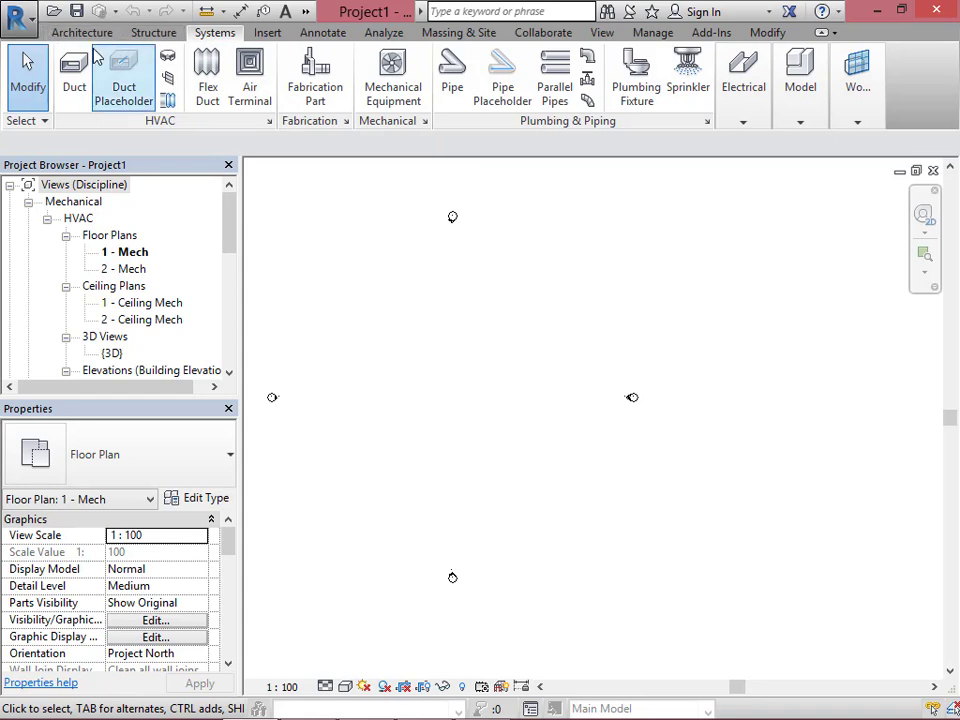
Open the program options and display the User Interface settings.
{"action": "left_click", "coordinate": [22, 20]}
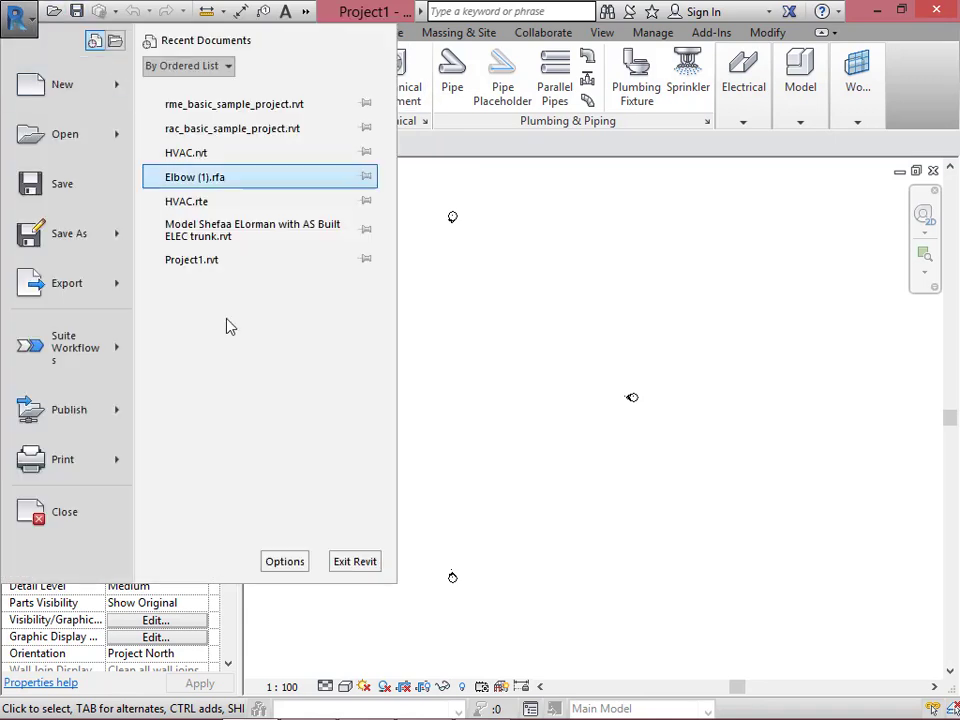
{"action": "left_click", "coordinate": [555, 553]}
{"action": "left_click", "coordinate": [22, 20]}
{"action": "left_click", "coordinate": [284, 561]}
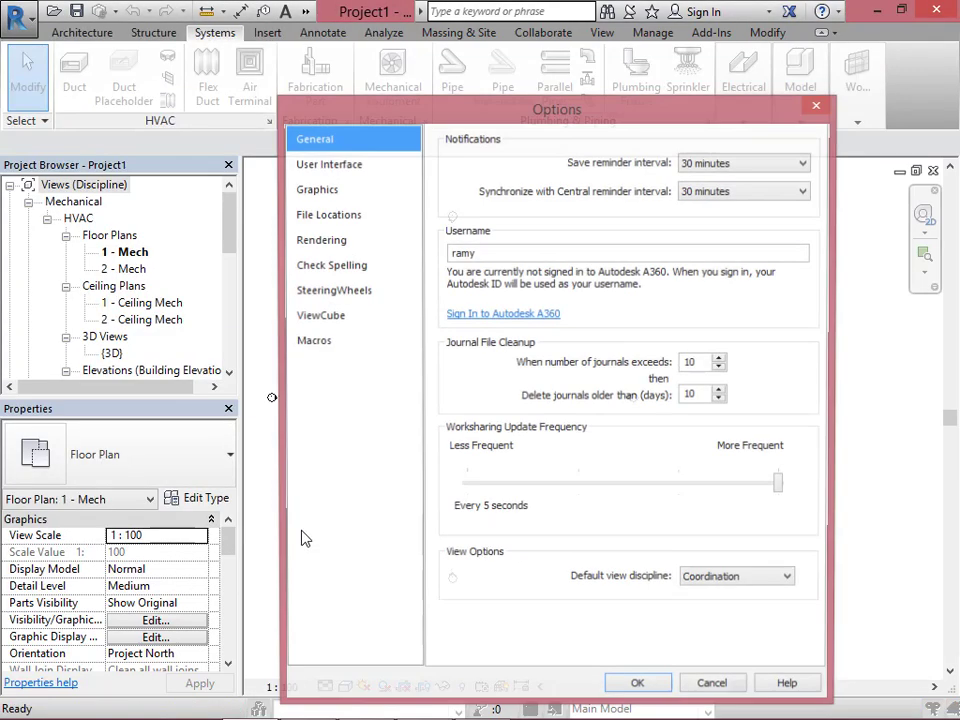
{"action": "left_click", "coordinate": [328, 167]}
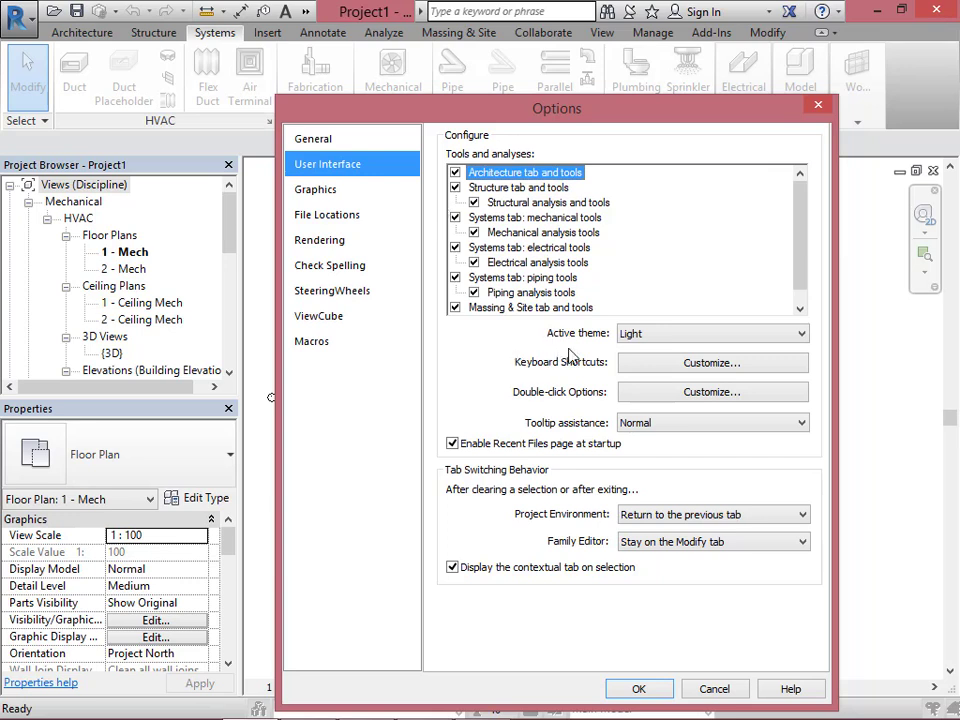
Try the Dark interface theme and set the active theme back to Light.
{"action": "left_click", "coordinate": [679, 341]}
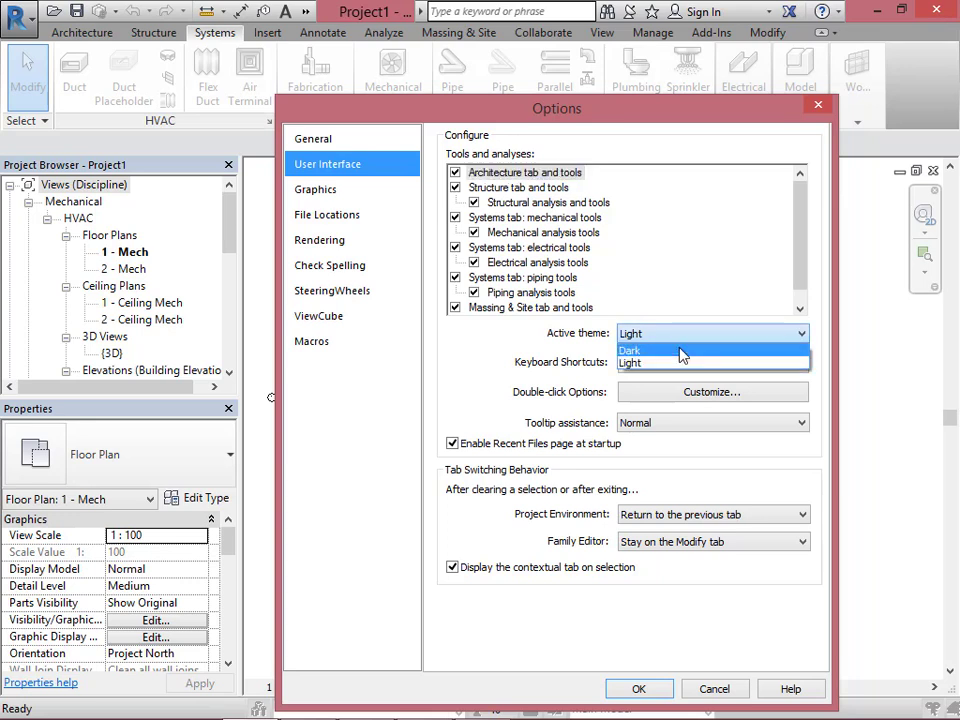
{"action": "left_click", "coordinate": [680, 351]}
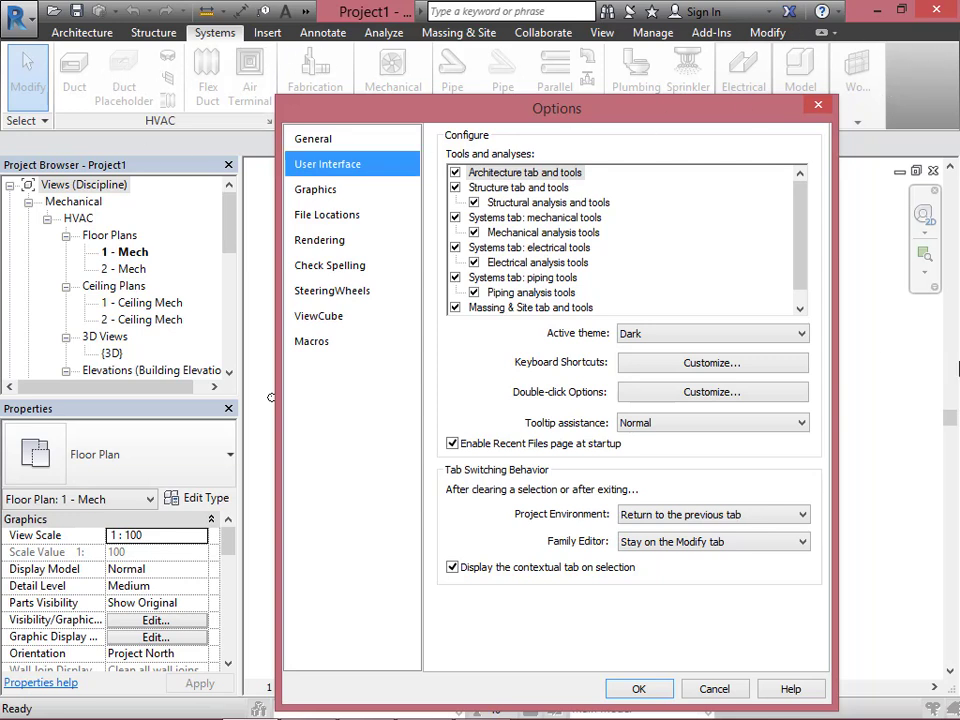
{"action": "left_click", "coordinate": [686, 337]}
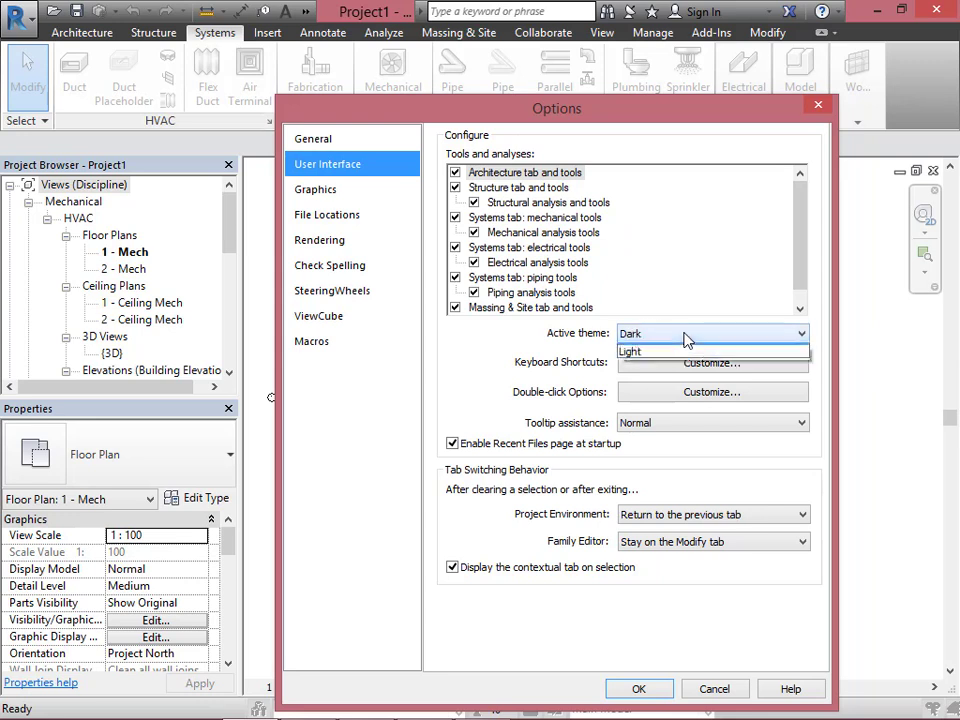
{"action": "left_click", "coordinate": [673, 362]}
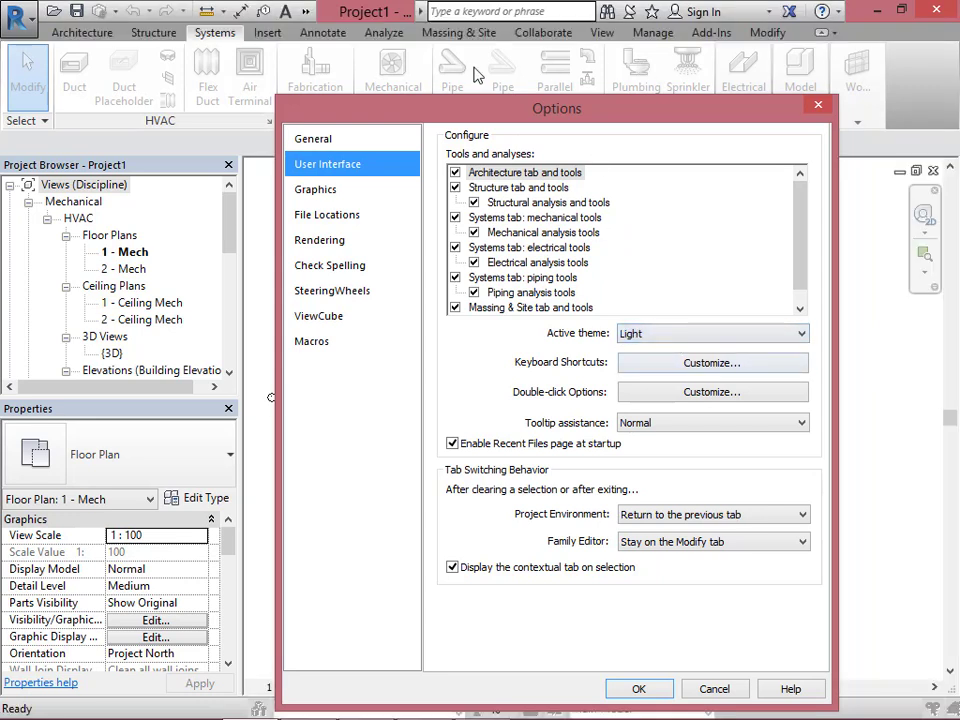
{"action": "left_click", "coordinate": [735, 332]}
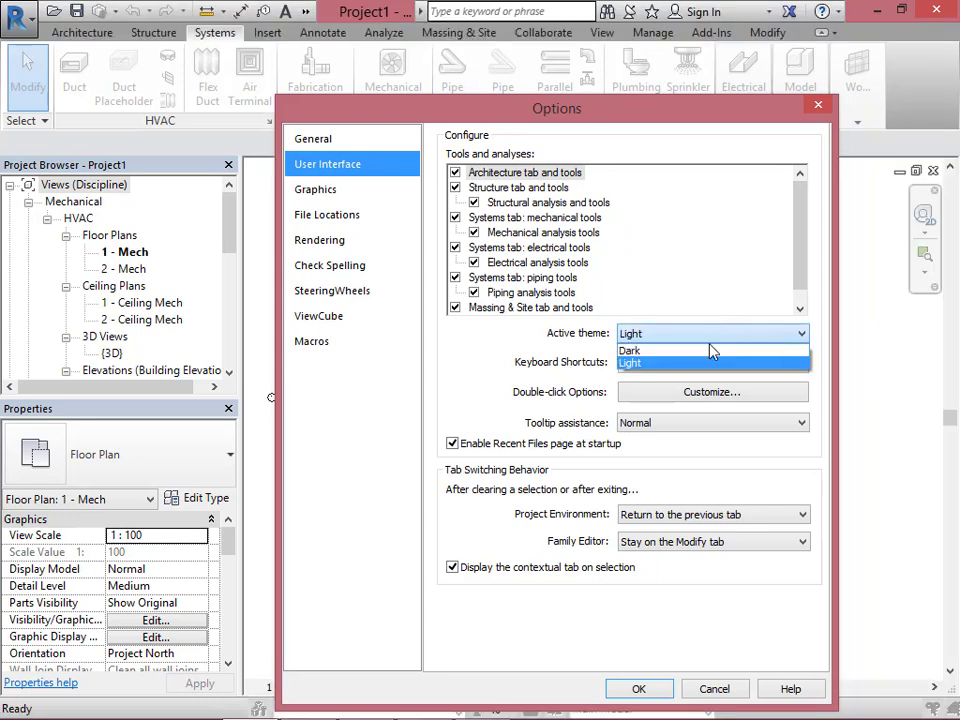
{"action": "left_click", "coordinate": [711, 348]}
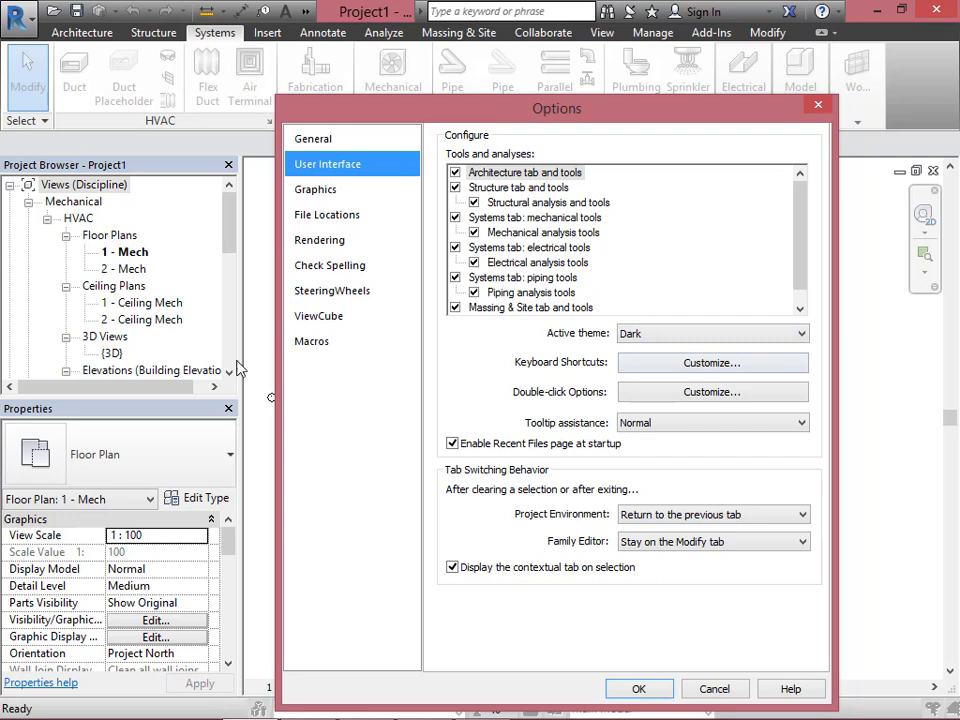
{"action": "left_click", "coordinate": [711, 331]}
{"action": "left_click", "coordinate": [686, 364]}
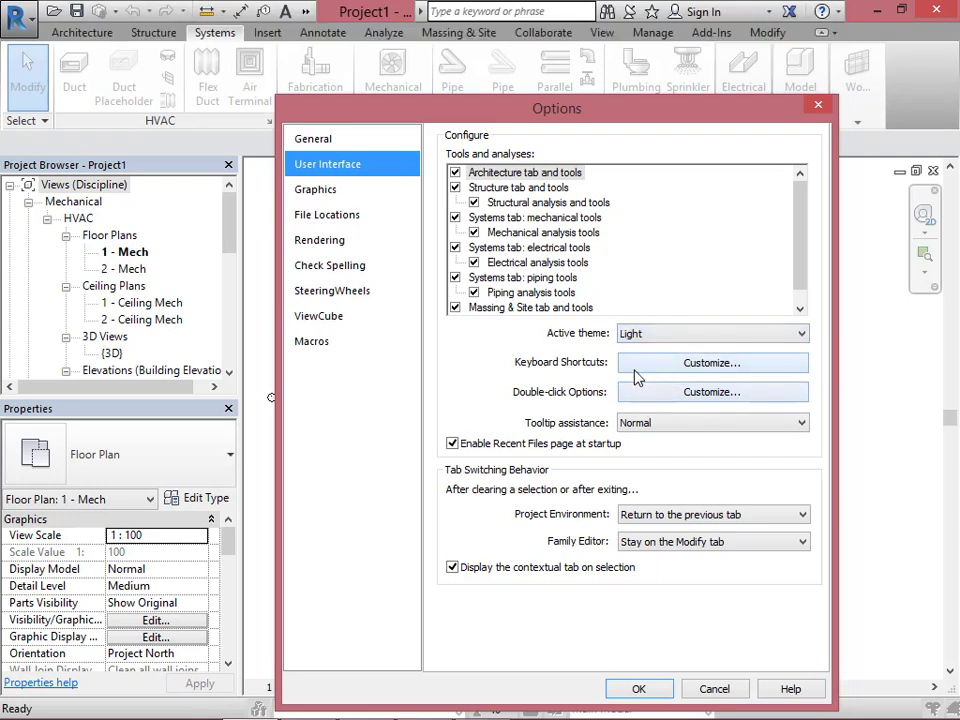
Open the keyboard shortcut customization and browse the assignments of all commands.
{"action": "left_click", "coordinate": [686, 368]}
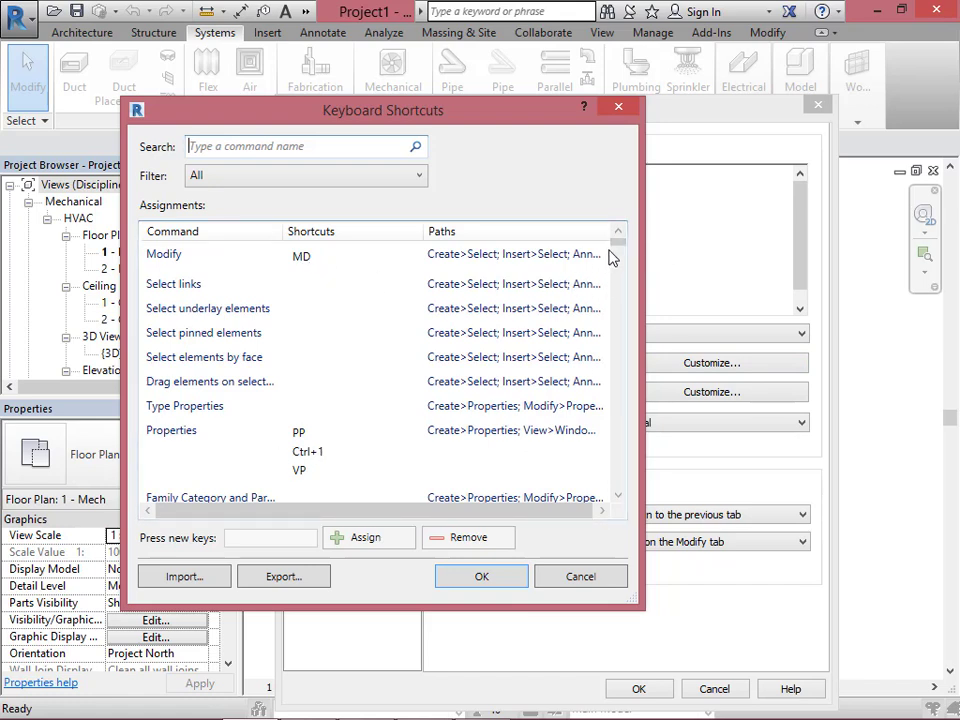
{"action": "left_click_drag", "start_coordinate": [617, 252], "coordinate": [620, 262]}
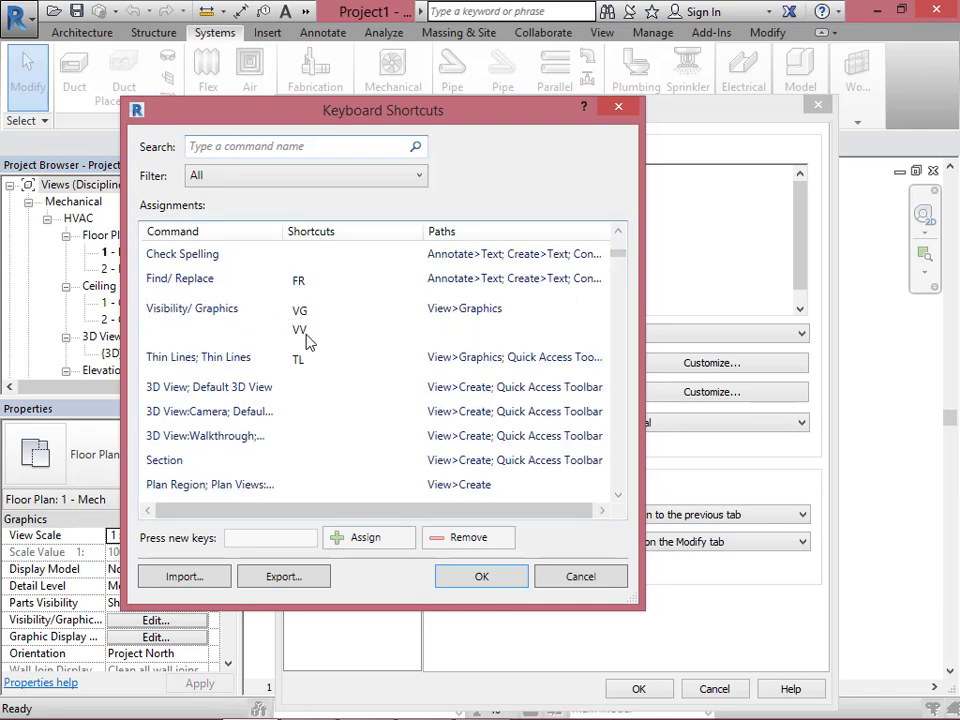
{"action": "left_click_drag", "start_coordinate": [617, 253], "coordinate": [657, 270]}
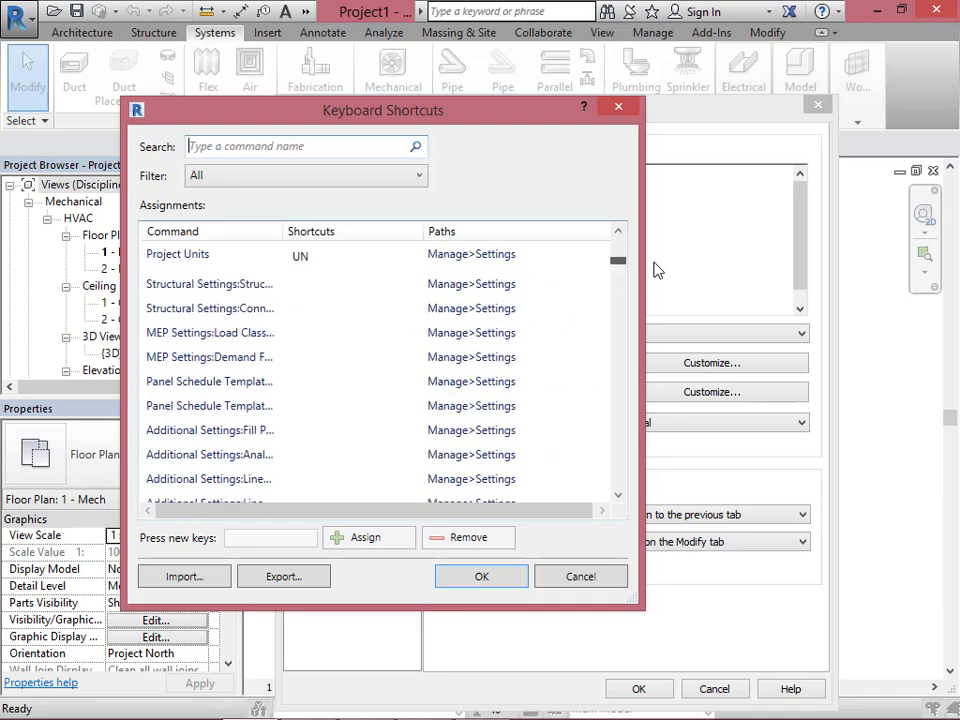
Filter the keyboard shortcuts to Systems Tab, review the commands' assignments and close the shortcut list.
{"action": "left_click", "coordinate": [248, 178]}
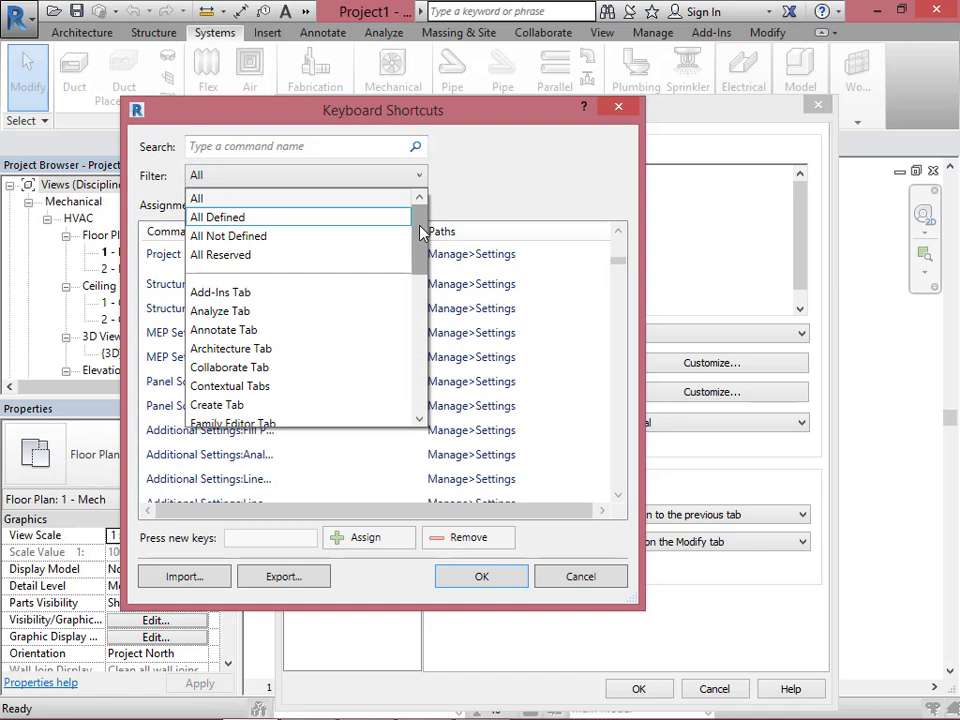
{"action": "left_click_drag", "start_coordinate": [422, 232], "coordinate": [427, 309]}
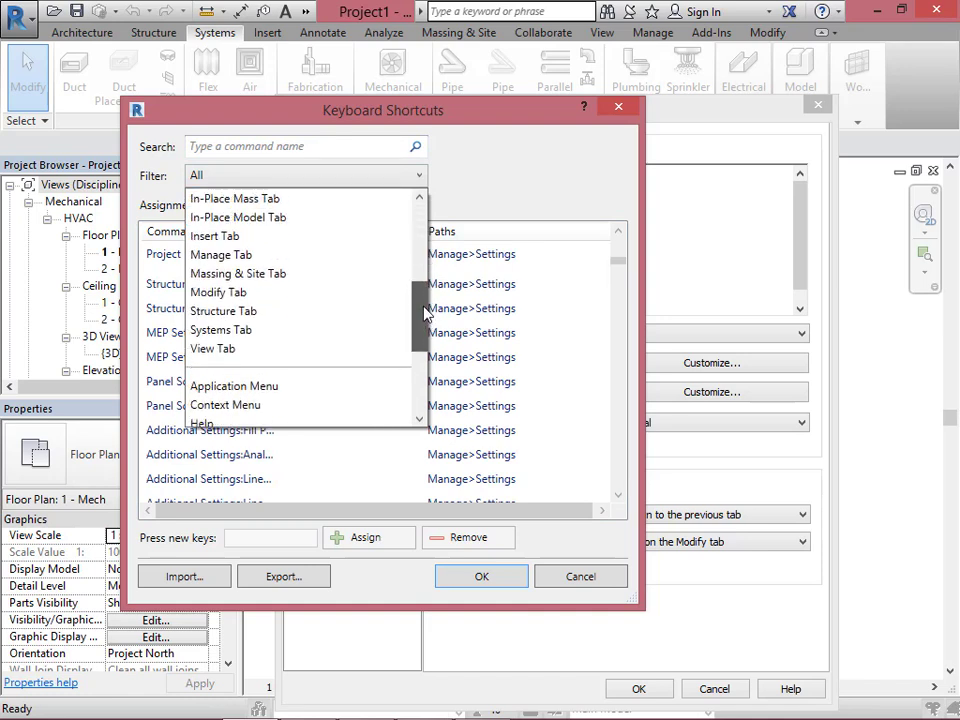
{"action": "left_click", "coordinate": [244, 332]}
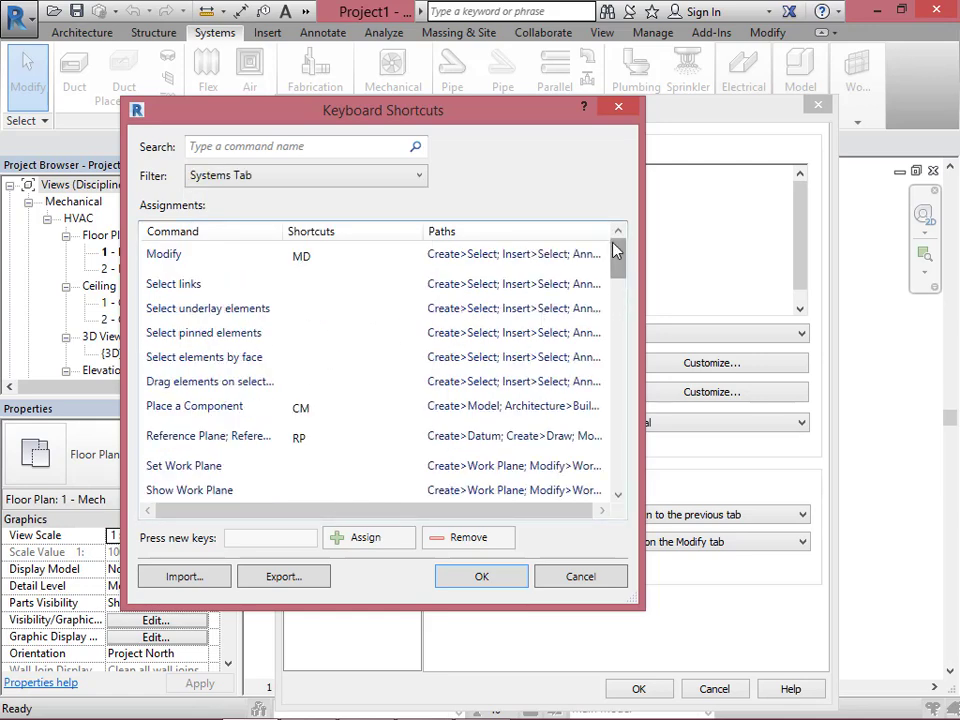
{"action": "scroll", "coordinate": [616, 255], "scroll_direction": "down", "scroll_amount": 2}
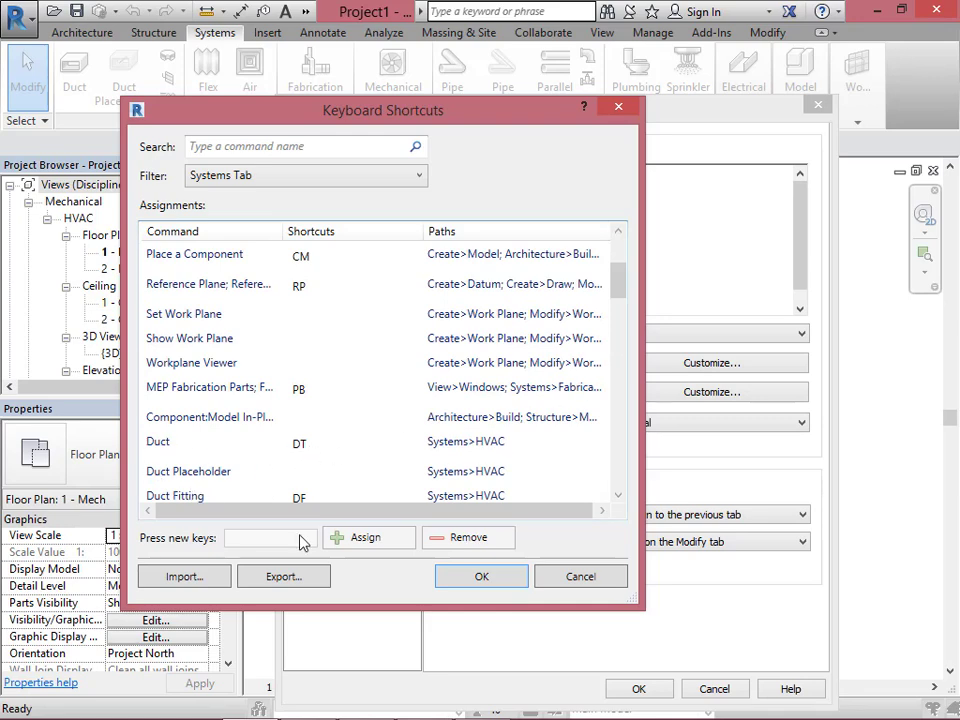
{"action": "left_click_drag", "start_coordinate": [618, 285], "coordinate": [620, 355]}
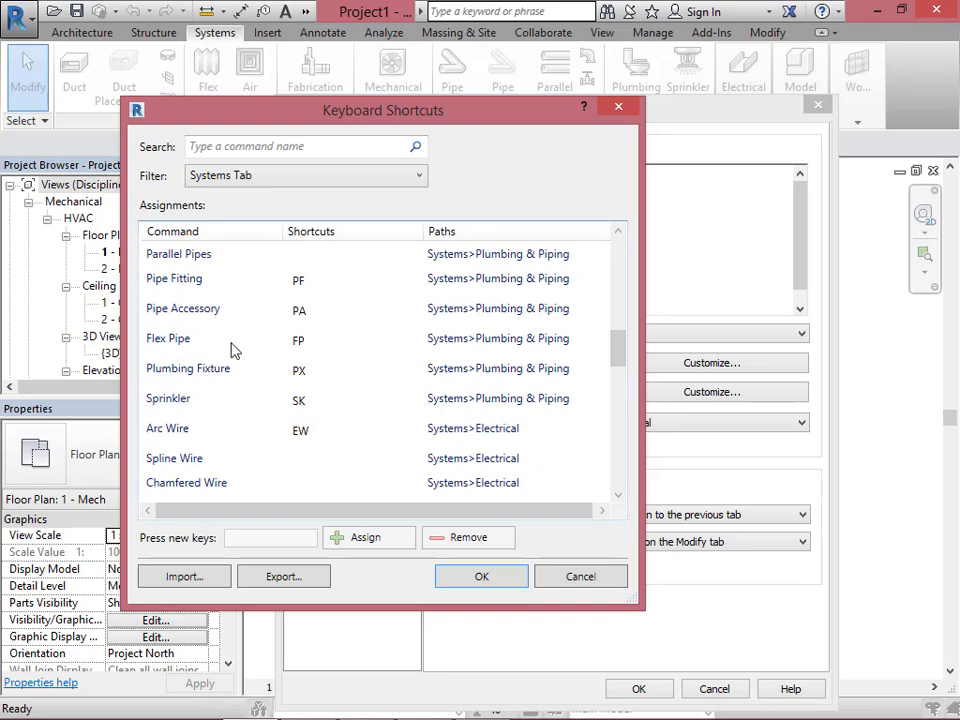
{"action": "left_click_drag", "start_coordinate": [618, 355], "coordinate": [618, 250]}
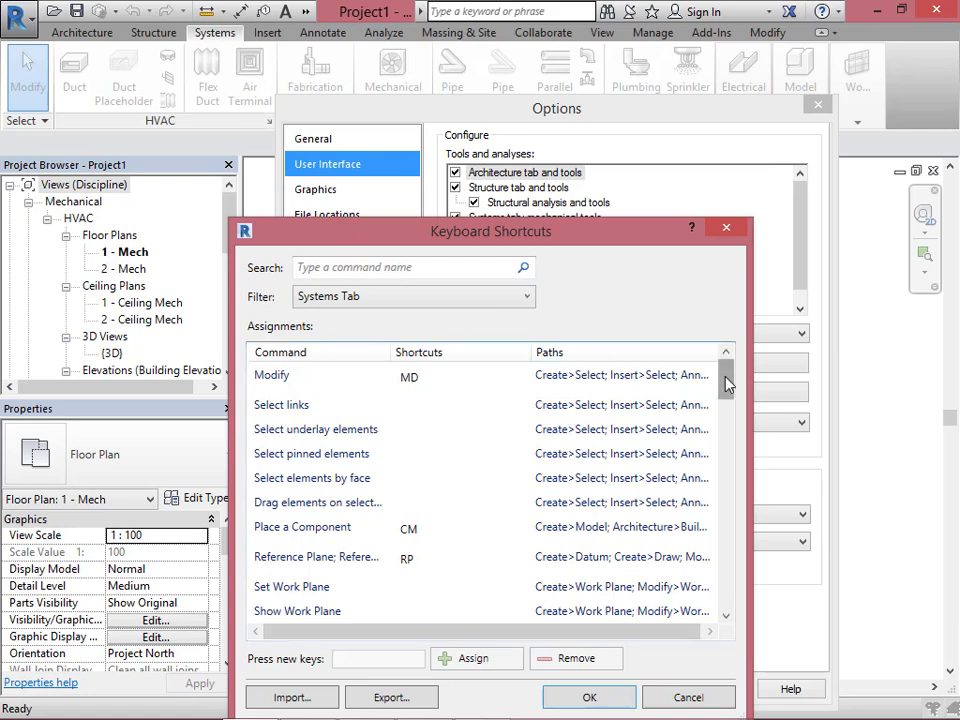
{"action": "left_click", "coordinate": [735, 232]}
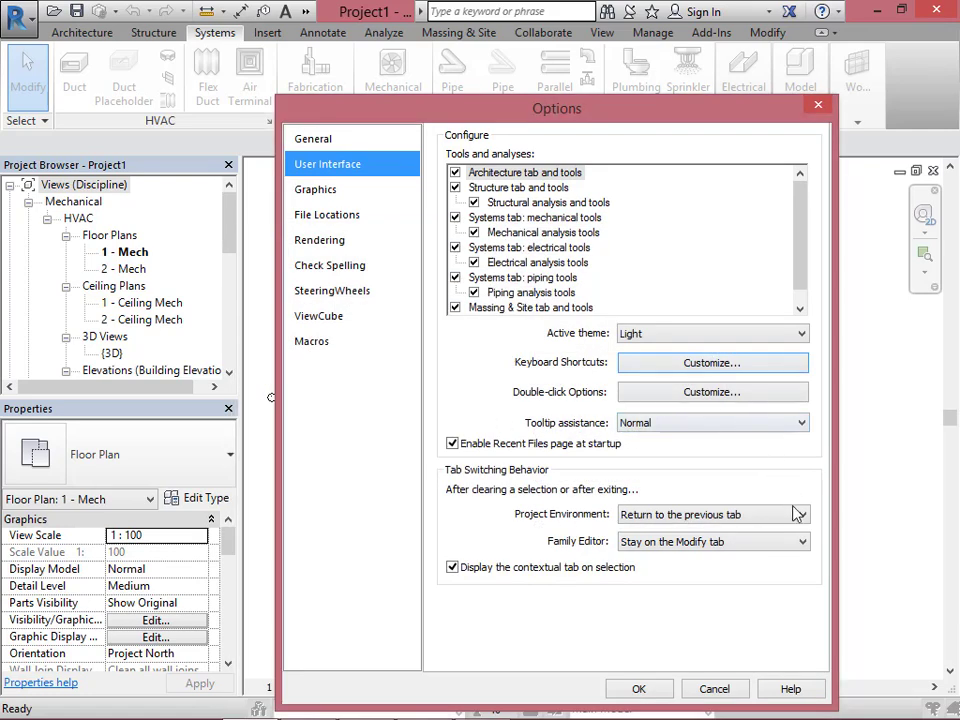
Set the drawing area background color to black in the Graphics options and apply the change.
{"action": "left_click", "coordinate": [315, 190]}
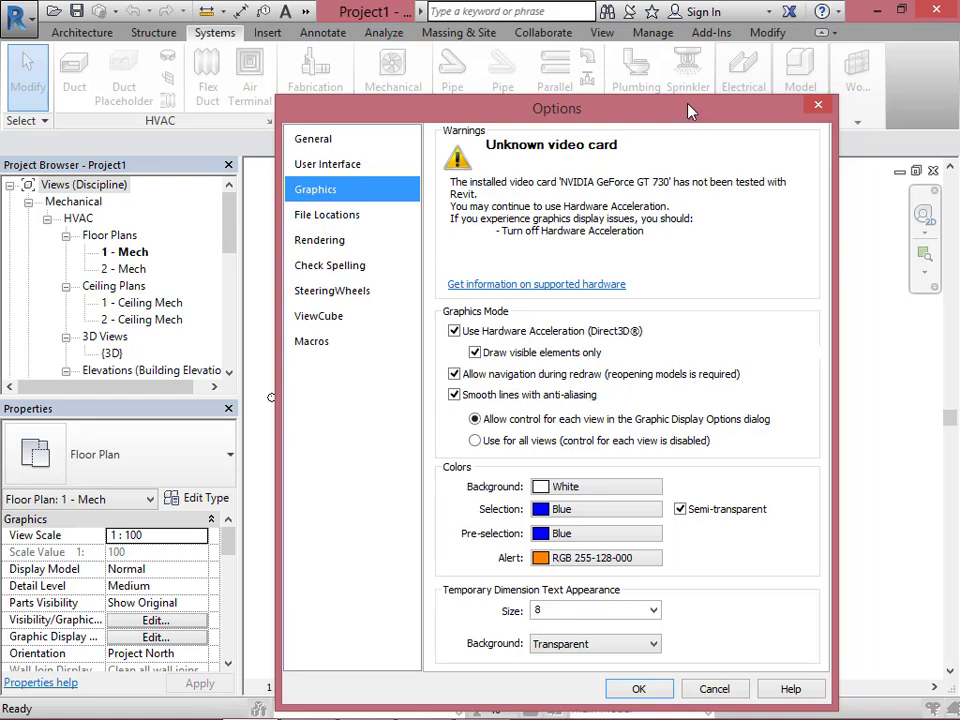
{"action": "left_click_drag", "start_coordinate": [688, 110], "coordinate": [680, 71]}
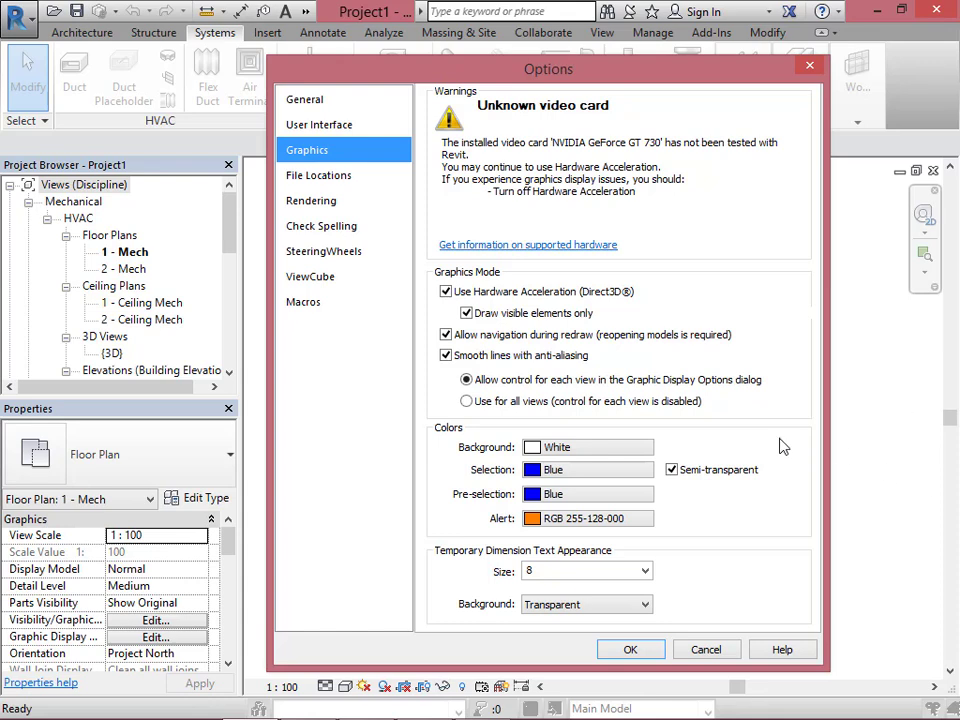
{"action": "left_click", "coordinate": [615, 447]}
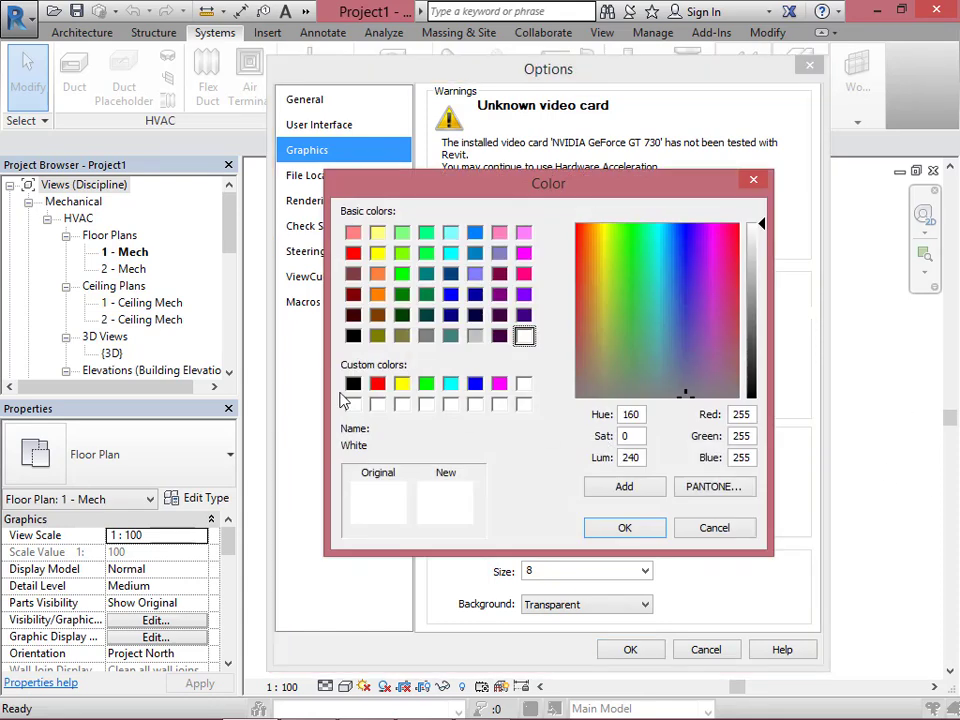
{"action": "left_click", "coordinate": [353, 384]}
{"action": "left_click", "coordinate": [632, 530]}
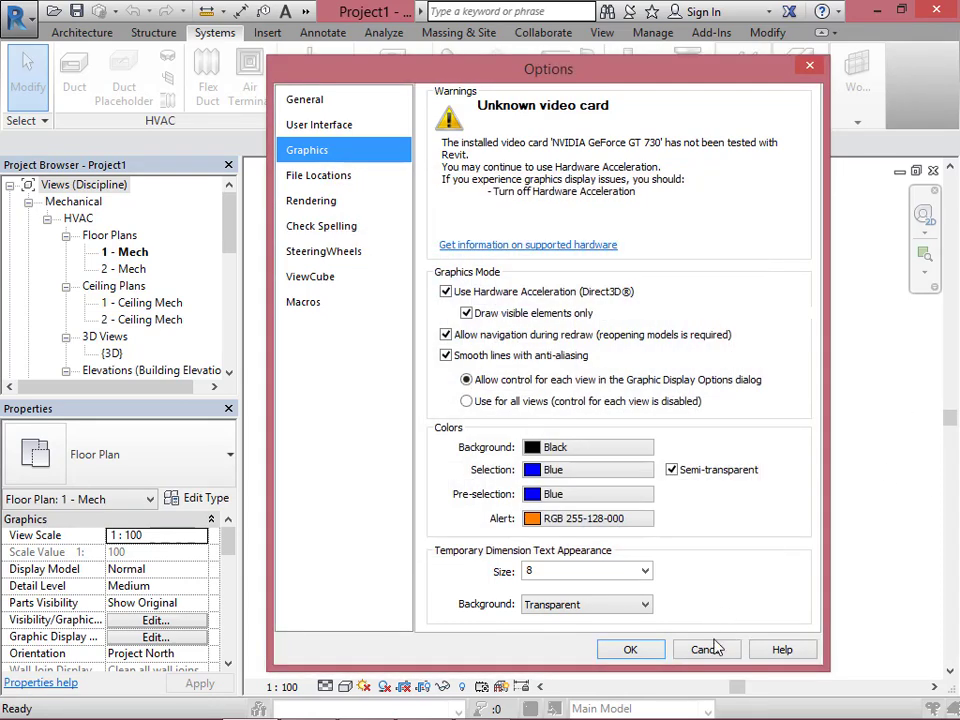
{"action": "left_click", "coordinate": [630, 650]}
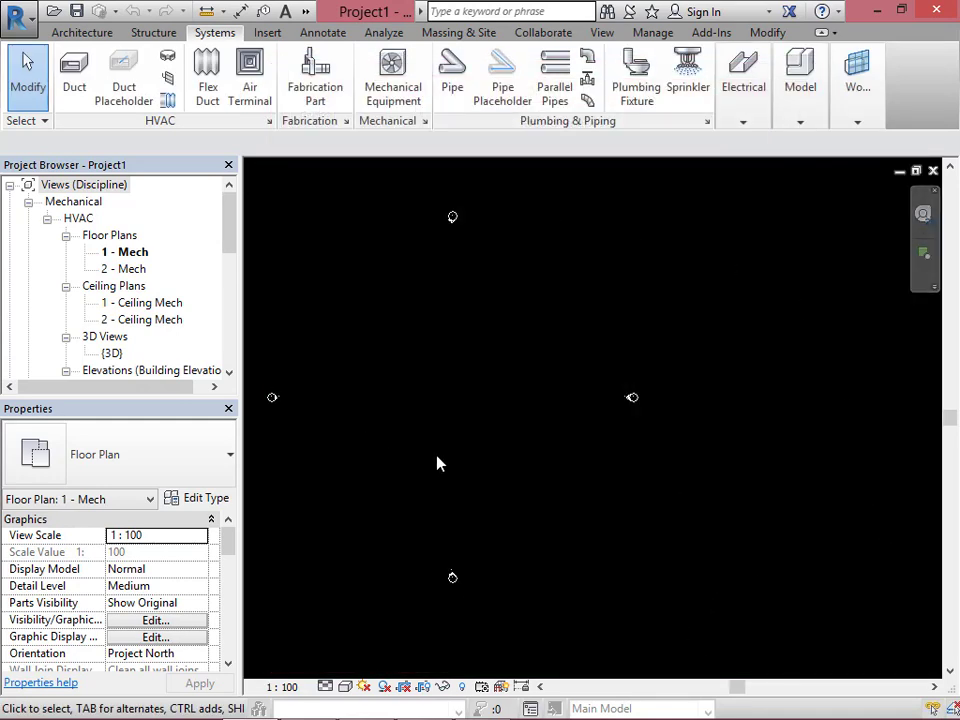
Draw a horizontal 300 x 300 rectangular duct about 15000 mm long at 2750 mm offset on the 1 - Mech floor plan.
{"action": "left_click", "coordinate": [381, 340]}
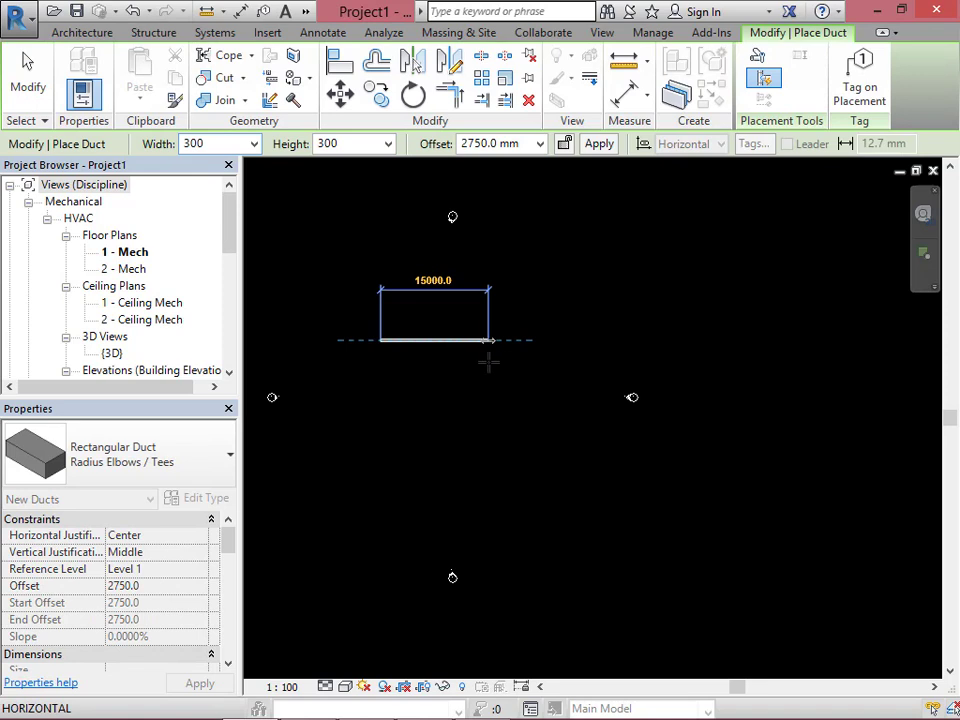
{"action": "left_click", "coordinate": [488, 360]}
{"action": "key", "text": "Escape"}
{"action": "key", "text": "Escape"}
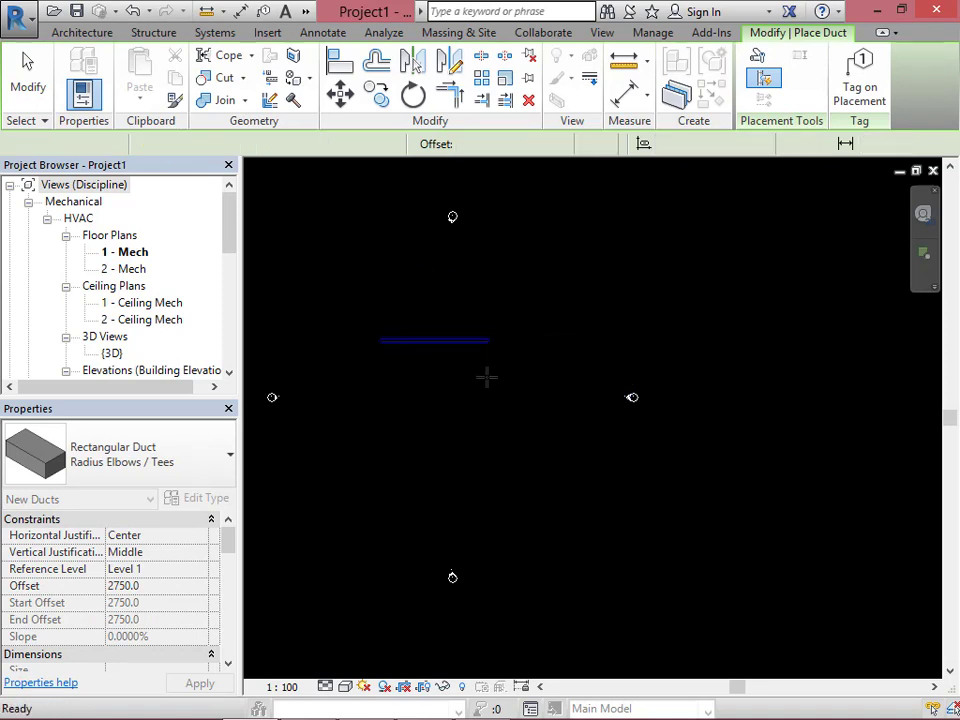
{"action": "scroll", "coordinate": [418, 340], "scroll_direction": "up", "scroll_amount": 5}
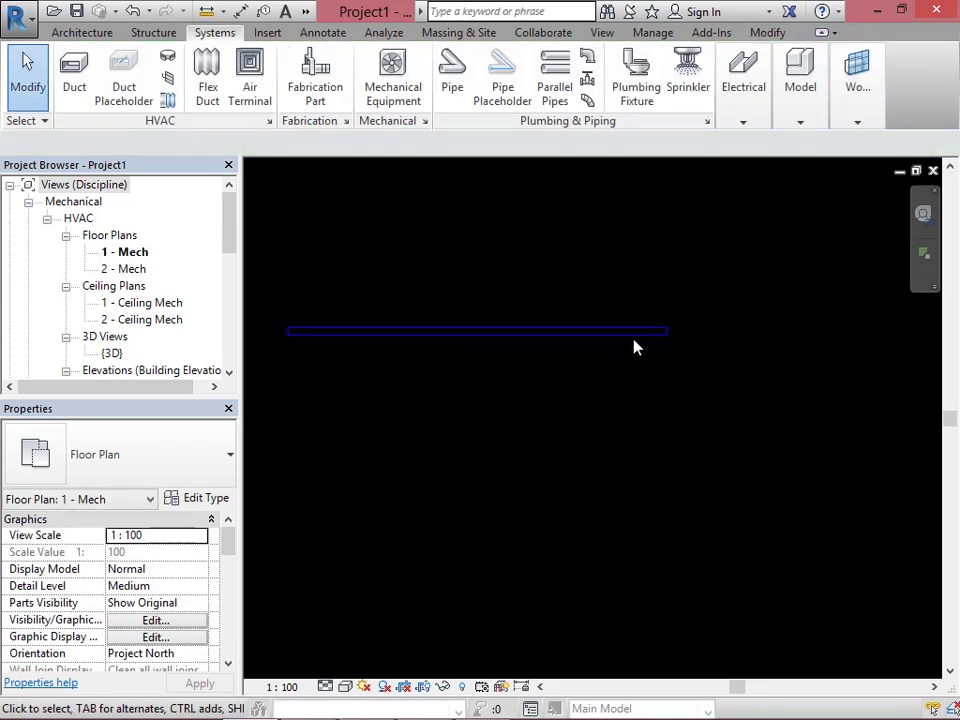
{"action": "scroll", "coordinate": [650, 353], "scroll_direction": "down", "scroll_amount": 2}
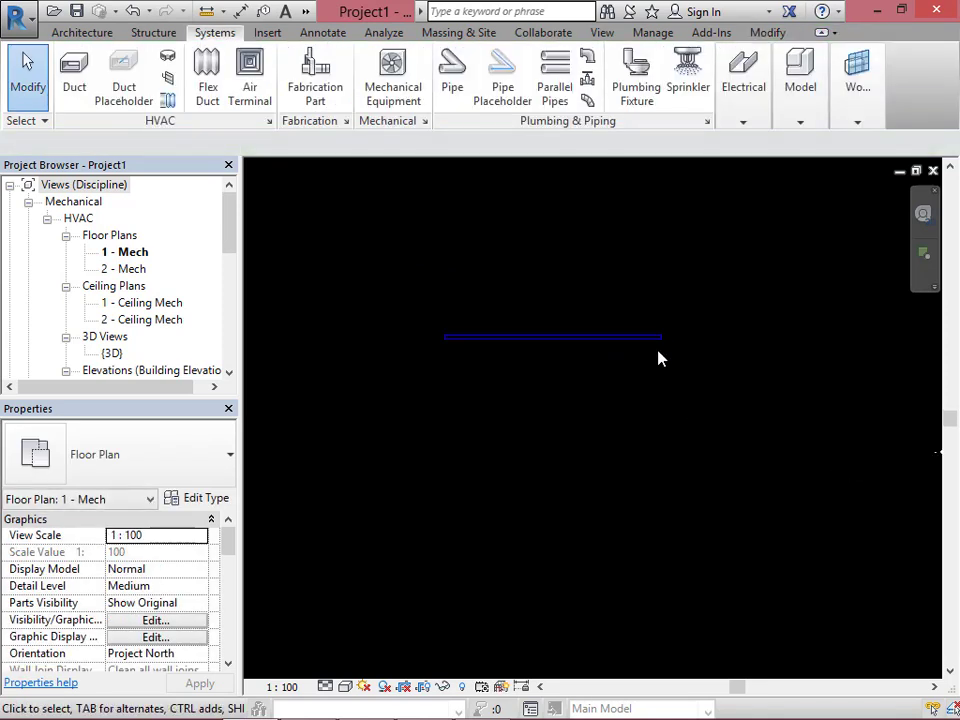
Set the drawing area background color to white in the Graphics options and apply the change.
{"action": "left_click", "coordinate": [28, 22]}
{"action": "left_click", "coordinate": [298, 563]}
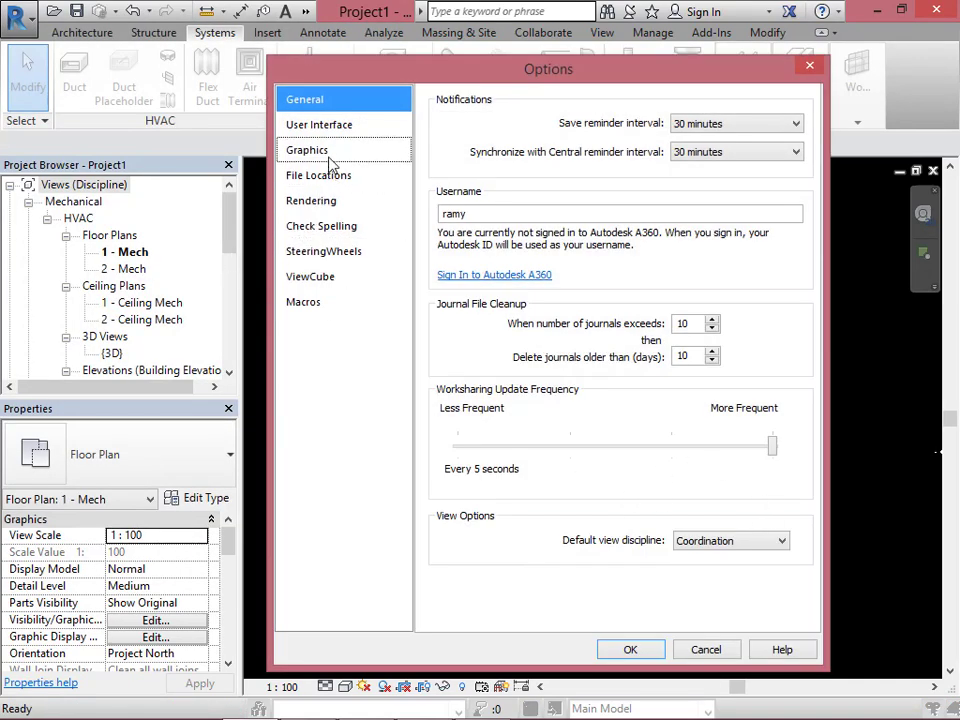
{"action": "left_click", "coordinate": [327, 152]}
{"action": "left_click", "coordinate": [578, 449]}
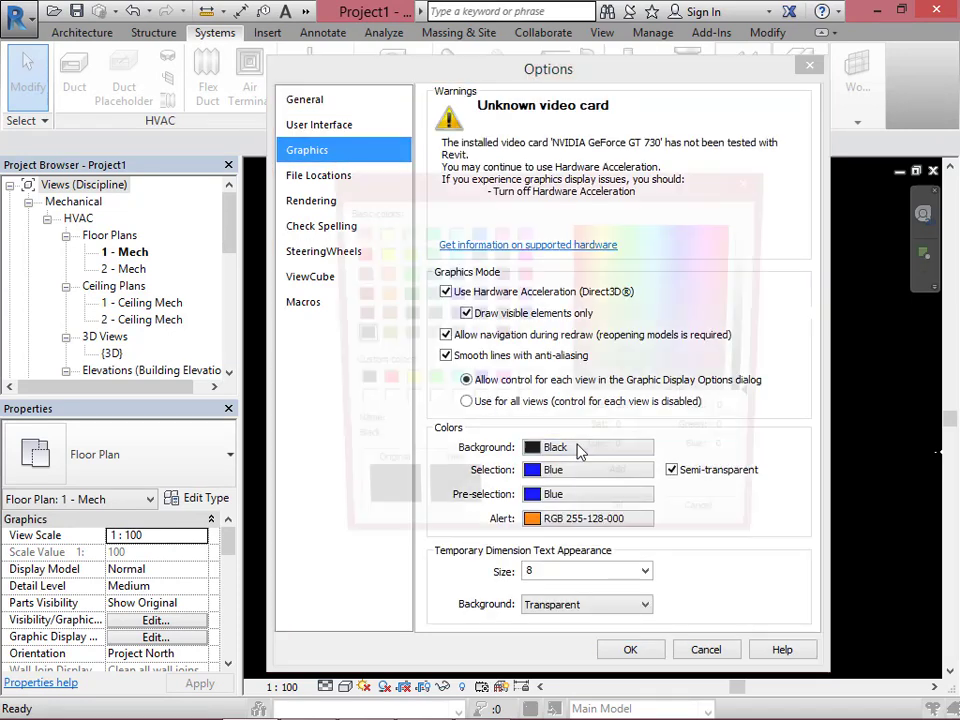
{"action": "left_click", "coordinate": [523, 384]}
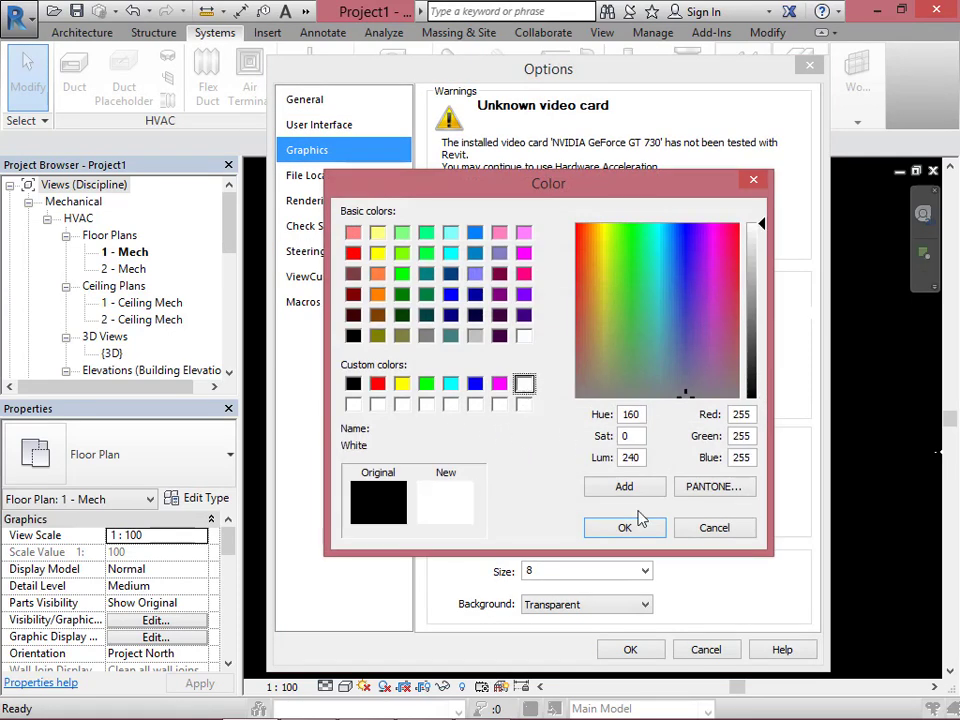
{"action": "left_click", "coordinate": [641, 528]}
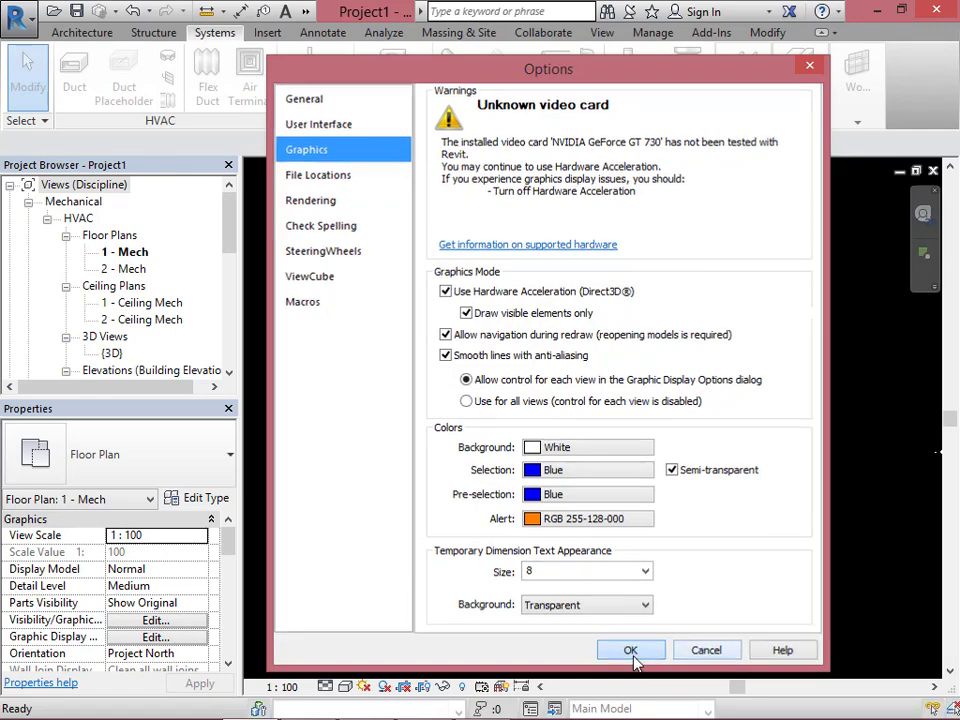
{"action": "left_click", "coordinate": [631, 651]}
Set the selection color to red in the Graphics options and apply the change.
{"action": "left_click", "coordinate": [15, 12]}
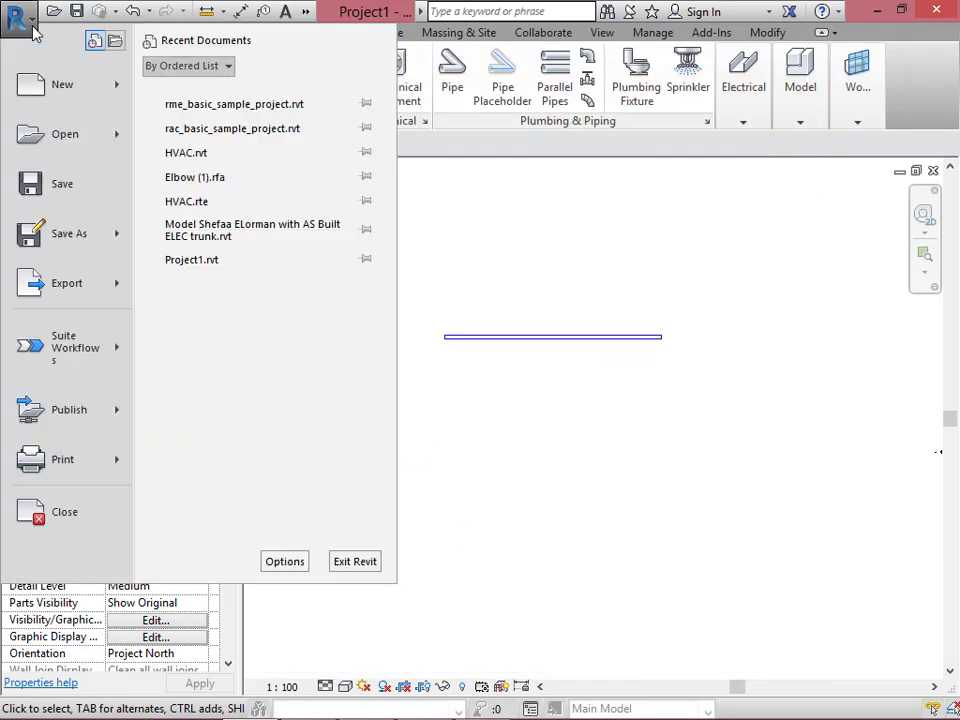
{"action": "left_click", "coordinate": [285, 562]}
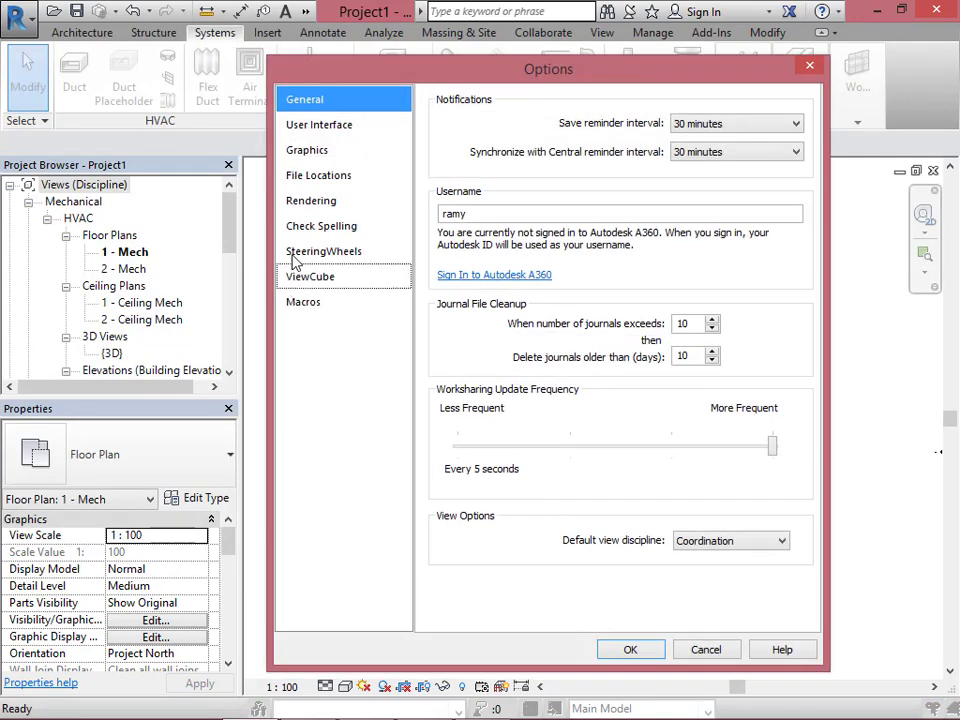
{"action": "left_click", "coordinate": [330, 151]}
{"action": "left_click", "coordinate": [466, 313]}
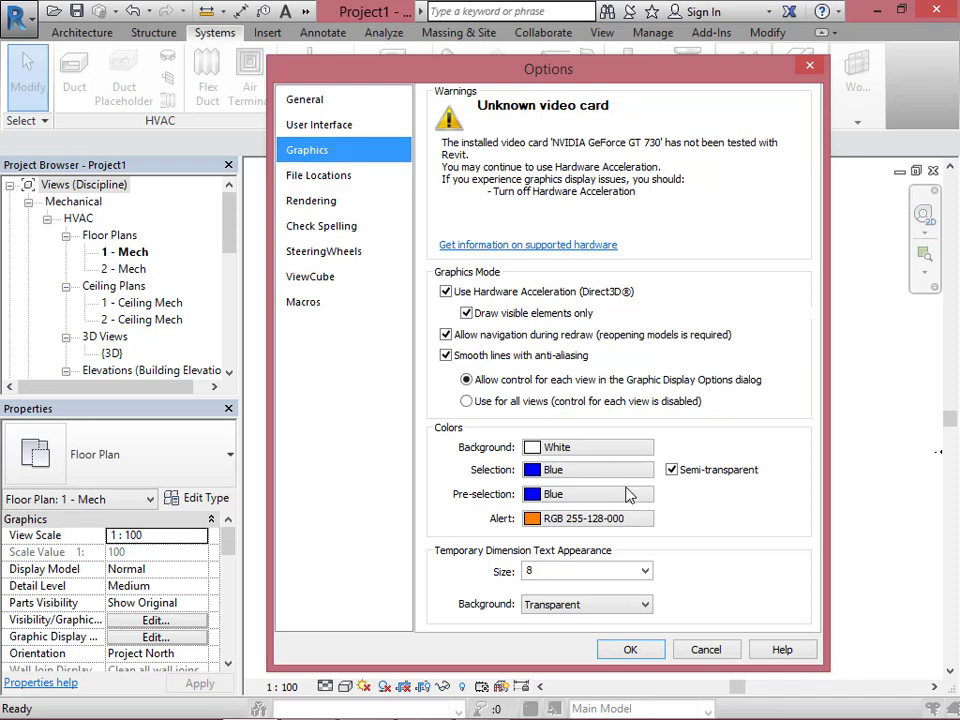
{"action": "left_click", "coordinate": [574, 470]}
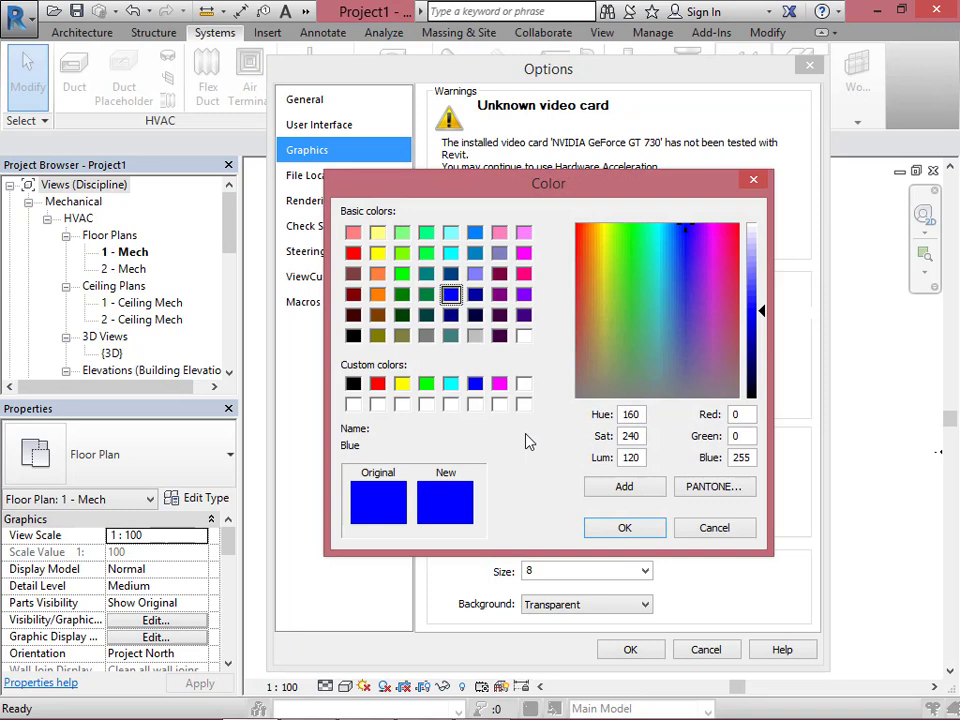
{"action": "left_click", "coordinate": [377, 383]}
{"action": "left_click", "coordinate": [640, 533]}
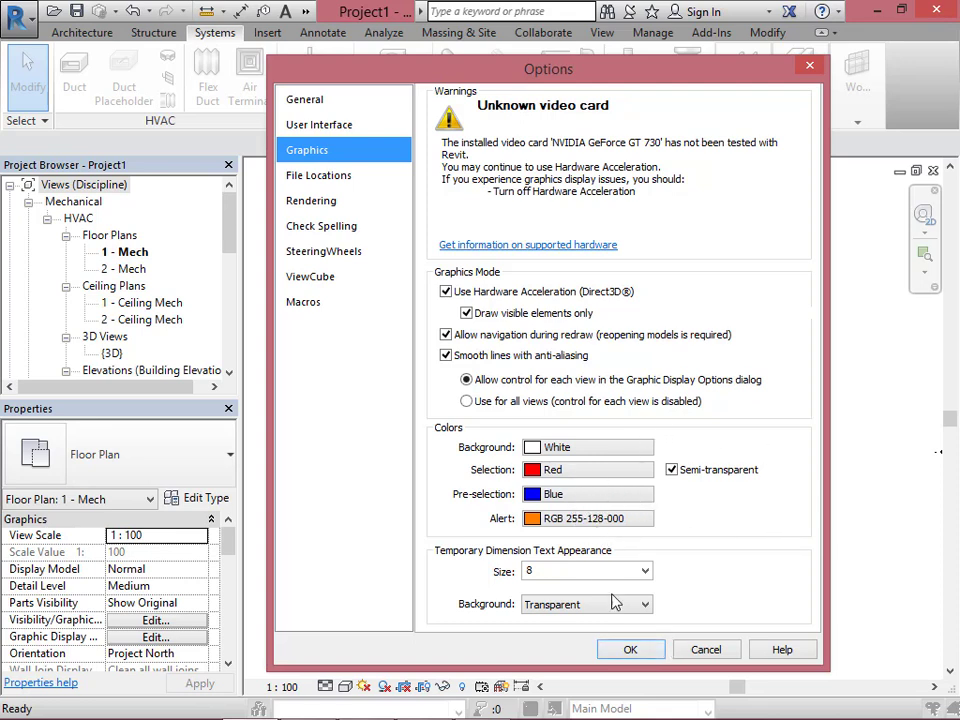
{"action": "left_click", "coordinate": [630, 649]}
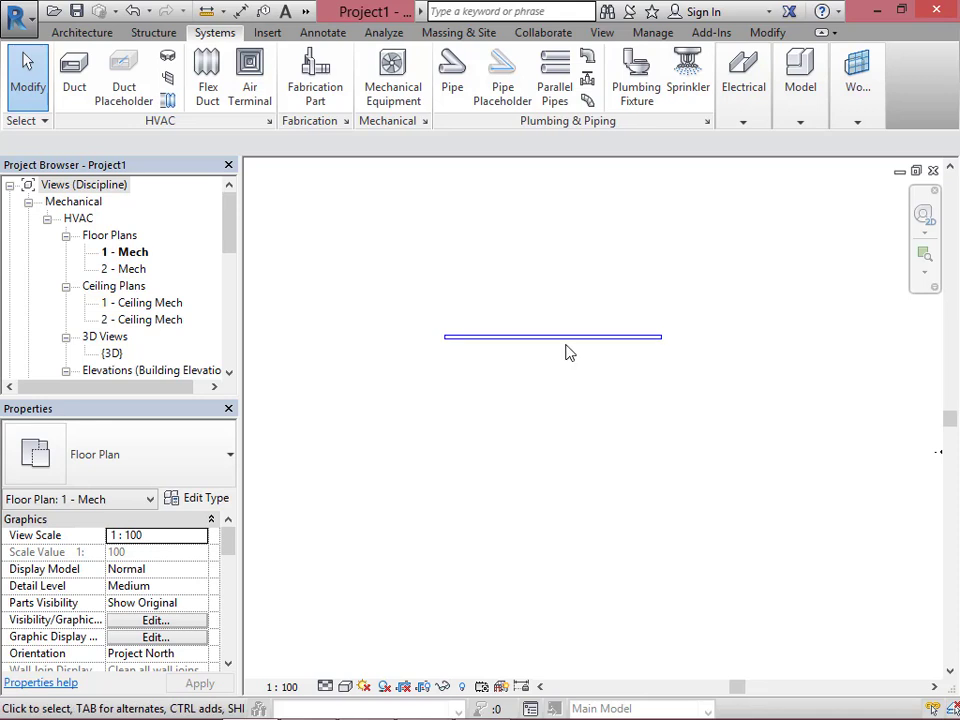
Select the duct on the floor plan to examine its selection color, and clear the selection.
{"action": "left_click", "coordinate": [568, 348]}
{"action": "scroll", "coordinate": [503, 352], "scroll_direction": "up", "scroll_amount": 3}
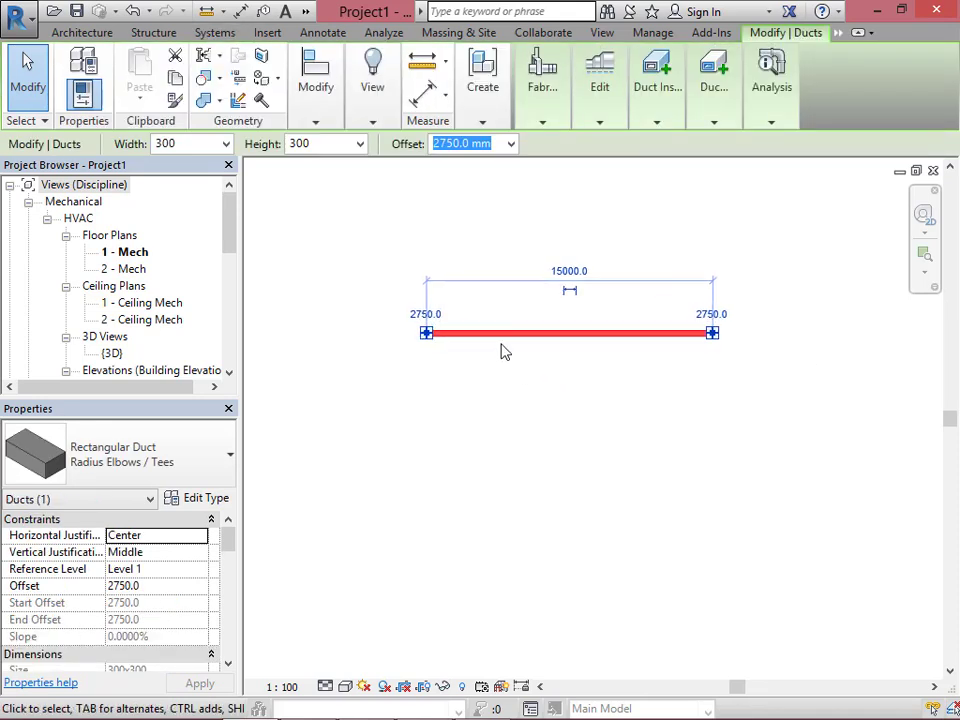
{"action": "scroll", "coordinate": [396, 404], "scroll_direction": "down", "scroll_amount": 2}
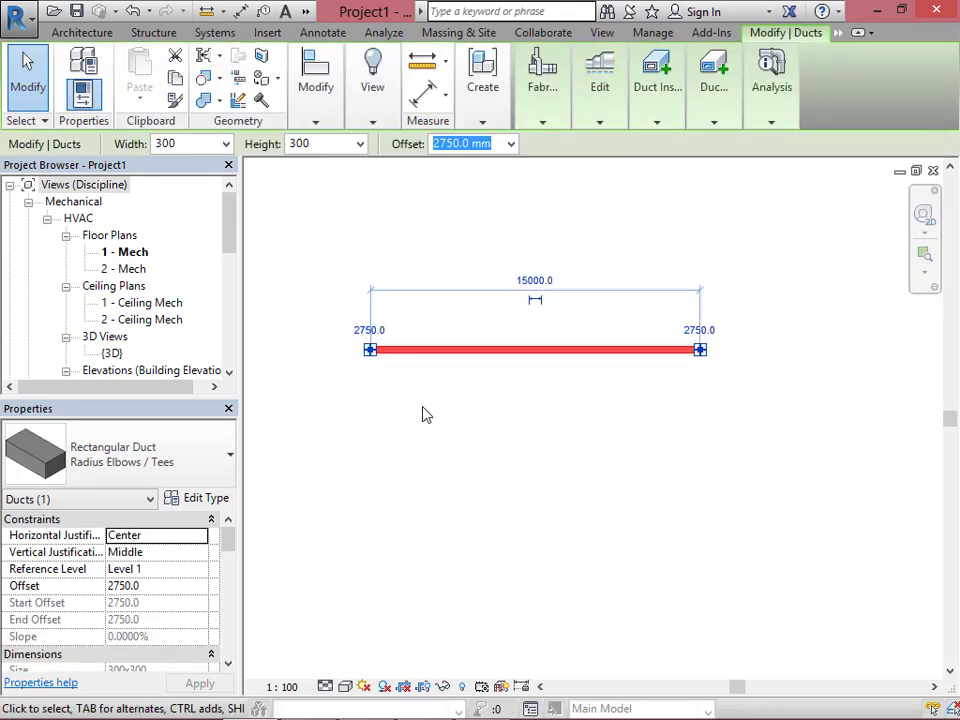
{"action": "key", "text": "Escape"}
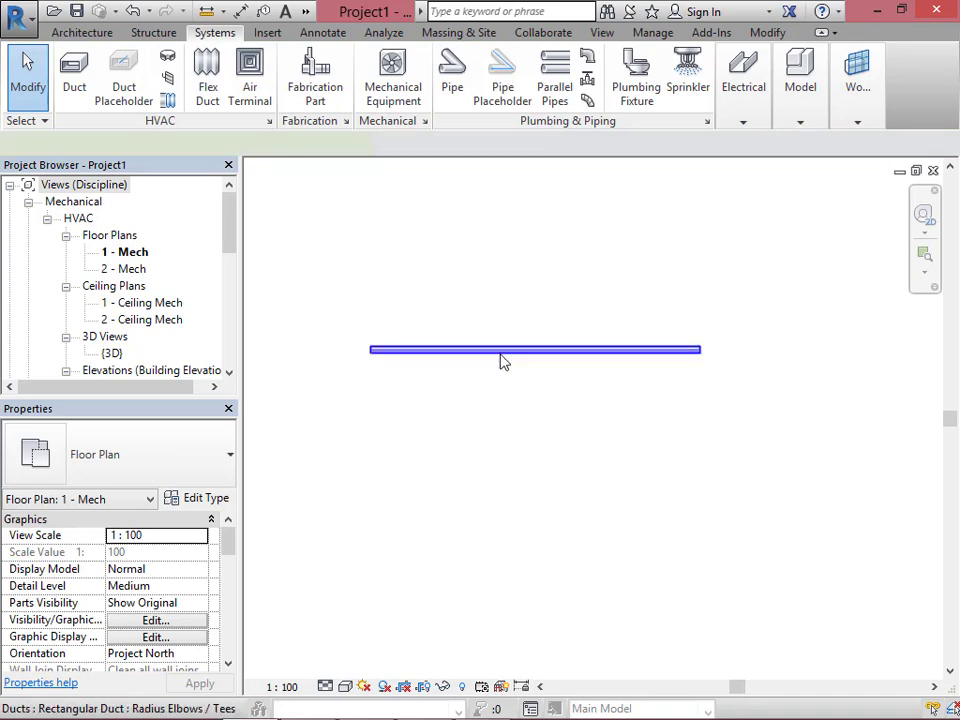
{"action": "left_click", "coordinate": [500, 360]}
{"action": "key", "text": "Escape"}
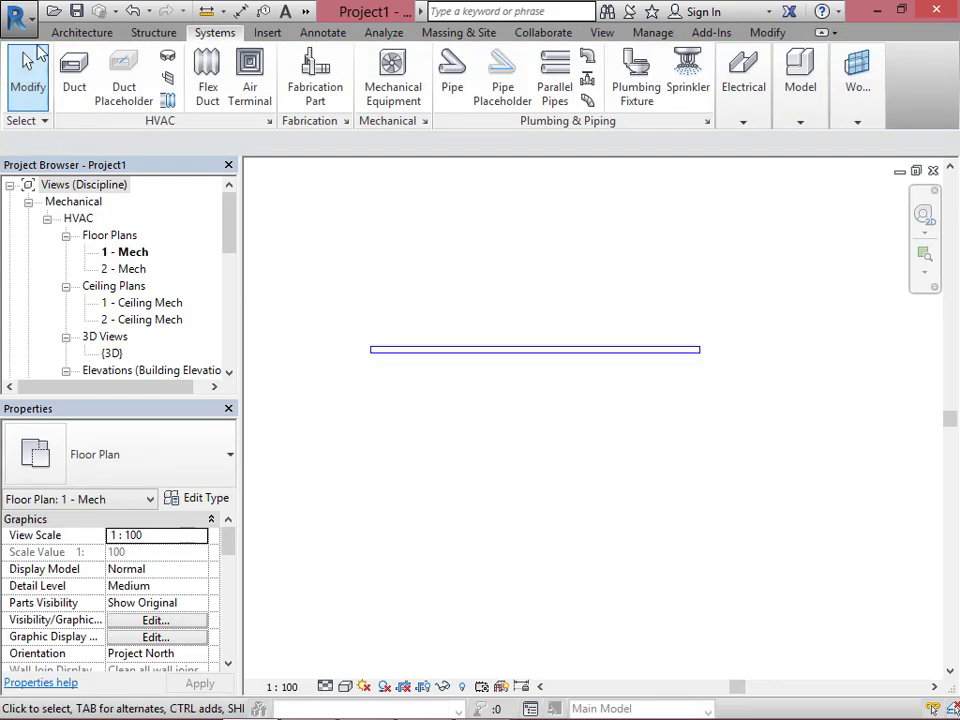
Set the selection color to blue in the Graphics options, close the options and select the duct.
{"action": "left_click", "coordinate": [16, 16]}
{"action": "left_click", "coordinate": [284, 561]}
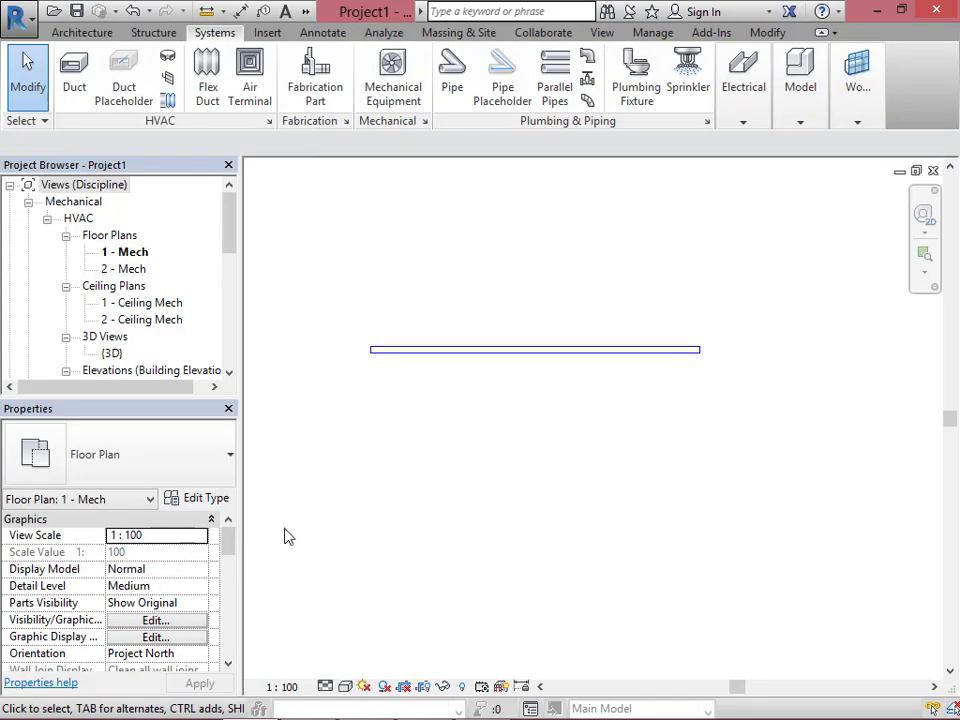
{"action": "left_click", "coordinate": [320, 152]}
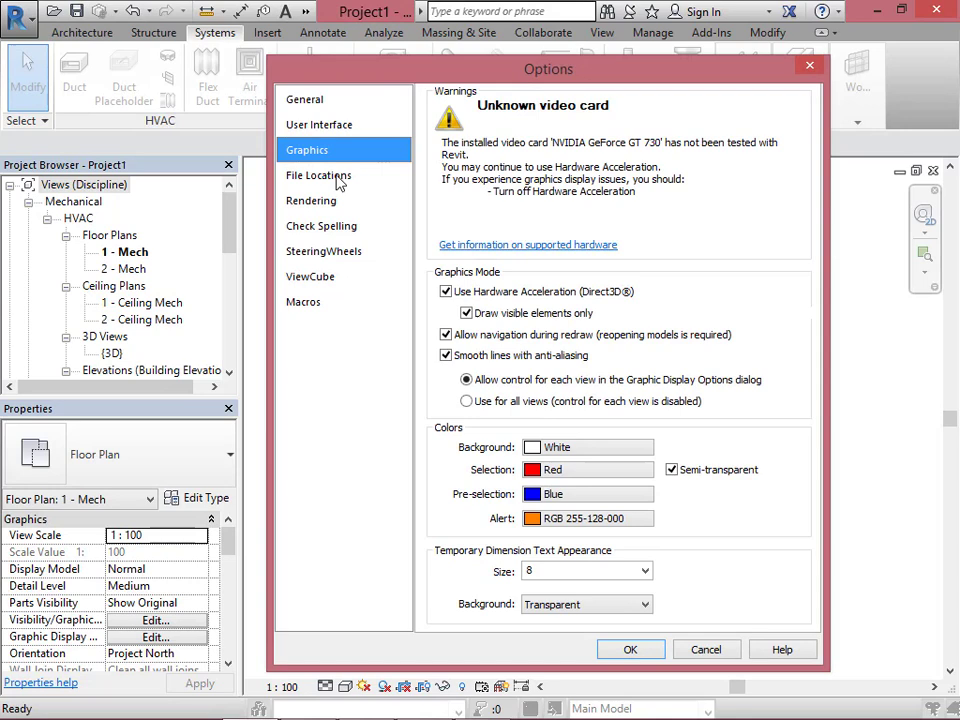
{"action": "left_click", "coordinate": [568, 470]}
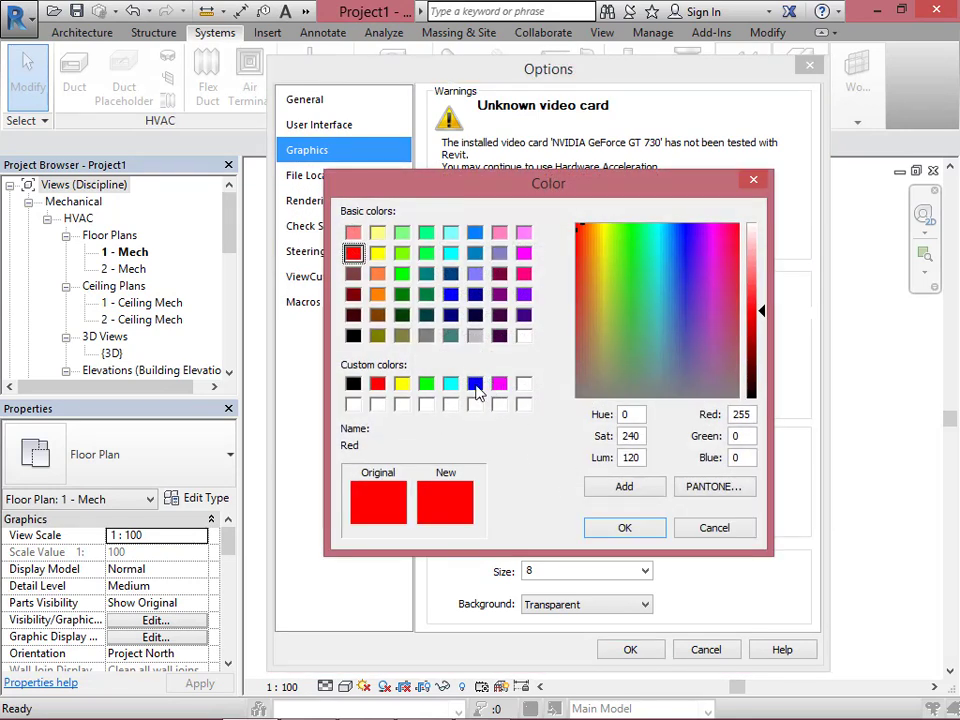
{"action": "left_click", "coordinate": [477, 385]}
{"action": "left_click", "coordinate": [624, 527]}
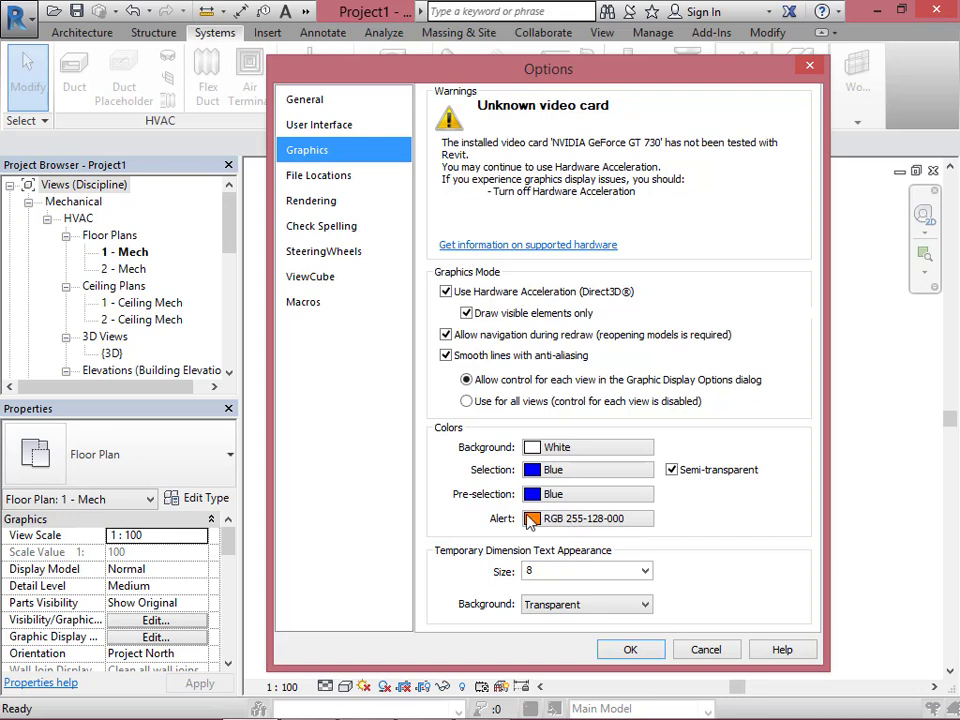
{"action": "left_click", "coordinate": [645, 645]}
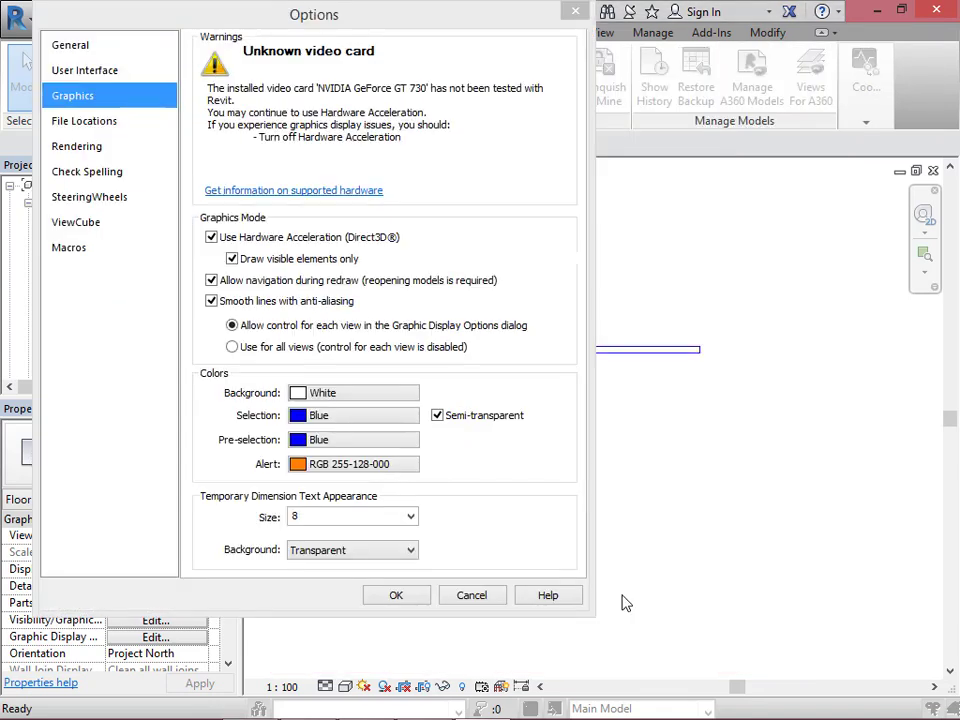
{"action": "left_click", "coordinate": [494, 596]}
{"action": "left_click", "coordinate": [490, 352]}
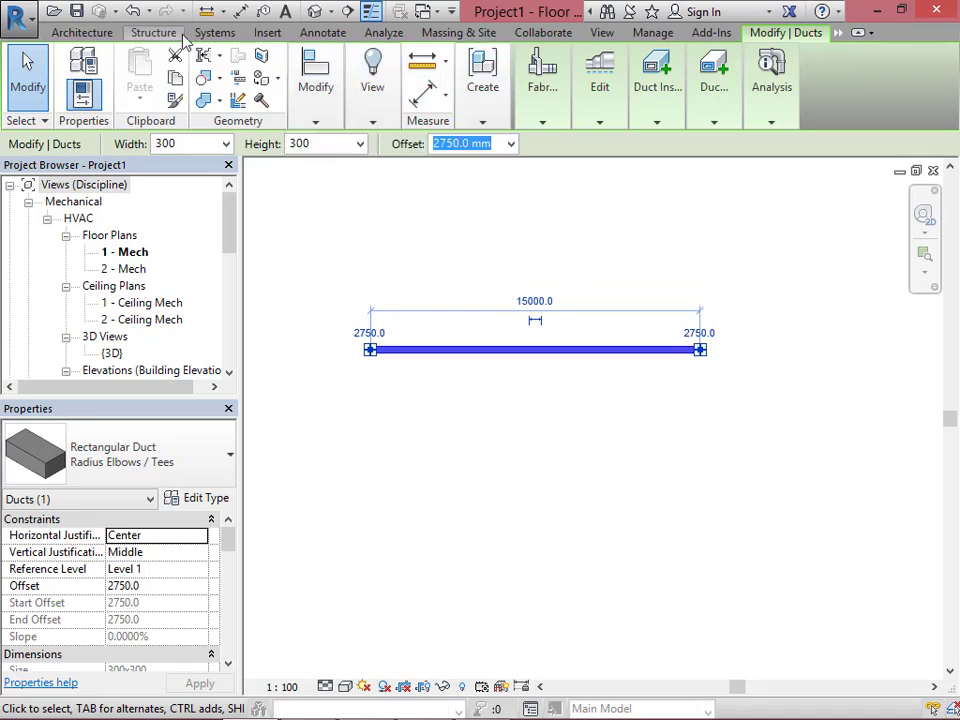
Draw a vertical 150 mm diameter Standard pipe at 2750 mm offset, crossing the duct near its middle on the 1 - Mech plan.
{"action": "left_click", "coordinate": [222, 34]}
{"action": "left_click", "coordinate": [452, 68]}
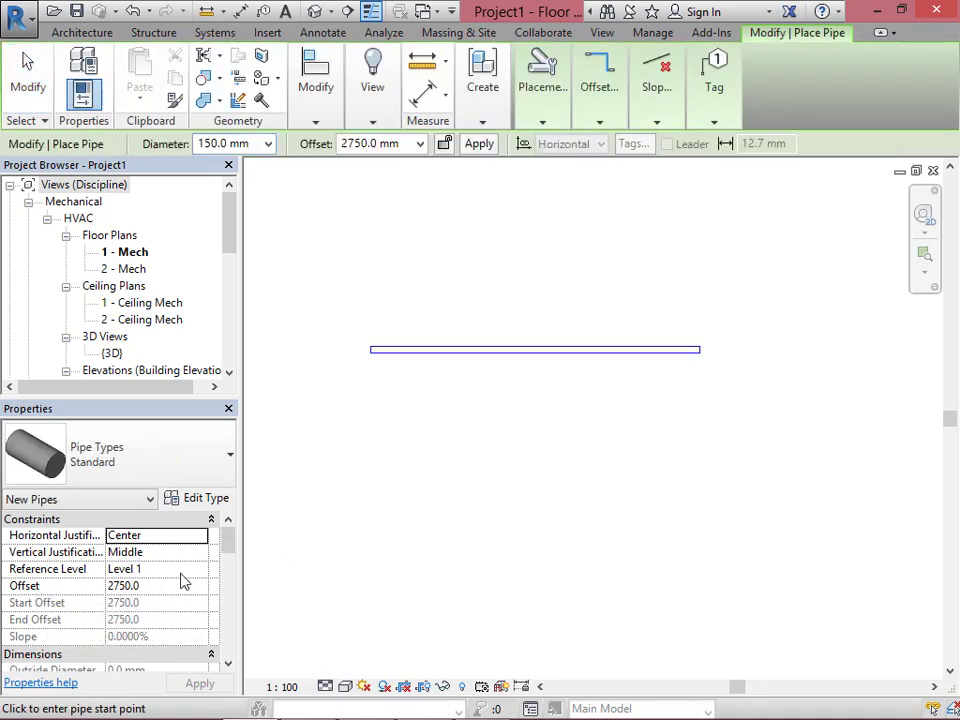
{"action": "left_click", "coordinate": [531, 264]}
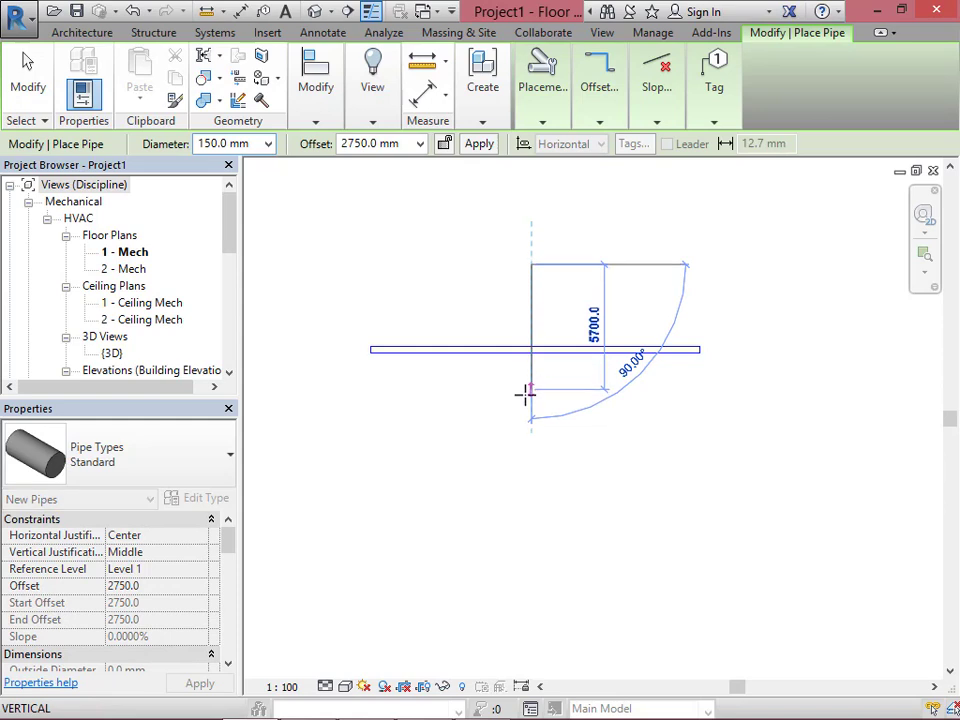
{"action": "left_click", "coordinate": [529, 416]}
{"action": "key", "text": "Escape"}
{"action": "key", "text": "Escape"}
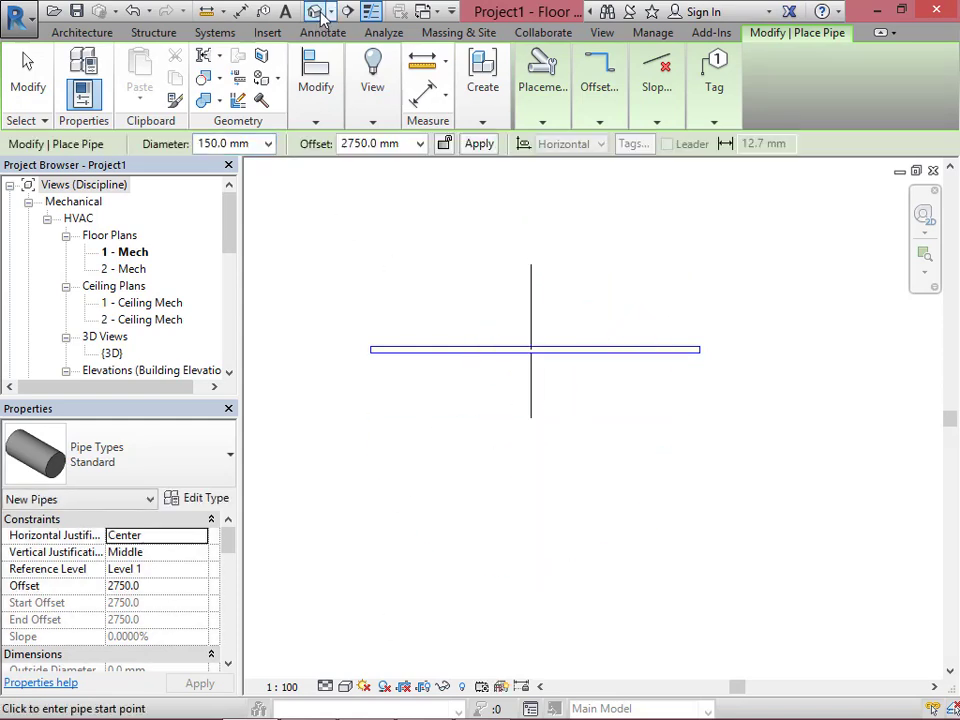
Open the default 3D view, set its detail level to Fine, and close the view after inspecting the pipe and duct crossing.
{"action": "left_click", "coordinate": [316, 12]}
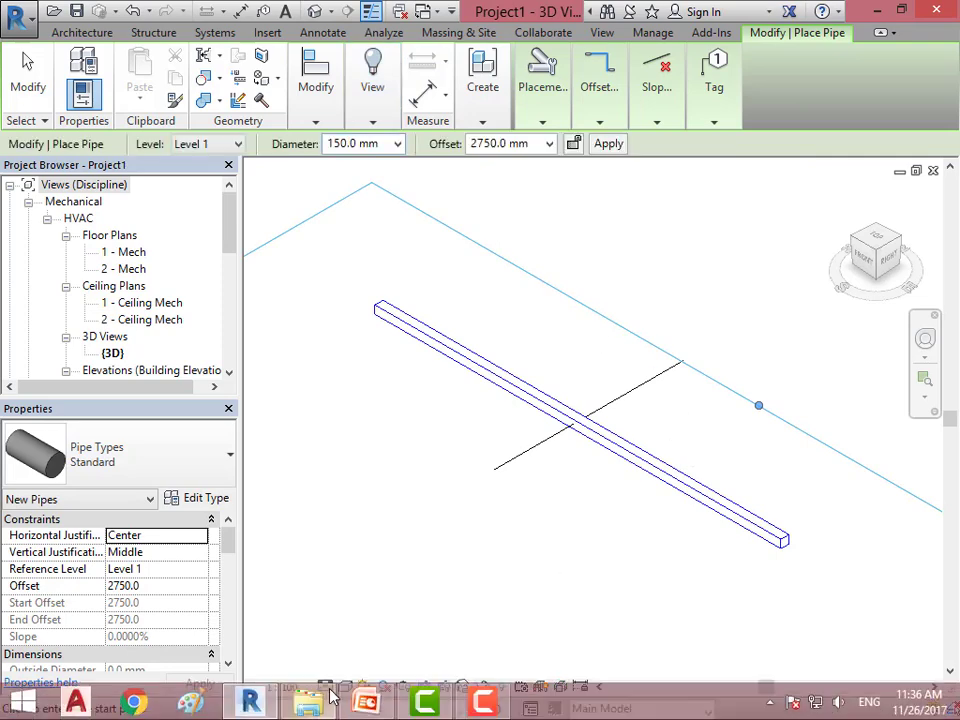
{"action": "left_click", "coordinate": [330, 688]}
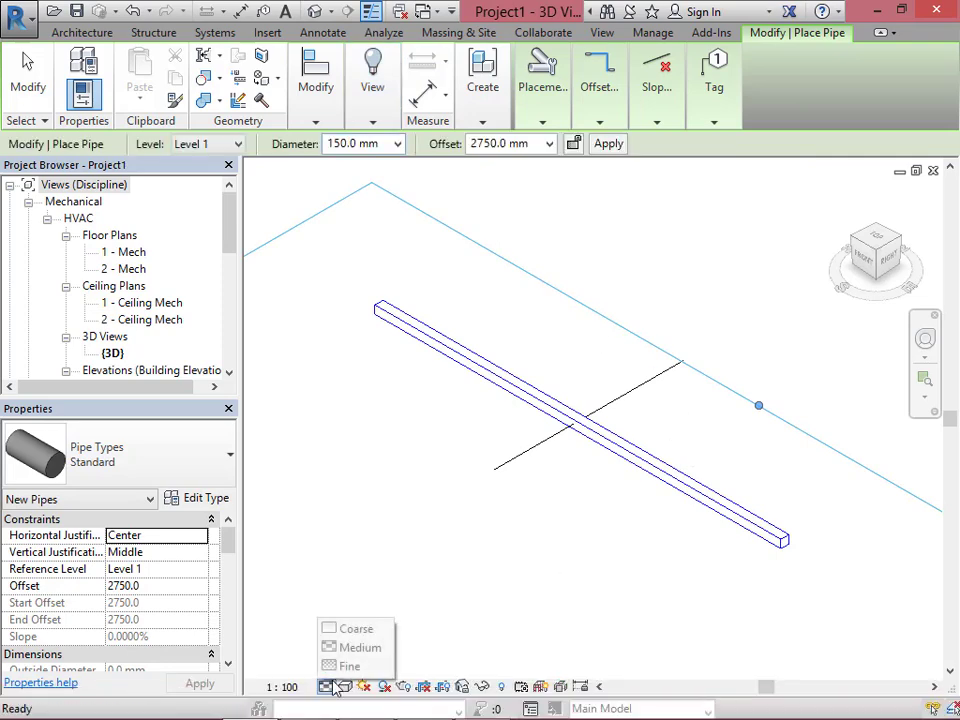
{"action": "left_click", "coordinate": [345, 666]}
{"action": "scroll", "coordinate": [604, 432], "scroll_direction": "up", "scroll_amount": 5}
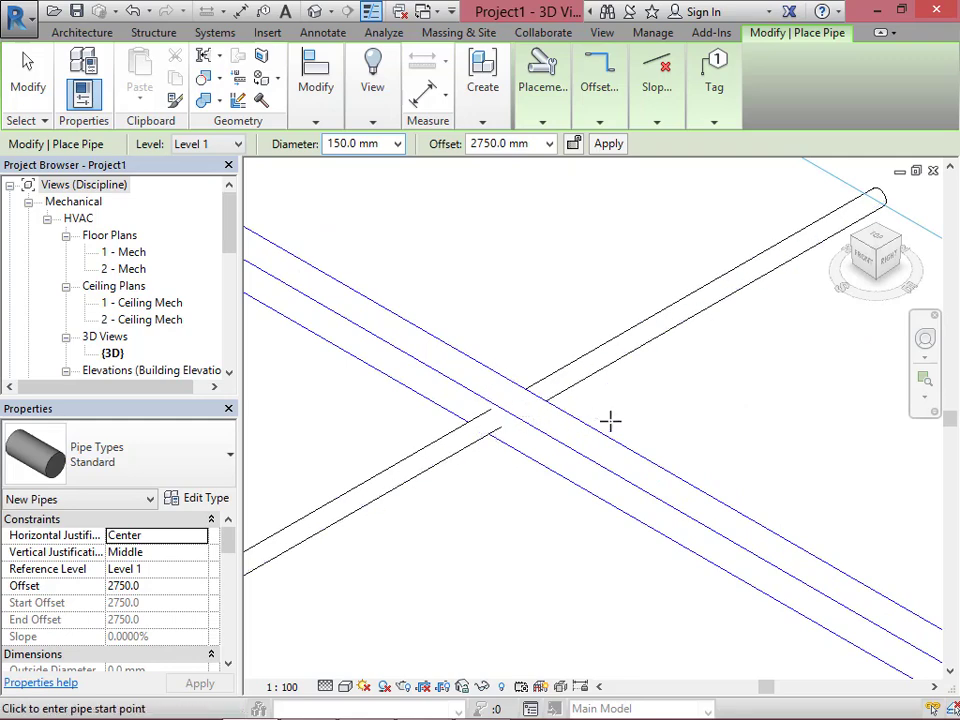
{"action": "scroll", "coordinate": [615, 430], "scroll_direction": "down", "scroll_amount": 4}
{"action": "scroll", "coordinate": [608, 450], "scroll_direction": "down", "scroll_amount": 2}
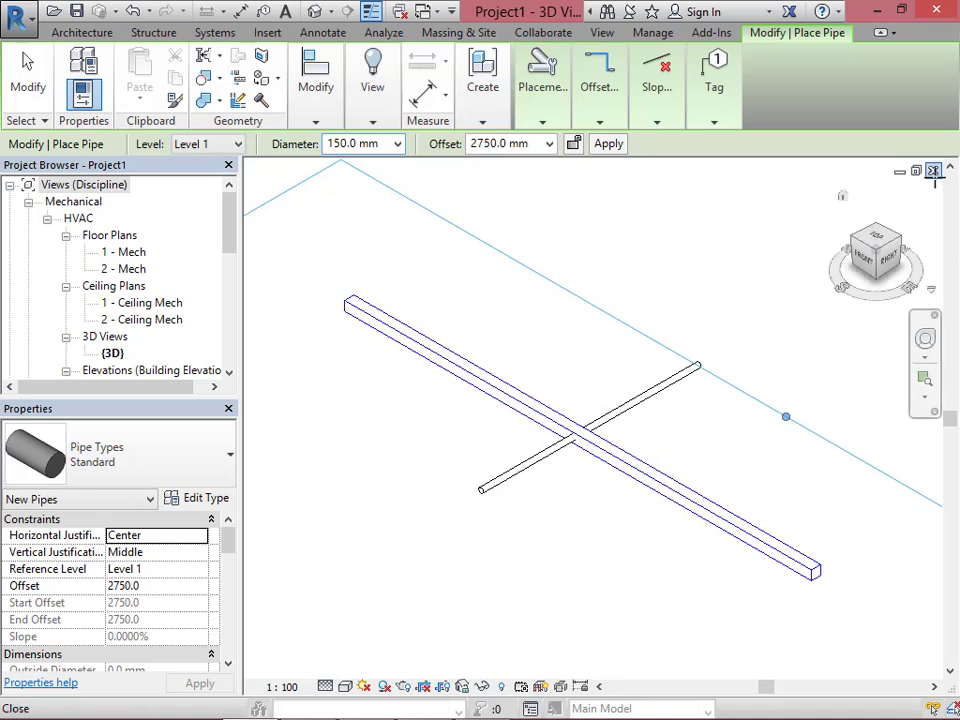
{"action": "left_click", "coordinate": [933, 171]}
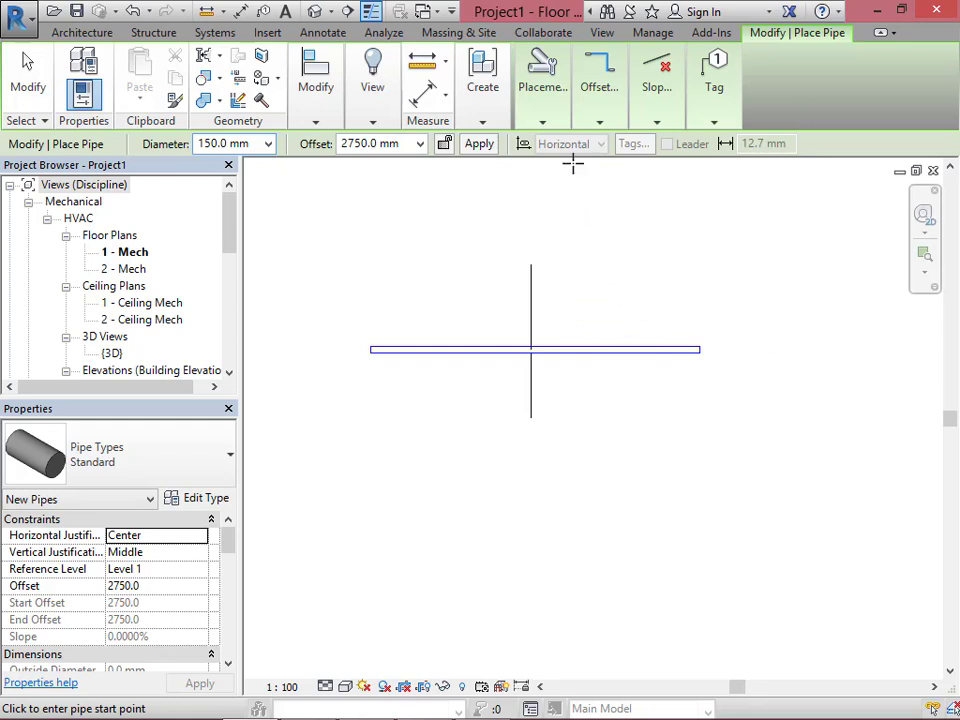
Run an interference check between the Ducts and Pipes categories of the current project.
{"action": "left_click", "coordinate": [542, 121]}
{"action": "left_click", "coordinate": [551, 33]}
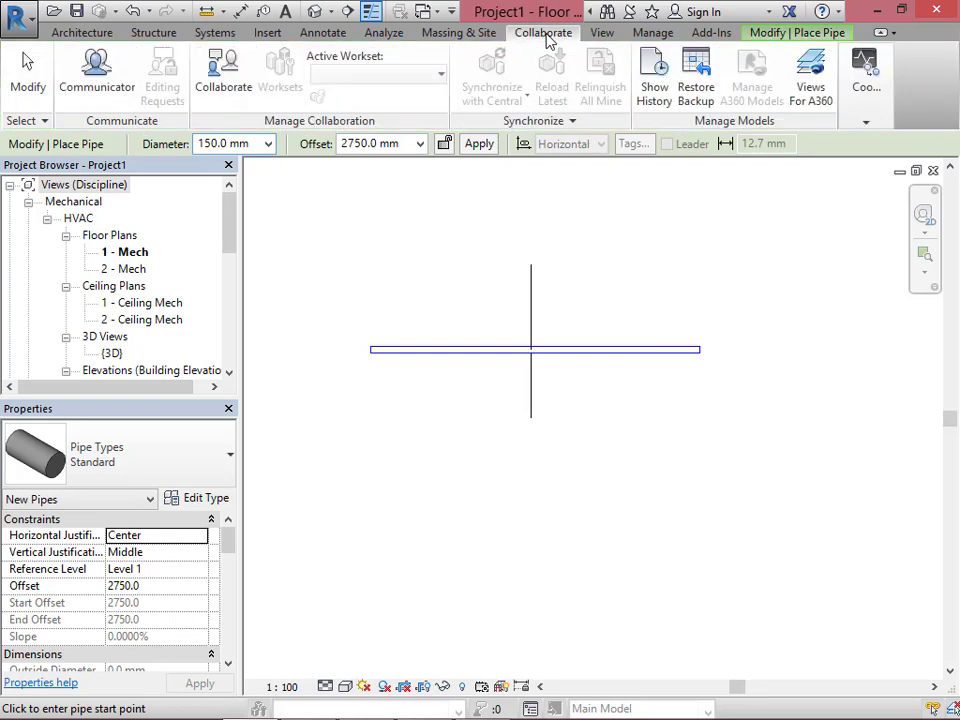
{"action": "mouse_move", "coordinate": [865, 125]}
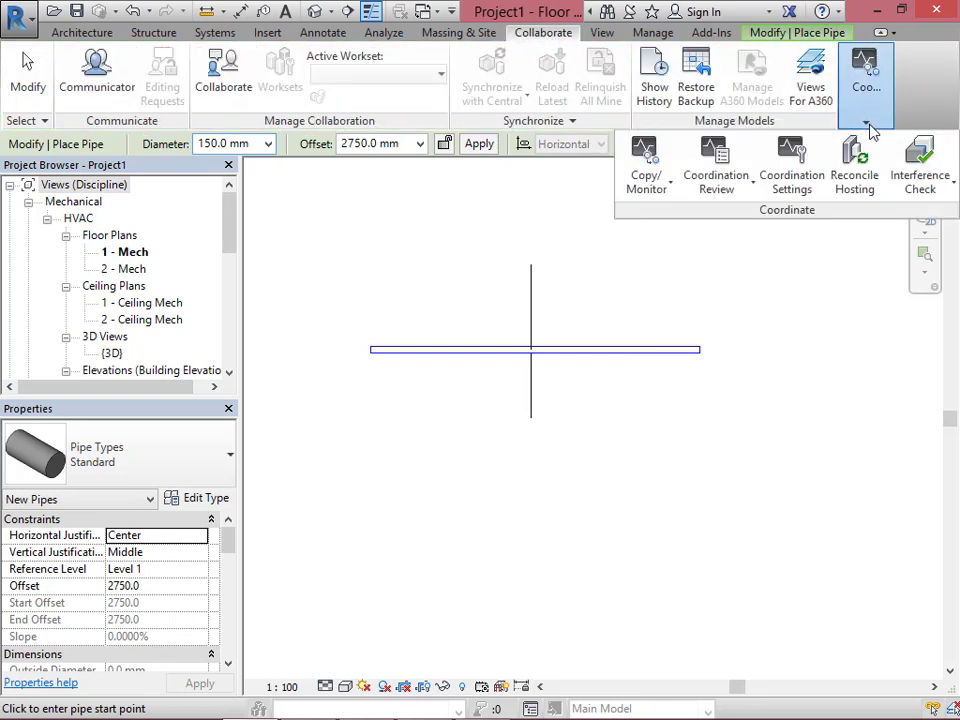
{"action": "left_click", "coordinate": [933, 193]}
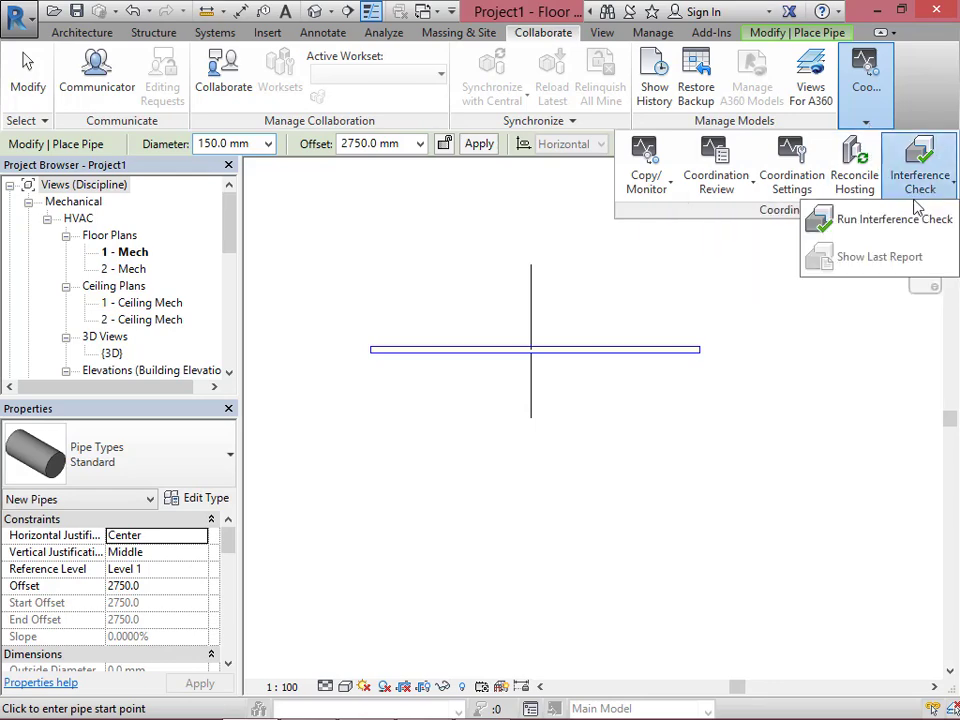
{"action": "left_click", "coordinate": [893, 220]}
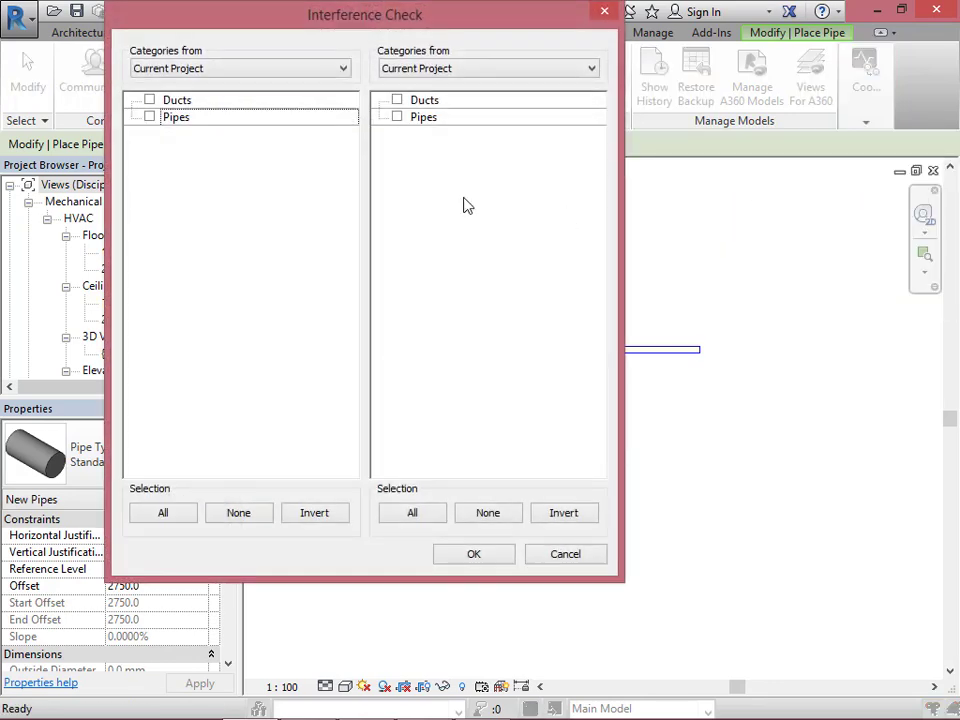
{"action": "left_click", "coordinate": [149, 101]}
{"action": "left_click", "coordinate": [397, 117]}
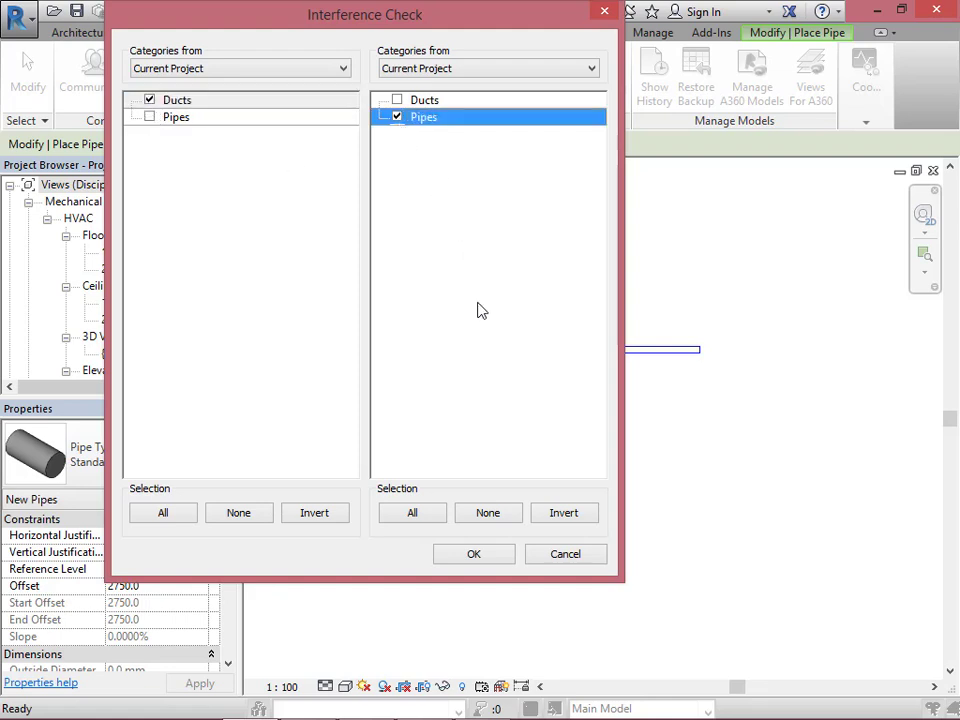
{"action": "left_click", "coordinate": [492, 558]}
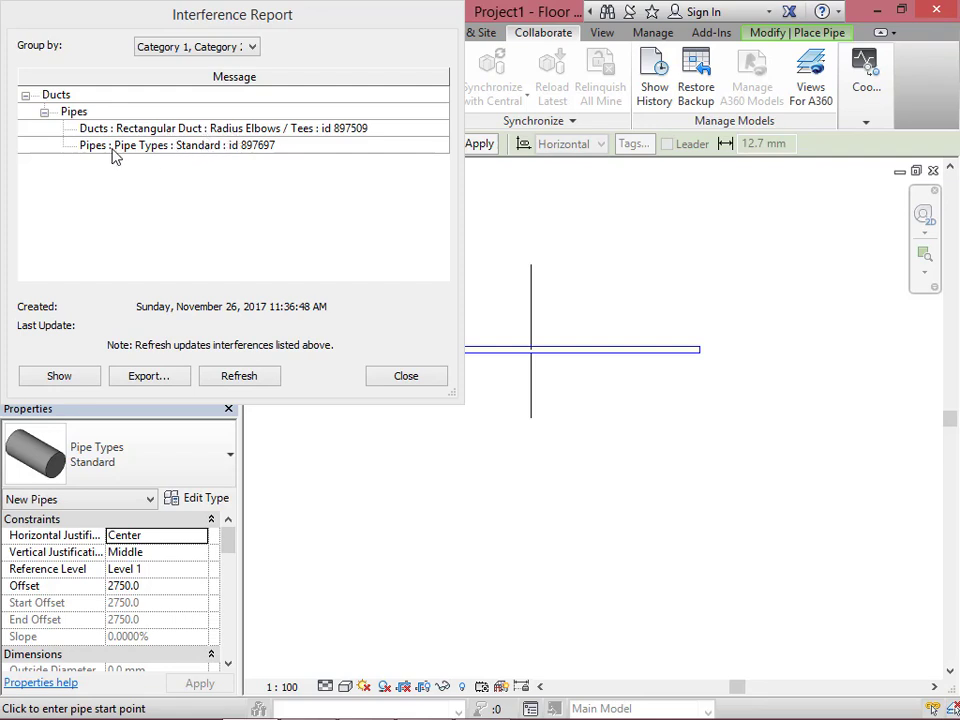
Highlight the clashing pipe and duct from the interference report to examine the alert color, and close the report.
{"action": "left_click", "coordinate": [183, 146]}
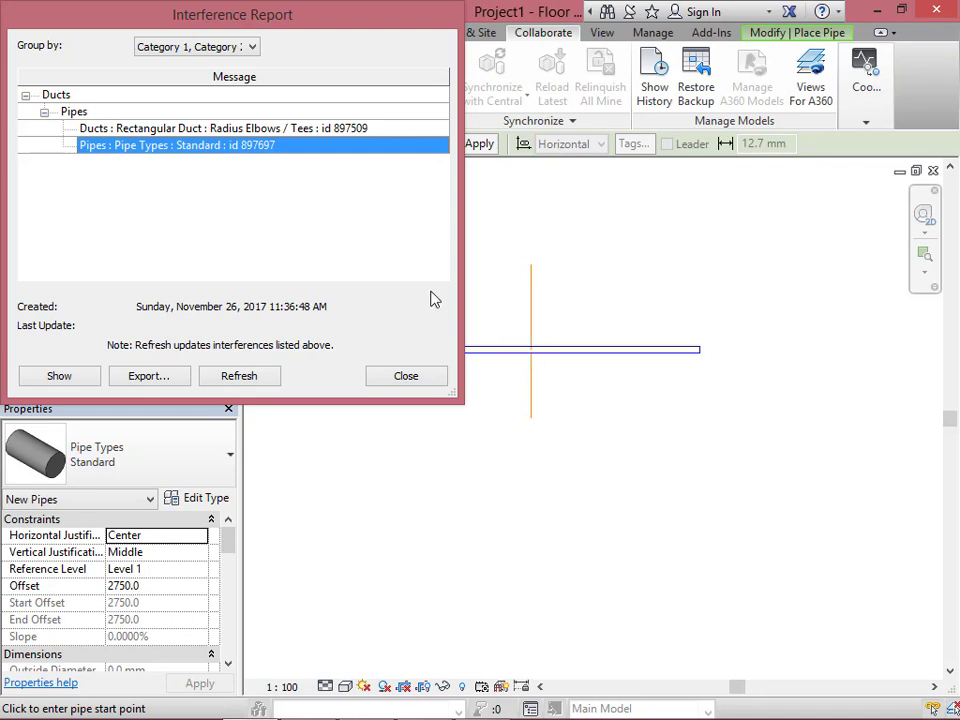
{"action": "left_click", "coordinate": [245, 129]}
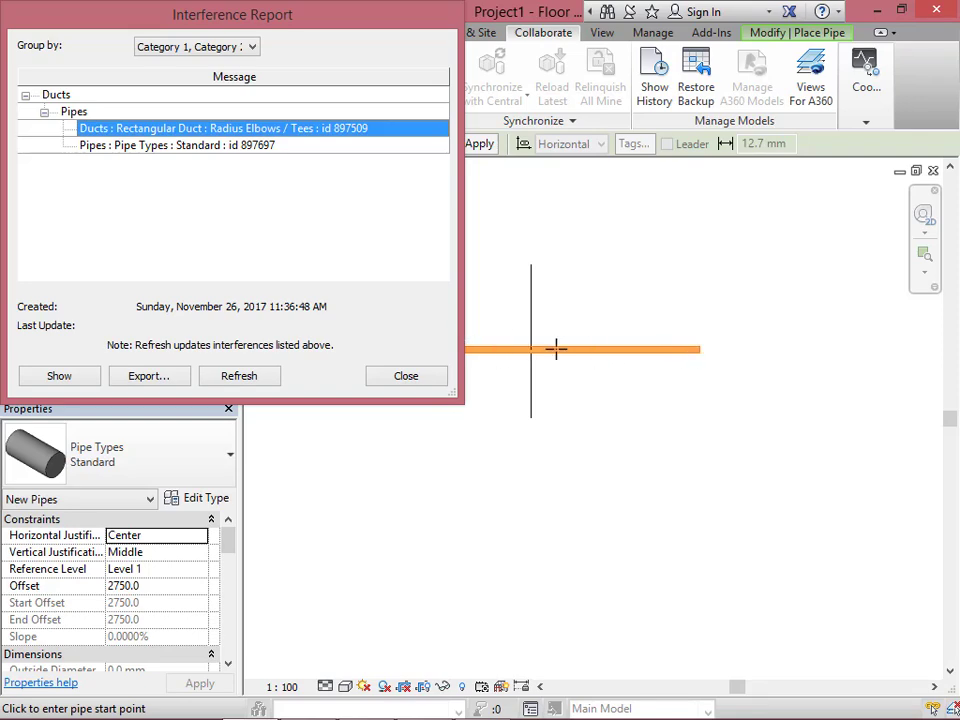
{"action": "left_click", "coordinate": [412, 378]}
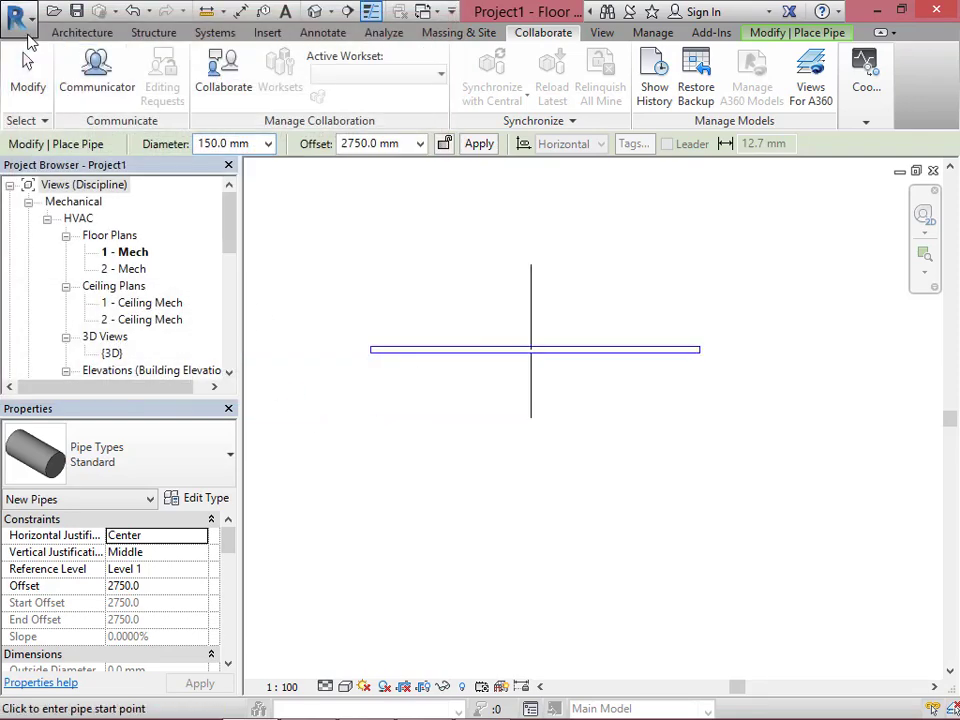
Set the alert color to Cyan in the program's graphics options and apply the change.
{"action": "left_click", "coordinate": [22, 20]}
{"action": "left_click", "coordinate": [292, 561]}
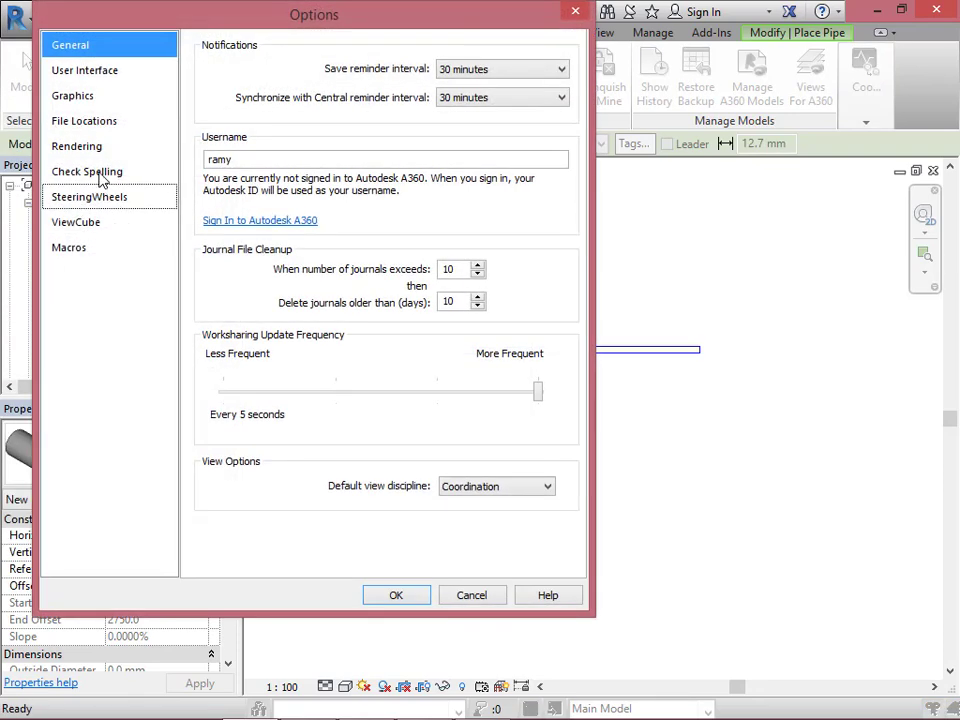
{"action": "left_click", "coordinate": [92, 100]}
{"action": "left_click", "coordinate": [315, 522]}
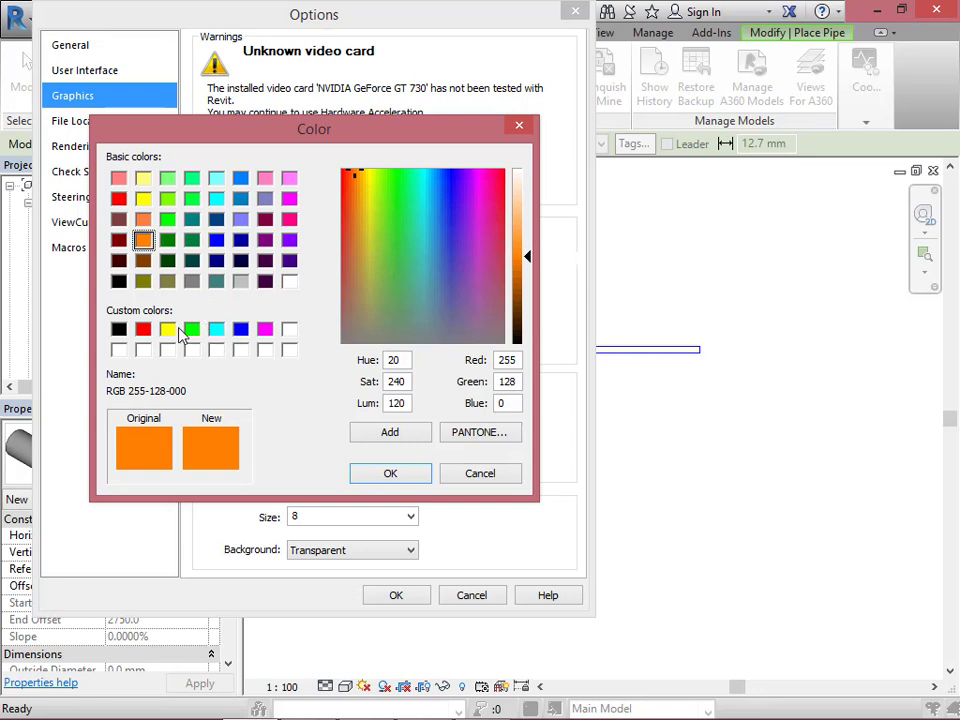
{"action": "left_click", "coordinate": [168, 330]}
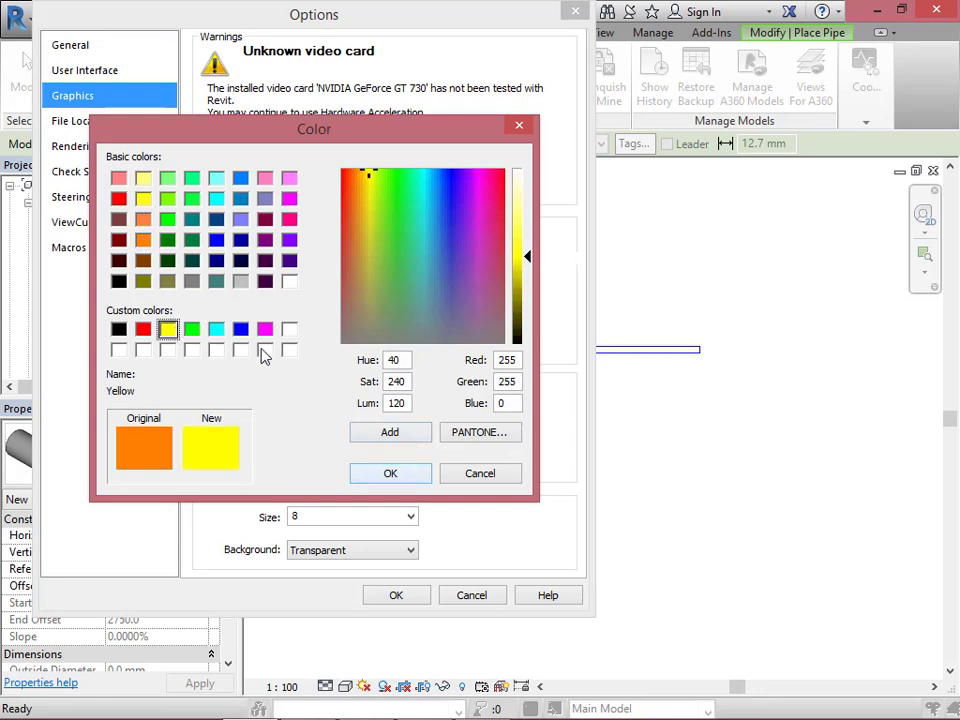
{"action": "left_click", "coordinate": [216, 330]}
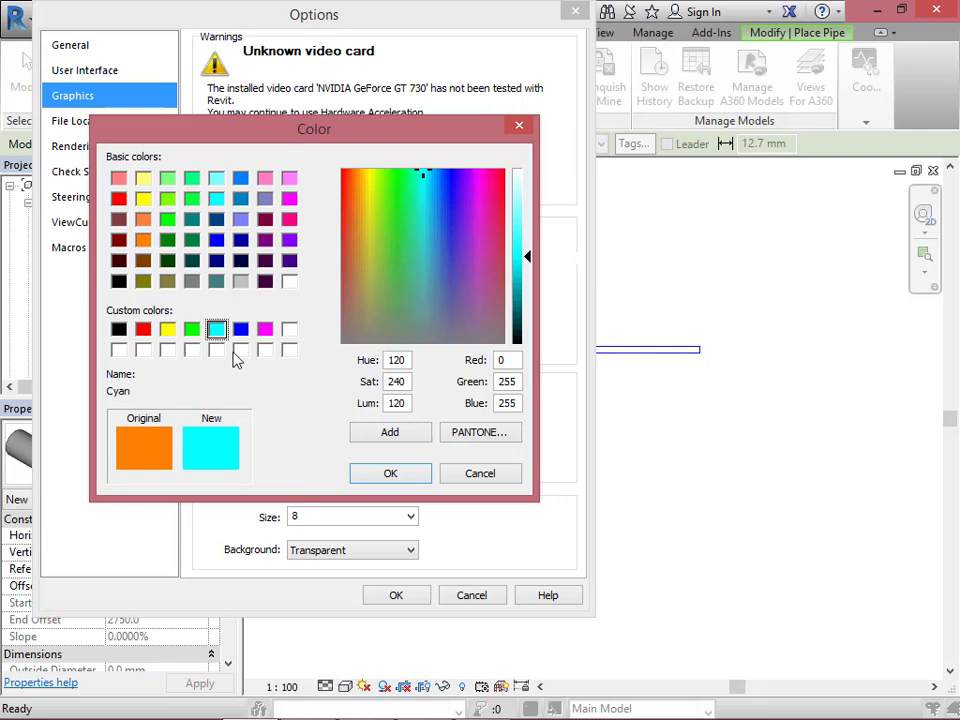
{"action": "left_click", "coordinate": [391, 475]}
{"action": "left_click", "coordinate": [405, 595]}
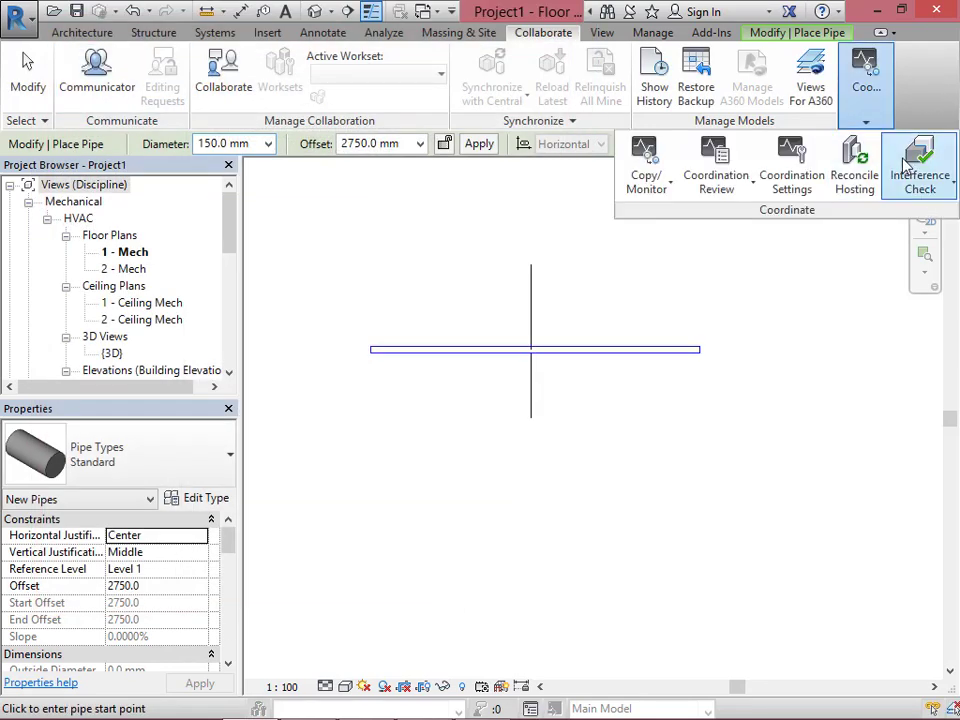
Run an interference check of Pipes against Ducts within the current project.
{"action": "left_click", "coordinate": [908, 167]}
{"action": "left_click", "coordinate": [864, 217]}
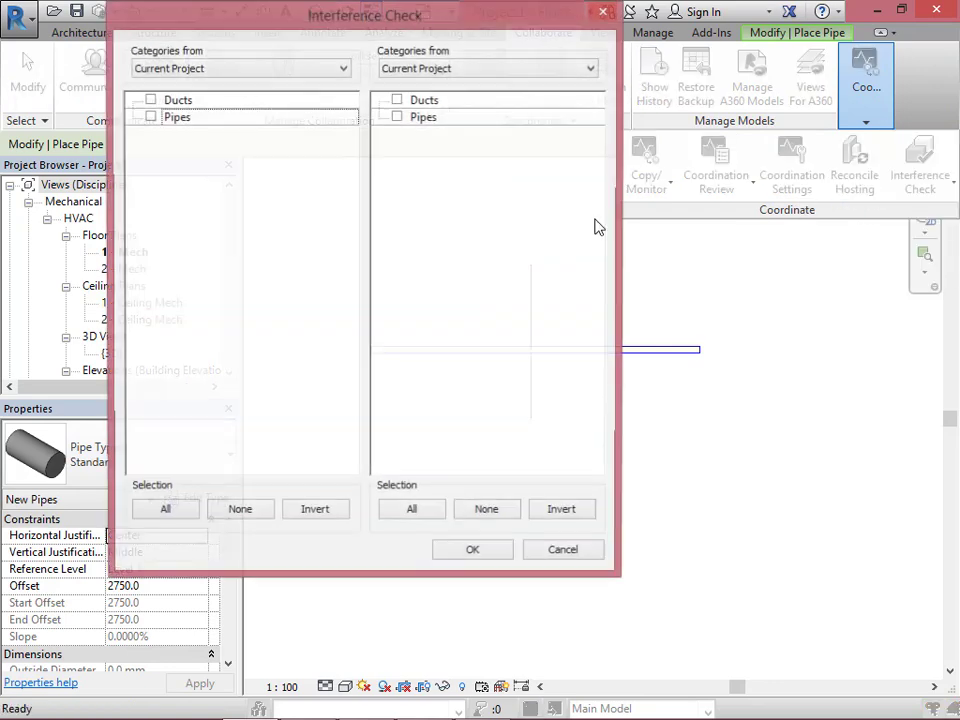
{"action": "left_click", "coordinate": [180, 119]}
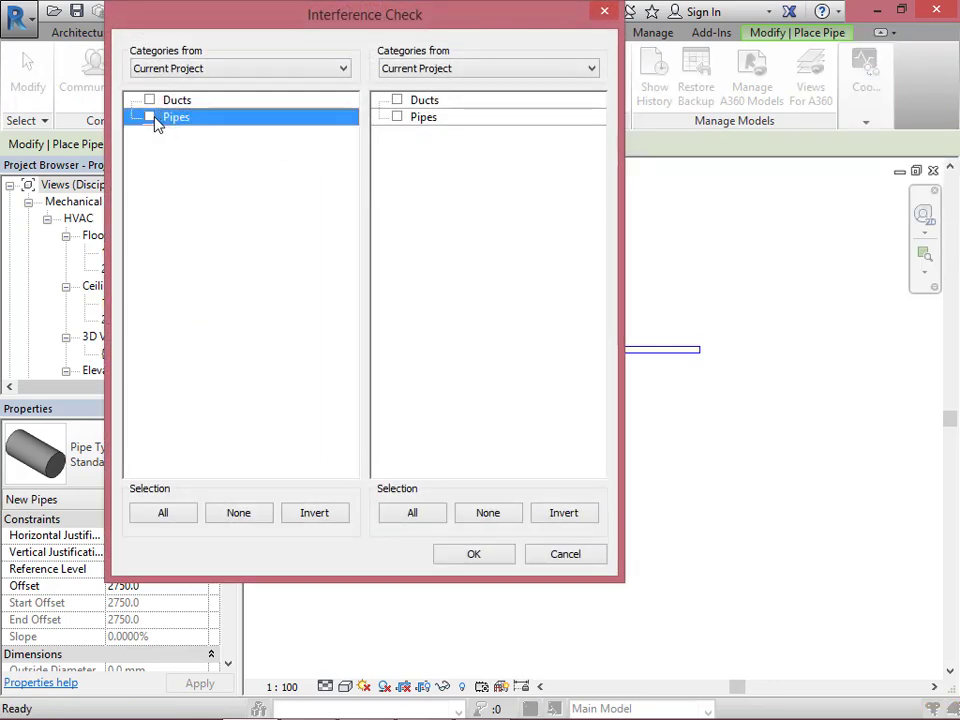
{"action": "left_click", "coordinate": [398, 101]}
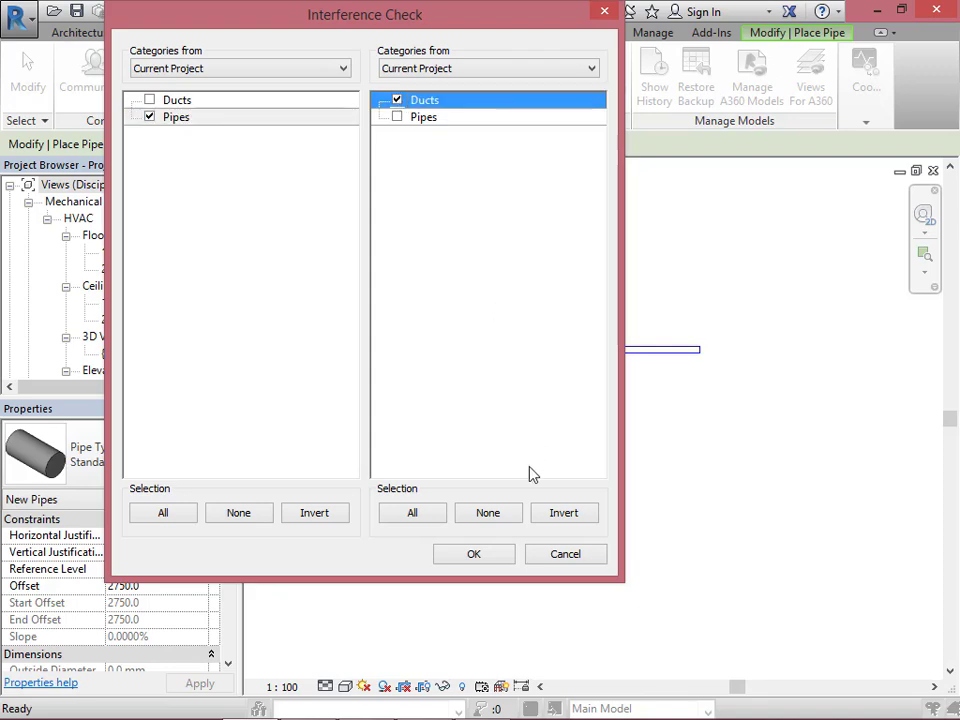
{"action": "left_click", "coordinate": [495, 557]}
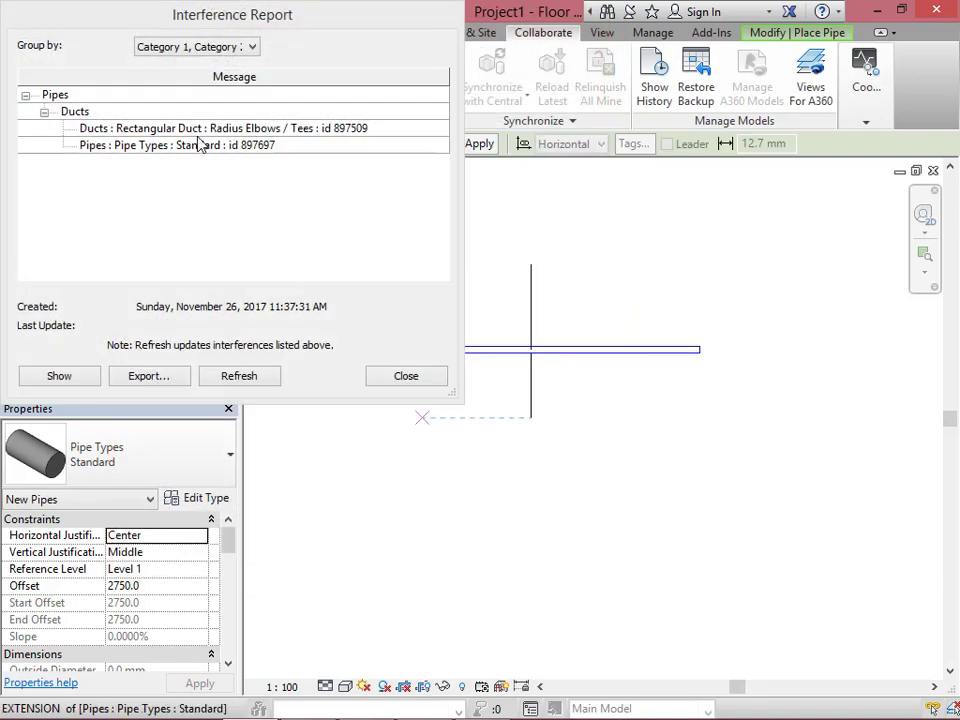
Highlight the clashing duct and pipe alternately from the interference report to examine the new alert color, and close the report.
{"action": "left_click", "coordinate": [152, 128]}
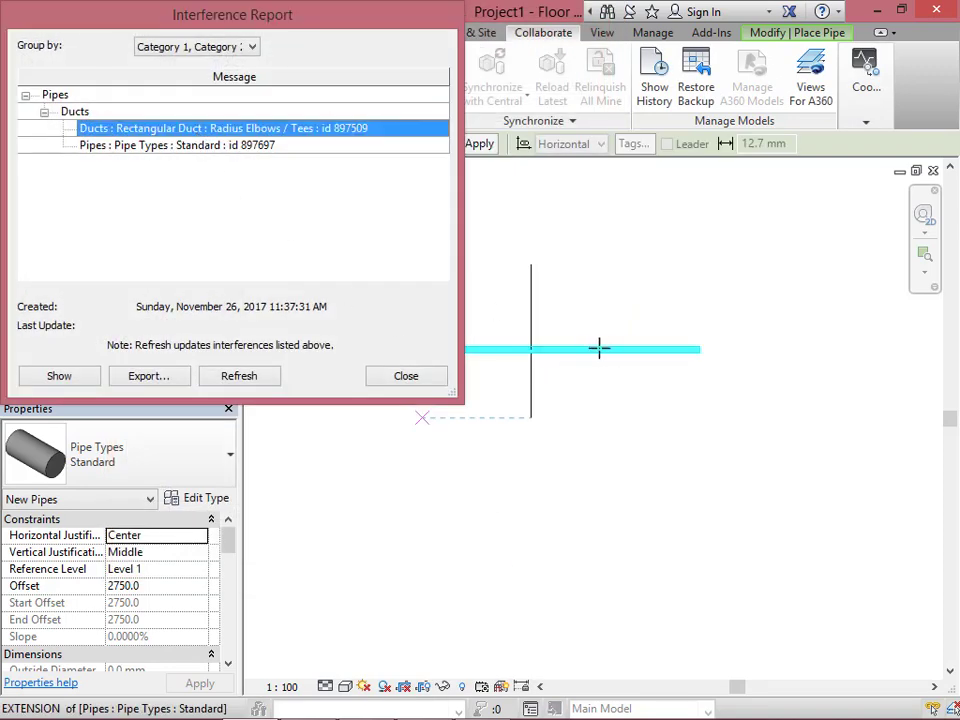
{"action": "left_click", "coordinate": [246, 146]}
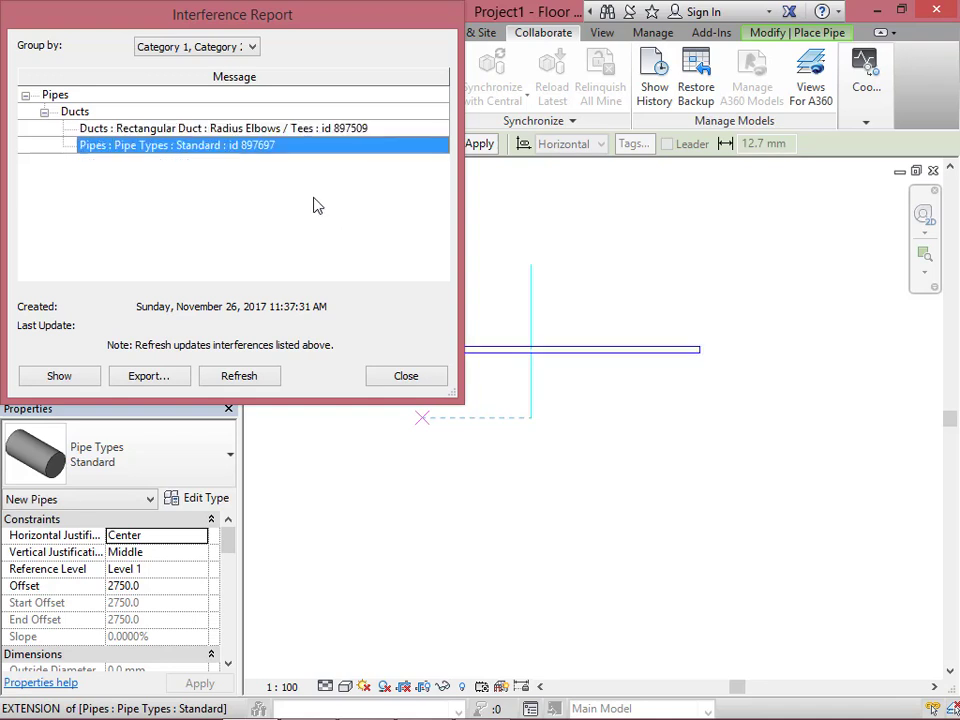
{"action": "key", "text": "Up"}
{"action": "key", "text": "Down"}
{"action": "key", "text": "Up"}
{"action": "key", "text": "Down"}
{"action": "key", "text": "Up"}
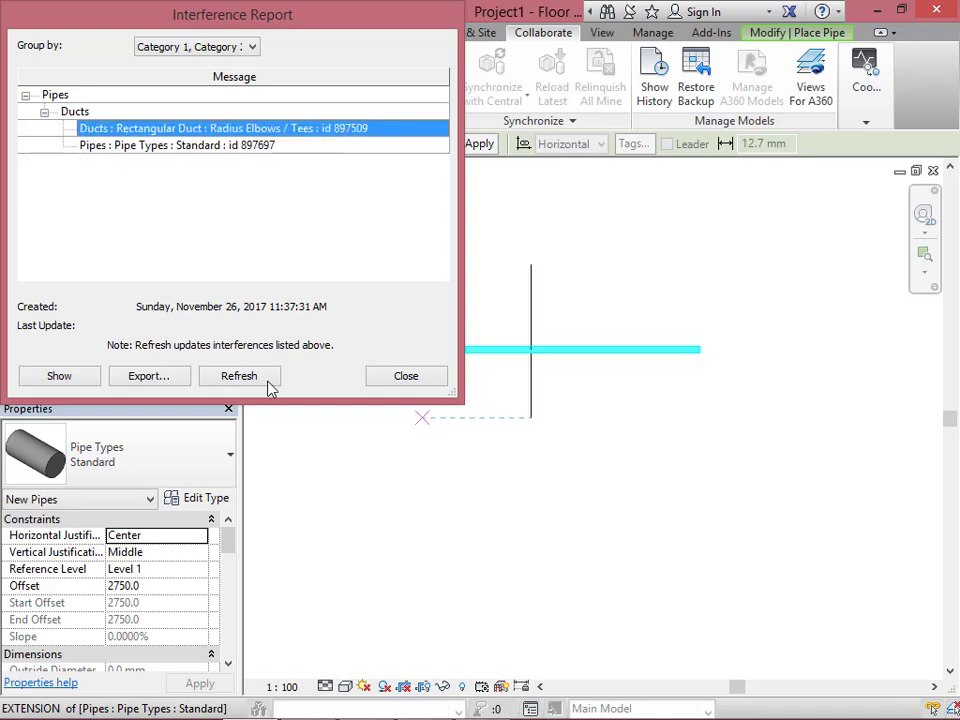
{"action": "left_click", "coordinate": [567, 486]}
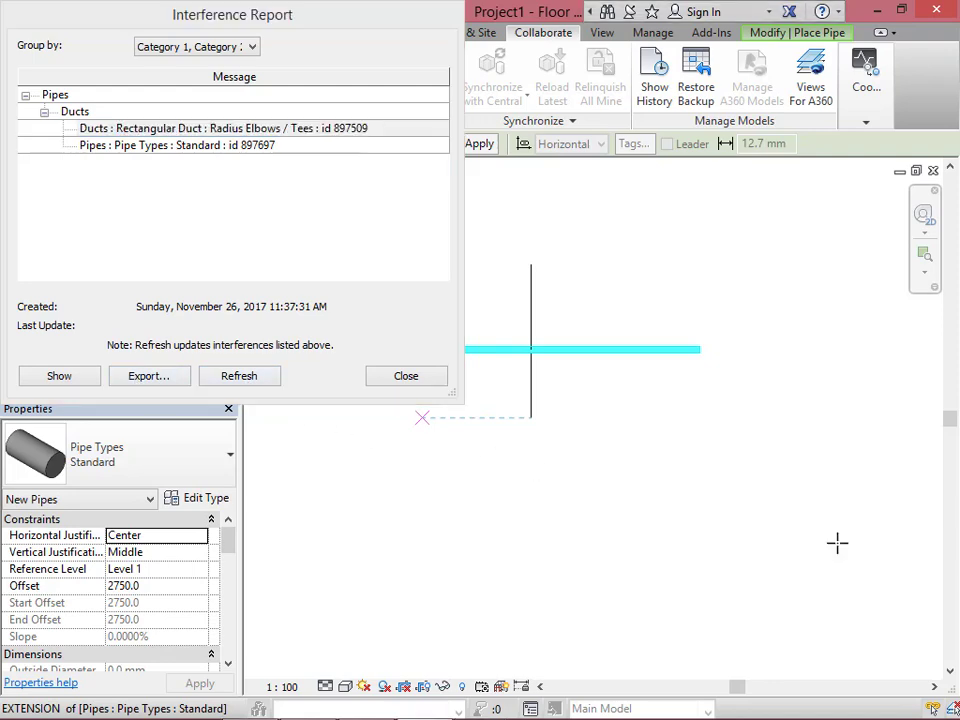
{"action": "left_click", "coordinate": [422, 384]}
Set the alert color to orange RGB 255-128-064 in the graphics options, view the file locations settings, and apply the options.
{"action": "left_click", "coordinate": [32, 28]}
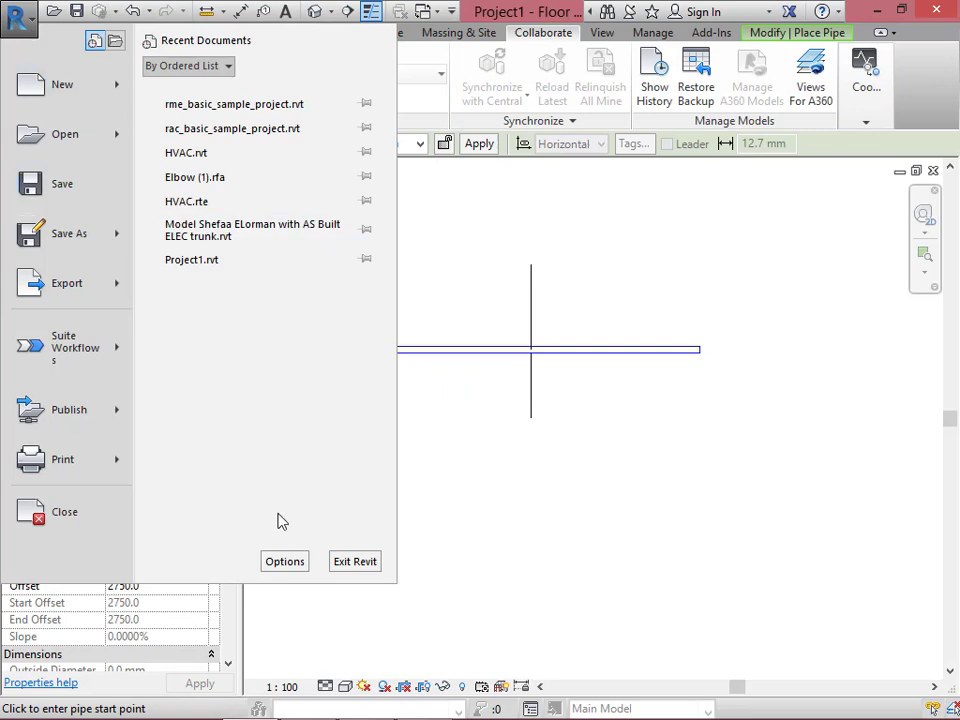
{"action": "left_click", "coordinate": [294, 566]}
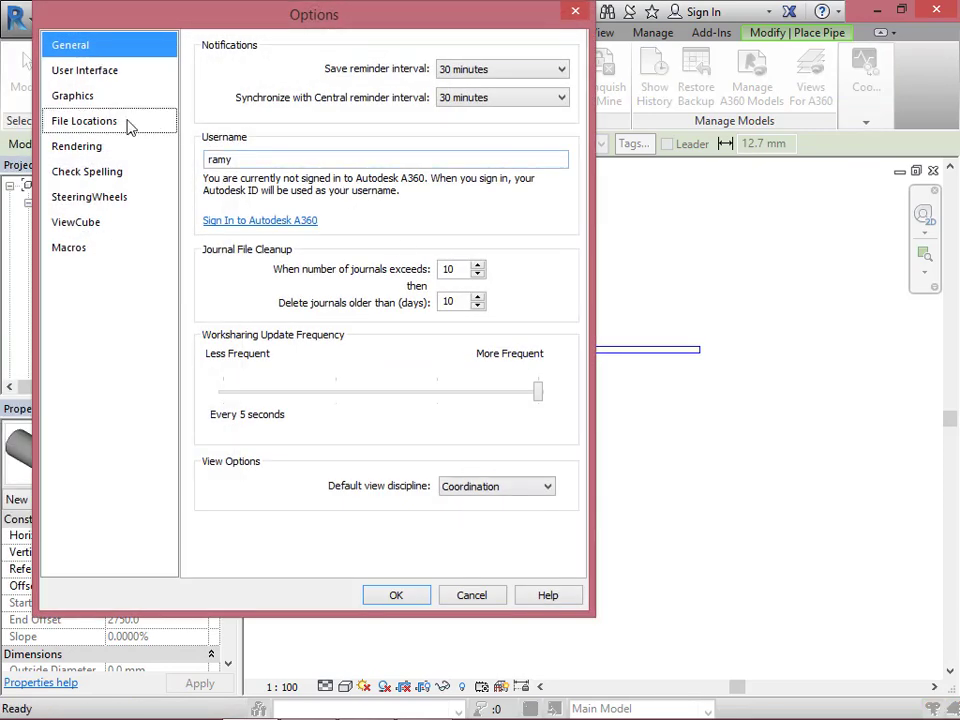
{"action": "left_click", "coordinate": [72, 97]}
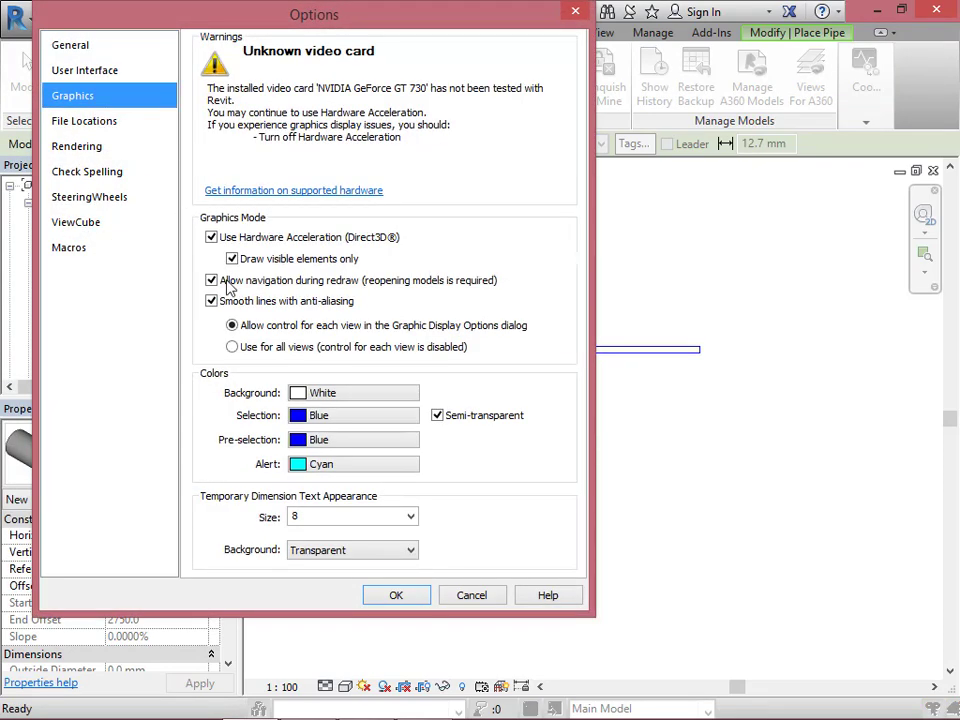
{"action": "left_click", "coordinate": [342, 468]}
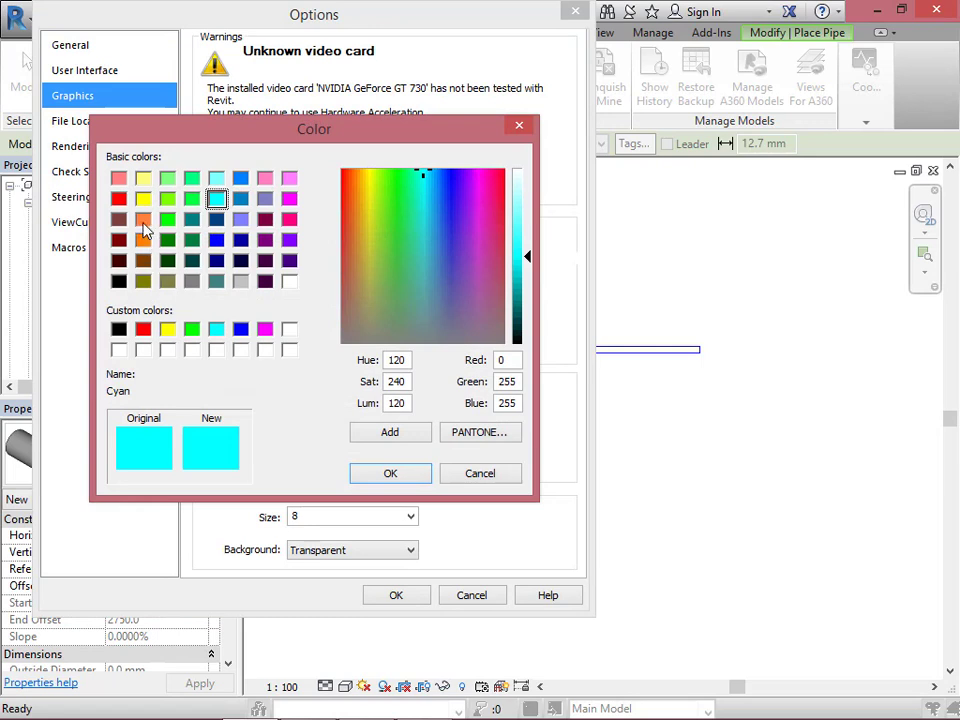
{"action": "left_click", "coordinate": [144, 221]}
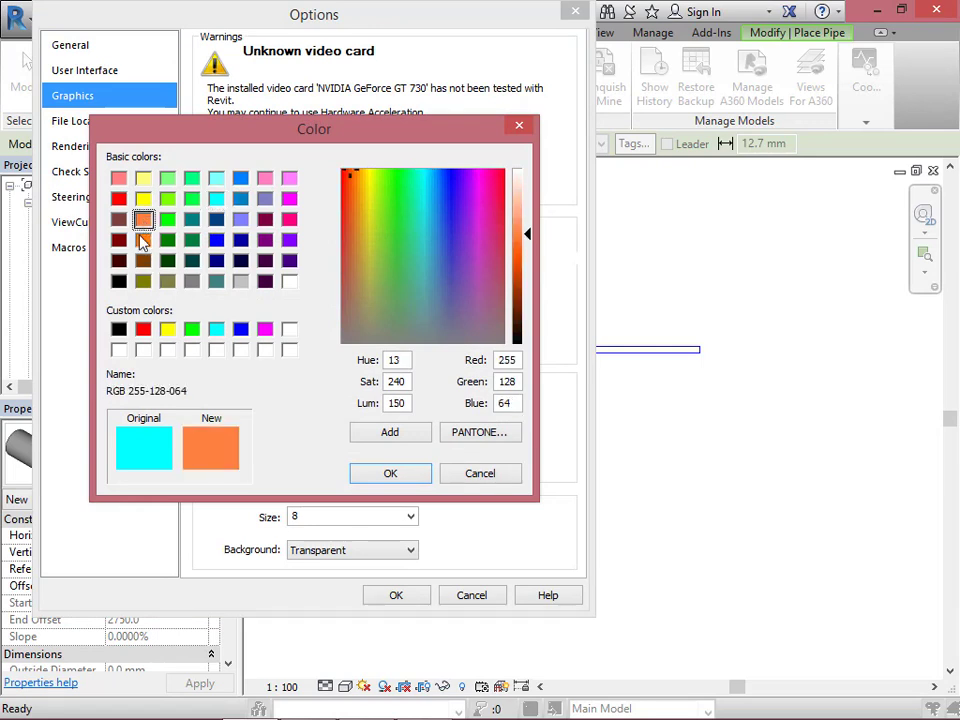
{"action": "left_click", "coordinate": [390, 475]}
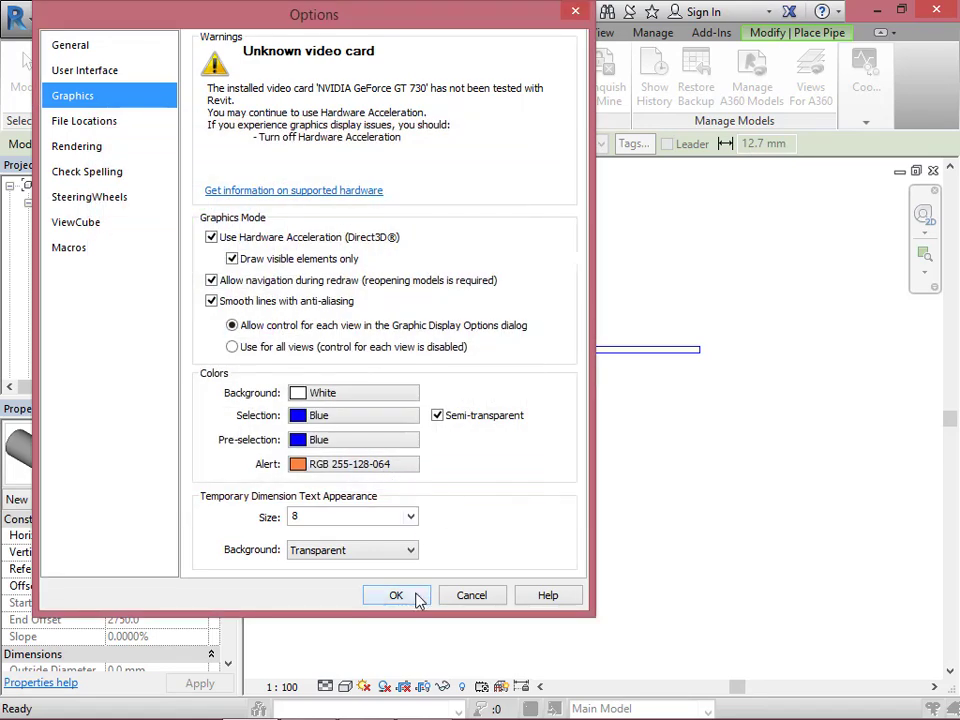
{"action": "left_click", "coordinate": [82, 119]}
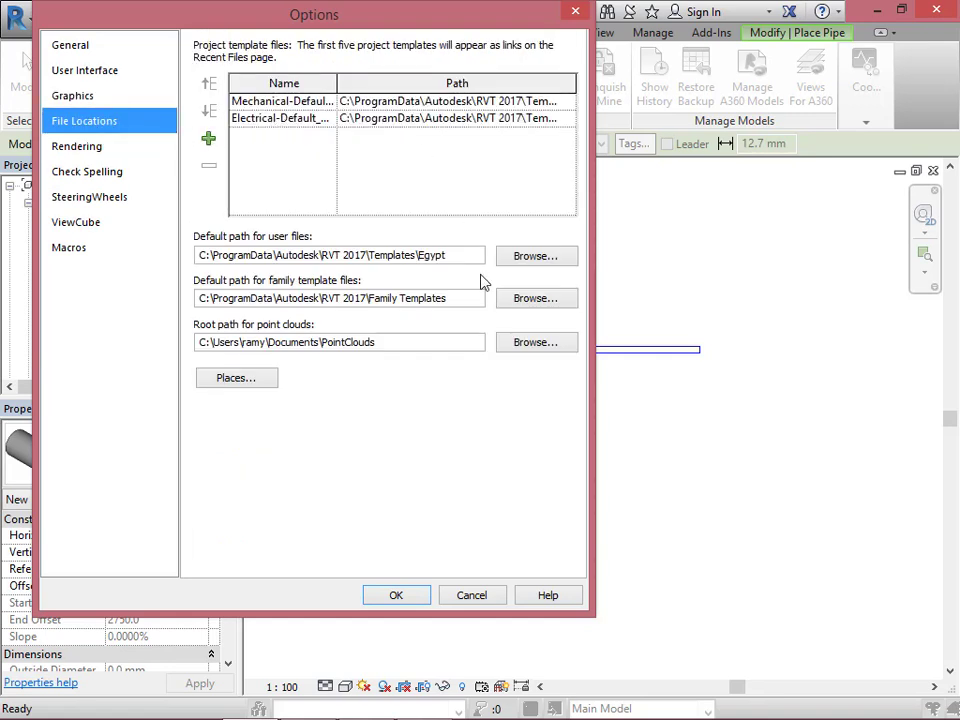
{"action": "left_click", "coordinate": [422, 598]}
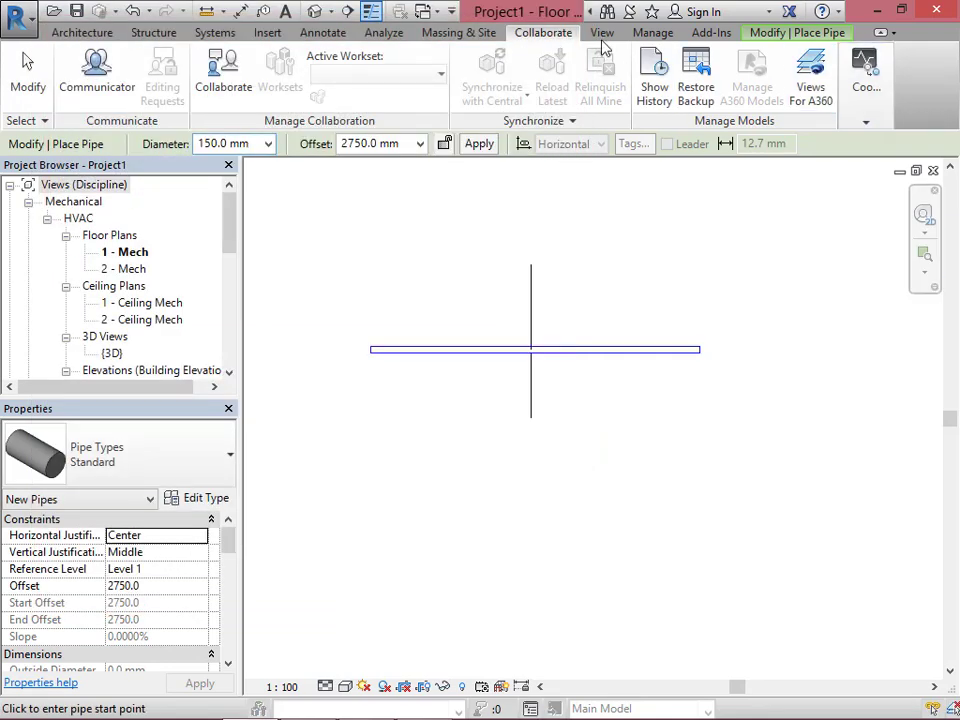
Show the Recent Files page with its project template links.
{"action": "left_click", "coordinate": [607, 34]}
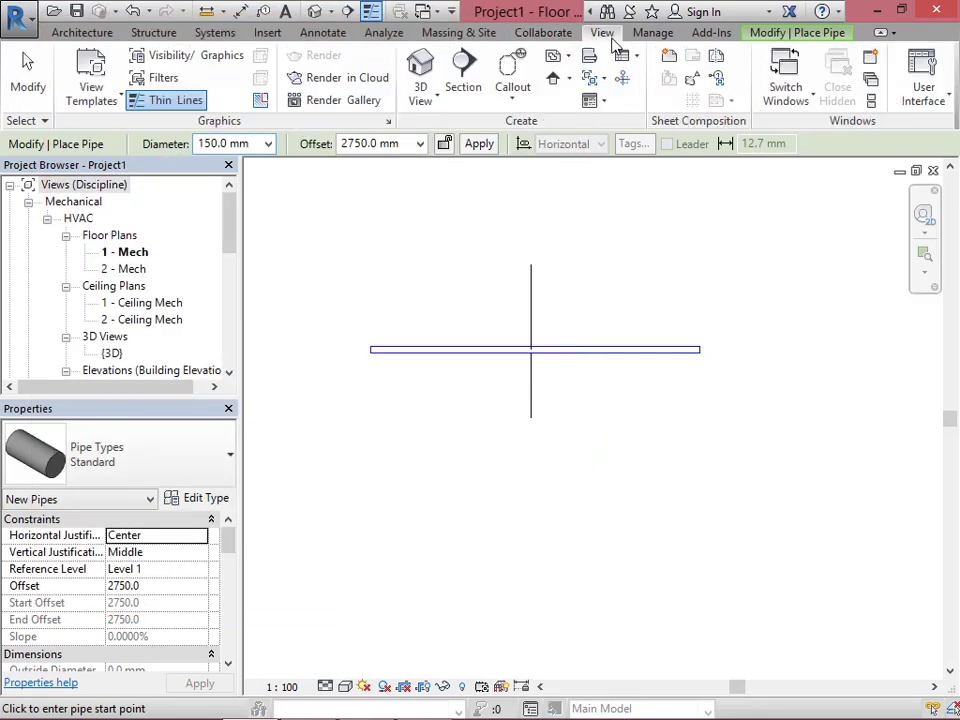
{"action": "left_click", "coordinate": [945, 104]}
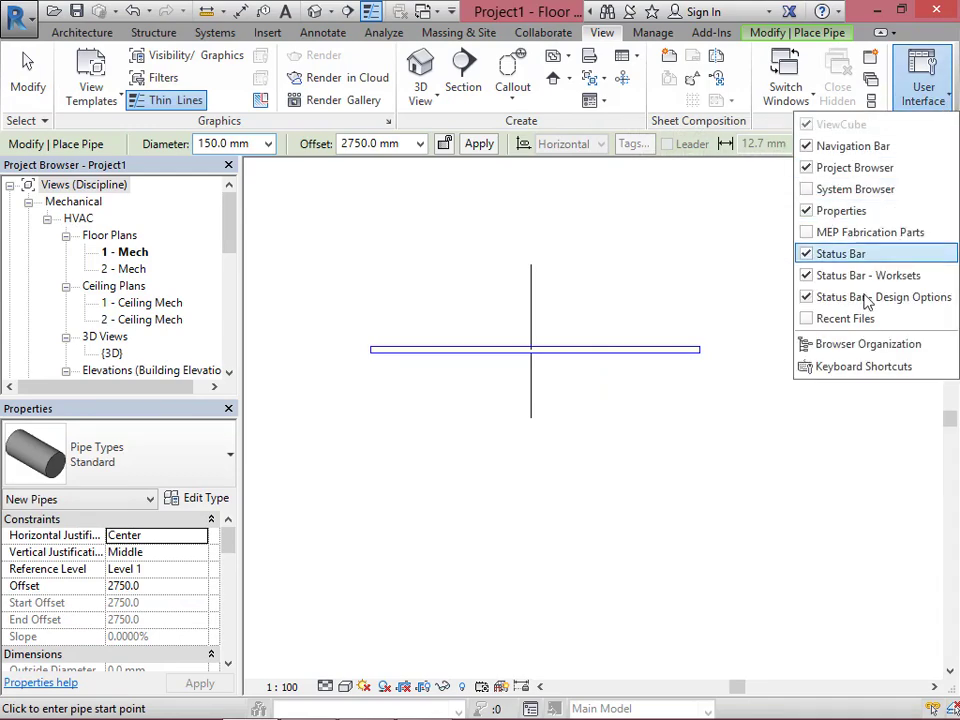
{"action": "left_click", "coordinate": [806, 318]}
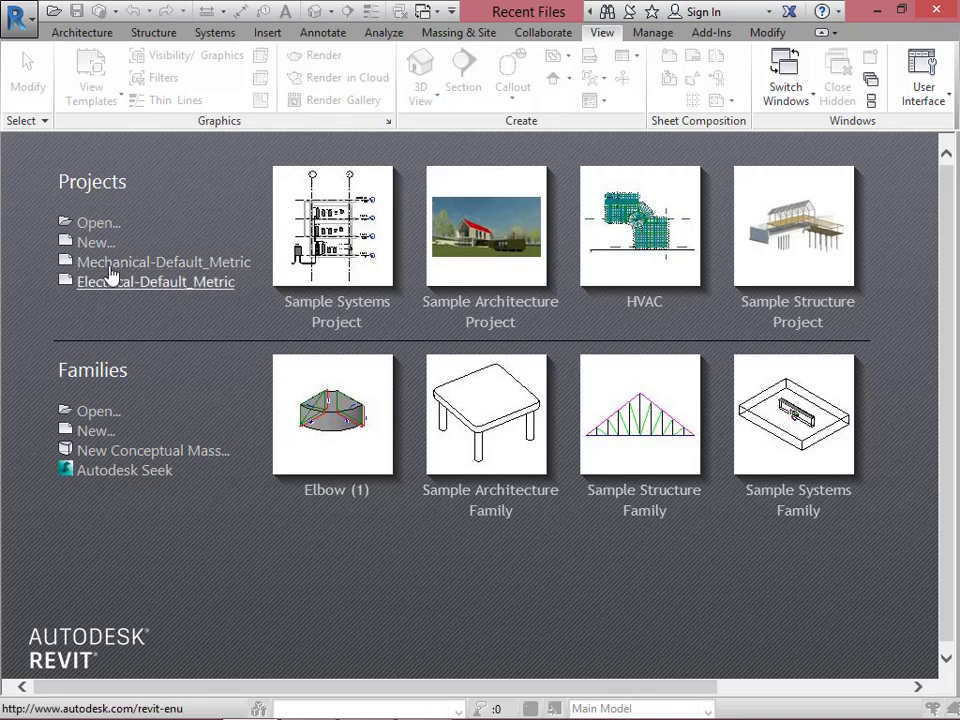
Remove the Mechanical-Default_Metric template from the project template files in the file locations options and apply the change.
{"action": "left_click", "coordinate": [24, 22]}
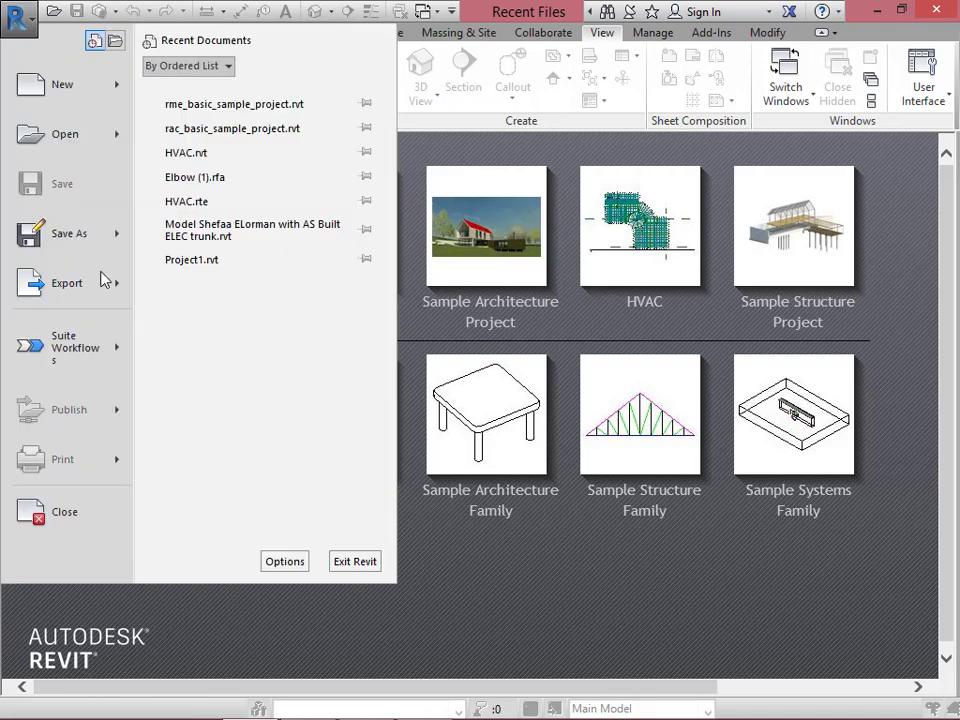
{"action": "left_click", "coordinate": [296, 561]}
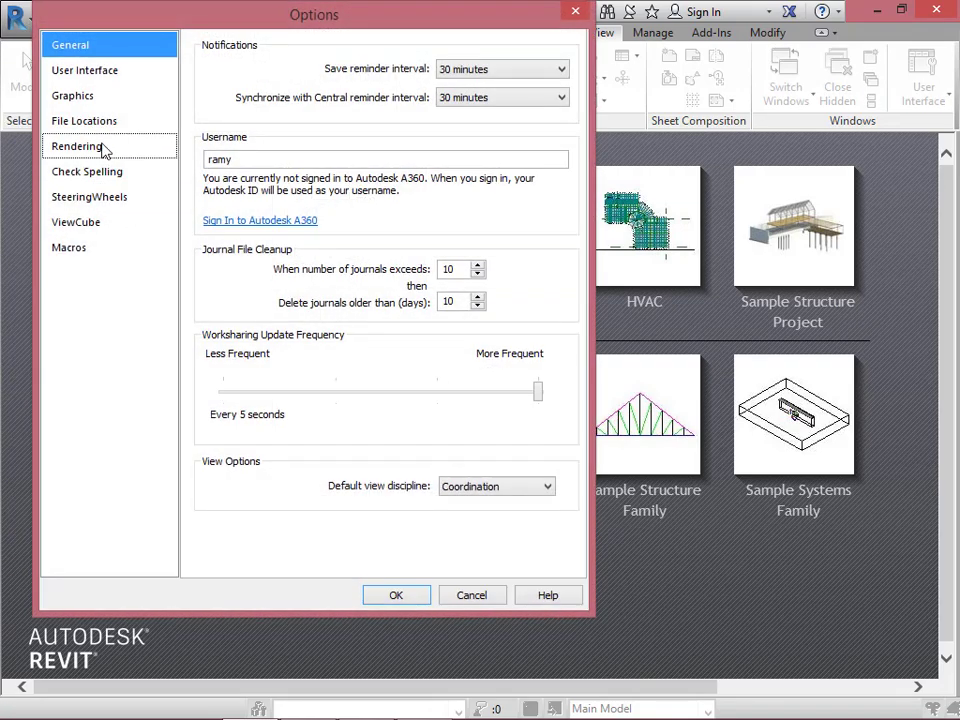
{"action": "left_click", "coordinate": [100, 121]}
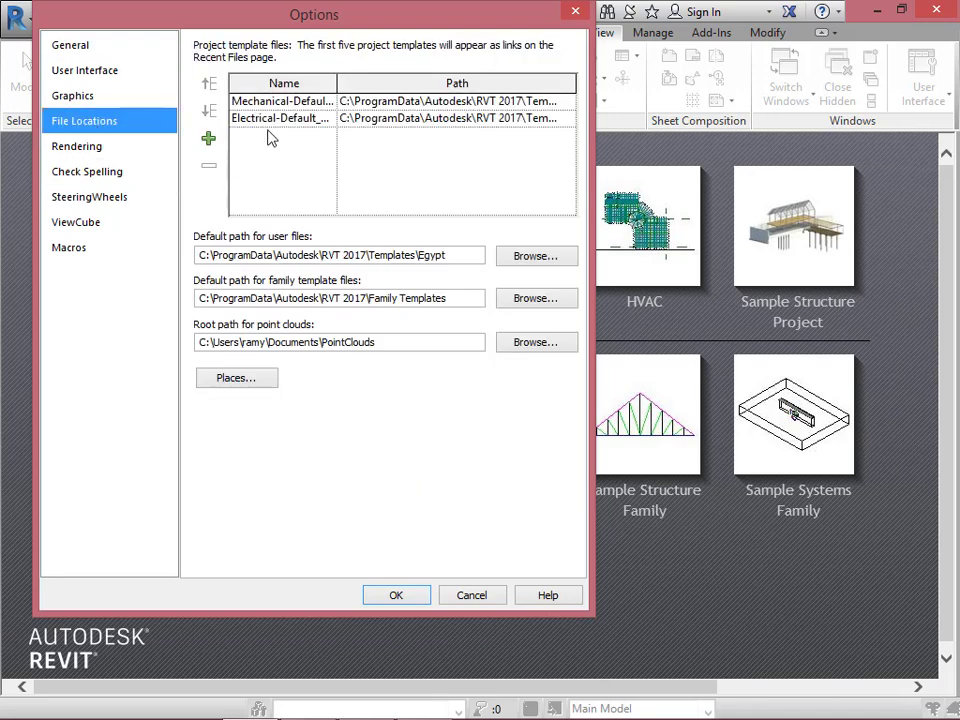
{"action": "left_click", "coordinate": [284, 103]}
{"action": "left_click", "coordinate": [209, 168]}
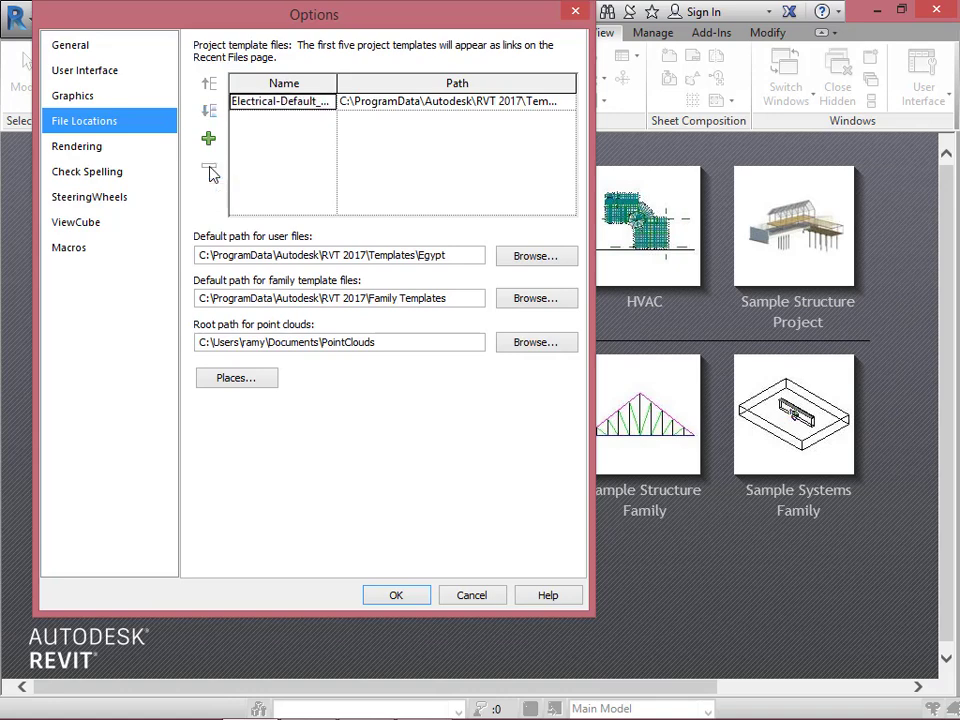
{"action": "left_click", "coordinate": [274, 108]}
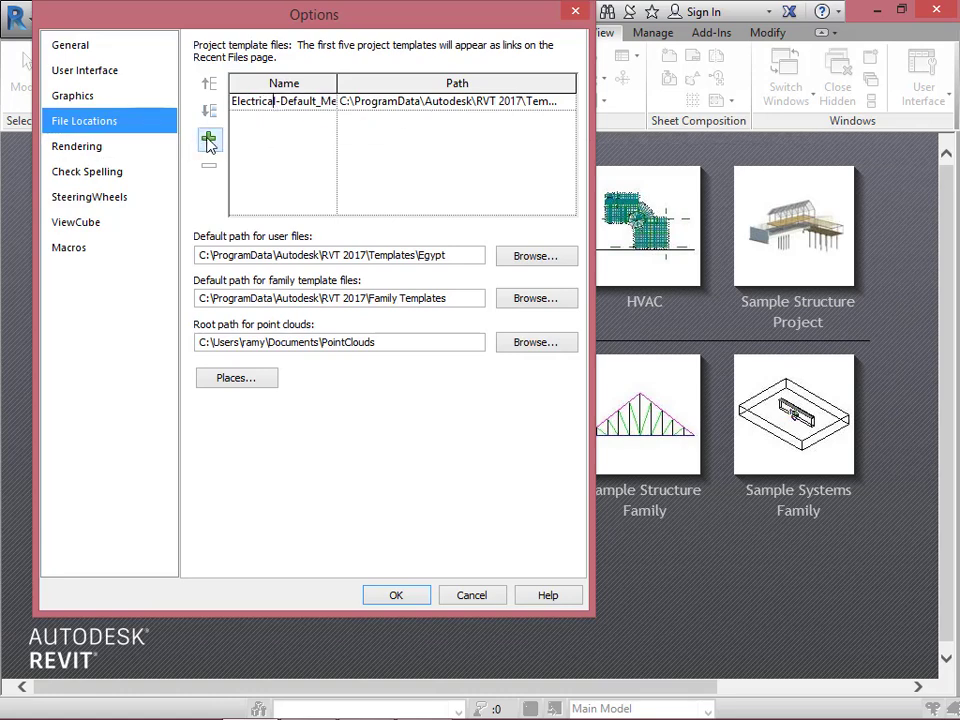
{"action": "left_click", "coordinate": [418, 597]}
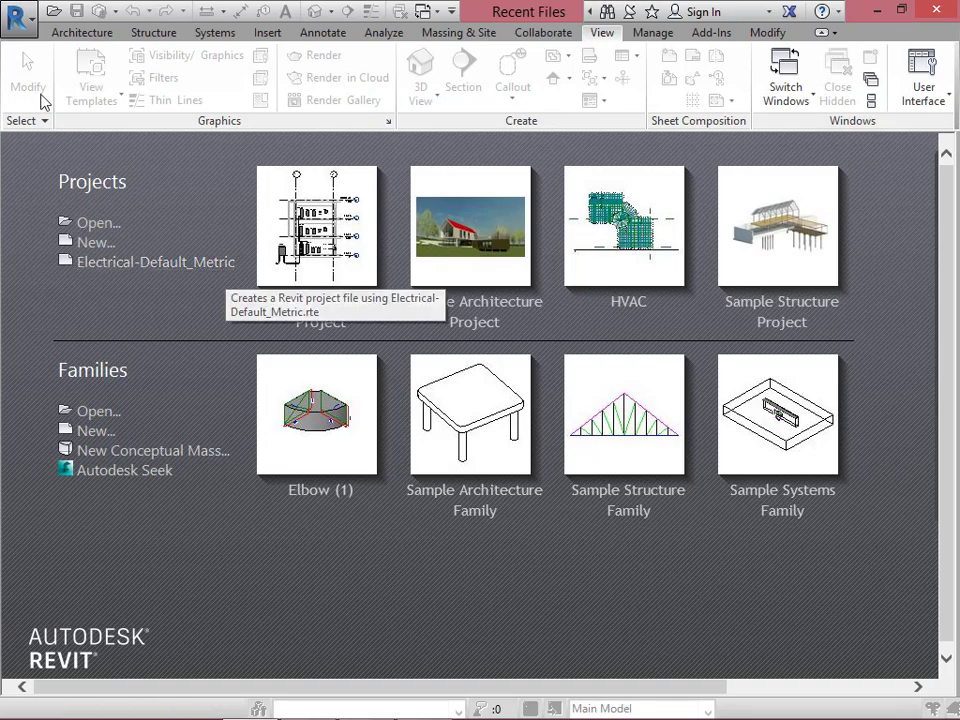
Add the Mechanical-Default_Metric template from the Egypt folder to the project template files in the file locations options.
{"action": "left_click", "coordinate": [24, 17]}
{"action": "left_click", "coordinate": [306, 565]}
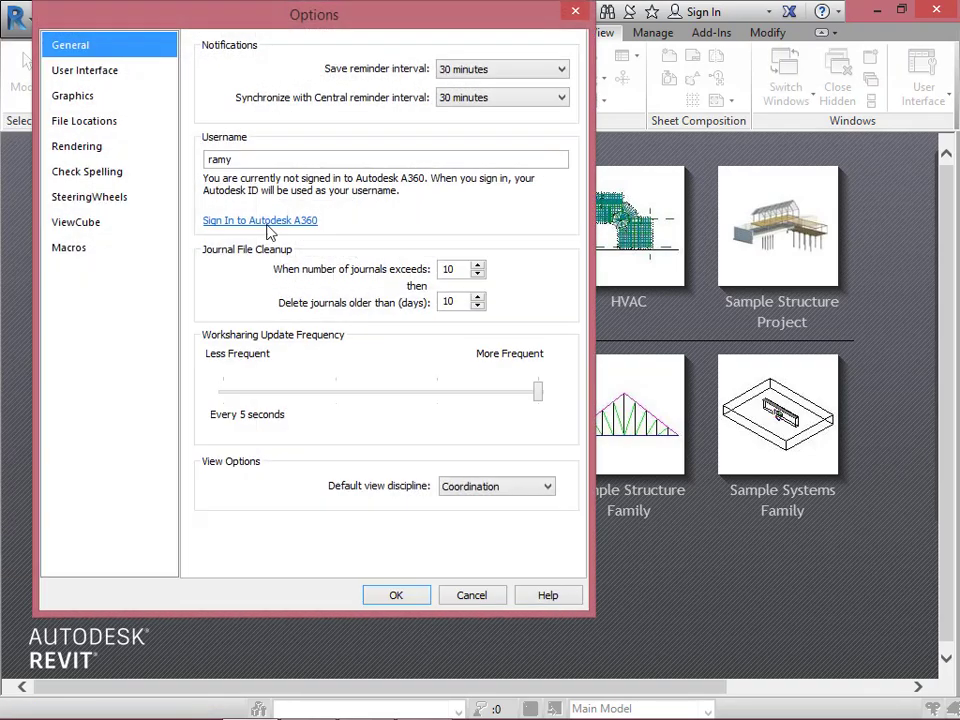
{"action": "left_click", "coordinate": [86, 121]}
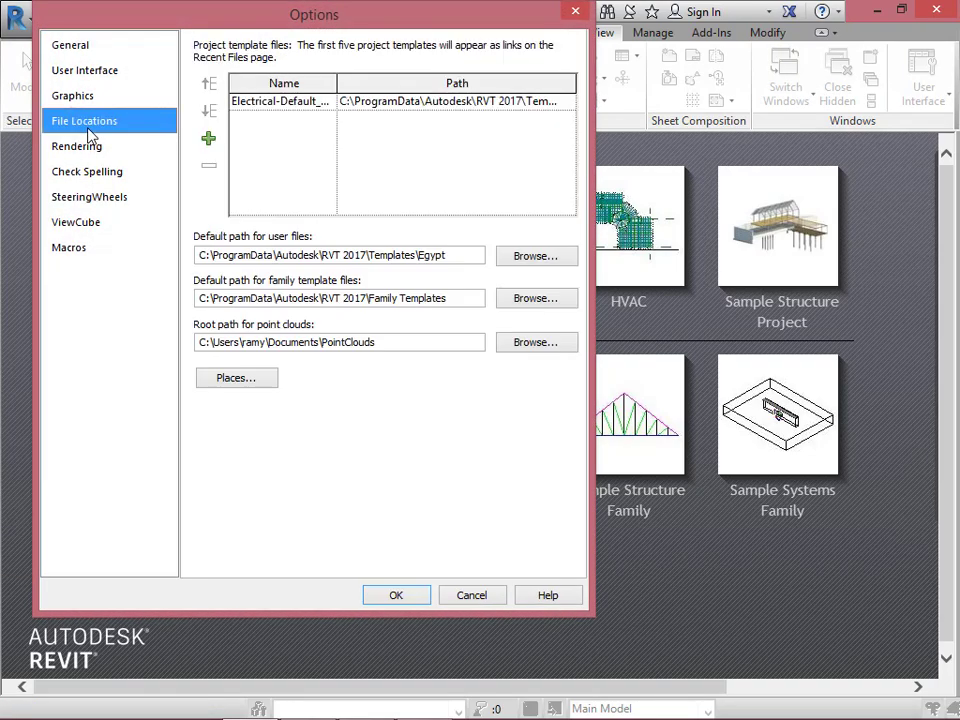
{"action": "left_click", "coordinate": [210, 140]}
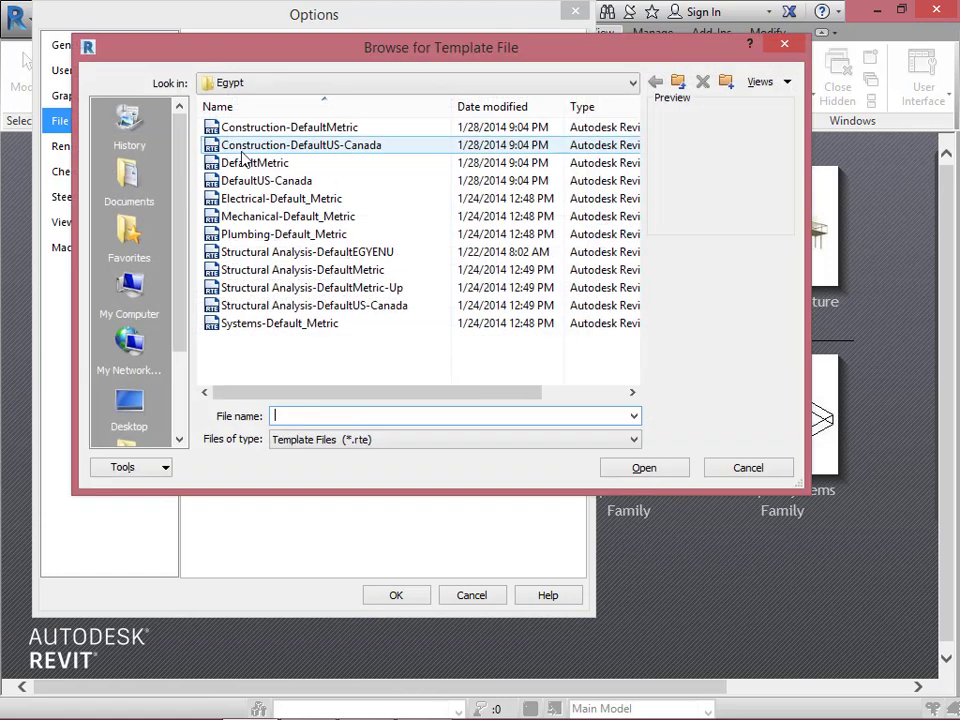
{"action": "left_click", "coordinate": [618, 84]}
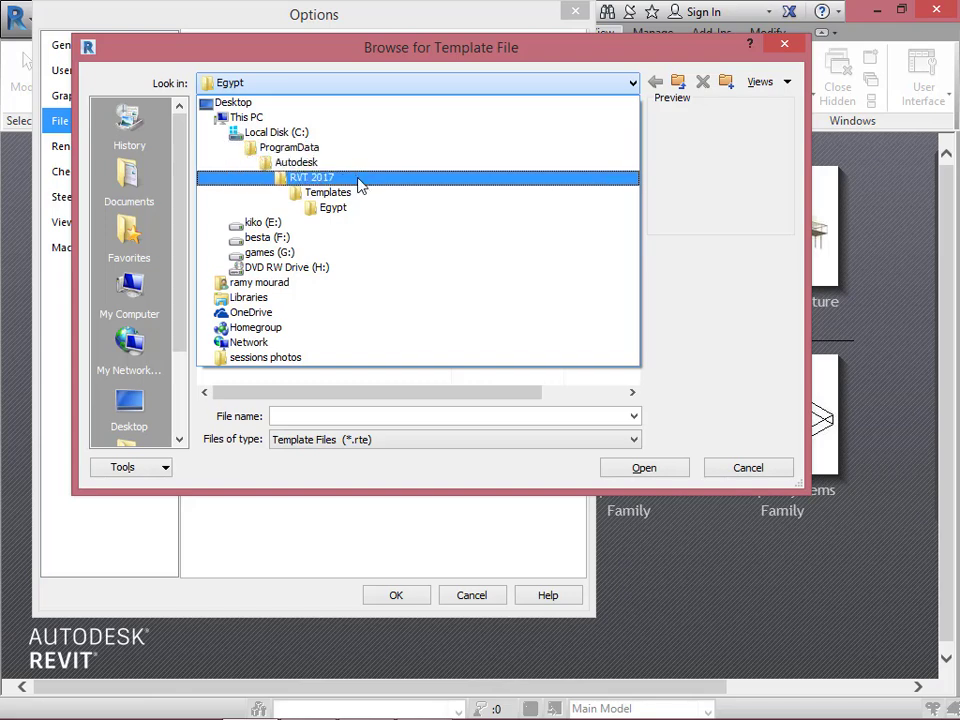
{"action": "left_click", "coordinate": [363, 211]}
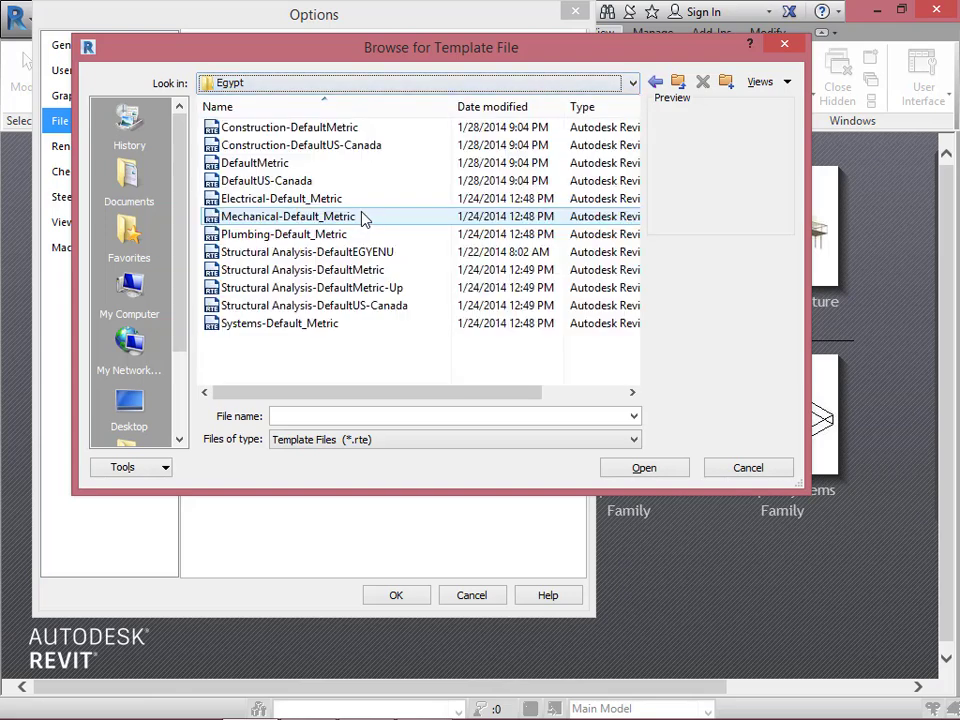
{"action": "left_click", "coordinate": [287, 218]}
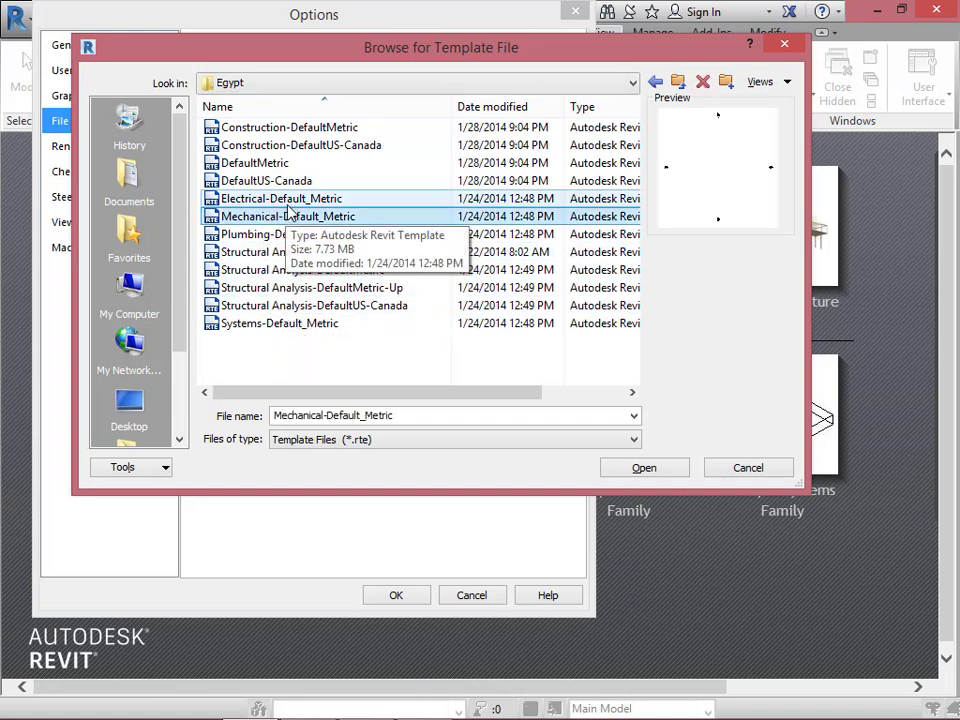
{"action": "left_click", "coordinate": [301, 149]}
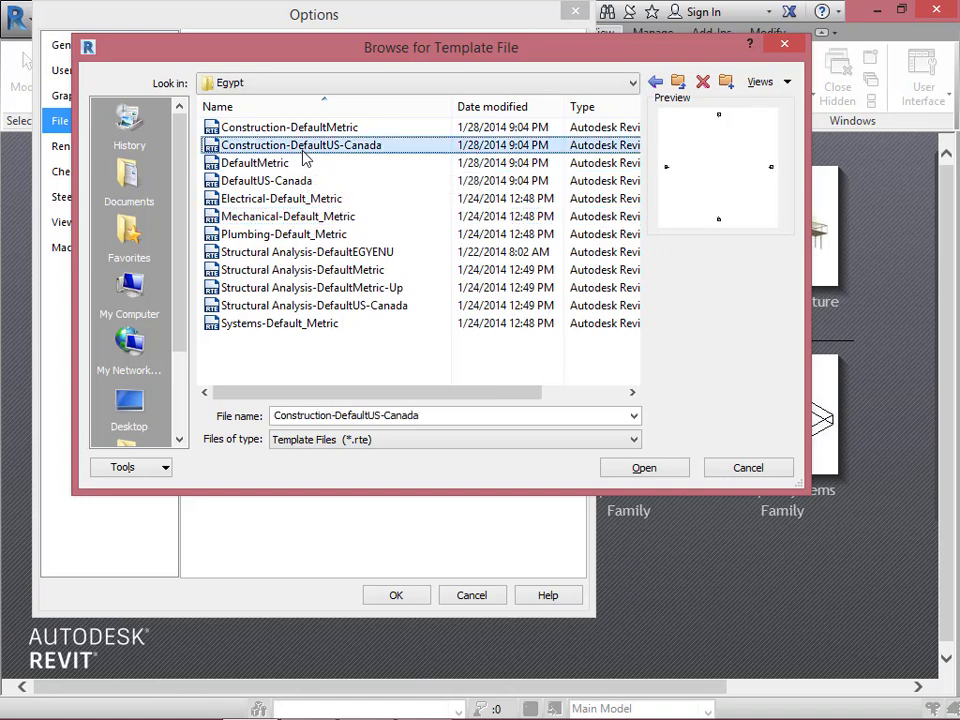
{"action": "left_click", "coordinate": [308, 218]}
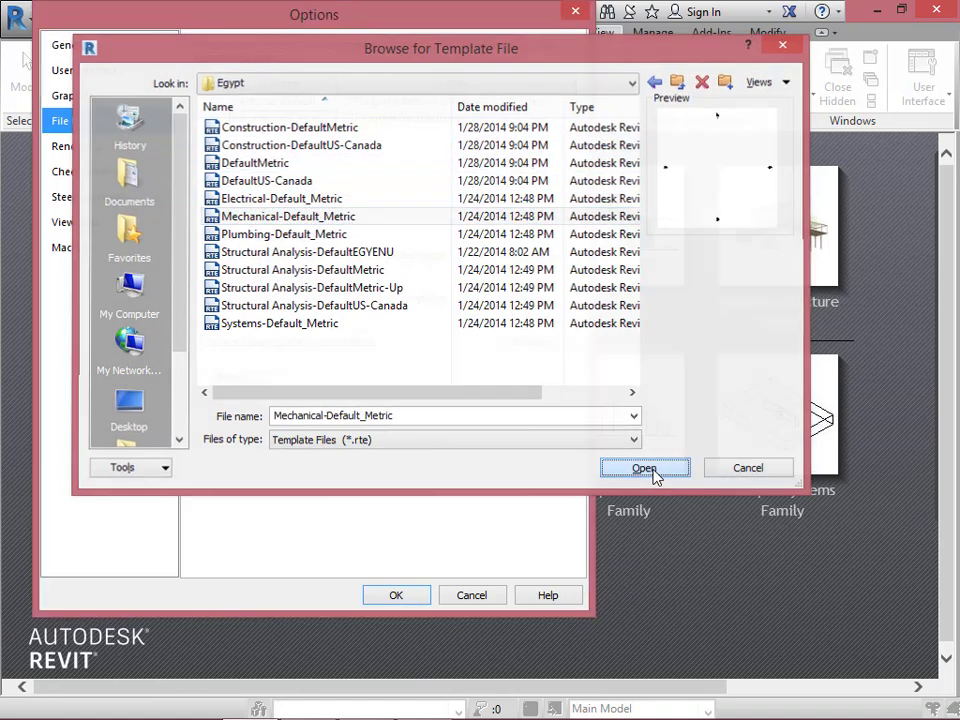
{"action": "left_click", "coordinate": [645, 468]}
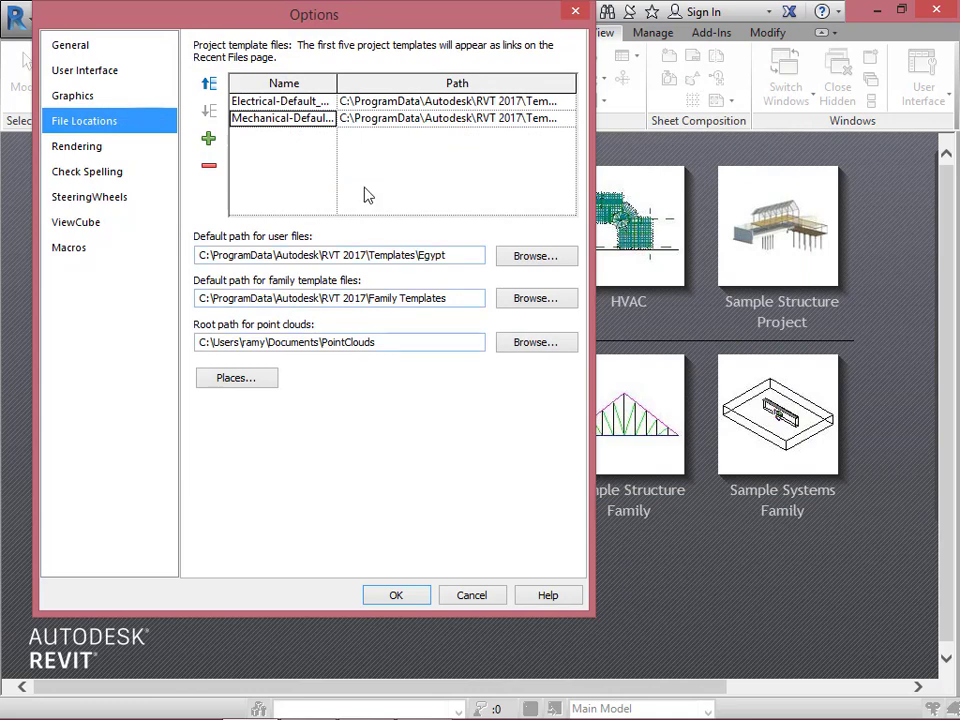
Try reordering the project template files, ending with Mechanical-Default_Metric above Electrical-Default_Metric.
{"action": "left_click", "coordinate": [294, 119]}
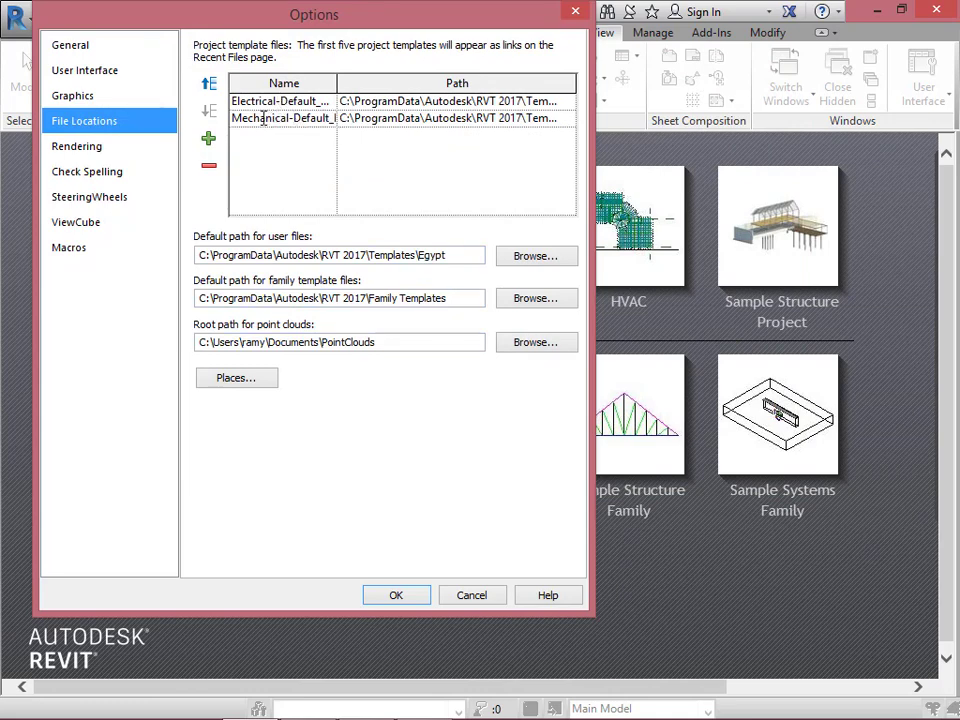
{"action": "left_click", "coordinate": [207, 87]}
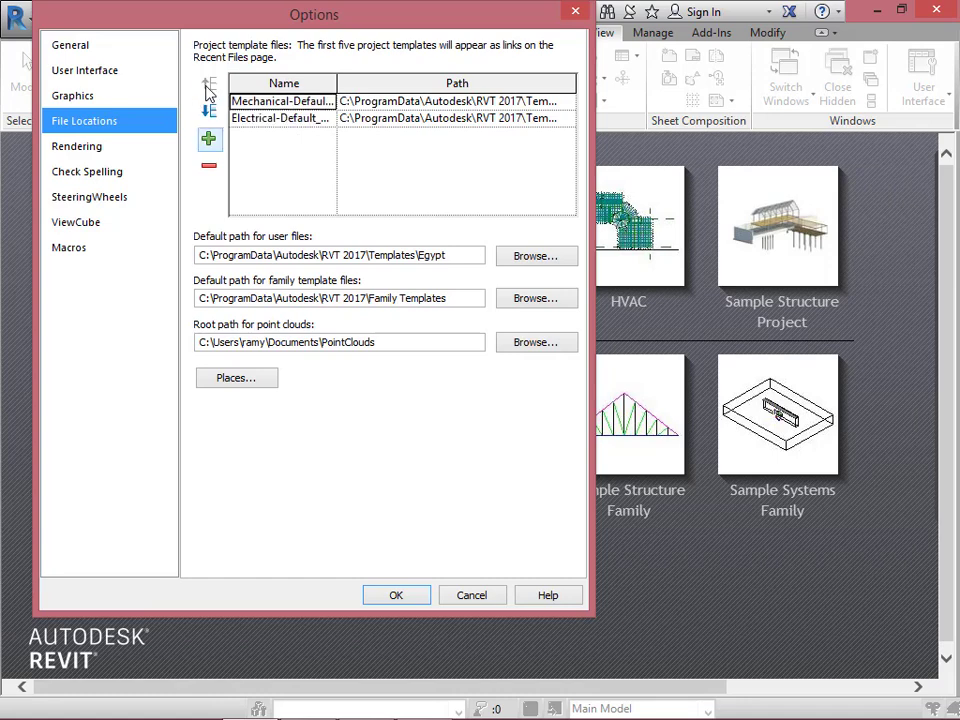
{"action": "left_click", "coordinate": [212, 111]}
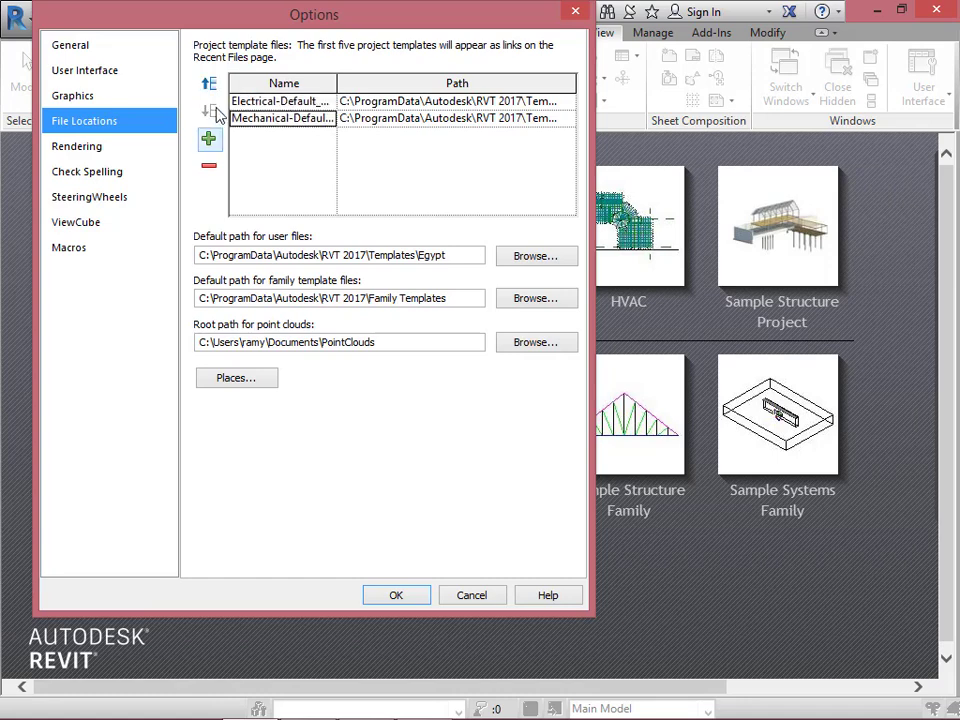
{"action": "left_click", "coordinate": [208, 83]}
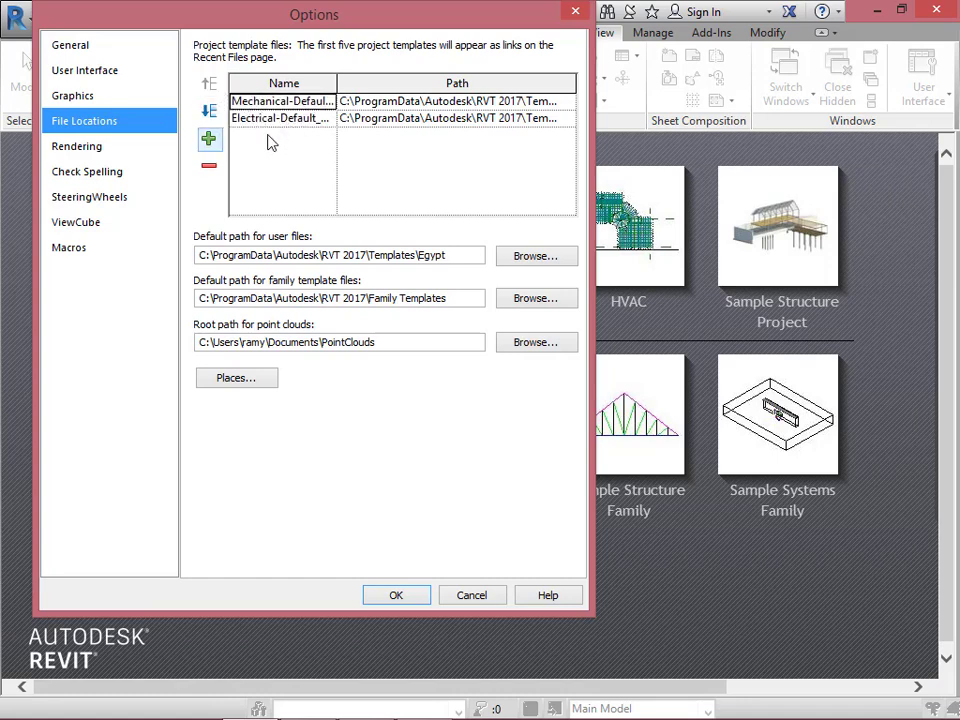
Add the Plumbing-Default_Metric and DefaultMetric templates to the project template files and apply the options.
{"action": "left_click", "coordinate": [209, 140]}
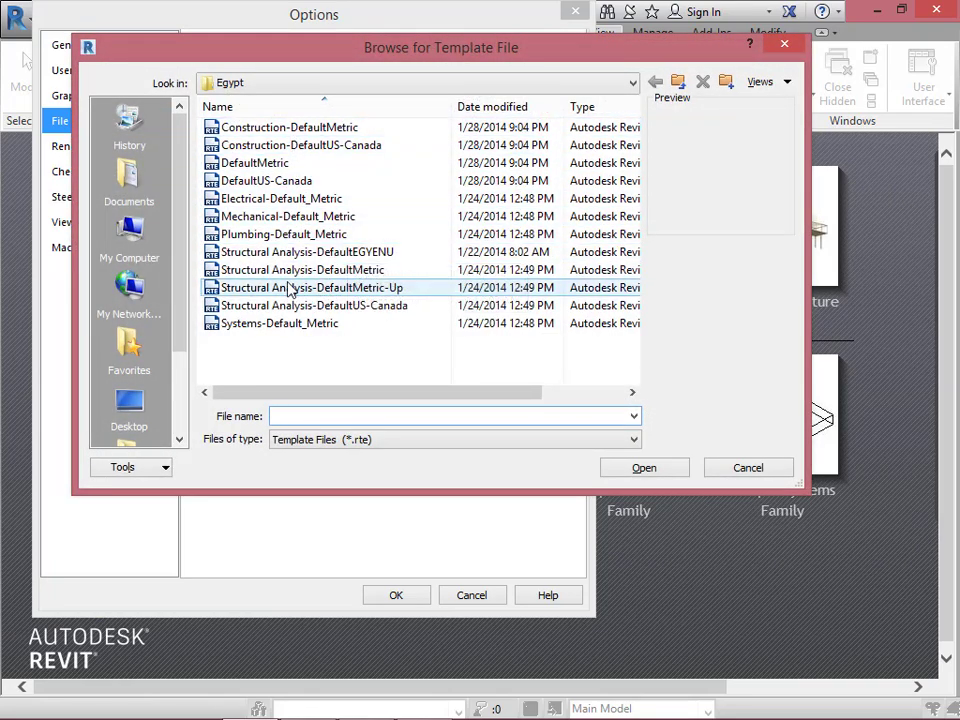
{"action": "left_click", "coordinate": [286, 240]}
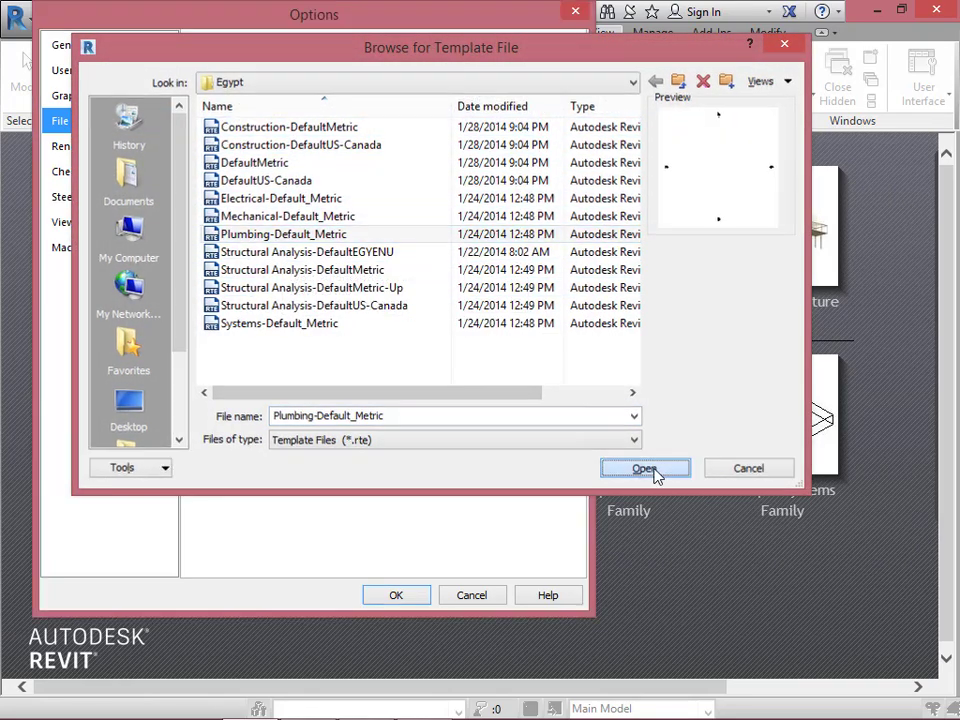
{"action": "left_click", "coordinate": [652, 470]}
{"action": "left_click", "coordinate": [209, 139]}
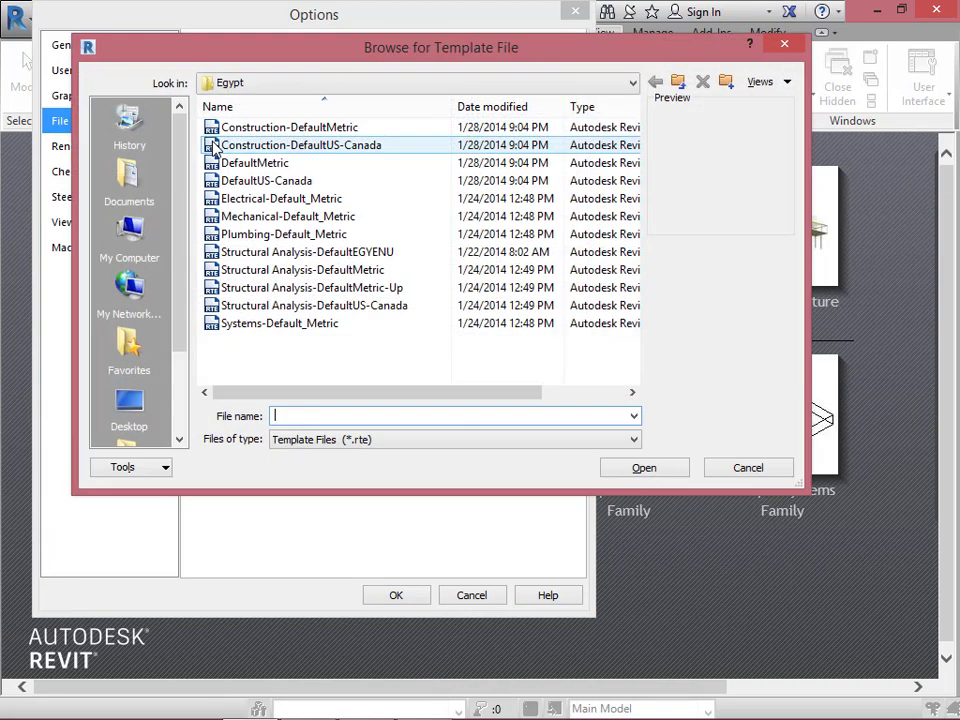
{"action": "left_click", "coordinate": [274, 164]}
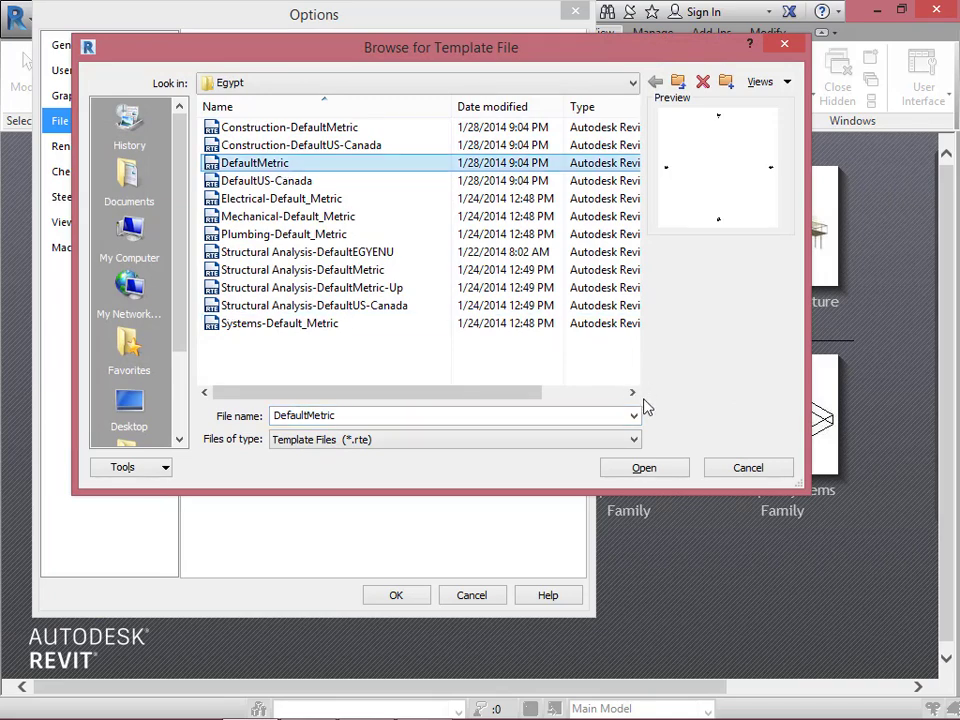
{"action": "left_click", "coordinate": [645, 468]}
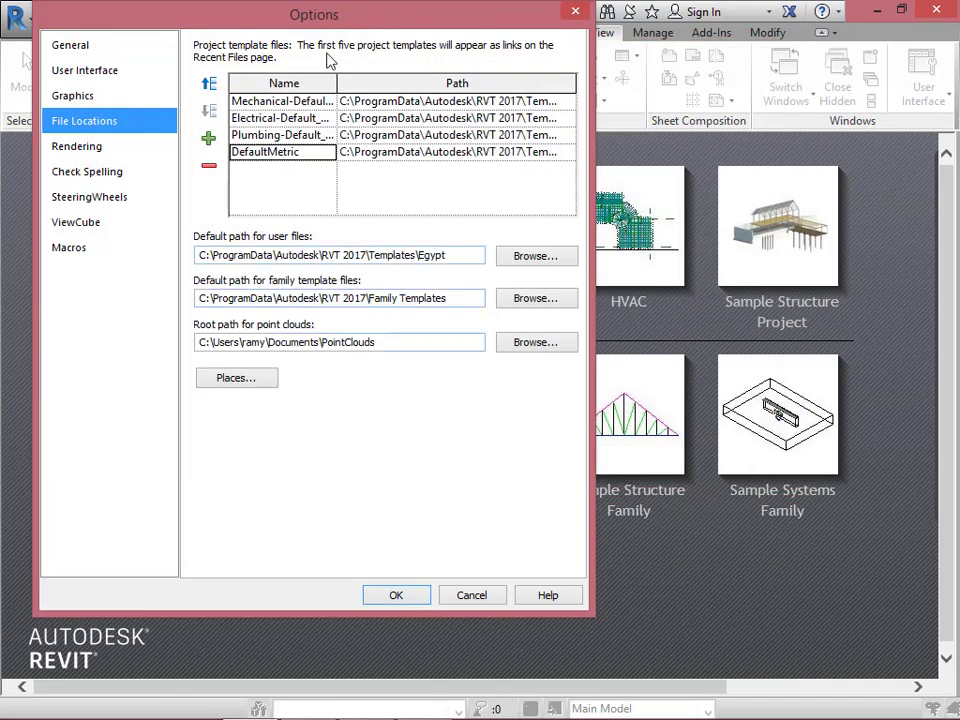
{"action": "left_click", "coordinate": [405, 600]}
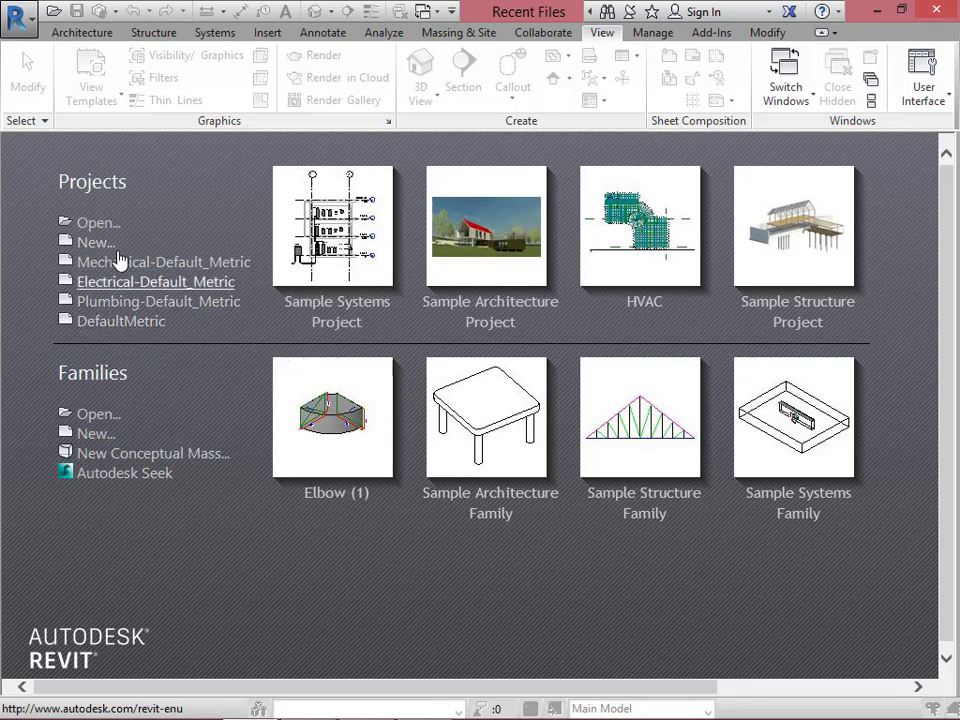
Remove the DefaultMetric, Plumbing-Default_Metric and Electrical-Default_Metric templates from the project template files and apply the options.
{"action": "left_click", "coordinate": [24, 28]}
{"action": "left_click", "coordinate": [287, 561]}
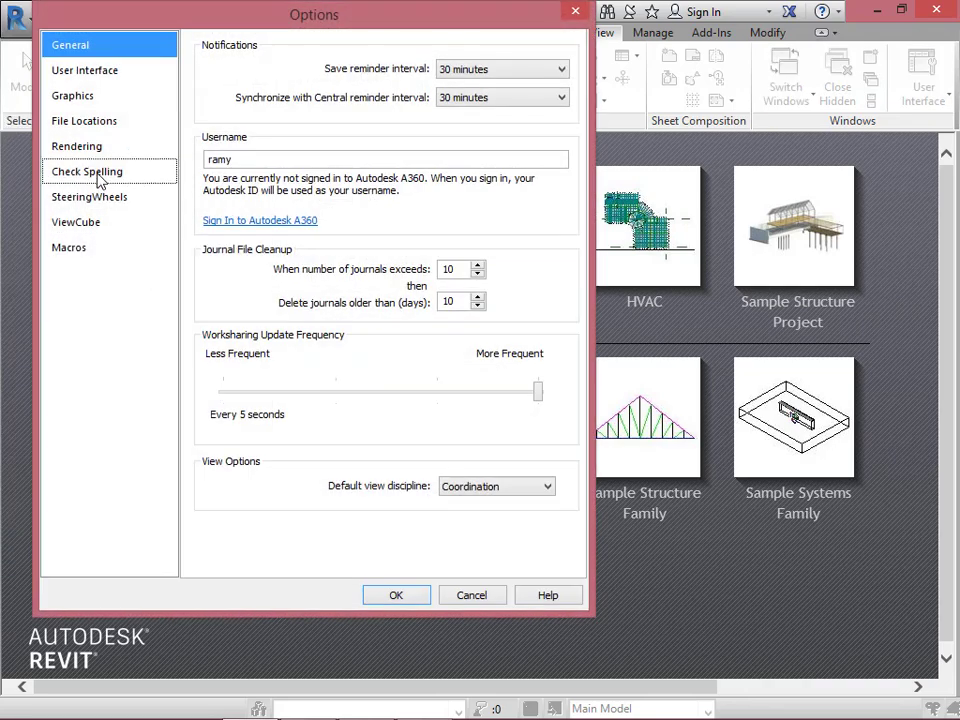
{"action": "left_click", "coordinate": [100, 122]}
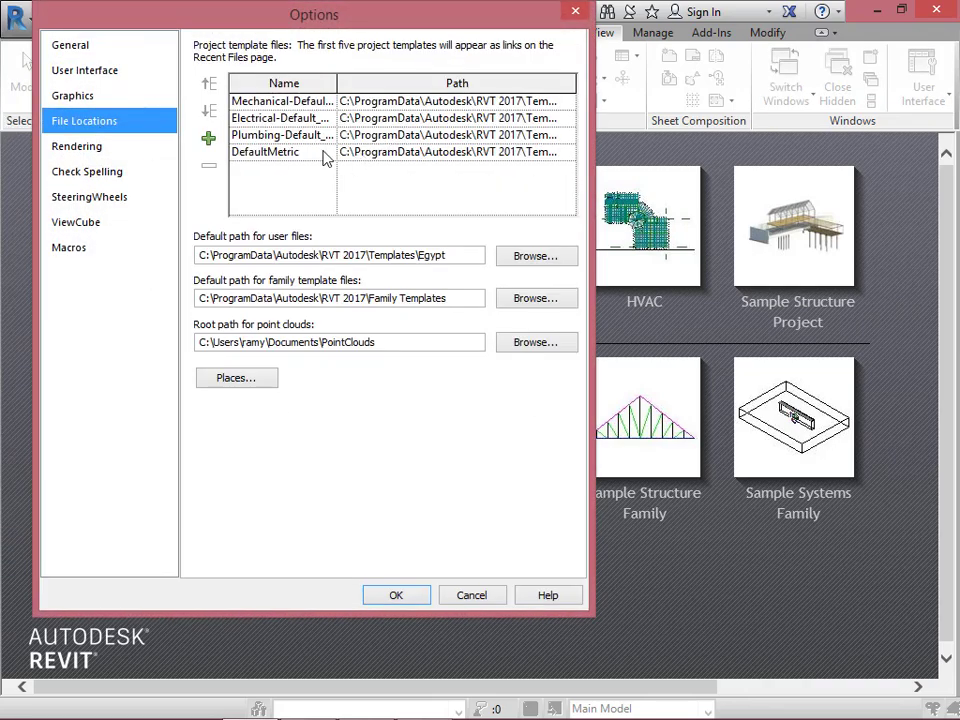
{"action": "left_click", "coordinate": [266, 152]}
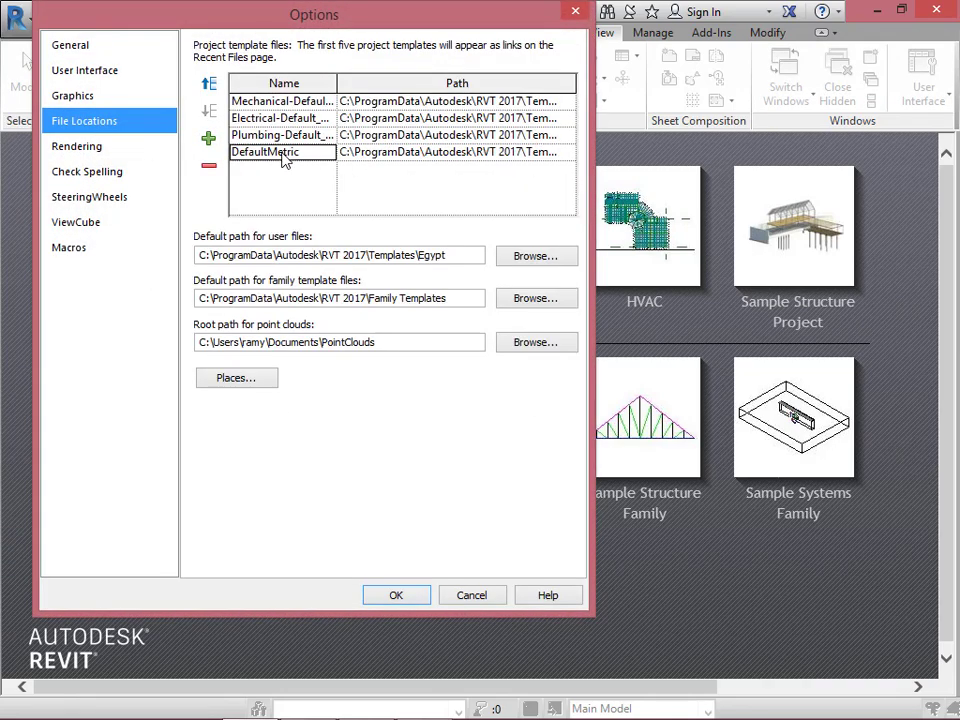
{"action": "left_click", "coordinate": [210, 167]}
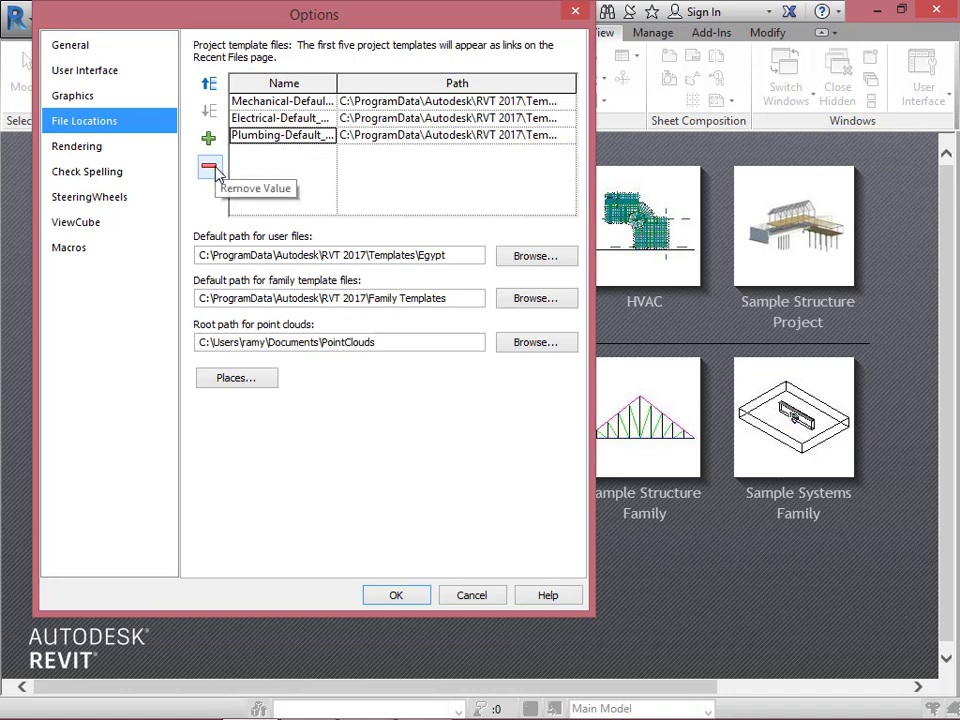
{"action": "left_click", "coordinate": [280, 135]}
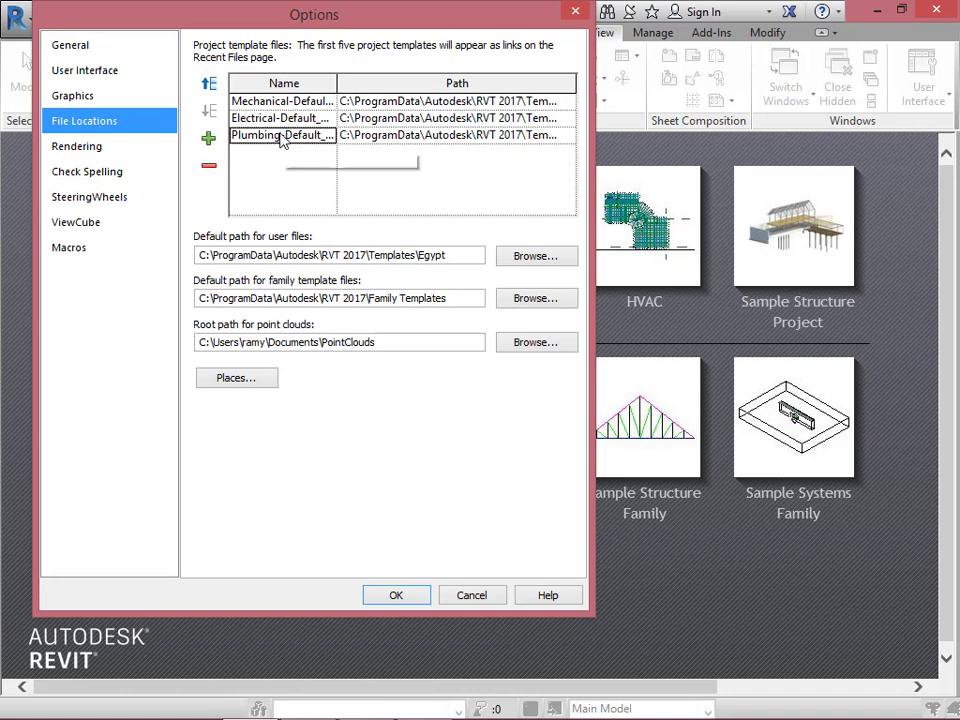
{"action": "left_click", "coordinate": [210, 167]}
{"action": "left_click", "coordinate": [278, 121]}
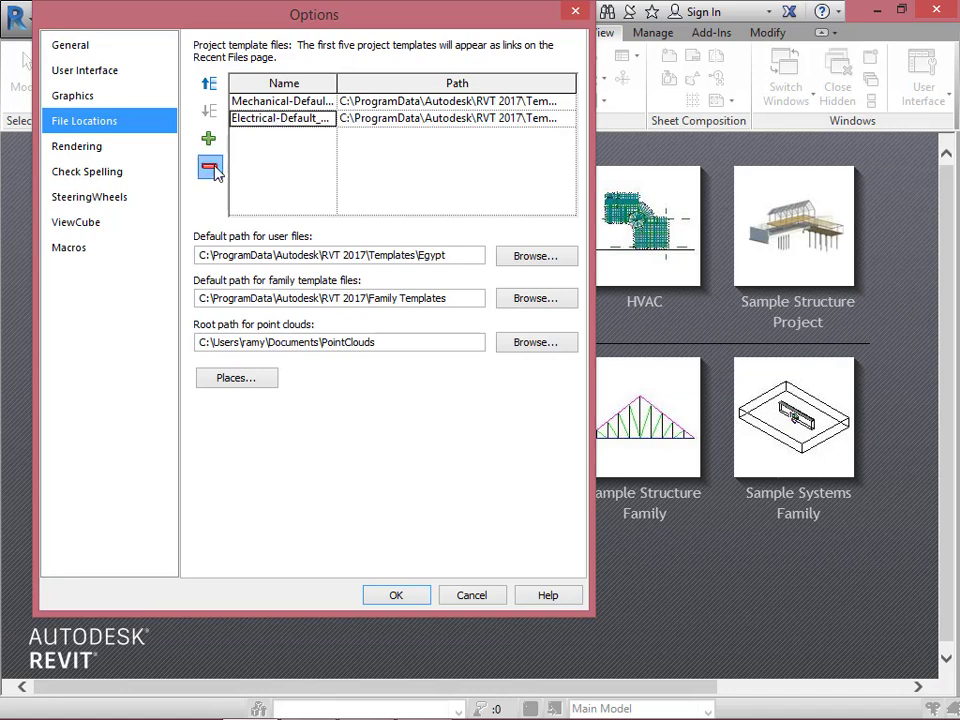
{"action": "left_click", "coordinate": [210, 165]}
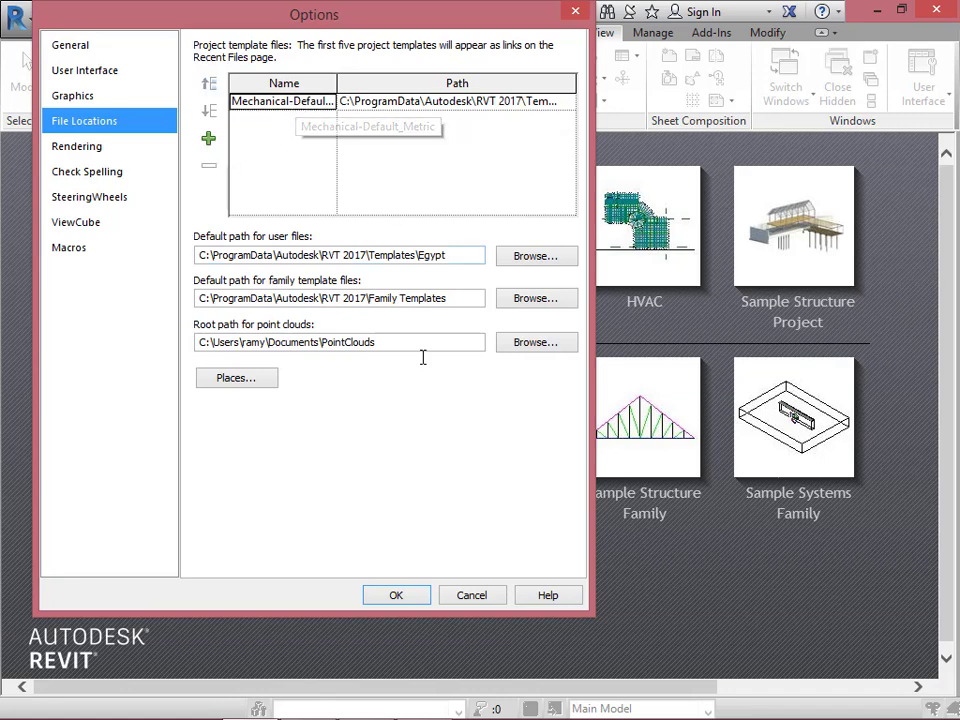
{"action": "left_click", "coordinate": [408, 597]}
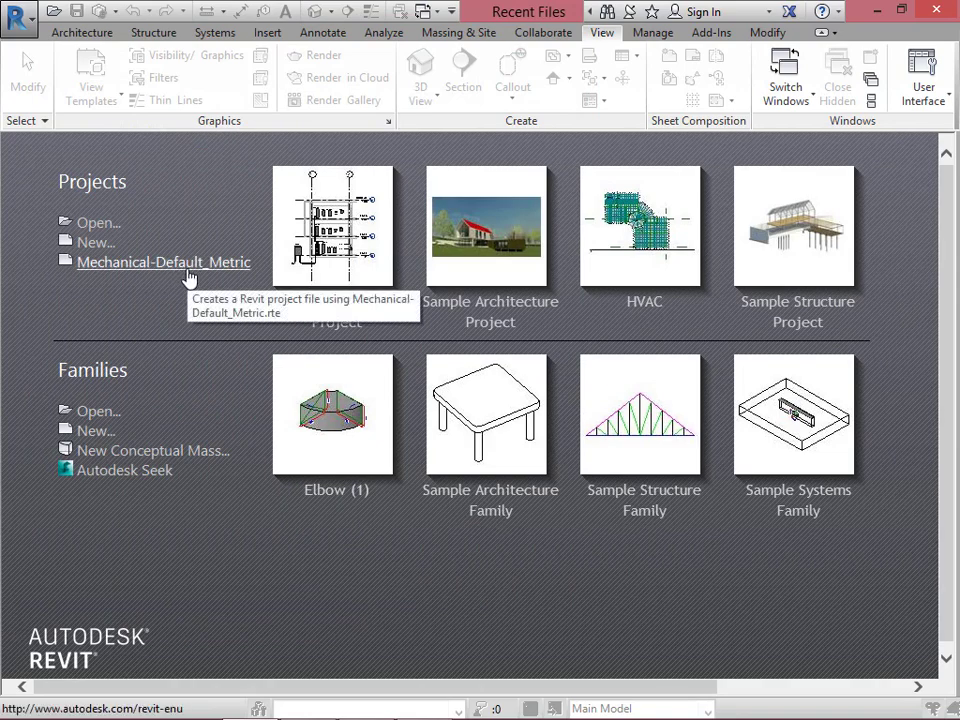
Set the default path for user files to C:\ProgramData\Autodesk\RVT 2017\Templates in the file locations options and apply it.
{"action": "left_click", "coordinate": [16, 16]}
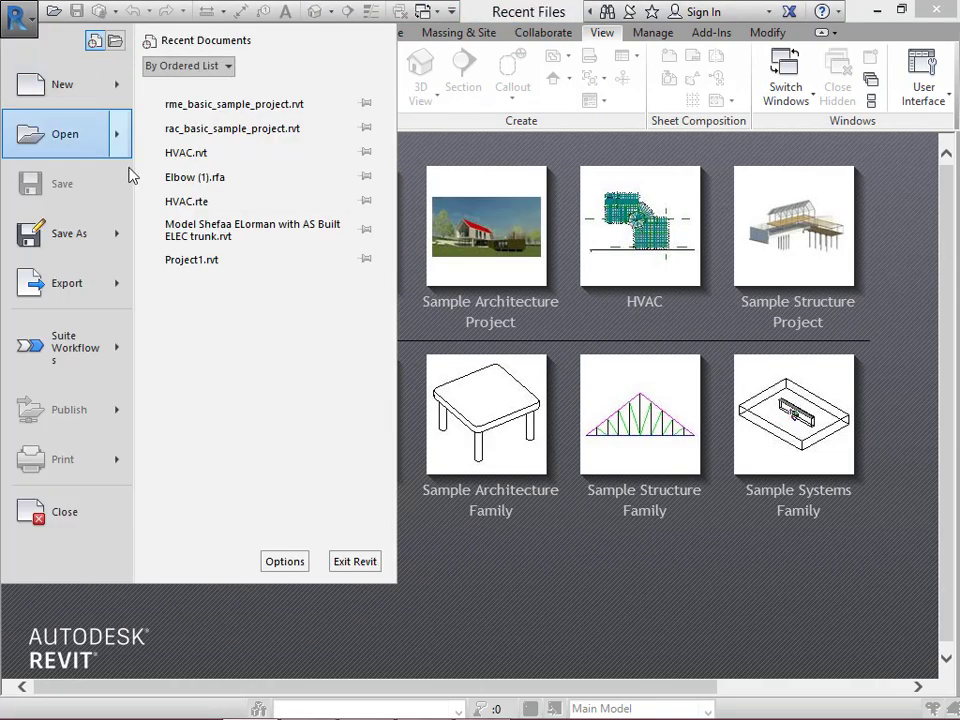
{"action": "left_click", "coordinate": [287, 563]}
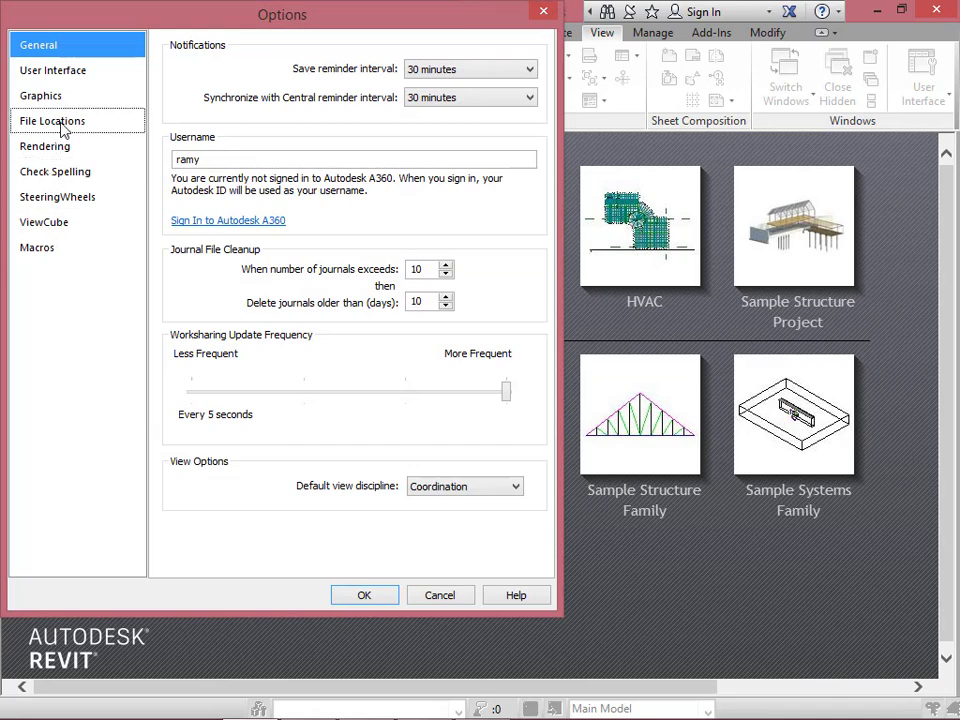
{"action": "left_click", "coordinate": [60, 122]}
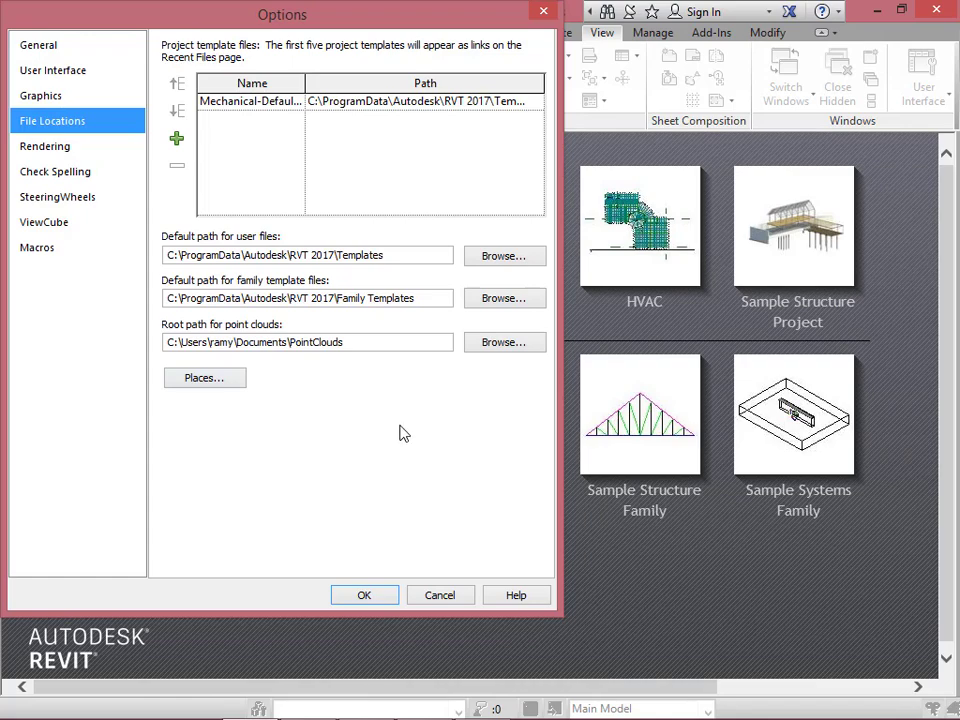
{"action": "left_click", "coordinate": [386, 595]}
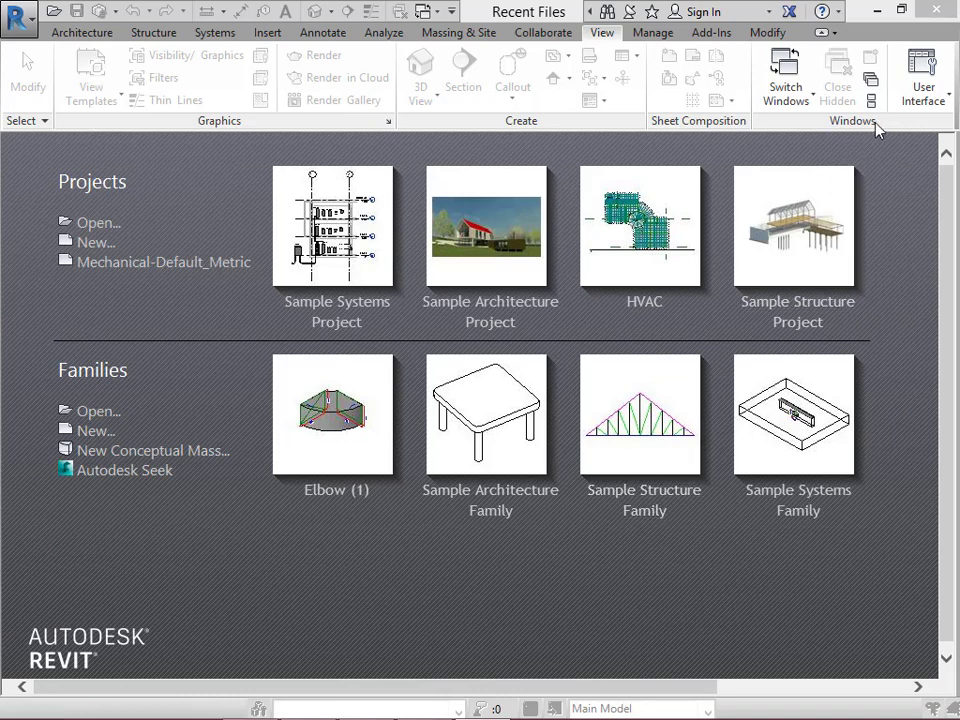
Turn off the Recent Files page in the user interface settings to return to the open project view.
{"action": "left_click", "coordinate": [942, 102]}
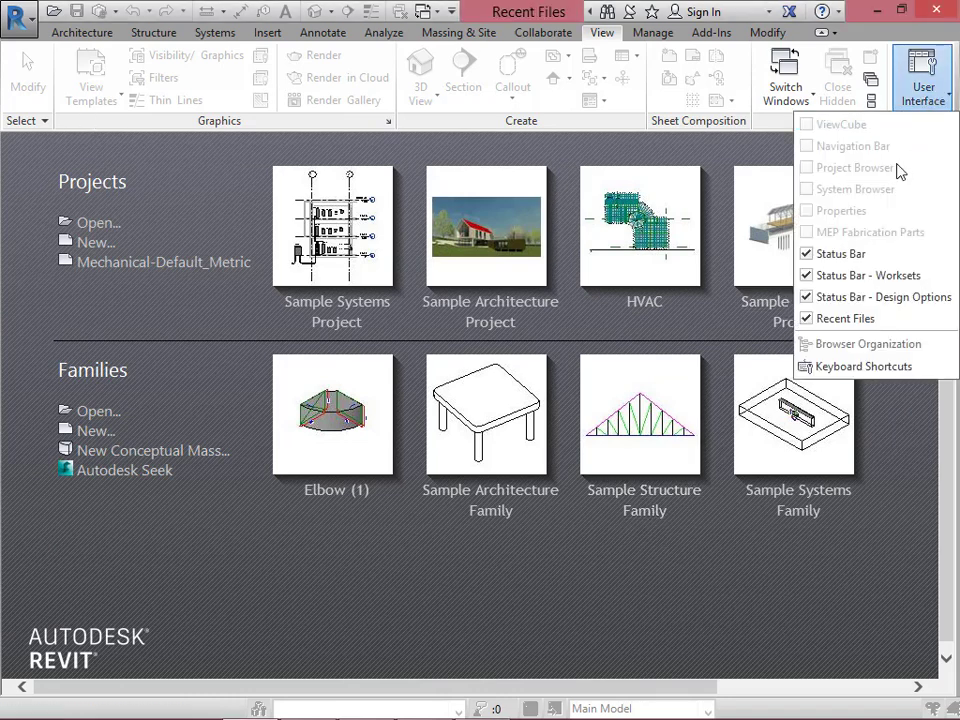
{"action": "left_click", "coordinate": [827, 320]}
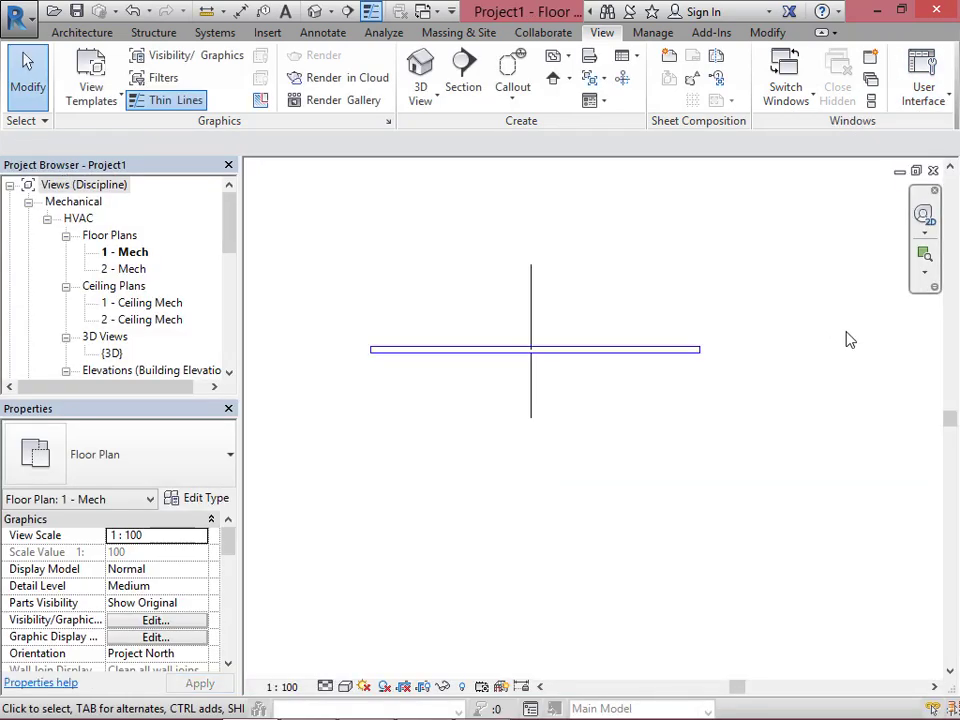
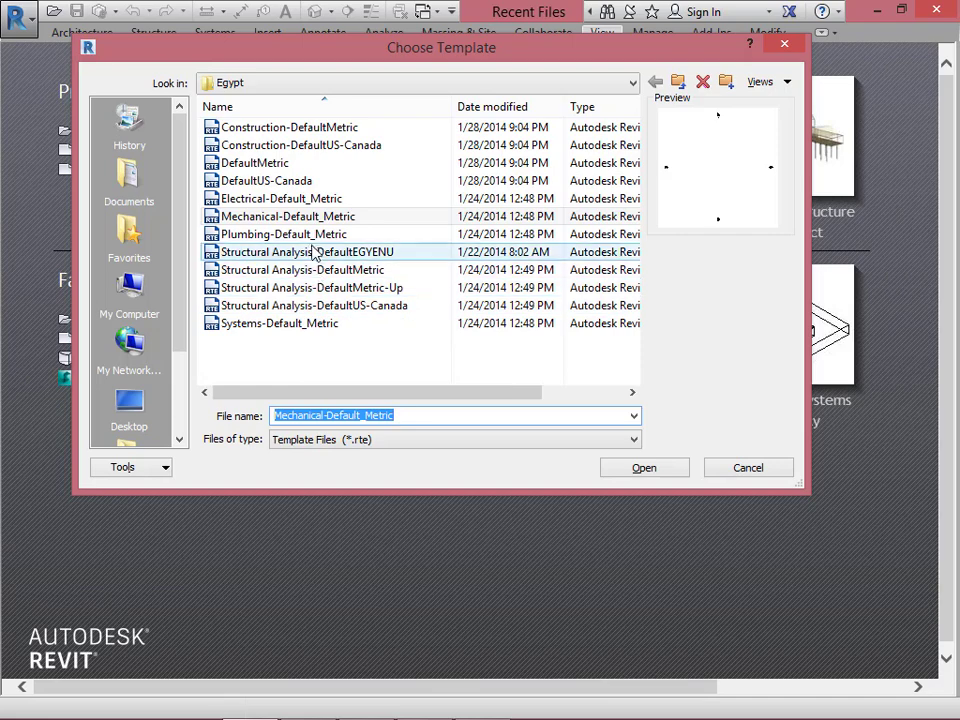
Create a new project from the DefaultMetric template in the Egypt templates folder.
{"action": "left_click", "coordinate": [283, 168]}
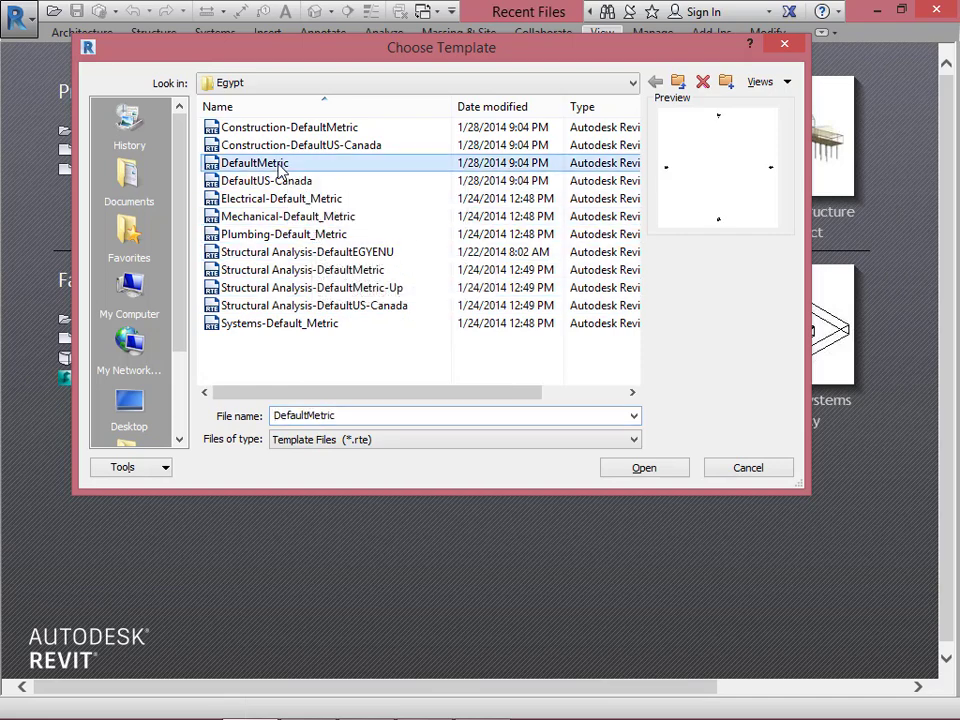
{"action": "left_click", "coordinate": [671, 471]}
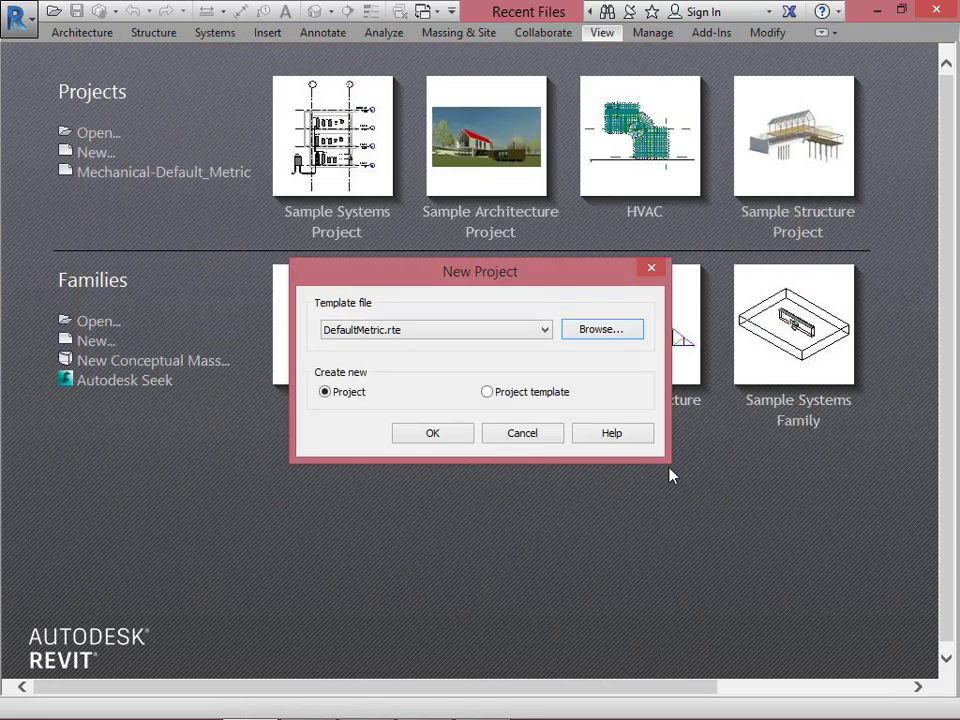
{"action": "left_click", "coordinate": [441, 436]}
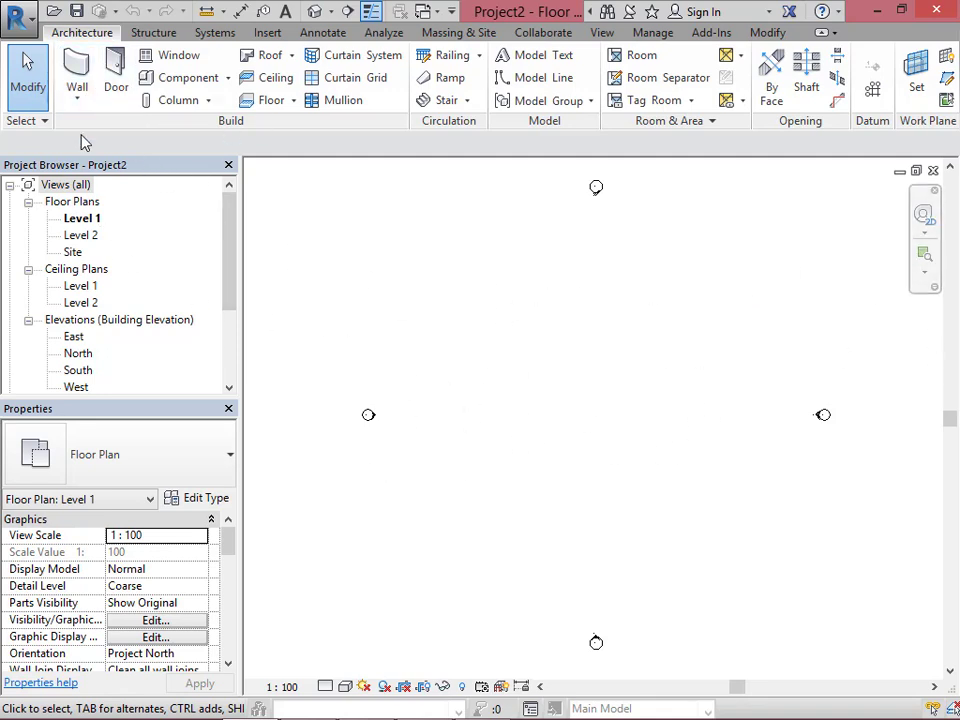
{"action": "left_click", "coordinate": [80, 75]}
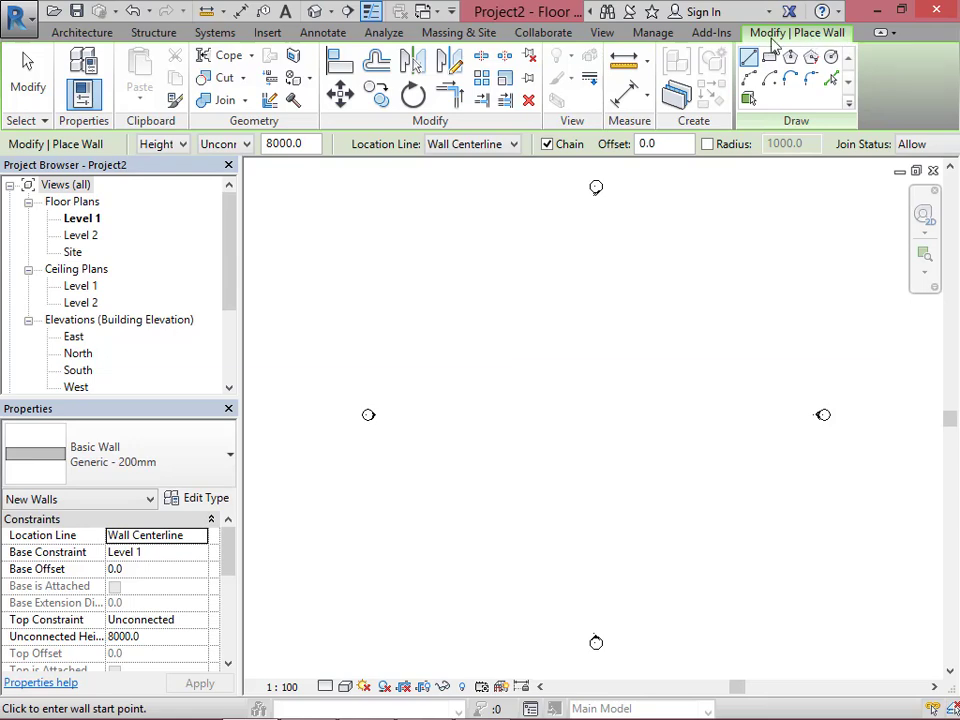
{"action": "key", "text": "Escape"}
{"action": "key", "text": "Escape"}
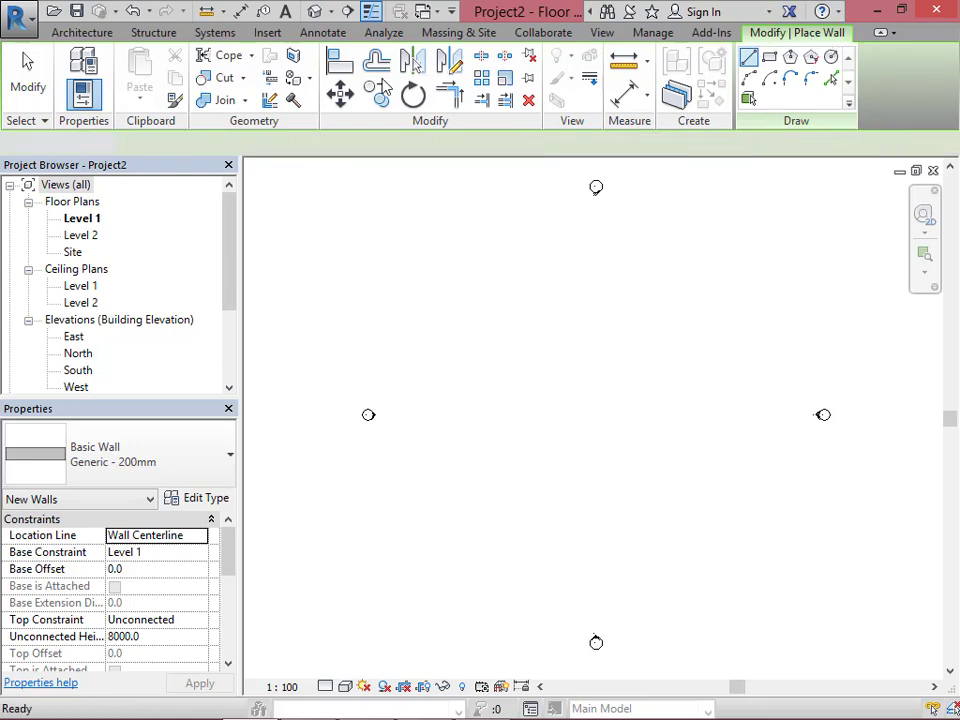
{"action": "left_click", "coordinate": [118, 80]}
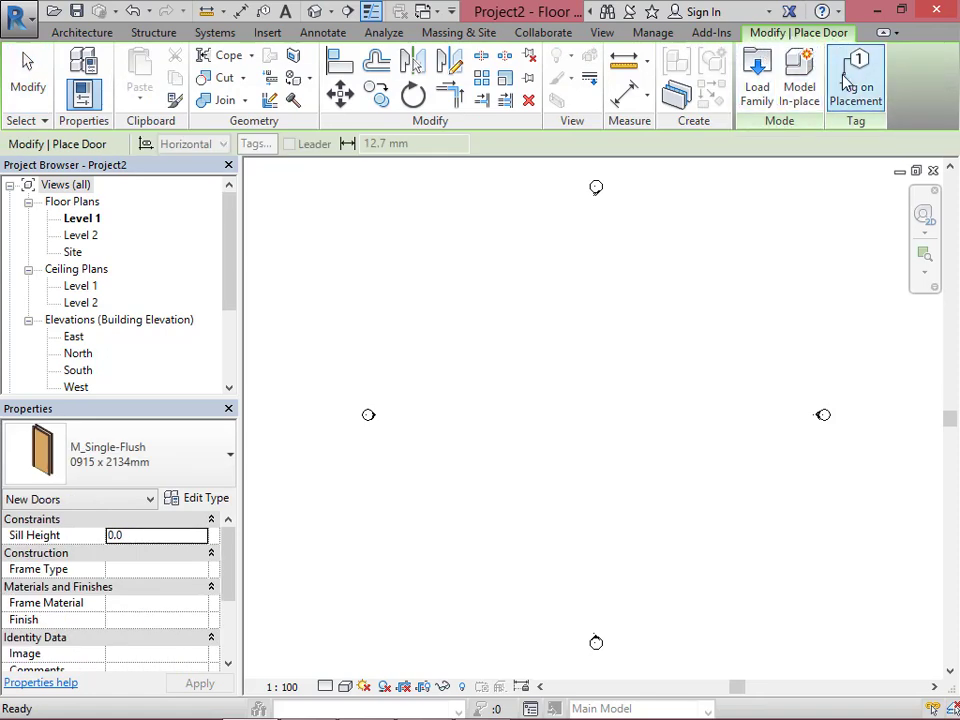
{"action": "key", "text": "Escape"}
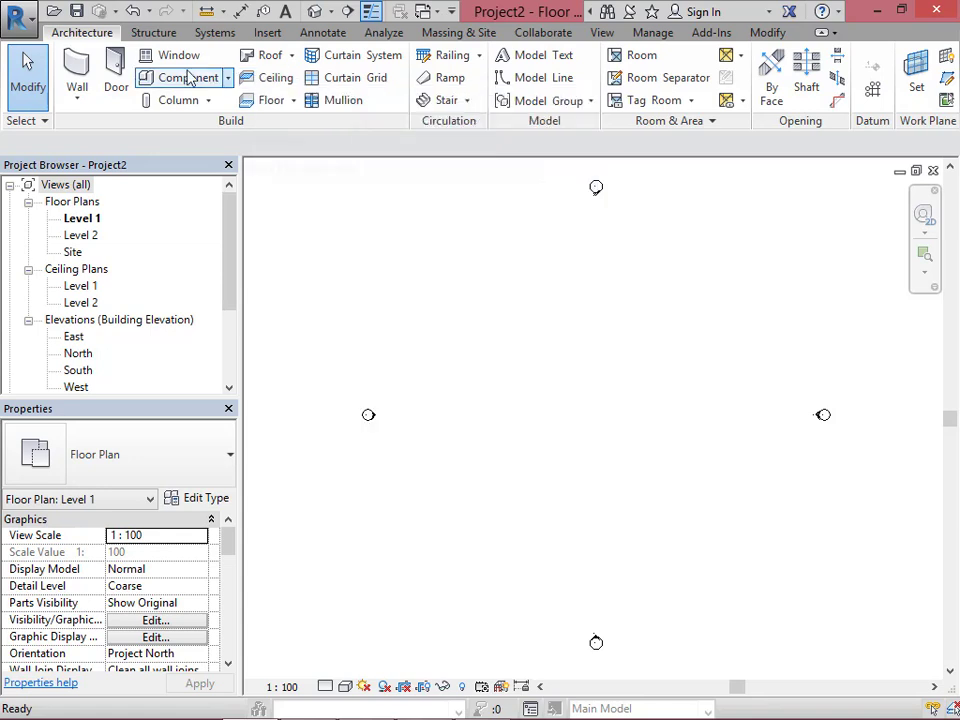
Draw a closed rectangular chain of four Generic - 200mm walls, about 12800 mm wide, near the centre of the Level 1 plan.
{"action": "left_click", "coordinate": [77, 68]}
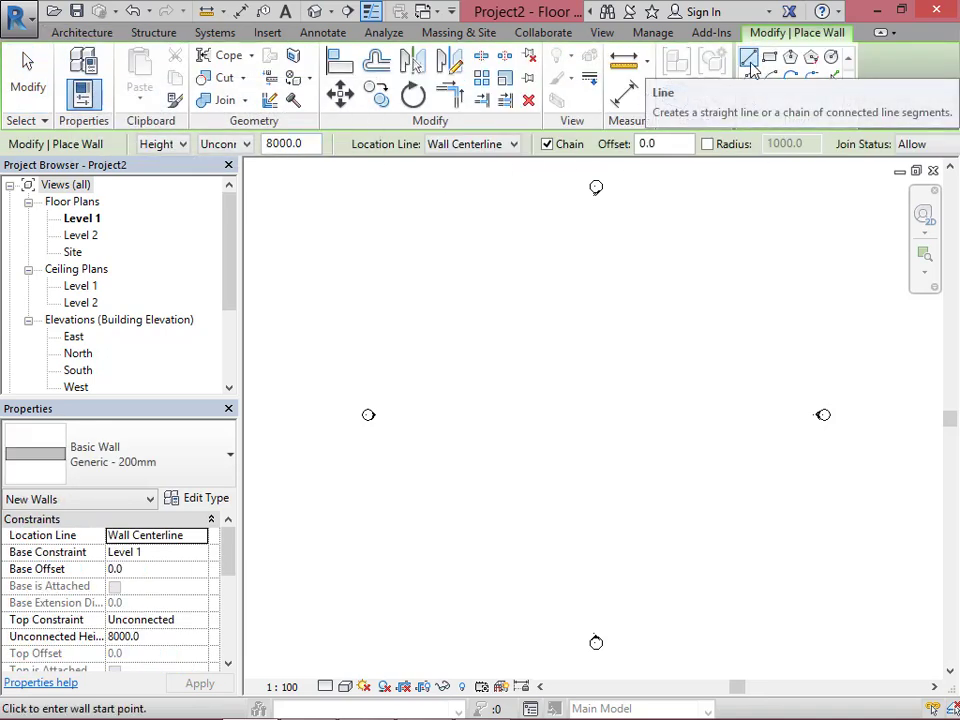
{"action": "left_click", "coordinate": [622, 318]}
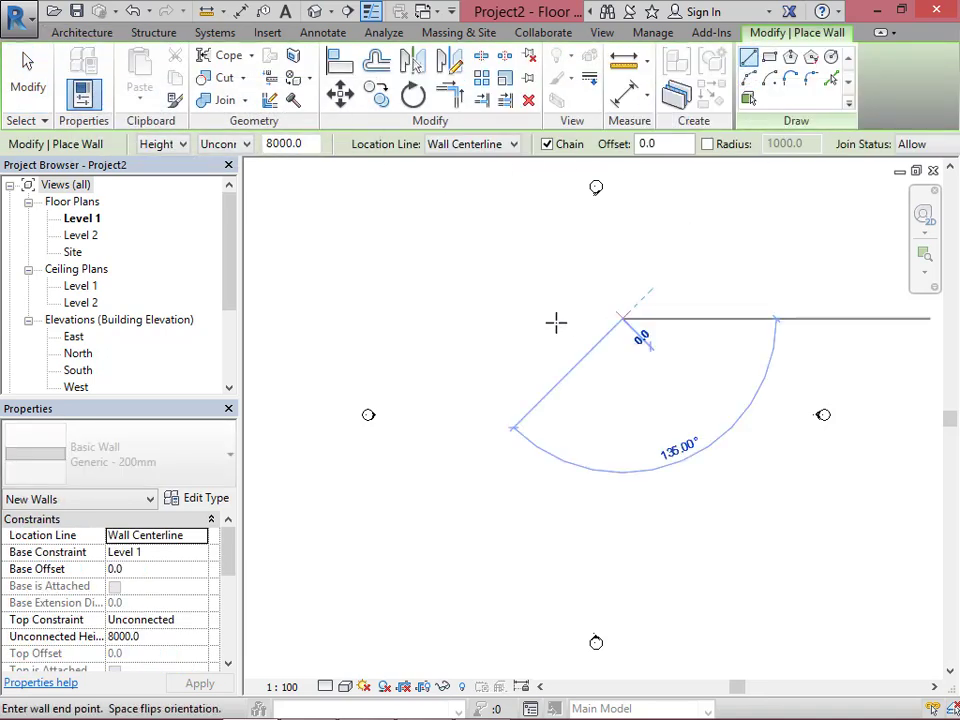
{"action": "left_click", "coordinate": [504, 319]}
{"action": "left_click", "coordinate": [592, 392]}
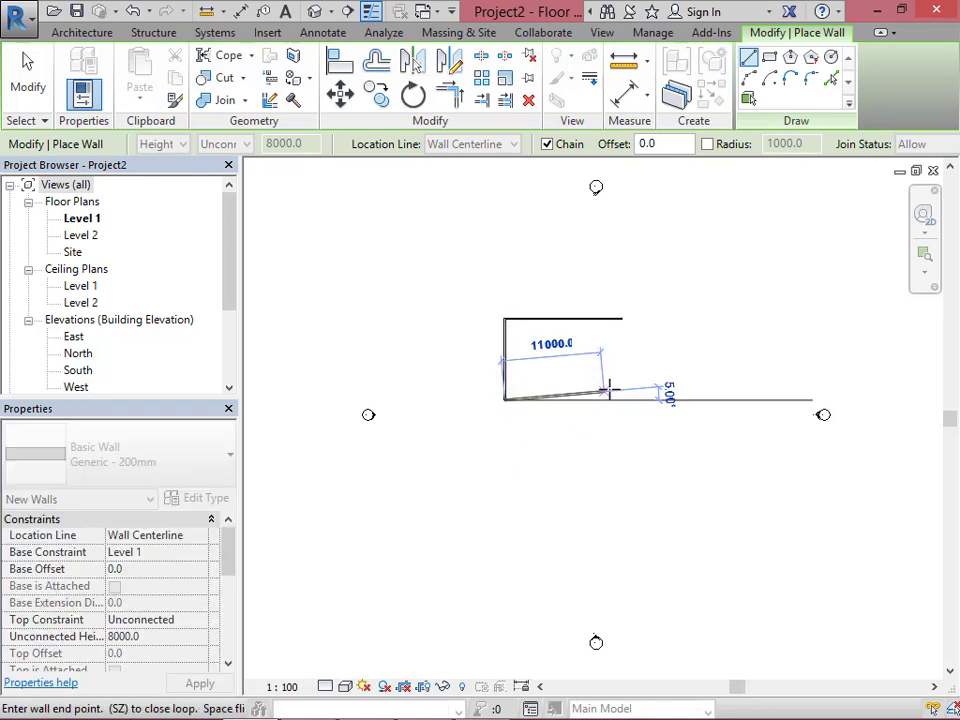
{"action": "left_click", "coordinate": [621, 400]}
{"action": "left_click", "coordinate": [622, 318]}
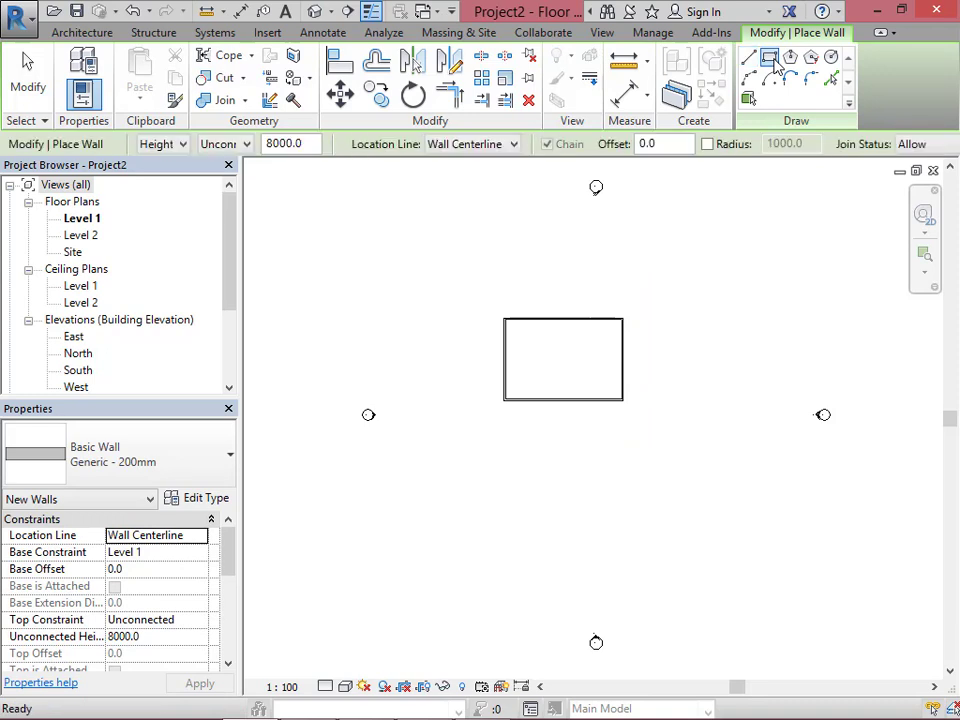
Draw a rectangular wall enclosure of about 14140 by 8920 mm below the first room, aligned with its left wall.
{"action": "left_click", "coordinate": [770, 57]}
{"action": "left_click", "coordinate": [634, 454]}
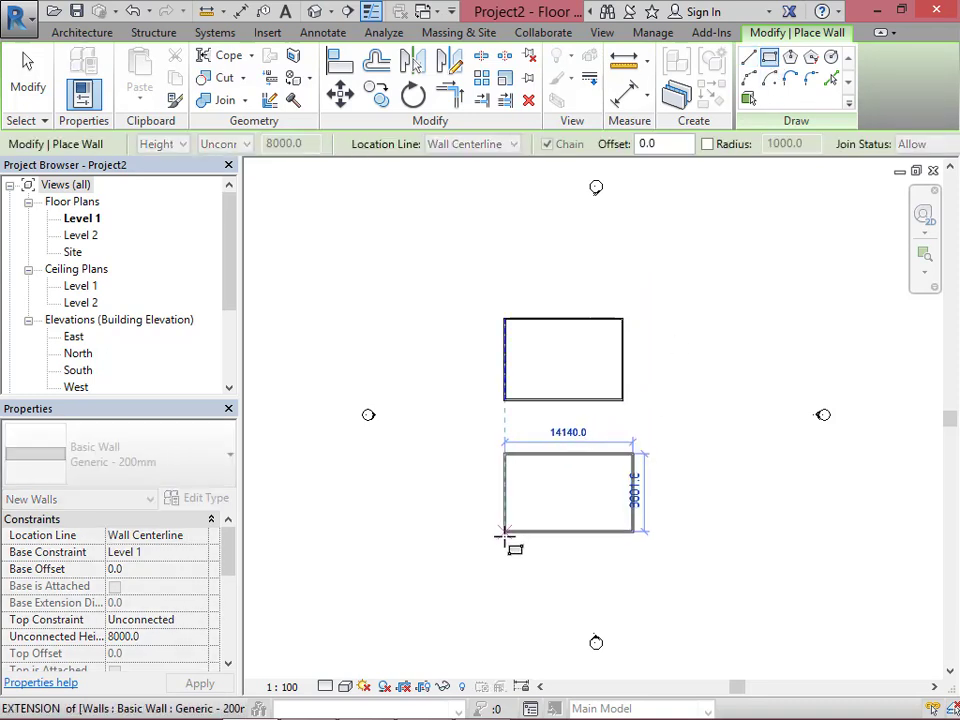
{"action": "left_click", "coordinate": [505, 536]}
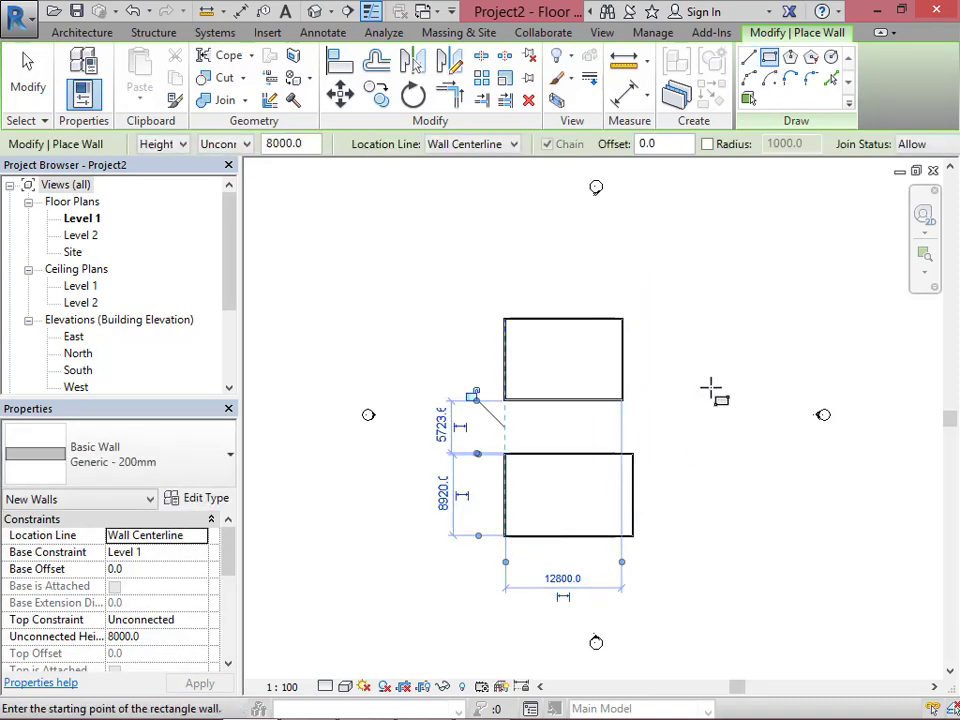
Draw a circular wall with a radius of about 6000 mm to the upper right of the rectangular rooms.
{"action": "left_click", "coordinate": [831, 57]}
{"action": "left_click", "coordinate": [721, 300]}
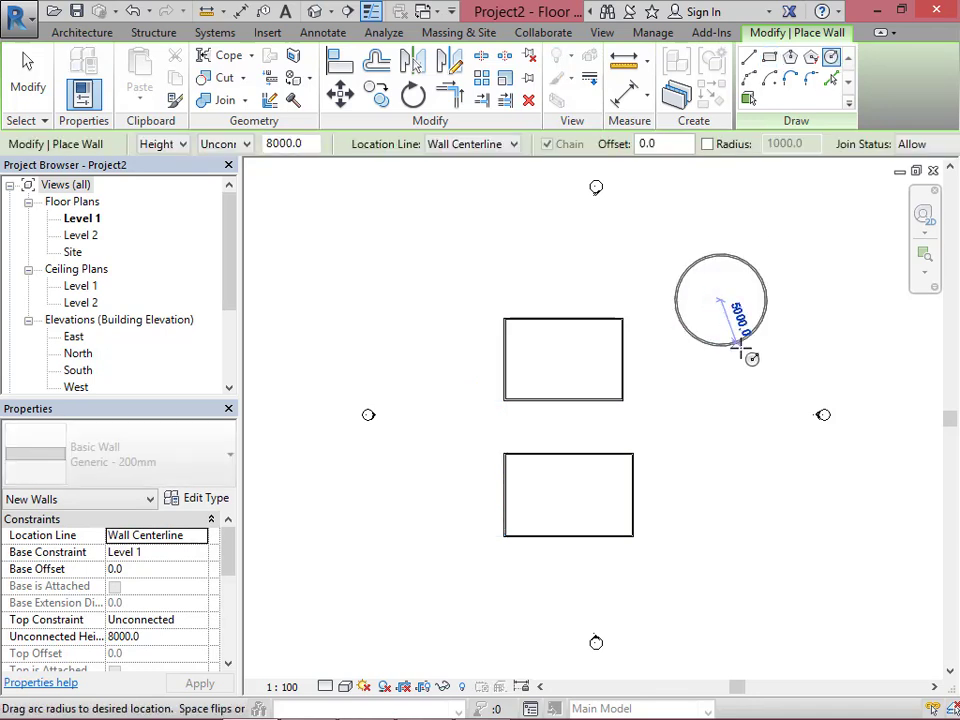
{"action": "left_click", "coordinate": [719, 252]}
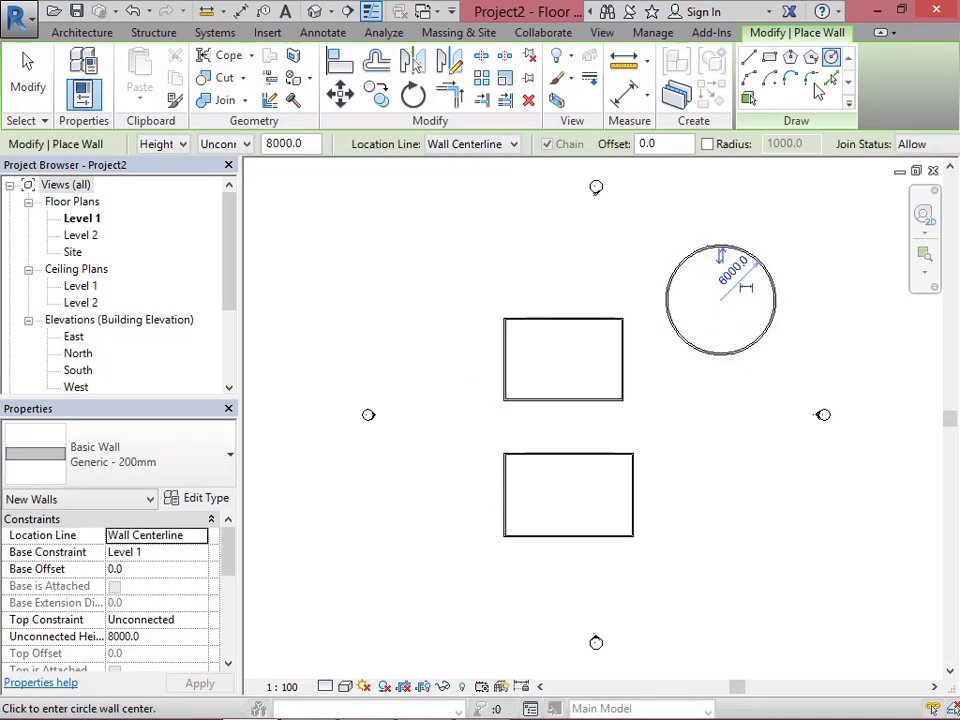
Draw a six-sided polygon wall with a radius of about 7000 mm to the upper left of the rectangular rooms.
{"action": "left_click", "coordinate": [791, 58]}
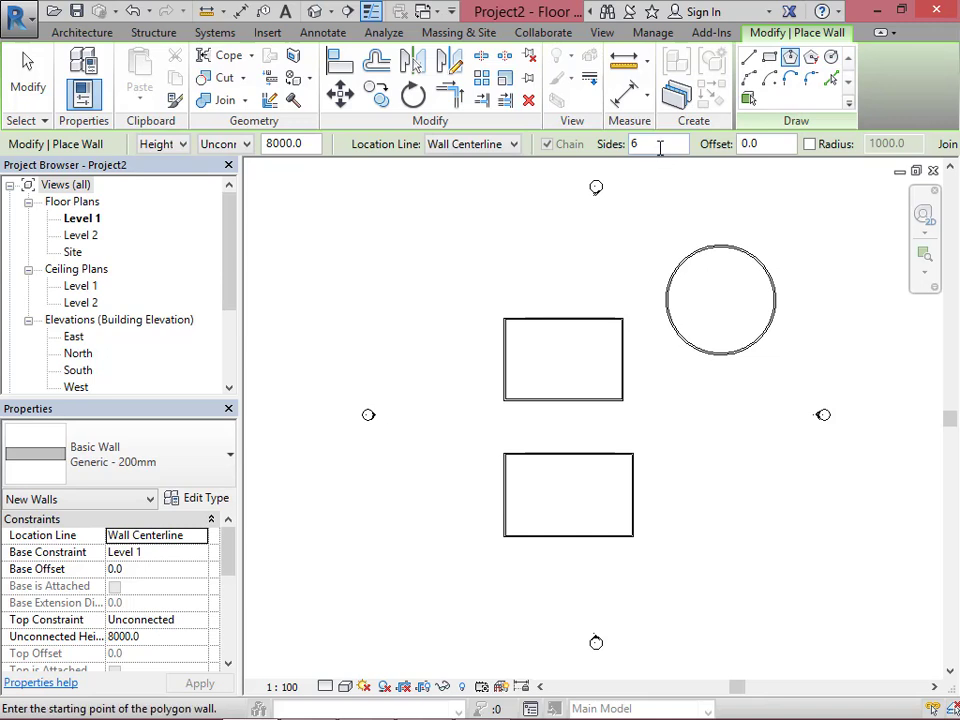
{"action": "left_click", "coordinate": [431, 229]}
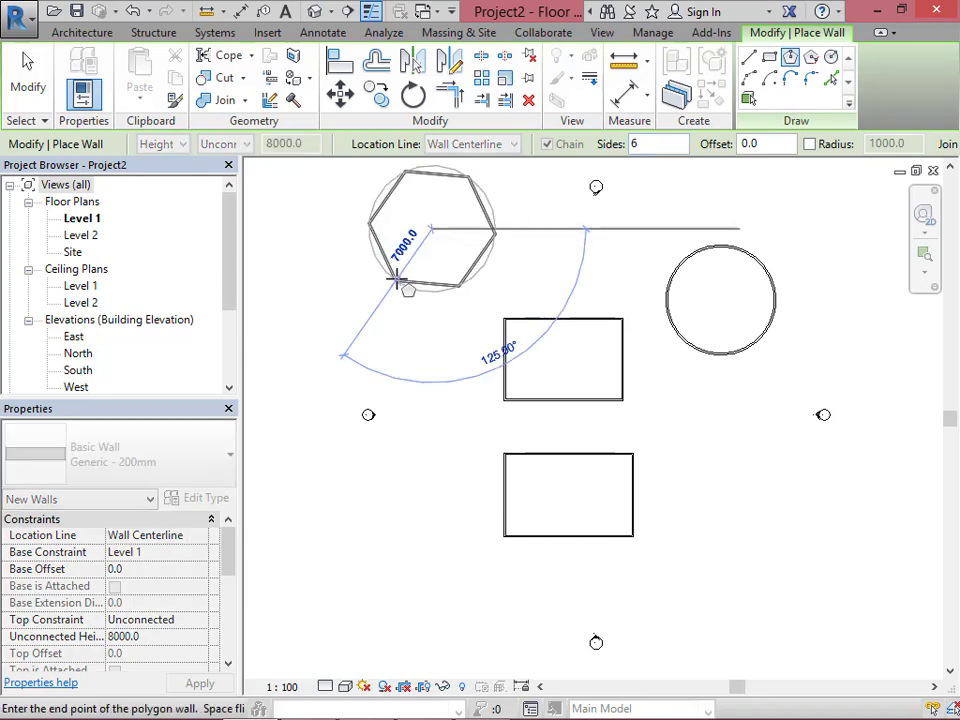
{"action": "left_click", "coordinate": [396, 279]}
{"action": "key", "text": "Escape"}
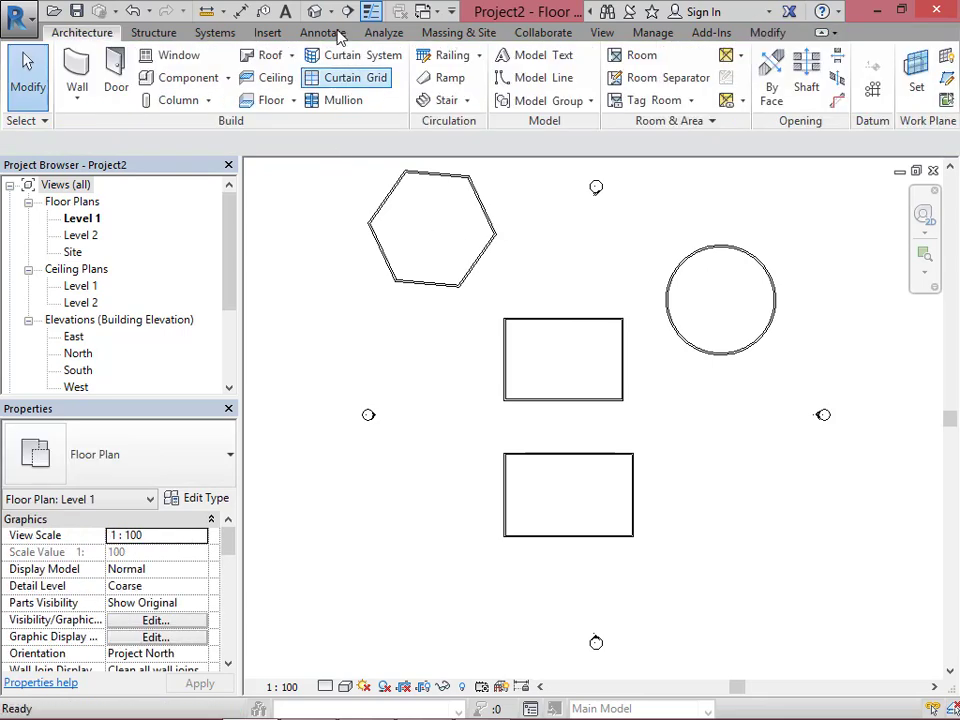
Select all the walls in the default 3D view and set their unconnected height to 4000 mm.
{"action": "left_click", "coordinate": [315, 11]}
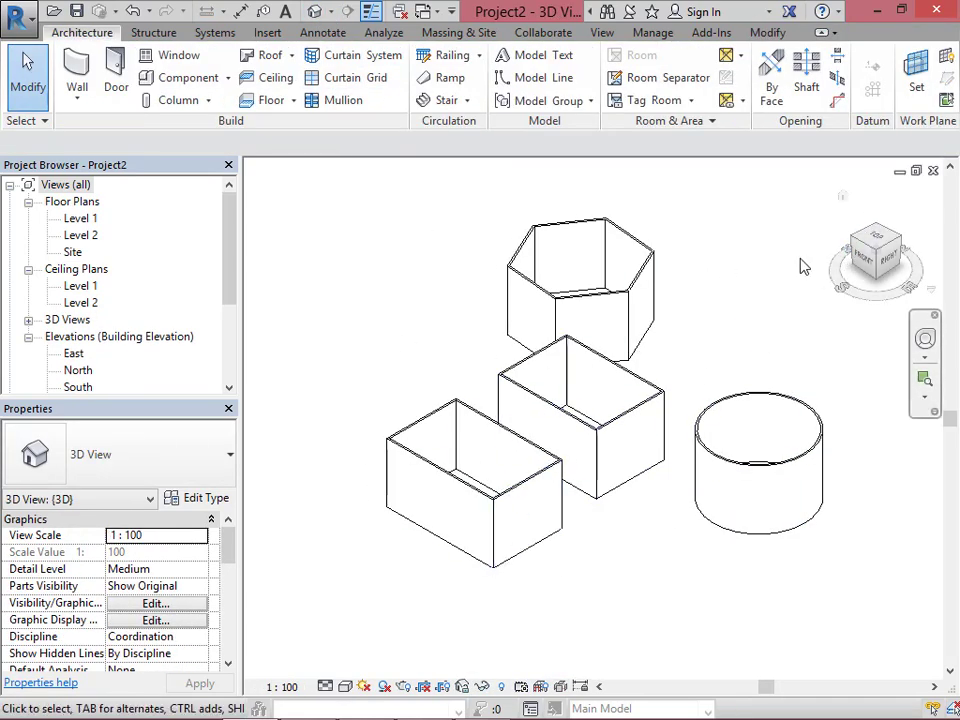
{"action": "mouse_move", "coordinate": [768, 205]}
{"action": "left_mouse_down"}
{"action": "mouse_move", "coordinate": [510, 489]}
{"action": "mouse_move", "coordinate": [403, 563]}
{"action": "mouse_move", "coordinate": [397, 580]}
{"action": "left_mouse_up"}
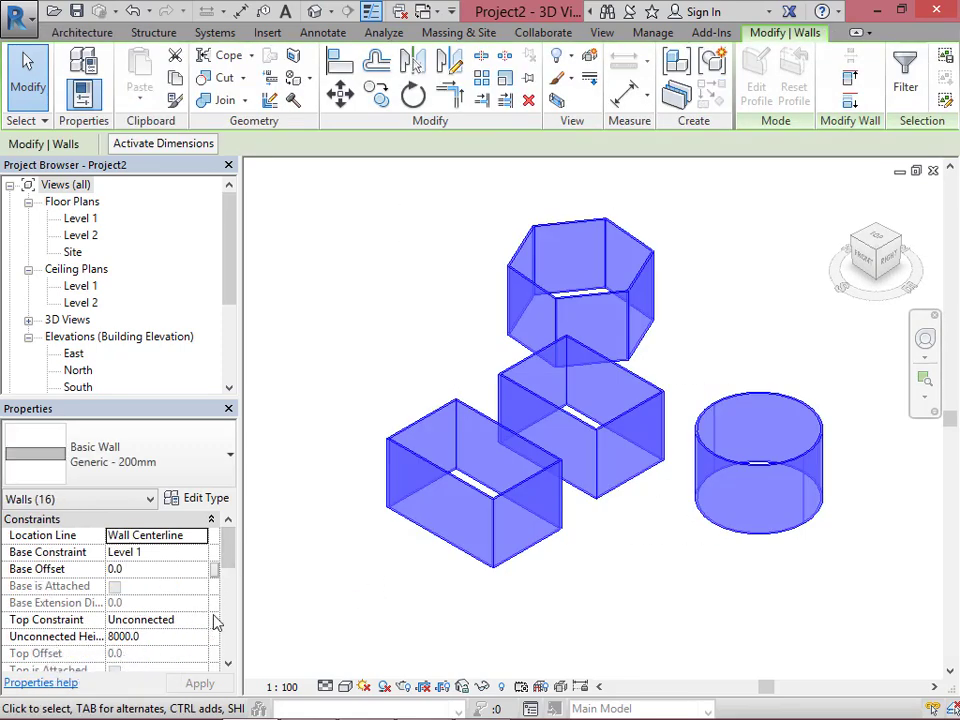
{"action": "scroll", "coordinate": [231, 570], "scroll_direction": "down", "scroll_amount": 2}
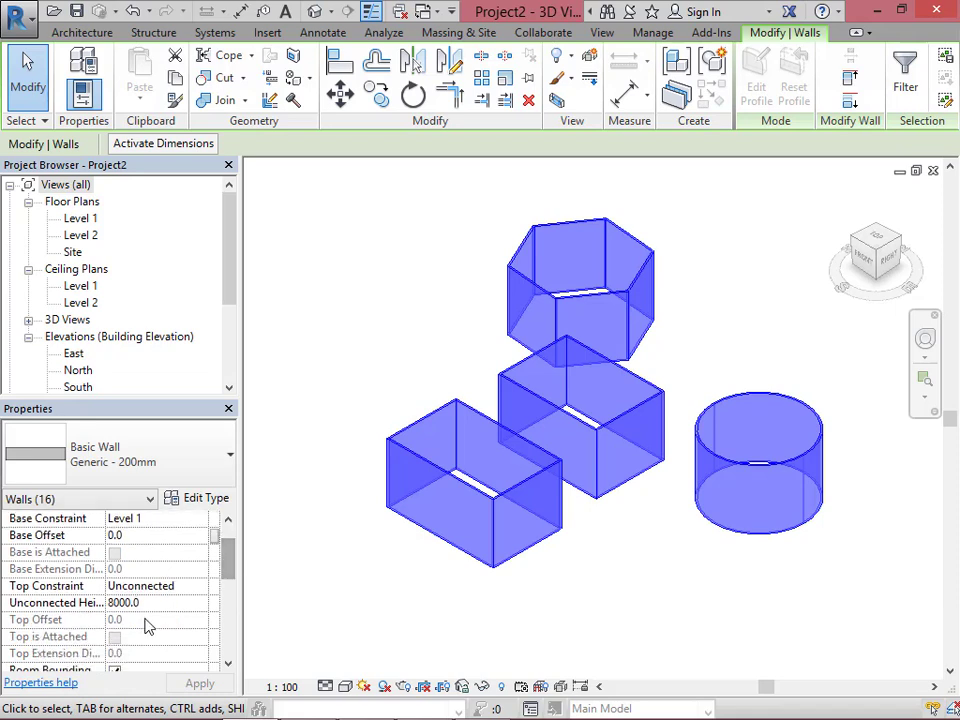
{"action": "left_click", "coordinate": [147, 608]}
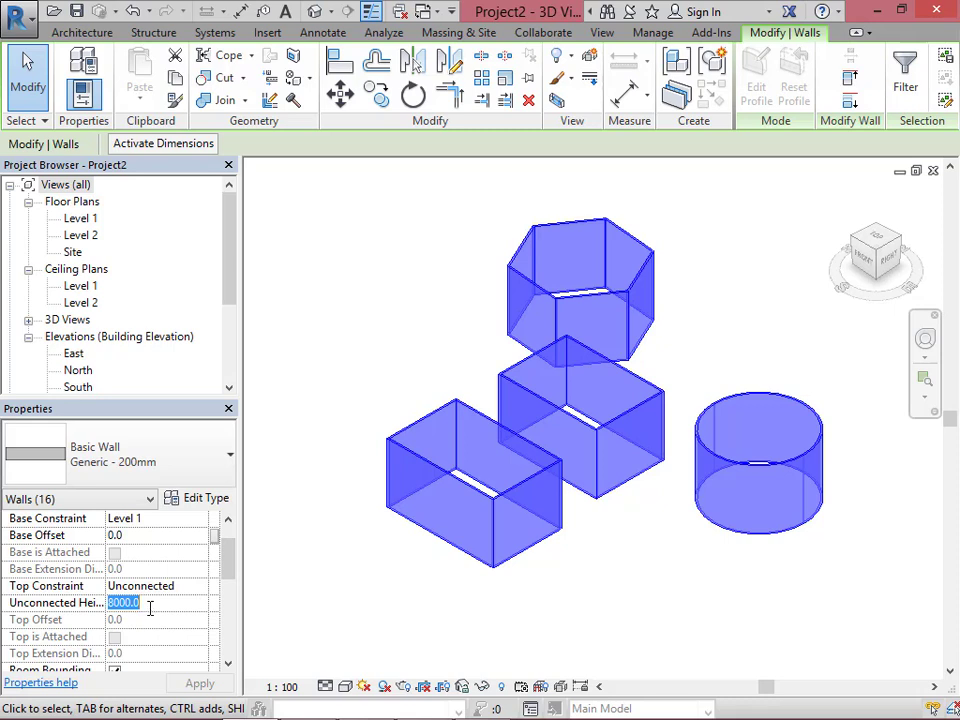
{"action": "type", "text": "4"}
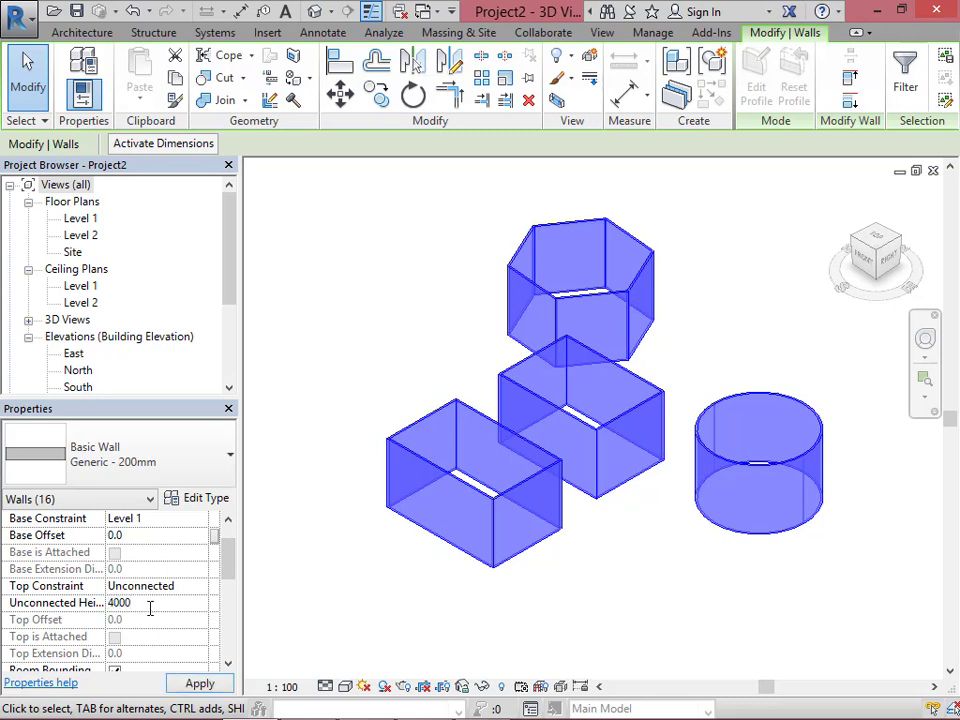
{"action": "key", "text": "Return"}
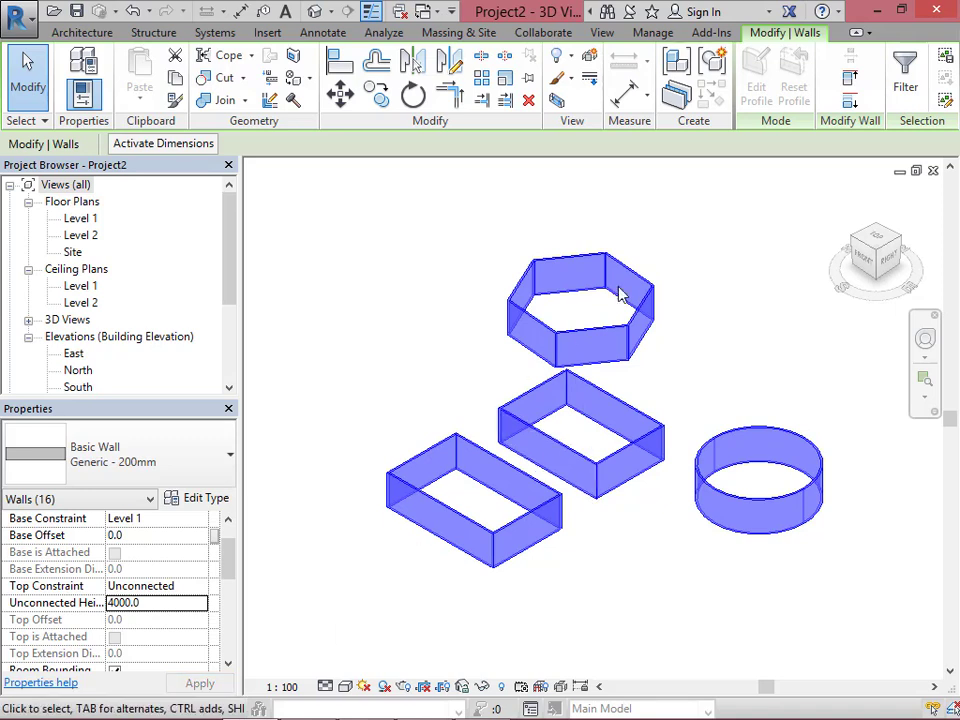
Try unconnected heights of 200 mm and 10000 mm on all the selected walls.
{"action": "left_click", "coordinate": [170, 602]}
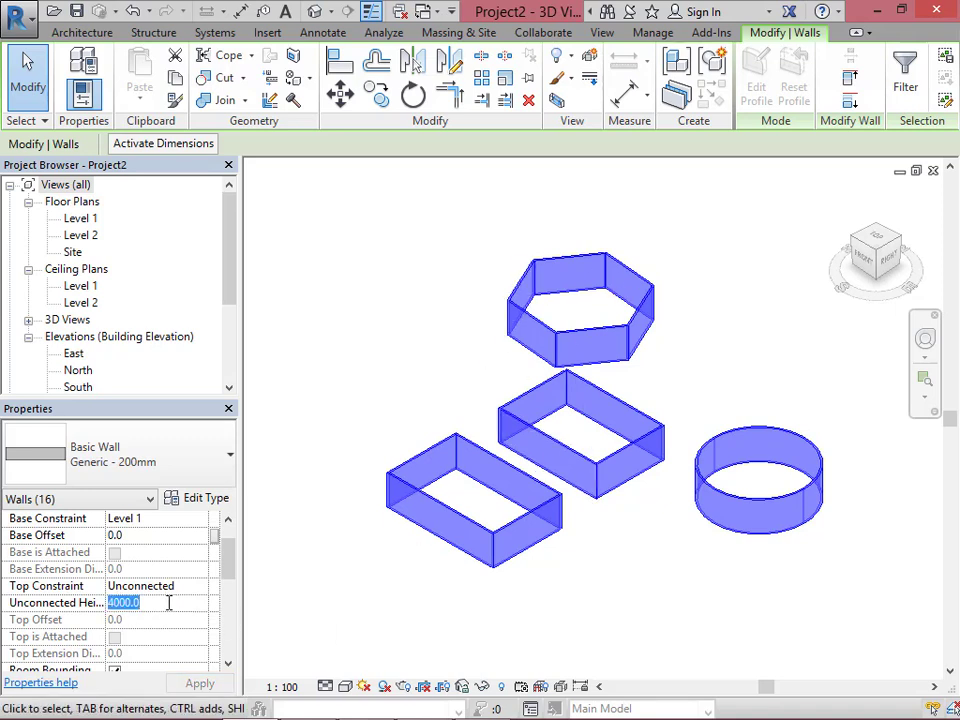
{"action": "type", "text": "200"}
{"action": "key", "text": "Return"}
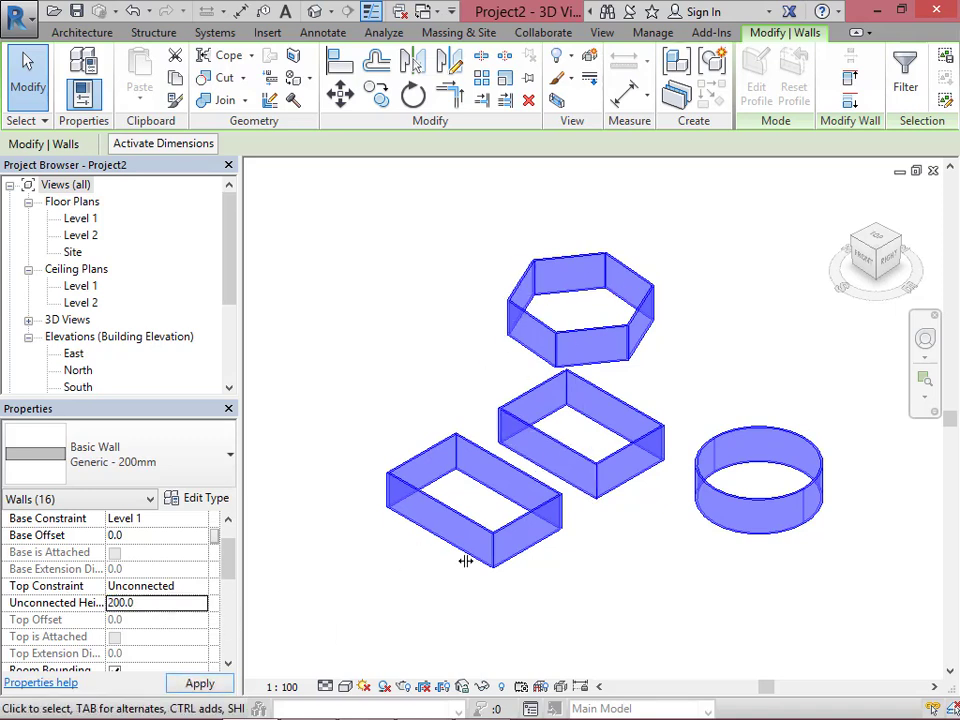
{"action": "left_click", "coordinate": [155, 604]}
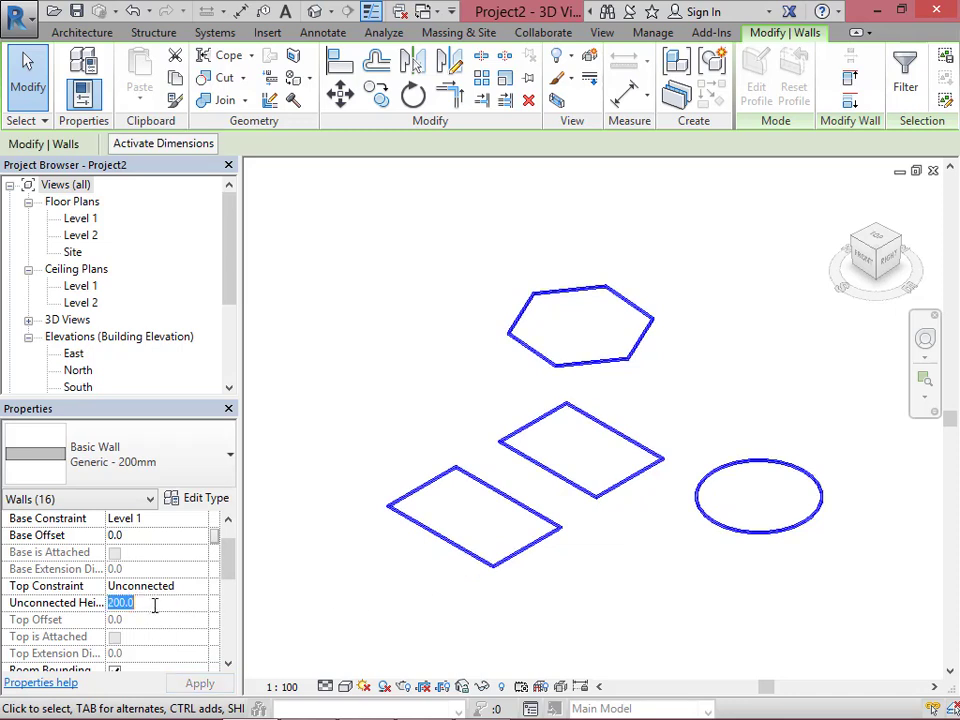
{"action": "type", "text": "10"}
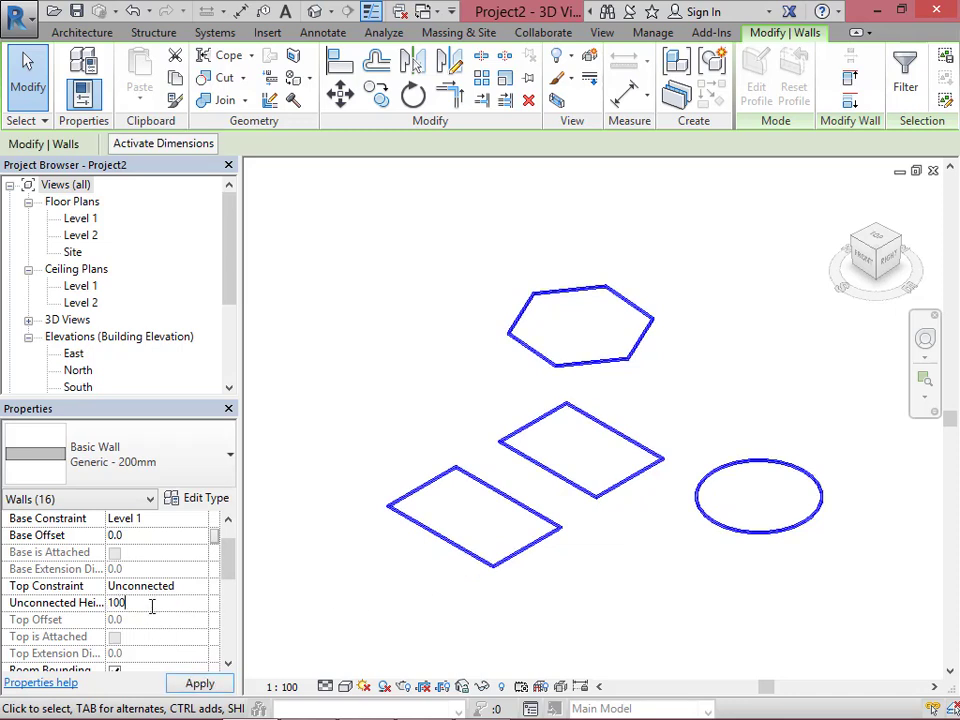
{"action": "key", "text": "Return"}
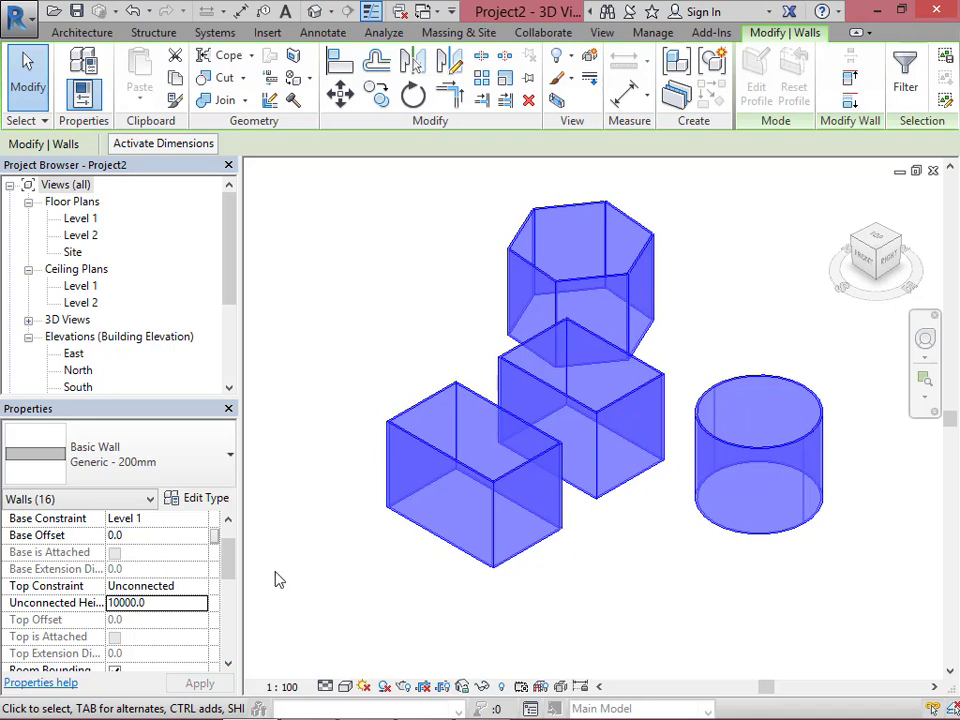
Restore the unconnected height of the selected walls to 4000 mm and clear the selection.
{"action": "left_click", "coordinate": [166, 608]}
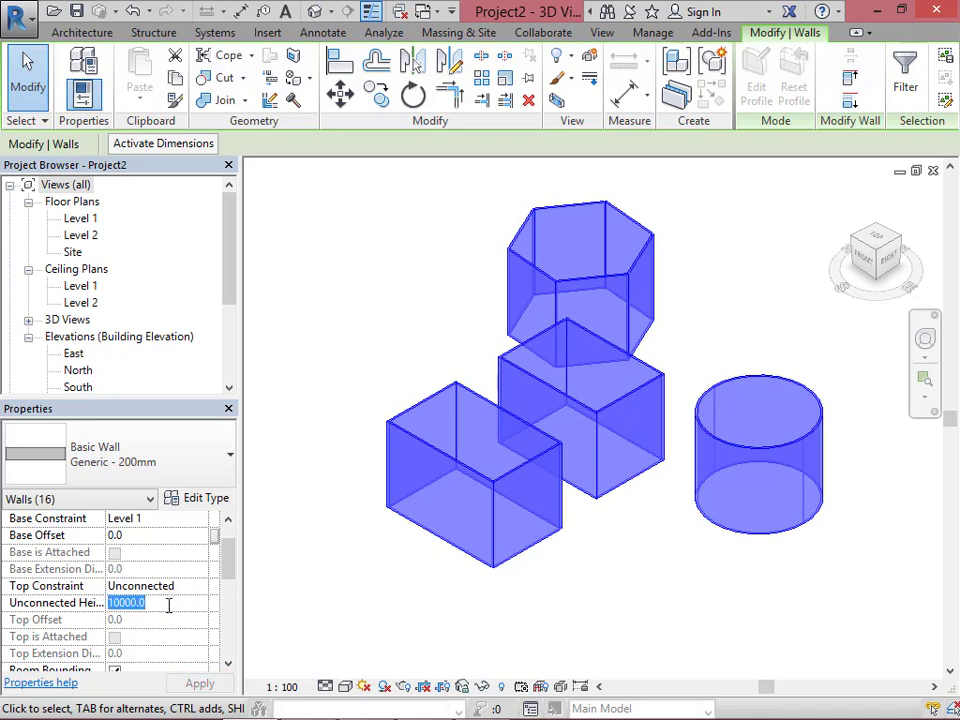
{"action": "type", "text": "4000"}
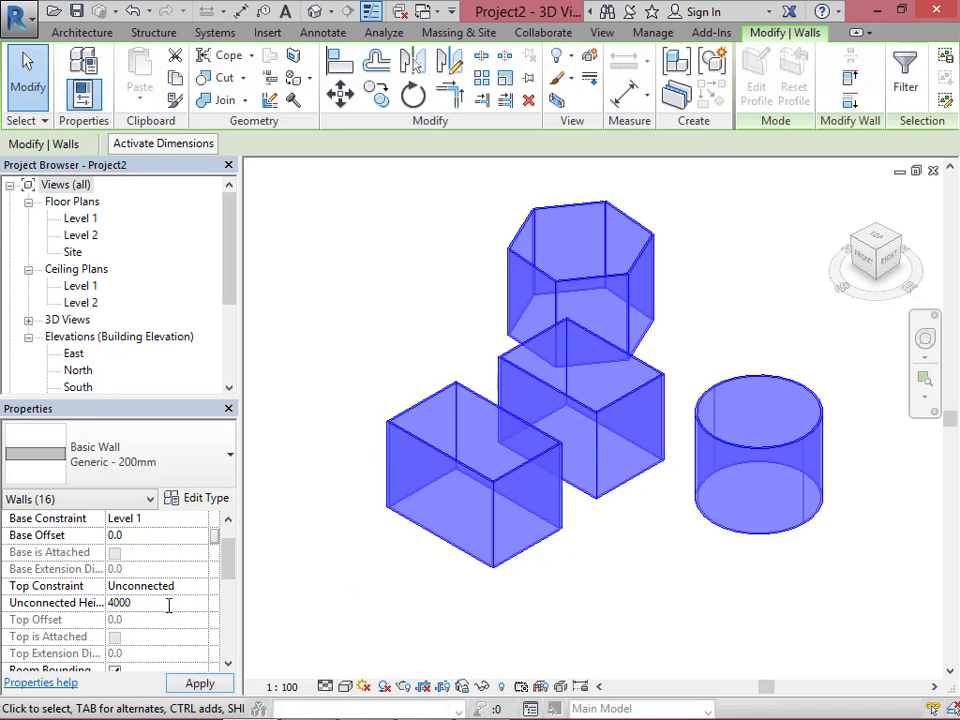
{"action": "key", "text": "Return"}
{"action": "left_click", "coordinate": [350, 574]}
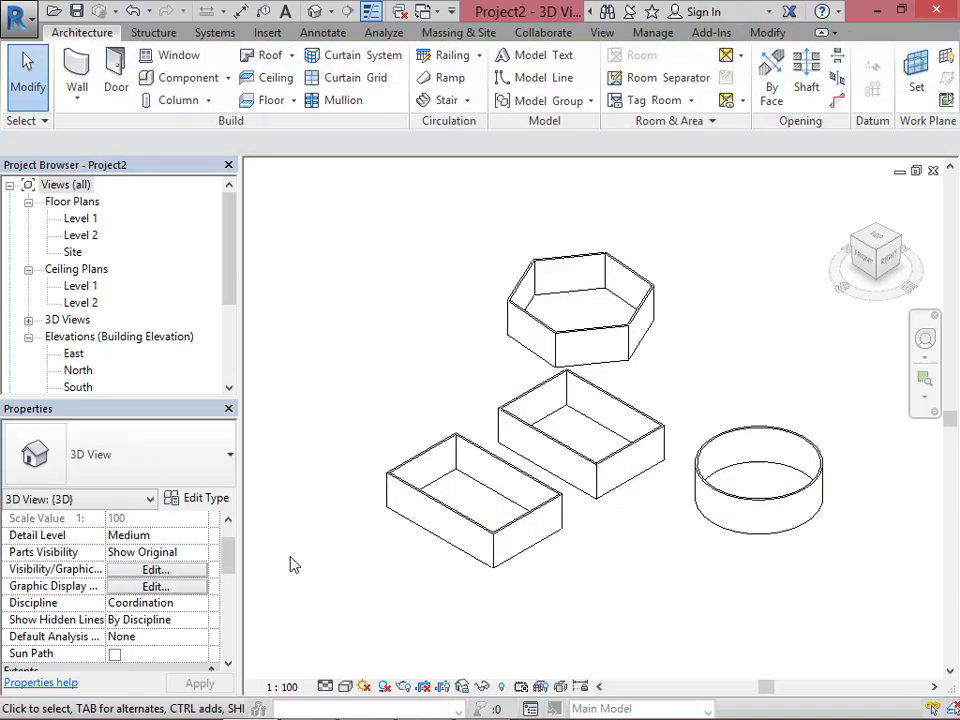
Return to the Level 1 floor plan and place one M_Single-Flush 0915 x 2134mm door in each of the six hexagon walls.
{"action": "scroll", "coordinate": [228, 572], "scroll_direction": "up", "scroll_amount": 2}
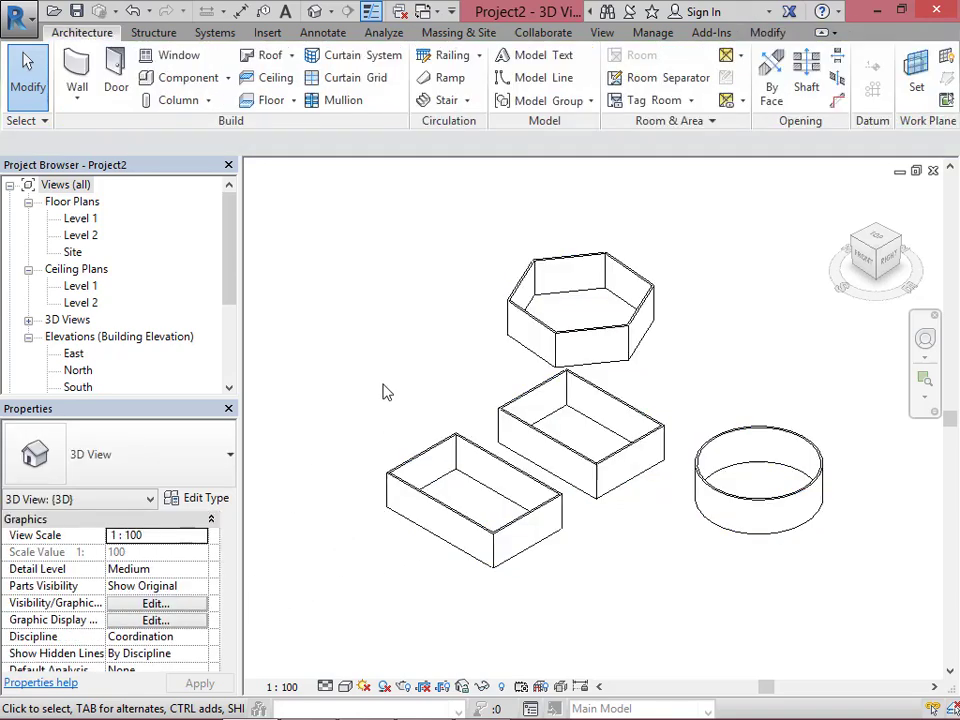
{"action": "left_click", "coordinate": [933, 172]}
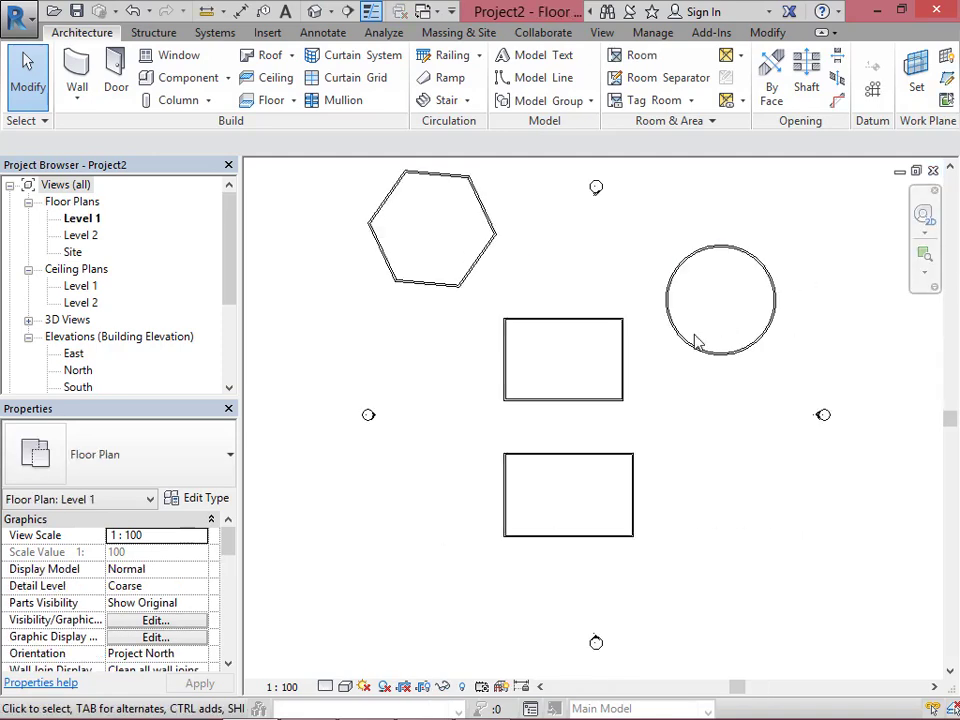
{"action": "left_click", "coordinate": [116, 82]}
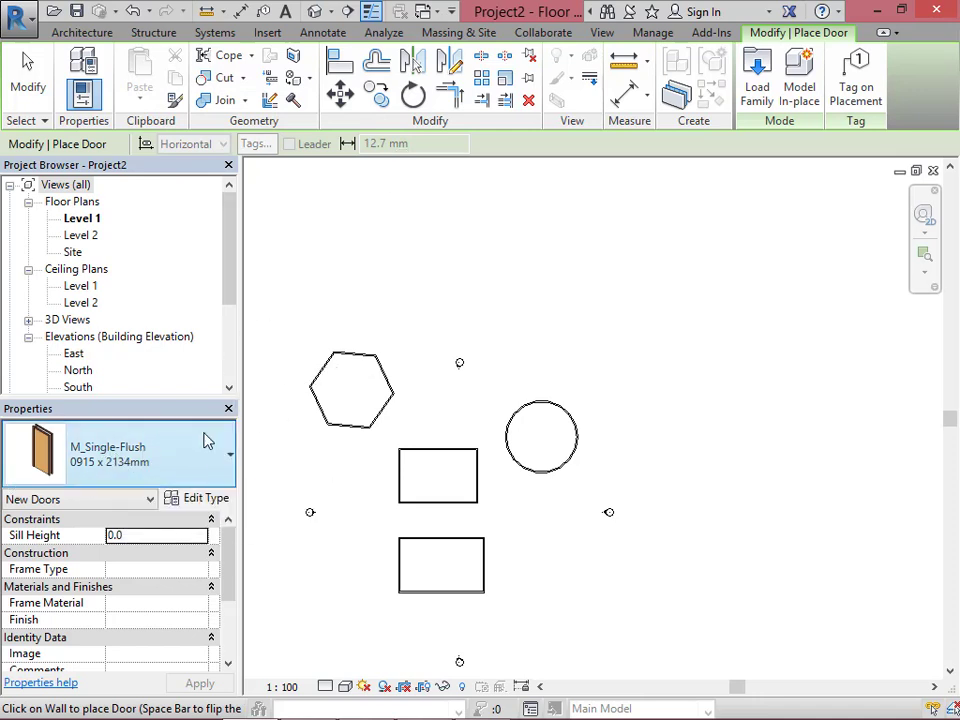
{"action": "scroll", "coordinate": [358, 345], "scroll_direction": "up", "scroll_amount": 5}
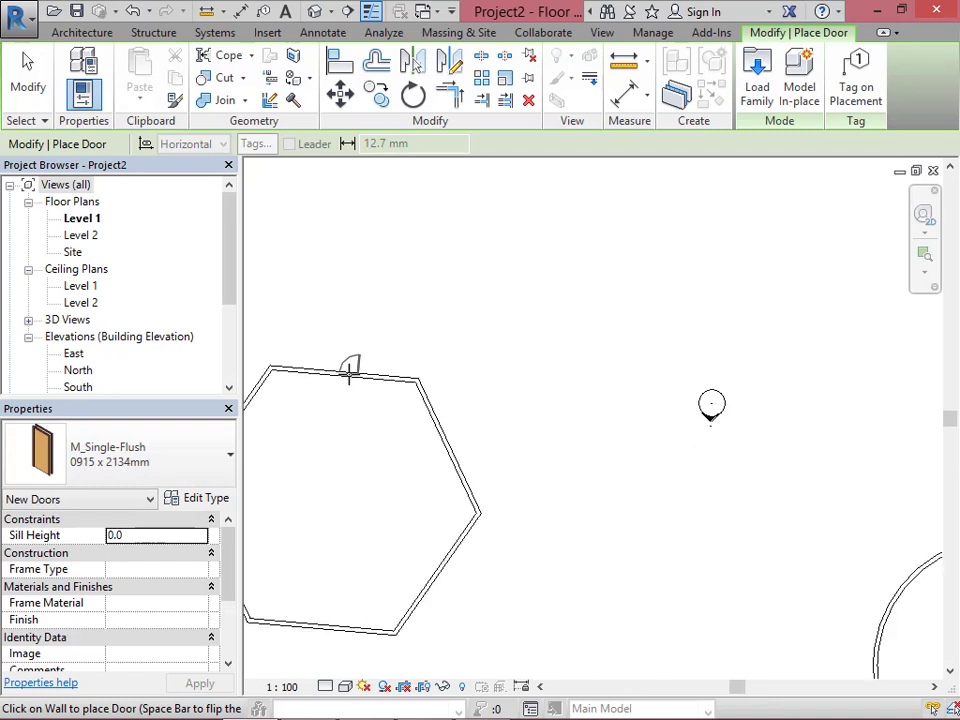
{"action": "scroll", "coordinate": [647, 290], "scroll_direction": "down", "scroll_amount": 2}
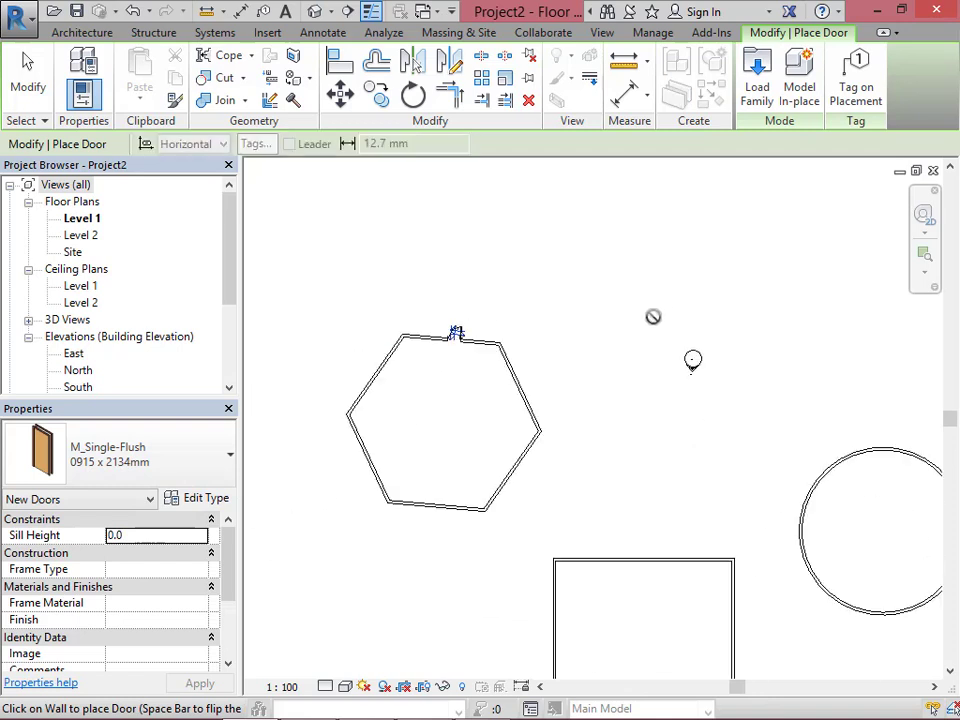
{"action": "left_click", "coordinate": [524, 384]}
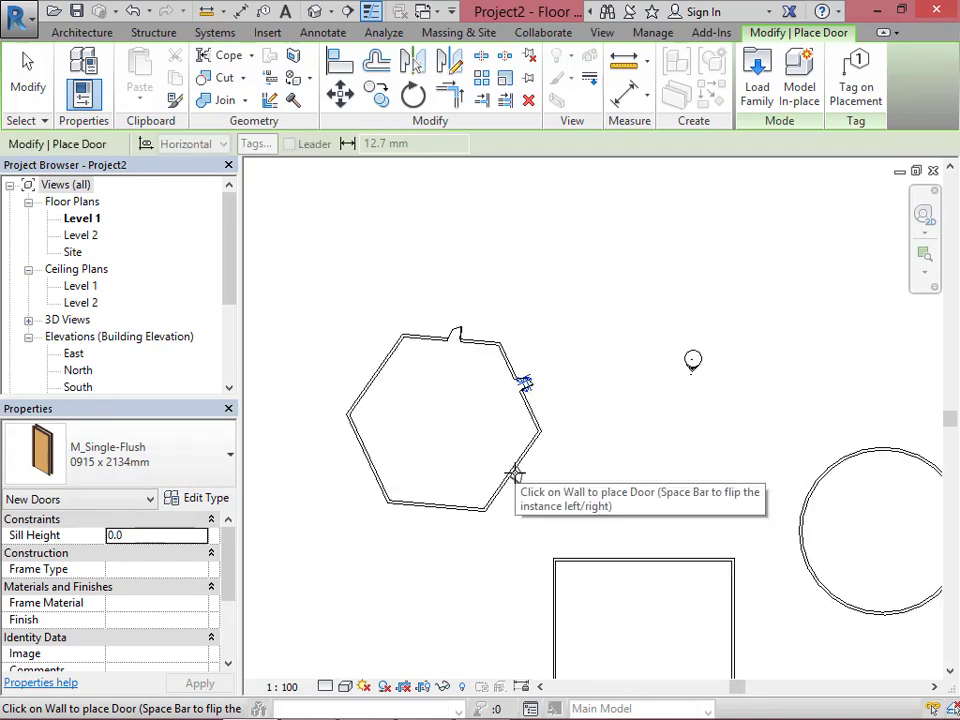
{"action": "left_click", "coordinate": [433, 512]}
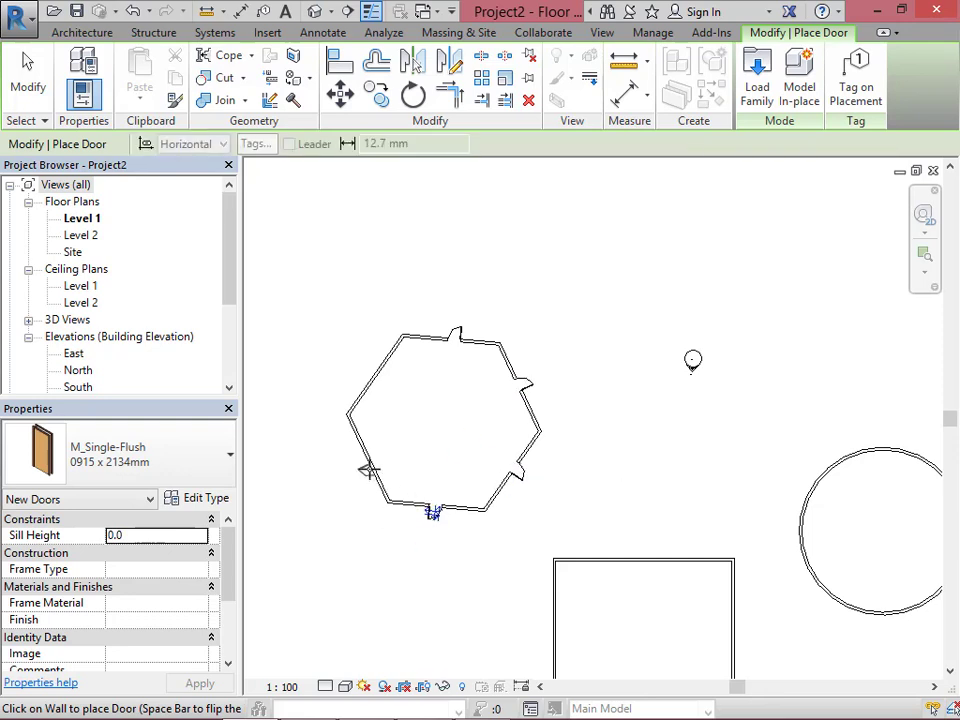
{"action": "left_click", "coordinate": [370, 372]}
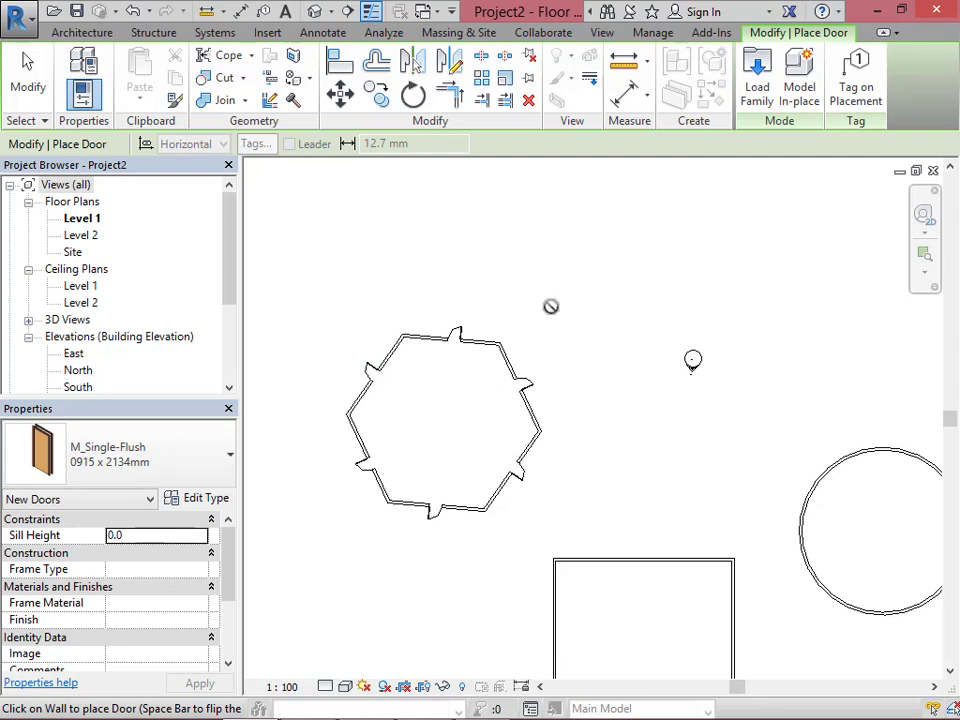
{"action": "key", "text": "Escape"}
{"action": "key", "text": "Escape"}
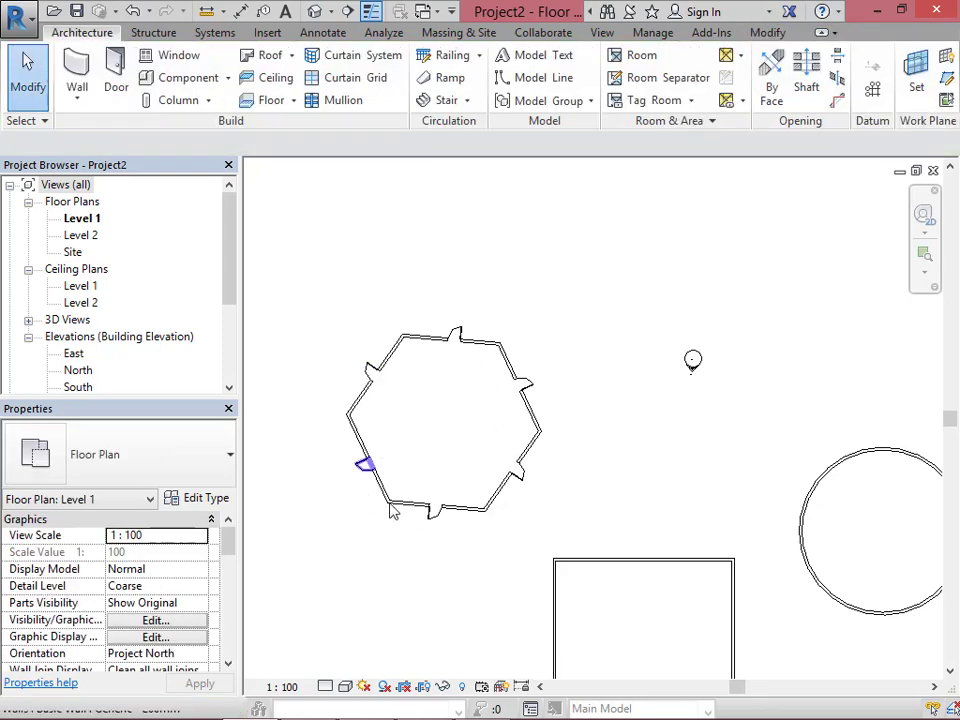
Open the default 3D view and set its detail level to Fine and its visual style to Realistic.
{"action": "left_click", "coordinate": [316, 12]}
{"action": "scroll", "coordinate": [632, 368], "scroll_direction": "up", "scroll_amount": 5}
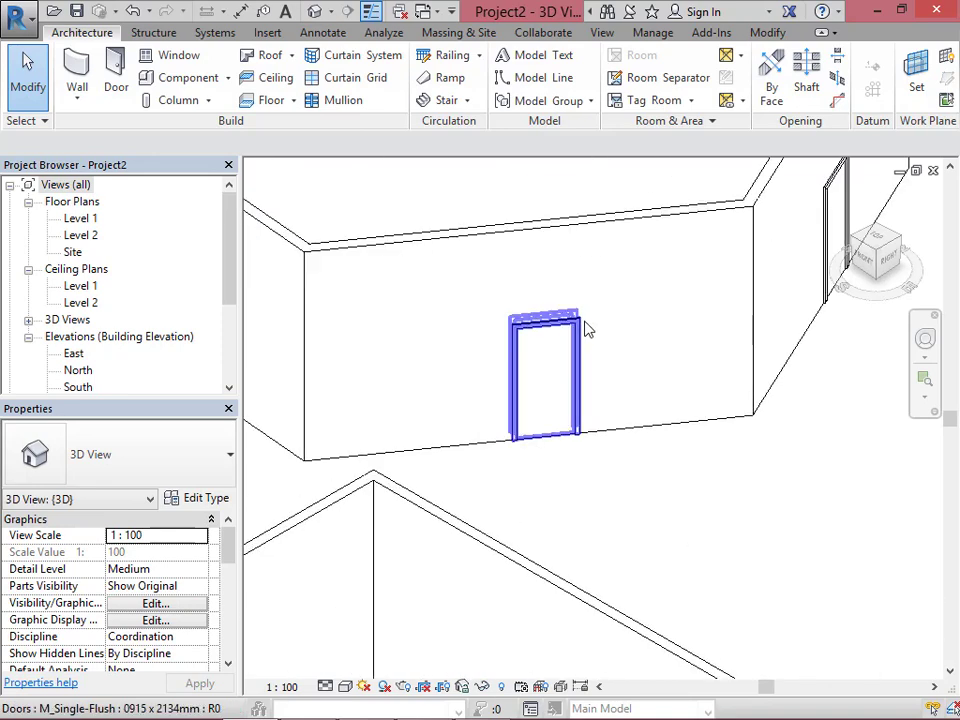
{"action": "scroll", "coordinate": [643, 392], "scroll_direction": "down", "scroll_amount": 4}
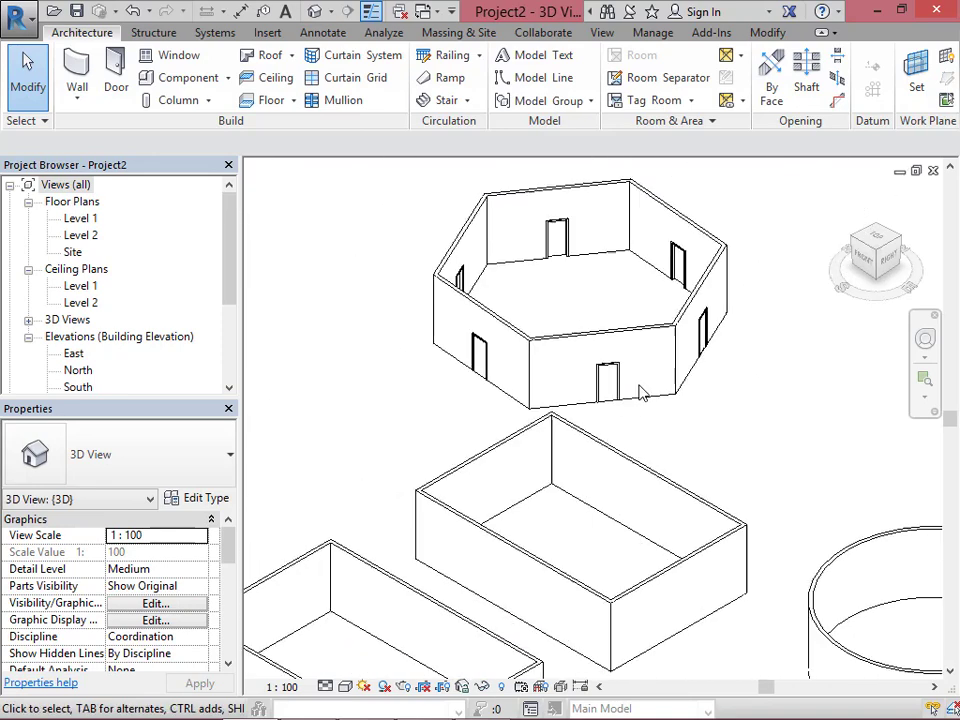
{"action": "left_click", "coordinate": [328, 686]}
{"action": "left_click", "coordinate": [336, 667]}
{"action": "left_click", "coordinate": [345, 686]}
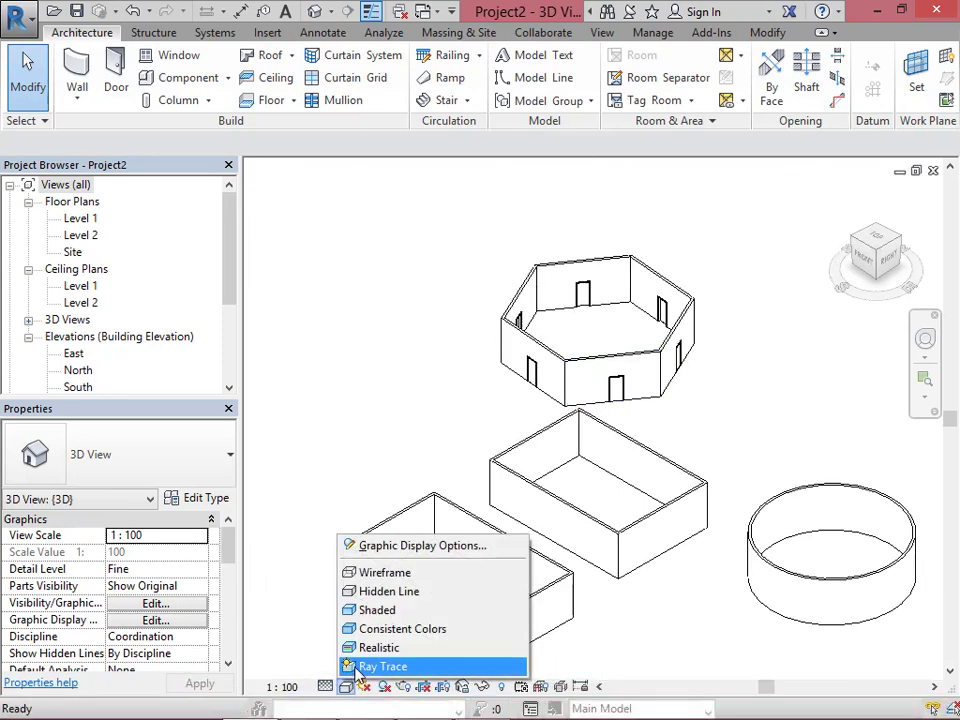
{"action": "left_click", "coordinate": [378, 649]}
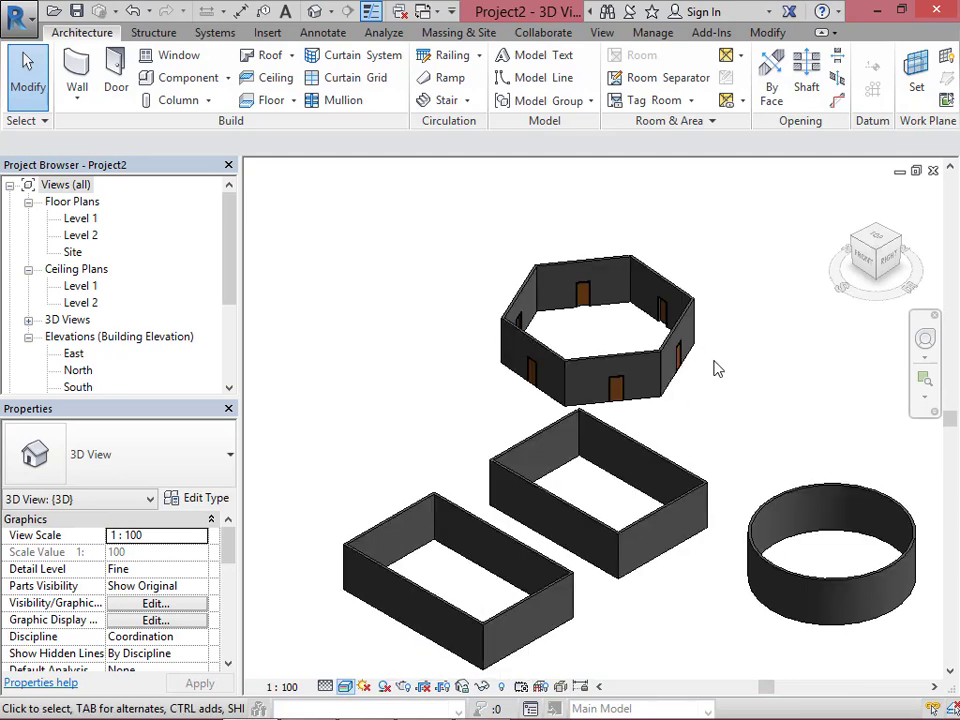
{"action": "scroll", "coordinate": [677, 390], "scroll_direction": "up", "scroll_amount": 10}
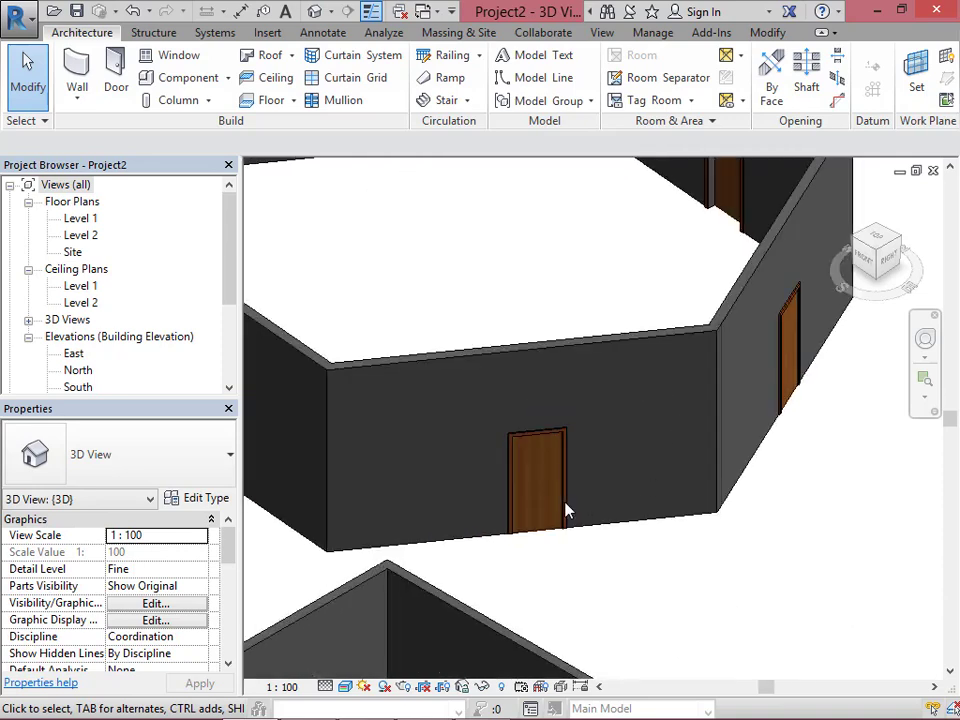
{"action": "scroll", "coordinate": [485, 488], "scroll_direction": "down", "scroll_amount": 8}
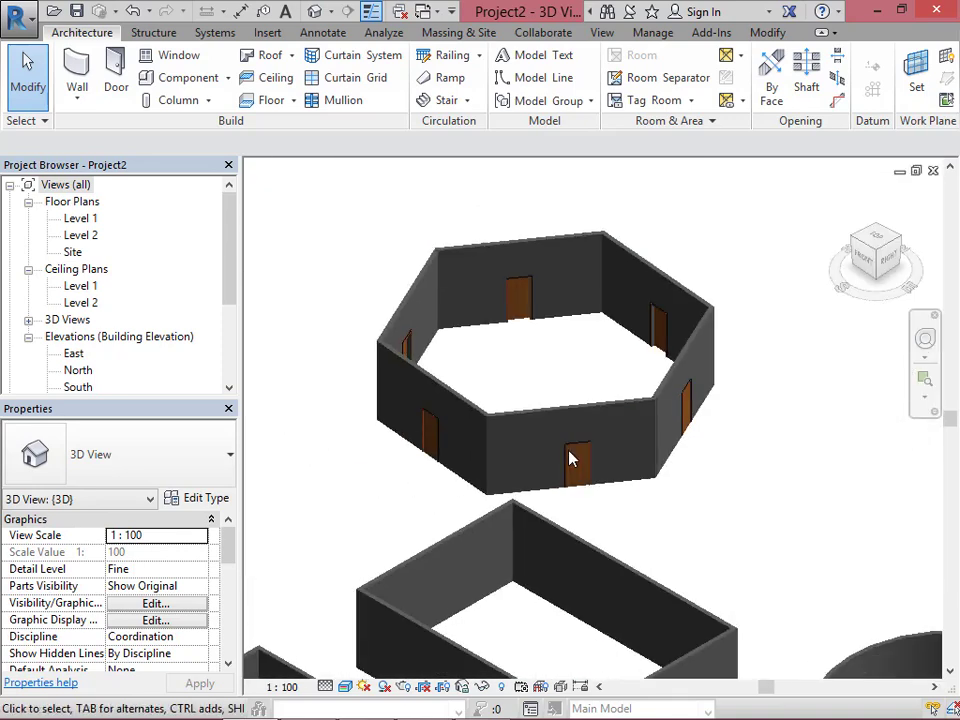
{"action": "scroll", "coordinate": [522, 418], "scroll_direction": "down", "scroll_amount": 3}
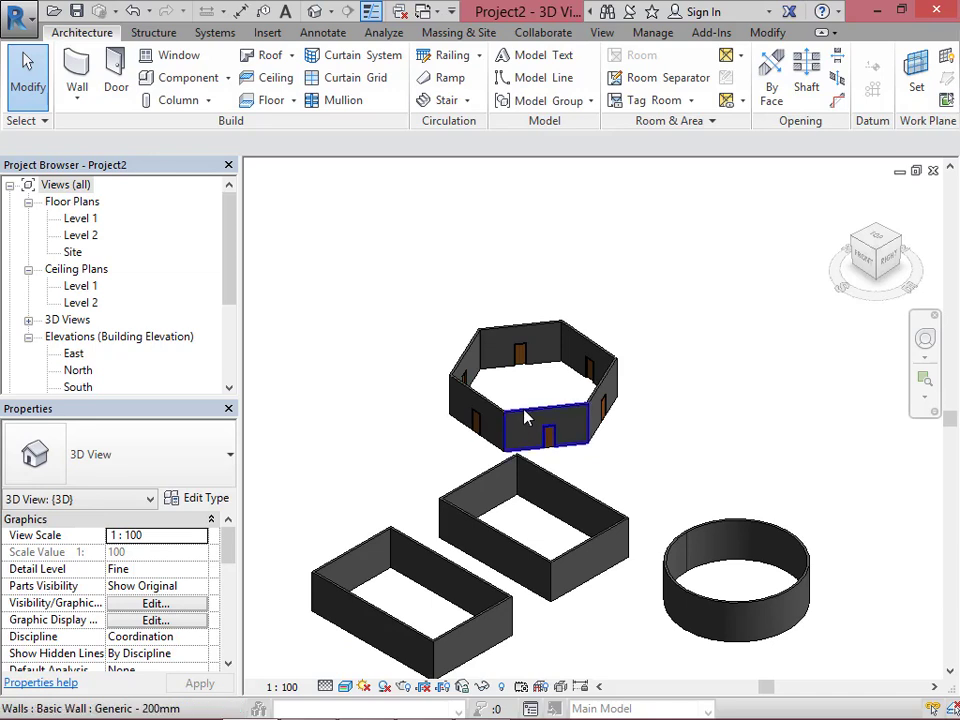
Inspect the properties of the hexagon's front wall and of the door in it.
{"action": "left_click", "coordinate": [527, 418]}
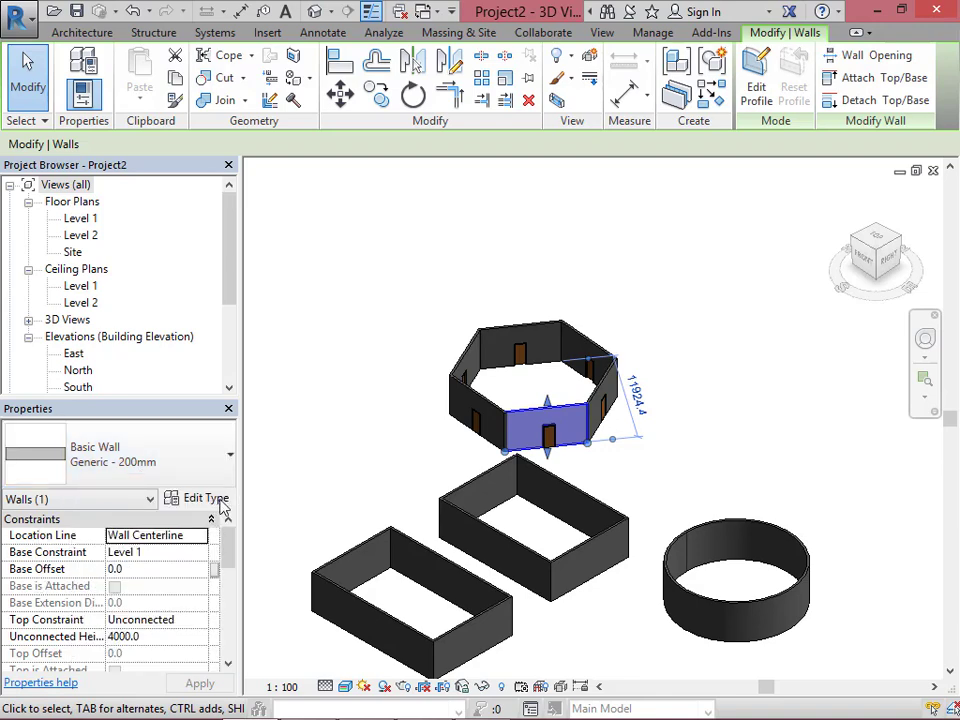
{"action": "key", "text": "Escape"}
{"action": "left_click", "coordinate": [549, 438]}
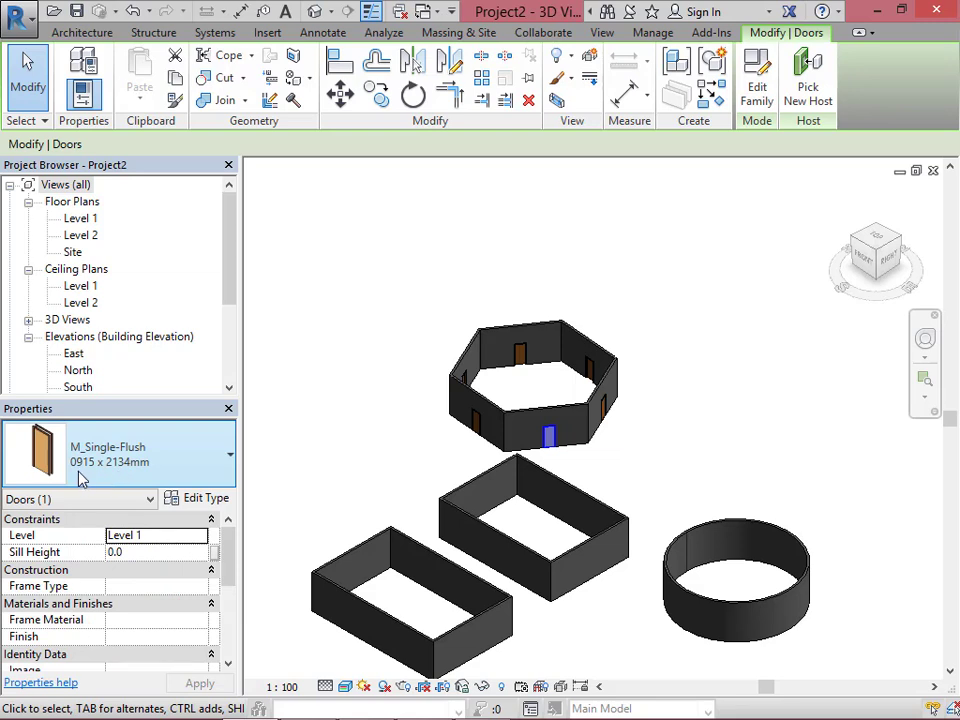
{"action": "key", "text": "Escape"}
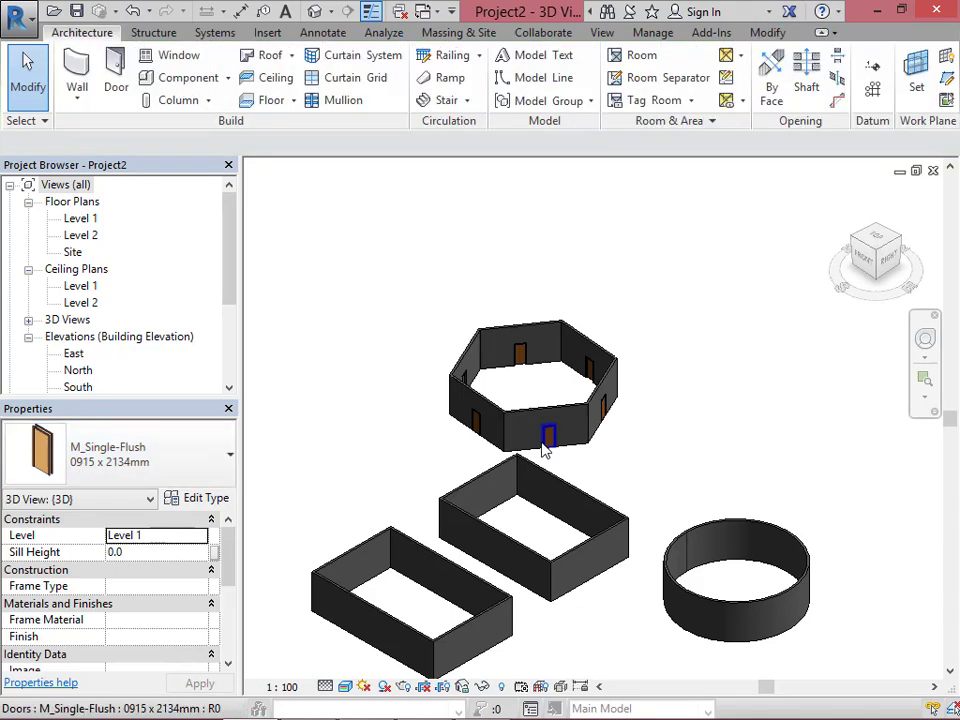
Assign the material Brick, Common to the structure layer of the hexagon front wall's type, Generic - 200mm.
{"action": "left_click", "coordinate": [537, 420]}
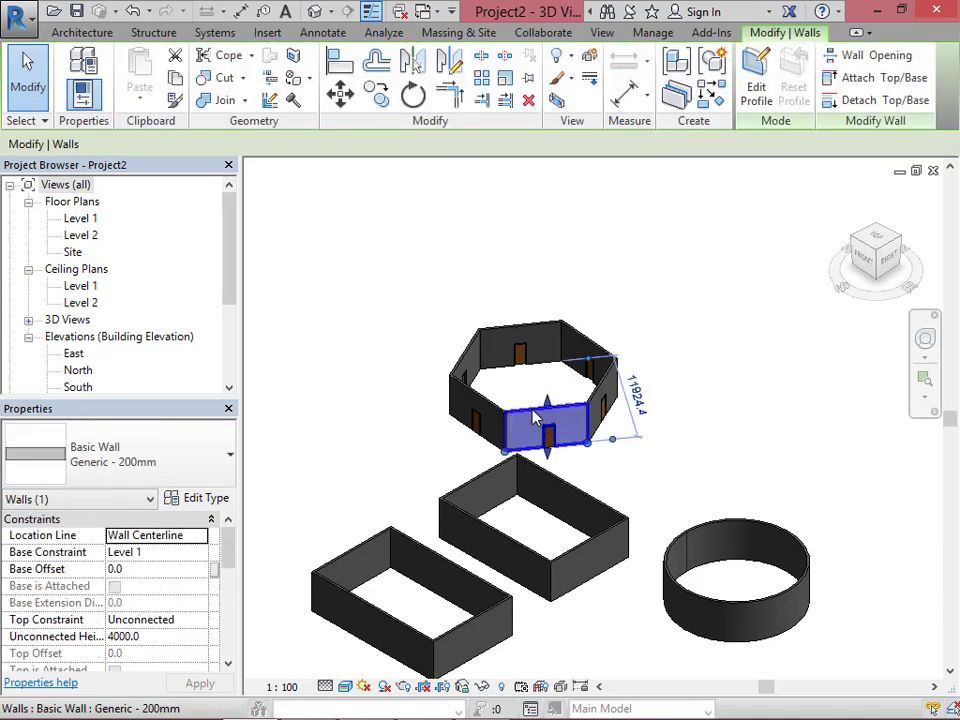
{"action": "left_click", "coordinate": [210, 510]}
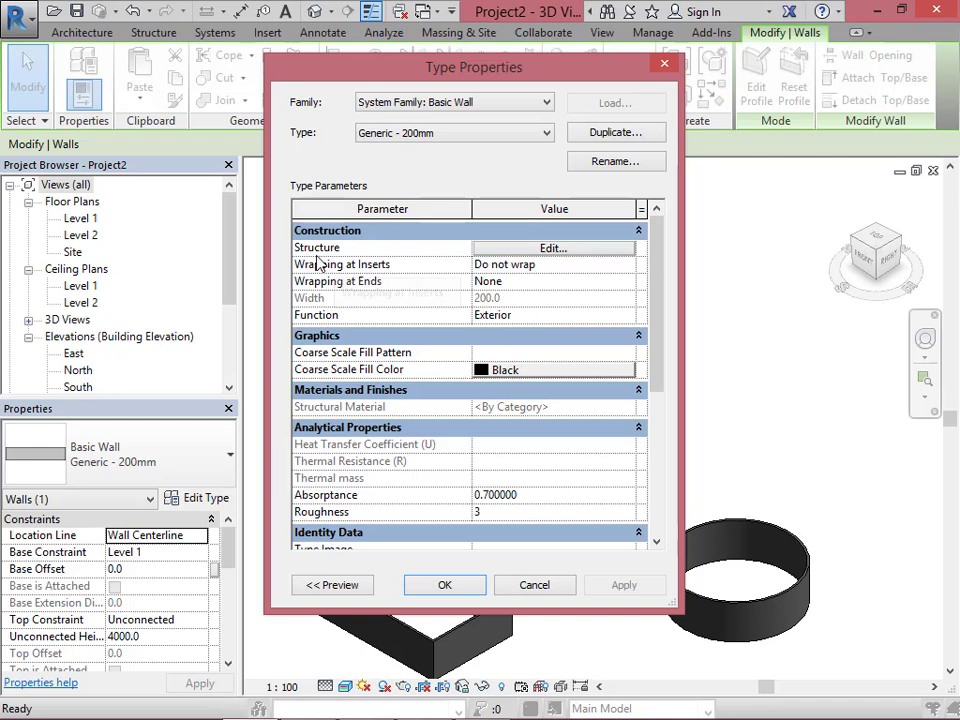
{"action": "left_click", "coordinate": [556, 248]}
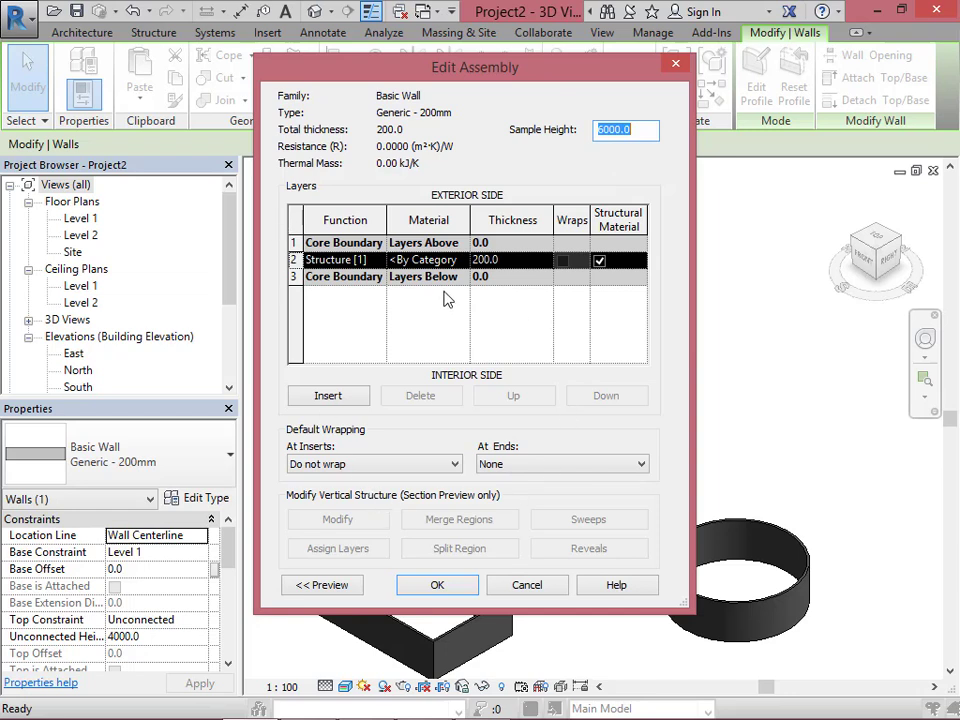
{"action": "left_click", "coordinate": [462, 260]}
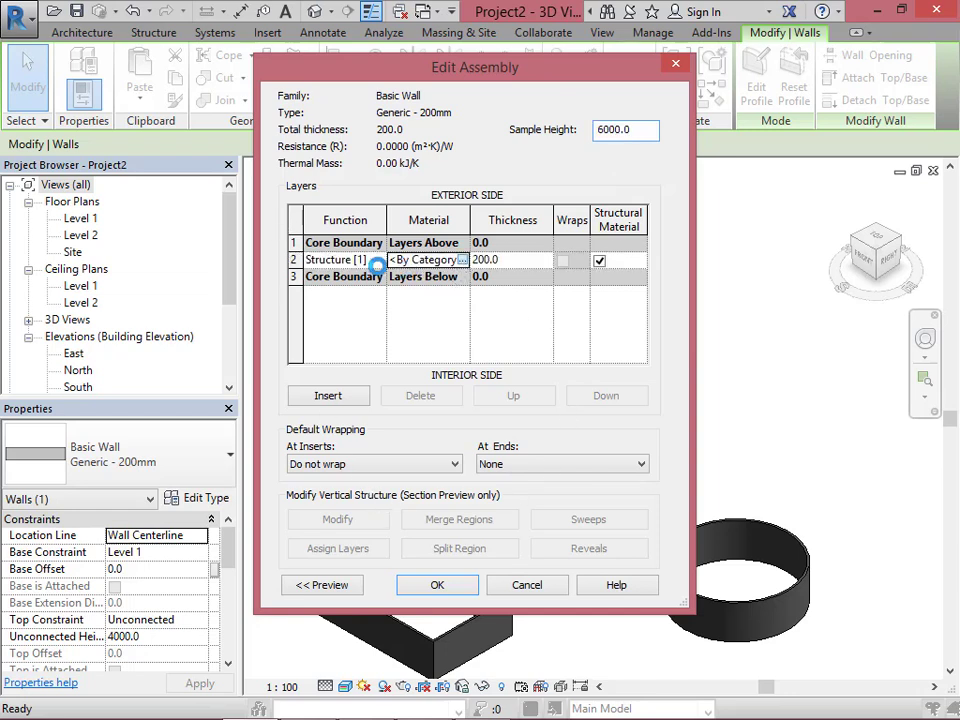
{"action": "left_click", "coordinate": [404, 261]}
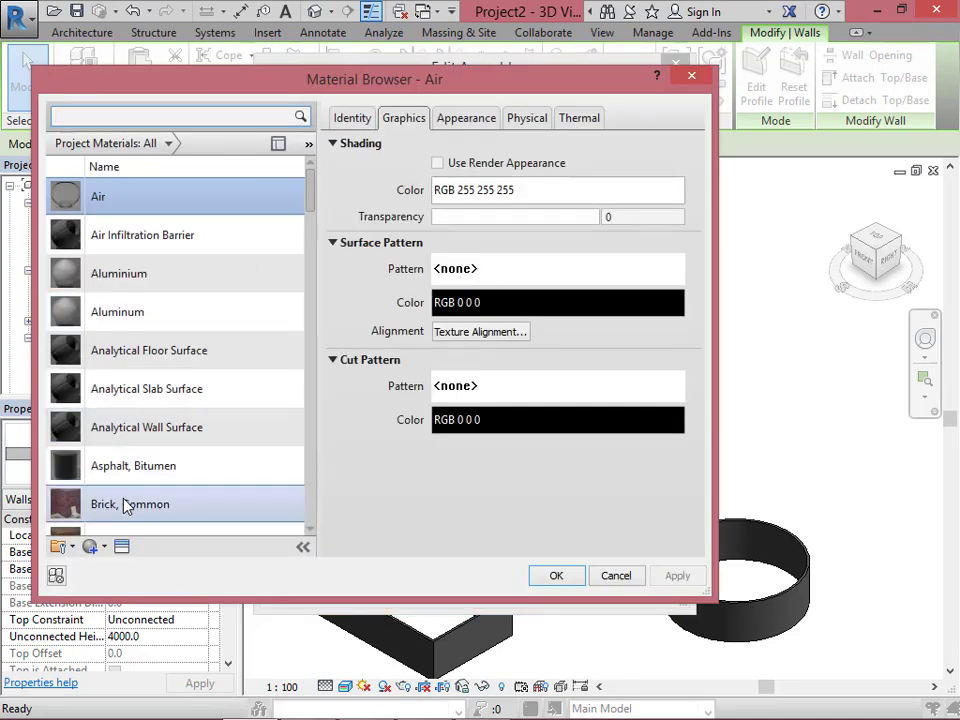
{"action": "left_click", "coordinate": [97, 507]}
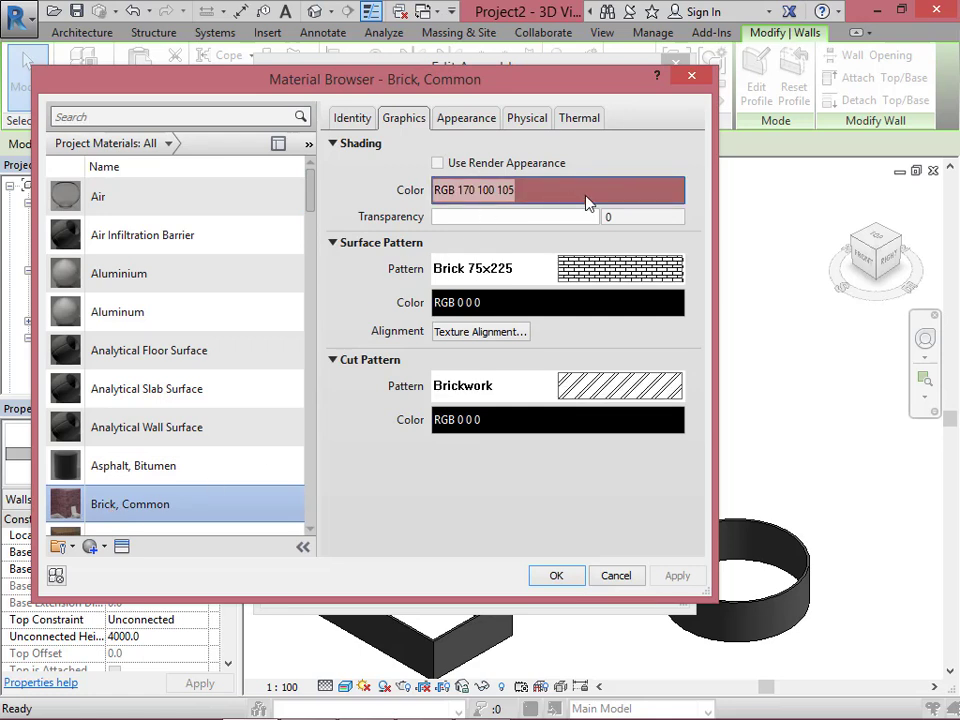
{"action": "scroll", "coordinate": [366, 408], "scroll_direction": "down", "scroll_amount": 1}
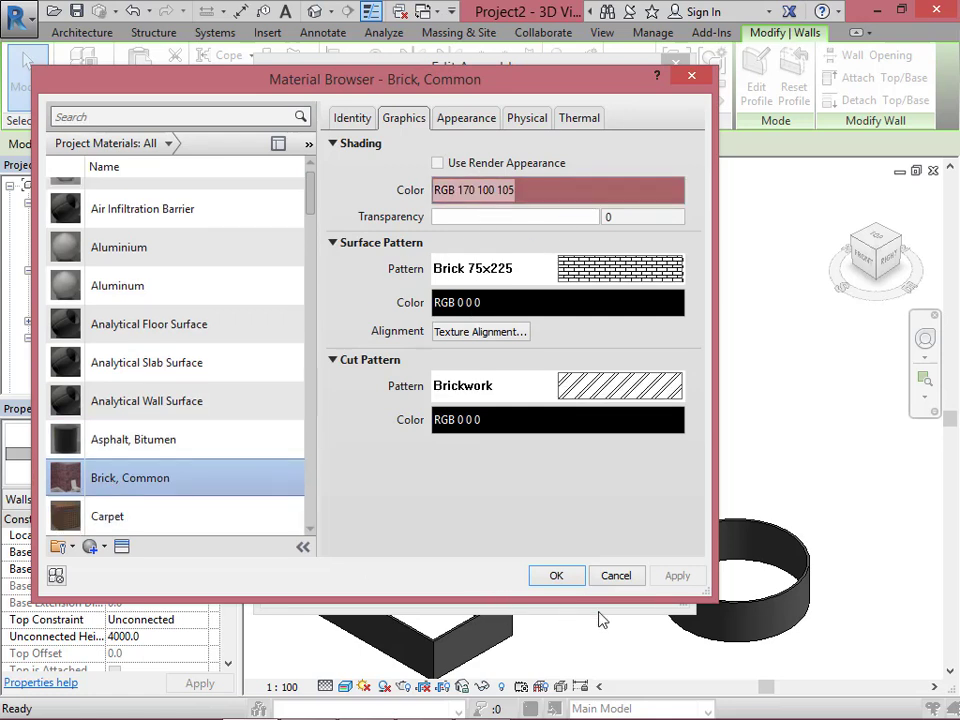
{"action": "left_click", "coordinate": [557, 576]}
{"action": "left_click", "coordinate": [446, 586]}
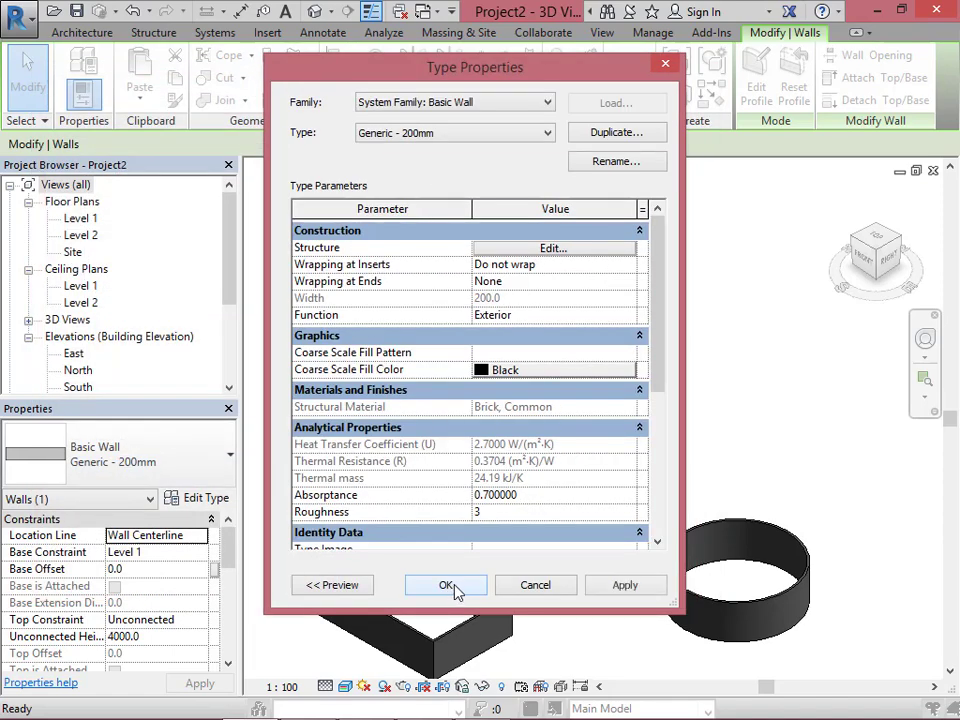
{"action": "left_click", "coordinate": [464, 584]}
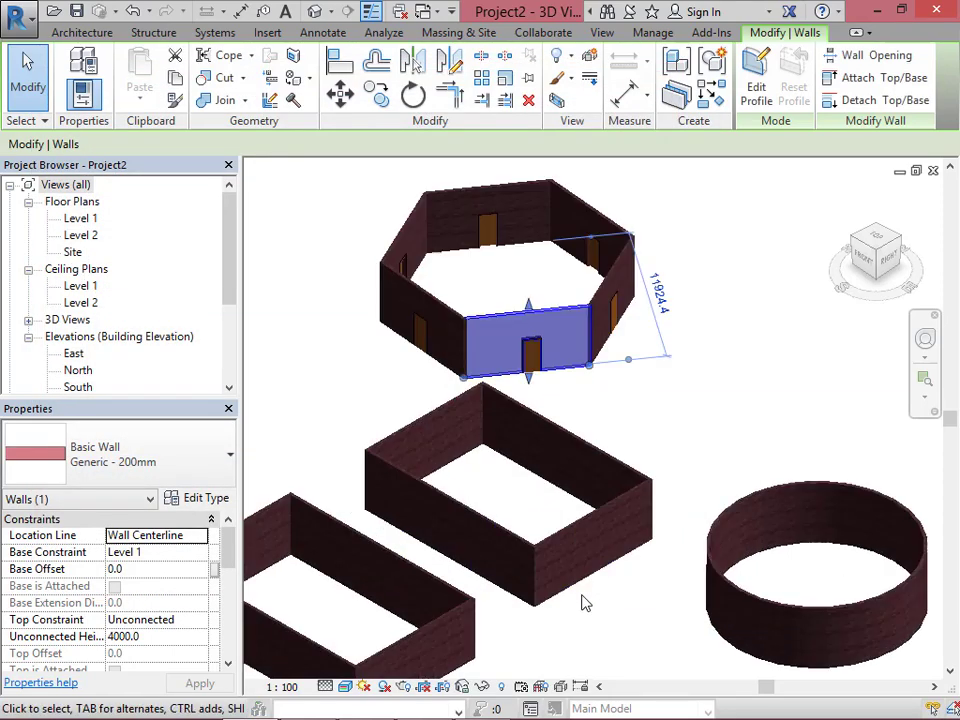
Examine the brick texture on the walls up close and across the whole model, clearing the wall selection.
{"action": "scroll", "coordinate": [576, 570], "scroll_direction": "up", "scroll_amount": 10}
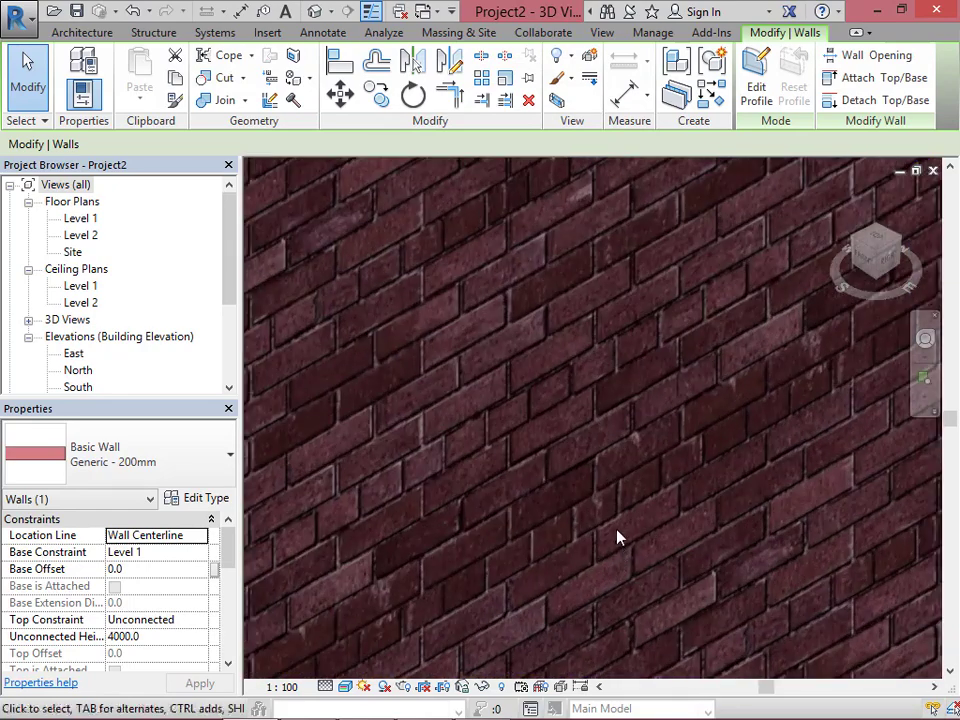
{"action": "scroll", "coordinate": [510, 443], "scroll_direction": "down", "scroll_amount": 5}
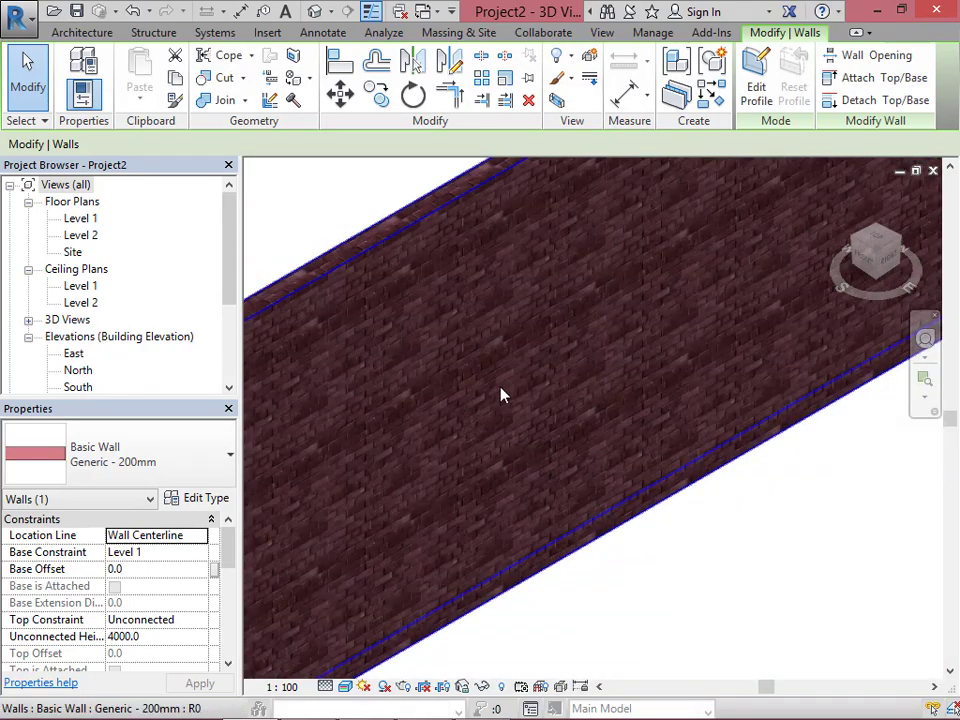
{"action": "scroll", "coordinate": [510, 397], "scroll_direction": "up", "scroll_amount": 5}
{"action": "scroll", "coordinate": [555, 446], "scroll_direction": "down", "scroll_amount": 4}
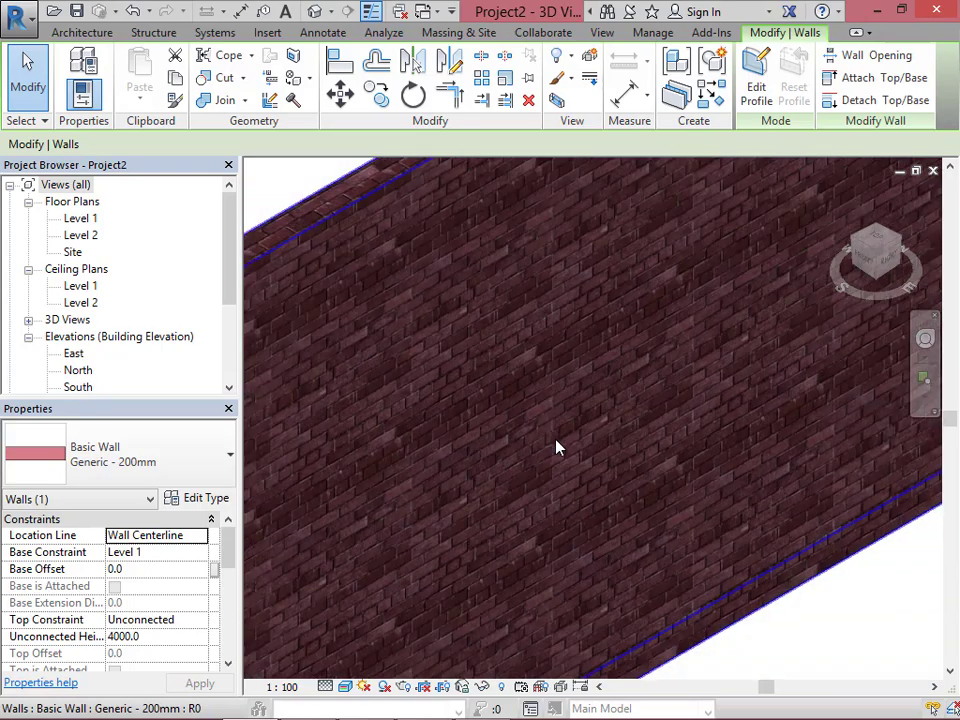
{"action": "scroll", "coordinate": [557, 447], "scroll_direction": "down", "scroll_amount": 3}
{"action": "key", "text": "Escape"}
{"action": "scroll", "coordinate": [574, 454], "scroll_direction": "down", "scroll_amount": 3}
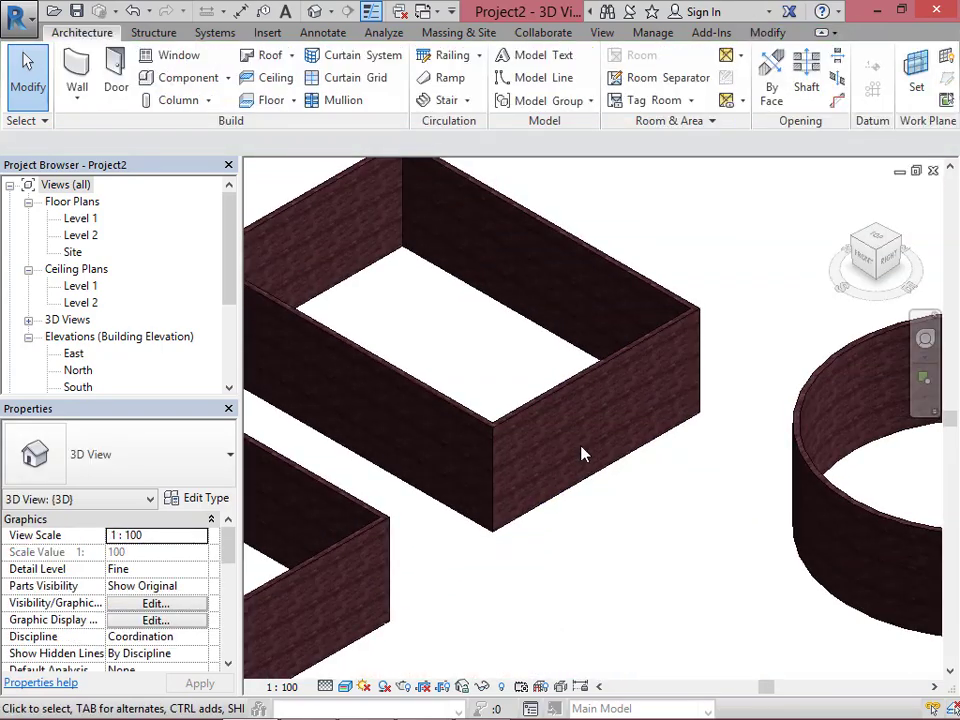
{"action": "scroll", "coordinate": [583, 460], "scroll_direction": "down", "scroll_amount": 4}
{"action": "left_click", "coordinate": [531, 283]}
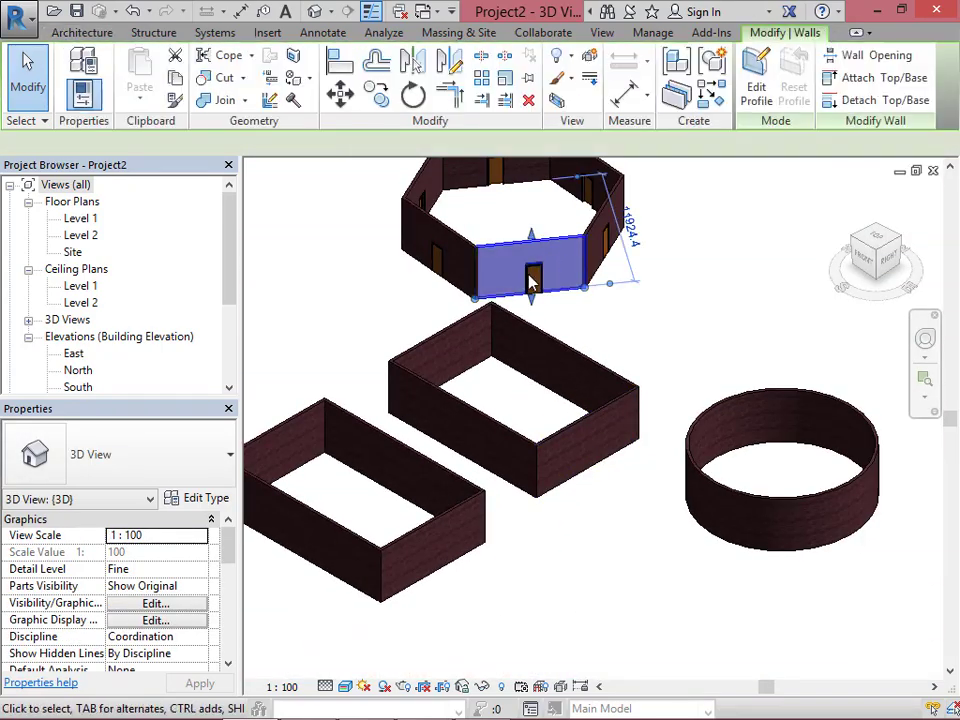
{"action": "key", "text": "Escape"}
{"action": "scroll", "coordinate": [615, 572], "scroll_direction": "down", "scroll_amount": 2}
{"action": "scroll", "coordinate": [618, 398], "scroll_direction": "down", "scroll_amount": 2}
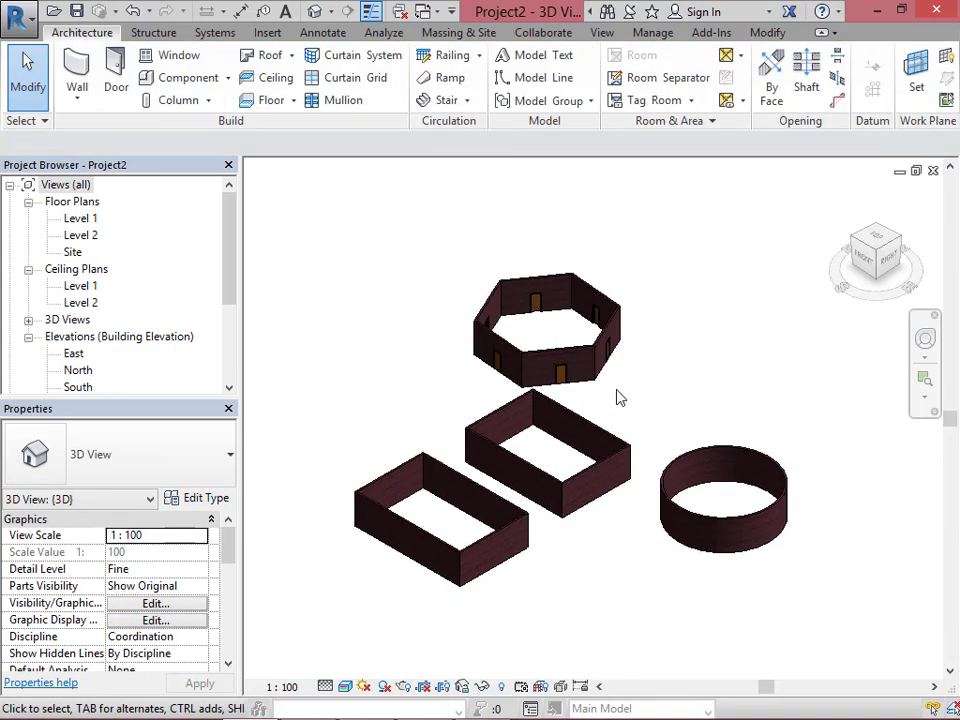
{"action": "scroll", "coordinate": [630, 418], "scroll_direction": "up", "scroll_amount": 3}
{"action": "scroll", "coordinate": [632, 421], "scroll_direction": "down", "scroll_amount": 4}
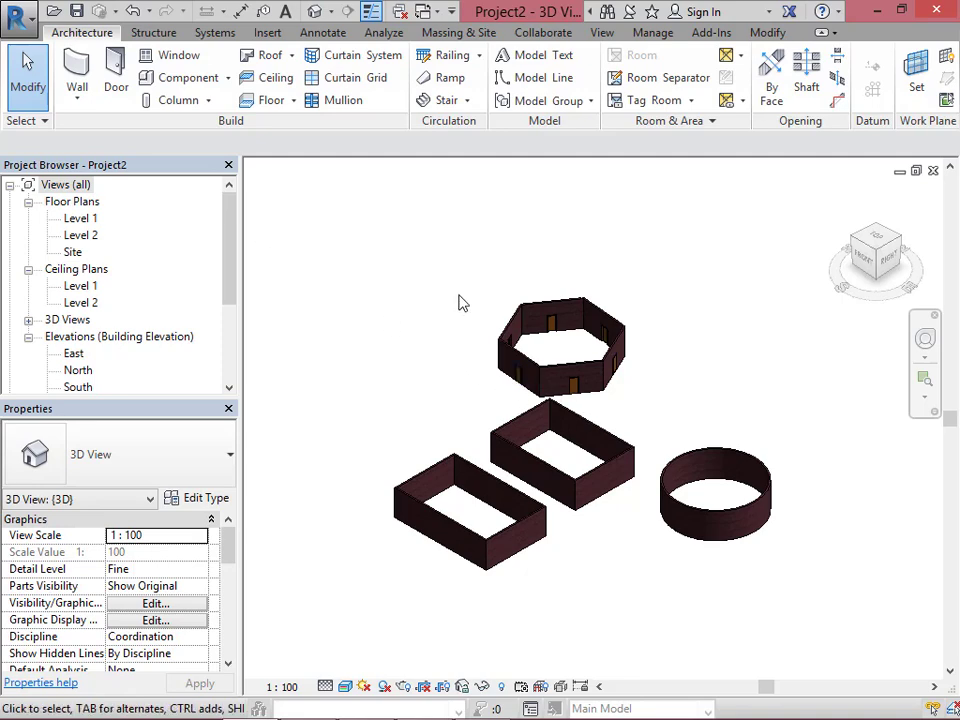
Place M_Single-Flush 0915 x 2134mm doors in the front-left and front-right walls of the middle rectangular room.
{"action": "scroll", "coordinate": [534, 394], "scroll_direction": "up", "scroll_amount": 5}
{"action": "scroll", "coordinate": [581, 377], "scroll_direction": "down", "scroll_amount": 2}
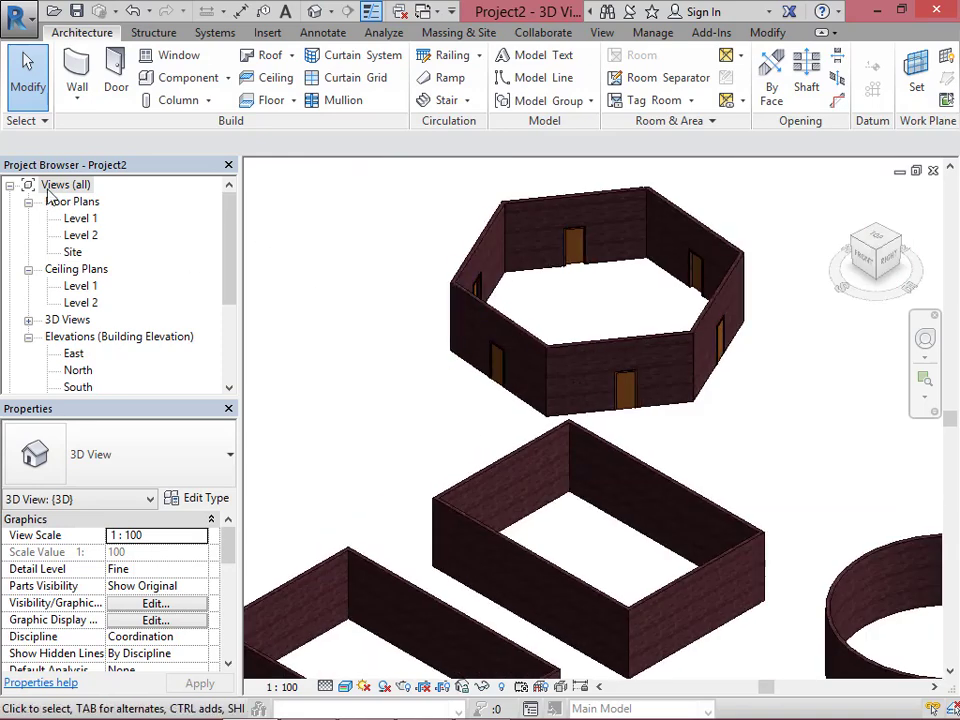
{"action": "scroll", "coordinate": [507, 420], "scroll_direction": "down", "scroll_amount": 3}
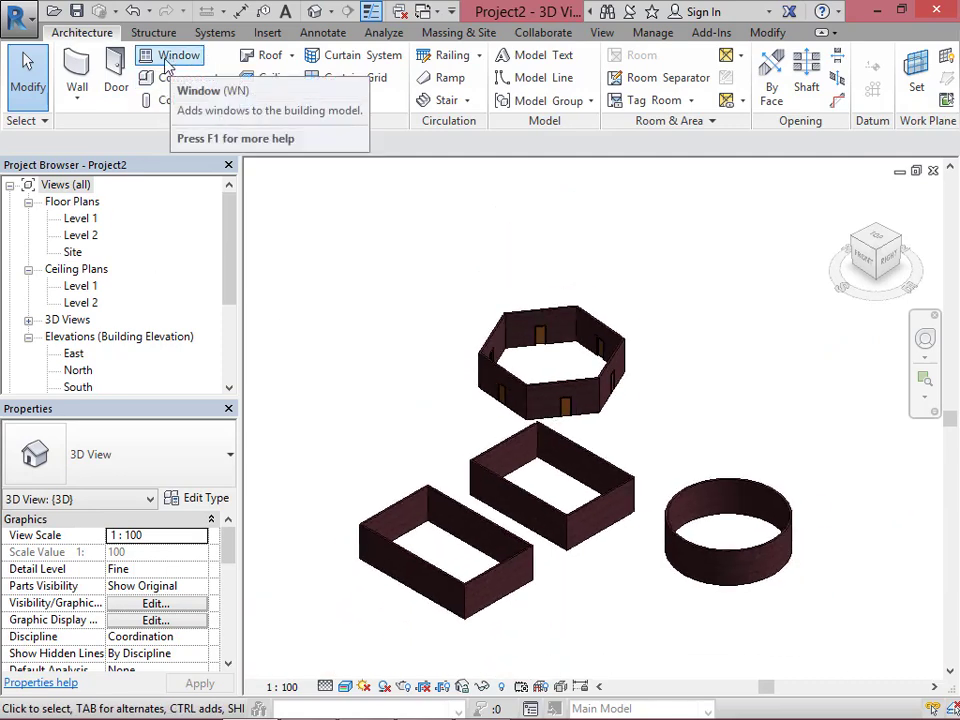
{"action": "left_click", "coordinate": [118, 80]}
{"action": "scroll", "coordinate": [609, 531], "scroll_direction": "up", "scroll_amount": 5}
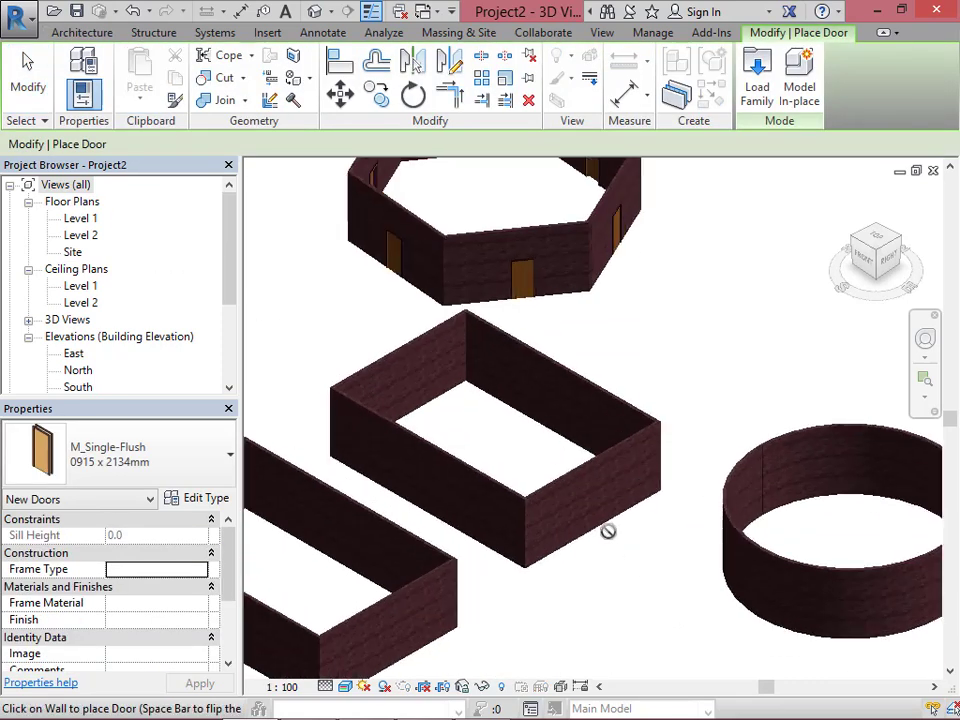
{"action": "left_click", "coordinate": [625, 512]}
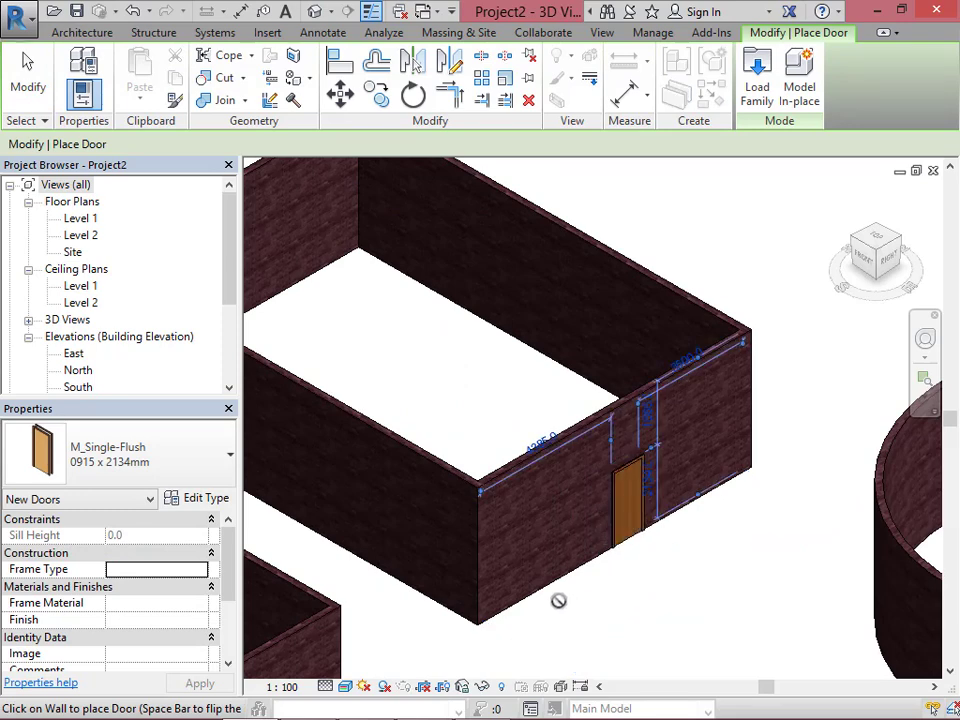
{"action": "scroll", "coordinate": [452, 420], "scroll_direction": "down", "scroll_amount": 2}
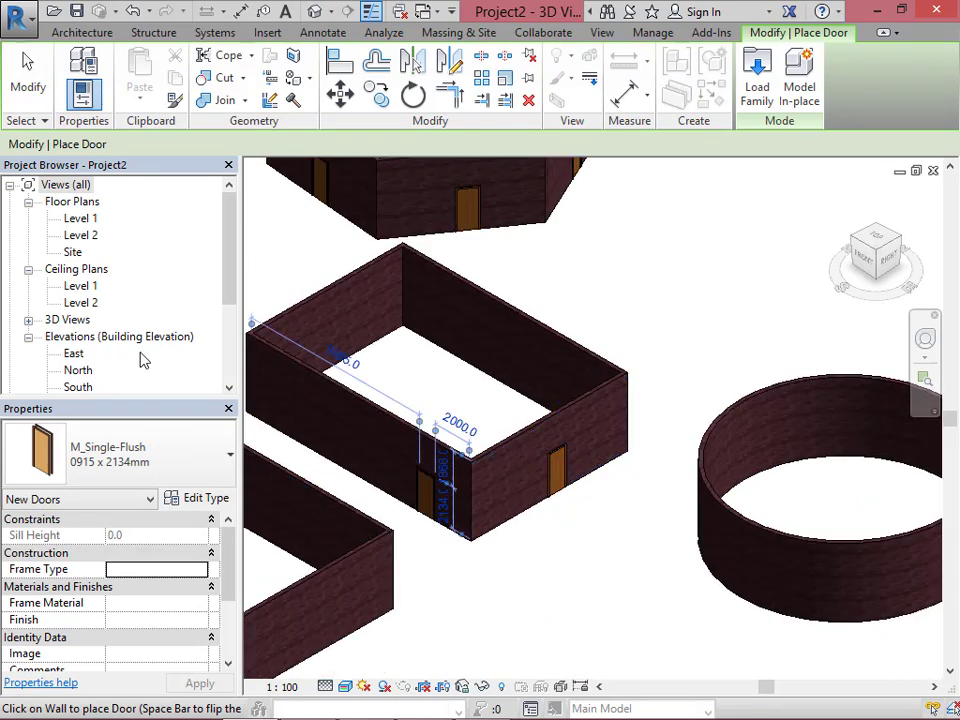
Place three M_Single-Flush doors around the circular wall, two in the front and one in the back.
{"action": "scroll", "coordinate": [320, 410], "scroll_direction": "down", "scroll_amount": 2}
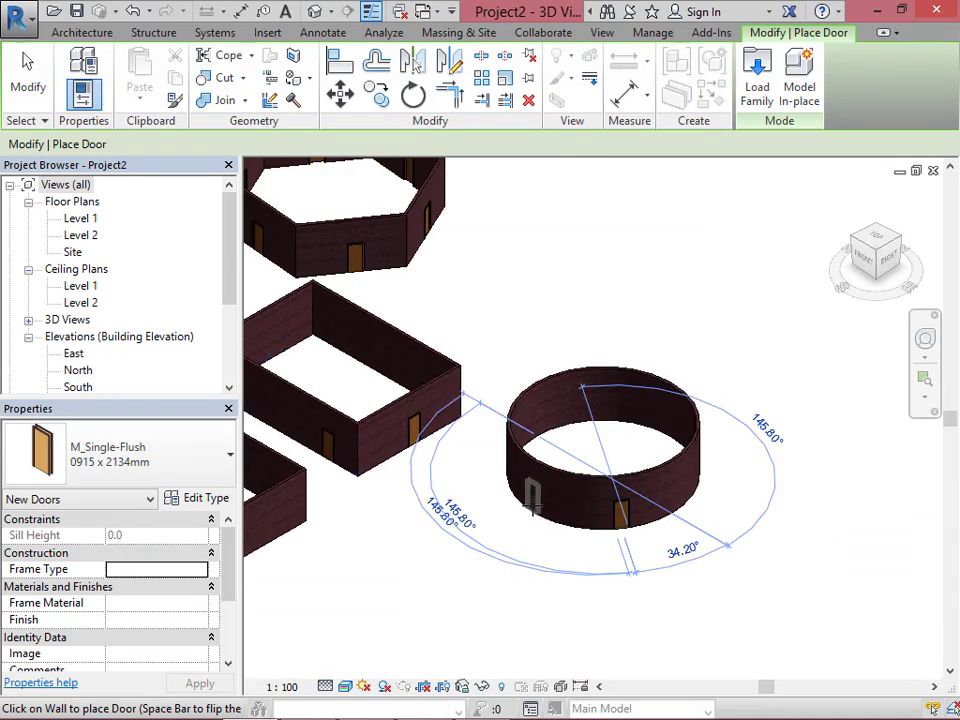
{"action": "left_click", "coordinate": [532, 500]}
{"action": "left_click", "coordinate": [645, 410]}
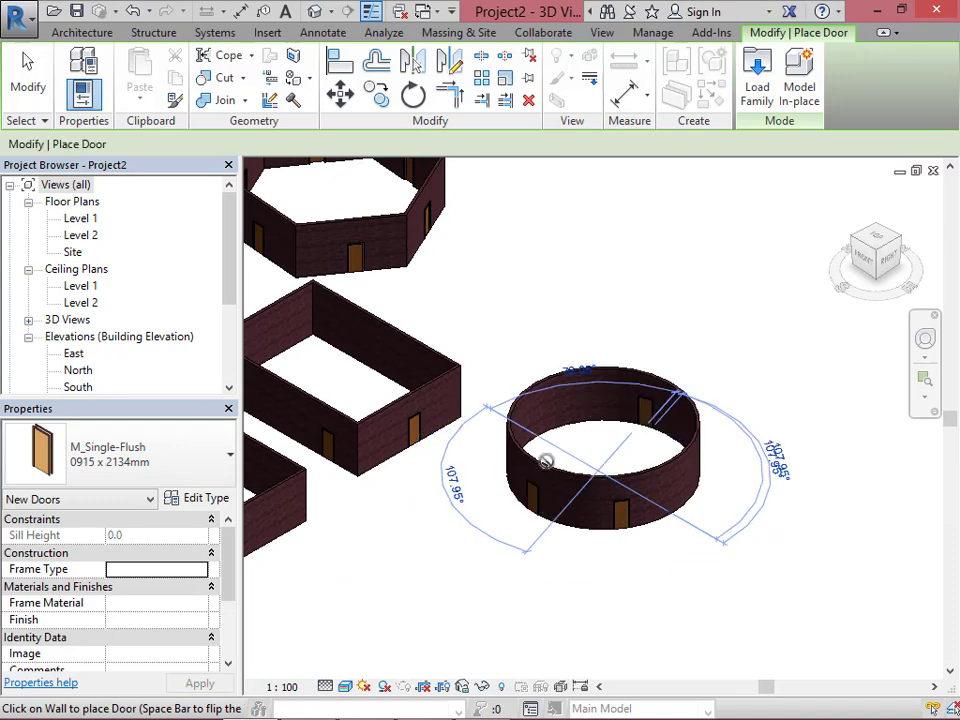
Place an M_Fixed 0406 x 0610mm window on each side of the door in the middle room's front-right wall.
{"action": "left_click", "coordinate": [96, 35]}
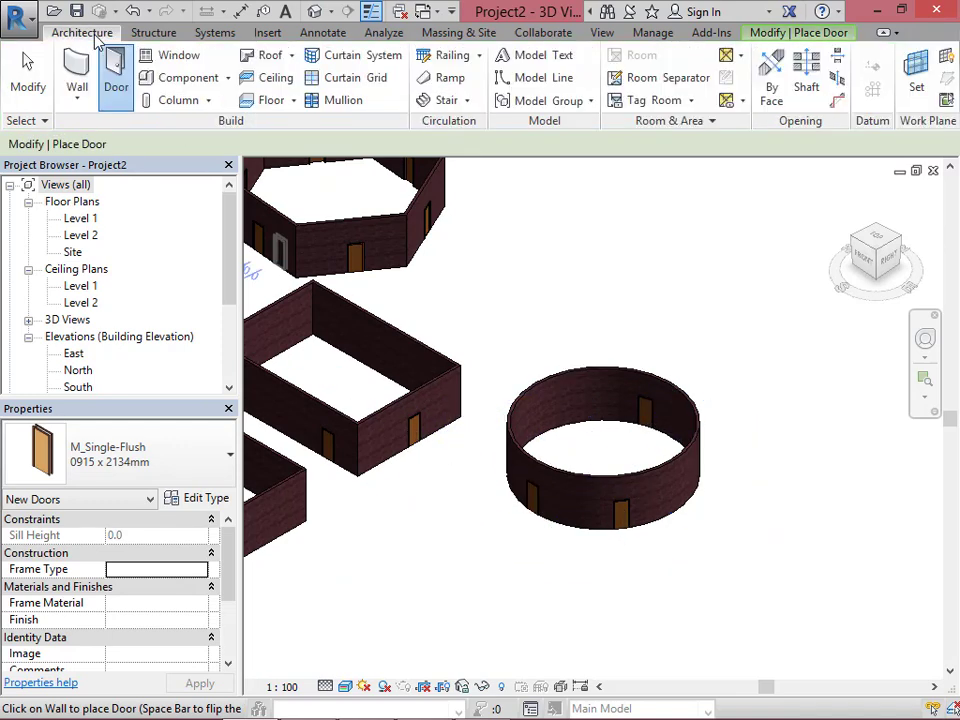
{"action": "left_click", "coordinate": [167, 55]}
{"action": "scroll", "coordinate": [422, 432], "scroll_direction": "up", "scroll_amount": 5}
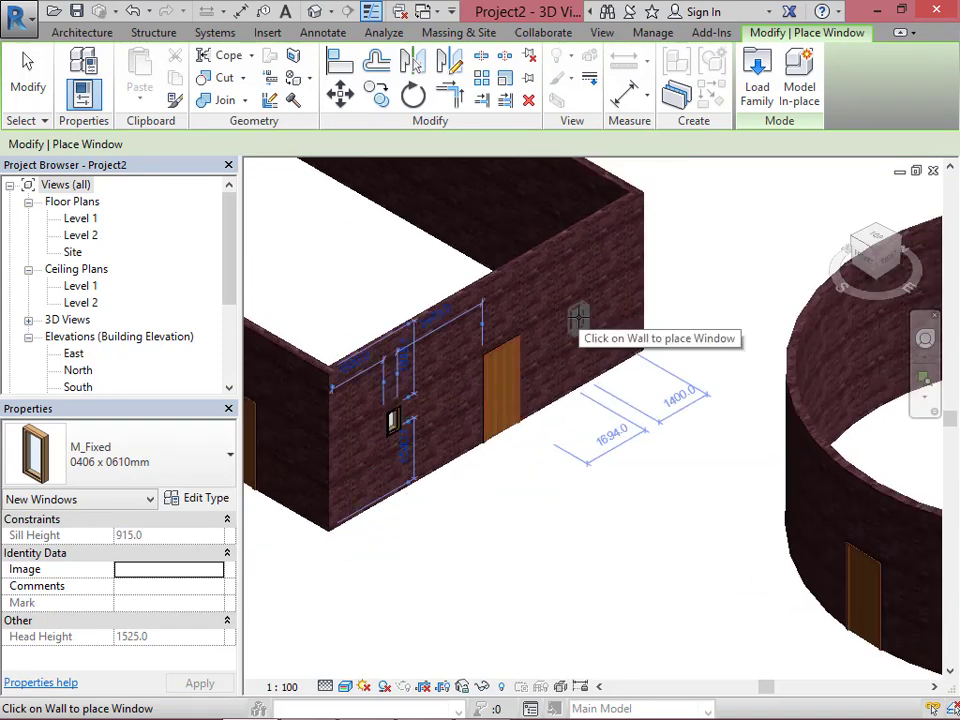
{"action": "left_click", "coordinate": [581, 321]}
{"action": "scroll", "coordinate": [522, 425], "scroll_direction": "down", "scroll_amount": 3}
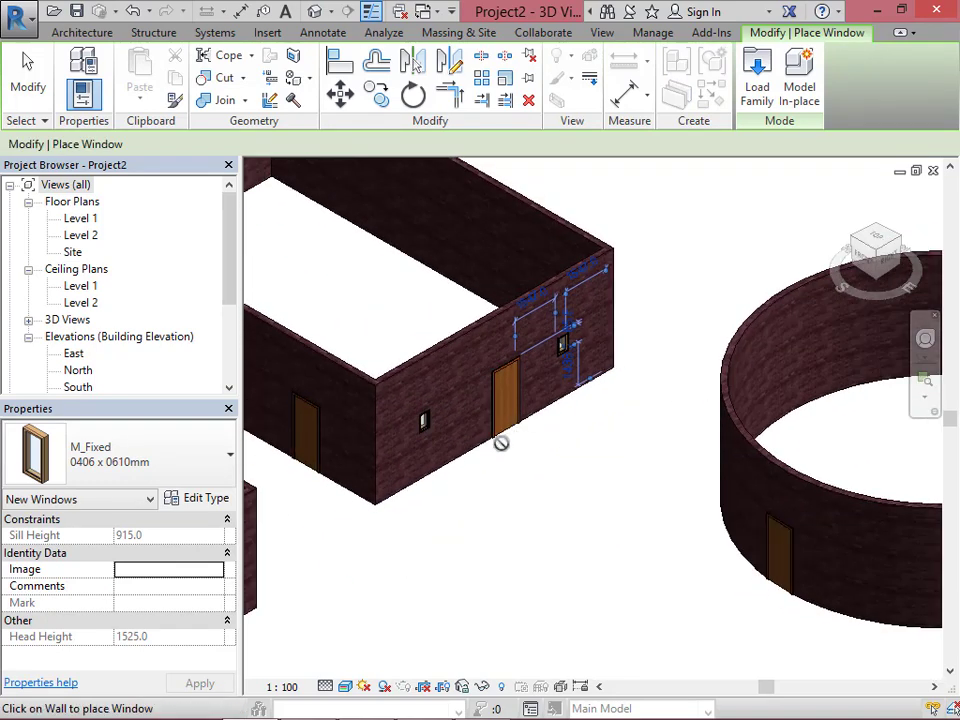
{"action": "left_click", "coordinate": [105, 34]}
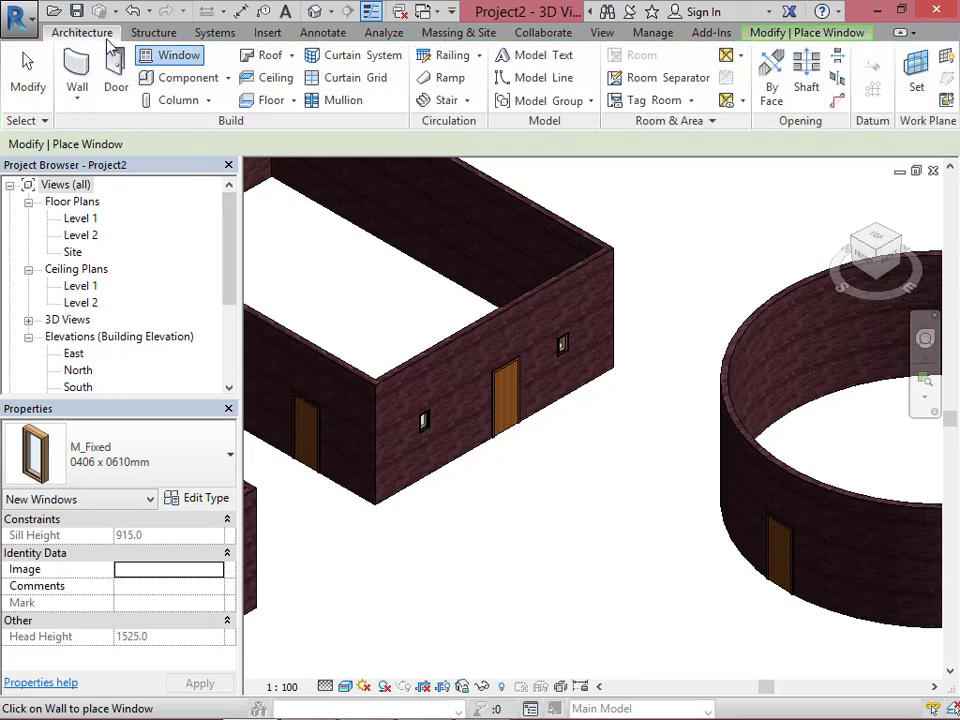
{"action": "left_click", "coordinate": [186, 78]}
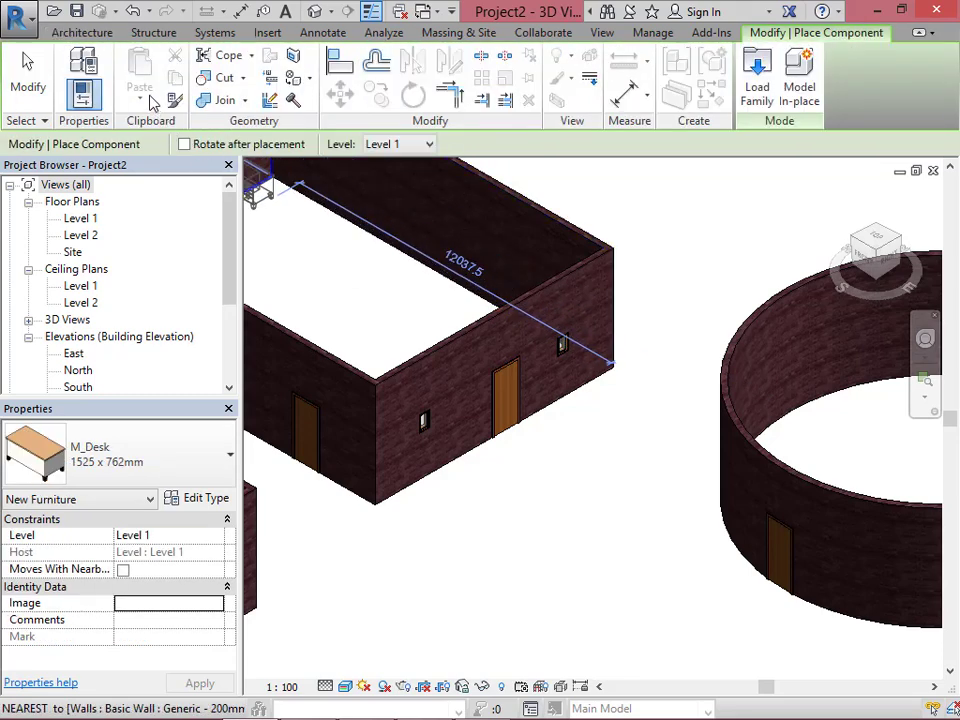
{"action": "key", "text": "Escape"}
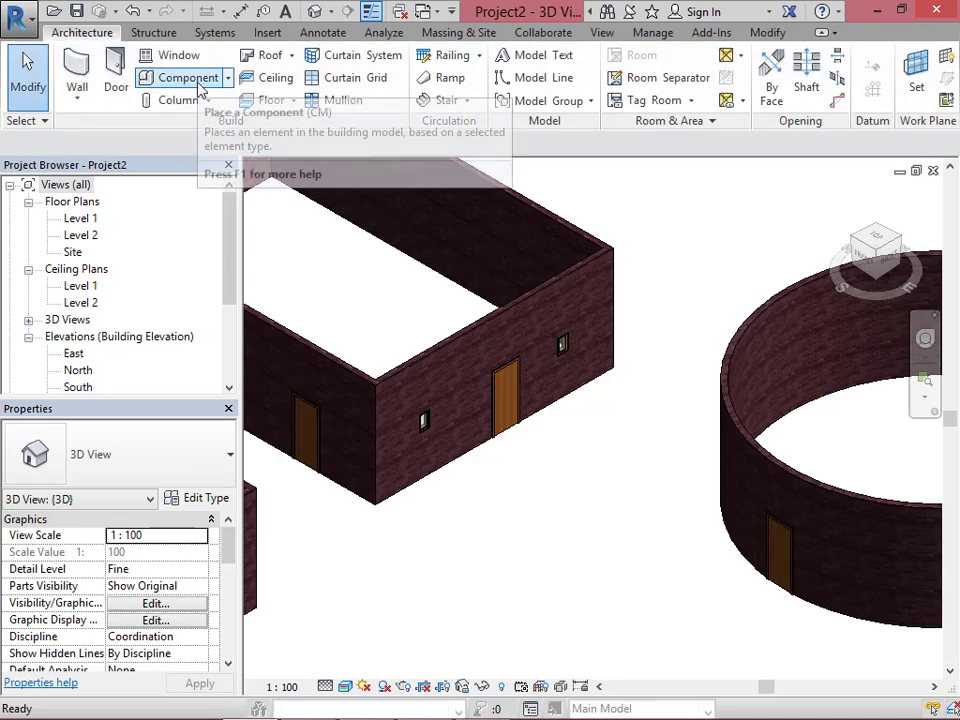
Place an M_Desk 1525 x 762mm component on Level 1 inside the middle rectangular room and inspect it up close.
{"action": "left_click", "coordinate": [228, 79]}
{"action": "left_click", "coordinate": [220, 107]}
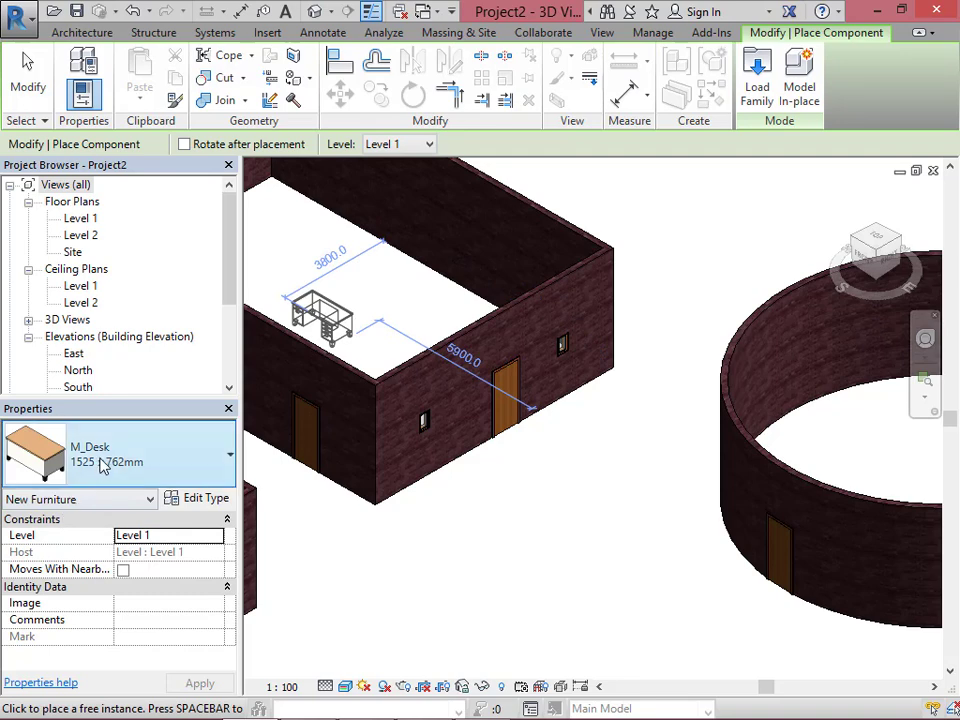
{"action": "left_click", "coordinate": [370, 262]}
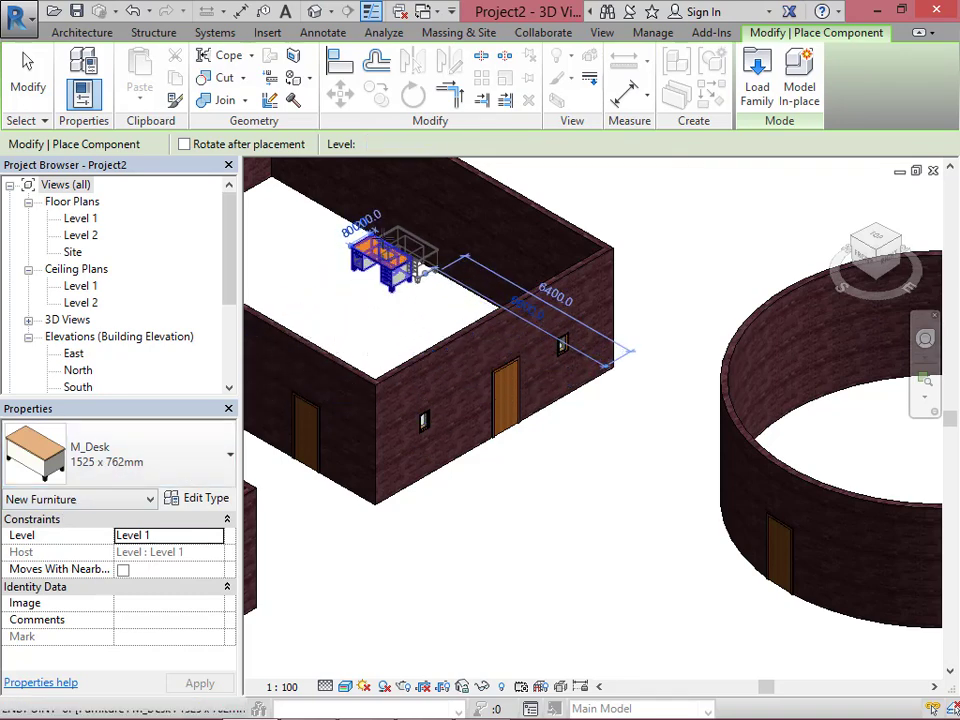
{"action": "scroll", "coordinate": [388, 250], "scroll_direction": "up", "scroll_amount": 3}
{"action": "key", "text": "Escape"}
{"action": "key", "text": "Escape"}
{"action": "scroll", "coordinate": [400, 300], "scroll_direction": "up", "scroll_amount": 3}
{"action": "scroll", "coordinate": [675, 411], "scroll_direction": "down", "scroll_amount": 3}
{"action": "scroll", "coordinate": [620, 400], "scroll_direction": "up", "scroll_amount": 3}
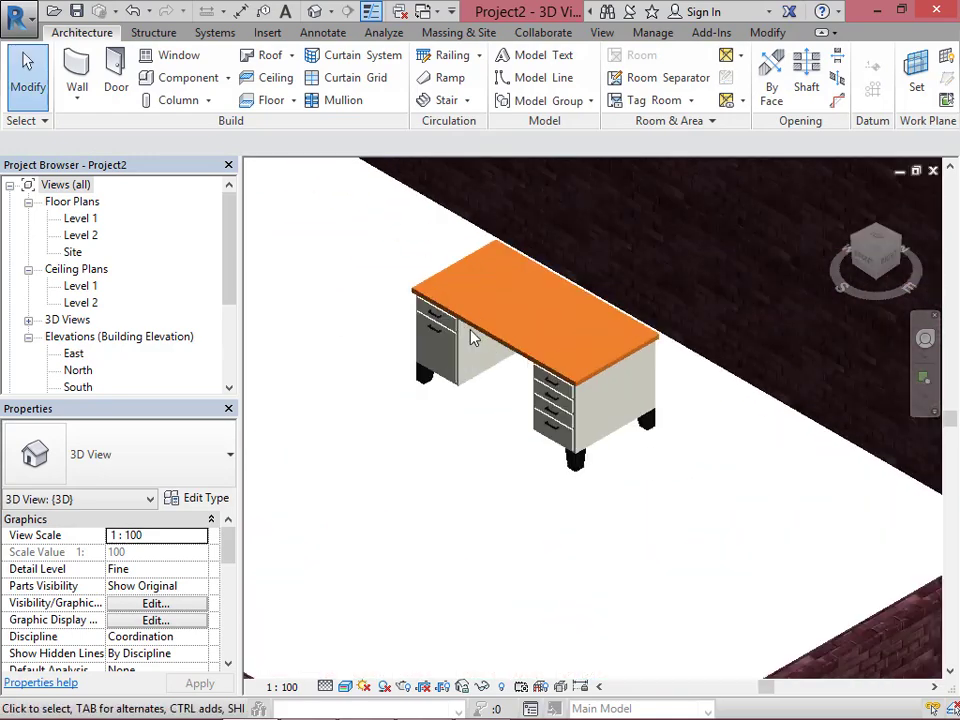
{"action": "scroll", "coordinate": [620, 402], "scroll_direction": "down", "scroll_amount": 1}
{"action": "scroll", "coordinate": [454, 446], "scroll_direction": "down", "scroll_amount": 3}
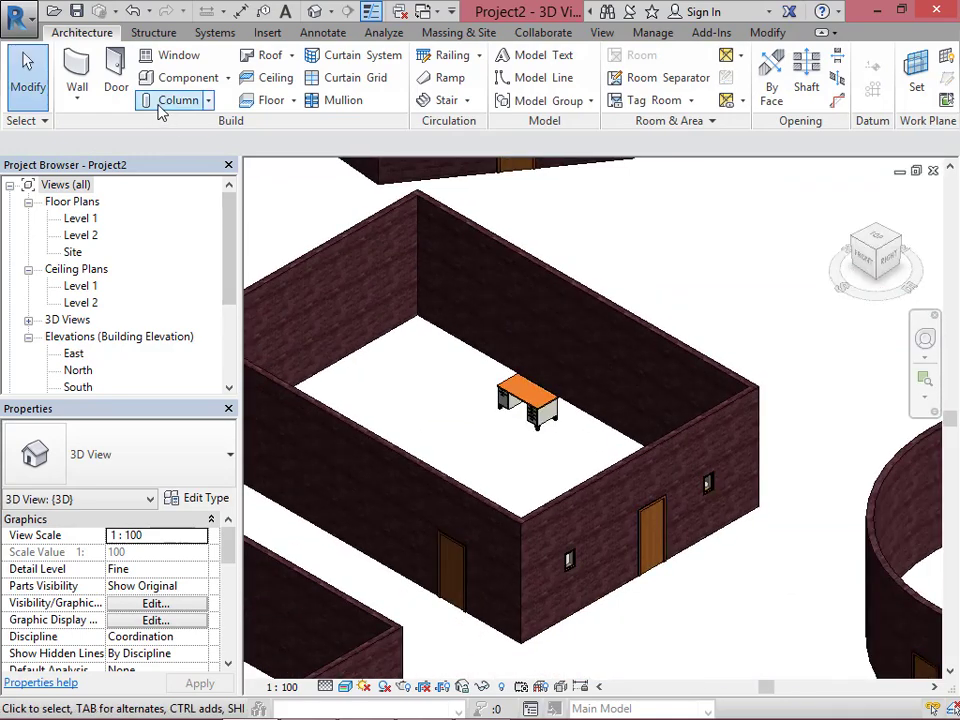
Place a slanted UC-Universal Column 305x305x97UC about 4100 mm long inside the middle room, beside the desk.
{"action": "left_click", "coordinate": [178, 101]}
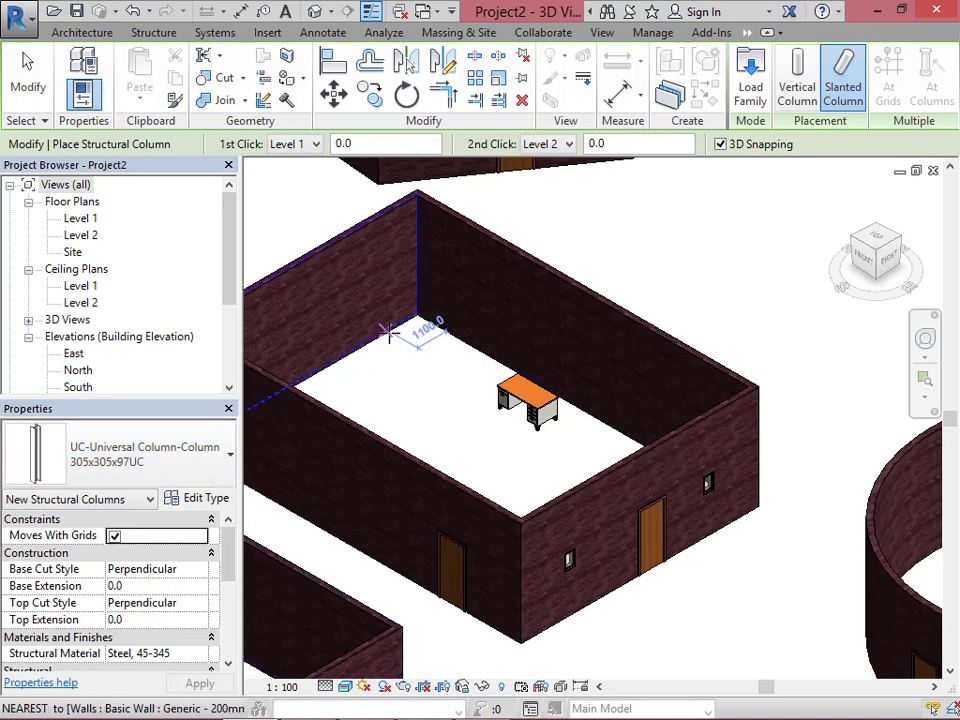
{"action": "left_click", "coordinate": [433, 410]}
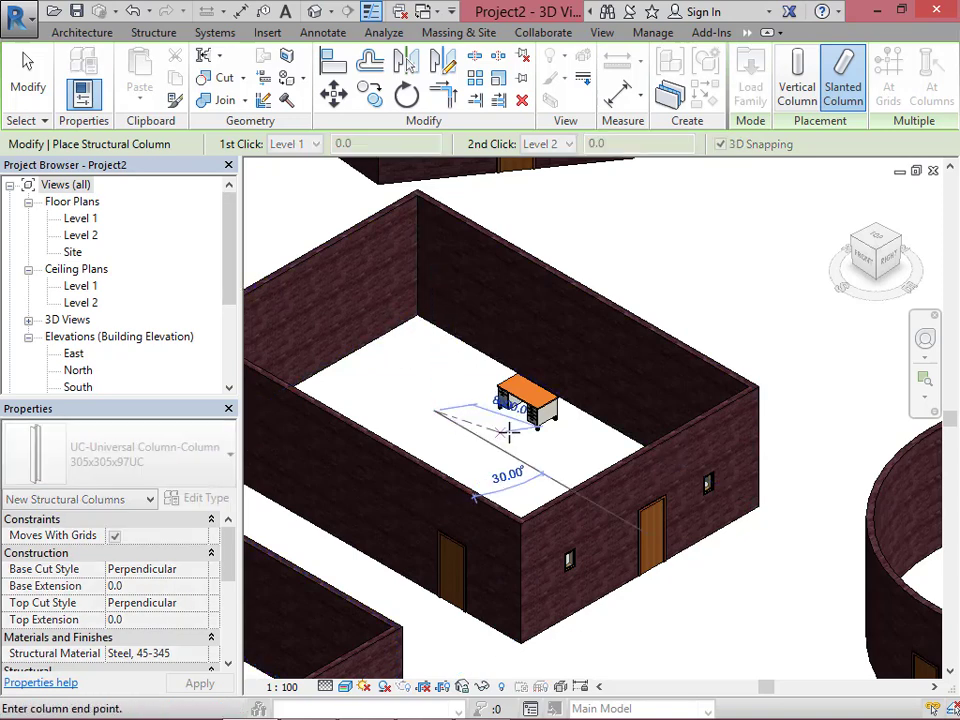
{"action": "left_click", "coordinate": [435, 312]}
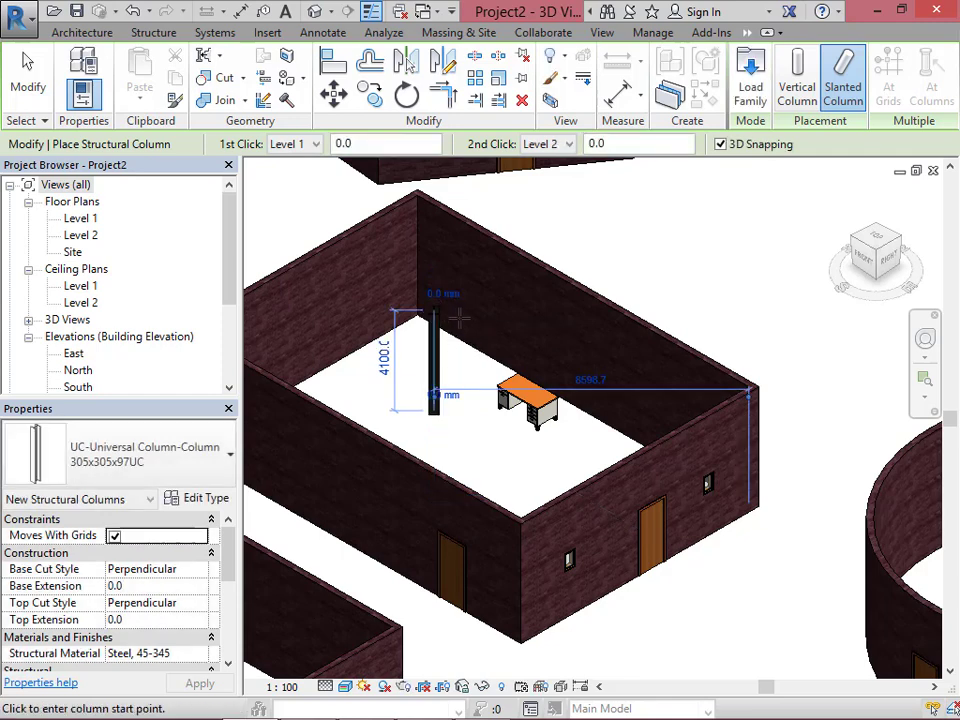
{"action": "scroll", "coordinate": [450, 395], "scroll_direction": "up", "scroll_amount": 3}
{"action": "scroll", "coordinate": [450, 400], "scroll_direction": "up", "scroll_amount": 2}
{"action": "scroll", "coordinate": [462, 450], "scroll_direction": "down", "scroll_amount": 6}
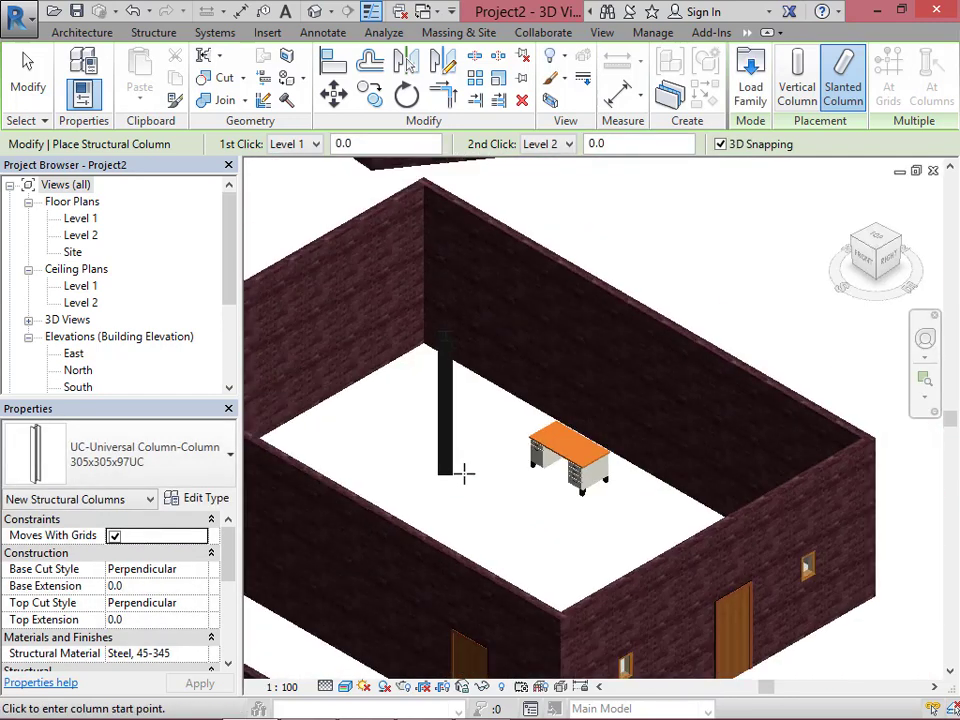
Add two more slanted 305x305x97UC columns in the open area behind the circular wall, the first about 4500 mm long.
{"action": "left_click", "coordinate": [591, 379]}
{"action": "left_click", "coordinate": [592, 312]}
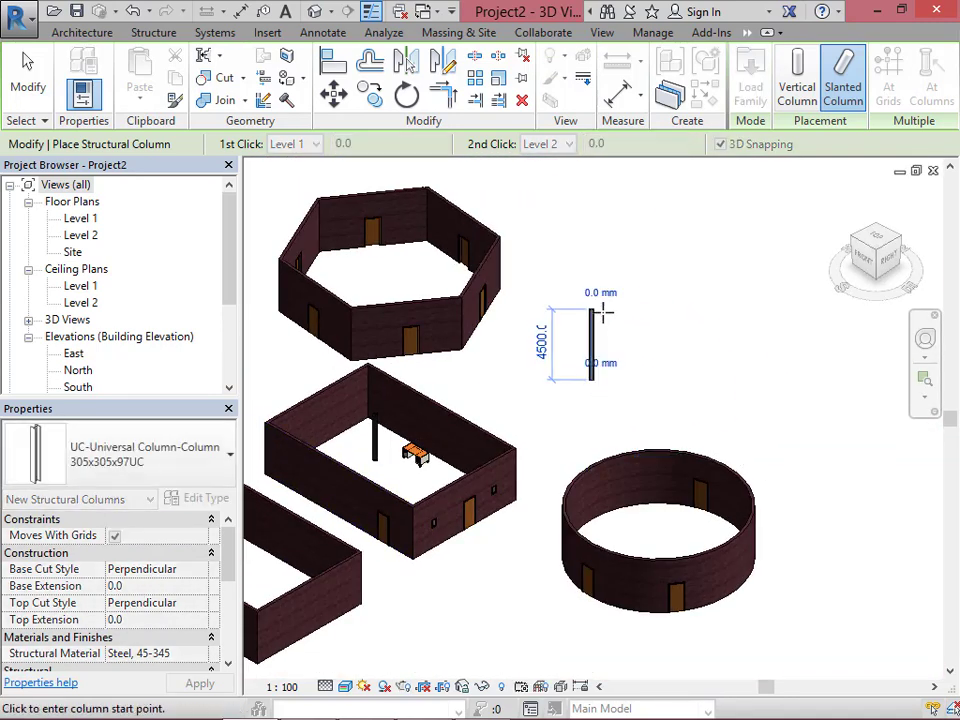
{"action": "left_click", "coordinate": [662, 333]}
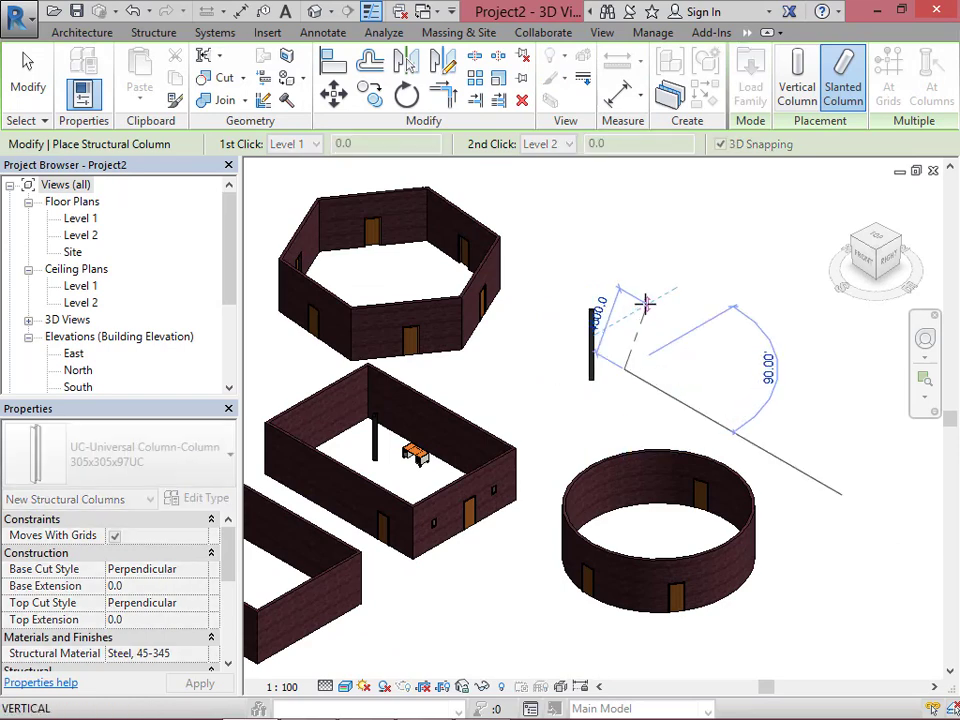
{"action": "left_click", "coordinate": [645, 305]}
Examine the end profile of the last slanted column up close and against the whole model.
{"action": "scroll", "coordinate": [655, 325], "scroll_direction": "up", "scroll_amount": 4}
{"action": "scroll", "coordinate": [600, 225], "scroll_direction": "up", "scroll_amount": 5}
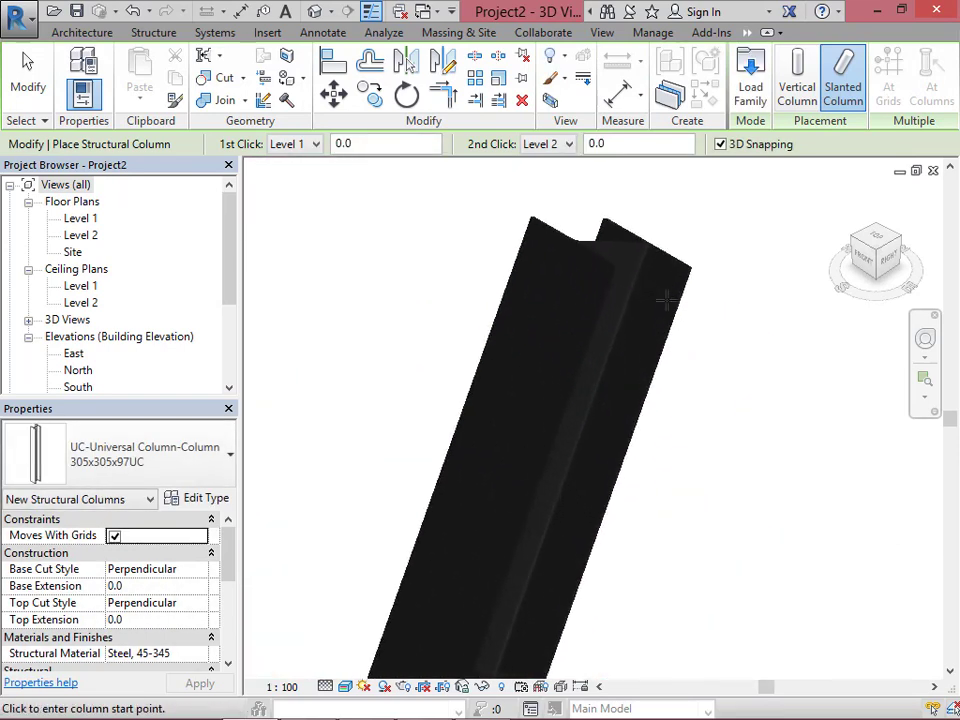
{"action": "scroll", "coordinate": [605, 250], "scroll_direction": "down", "scroll_amount": 2}
{"action": "scroll", "coordinate": [606, 256], "scroll_direction": "up", "scroll_amount": 2}
{"action": "scroll", "coordinate": [606, 256], "scroll_direction": "up", "scroll_amount": 1}
{"action": "scroll", "coordinate": [612, 280], "scroll_direction": "down", "scroll_amount": 5}
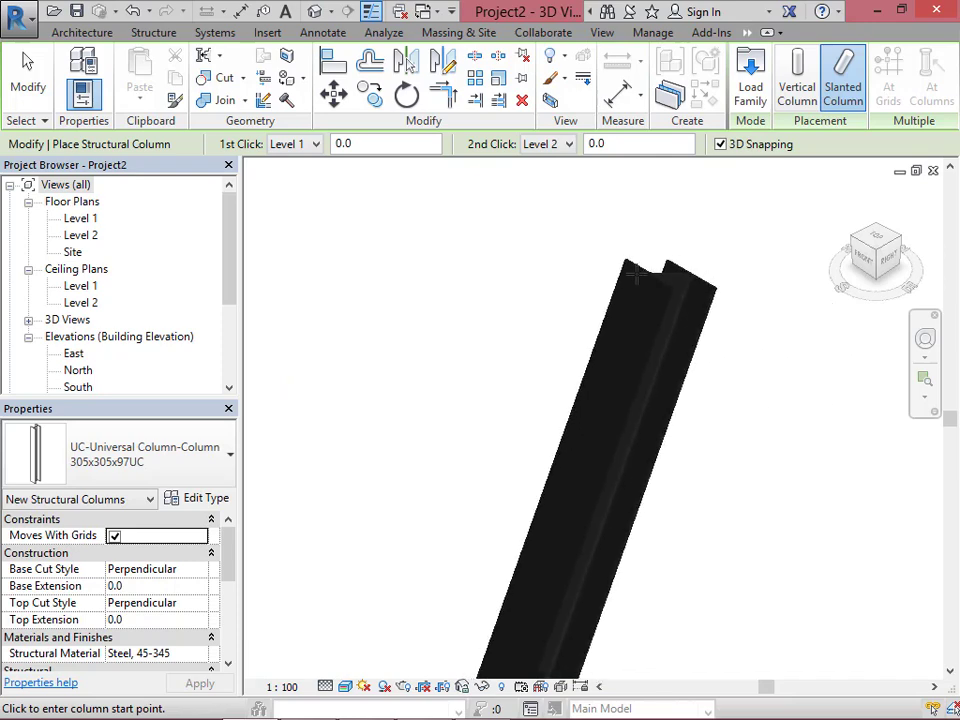
{"action": "scroll", "coordinate": [452, 289], "scroll_direction": "down", "scroll_amount": 3}
{"action": "scroll", "coordinate": [634, 336], "scroll_direction": "down", "scroll_amount": 6}
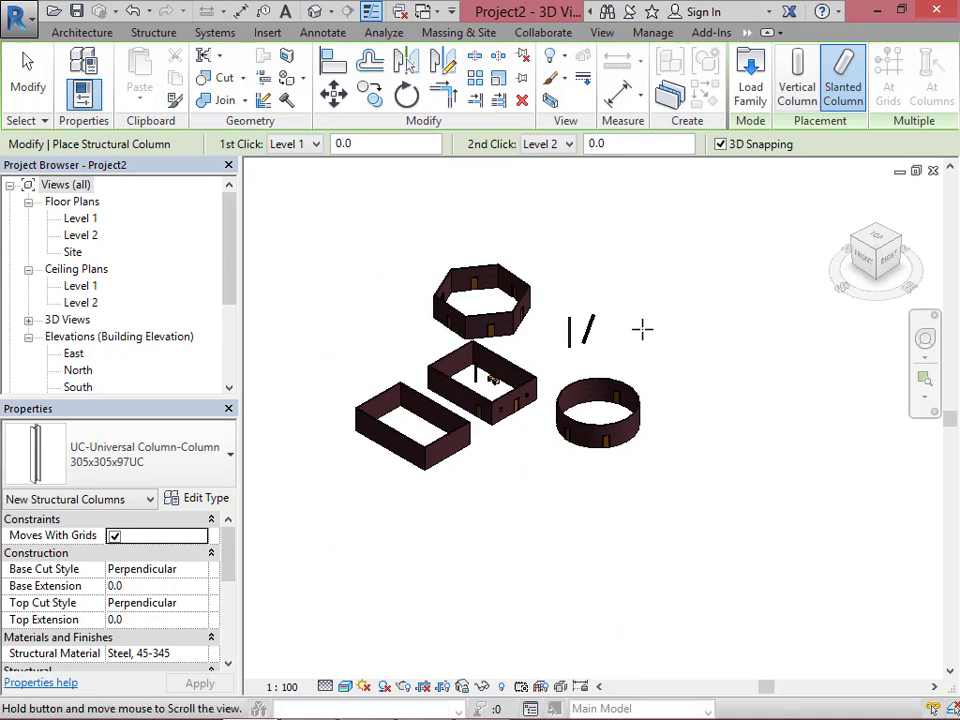
Examine the slanted columns and the whole model from several directions, including the home, top, left and corner views.
{"action": "middle_click_drag", "start_coordinate": [642, 329], "coordinate": [527, 317], "text": "shift"}
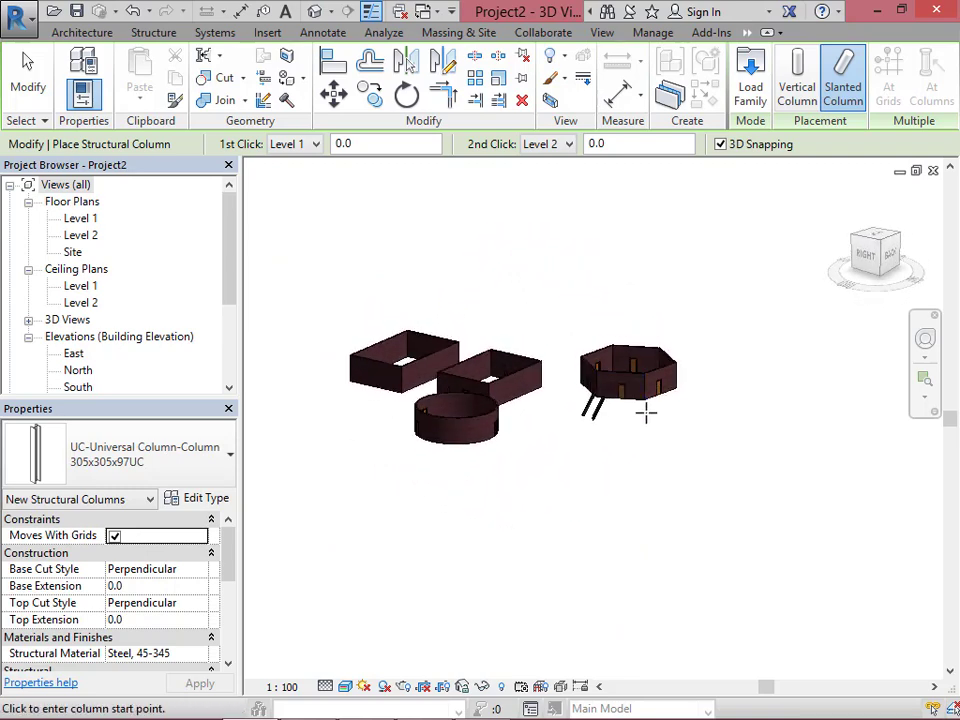
{"action": "scroll", "coordinate": [645, 412], "scroll_direction": "up", "scroll_amount": 5}
{"action": "scroll", "coordinate": [641, 430], "scroll_direction": "down", "scroll_amount": 5}
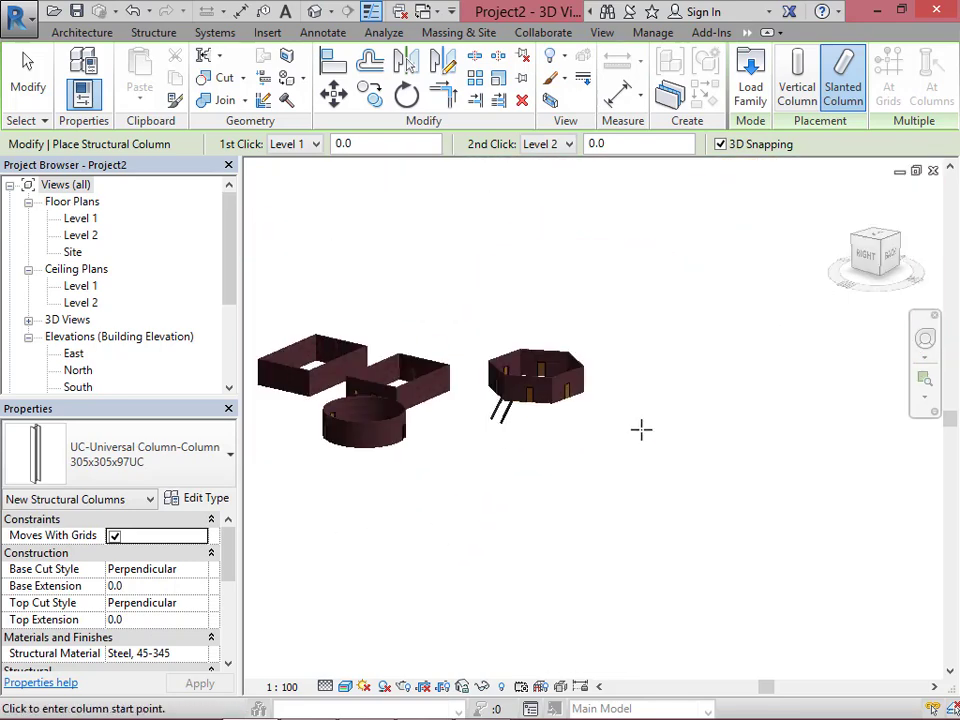
{"action": "left_click", "coordinate": [844, 199]}
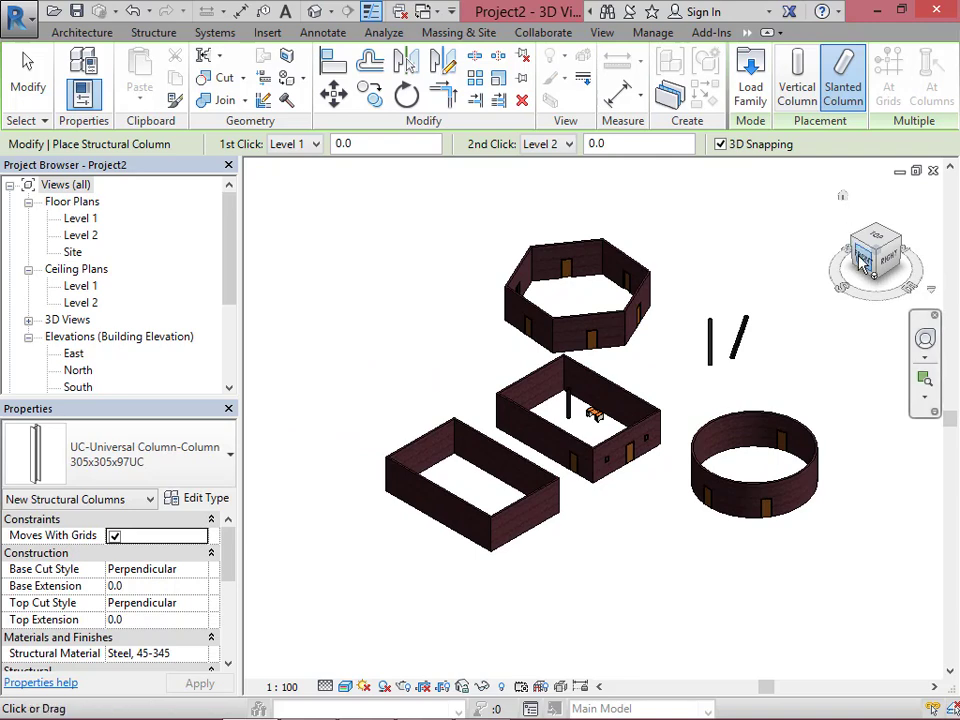
{"action": "left_click", "coordinate": [871, 242]}
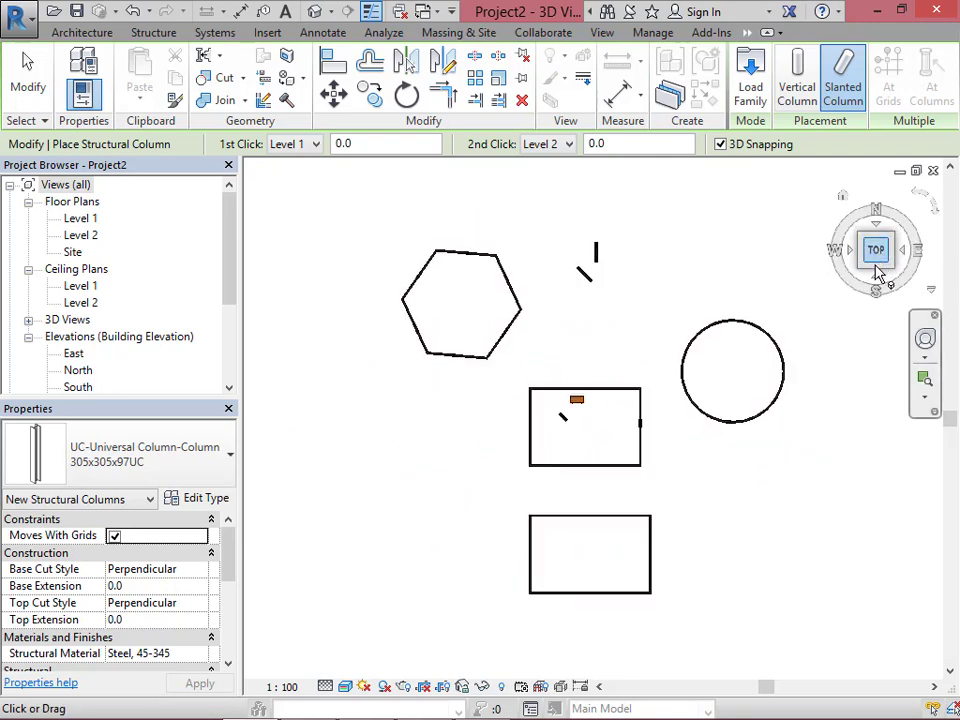
{"action": "left_click", "coordinate": [850, 251]}
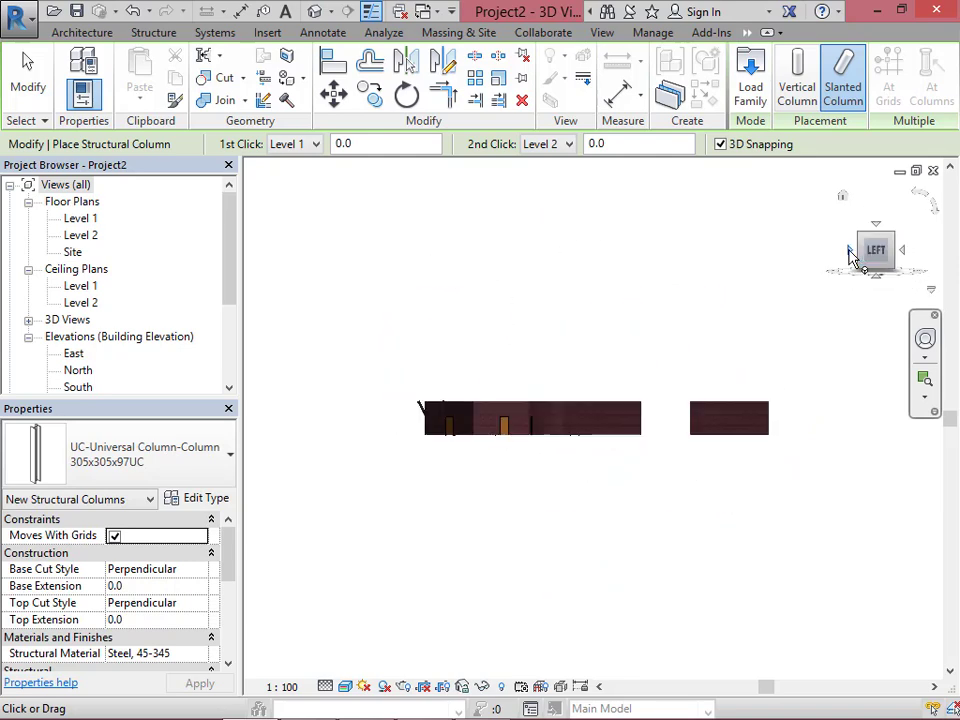
{"action": "left_click", "coordinate": [861, 240]}
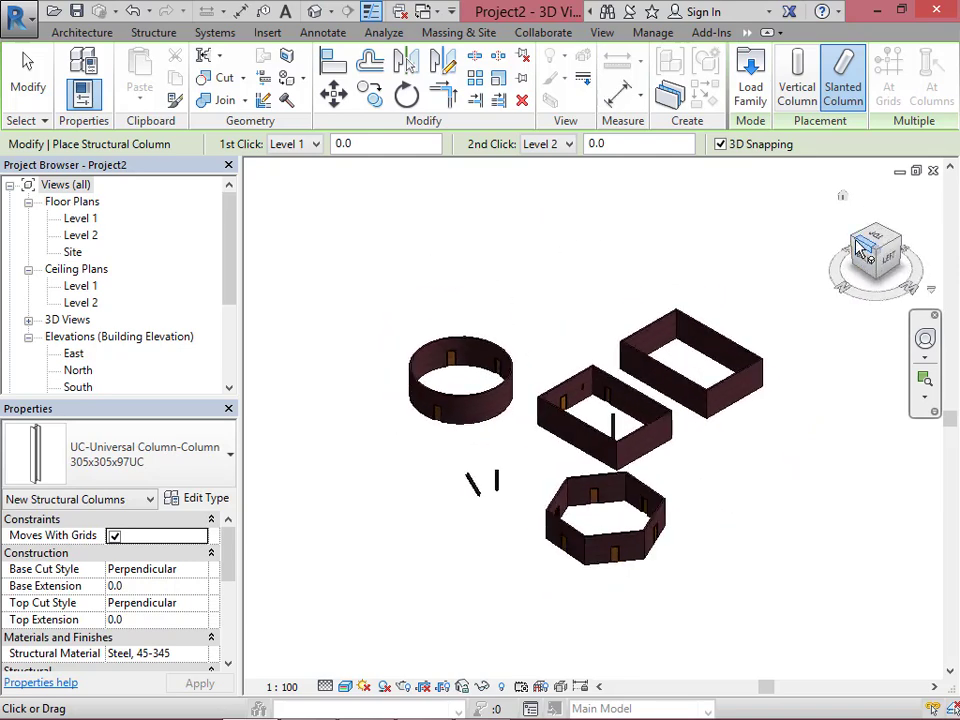
{"action": "left_click", "coordinate": [856, 243]}
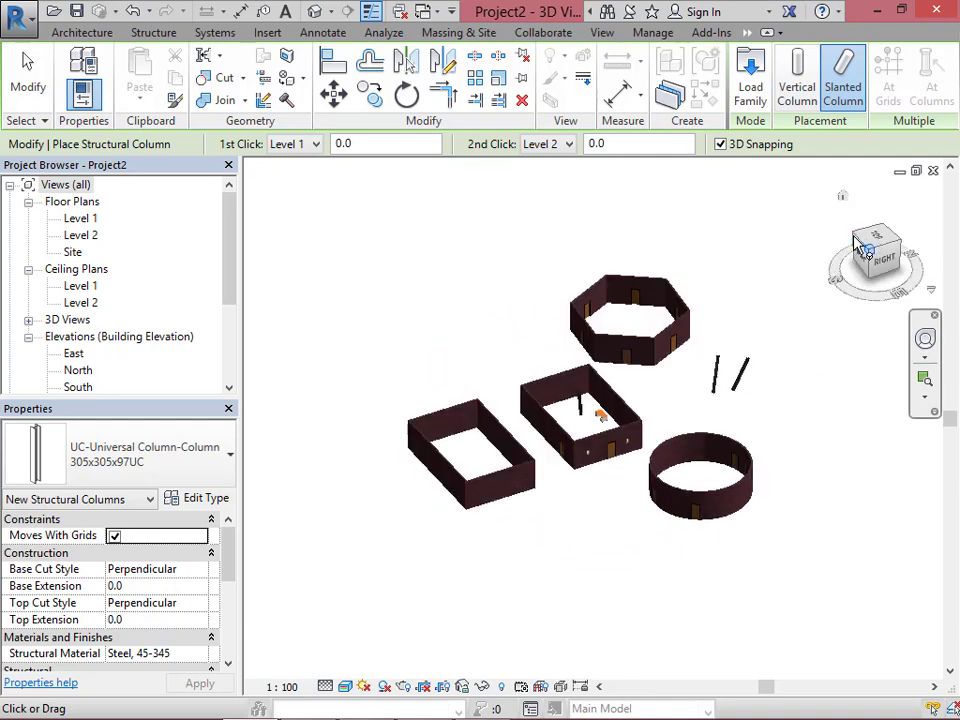
{"action": "left_click", "coordinate": [857, 242]}
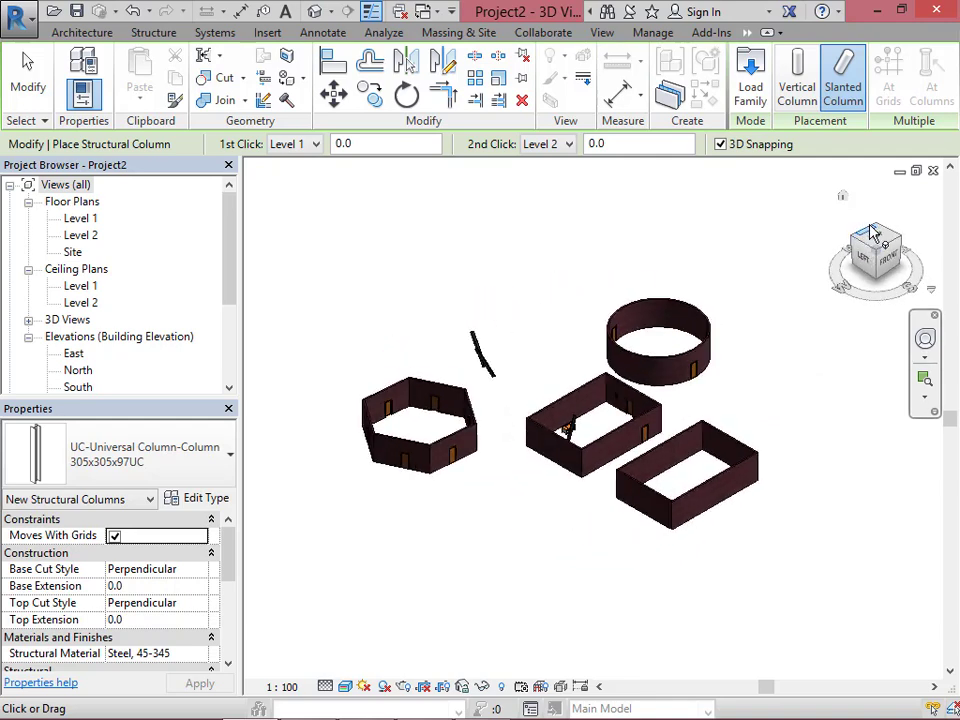
{"action": "left_click", "coordinate": [876, 232]}
{"action": "scroll", "coordinate": [767, 414], "scroll_direction": "up", "scroll_amount": 5}
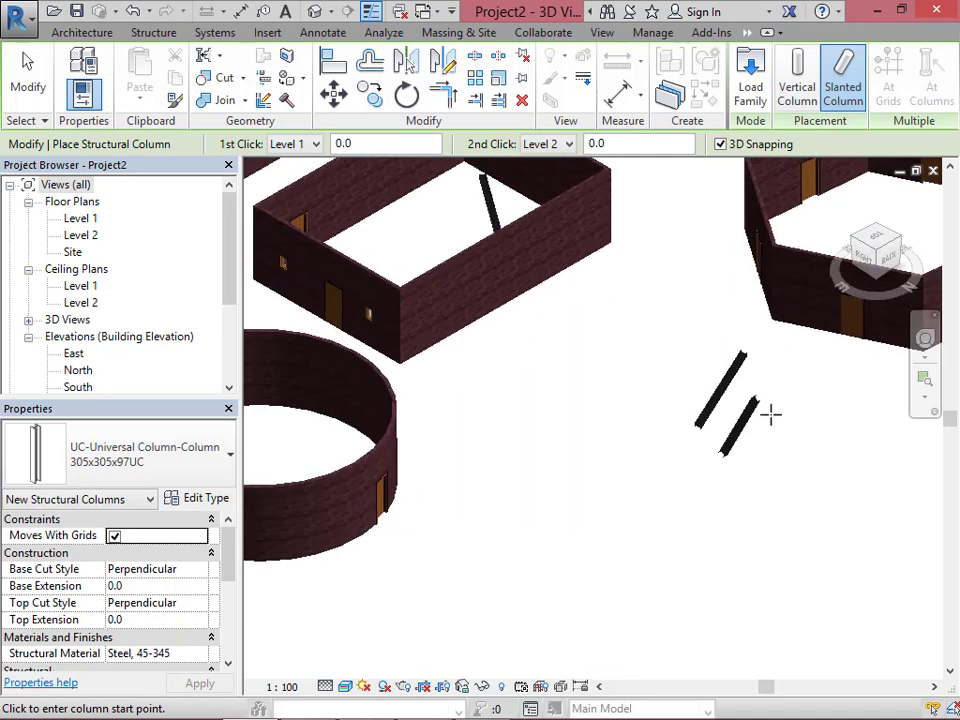
Close the 3D view and start a footprint roof in the Level 1 floor plan, assigning the roof to Level 1.
{"action": "scroll", "coordinate": [752, 472], "scroll_direction": "down", "scroll_amount": 6}
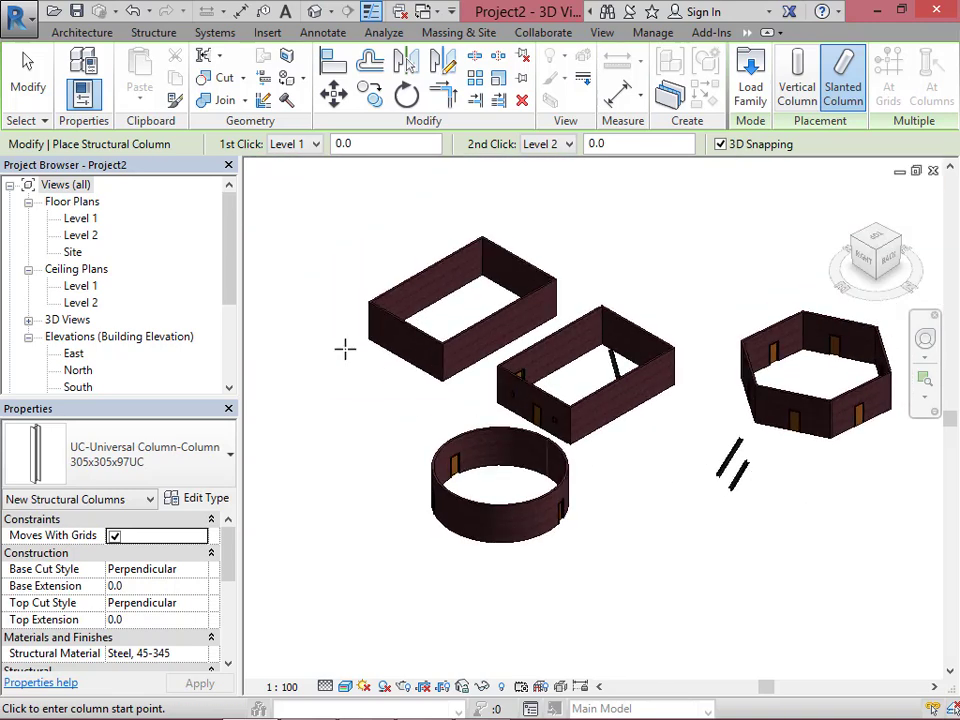
{"action": "left_click", "coordinate": [933, 171]}
{"action": "scroll", "coordinate": [467, 357], "scroll_direction": "down", "scroll_amount": 4}
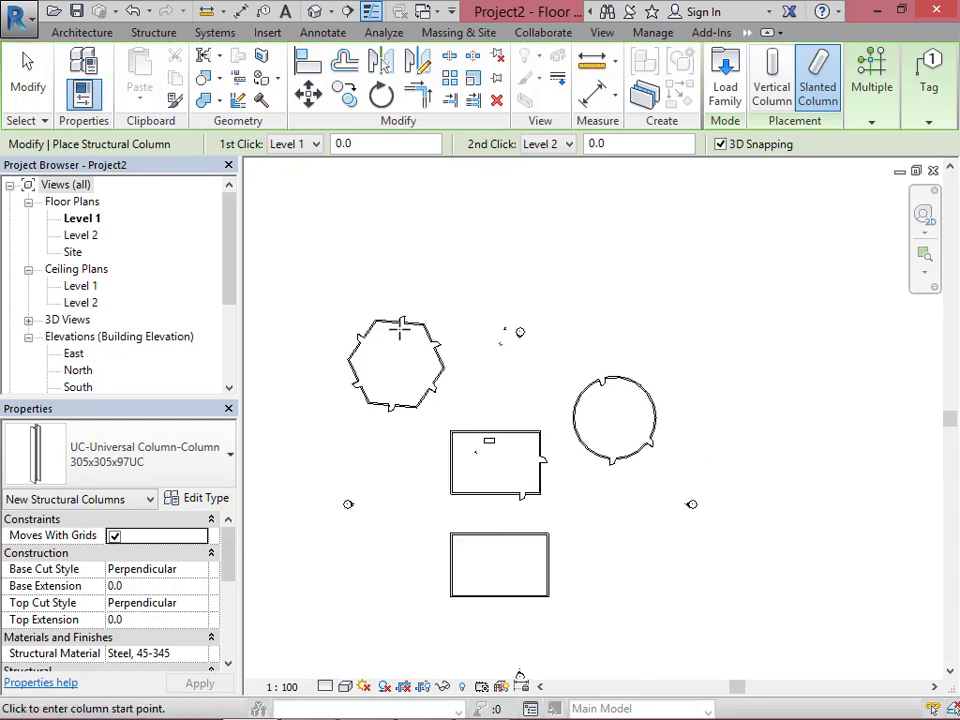
{"action": "left_click", "coordinate": [82, 32]}
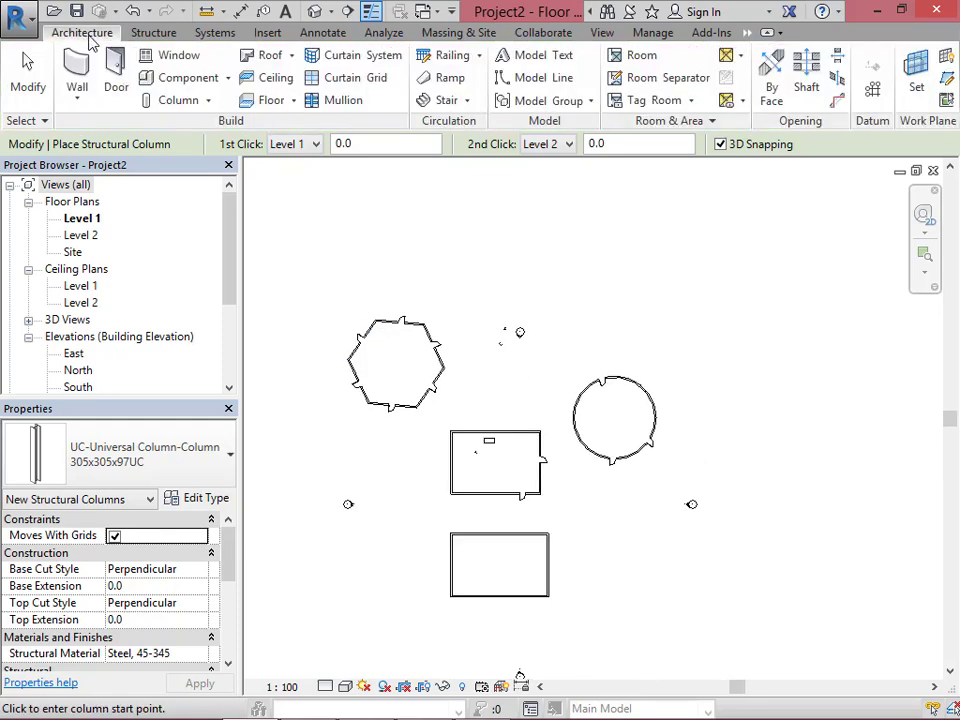
{"action": "left_click", "coordinate": [256, 62]}
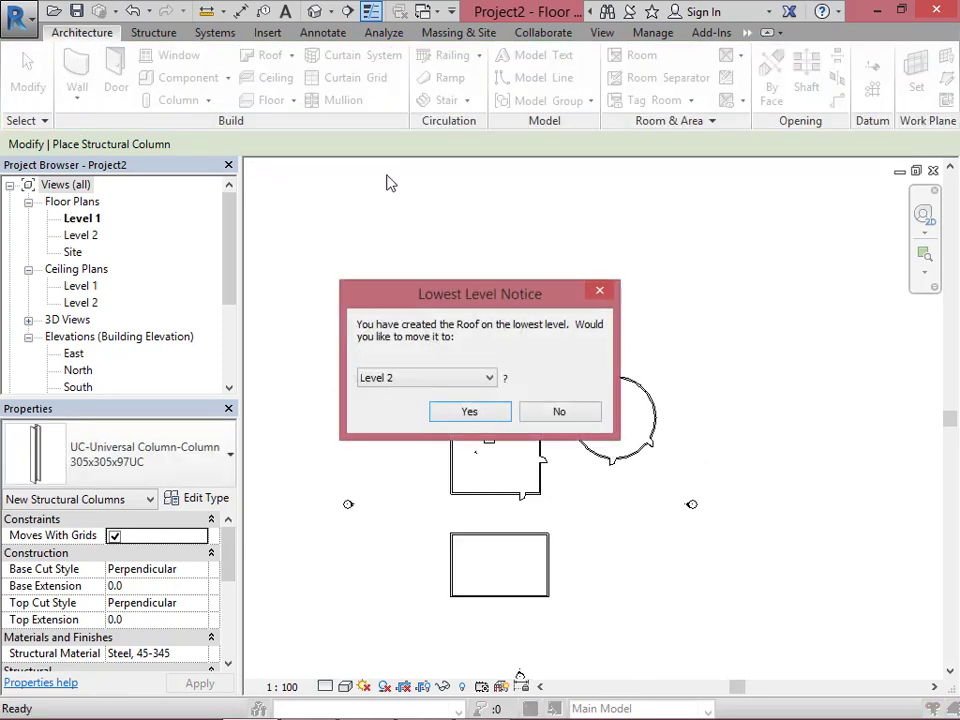
{"action": "left_click", "coordinate": [489, 379]}
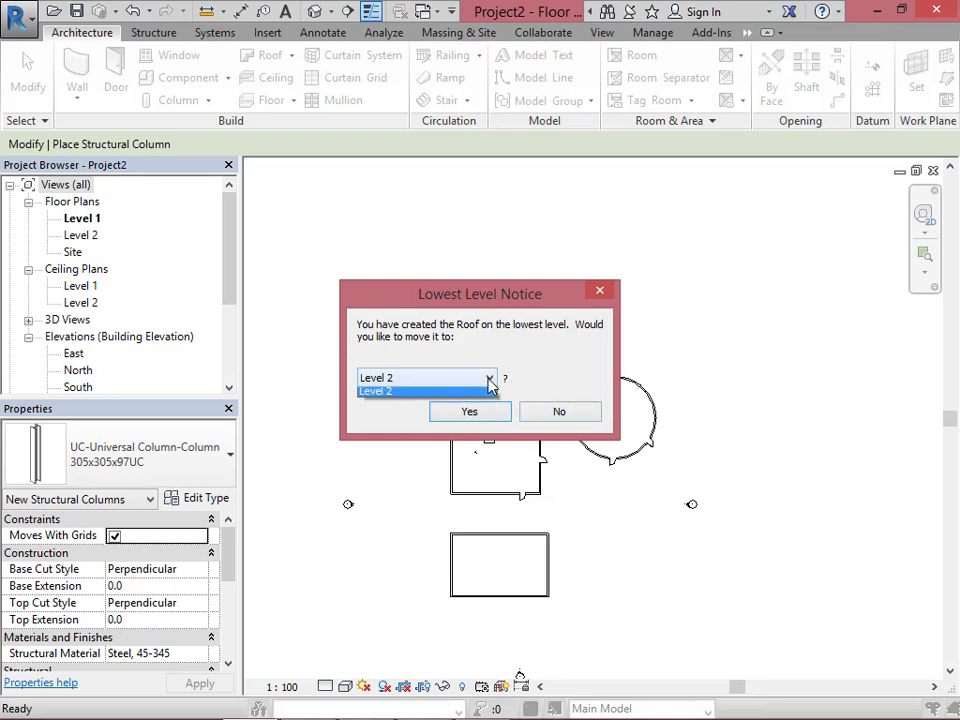
{"action": "left_click", "coordinate": [455, 395]}
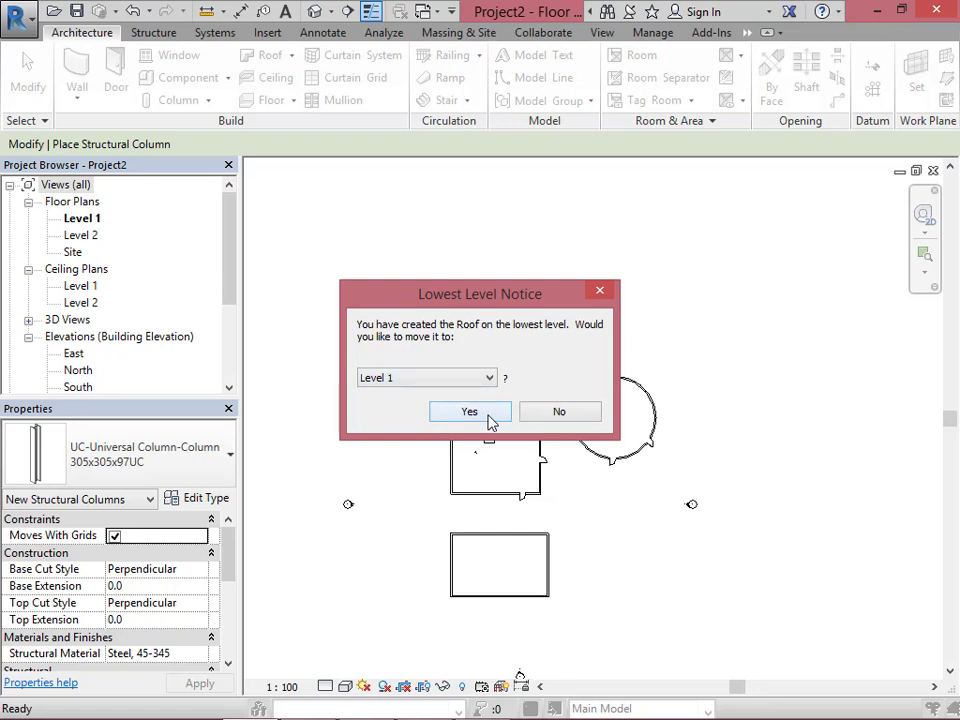
{"action": "left_click", "coordinate": [469, 412]}
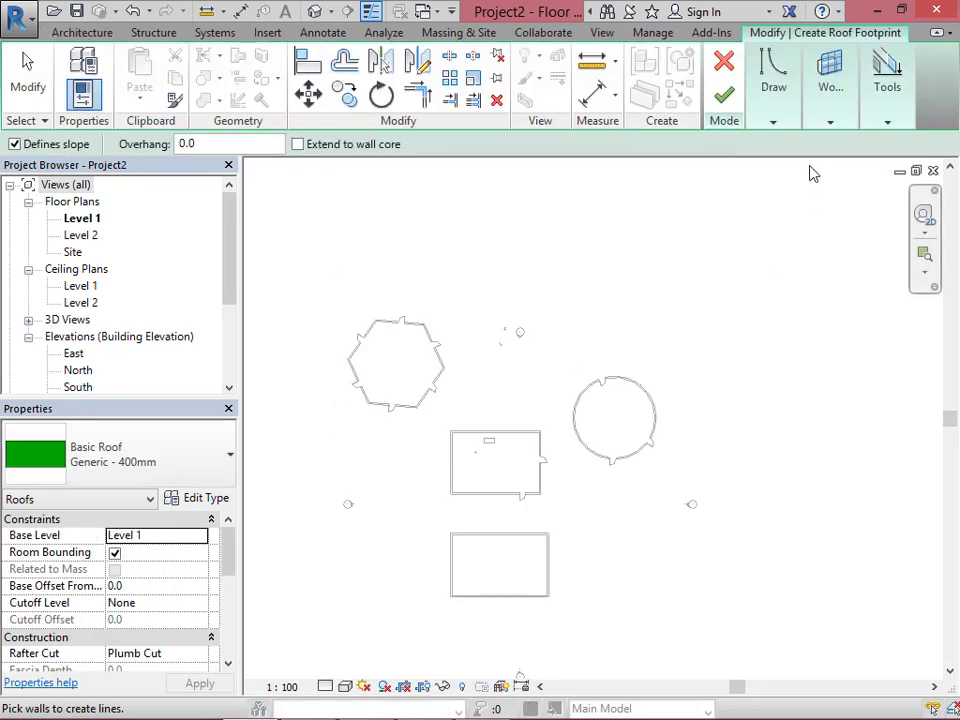
Choose Pick Lines for the roof boundary and set the roof's base offset from level to 4000.
{"action": "mouse_move", "coordinate": [752, 113]}
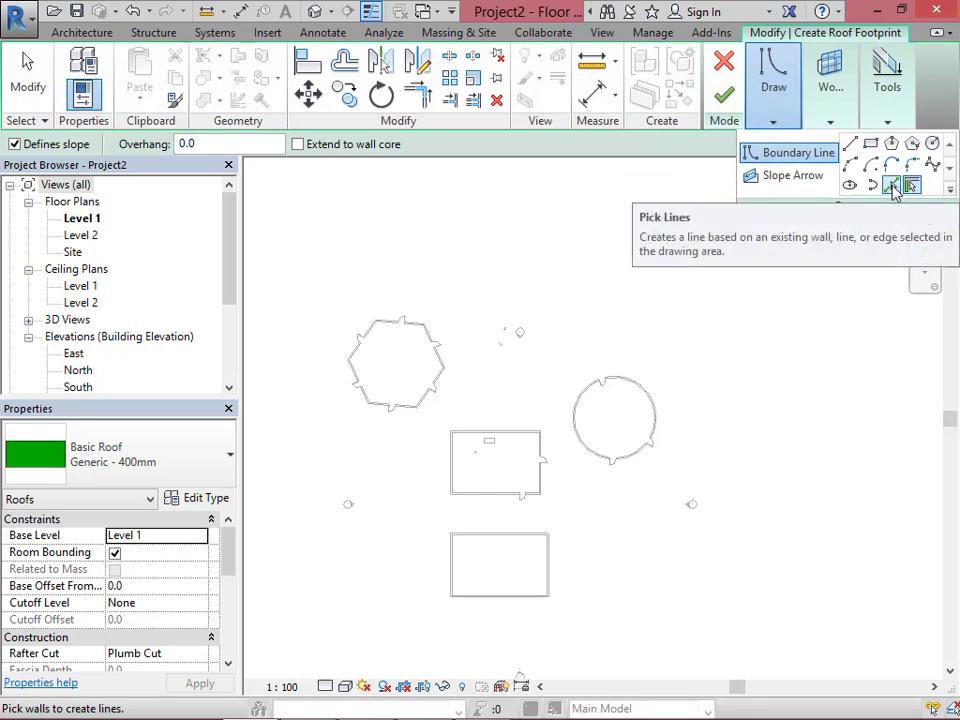
{"action": "left_click", "coordinate": [893, 190]}
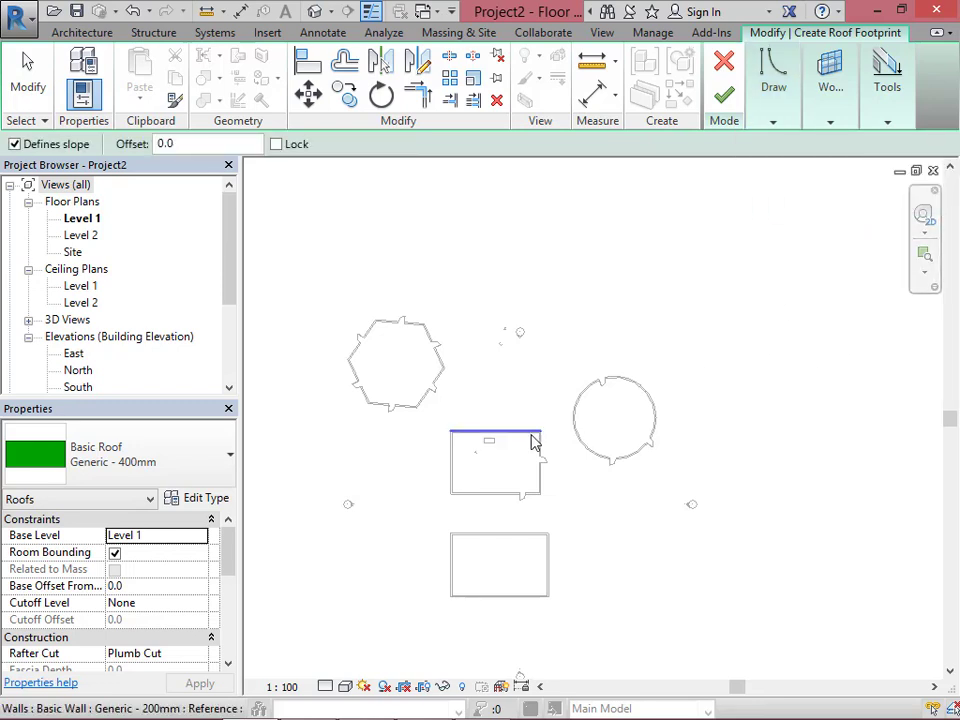
{"action": "scroll", "coordinate": [470, 450], "scroll_direction": "up", "scroll_amount": 3}
{"action": "scroll", "coordinate": [465, 453], "scroll_direction": "up", "scroll_amount": 3}
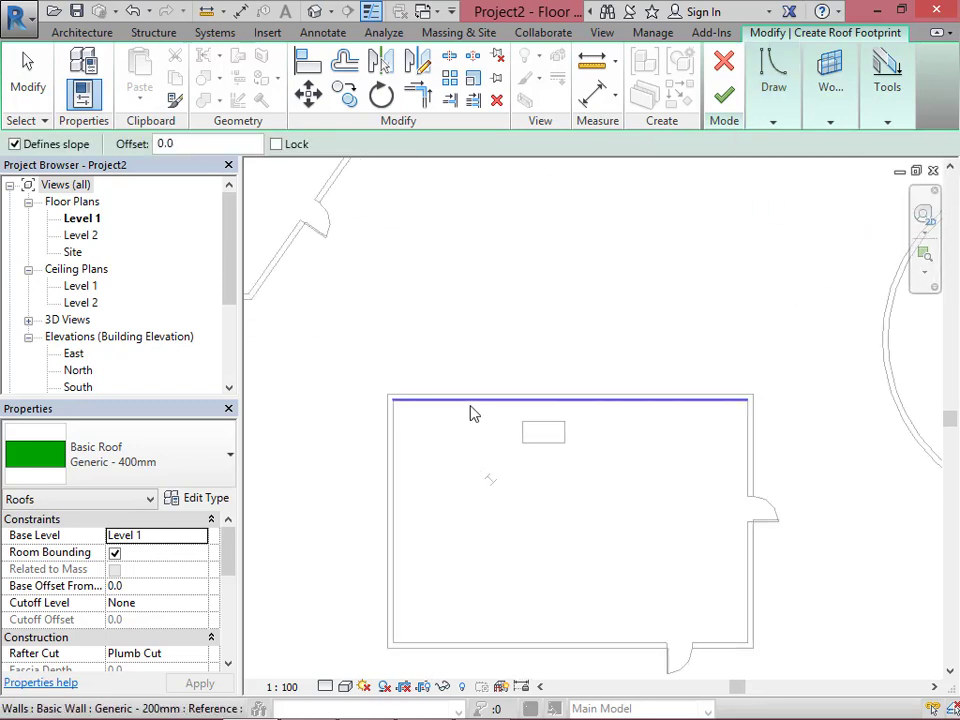
{"action": "scroll", "coordinate": [540, 260], "scroll_direction": "down", "scroll_amount": 3}
{"action": "scroll", "coordinate": [540, 260], "scroll_direction": "down", "scroll_amount": 2}
{"action": "scroll", "coordinate": [572, 405], "scroll_direction": "up", "scroll_amount": 4}
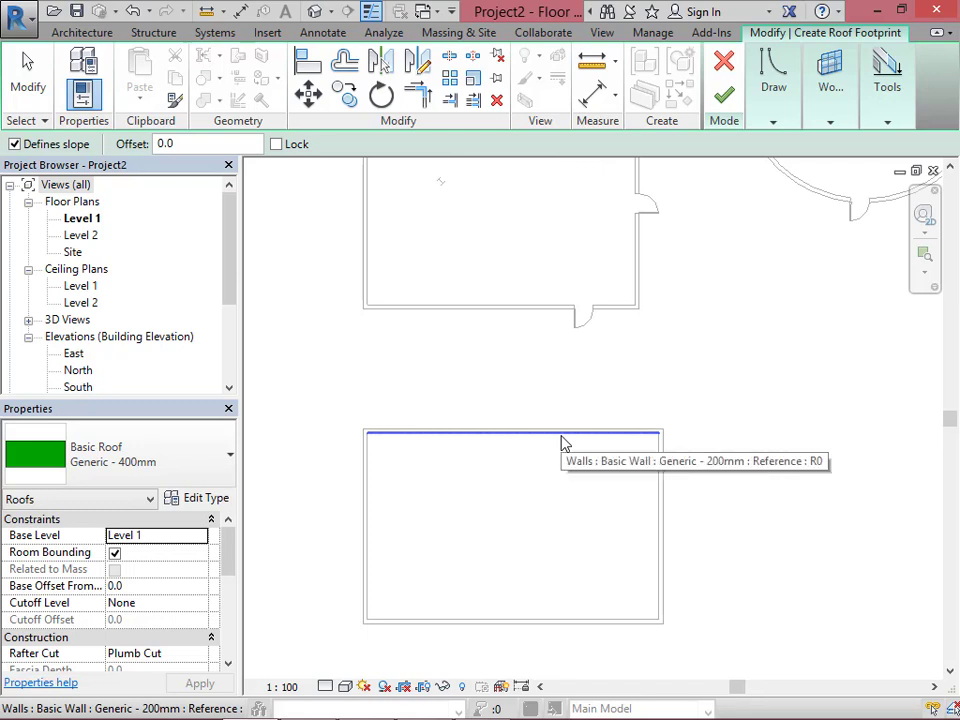
{"action": "left_click", "coordinate": [145, 587]}
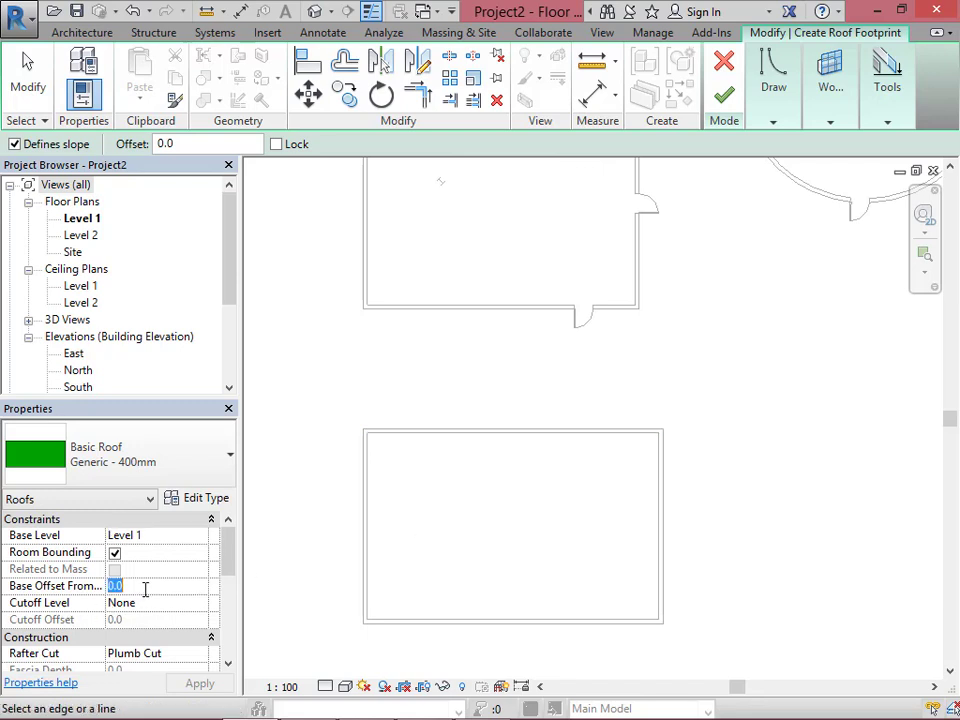
{"action": "type", "text": "400"}
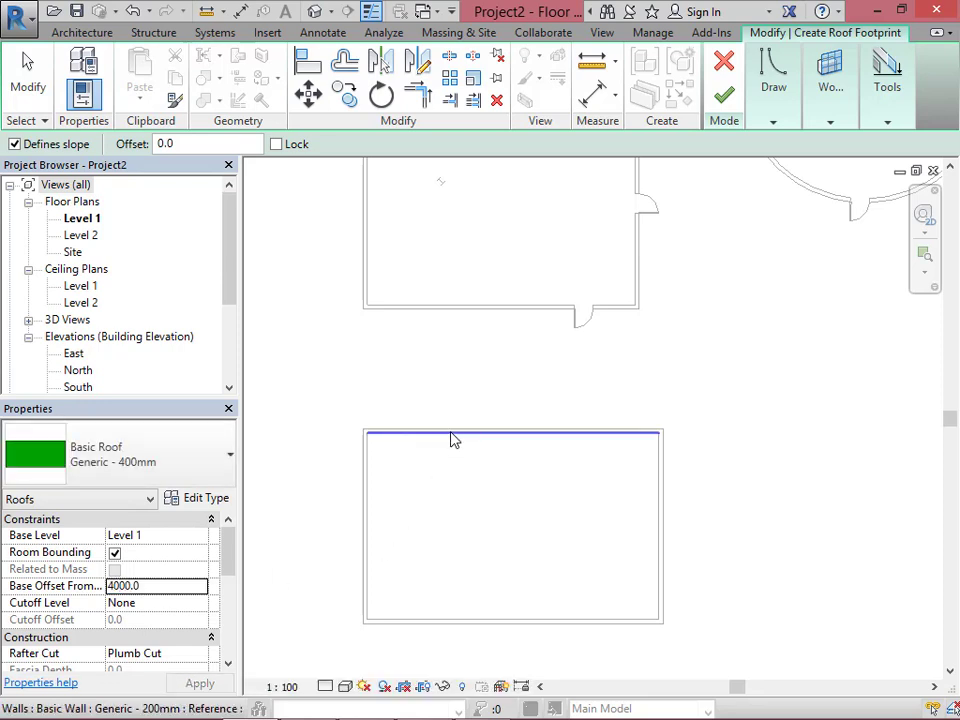
Pick the four outer wall faces of the lower, doorless rectangular room as roof boundary, finish the roof and attach the walls to it.
{"action": "left_click", "coordinate": [452, 433]}
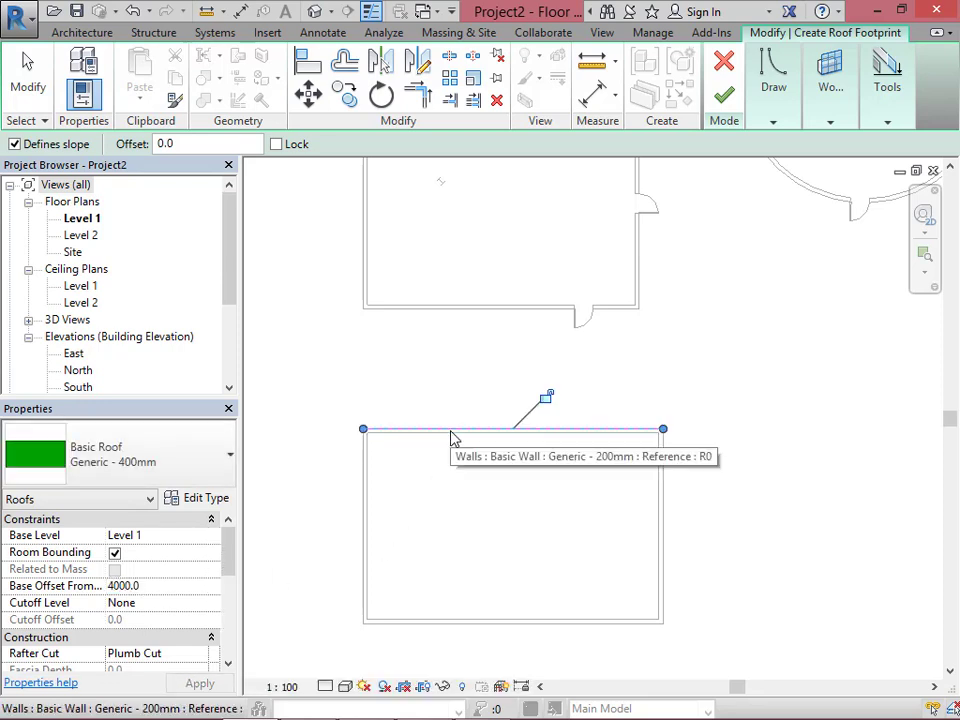
{"action": "left_click", "coordinate": [367, 470]}
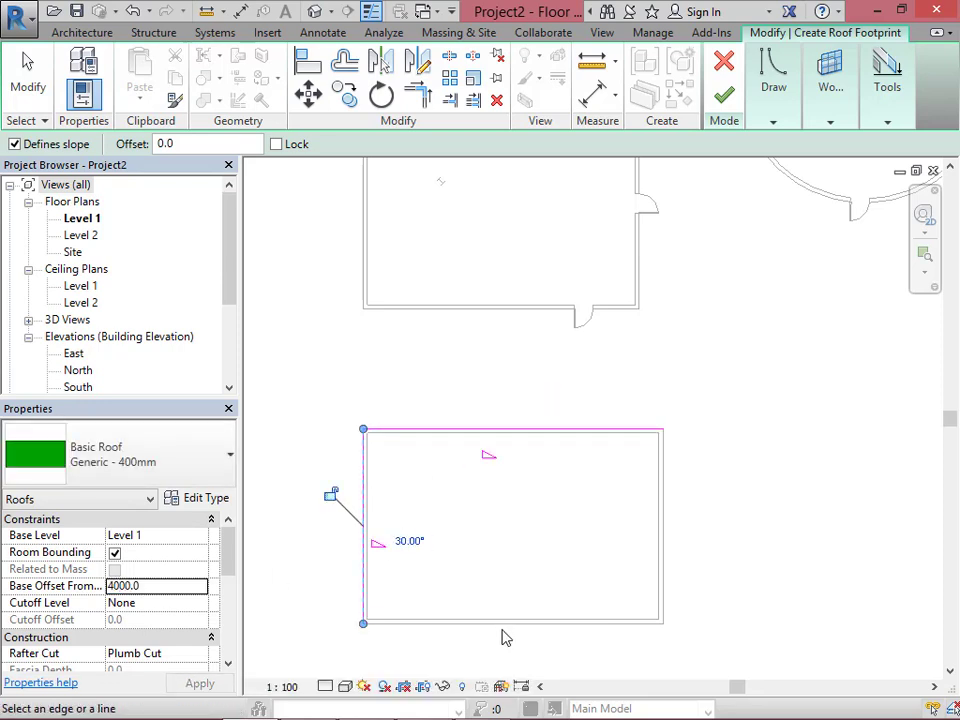
{"action": "left_click", "coordinate": [540, 626]}
{"action": "left_click", "coordinate": [669, 570]}
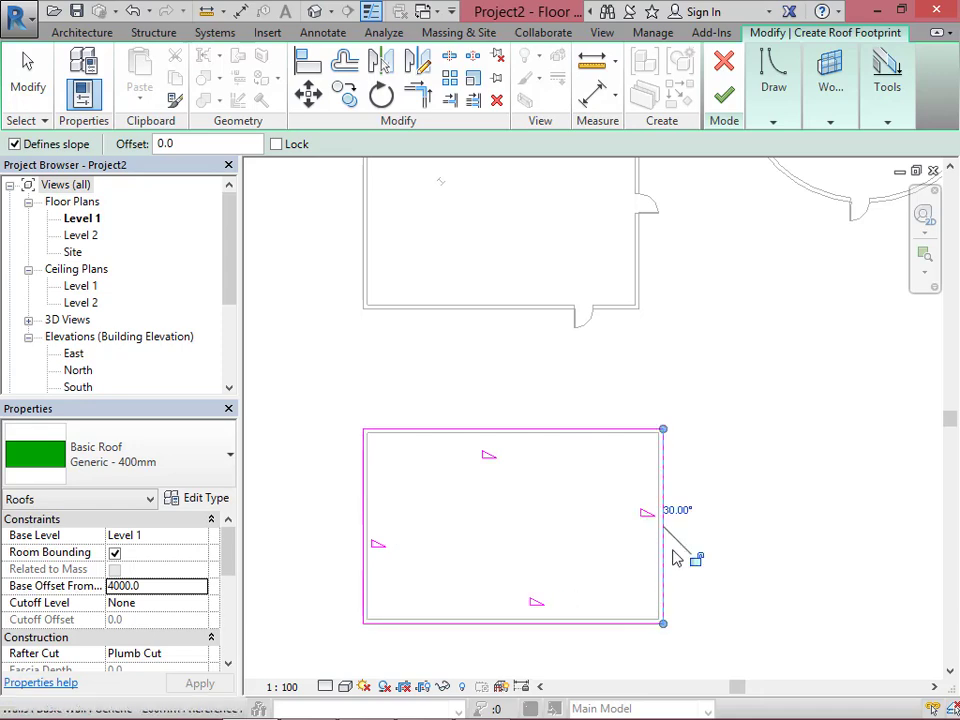
{"action": "left_click", "coordinate": [724, 94]}
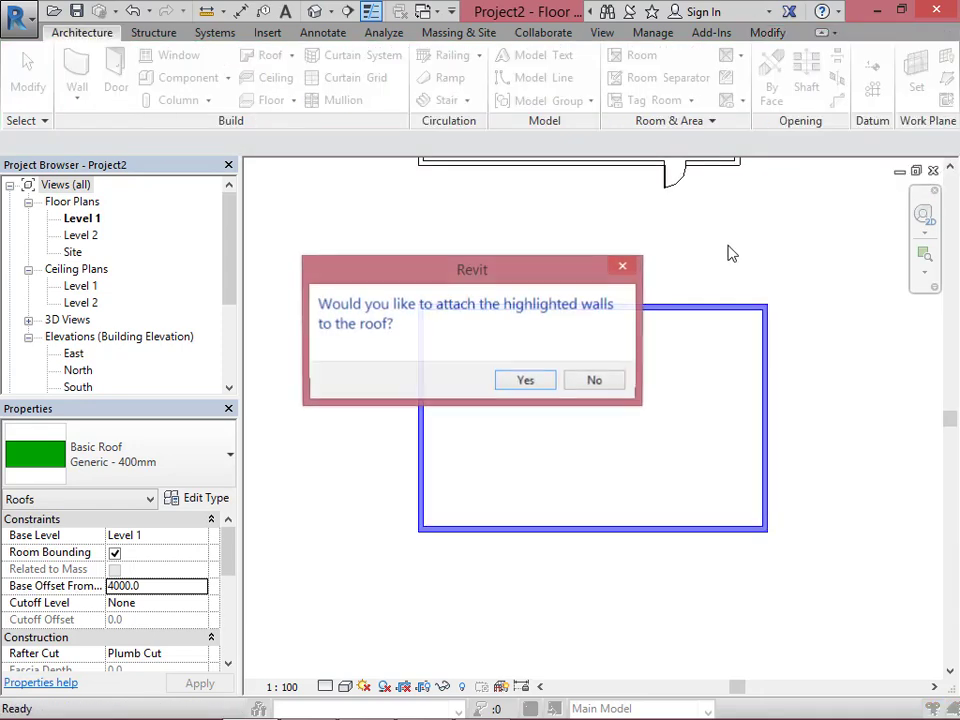
{"action": "left_click", "coordinate": [525, 381]}
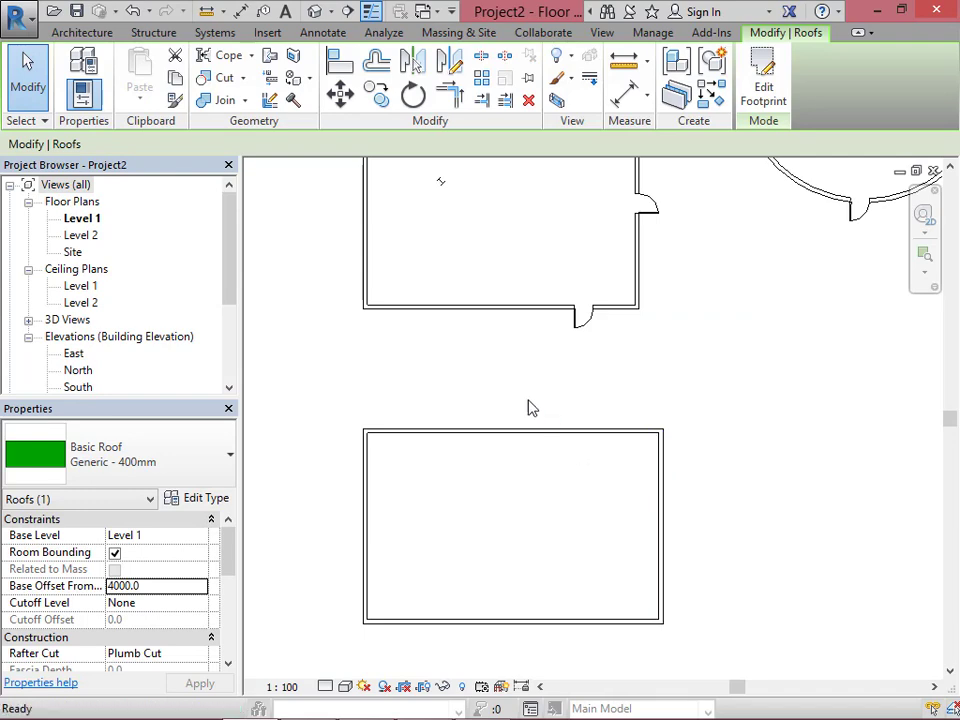
Examine the new hip roof on the rectangular room in the 3D view, up close and with the whole model.
{"action": "left_click", "coordinate": [532, 408]}
{"action": "left_click", "coordinate": [314, 11]}
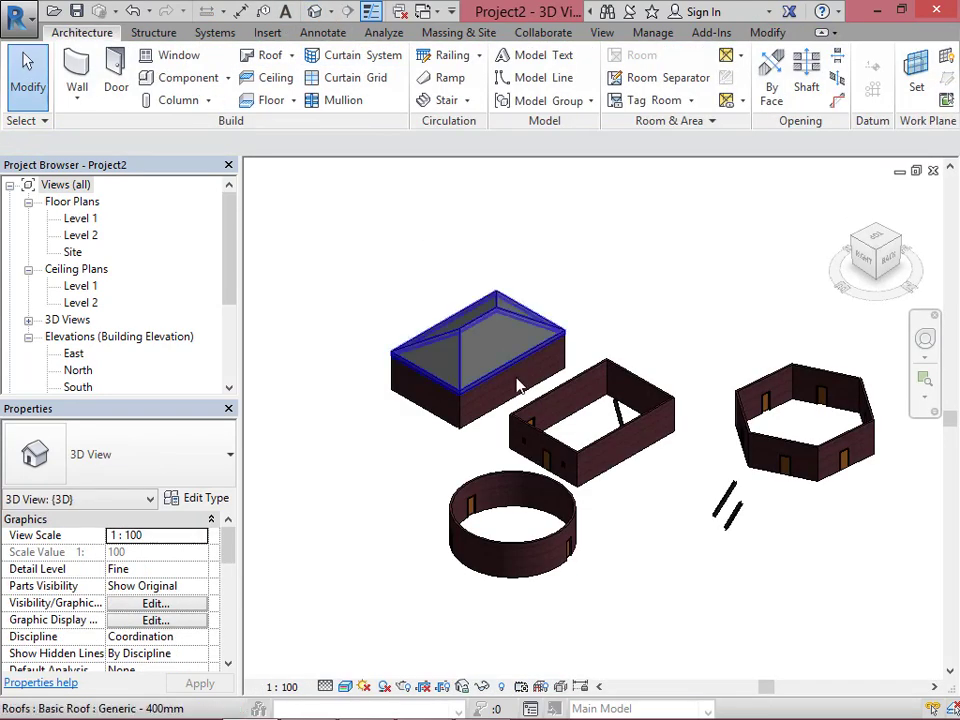
{"action": "scroll", "coordinate": [519, 386], "scroll_direction": "up", "scroll_amount": 5}
{"action": "scroll", "coordinate": [699, 377], "scroll_direction": "down", "scroll_amount": 4}
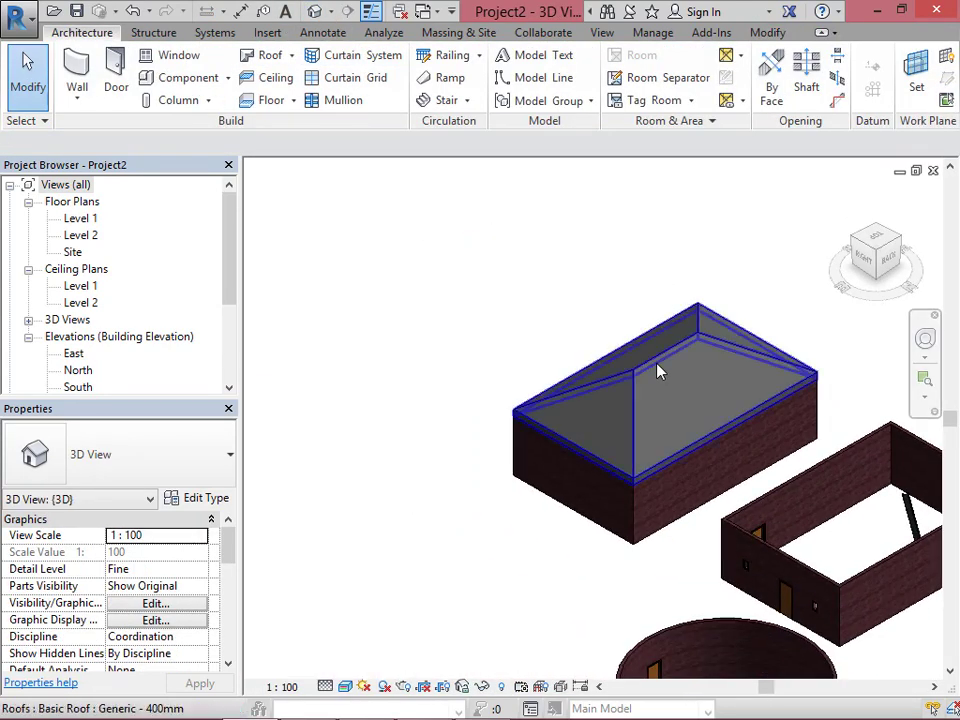
{"action": "left_click", "coordinate": [657, 372]}
{"action": "scroll", "coordinate": [668, 370], "scroll_direction": "up", "scroll_amount": 3}
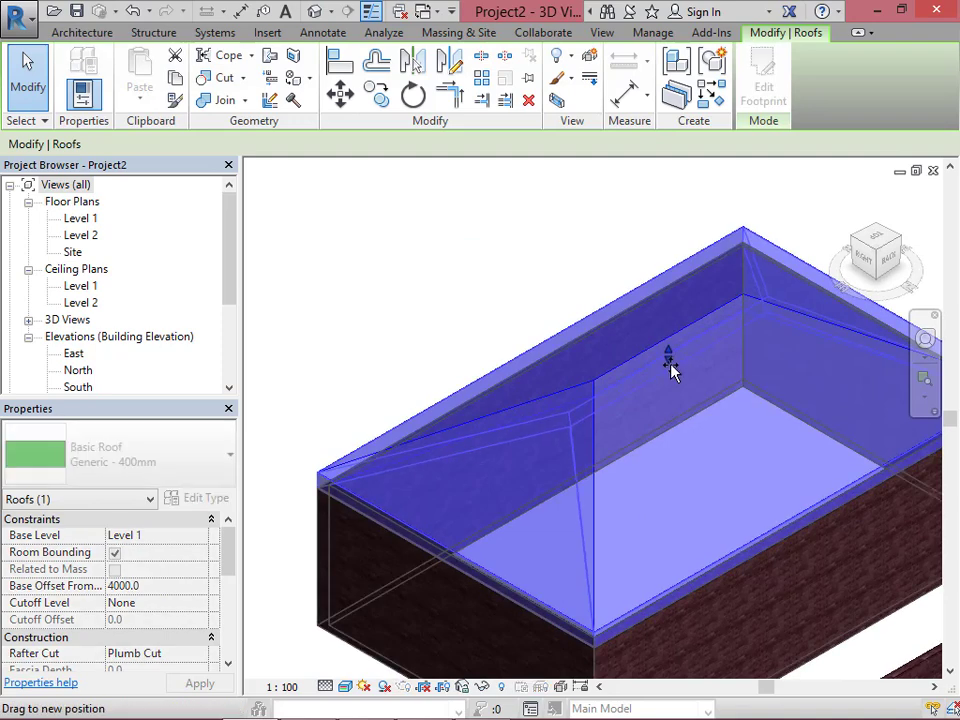
{"action": "key", "text": "Escape"}
{"action": "scroll", "coordinate": [624, 369], "scroll_direction": "down", "scroll_amount": 5}
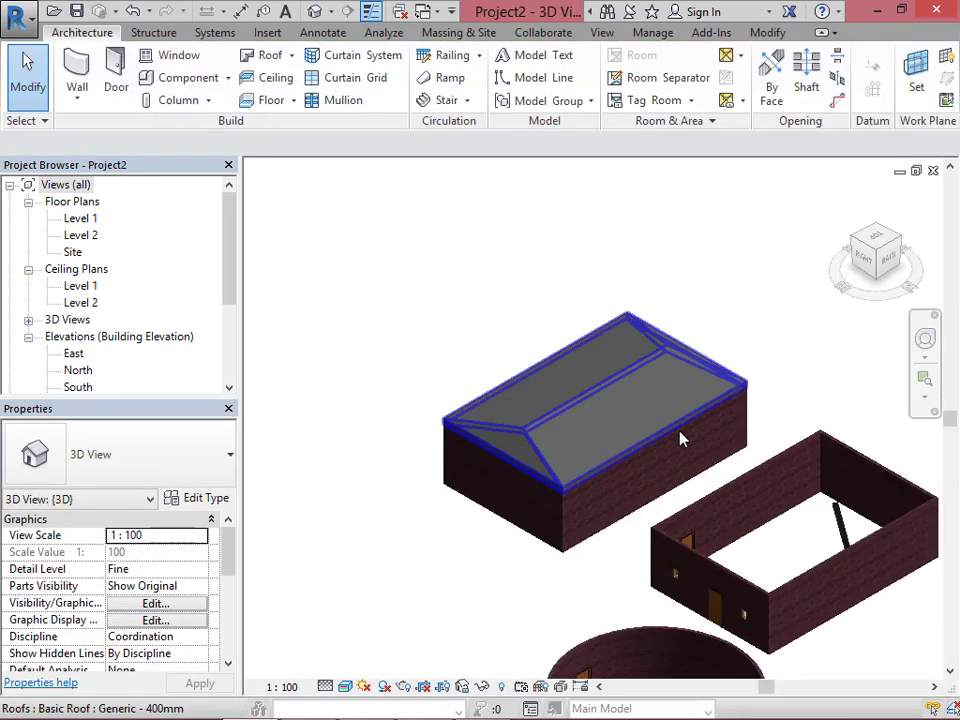
{"action": "scroll", "coordinate": [765, 356], "scroll_direction": "down", "scroll_amount": 3}
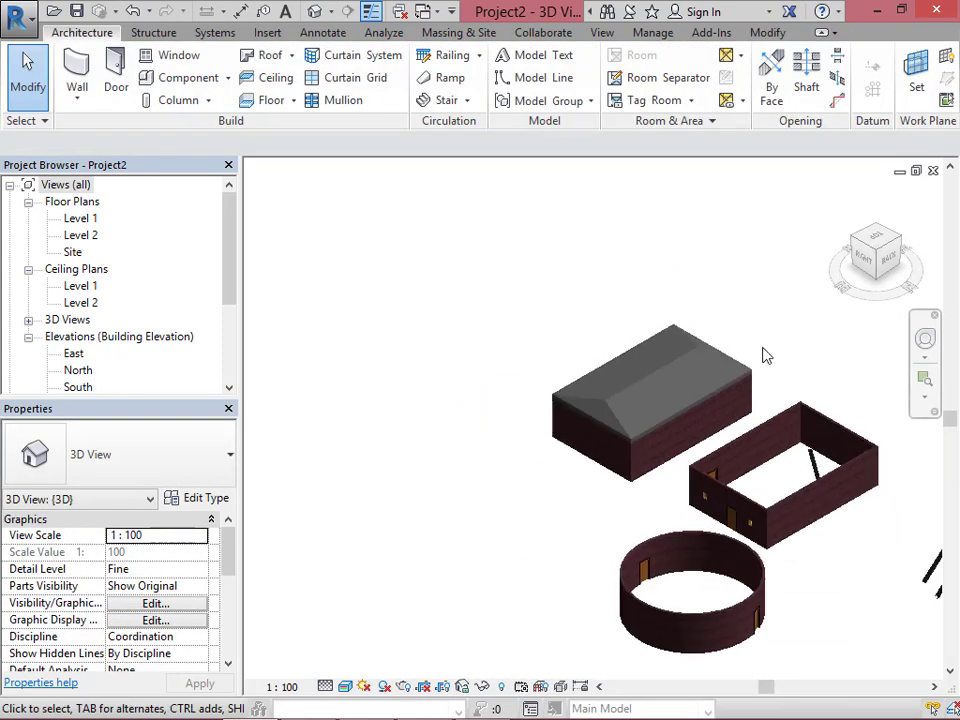
Review the hip roof's constraint, construction and dimension properties, widening the property name column to show the full labels.
{"action": "left_click", "coordinate": [656, 392]}
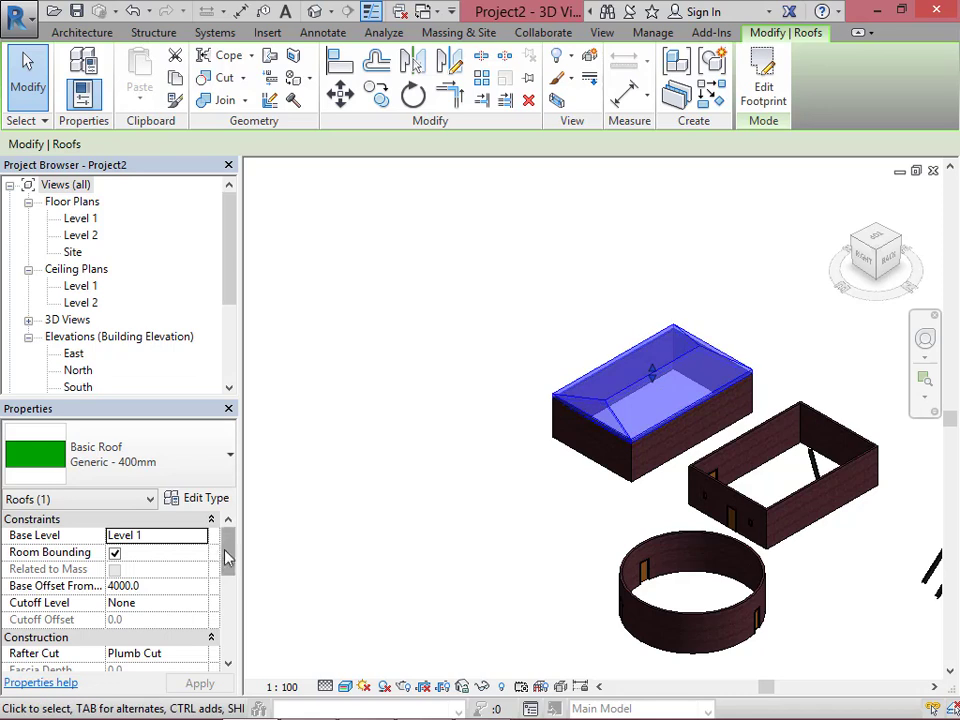
{"action": "left_click_drag", "start_coordinate": [229, 552], "coordinate": [231, 574]}
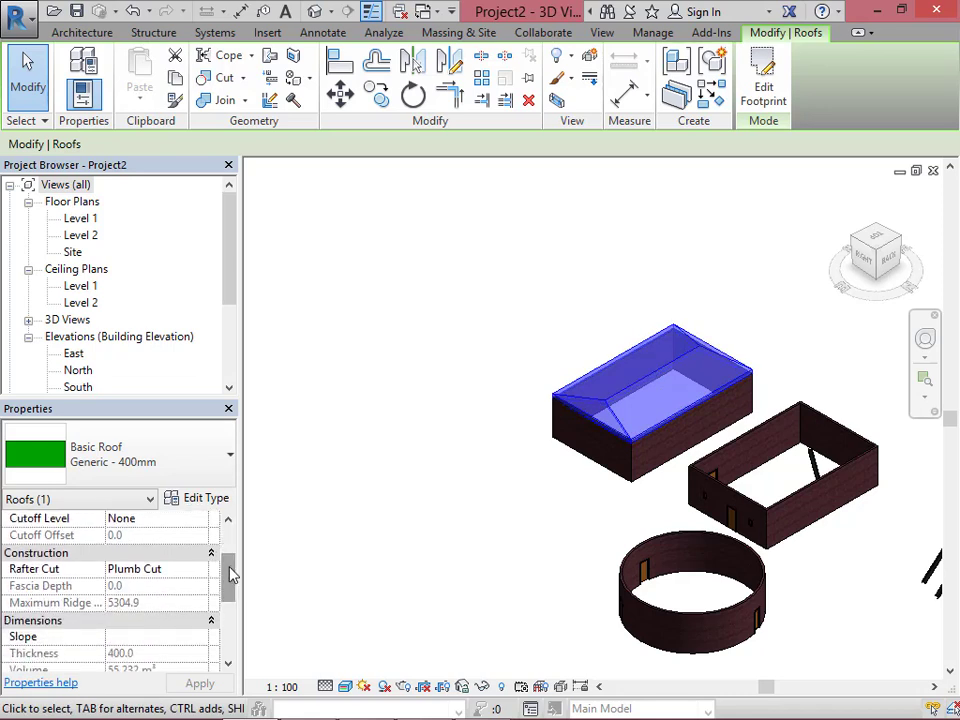
{"action": "scroll", "coordinate": [229, 570], "scroll_direction": "up", "scroll_amount": 3}
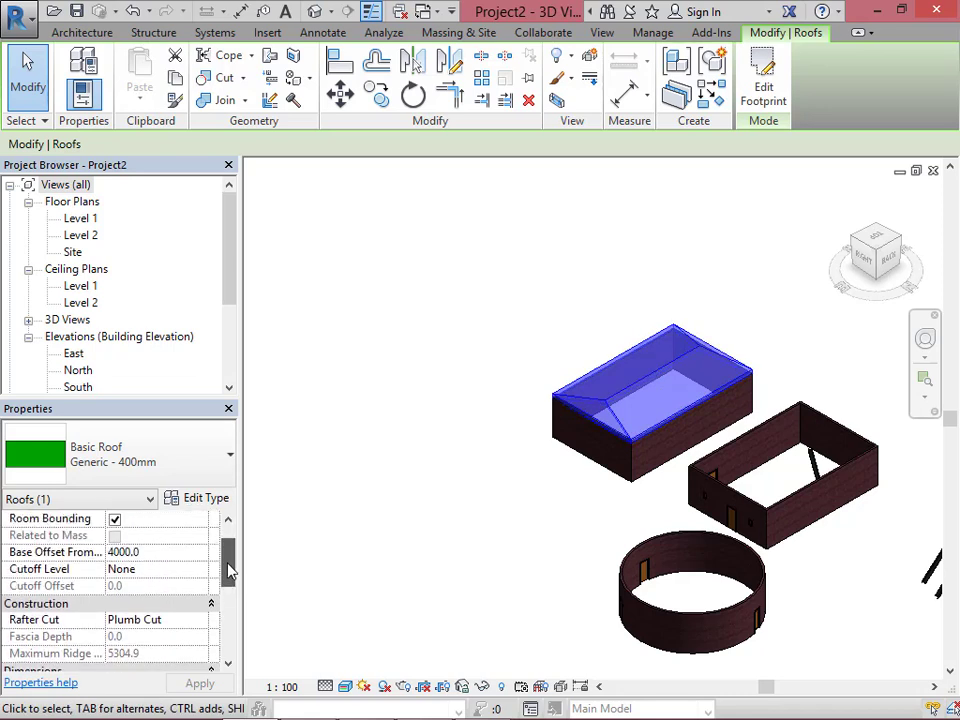
{"action": "left_click_drag", "start_coordinate": [228, 566], "coordinate": [231, 595]}
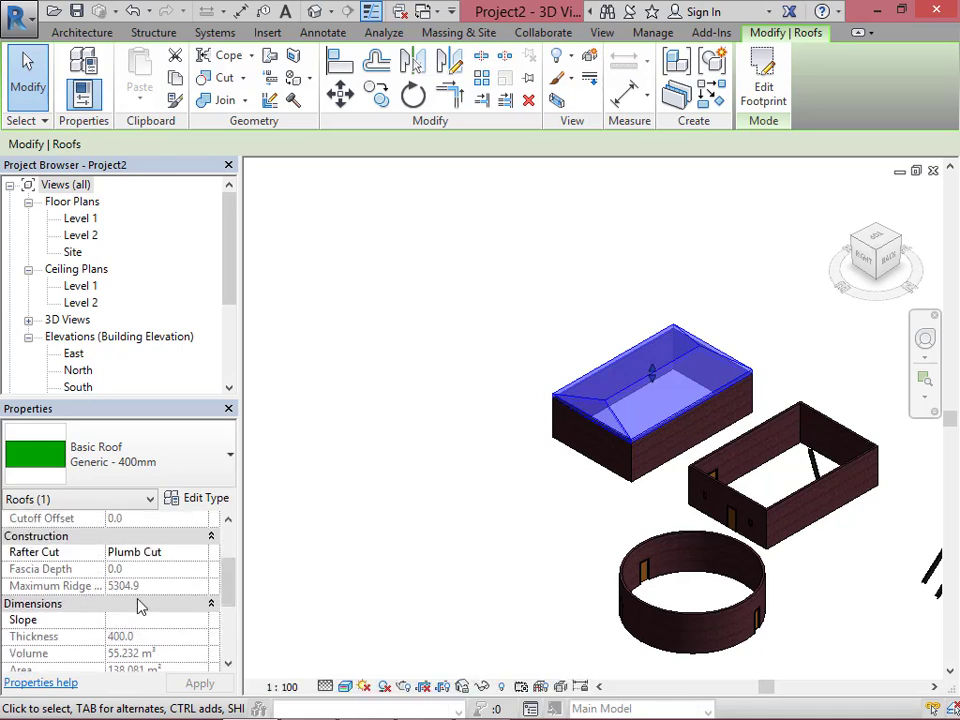
{"action": "left_click_drag", "start_coordinate": [108, 546], "coordinate": [148, 541]}
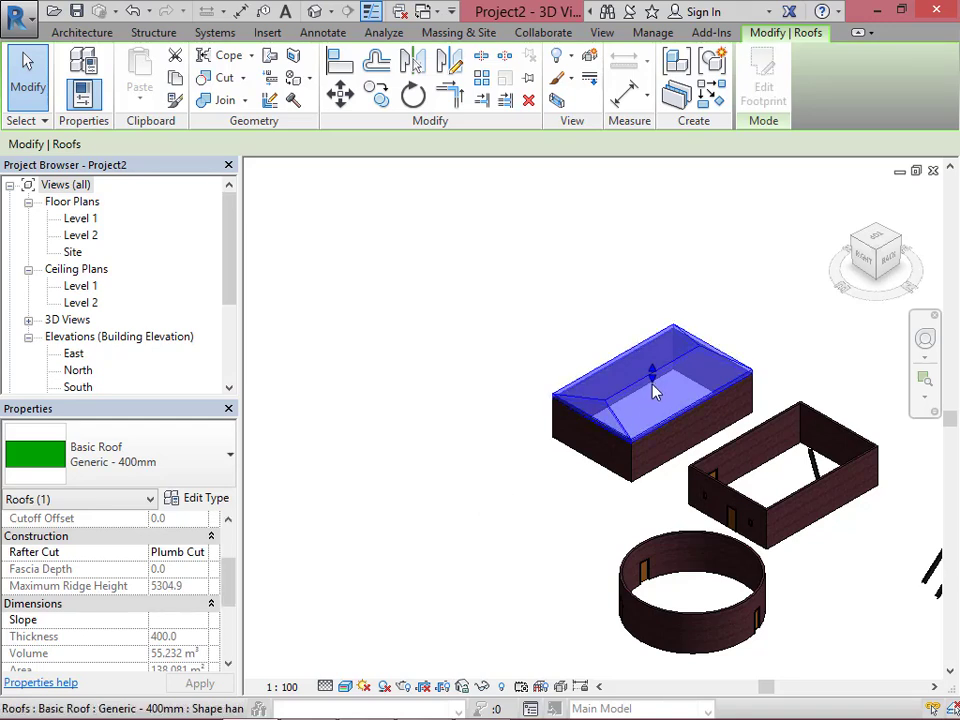
Raise the hip roof's ridge with its shape handle to a maximum ridge height of about 6144 mm.
{"action": "left_click_drag", "start_coordinate": [651, 375], "coordinate": [673, 369]}
{"action": "scroll", "coordinate": [662, 408], "scroll_direction": "up", "scroll_amount": 3}
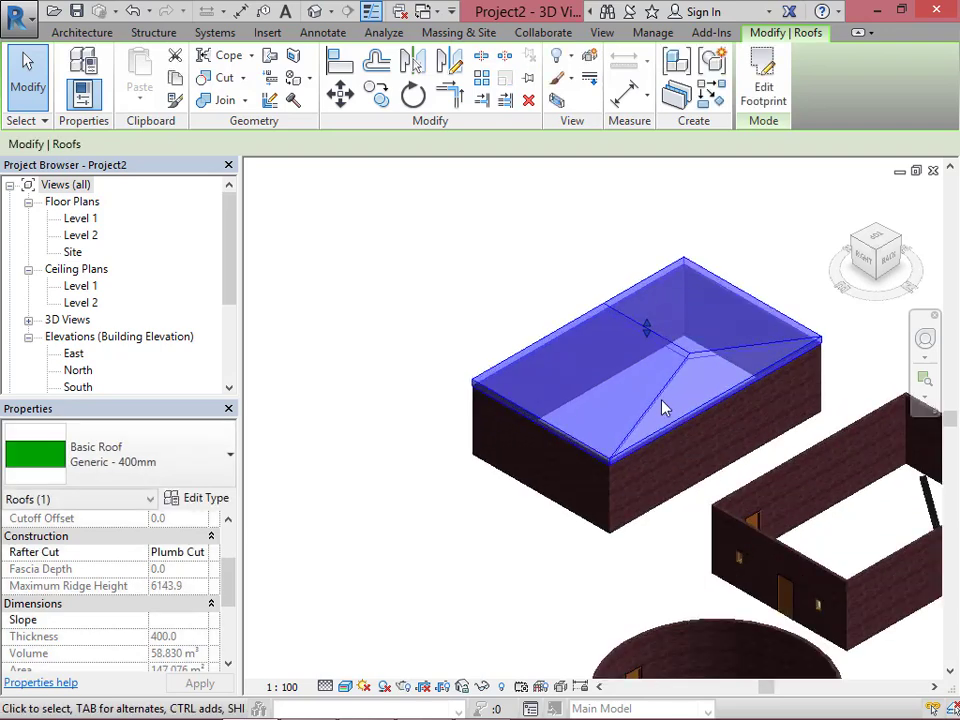
{"action": "left_click", "coordinate": [547, 526]}
{"action": "scroll", "coordinate": [560, 470], "scroll_direction": "down", "scroll_amount": 3}
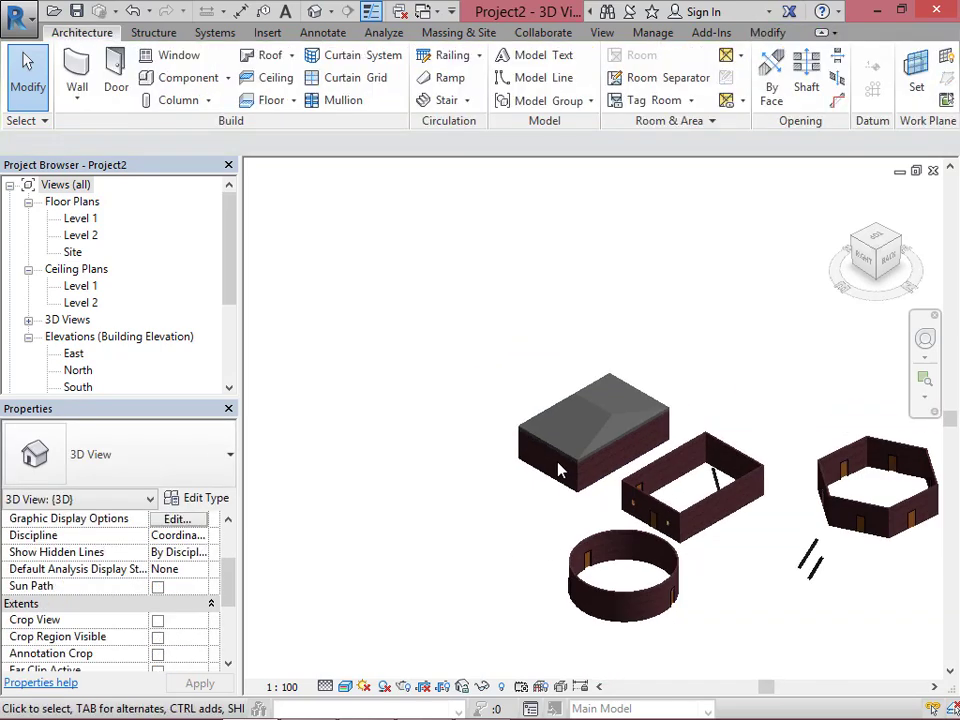
Place a 600 x 600mm Grid compound ceiling at a 3000 mm height offset in the lower rectangular room and view it in the Level 1 ceiling plan.
{"action": "left_click", "coordinate": [933, 170]}
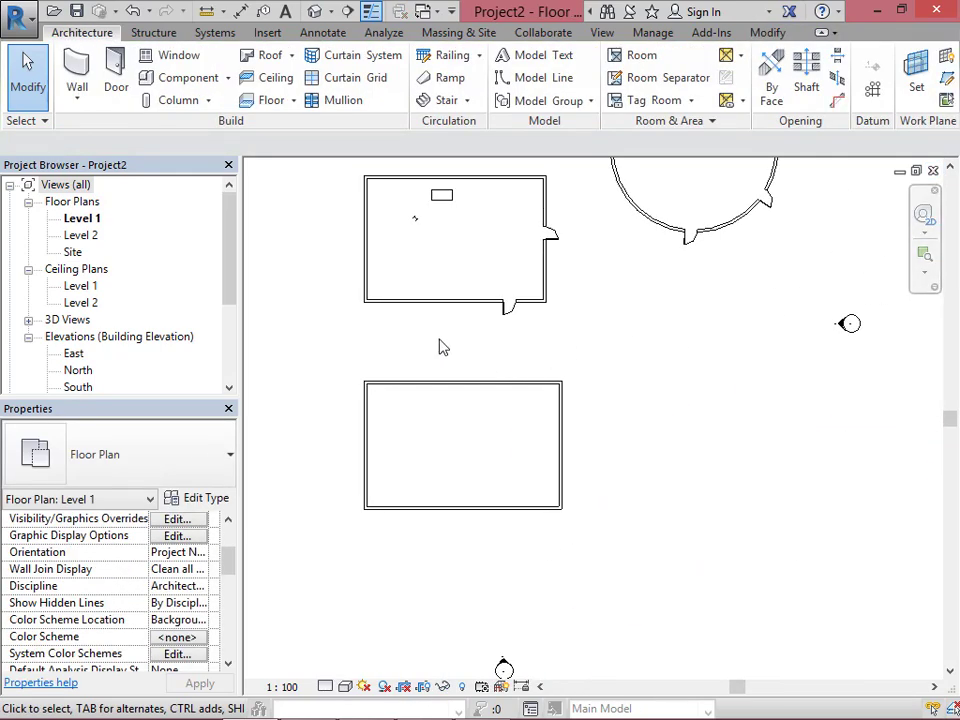
{"action": "left_click", "coordinate": [274, 80]}
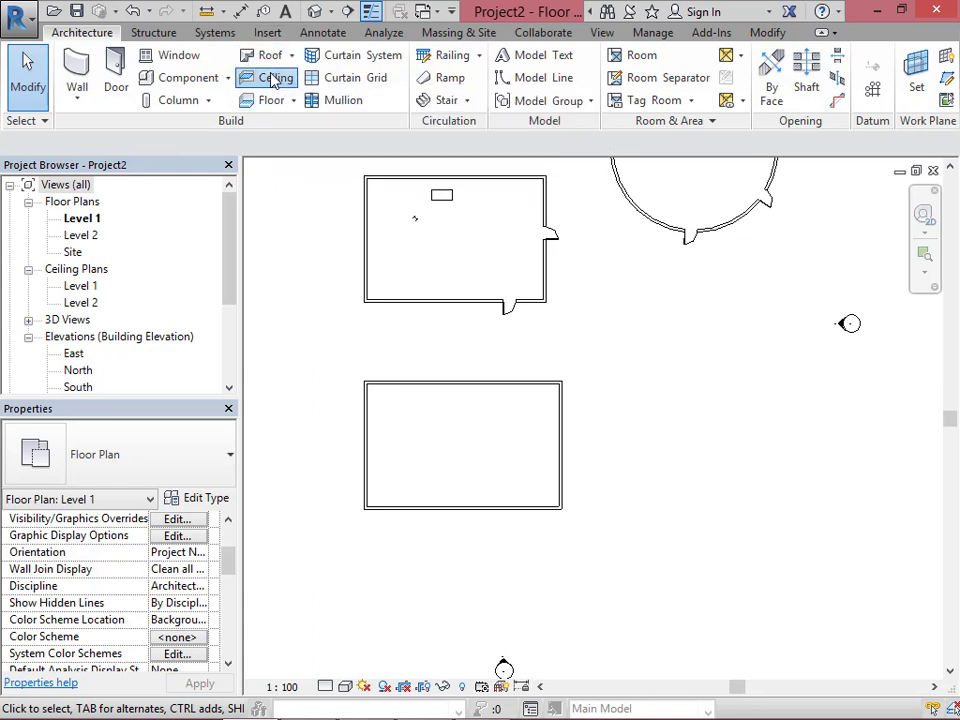
{"action": "left_click", "coordinate": [227, 453]}
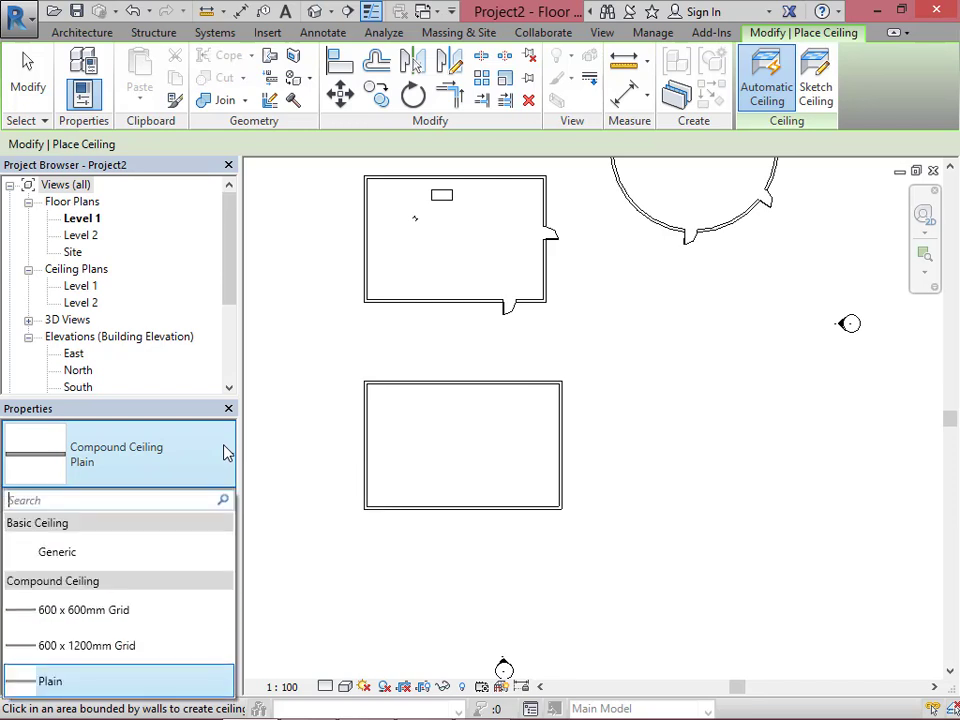
{"action": "left_click", "coordinate": [106, 619]}
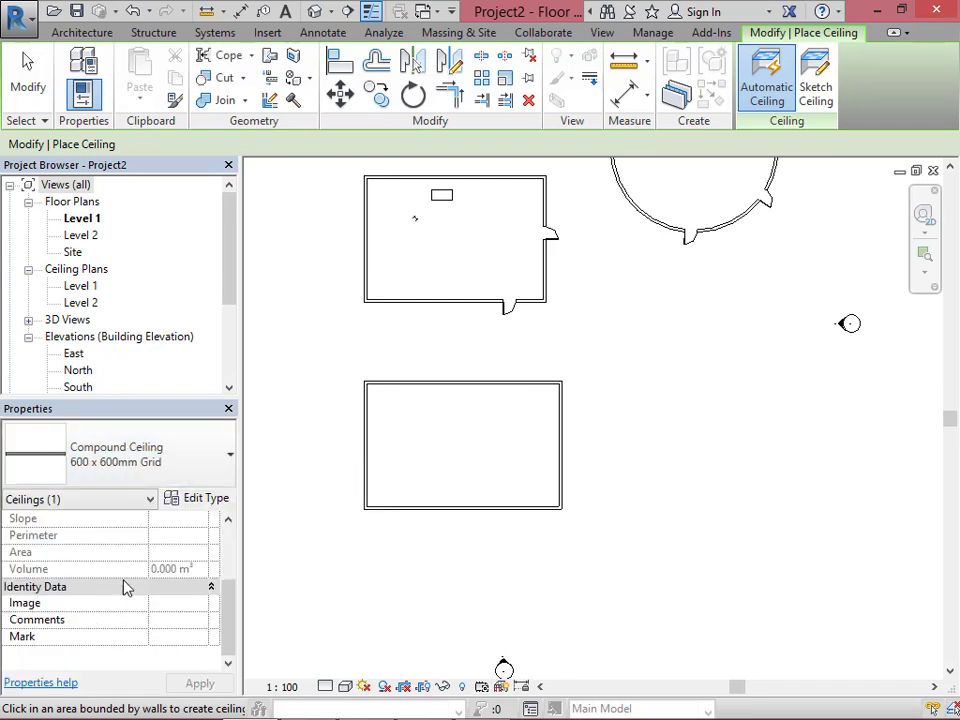
{"action": "scroll", "coordinate": [236, 560], "scroll_direction": "up", "scroll_amount": 2}
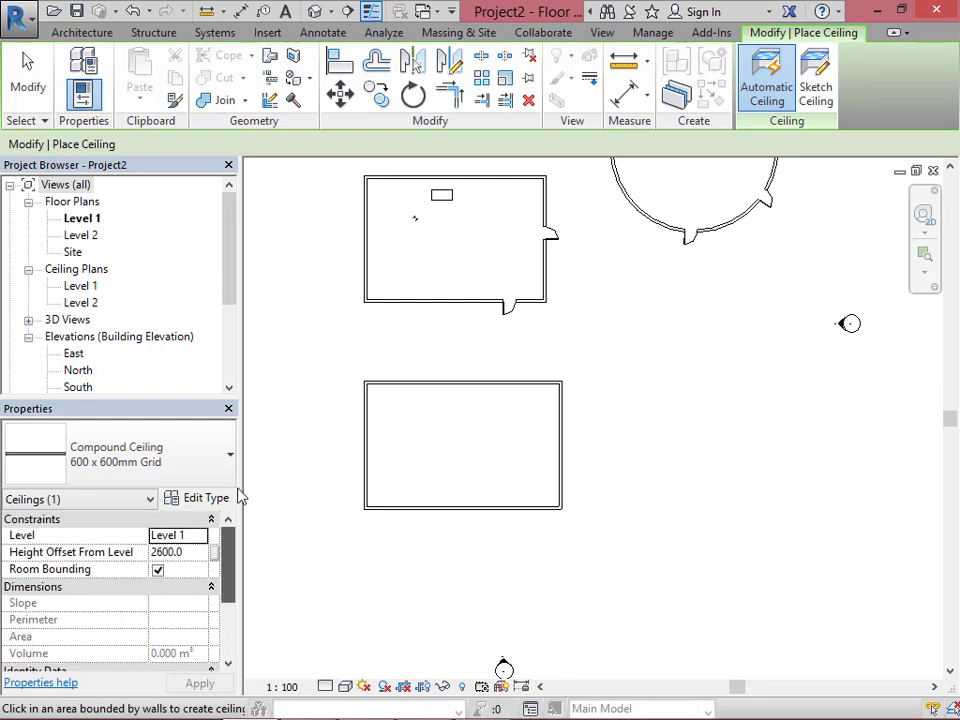
{"action": "left_click", "coordinate": [201, 554]}
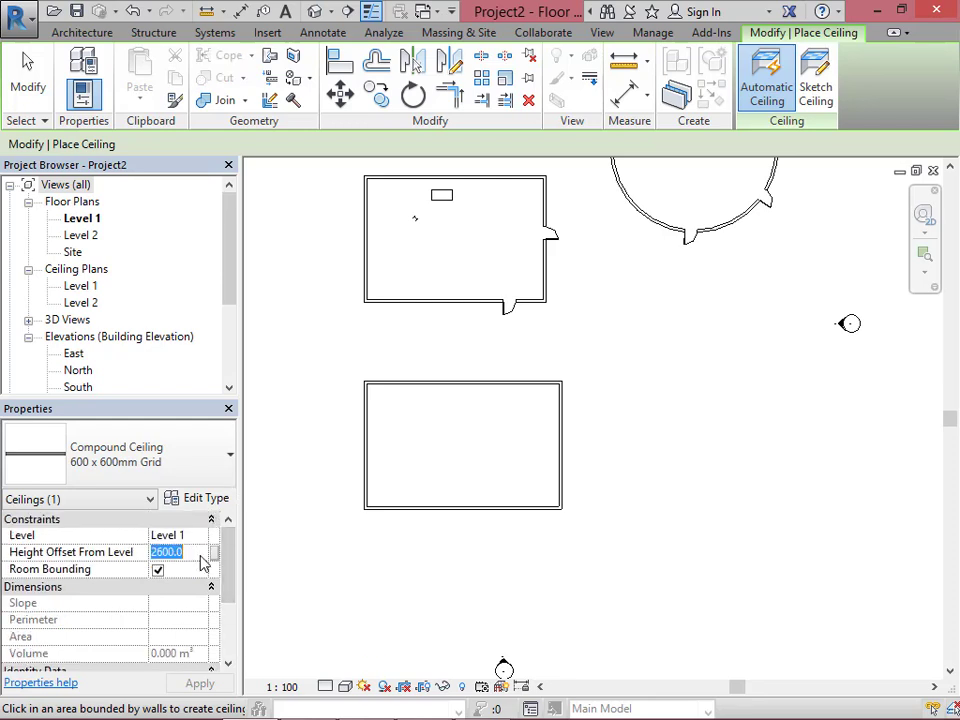
{"action": "type", "text": "3"}
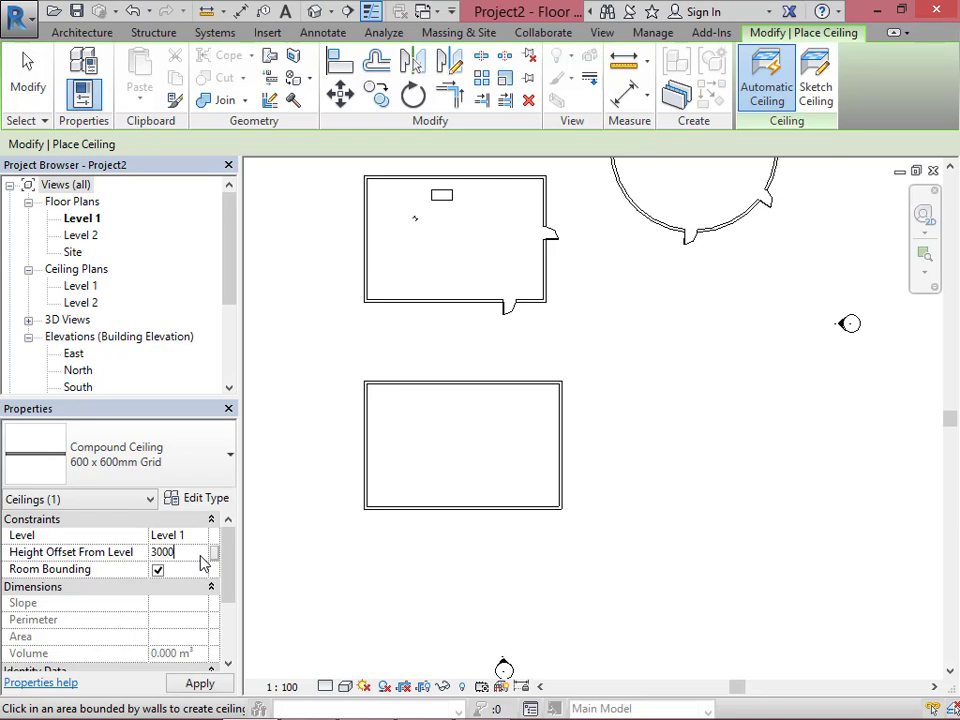
{"action": "key", "text": "Return"}
{"action": "left_click", "coordinate": [485, 439]}
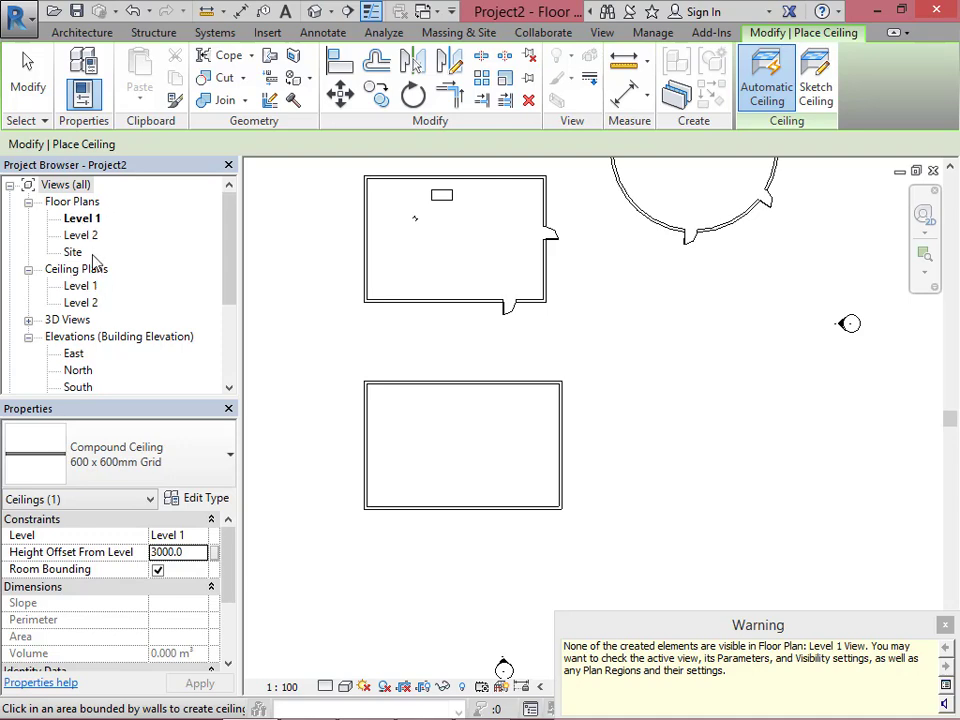
{"action": "key", "text": "Escape"}
{"action": "key", "text": "Escape"}
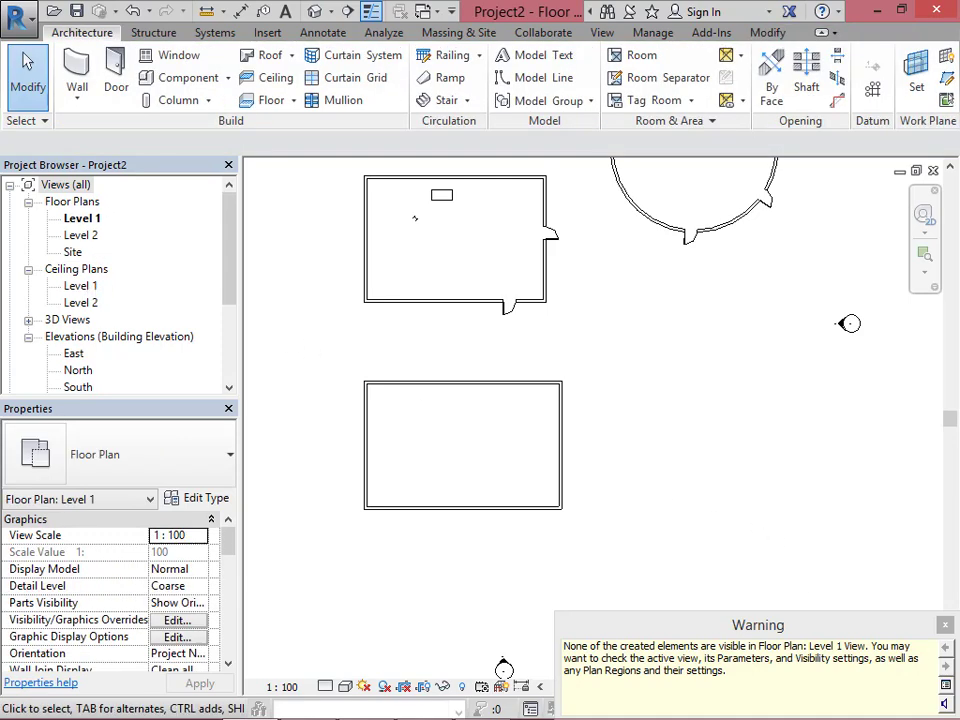
{"action": "left_click", "coordinate": [948, 628]}
{"action": "double_click", "coordinate": [80, 286]}
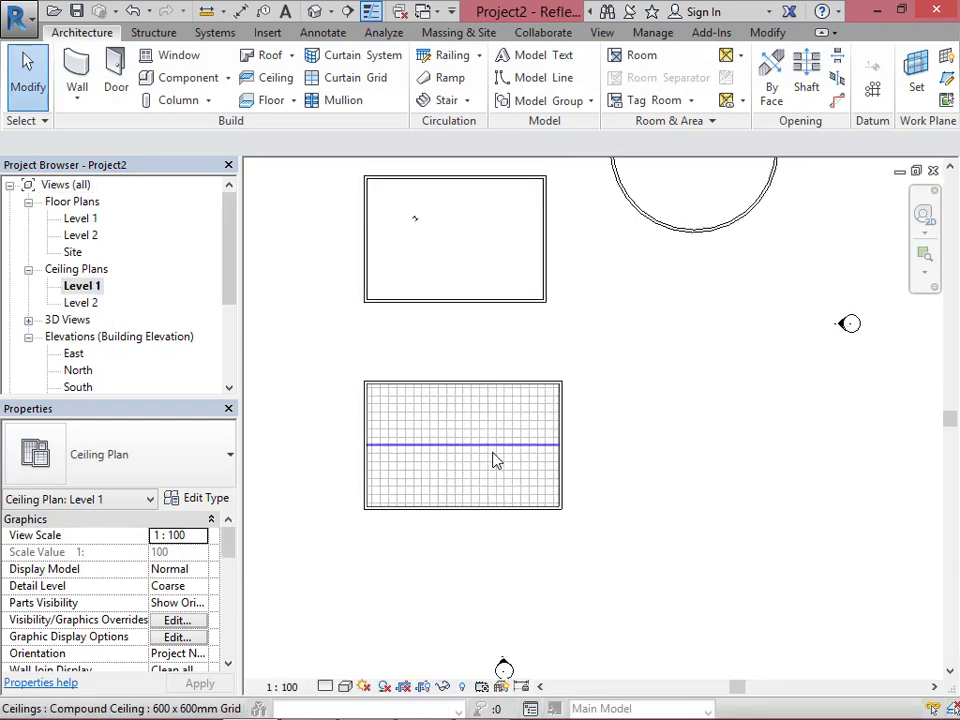
In the Level 1 floor plan, set the underlay base level to Level 1 and its orientation to Look up.
{"action": "double_click", "coordinate": [87, 222]}
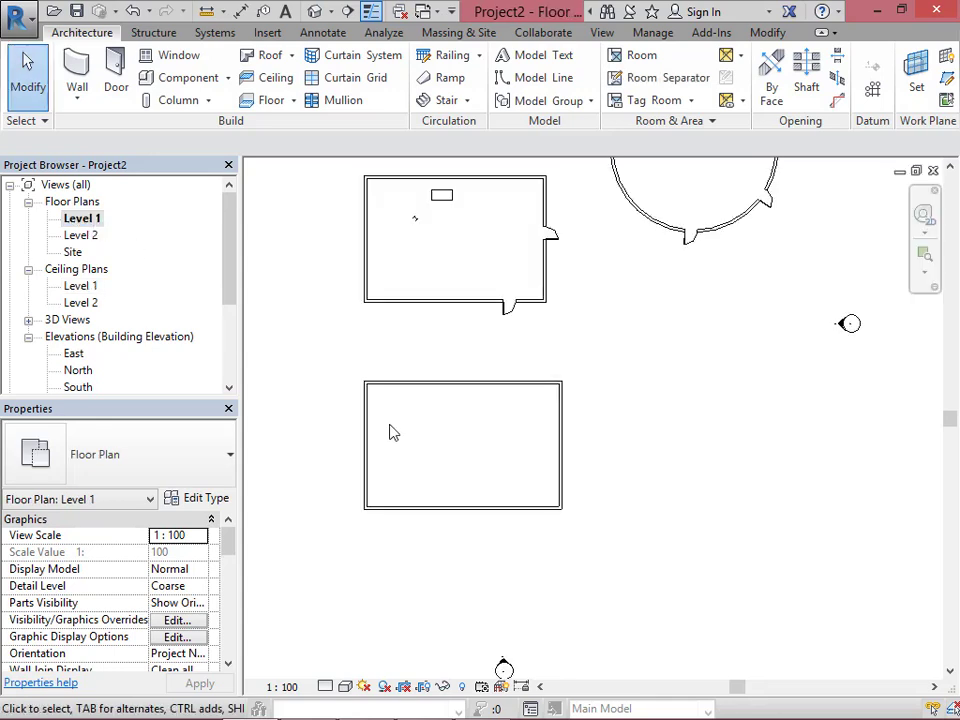
{"action": "left_click_drag", "start_coordinate": [227, 553], "coordinate": [227, 598]}
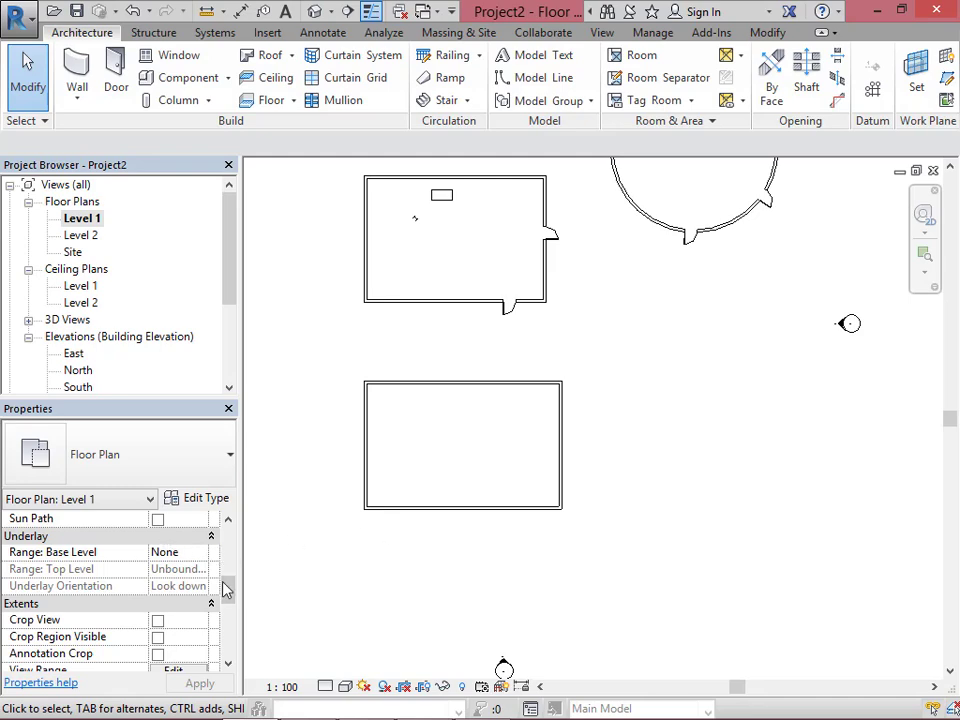
{"action": "mouse_move", "coordinate": [225, 590]}
{"action": "left_mouse_down"}
{"action": "mouse_move", "coordinate": [221, 520]}
{"action": "mouse_move", "coordinate": [225, 587]}
{"action": "left_mouse_up"}
{"action": "left_click", "coordinate": [206, 553]}
{"action": "left_click", "coordinate": [202, 553]}
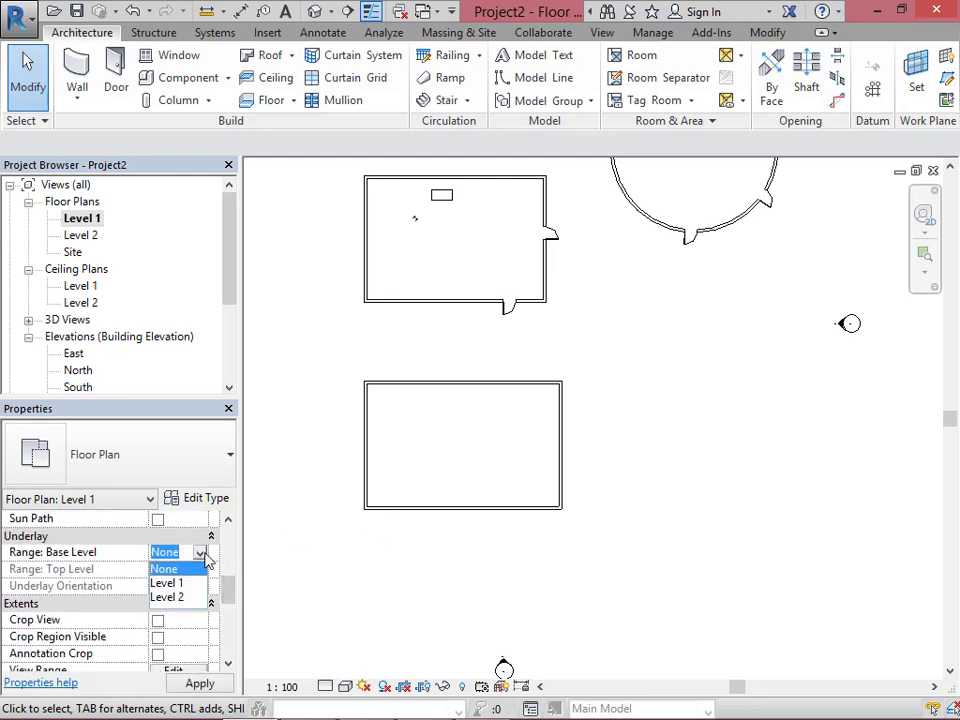
{"action": "left_click", "coordinate": [172, 583]}
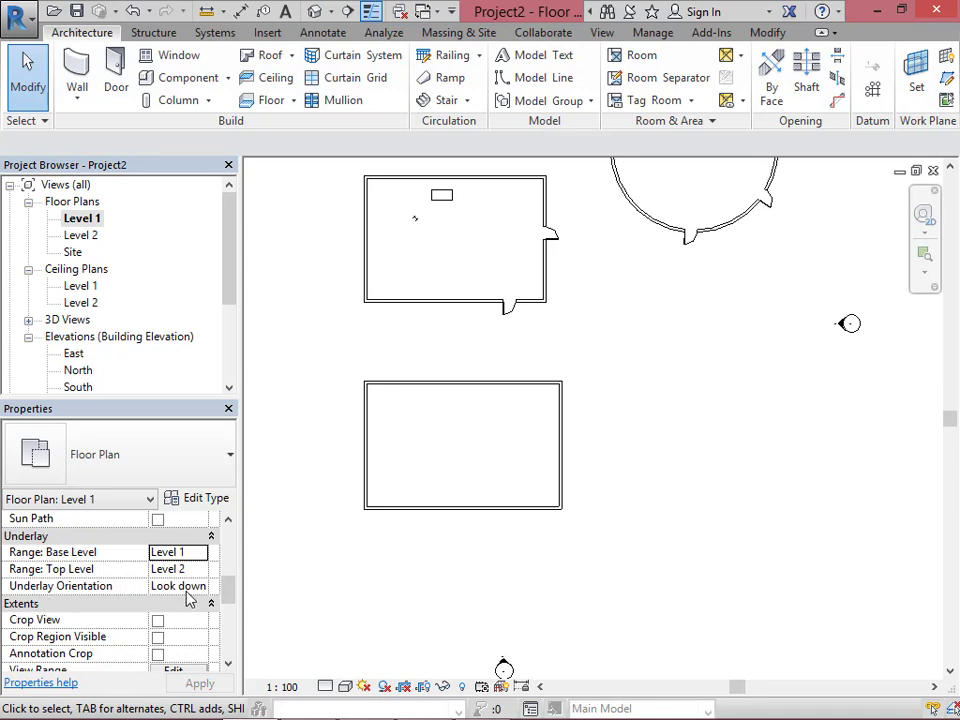
{"action": "left_click", "coordinate": [204, 588]}
{"action": "left_click", "coordinate": [172, 618]}
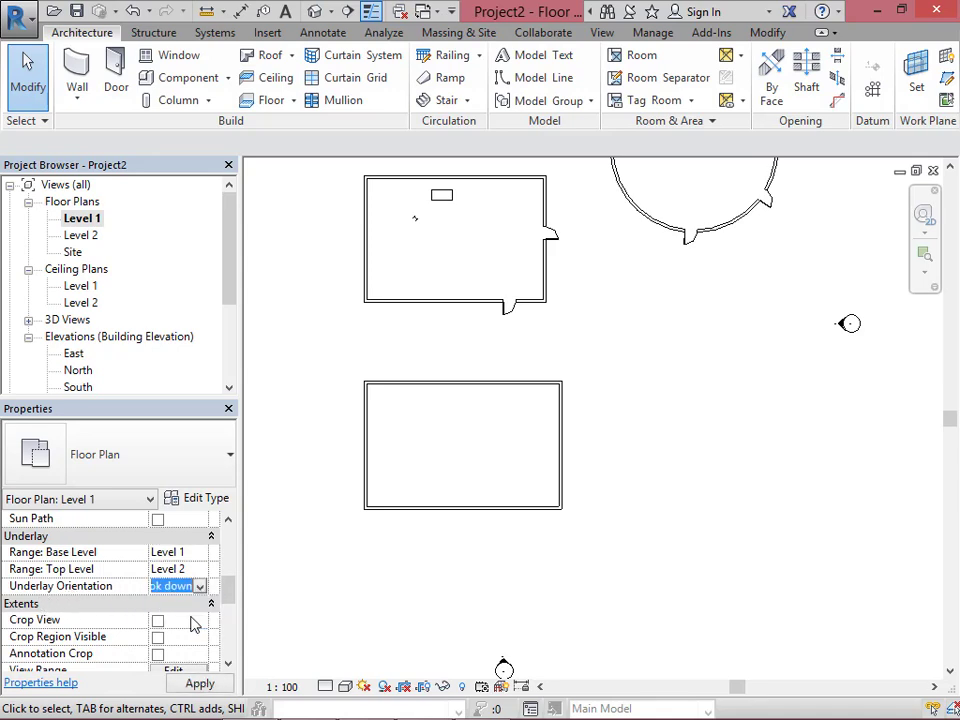
{"action": "scroll", "coordinate": [506, 510], "scroll_direction": "up", "scroll_amount": 4}
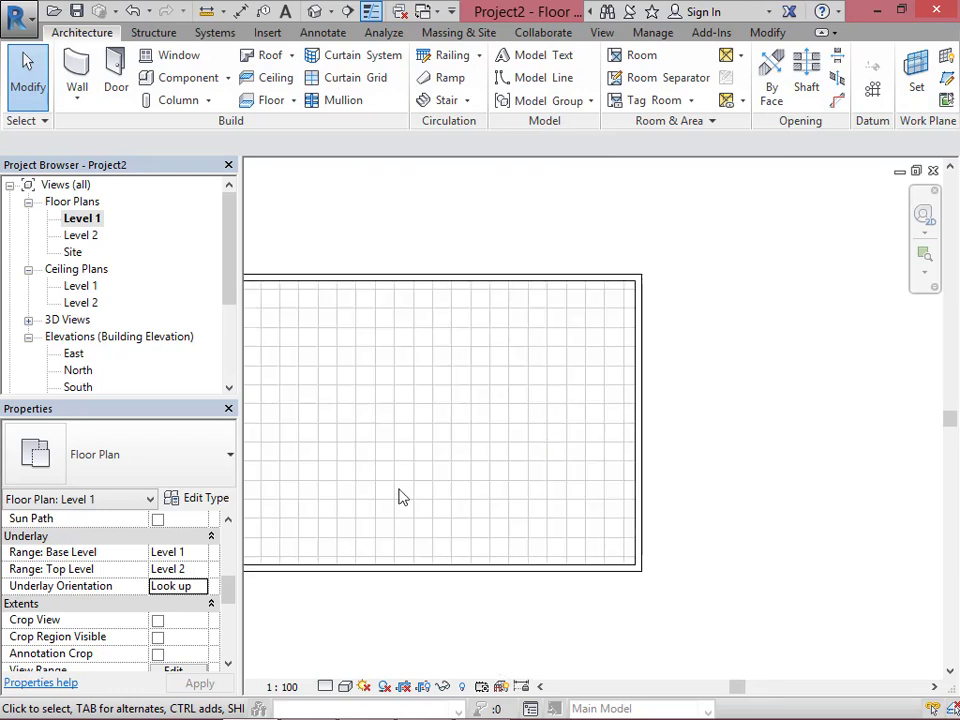
{"action": "scroll", "coordinate": [502, 427], "scroll_direction": "down", "scroll_amount": 3}
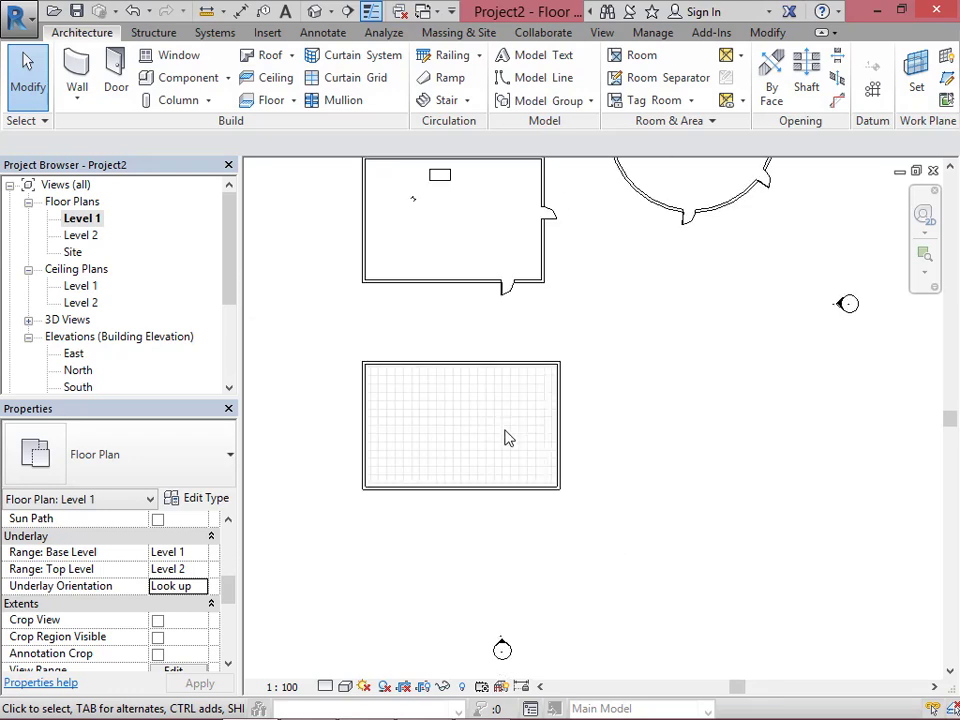
{"action": "scroll", "coordinate": [431, 474], "scroll_direction": "down", "scroll_amount": 1}
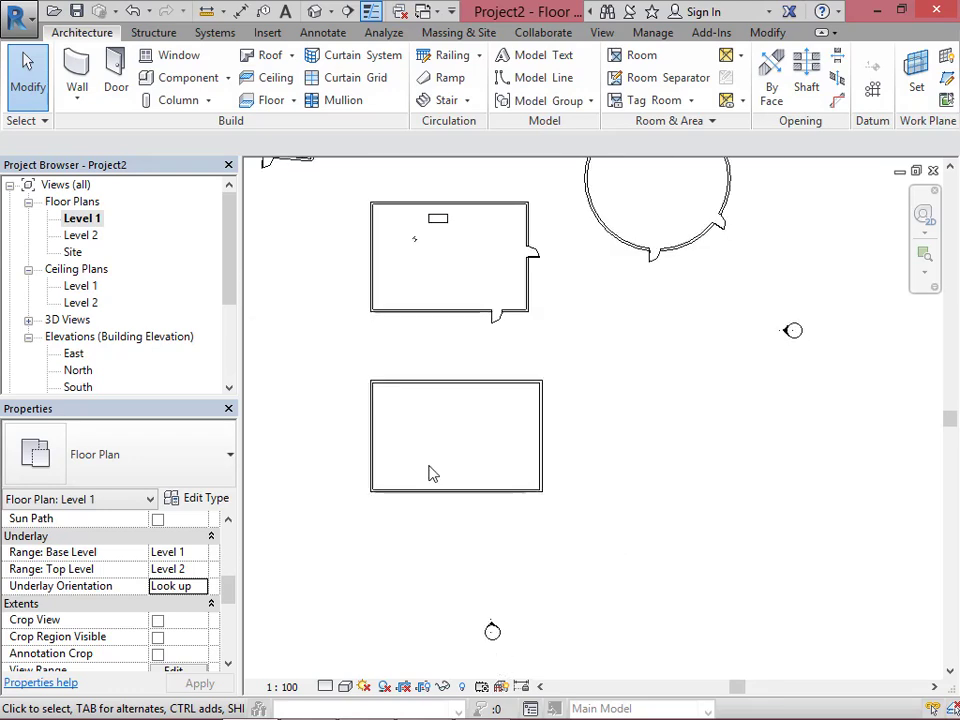
Start an architectural floor and sketch its rectangular boundary between opposite outer wall corners of the upper rectangular room.
{"action": "left_click", "coordinate": [294, 101]}
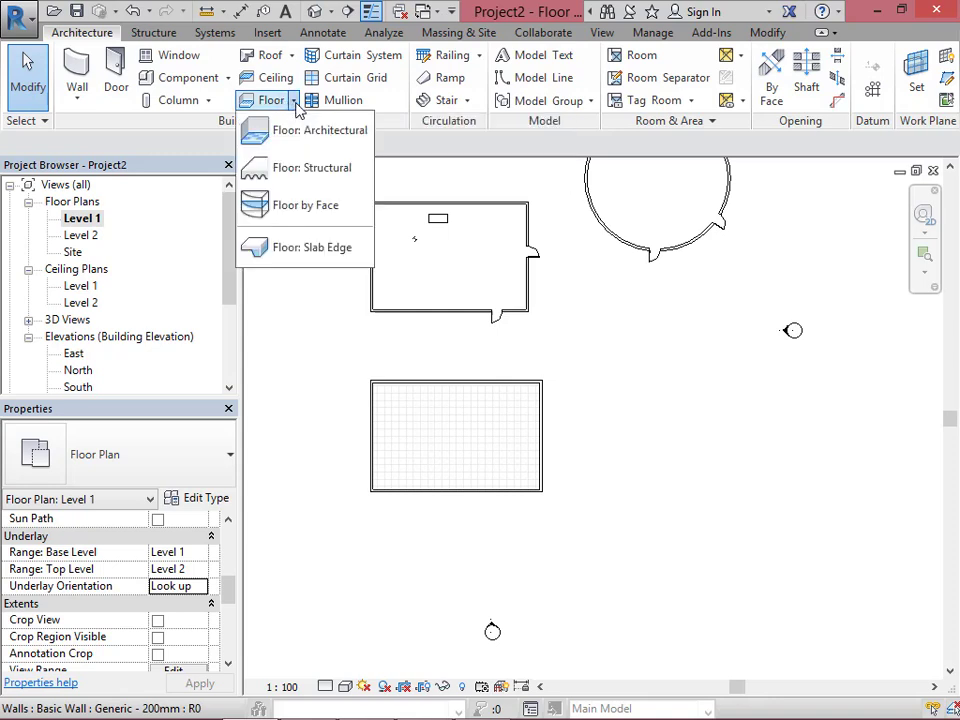
{"action": "left_click", "coordinate": [290, 131]}
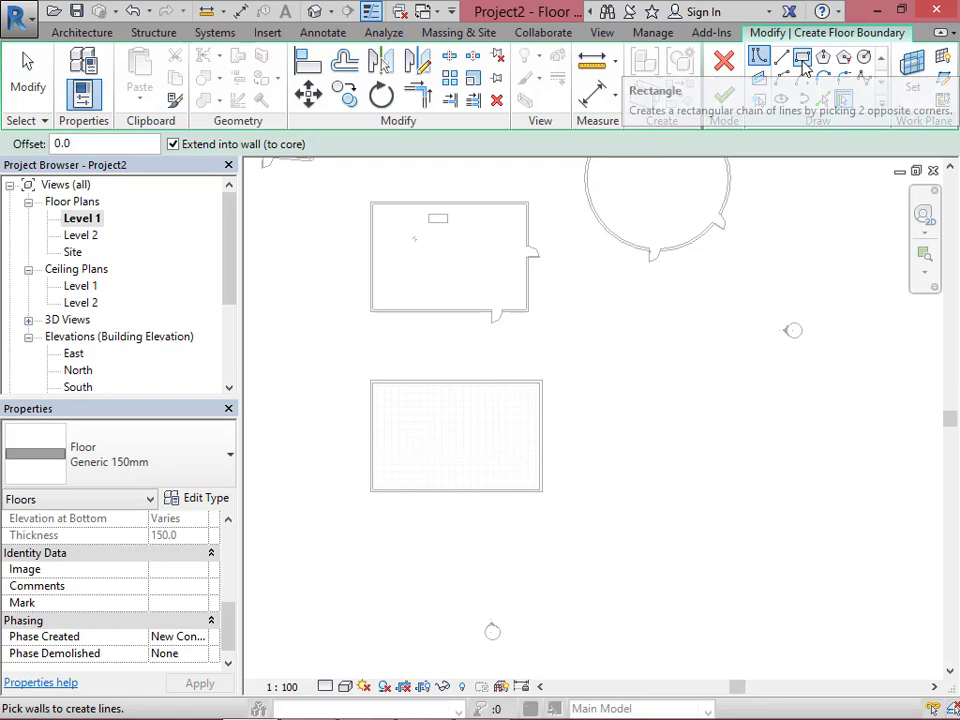
{"action": "left_click", "coordinate": [804, 62]}
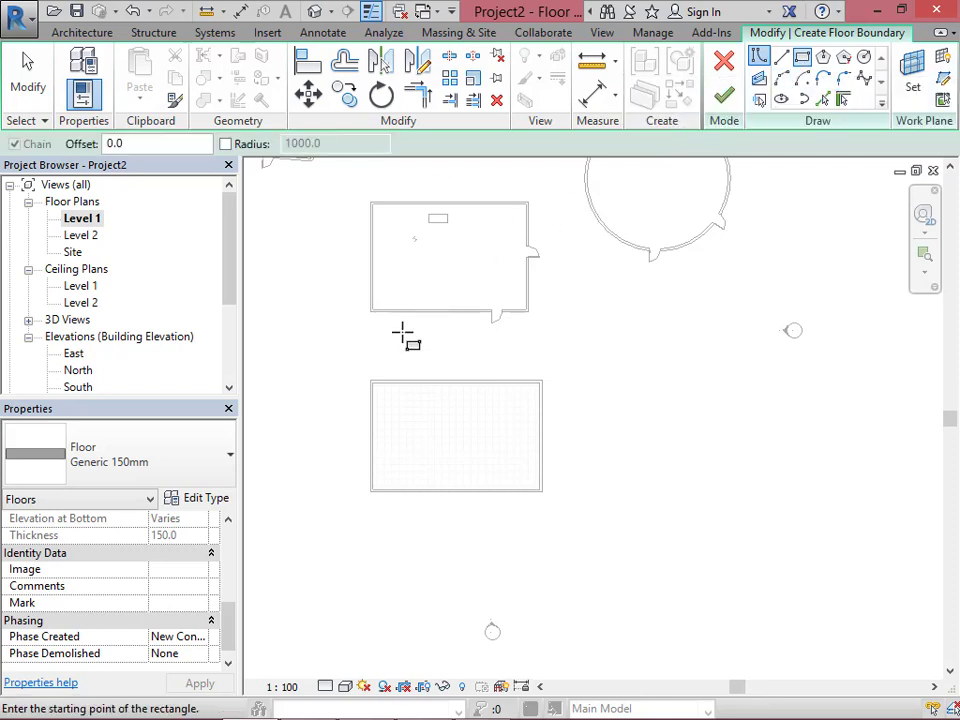
{"action": "scroll", "coordinate": [340, 460], "scroll_direction": "down", "scroll_amount": 2}
{"action": "scroll", "coordinate": [367, 395], "scroll_direction": "up", "scroll_amount": 3}
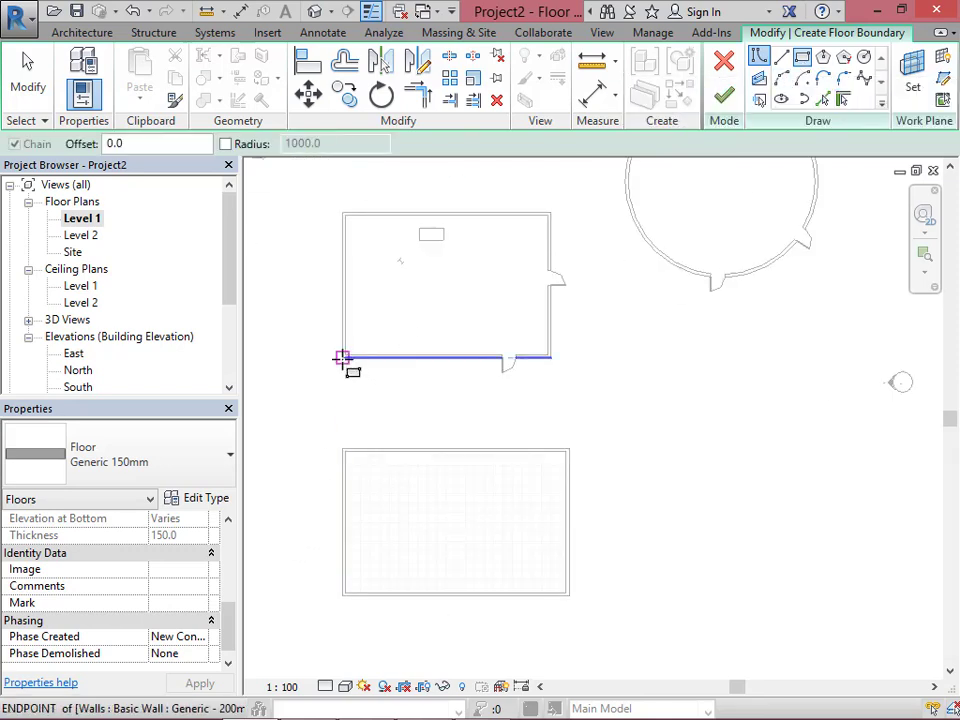
{"action": "left_click", "coordinate": [343, 357]}
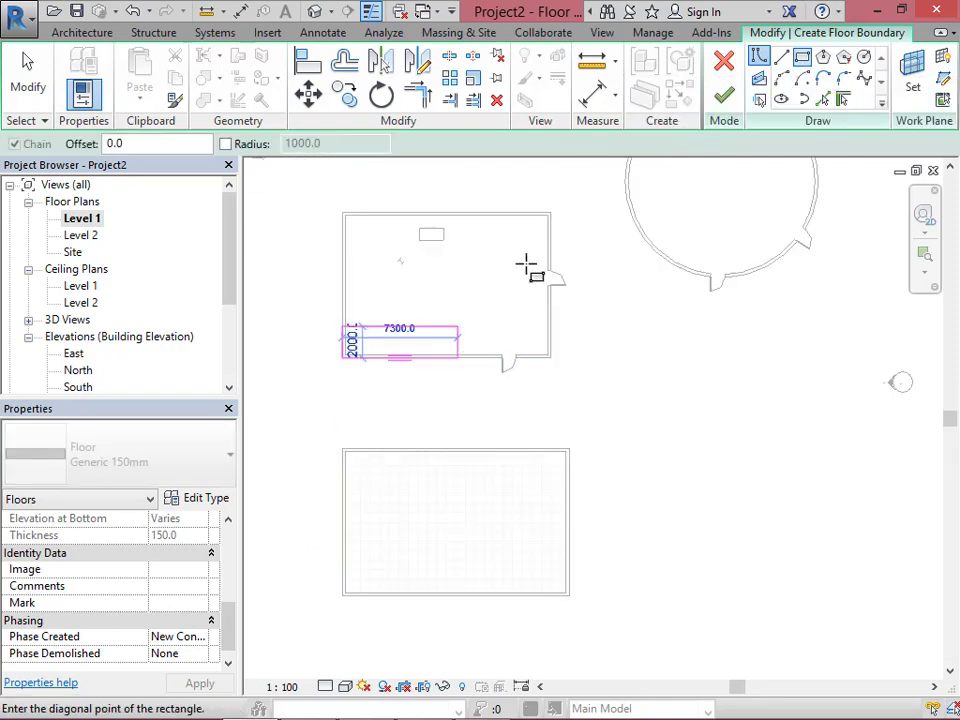
{"action": "left_click", "coordinate": [551, 213]}
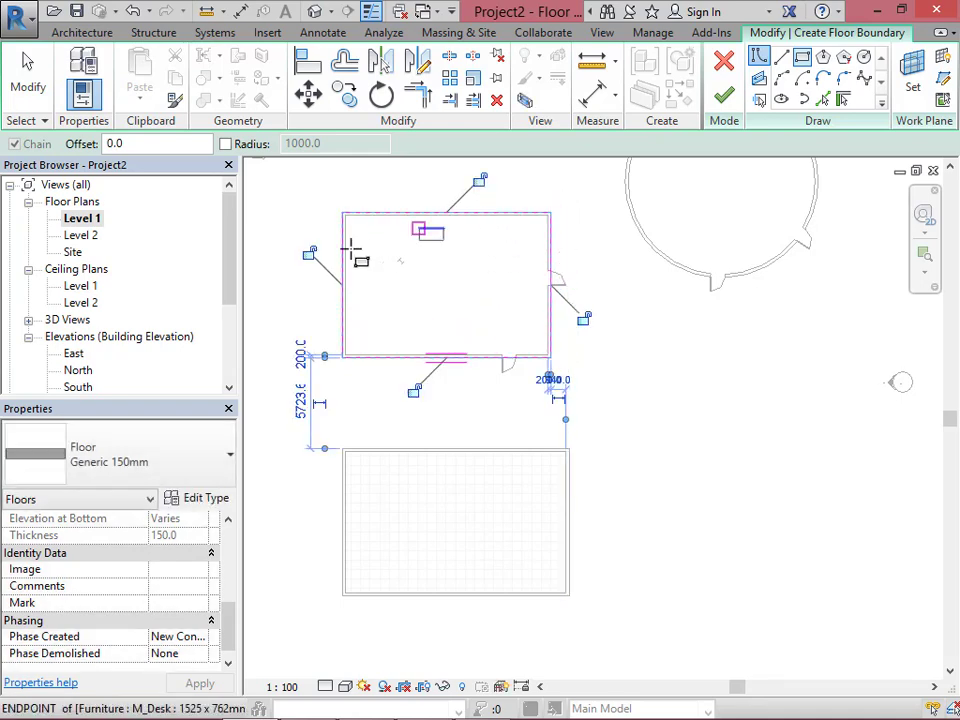
Lock all four floor boundary lines to the upper room's walls and finish the Generic 150mm floor.
{"action": "left_click", "coordinate": [311, 252]}
{"action": "left_click", "coordinate": [479, 180]}
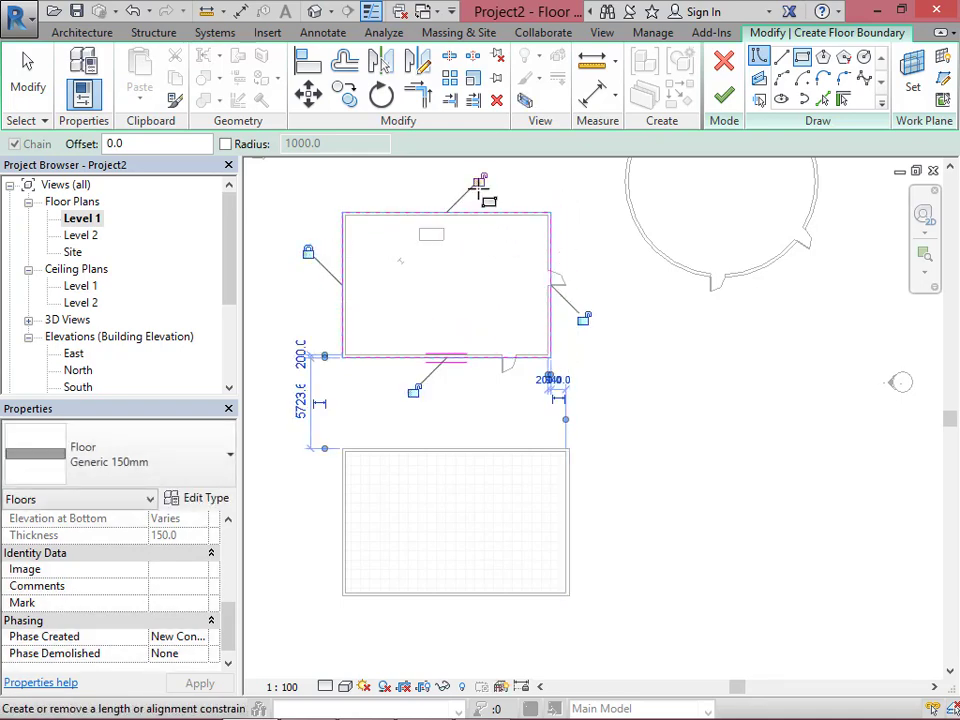
{"action": "left_click", "coordinate": [584, 318]}
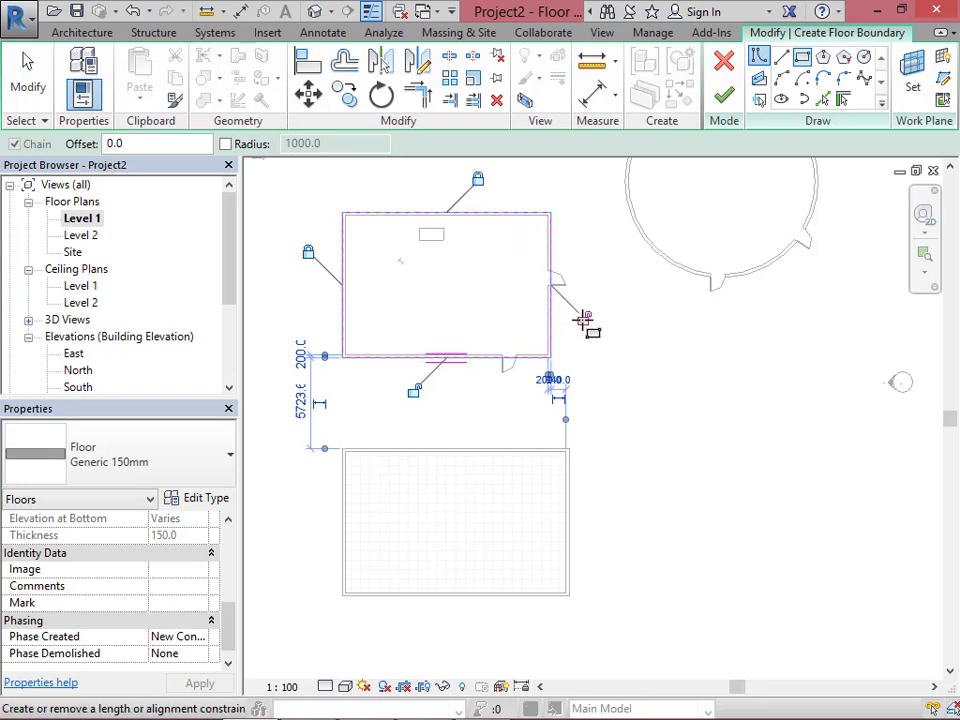
{"action": "left_click", "coordinate": [412, 390]}
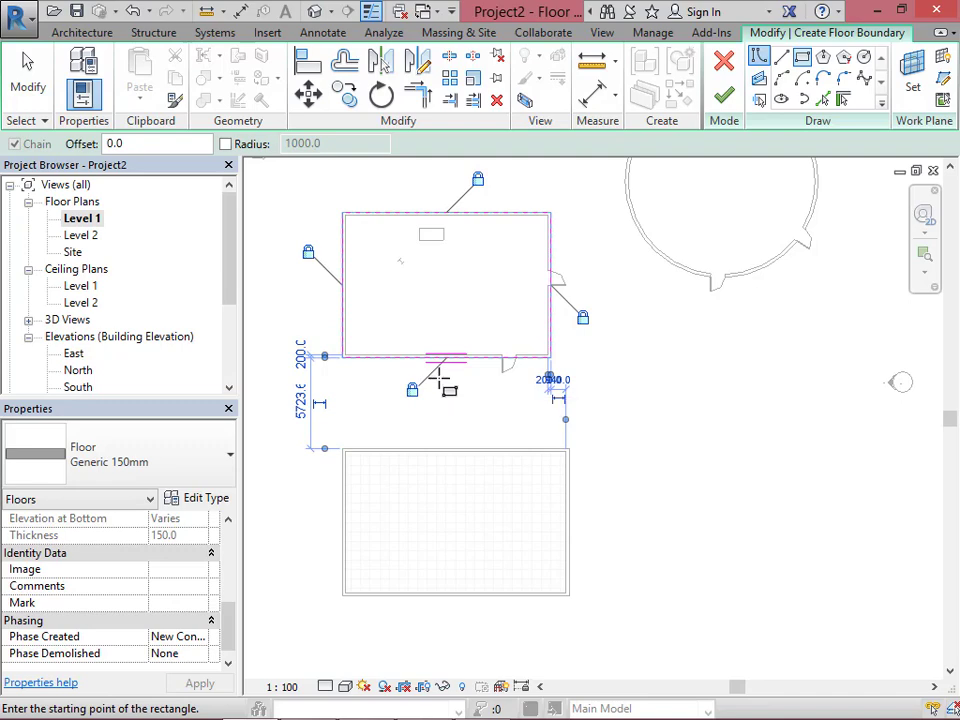
{"action": "left_click", "coordinate": [724, 95]}
{"action": "left_click", "coordinate": [547, 310]}
{"action": "left_click", "coordinate": [462, 291]}
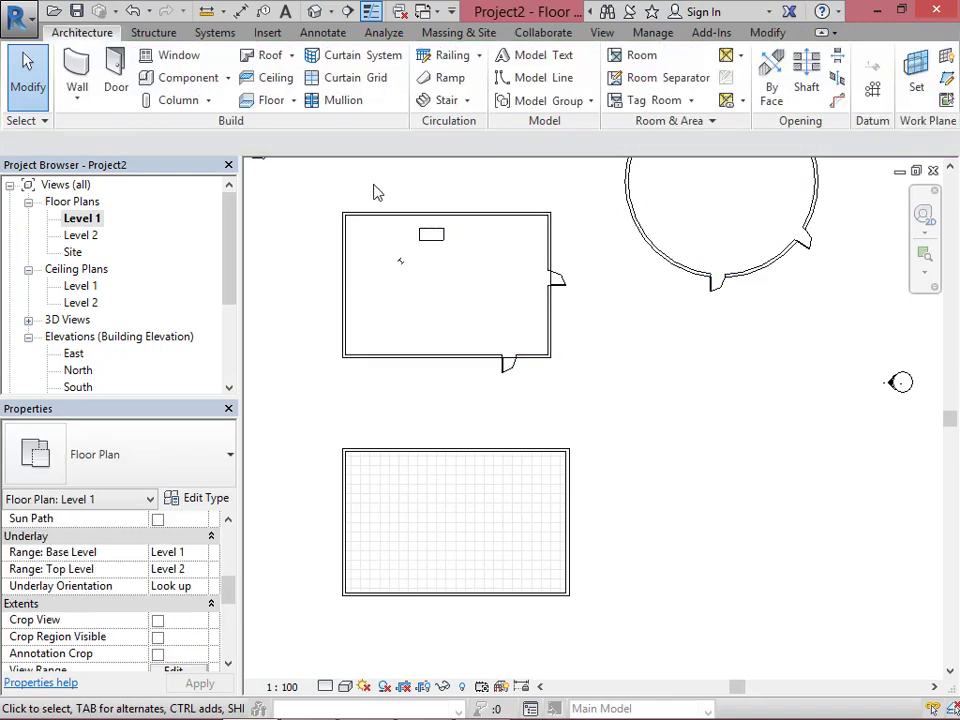
Examine the new floor in the 3D view from above and from below, and select it at its edge.
{"action": "left_click", "coordinate": [314, 11]}
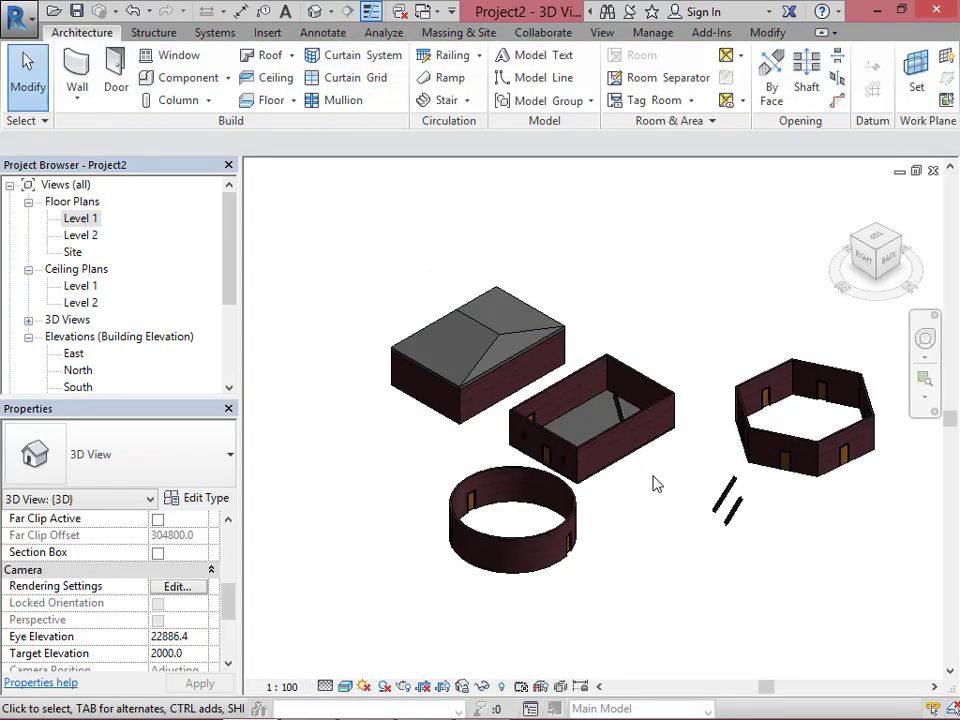
{"action": "scroll", "coordinate": [655, 484], "scroll_direction": "up", "scroll_amount": 6}
{"action": "scroll", "coordinate": [560, 365], "scroll_direction": "down", "scroll_amount": 5}
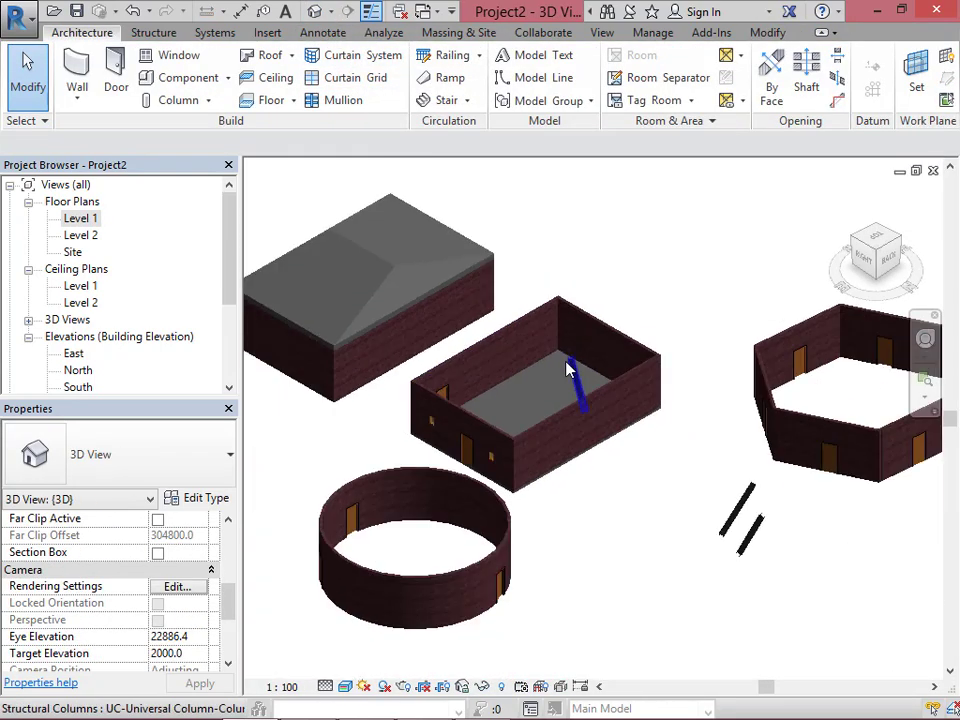
{"action": "scroll", "coordinate": [594, 433], "scroll_direction": "down", "scroll_amount": 3}
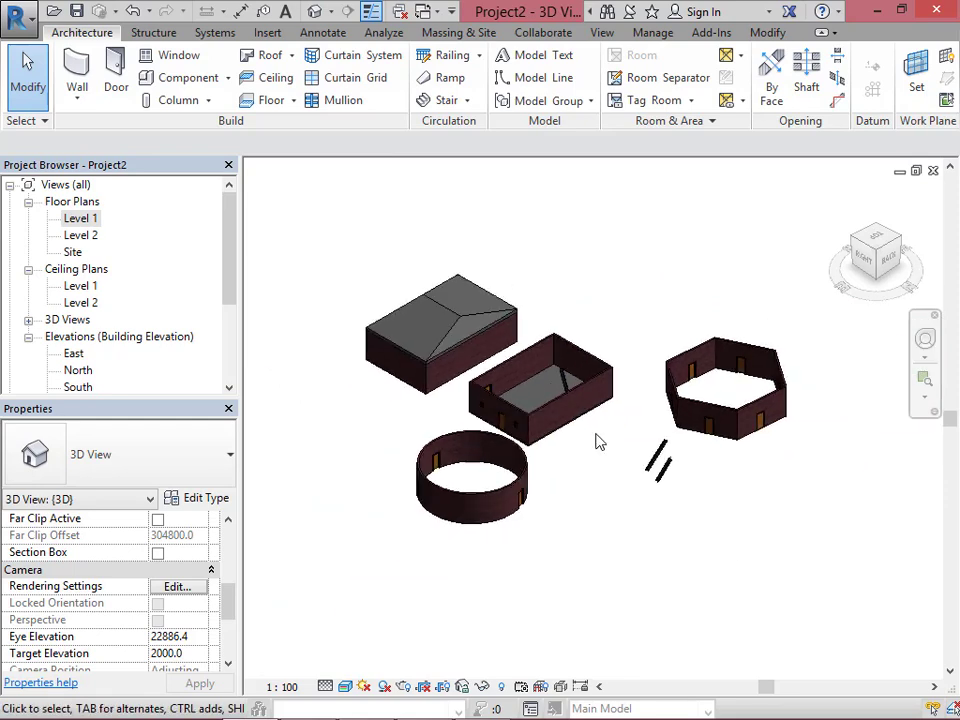
{"action": "scroll", "coordinate": [605, 430], "scroll_direction": "up", "scroll_amount": 4}
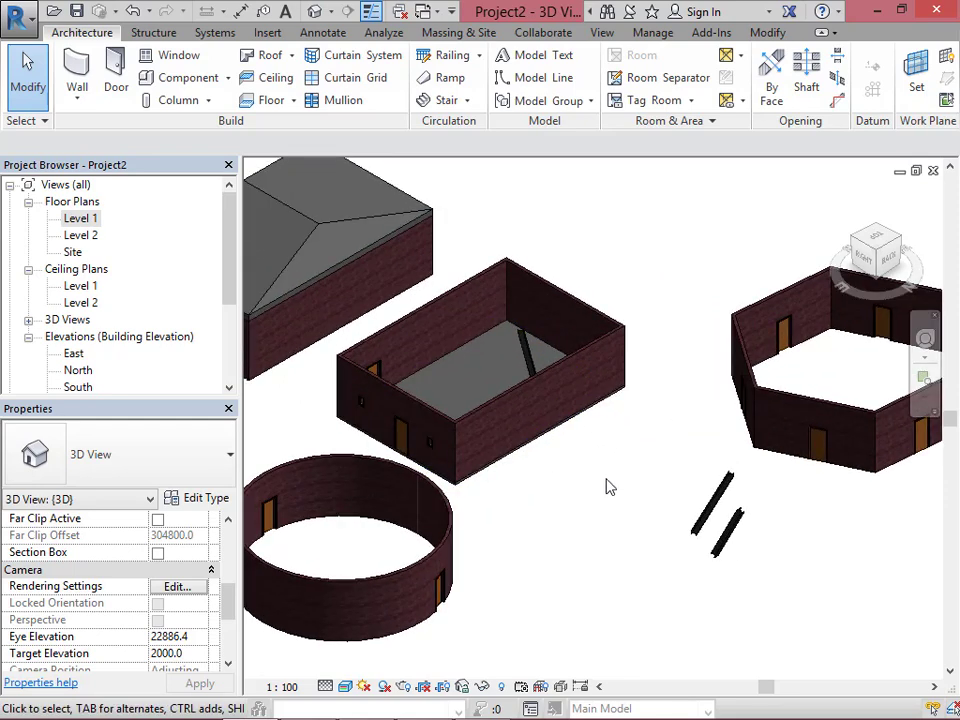
{"action": "middle_click_drag", "start_coordinate": [612, 490], "coordinate": [585, 260], "text": "shift"}
{"action": "scroll", "coordinate": [589, 324], "scroll_direction": "down", "scroll_amount": 3}
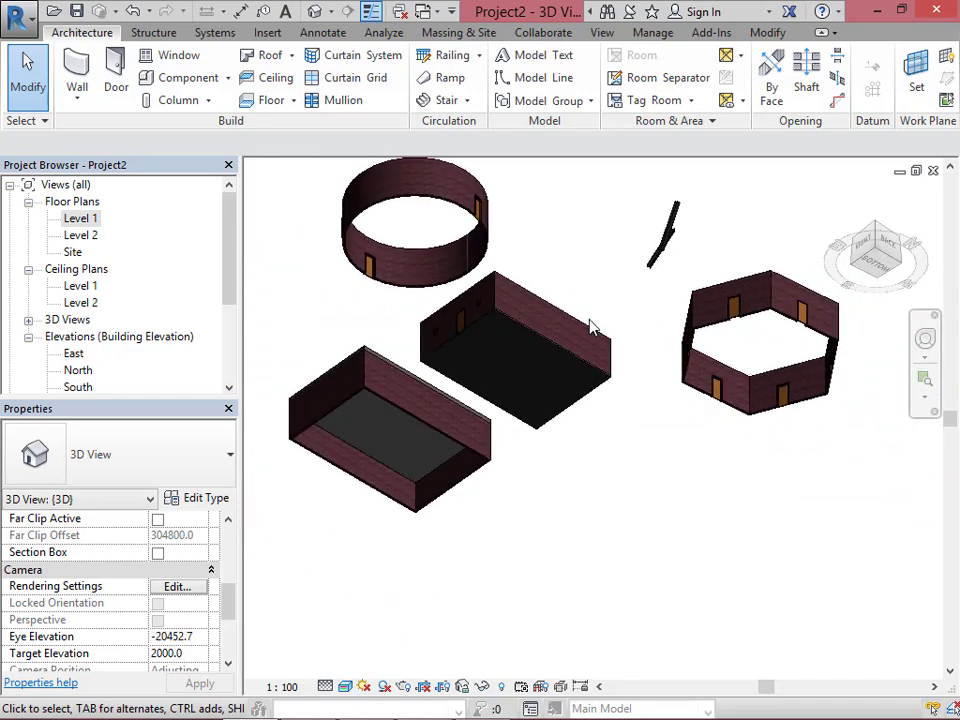
{"action": "scroll", "coordinate": [624, 326], "scroll_direction": "up", "scroll_amount": 3}
{"action": "scroll", "coordinate": [624, 336], "scroll_direction": "down", "scroll_amount": 3}
{"action": "middle_click_drag", "start_coordinate": [624, 336], "coordinate": [561, 394], "text": "shift"}
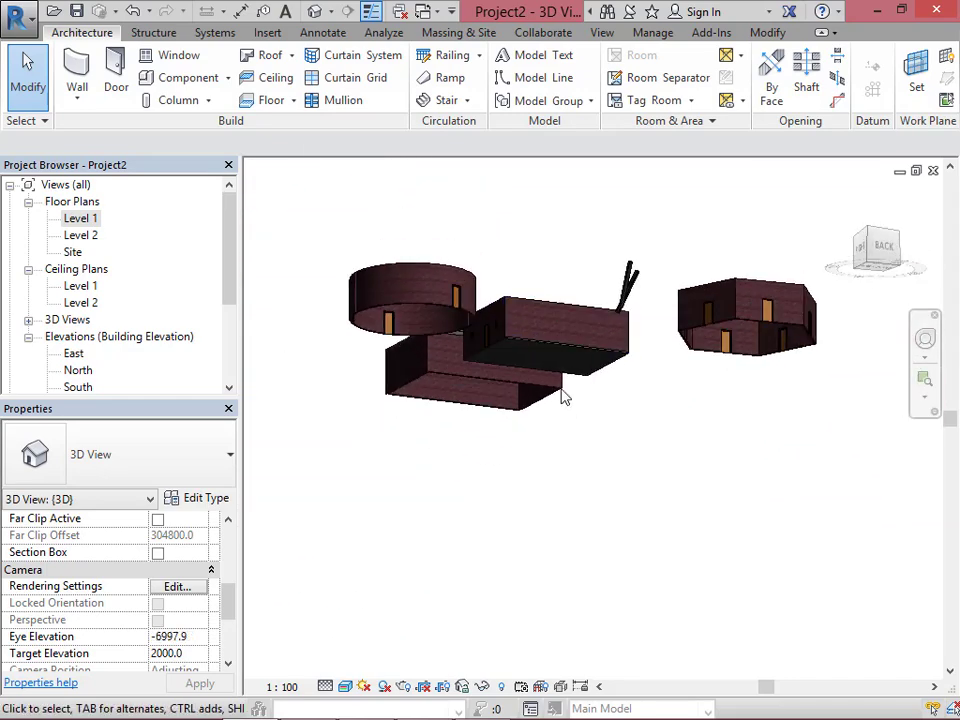
{"action": "scroll", "coordinate": [544, 343], "scroll_direction": "up", "scroll_amount": 8}
{"action": "left_click", "coordinate": [649, 354]}
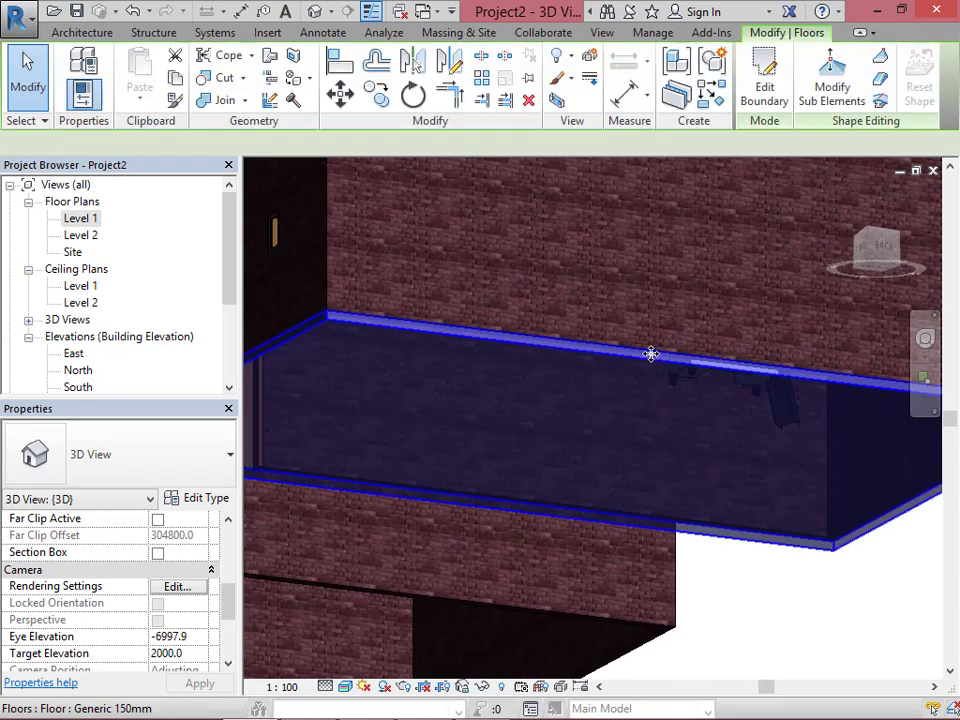
Examine the selected floor and the surrounding buildings in the 3D view from below, the back side and above.
{"action": "scroll", "coordinate": [621, 311], "scroll_direction": "down", "scroll_amount": 5}
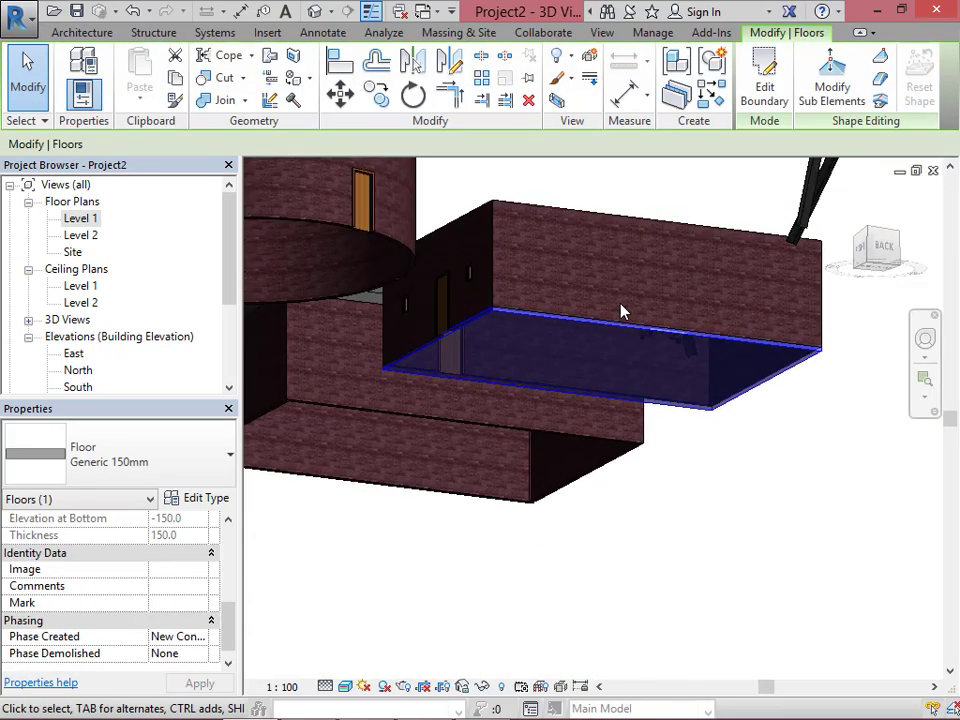
{"action": "scroll", "coordinate": [621, 312], "scroll_direction": "down", "scroll_amount": 5}
{"action": "scroll", "coordinate": [544, 366], "scroll_direction": "up", "scroll_amount": 5}
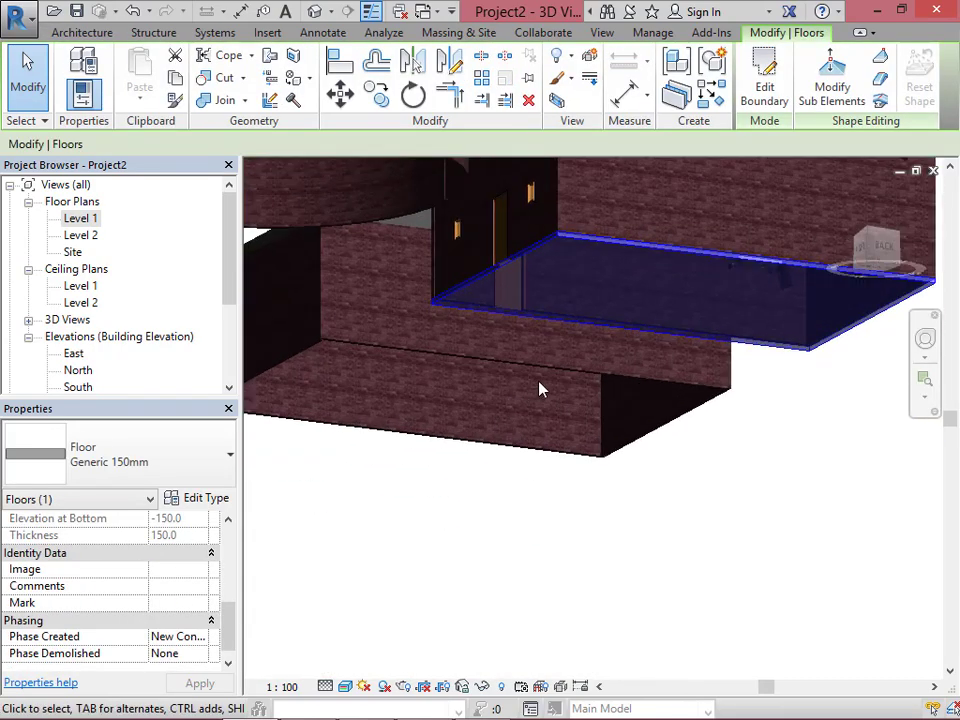
{"action": "scroll", "coordinate": [542, 388], "scroll_direction": "down", "scroll_amount": 5}
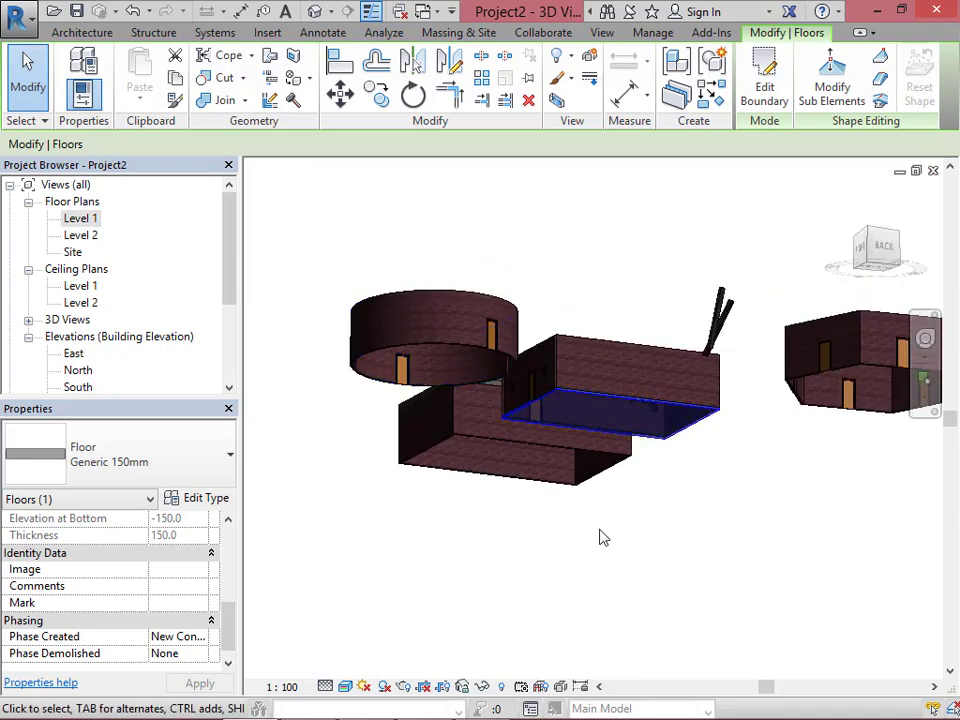
{"action": "middle_click_drag", "start_coordinate": [600, 538], "coordinate": [619, 441], "text": "shift"}
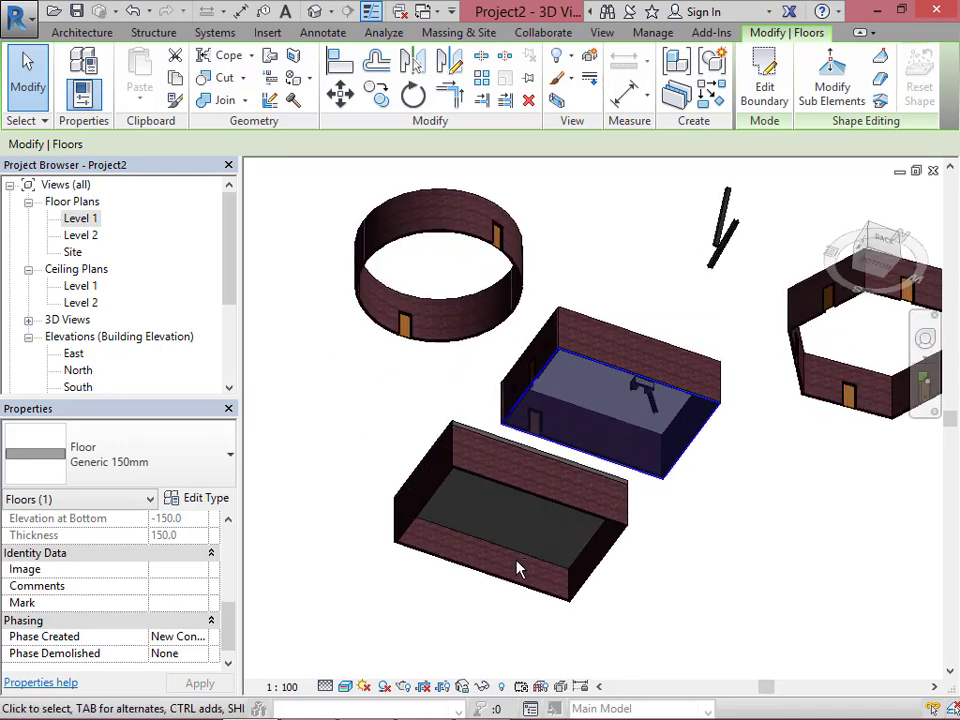
{"action": "middle_click_drag", "start_coordinate": [480, 540], "coordinate": [535, 645], "text": "shift"}
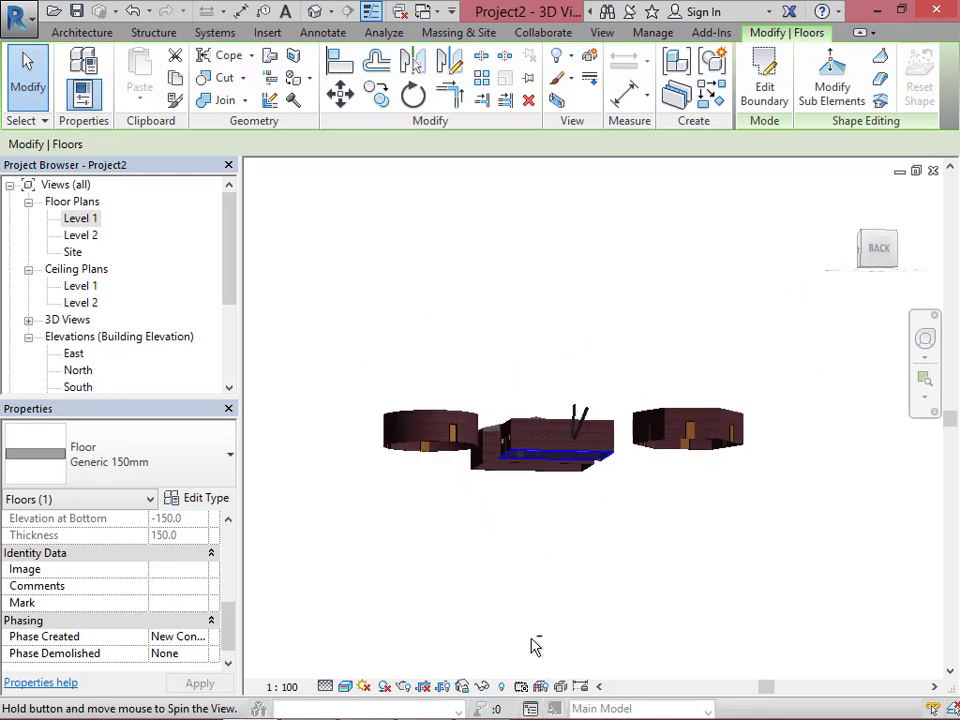
{"action": "middle_click_drag", "start_coordinate": [589, 480], "coordinate": [555, 570], "text": "shift"}
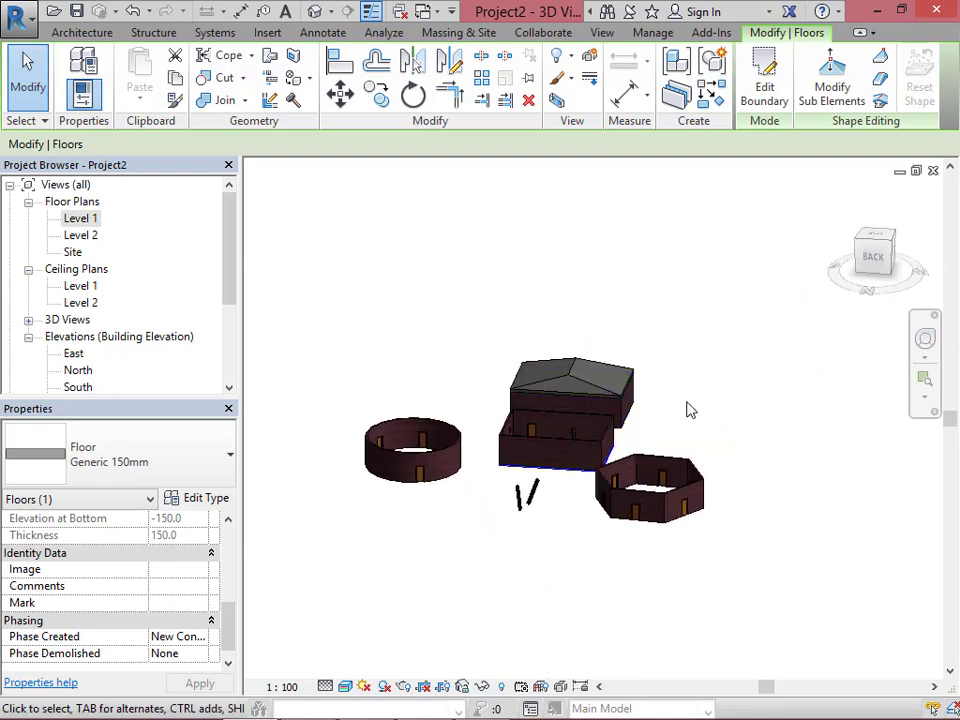
{"action": "middle_click_drag", "start_coordinate": [690, 410], "coordinate": [449, 571], "text": "shift"}
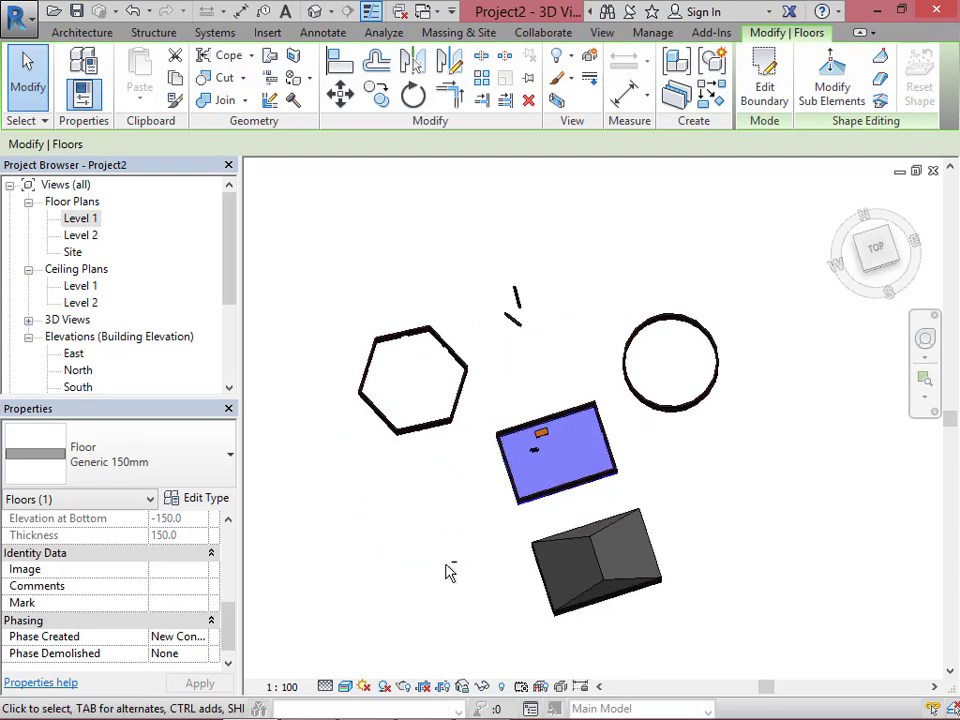
Select the rectangular room's floor and the desk in turn to examine how each is highlighted in the 3D view.
{"action": "scroll", "coordinate": [585, 431], "scroll_direction": "up", "scroll_amount": 5}
{"action": "key", "text": "Escape"}
{"action": "scroll", "coordinate": [487, 460], "scroll_direction": "down", "scroll_amount": 2}
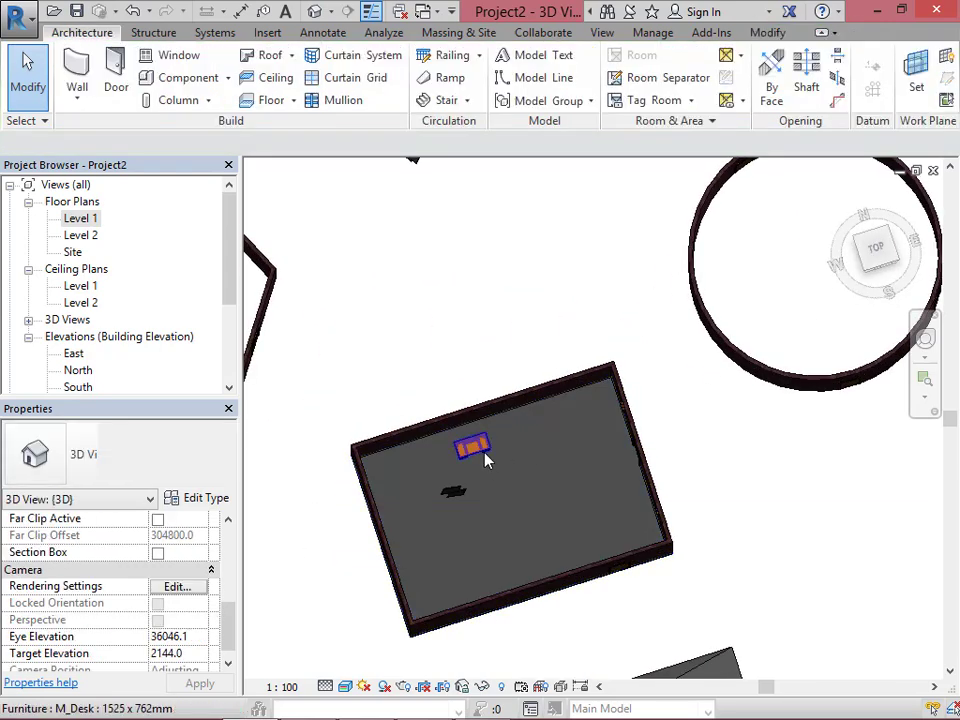
{"action": "left_click", "coordinate": [660, 566]}
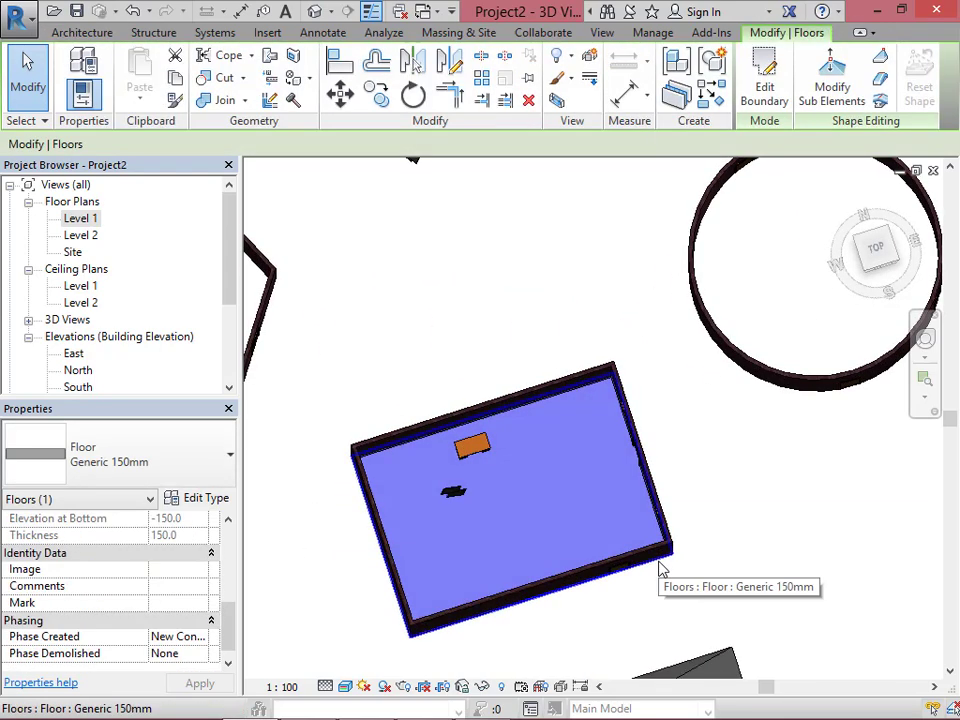
{"action": "key", "text": "Escape"}
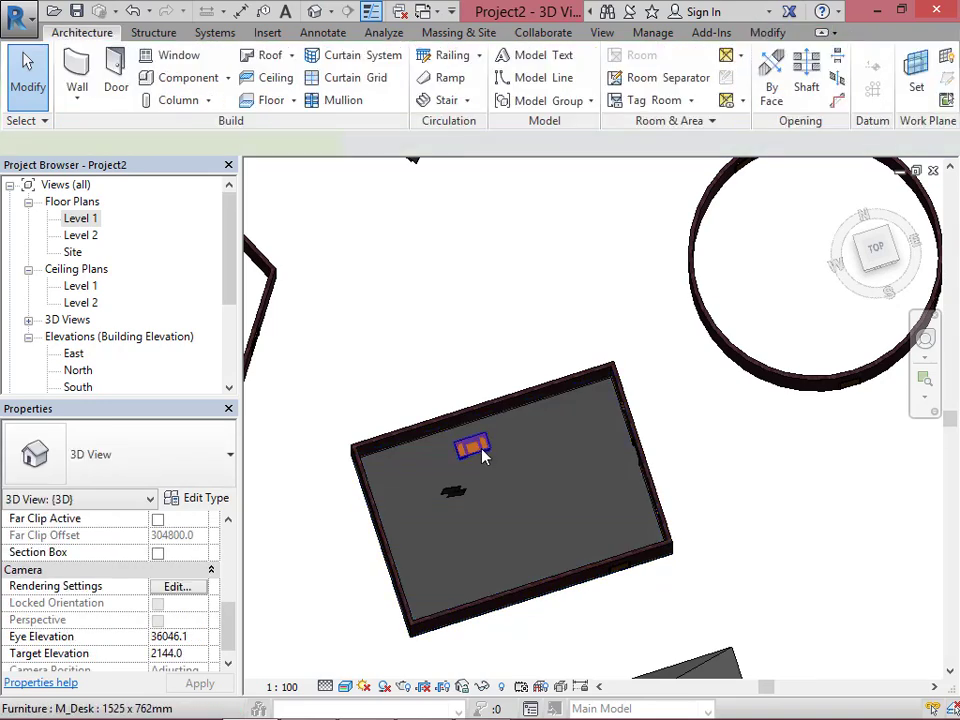
{"action": "left_click", "coordinate": [483, 456]}
{"action": "scroll", "coordinate": [484, 450], "scroll_direction": "up", "scroll_amount": 4}
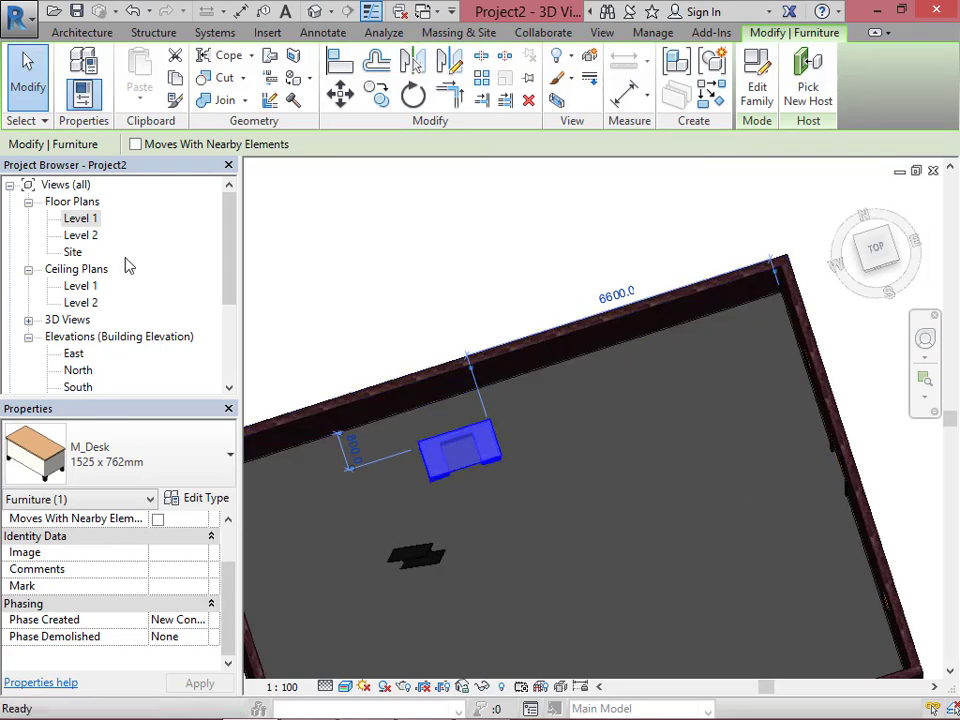
{"action": "key", "text": "Escape"}
Review the file locations and the graphics colour settings in the program options, and close them without changes.
{"action": "left_click", "coordinate": [16, 14]}
{"action": "left_click", "coordinate": [285, 562]}
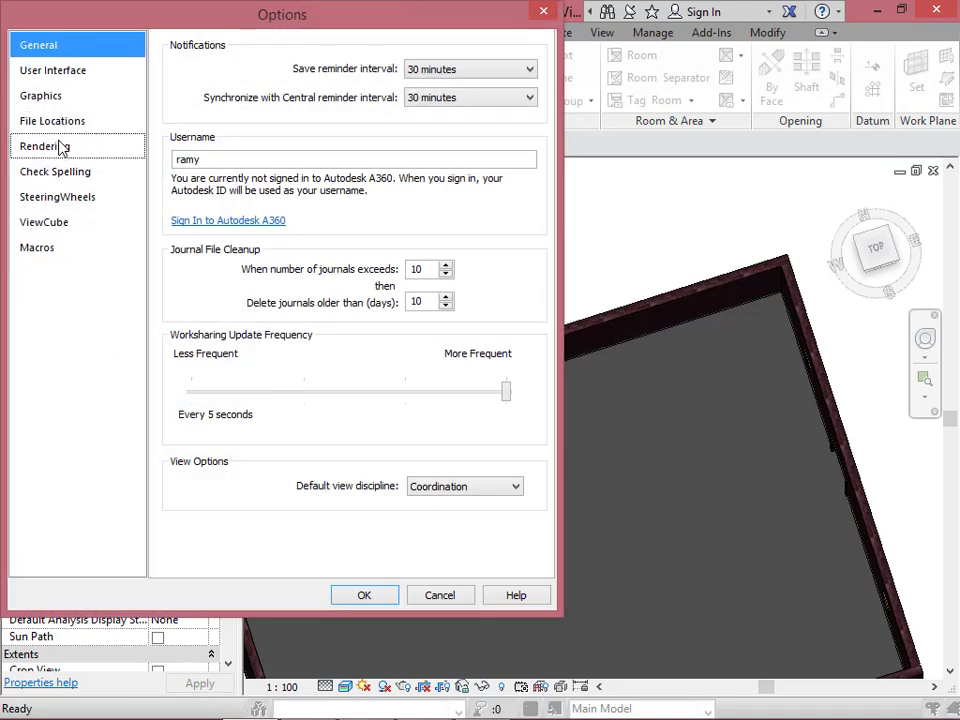
{"action": "left_click", "coordinate": [60, 122]}
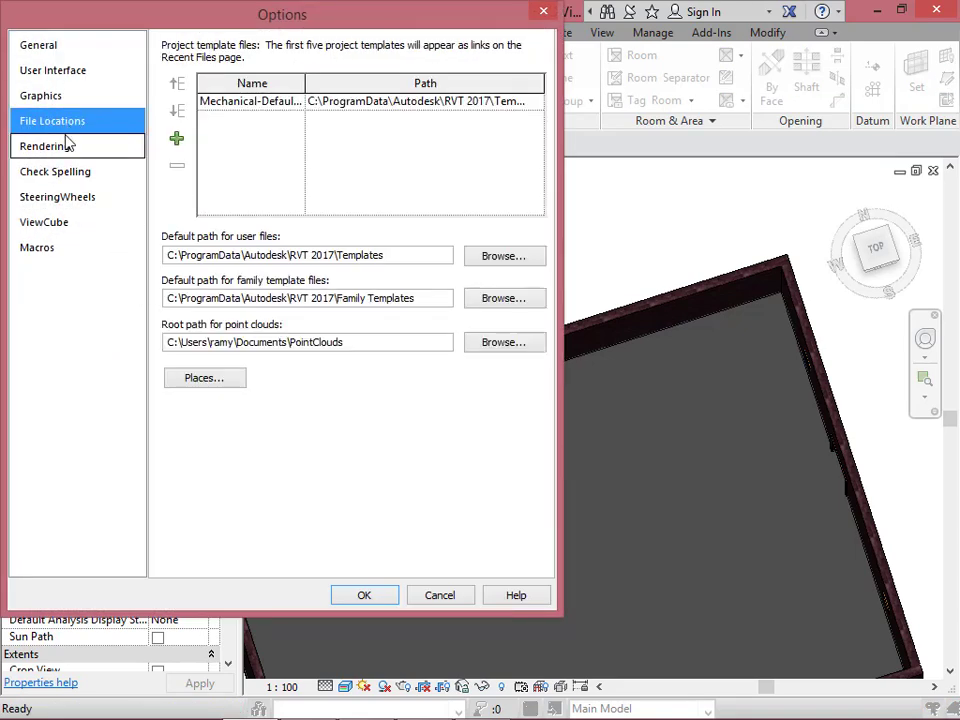
{"action": "left_click", "coordinate": [55, 96]}
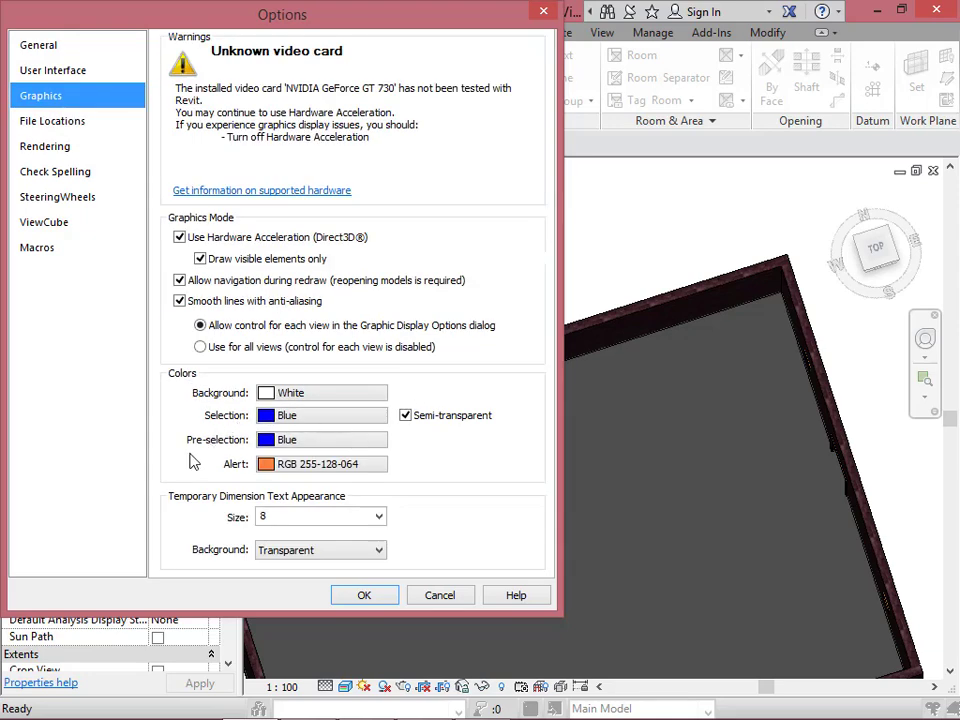
{"action": "left_click", "coordinate": [543, 12]}
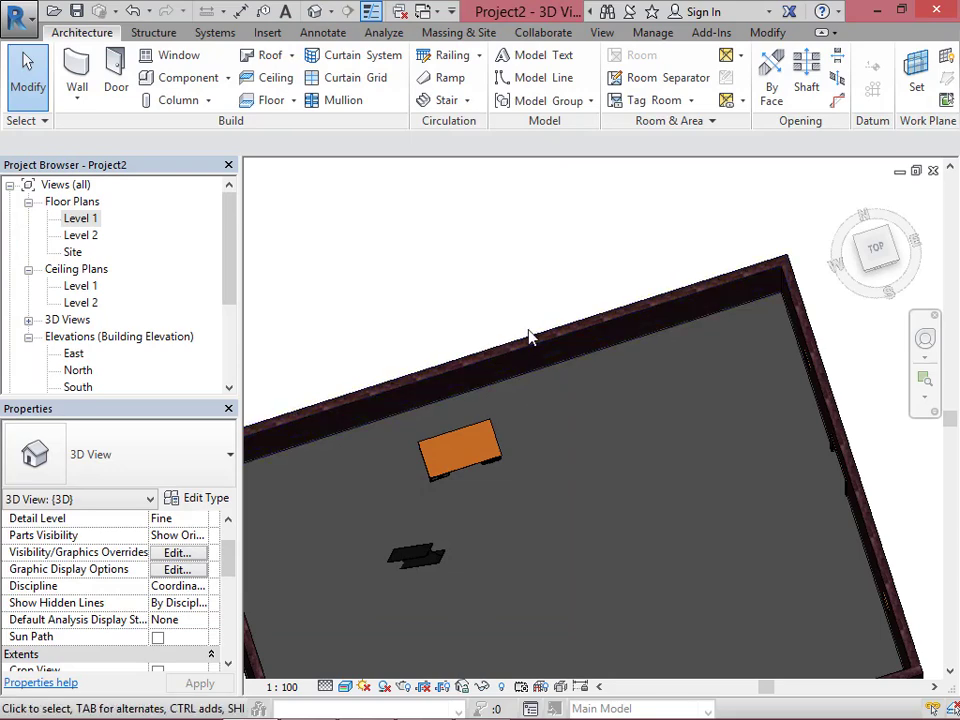
Create a straight ramp about 2700 mm long on the Level 1 plan, running outward from the rectangular building's east wall above the door.
{"action": "middle_click_drag", "start_coordinate": [529, 332], "coordinate": [938, 187], "text": "shift"}
{"action": "key", "text": "ctrl+Tab"}
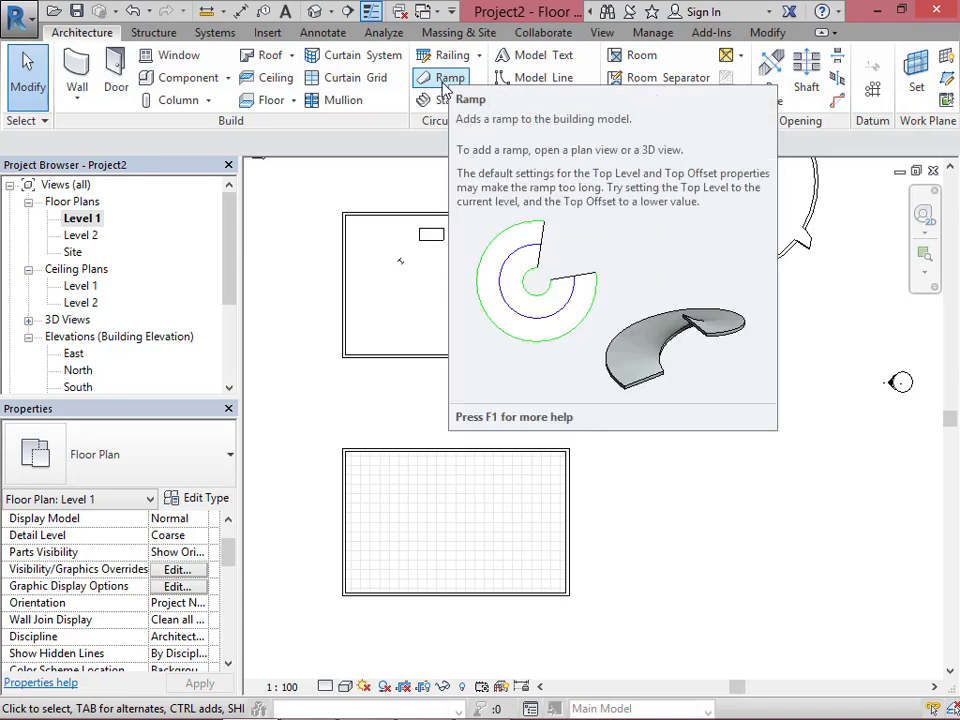
{"action": "left_click", "coordinate": [444, 86]}
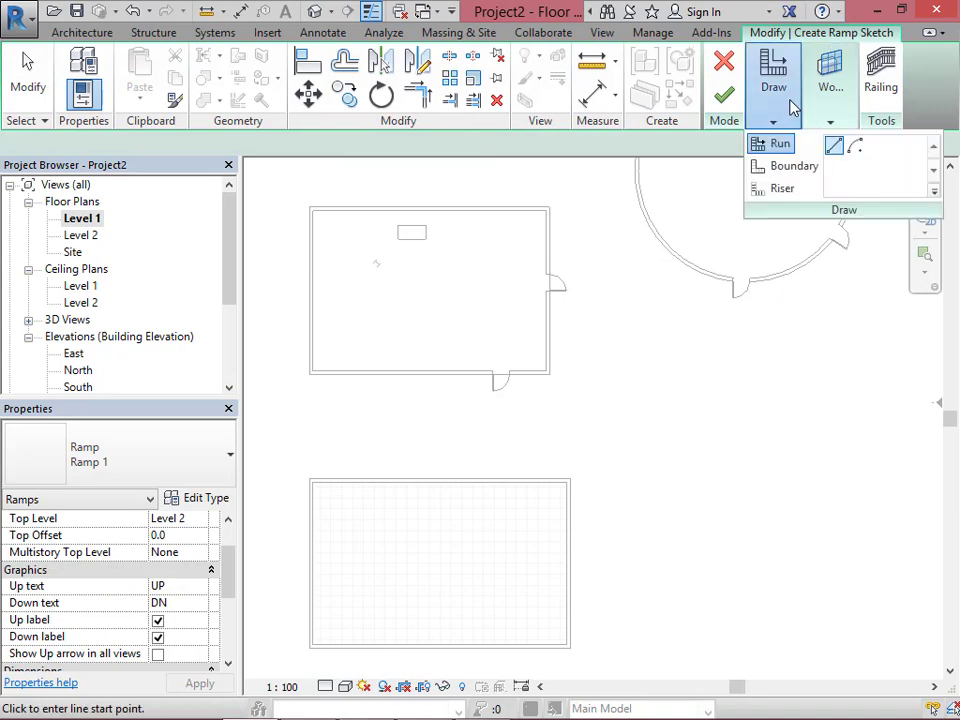
{"action": "mouse_move", "coordinate": [775, 62]}
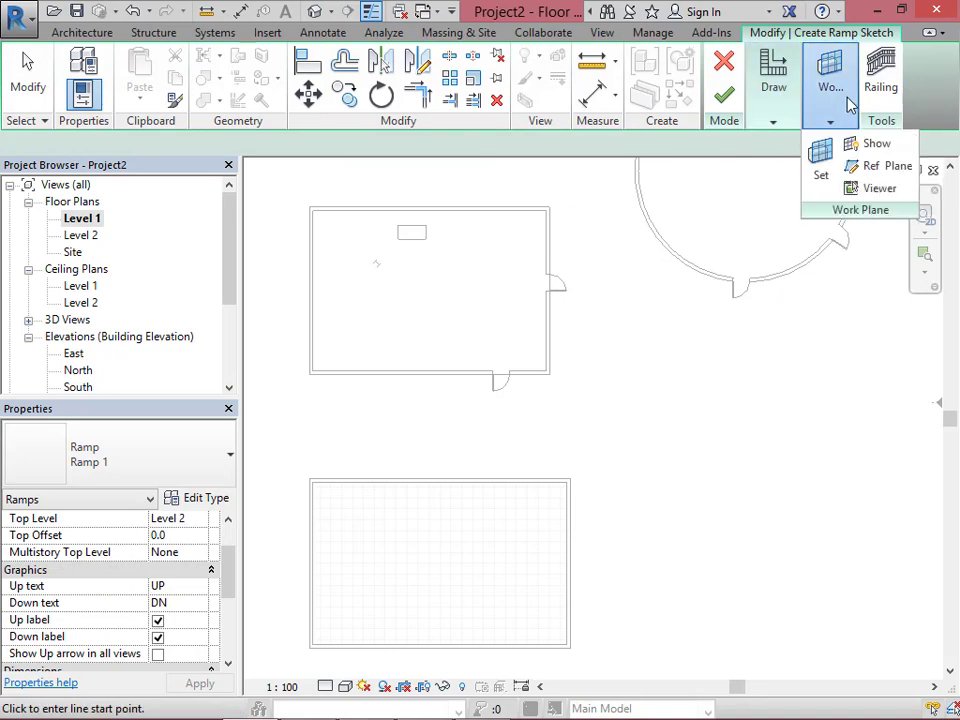
{"action": "left_click", "coordinate": [548, 243]}
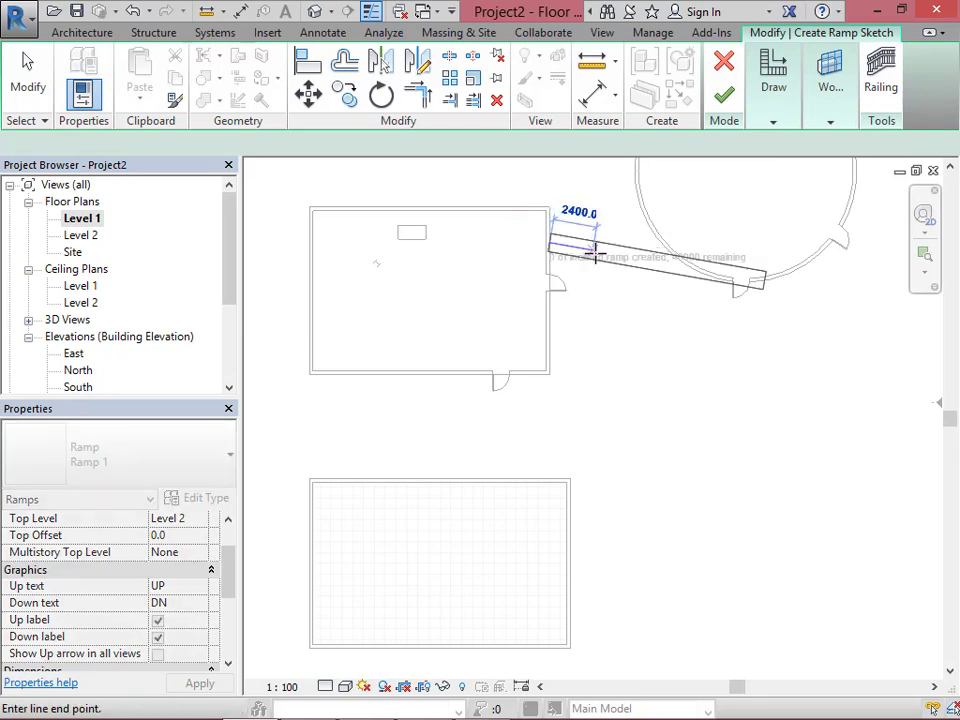
{"action": "left_click", "coordinate": [599, 243]}
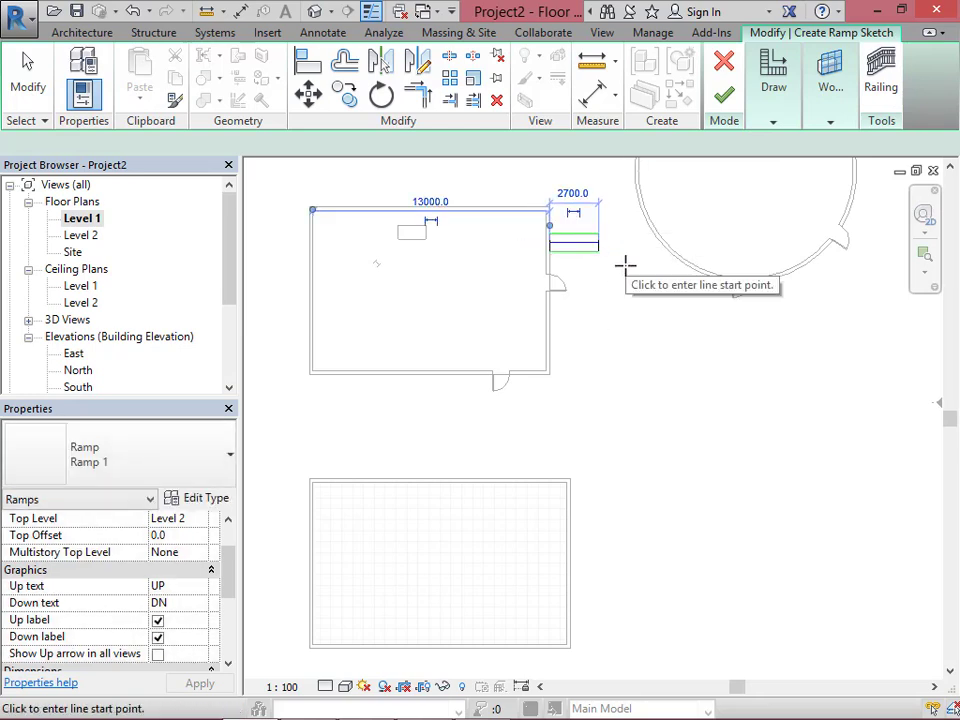
{"action": "left_click", "coordinate": [724, 62]}
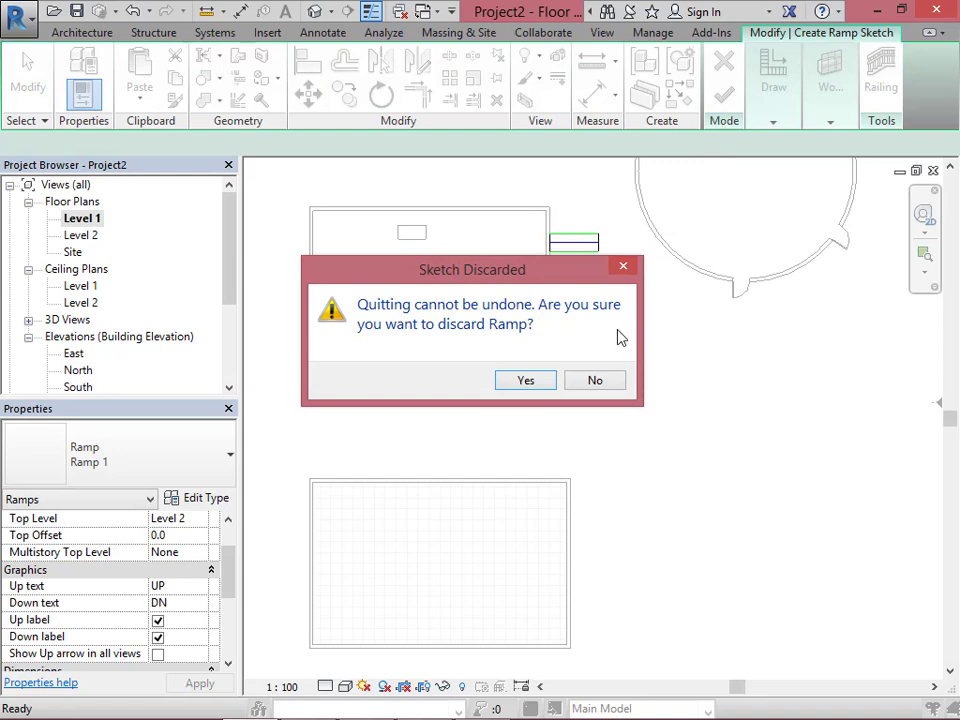
{"action": "left_click", "coordinate": [618, 382]}
{"action": "left_click", "coordinate": [724, 94]}
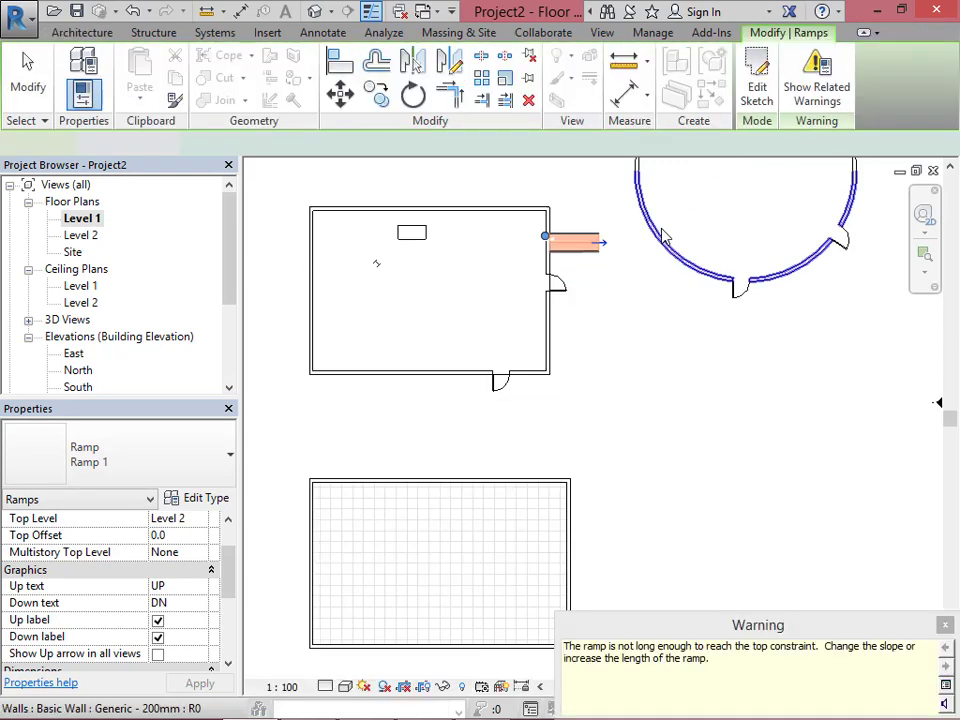
{"action": "left_click", "coordinate": [619, 302]}
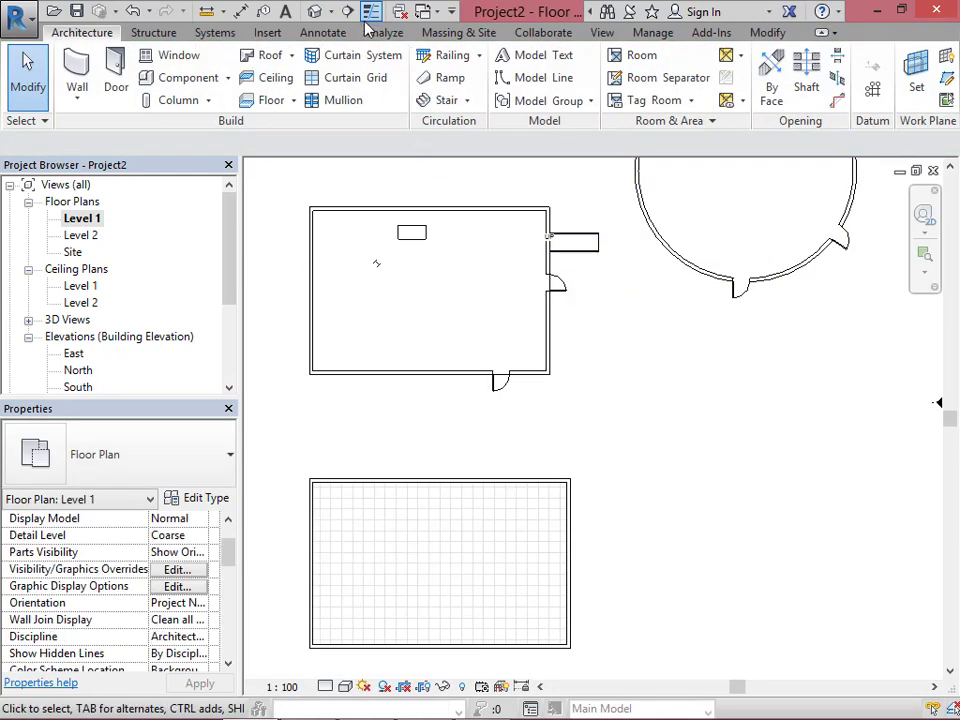
Examine the ramp and its railings from several angles in the 3D view.
{"action": "left_click", "coordinate": [313, 12]}
{"action": "scroll", "coordinate": [671, 433], "scroll_direction": "up", "scroll_amount": 3}
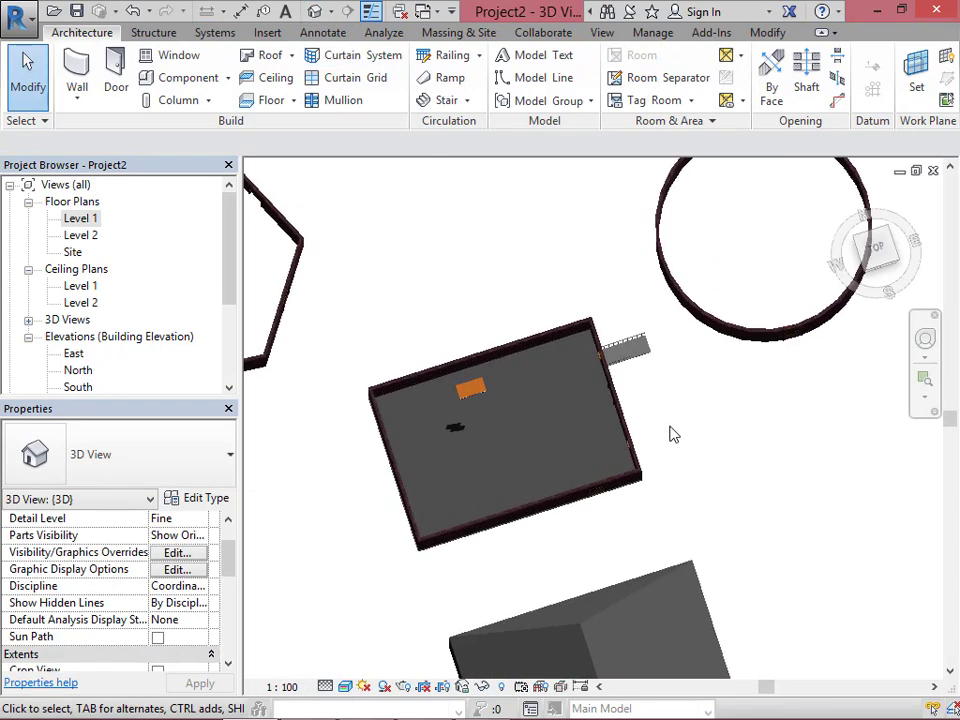
{"action": "middle_click_drag", "start_coordinate": [675, 443], "coordinate": [590, 250], "text": "shift"}
{"action": "middle_click_drag", "start_coordinate": [647, 495], "coordinate": [628, 475], "text": "shift"}
{"action": "scroll", "coordinate": [628, 491], "scroll_direction": "up", "scroll_amount": 5}
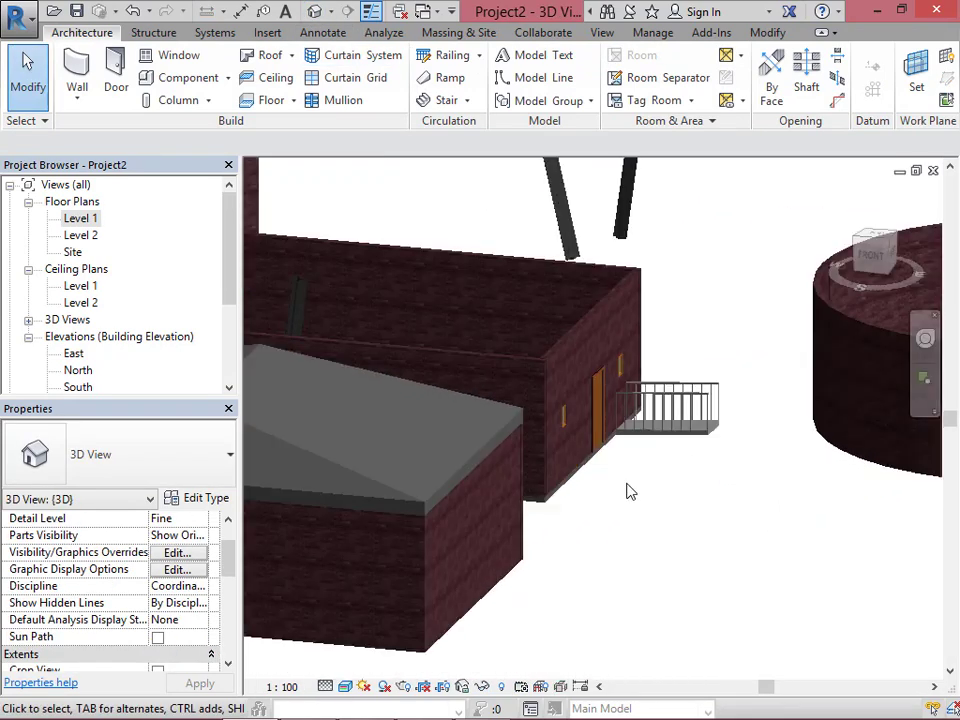
{"action": "scroll", "coordinate": [598, 392], "scroll_direction": "down", "scroll_amount": 5}
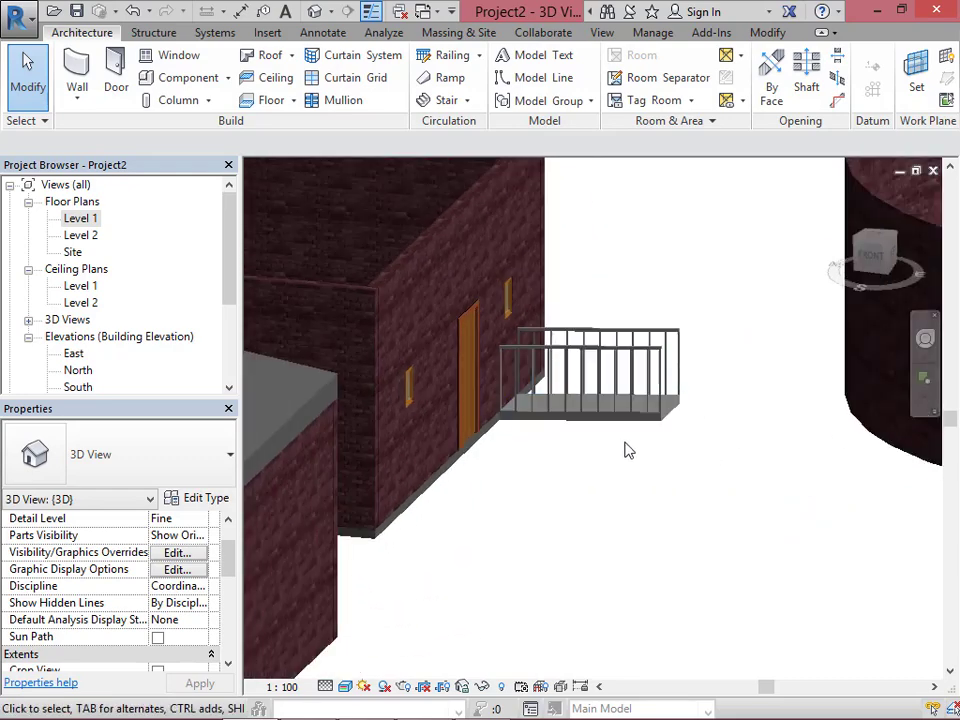
{"action": "middle_click_drag", "start_coordinate": [664, 476], "coordinate": [858, 262], "text": "shift"}
{"action": "scroll", "coordinate": [686, 455], "scroll_direction": "up", "scroll_amount": 2}
Inspect the ramp's slope from the front, select the ramp to check it, and return to the Level 1 plan.
{"action": "left_click", "coordinate": [862, 256]}
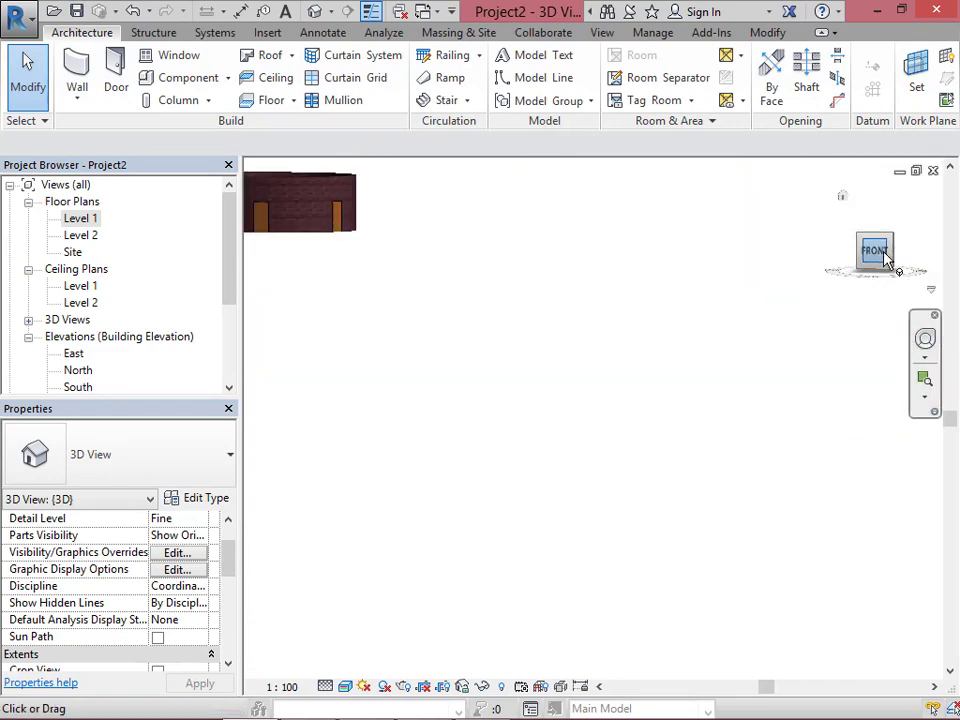
{"action": "scroll", "coordinate": [660, 440], "scroll_direction": "up", "scroll_amount": 8}
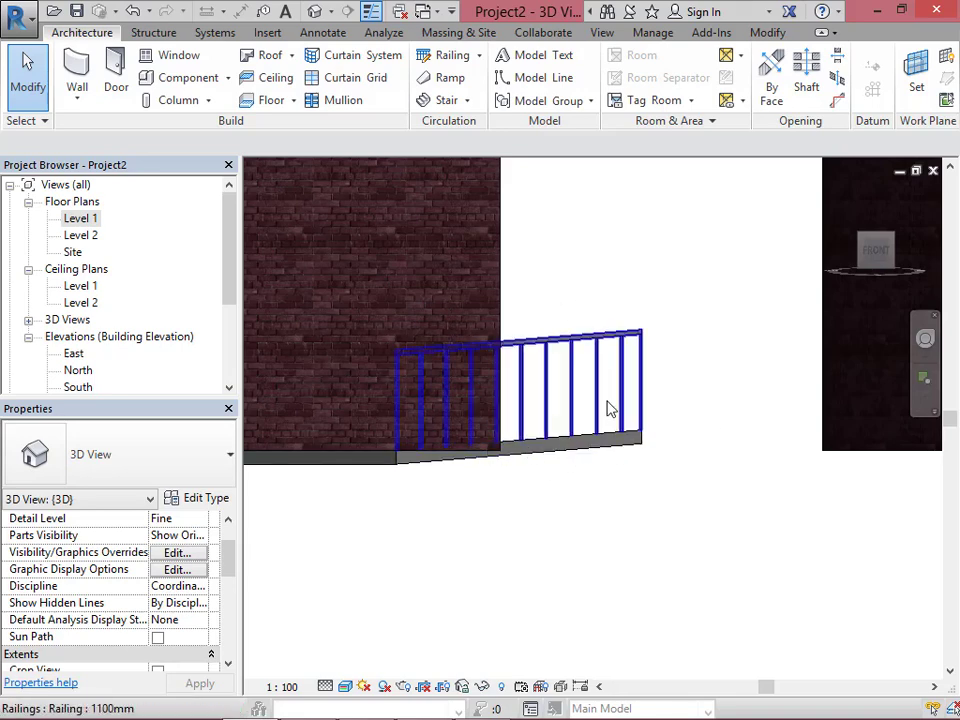
{"action": "left_click", "coordinate": [636, 440]}
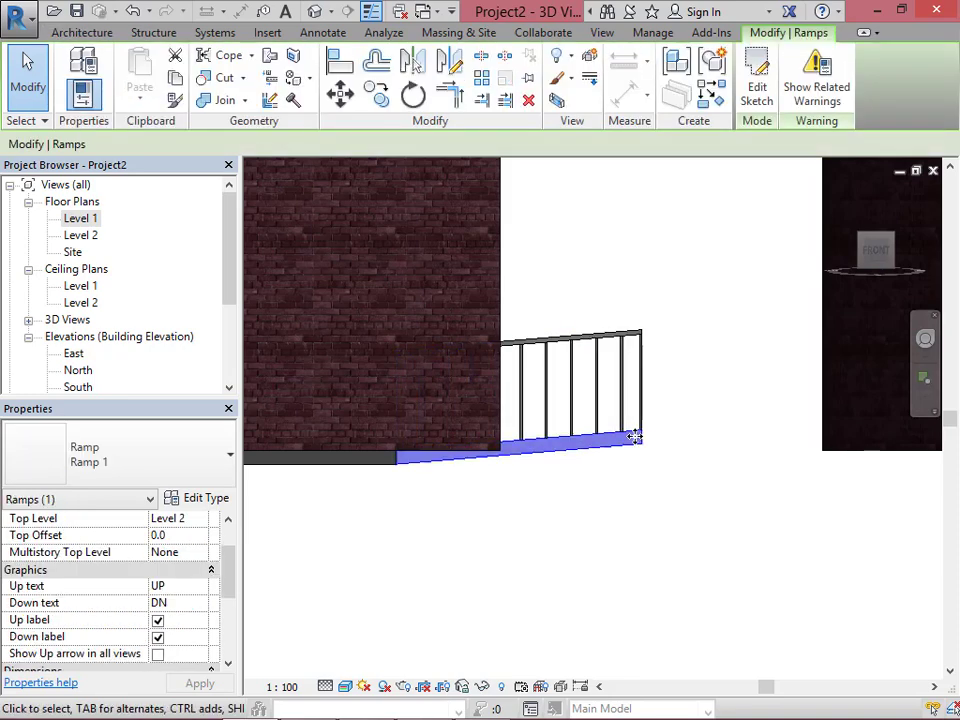
{"action": "key", "text": "Escape"}
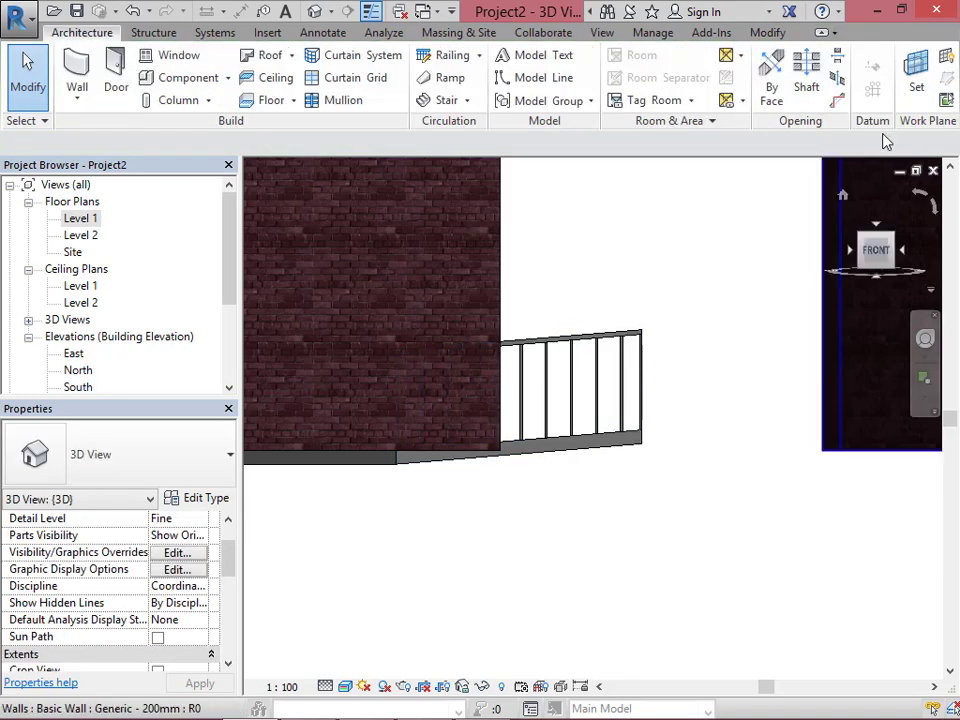
{"action": "left_click", "coordinate": [933, 171]}
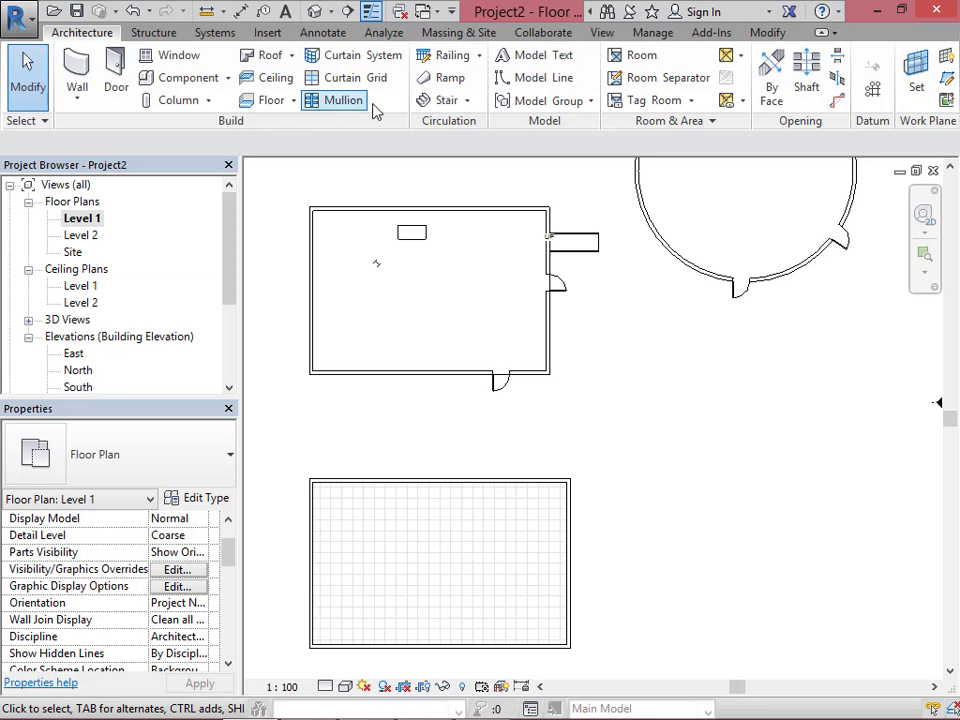
Create a straight stair run about 4250 mm long and 1000 mm wide, running outward from the rectangular building's east wall below the door.
{"action": "left_click", "coordinate": [450, 102]}
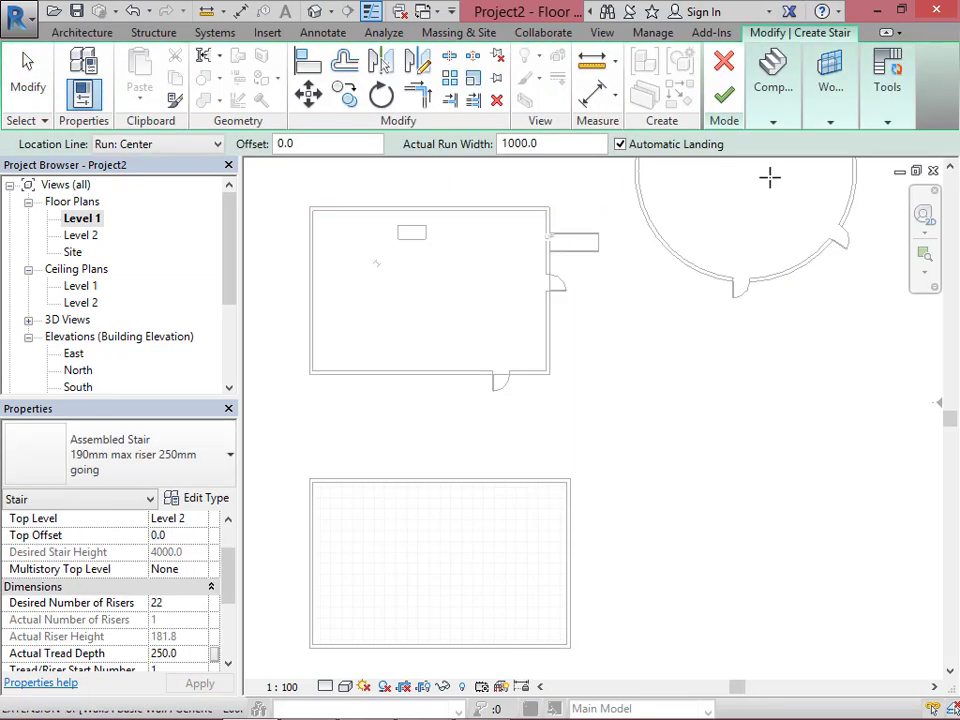
{"action": "mouse_move", "coordinate": [773, 108]}
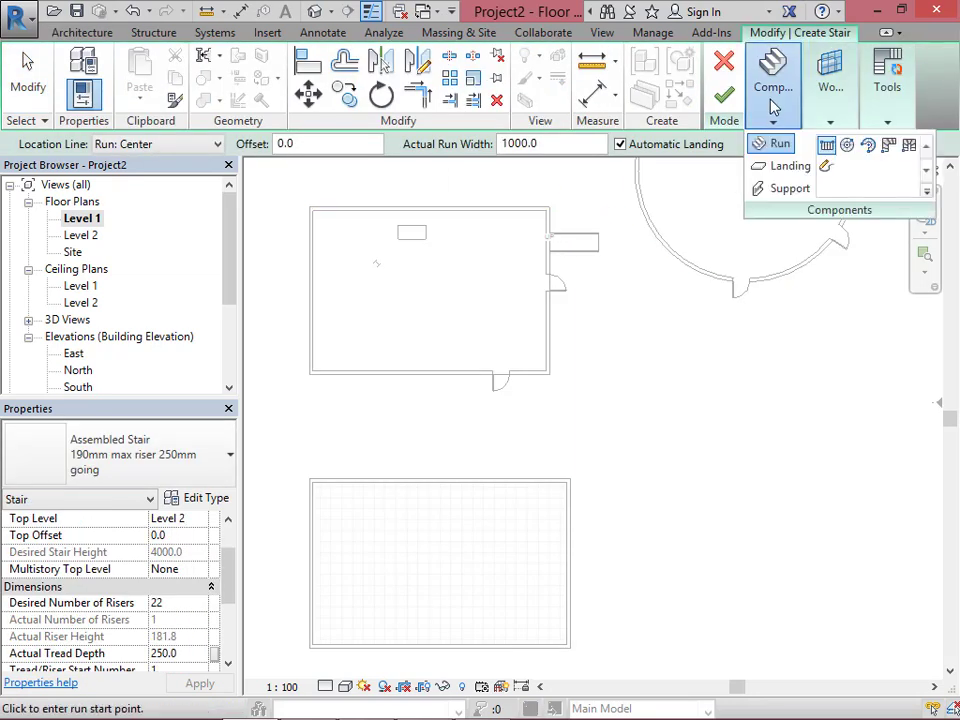
{"action": "left_click", "coordinate": [549, 326]}
{"action": "left_click", "coordinate": [627, 326]}
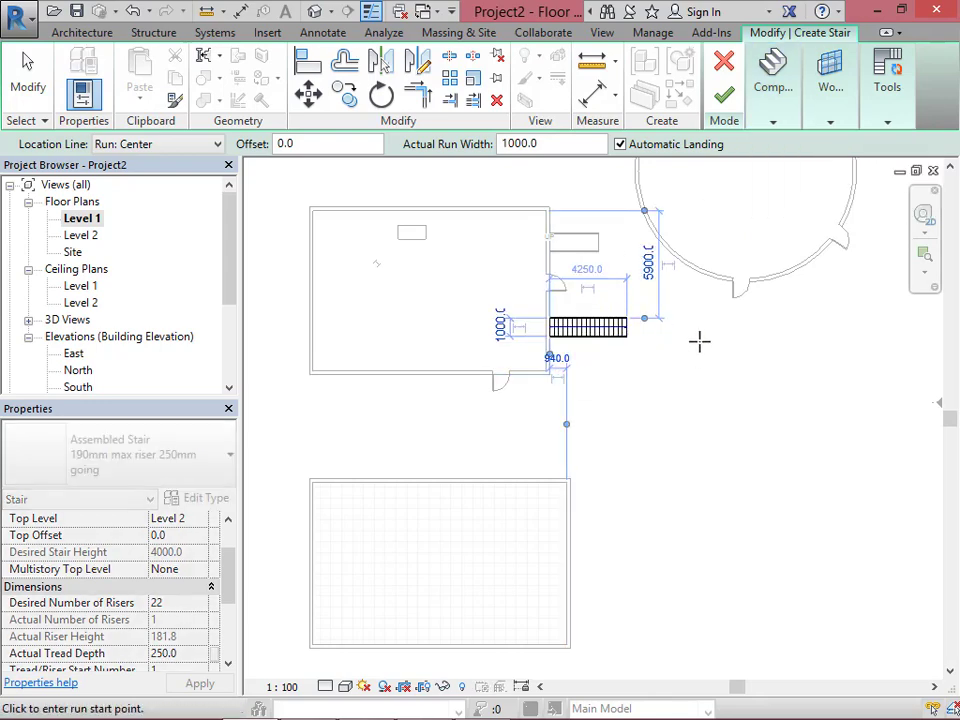
{"action": "left_click", "coordinate": [725, 98]}
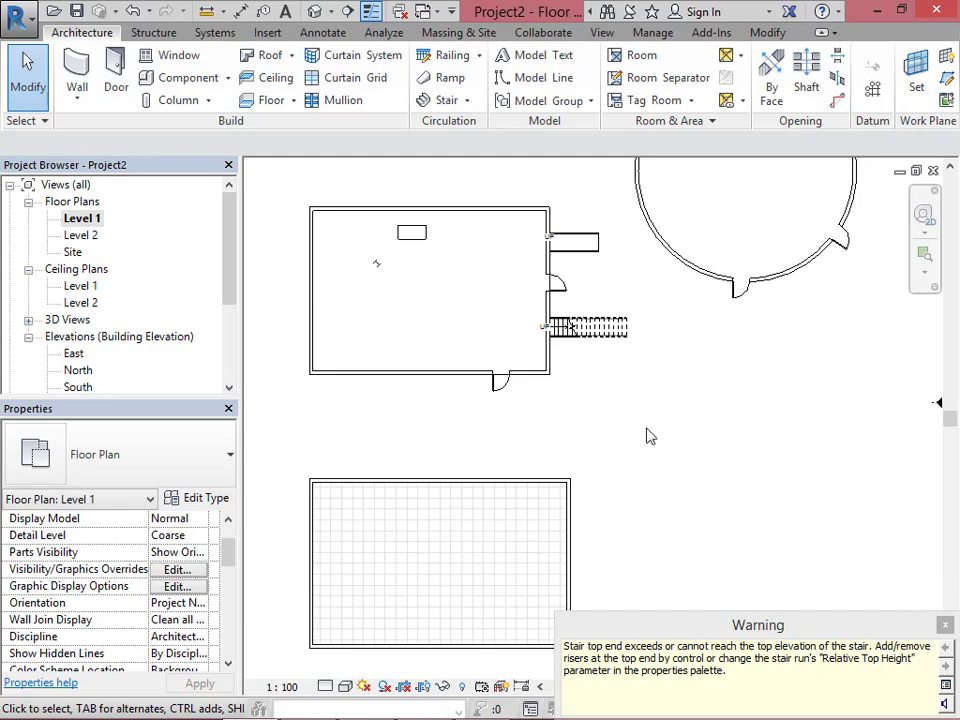
Examine the stair beside the ramp from the front and at an angle in the 3D view, and return to the Level 1 plan.
{"action": "left_click", "coordinate": [318, 11]}
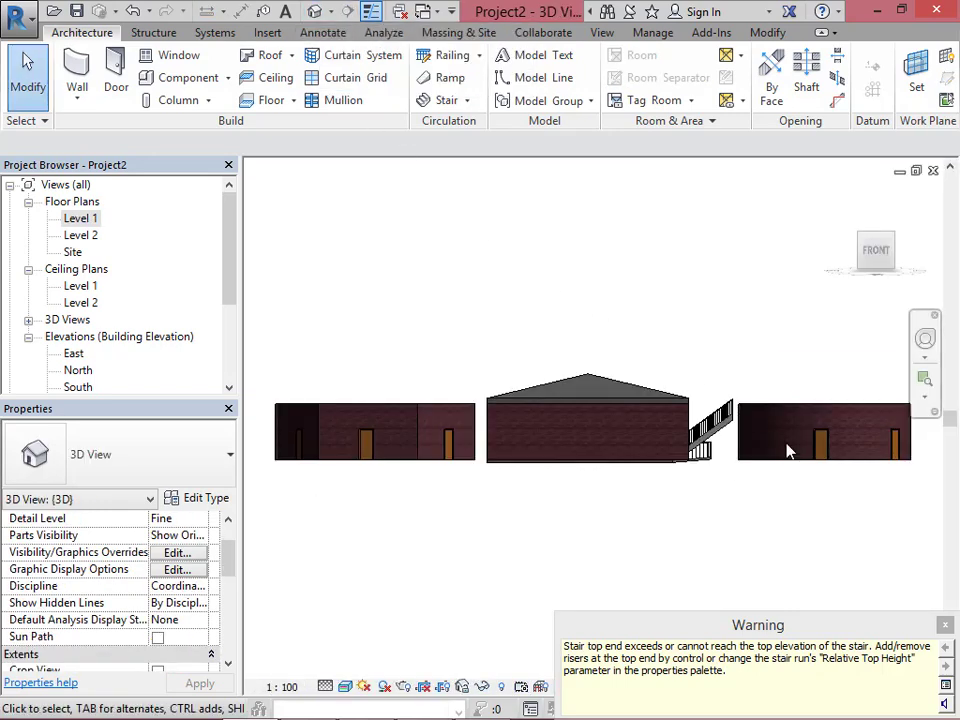
{"action": "scroll", "coordinate": [787, 452], "scroll_direction": "up", "scroll_amount": 4}
{"action": "scroll", "coordinate": [517, 365], "scroll_direction": "down", "scroll_amount": 2}
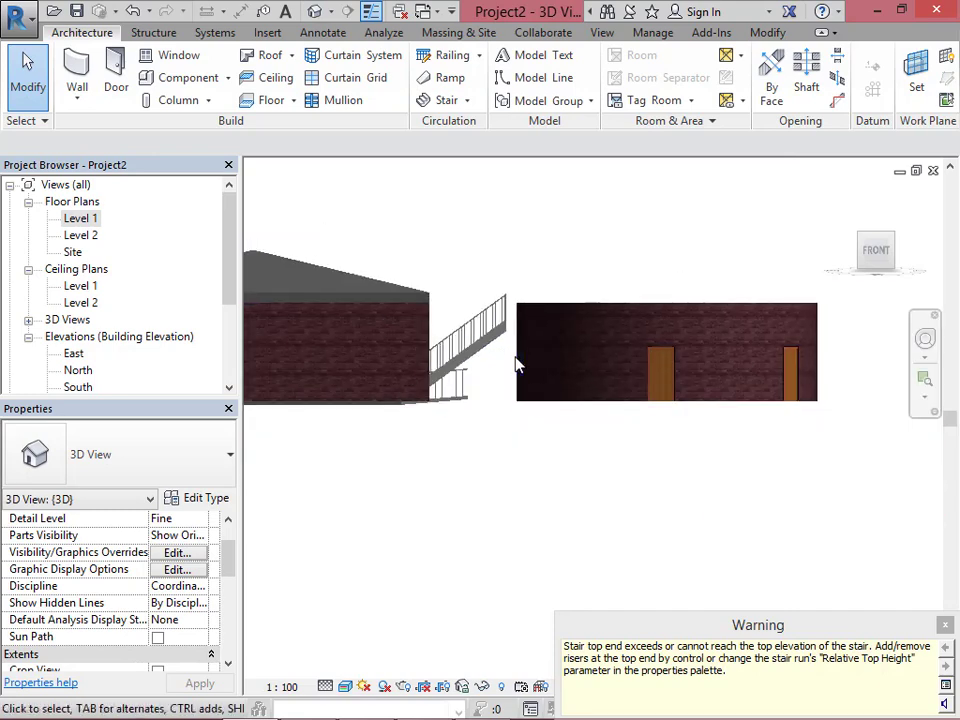
{"action": "scroll", "coordinate": [474, 414], "scroll_direction": "down", "scroll_amount": 1}
{"action": "middle_click_drag", "start_coordinate": [838, 199], "coordinate": [514, 433], "text": "shift"}
{"action": "scroll", "coordinate": [525, 461], "scroll_direction": "up", "scroll_amount": 6}
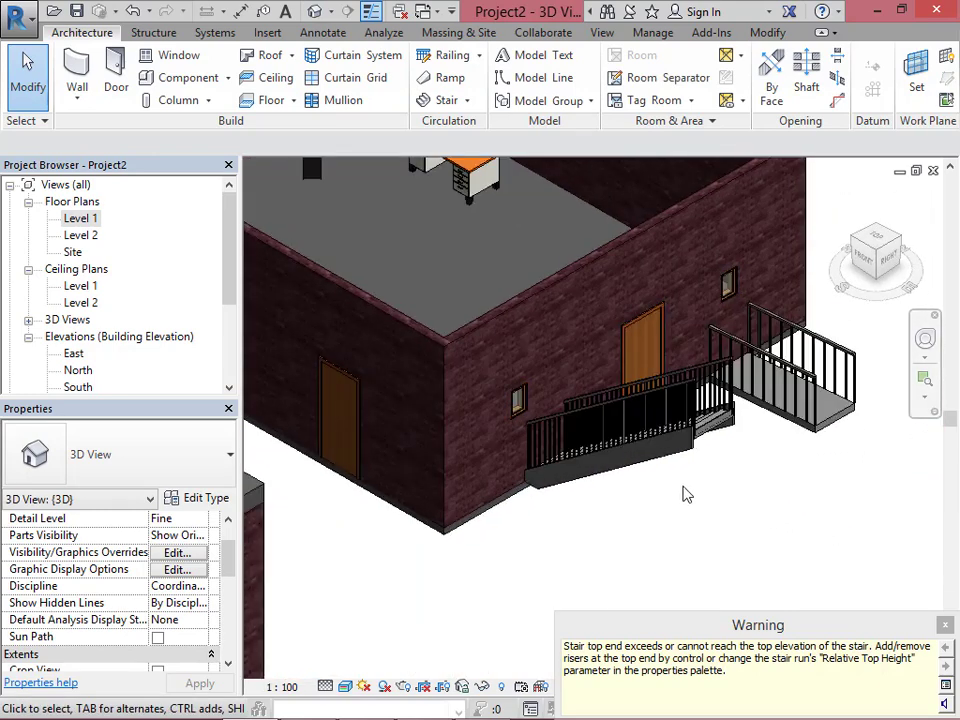
{"action": "scroll", "coordinate": [690, 490], "scroll_direction": "up", "scroll_amount": 3}
{"action": "scroll", "coordinate": [701, 450], "scroll_direction": "down", "scroll_amount": 5}
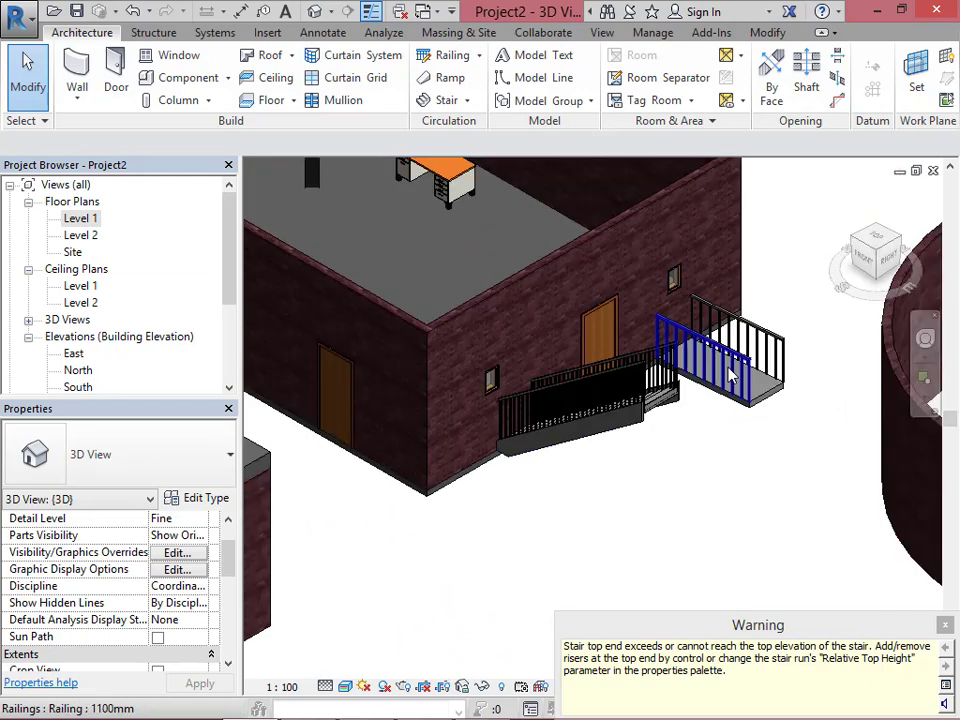
{"action": "scroll", "coordinate": [731, 376], "scroll_direction": "down", "scroll_amount": 2}
{"action": "left_click", "coordinate": [933, 170]}
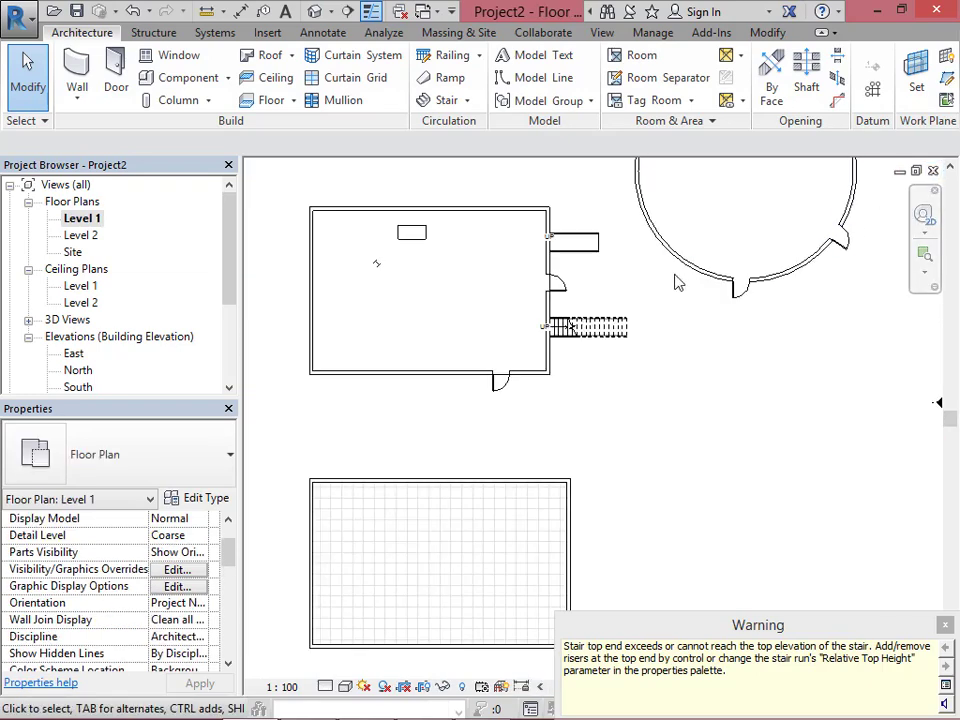
Place the model text "Revit MEP" in the middle of the rectangular building.
{"action": "left_click", "coordinate": [537, 65]}
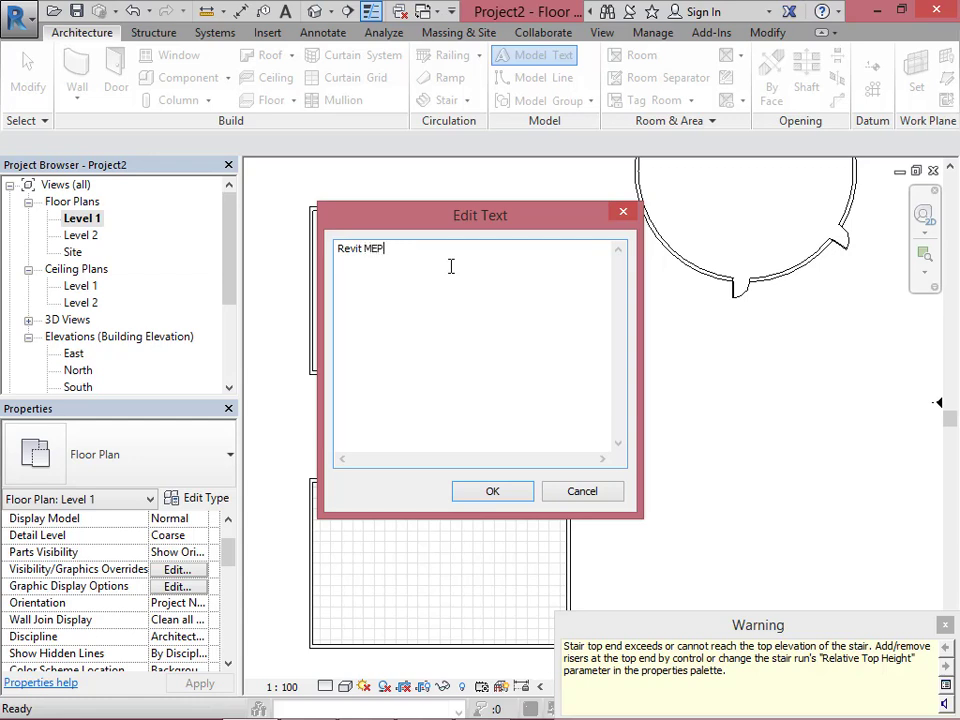
{"action": "left_click", "coordinate": [487, 494]}
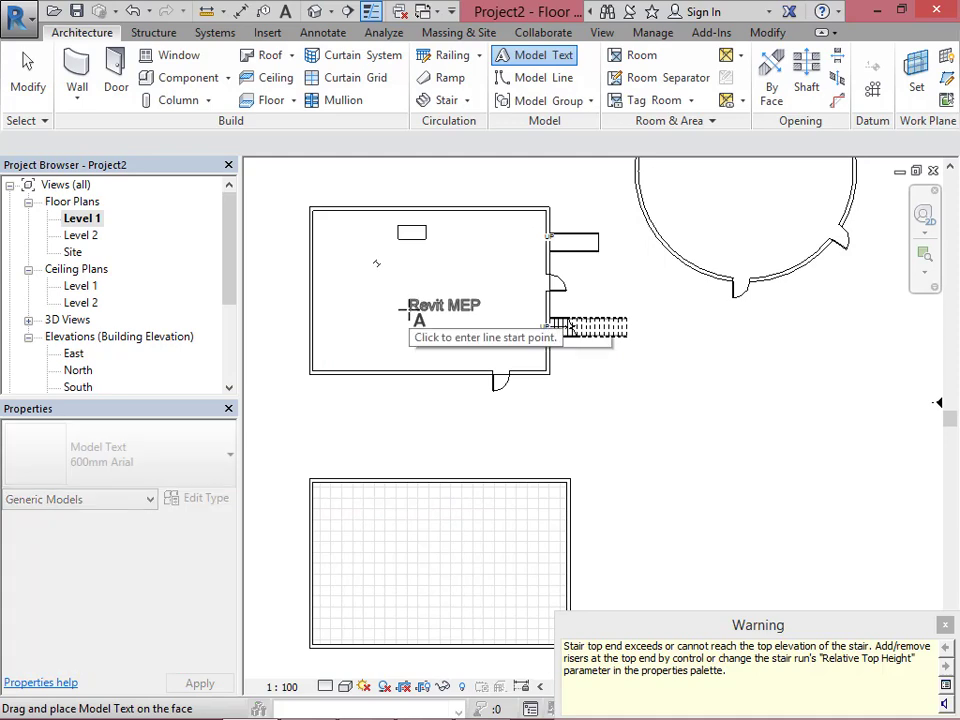
{"action": "left_click", "coordinate": [420, 306]}
{"action": "key", "text": "Escape"}
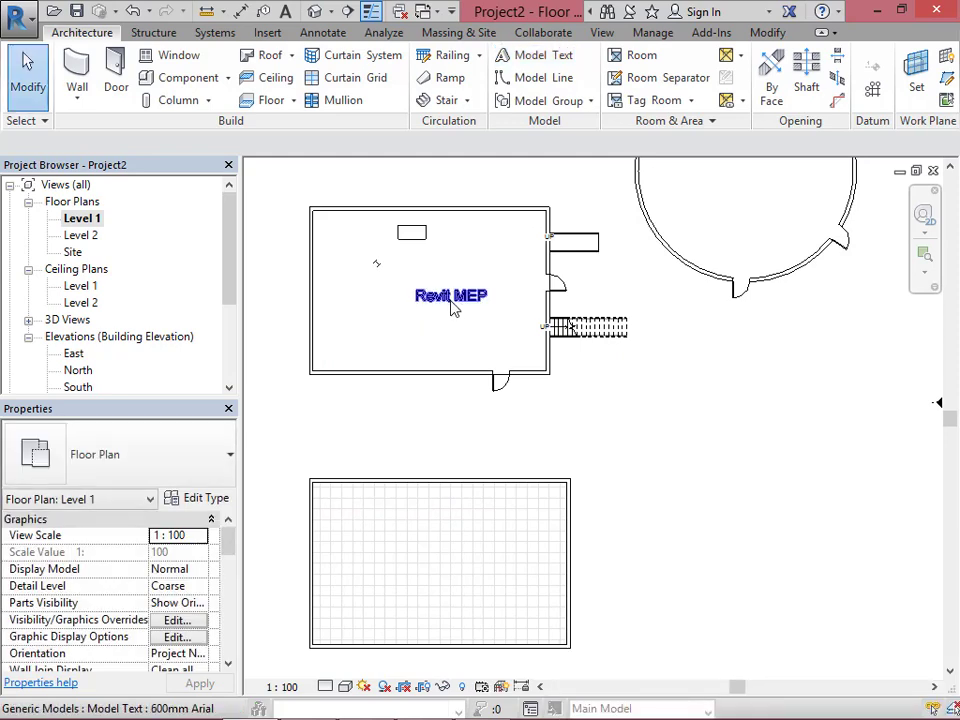
Draw a closed rectangular frame of model lines, about 5000 mm wide, around the Revit MEP text.
{"action": "left_click", "coordinate": [510, 77]}
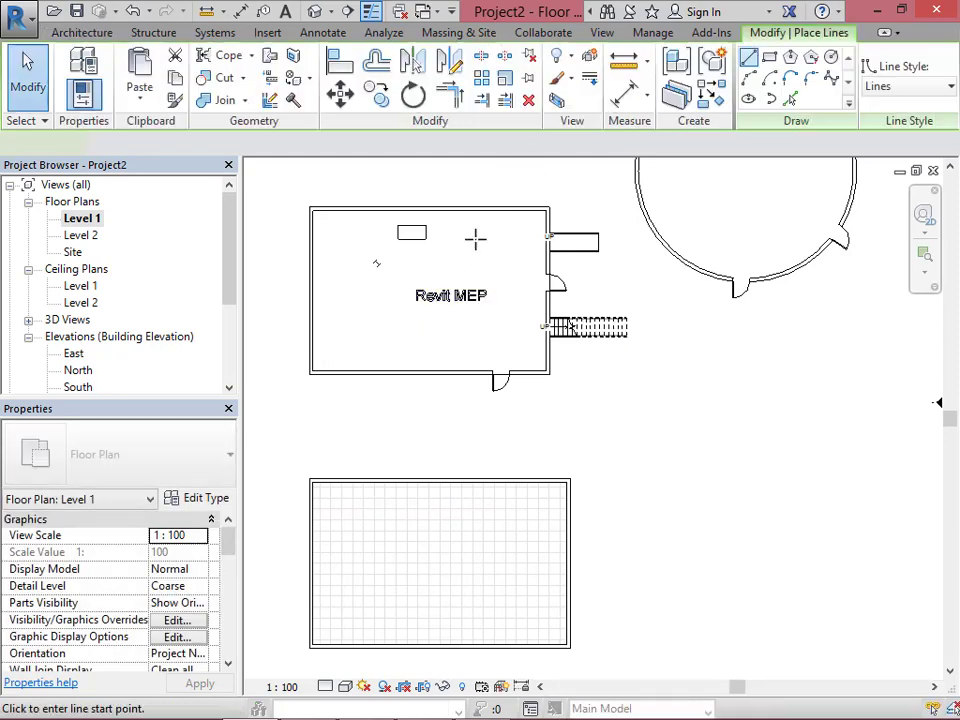
{"action": "left_click", "coordinate": [405, 306]}
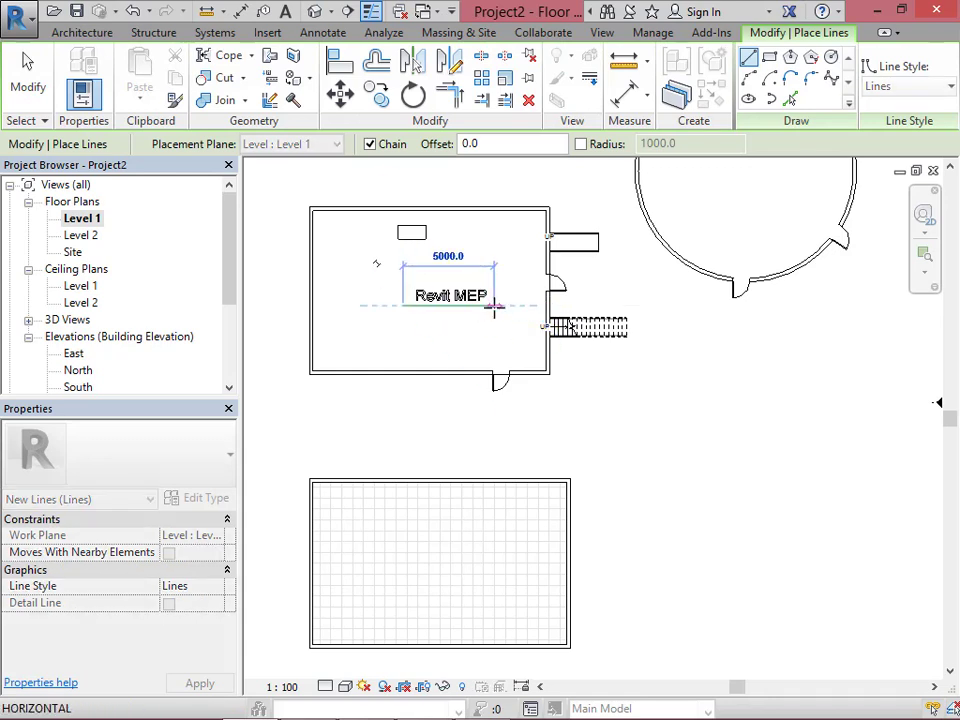
{"action": "left_click", "coordinate": [493, 305]}
{"action": "left_click", "coordinate": [493, 281]}
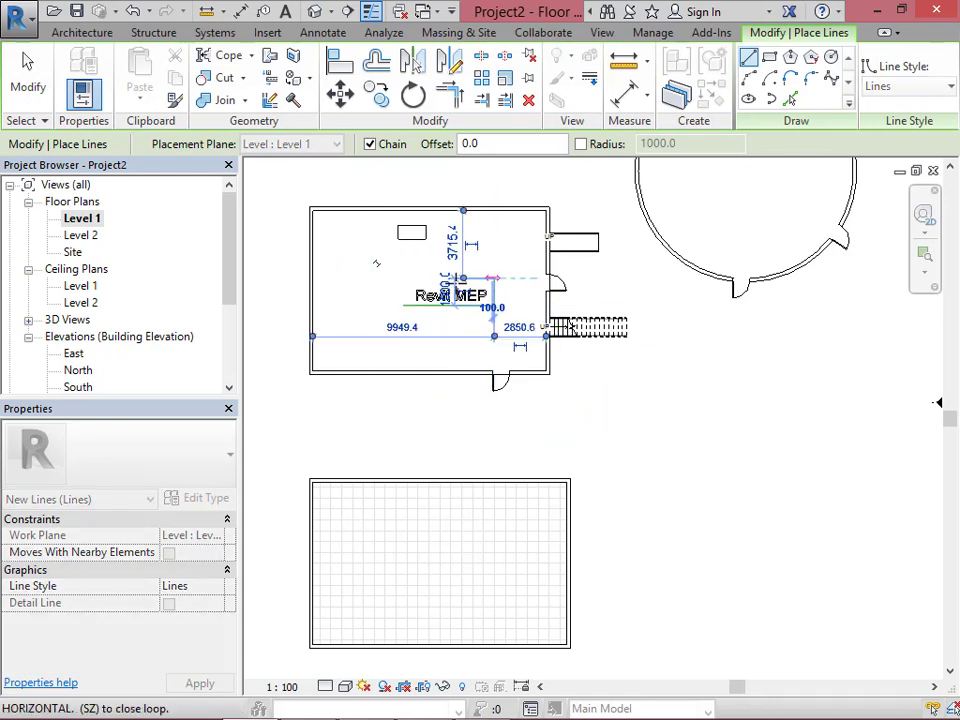
{"action": "left_click", "coordinate": [403, 281]}
{"action": "left_click", "coordinate": [403, 305]}
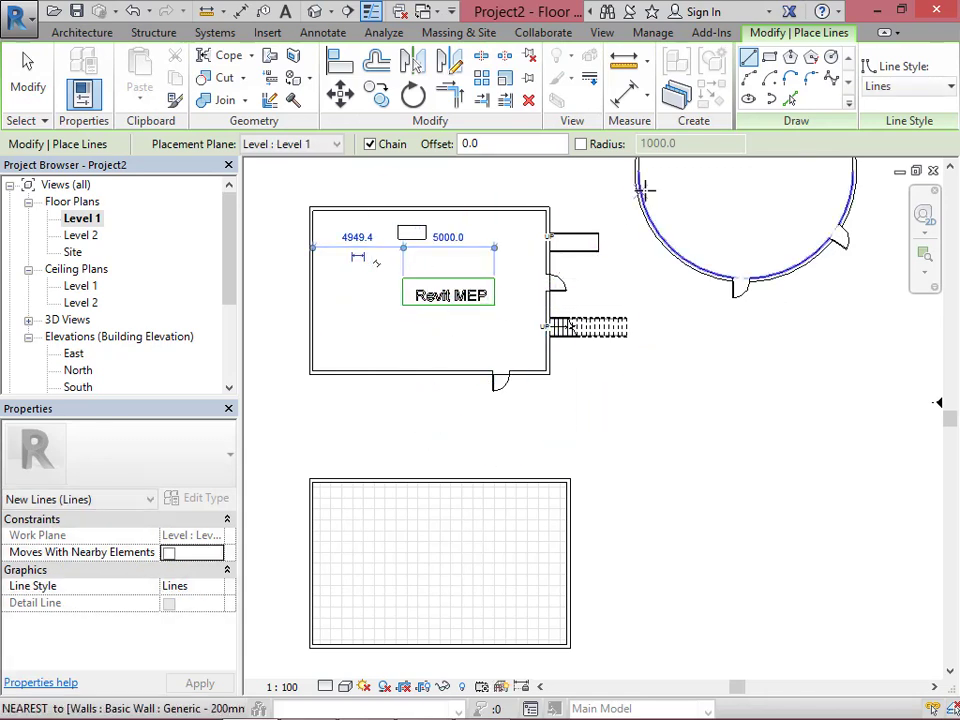
{"action": "key", "text": "Escape"}
{"action": "key", "text": "Escape"}
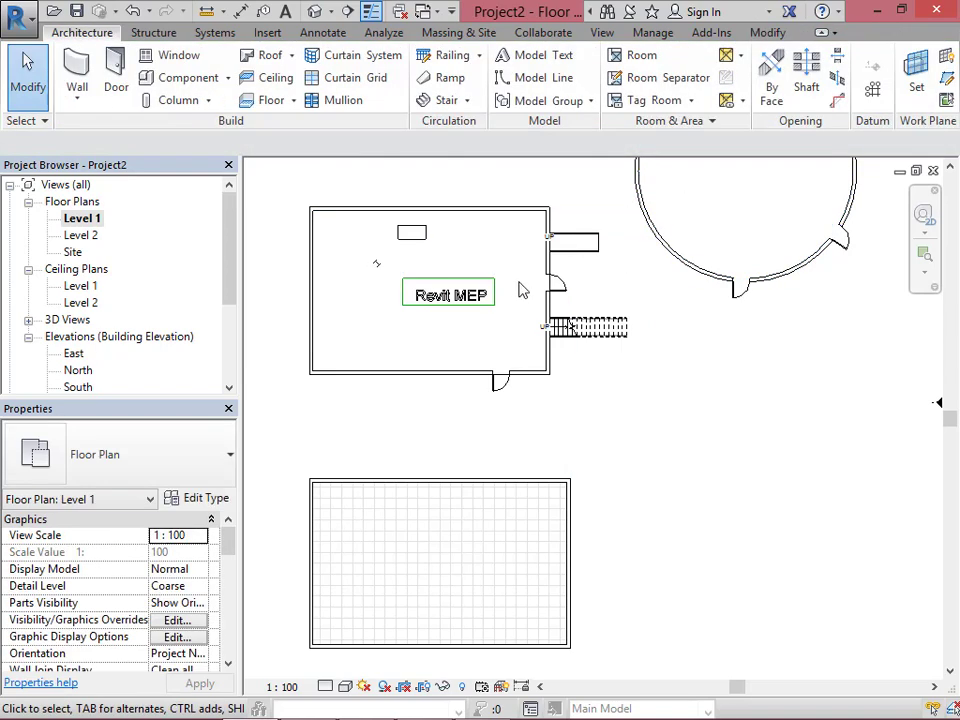
Place a tagged room near the centre of the circular building.
{"action": "left_click", "coordinate": [638, 56]}
{"action": "scroll", "coordinate": [260, 500], "scroll_direction": "down", "scroll_amount": 3}
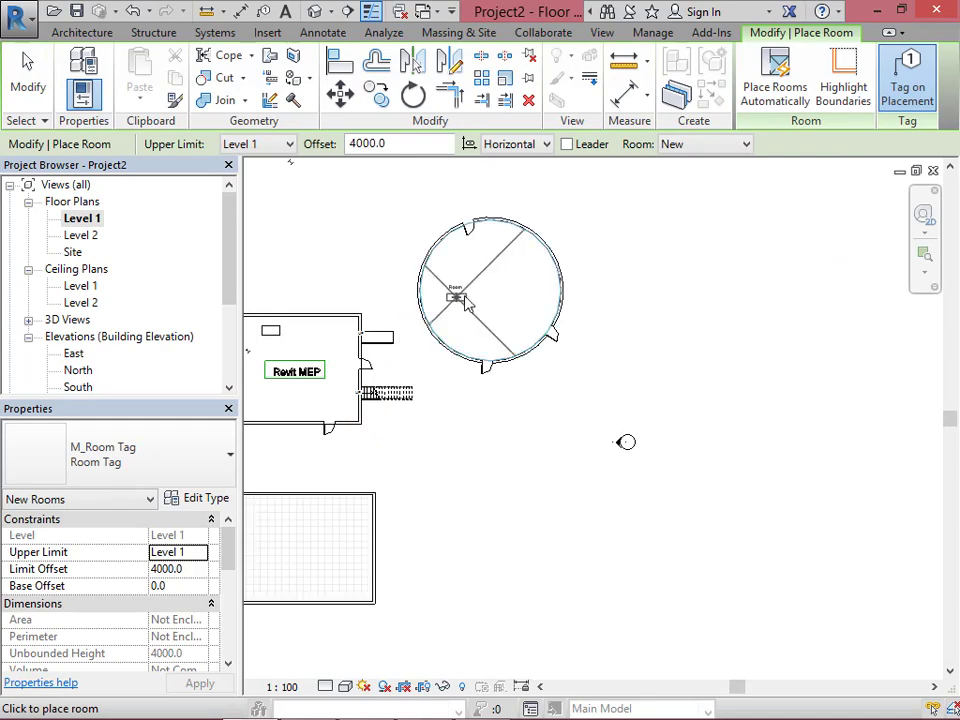
{"action": "left_click", "coordinate": [497, 288]}
{"action": "scroll", "coordinate": [500, 280], "scroll_direction": "up", "scroll_amount": 5}
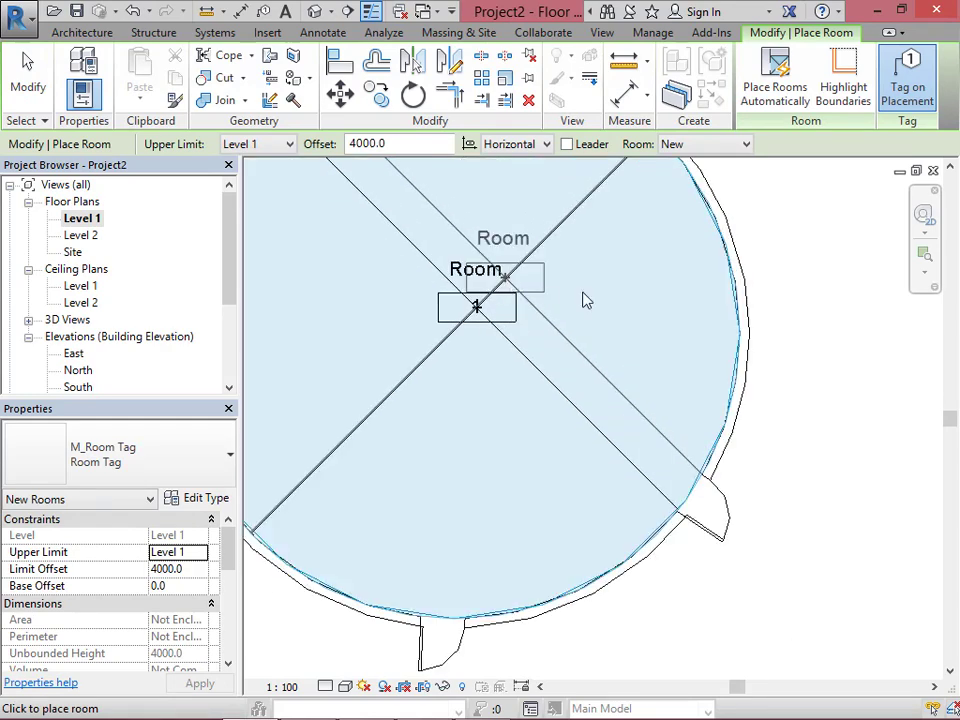
{"action": "key", "text": "Escape"}
{"action": "key", "text": "Escape"}
Rename the circular building's room to Office through its tag.
{"action": "left_click", "coordinate": [489, 280]}
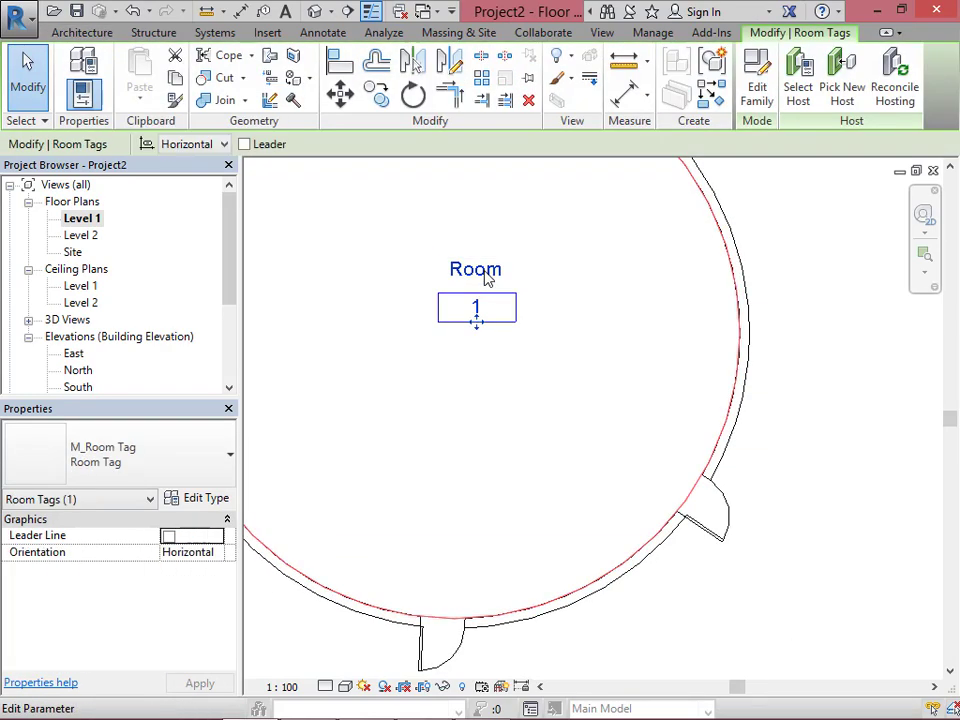
{"action": "left_click", "coordinate": [487, 280]}
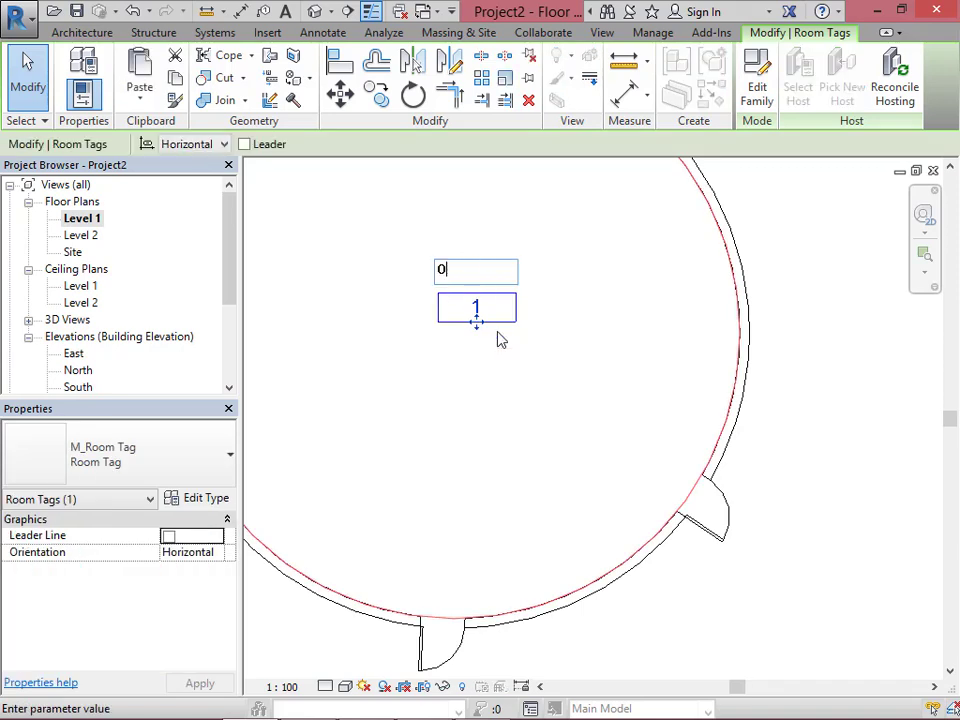
{"action": "type", "text": "Office"}
{"action": "left_click", "coordinate": [530, 370]}
{"action": "scroll", "coordinate": [484, 394], "scroll_direction": "down", "scroll_amount": 3}
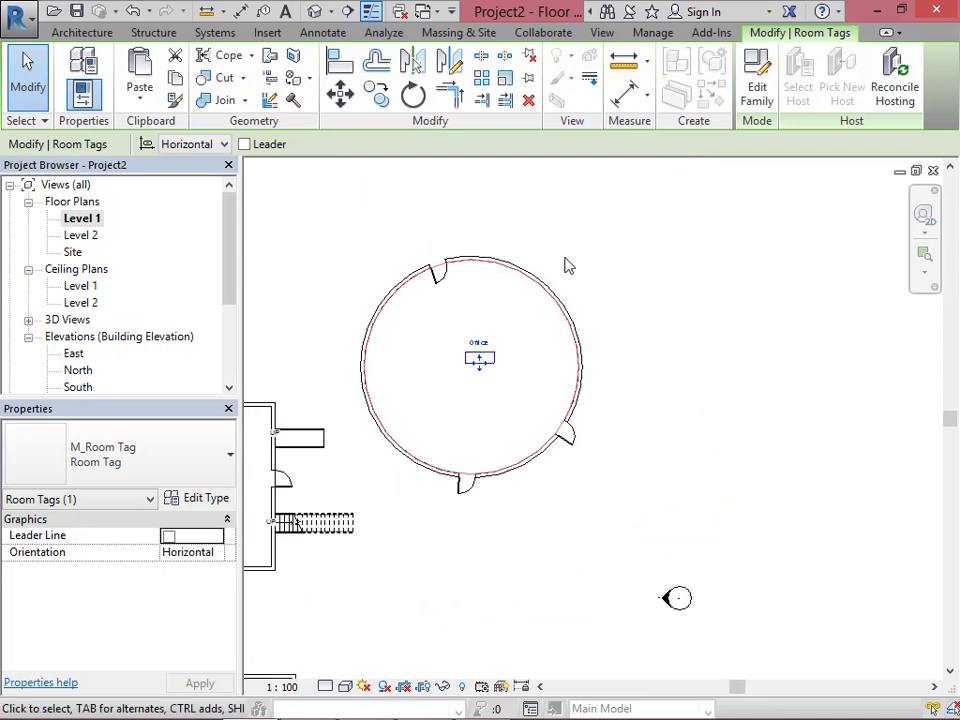
{"action": "left_click", "coordinate": [644, 197]}
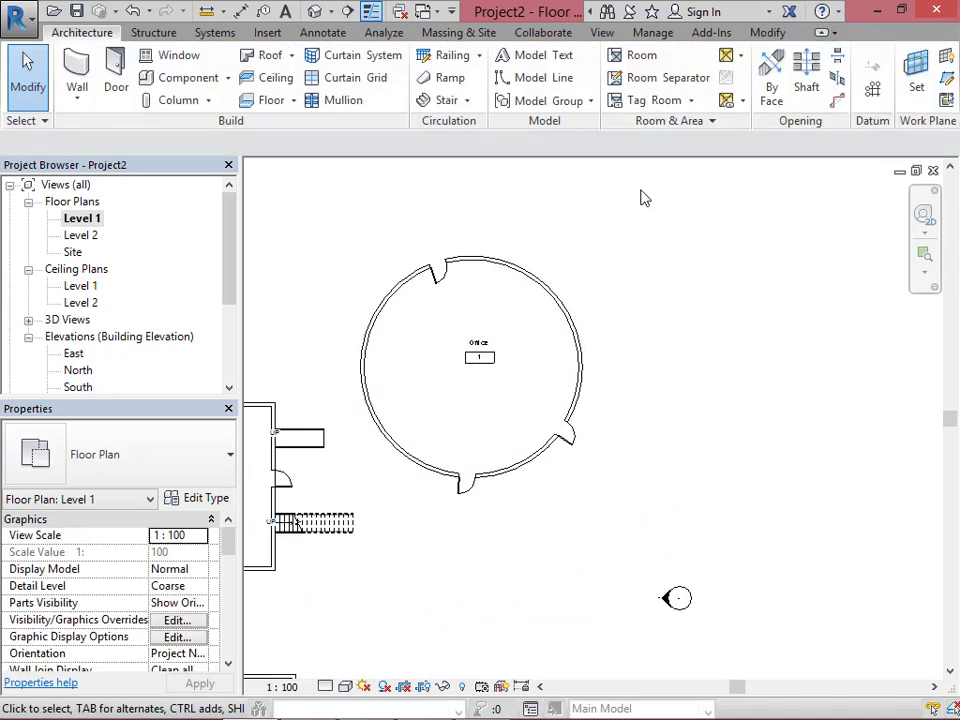
Draw a diagonal room separation line across the circular building, from its upper wall to its lower-left wall, and check the Office room's extent.
{"action": "left_click", "coordinate": [655, 78]}
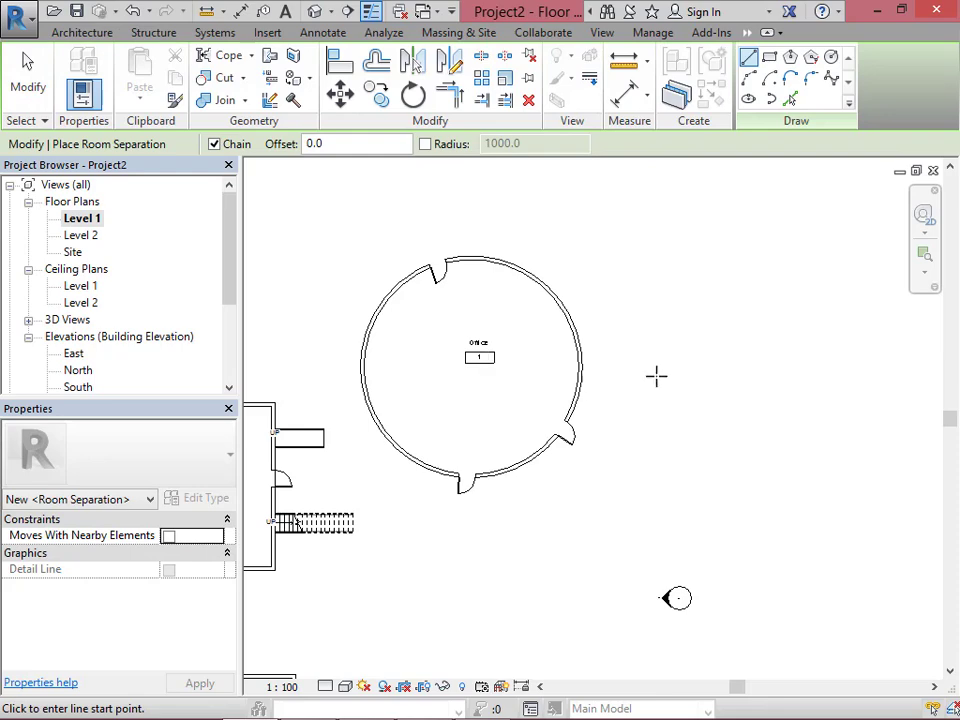
{"action": "scroll", "coordinate": [680, 375], "scroll_direction": "down", "scroll_amount": 3}
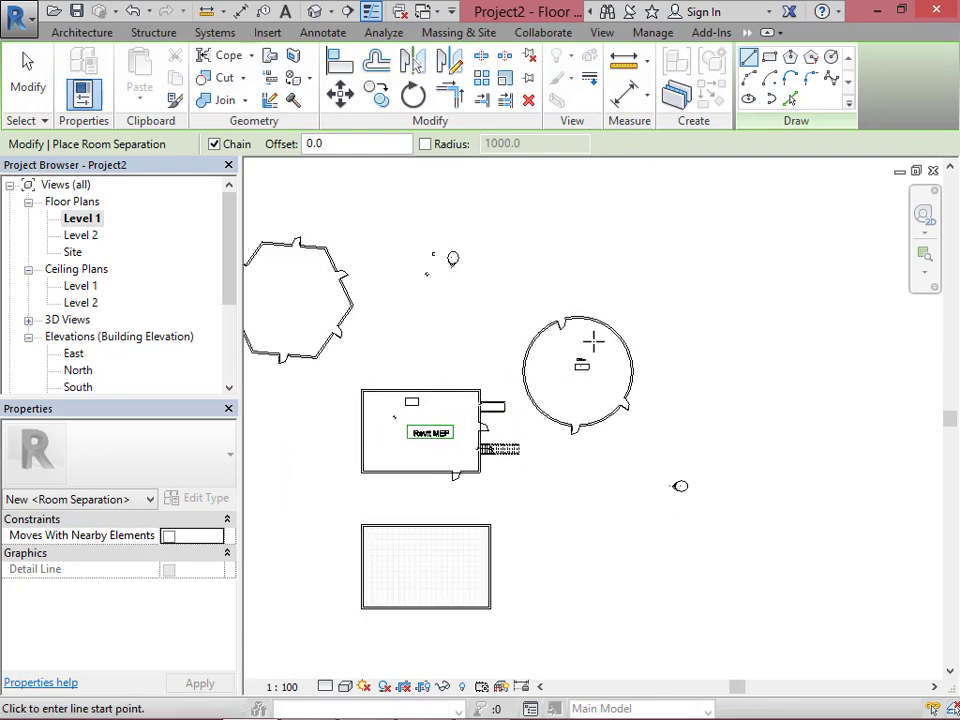
{"action": "scroll", "coordinate": [598, 330], "scroll_direction": "up", "scroll_amount": 2}
{"action": "scroll", "coordinate": [590, 315], "scroll_direction": "up", "scroll_amount": 2}
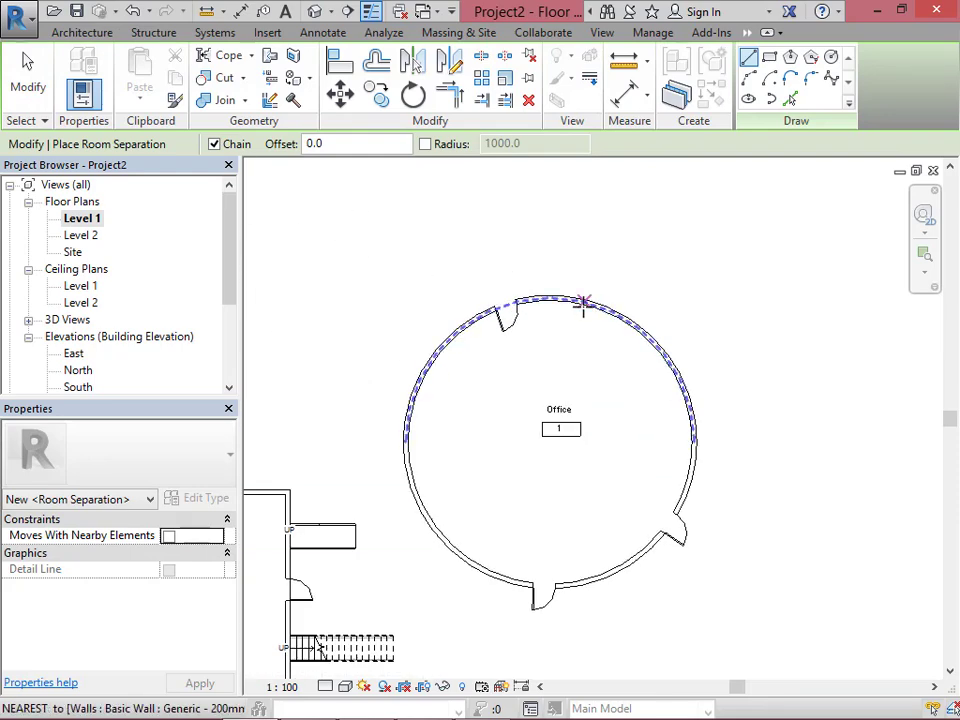
{"action": "left_click", "coordinate": [583, 299]}
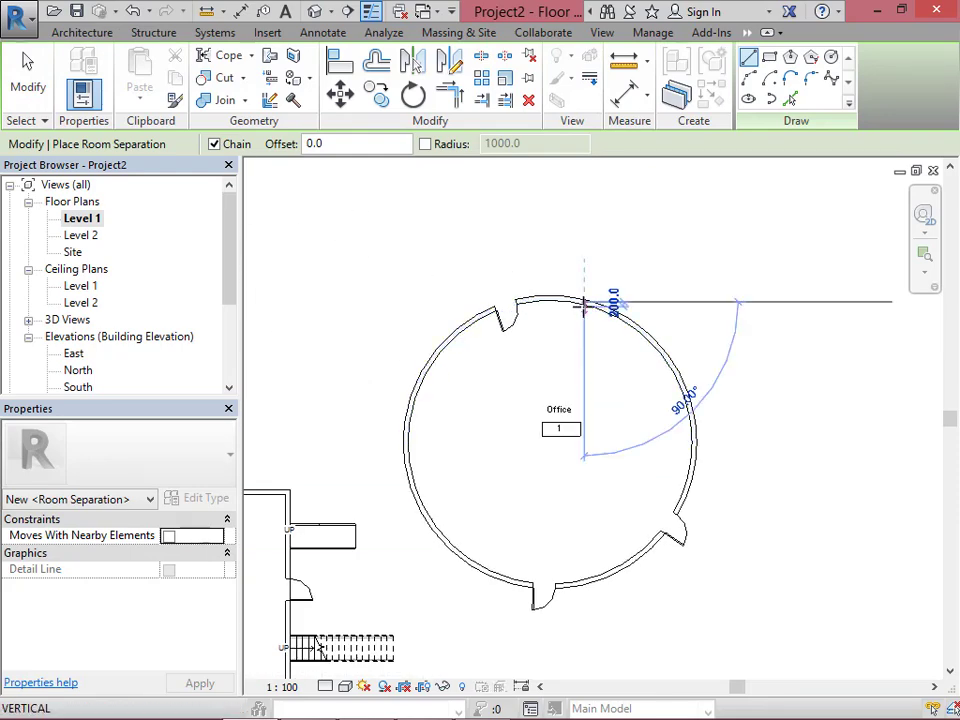
{"action": "left_click", "coordinate": [419, 496]}
{"action": "key", "text": "Escape"}
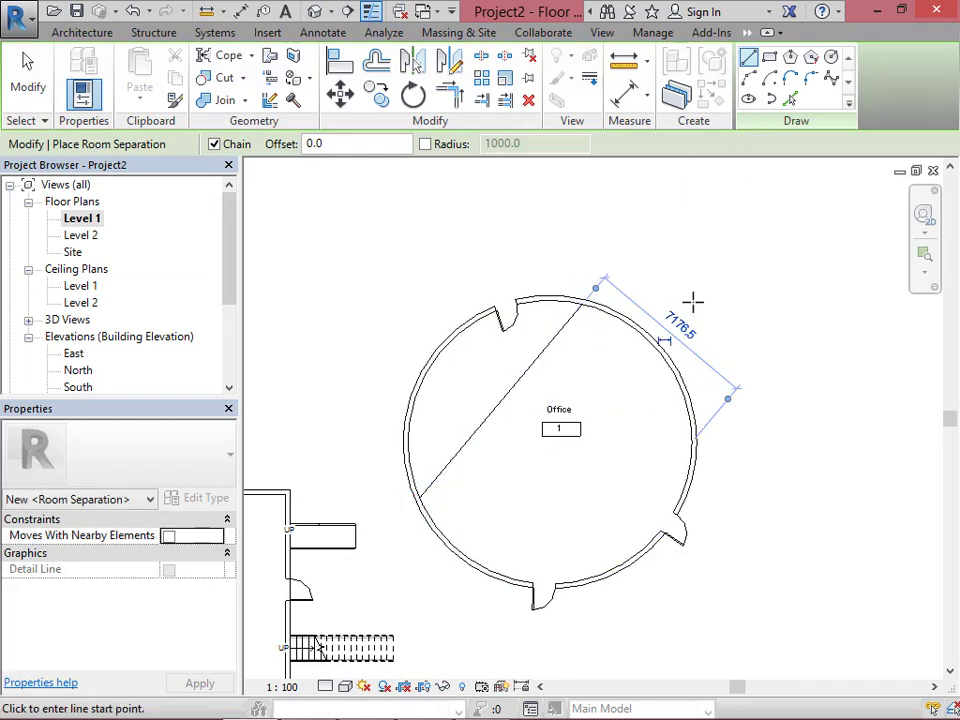
{"action": "scroll", "coordinate": [637, 421], "scroll_direction": "down", "scroll_amount": 3}
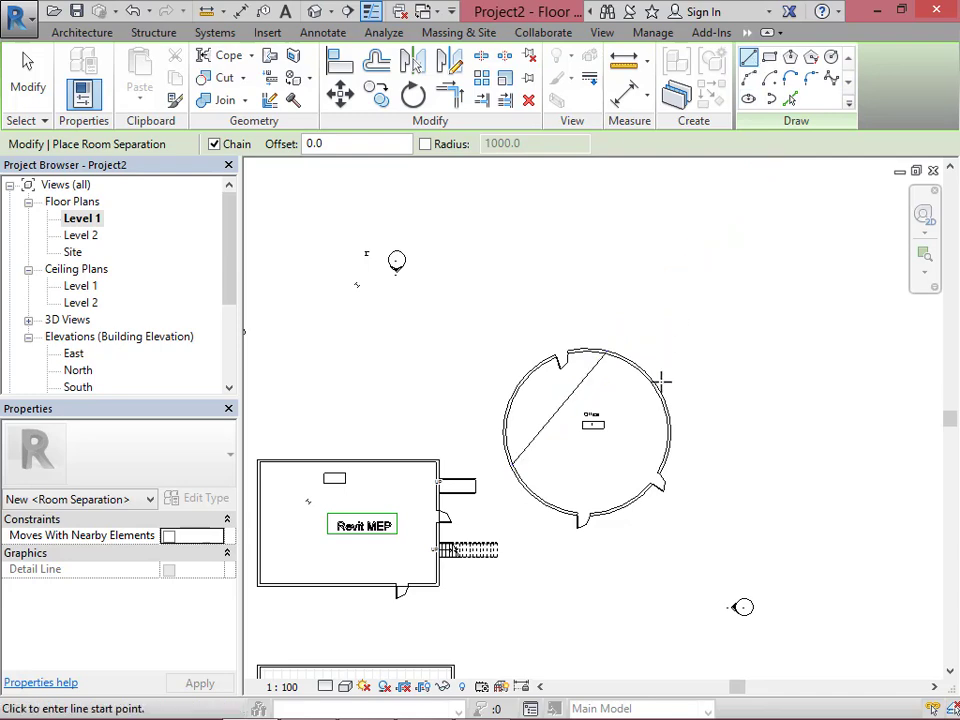
{"action": "key", "text": "Escape"}
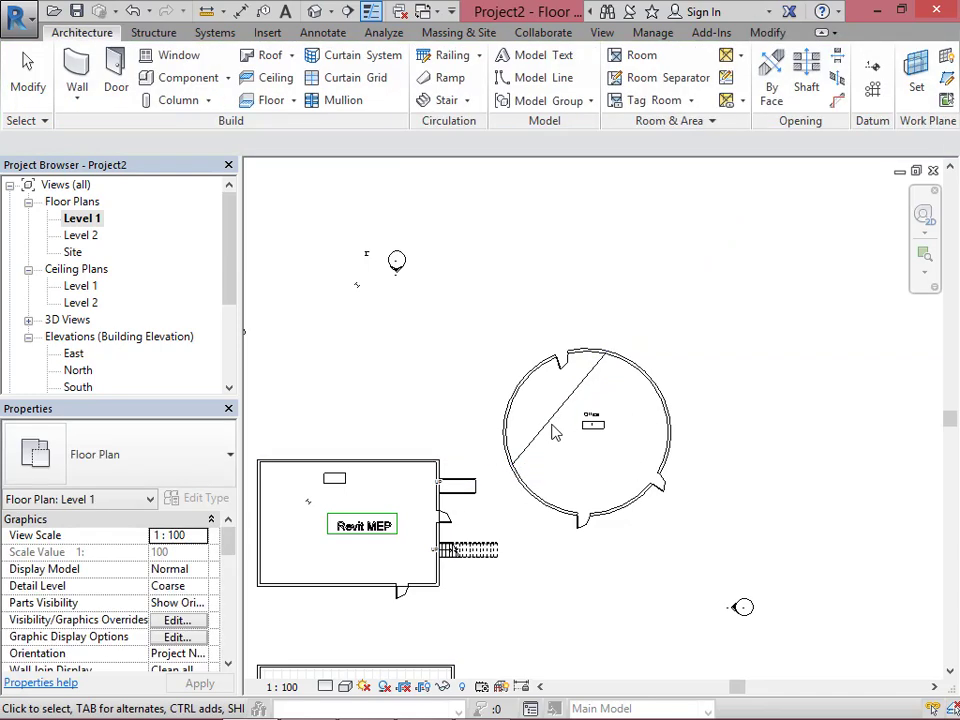
{"action": "left_click", "coordinate": [549, 424]}
{"action": "key", "text": "Escape"}
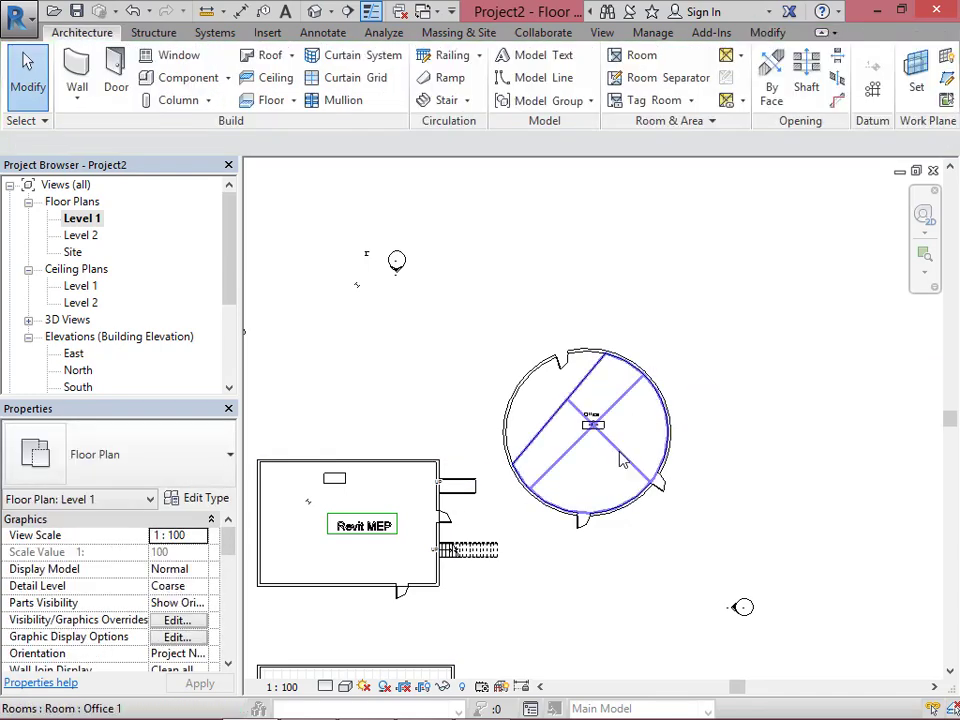
{"action": "left_click", "coordinate": [619, 458]}
{"action": "key", "text": "Escape"}
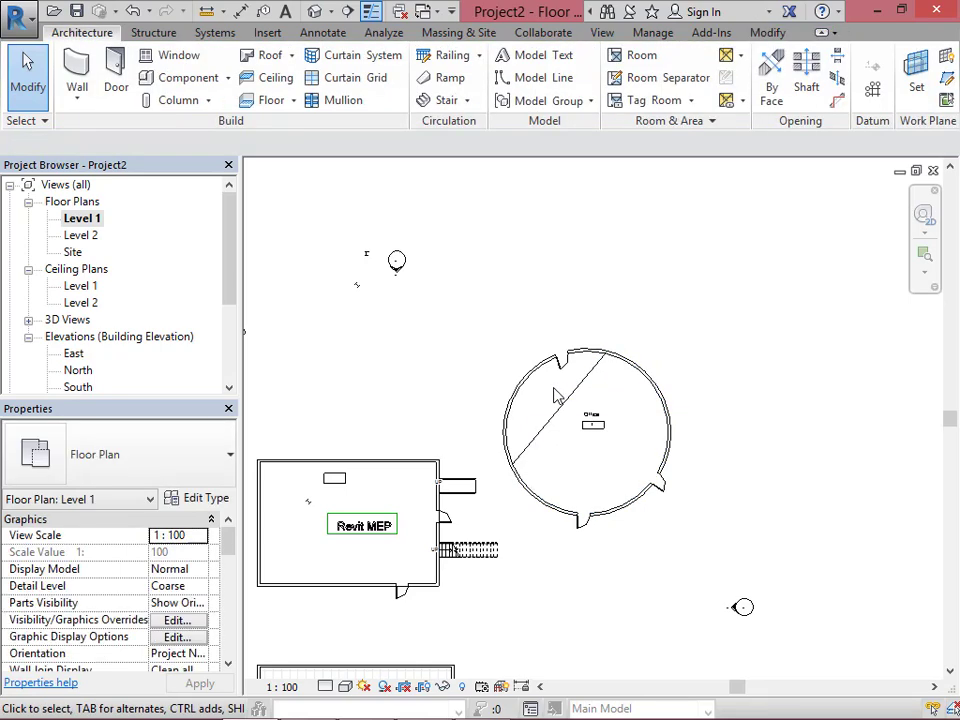
Place a second tagged room in the upper-left part of the circular building, beyond the separation line.
{"action": "left_click", "coordinate": [632, 55]}
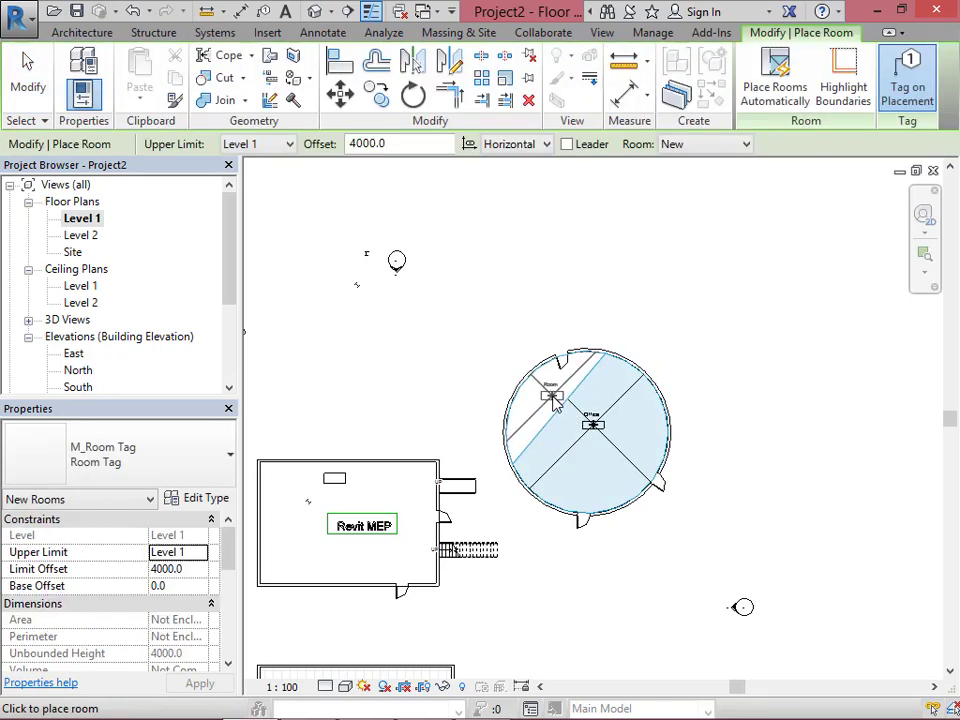
{"action": "left_click", "coordinate": [549, 396]}
{"action": "key", "text": "Escape"}
{"action": "key", "text": "Escape"}
Rename room 2 in the circular building to Toilet.
{"action": "scroll", "coordinate": [568, 404], "scroll_direction": "up", "scroll_amount": 3}
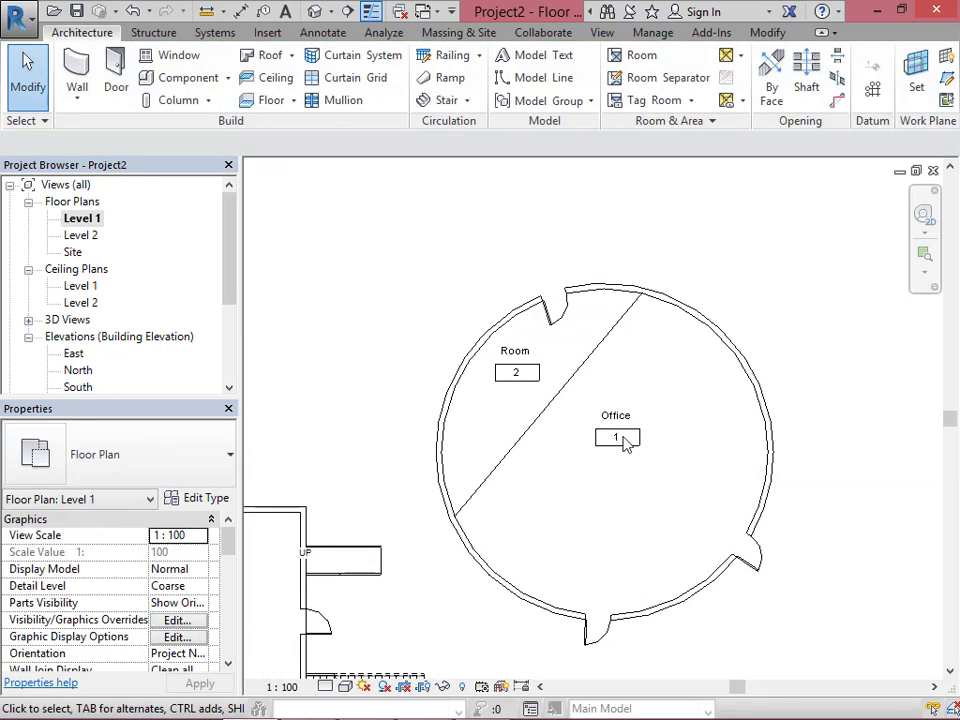
{"action": "scroll", "coordinate": [518, 362], "scroll_direction": "up", "scroll_amount": 2}
{"action": "left_click", "coordinate": [519, 360]}
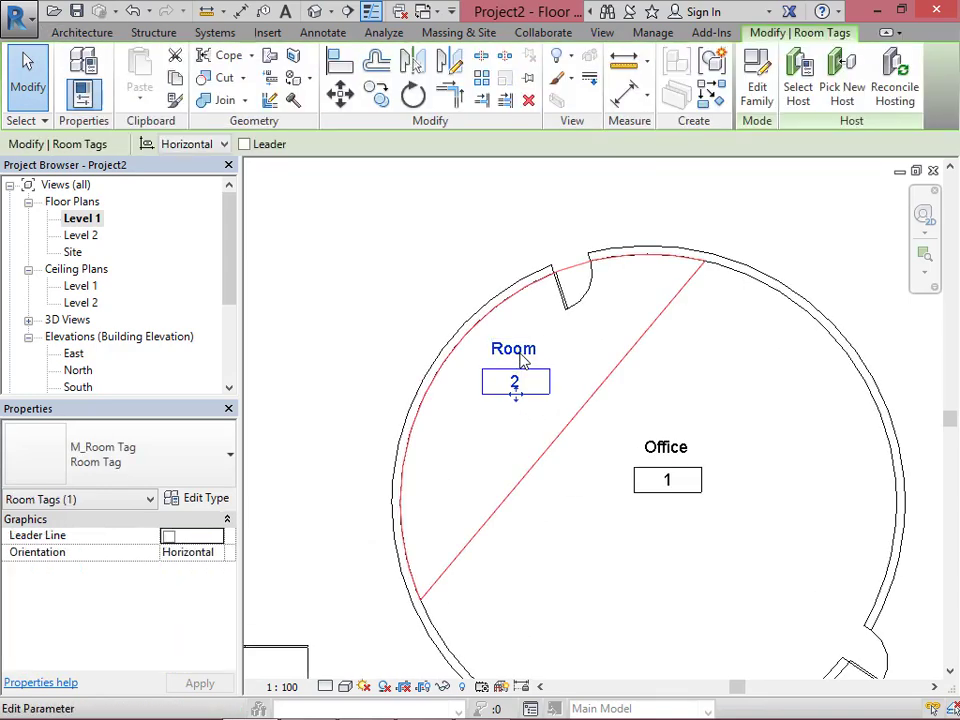
{"action": "left_click", "coordinate": [521, 358]}
{"action": "double_click", "coordinate": [521, 358]}
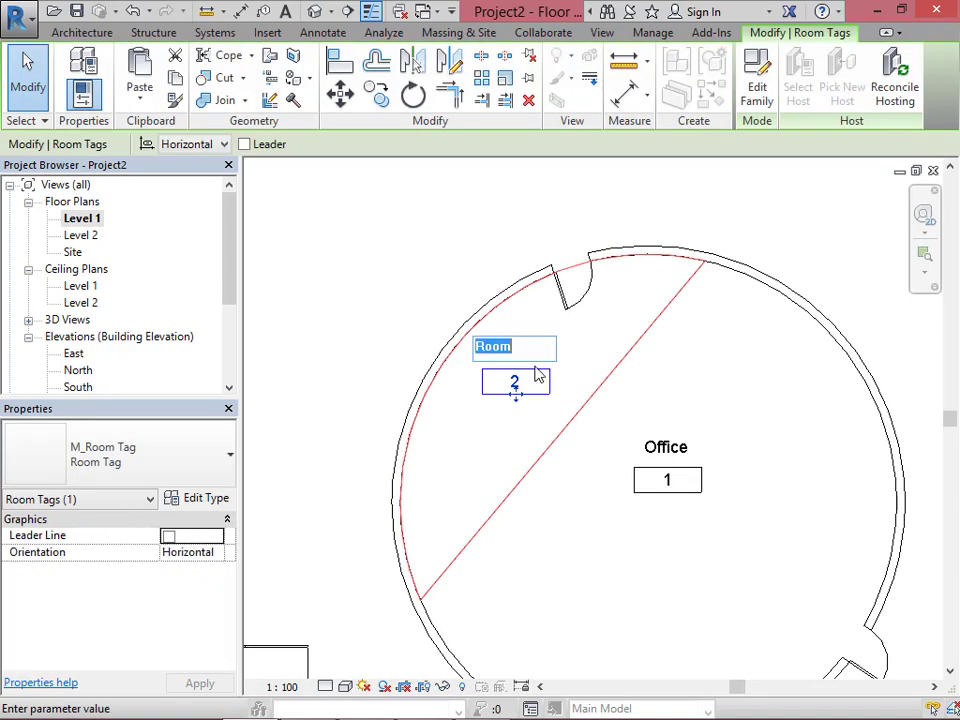
{"action": "type", "text": "Toilet"}
{"action": "key", "text": "Return"}
{"action": "scroll", "coordinate": [574, 381], "scroll_direction": "down", "scroll_amount": 3}
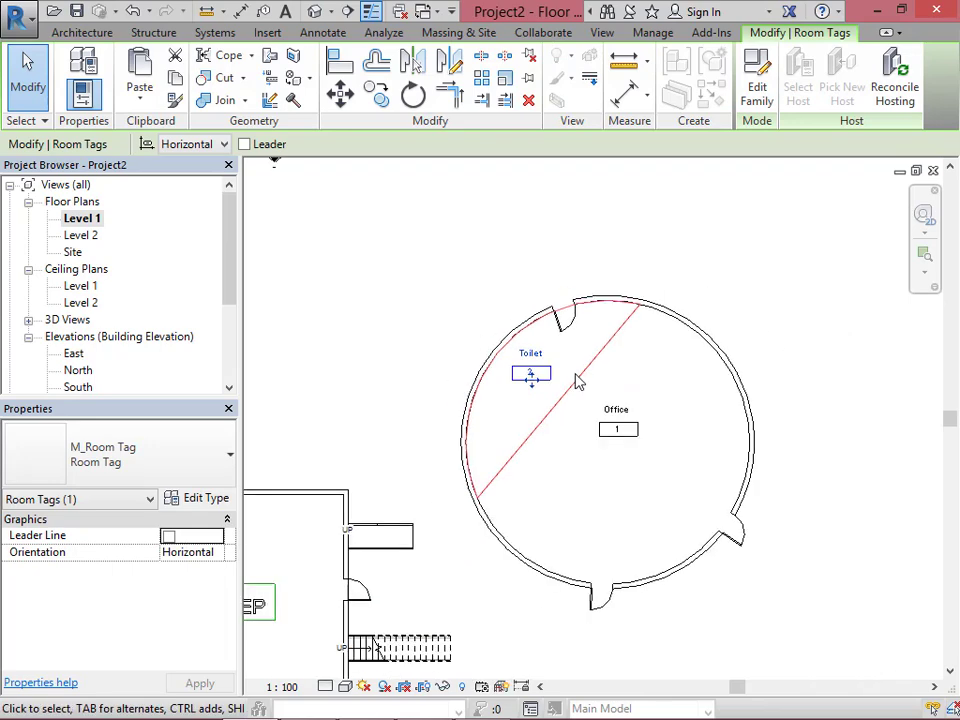
{"action": "scroll", "coordinate": [573, 383], "scroll_direction": "down", "scroll_amount": 1}
{"action": "left_click", "coordinate": [574, 482]}
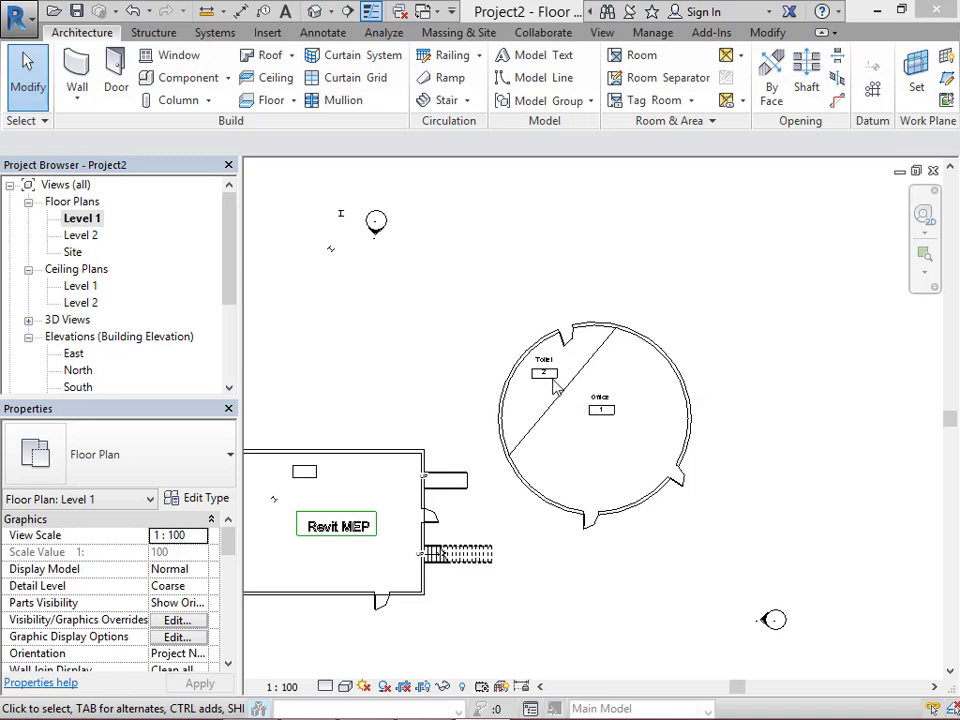
Add a second room tag to the Office room, above its existing tag.
{"action": "left_click", "coordinate": [655, 100]}
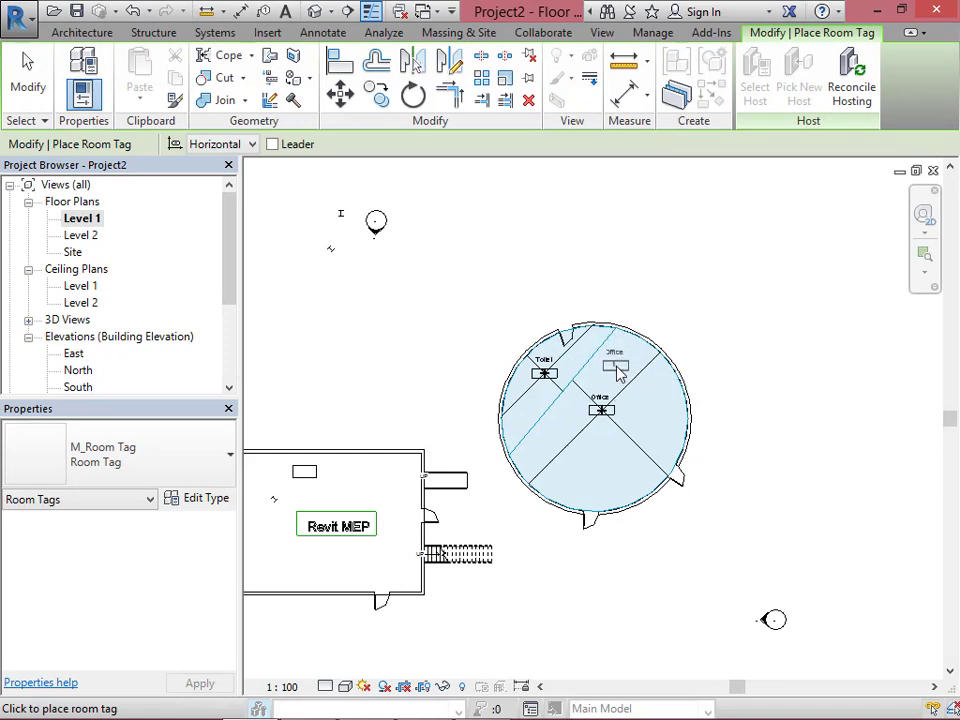
{"action": "scroll", "coordinate": [604, 388], "scroll_direction": "up", "scroll_amount": 4}
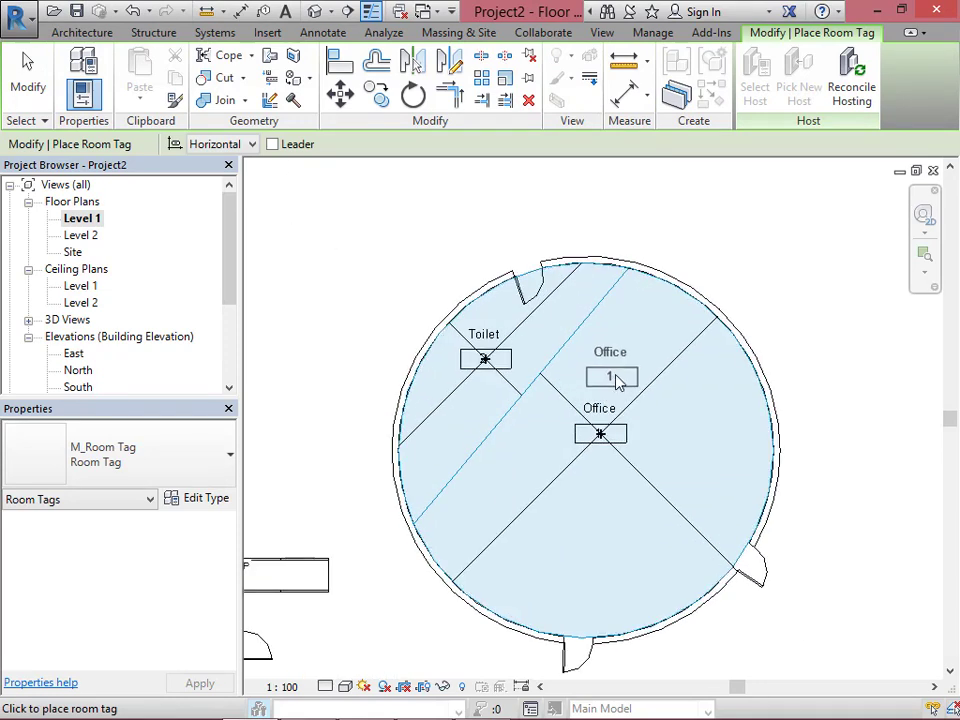
{"action": "left_click", "coordinate": [624, 368]}
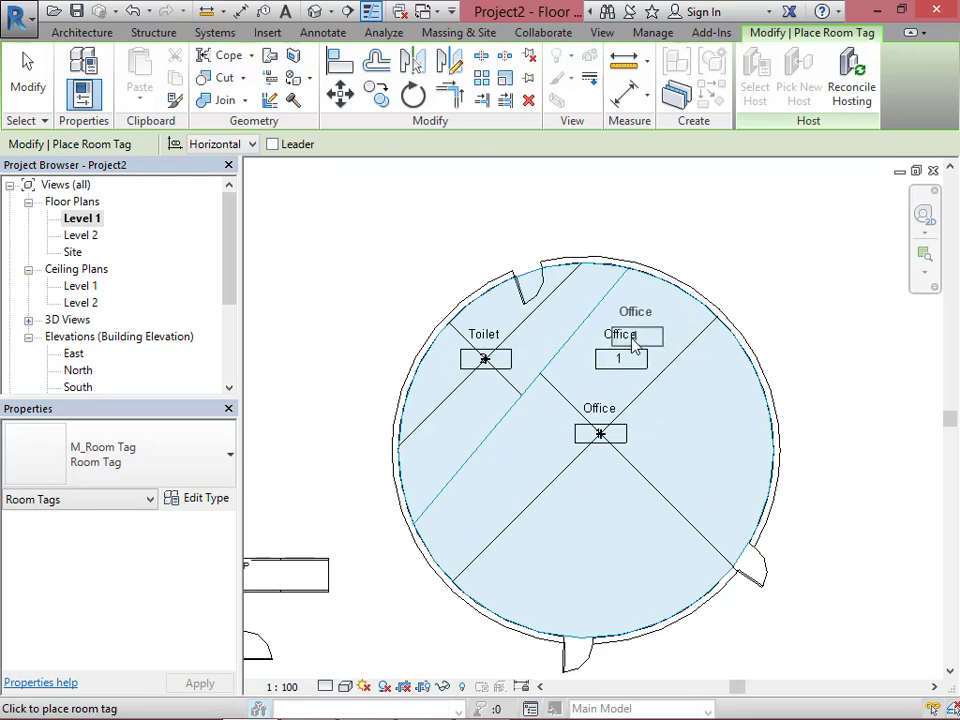
{"action": "key", "text": "Escape"}
{"action": "key", "text": "Escape"}
Change the Office room's name to F1-O1 through the upper tag.
{"action": "double_click", "coordinate": [622, 338]}
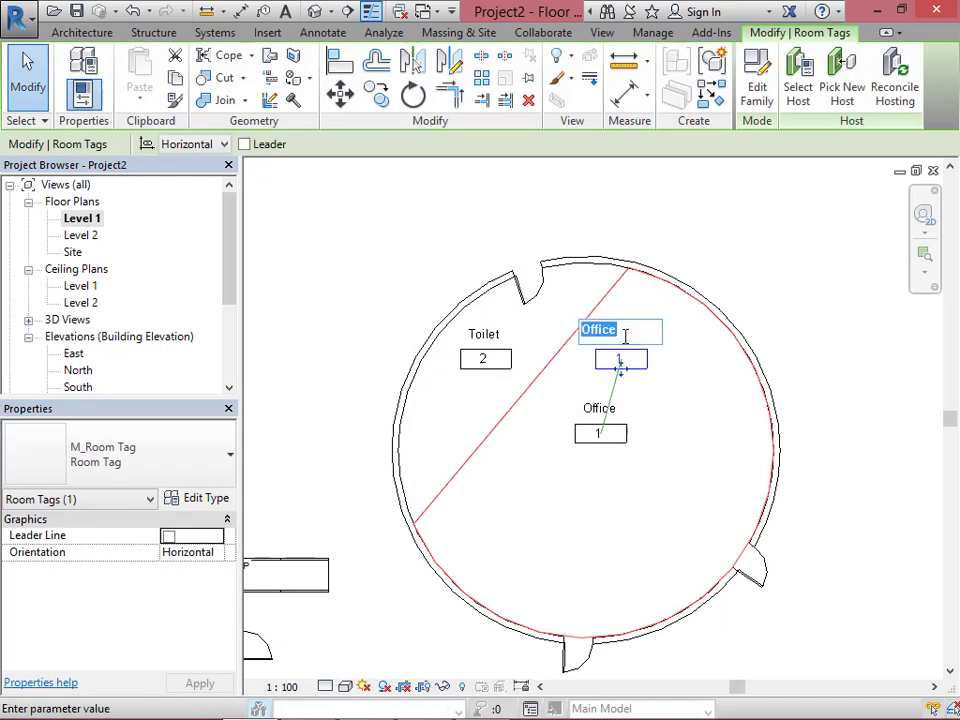
{"action": "type", "text": "f"}
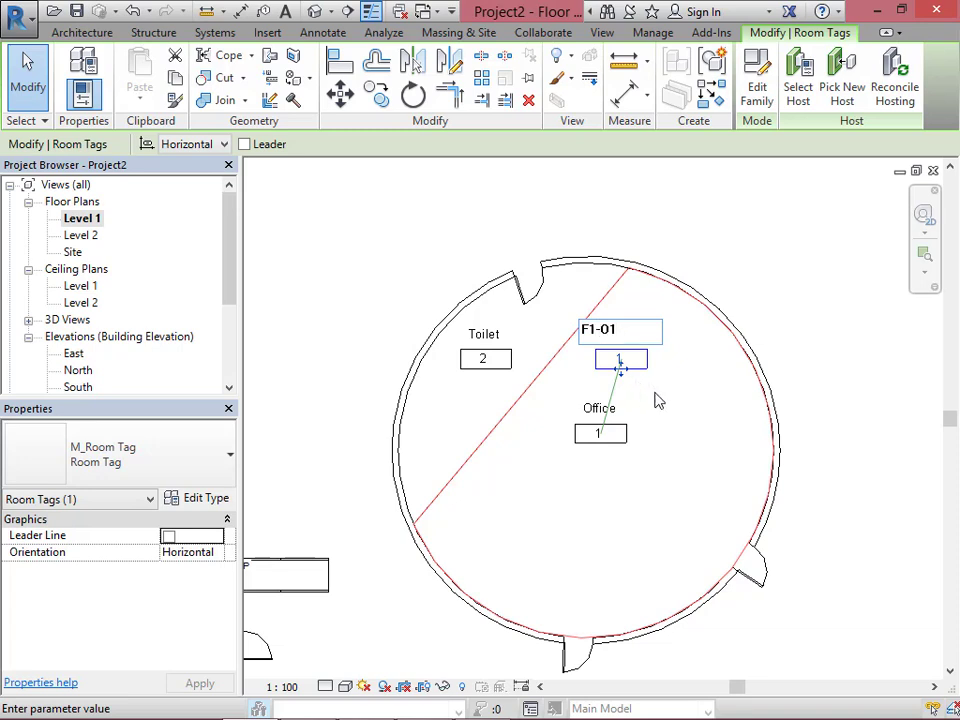
{"action": "left_click", "coordinate": [649, 392]}
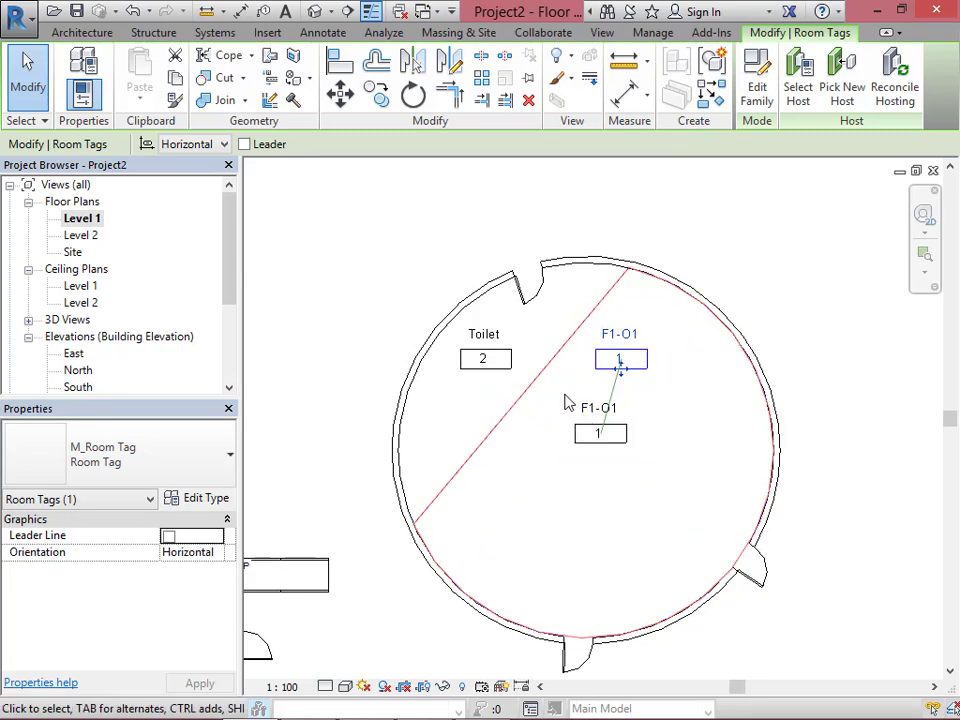
Delete the lower of the two F1-O1 room tags in the circular building.
{"action": "left_click", "coordinate": [596, 412]}
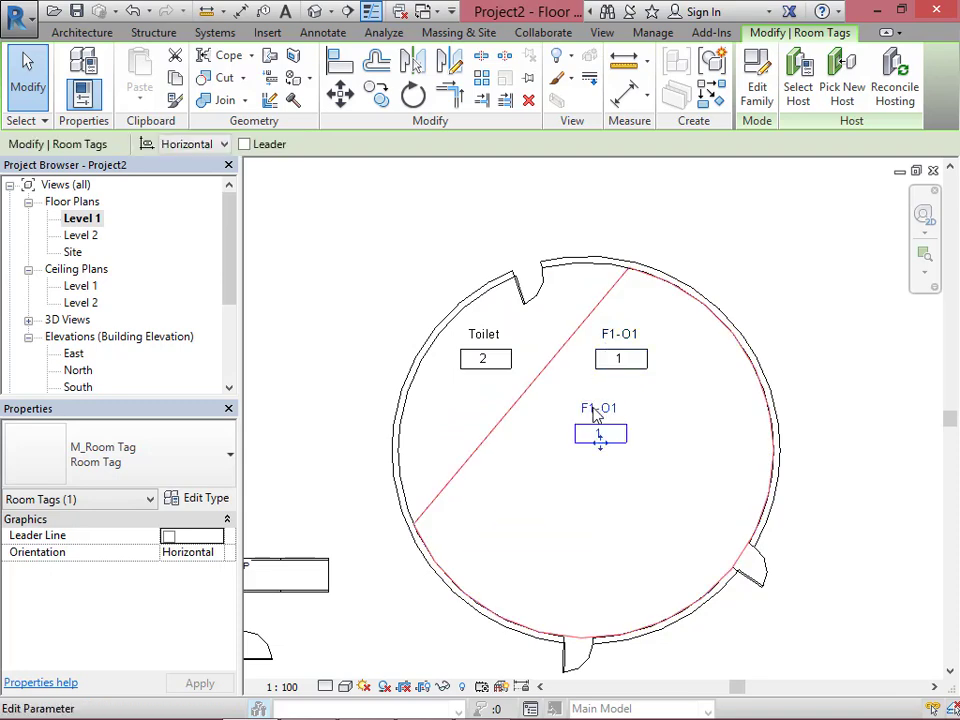
{"action": "key", "text": "d"}
{"action": "key", "text": "e"}
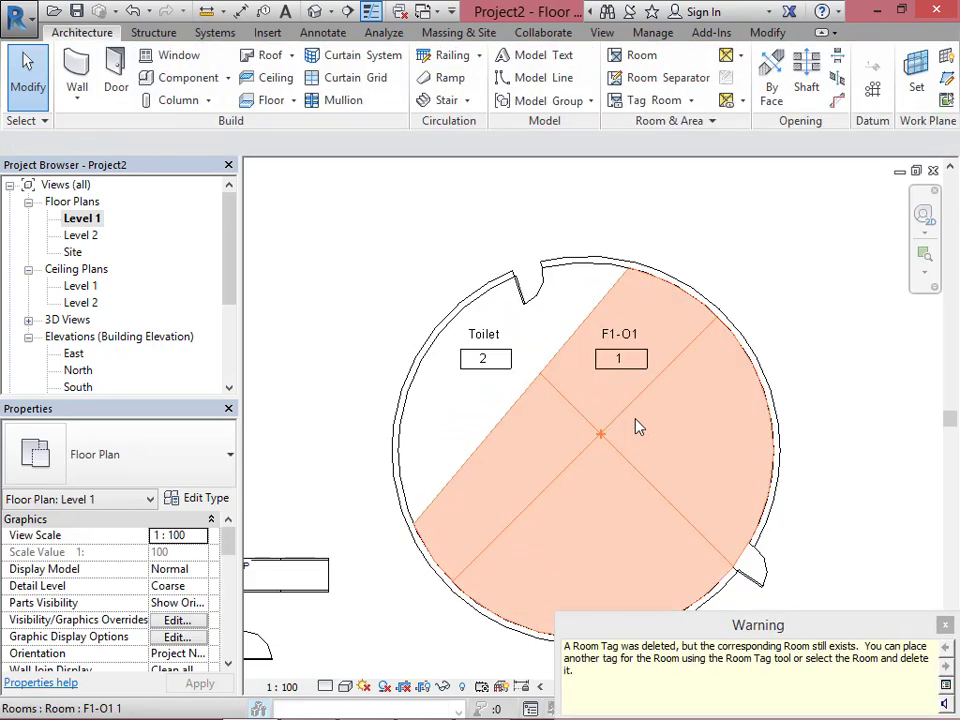
{"action": "left_click", "coordinate": [620, 359]}
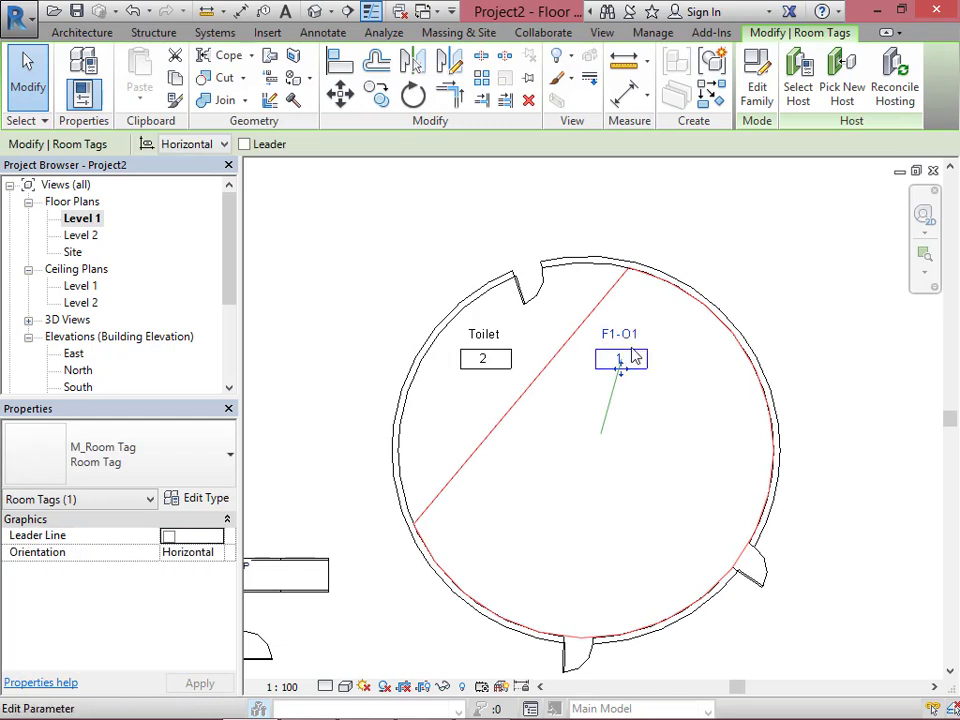
{"action": "left_click", "coordinate": [630, 341]}
{"action": "key", "text": "Escape"}
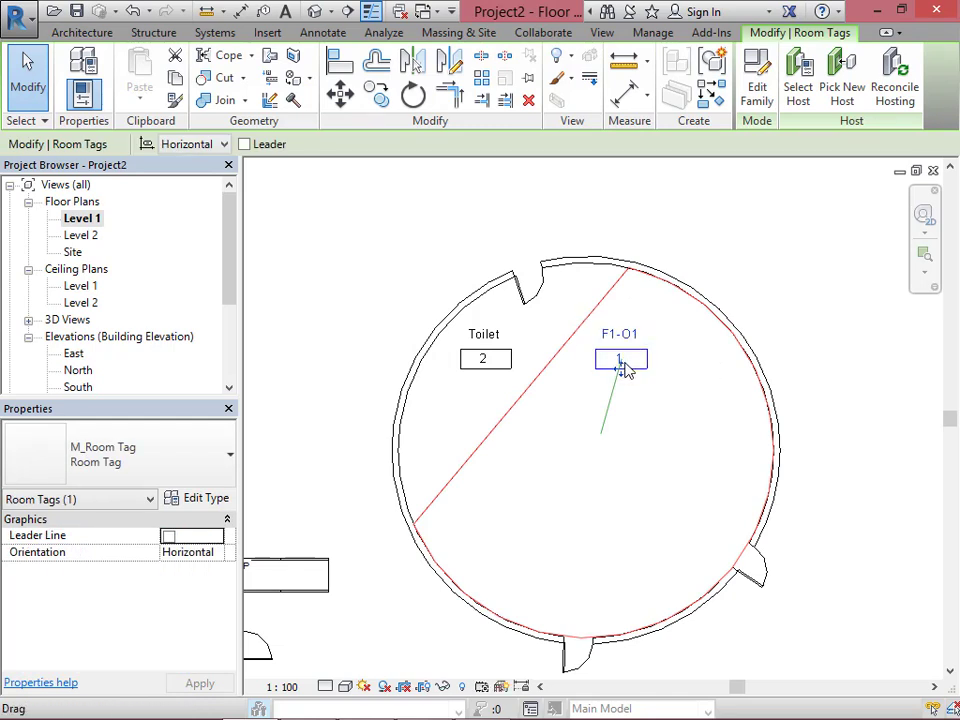
{"action": "key", "text": "Escape"}
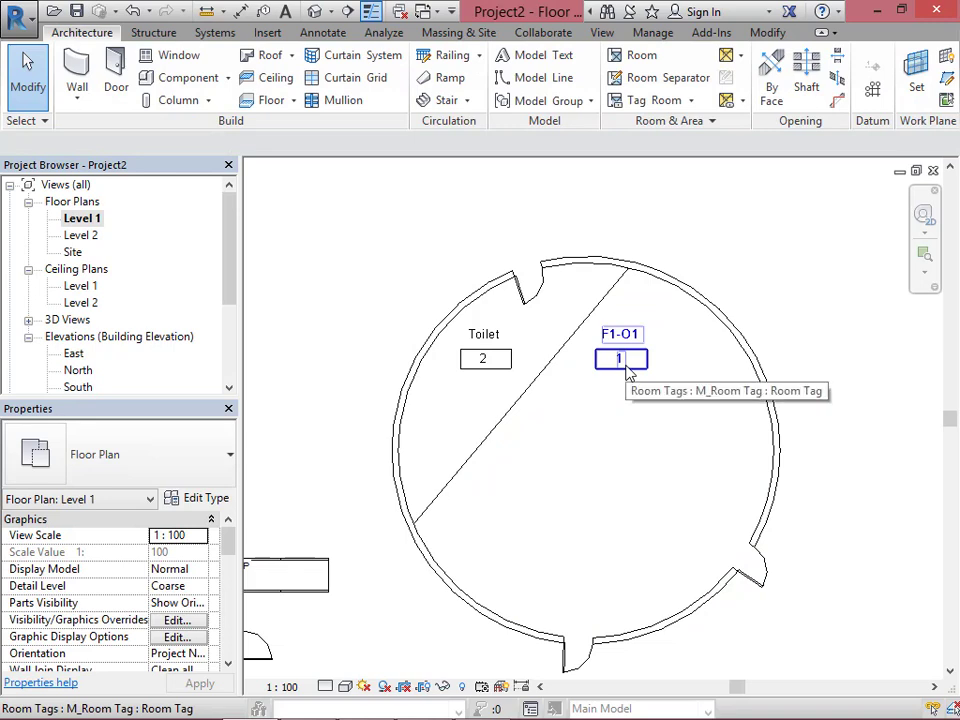
Create a Rentable area plan for Level 1 with area boundary lines automatically generated on all external walls.
{"action": "left_click", "coordinate": [731, 62]}
{"action": "left_click", "coordinate": [740, 88]}
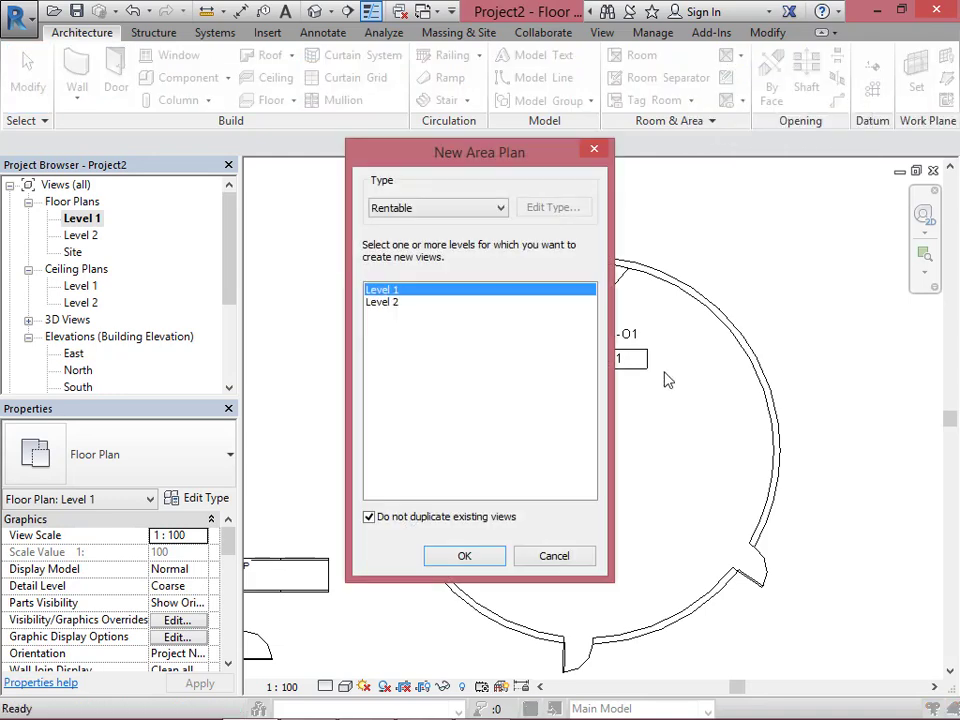
{"action": "left_click", "coordinate": [497, 556]}
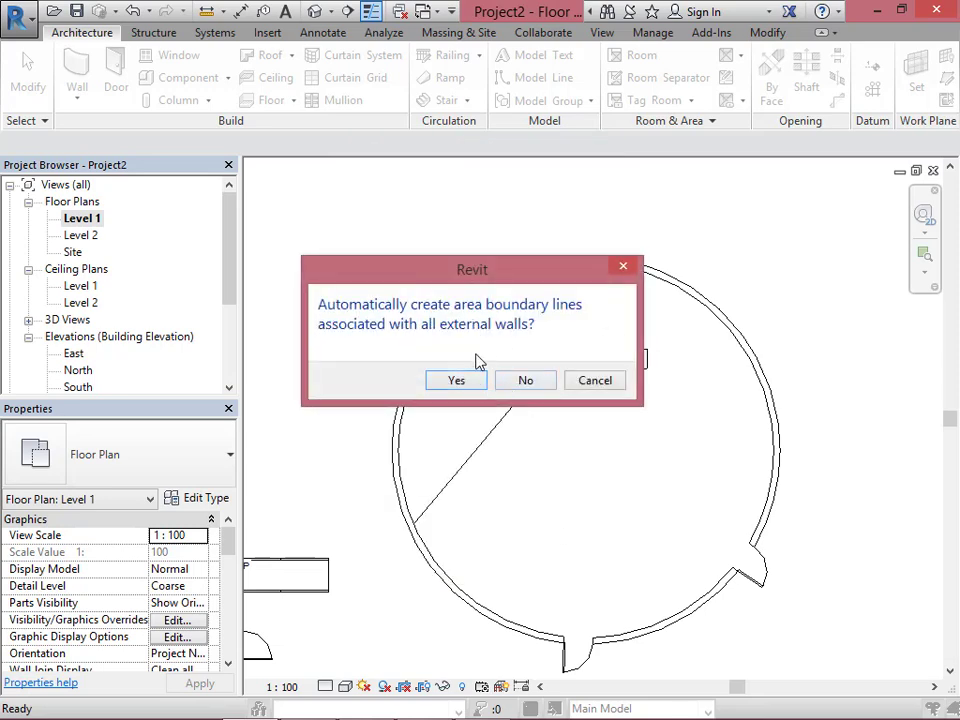
{"action": "left_click", "coordinate": [470, 386]}
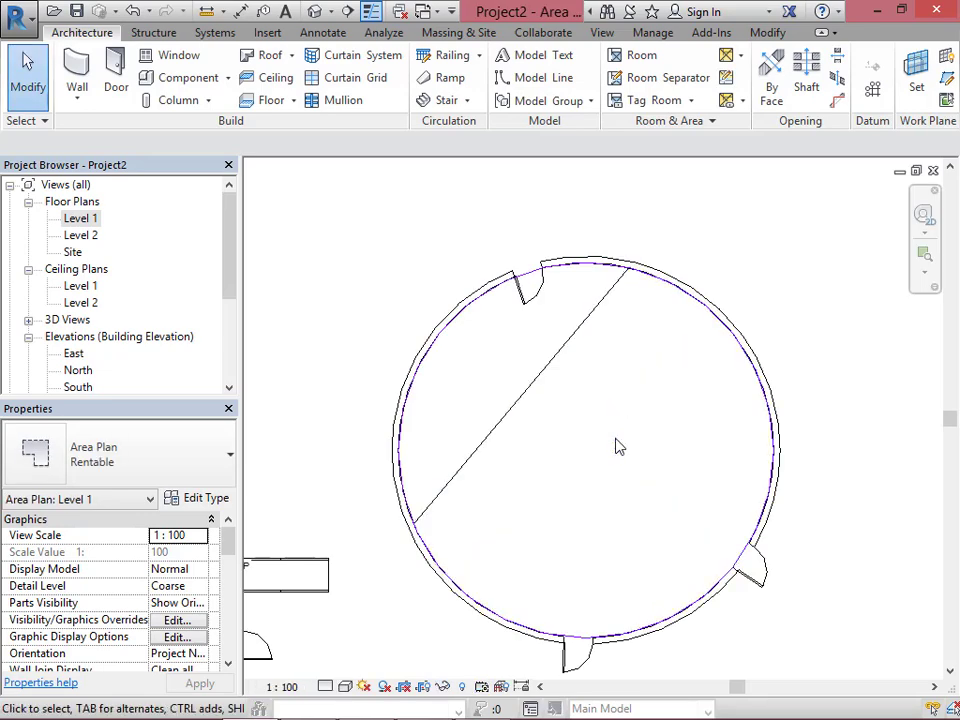
Examine the larger circular-building room's properties and the area boundaries of all buildings in the area plan.
{"action": "left_click", "coordinate": [608, 444]}
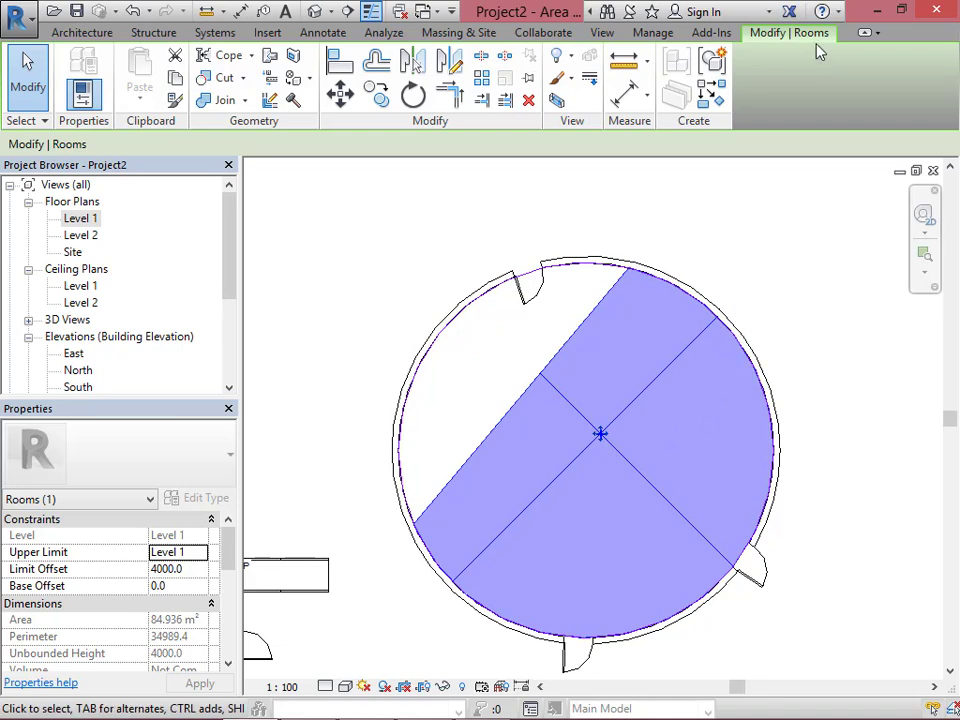
{"action": "scroll", "coordinate": [644, 494], "scroll_direction": "down", "scroll_amount": 2}
{"action": "scroll", "coordinate": [229, 600], "scroll_direction": "down", "scroll_amount": 3}
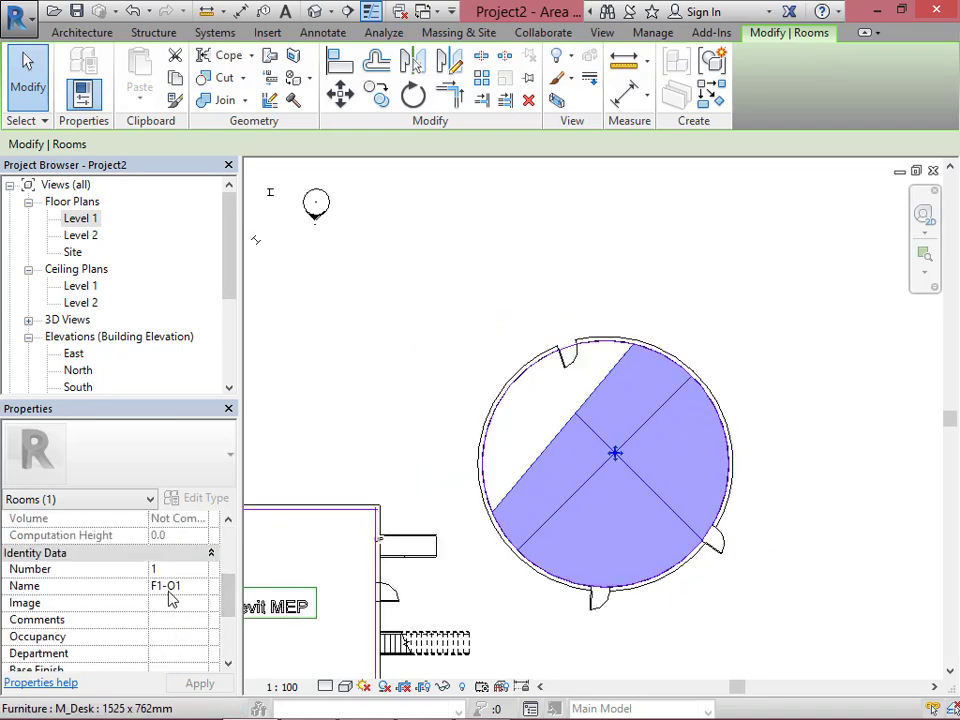
{"action": "left_click_drag", "start_coordinate": [232, 597], "coordinate": [231, 536]}
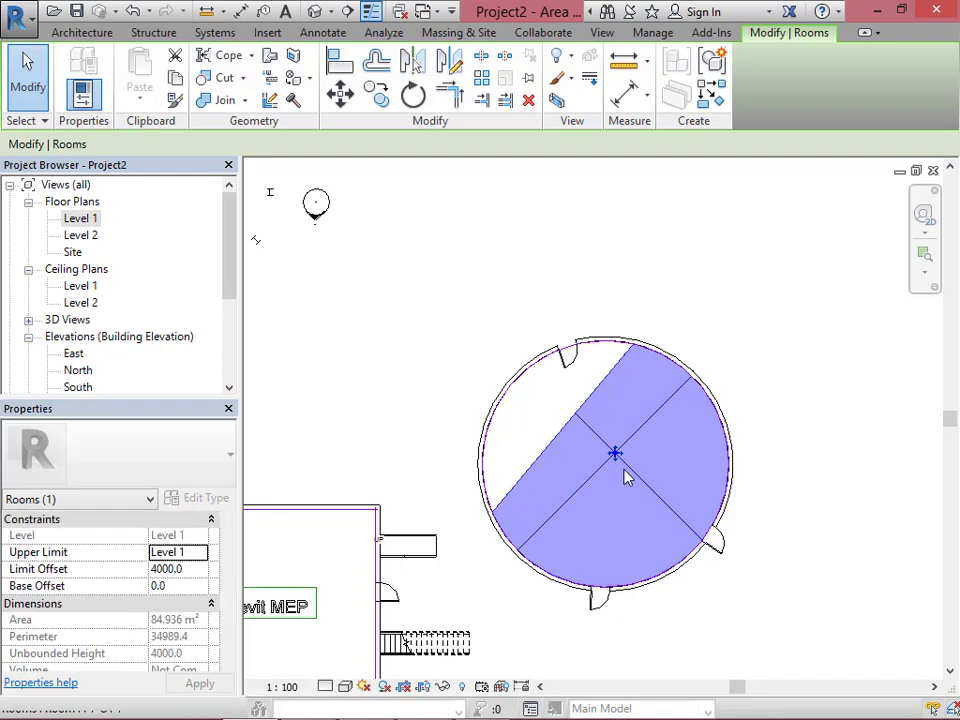
{"action": "left_click", "coordinate": [750, 432]}
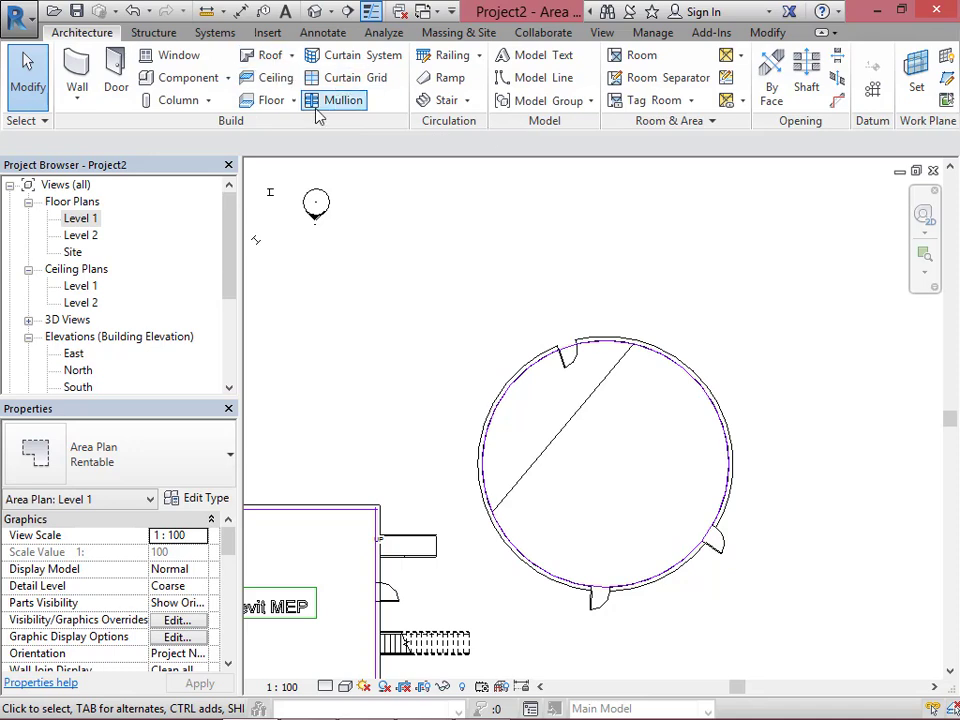
{"action": "scroll", "coordinate": [506, 236], "scroll_direction": "down", "scroll_amount": 3}
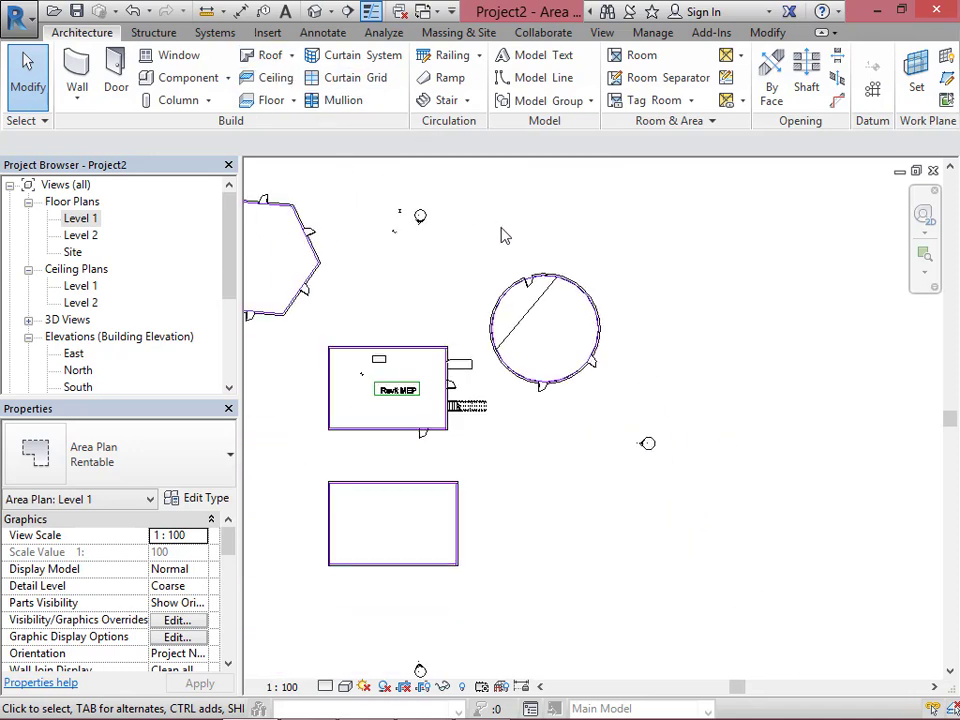
{"action": "scroll", "coordinate": [658, 260], "scroll_direction": "down", "scroll_amount": 2}
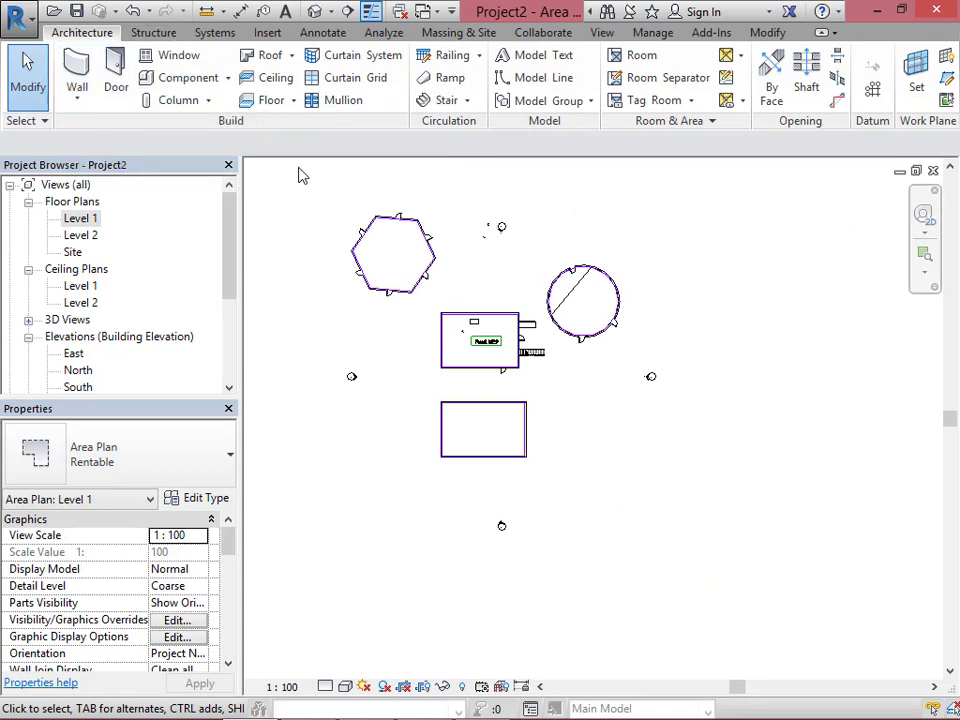
Close all open views of the current project and leave it without saving.
{"action": "left_click", "coordinate": [933, 171]}
{"action": "left_click", "coordinate": [933, 171]}
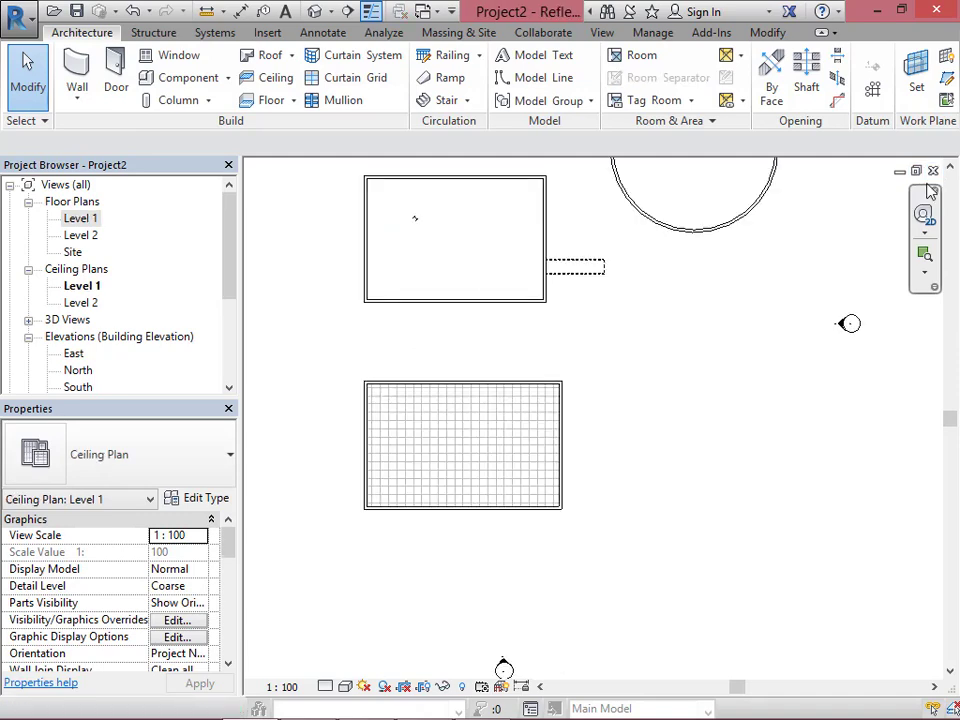
{"action": "left_click", "coordinate": [935, 172]}
{"action": "left_click", "coordinate": [534, 372]}
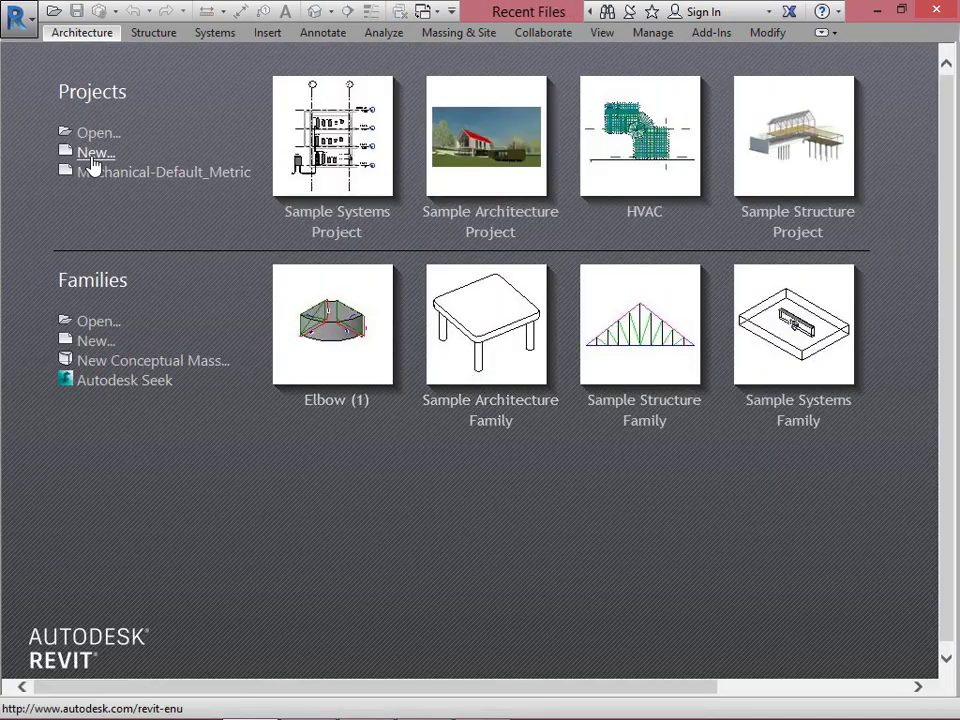
Create a new project from the Structural Analysis-DefaultMetric template in the Egypt folder.
{"action": "left_click", "coordinate": [92, 152]}
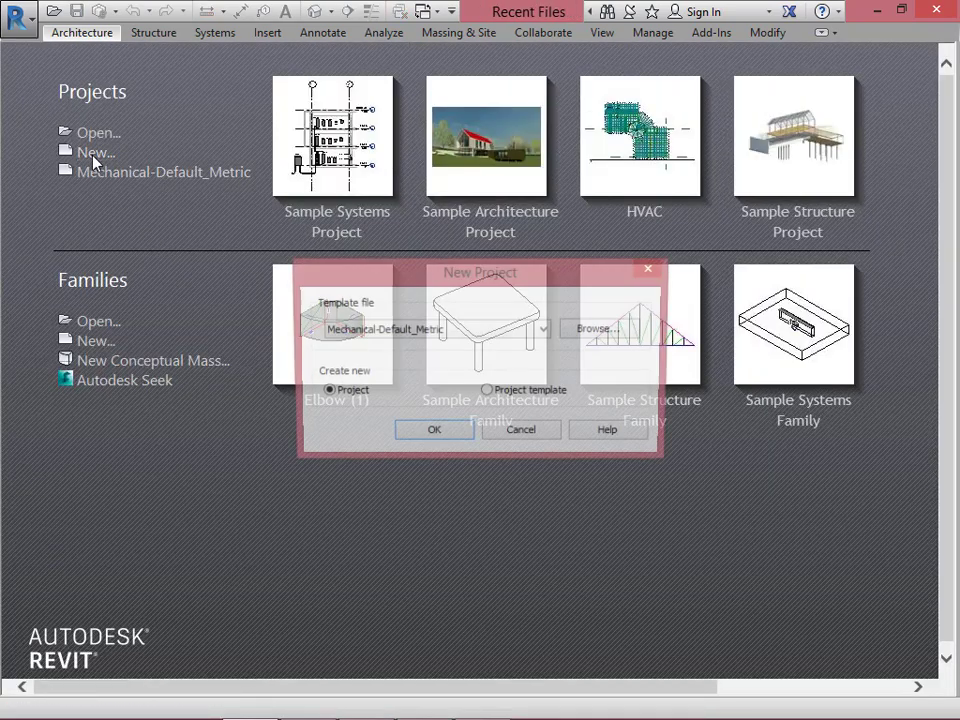
{"action": "left_click", "coordinate": [602, 329]}
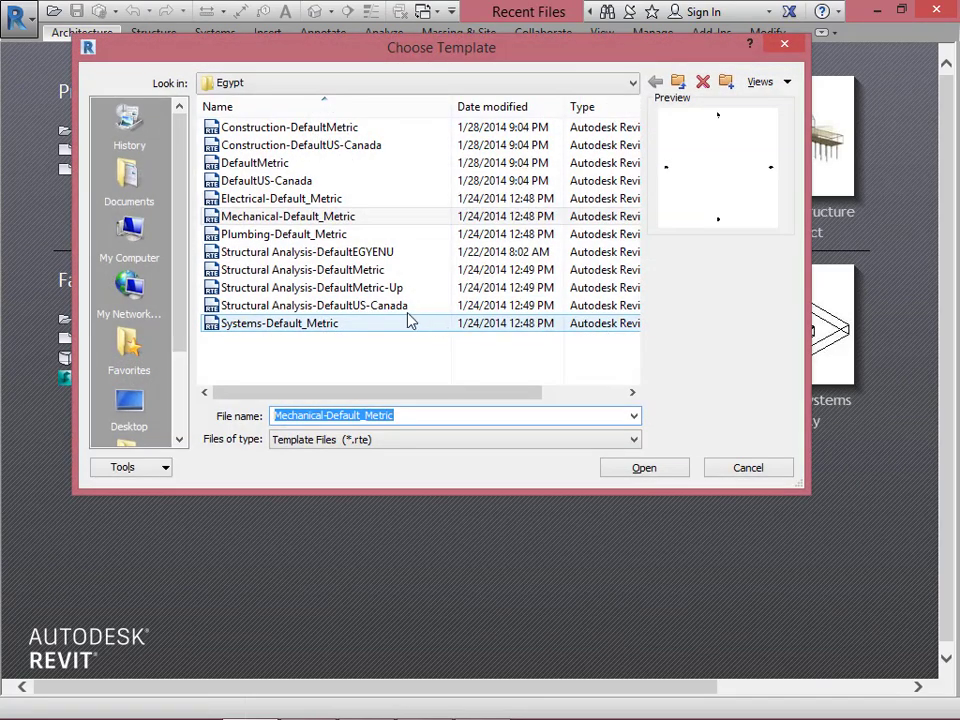
{"action": "left_click", "coordinate": [312, 254]}
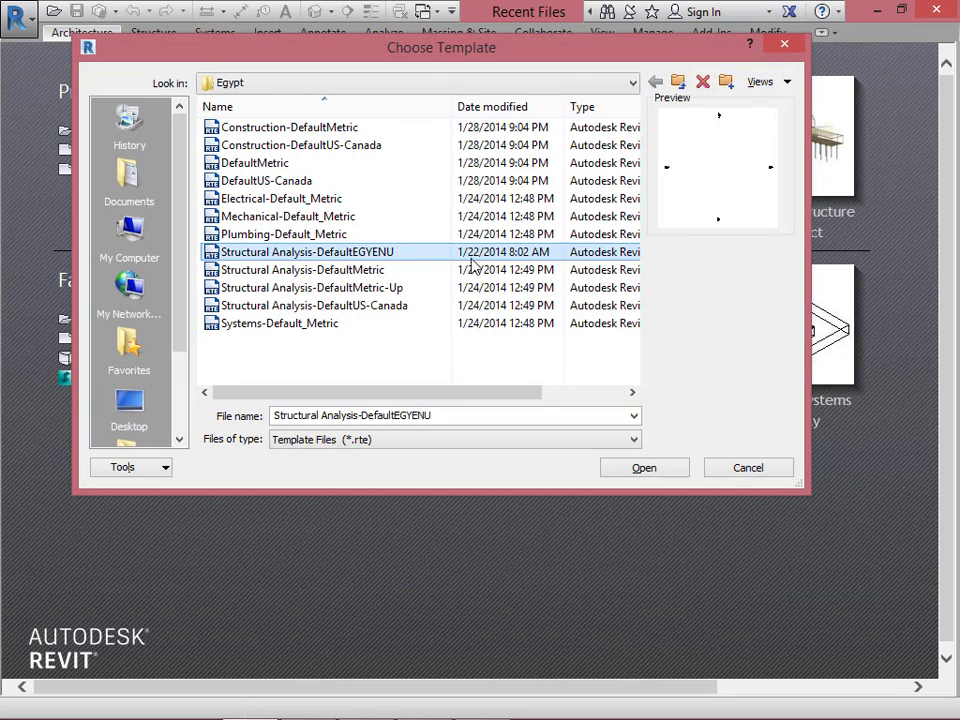
{"action": "left_click", "coordinate": [338, 271]}
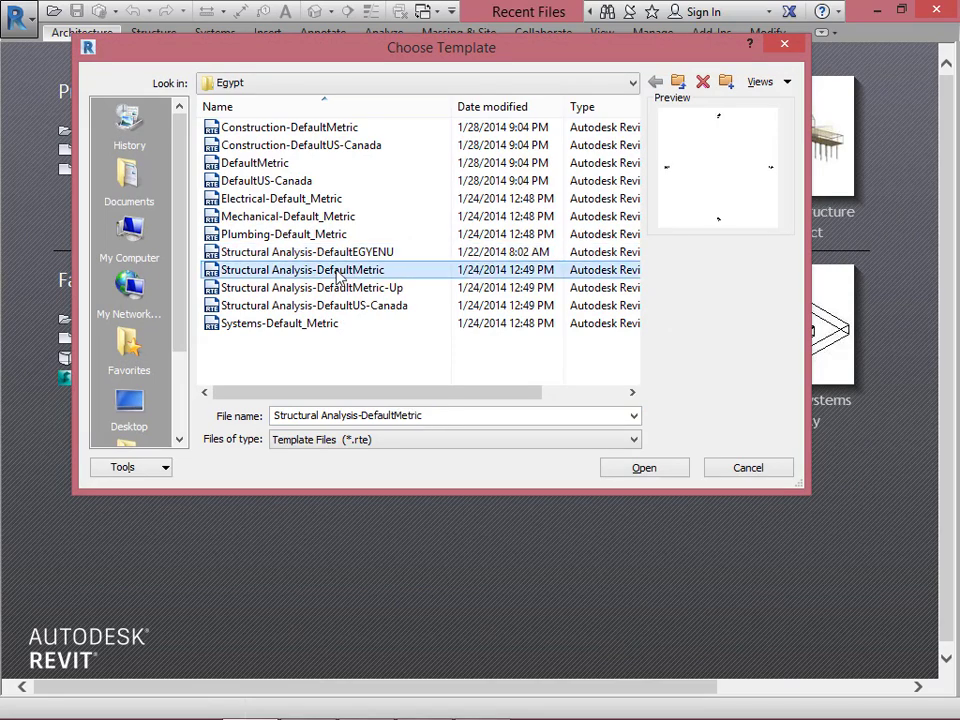
{"action": "left_click", "coordinate": [638, 467]}
{"action": "left_click", "coordinate": [454, 436]}
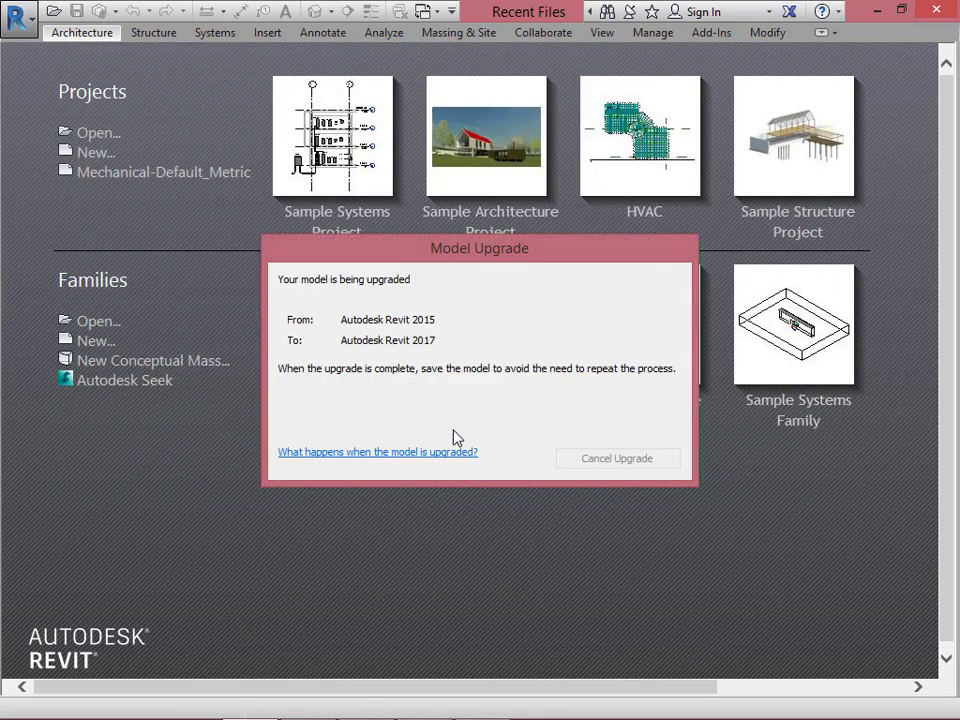
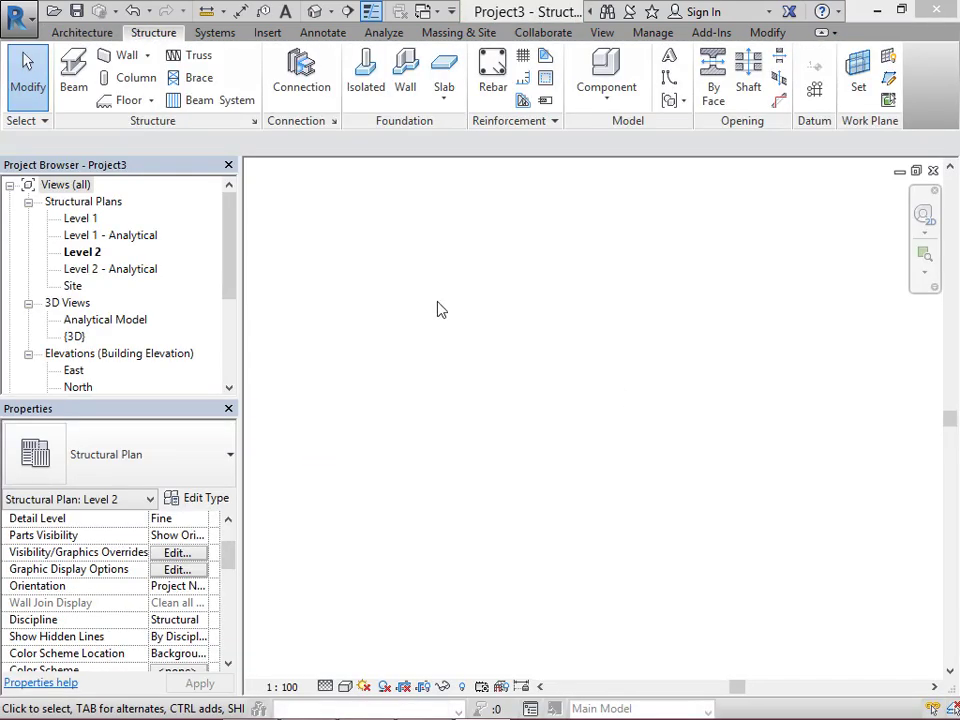
Draw four 305x165x40UB beams on Level 2 forming a closed rectangle about 2400 by 1700 mm.
{"action": "left_click", "coordinate": [95, 34]}
{"action": "left_click", "coordinate": [150, 33]}
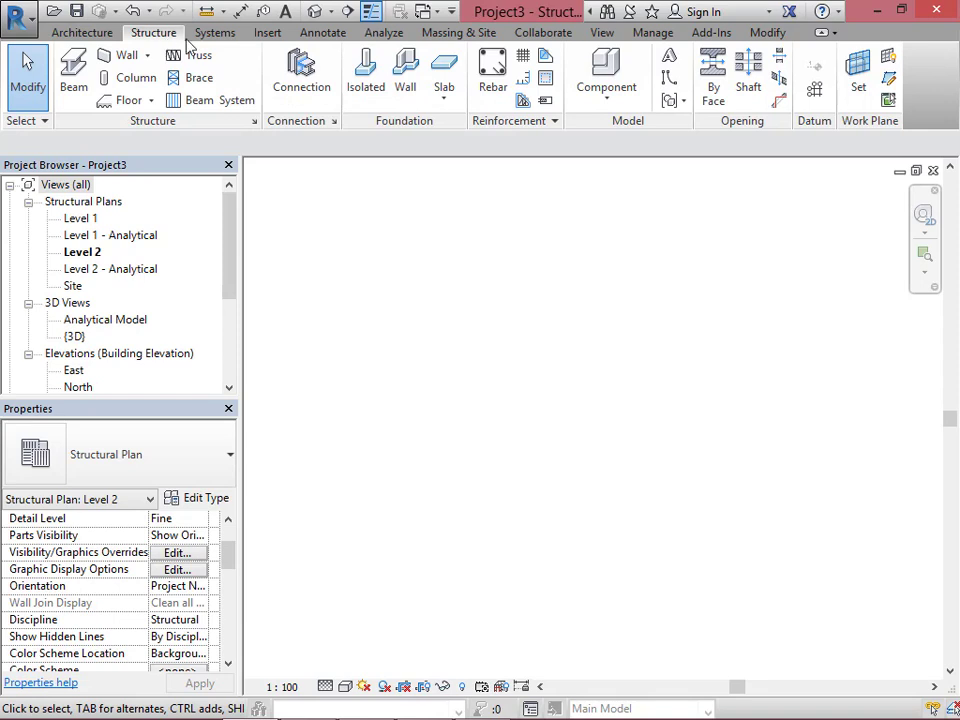
{"action": "left_click", "coordinate": [80, 84]}
{"action": "left_click", "coordinate": [409, 265]}
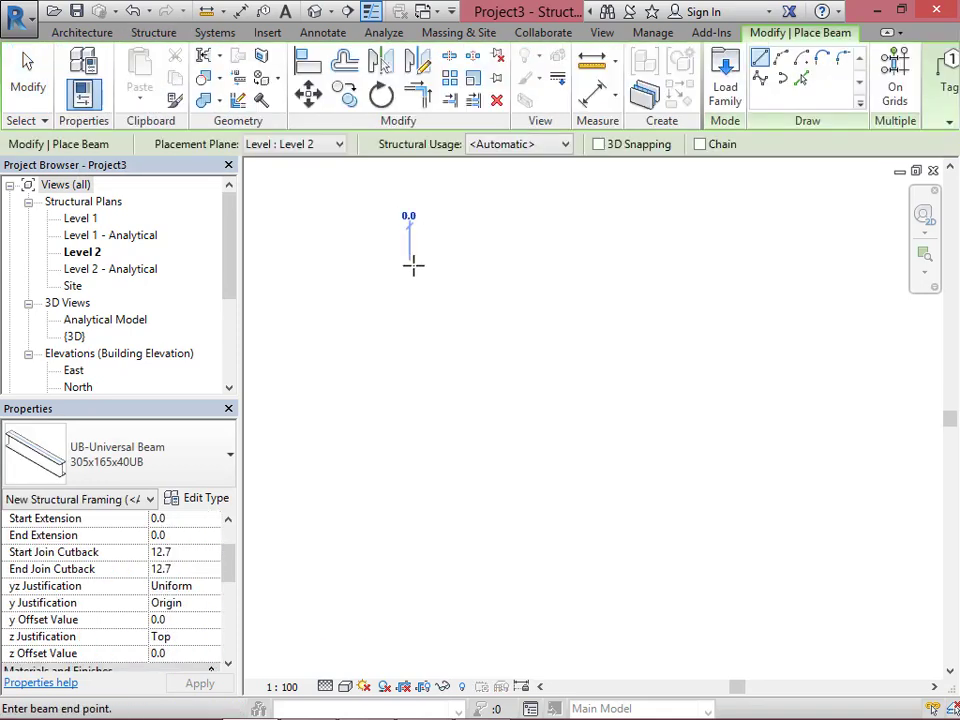
{"action": "left_click", "coordinate": [486, 265]}
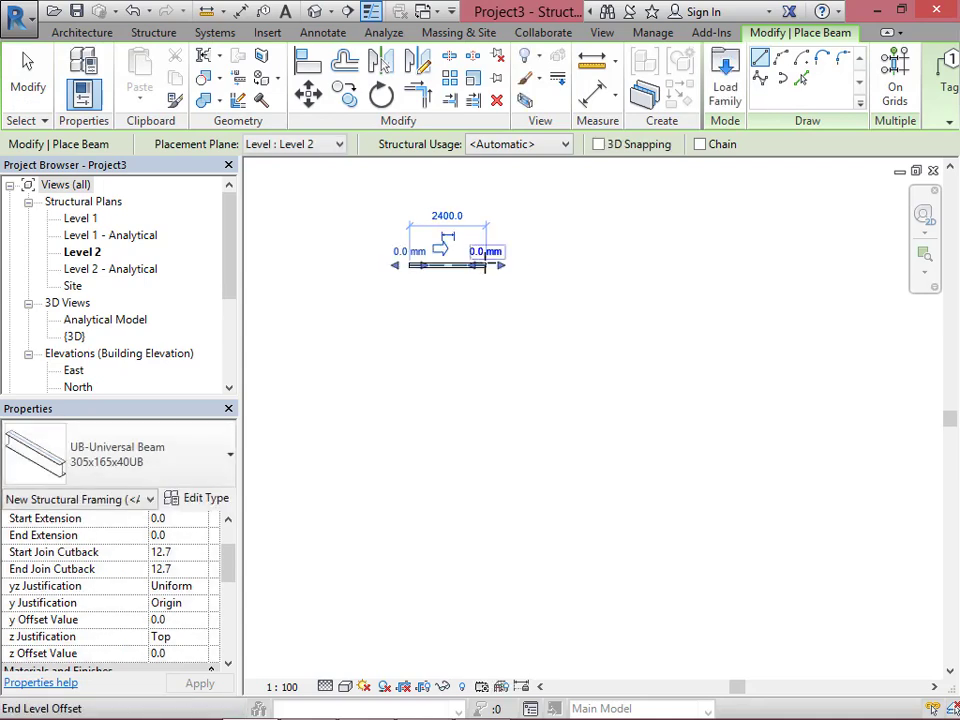
{"action": "left_click", "coordinate": [487, 265]}
{"action": "left_click", "coordinate": [487, 318]}
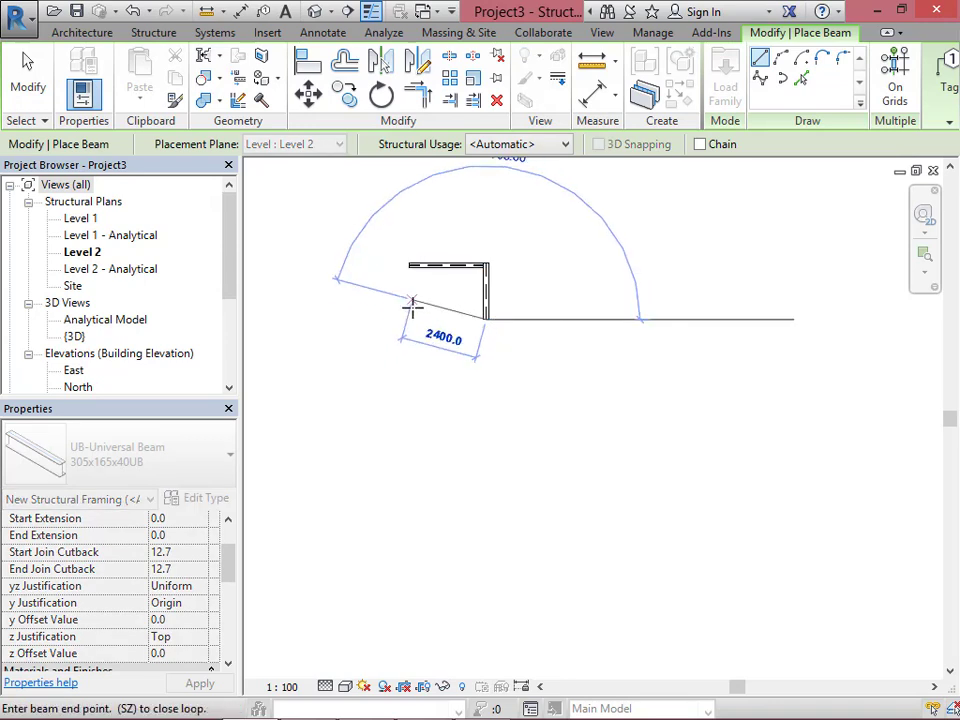
{"action": "left_click", "coordinate": [414, 248]}
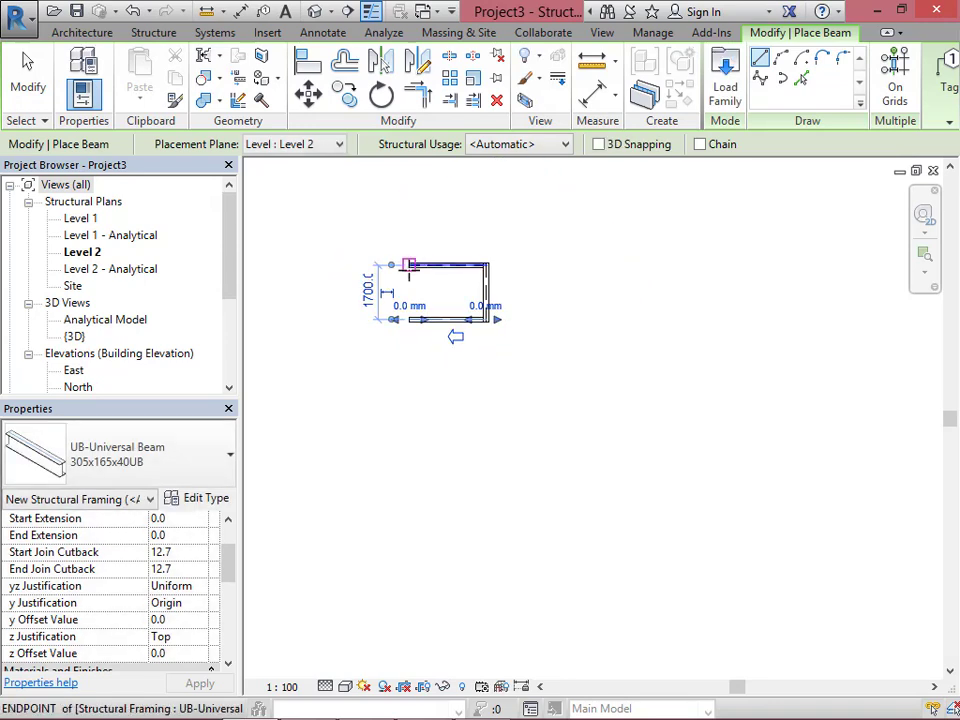
{"action": "left_click", "coordinate": [409, 265]}
{"action": "left_click", "coordinate": [405, 318]}
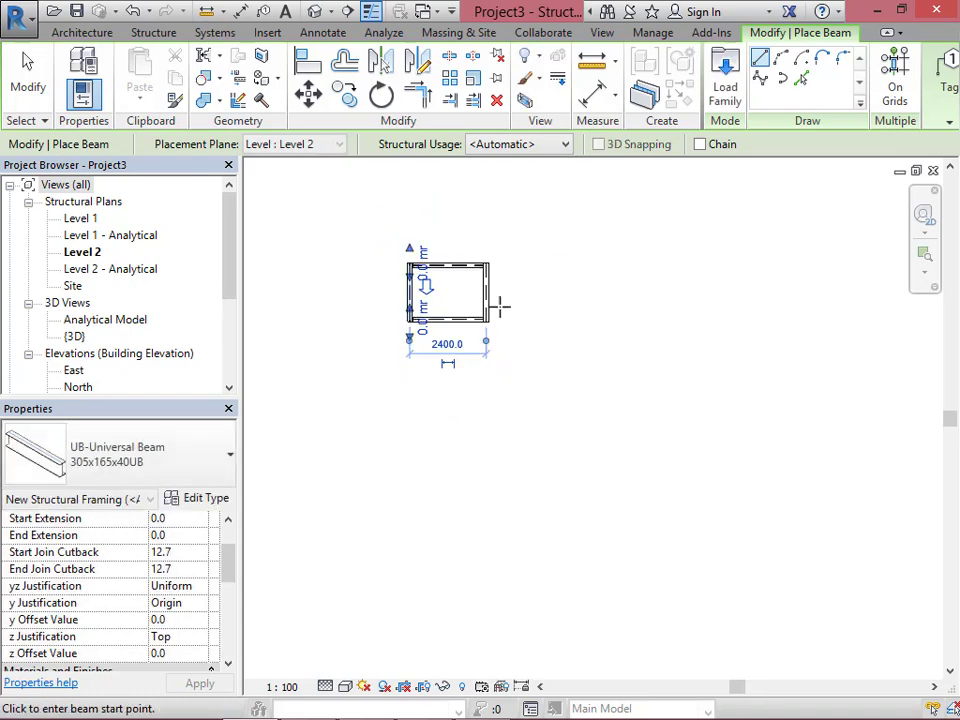
{"action": "key", "text": "Escape"}
{"action": "key", "text": "Escape"}
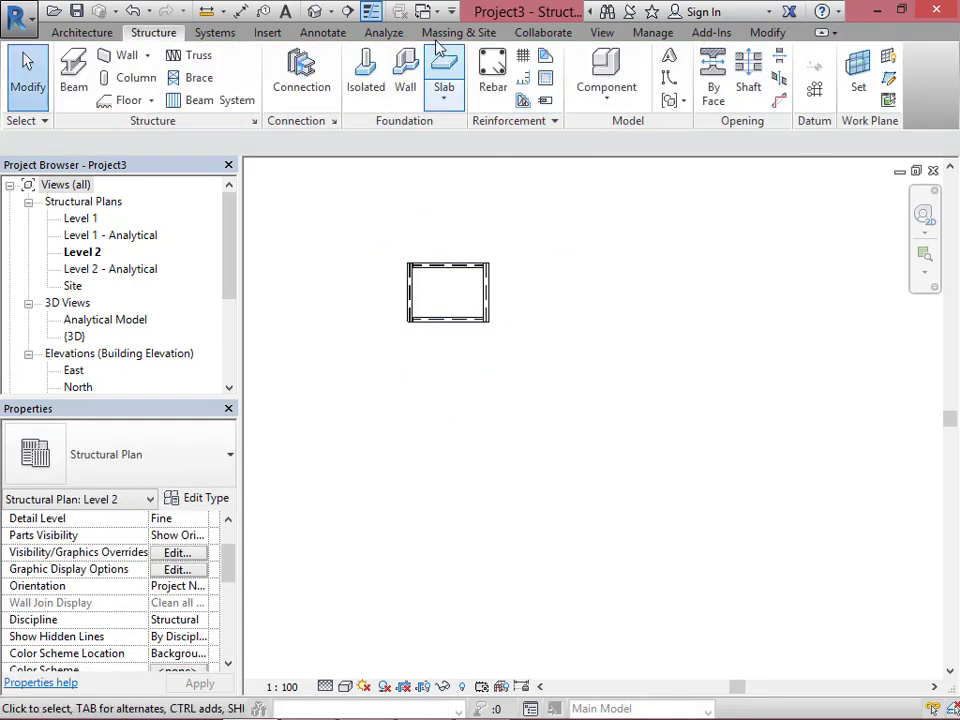
In the 3D view, extend the front beam's left end into the left side beam by adjusting its join cutback.
{"action": "left_click", "coordinate": [316, 12]}
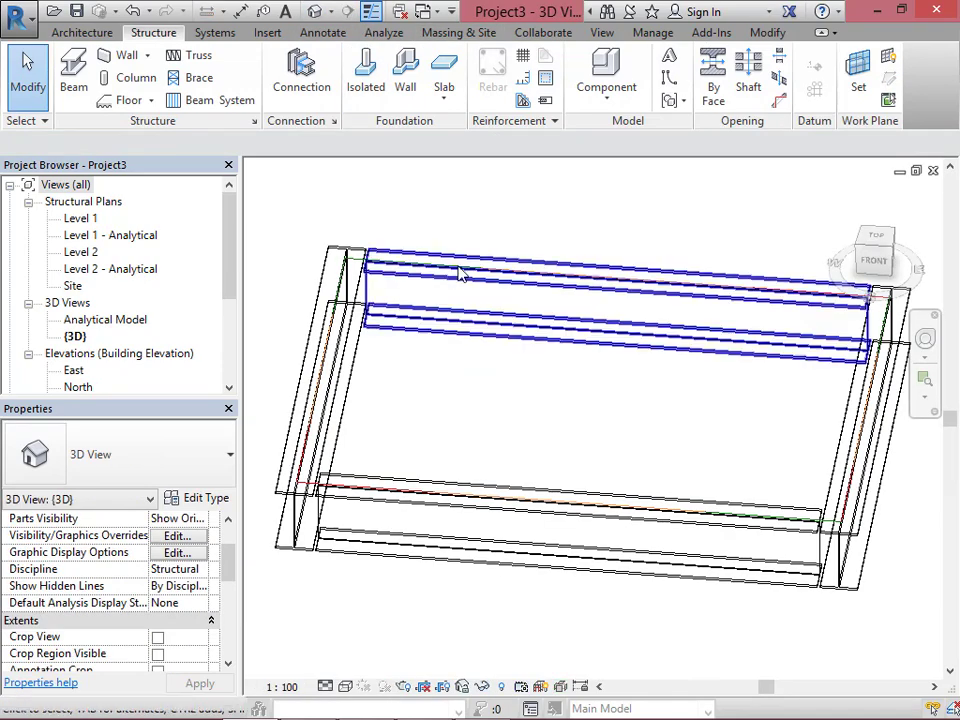
{"action": "scroll", "coordinate": [500, 350], "scroll_direction": "down", "scroll_amount": 3}
{"action": "left_click", "coordinate": [512, 415]}
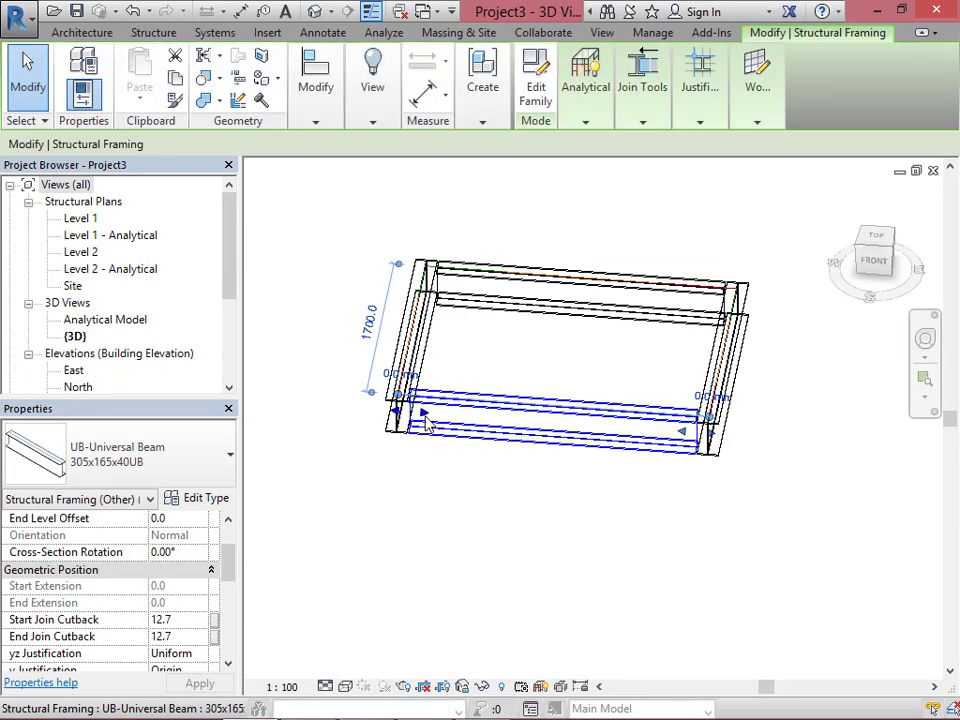
{"action": "left_click_drag", "start_coordinate": [425, 414], "coordinate": [392, 407]}
{"action": "left_click", "coordinate": [369, 441]}
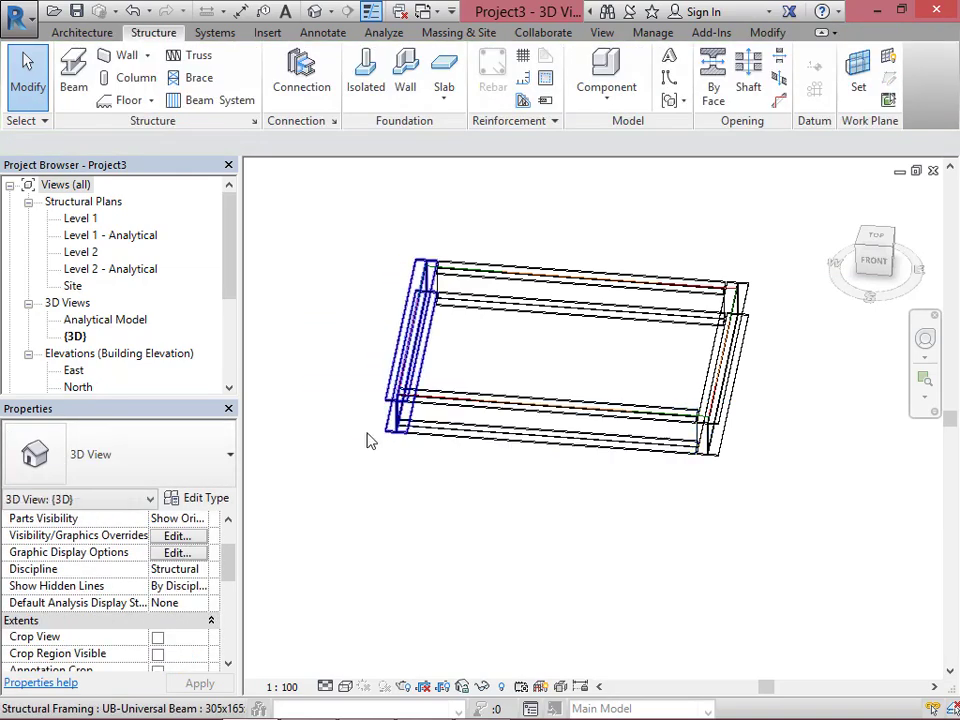
{"action": "left_click", "coordinate": [424, 408]}
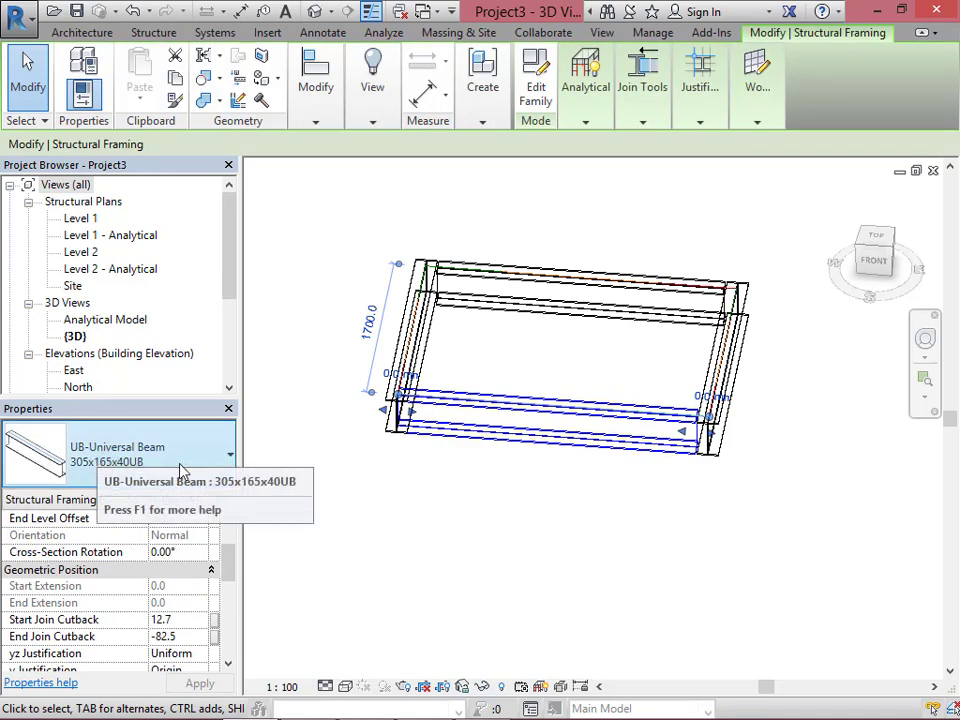
{"action": "left_click", "coordinate": [437, 480]}
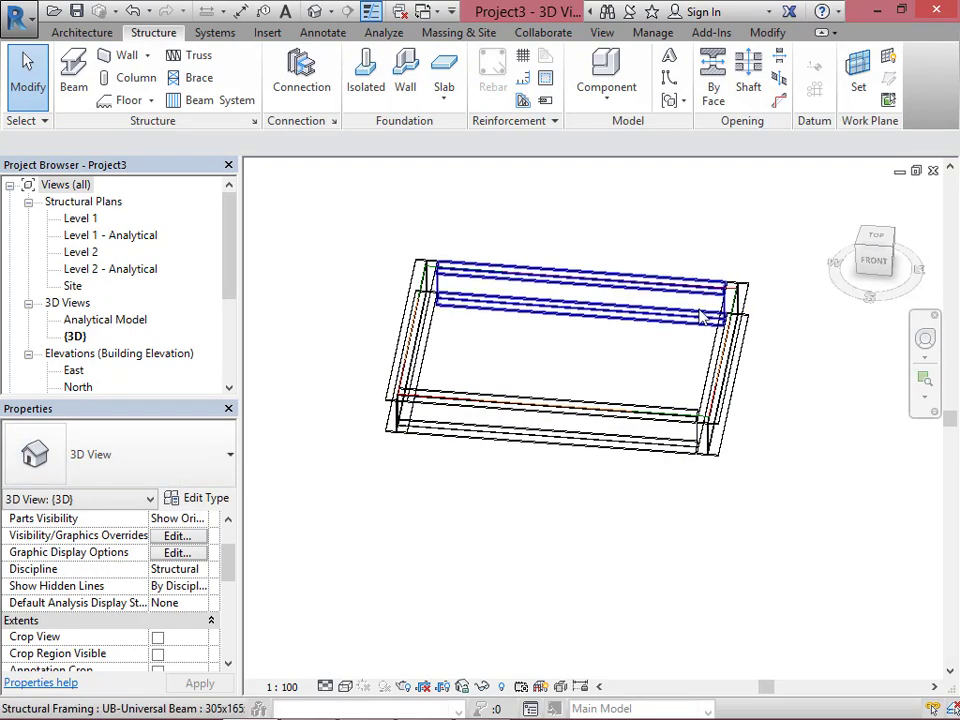
Tile the open 3D view and the Level 2 structural plan side by side, fitting the beam frame in both.
{"action": "left_click", "coordinate": [605, 36]}
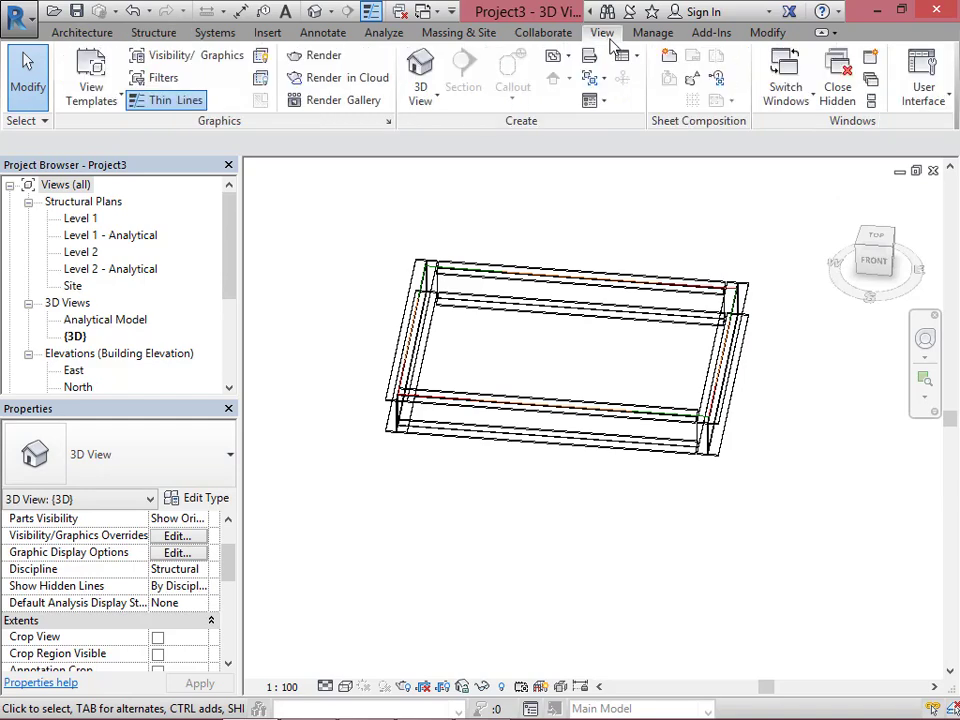
{"action": "left_click", "coordinate": [871, 104]}
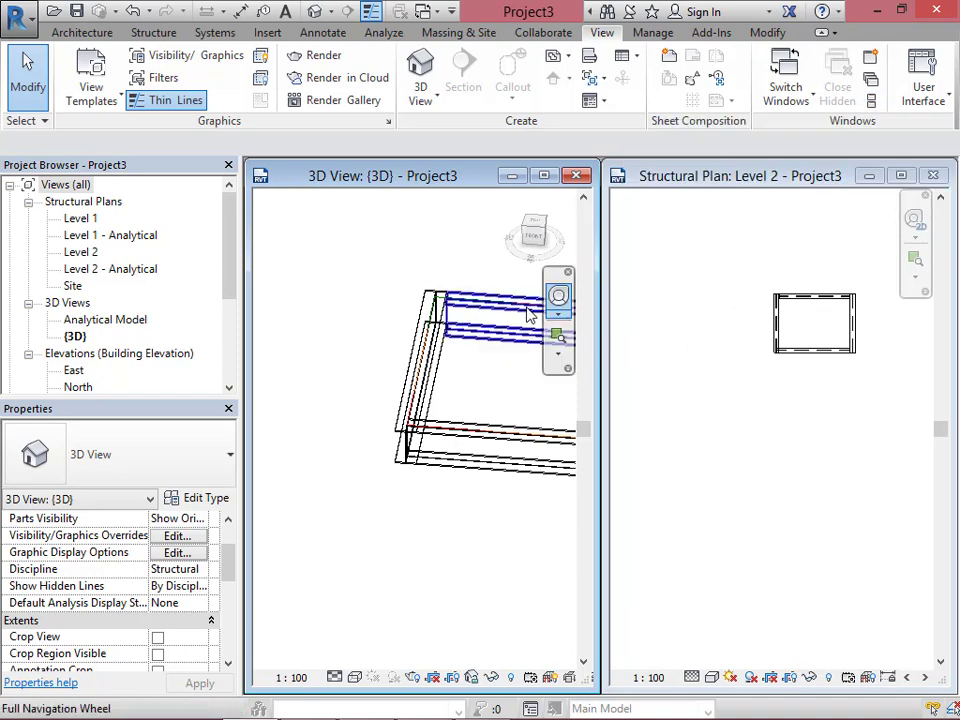
{"action": "scroll", "coordinate": [317, 413], "scroll_direction": "down", "scroll_amount": 4}
{"action": "left_click", "coordinate": [744, 446]}
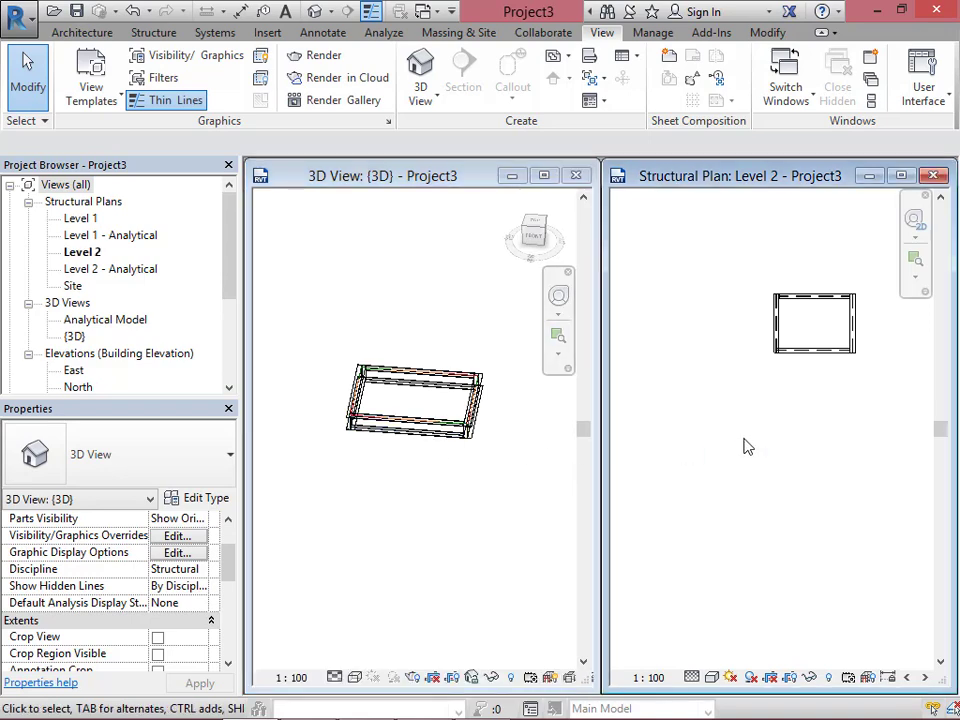
{"action": "scroll", "coordinate": [785, 406], "scroll_direction": "down", "scroll_amount": 3}
{"action": "scroll", "coordinate": [815, 390], "scroll_direction": "up", "scroll_amount": 5}
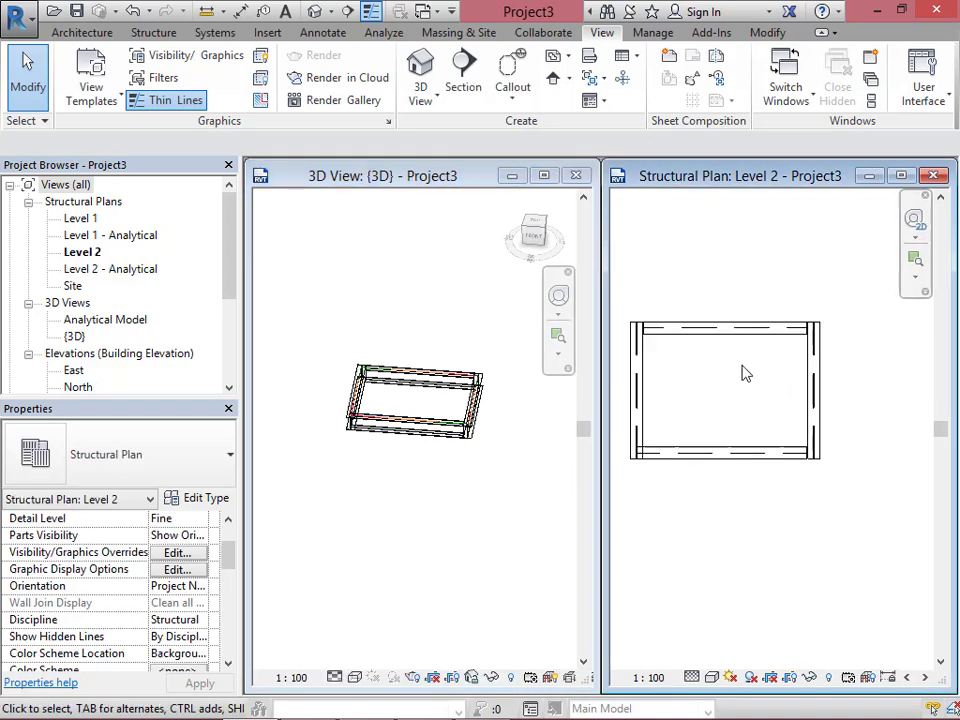
{"action": "scroll", "coordinate": [744, 371], "scroll_direction": "down", "scroll_amount": 3}
{"action": "left_click", "coordinate": [447, 480]}
{"action": "scroll", "coordinate": [371, 452], "scroll_direction": "up", "scroll_amount": 4}
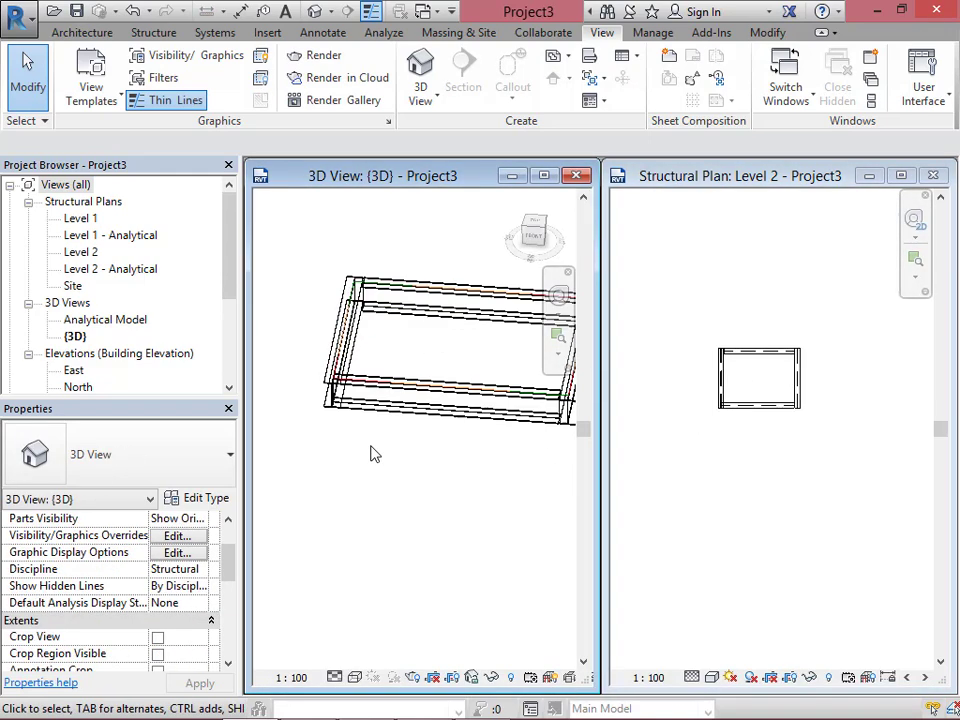
{"action": "scroll", "coordinate": [328, 431], "scroll_direction": "down", "scroll_amount": 4}
{"action": "scroll", "coordinate": [337, 404], "scroll_direction": "up", "scroll_amount": 4}
{"action": "scroll", "coordinate": [337, 404], "scroll_direction": "down", "scroll_amount": 3}
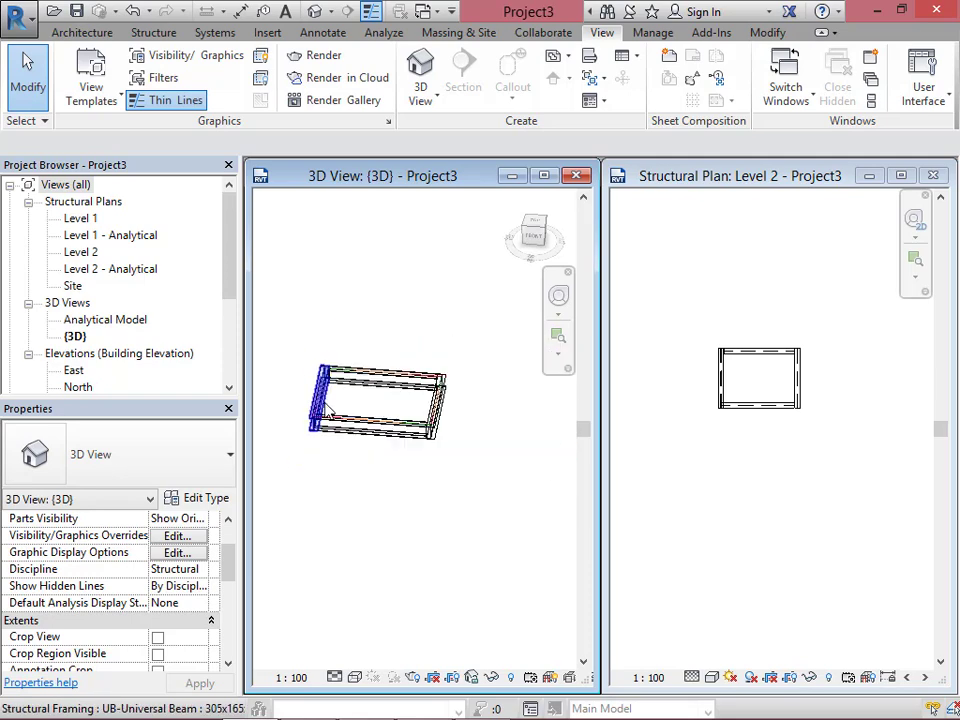
Check how beams correspond between the tiled views by selecting the front beam in 3D and the right beam in plan.
{"action": "left_click", "coordinate": [362, 428]}
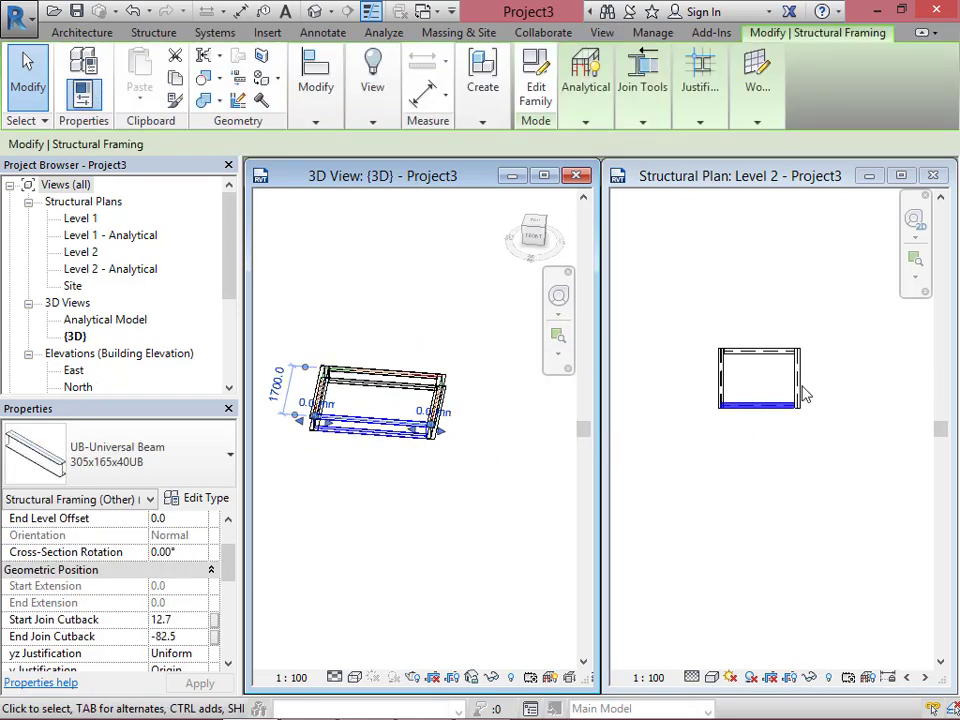
{"action": "left_click", "coordinate": [799, 470]}
{"action": "left_click", "coordinate": [806, 376]}
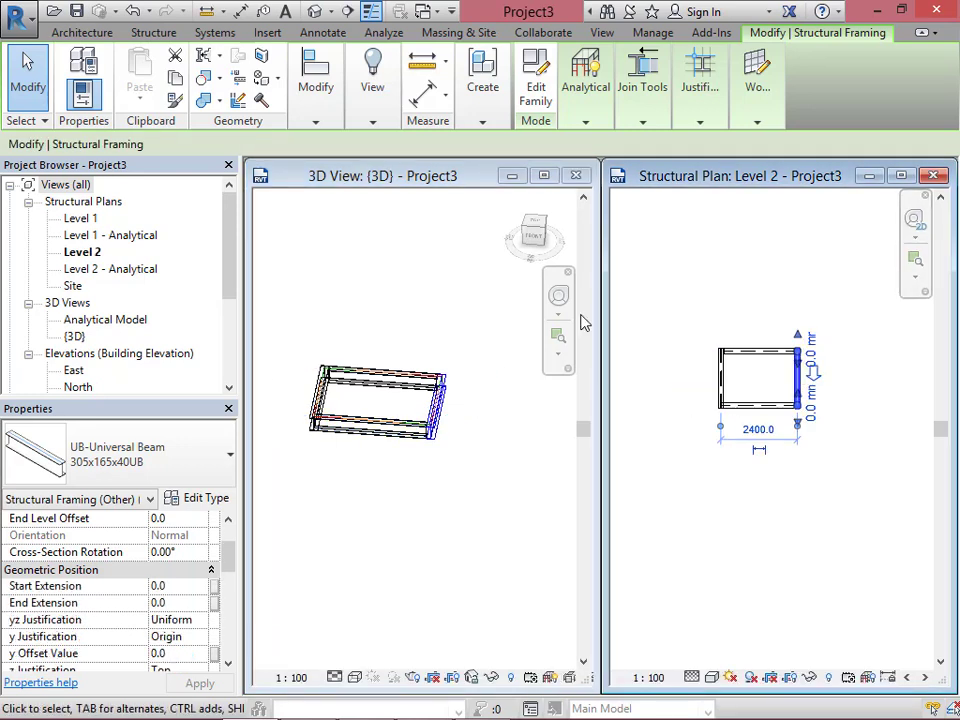
Close the Level 2 plan and maximize the 3D view of the beam frame.
{"action": "left_click", "coordinate": [932, 177]}
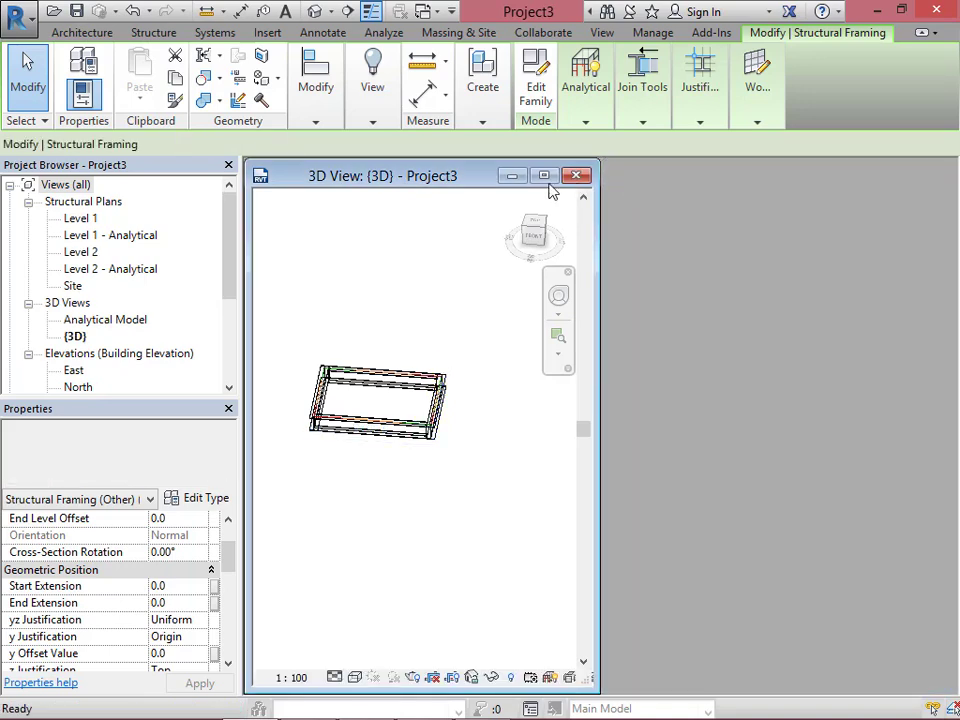
{"action": "left_click", "coordinate": [545, 176]}
{"action": "scroll", "coordinate": [620, 360], "scroll_direction": "down", "scroll_amount": 2}
{"action": "scroll", "coordinate": [620, 375], "scroll_direction": "up", "scroll_amount": 4}
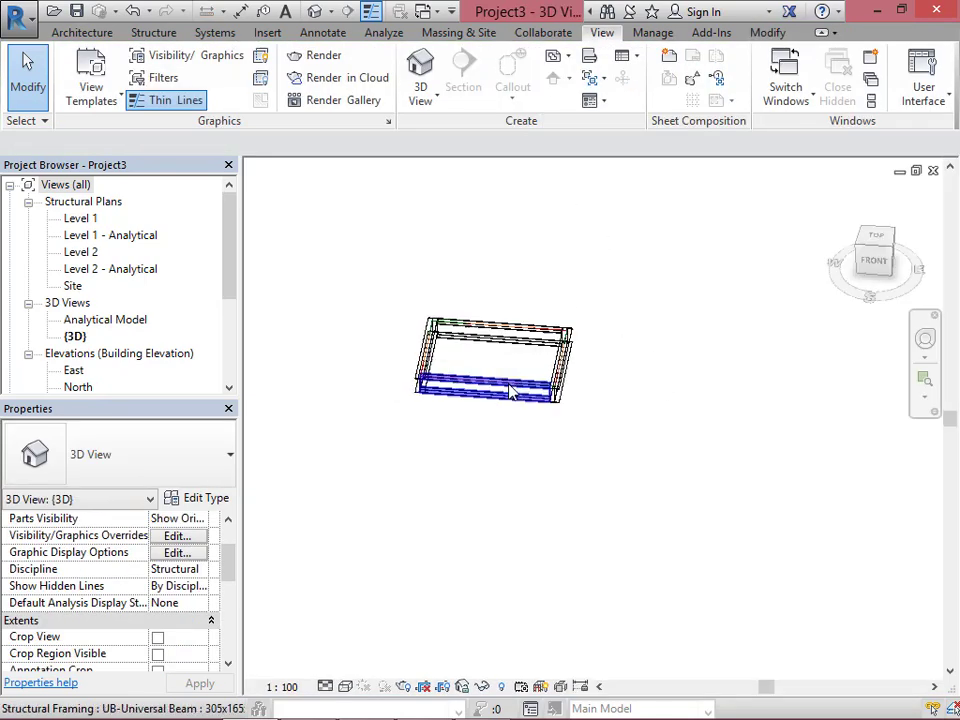
{"action": "scroll", "coordinate": [620, 360], "scroll_direction": "down", "scroll_amount": 3}
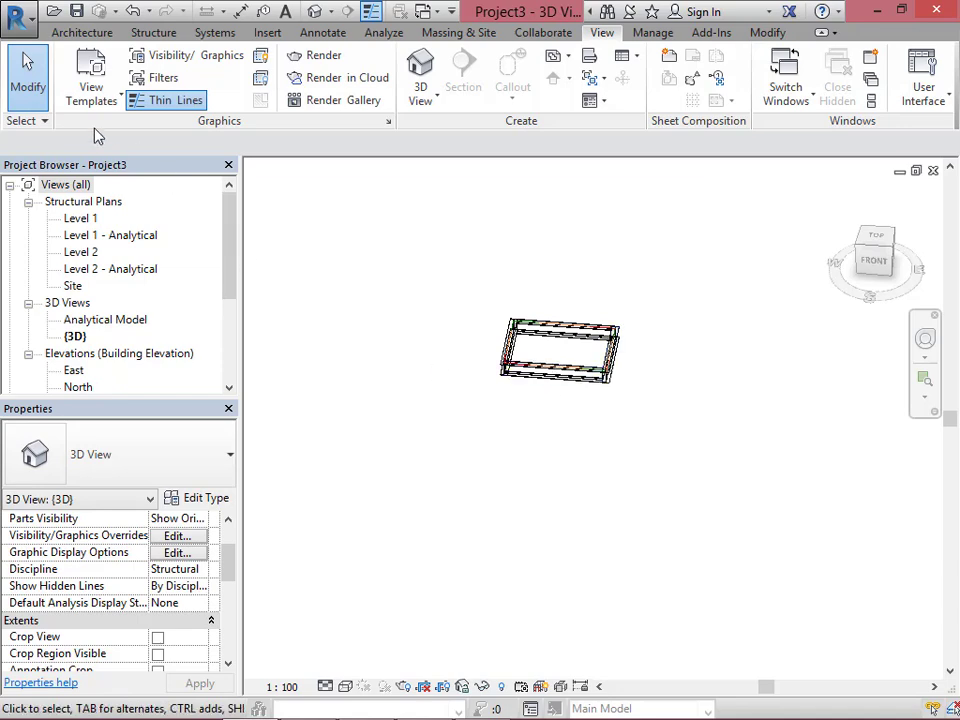
{"action": "left_click", "coordinate": [153, 32]}
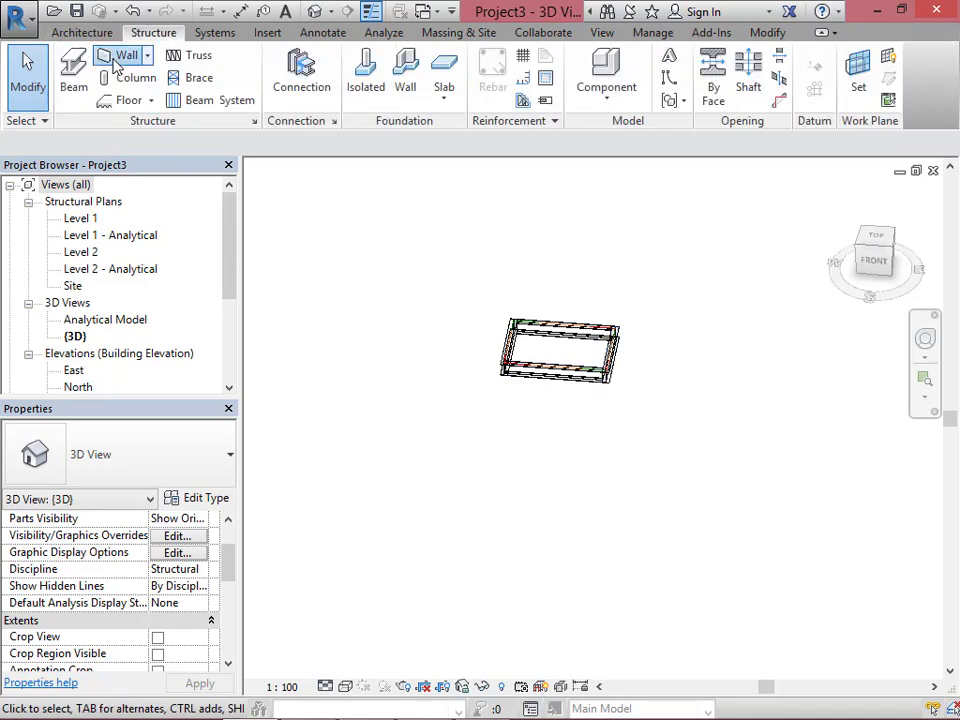
{"action": "left_click", "coordinate": [118, 58]}
{"action": "left_click", "coordinate": [465, 316]}
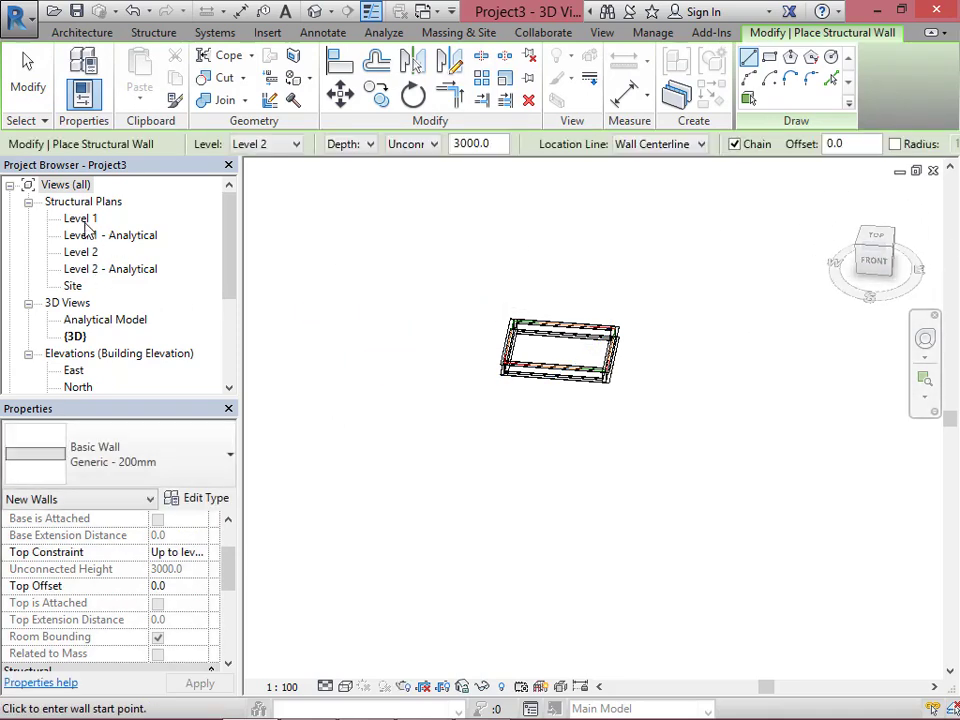
{"action": "key", "text": "Escape"}
{"action": "key", "text": "Escape"}
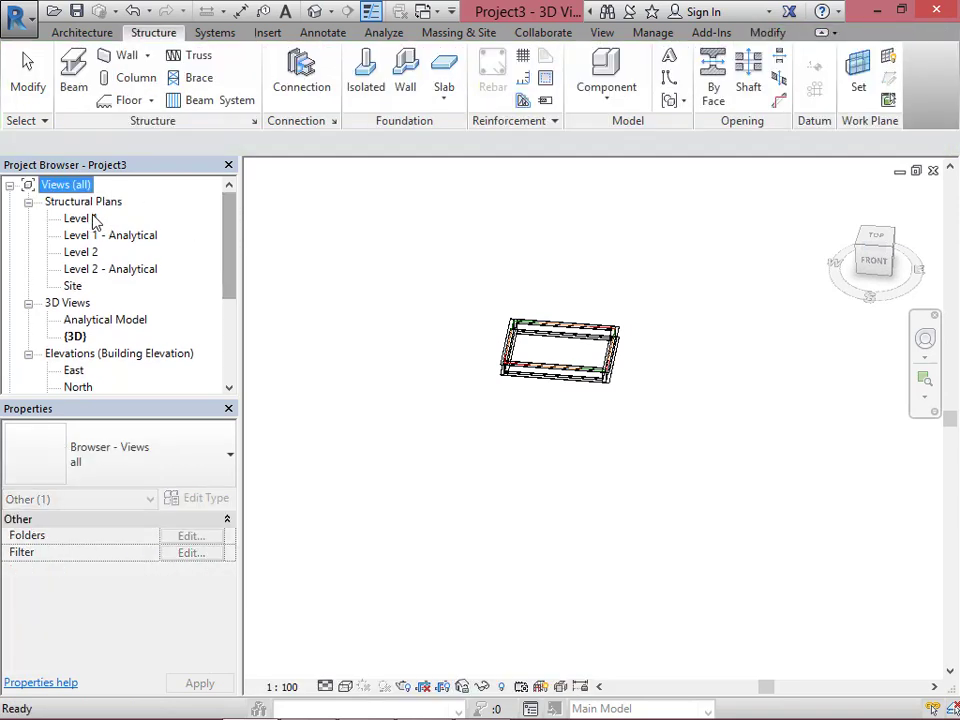
On the Level 1 plan, draw a rectangle of Generic - 200mm structural walls about 13000 by 10000 mm.
{"action": "double_click", "coordinate": [86, 218]}
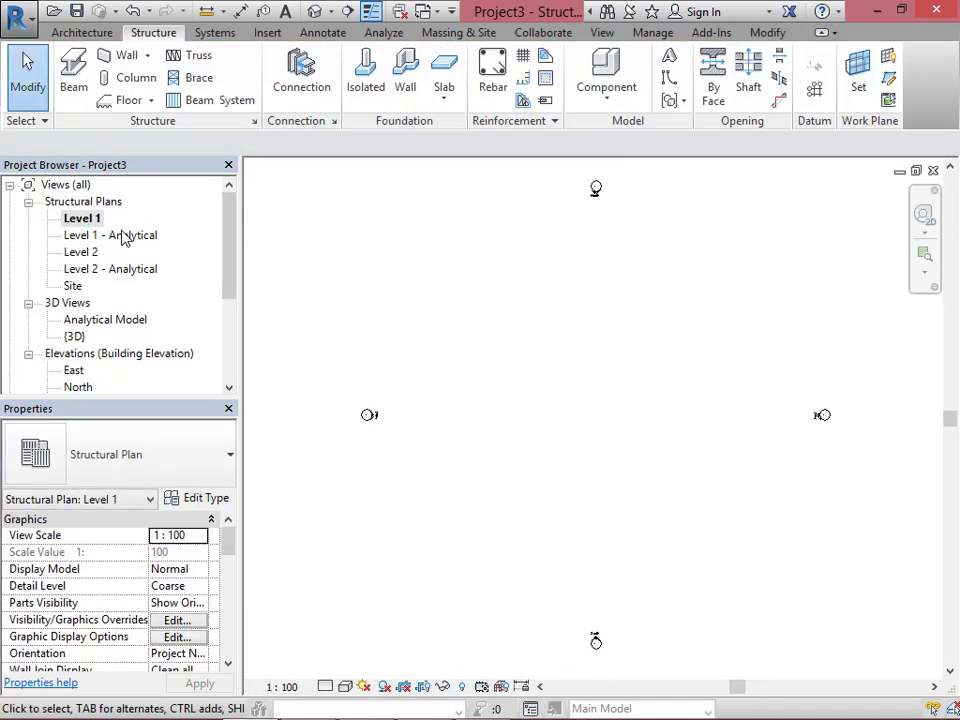
{"action": "double_click", "coordinate": [122, 236]}
{"action": "double_click", "coordinate": [95, 220]}
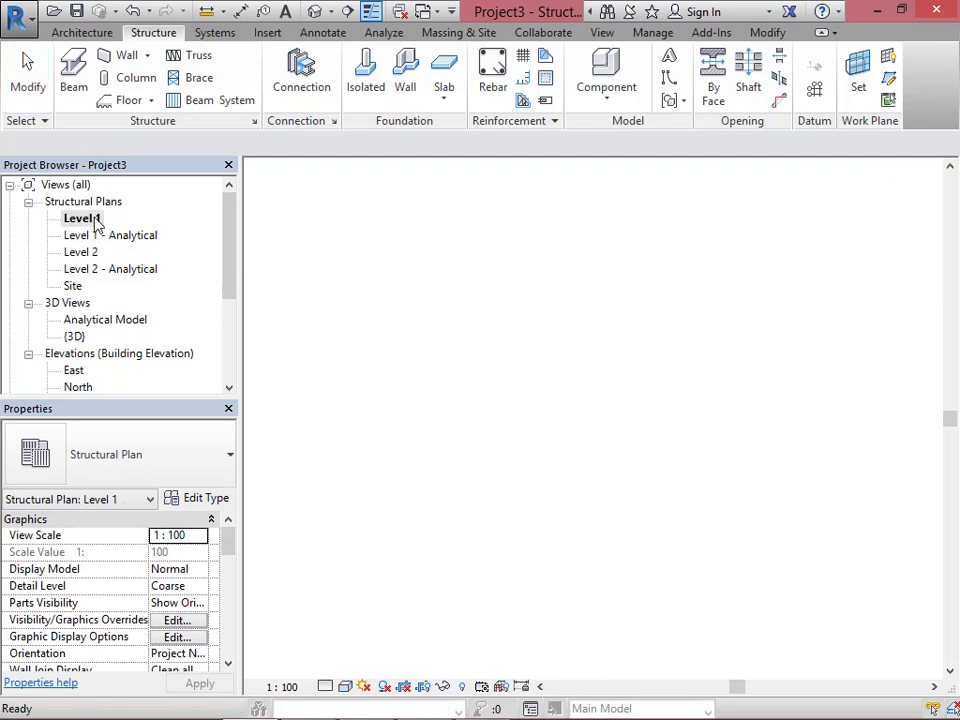
{"action": "left_click", "coordinate": [124, 55]}
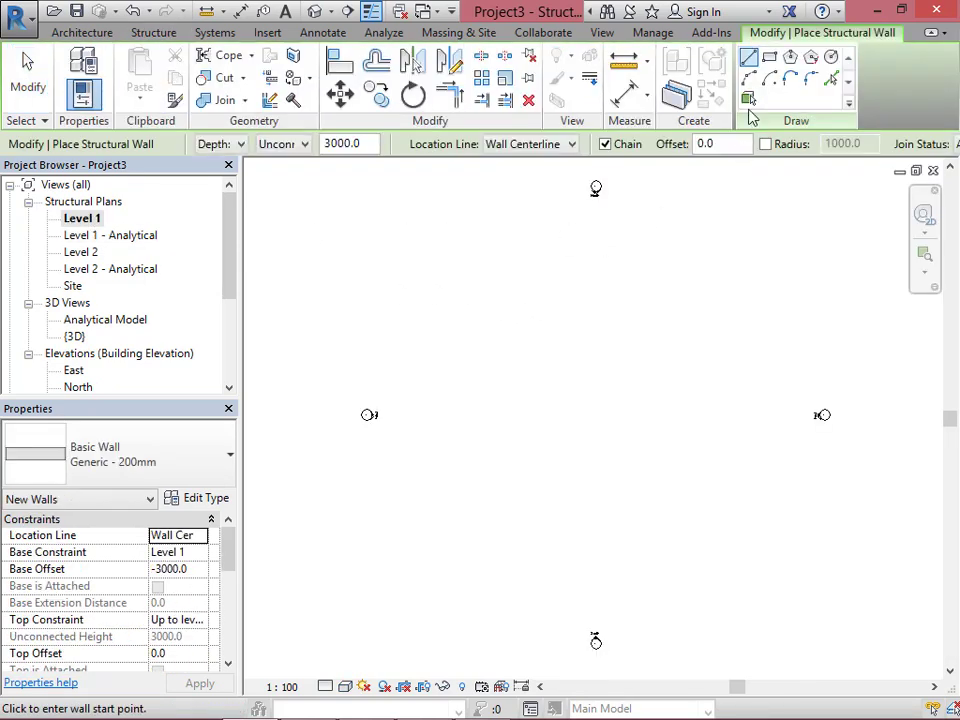
{"action": "left_click", "coordinate": [769, 57]}
{"action": "left_click", "coordinate": [617, 290]}
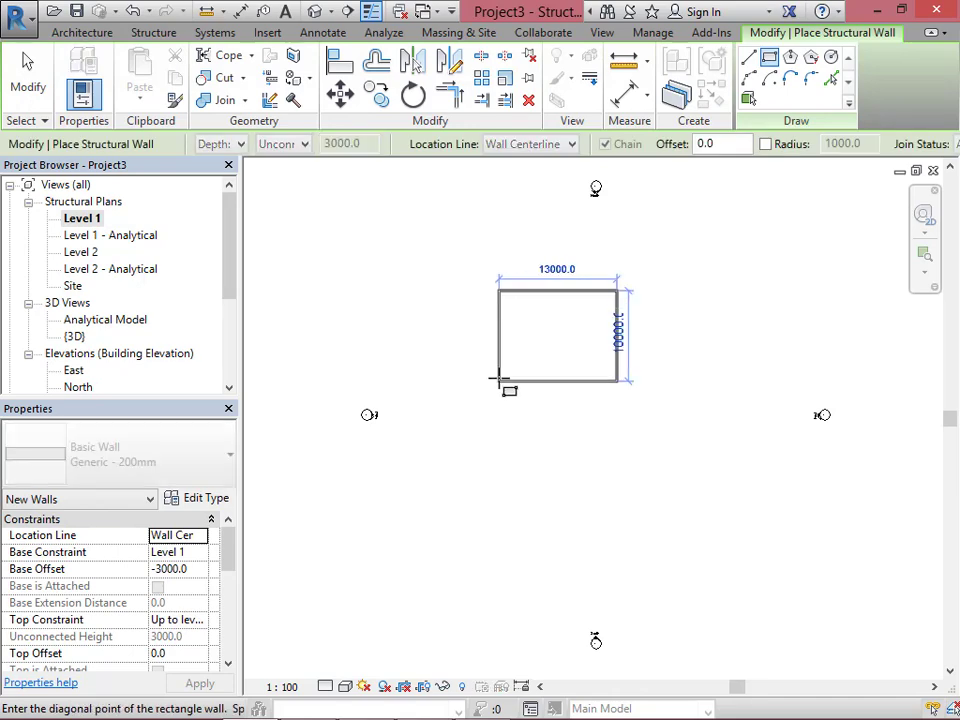
{"action": "left_click", "coordinate": [499, 380]}
{"action": "key", "text": "Escape"}
{"action": "key", "text": "Escape"}
Examine the rectangular structural walls and their corners in the 3D view, and return to the Level 1 plan.
{"action": "left_click", "coordinate": [314, 12]}
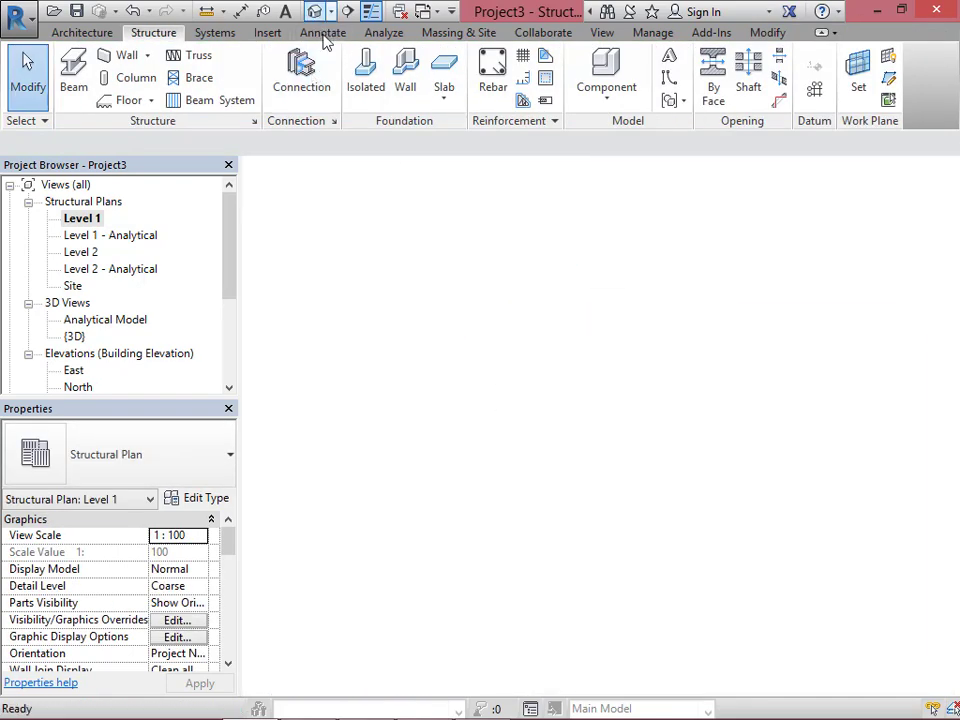
{"action": "scroll", "coordinate": [326, 343], "scroll_direction": "down", "scroll_amount": 2}
{"action": "scroll", "coordinate": [505, 480], "scroll_direction": "down", "scroll_amount": 4}
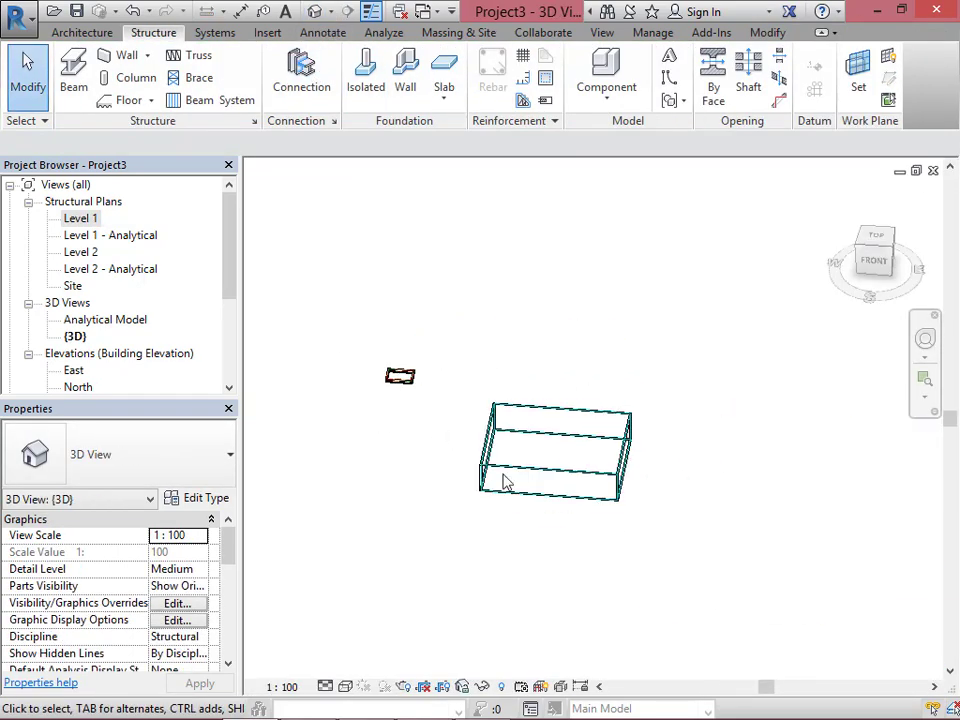
{"action": "scroll", "coordinate": [537, 492], "scroll_direction": "up", "scroll_amount": 3}
{"action": "scroll", "coordinate": [536, 493], "scroll_direction": "up", "scroll_amount": 5}
{"action": "scroll", "coordinate": [493, 482], "scroll_direction": "down", "scroll_amount": 4}
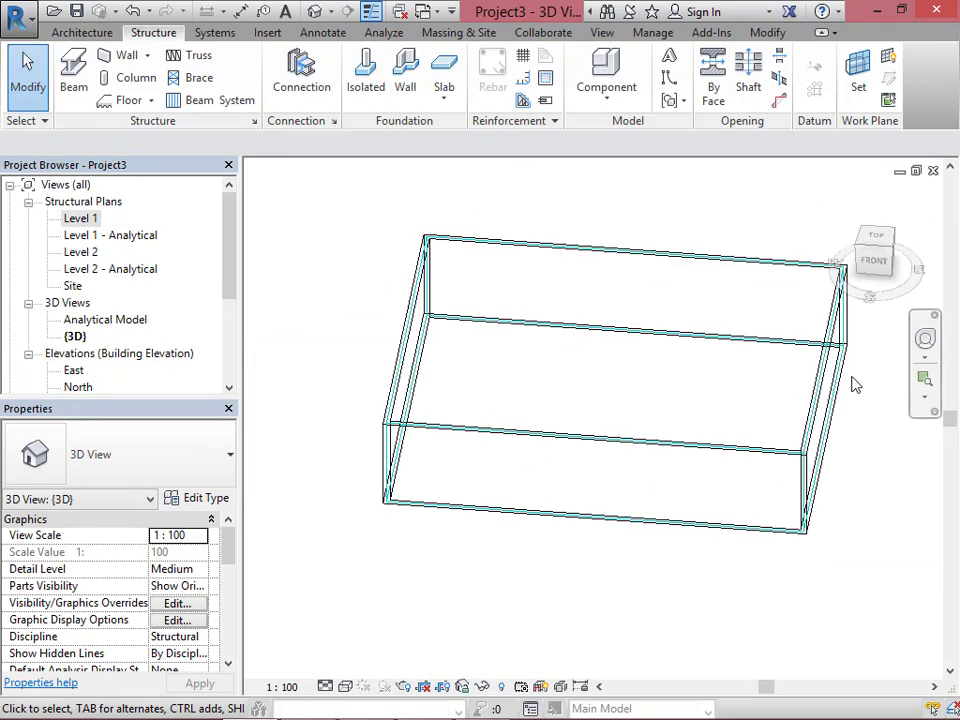
{"action": "scroll", "coordinate": [808, 557], "scroll_direction": "up", "scroll_amount": 4}
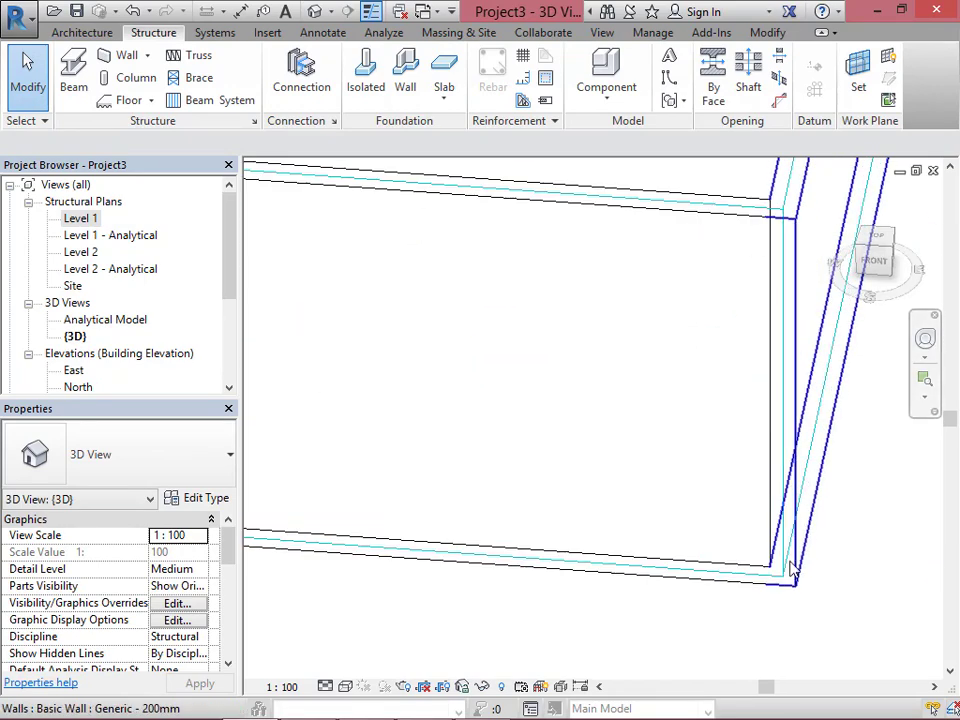
{"action": "scroll", "coordinate": [820, 520], "scroll_direction": "down", "scroll_amount": 5}
{"action": "scroll", "coordinate": [435, 470], "scroll_direction": "up", "scroll_amount": 5}
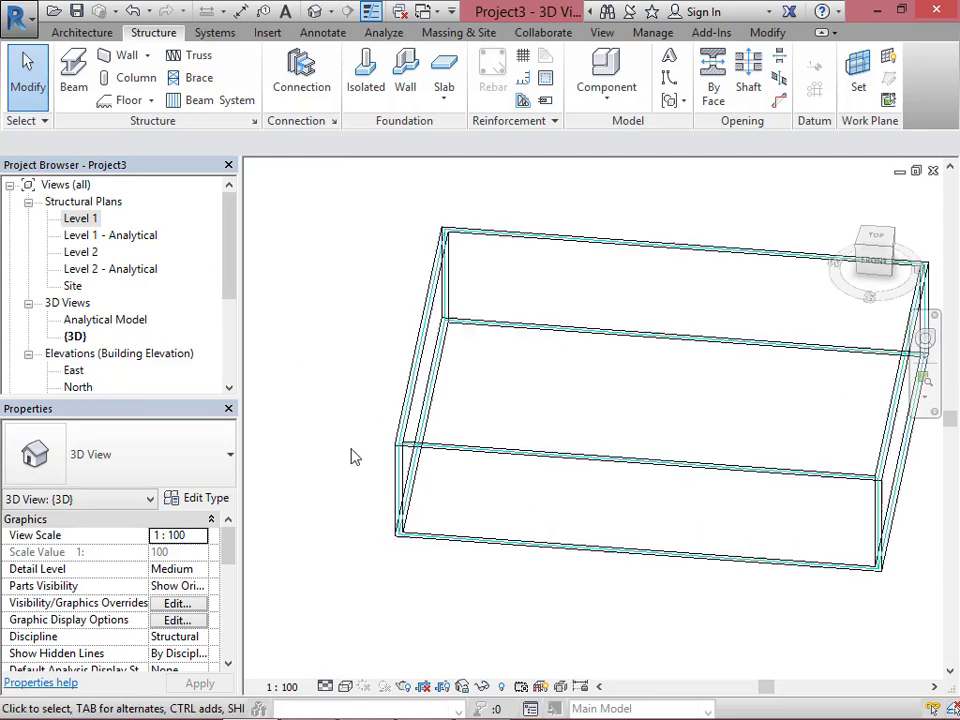
{"action": "scroll", "coordinate": [434, 470], "scroll_direction": "up", "scroll_amount": 2}
{"action": "scroll", "coordinate": [390, 392], "scroll_direction": "down", "scroll_amount": 5}
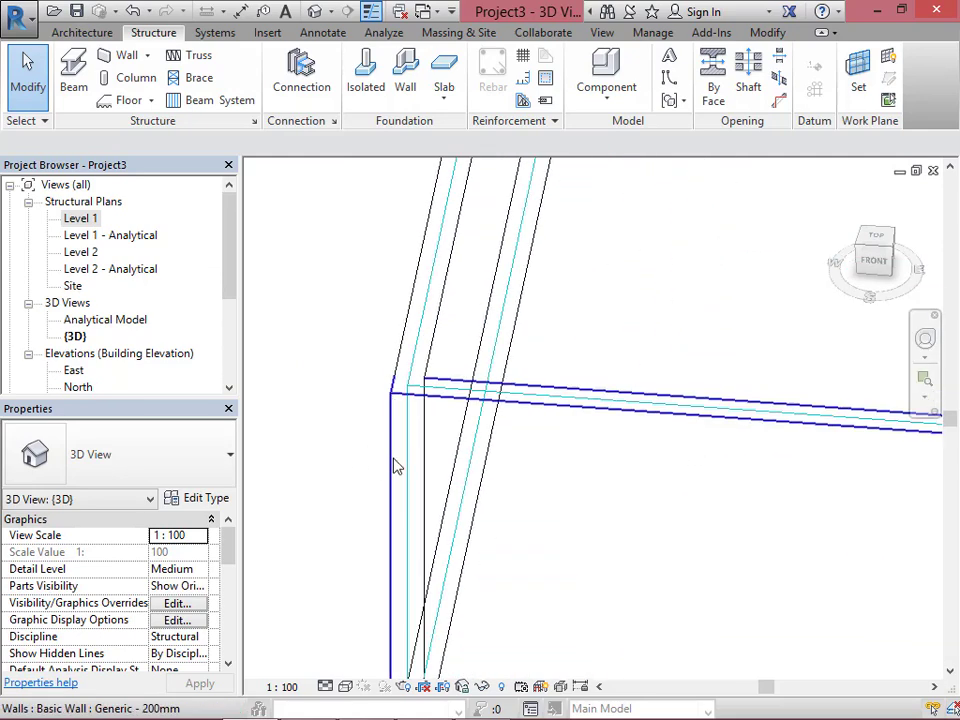
{"action": "left_click", "coordinate": [933, 170]}
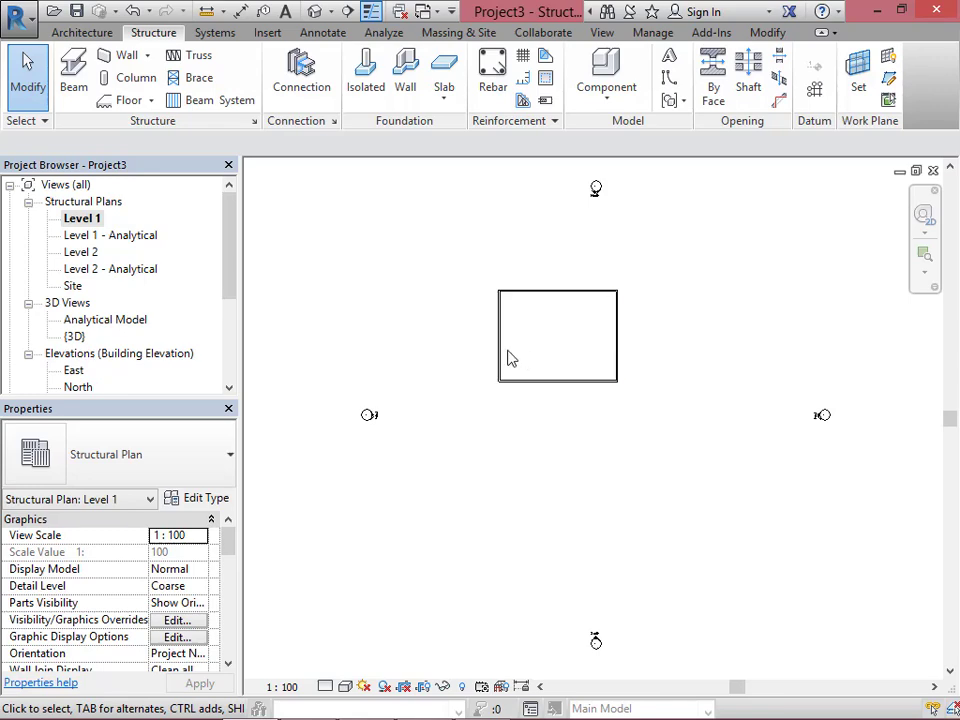
Place a slanted 305x305x97UC column from Level 1 to Level 2 outside the walls' upper-left corner, its ends about 6000 mm apart in plan.
{"action": "left_click", "coordinate": [132, 78]}
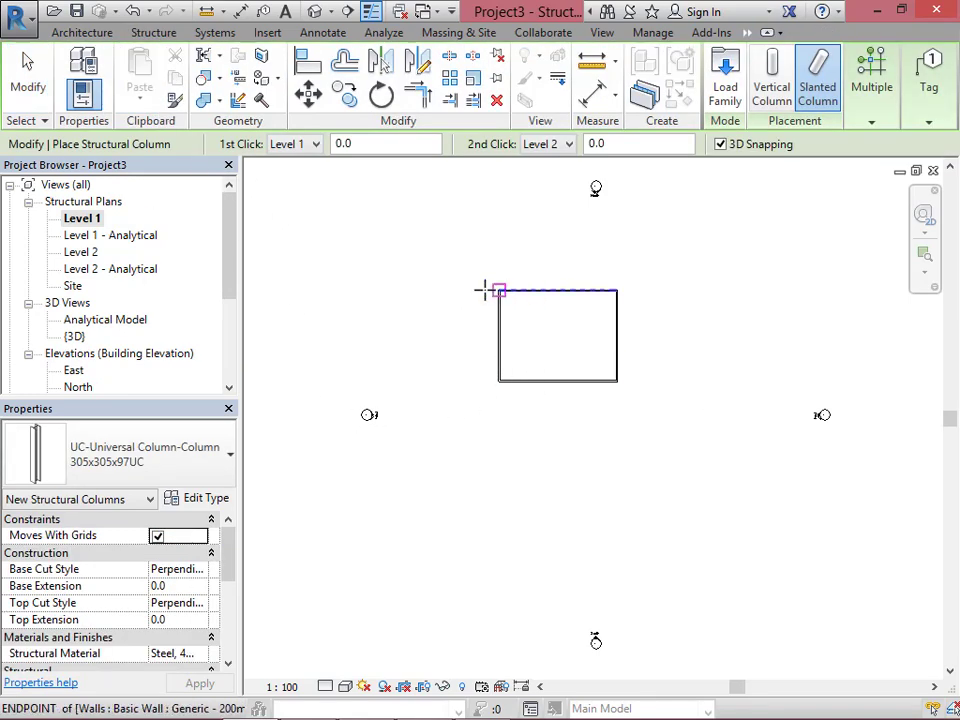
{"action": "left_click", "coordinate": [446, 280]}
{"action": "left_click", "coordinate": [446, 320]}
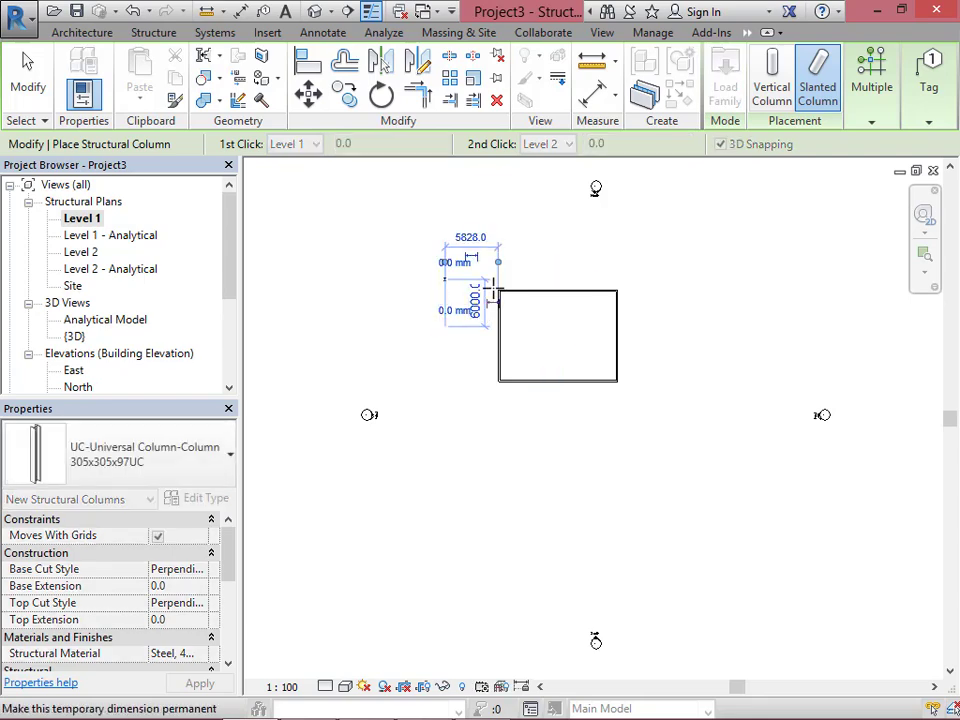
{"action": "scroll", "coordinate": [444, 289], "scroll_direction": "up", "scroll_amount": 5}
{"action": "scroll", "coordinate": [482, 320], "scroll_direction": "down", "scroll_amount": 5}
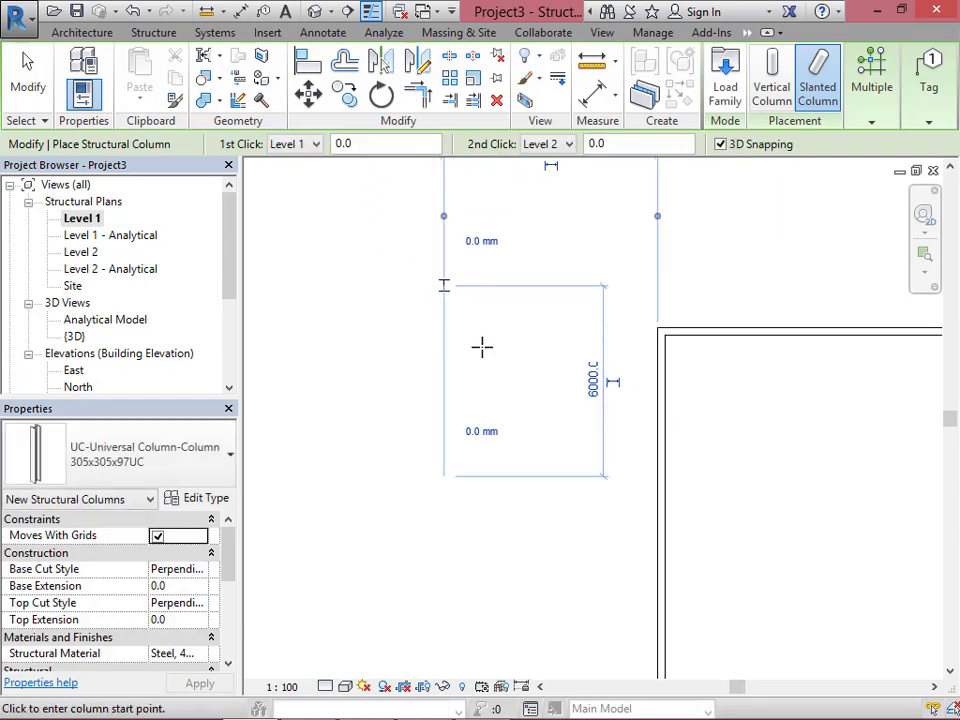
{"action": "key", "text": "Escape"}
{"action": "key", "text": "Escape"}
Inspect the slanted column in the 3D view, and check its properties on the Level 1 plan.
{"action": "scroll", "coordinate": [478, 260], "scroll_direction": "up", "scroll_amount": 3}
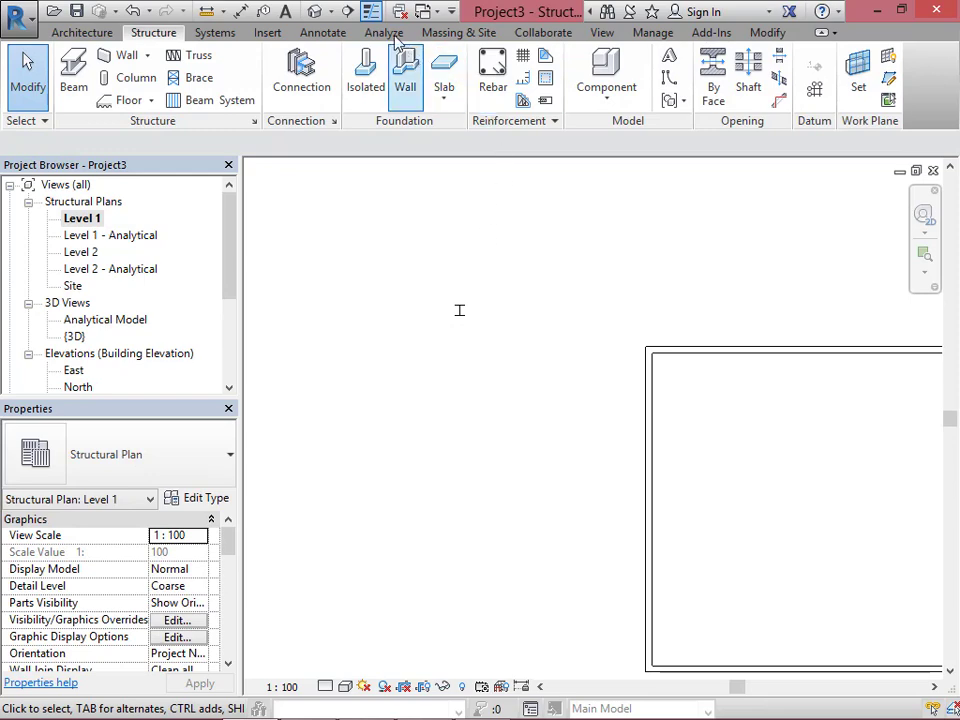
{"action": "left_click", "coordinate": [315, 11]}
{"action": "scroll", "coordinate": [400, 371], "scroll_direction": "down", "scroll_amount": 3}
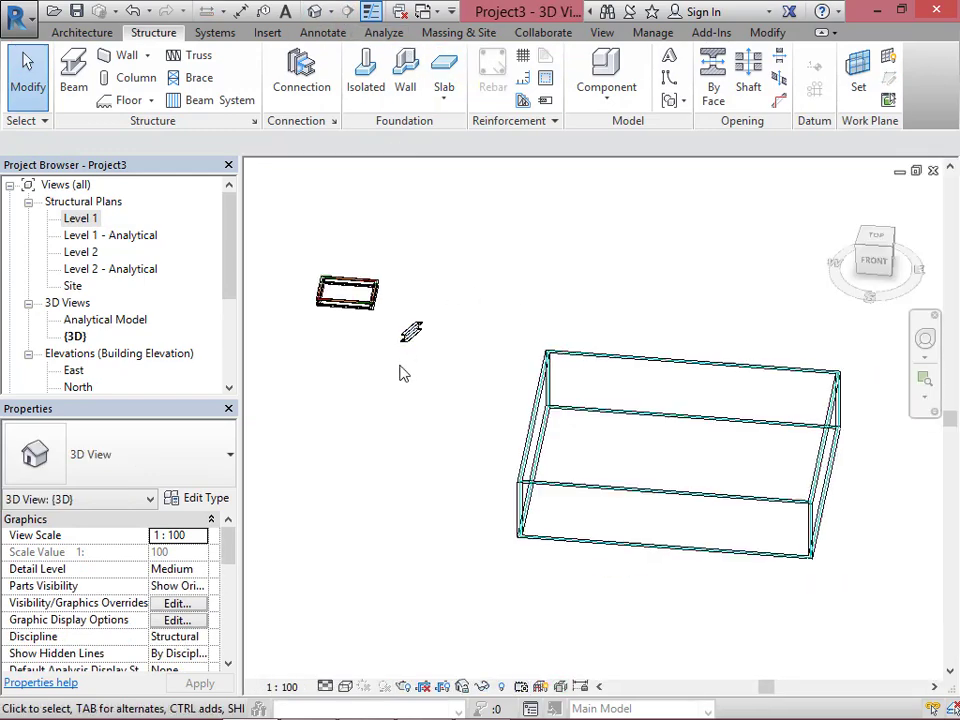
{"action": "scroll", "coordinate": [390, 350], "scroll_direction": "up", "scroll_amount": 8}
{"action": "scroll", "coordinate": [480, 332], "scroll_direction": "down", "scroll_amount": 5}
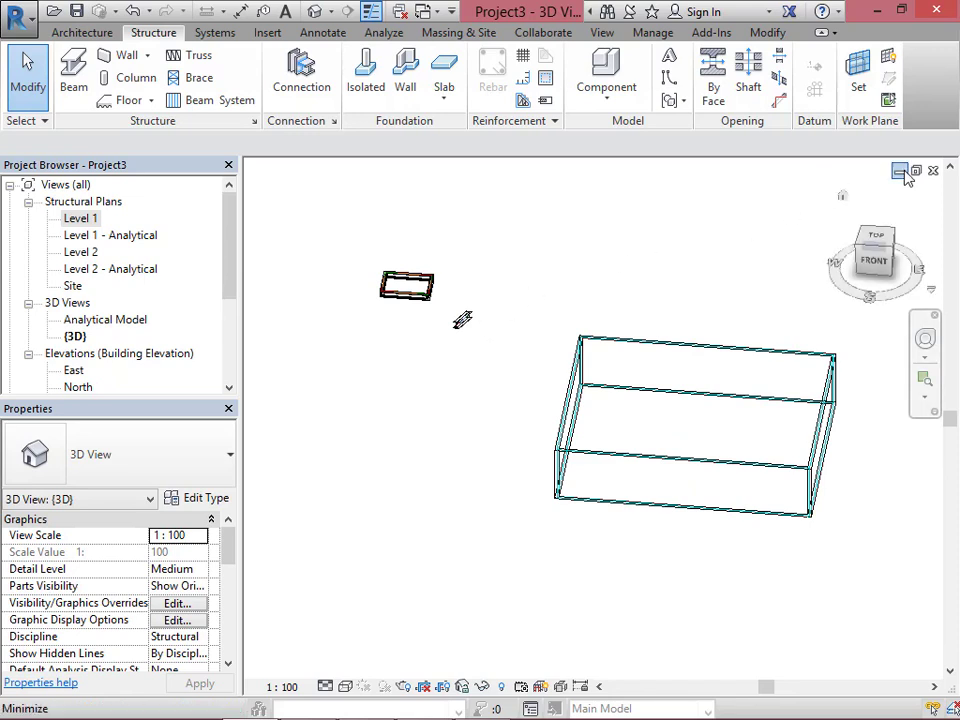
{"action": "left_click", "coordinate": [931, 173]}
{"action": "left_click", "coordinate": [467, 321]}
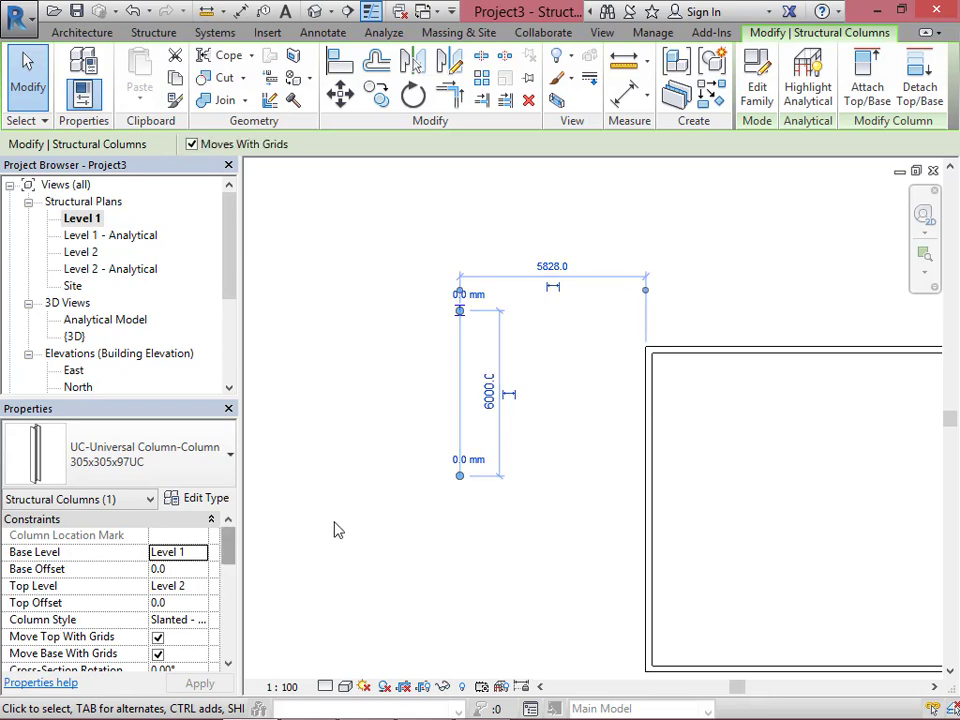
{"action": "key", "text": "Delete"}
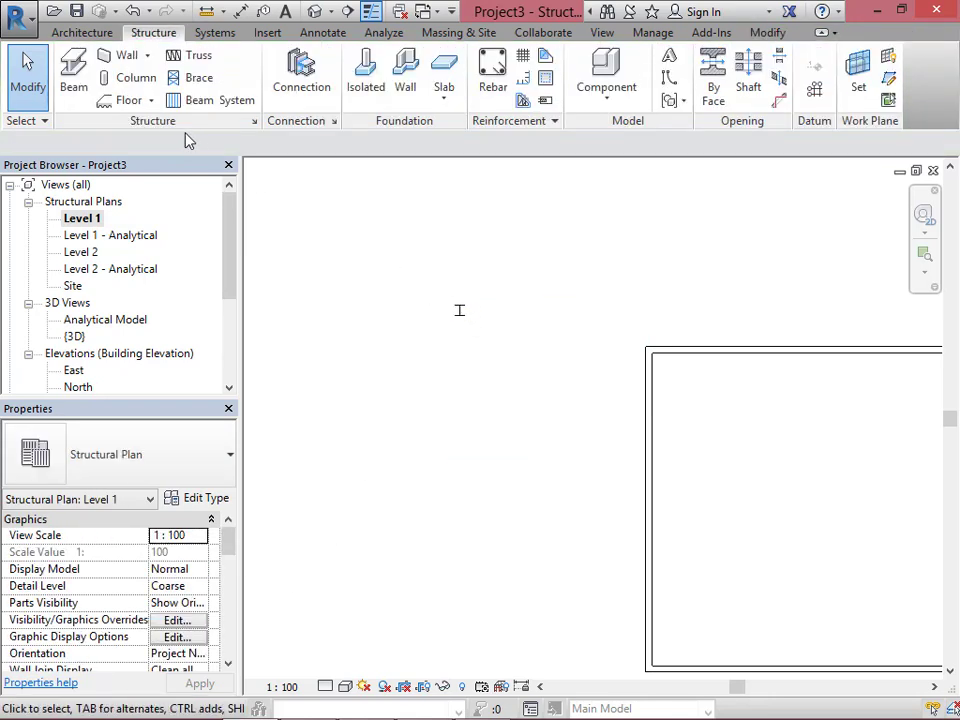
Sketch a rectangular boundary for a Generic 300mm structural floor on Level 1, corner to corner along the walls' outer faces.
{"action": "left_click", "coordinate": [128, 100]}
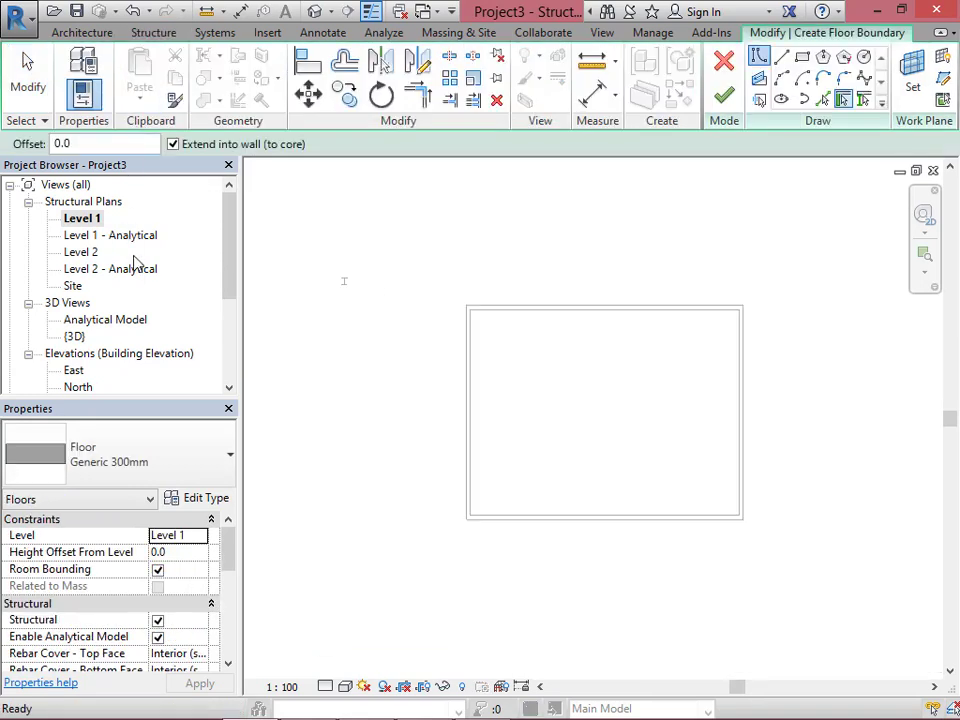
{"action": "left_click", "coordinate": [802, 57]}
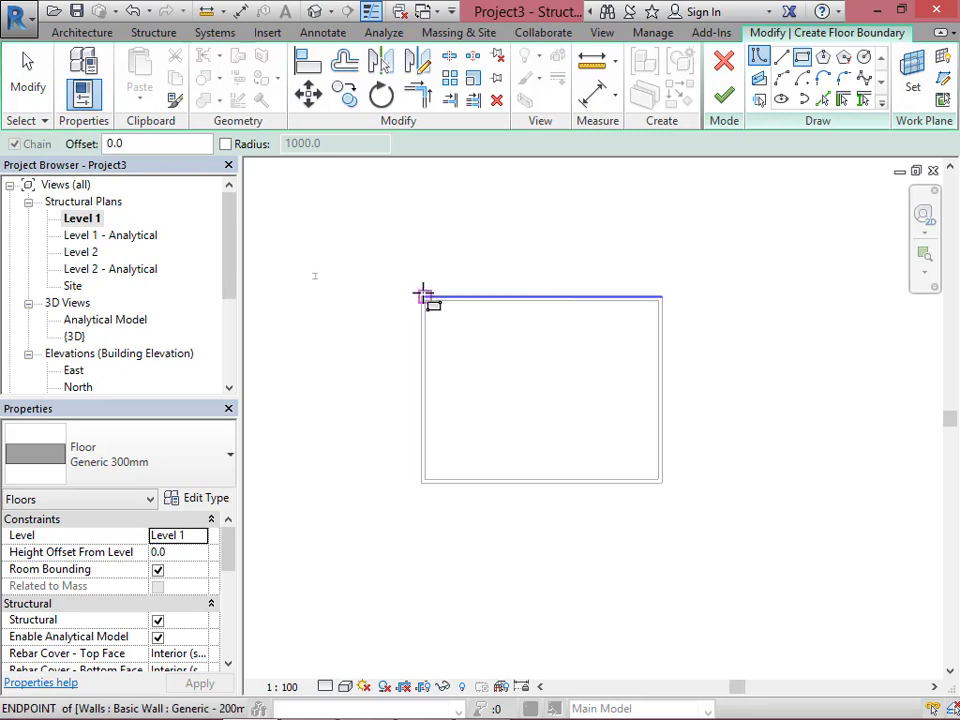
{"action": "left_click", "coordinate": [421, 297]}
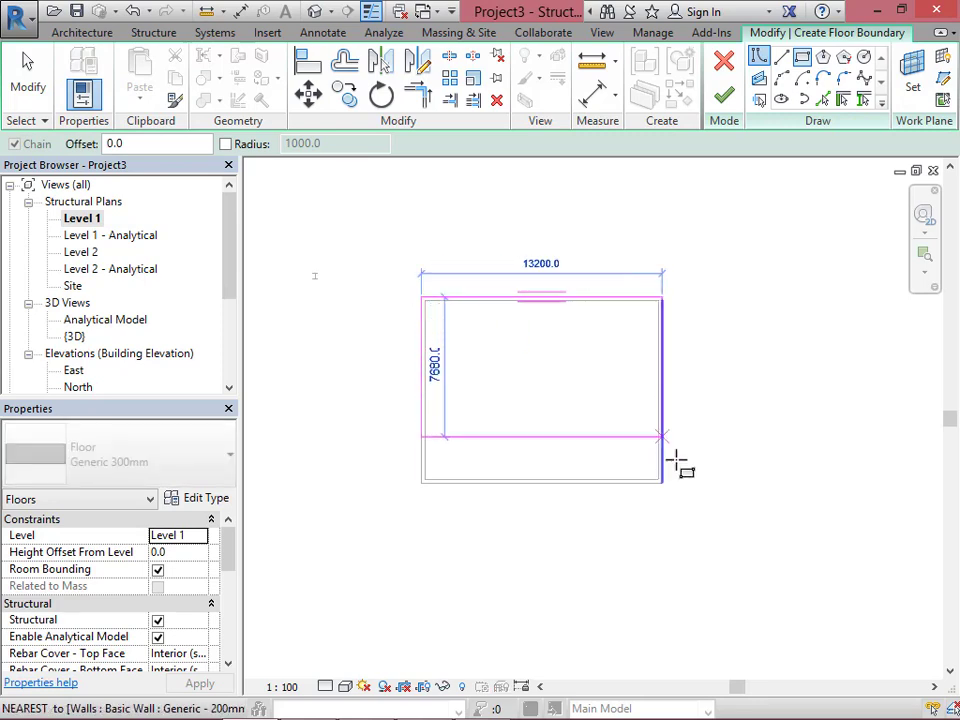
{"action": "left_click", "coordinate": [659, 481]}
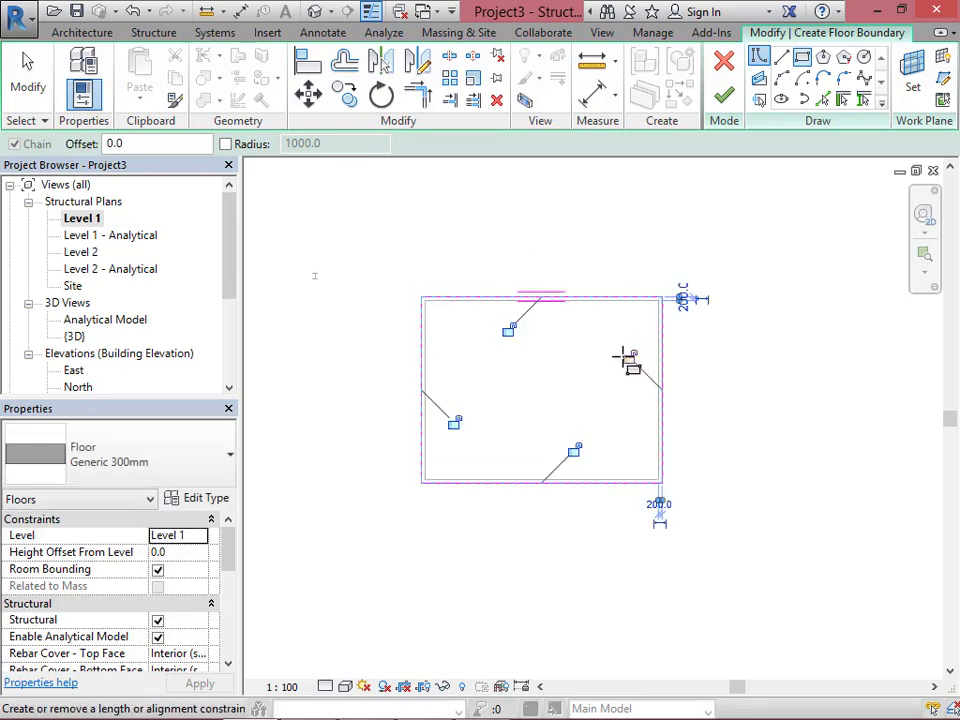
Lock the floor's boundary lines to the surrounding walls and finish the floor sketch.
{"action": "left_click", "coordinate": [454, 422]}
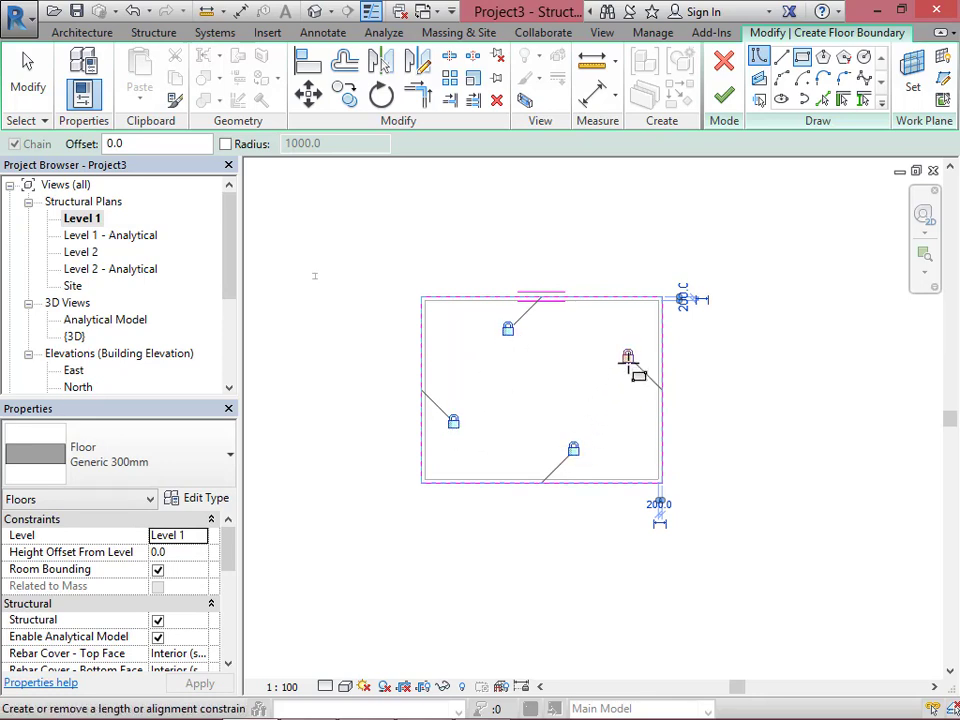
{"action": "key", "text": "Escape"}
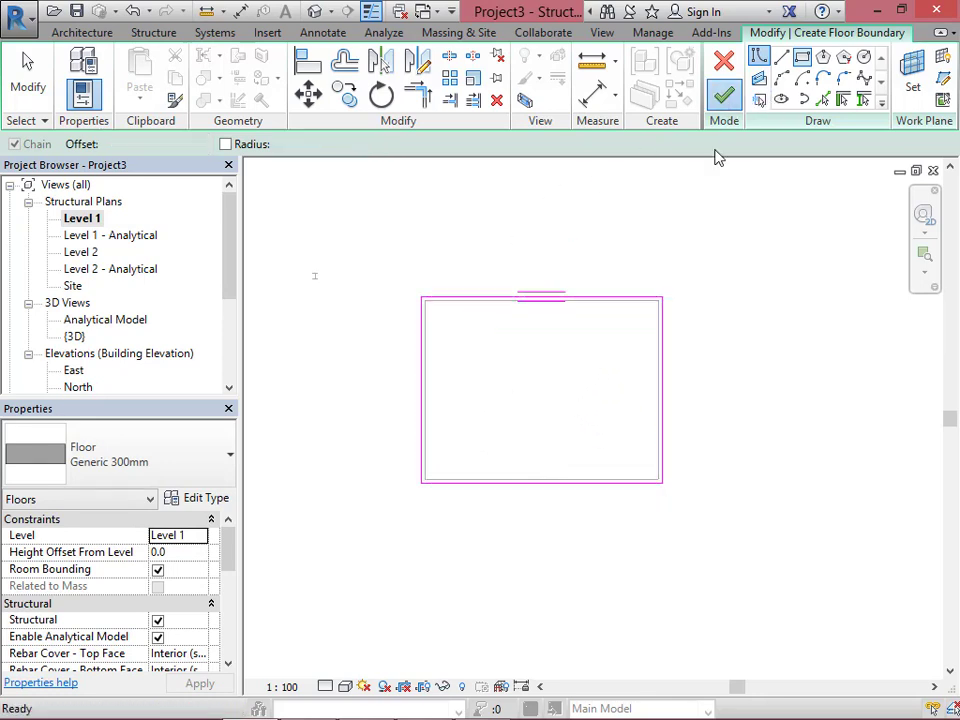
{"action": "left_click", "coordinate": [724, 94]}
{"action": "left_click", "coordinate": [542, 379]}
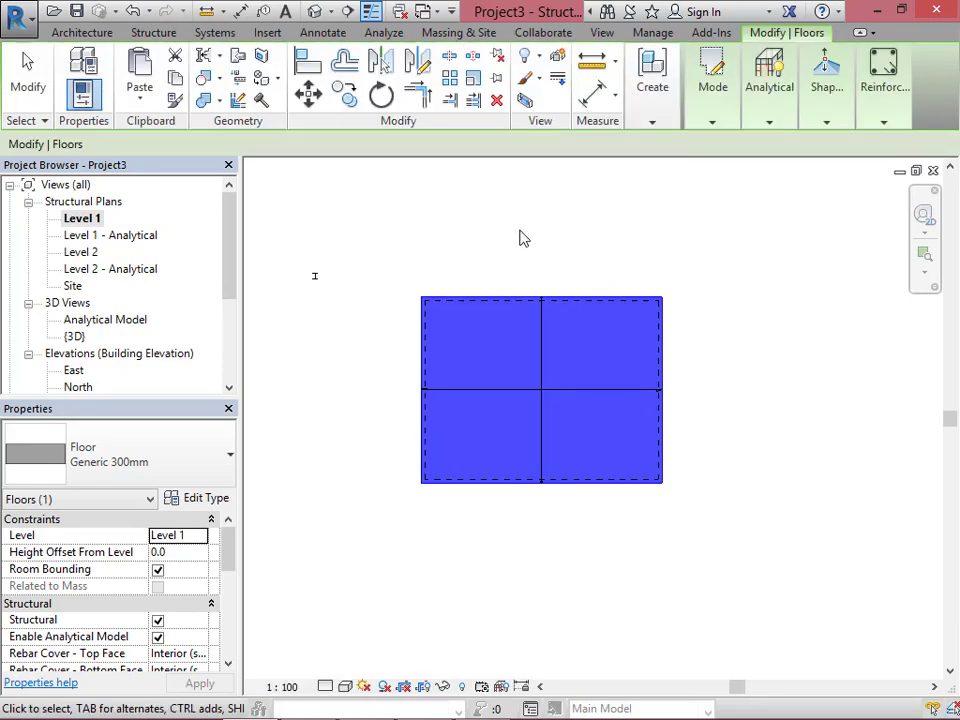
{"action": "left_click", "coordinate": [619, 240]}
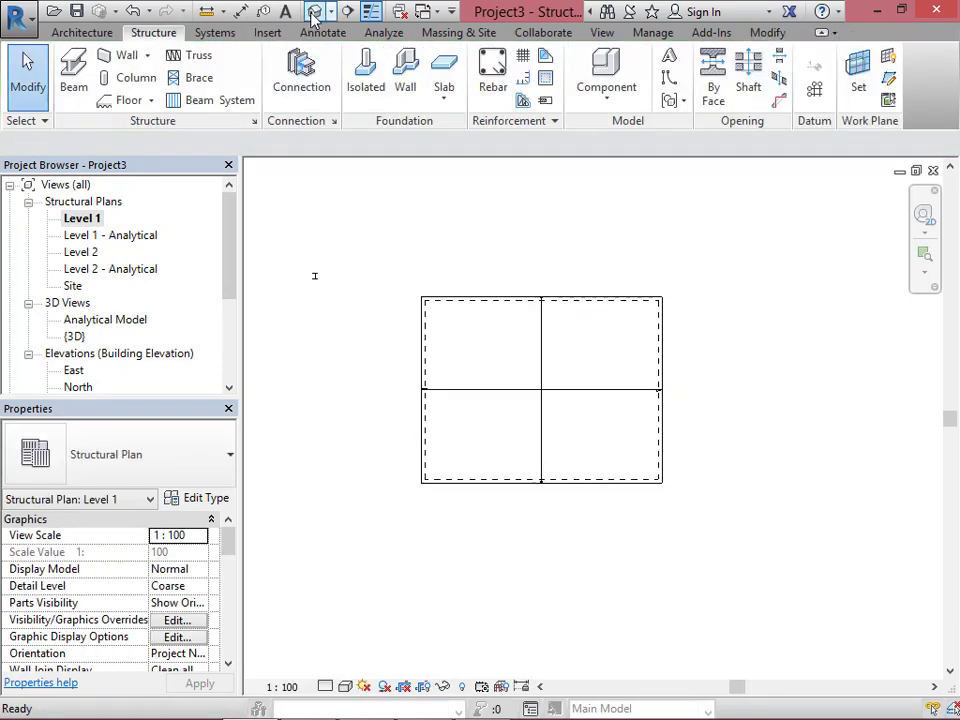
Open the 3D view, orbit to show the walls and floor from the front right, and set the visual style to Realistic.
{"action": "left_click", "coordinate": [314, 12]}
{"action": "scroll", "coordinate": [392, 248], "scroll_direction": "down", "scroll_amount": 2}
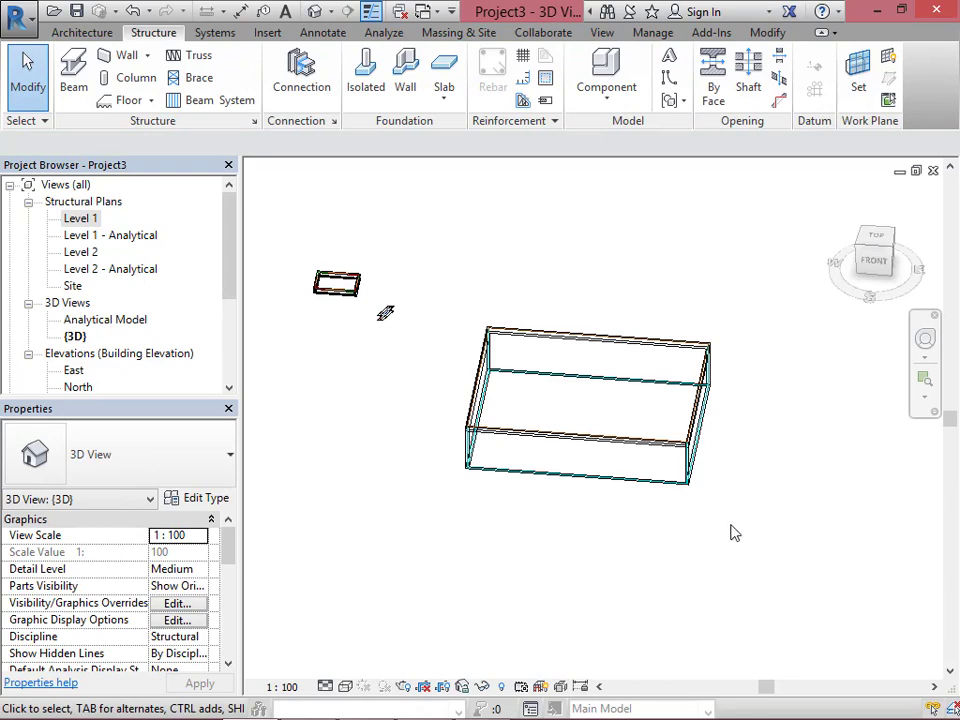
{"action": "middle_click_drag", "start_coordinate": [710, 545], "coordinate": [656, 358], "text": "shift"}
{"action": "middle_click_drag", "start_coordinate": [585, 390], "coordinate": [606, 482], "text": "shift"}
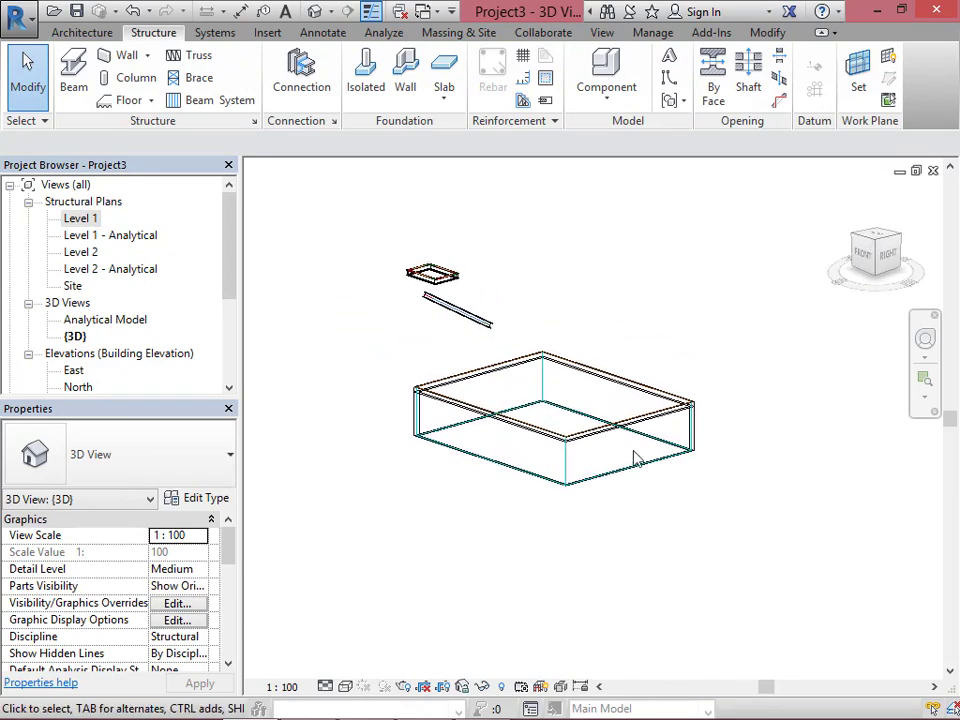
{"action": "left_click", "coordinate": [344, 686]}
{"action": "left_click", "coordinate": [401, 638]}
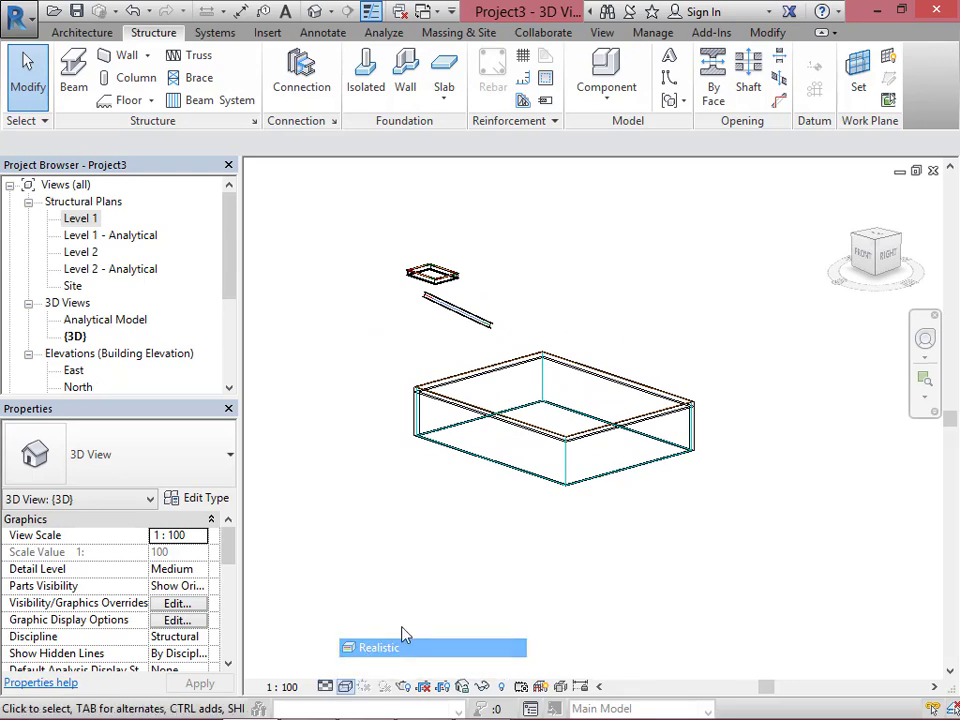
Examine the floor and walls from several angles in the 3D view, and check the right-hand wall's constraints and shape handle.
{"action": "scroll", "coordinate": [614, 440], "scroll_direction": "up", "scroll_amount": 3}
{"action": "scroll", "coordinate": [620, 444], "scroll_direction": "down", "scroll_amount": 4}
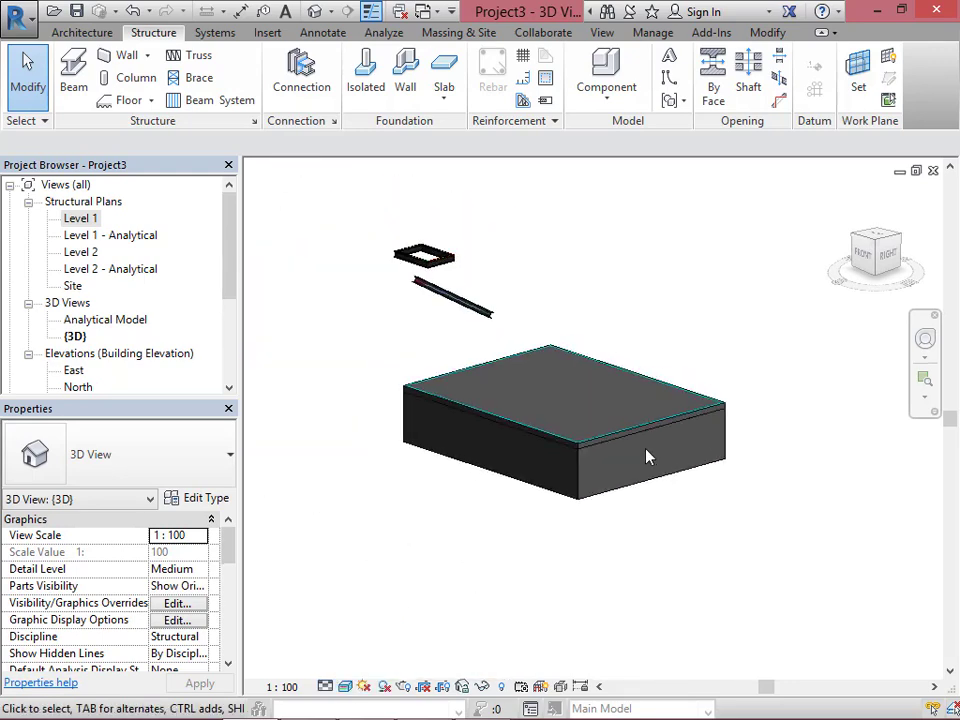
{"action": "middle_click_drag", "start_coordinate": [627, 512], "coordinate": [634, 300], "text": "shift"}
{"action": "middle_click_drag", "start_coordinate": [634, 450], "coordinate": [648, 222], "text": "shift"}
{"action": "middle_click_drag", "start_coordinate": [656, 448], "coordinate": [540, 512], "text": "shift"}
{"action": "middle_click_drag", "start_coordinate": [634, 298], "coordinate": [730, 487], "text": "shift"}
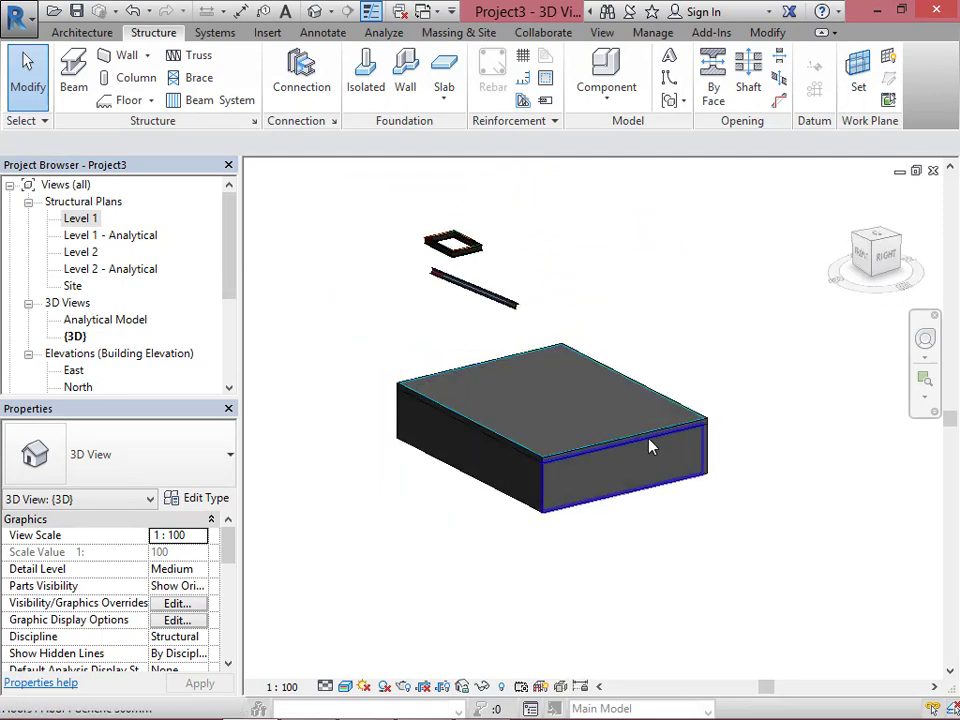
{"action": "left_click", "coordinate": [676, 488]}
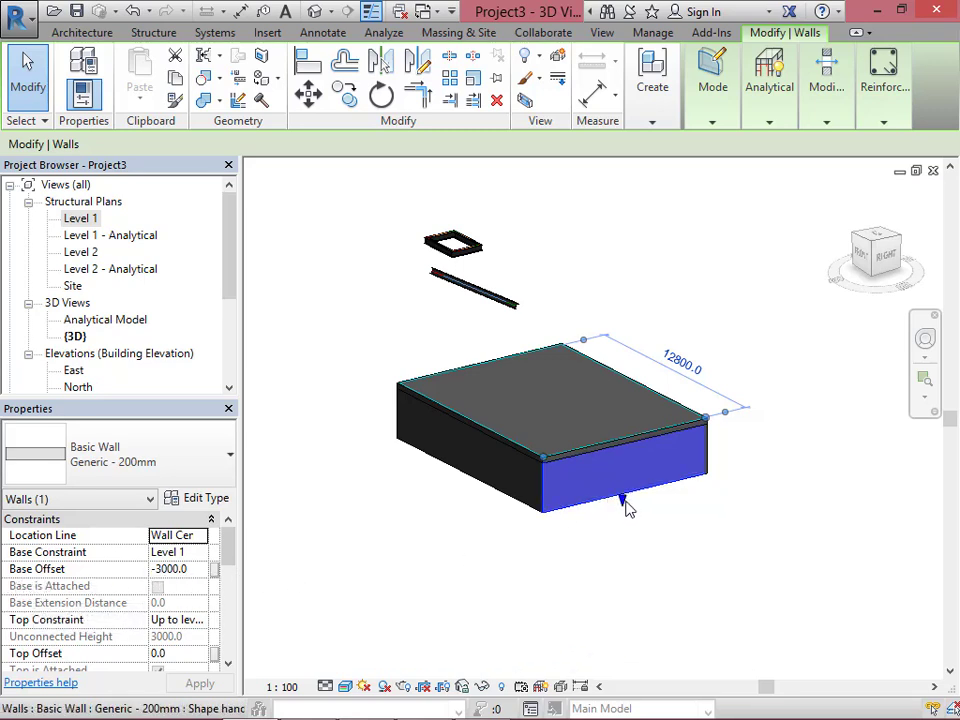
{"action": "left_click_drag", "start_coordinate": [622, 507], "coordinate": [617, 484]}
{"action": "key", "text": "Escape"}
{"action": "left_click", "coordinate": [656, 490]}
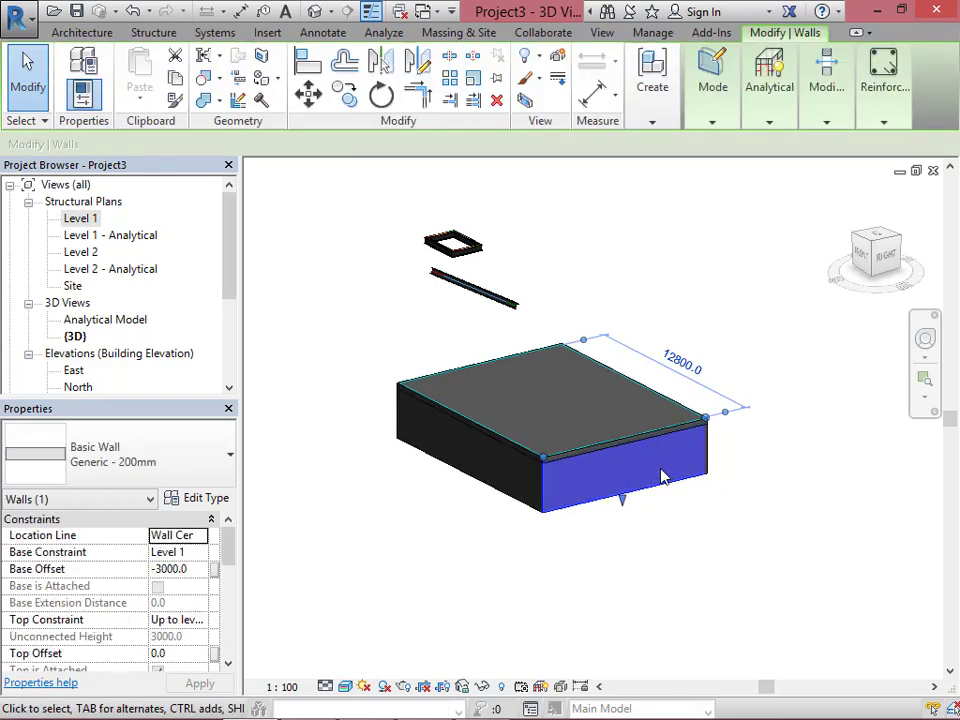
{"action": "scroll", "coordinate": [641, 480], "scroll_direction": "up", "scroll_amount": 3}
{"action": "key", "text": "Escape"}
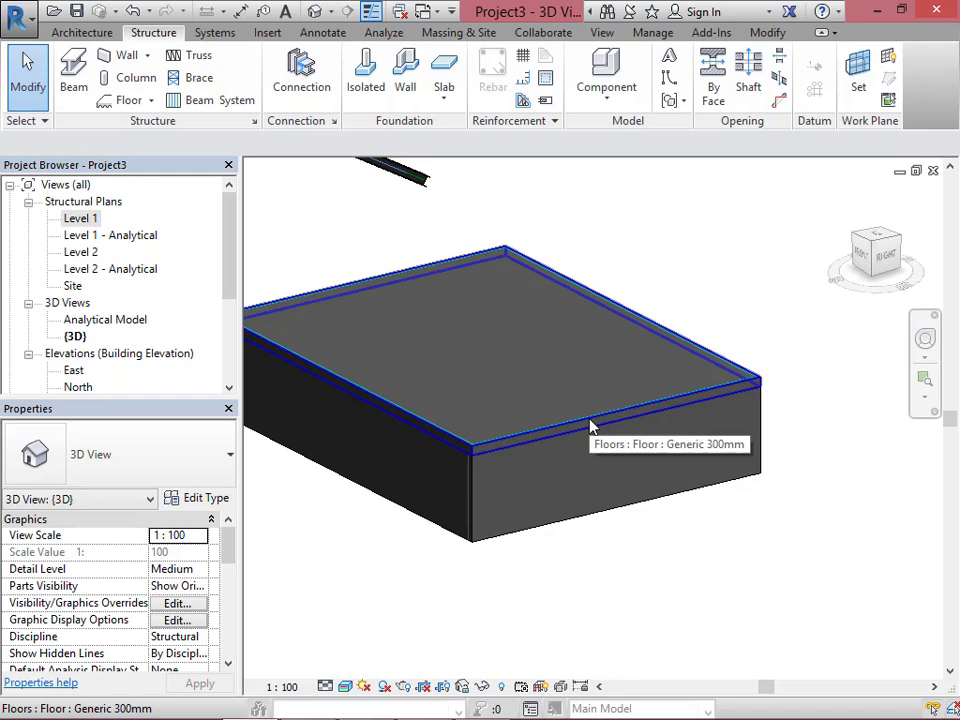
Inspect the Generic 300mm floor's edge and properties in the 3D view, and return to the Level 1 plan.
{"action": "scroll", "coordinate": [595, 428], "scroll_direction": "down", "scroll_amount": 2}
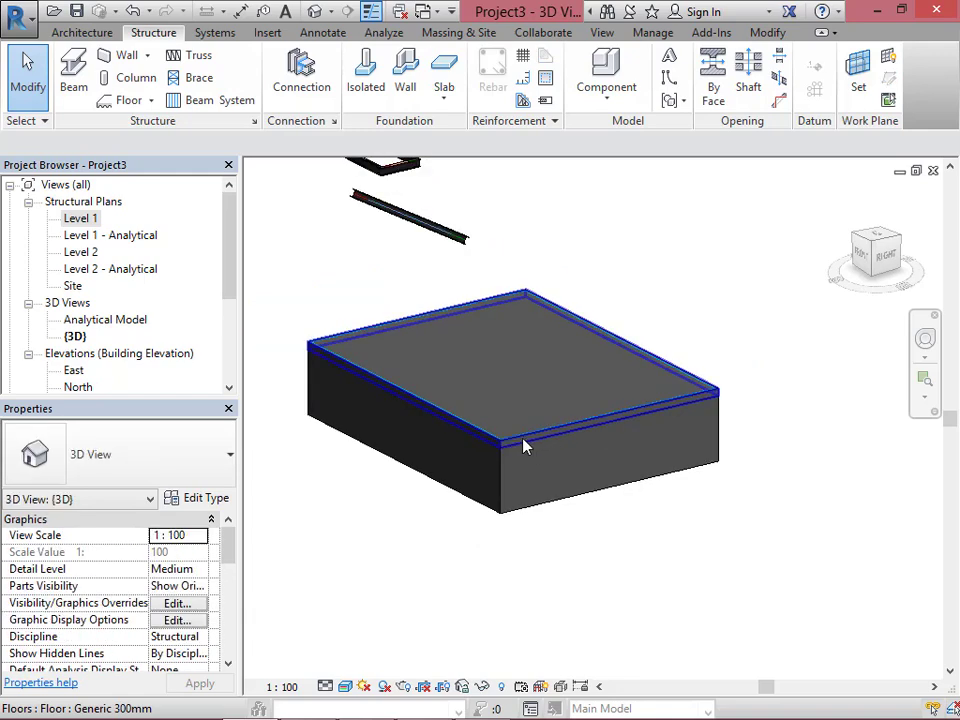
{"action": "left_click", "coordinate": [523, 443]}
{"action": "key", "text": "Escape"}
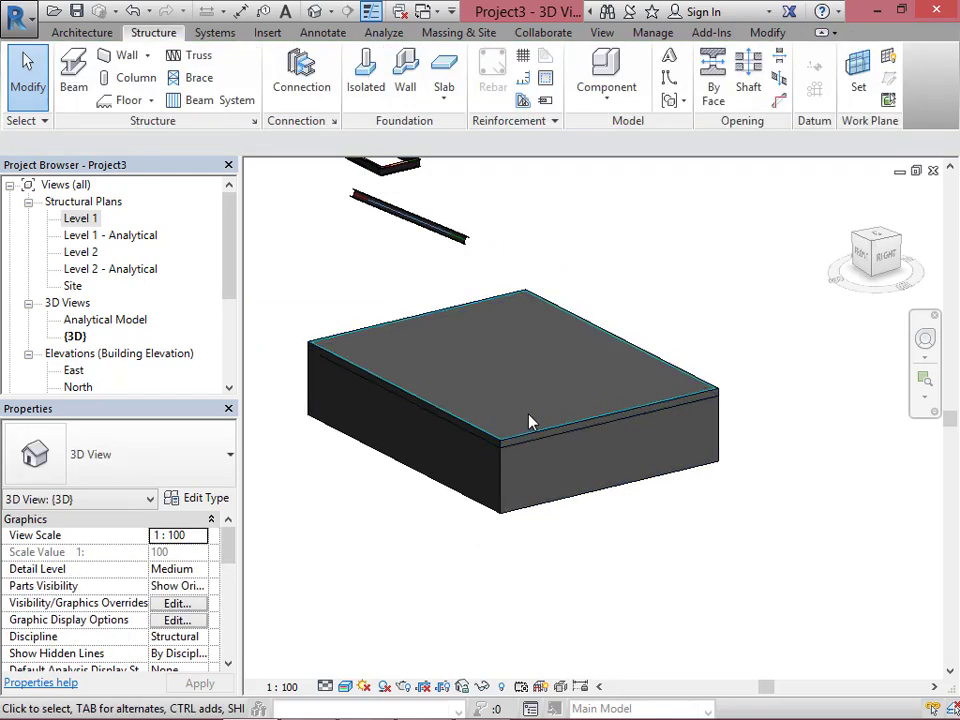
{"action": "scroll", "coordinate": [529, 420], "scroll_direction": "up", "scroll_amount": 3}
{"action": "scroll", "coordinate": [649, 467], "scroll_direction": "down", "scroll_amount": 4}
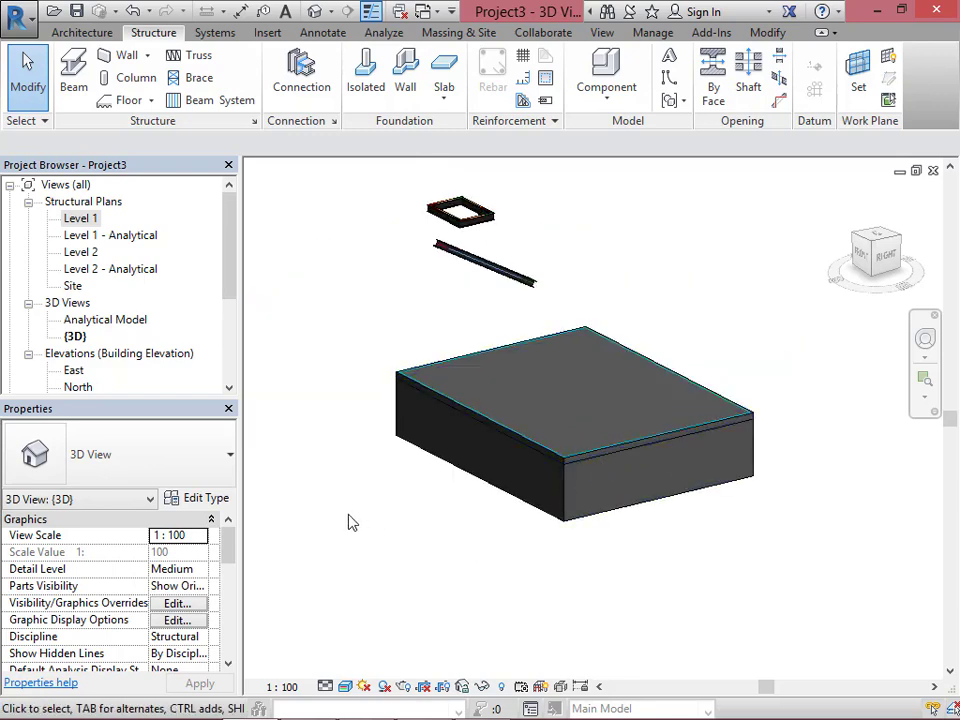
{"action": "left_click", "coordinate": [572, 450]}
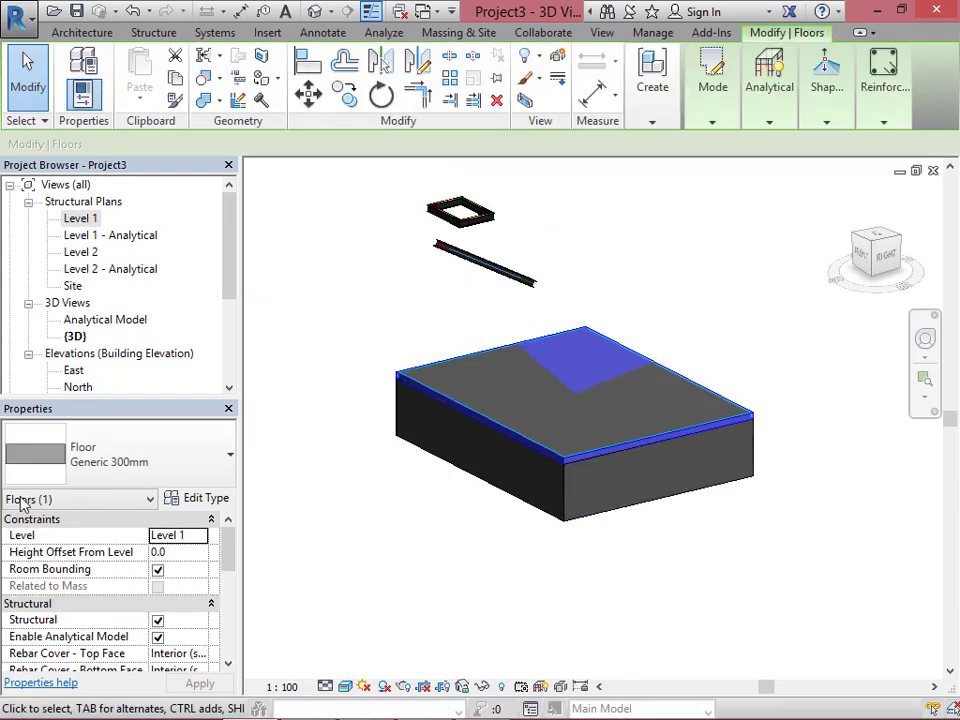
{"action": "left_click", "coordinate": [377, 514]}
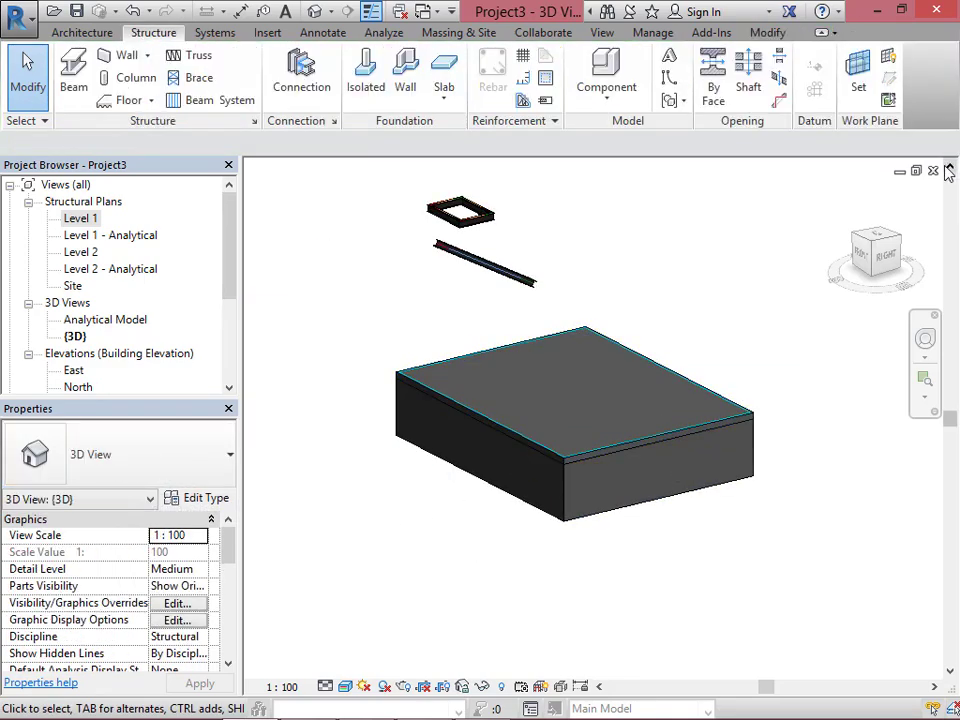
{"action": "left_click", "coordinate": [933, 172]}
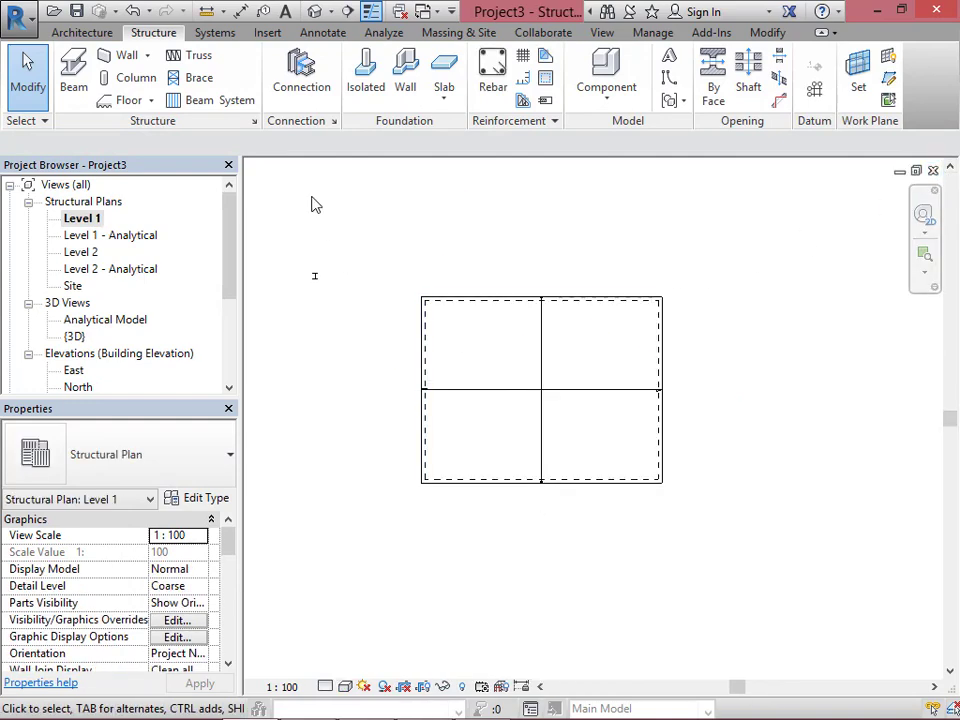
Place two 1800 x 1200 x 450mm rectangular isolated footings, one below the other, about 4900 mm outside the left wall.
{"action": "left_click", "coordinate": [305, 80]}
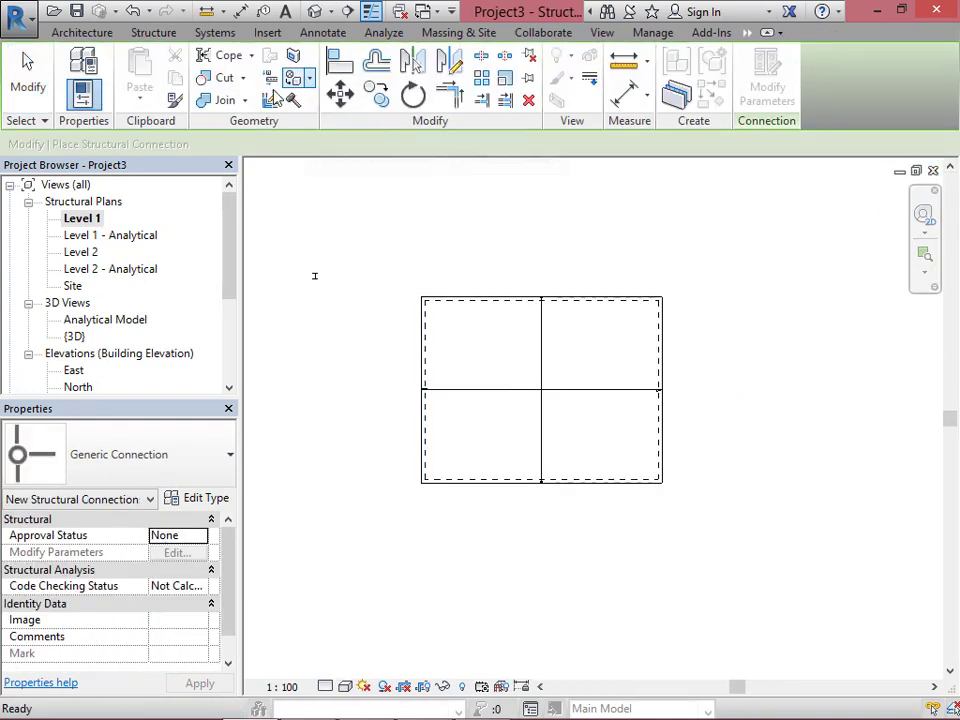
{"action": "key", "text": "Escape"}
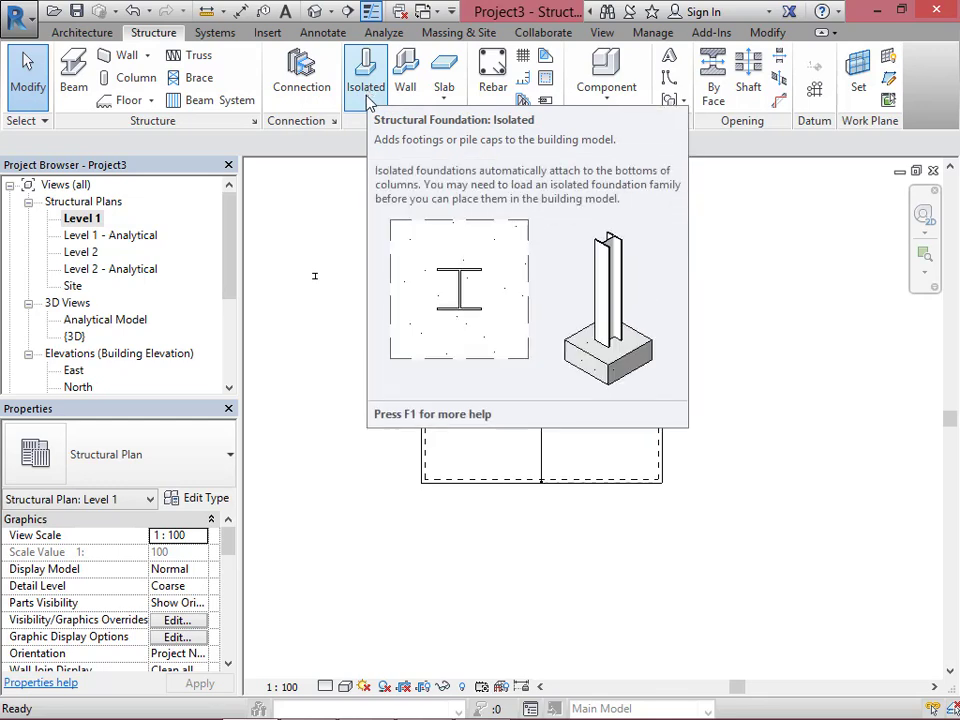
{"action": "left_click", "coordinate": [366, 92]}
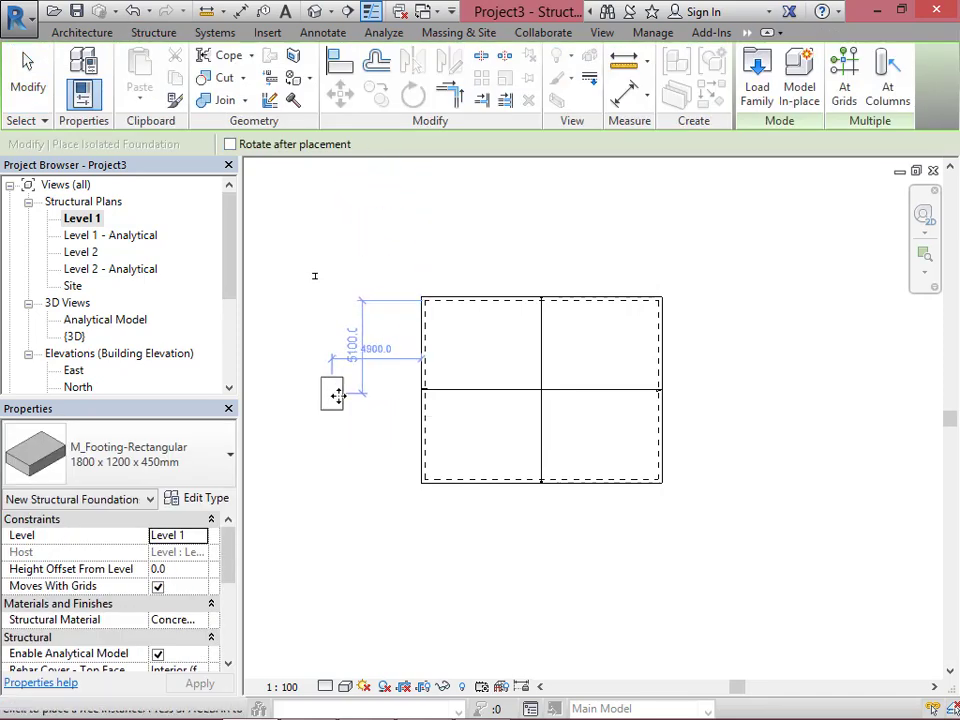
{"action": "left_click", "coordinate": [332, 394]}
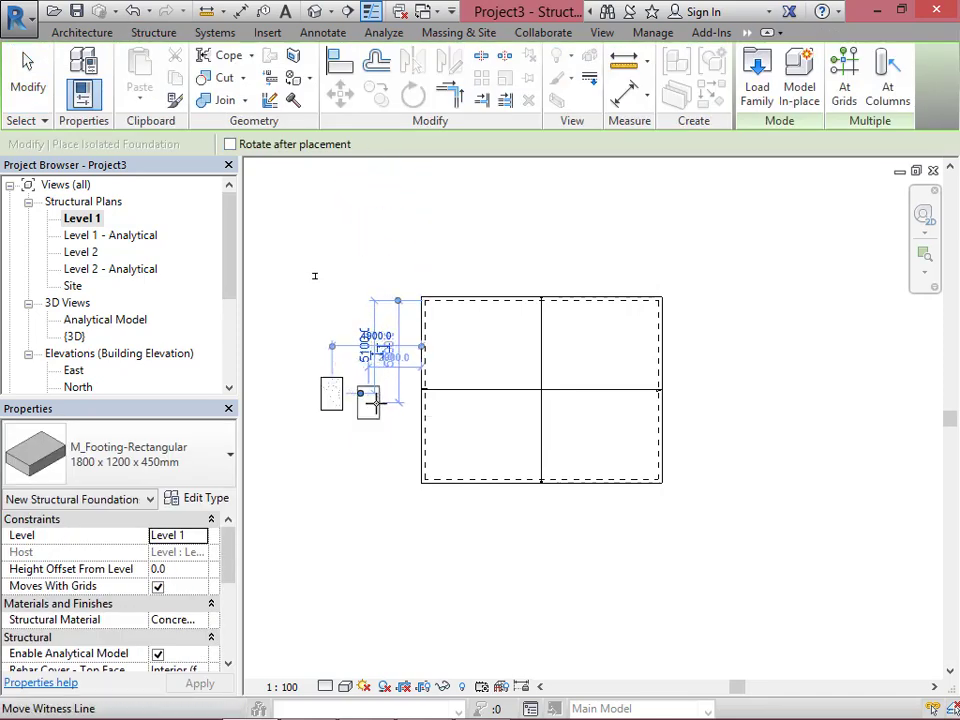
{"action": "left_click", "coordinate": [332, 432]}
{"action": "key", "text": "Escape"}
{"action": "key", "text": "Escape"}
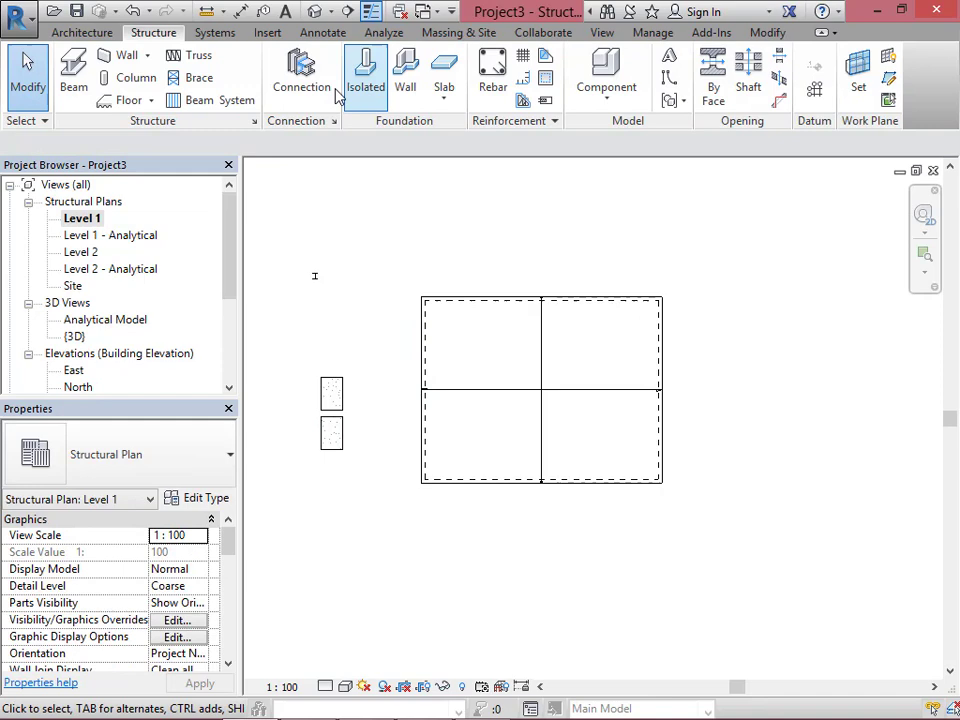
Place a slanted 305x305x97UC structural column at the centre of the upper footing, using Level 1 and Level 2 for its ends.
{"action": "left_click", "coordinate": [136, 77]}
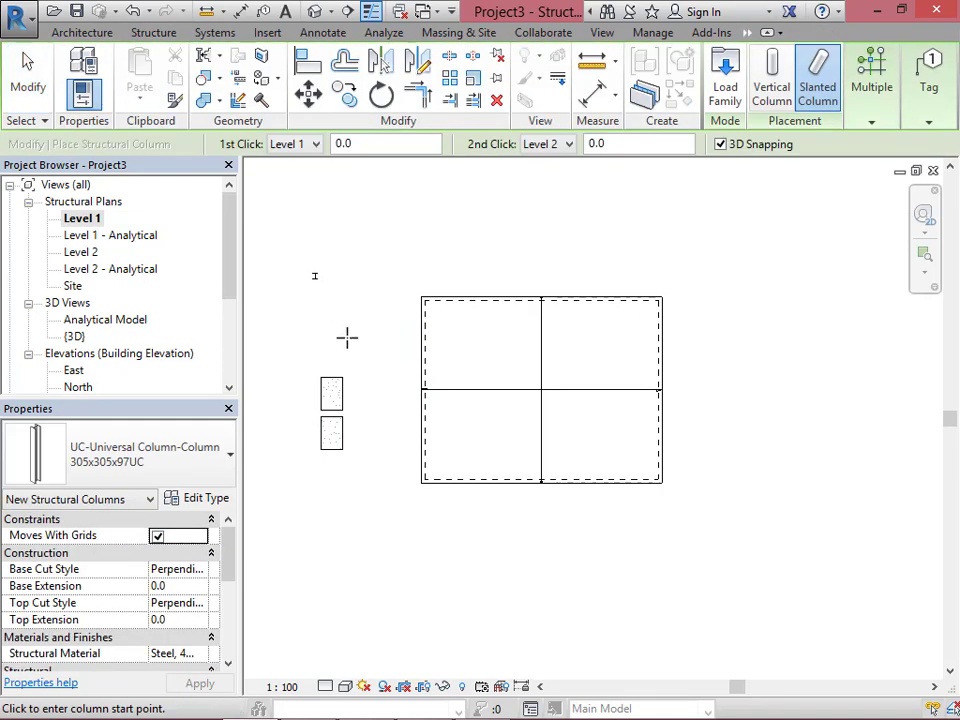
{"action": "scroll", "coordinate": [331, 388], "scroll_direction": "up", "scroll_amount": 2}
{"action": "left_click", "coordinate": [331, 383]}
{"action": "scroll", "coordinate": [345, 386], "scroll_direction": "up", "scroll_amount": 2}
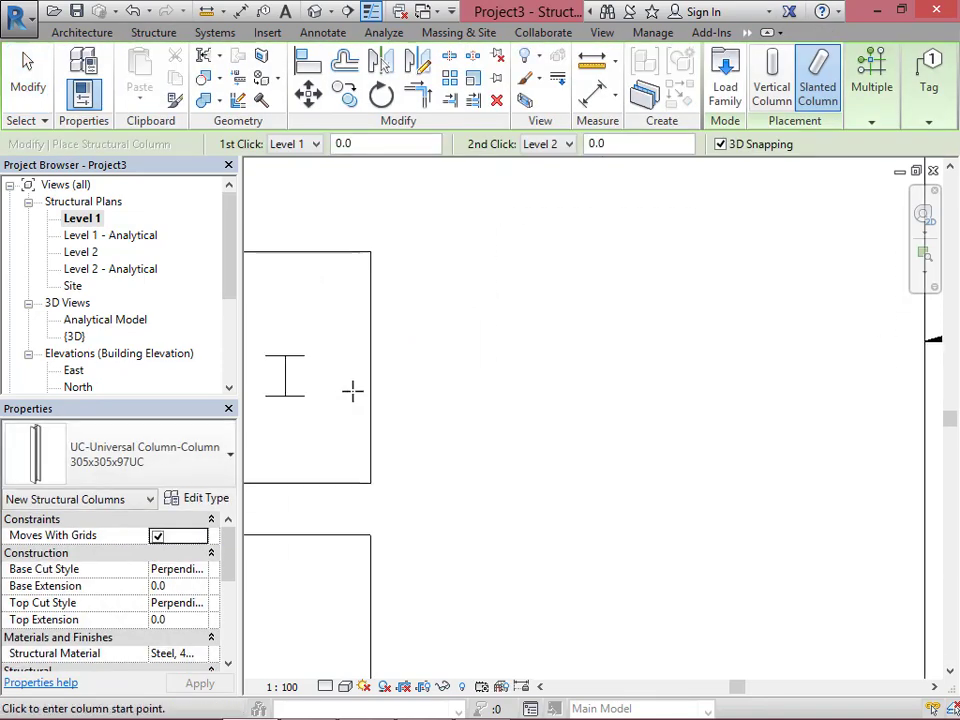
{"action": "key", "text": "Escape"}
{"action": "key", "text": "Escape"}
{"action": "scroll", "coordinate": [380, 390], "scroll_direction": "down", "scroll_amount": 2}
{"action": "scroll", "coordinate": [383, 368], "scroll_direction": "down", "scroll_amount": 1}
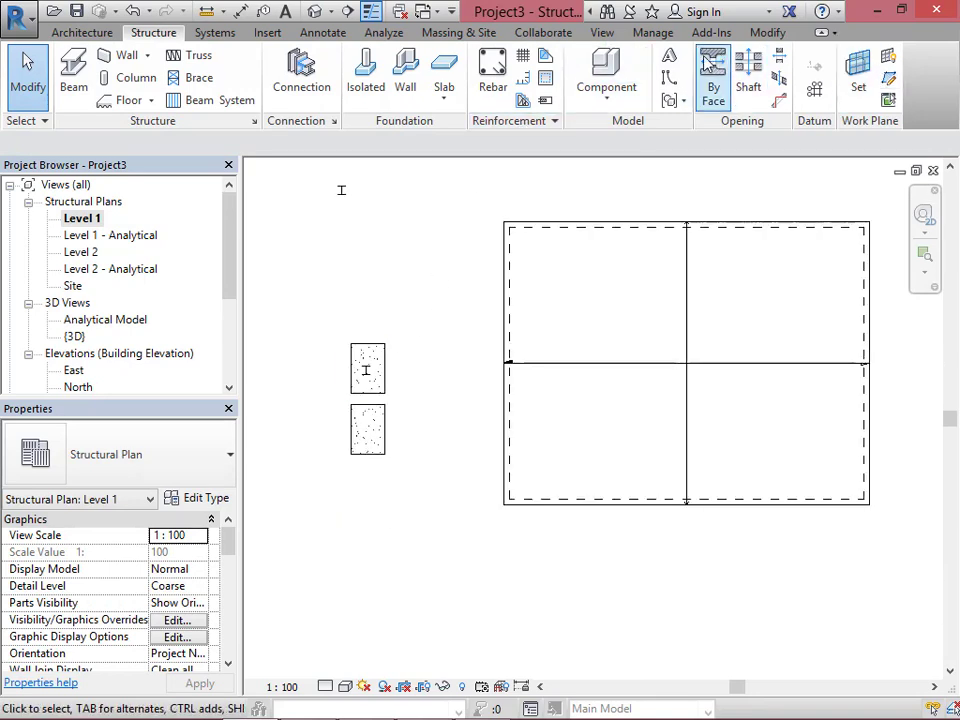
{"action": "scroll", "coordinate": [392, 279], "scroll_direction": "down", "scroll_amount": 4}
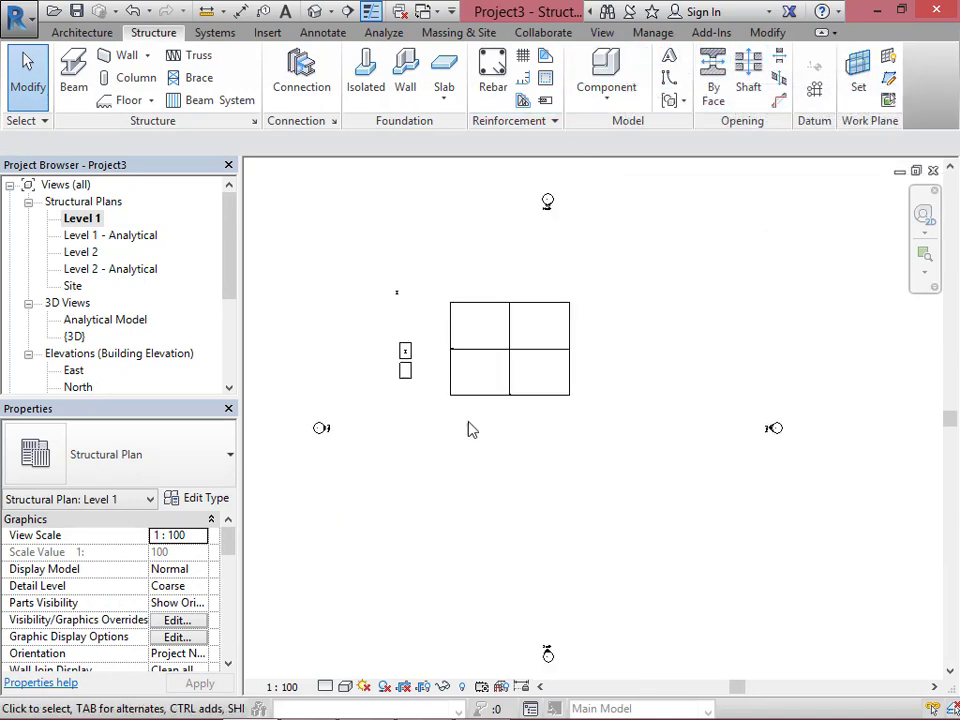
{"action": "scroll", "coordinate": [510, 360], "scroll_direction": "down", "scroll_amount": 3}
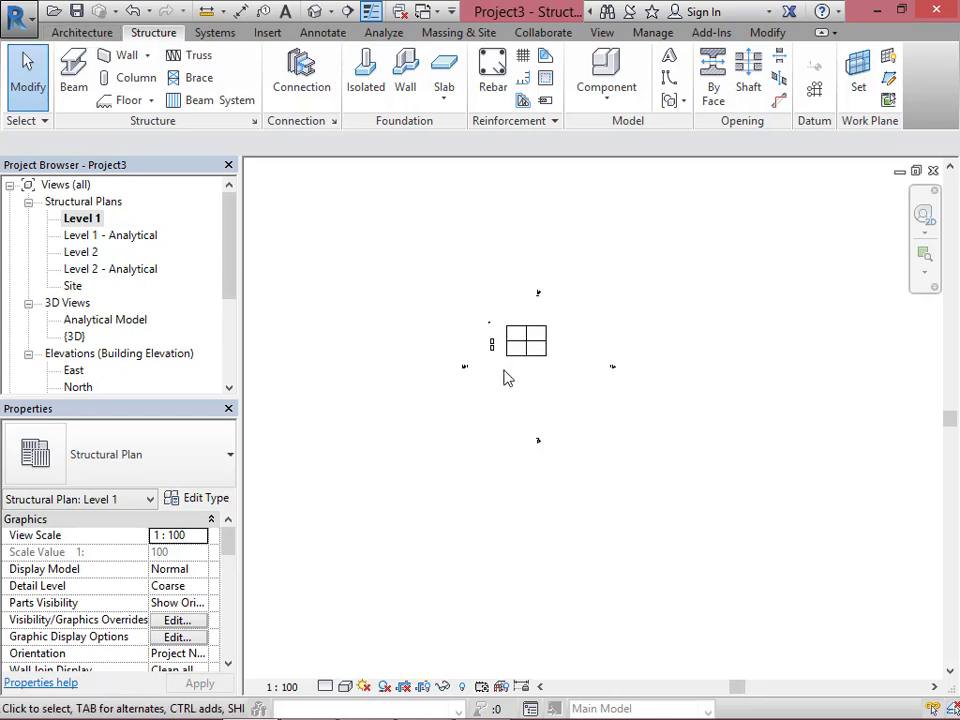
{"action": "scroll", "coordinate": [503, 375], "scroll_direction": "up", "scroll_amount": 3}
{"action": "scroll", "coordinate": [493, 410], "scroll_direction": "down", "scroll_amount": 2}
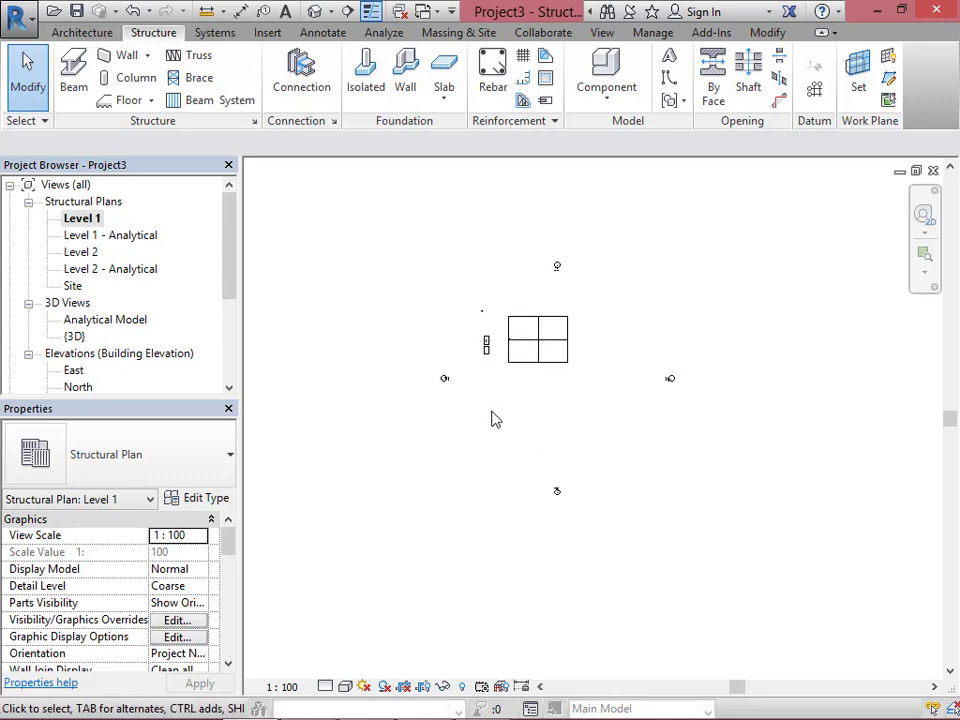
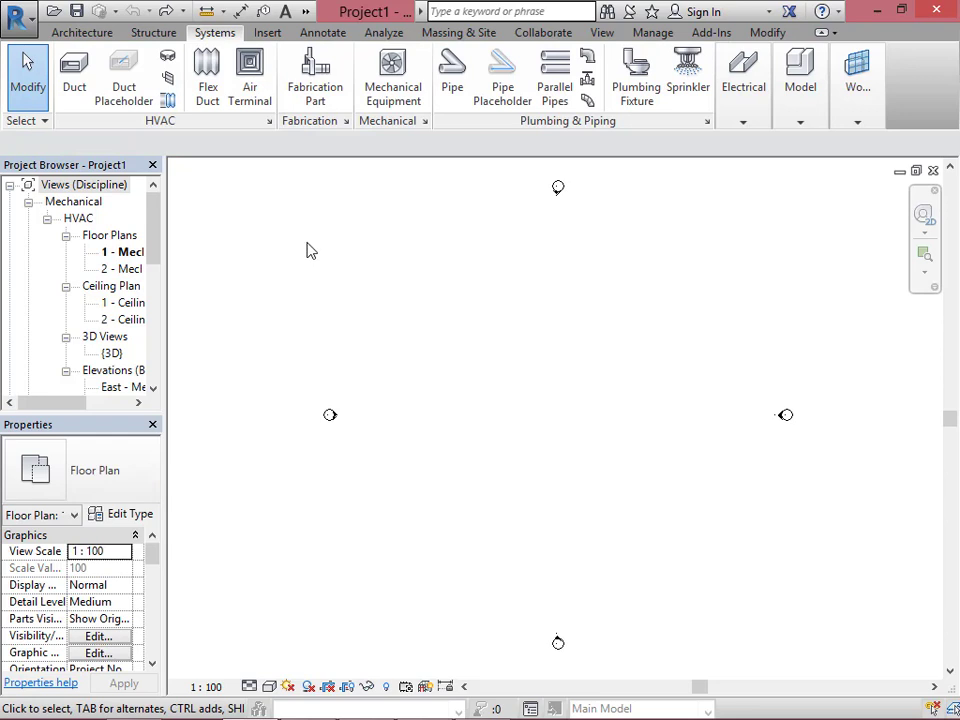
Review the placement settings of the Duct, Duct Placeholder and Air Terminal tools in the 1 - Mech floor plan.
{"action": "key", "text": "d"}
{"action": "key", "text": "t"}
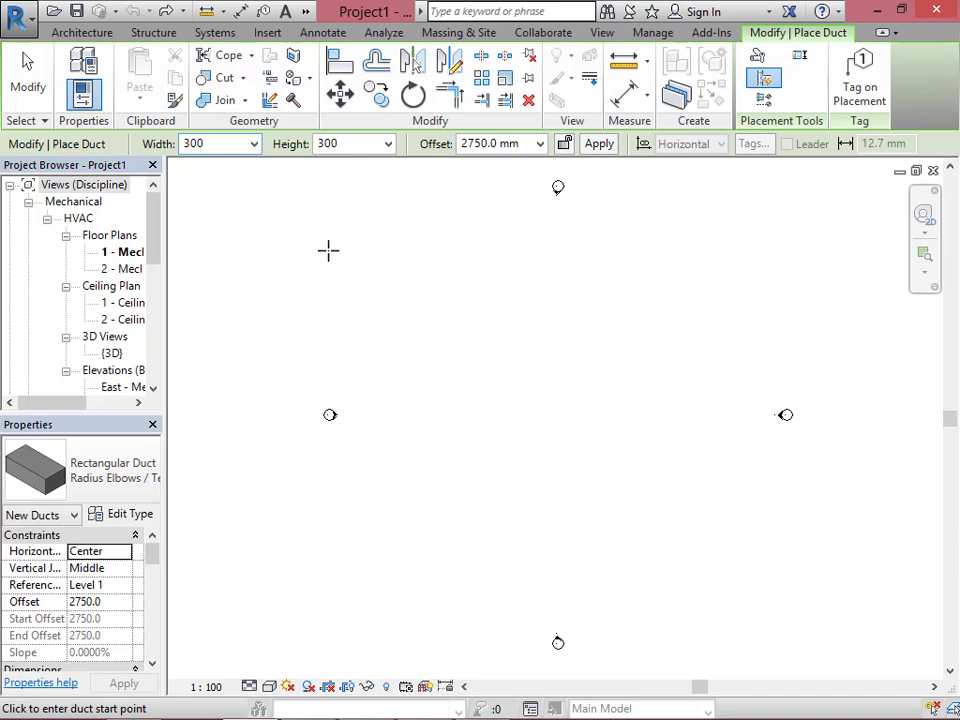
{"action": "scroll", "coordinate": [686, 484], "scroll_direction": "down", "scroll_amount": 2}
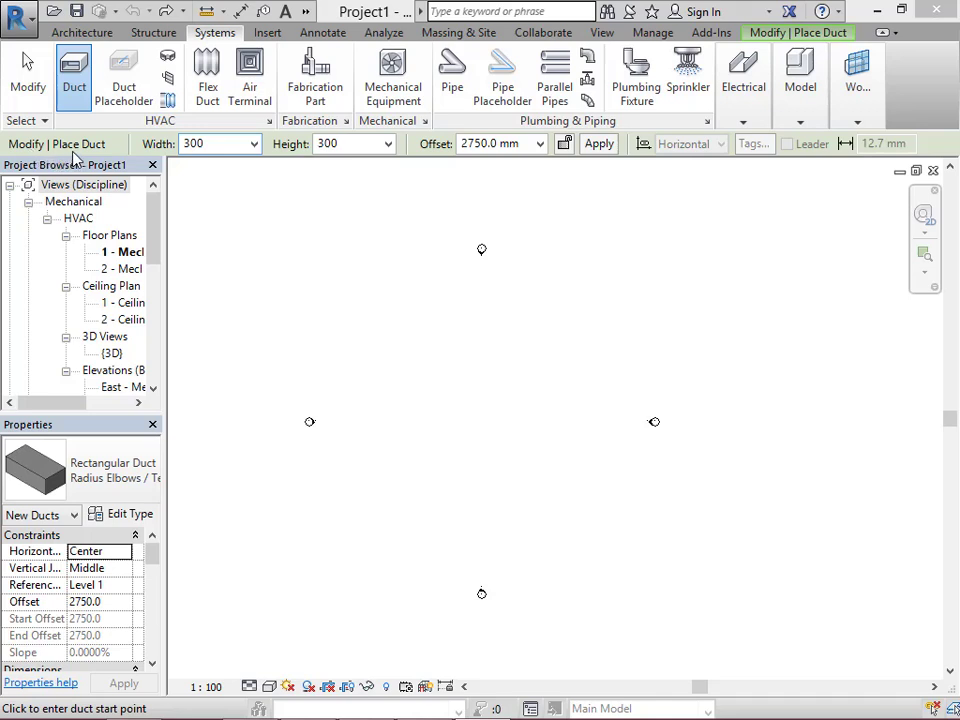
{"action": "left_click", "coordinate": [130, 88]}
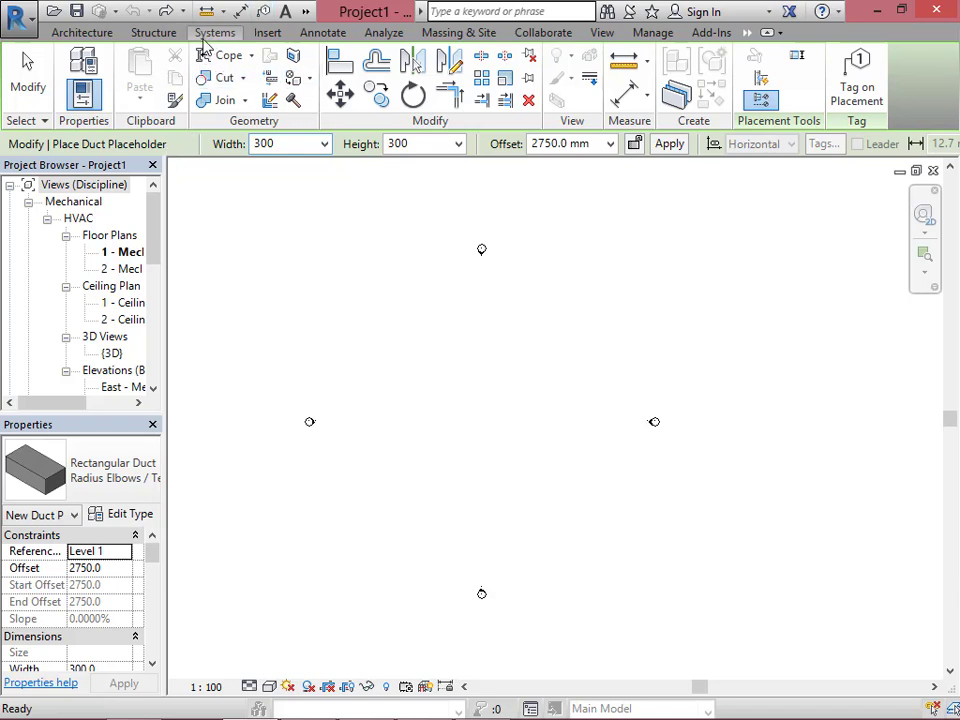
{"action": "left_click", "coordinate": [210, 33]}
{"action": "left_click", "coordinate": [248, 88]}
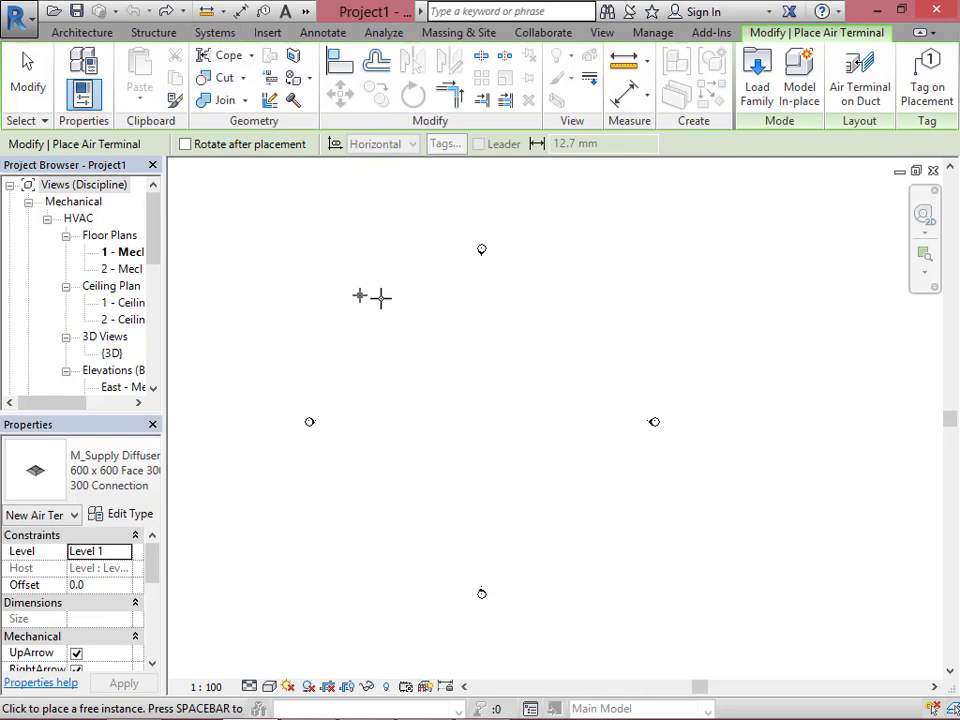
{"action": "key", "text": "Escape"}
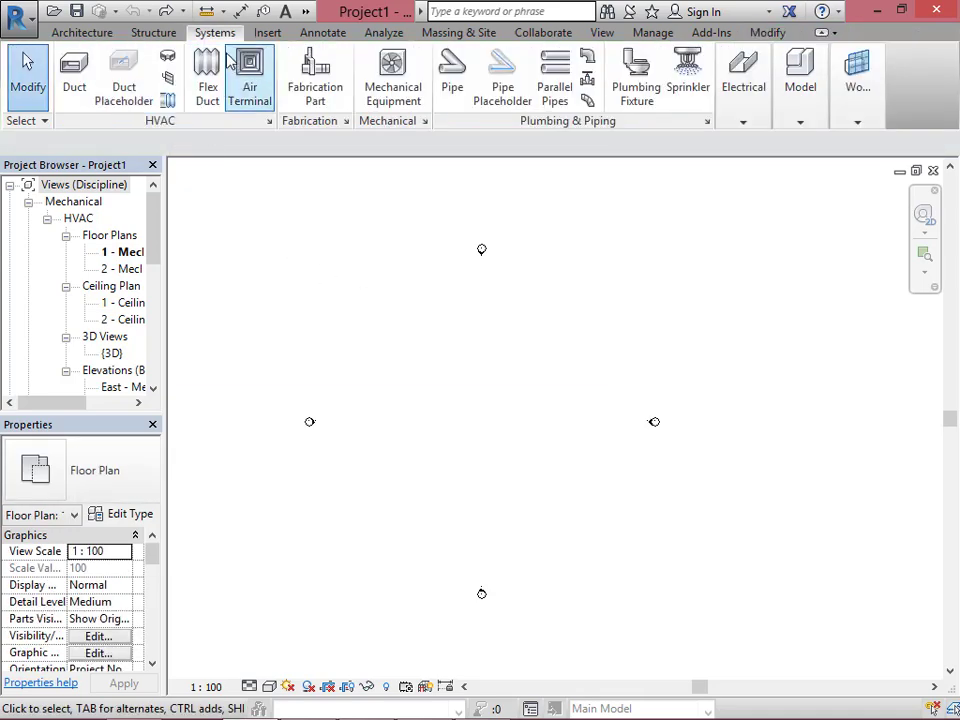
Dock the Properties palette on the opposite side of the drawing area from the Project Browser, showing the new duct's properties, and leave duct placement.
{"action": "left_click", "coordinate": [76, 72]}
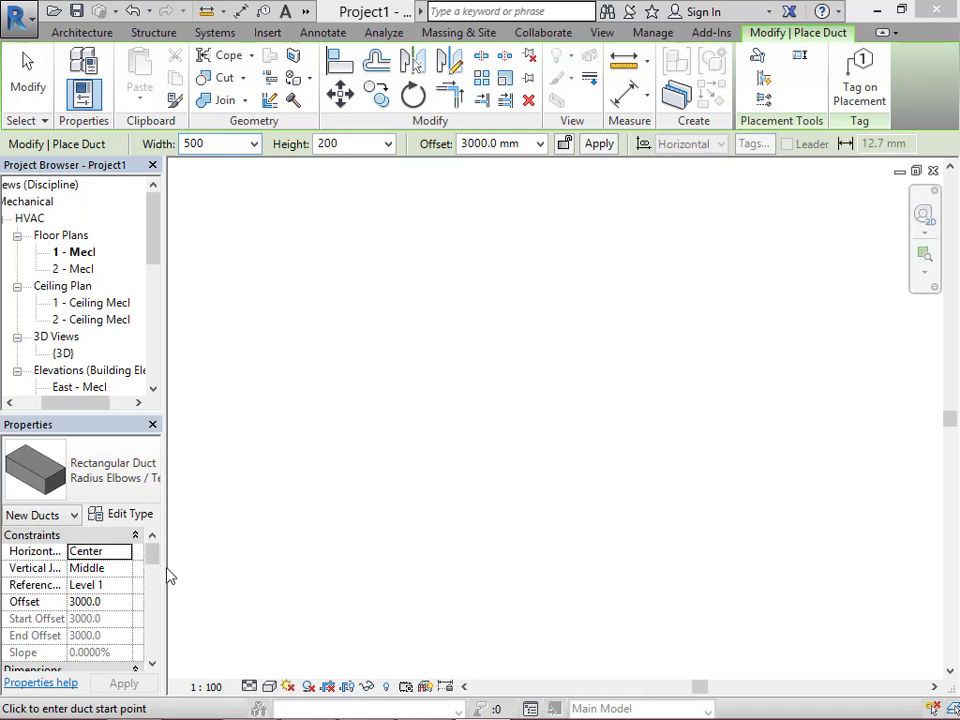
{"action": "left_click_drag", "start_coordinate": [155, 563], "coordinate": [152, 588]}
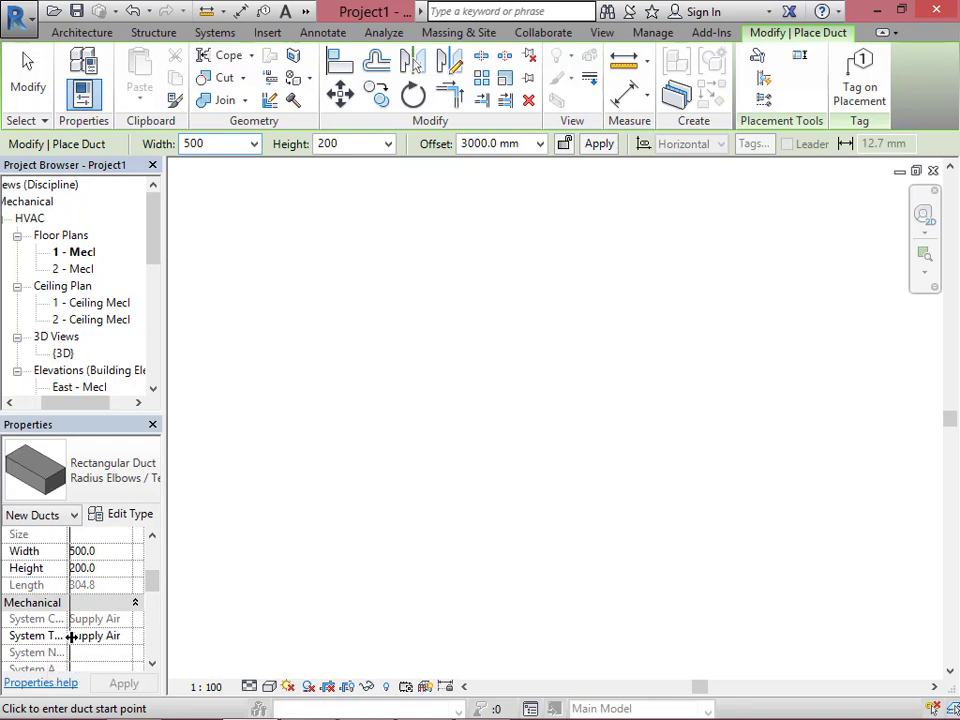
{"action": "left_click_drag", "start_coordinate": [70, 636], "coordinate": [88, 636]}
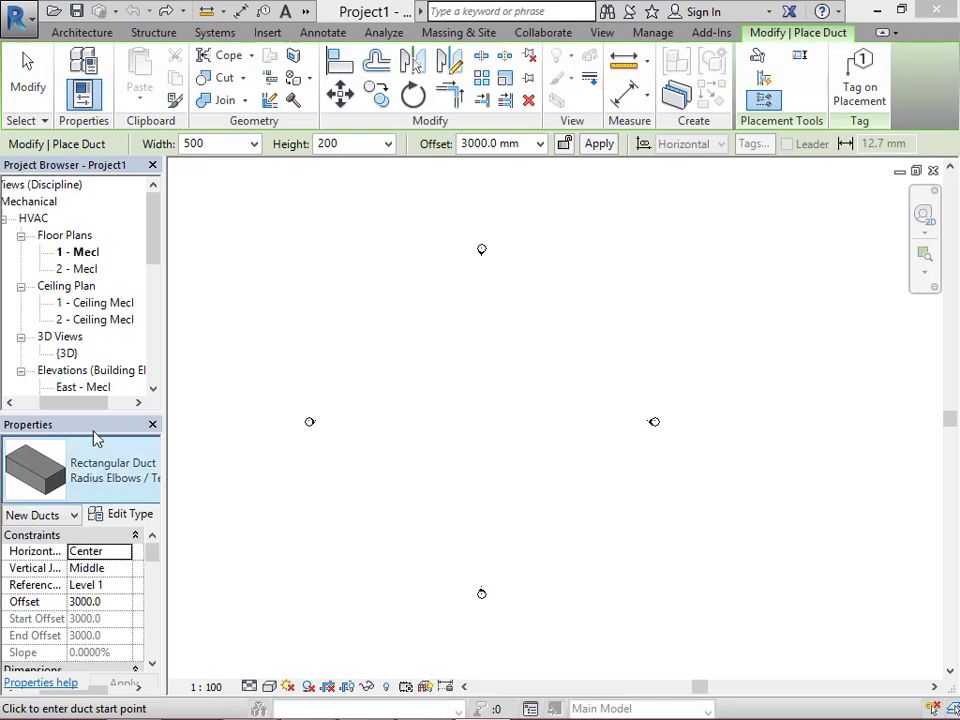
{"action": "left_click_drag", "start_coordinate": [97, 432], "coordinate": [955, 182]}
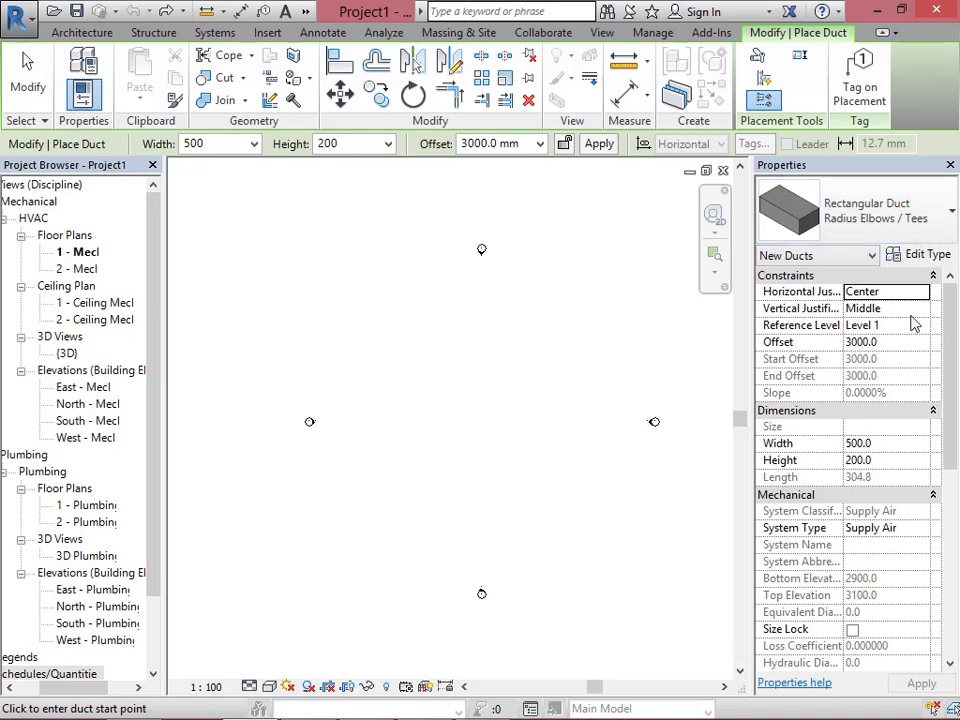
{"action": "left_click", "coordinate": [63, 674]}
{"action": "key", "text": "Escape"}
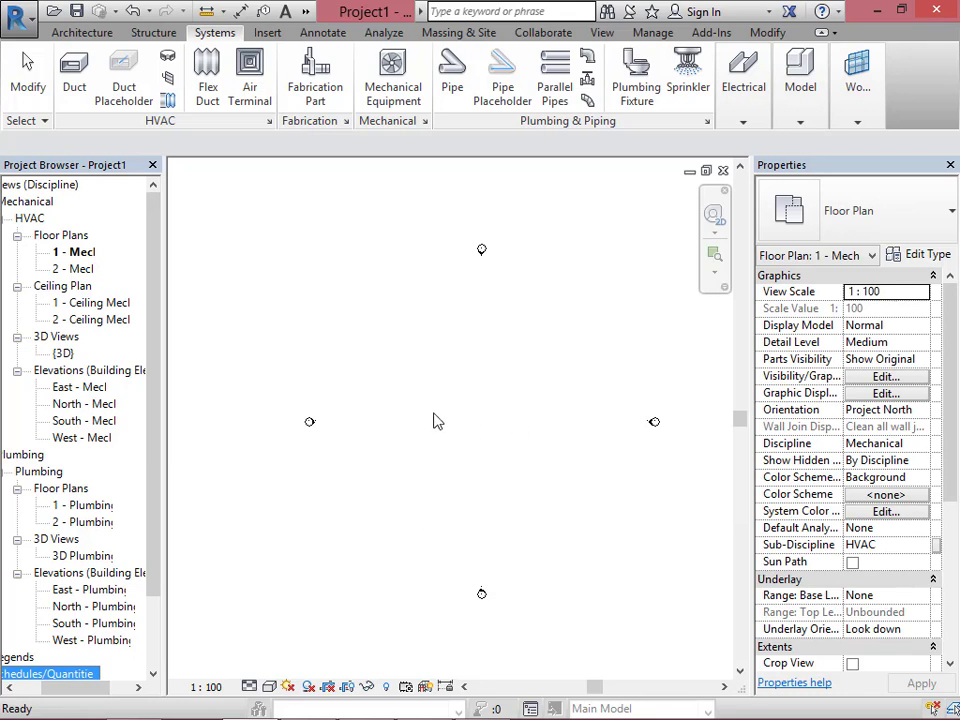
Set the new rectangular duct to width 500, height 200 and offset 3000 mm, and toggle its elevation lock on and off.
{"action": "left_click", "coordinate": [74, 68]}
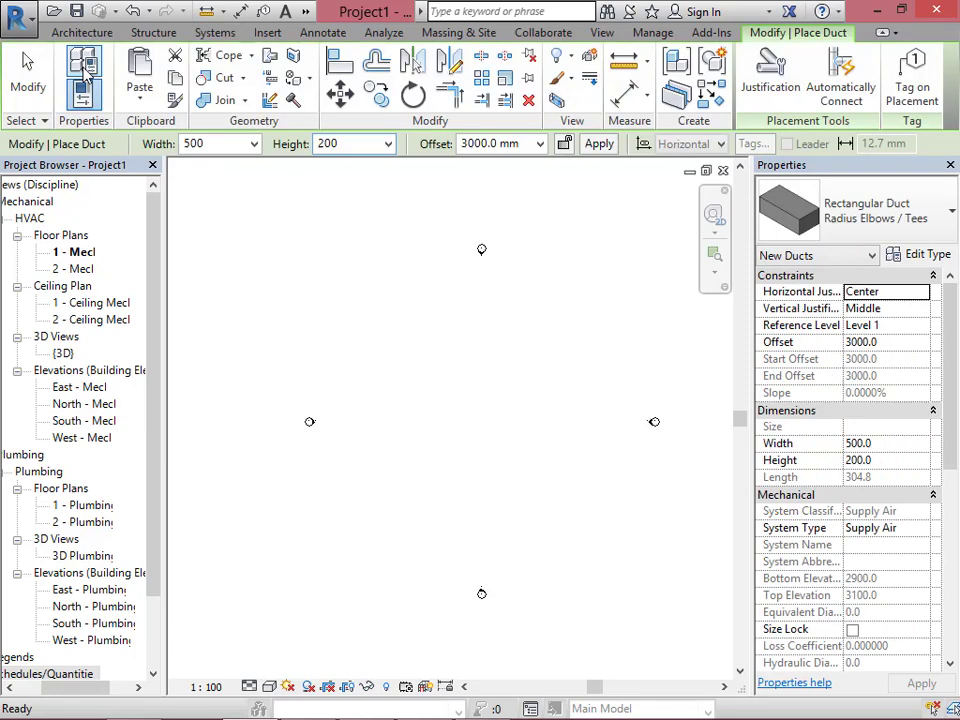
{"action": "left_click", "coordinate": [236, 146]}
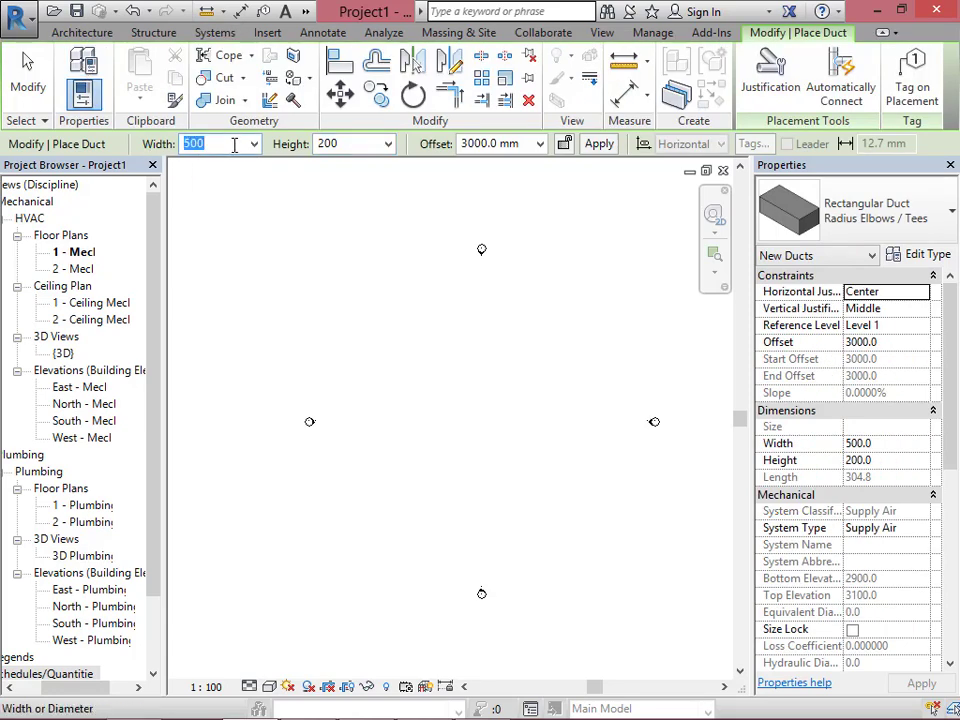
{"action": "type", "text": "5"}
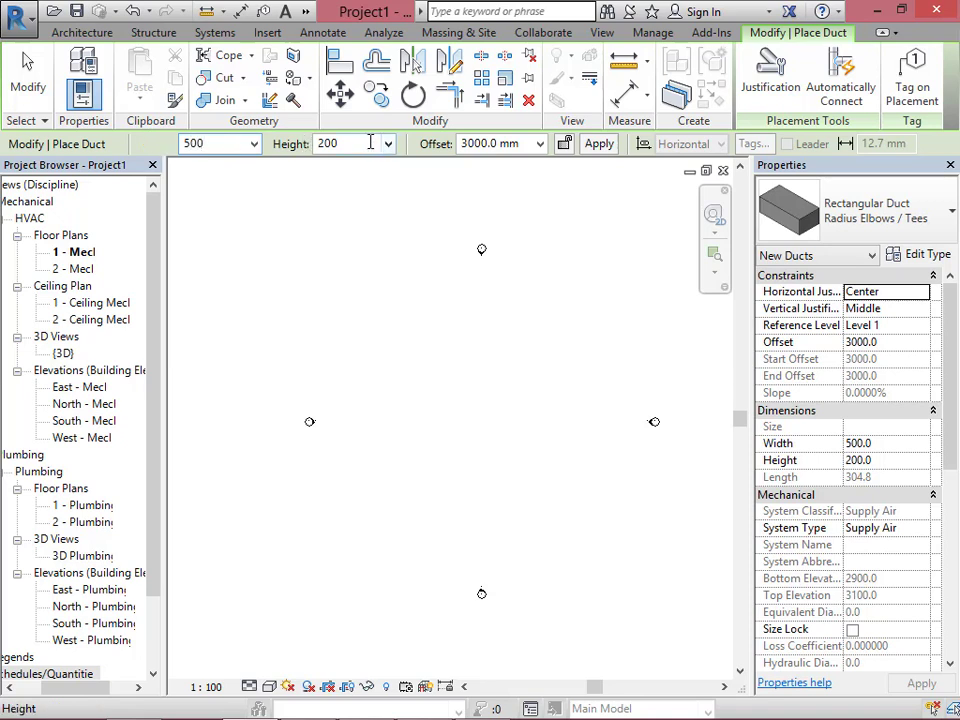
{"action": "left_click", "coordinate": [370, 143]}
{"action": "type", "text": "2"}
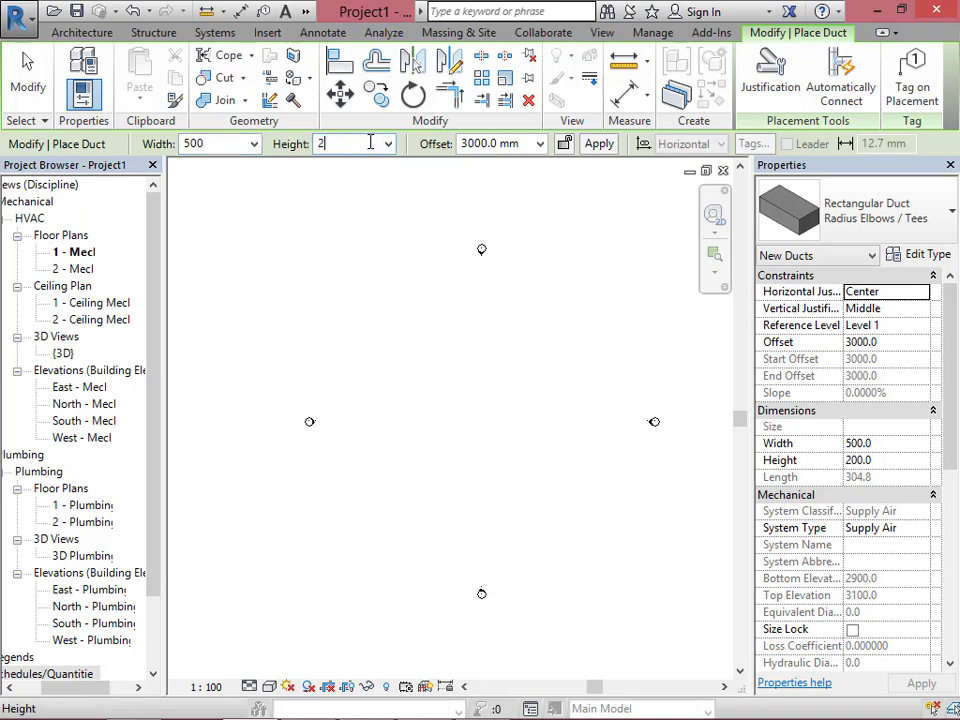
{"action": "left_click", "coordinate": [524, 143]}
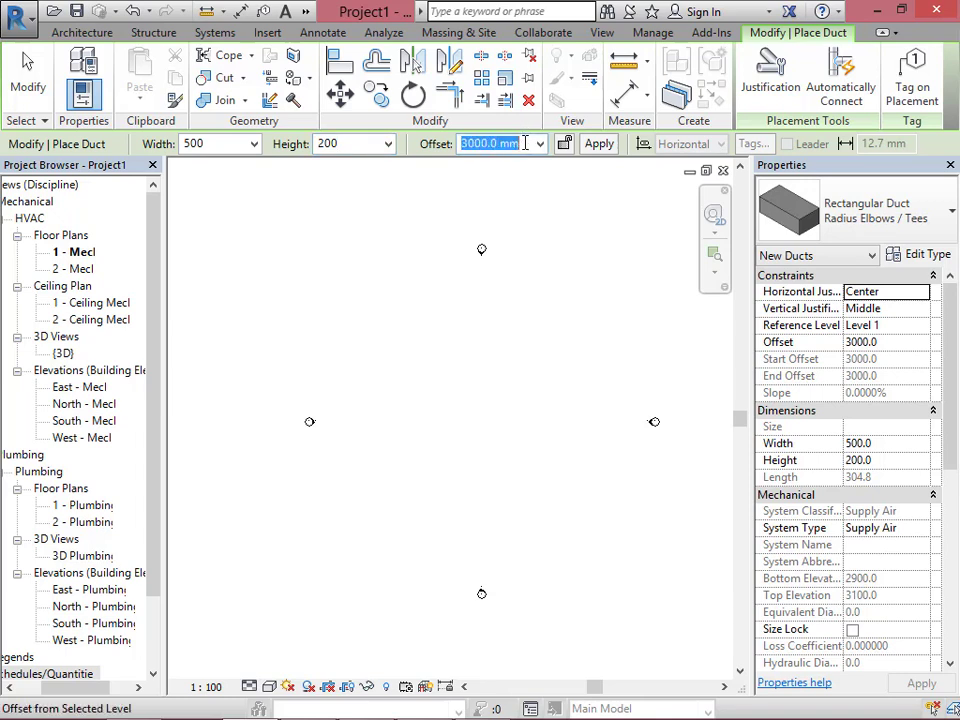
{"action": "type", "text": "3000"}
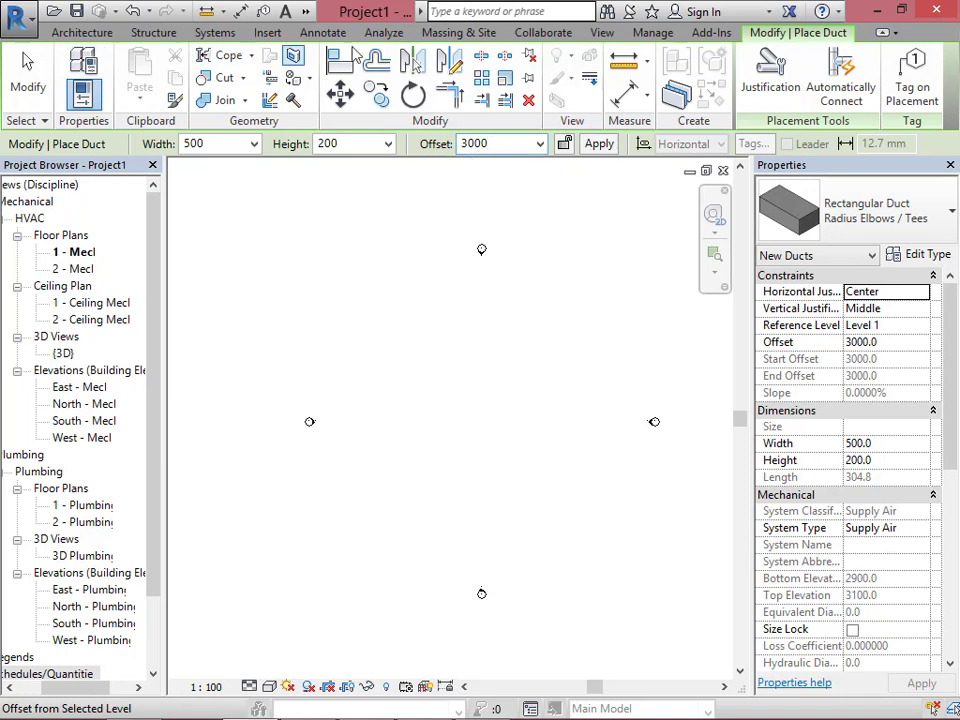
{"action": "key", "text": "Return"}
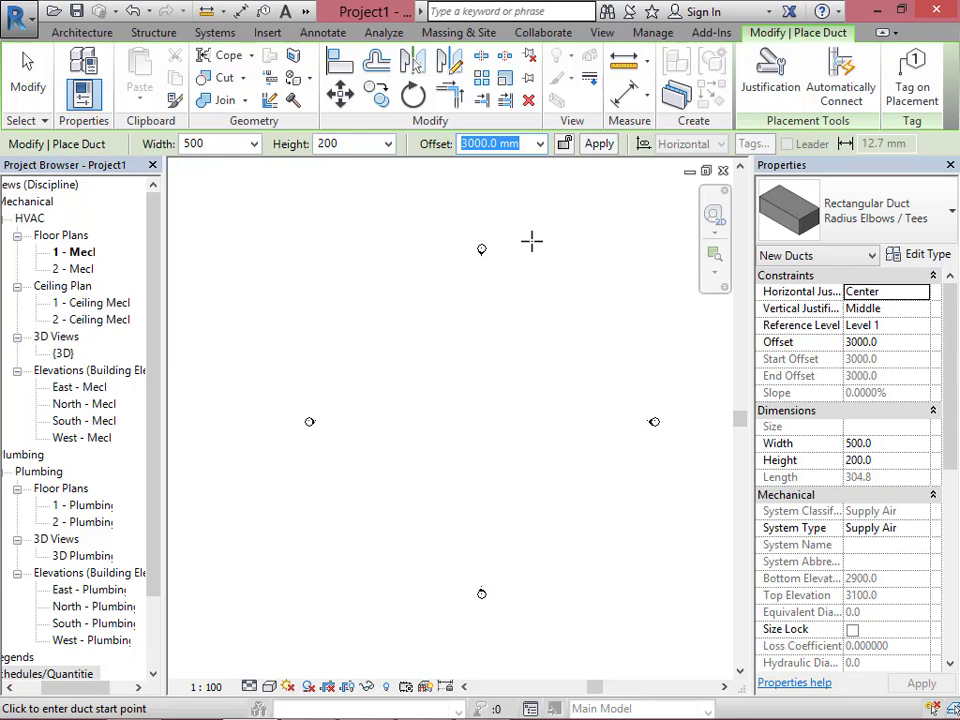
{"action": "left_click", "coordinate": [564, 146]}
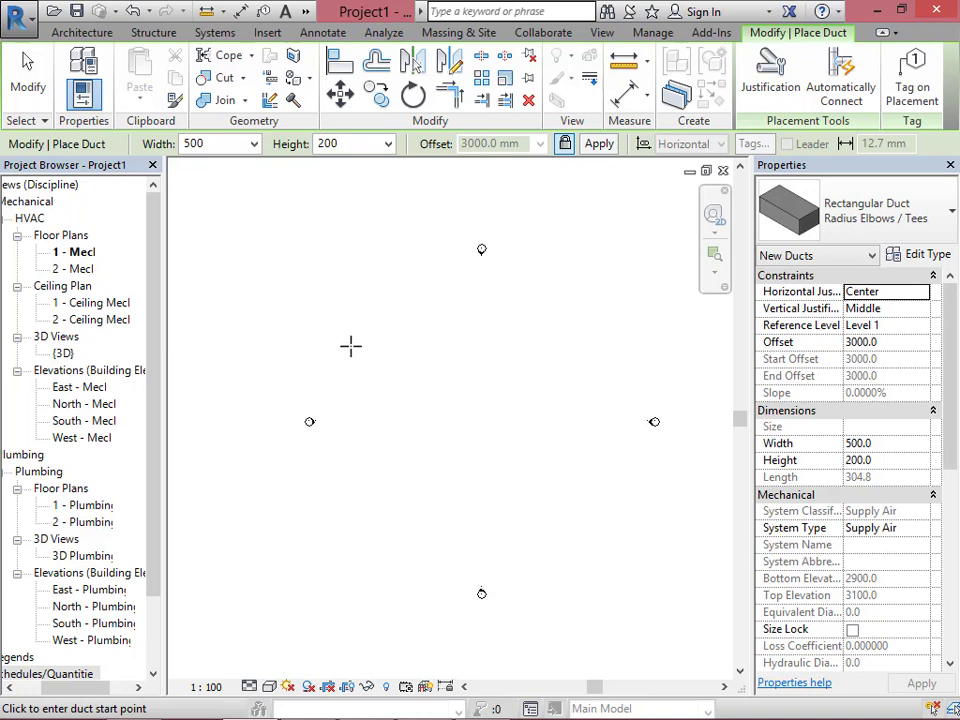
{"action": "left_click", "coordinate": [568, 144]}
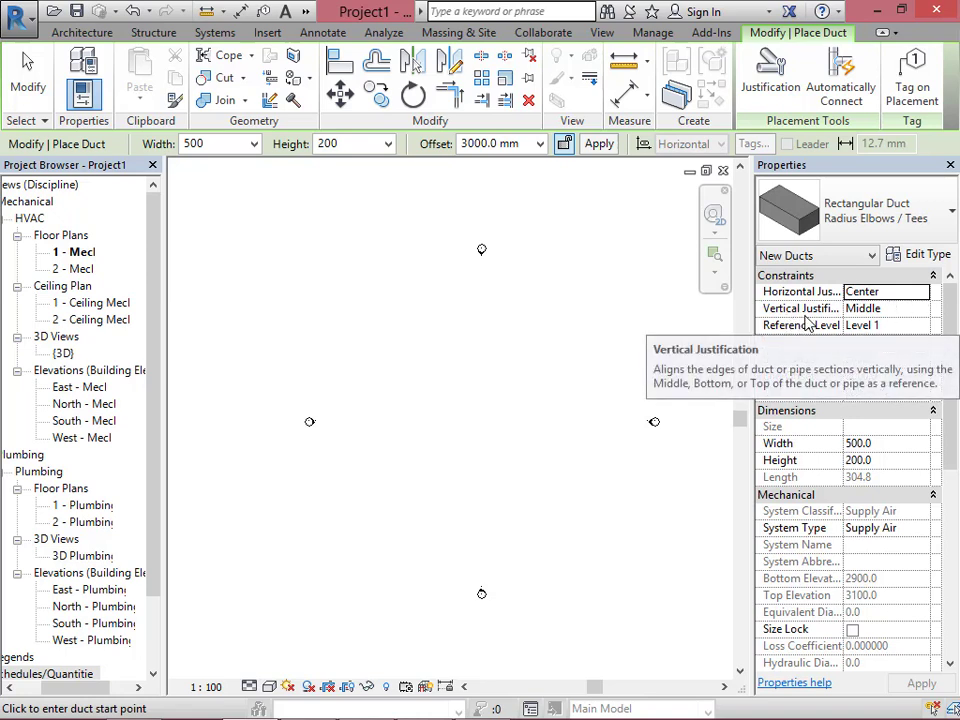
Try Left as the new duct's horizontal justification, and set it back to Center.
{"action": "left_click", "coordinate": [923, 298]}
{"action": "left_click", "coordinate": [921, 293]}
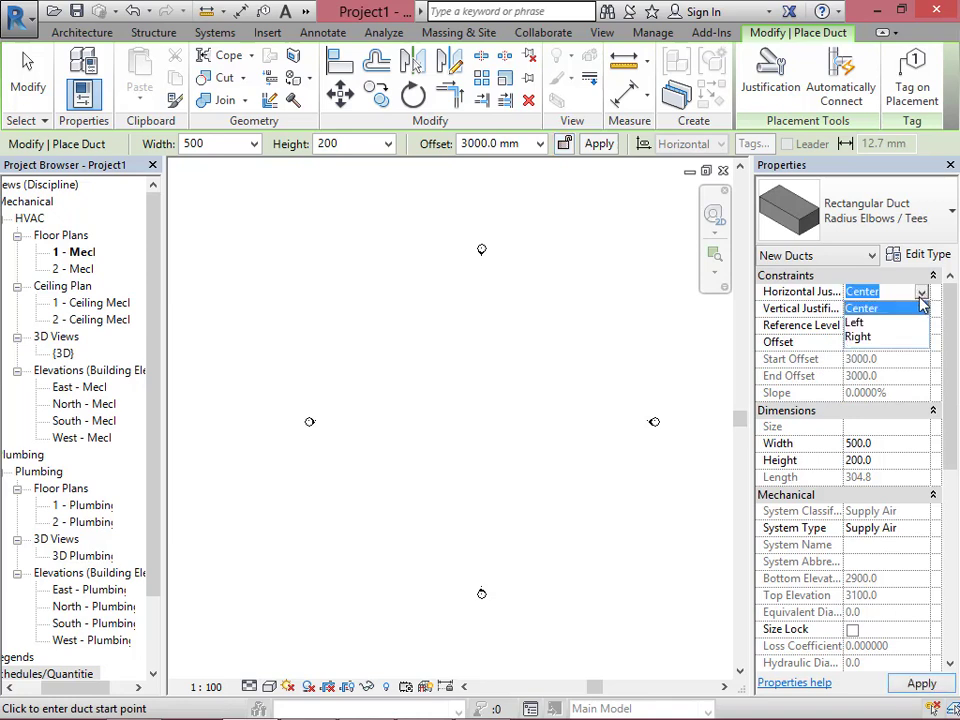
{"action": "left_click", "coordinate": [855, 323]}
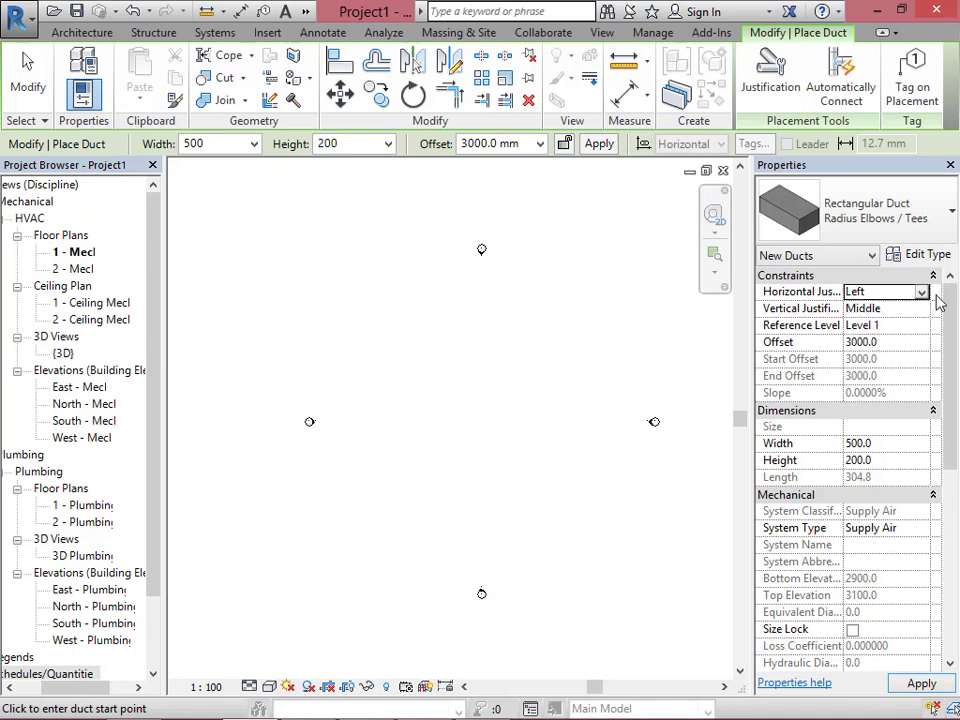
{"action": "left_click", "coordinate": [921, 293]}
{"action": "left_click", "coordinate": [898, 306]}
Try Bottom and Top as the new duct's vertical justification, and set it back to Middle.
{"action": "left_click", "coordinate": [924, 308]}
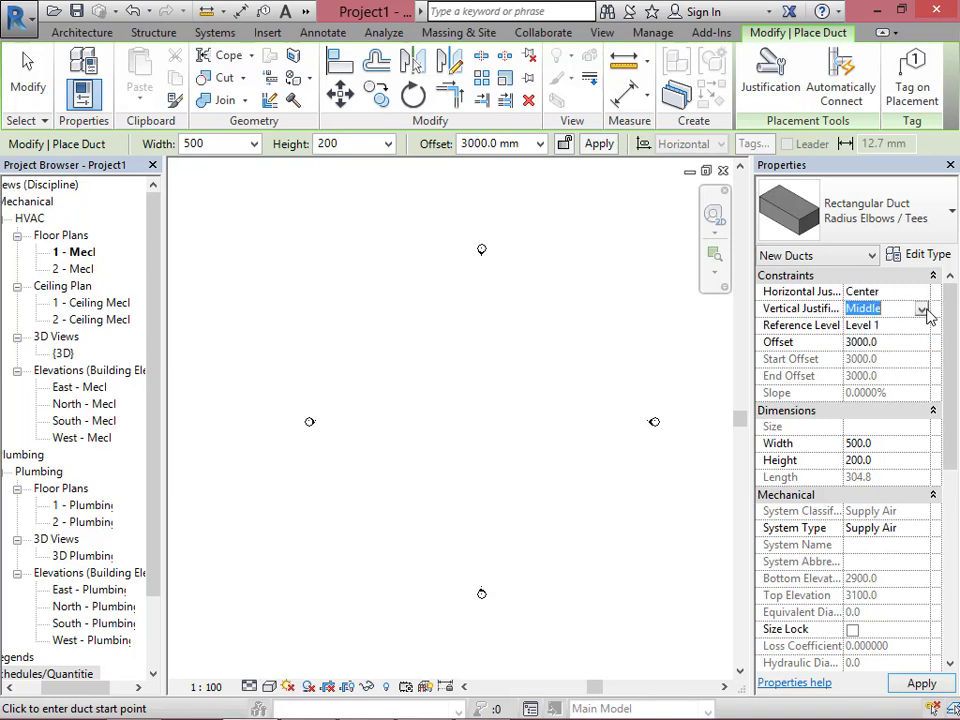
{"action": "left_click", "coordinate": [921, 308]}
{"action": "left_click", "coordinate": [888, 345]}
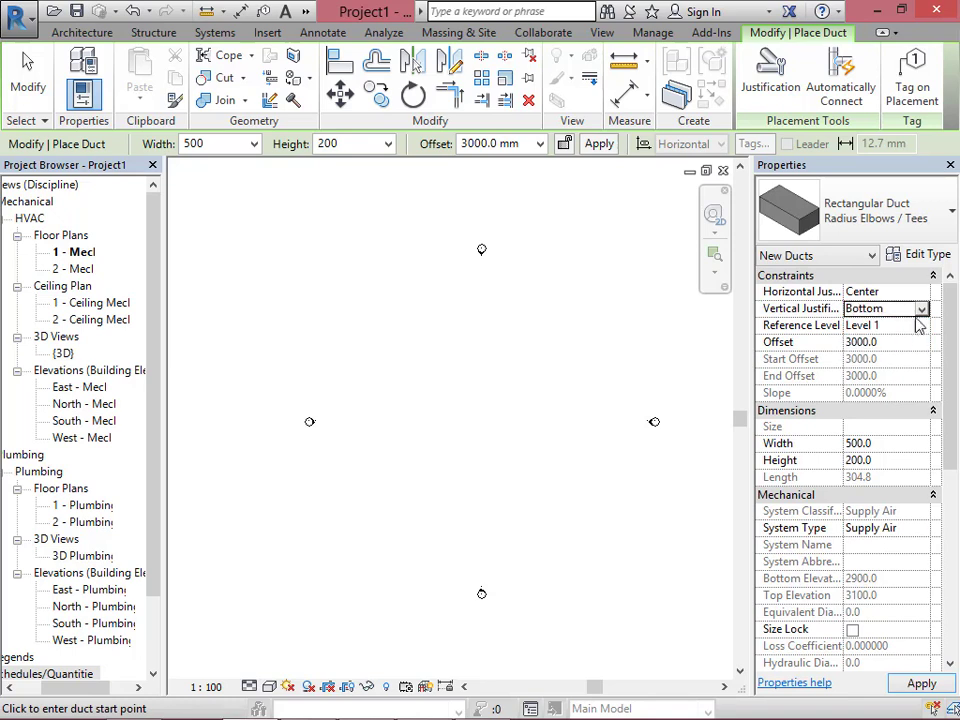
{"action": "left_click", "coordinate": [921, 309]}
{"action": "left_click", "coordinate": [912, 355]}
{"action": "left_click", "coordinate": [922, 310]}
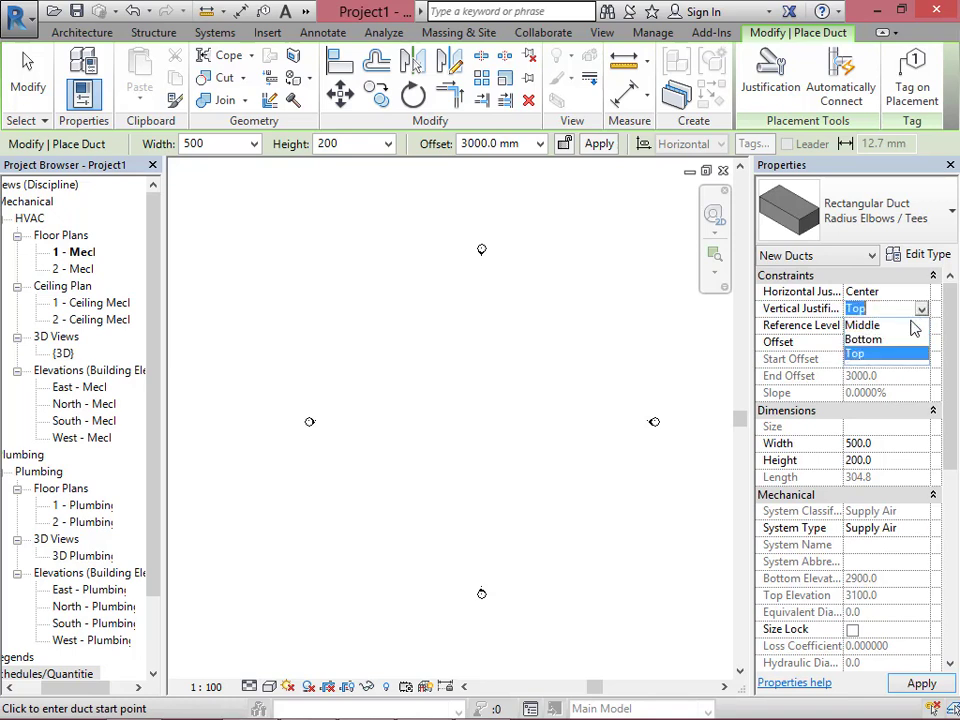
{"action": "left_click", "coordinate": [866, 326]}
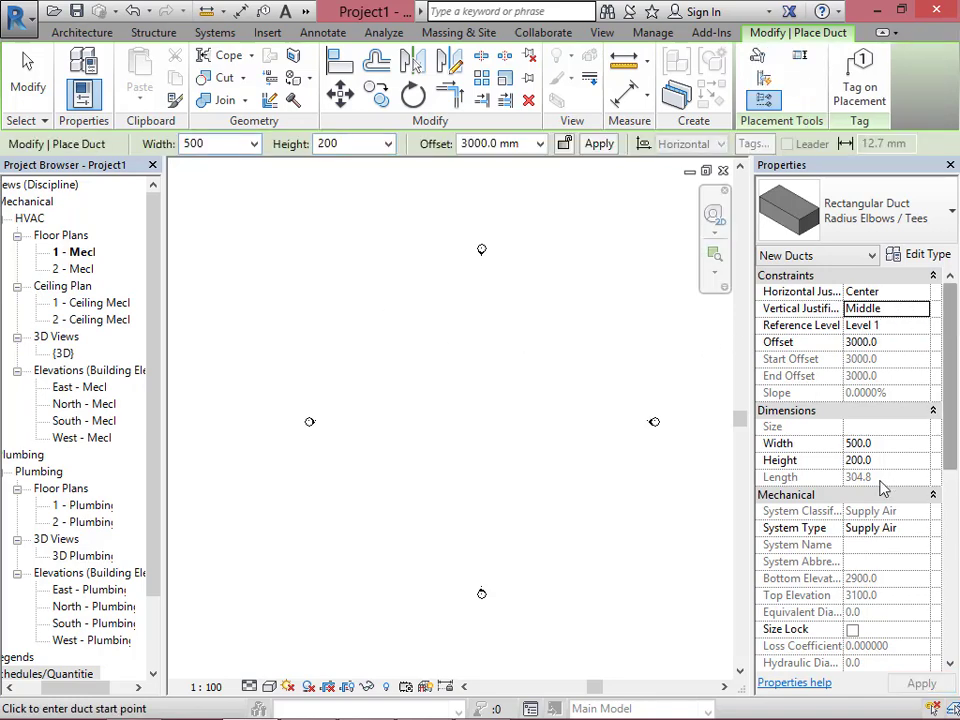
Review the system types available for the new duct, leaving Supply Air selected.
{"action": "left_click", "coordinate": [921, 530]}
{"action": "left_click", "coordinate": [921, 529]}
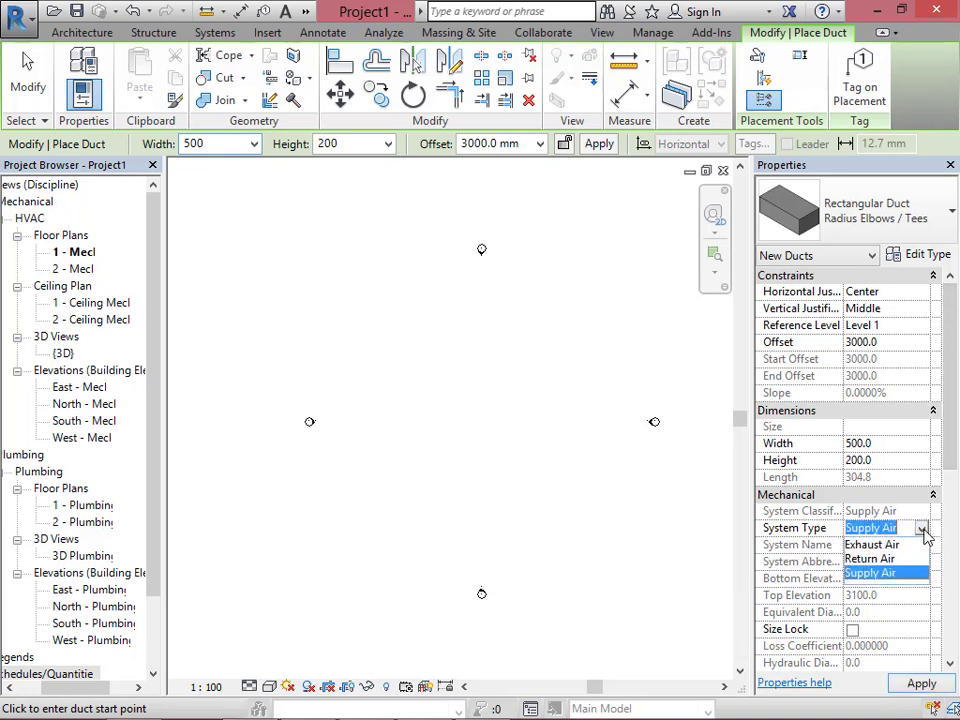
{"action": "left_click", "coordinate": [923, 532]}
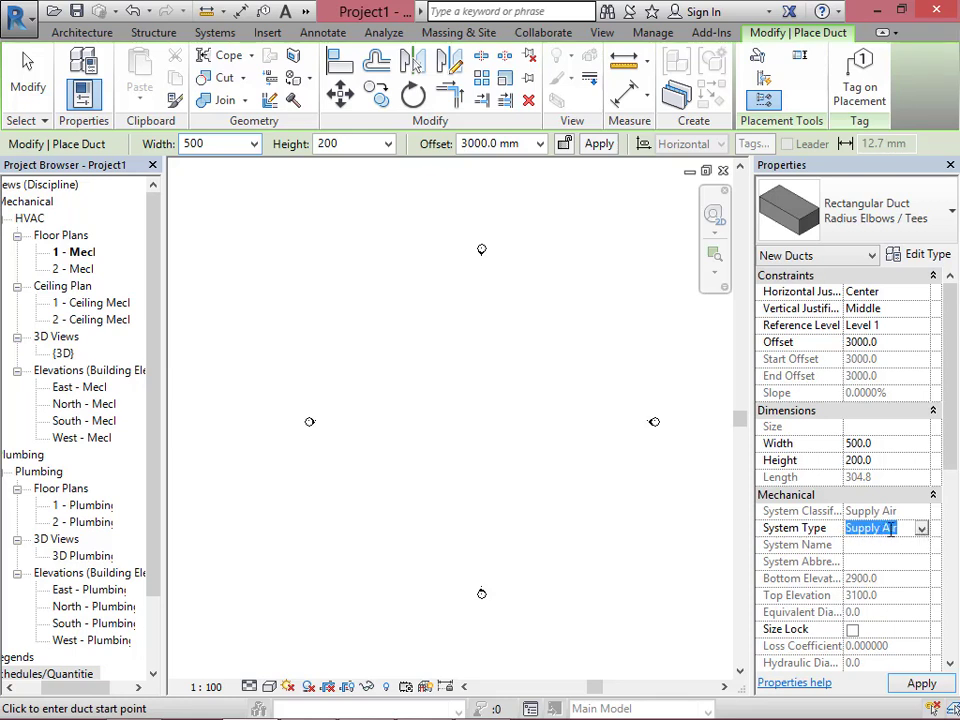
{"action": "left_click", "coordinate": [921, 530]}
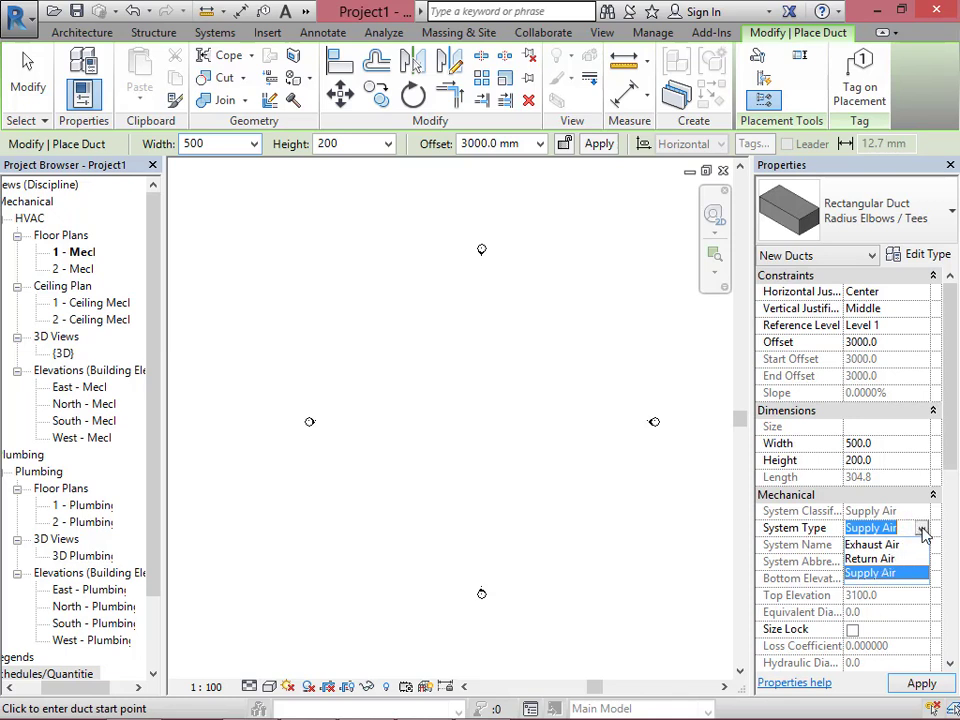
{"action": "left_click", "coordinate": [921, 530]}
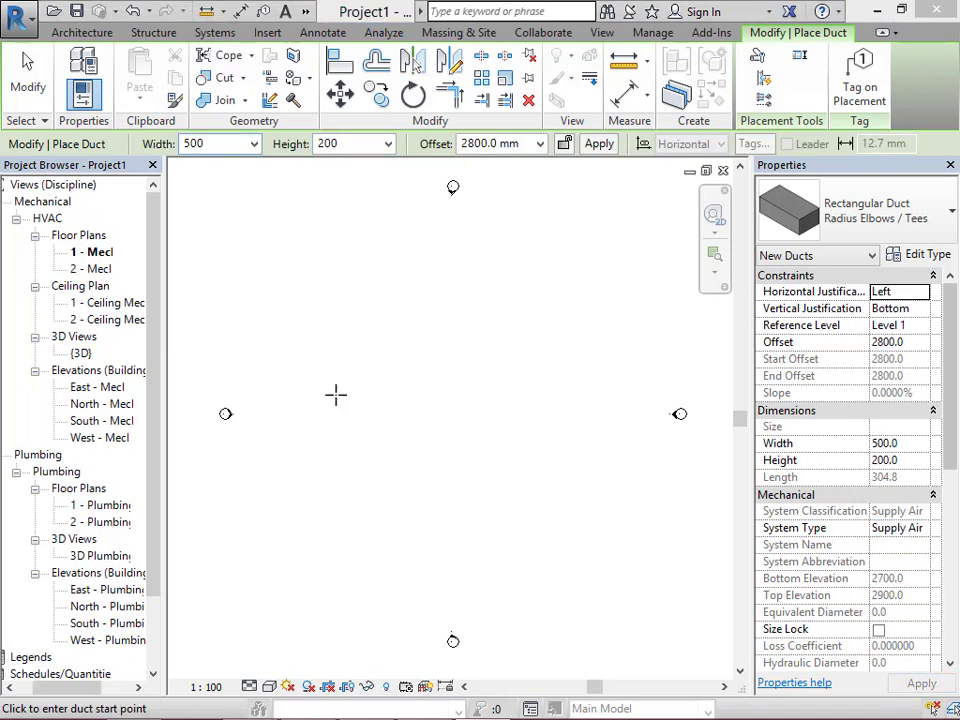
Leave duct placement, view the 2 - Mech floor plan, and return to the 1 - Mech floor plan.
{"action": "left_click", "coordinate": [212, 33]}
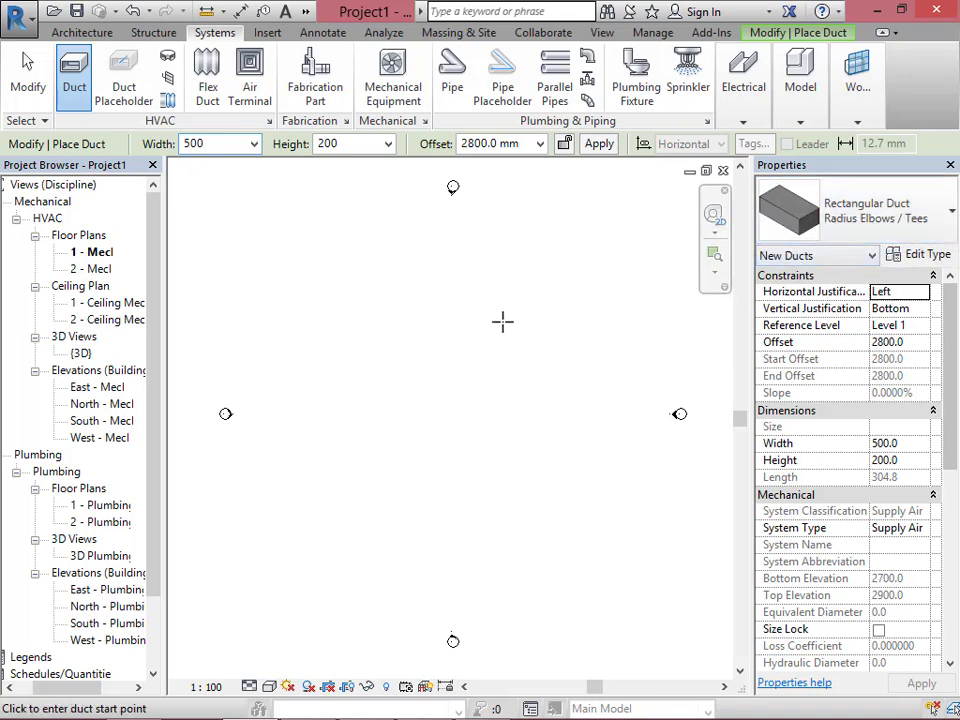
{"action": "key", "text": "Escape"}
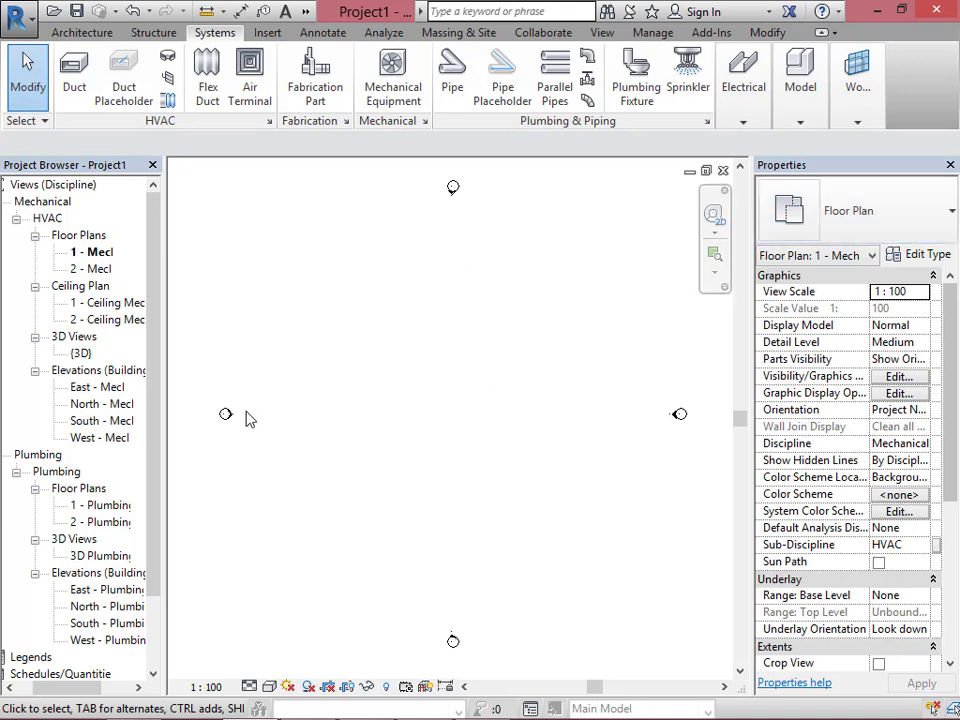
{"action": "left_click", "coordinate": [96, 269]}
{"action": "double_click", "coordinate": [98, 270]}
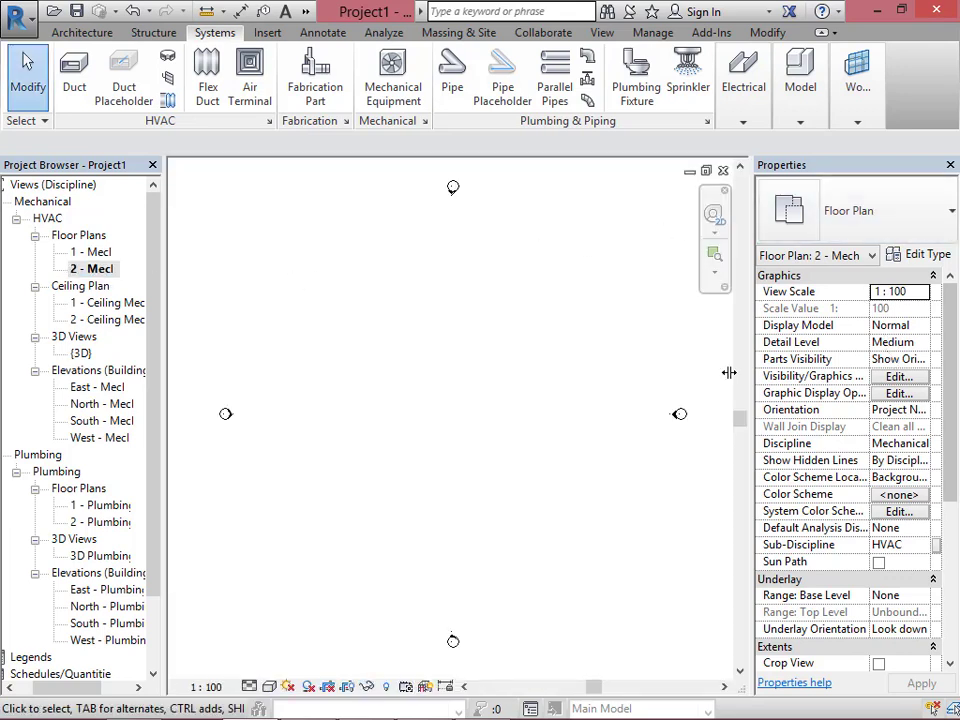
{"action": "double_click", "coordinate": [82, 252]}
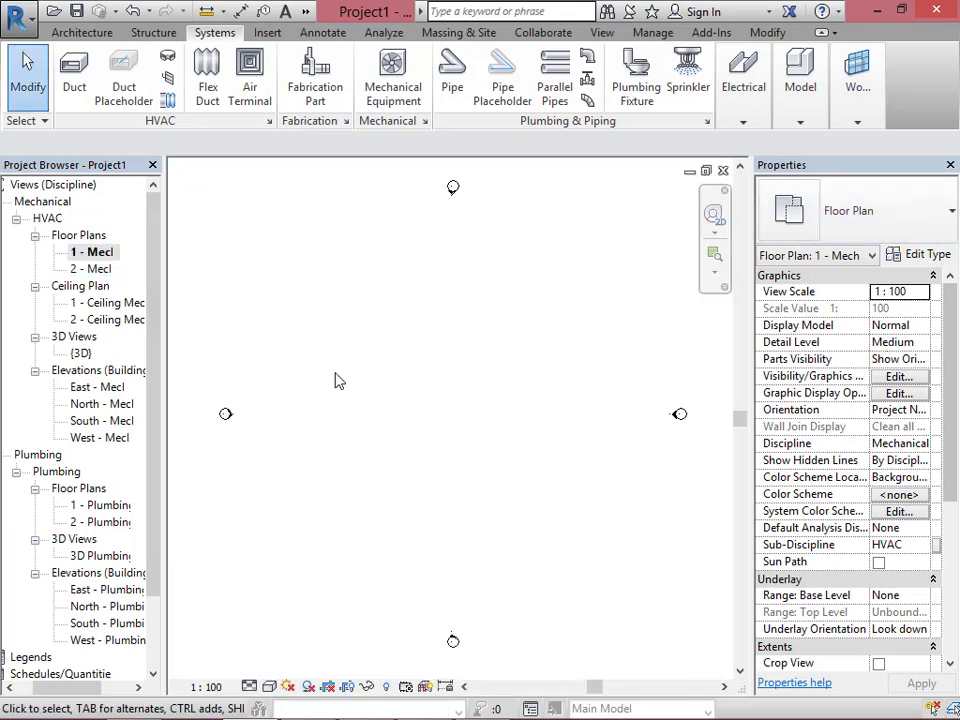
{"action": "left_click", "coordinate": [78, 78]}
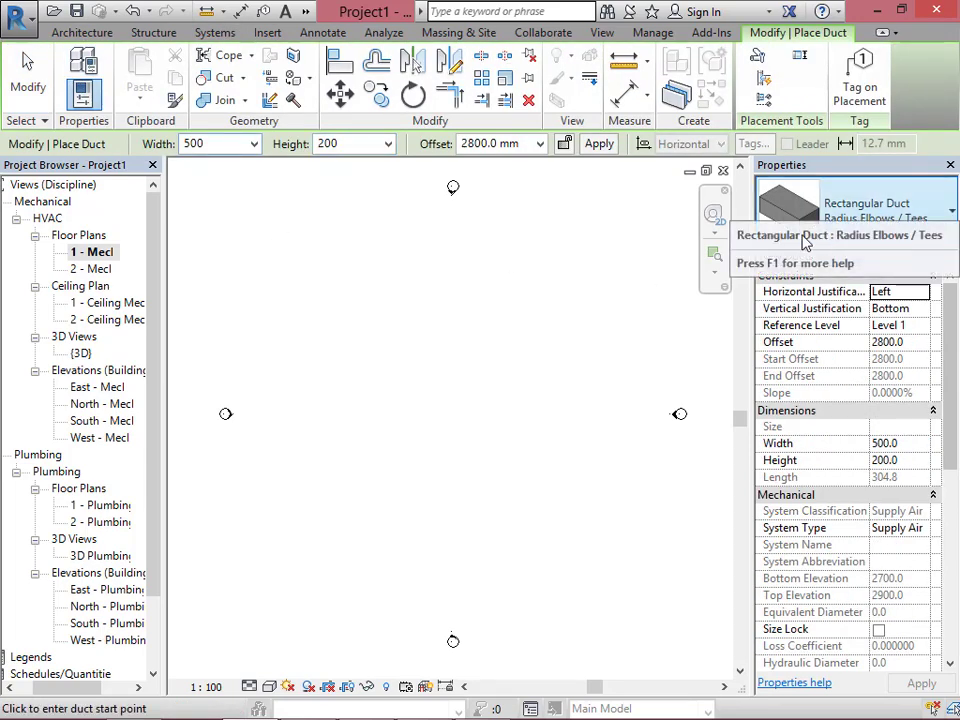
{"action": "key", "text": "Escape"}
{"action": "left_click", "coordinate": [168, 55]}
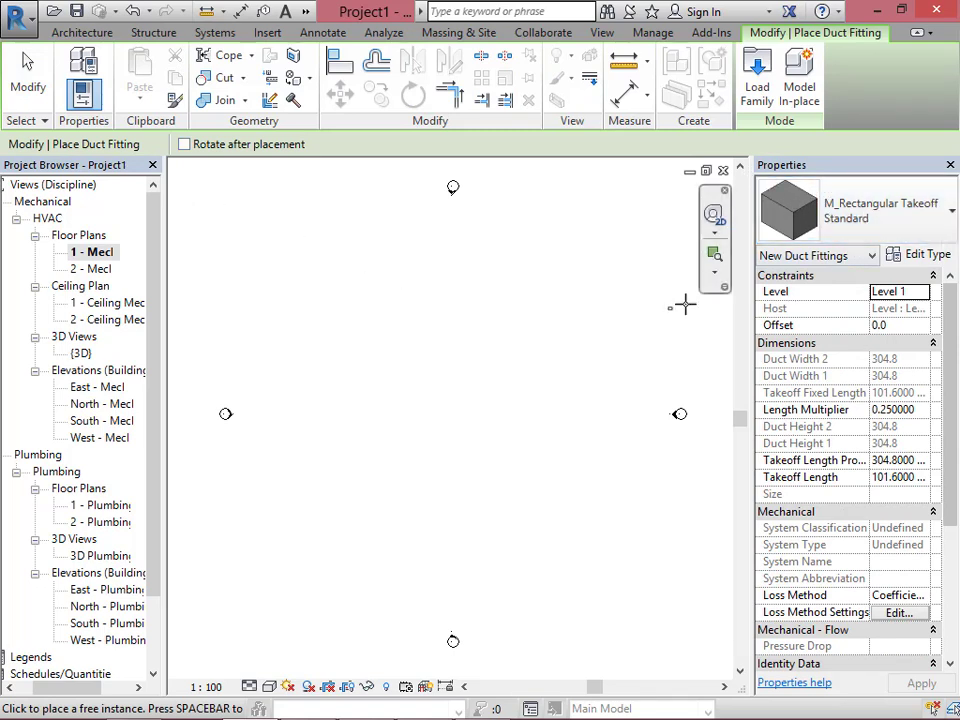
{"action": "key", "text": "Escape"}
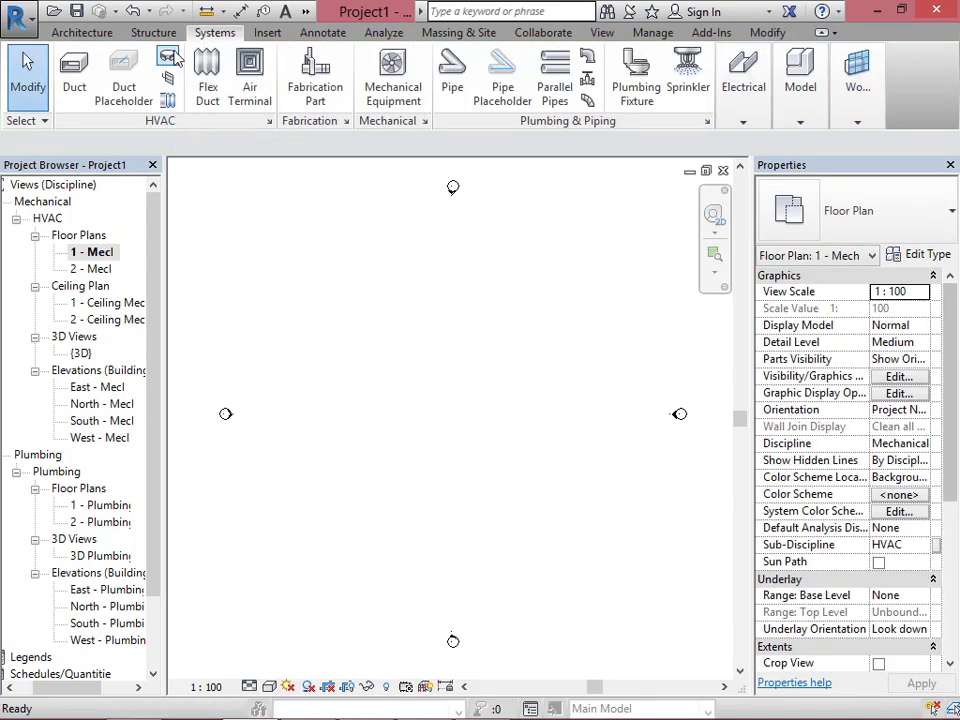
Start a rectangular duct with its horizontal justification set to Center and its vertical justification set to Middle.
{"action": "left_click", "coordinate": [75, 72]}
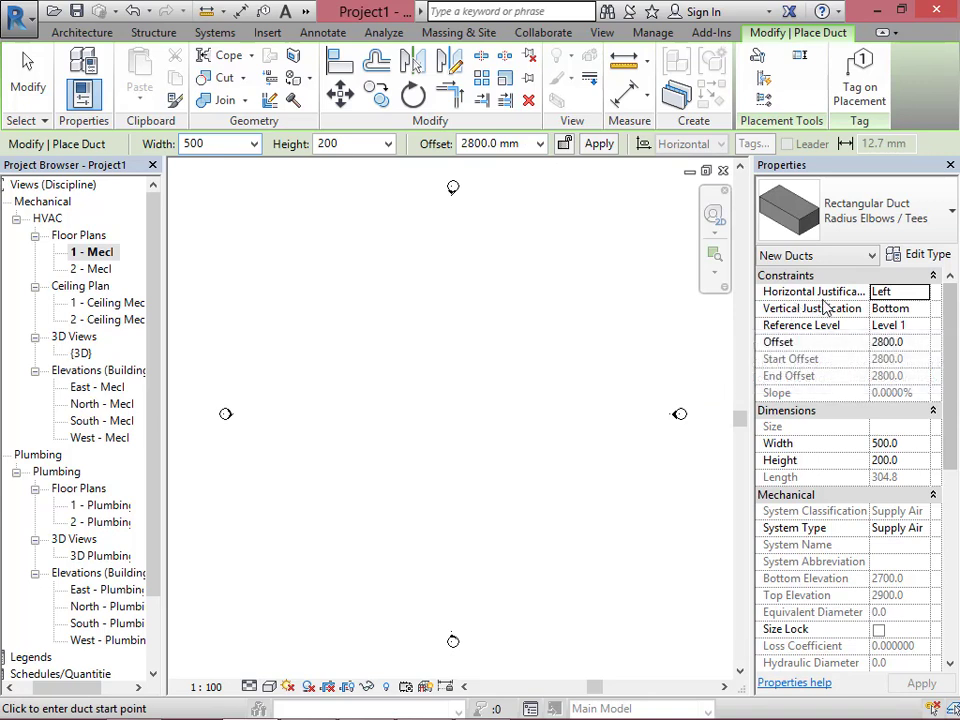
{"action": "left_click", "coordinate": [922, 293]}
{"action": "left_click", "coordinate": [905, 307]}
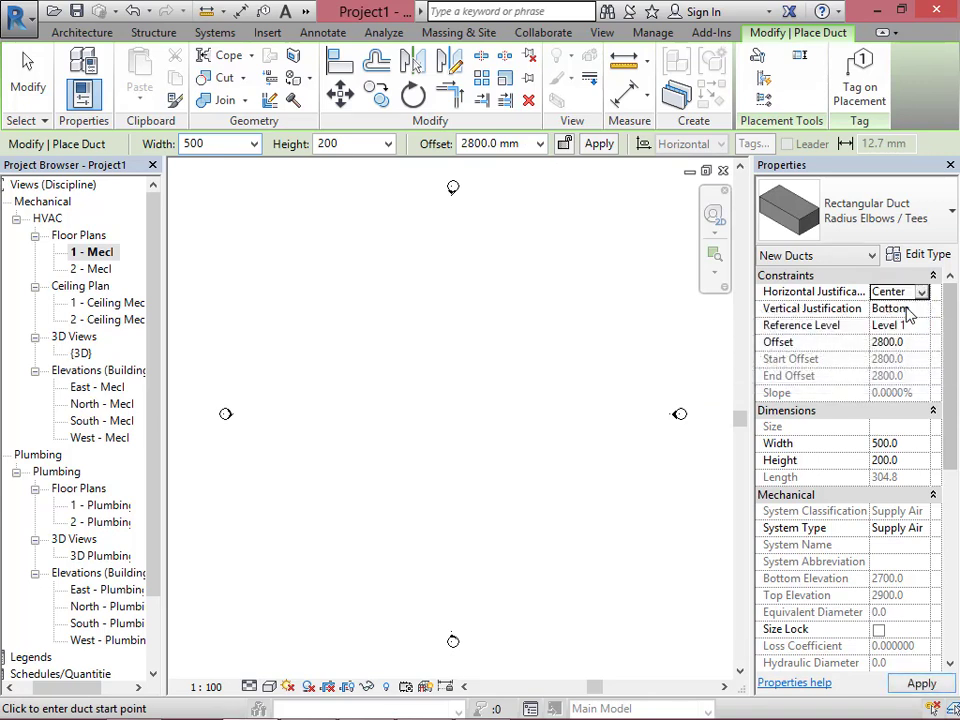
{"action": "left_click", "coordinate": [922, 309]}
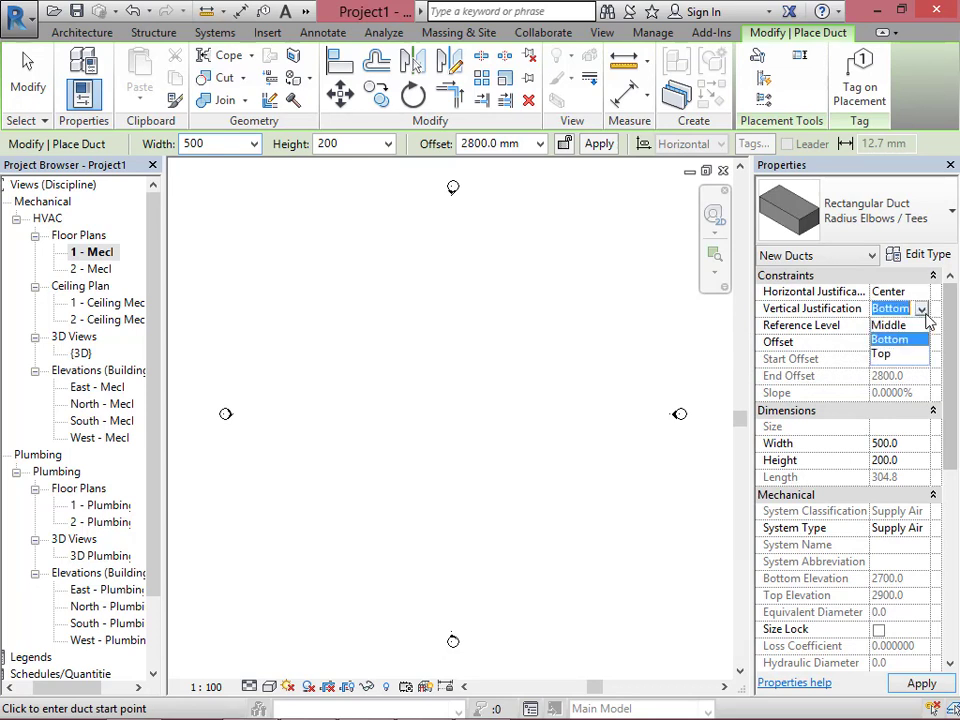
{"action": "left_click", "coordinate": [890, 325]}
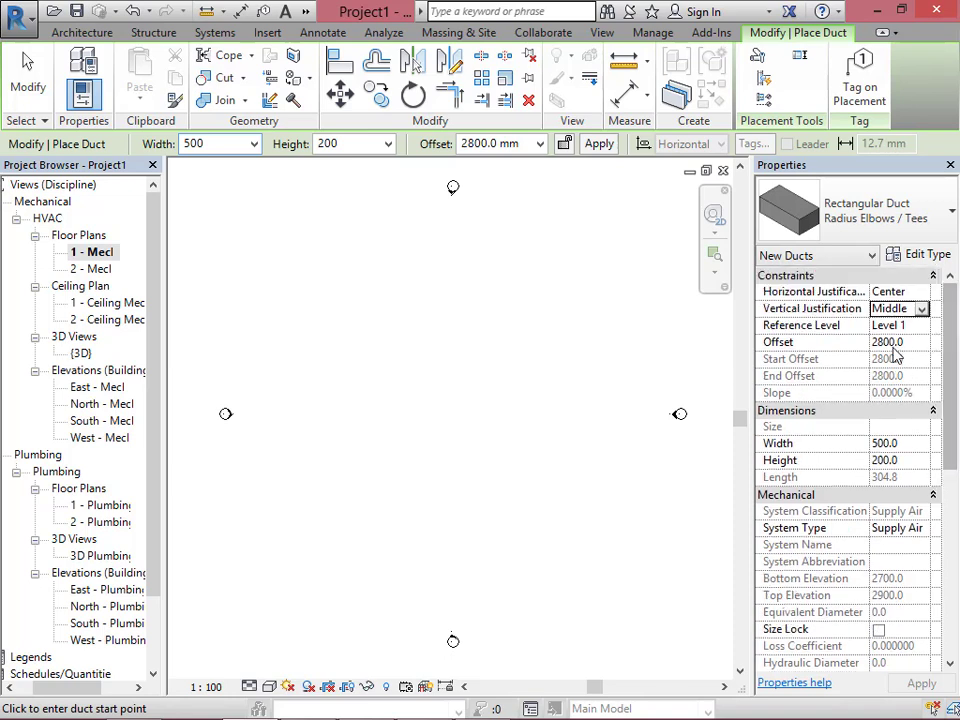
{"action": "scroll", "coordinate": [830, 500], "scroll_direction": "down", "scroll_amount": 1}
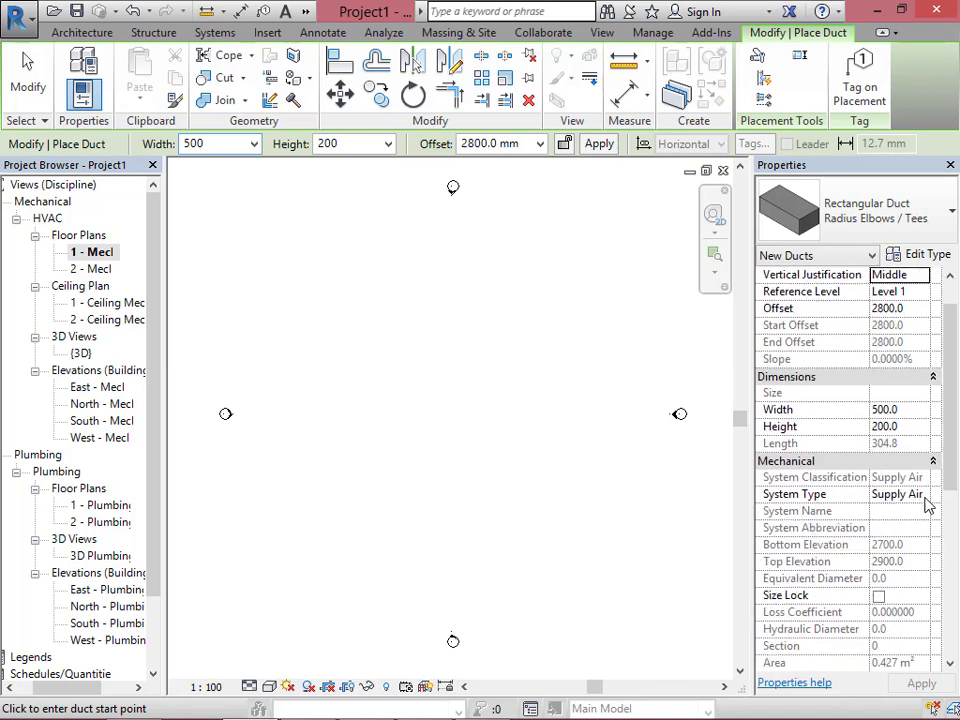
{"action": "left_click_drag", "start_coordinate": [945, 450], "coordinate": [948, 397]}
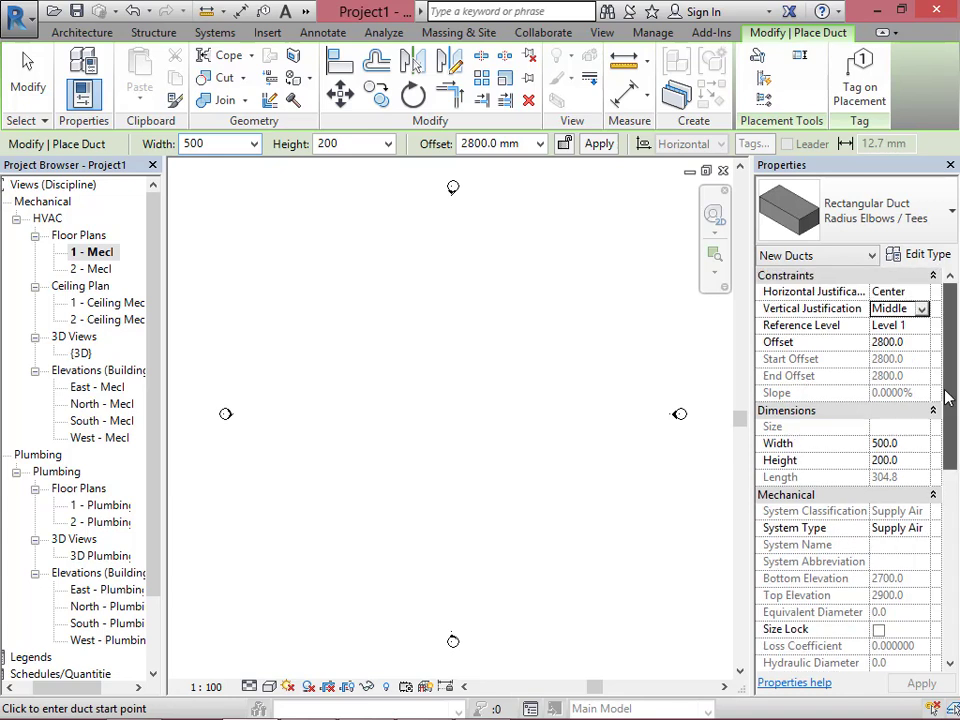
Draw a horizontal 500 x 200 mm duct about 7000 mm long in the upper-left area of the plan.
{"action": "left_click", "coordinate": [274, 278]}
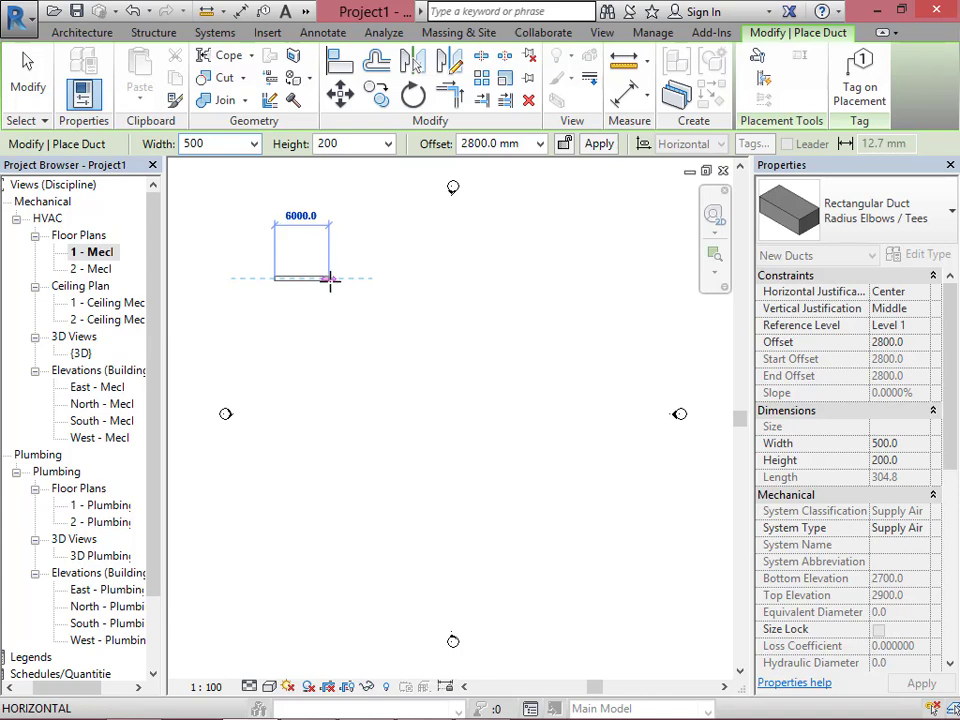
{"action": "left_click", "coordinate": [338, 278]}
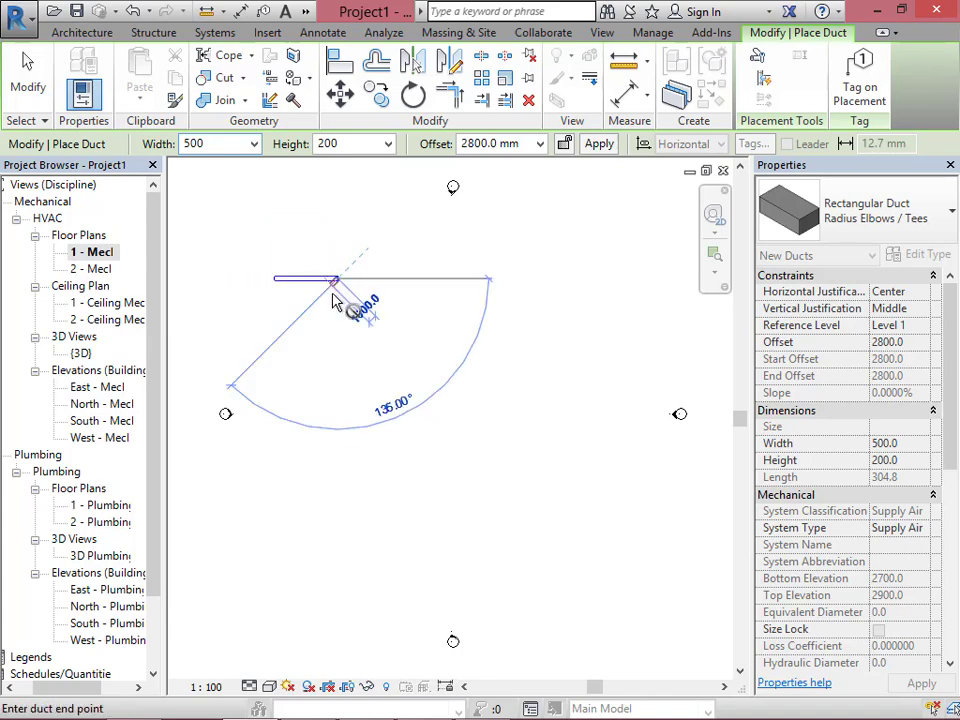
{"action": "key", "text": "Escape"}
{"action": "key", "text": "Escape"}
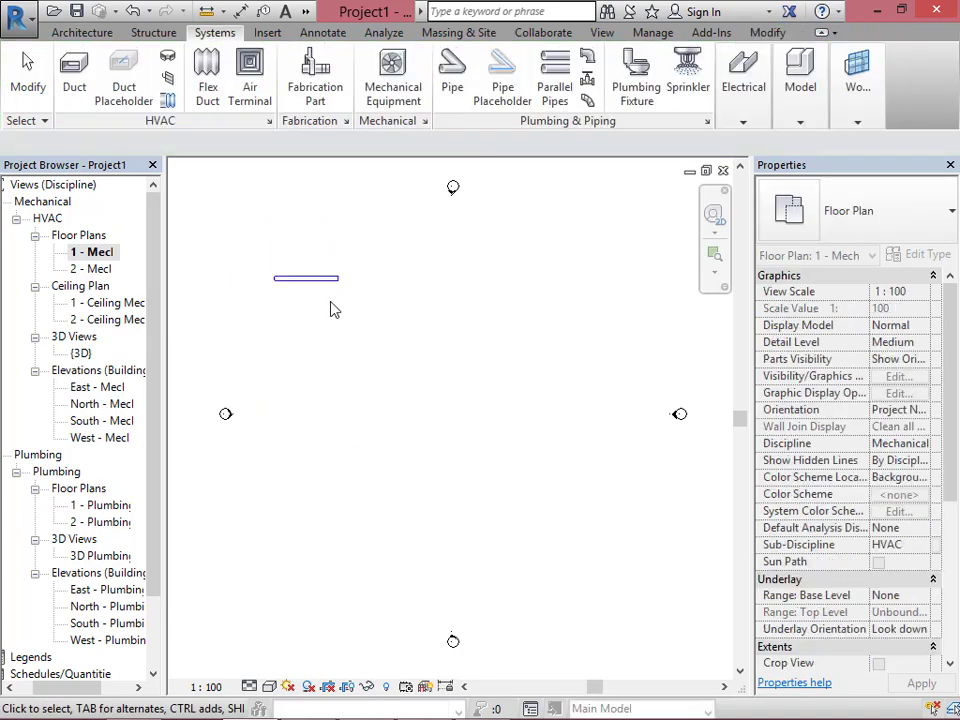
Shorten the duct to about 3500 mm by moving its right end.
{"action": "scroll", "coordinate": [300, 290], "scroll_direction": "up", "scroll_amount": 5}
{"action": "left_click", "coordinate": [455, 265]}
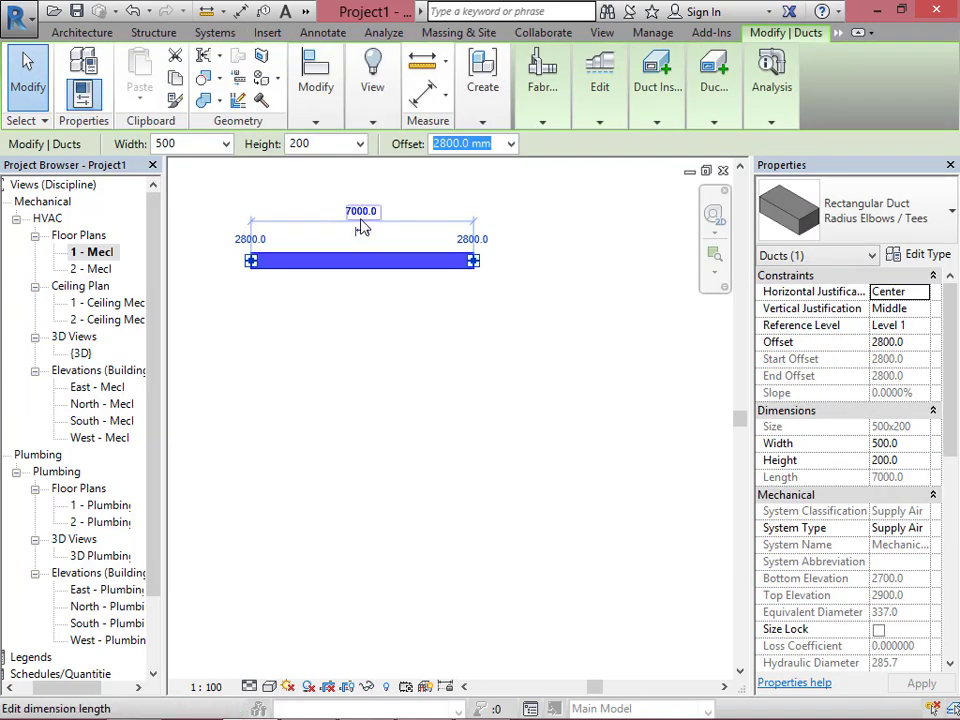
{"action": "scroll", "coordinate": [362, 228], "scroll_direction": "up", "scroll_amount": 2}
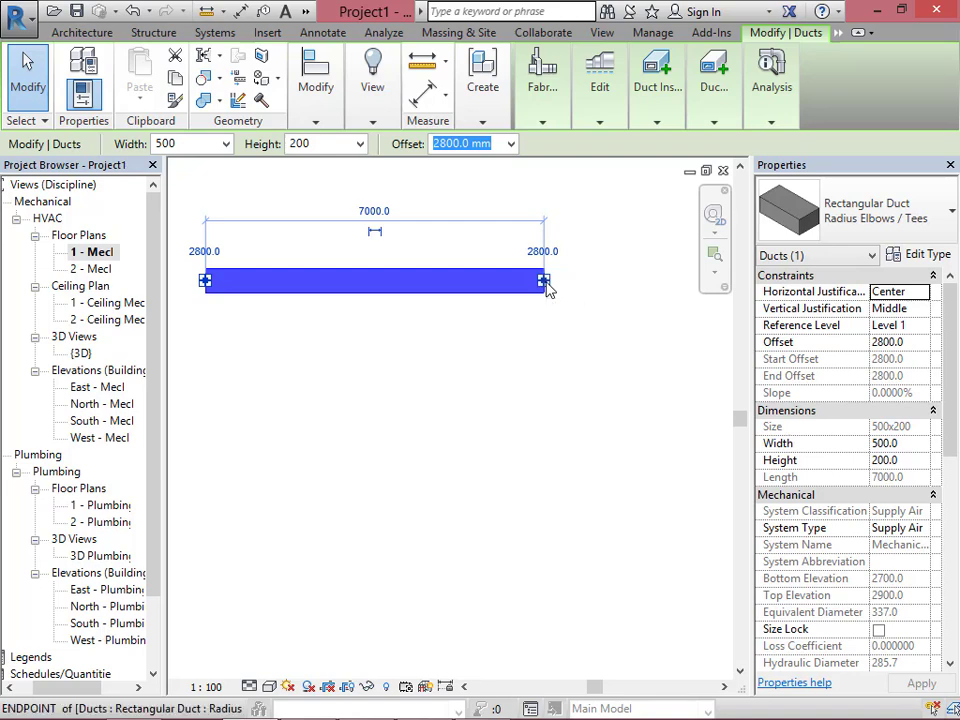
{"action": "left_click_drag", "start_coordinate": [548, 290], "coordinate": [385, 287]}
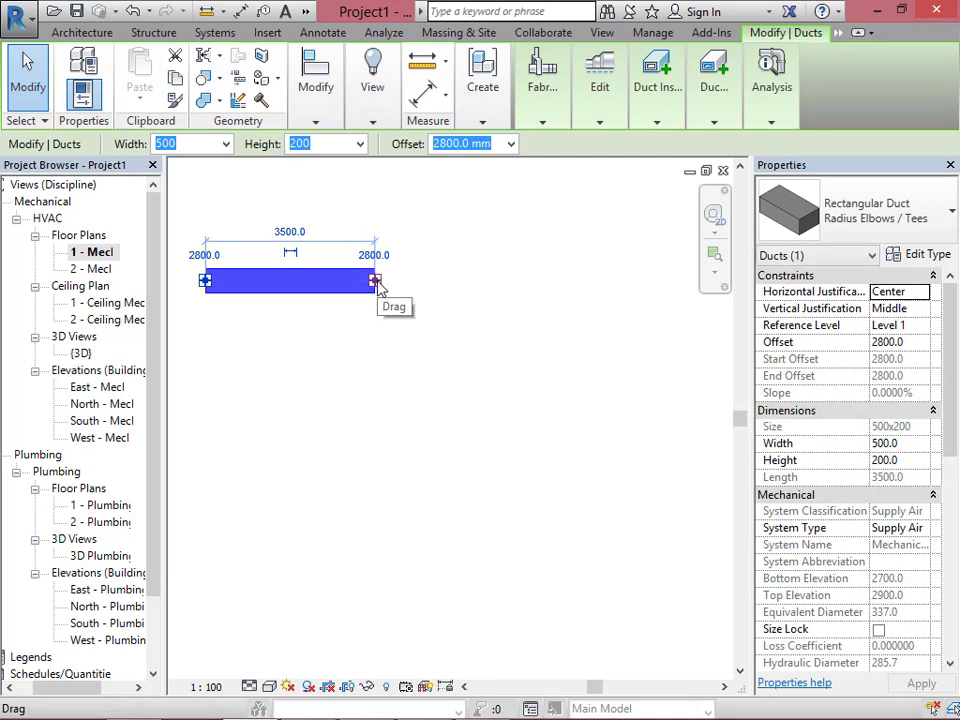
Extend the duct straight from its right end in three consecutive segments, the last about 1200 mm long.
{"action": "right_click", "coordinate": [378, 283]}
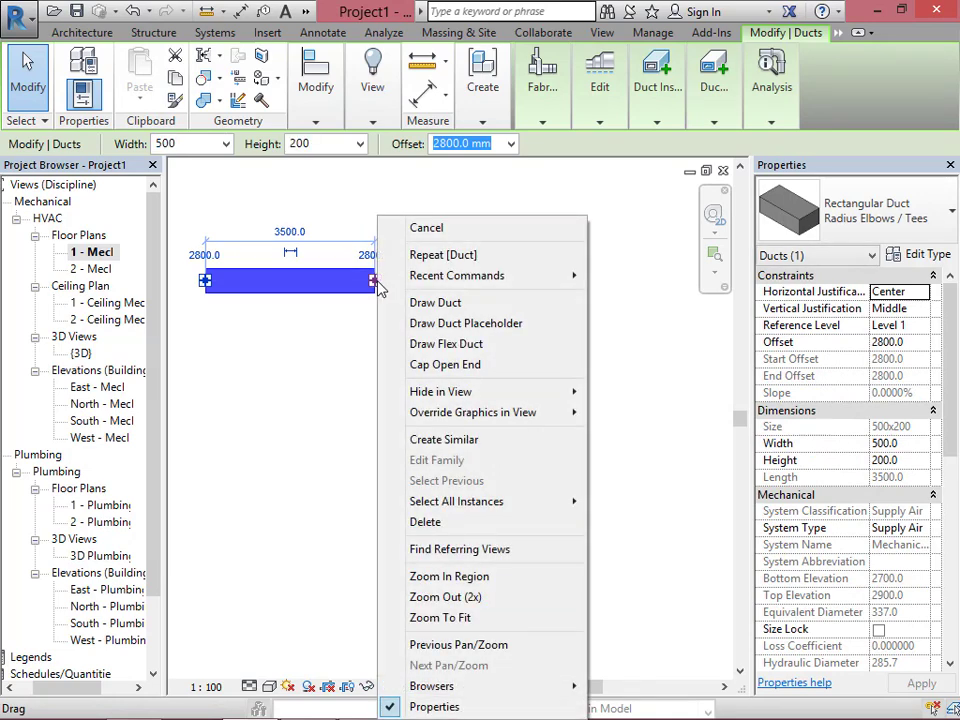
{"action": "left_click", "coordinate": [416, 302]}
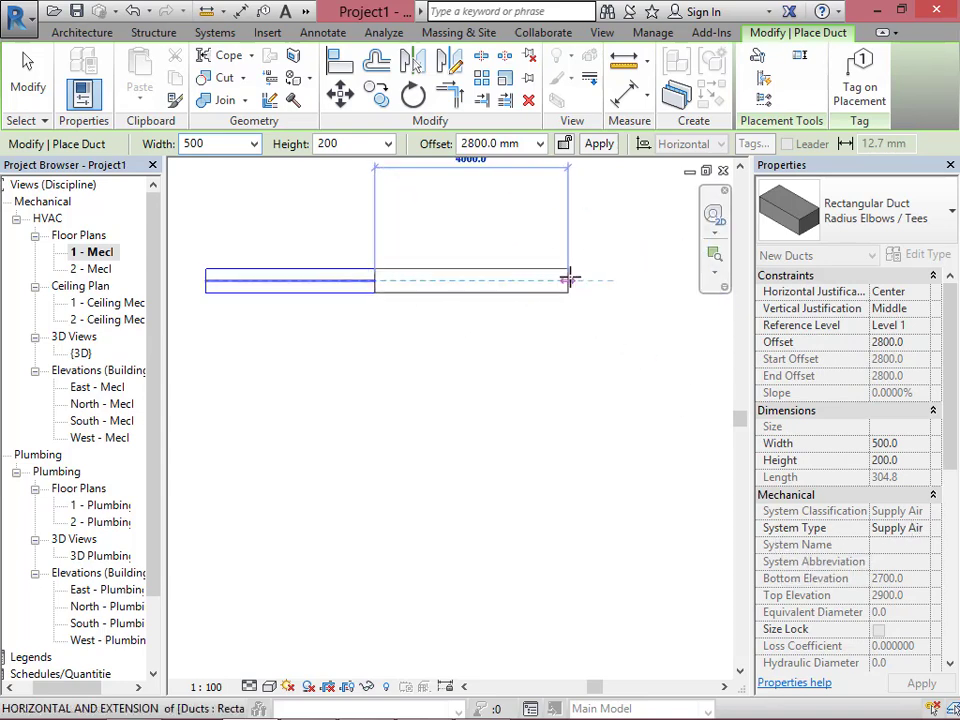
{"action": "left_click", "coordinate": [476, 279]}
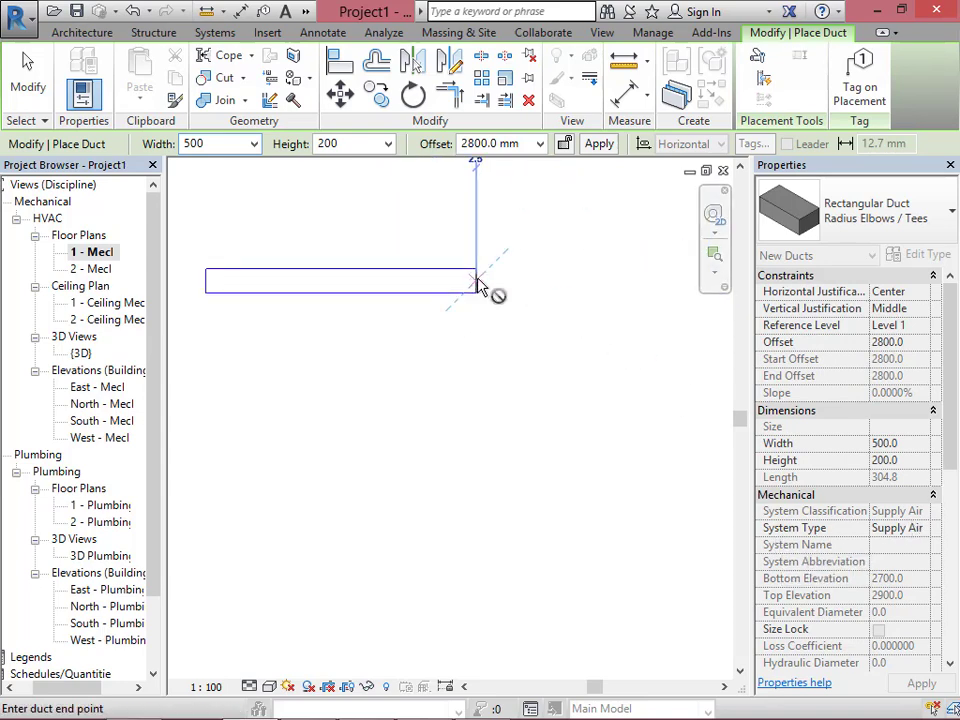
{"action": "left_click", "coordinate": [534, 281]}
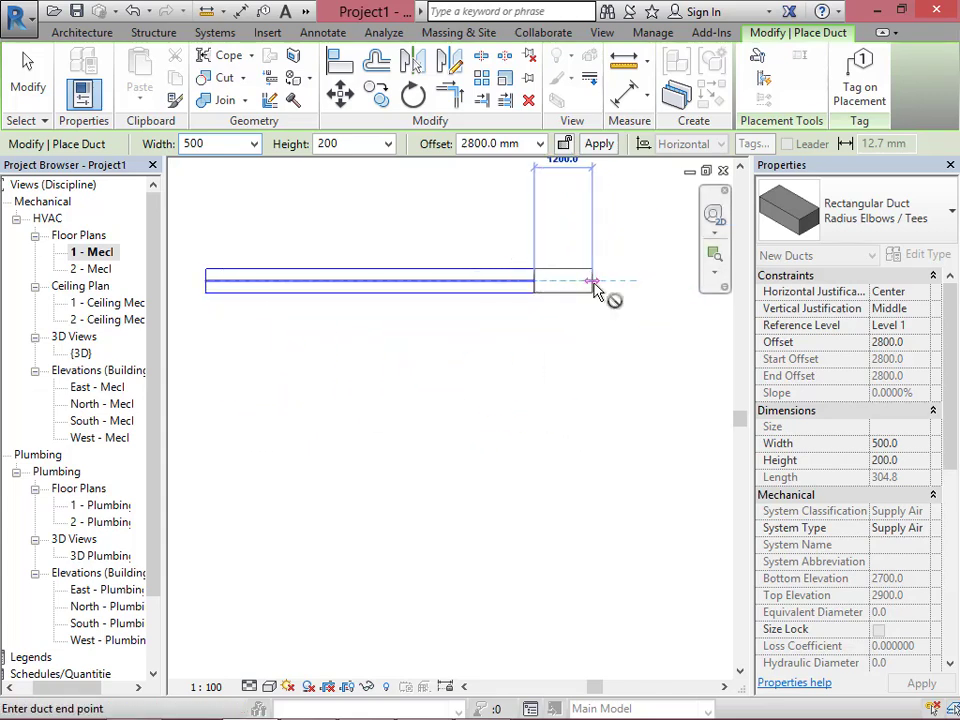
{"action": "left_click", "coordinate": [586, 300]}
{"action": "key", "text": "Escape"}
{"action": "key", "text": "Escape"}
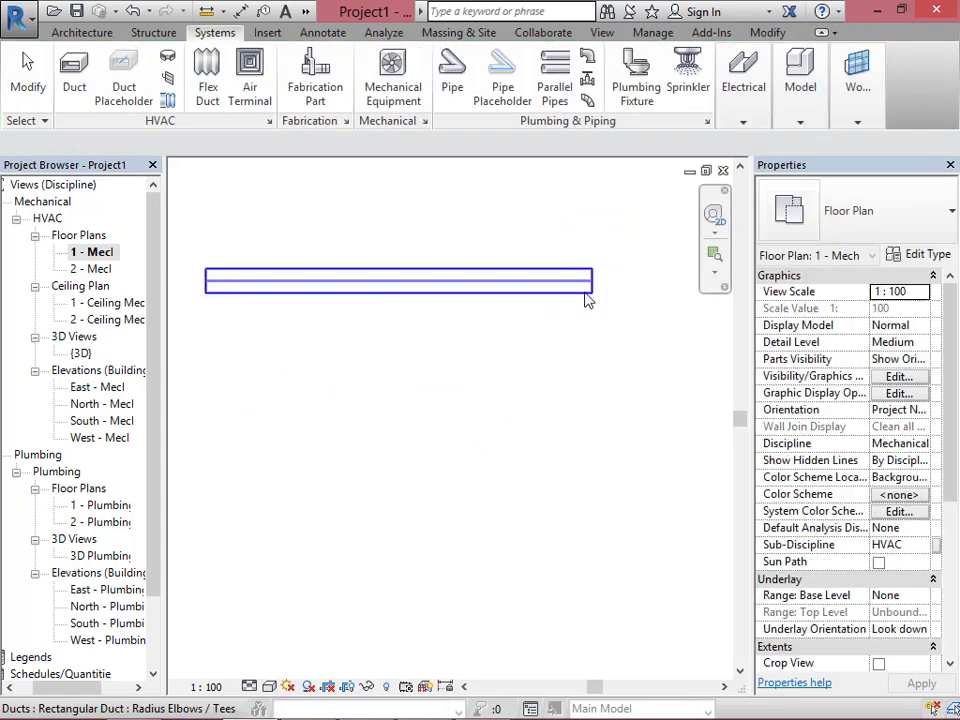
Shorten the extended duct to about 1900 mm by moving its right end.
{"action": "left_click", "coordinate": [589, 289]}
{"action": "left_click_drag", "start_coordinate": [590, 282], "coordinate": [300, 288]}
{"action": "key", "text": "Escape"}
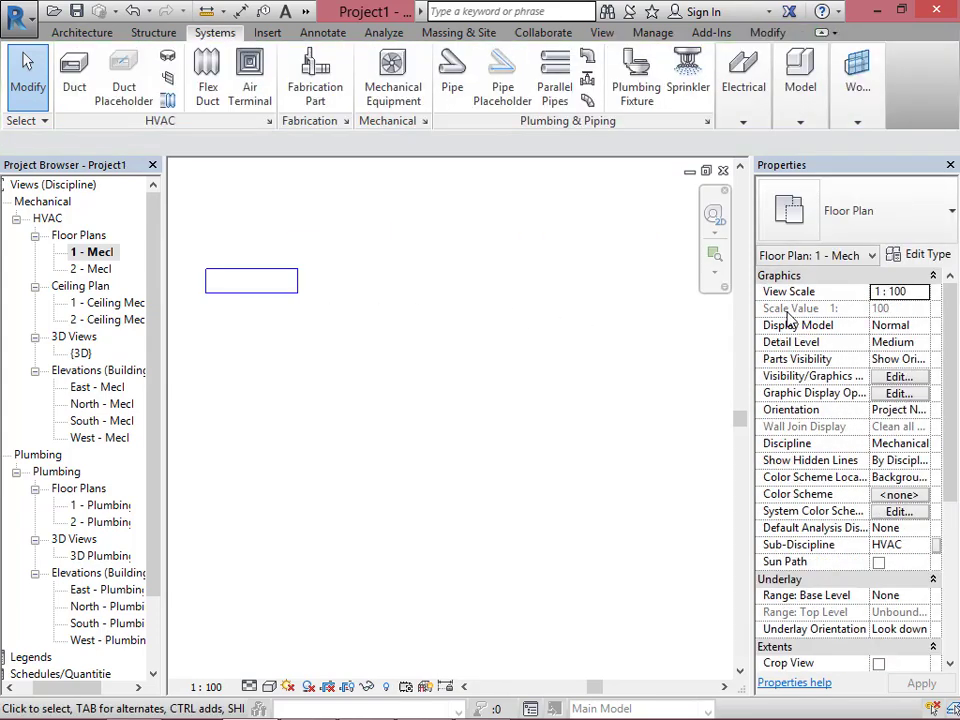
Continue the duct from its right end with a straight 700 mm wide duct run about 2960 mm long.
{"action": "left_click", "coordinate": [298, 291]}
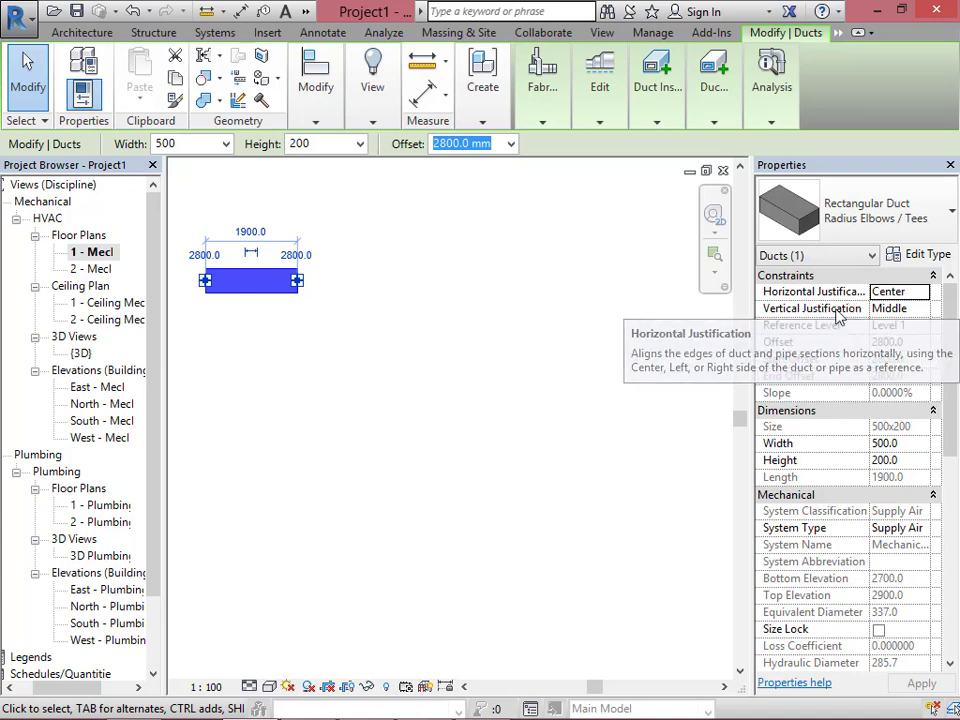
{"action": "right_click", "coordinate": [298, 287]}
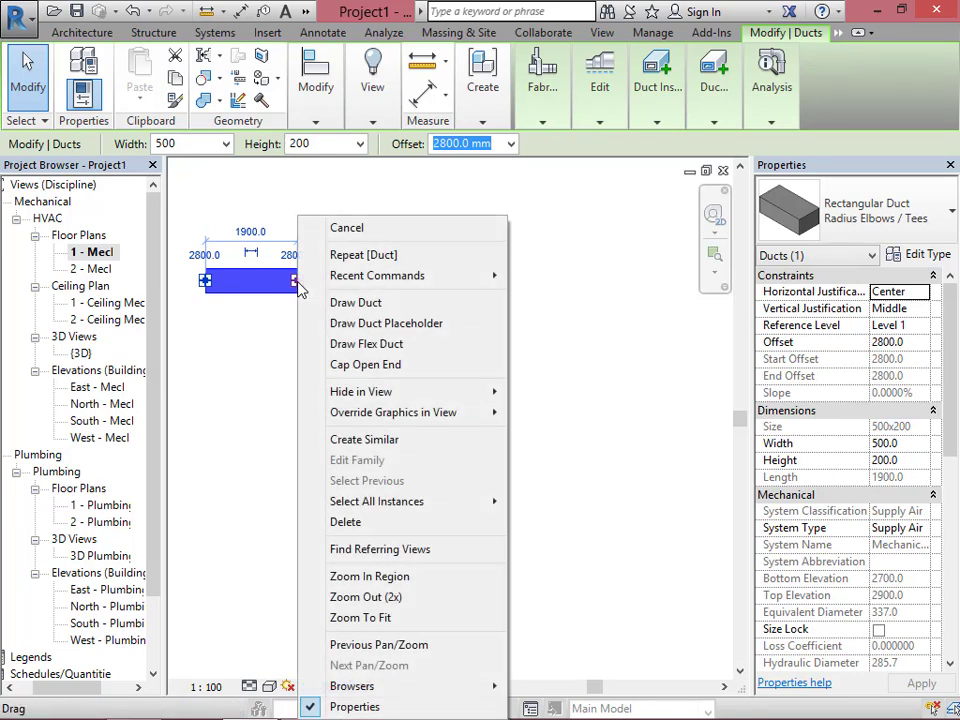
{"action": "left_click", "coordinate": [347, 303]}
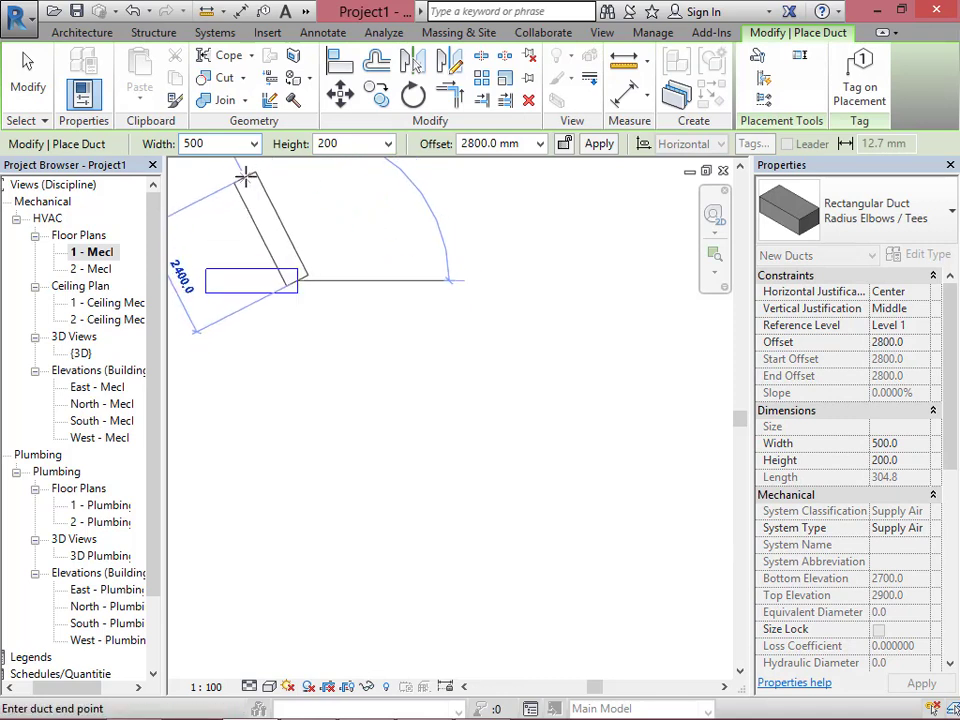
{"action": "left_click", "coordinate": [254, 144]}
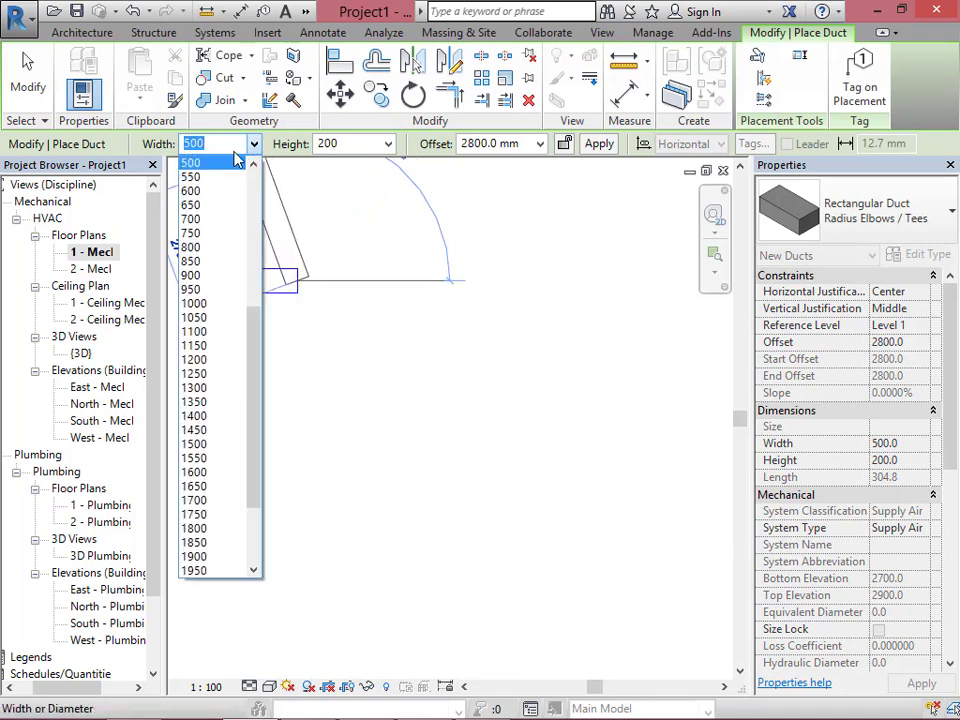
{"action": "left_click", "coordinate": [236, 161]}
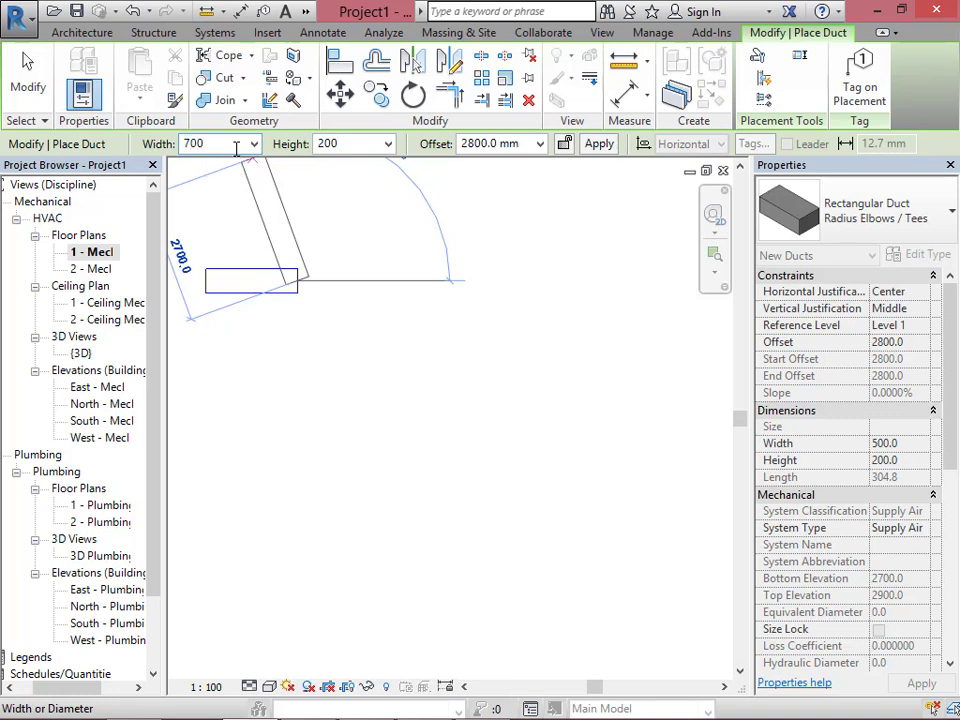
{"action": "type", "text": "700"}
{"action": "key", "text": "Return"}
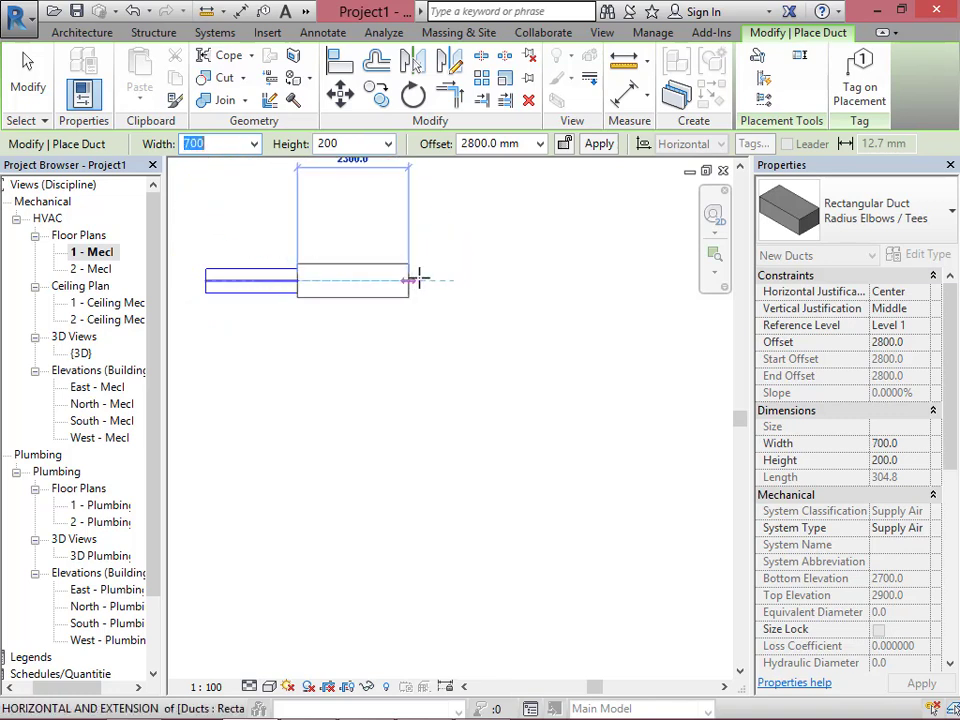
{"action": "left_click", "coordinate": [450, 280]}
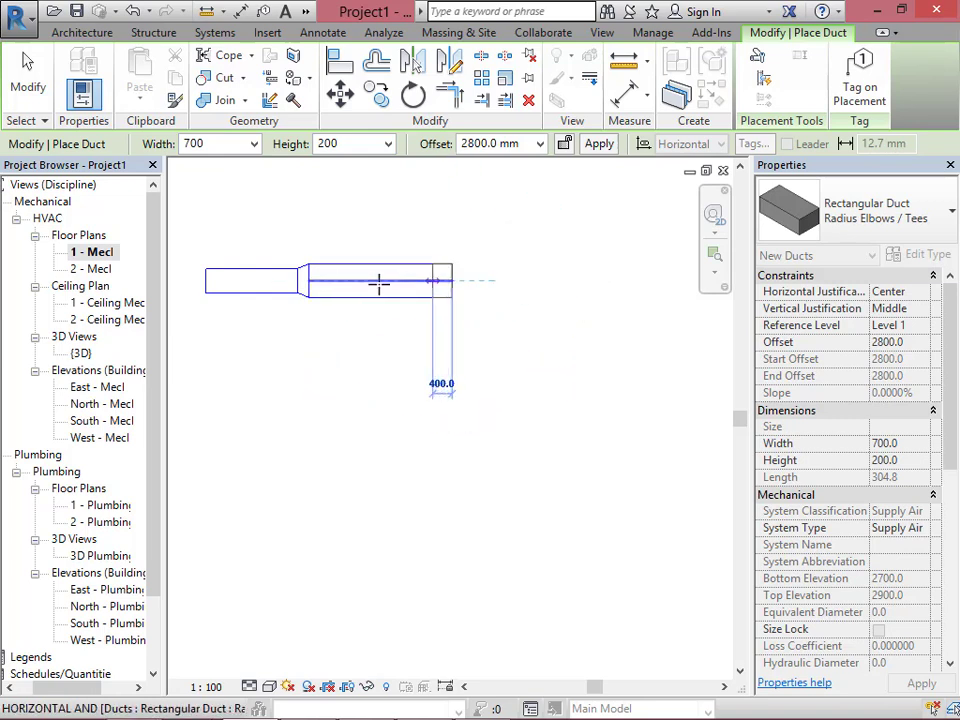
{"action": "scroll", "coordinate": [378, 284], "scroll_direction": "up", "scroll_amount": 1}
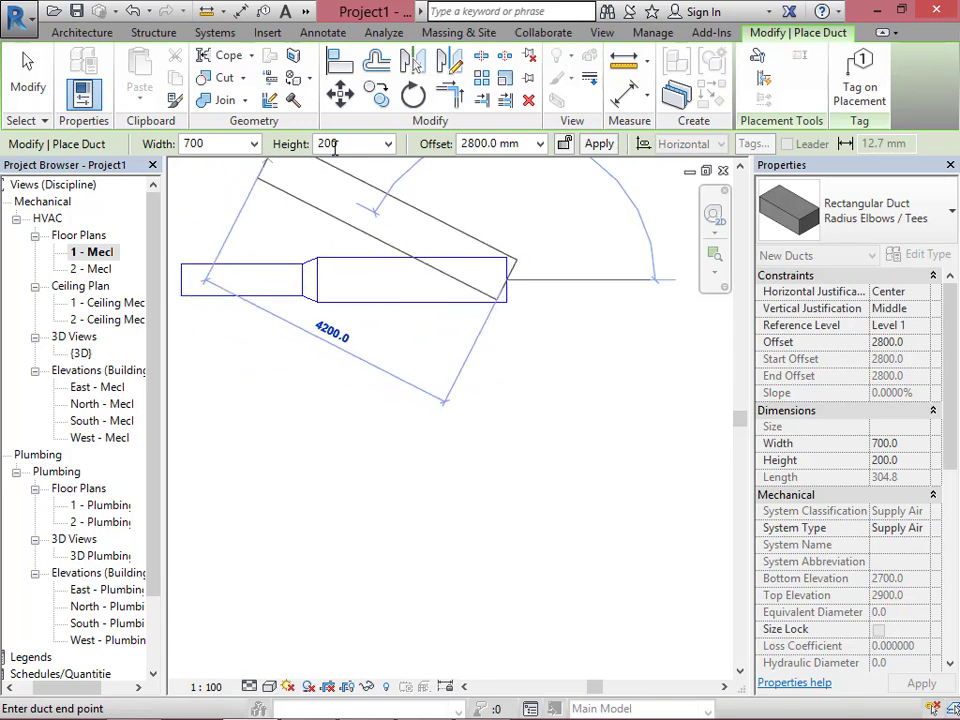
{"action": "left_click", "coordinate": [309, 286]}
{"action": "key", "text": "Escape"}
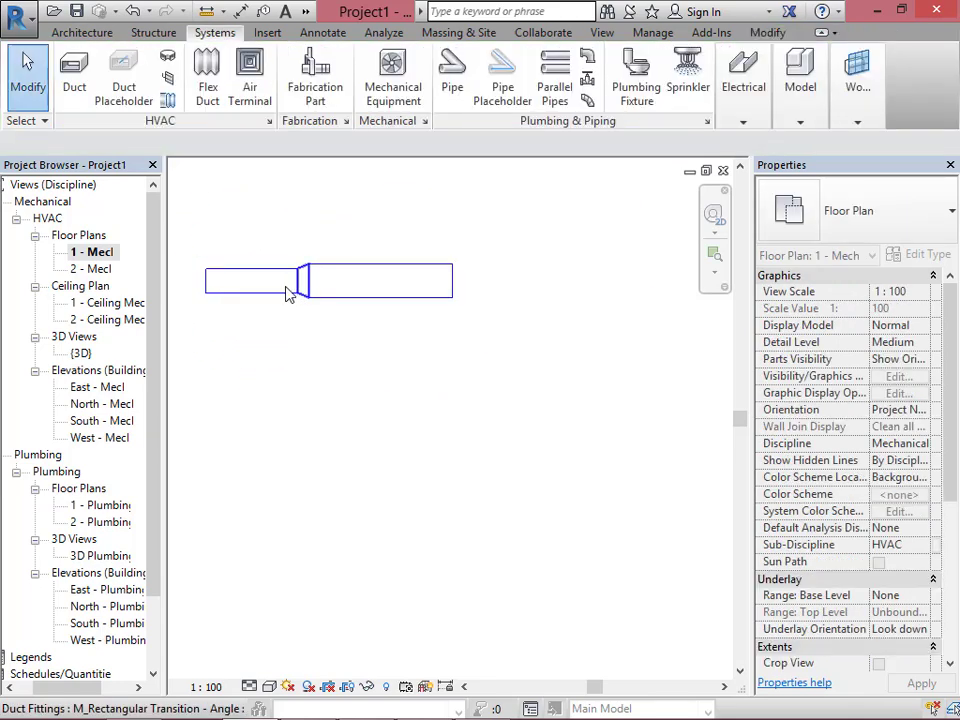
Select the 500 mm duct and then the 700 mm duct to compare their properties.
{"action": "scroll", "coordinate": [316, 293], "scroll_direction": "up", "scroll_amount": 2}
{"action": "left_click", "coordinate": [284, 266]}
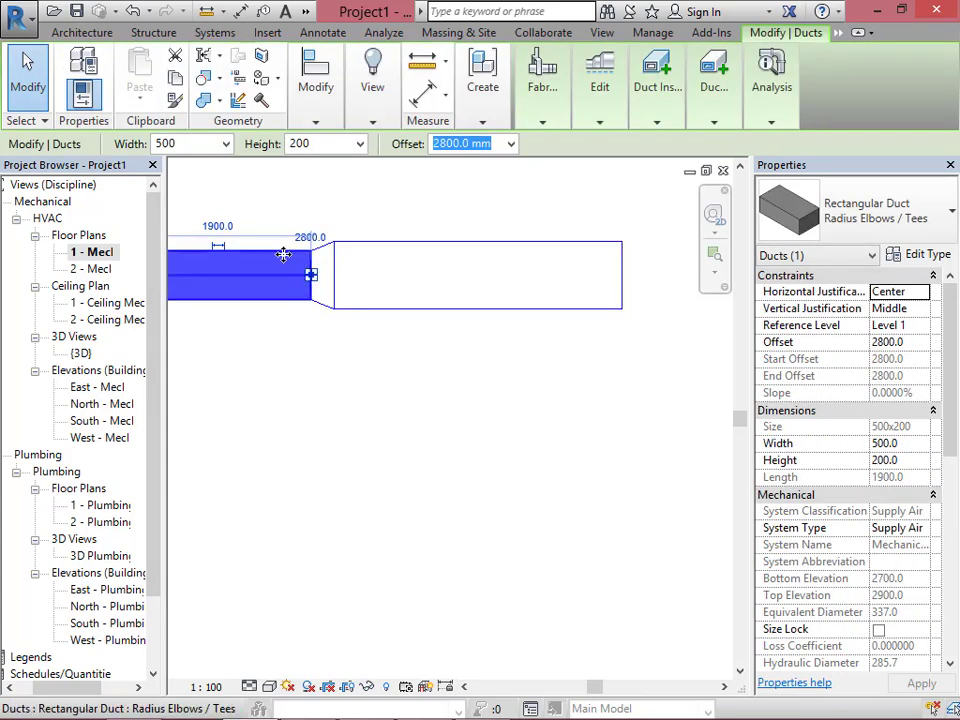
{"action": "left_click", "coordinate": [360, 248]}
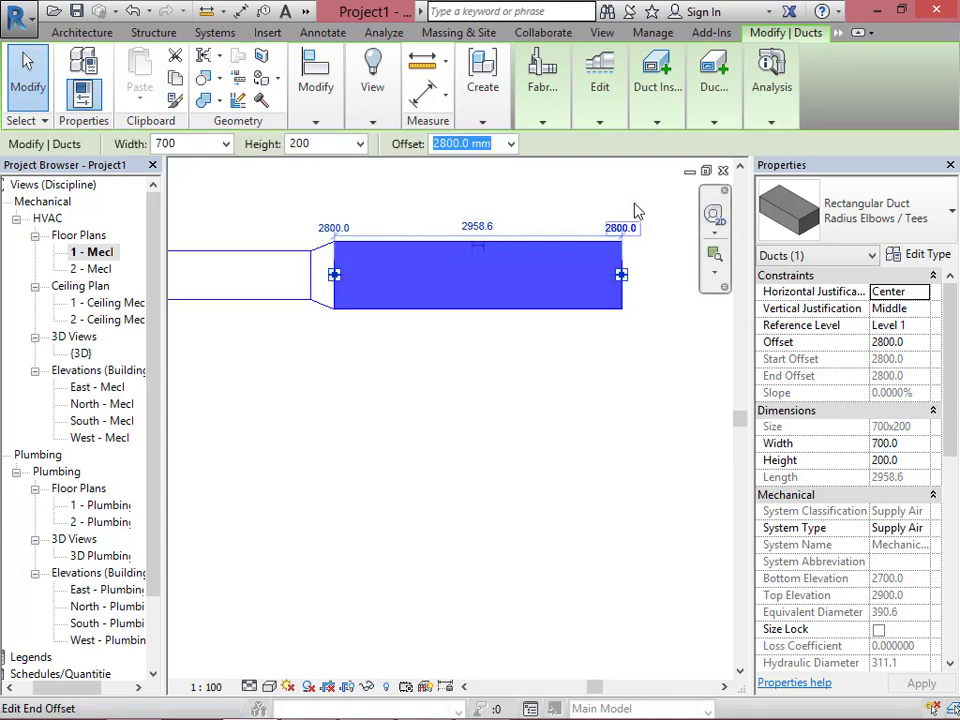
Open the default 3D view and examine the transition between the 500 mm and 700 mm ducts.
{"action": "left_click", "coordinate": [307, 12]}
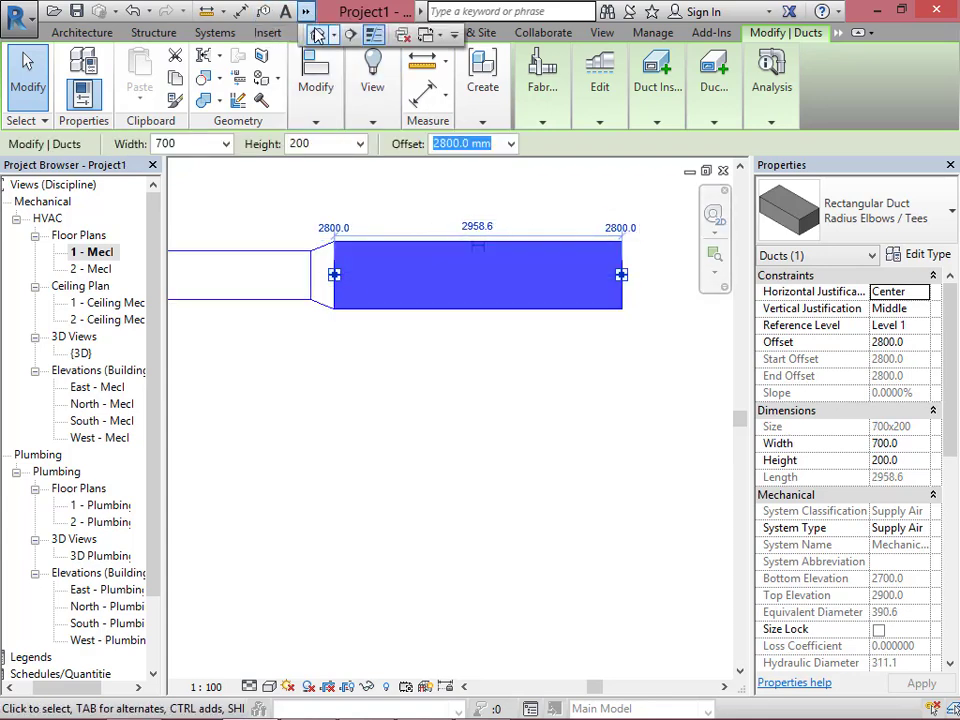
{"action": "left_click", "coordinate": [317, 36]}
{"action": "scroll", "coordinate": [388, 434], "scroll_direction": "up", "scroll_amount": 5}
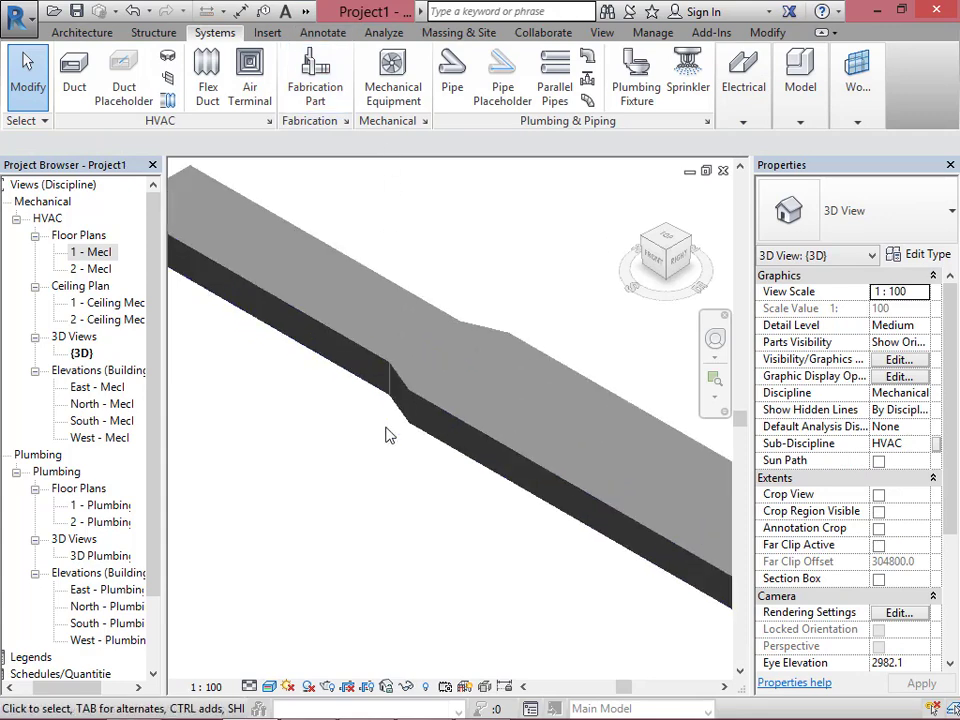
{"action": "scroll", "coordinate": [431, 399], "scroll_direction": "down", "scroll_amount": 3}
{"action": "scroll", "coordinate": [420, 393], "scroll_direction": "up", "scroll_amount": 2}
{"action": "scroll", "coordinate": [420, 393], "scroll_direction": "down", "scroll_amount": 2}
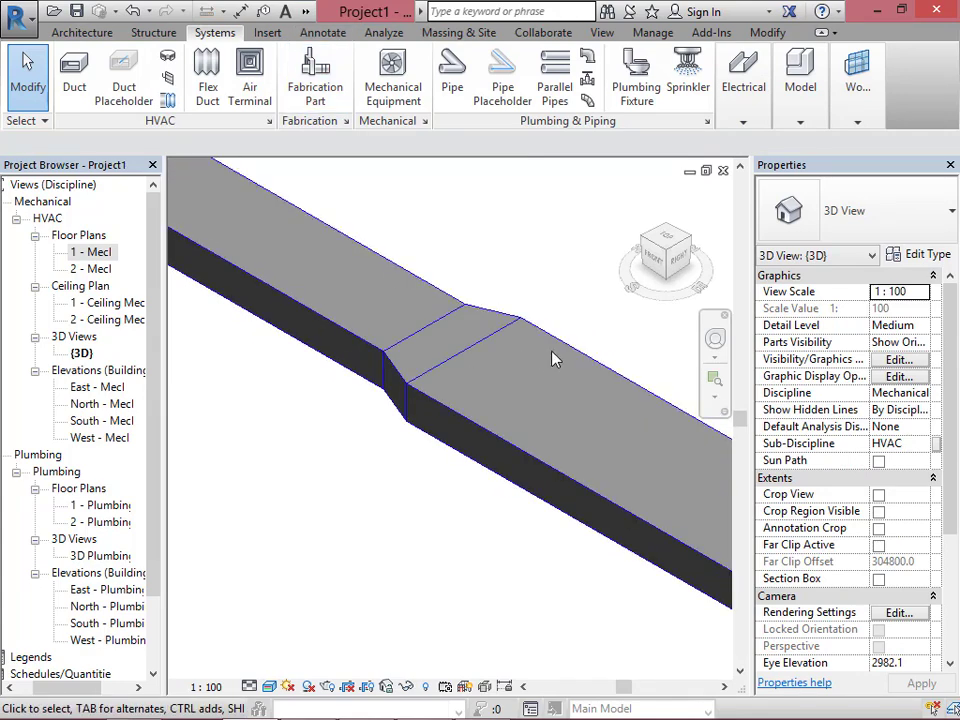
Close the 3D view of the duct run and return to the level 1 mechanical floor plan.
{"action": "scroll", "coordinate": [455, 340], "scroll_direction": "down", "scroll_amount": 3}
{"action": "scroll", "coordinate": [259, 272], "scroll_direction": "down", "scroll_amount": 3}
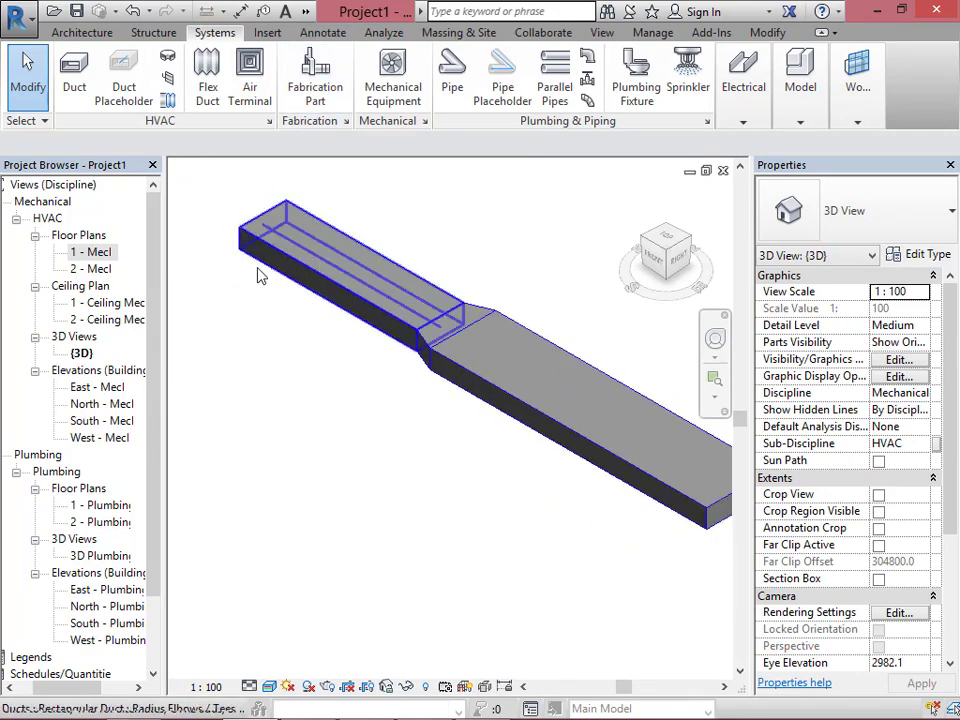
{"action": "left_click", "coordinate": [724, 171]}
{"action": "scroll", "coordinate": [336, 332], "scroll_direction": "down", "scroll_amount": 2}
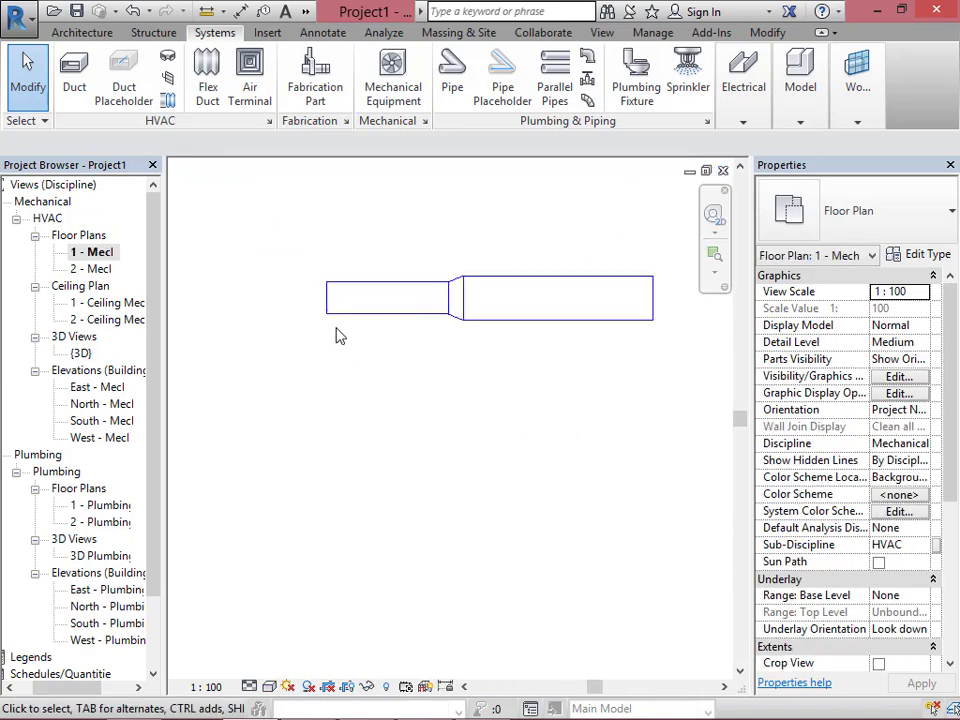
Continue the 500 mm duct from its left end with a straight duct run 700 mm wide and 500 mm high.
{"action": "scroll", "coordinate": [373, 326], "scroll_direction": "up", "scroll_amount": 1}
{"action": "left_click", "coordinate": [364, 290]}
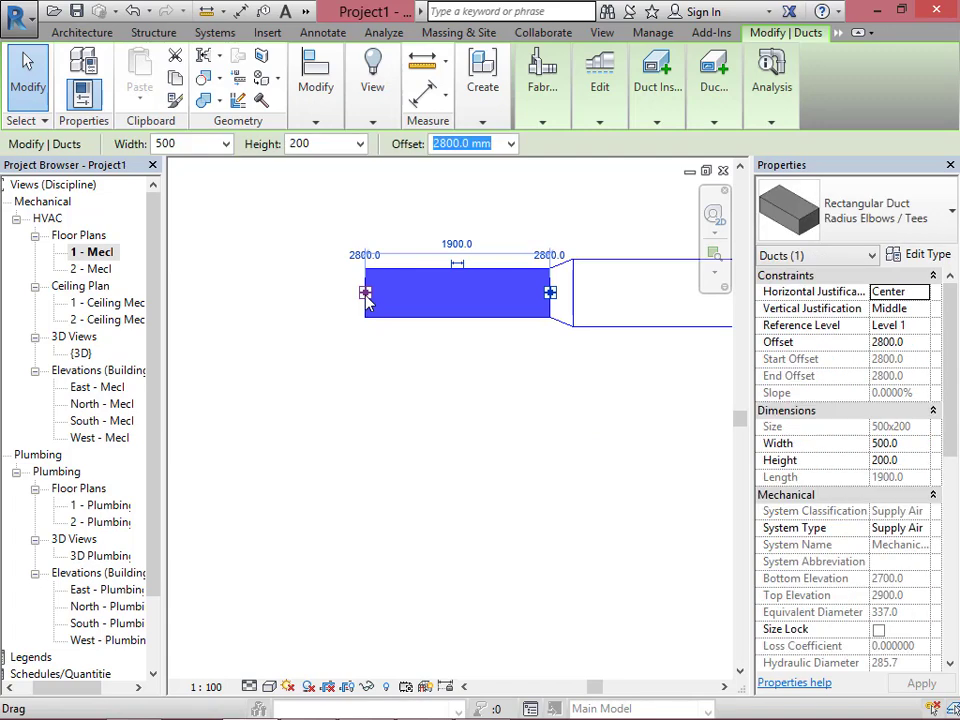
{"action": "right_click", "coordinate": [365, 298]}
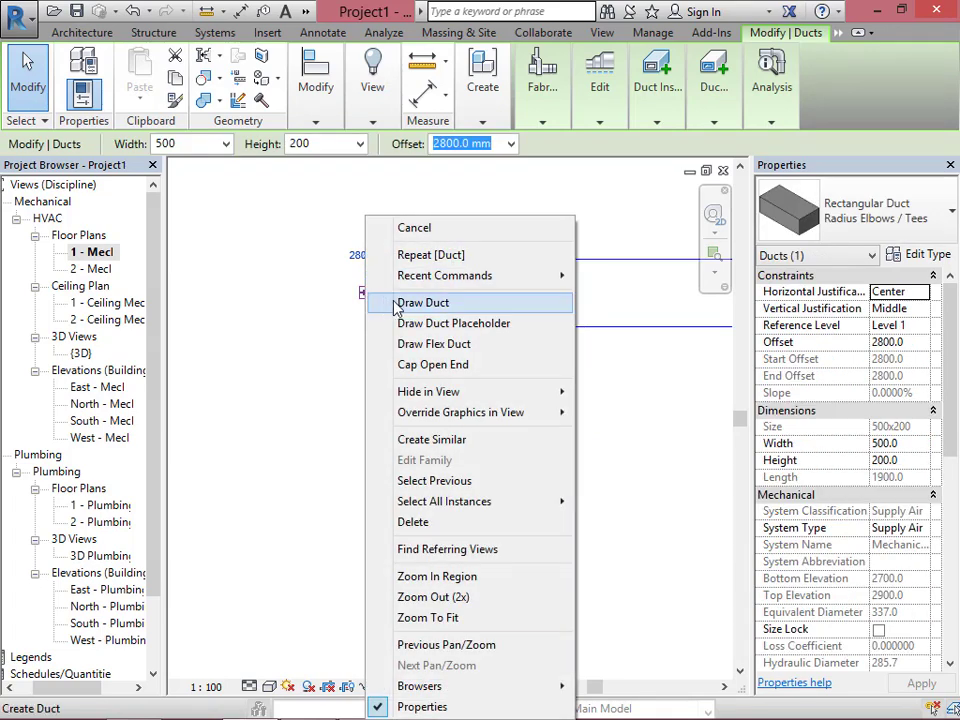
{"action": "left_click", "coordinate": [404, 305]}
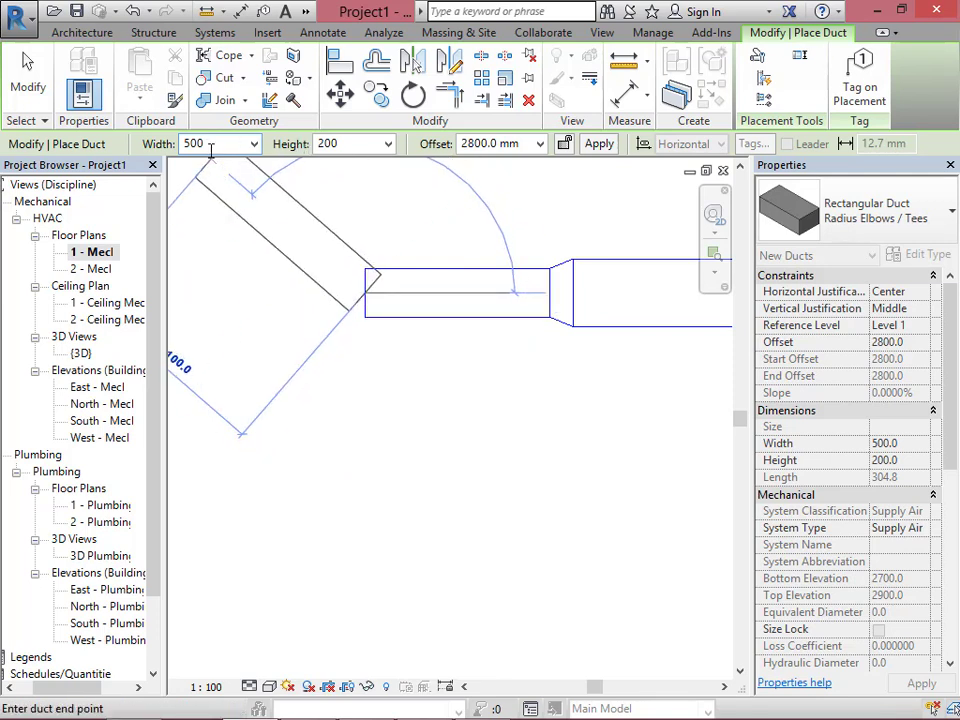
{"action": "left_click", "coordinate": [211, 145]}
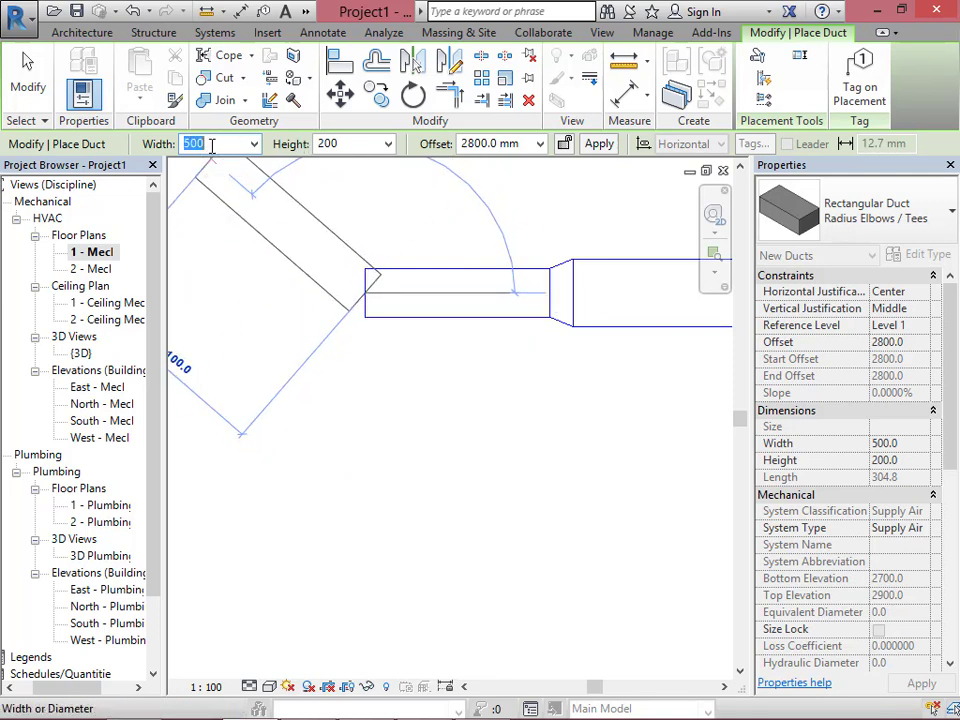
{"action": "type", "text": "700"}
{"action": "left_click", "coordinate": [362, 145]}
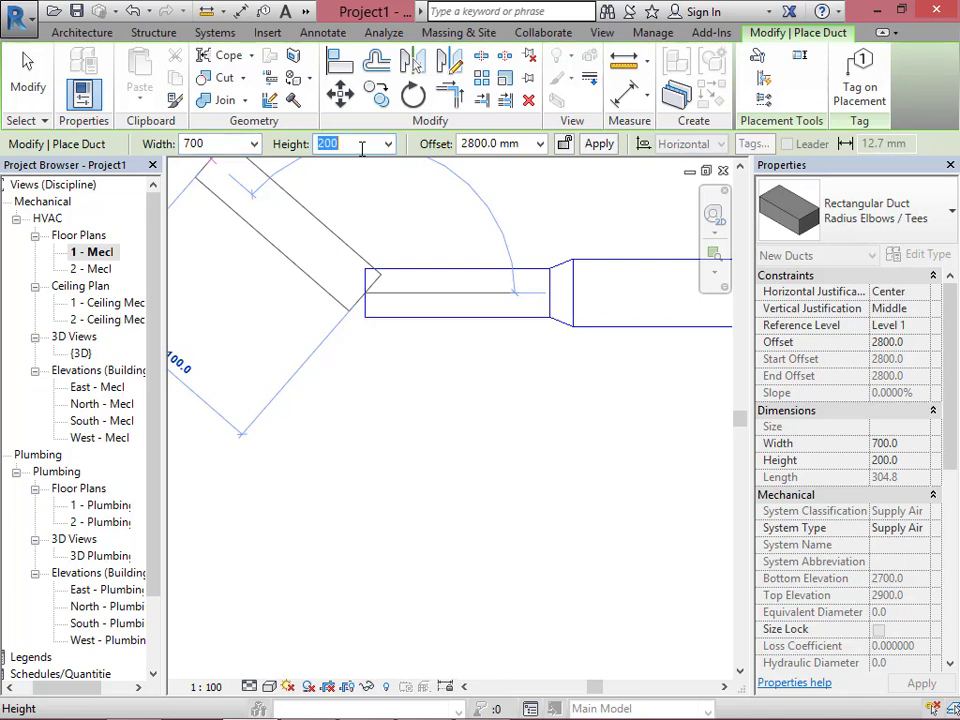
{"action": "type", "text": "500"}
{"action": "key", "text": "Return"}
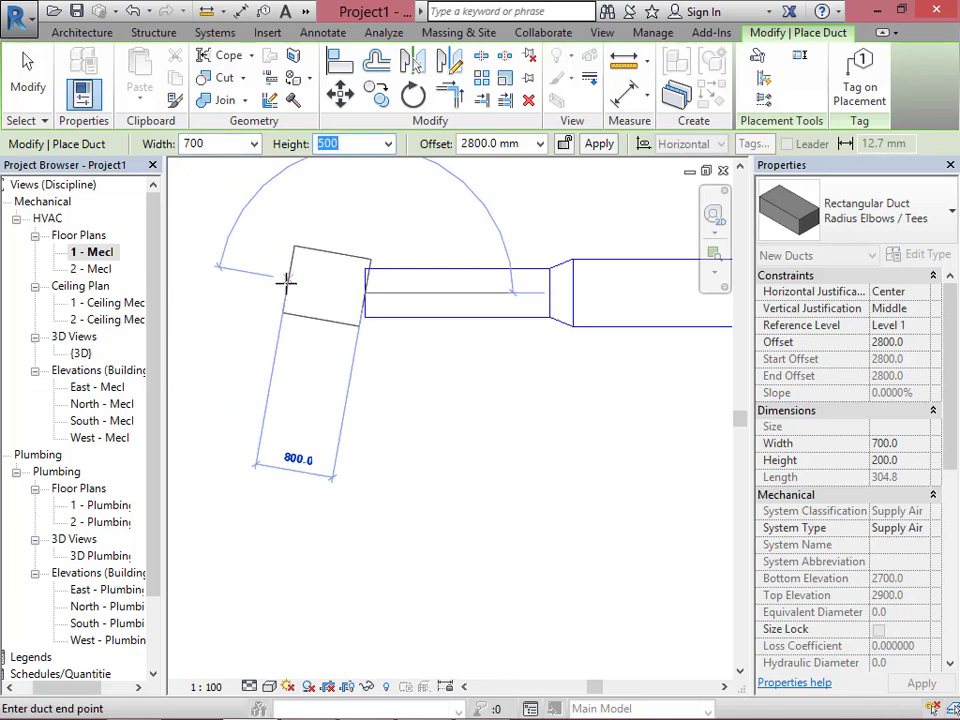
{"action": "left_click", "coordinate": [219, 291]}
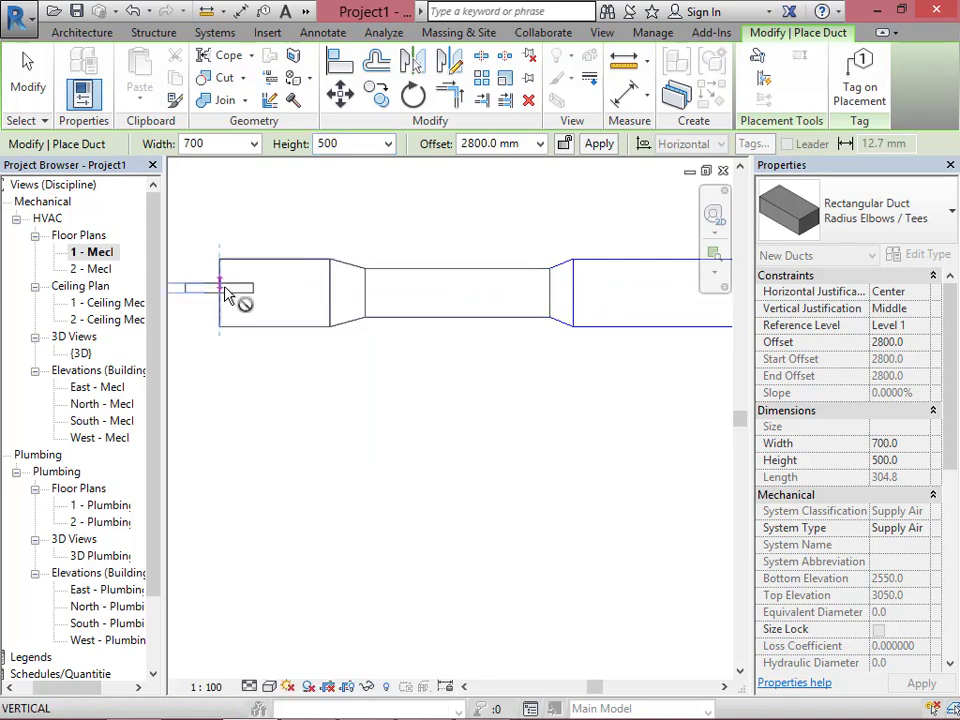
{"action": "key", "text": "Escape"}
{"action": "key", "text": "Escape"}
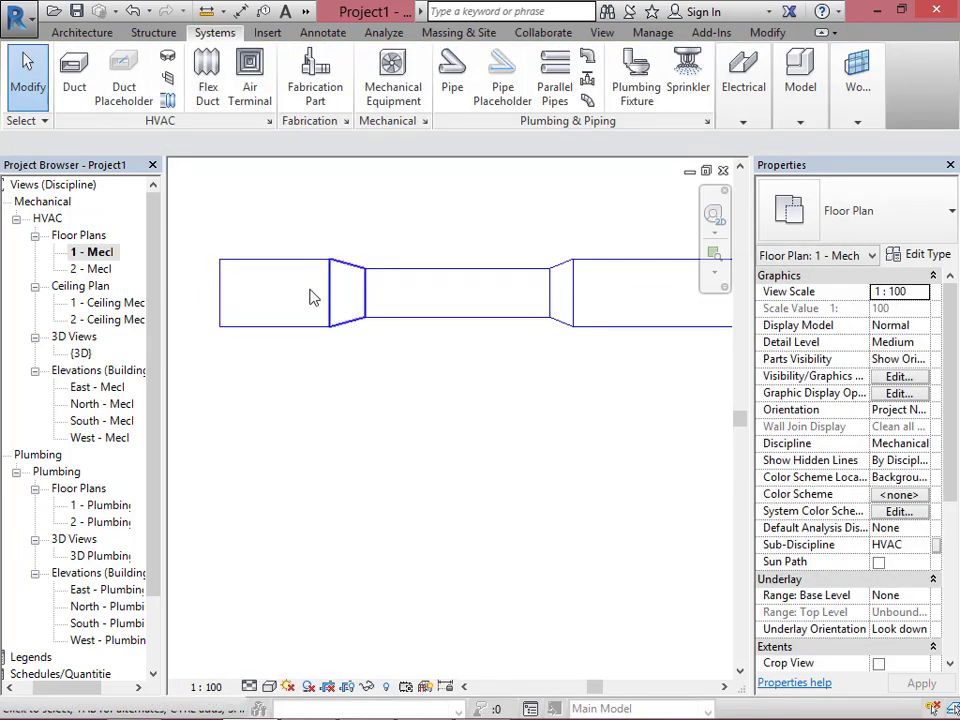
Open the default 3D view and examine the height transition between the 500 mm high duct and the 200 mm high duct from the front.
{"action": "left_click", "coordinate": [303, 14]}
{"action": "left_click", "coordinate": [237, 28]}
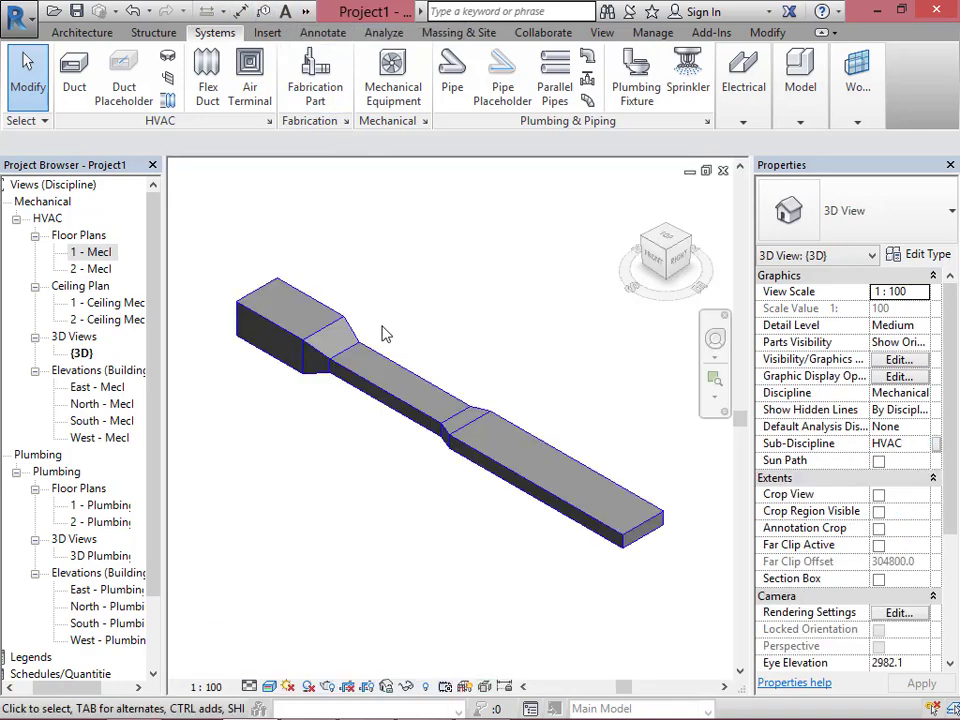
{"action": "scroll", "coordinate": [285, 390], "scroll_direction": "up", "scroll_amount": 2}
{"action": "scroll", "coordinate": [343, 300], "scroll_direction": "down", "scroll_amount": 4}
{"action": "scroll", "coordinate": [354, 390], "scroll_direction": "up", "scroll_amount": 1}
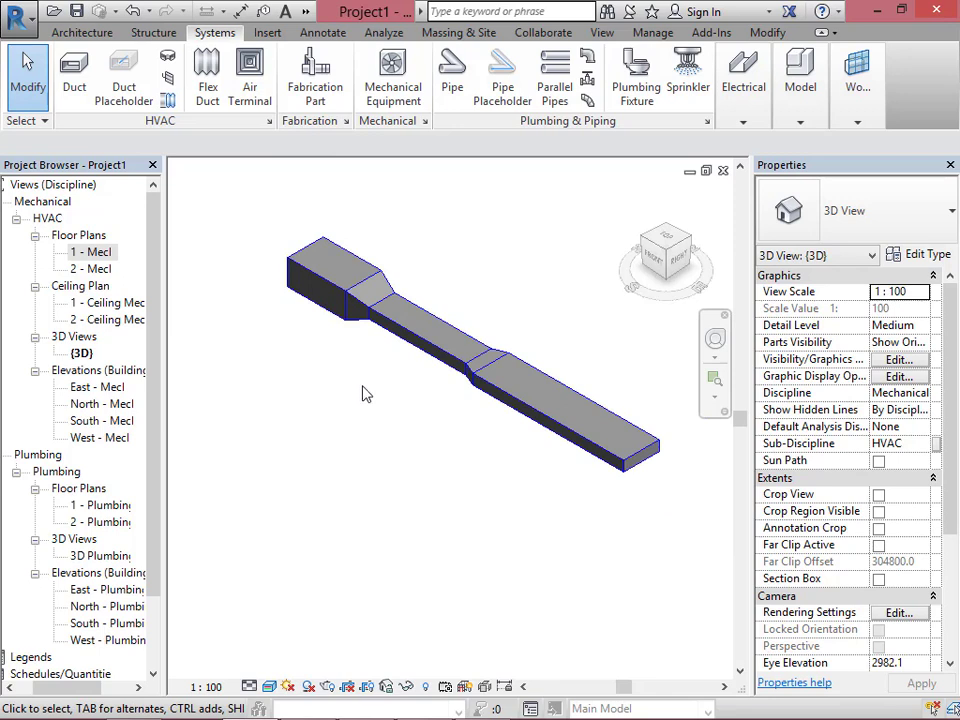
{"action": "middle_click_drag", "start_coordinate": [366, 393], "coordinate": [506, 289], "text": "shift"}
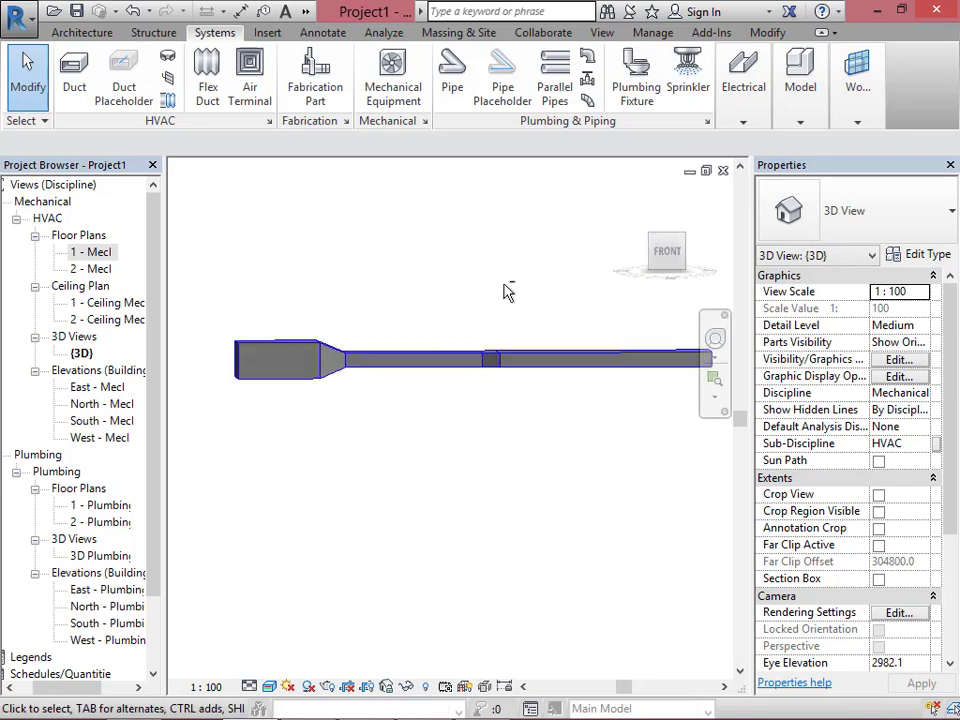
{"action": "left_click", "coordinate": [323, 376]}
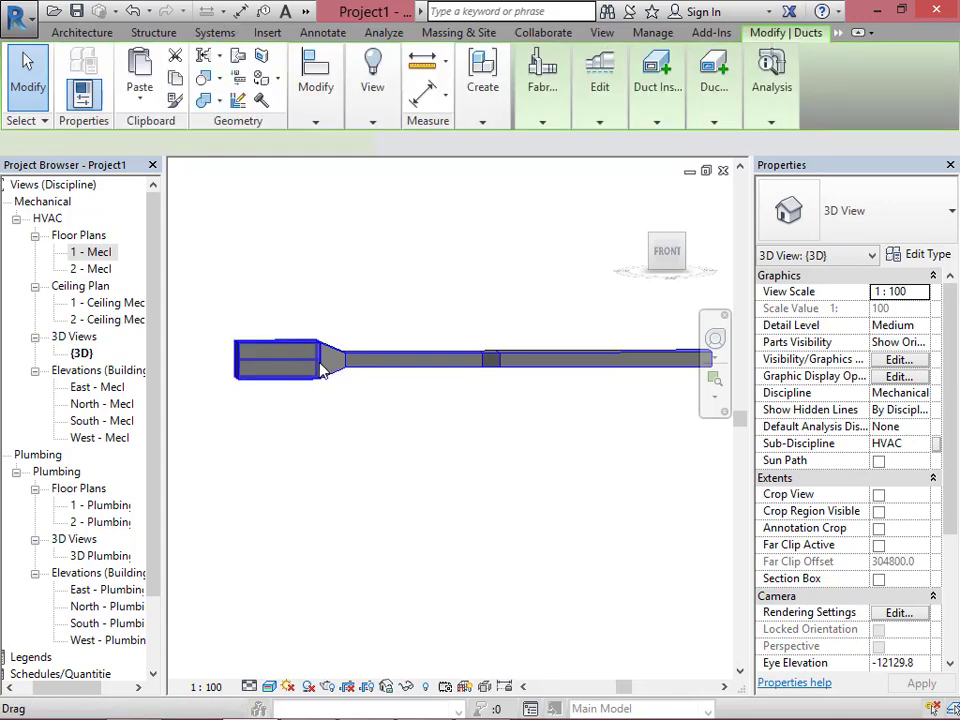
{"action": "left_click", "coordinate": [359, 369]}
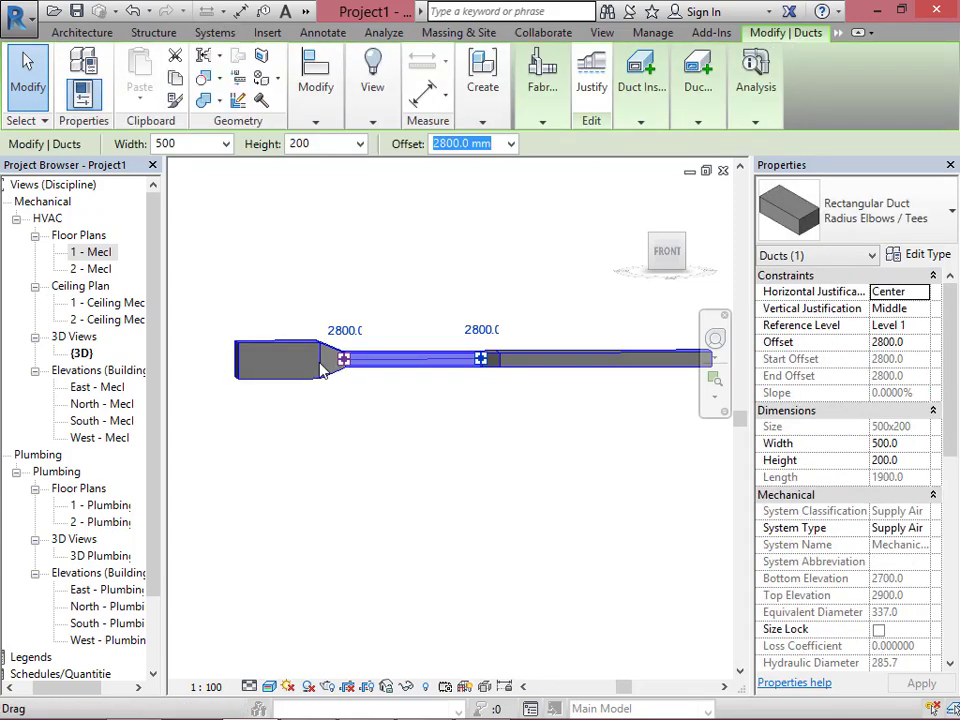
Back in the floor plan, create a similar 500 x 200 mm duct about 1900 mm long directly below the middle duct.
{"action": "left_click", "coordinate": [723, 170]}
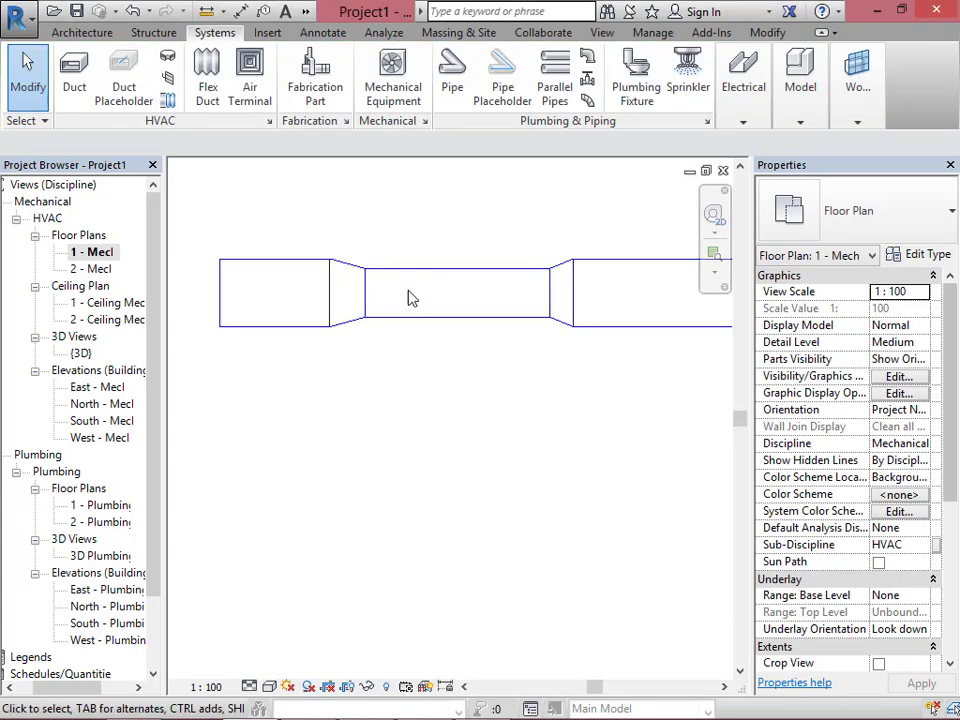
{"action": "scroll", "coordinate": [410, 318], "scroll_direction": "down", "scroll_amount": 2}
{"action": "left_click", "coordinate": [428, 320]}
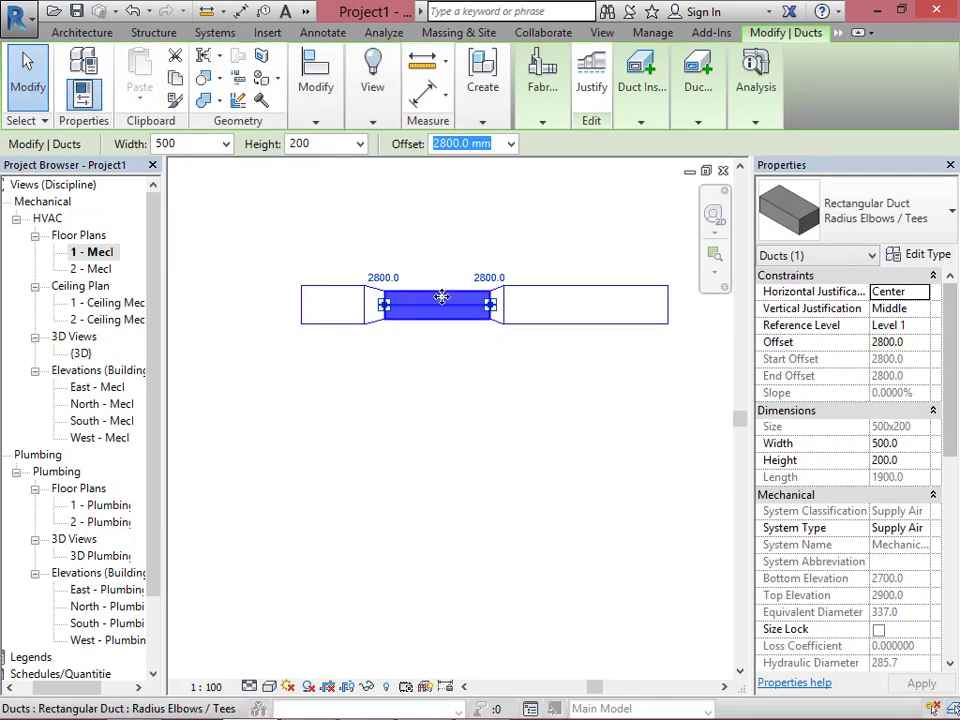
{"action": "mouse_move", "coordinate": [328, 122]}
{"action": "right_click", "coordinate": [435, 291]}
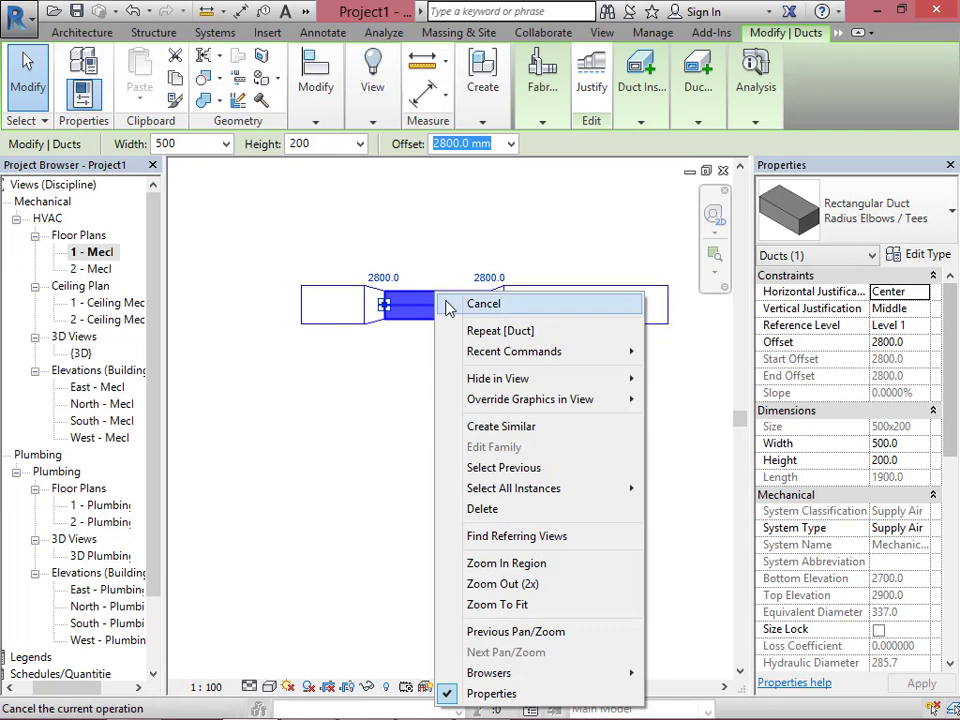
{"action": "left_click", "coordinate": [544, 429]}
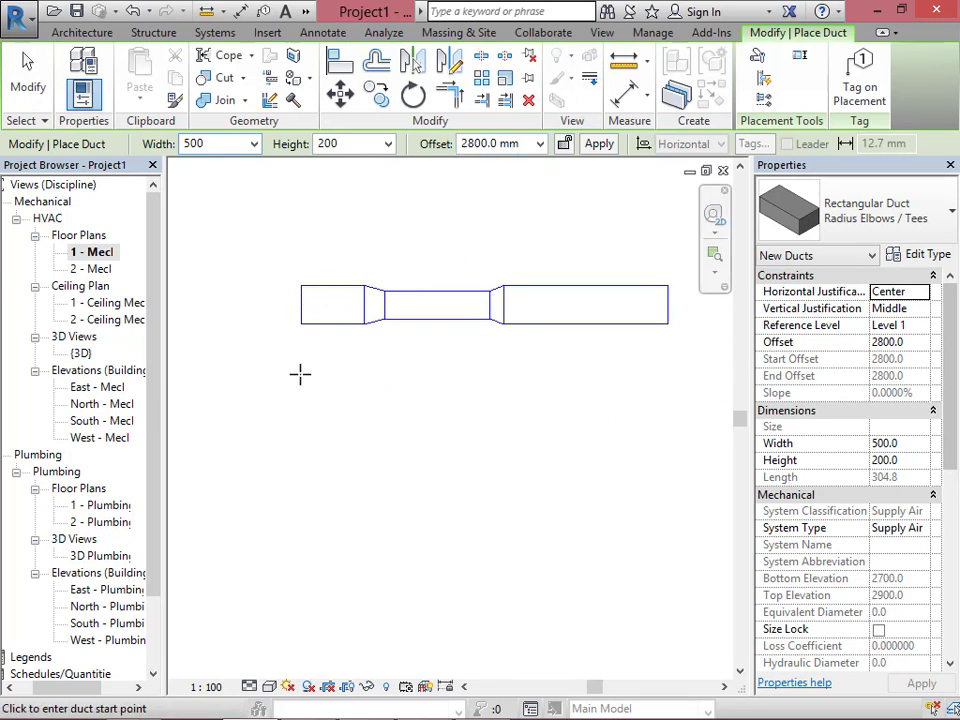
{"action": "left_click", "coordinate": [383, 390]}
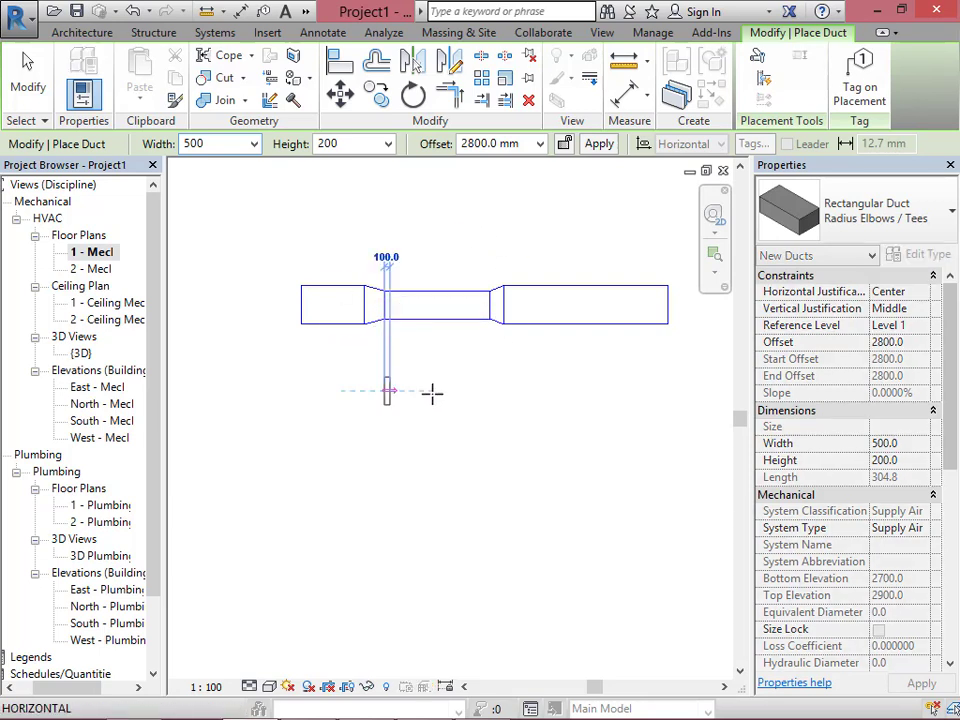
{"action": "left_click", "coordinate": [489, 391]}
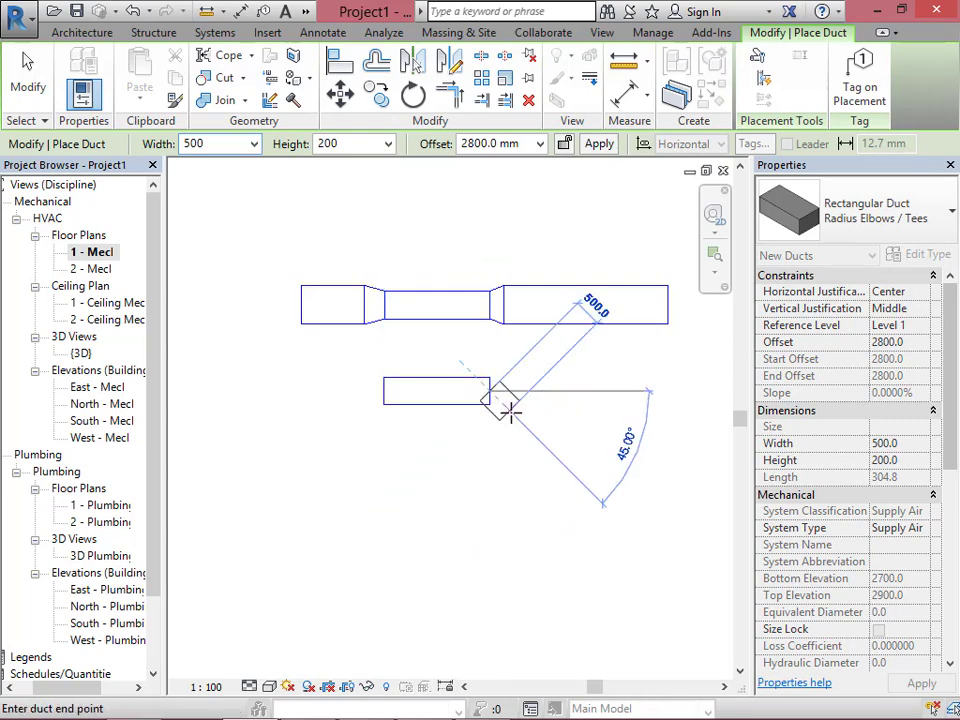
{"action": "key", "text": "Escape"}
{"action": "key", "text": "Escape"}
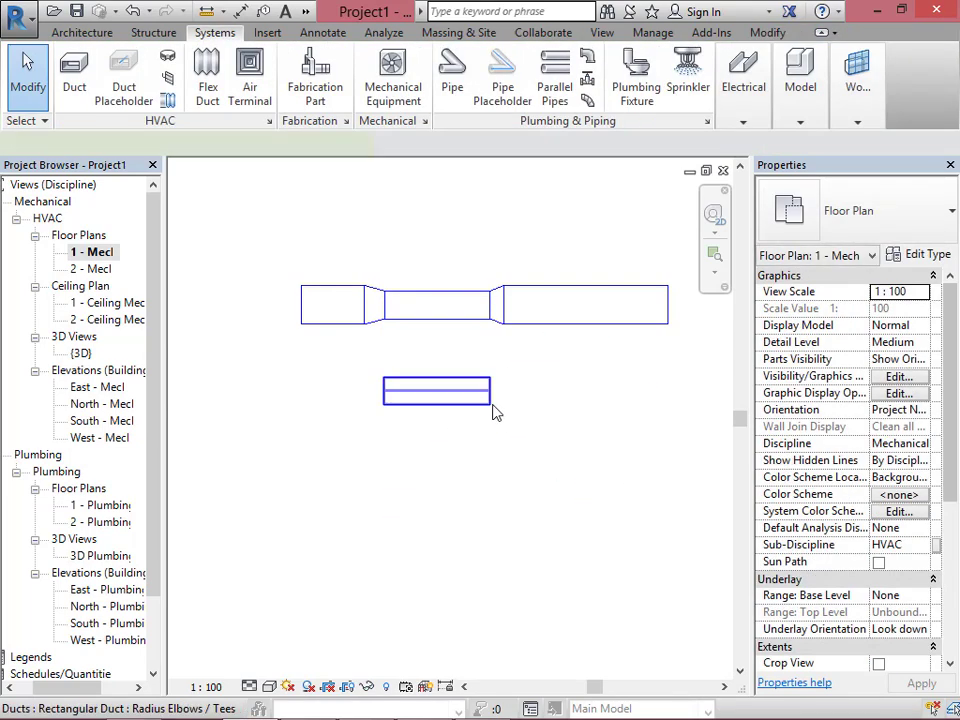
Set the horizontal justification of the new lower duct to Left.
{"action": "left_click", "coordinate": [490, 401]}
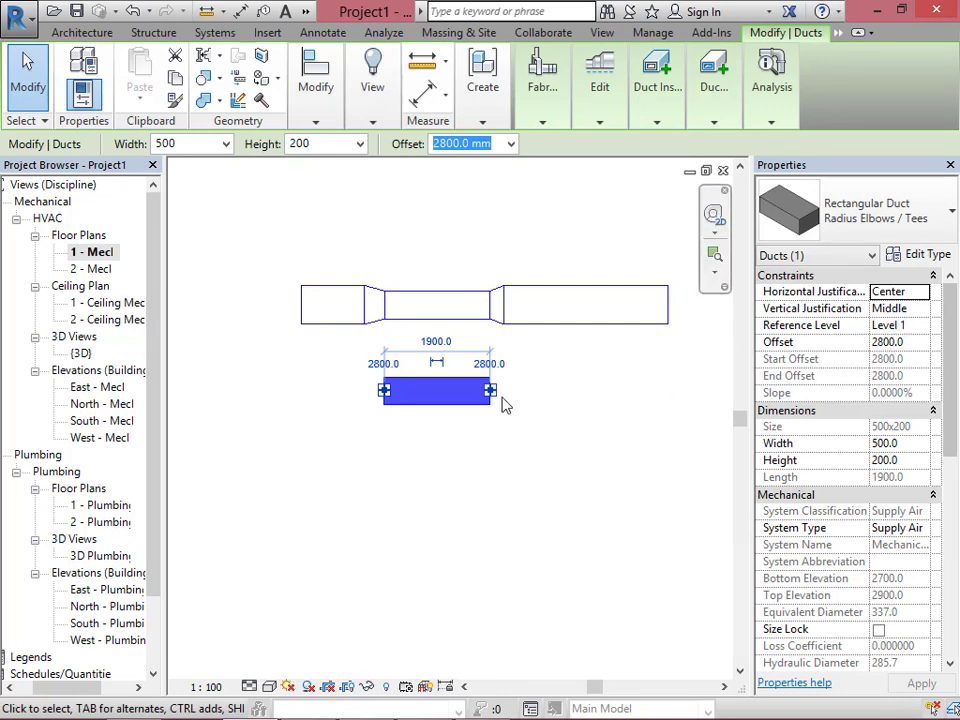
{"action": "left_click", "coordinate": [926, 294]}
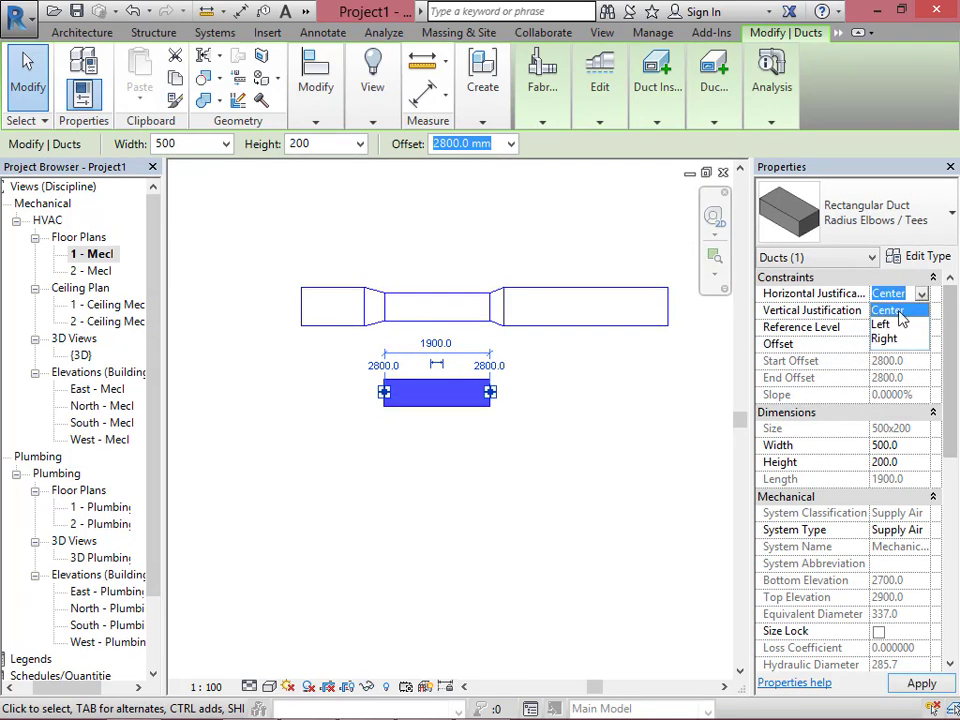
{"action": "left_click", "coordinate": [884, 325]}
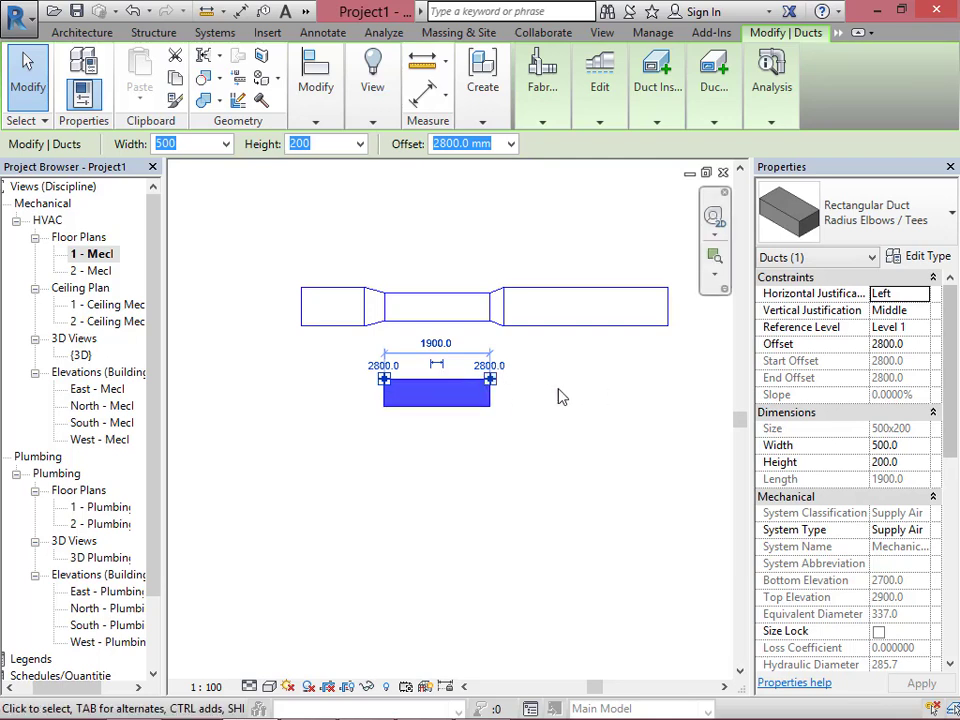
Continue the left-justified duct from its right end with a straight 700 mm wide run about 3200 mm long, aligned with the upper duct's end.
{"action": "right_click", "coordinate": [493, 389]}
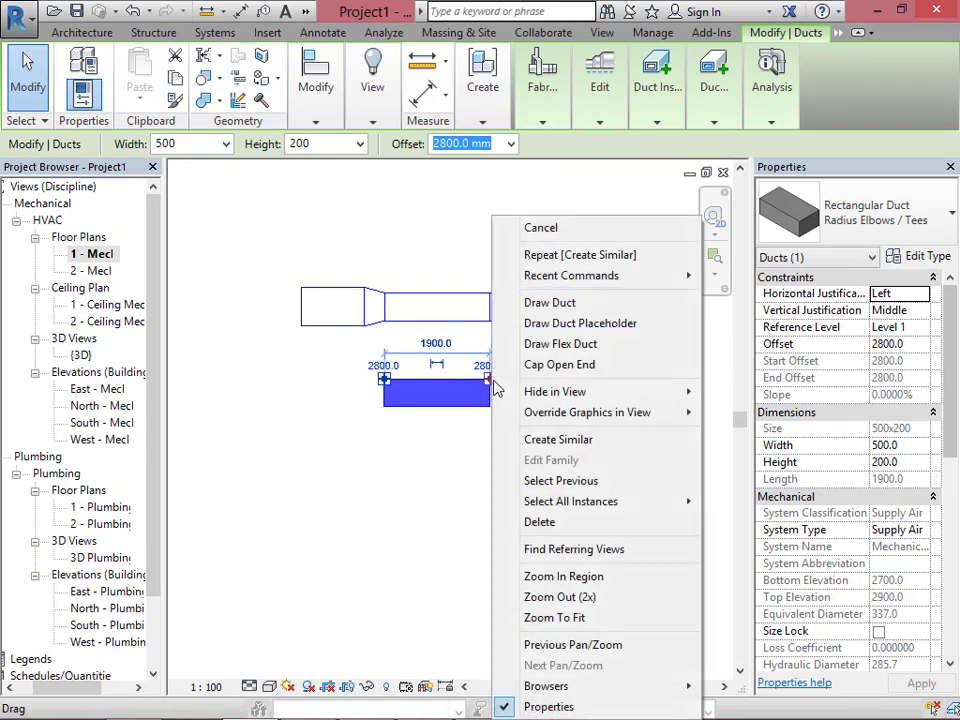
{"action": "left_click", "coordinate": [540, 303]}
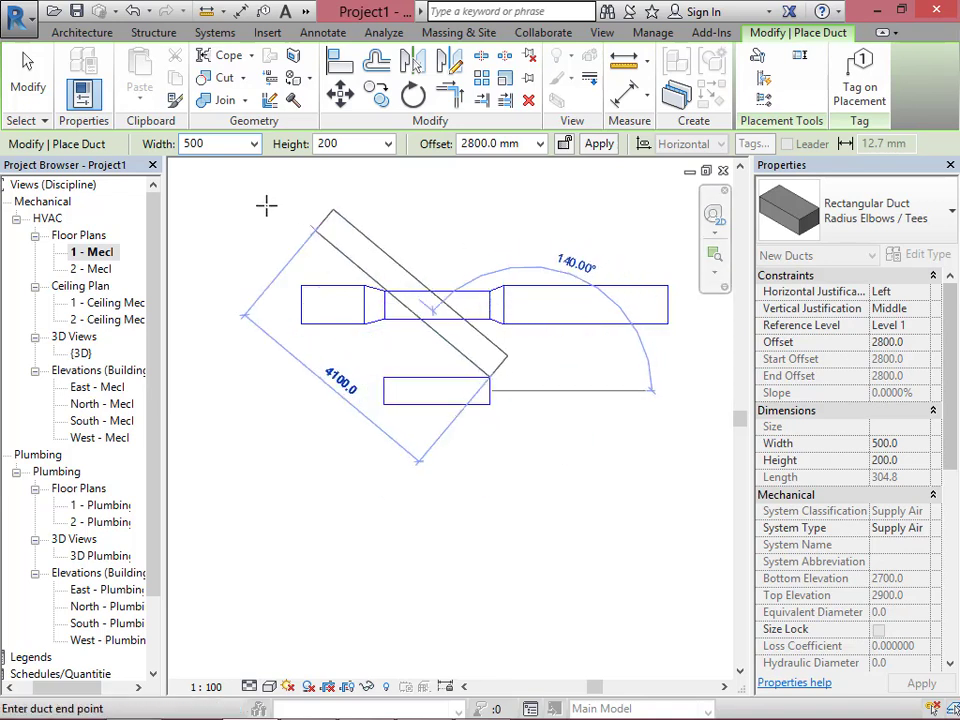
{"action": "left_click", "coordinate": [235, 147]}
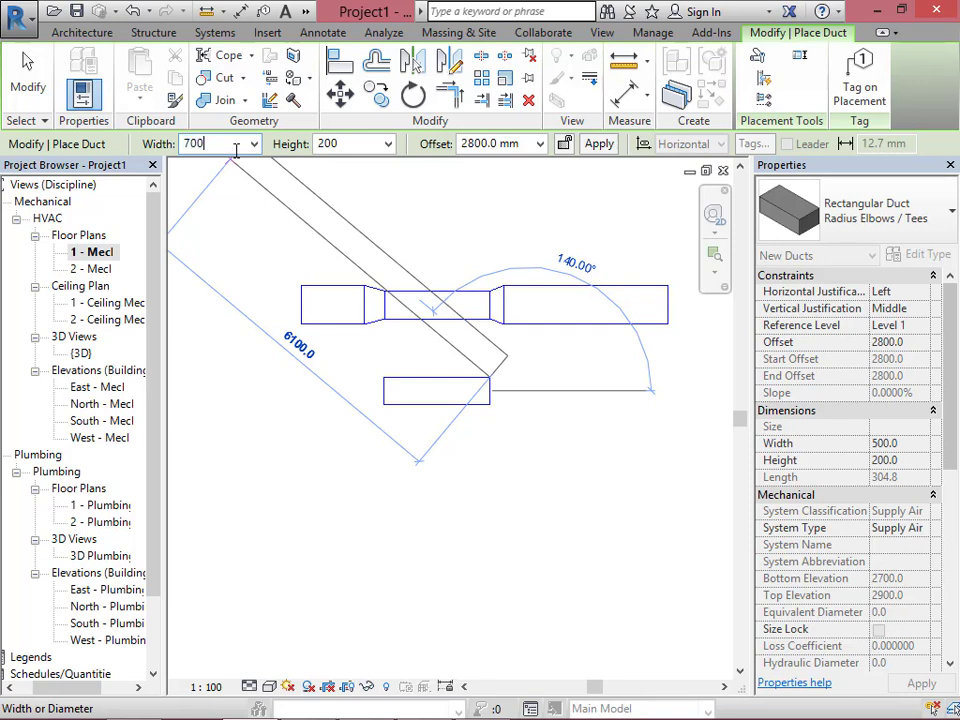
{"action": "key", "text": "Return"}
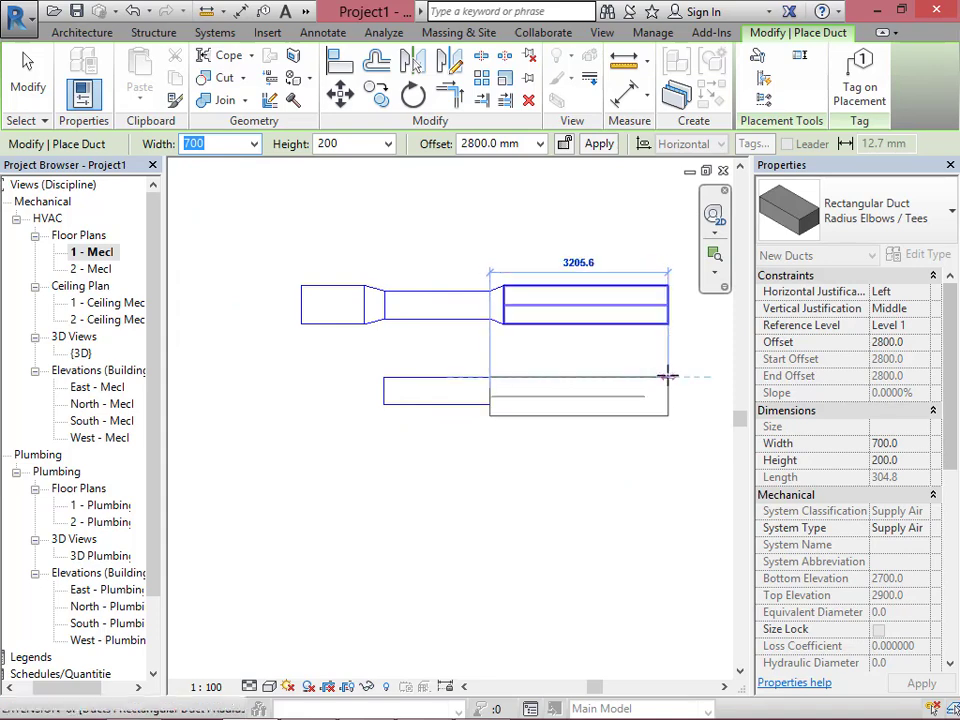
{"action": "left_click", "coordinate": [668, 377]}
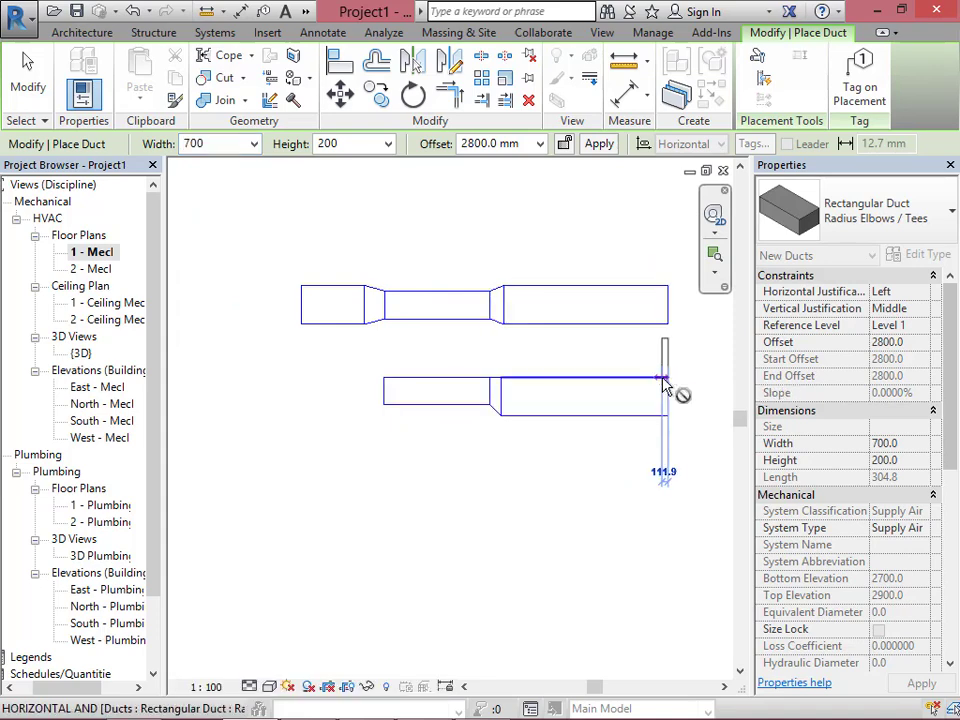
{"action": "key", "text": "Escape"}
{"action": "key", "text": "Escape"}
Inspect the left-justified transition in plan, open the default 3D view and restore its home orientation.
{"action": "scroll", "coordinate": [506, 381], "scroll_direction": "up", "scroll_amount": 3}
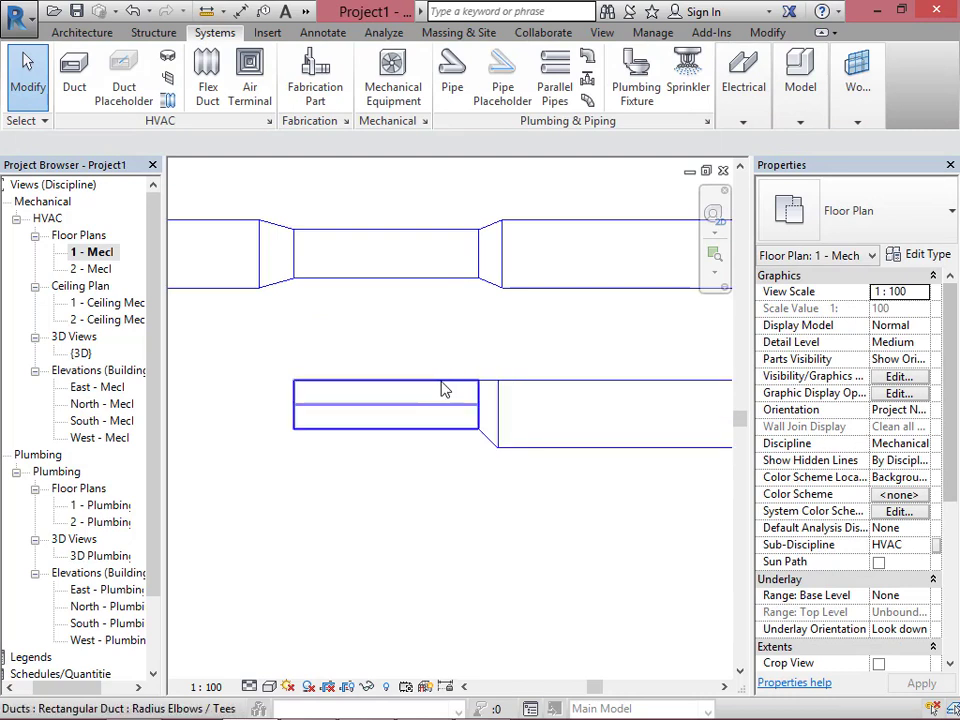
{"action": "scroll", "coordinate": [349, 369], "scroll_direction": "down", "scroll_amount": 2}
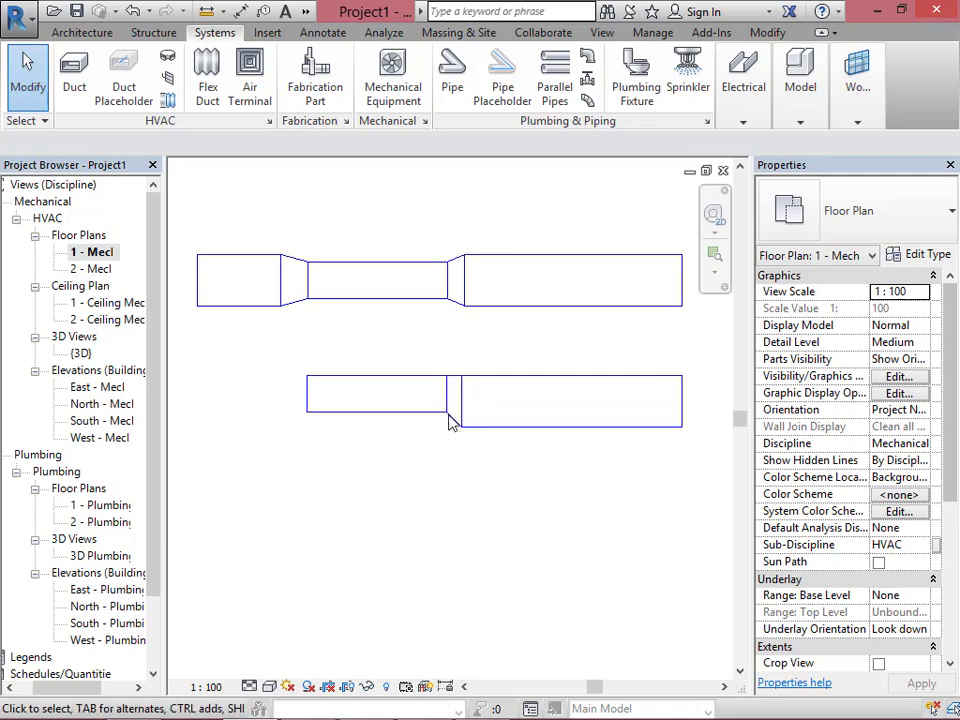
{"action": "left_click", "coordinate": [306, 12]}
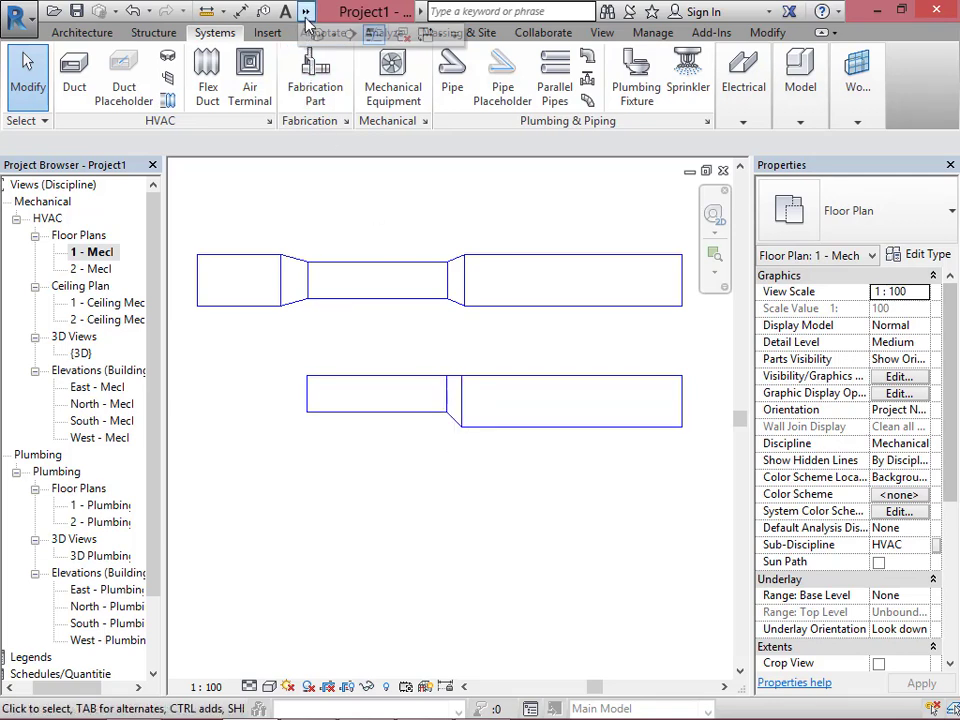
{"action": "left_click", "coordinate": [318, 36]}
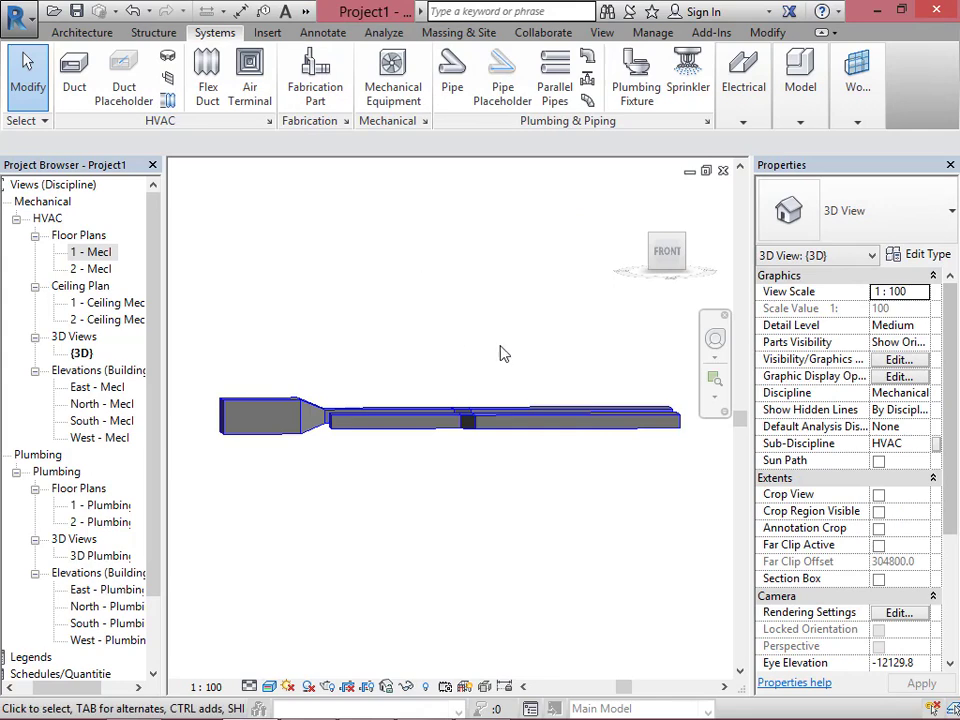
{"action": "left_click", "coordinate": [632, 198]}
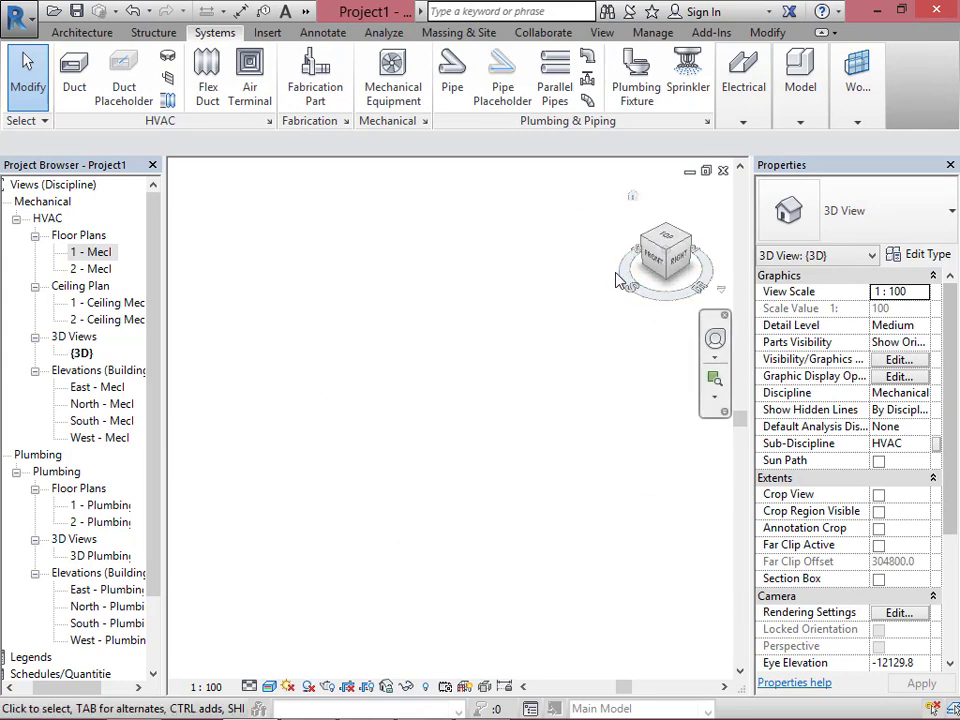
Examine the left-justified transition of the lower duct run in 3D and return to the floor plan.
{"action": "scroll", "coordinate": [395, 518], "scroll_direction": "up", "scroll_amount": 3}
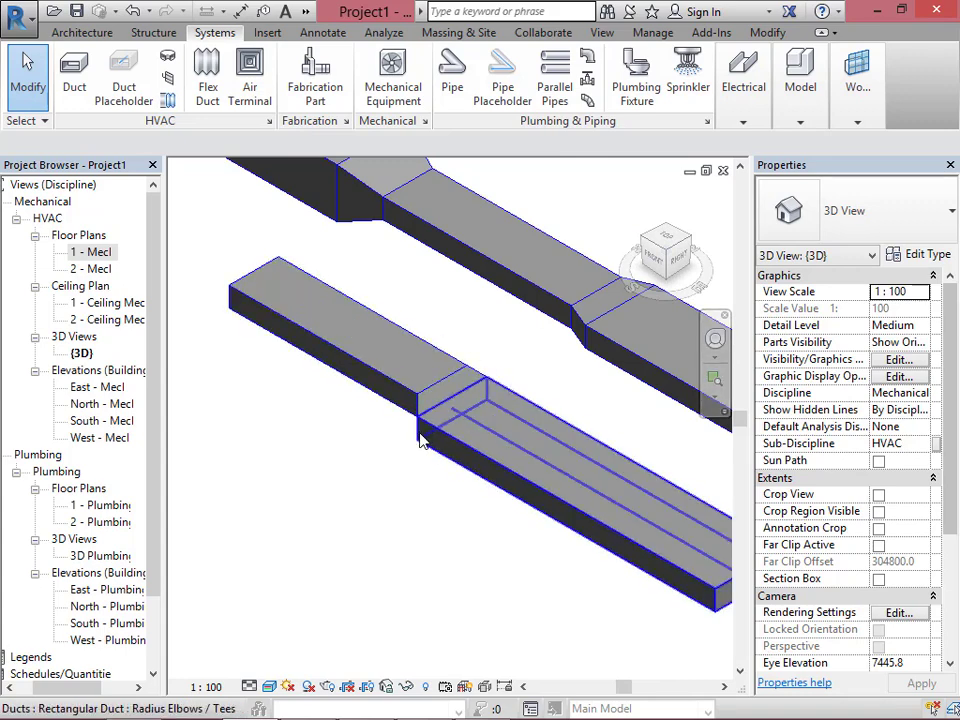
{"action": "scroll", "coordinate": [338, 408], "scroll_direction": "down", "scroll_amount": 4}
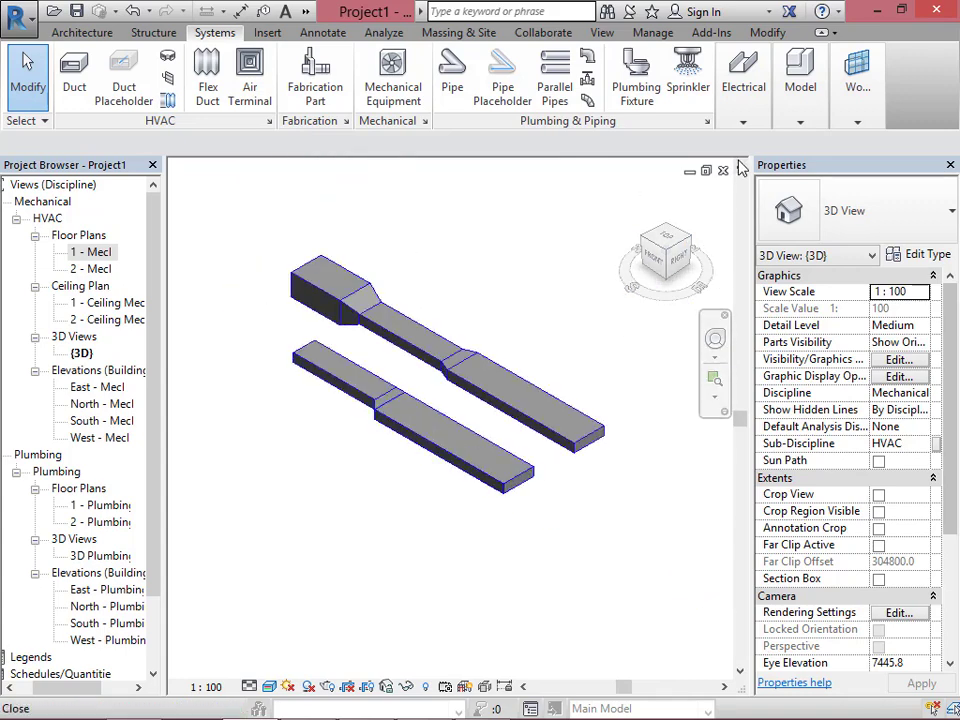
{"action": "left_click", "coordinate": [723, 171]}
Set the horizontal justification of the lower run's 500 x 200 mm duct to Right.
{"action": "left_click", "coordinate": [306, 408]}
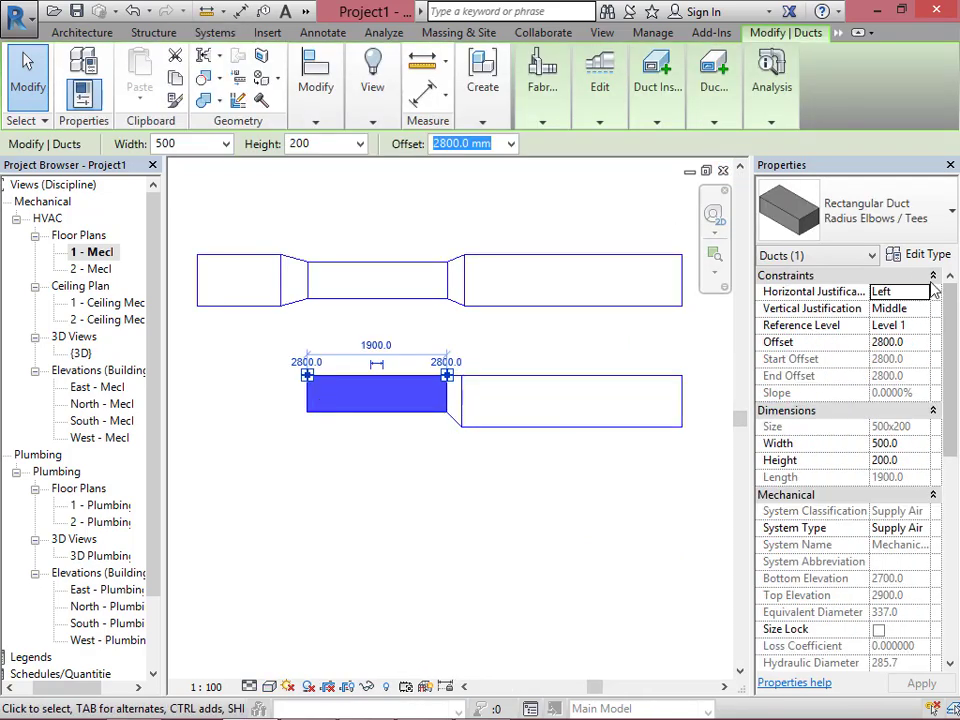
{"action": "left_click", "coordinate": [925, 302]}
{"action": "left_click", "coordinate": [923, 299]}
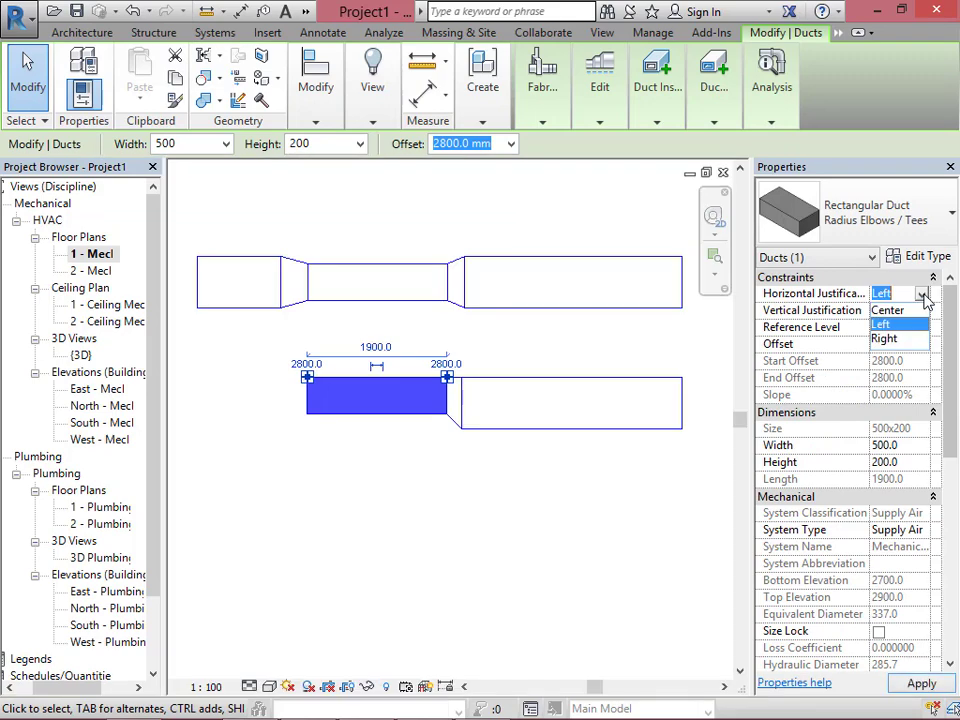
{"action": "left_click", "coordinate": [903, 342]}
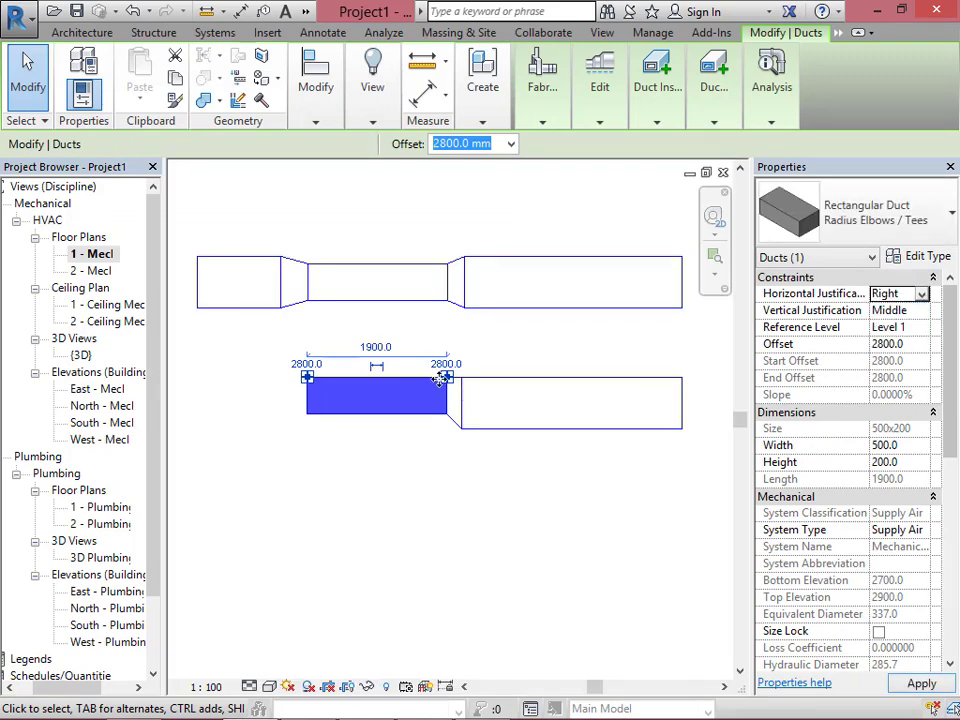
Continue the right-justified duct from its left end with a straight 700 mm wide run about 1500 mm long, aligned with the upper duct's end.
{"action": "scroll", "coordinate": [648, 440], "scroll_direction": "down", "scroll_amount": 2}
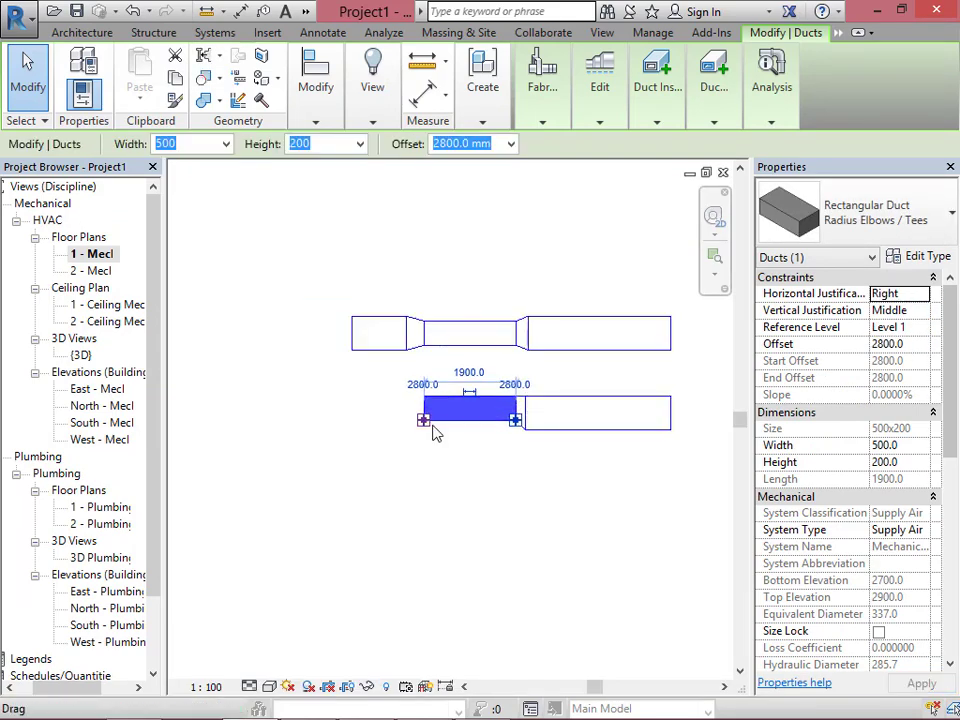
{"action": "right_click", "coordinate": [425, 430]}
{"action": "left_click", "coordinate": [488, 303]}
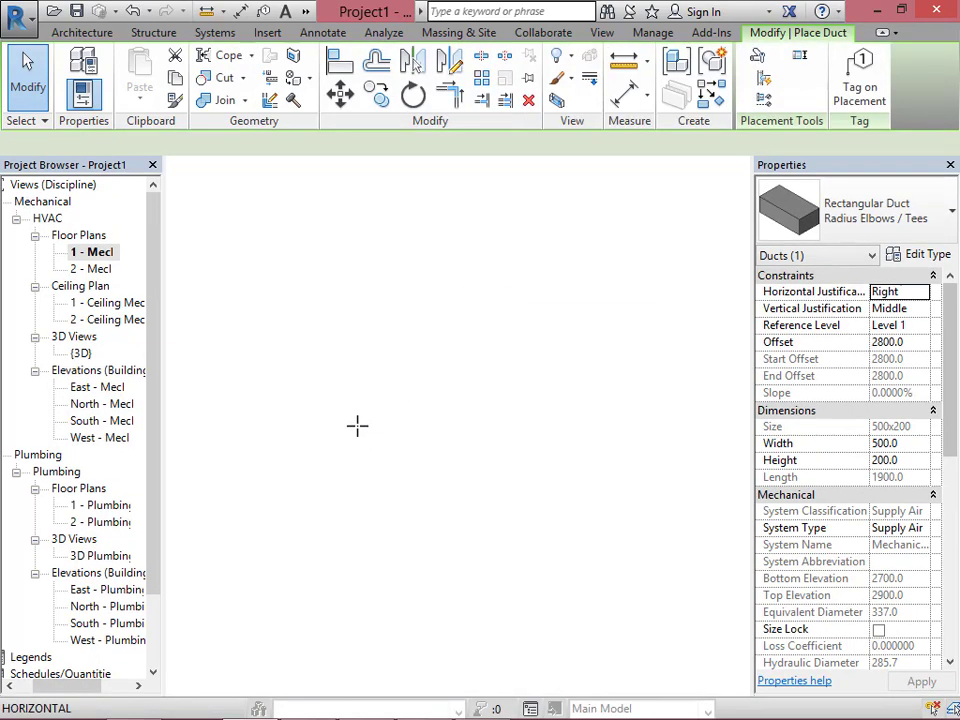
{"action": "left_click", "coordinate": [220, 145]}
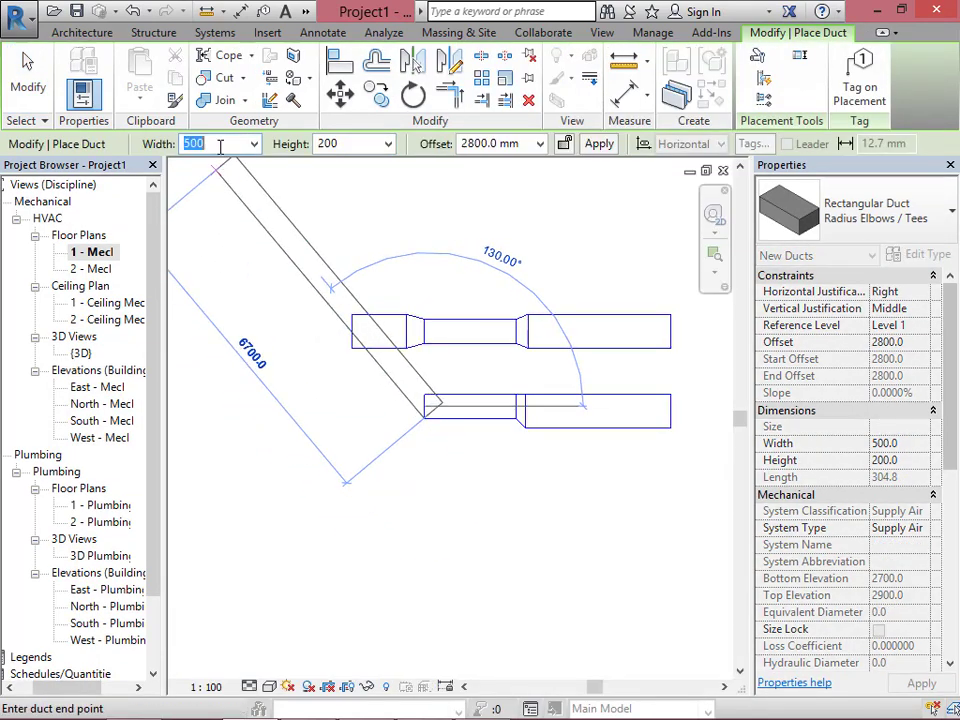
{"action": "type", "text": "700"}
{"action": "key", "text": "Return"}
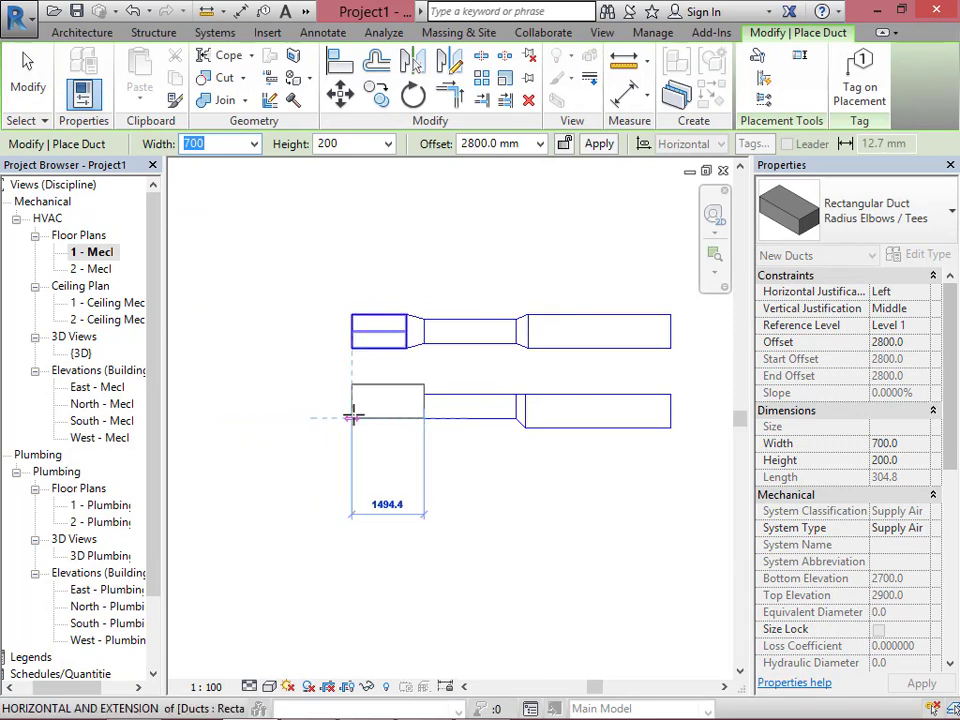
{"action": "left_click", "coordinate": [370, 432]}
{"action": "key", "text": "Escape"}
{"action": "key", "text": "Escape"}
{"action": "key", "text": "d"}
{"action": "key", "text": "t"}
{"action": "scroll", "coordinate": [437, 420], "scroll_direction": "up", "scroll_amount": 2}
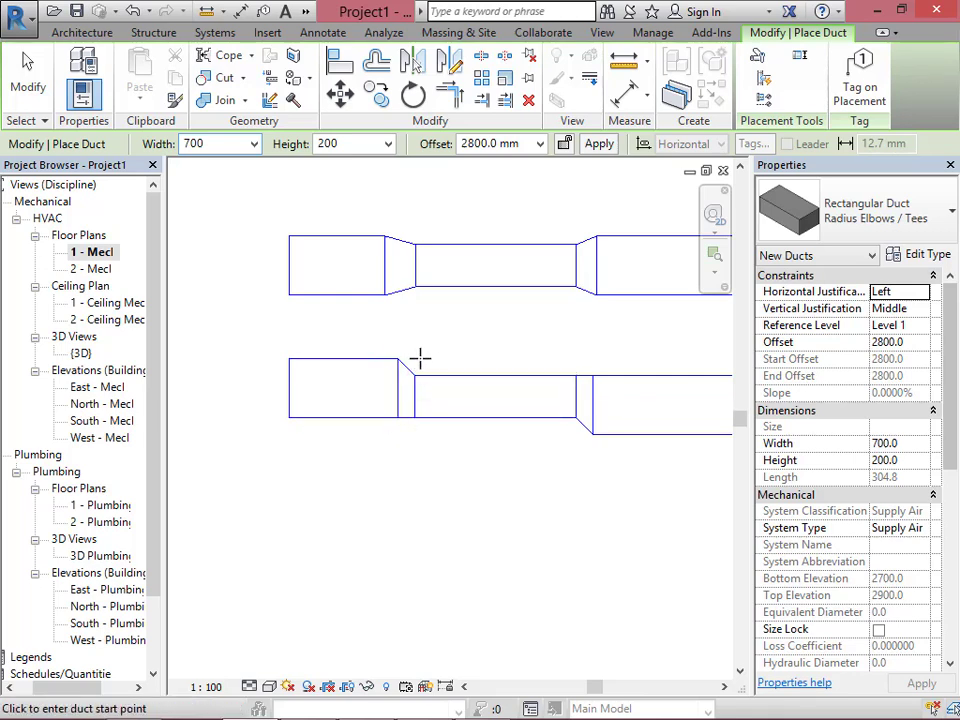
{"action": "key", "text": "Escape"}
{"action": "key", "text": "Escape"}
Inspect the right-justified transition of the lower run in the default 3D view and return to the floor plan.
{"action": "left_click", "coordinate": [305, 11]}
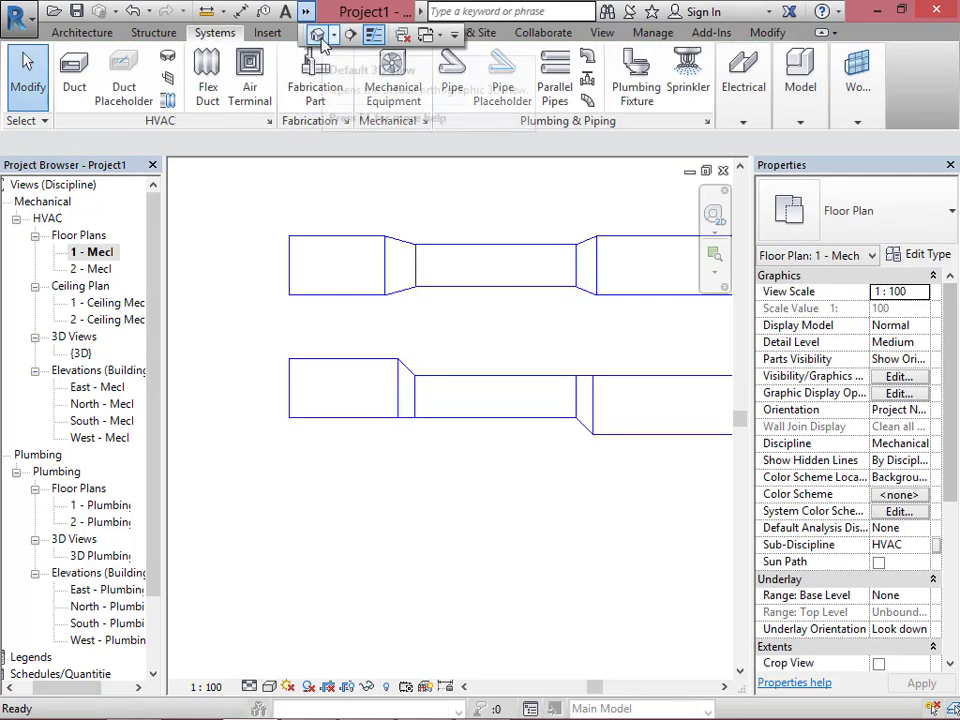
{"action": "left_click", "coordinate": [318, 33]}
{"action": "scroll", "coordinate": [330, 405], "scroll_direction": "up", "scroll_amount": 4}
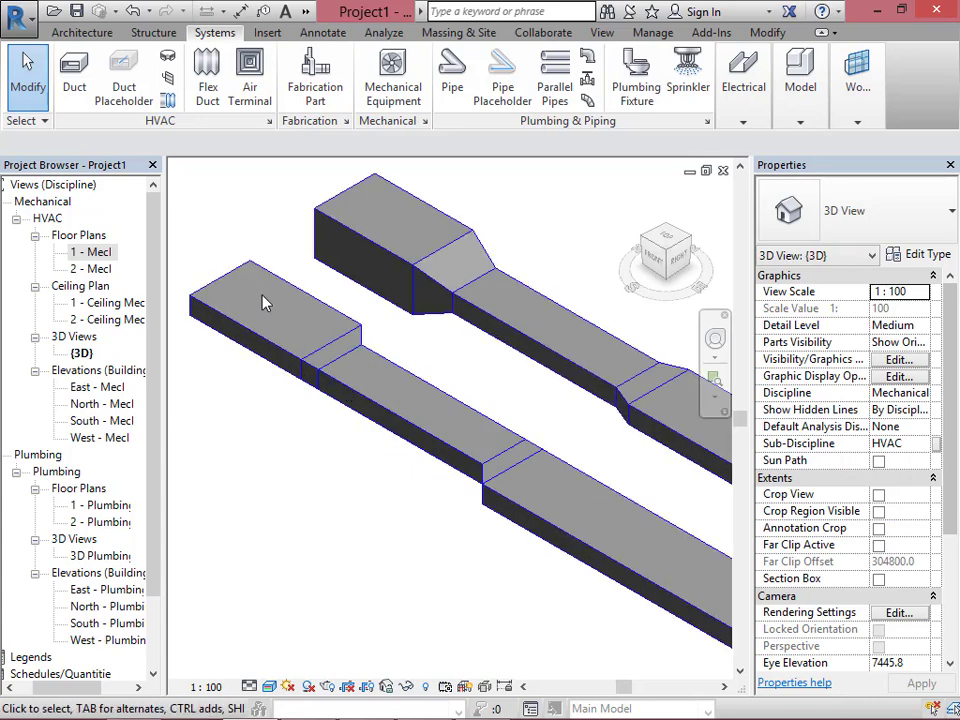
{"action": "scroll", "coordinate": [375, 395], "scroll_direction": "down", "scroll_amount": 3}
{"action": "scroll", "coordinate": [336, 386], "scroll_direction": "up", "scroll_amount": 3}
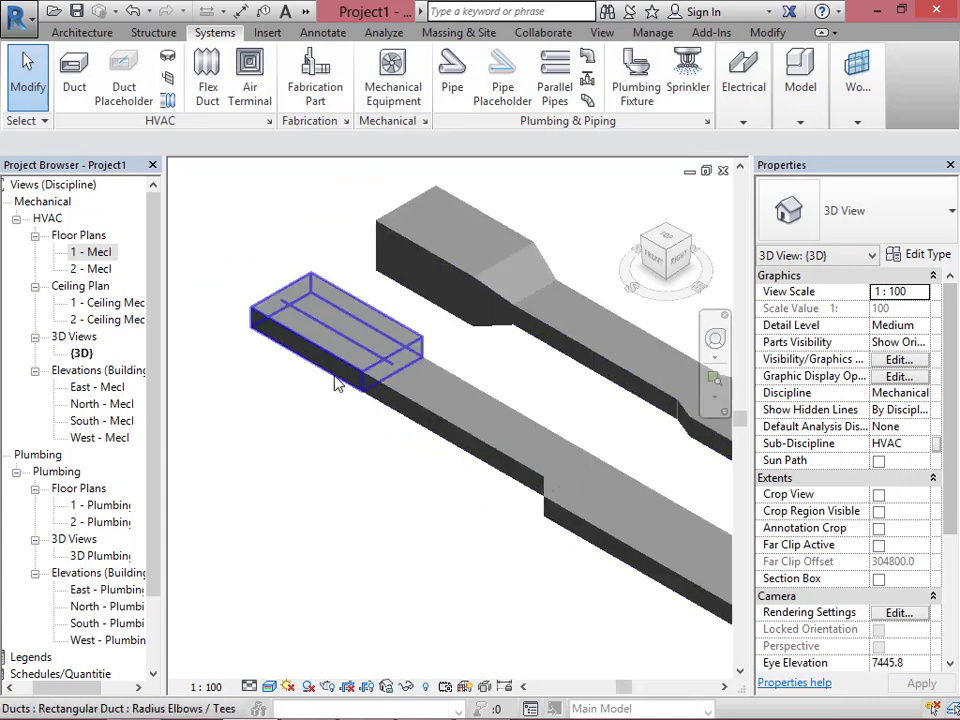
{"action": "scroll", "coordinate": [385, 398], "scroll_direction": "down", "scroll_amount": 3}
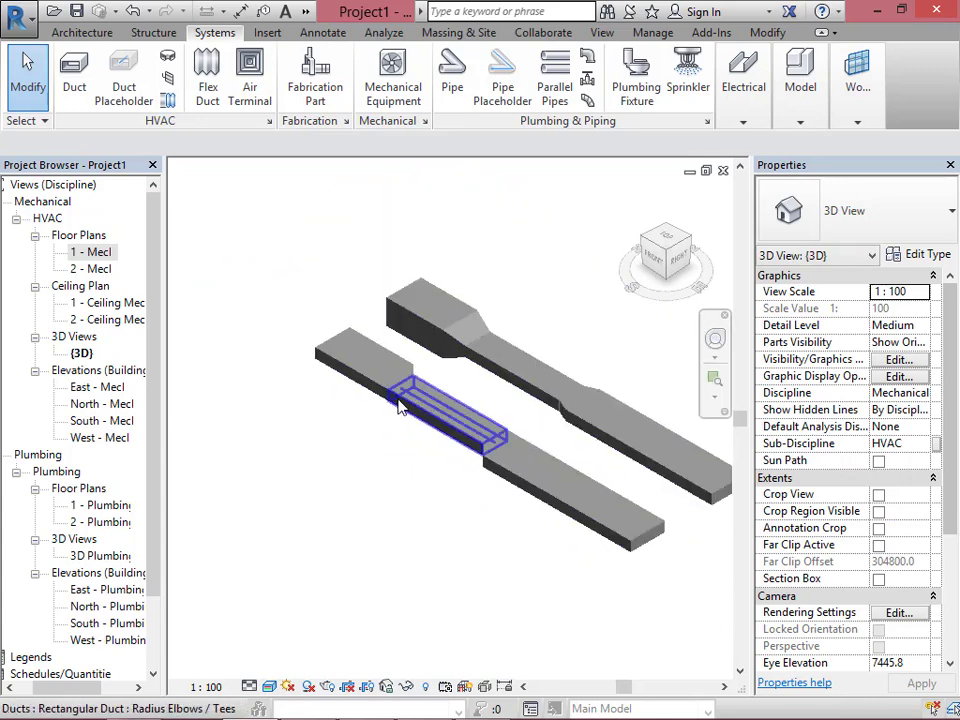
{"action": "left_click", "coordinate": [727, 172]}
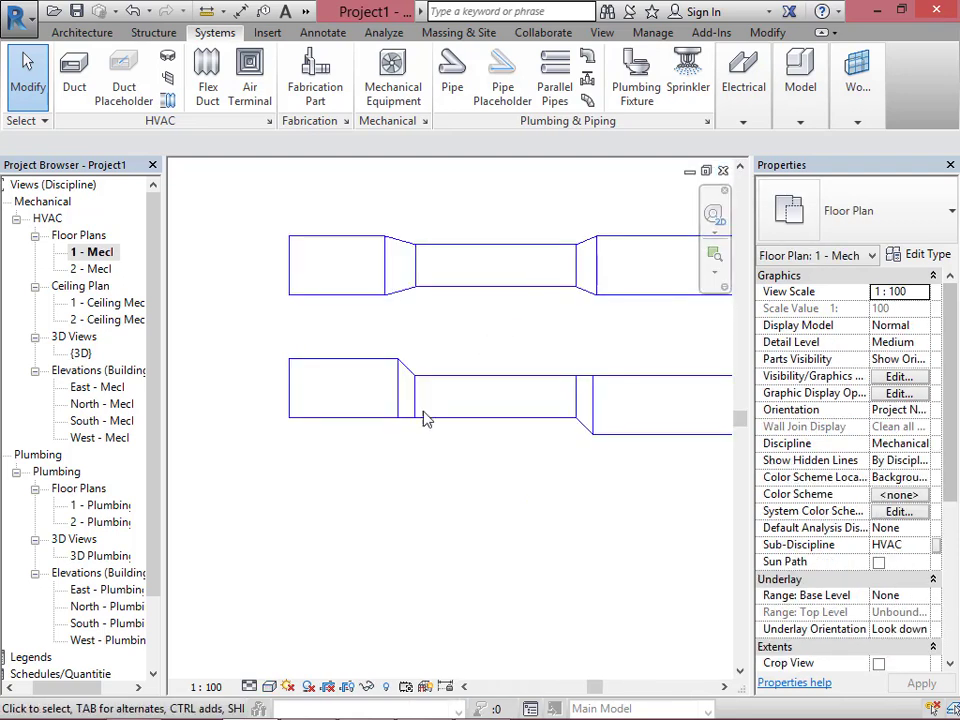
Create a similar 500 x 200 mm duct about 1900 mm long below the middle duct of the lower run.
{"action": "scroll", "coordinate": [268, 427], "scroll_direction": "down", "scroll_amount": 1}
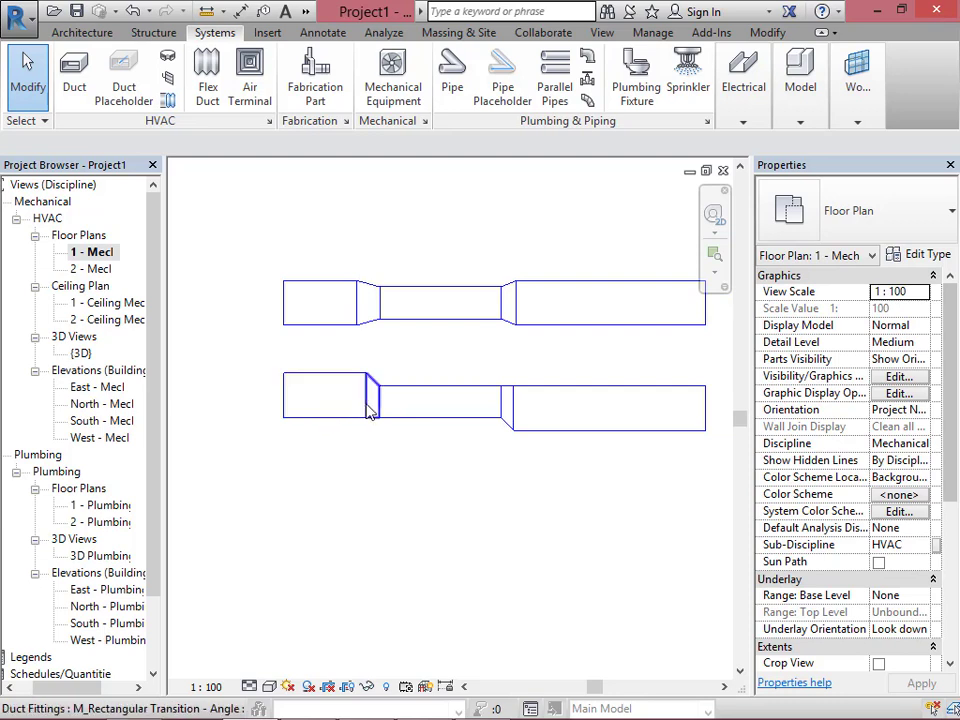
{"action": "scroll", "coordinate": [369, 386], "scroll_direction": "down", "scroll_amount": 2}
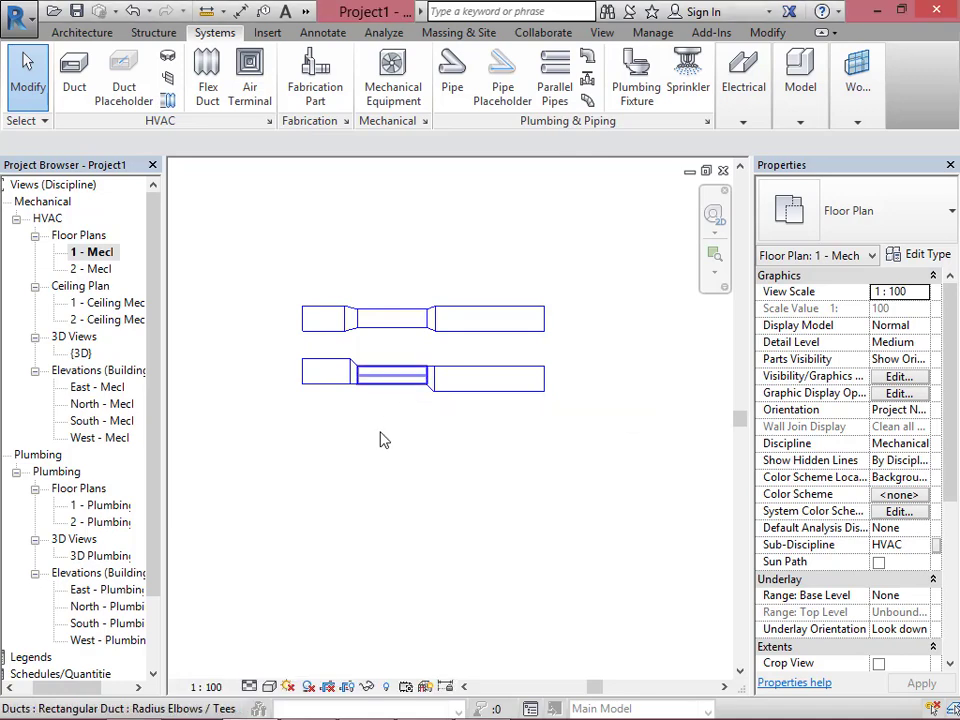
{"action": "left_click", "coordinate": [392, 383]}
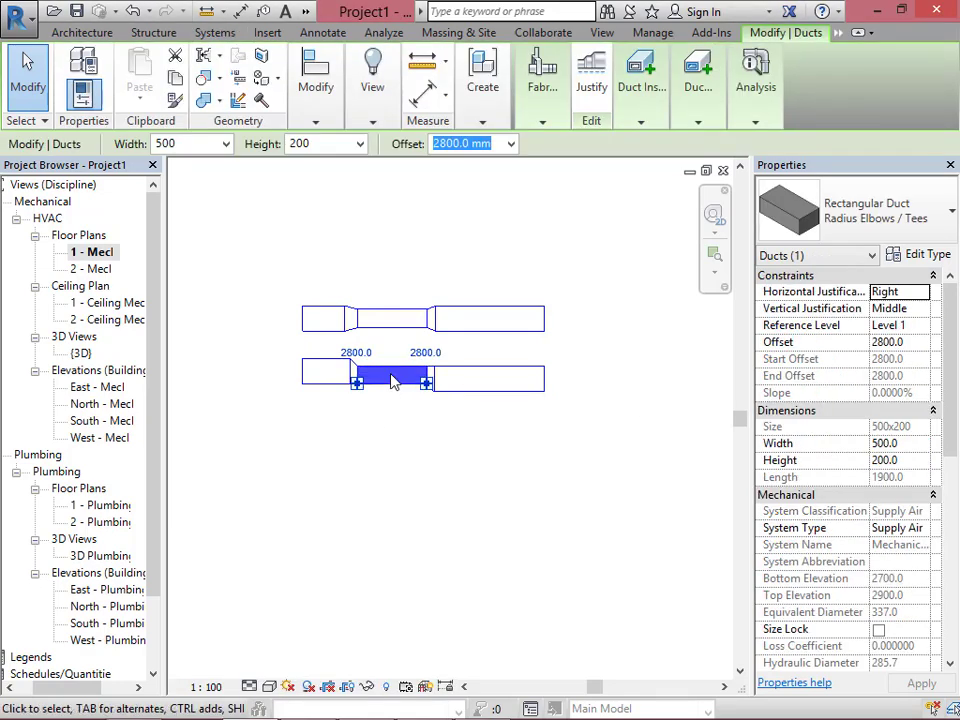
{"action": "right_click", "coordinate": [391, 380]}
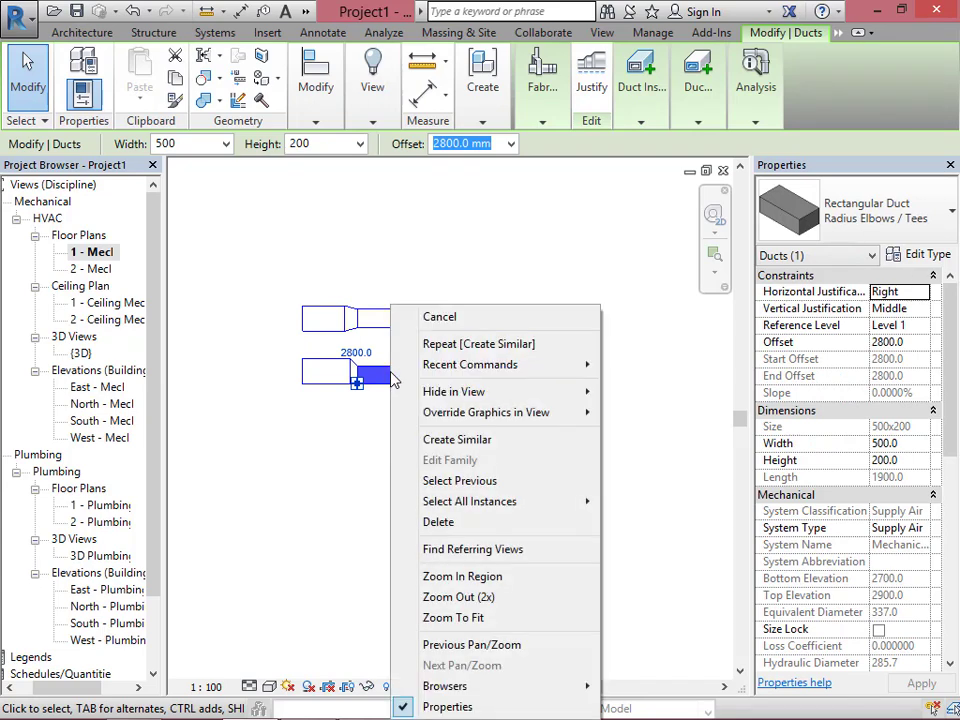
{"action": "left_click", "coordinate": [450, 440]}
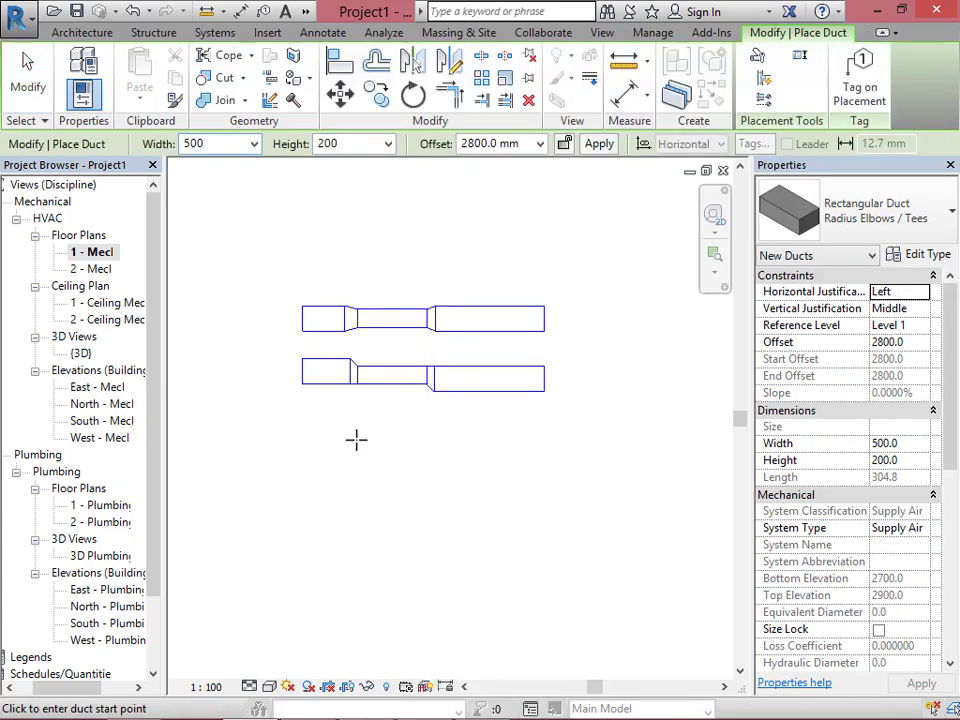
{"action": "left_click", "coordinate": [356, 440]}
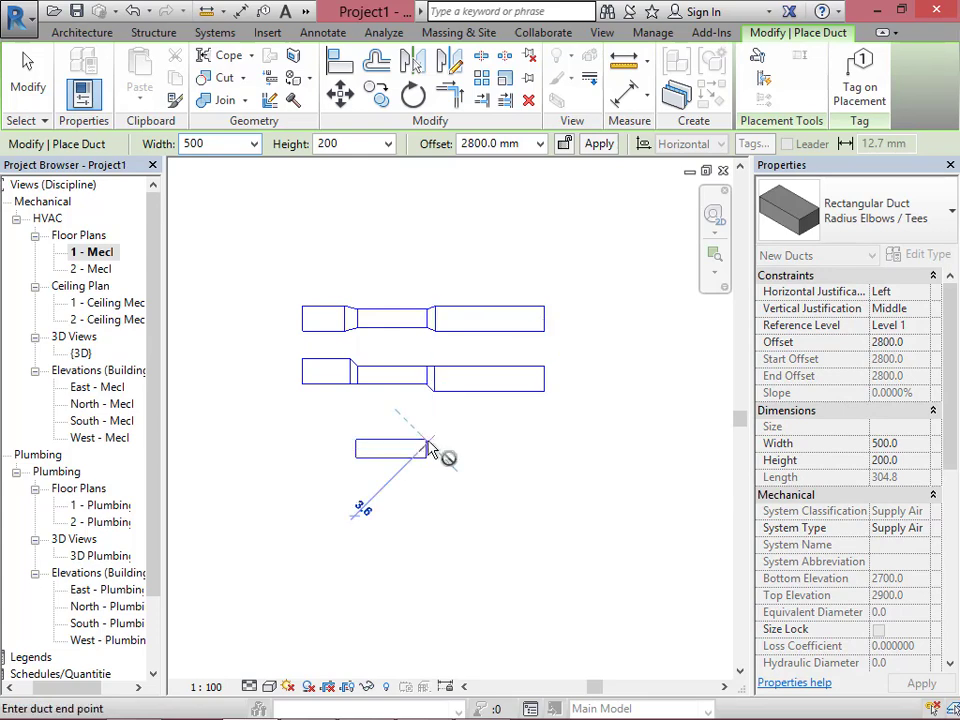
{"action": "left_click", "coordinate": [428, 449]}
{"action": "key", "text": "Escape"}
{"action": "key", "text": "Escape"}
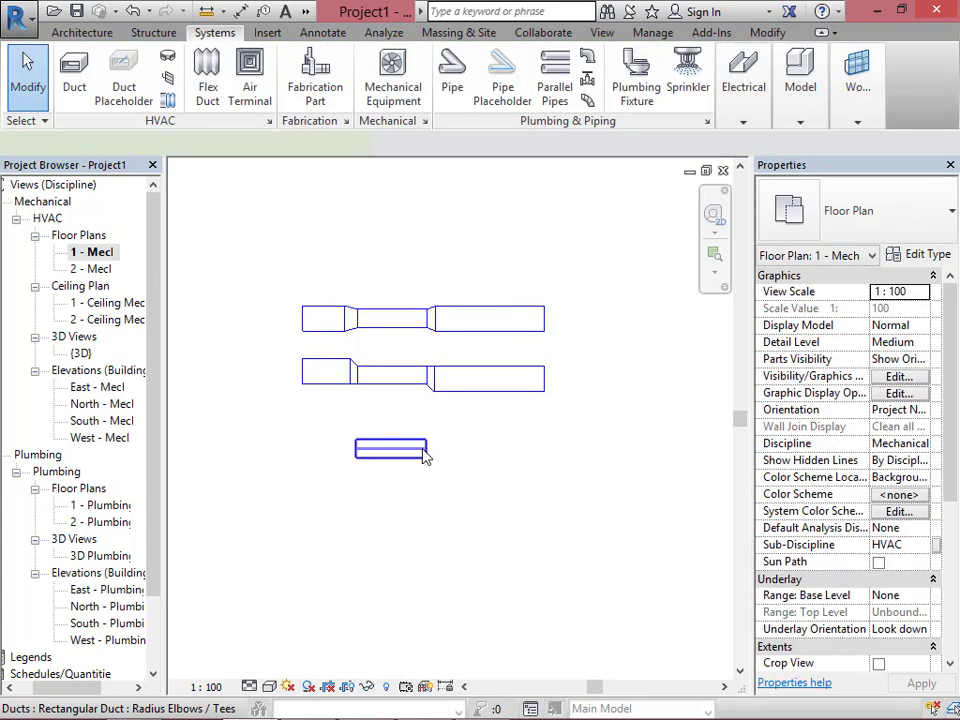
Set the new duct's horizontal justification to Center and its vertical justification to Bottom.
{"action": "left_click", "coordinate": [424, 454]}
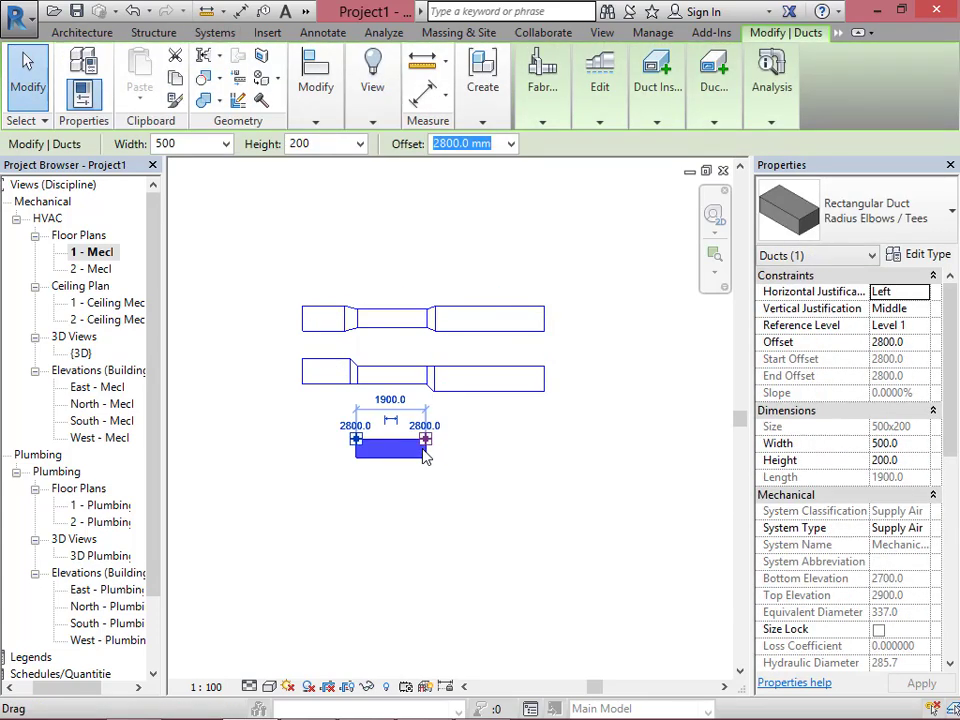
{"action": "left_click", "coordinate": [927, 301]}
{"action": "key", "text": "Return"}
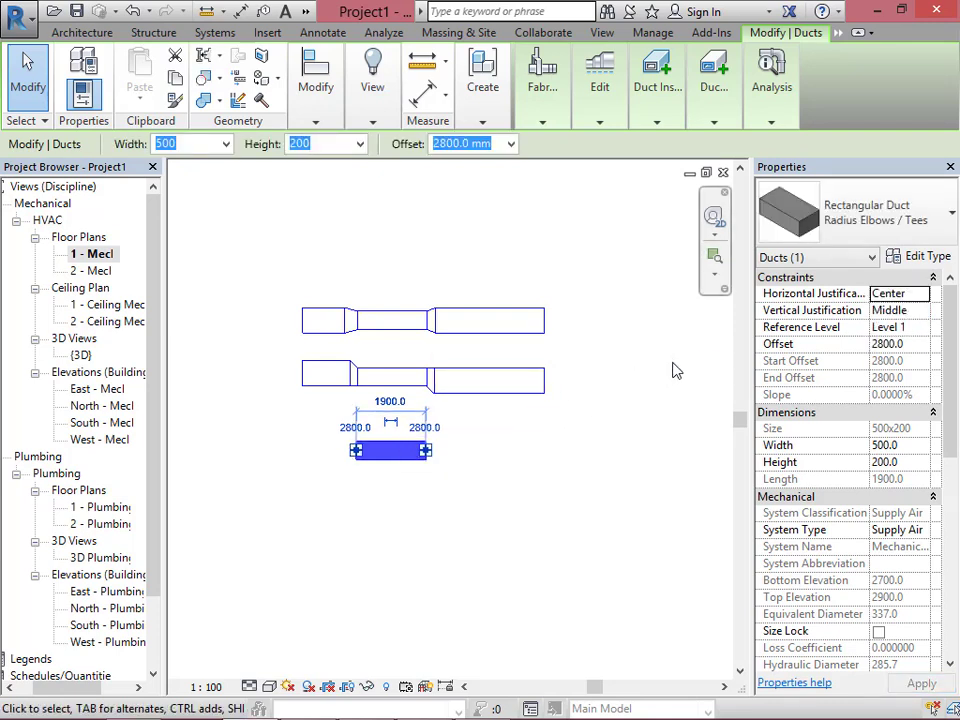
{"action": "left_click", "coordinate": [926, 314]}
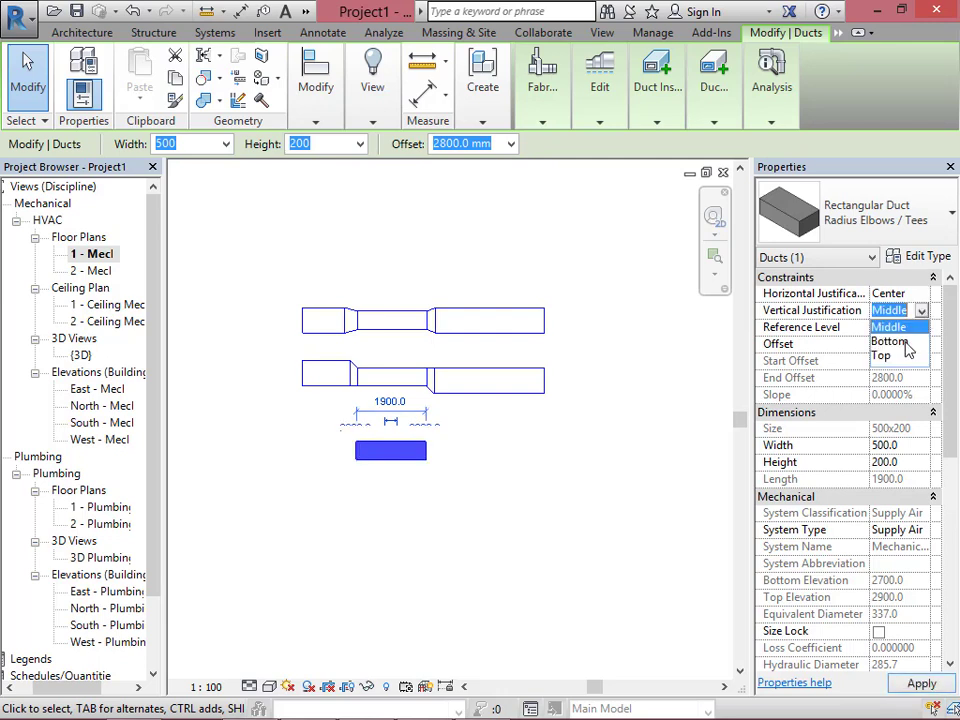
{"action": "left_click", "coordinate": [904, 342]}
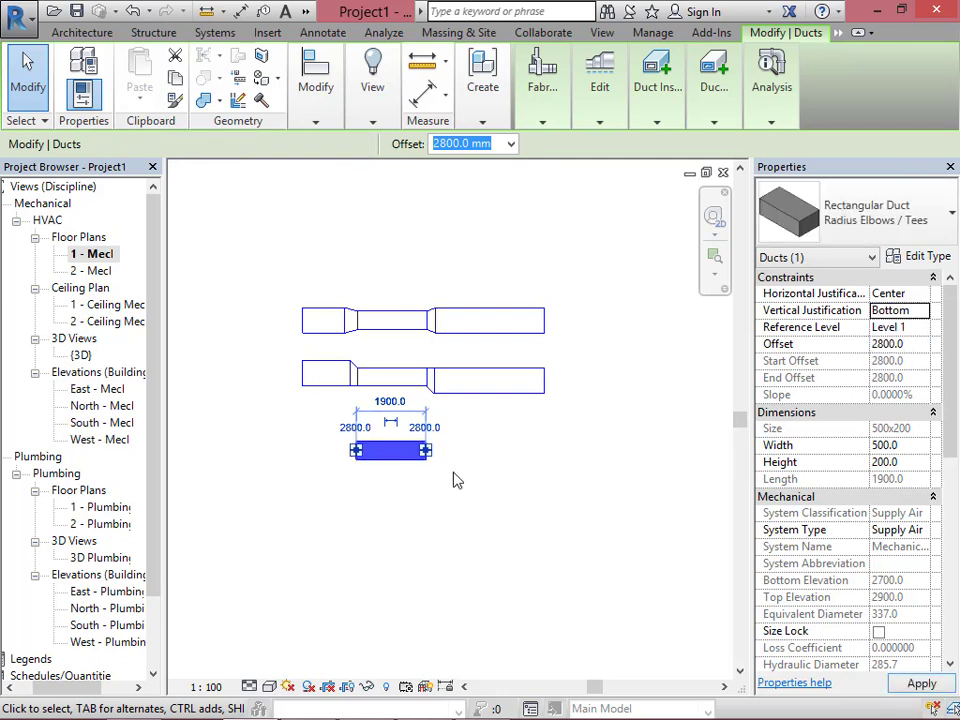
Continue the bottom-justified duct straight from its right end with a run 500 mm wide and 500 mm high.
{"action": "right_click", "coordinate": [428, 455]}
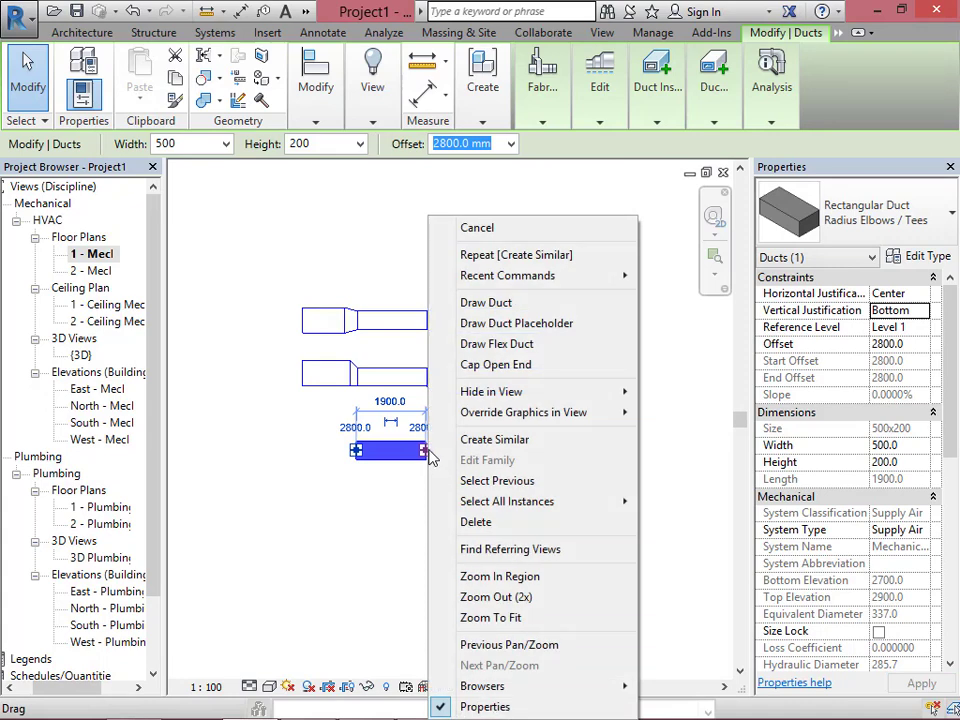
{"action": "left_click", "coordinate": [394, 508]}
{"action": "key", "text": "Escape"}
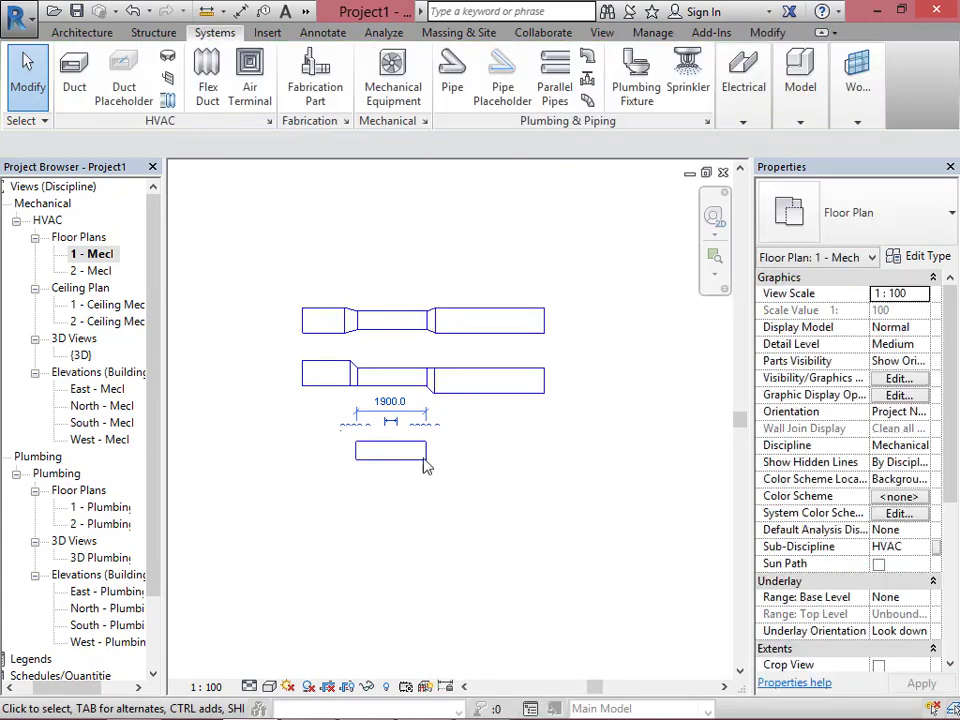
{"action": "left_click", "coordinate": [428, 455]}
{"action": "right_click", "coordinate": [428, 455]}
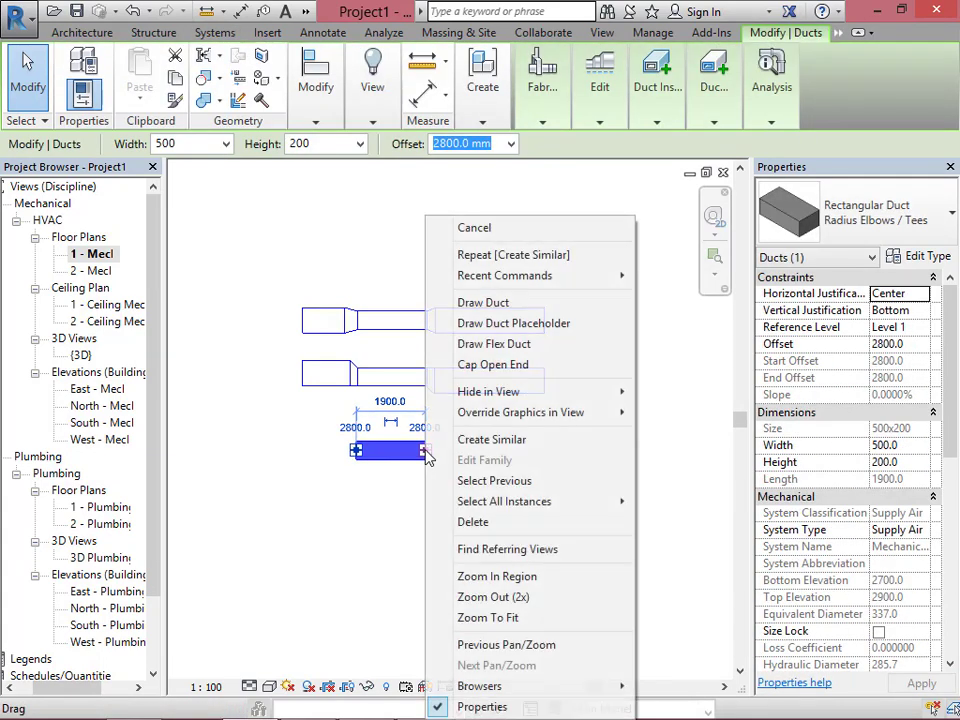
{"action": "left_click", "coordinate": [506, 304]}
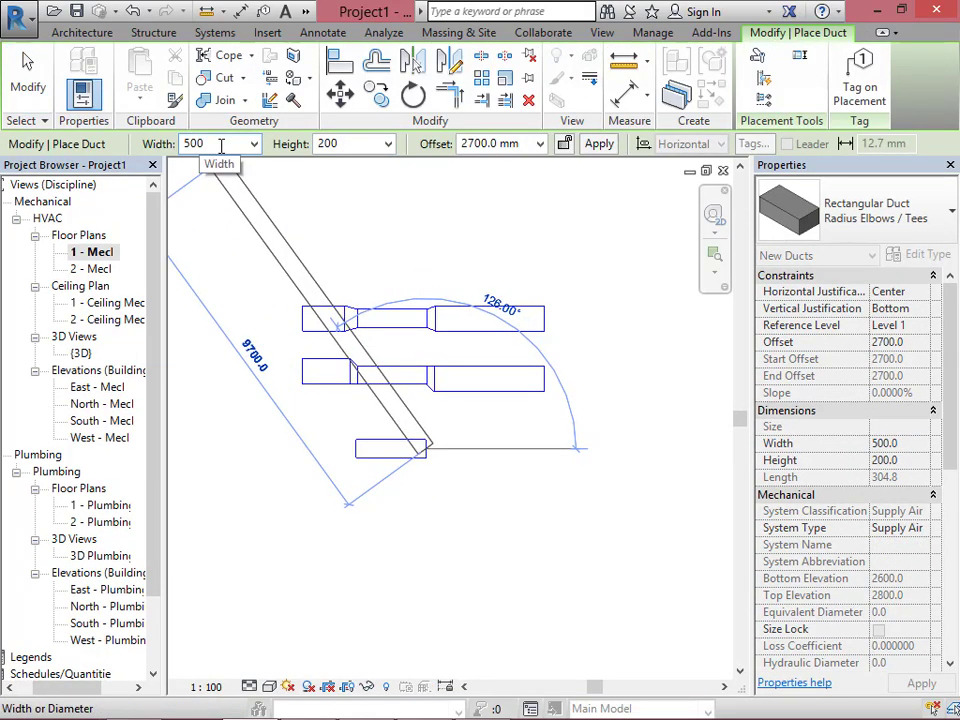
{"action": "left_click", "coordinate": [356, 144]}
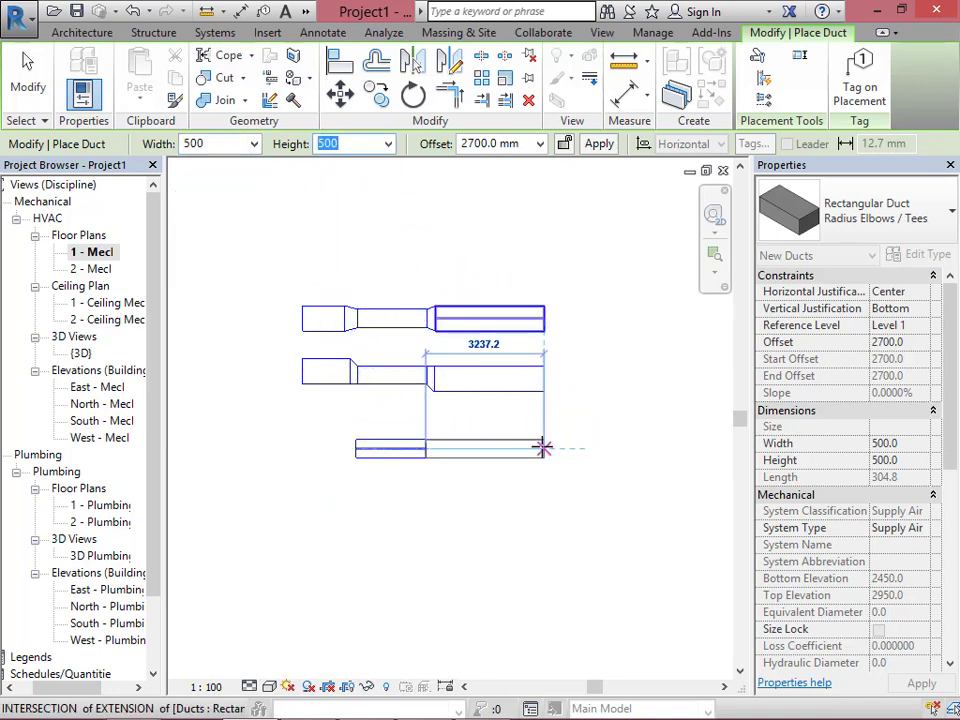
Finish the 500 x 500 mm duct extending the lowest run about 3237 mm, ending in line with the ducts above.
{"action": "left_click", "coordinate": [544, 447]}
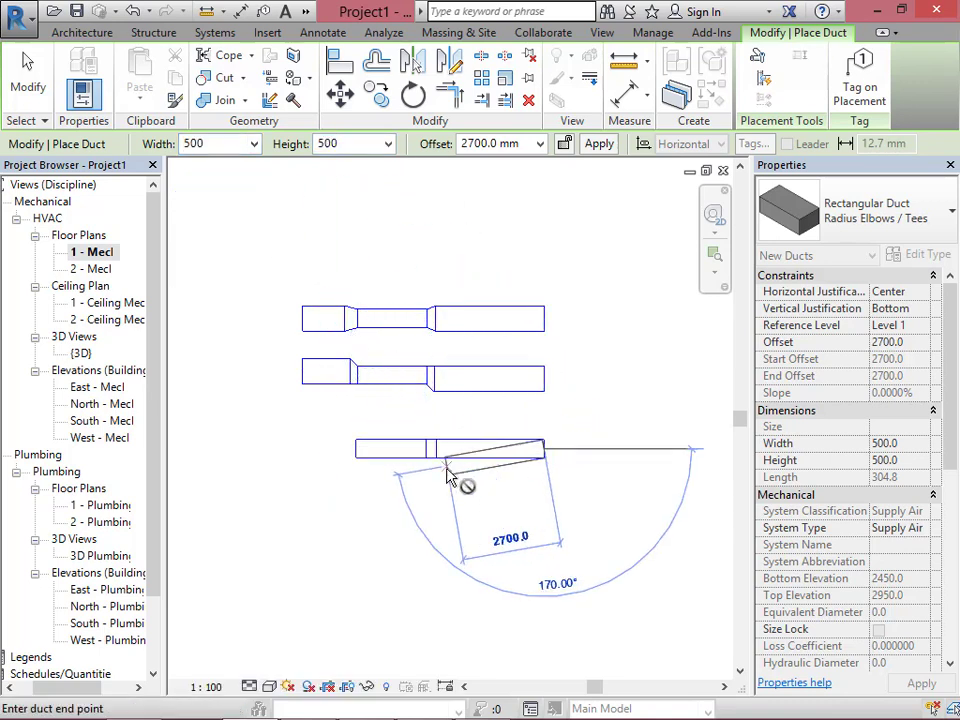
{"action": "key", "text": "Escape"}
{"action": "key", "text": "Escape"}
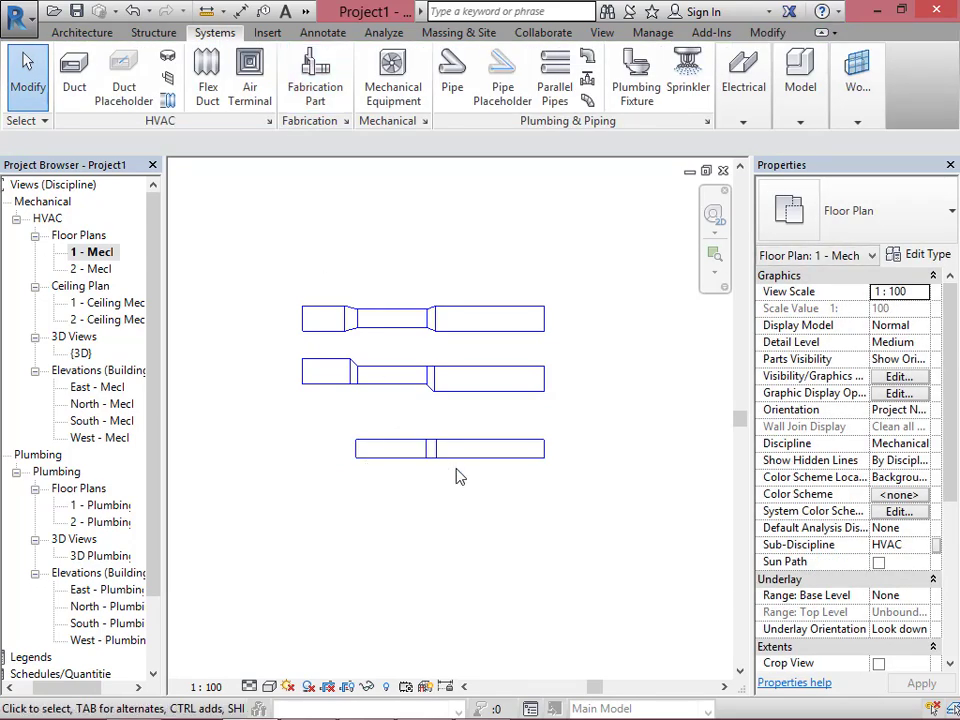
Examine the lowest duct run and its 200 mm high segment in the default 3D view without saving the project, returning to the floor plan.
{"action": "scroll", "coordinate": [432, 462], "scroll_direction": "up", "scroll_amount": 2}
{"action": "scroll", "coordinate": [435, 414], "scroll_direction": "up", "scroll_amount": 1}
{"action": "scroll", "coordinate": [432, 410], "scroll_direction": "down", "scroll_amount": 2}
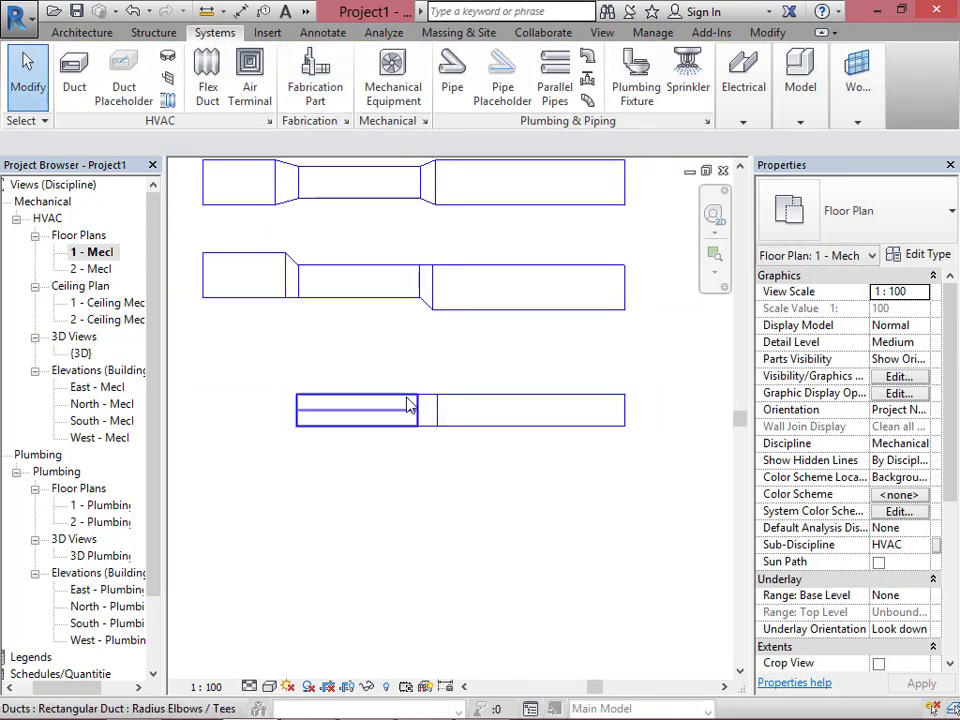
{"action": "left_click", "coordinate": [306, 11]}
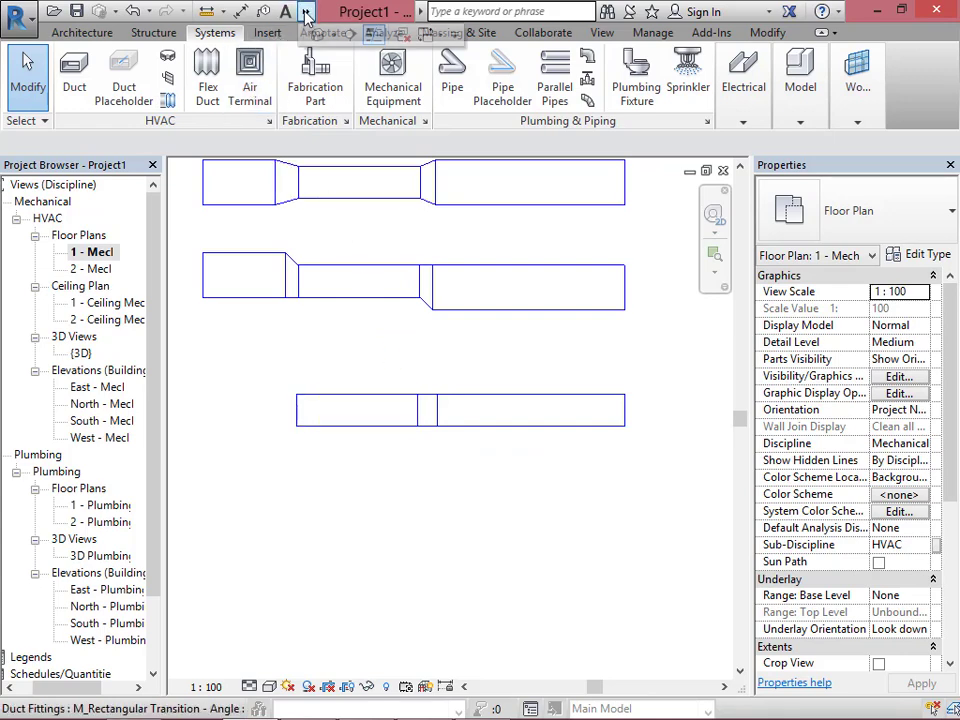
{"action": "left_click", "coordinate": [318, 36]}
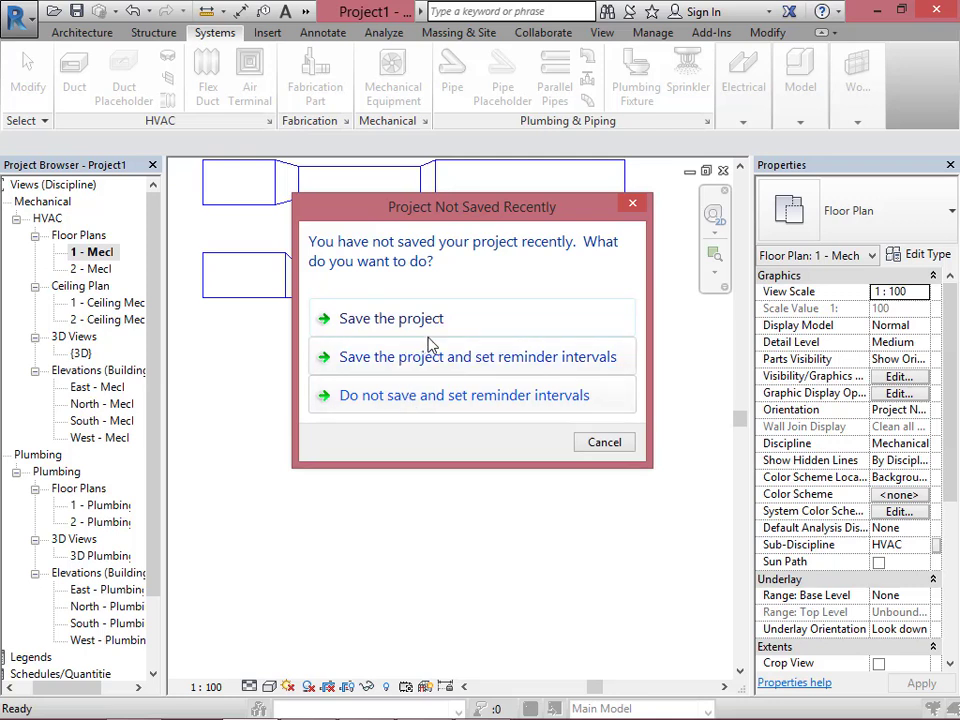
{"action": "left_click", "coordinate": [606, 441]}
{"action": "scroll", "coordinate": [363, 485], "scroll_direction": "up", "scroll_amount": 5}
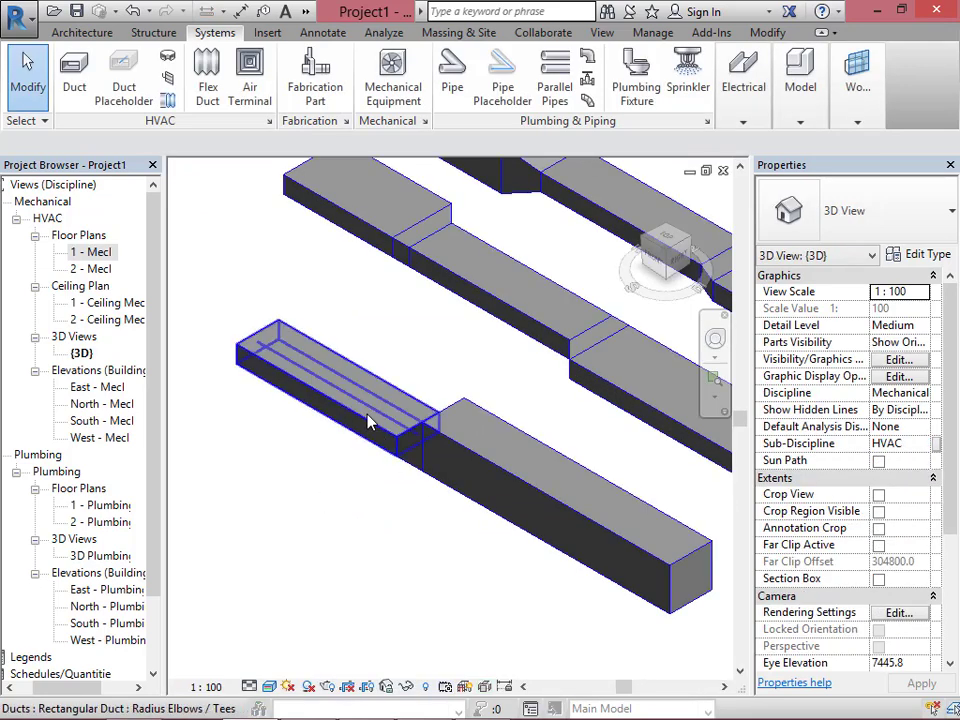
{"action": "left_click", "coordinate": [383, 440]}
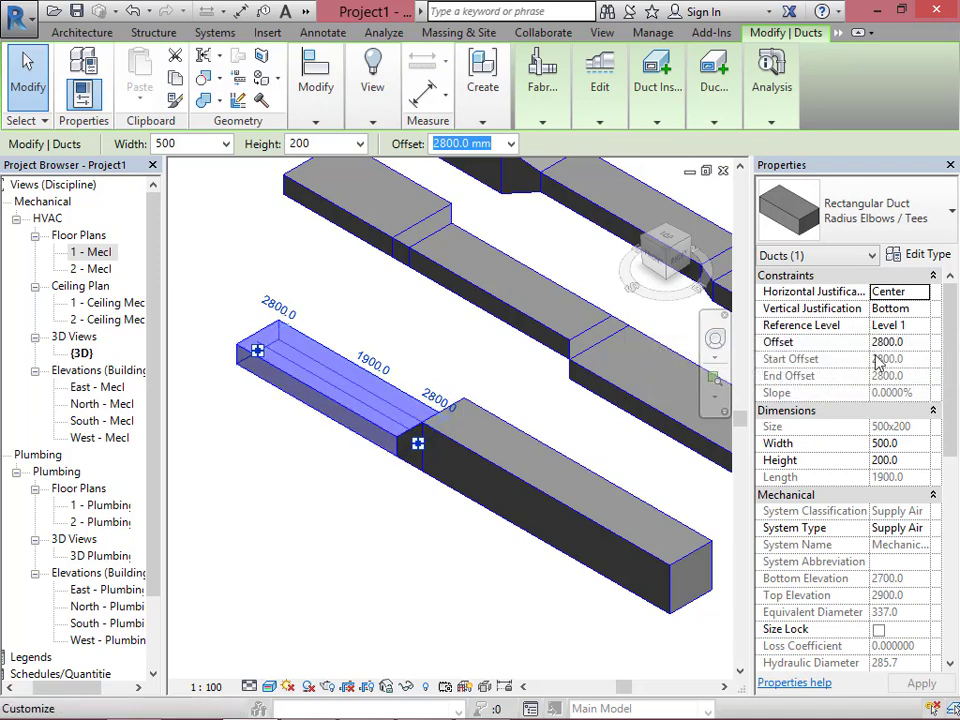
{"action": "left_click", "coordinate": [388, 472]}
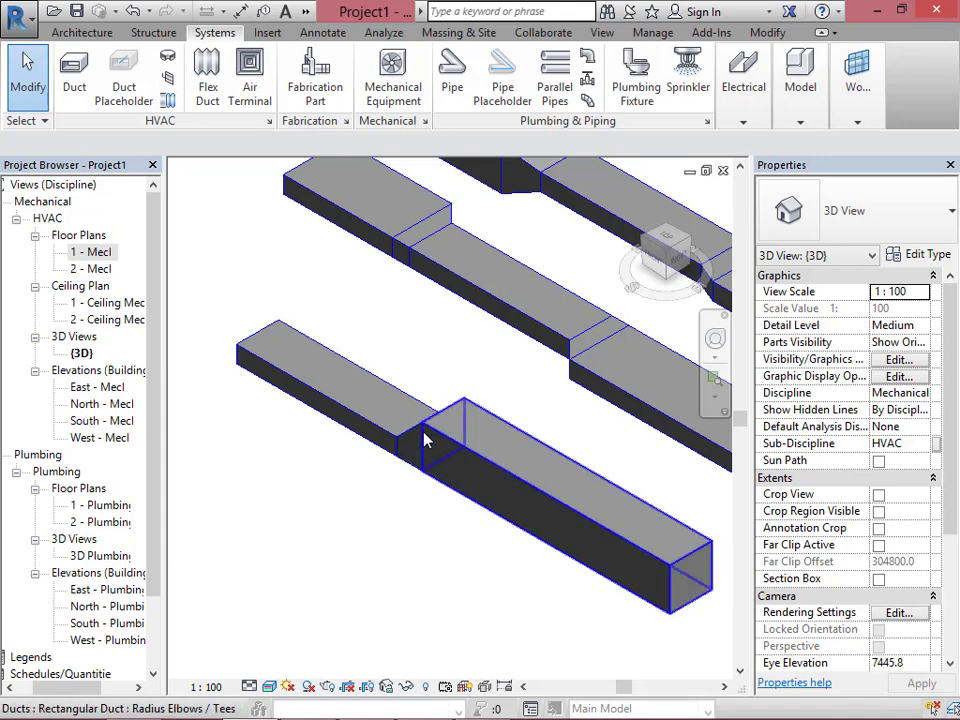
{"action": "scroll", "coordinate": [422, 433], "scroll_direction": "down", "scroll_amount": 5}
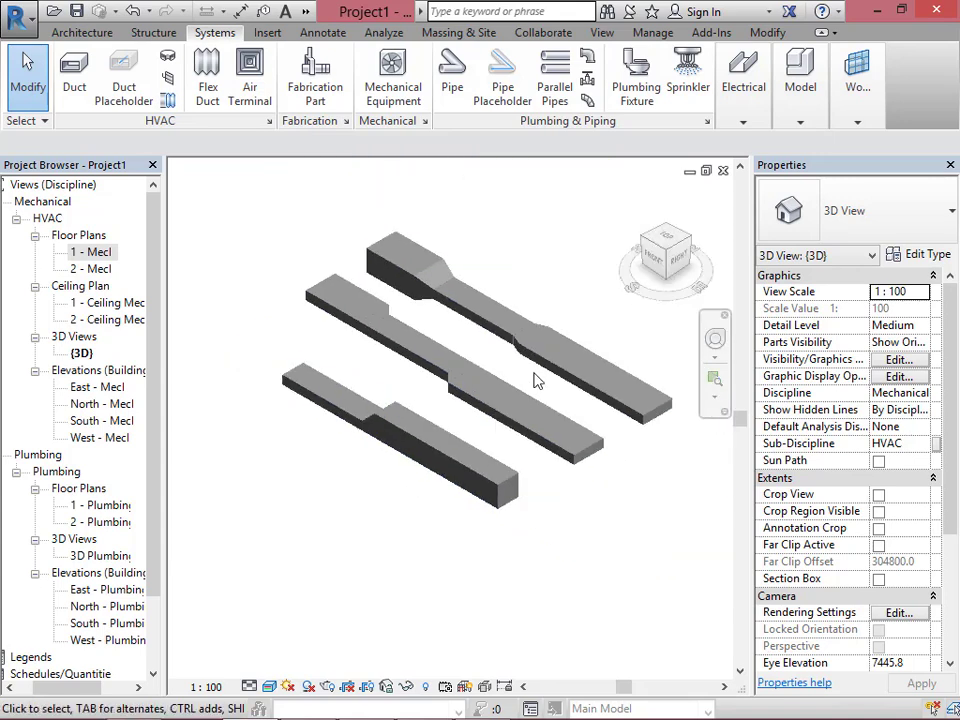
{"action": "left_click", "coordinate": [723, 170]}
{"action": "left_click", "coordinate": [315, 420]}
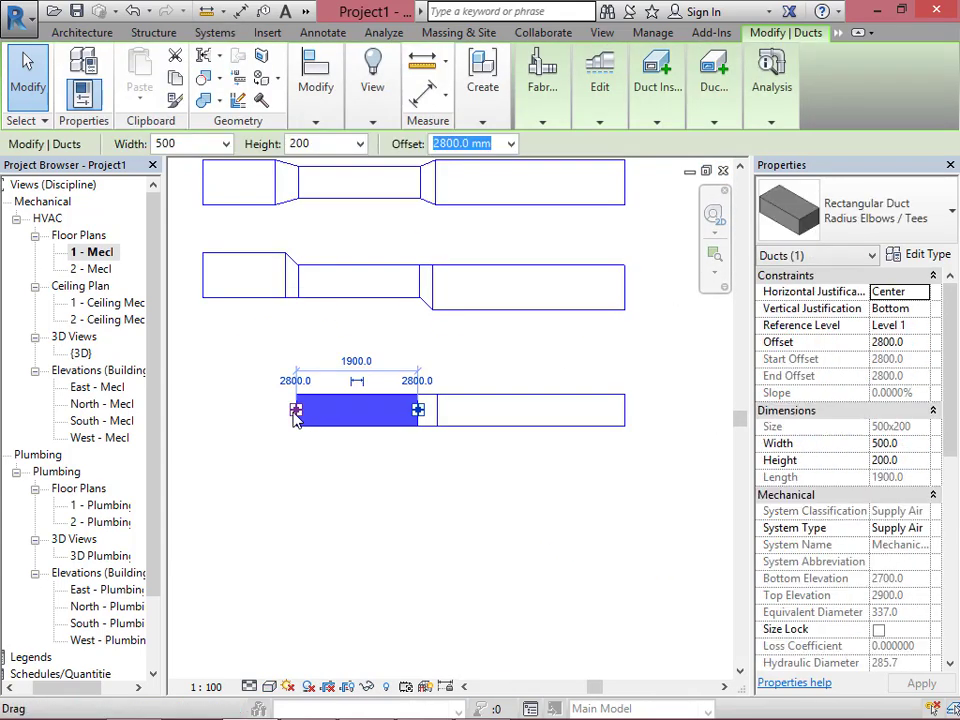
{"action": "right_click", "coordinate": [297, 416]}
{"action": "left_click", "coordinate": [350, 303]}
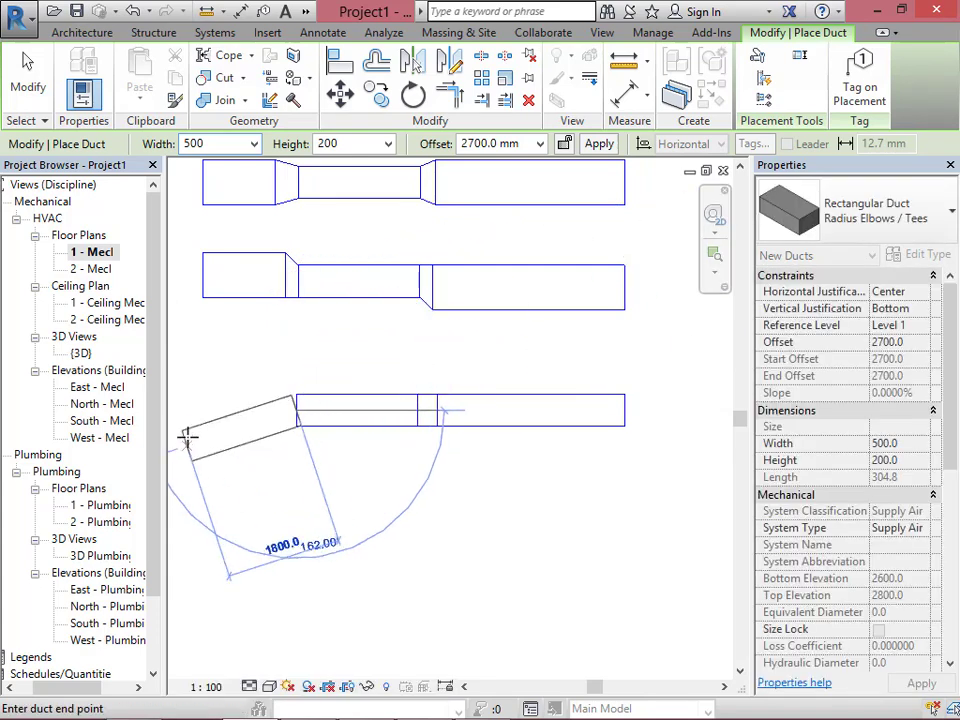
{"action": "key", "text": "Escape"}
{"action": "key", "text": "Escape"}
{"action": "left_click", "coordinate": [306, 427]}
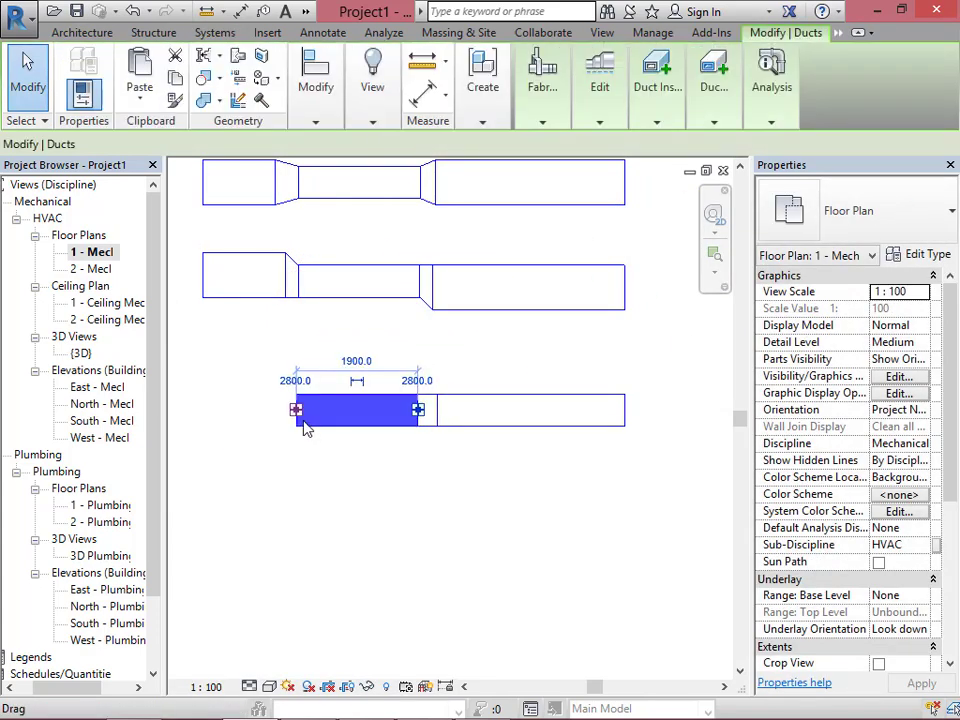
{"action": "right_click", "coordinate": [302, 418]}
{"action": "left_click", "coordinate": [330, 304]}
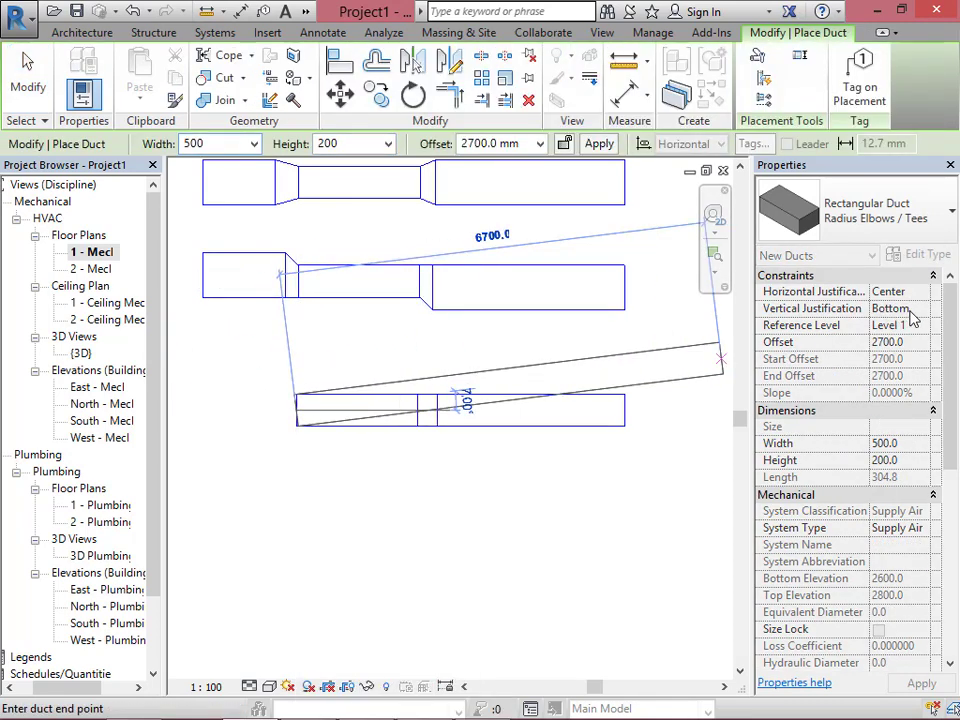
{"action": "key", "text": "Escape"}
{"action": "key", "text": "Escape"}
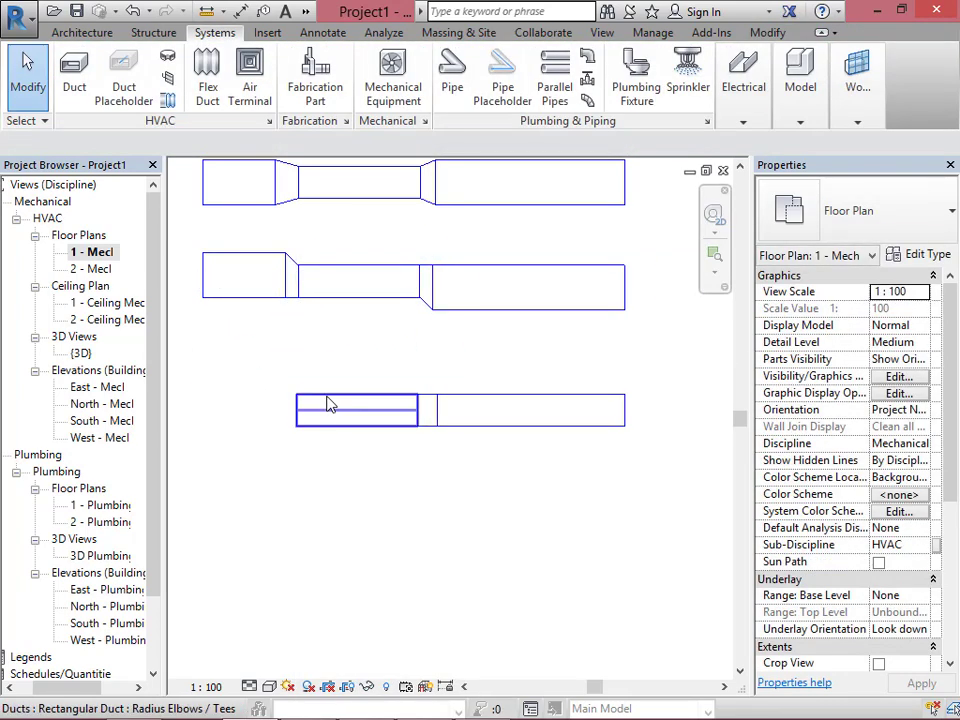
Set the vertical justification of the lowest run's 200 mm high duct to Top.
{"action": "left_click", "coordinate": [330, 405]}
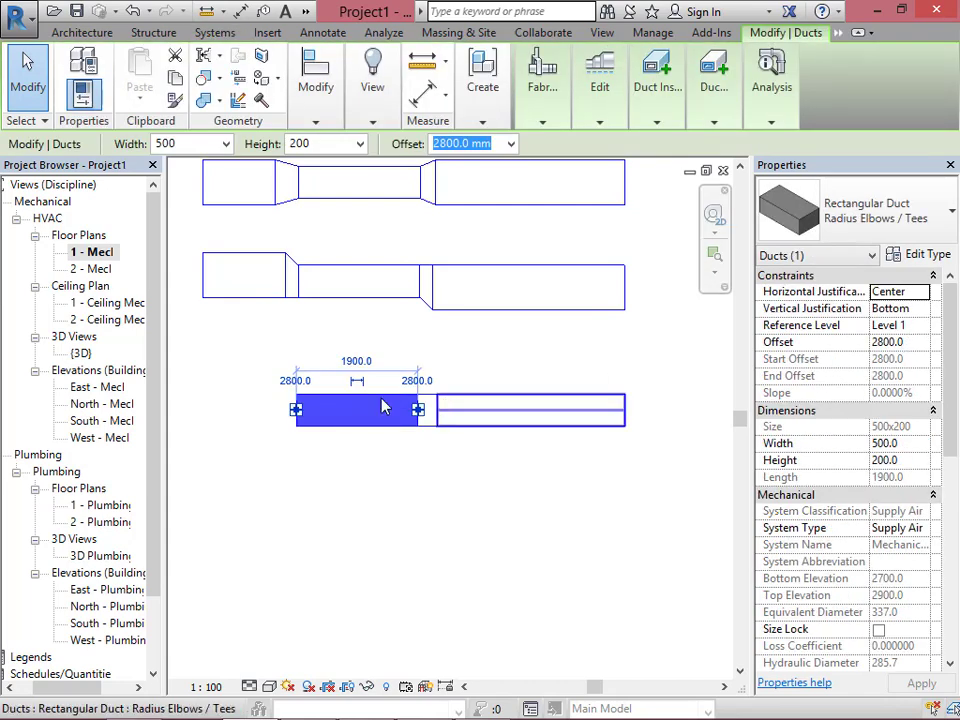
{"action": "left_click", "coordinate": [928, 311]}
{"action": "left_click", "coordinate": [910, 355]}
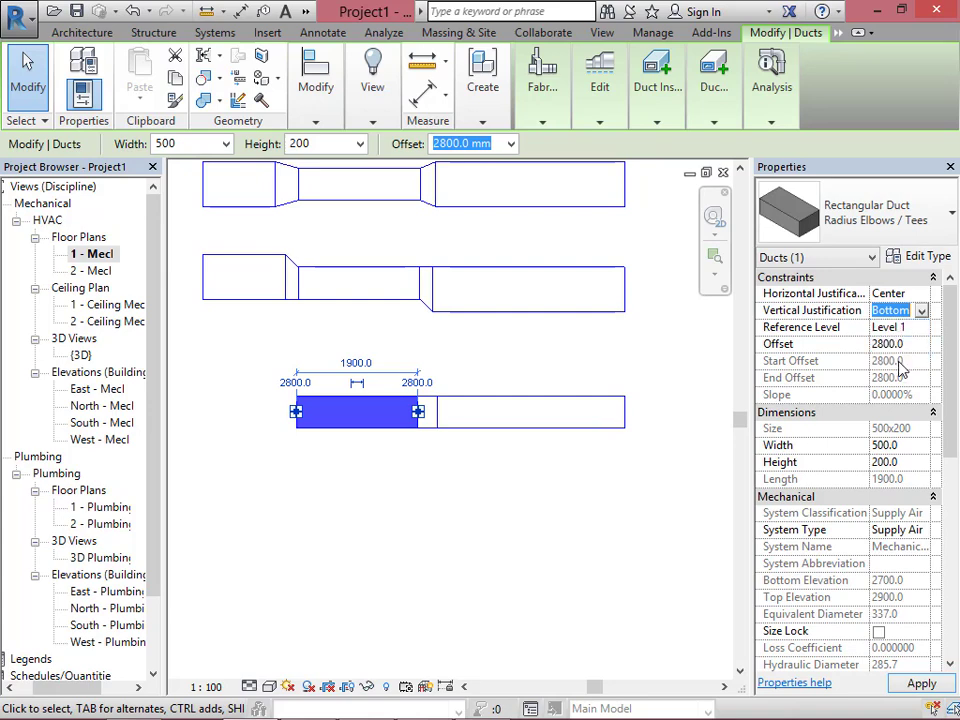
Draw a 500 mm high duct from the open left end of the lowest run, ending in line with the ducts above.
{"action": "right_click", "coordinate": [295, 420]}
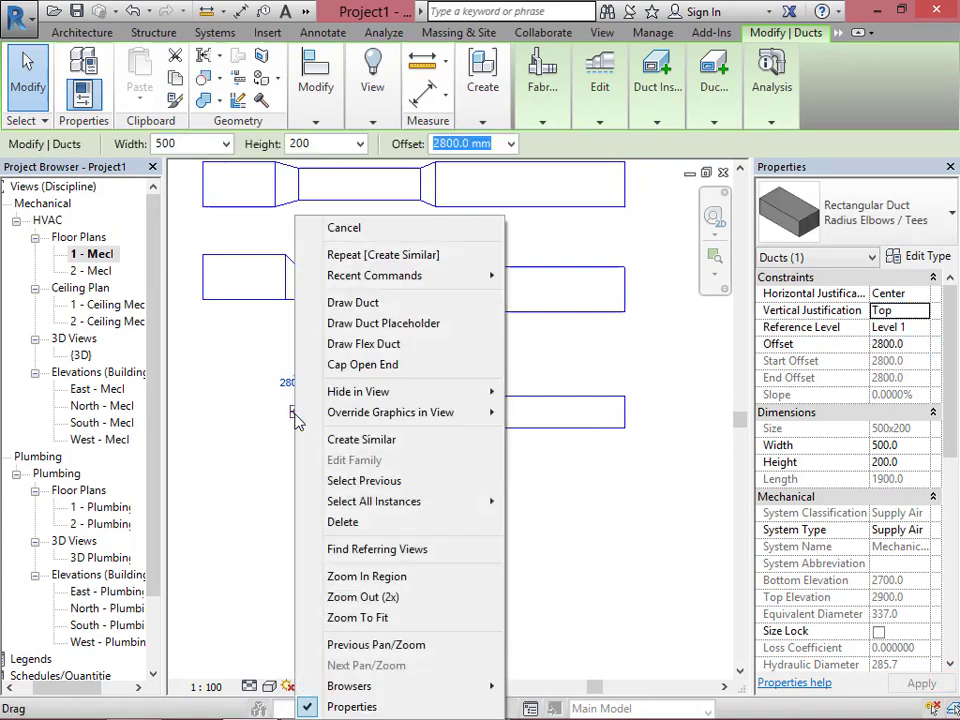
{"action": "left_click", "coordinate": [354, 302]}
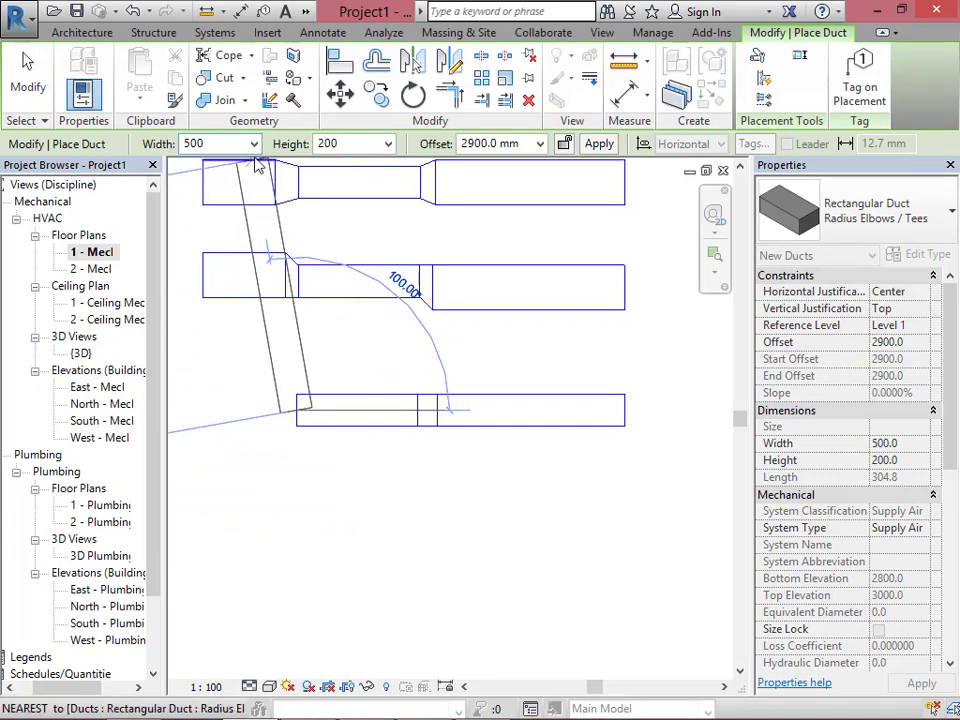
{"action": "left_click", "coordinate": [369, 143]}
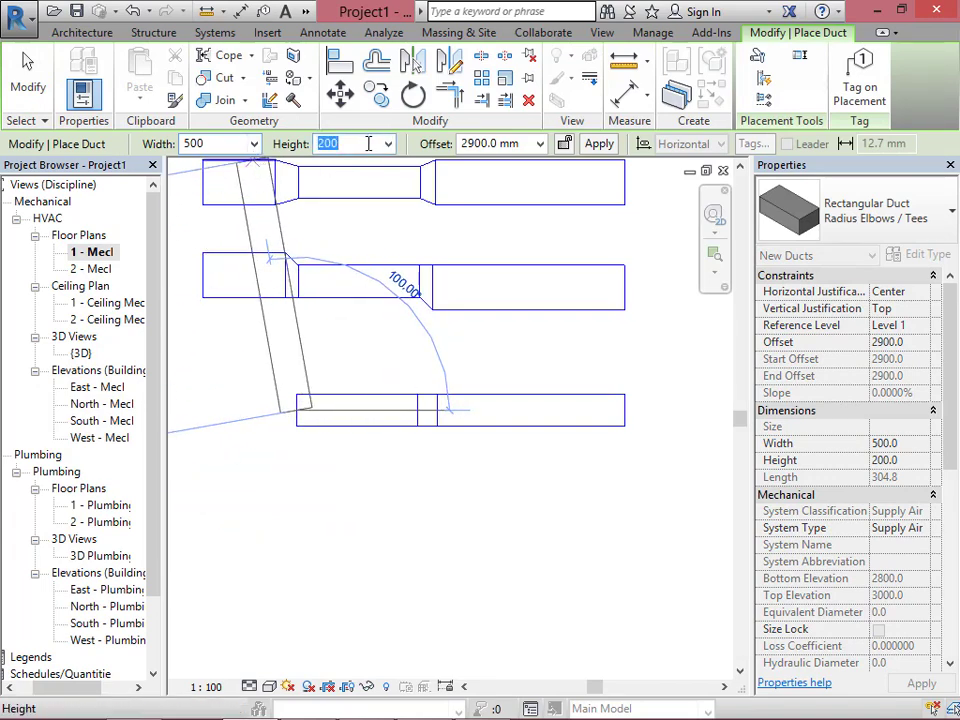
{"action": "type", "text": "500"}
{"action": "key", "text": "Return"}
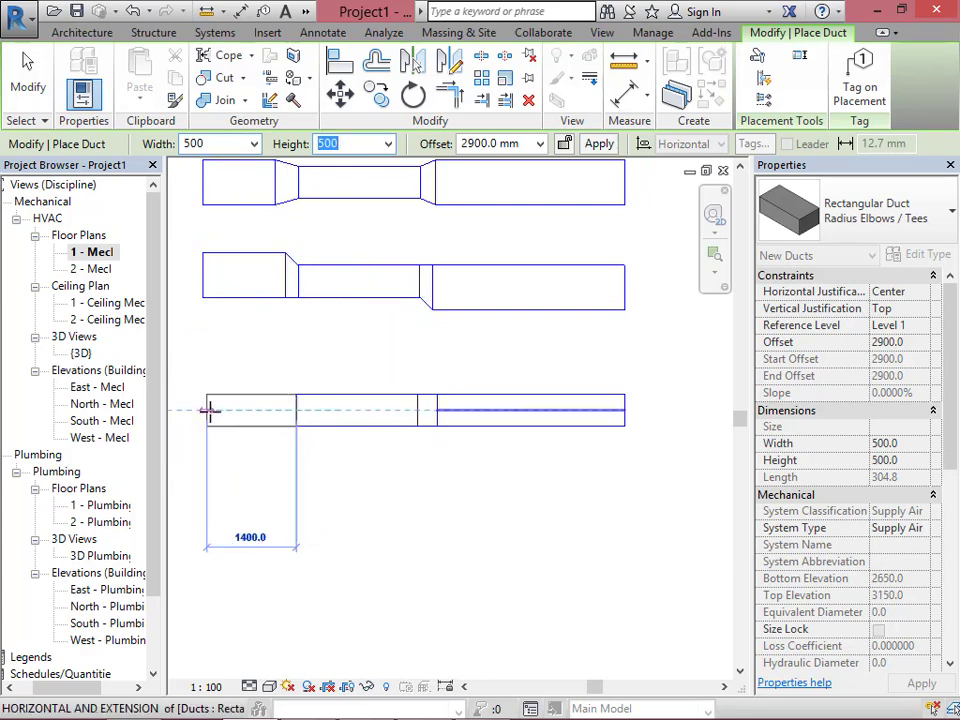
{"action": "left_click", "coordinate": [202, 410]}
{"action": "key", "text": "Escape"}
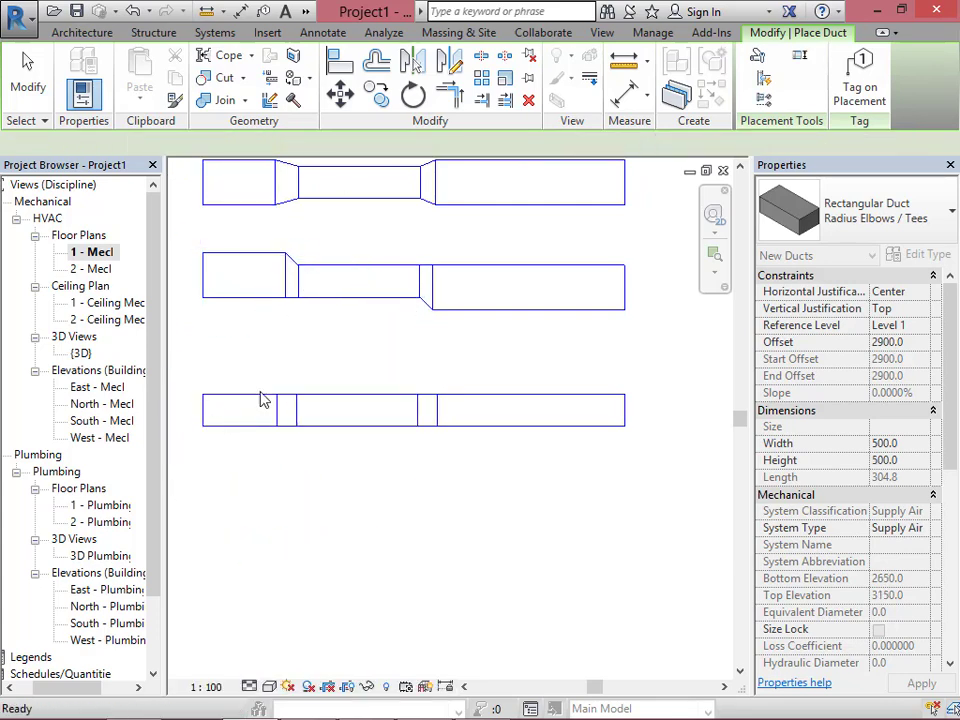
{"action": "key", "text": "Escape"}
Check the top-justified transition and the middle duct of the lowest run in the 3D view, returning to the floor plan.
{"action": "left_click", "coordinate": [306, 11]}
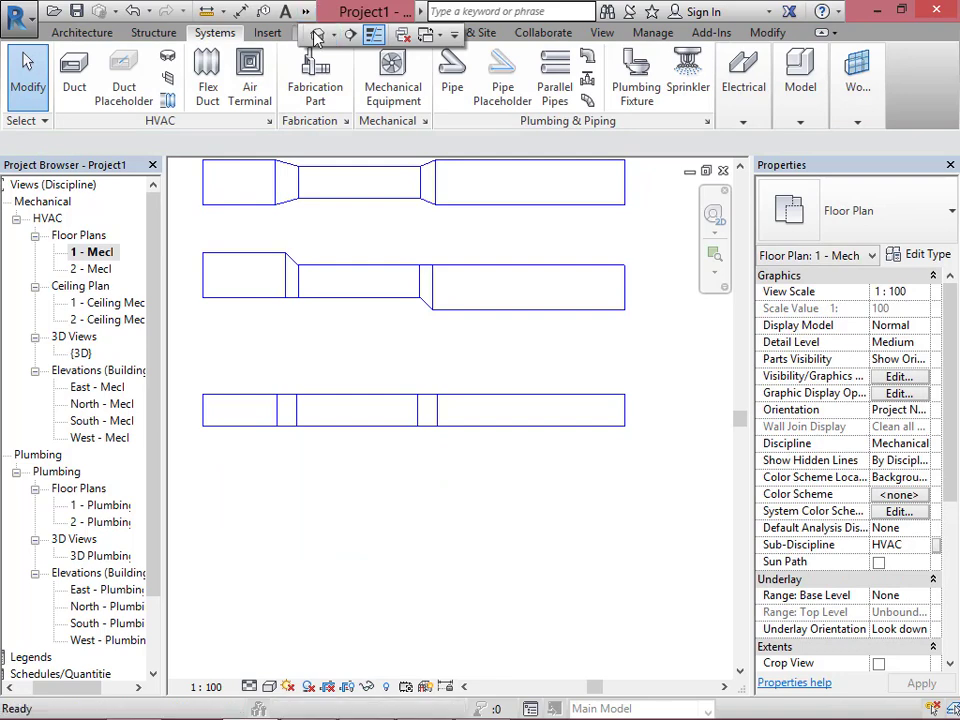
{"action": "left_click", "coordinate": [317, 33]}
{"action": "scroll", "coordinate": [262, 464], "scroll_direction": "up", "scroll_amount": 3}
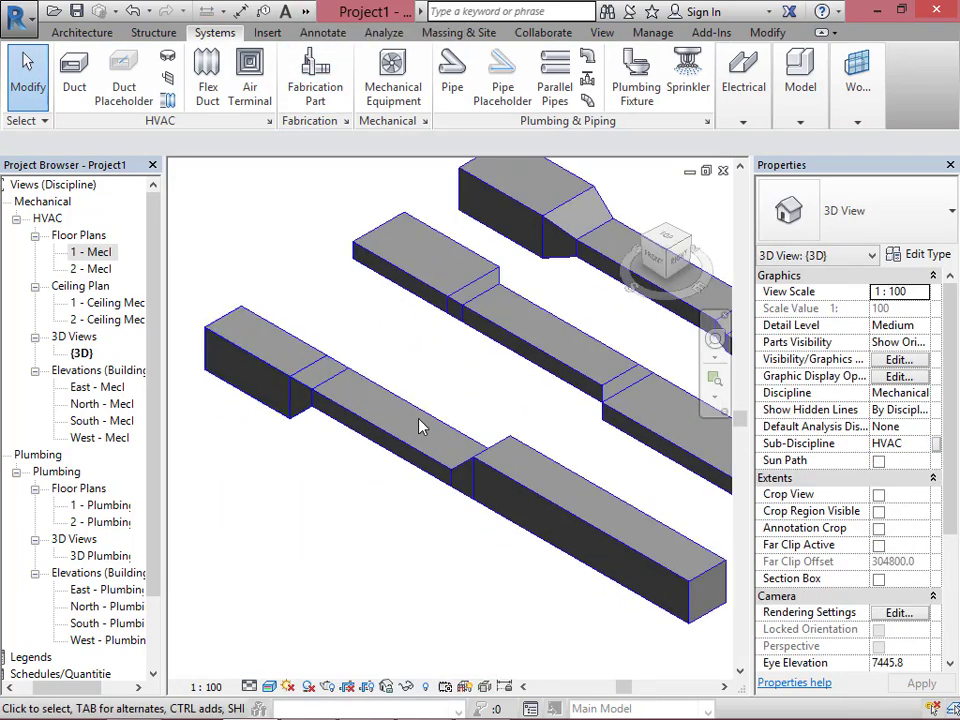
{"action": "left_click", "coordinate": [352, 430]}
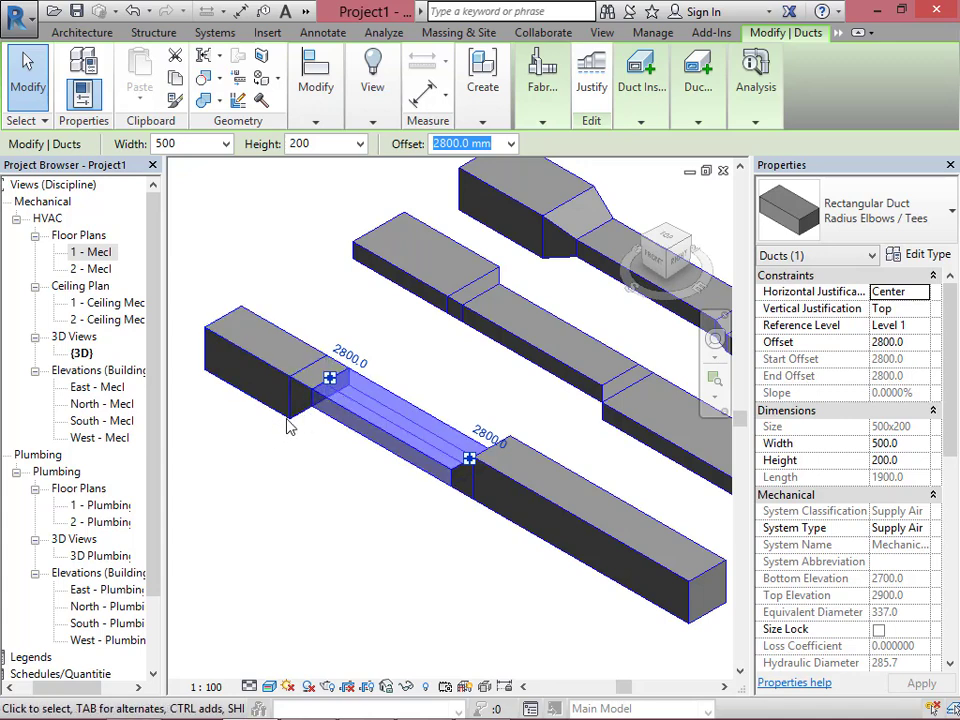
{"action": "scroll", "coordinate": [400, 410], "scroll_direction": "down", "scroll_amount": 2}
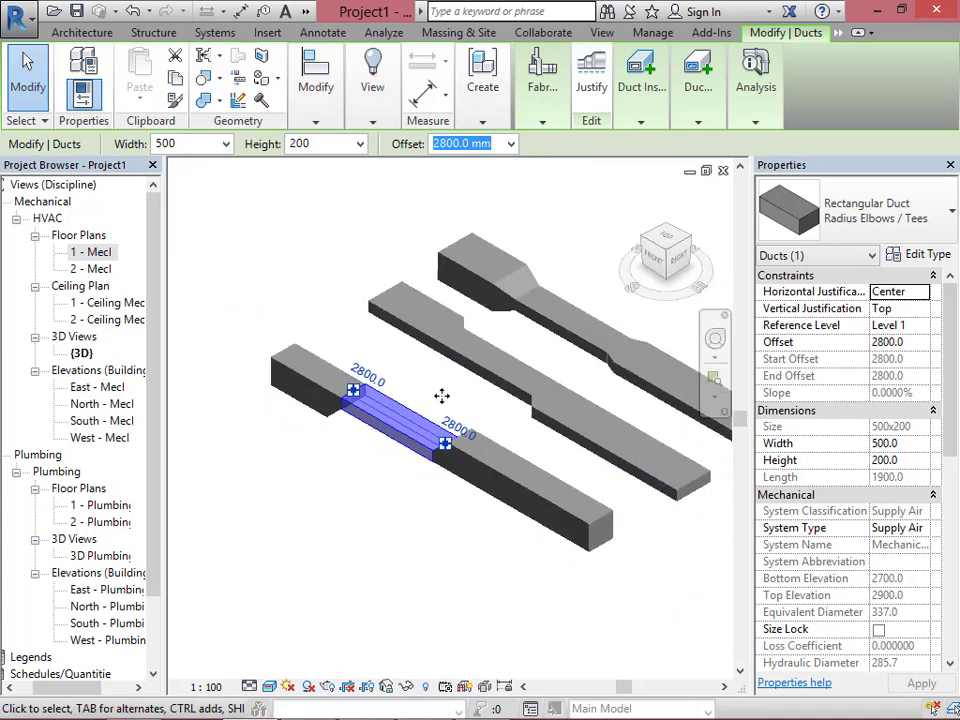
{"action": "key", "text": "Escape"}
{"action": "left_click", "coordinate": [723, 170]}
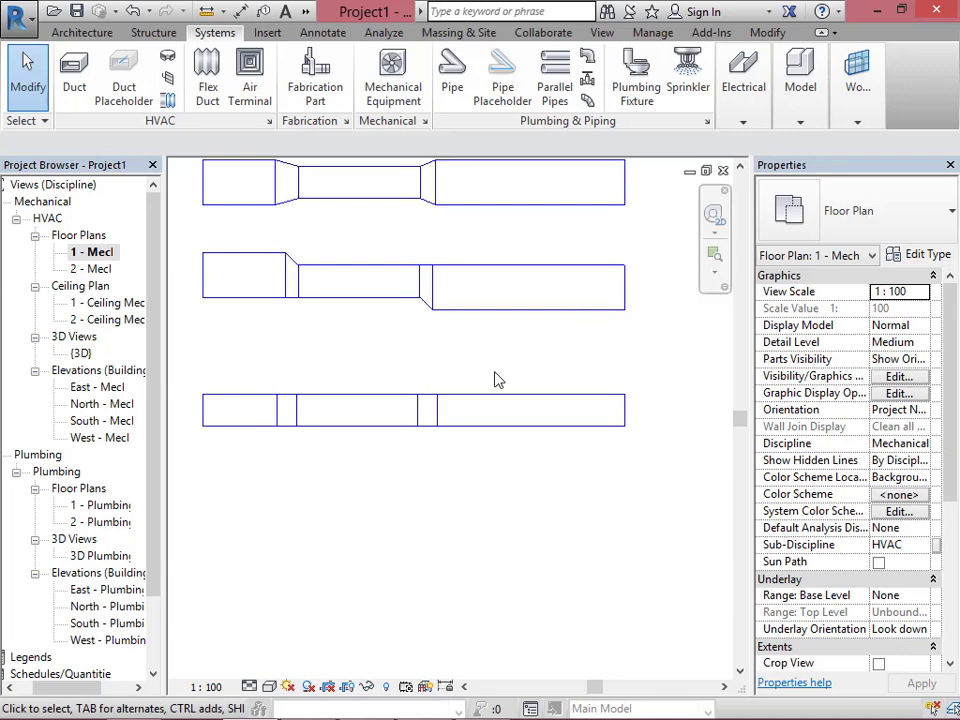
Create a similar 500 x 200 mm horizontal duct about 1900 mm long below the lowest run's middle duct.
{"action": "scroll", "coordinate": [494, 379], "scroll_direction": "down", "scroll_amount": 2}
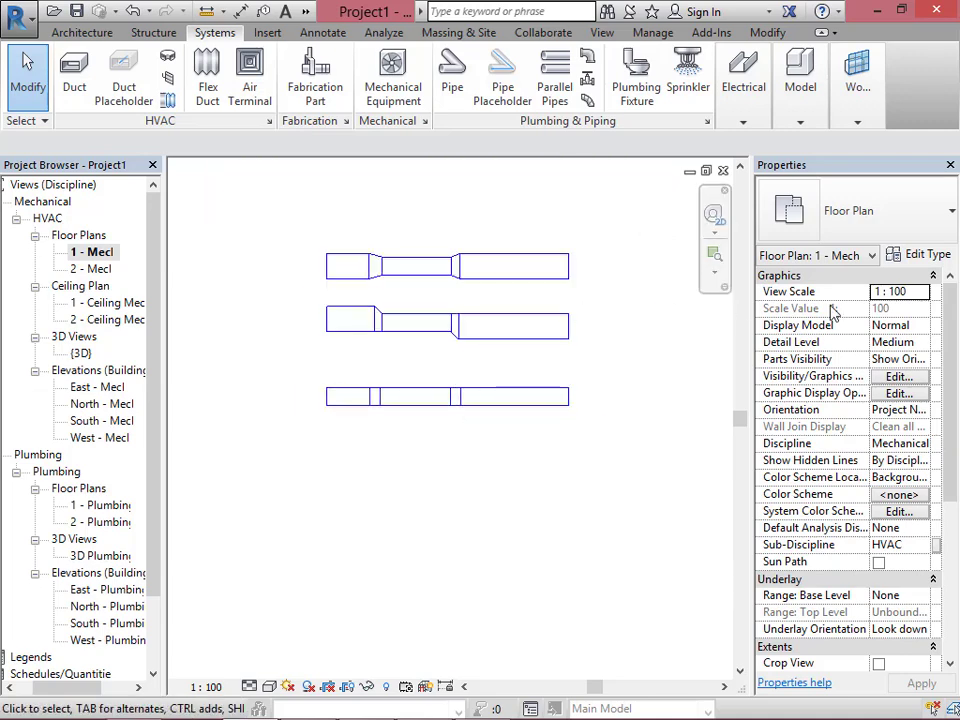
{"action": "left_click", "coordinate": [421, 341]}
{"action": "left_click", "coordinate": [427, 350]}
{"action": "left_click", "coordinate": [409, 393]}
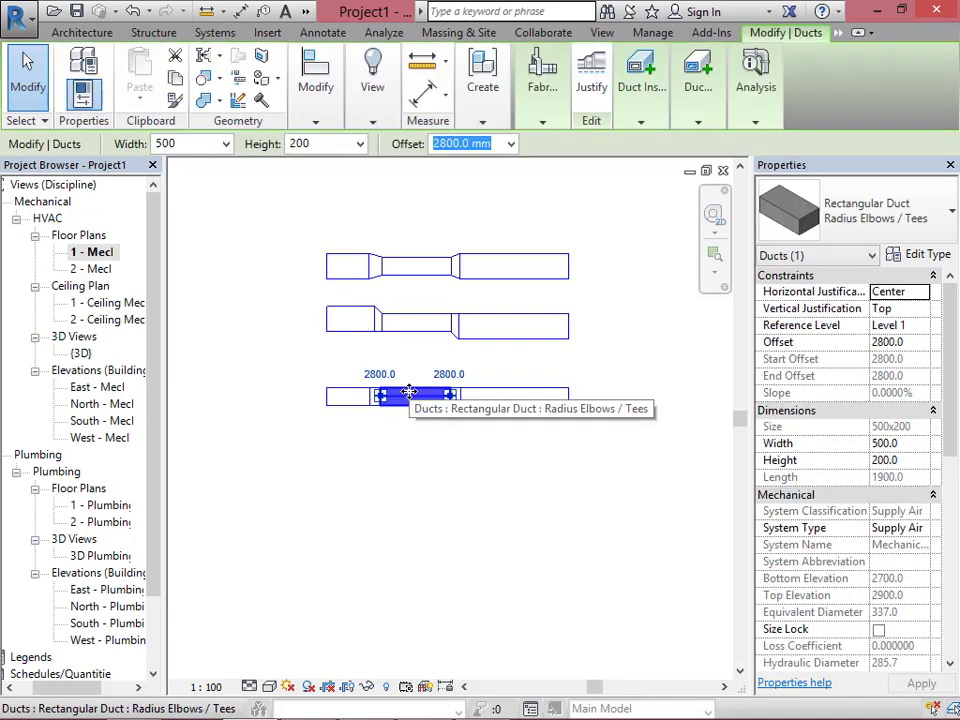
{"action": "right_click", "coordinate": [409, 393]}
{"action": "left_click", "coordinate": [474, 440]}
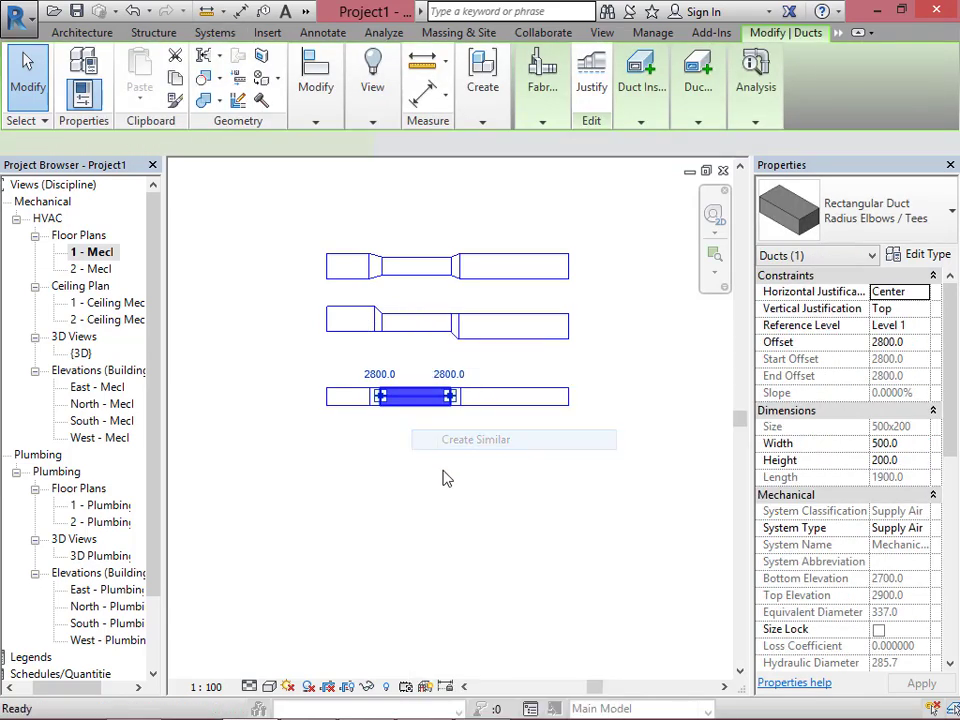
{"action": "left_click", "coordinate": [381, 454]}
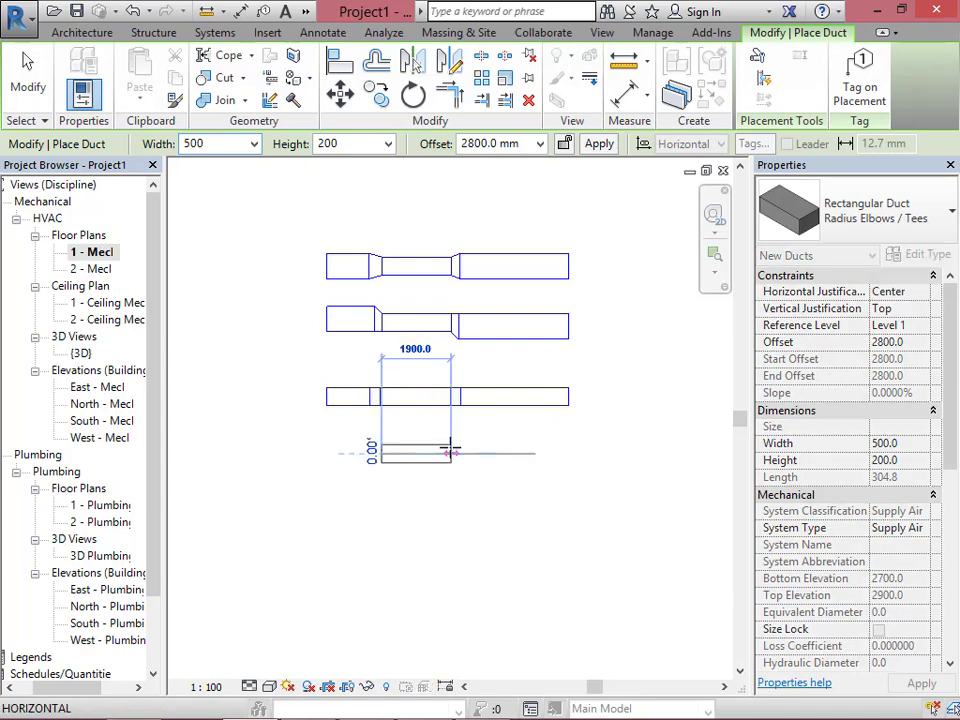
{"action": "left_click", "coordinate": [454, 456]}
{"action": "key", "text": "Escape"}
{"action": "key", "text": "Escape"}
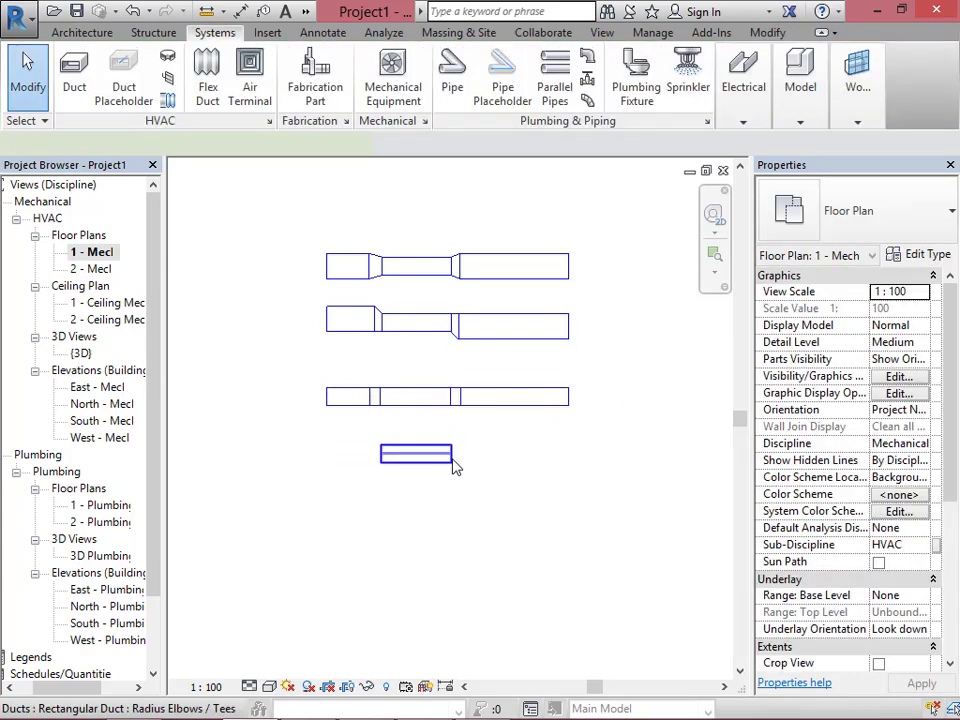
Set the new duct's horizontal justification to Left and its vertical justification to Bottom.
{"action": "left_click", "coordinate": [452, 459]}
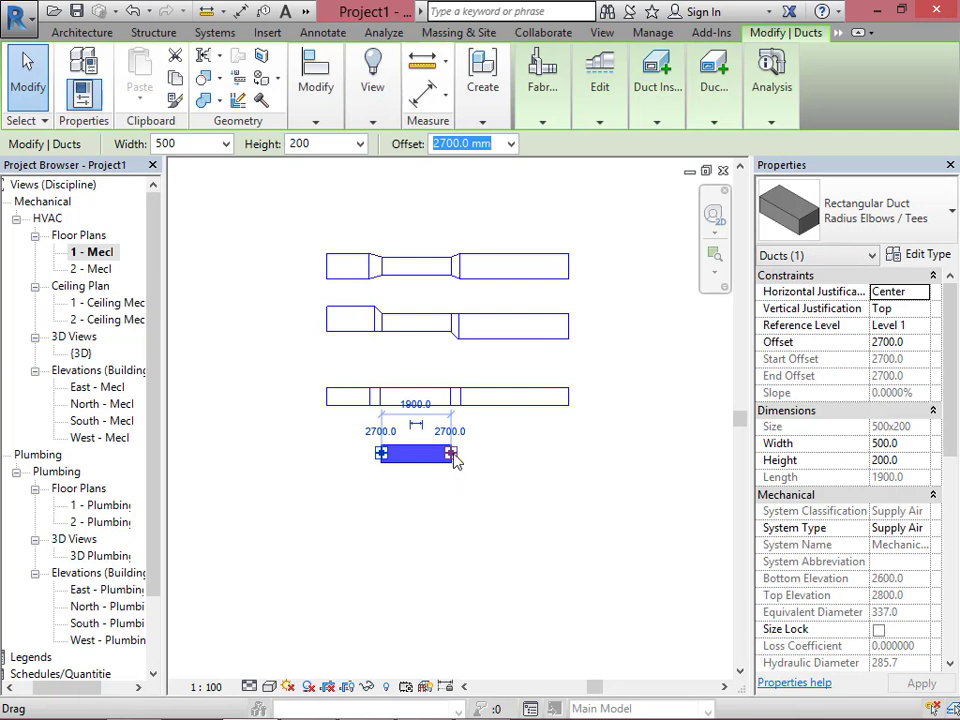
{"action": "left_click", "coordinate": [924, 298]}
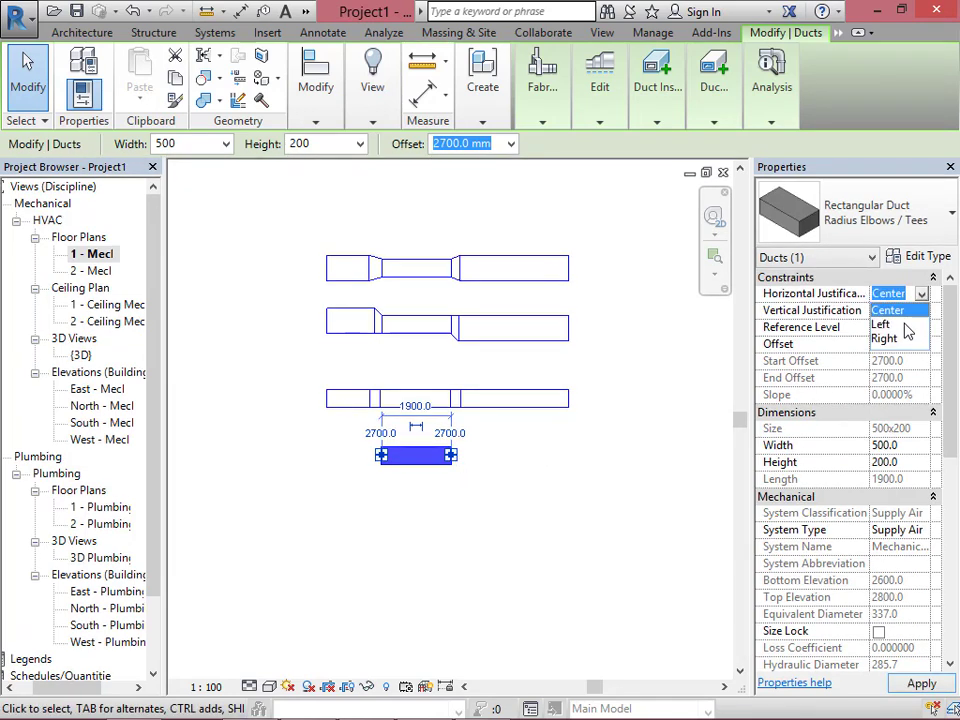
{"action": "left_click", "coordinate": [895, 324]}
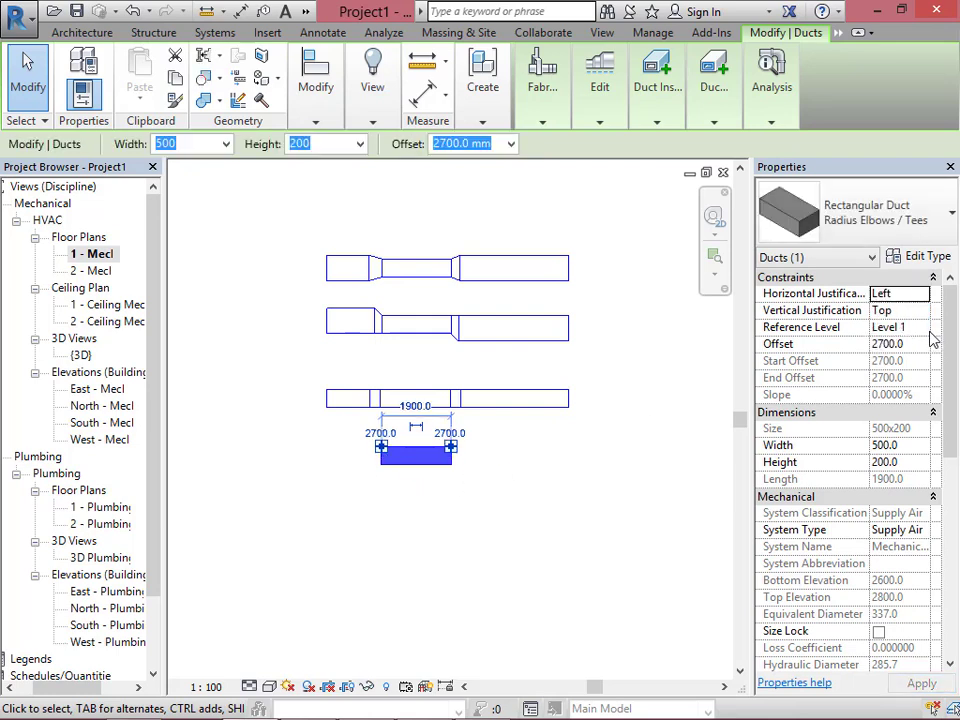
{"action": "left_click", "coordinate": [921, 311]}
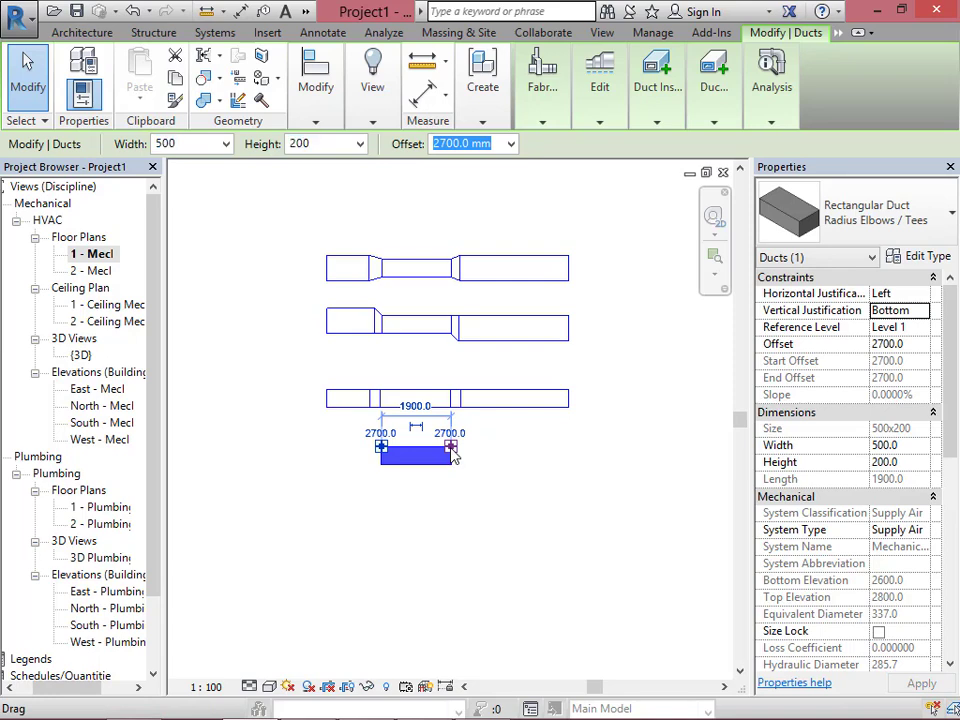
Draw a 700 x 500 mm duct from the open right end of the lowest duct, ending in line with the ducts above.
{"action": "right_click", "coordinate": [453, 455]}
{"action": "left_click", "coordinate": [472, 302]}
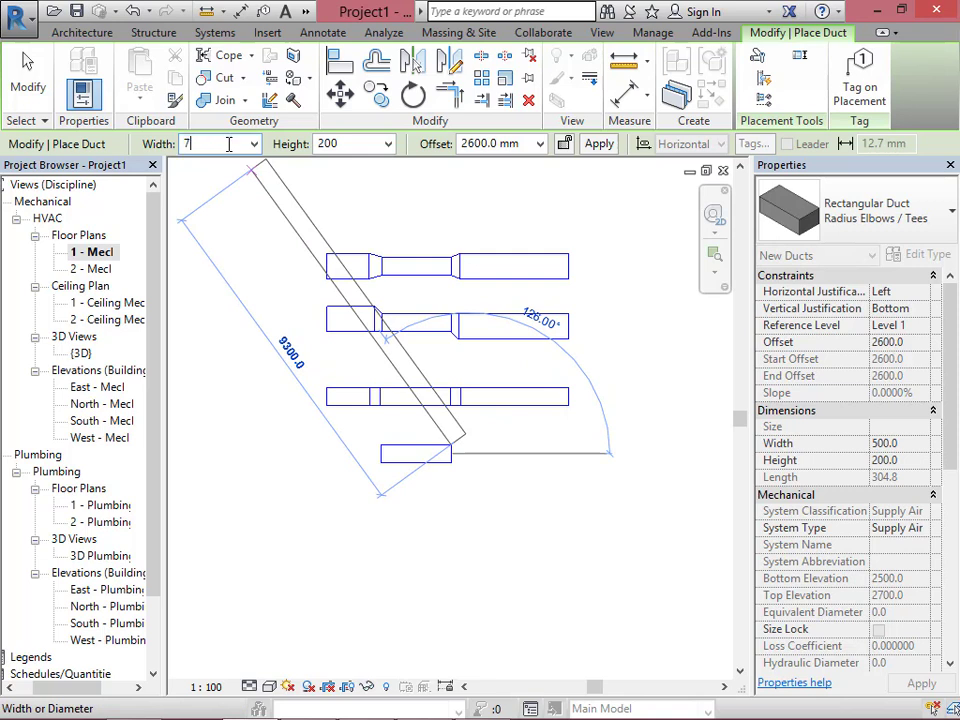
{"action": "left_click", "coordinate": [228, 144]}
{"action": "type", "text": "700"}
{"action": "key", "text": "Tab"}
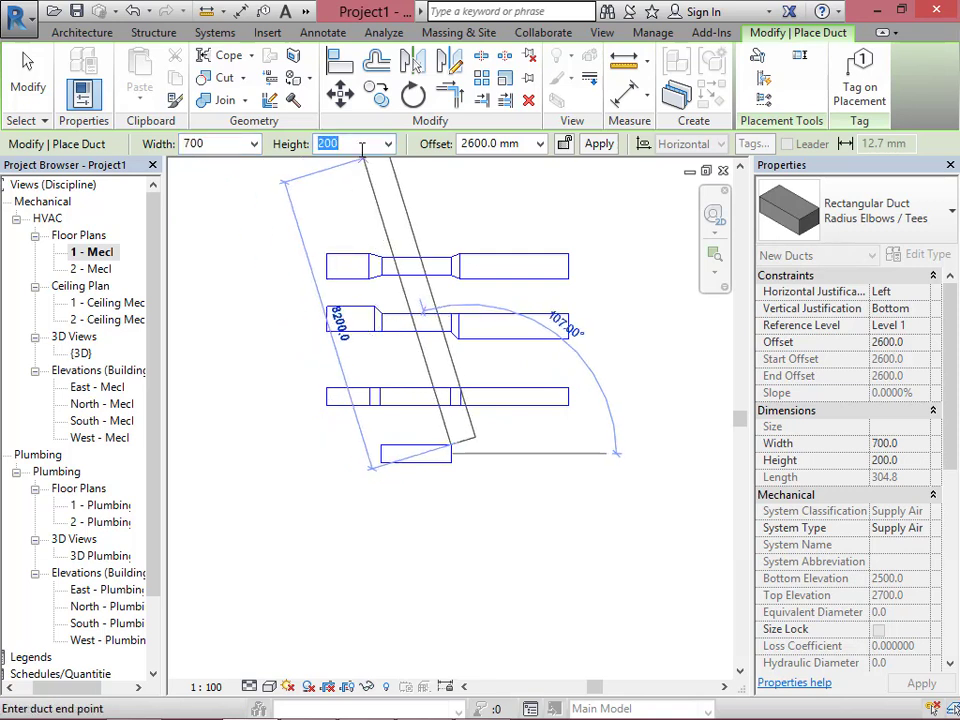
{"action": "type", "text": "500"}
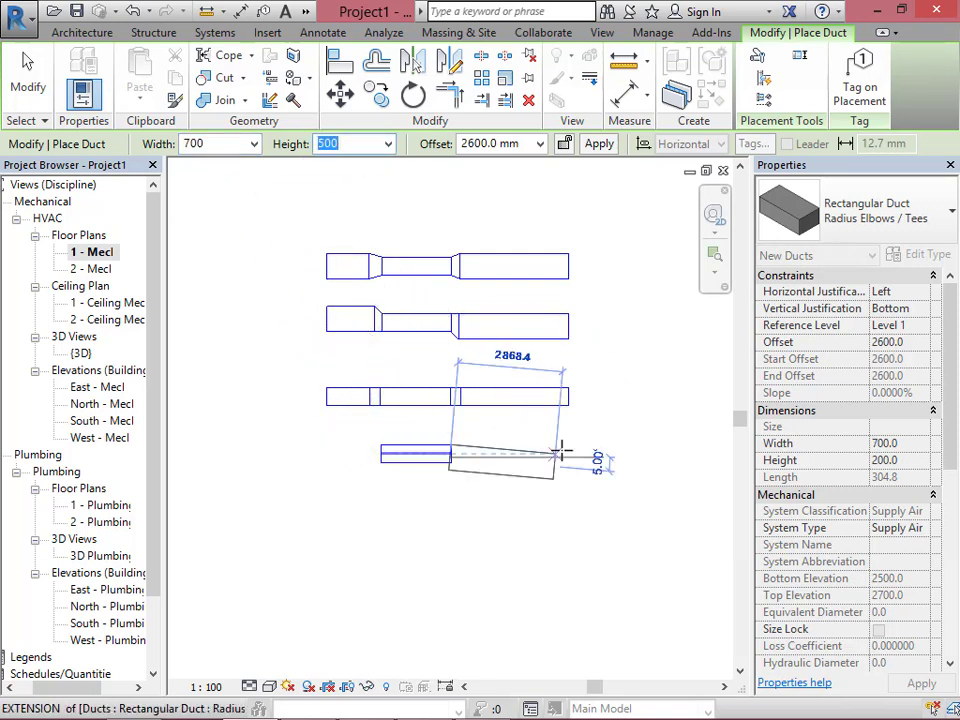
{"action": "left_click", "coordinate": [566, 455]}
{"action": "key", "text": "Escape"}
{"action": "key", "text": "Escape"}
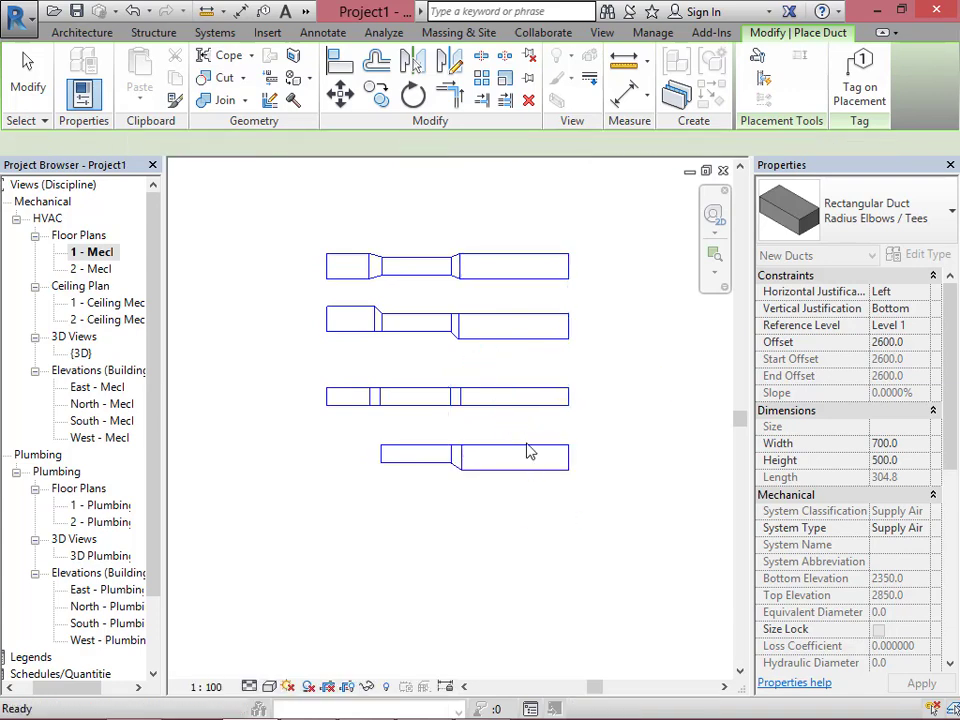
Examine the lowest run's new transition from the side in the 3D view and check the smaller duct's justification settings.
{"action": "left_click", "coordinate": [306, 14]}
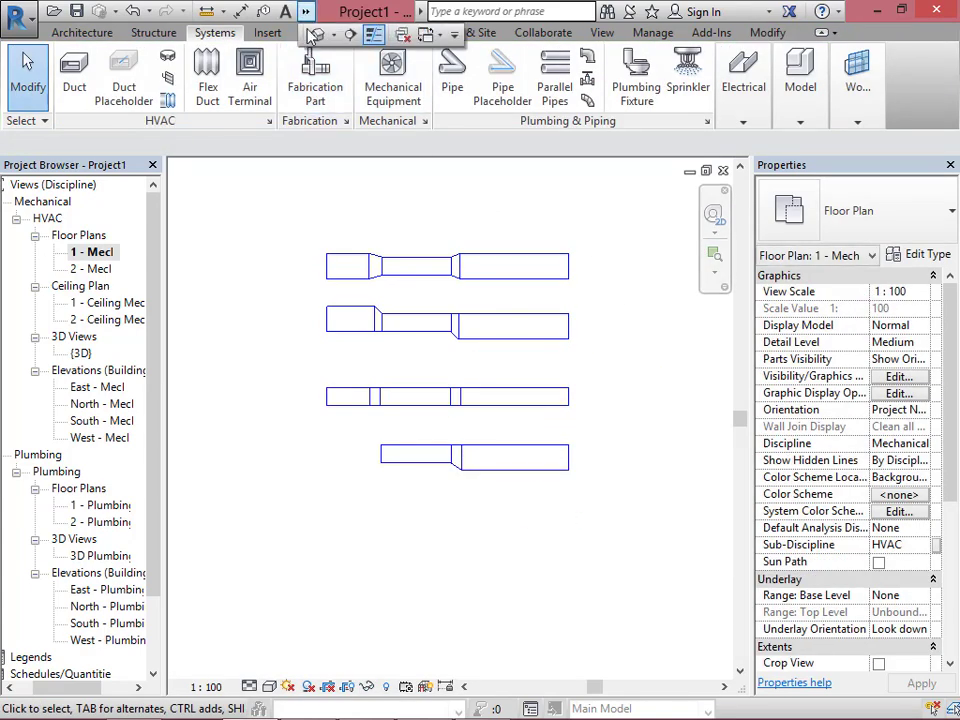
{"action": "left_click", "coordinate": [314, 34]}
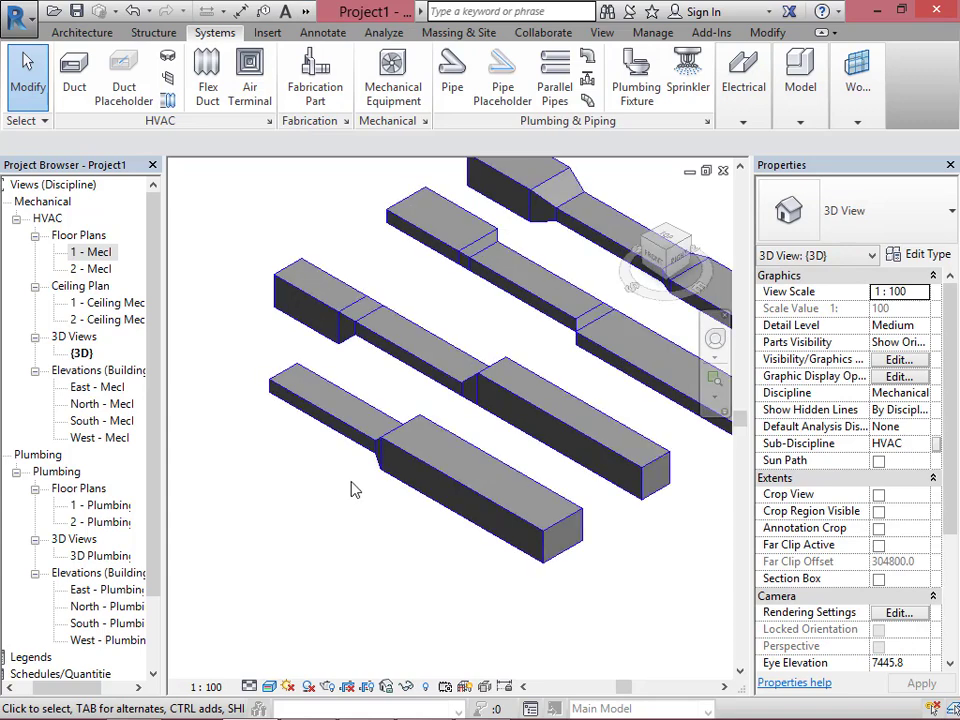
{"action": "scroll", "coordinate": [351, 489], "scroll_direction": "up", "scroll_amount": 2}
{"action": "scroll", "coordinate": [351, 484], "scroll_direction": "down", "scroll_amount": 3}
{"action": "scroll", "coordinate": [397, 463], "scroll_direction": "up", "scroll_amount": 1}
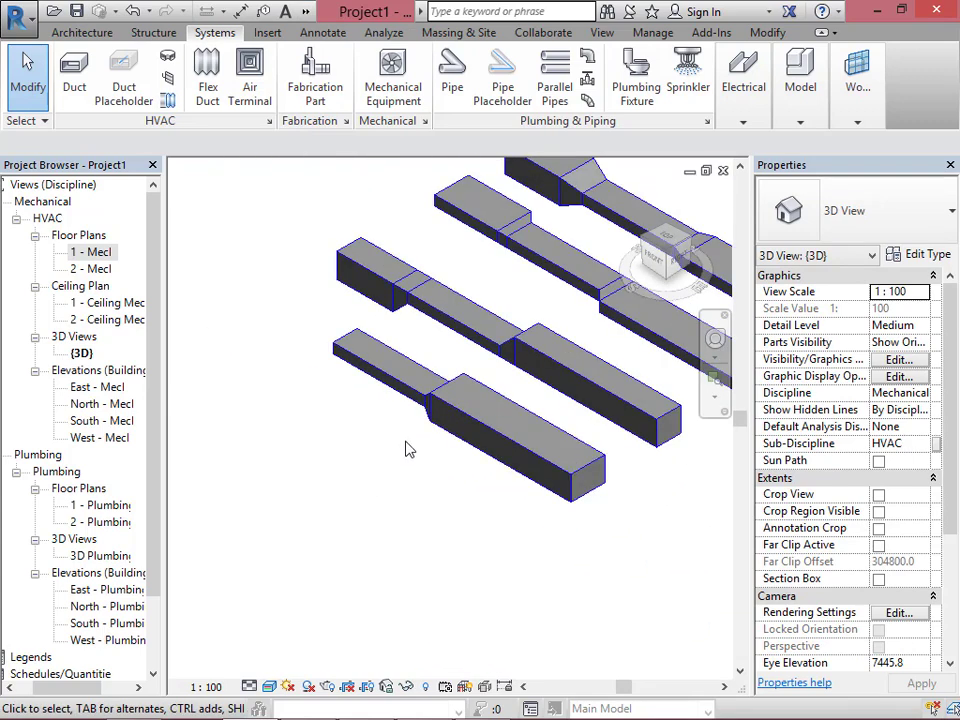
{"action": "middle_click_drag", "start_coordinate": [407, 450], "coordinate": [512, 364], "text": "shift"}
{"action": "scroll", "coordinate": [448, 409], "scroll_direction": "up", "scroll_amount": 2}
{"action": "middle_click_drag", "start_coordinate": [448, 409], "coordinate": [480, 396], "text": "shift"}
{"action": "scroll", "coordinate": [588, 412], "scroll_direction": "up", "scroll_amount": 4}
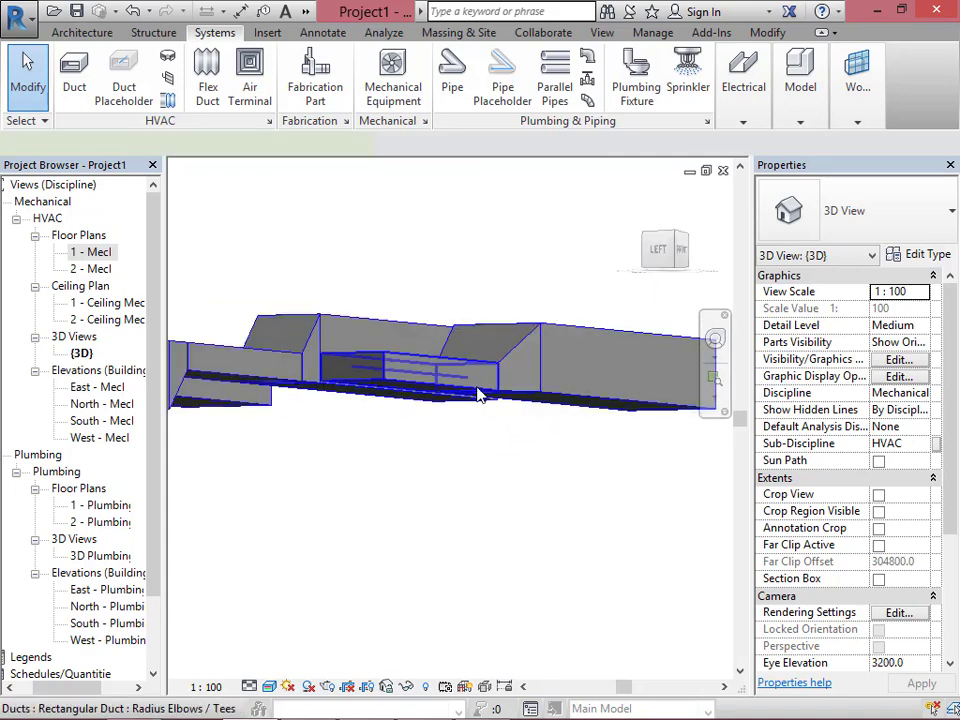
{"action": "left_click", "coordinate": [478, 395]}
{"action": "scroll", "coordinate": [465, 460], "scroll_direction": "down", "scroll_amount": 5}
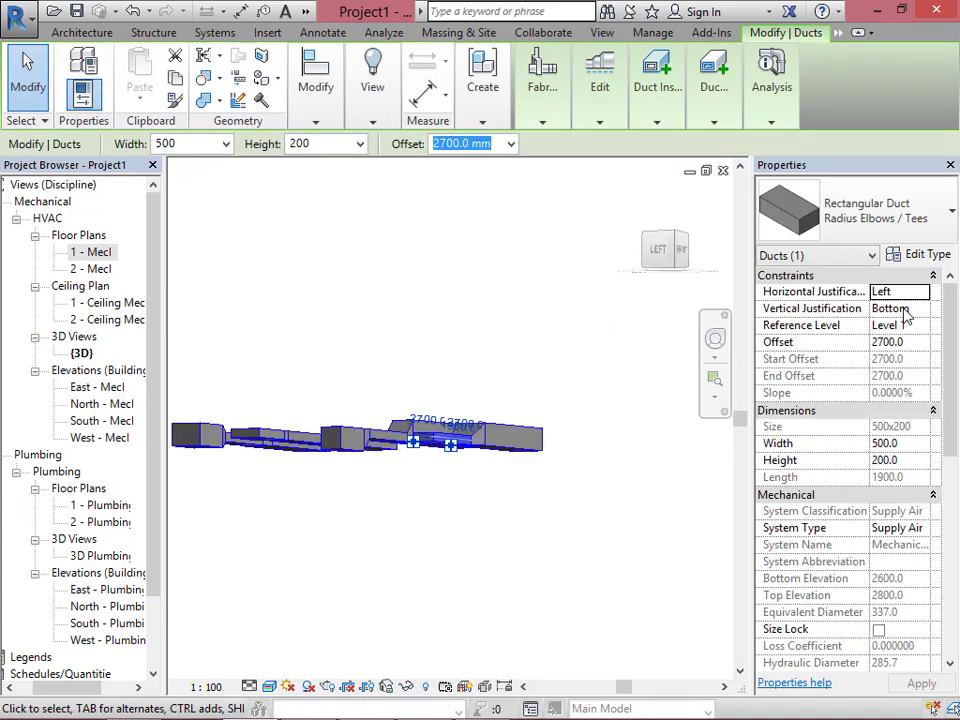
{"action": "scroll", "coordinate": [489, 392], "scroll_direction": "up", "scroll_amount": 4}
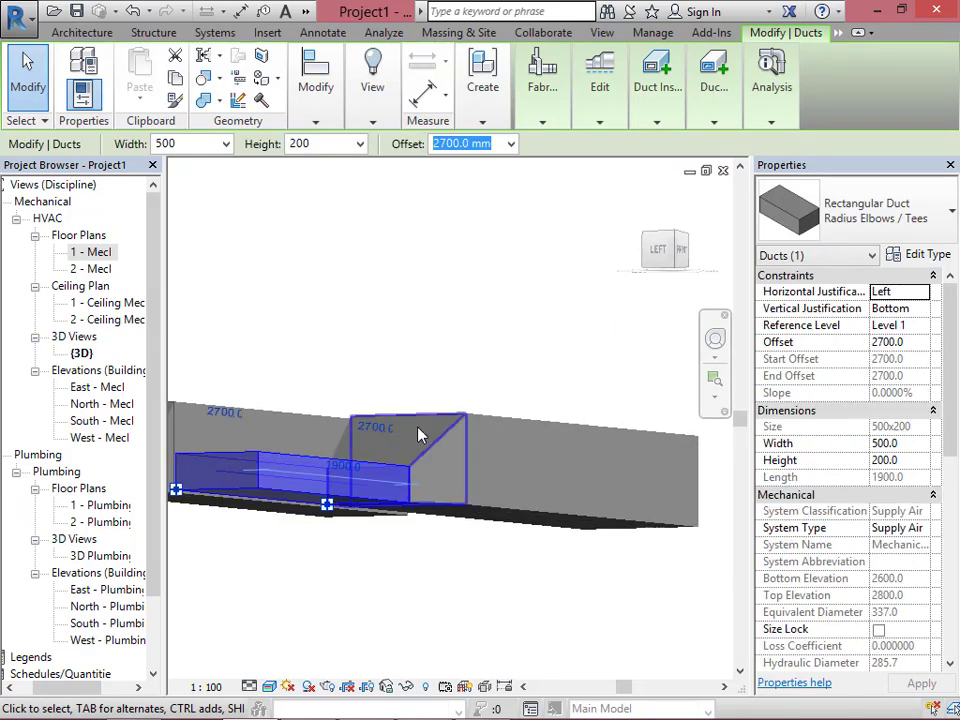
{"action": "scroll", "coordinate": [456, 476], "scroll_direction": "down", "scroll_amount": 5}
{"action": "left_click", "coordinate": [469, 508]}
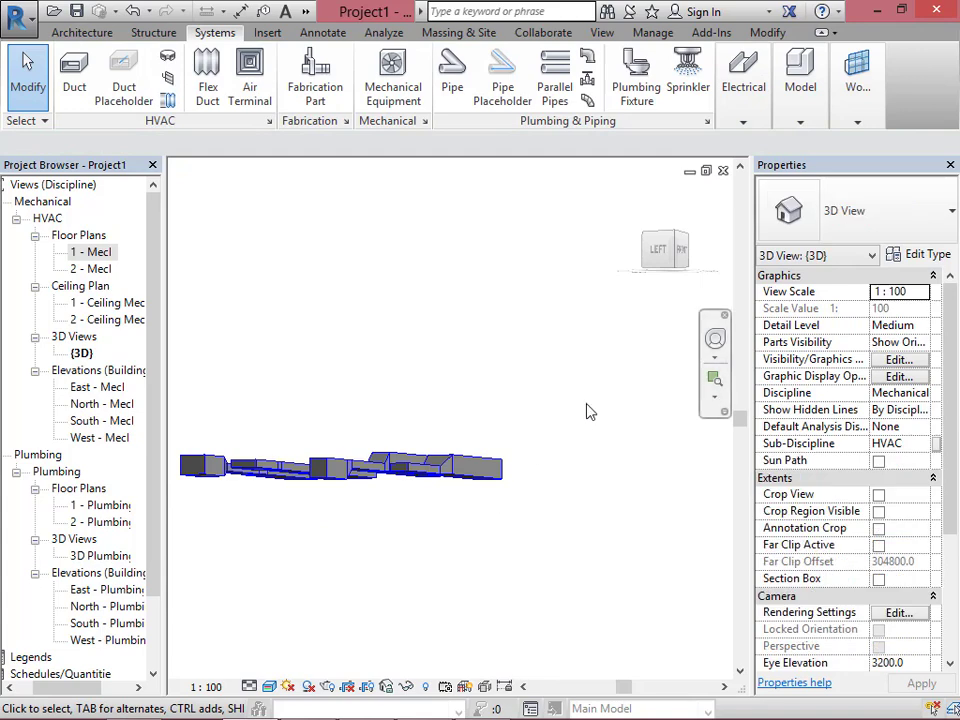
Examine the horizontal alignment of the lowest run's transition from above in 3D, returning to the floor plan.
{"action": "left_click", "coordinate": [634, 200]}
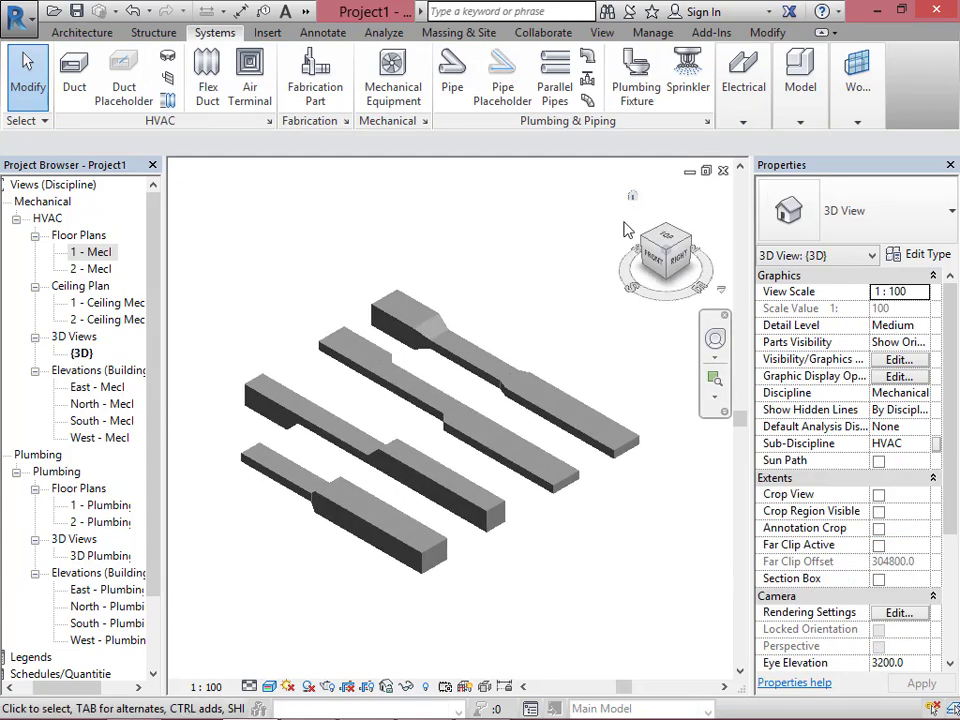
{"action": "middle_click_drag", "start_coordinate": [388, 576], "coordinate": [347, 484], "text": "shift"}
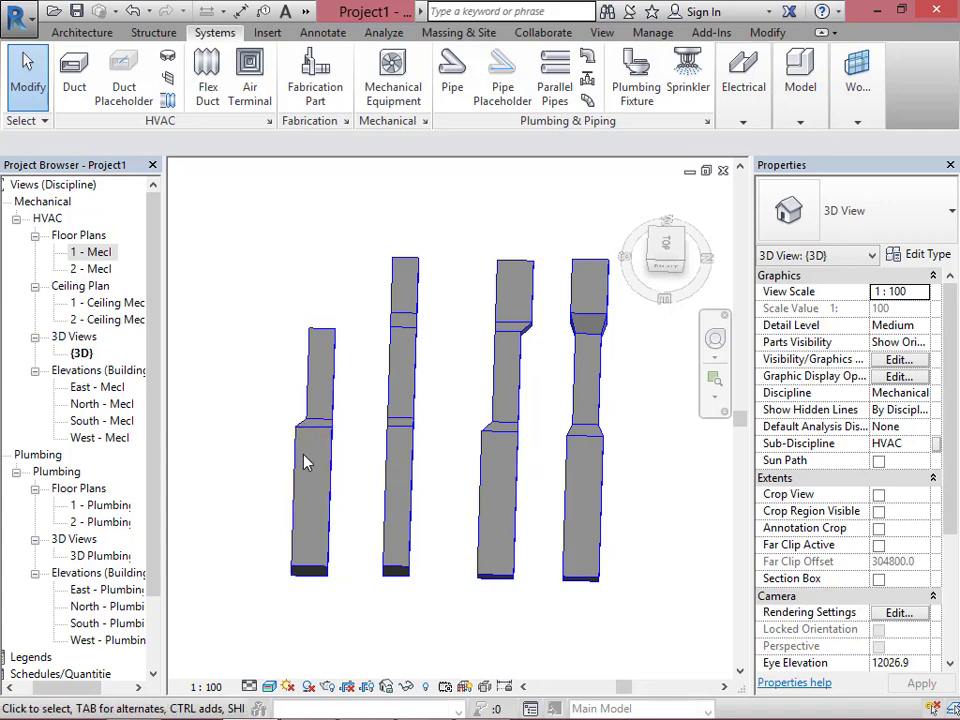
{"action": "middle_click_drag", "start_coordinate": [294, 493], "coordinate": [376, 490]}
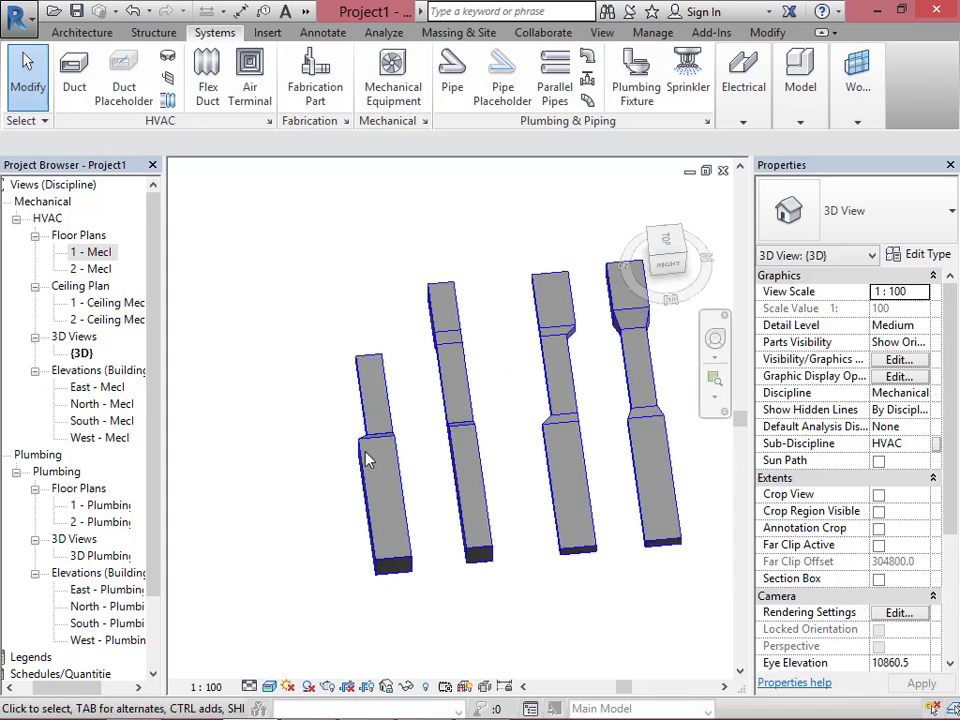
{"action": "left_click", "coordinate": [723, 170]}
{"action": "left_click", "coordinate": [405, 455]}
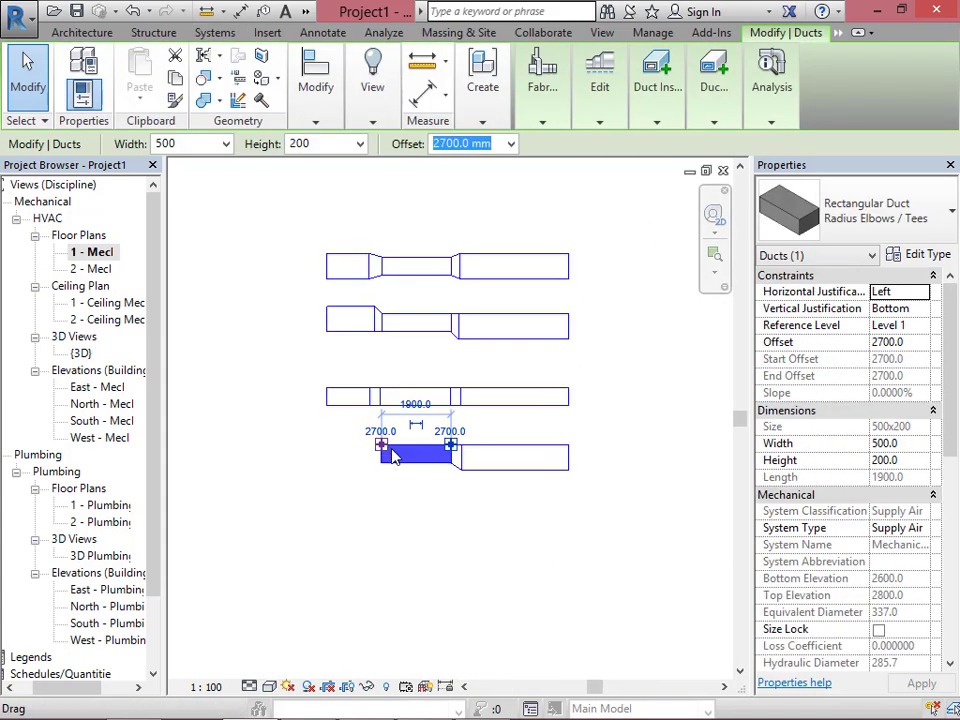
{"action": "right_click", "coordinate": [385, 452]}
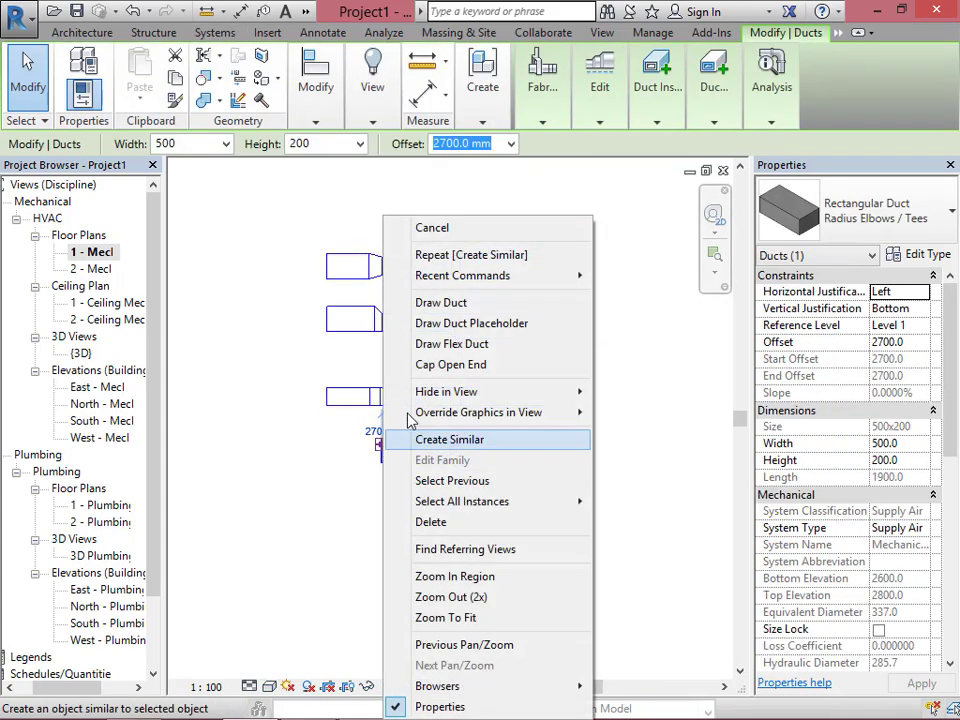
{"action": "left_click", "coordinate": [436, 301]}
{"action": "key", "text": "Escape"}
{"action": "key", "text": "Escape"}
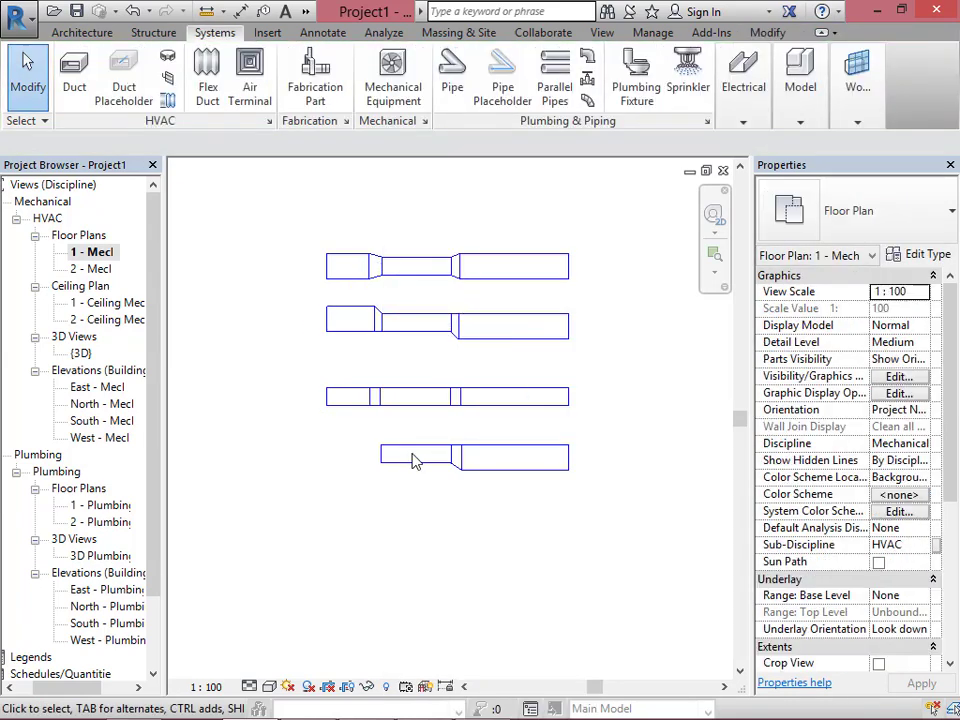
Set the lowest run's 500 x 200 mm duct to Right horizontal justification and Top vertical justification.
{"action": "left_click", "coordinate": [413, 456]}
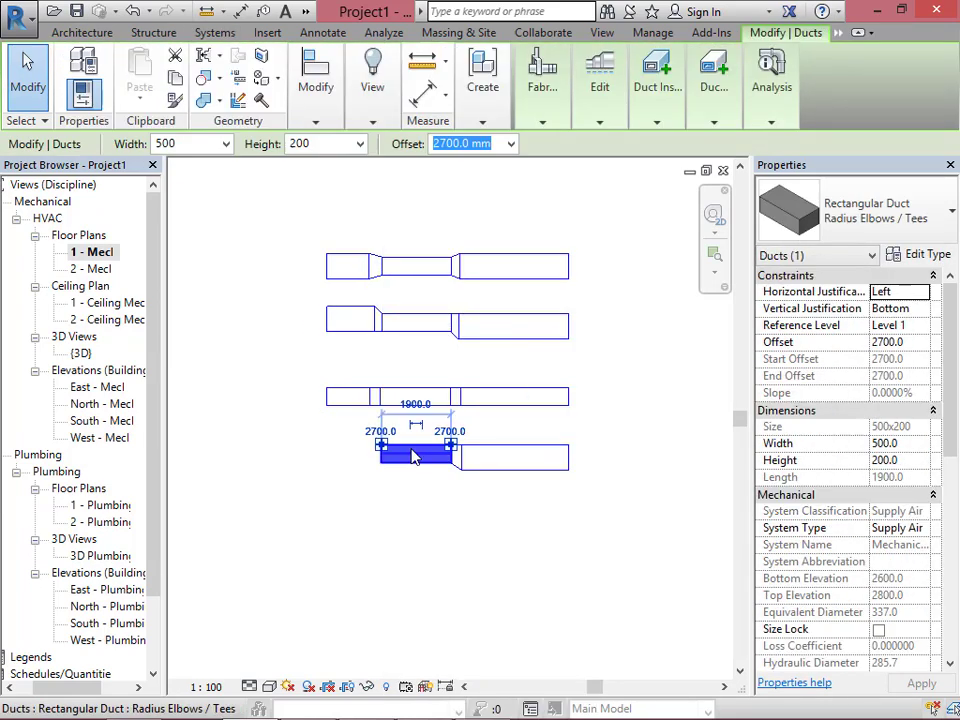
{"action": "left_click", "coordinate": [922, 292]}
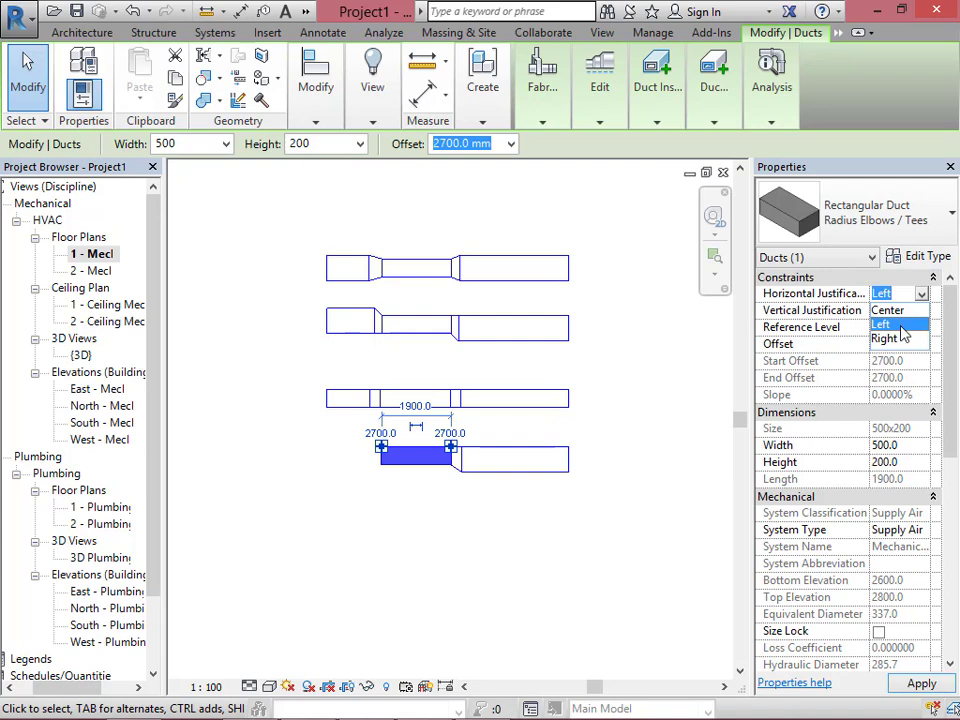
{"action": "left_click", "coordinate": [898, 338]}
{"action": "left_click", "coordinate": [922, 311]}
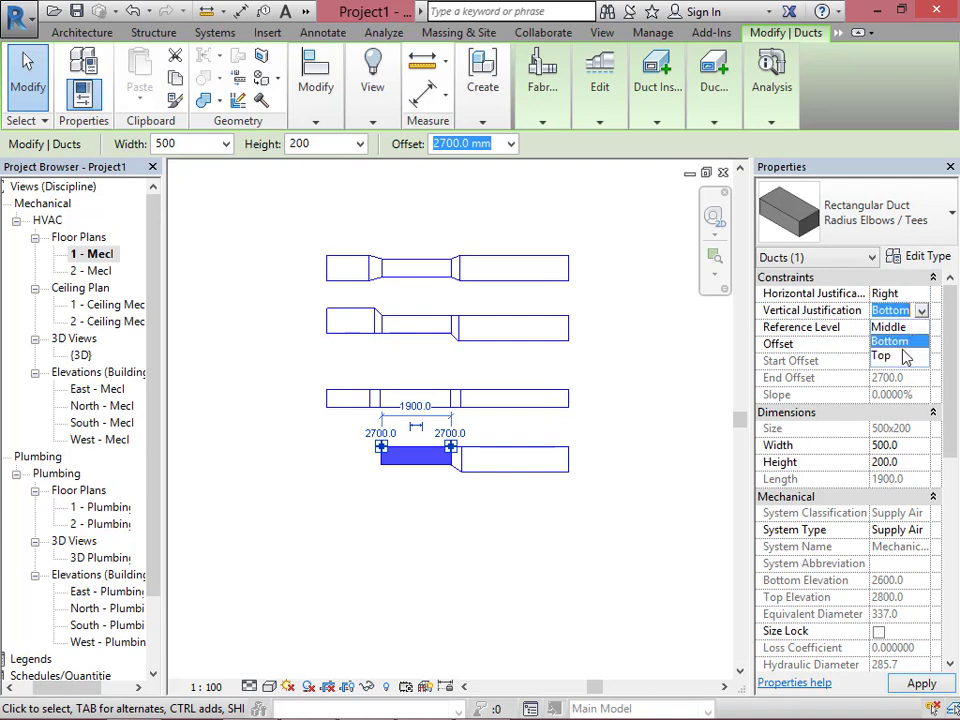
{"action": "left_click", "coordinate": [900, 357]}
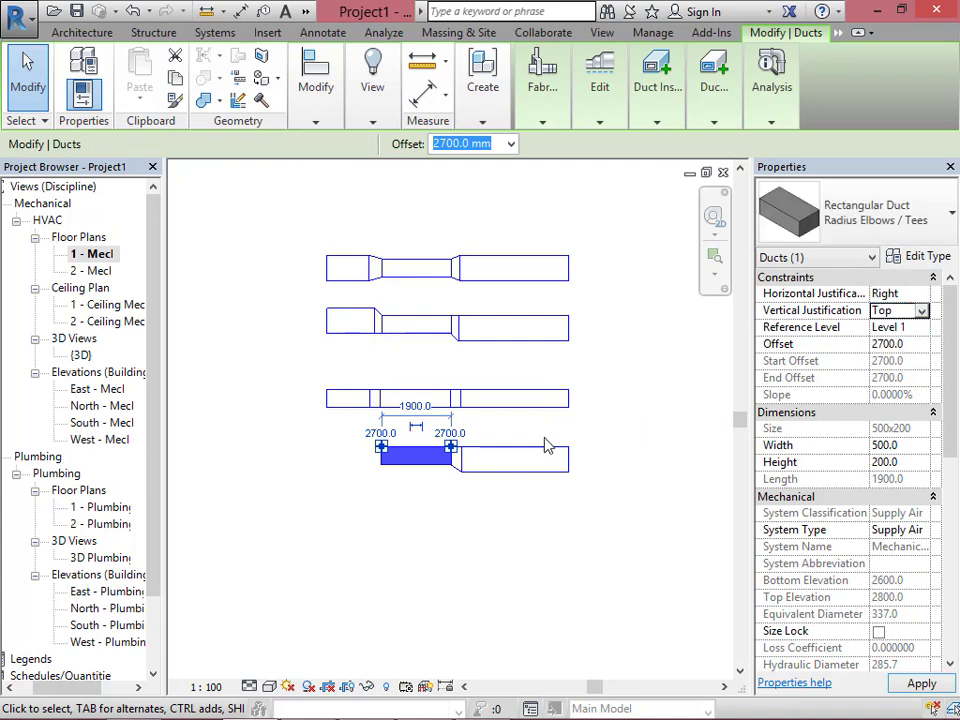
Draw a 700 x 500 mm duct from the lowest run's open left end, ending in line with the ducts above.
{"action": "right_click", "coordinate": [381, 468]}
{"action": "left_click", "coordinate": [435, 302]}
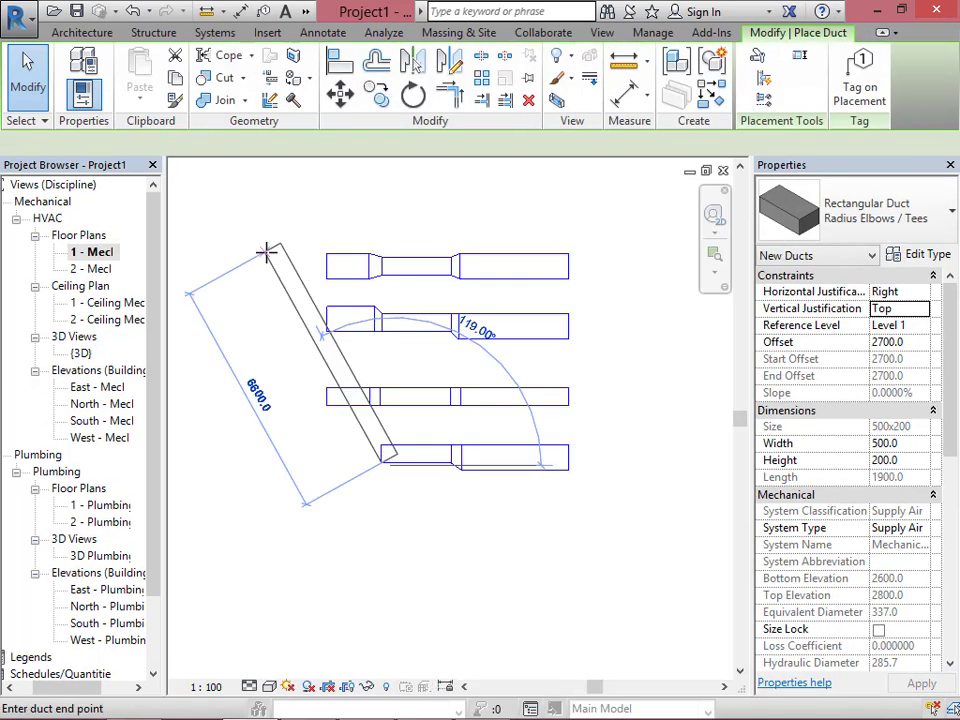
{"action": "left_click", "coordinate": [244, 146]}
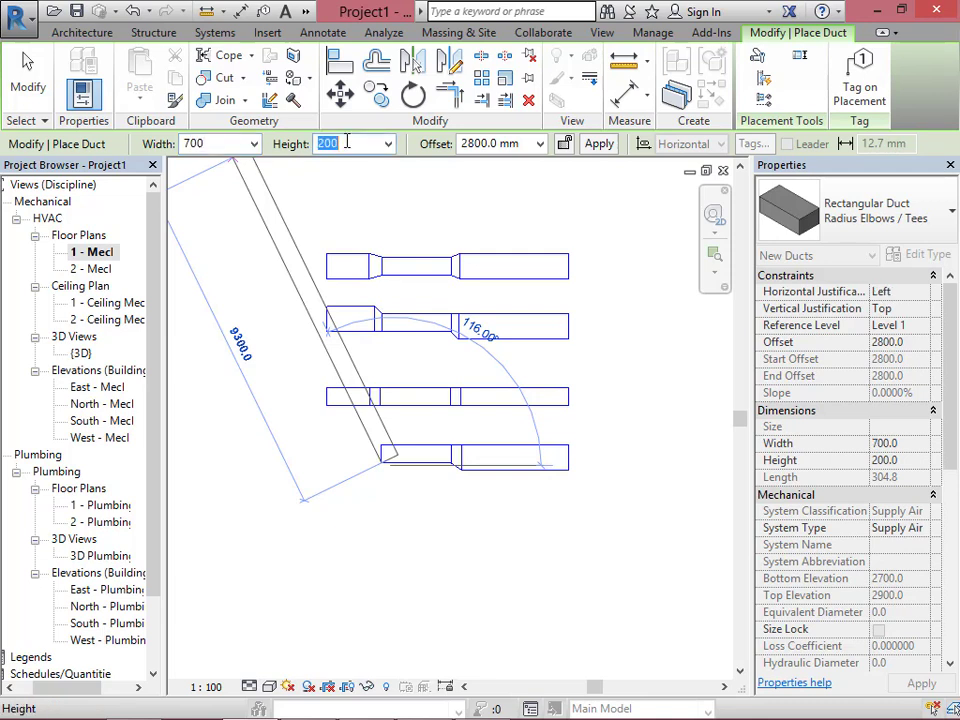
{"action": "type", "text": "0"}
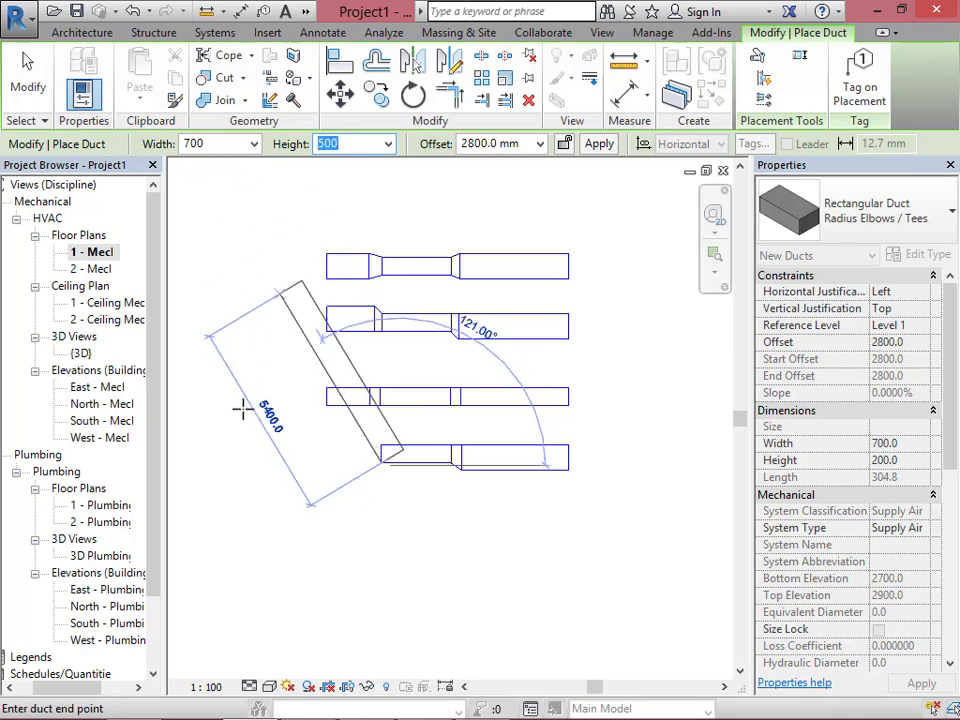
{"action": "left_click", "coordinate": [326, 455]}
{"action": "key", "text": "Escape"}
{"action": "key", "text": "Escape"}
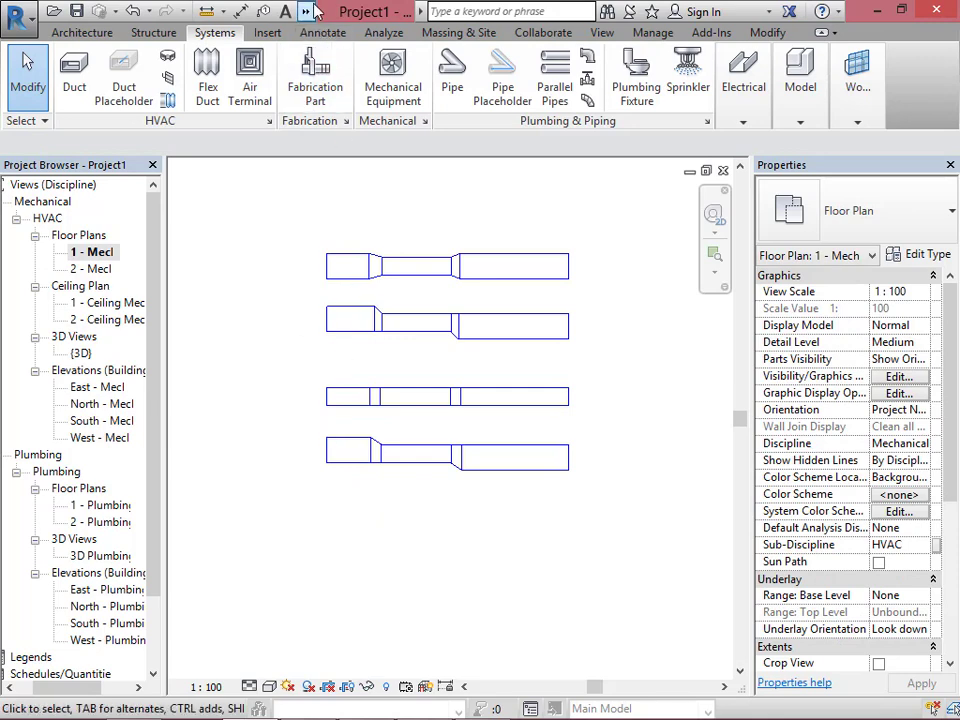
Compare the lowest run's two transitions and check its middle duct's justification in the 3D view, returning to the floor plan.
{"action": "left_click", "coordinate": [313, 11]}
{"action": "left_click", "coordinate": [317, 35]}
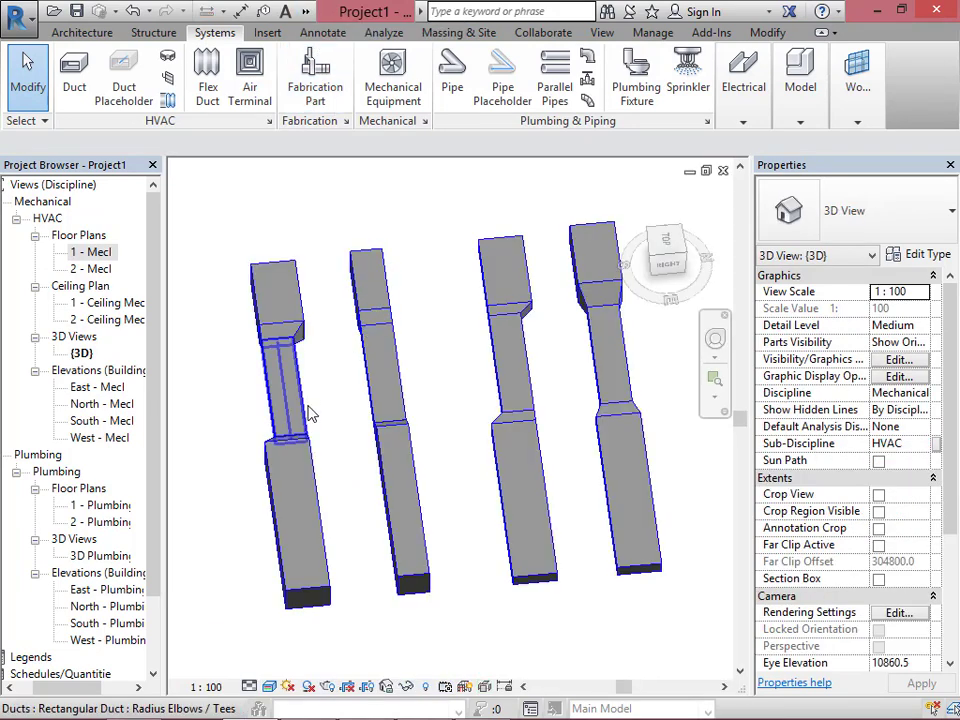
{"action": "middle_click_drag", "start_coordinate": [313, 416], "coordinate": [250, 383], "text": "shift"}
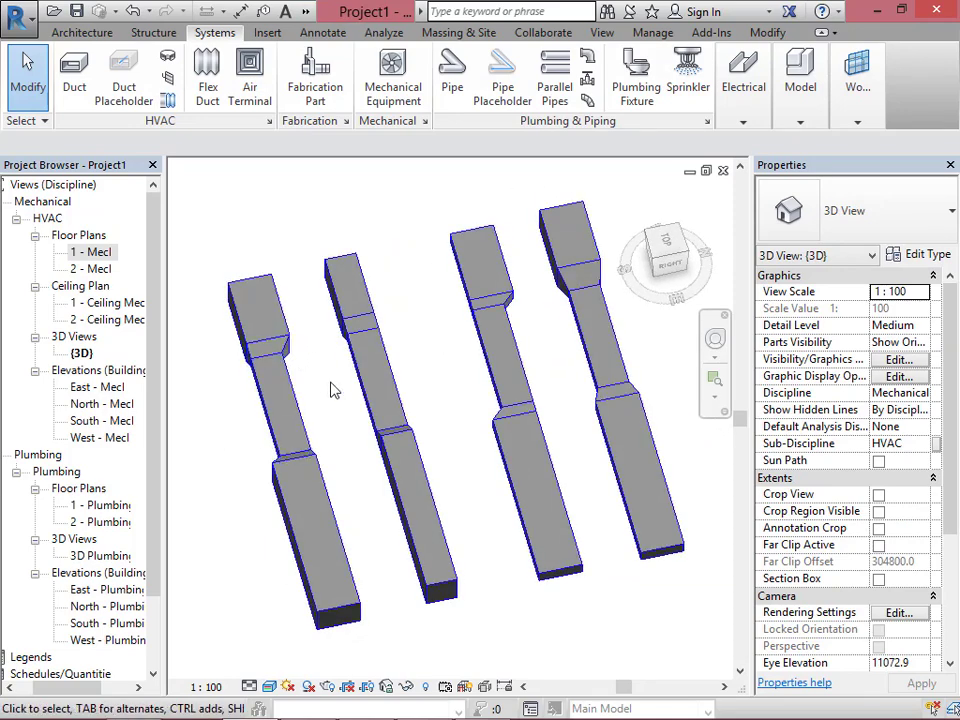
{"action": "middle_click_drag", "start_coordinate": [308, 424], "coordinate": [558, 337], "text": "shift"}
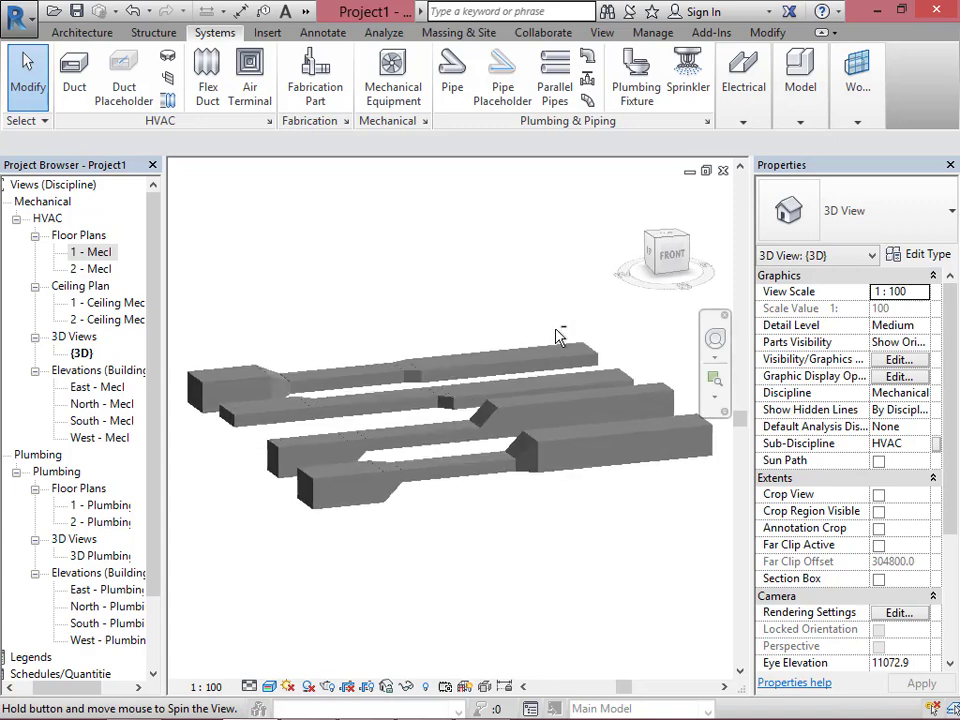
{"action": "left_click", "coordinate": [410, 472]}
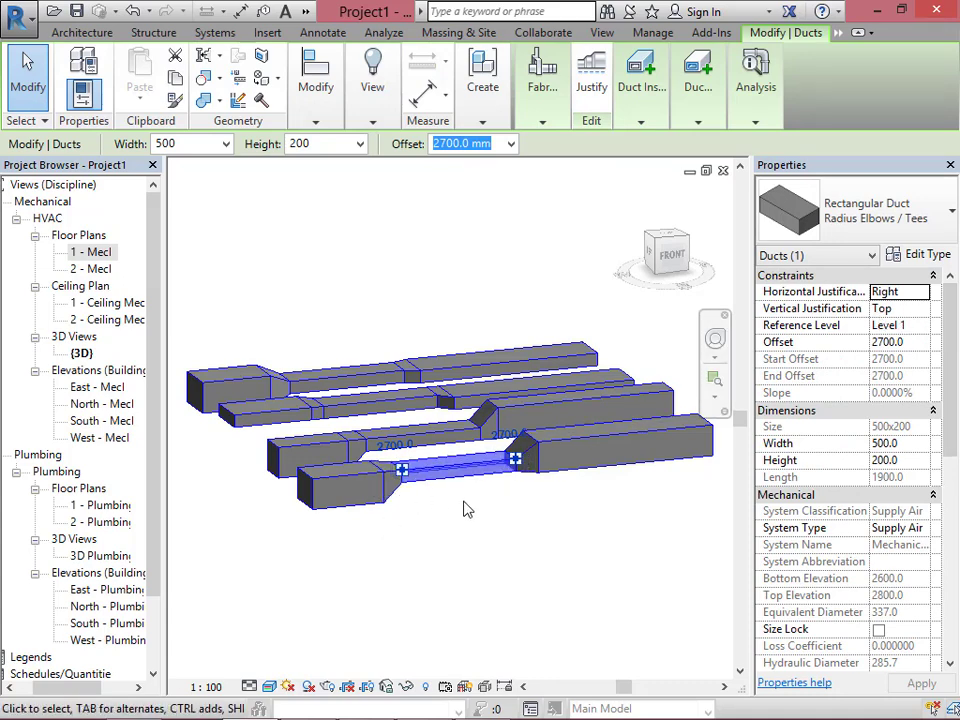
{"action": "middle_click_drag", "start_coordinate": [463, 510], "coordinate": [380, 560], "text": "shift"}
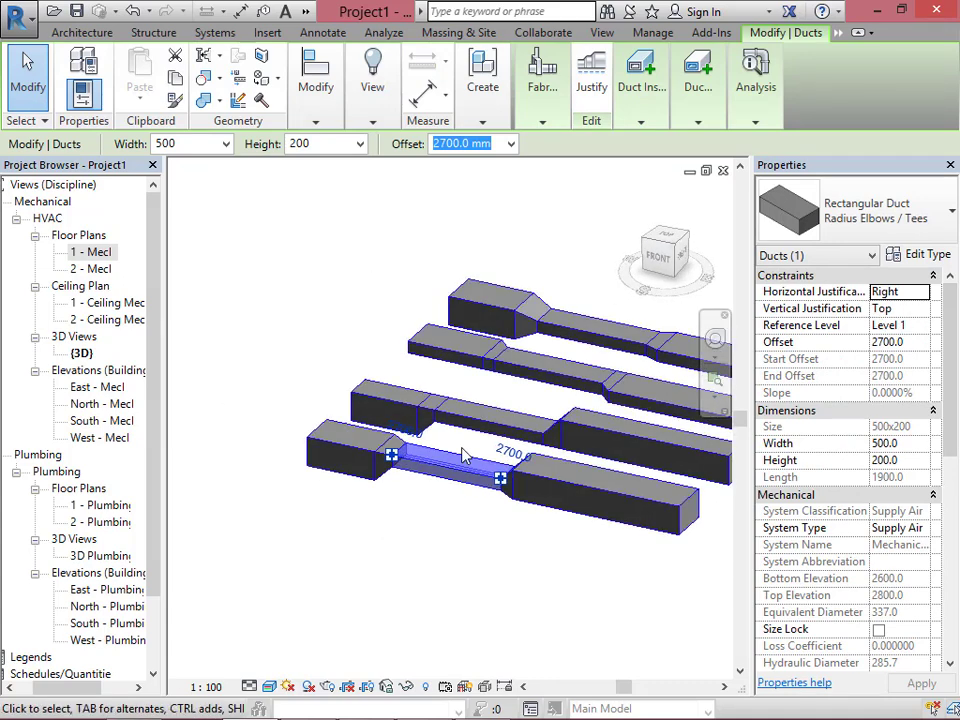
{"action": "left_click", "coordinate": [723, 171]}
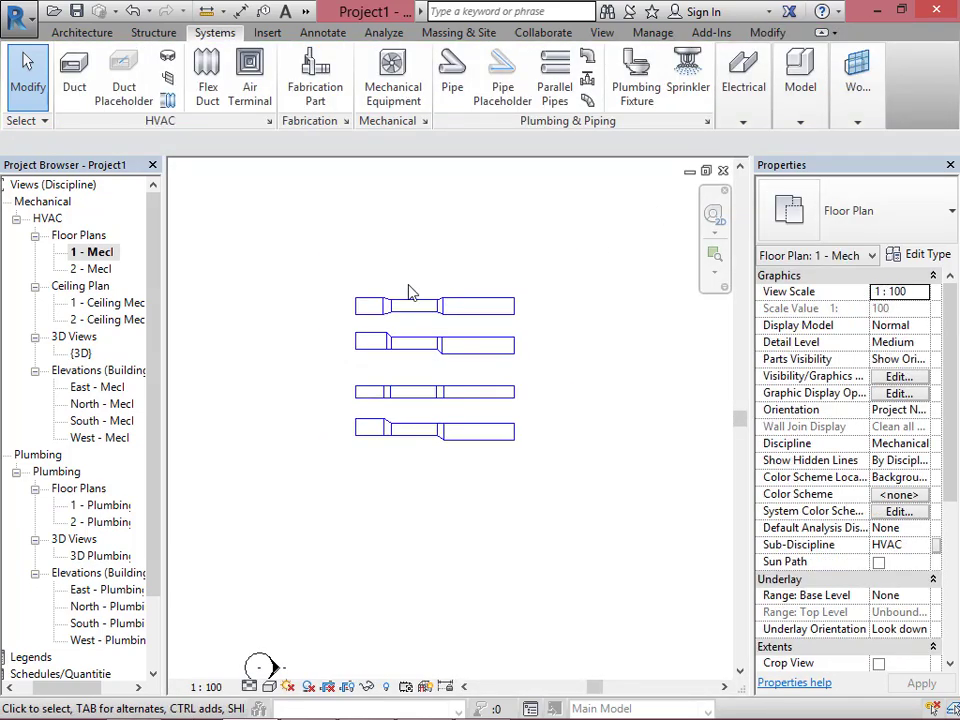
Set the offset of the entire topmost duct run, including its transitions, to 4000 mm.
{"action": "left_click", "coordinate": [412, 305]}
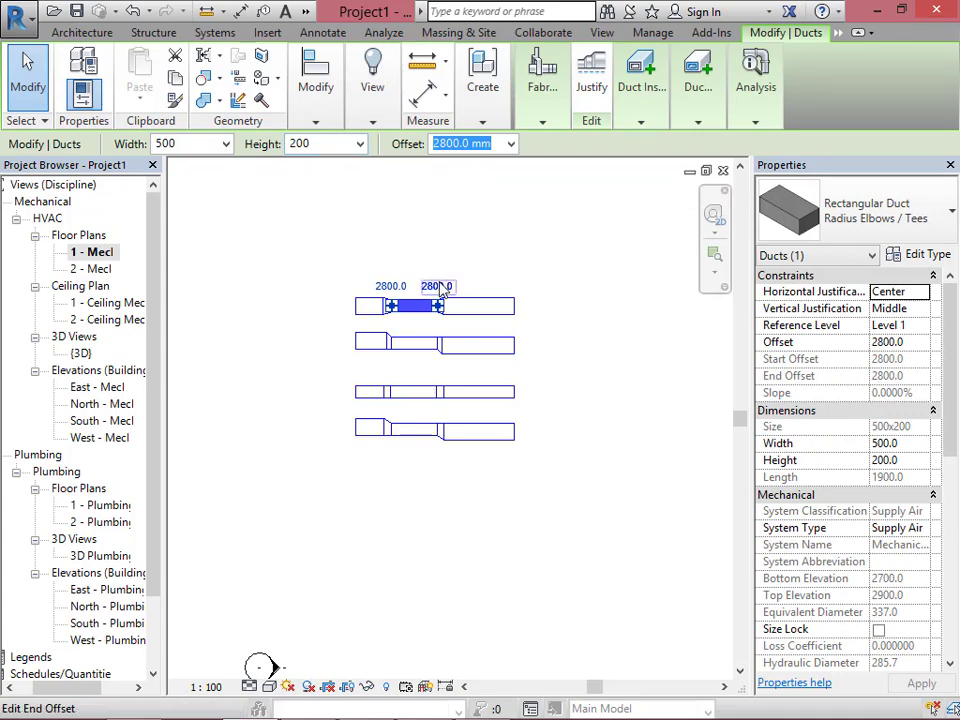
{"action": "scroll", "coordinate": [440, 283], "scroll_direction": "up", "scroll_amount": 1}
{"action": "left_click", "coordinate": [353, 297]}
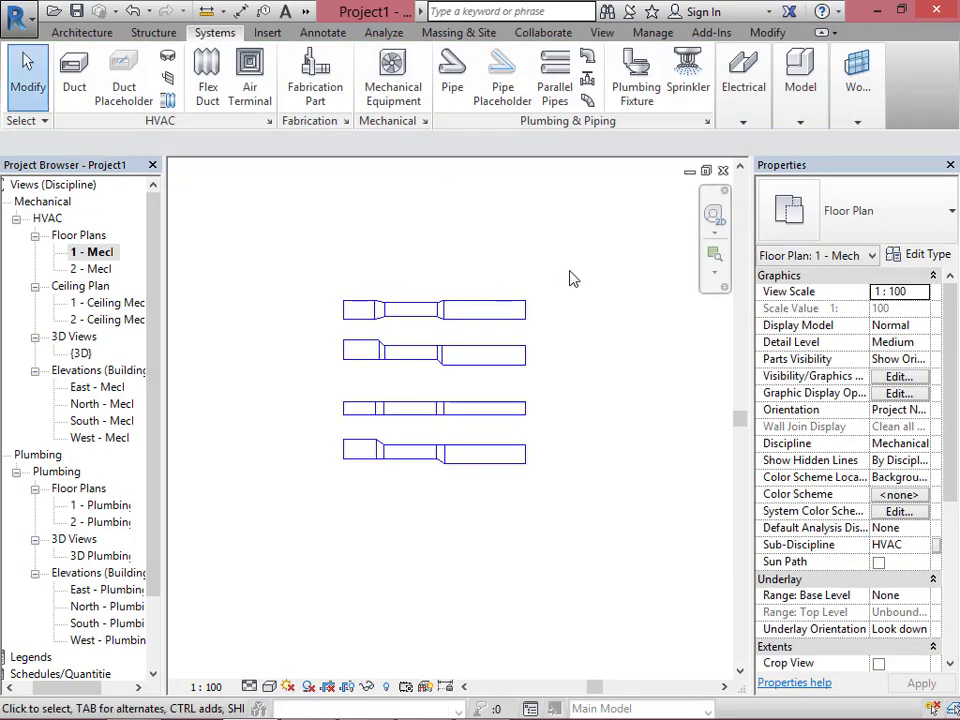
{"action": "left_click_drag", "start_coordinate": [569, 271], "coordinate": [302, 320]}
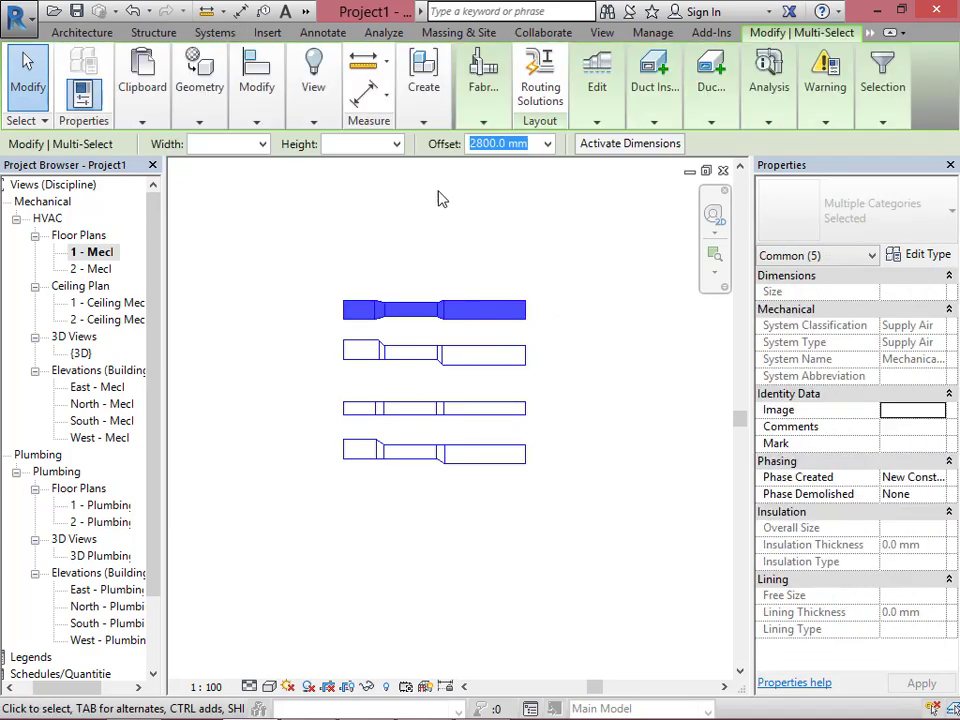
{"action": "double_click", "coordinate": [478, 144]}
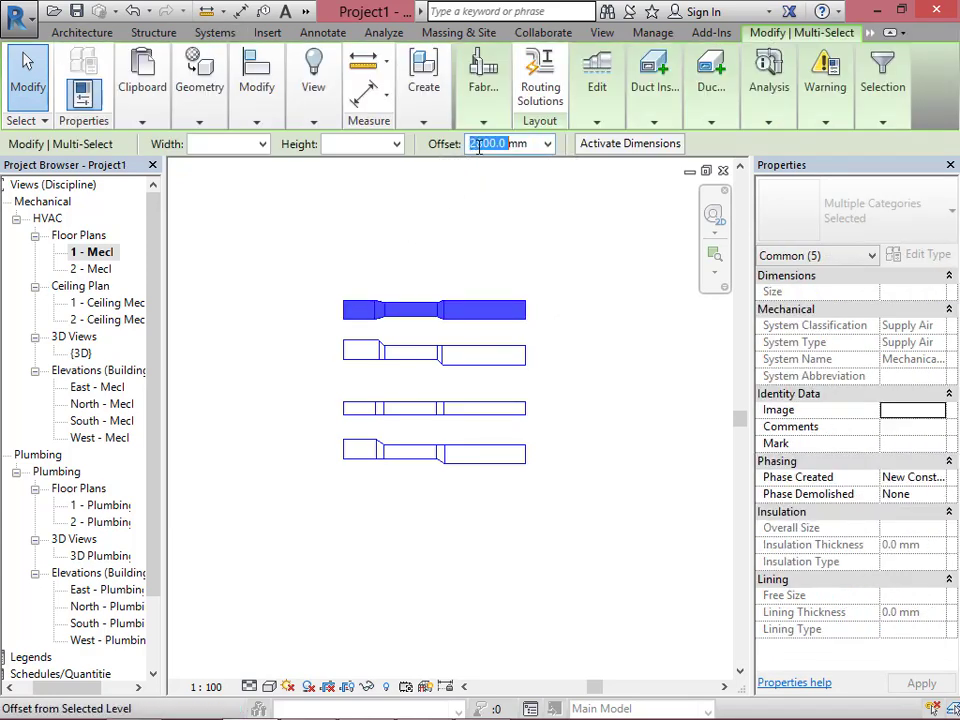
{"action": "type", "text": "4"}
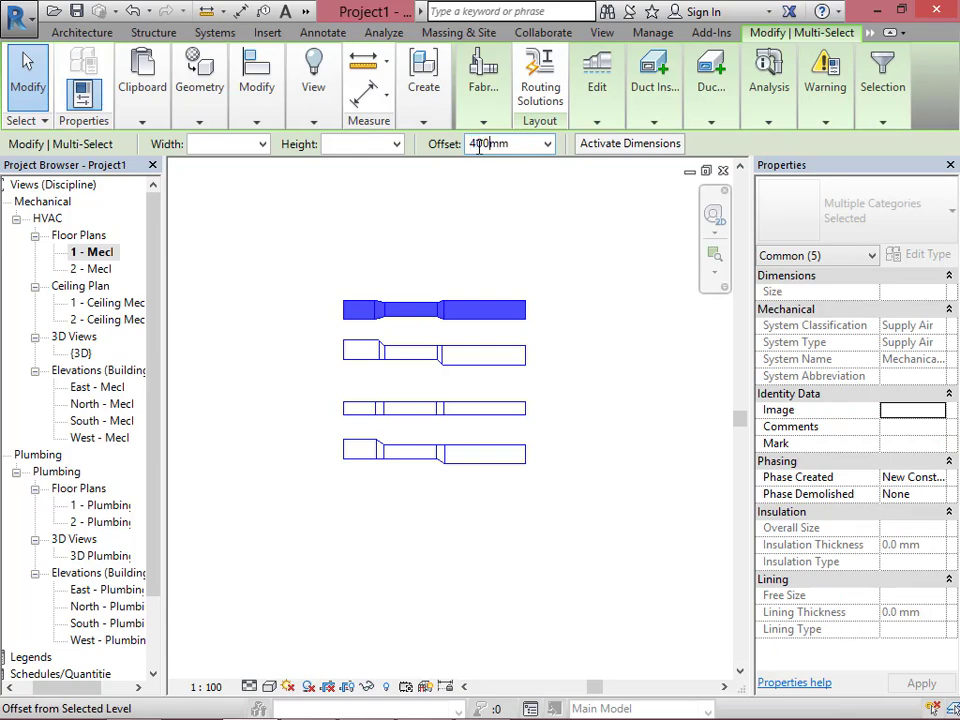
{"action": "type", "text": "000"}
{"action": "key", "text": "Return"}
{"action": "left_click", "coordinate": [446, 240]}
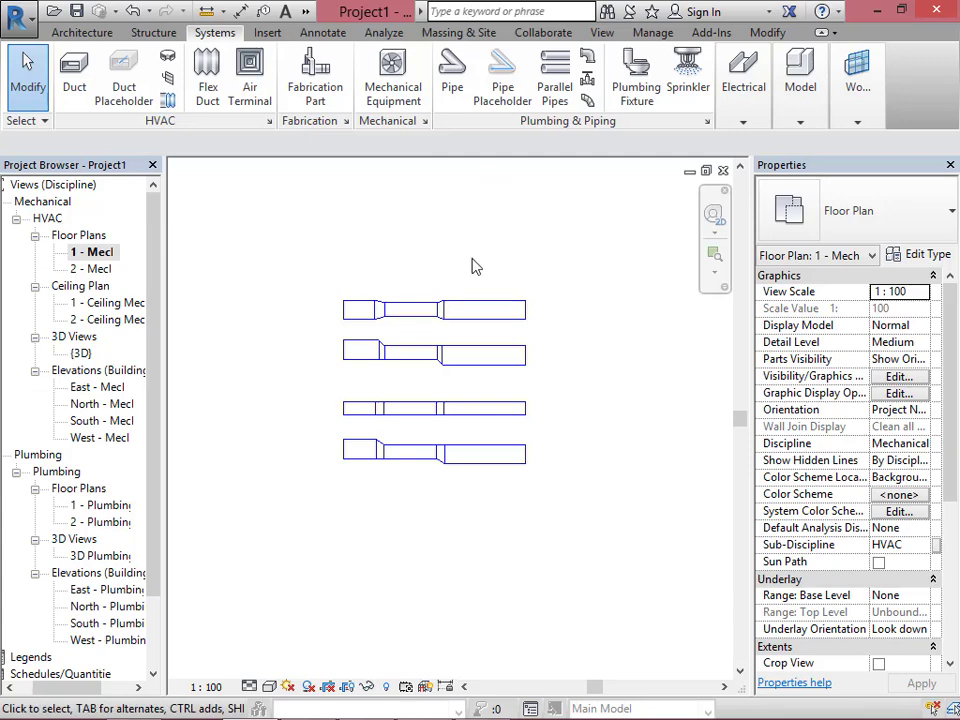
Check the topmost run's middle duct offset and compare the run heights in the 3D view, returning to the floor plan.
{"action": "left_click", "coordinate": [424, 305]}
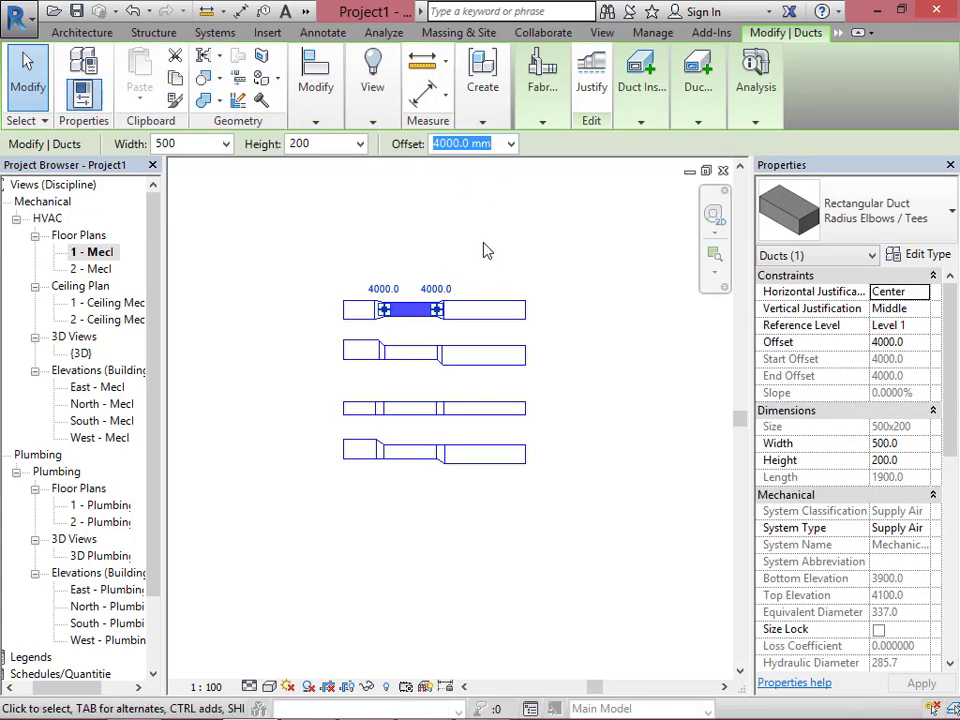
{"action": "left_click", "coordinate": [483, 253]}
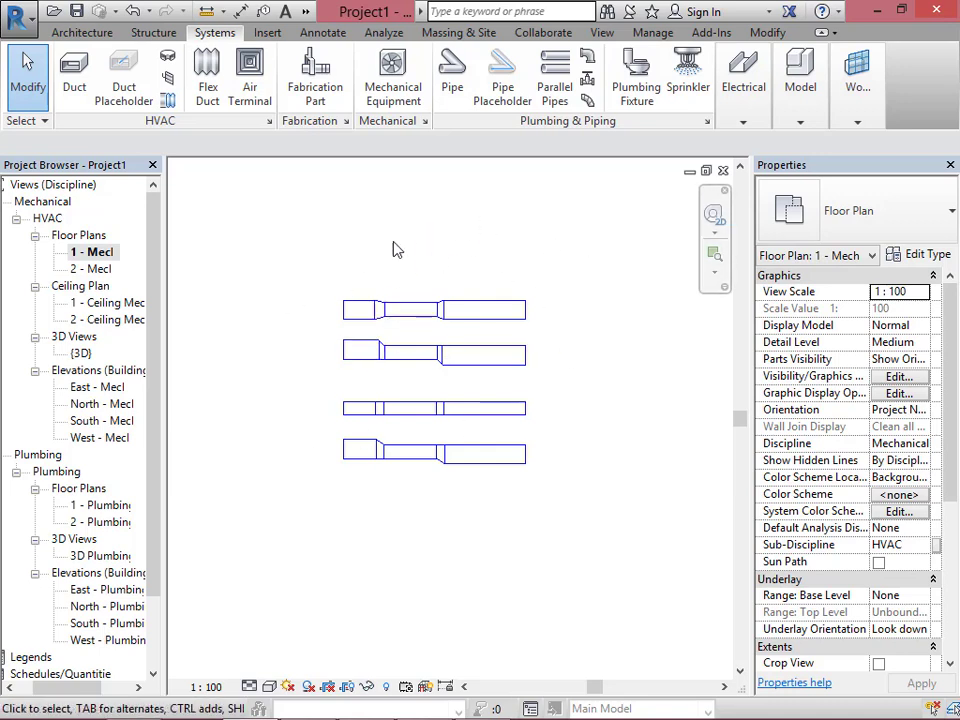
{"action": "left_click", "coordinate": [305, 11]}
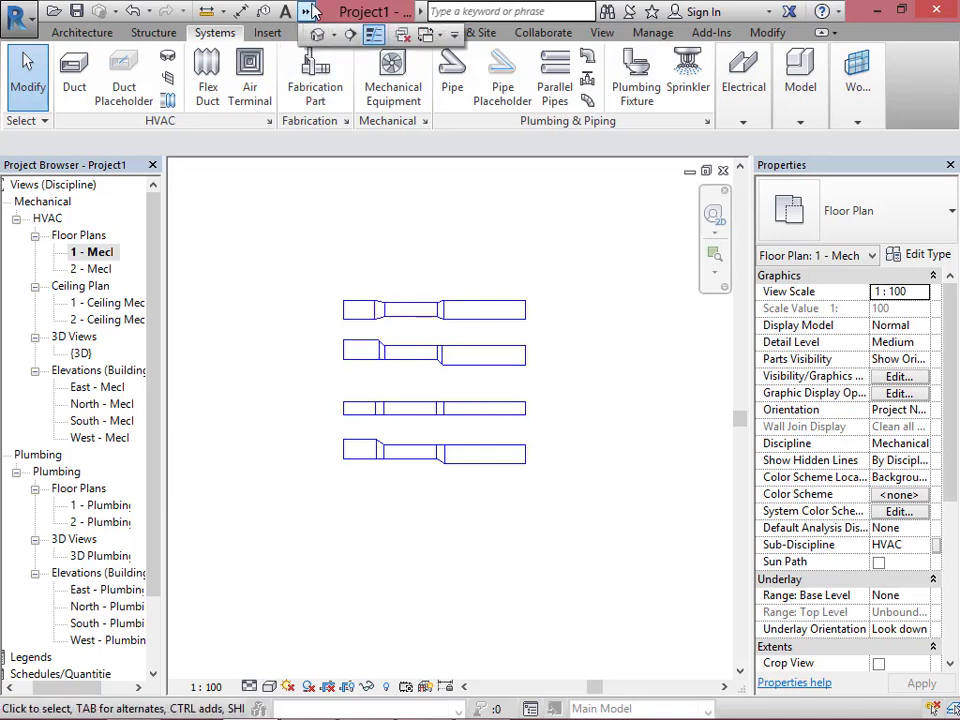
{"action": "left_click", "coordinate": [317, 33]}
{"action": "scroll", "coordinate": [401, 237], "scroll_direction": "down", "scroll_amount": 2}
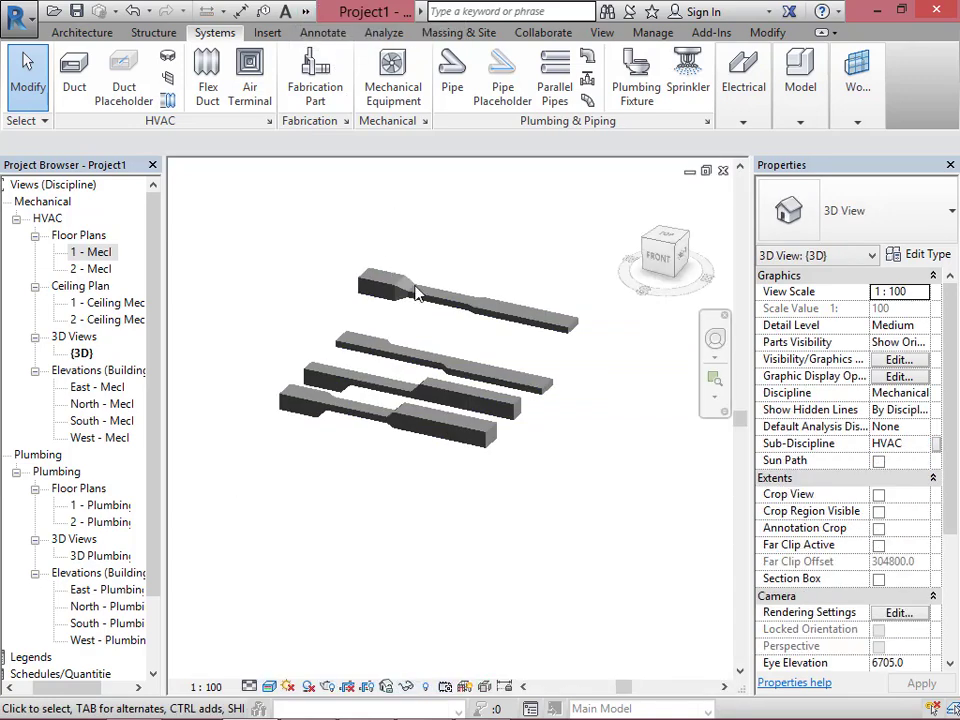
{"action": "middle_click_drag", "start_coordinate": [572, 400], "coordinate": [414, 332], "text": "shift"}
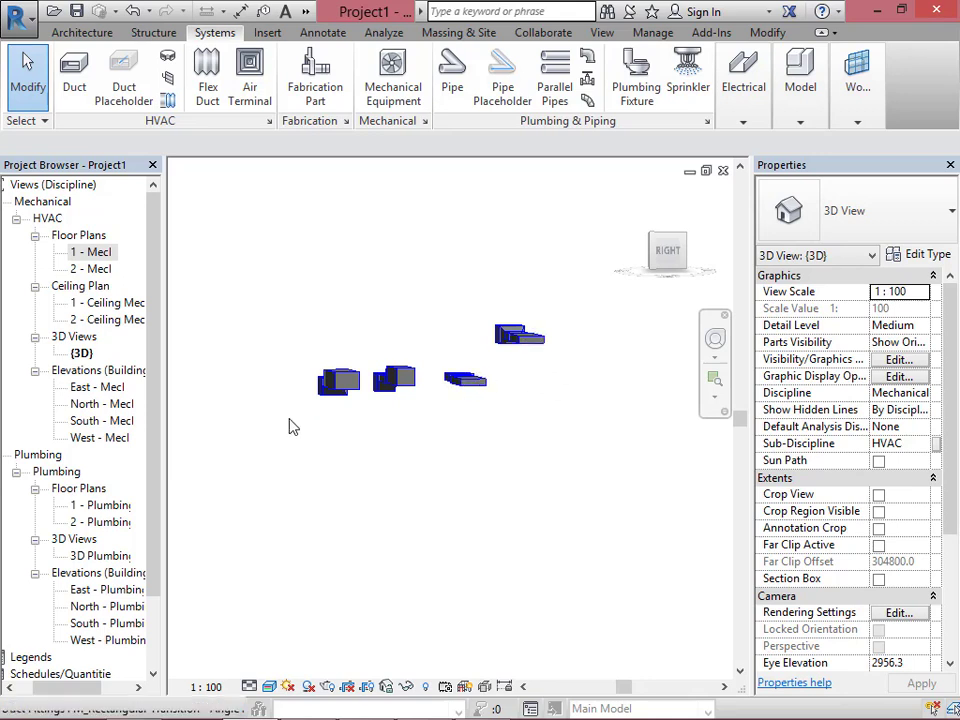
{"action": "middle_click_drag", "start_coordinate": [476, 403], "coordinate": [551, 433], "text": "shift"}
{"action": "left_click", "coordinate": [723, 171]}
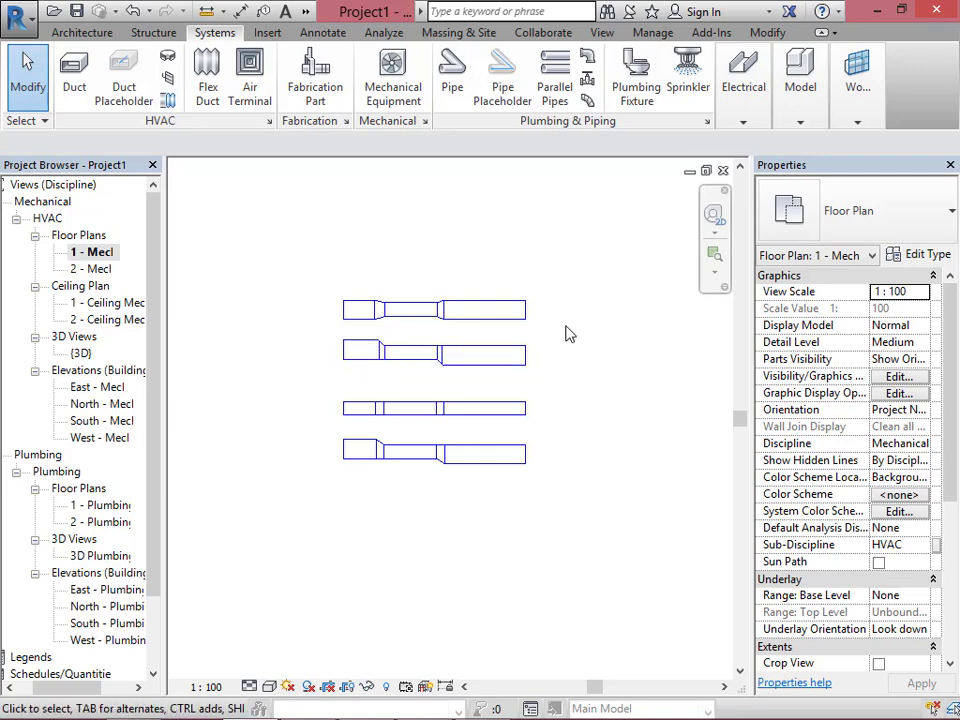
Select the whole connected duct network of the second run and set its offset to 1000 mm.
{"action": "left_click_drag", "start_coordinate": [566, 325], "coordinate": [328, 381]}
{"action": "key", "text": "Escape"}
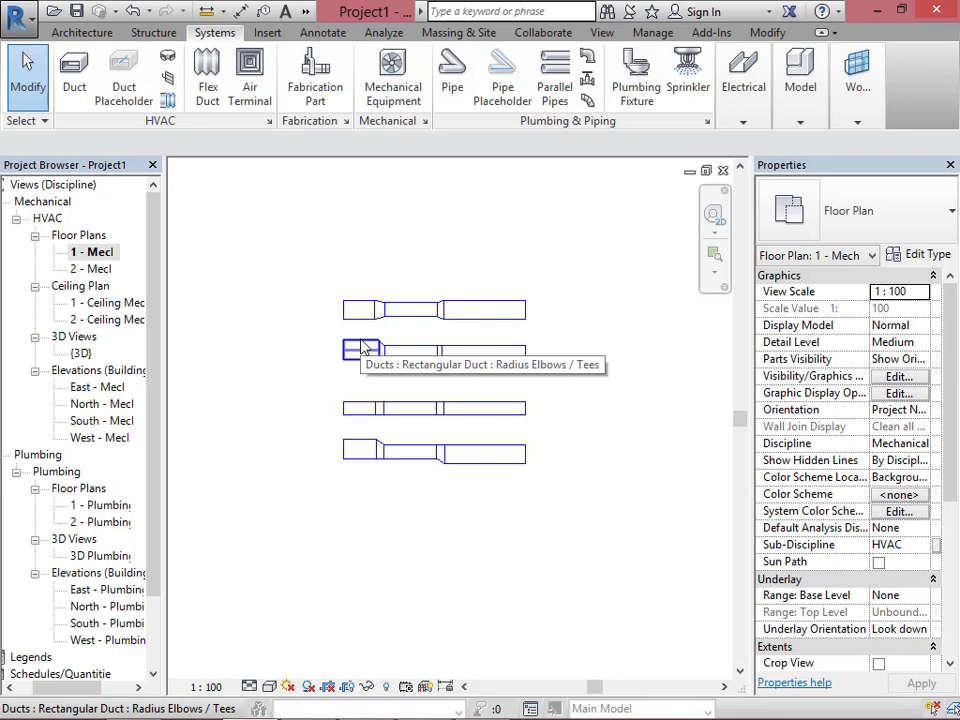
{"action": "key", "text": "Tab"}
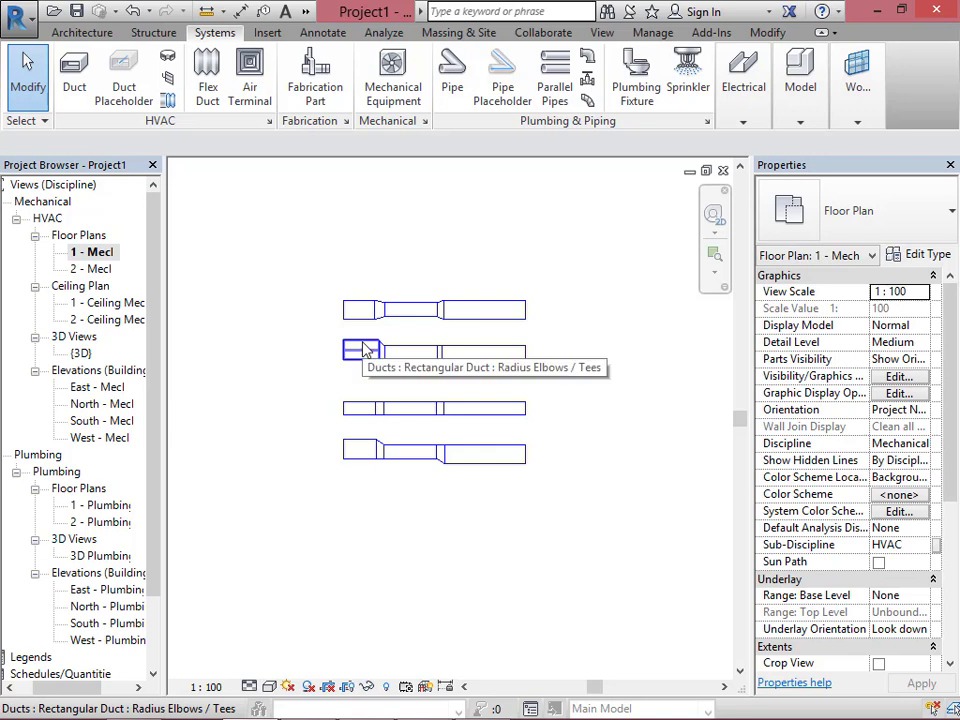
{"action": "key", "text": "Tab"}
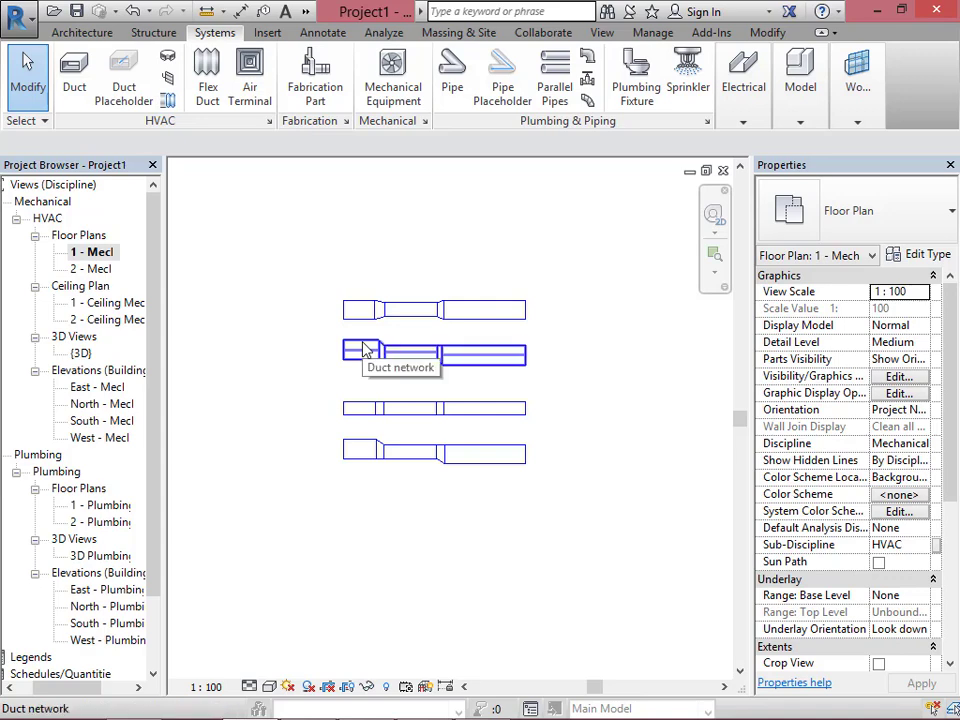
{"action": "left_click", "coordinate": [365, 349]}
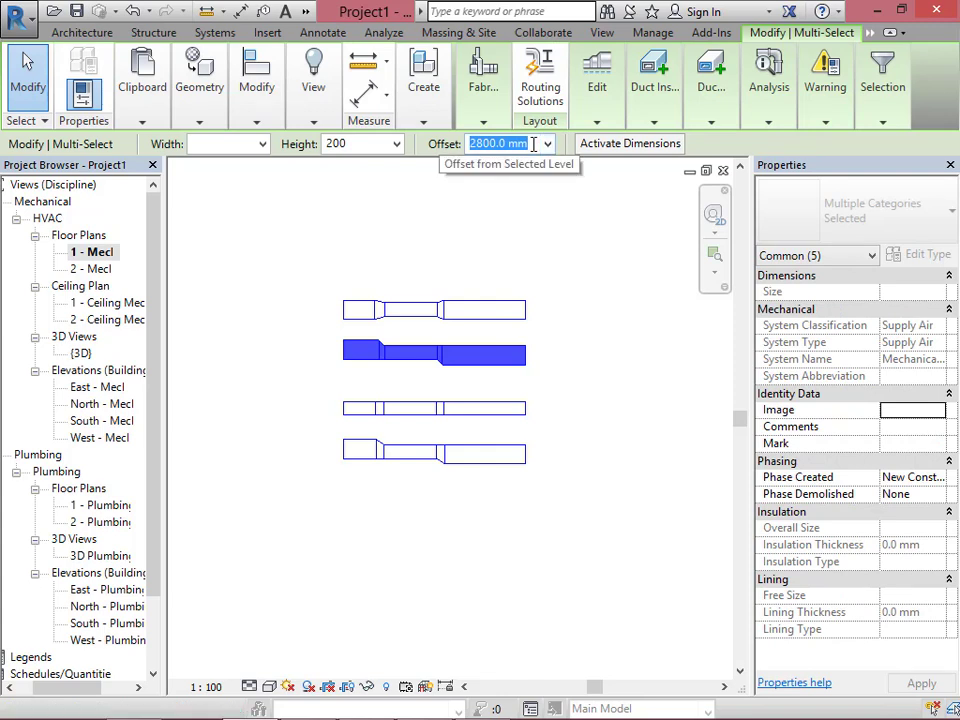
{"action": "type", "text": "1"}
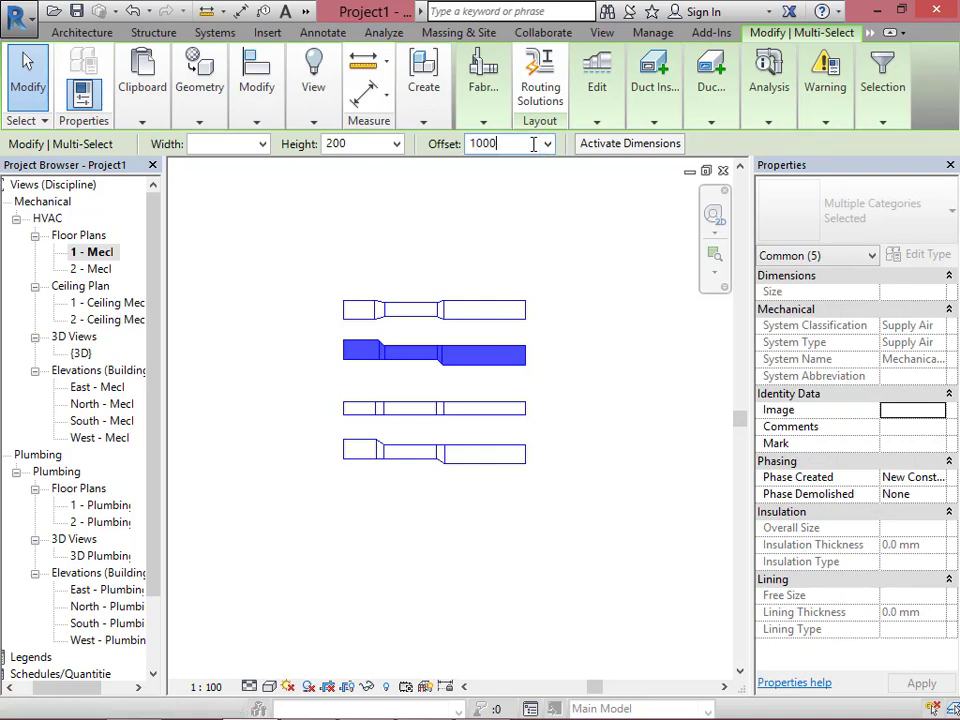
{"action": "type", "text": "000"}
{"action": "key", "text": "Return"}
{"action": "left_click", "coordinate": [536, 274]}
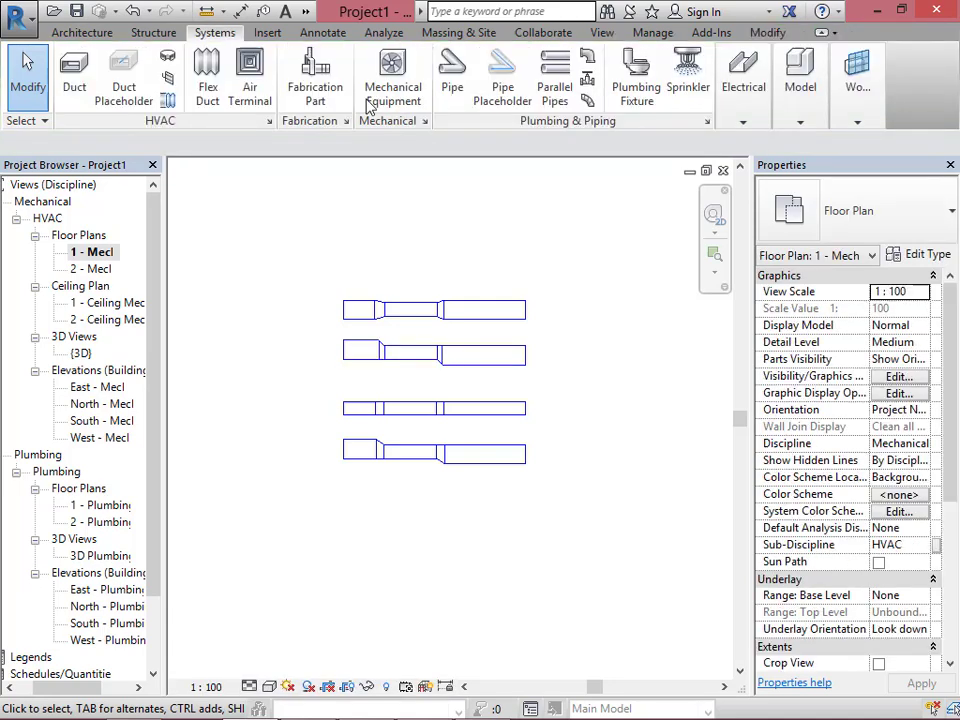
Compare the heights of the duct runs in the 3D view, and check the topmost run's middle duct properties in the floor plan.
{"action": "left_click", "coordinate": [307, 13]}
{"action": "left_click", "coordinate": [317, 36]}
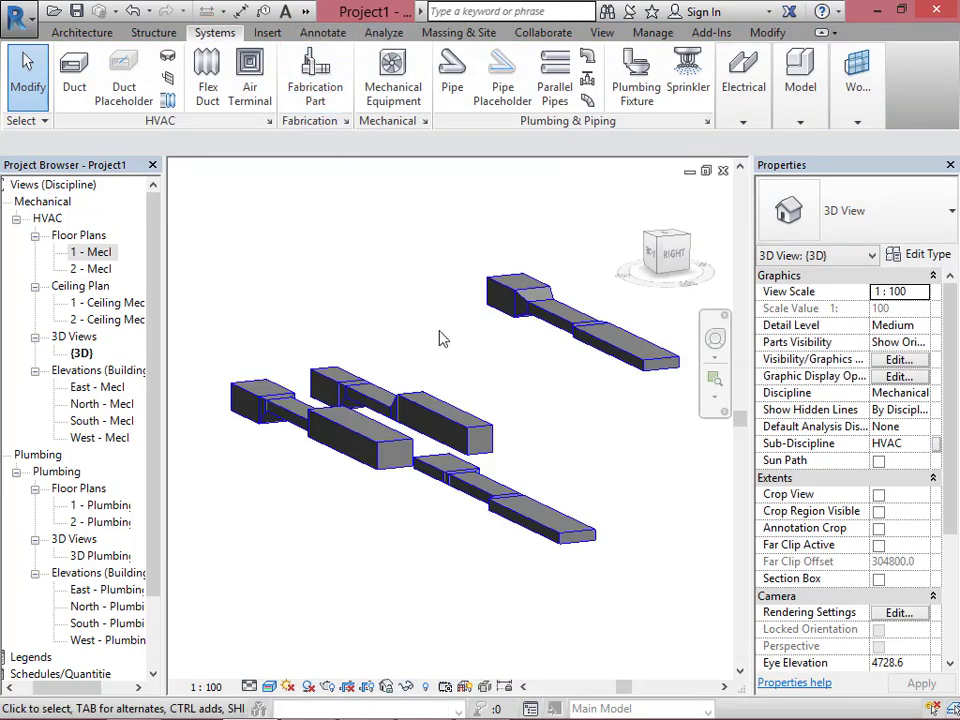
{"action": "scroll", "coordinate": [373, 313], "scroll_direction": "down", "scroll_amount": 2}
{"action": "middle_click_drag", "start_coordinate": [636, 489], "coordinate": [576, 461], "text": "shift"}
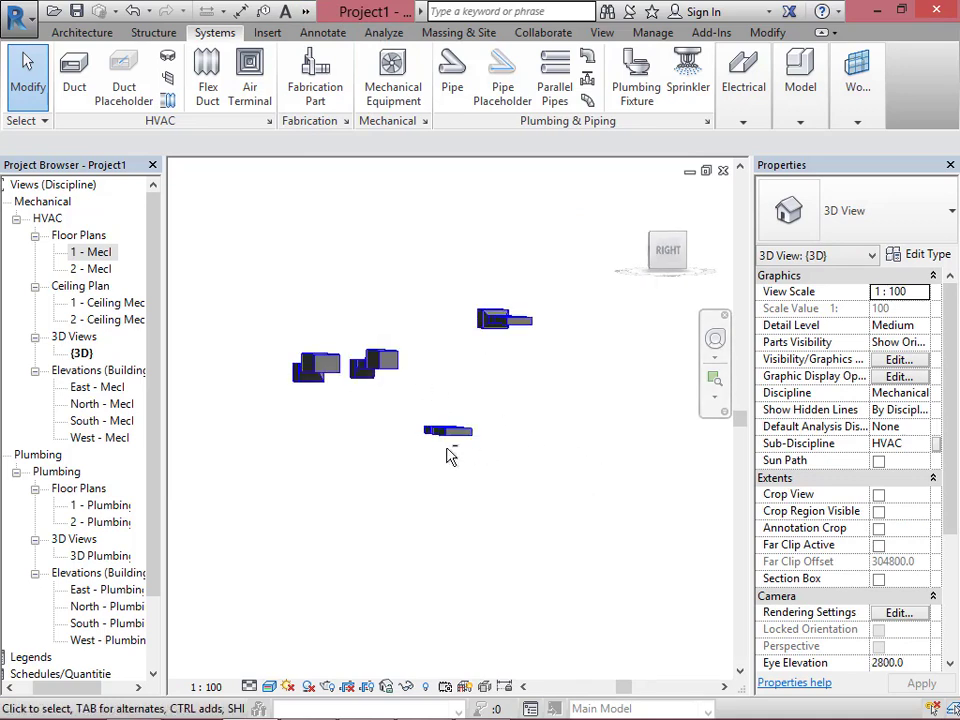
{"action": "middle_click_drag", "start_coordinate": [449, 455], "coordinate": [465, 486], "text": "shift"}
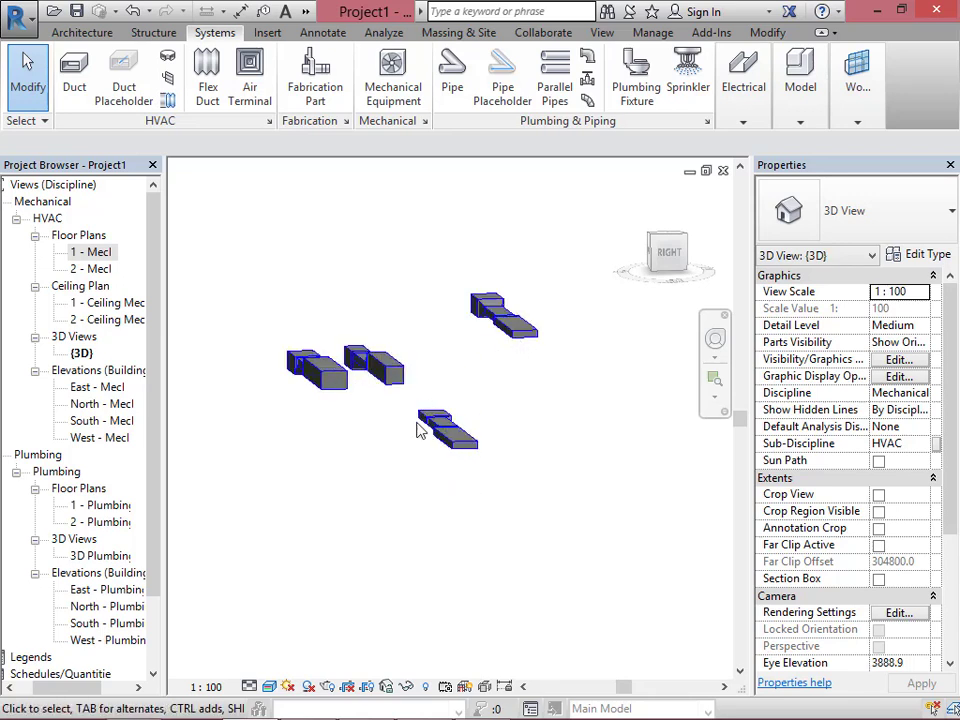
{"action": "middle_click_drag", "start_coordinate": [370, 457], "coordinate": [506, 232], "text": "shift"}
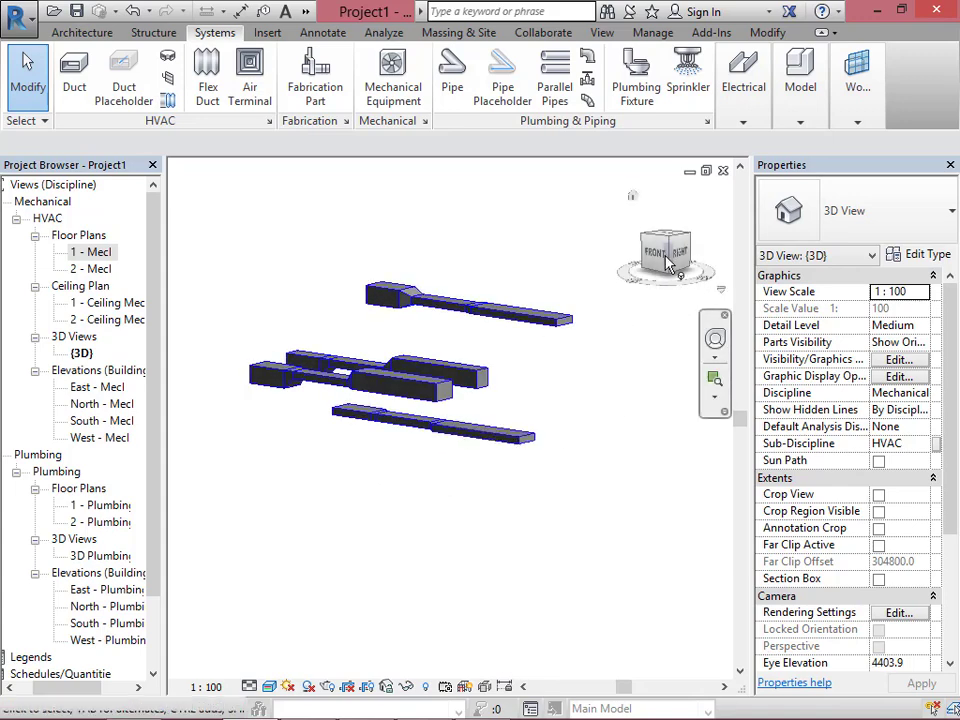
{"action": "left_click", "coordinate": [722, 171]}
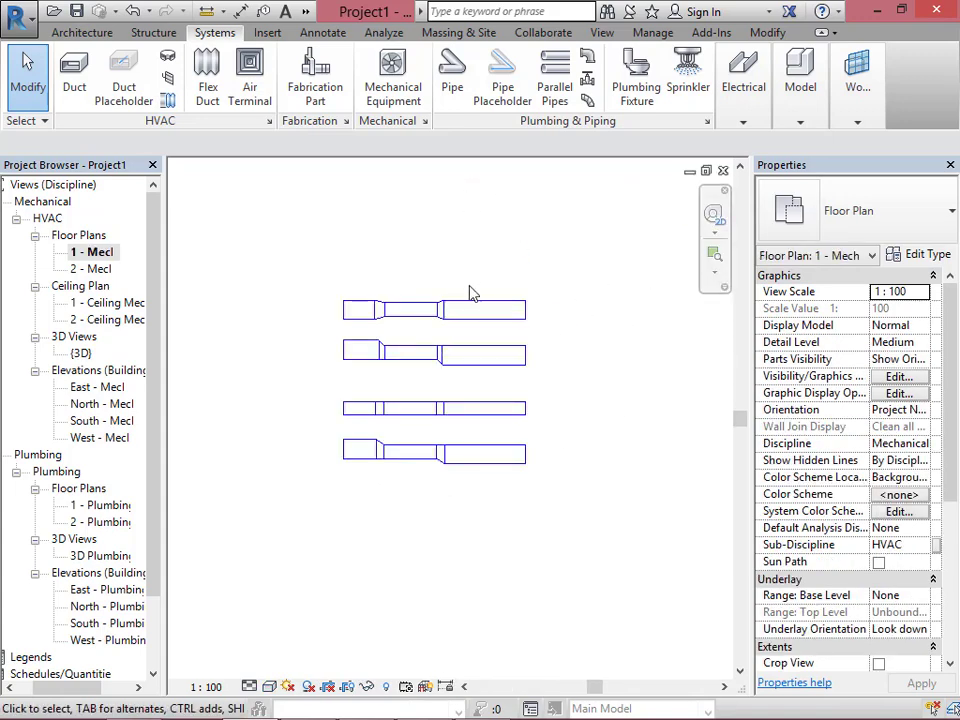
{"action": "left_click", "coordinate": [418, 311]}
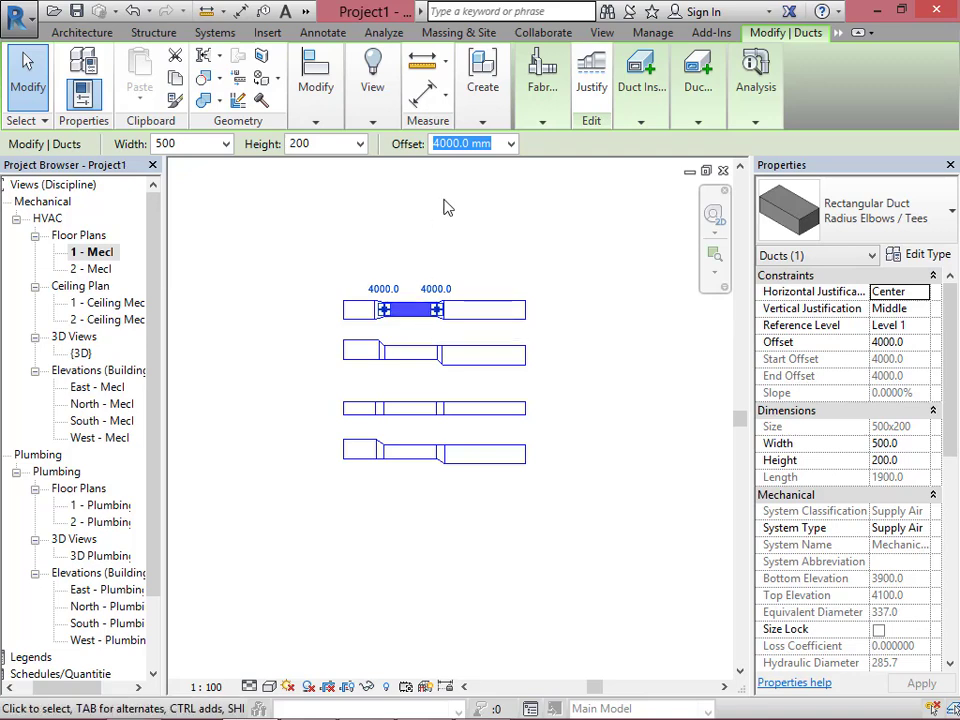
{"action": "scroll", "coordinate": [416, 240], "scroll_direction": "down", "scroll_amount": 3}
{"action": "key", "text": "Escape"}
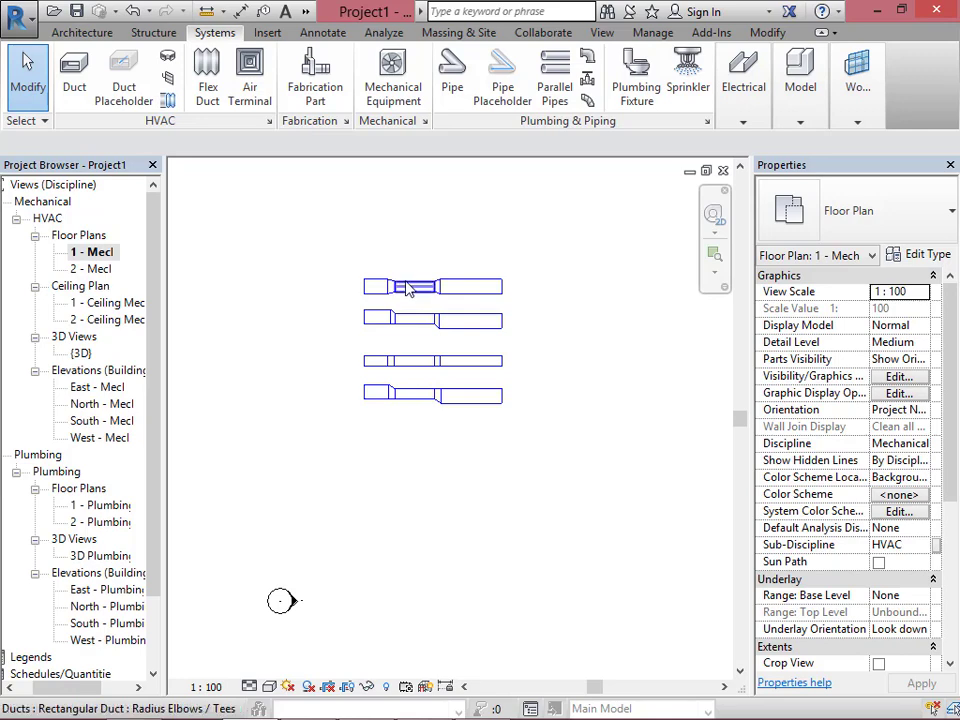
{"action": "left_click", "coordinate": [410, 287]}
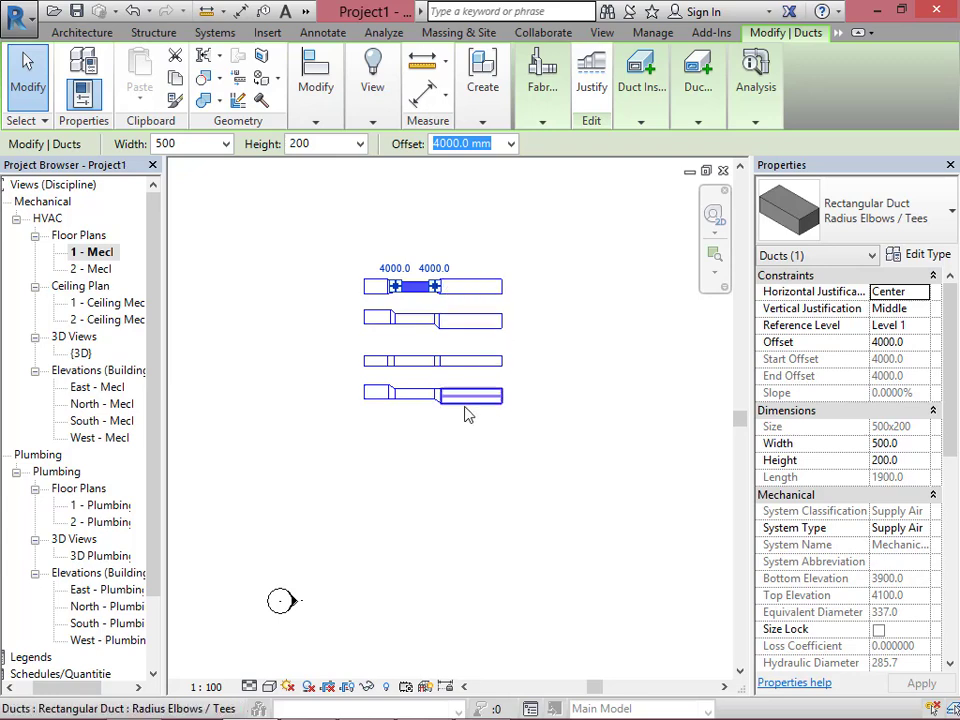
{"action": "key", "text": "Escape"}
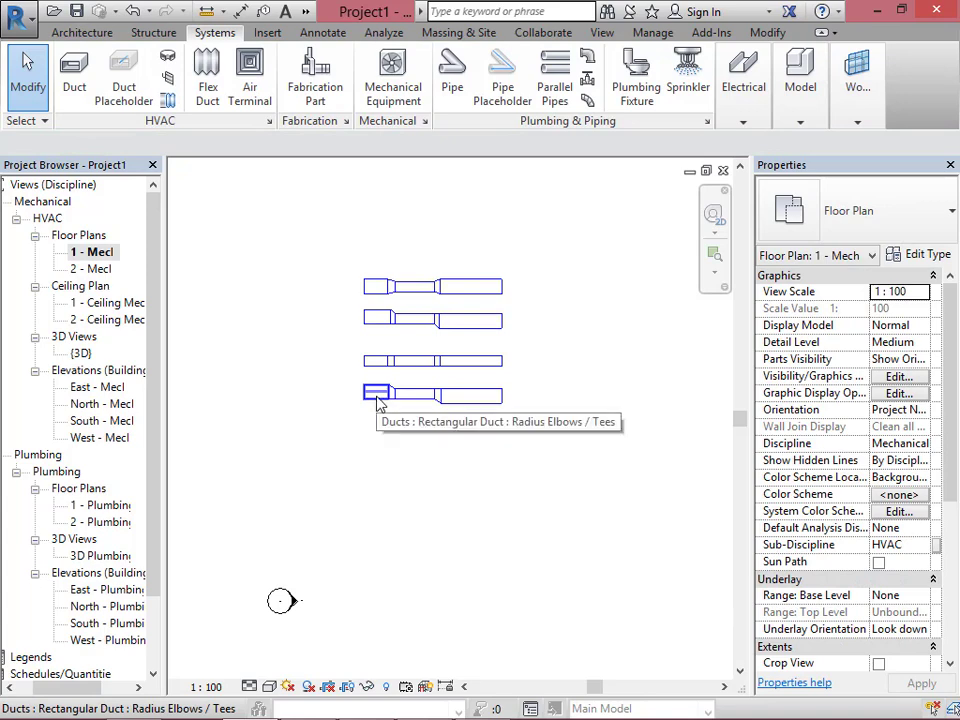
Change the lowest run's system type to Return Air through its 700 x 500 mm left-end duct.
{"action": "left_click", "coordinate": [378, 402]}
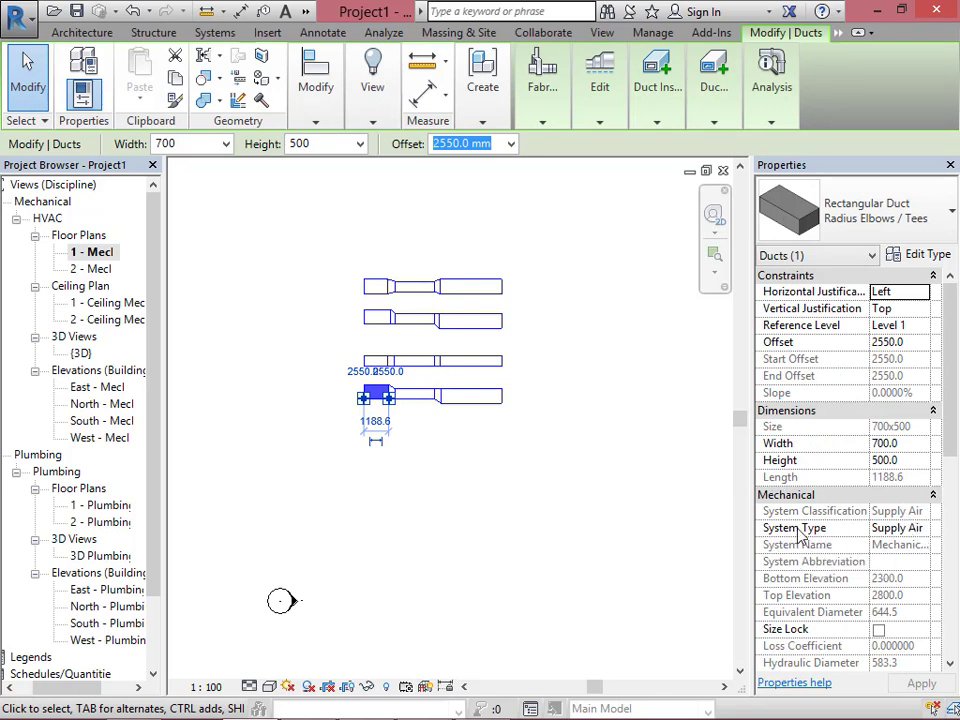
{"action": "left_click", "coordinate": [921, 529]}
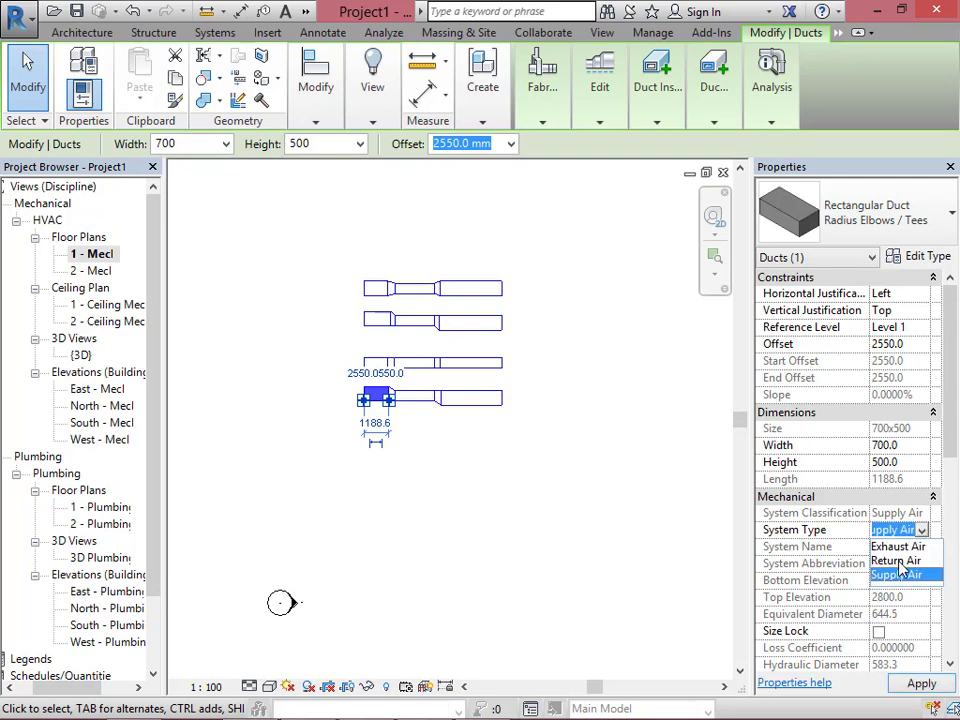
{"action": "left_click", "coordinate": [900, 562]}
{"action": "left_click", "coordinate": [403, 422]}
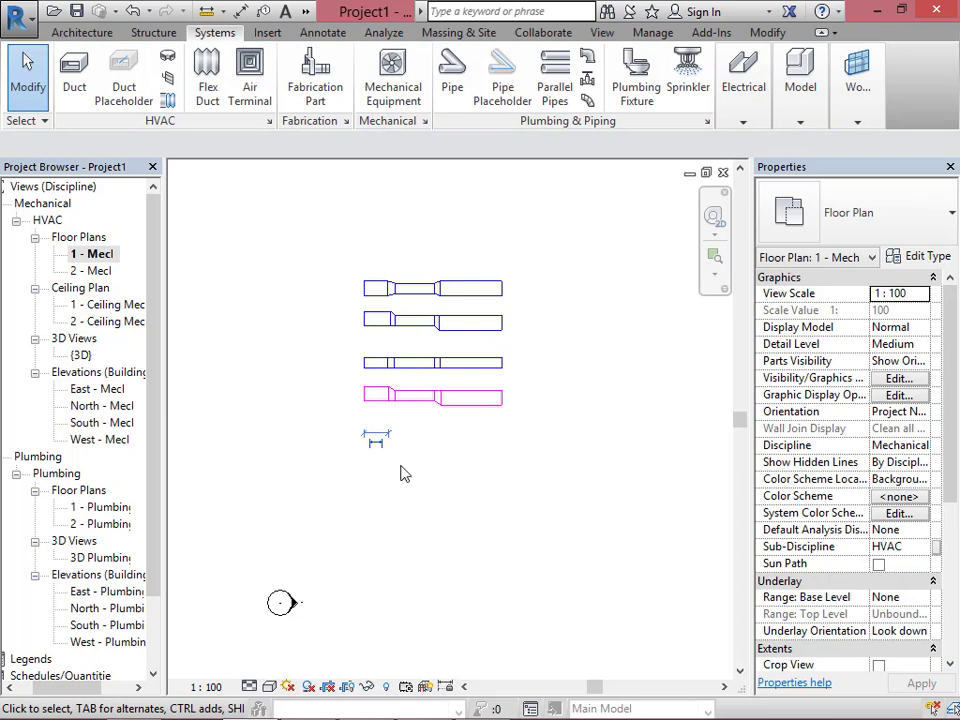
Shorten the lowest run's right-end duct to about 2200 mm long by moving its open end inward.
{"action": "scroll", "coordinate": [392, 428], "scroll_direction": "up", "scroll_amount": 3}
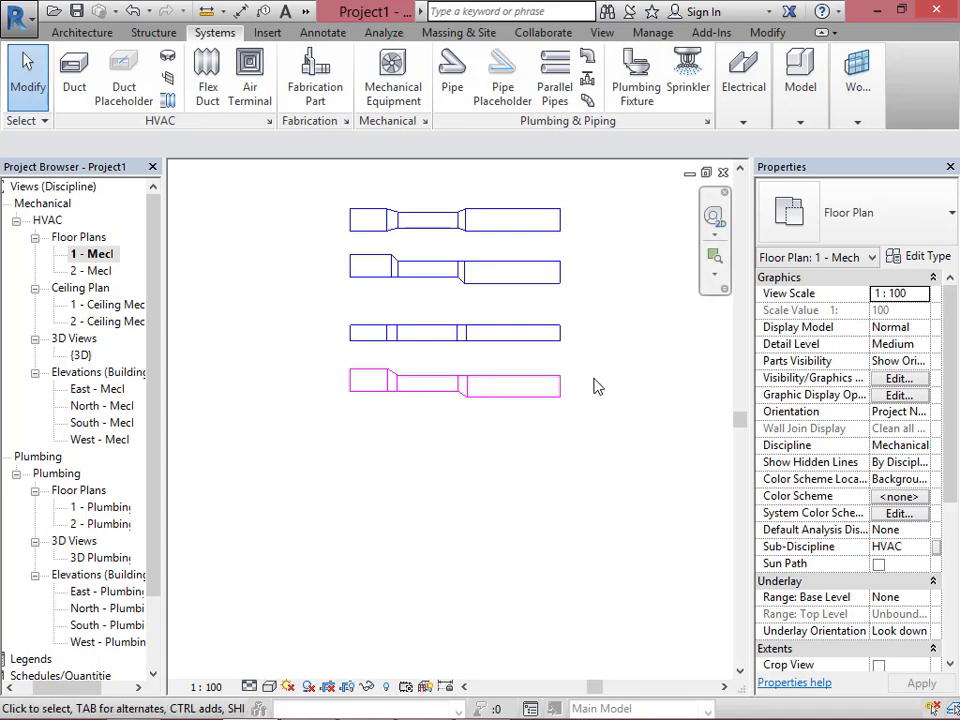
{"action": "left_click", "coordinate": [560, 385]}
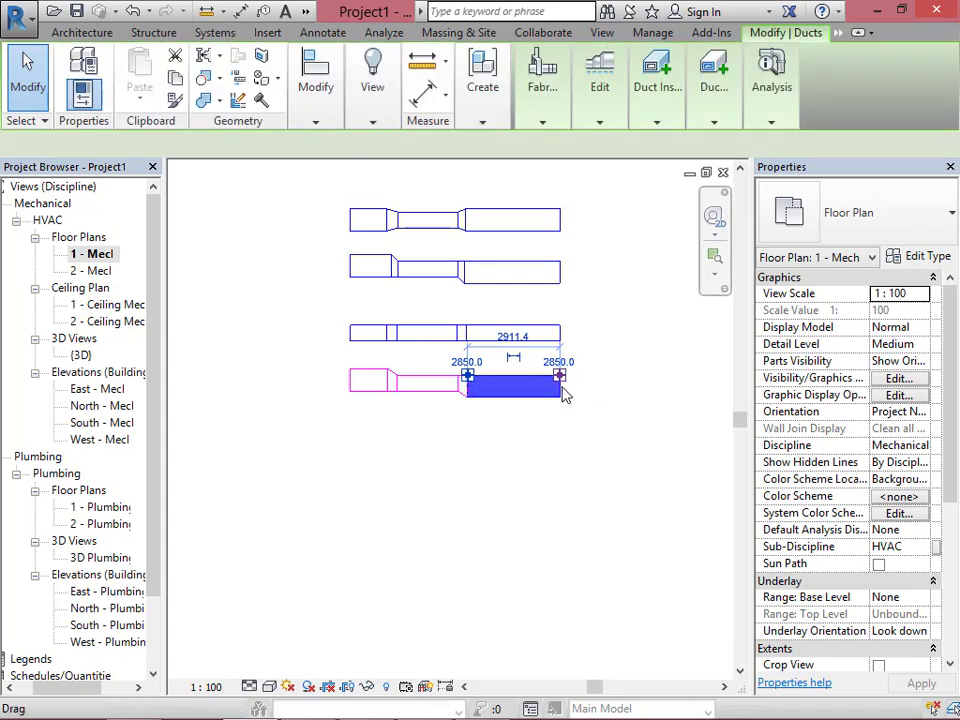
{"action": "left_click_drag", "start_coordinate": [560, 385], "coordinate": [537, 378]}
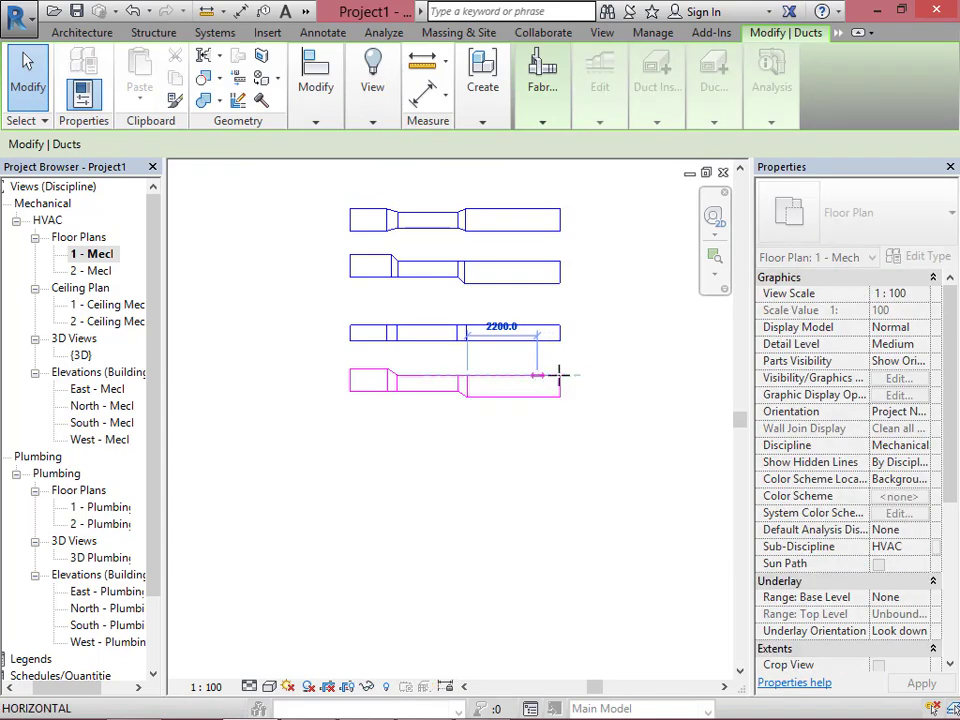
{"action": "left_click", "coordinate": [566, 378]}
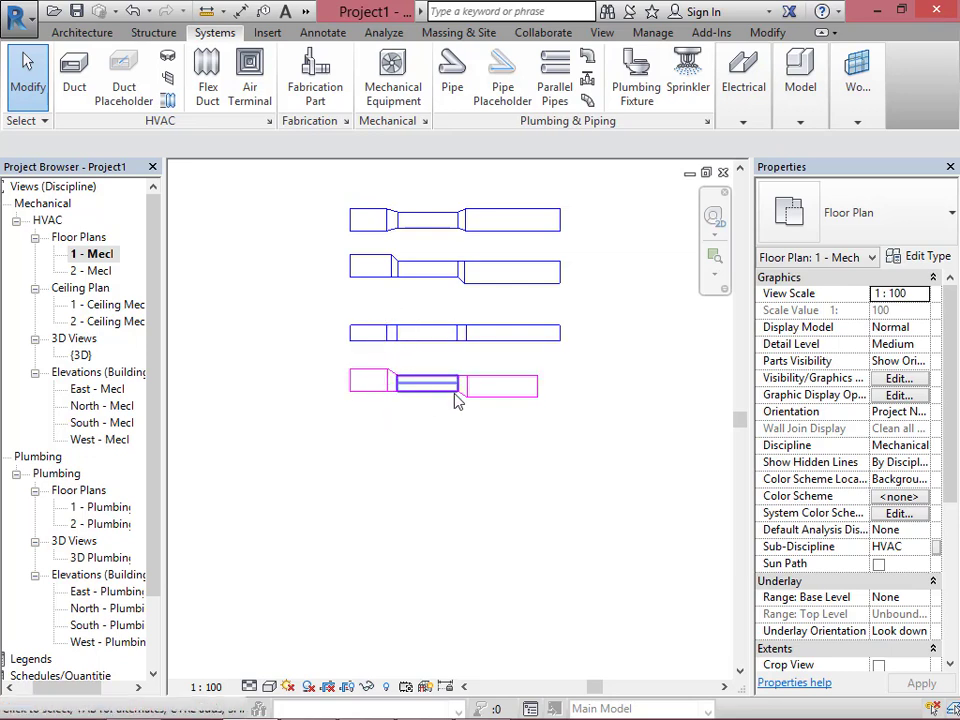
Change the second run's system type to Exhaust Air through its 700 x 200 mm left-end duct.
{"action": "left_click", "coordinate": [380, 283]}
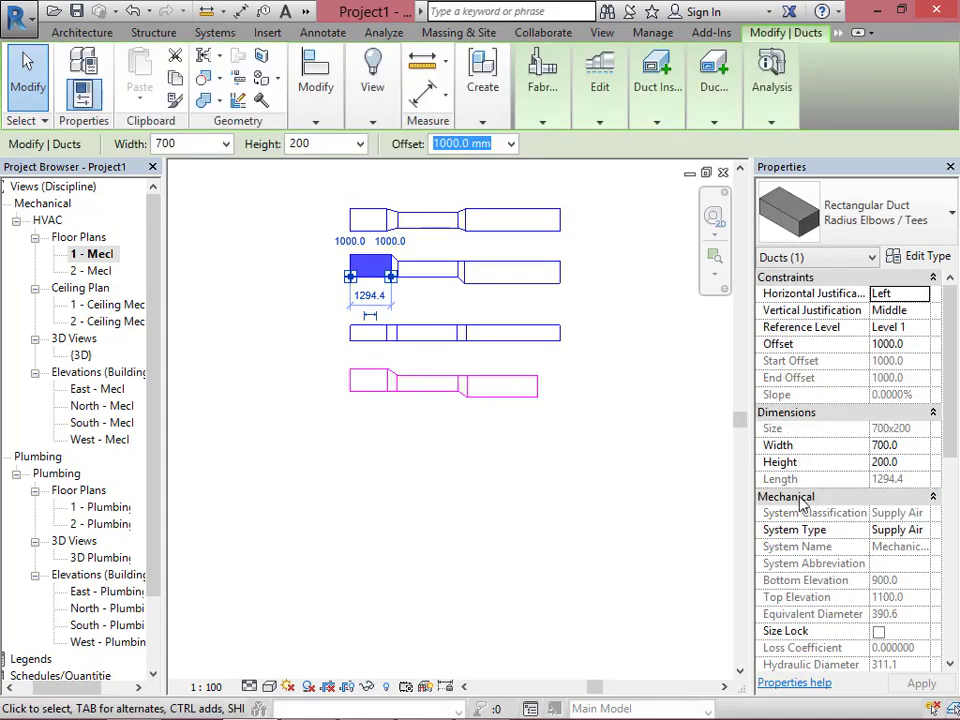
{"action": "left_click", "coordinate": [922, 531]}
{"action": "left_click", "coordinate": [898, 546]}
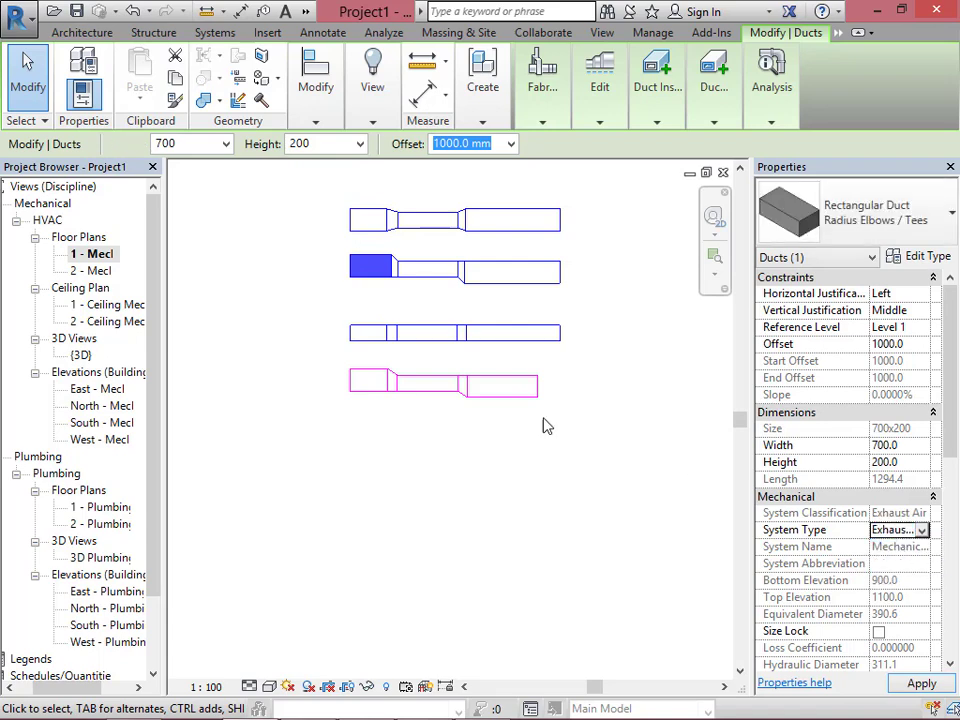
{"action": "left_click", "coordinate": [531, 298]}
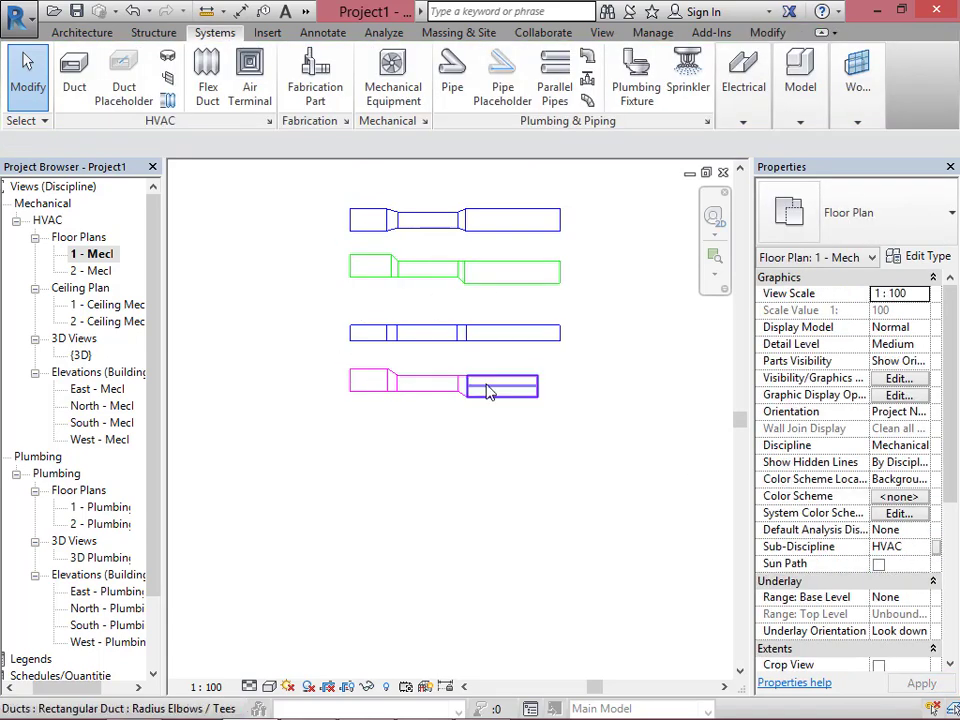
Inspect the lowest run's right-end duct properties and compare the line colours of the four duct runs in the floor plan.
{"action": "left_click", "coordinate": [481, 386]}
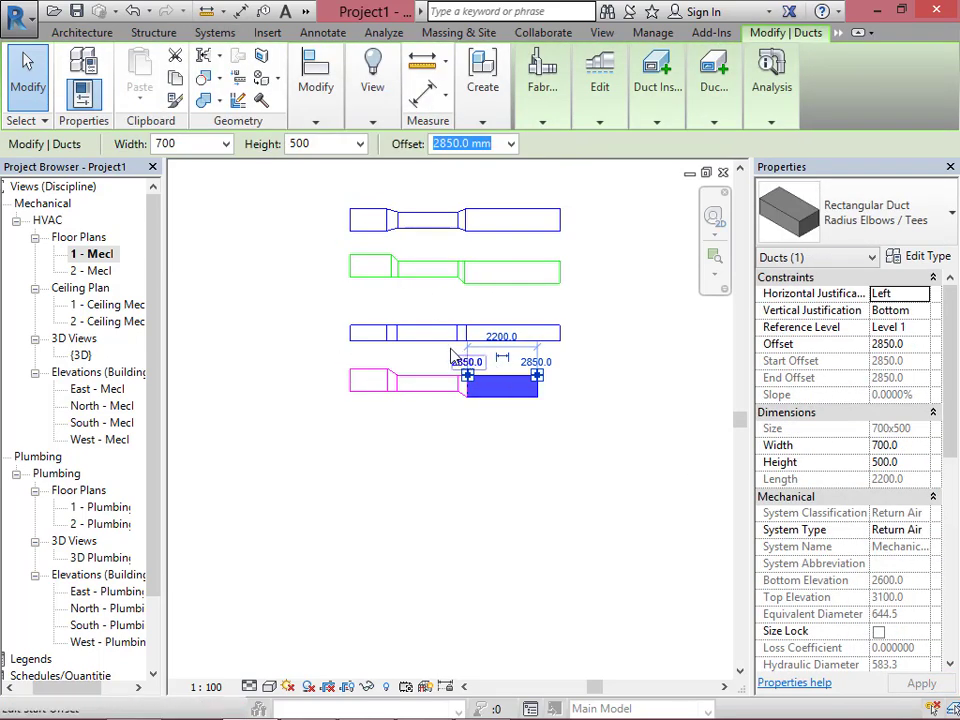
{"action": "left_click", "coordinate": [450, 360]}
{"action": "left_click", "coordinate": [446, 330]}
{"action": "left_click", "coordinate": [443, 300]}
{"action": "left_click", "coordinate": [439, 272]}
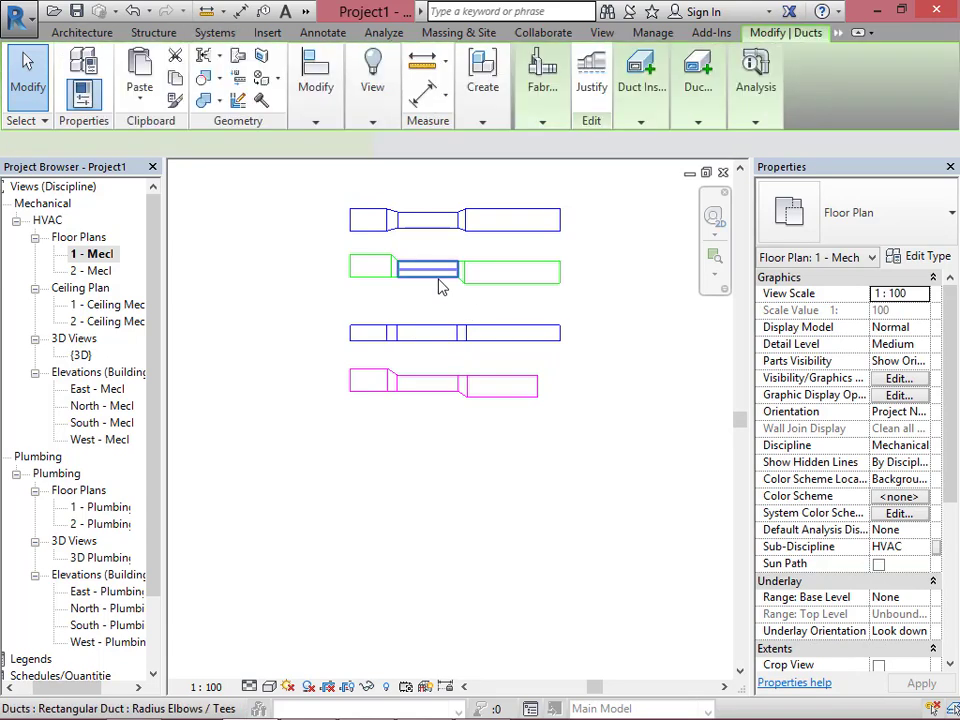
{"action": "left_click", "coordinate": [425, 305]}
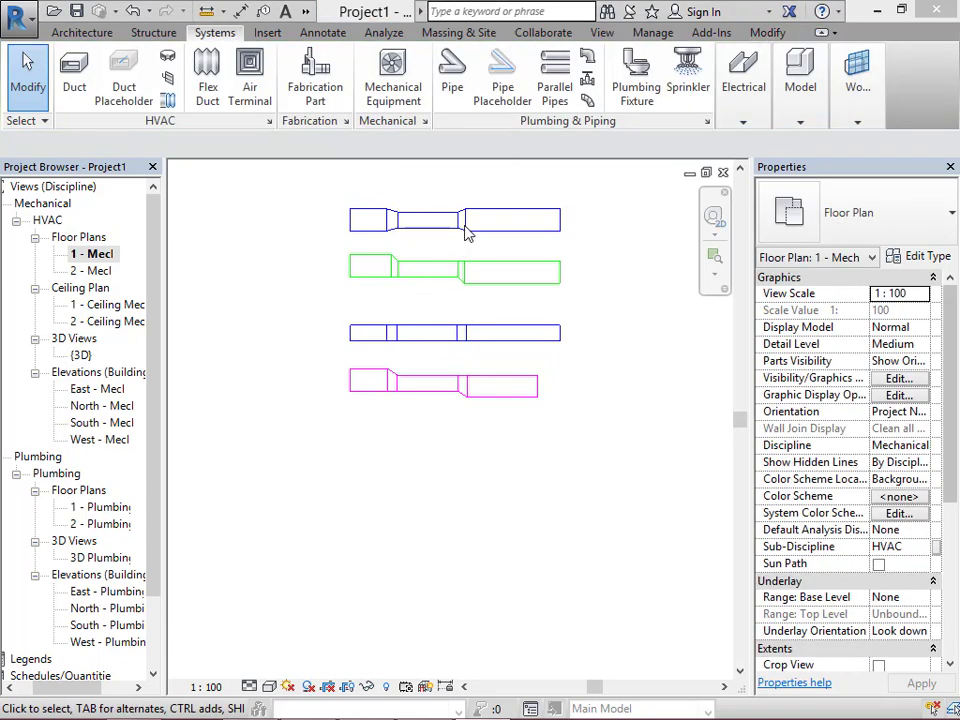
{"action": "scroll", "coordinate": [225, 604], "scroll_direction": "down", "scroll_amount": 2}
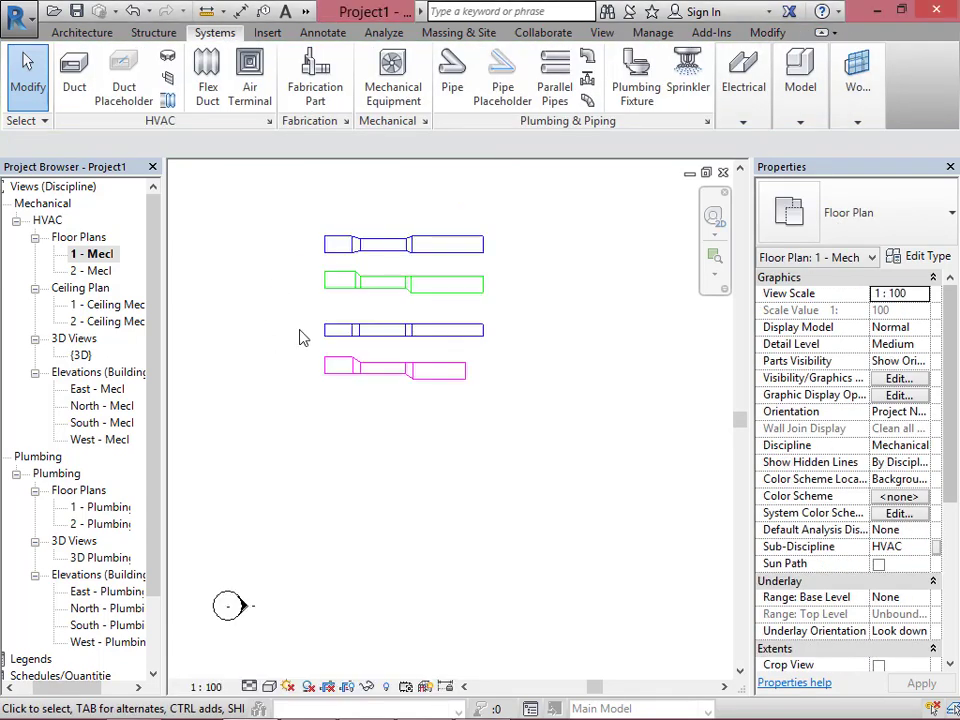
{"action": "scroll", "coordinate": [343, 279], "scroll_direction": "up", "scroll_amount": 3}
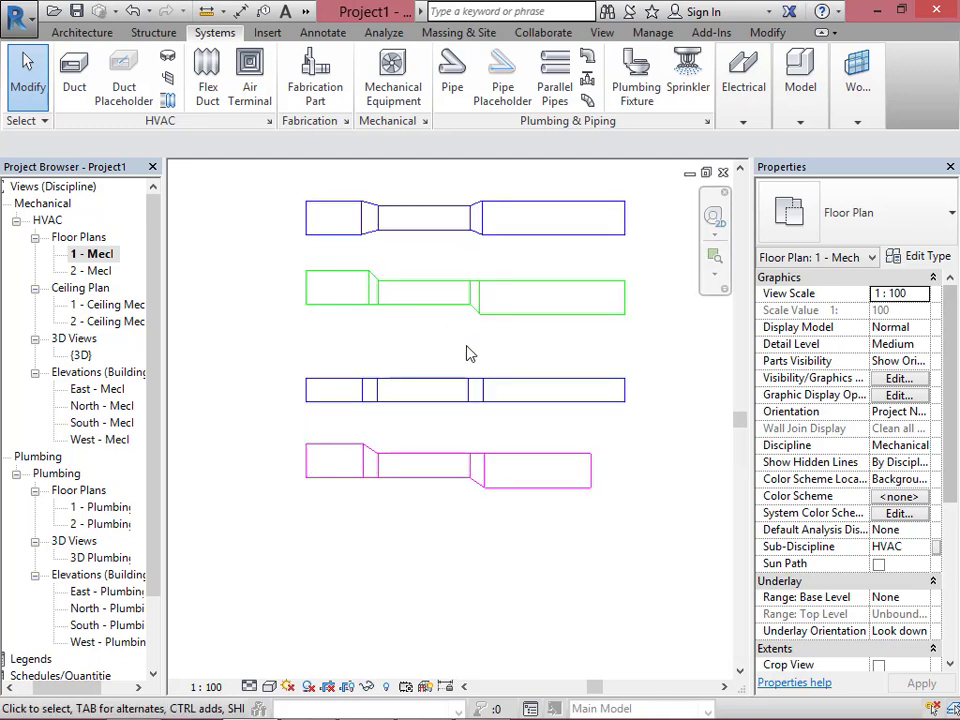
{"action": "scroll", "coordinate": [421, 357], "scroll_direction": "down", "scroll_amount": 2}
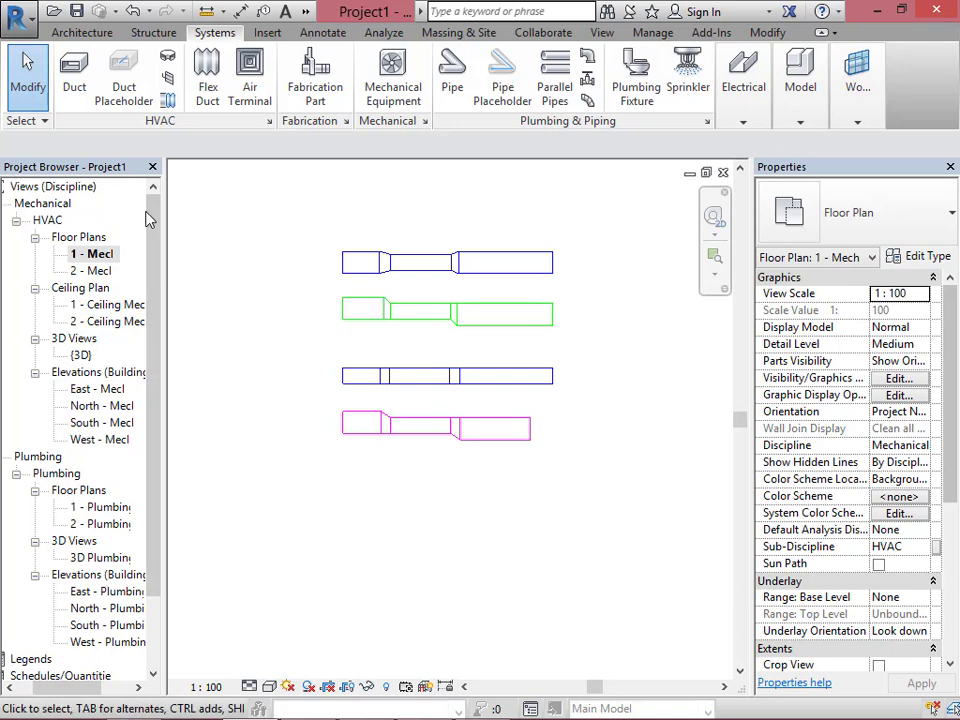
Expand the project's families down to the system types under Duct Systems.
{"action": "left_click_drag", "start_coordinate": [150, 214], "coordinate": [161, 336]}
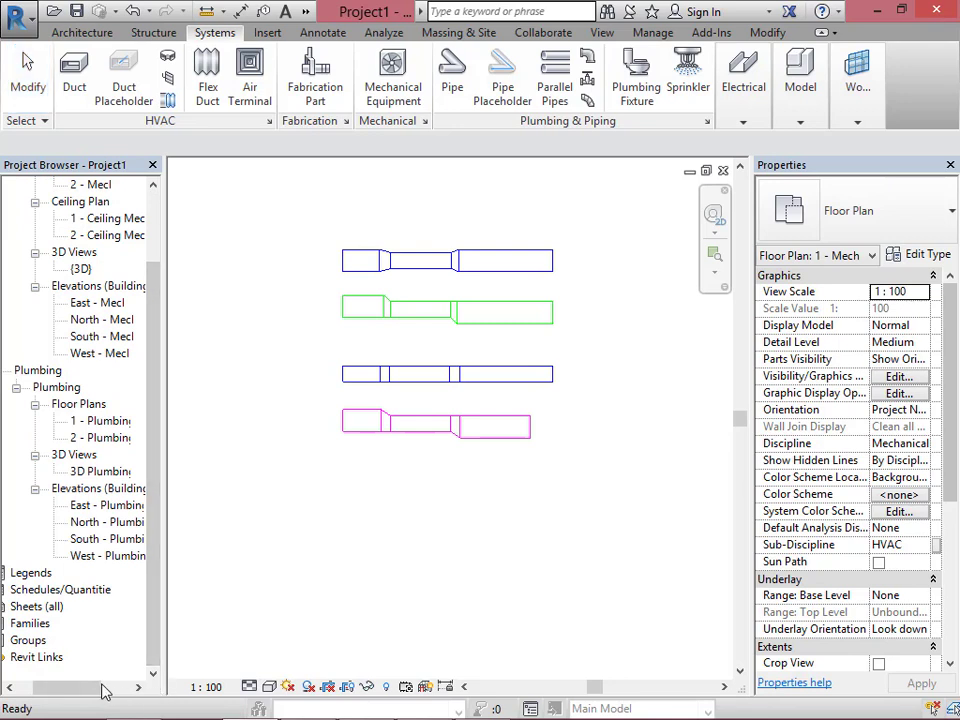
{"action": "left_click_drag", "start_coordinate": [103, 688], "coordinate": [73, 705]}
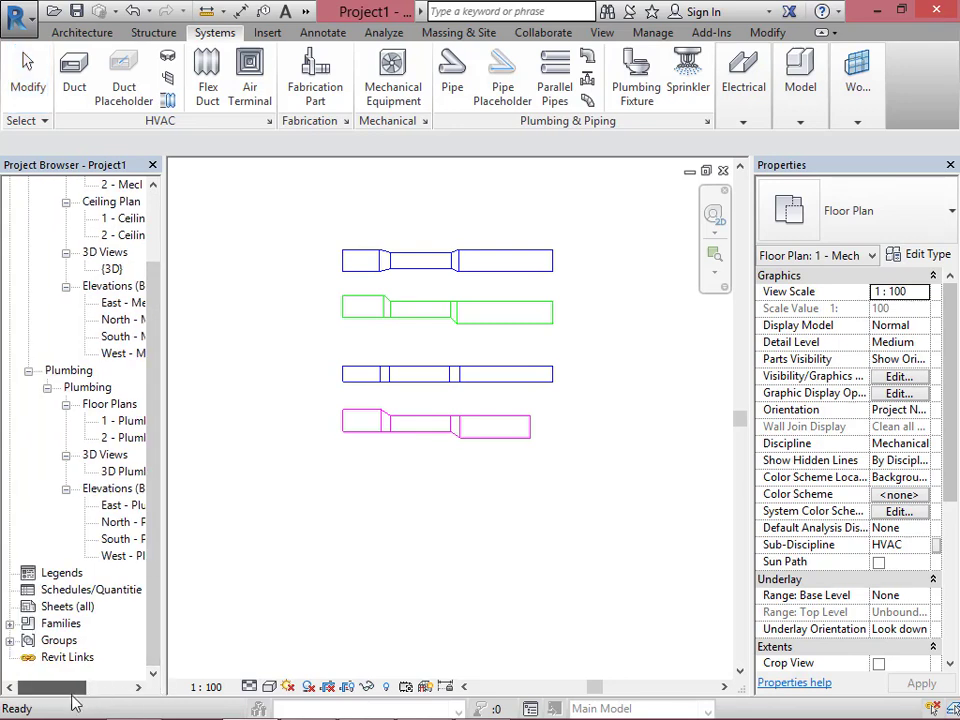
{"action": "left_click", "coordinate": [11, 623]}
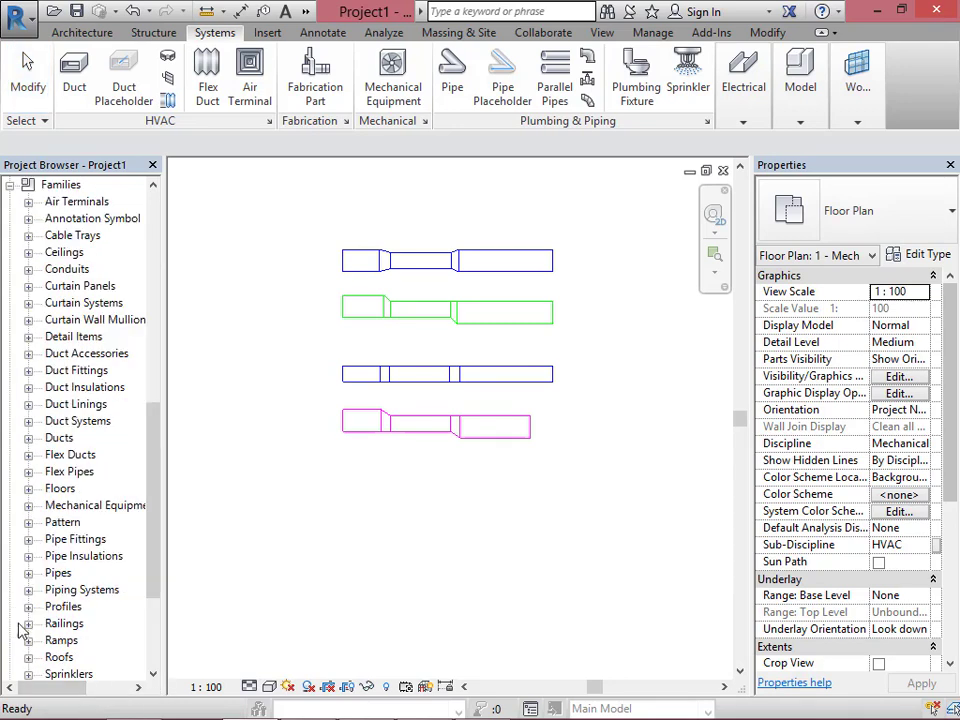
{"action": "scroll", "coordinate": [156, 510], "scroll_direction": "up", "scroll_amount": 2}
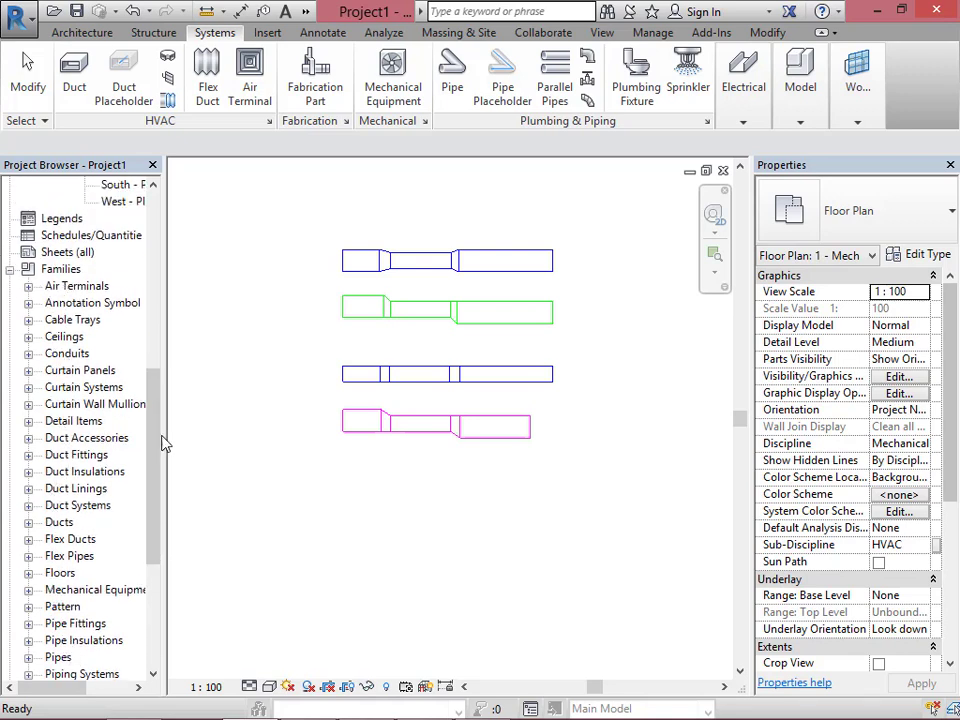
{"action": "left_click_drag", "start_coordinate": [160, 441], "coordinate": [161, 439]}
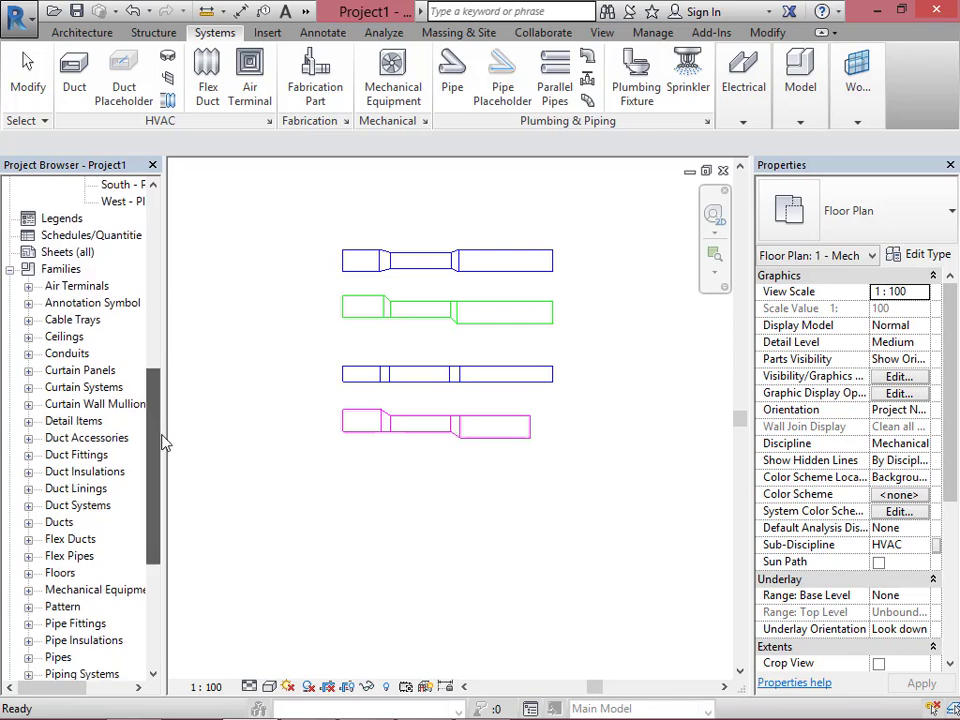
{"action": "left_click", "coordinate": [29, 506]}
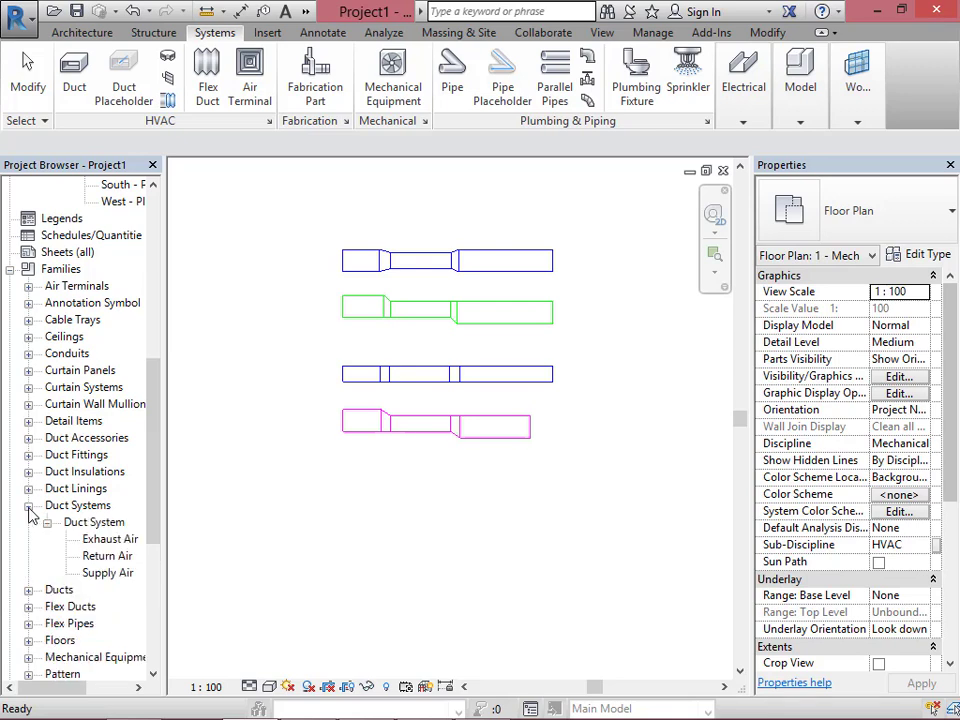
Override the Exhaust Air duct system type's line colour with red and view the recoloured second run in the floor plan.
{"action": "double_click", "coordinate": [112, 541]}
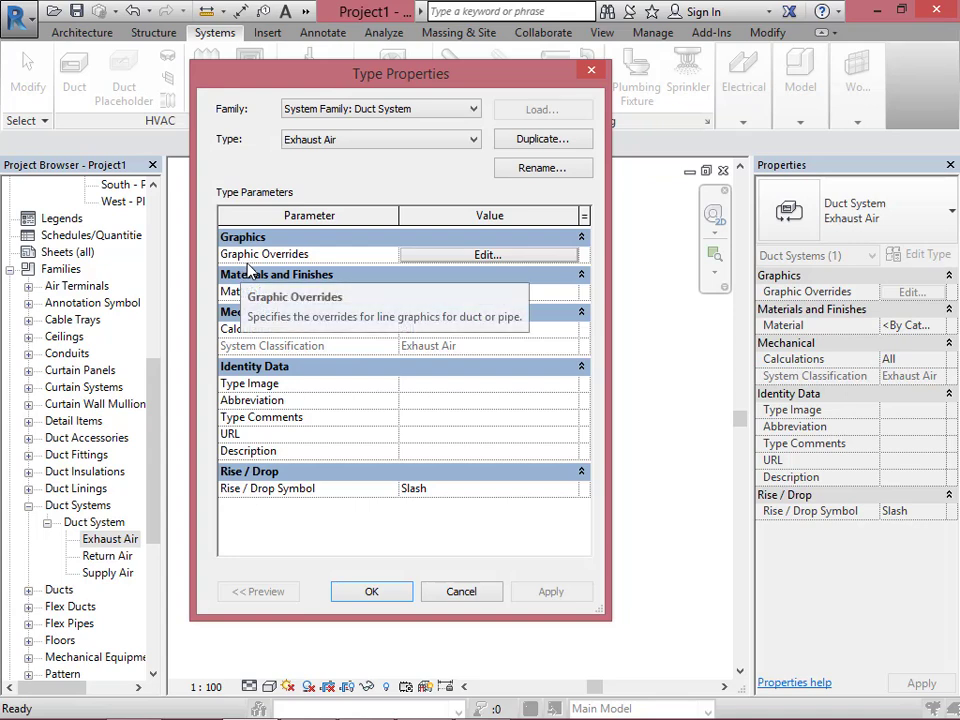
{"action": "left_click", "coordinate": [486, 256]}
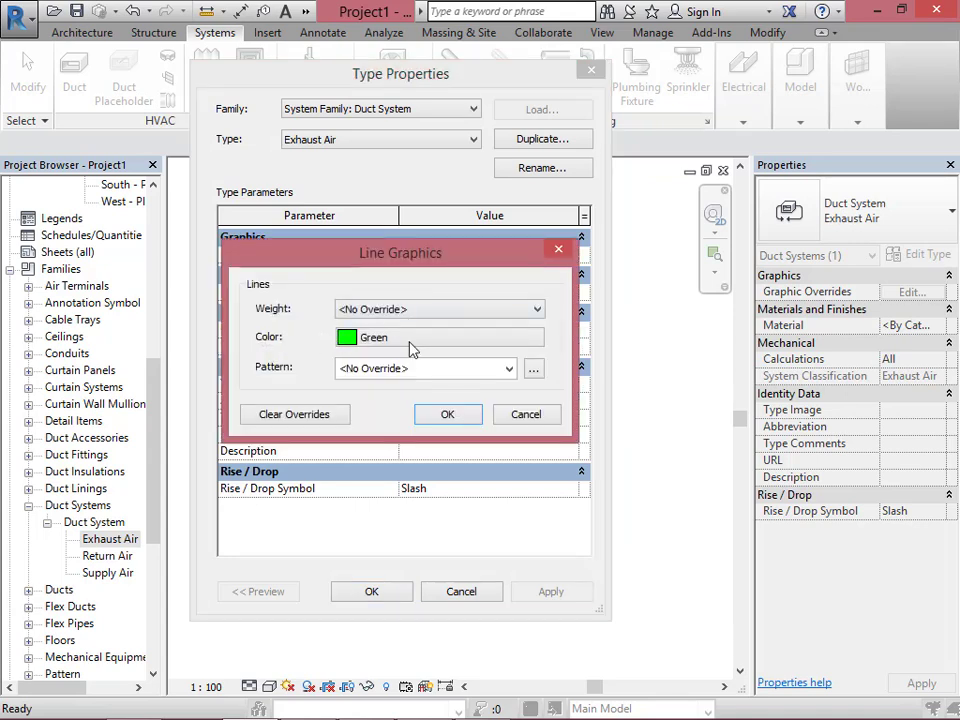
{"action": "left_click", "coordinate": [410, 347]}
{"action": "left_click", "coordinate": [229, 361]}
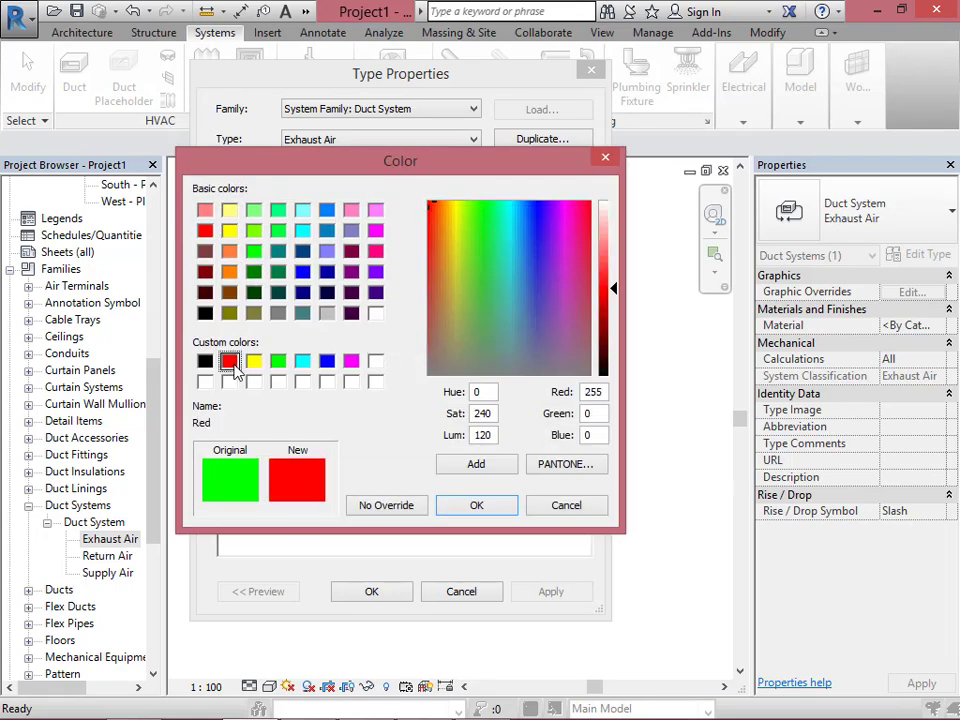
{"action": "left_click", "coordinate": [477, 505]}
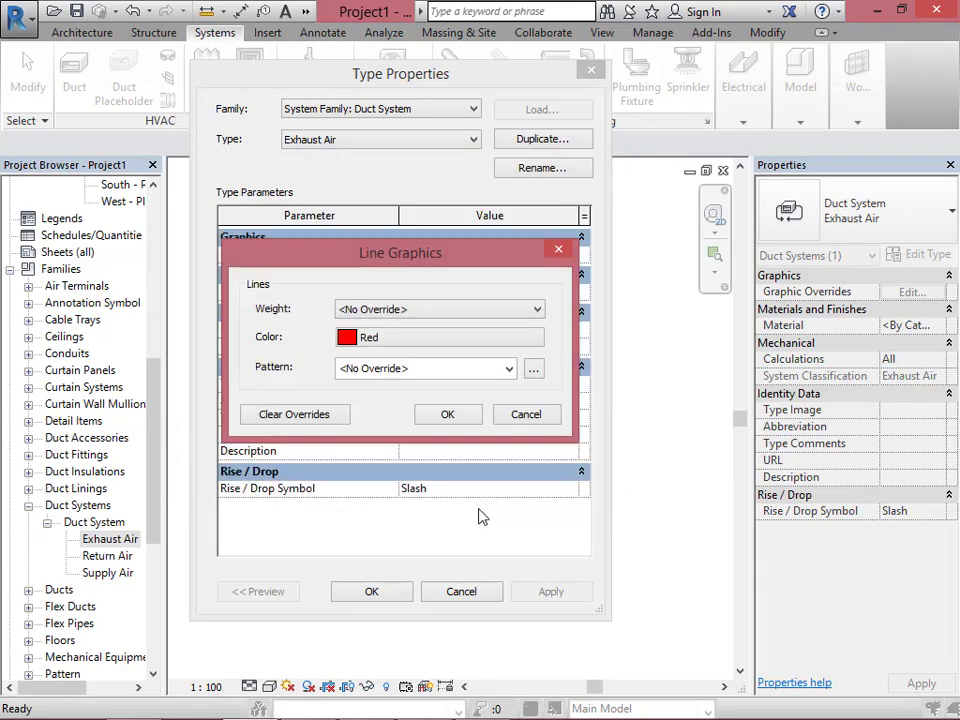
{"action": "left_click", "coordinate": [447, 418]}
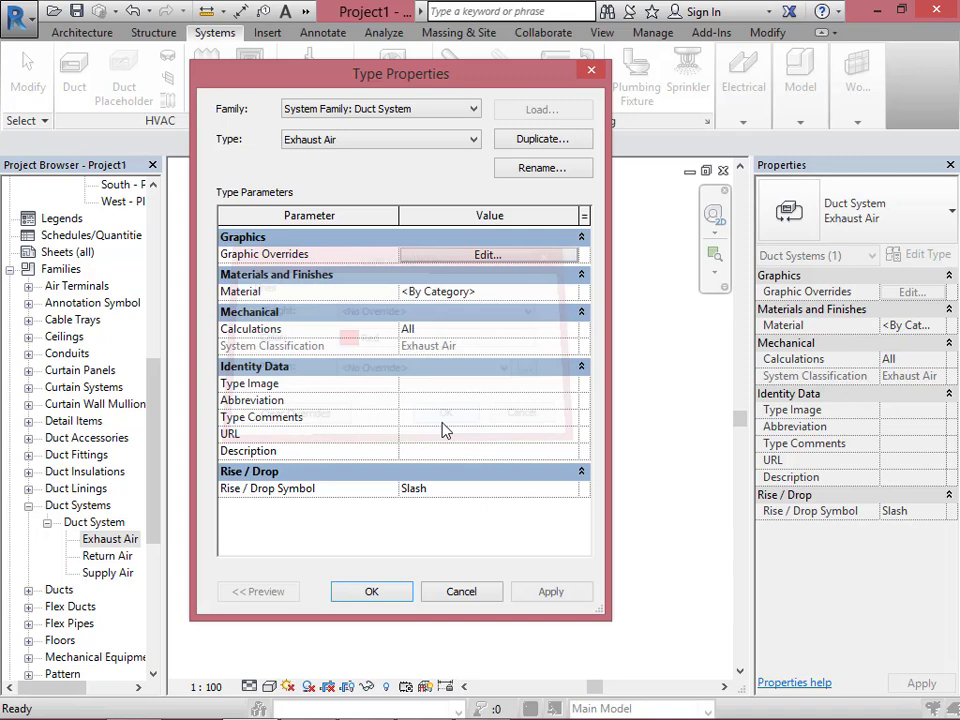
{"action": "left_click", "coordinate": [376, 593]}
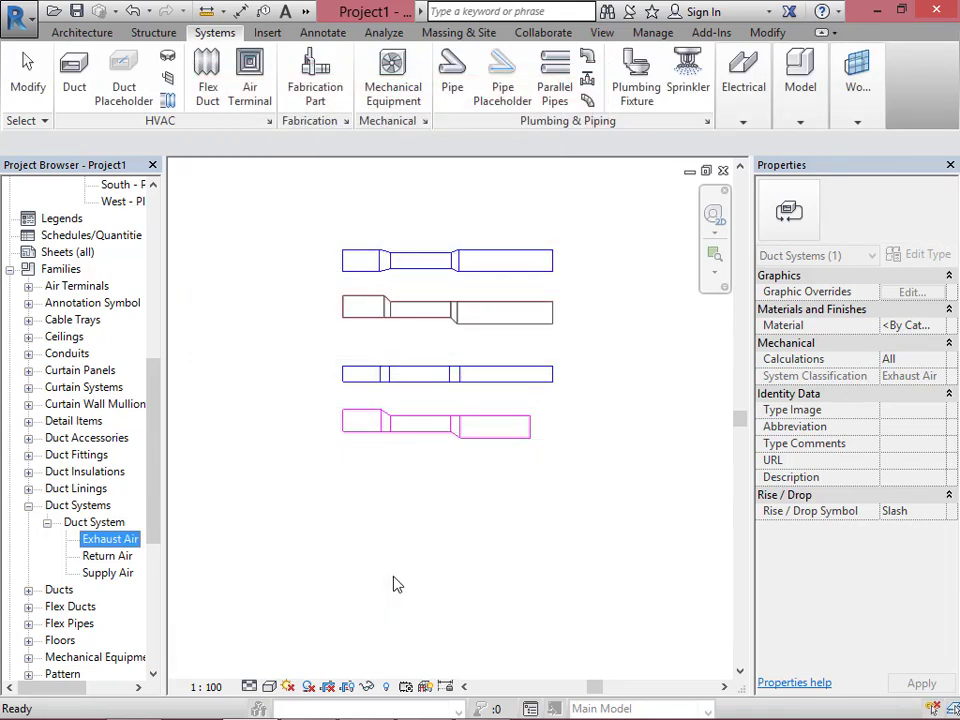
{"action": "left_click", "coordinate": [457, 340]}
{"action": "scroll", "coordinate": [455, 340], "scroll_direction": "up", "scroll_amount": 1}
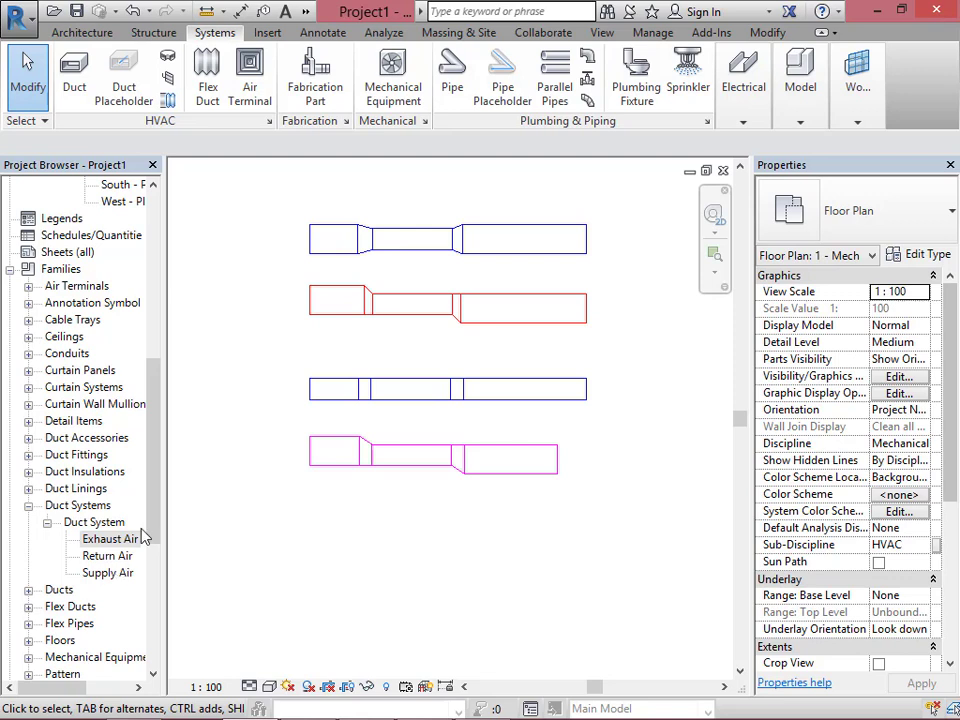
Duplicate the Return Air duct system type.
{"action": "scroll", "coordinate": [143, 537], "scroll_direction": "down", "scroll_amount": 1}
{"action": "left_click", "coordinate": [100, 505]}
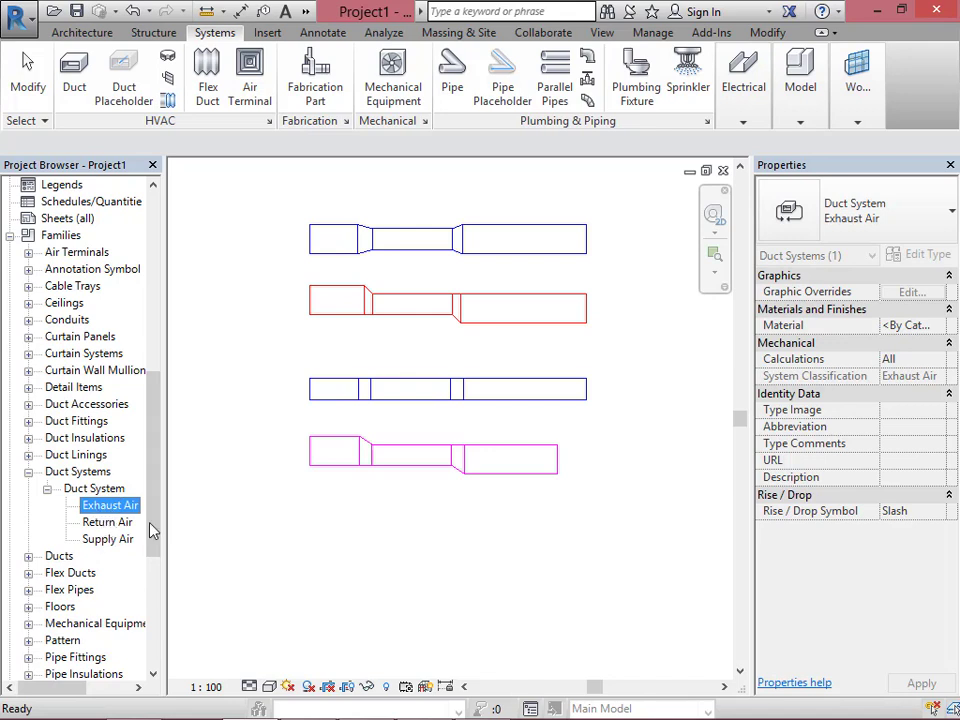
{"action": "left_click", "coordinate": [112, 540]}
{"action": "left_click", "coordinate": [112, 523]}
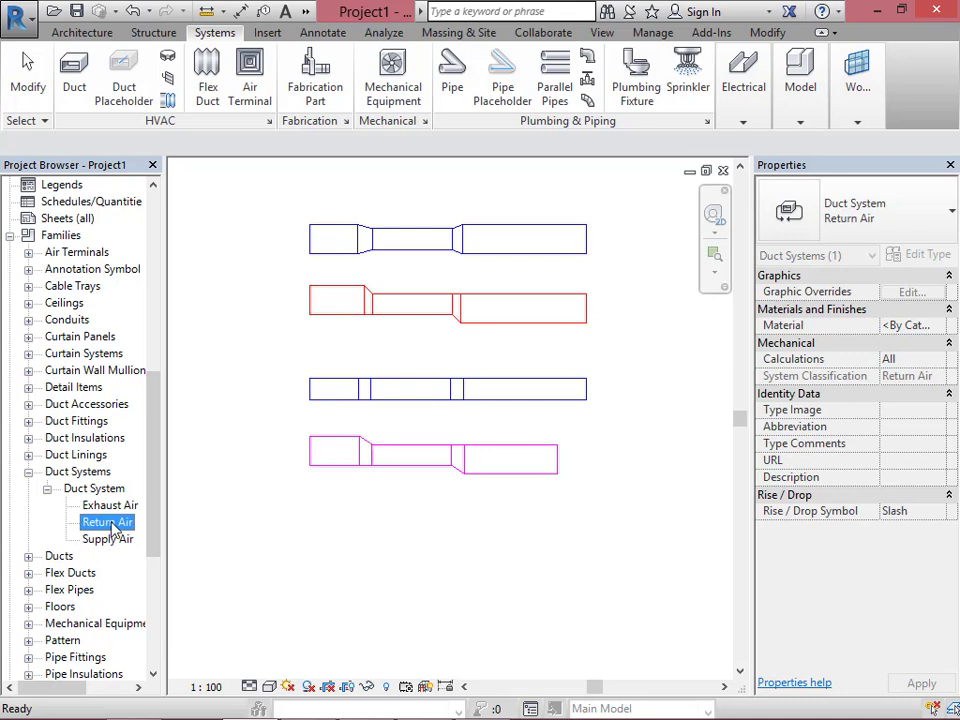
{"action": "right_click", "coordinate": [112, 524]}
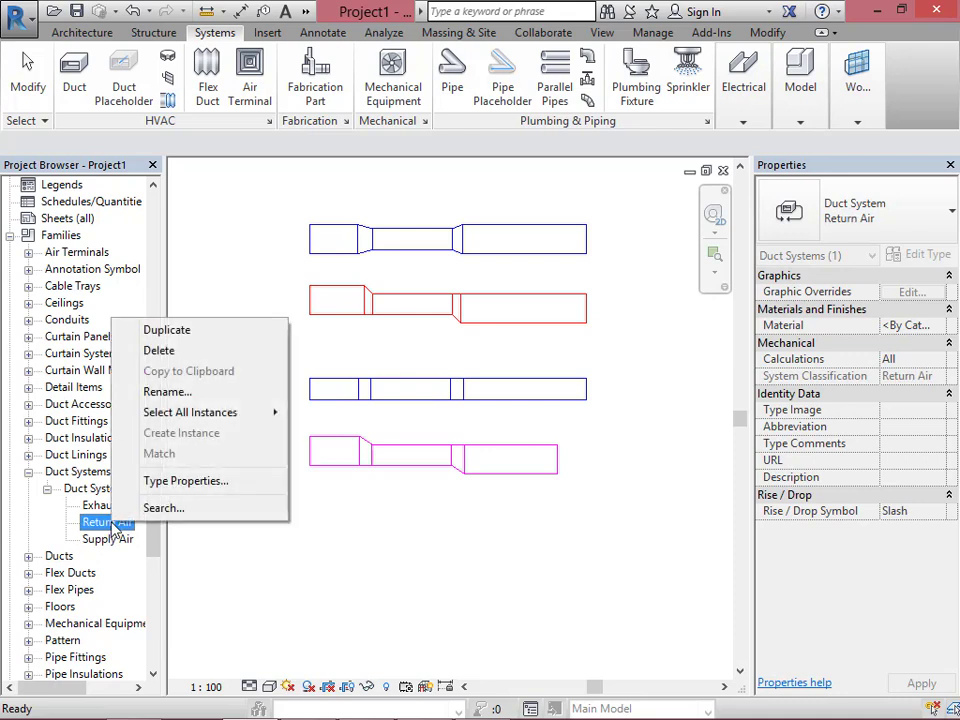
{"action": "left_click", "coordinate": [184, 337]}
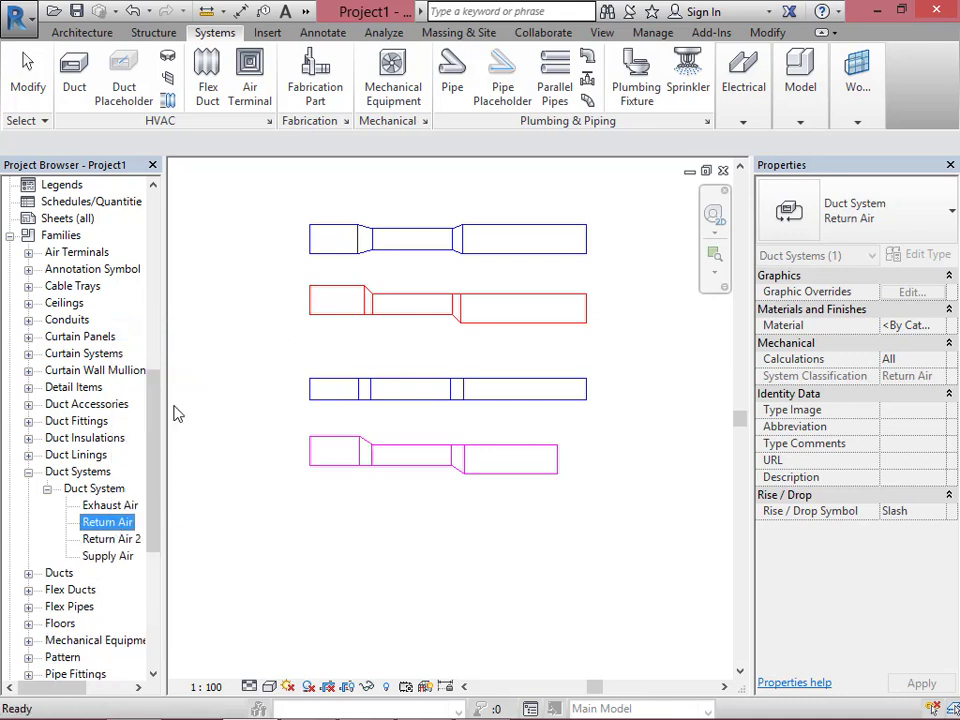
Rename the duplicated Return Air 2 duct system type as Smoke Exhaust.
{"action": "left_click", "coordinate": [110, 539]}
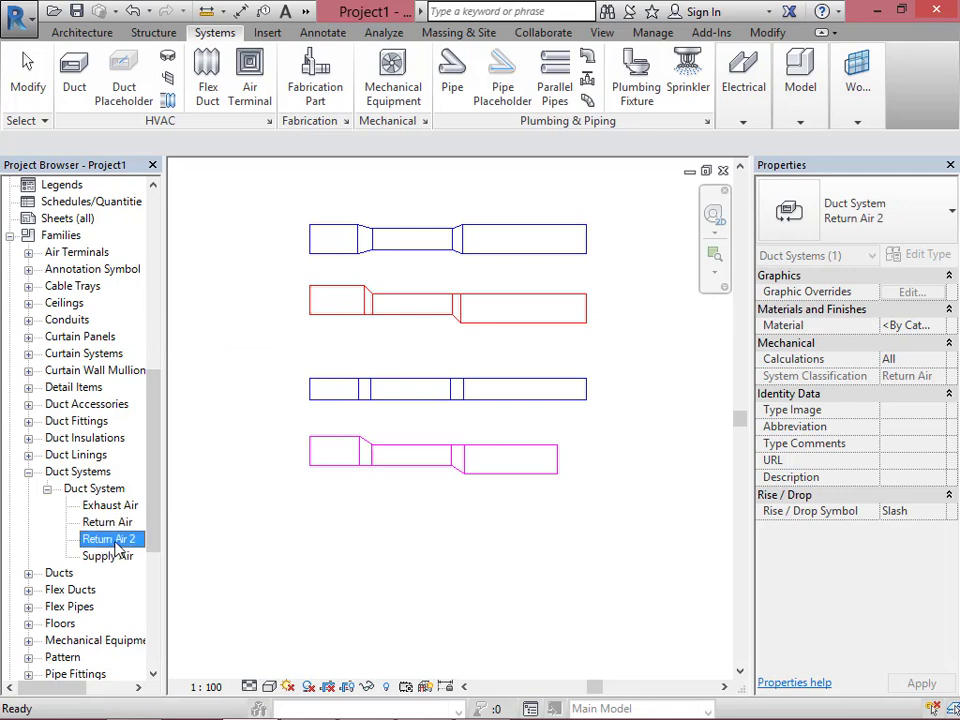
{"action": "right_click", "coordinate": [117, 546]}
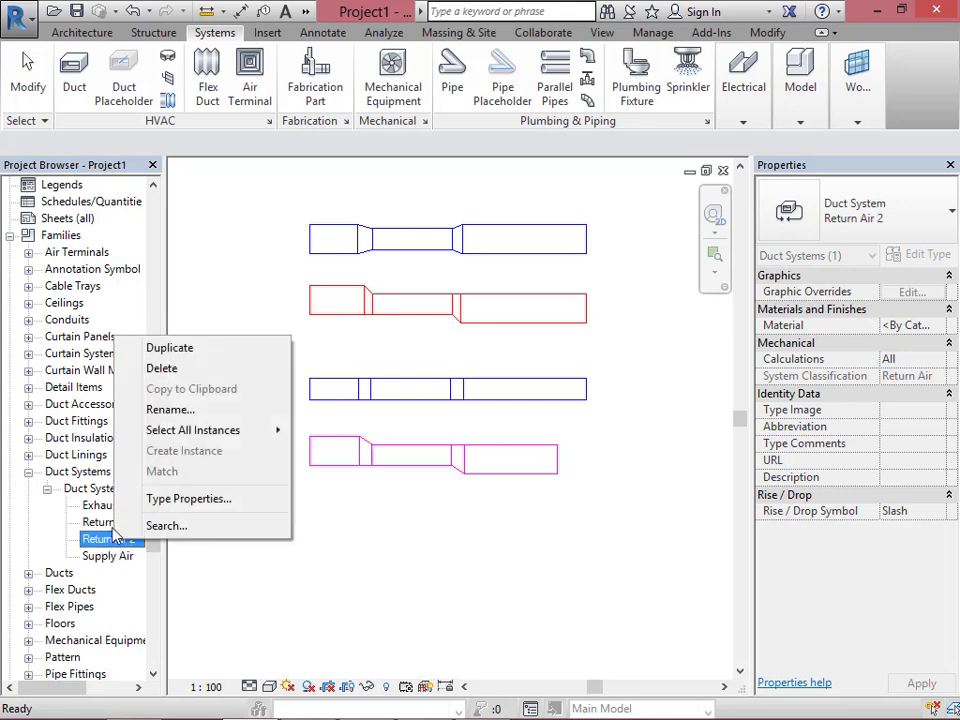
{"action": "left_click", "coordinate": [170, 410]}
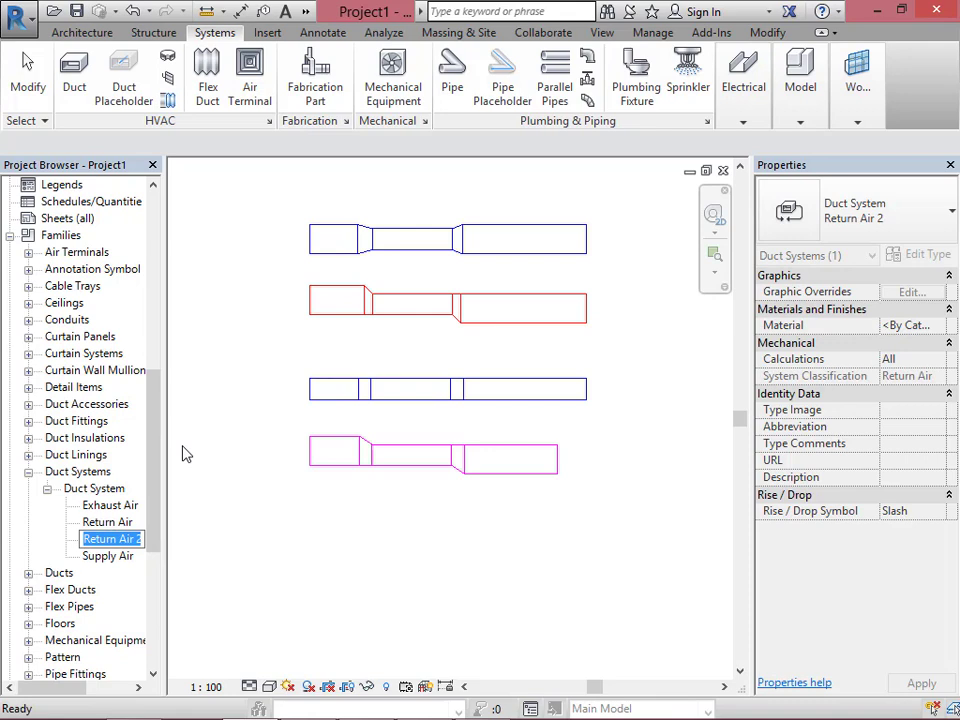
{"action": "type", "text": "Sm"}
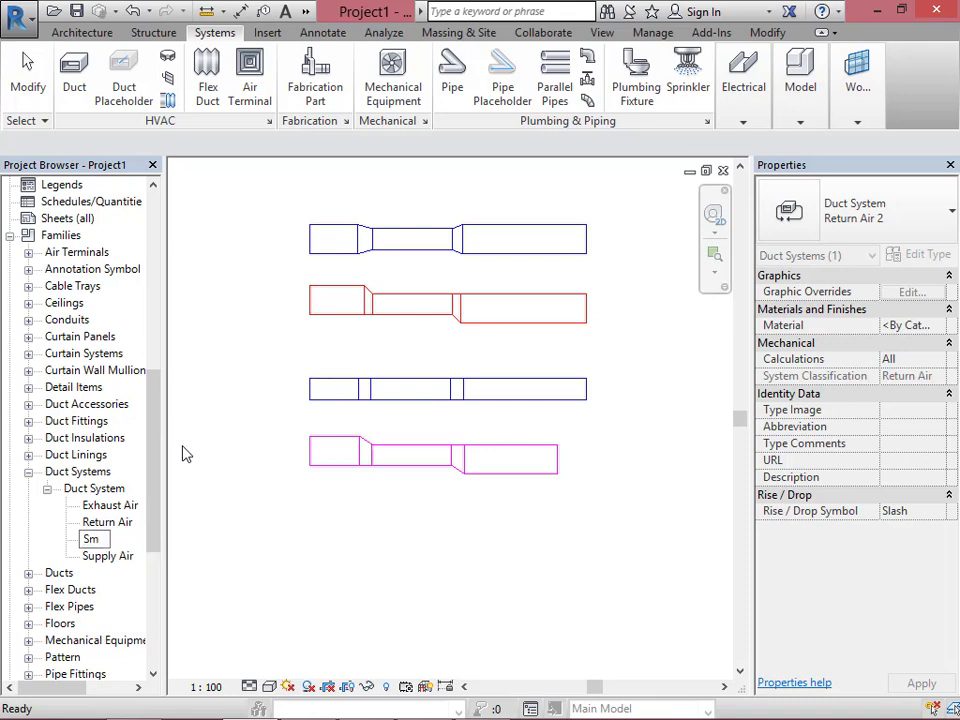
{"action": "type", "text": "oke Ex"}
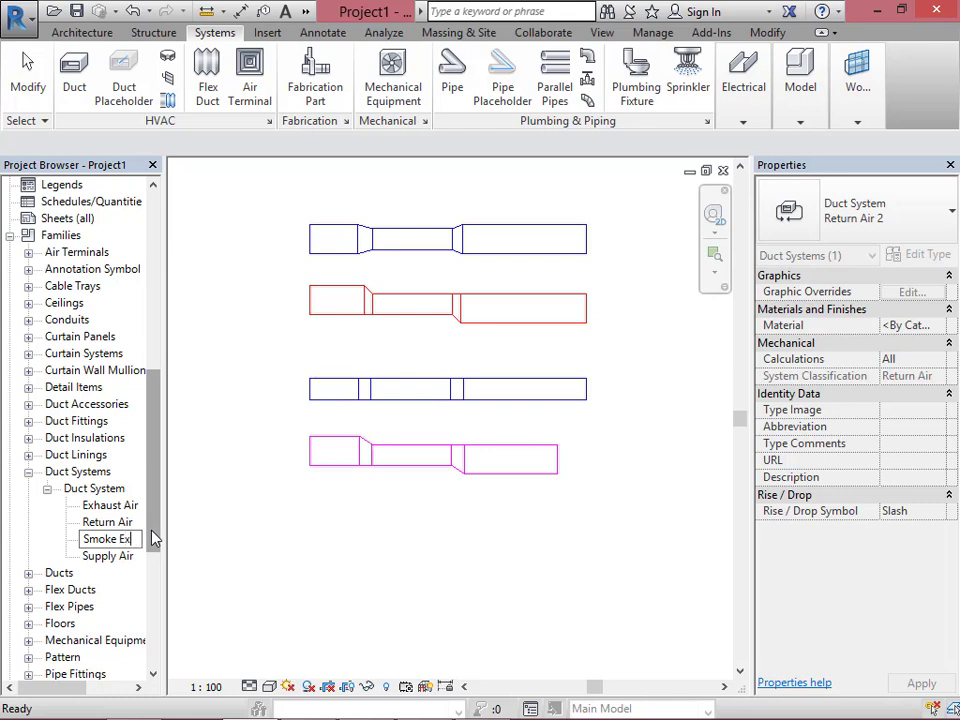
{"action": "type", "text": "aust"}
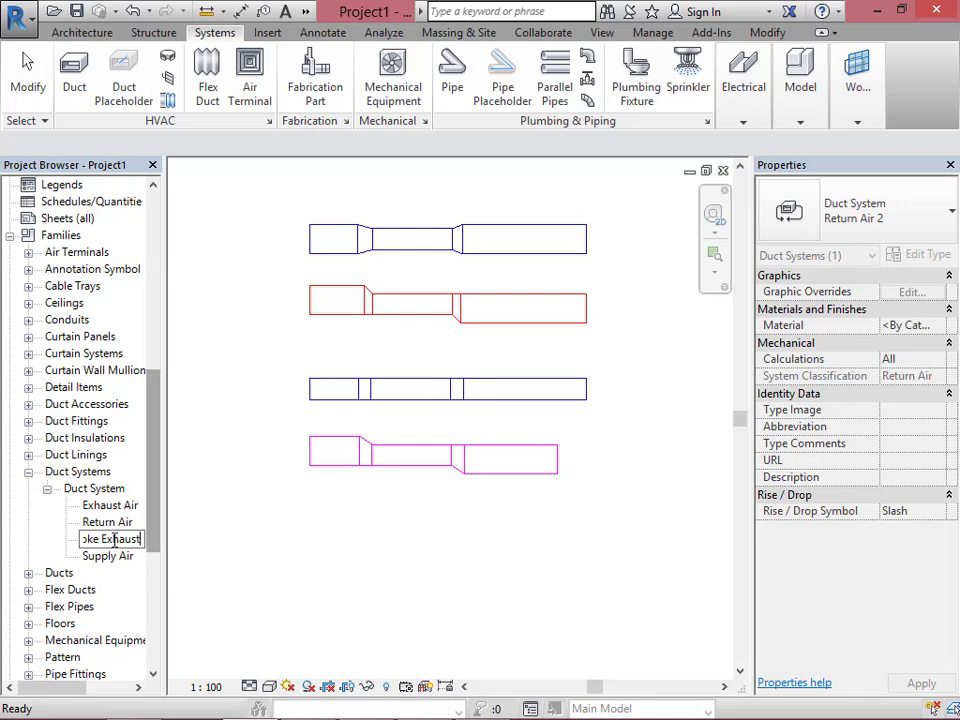
{"action": "key", "text": "Return"}
Override the Smoke Exhaust duct system type's line colour with orange, RGB 255-128-064.
{"action": "double_click", "coordinate": [115, 542]}
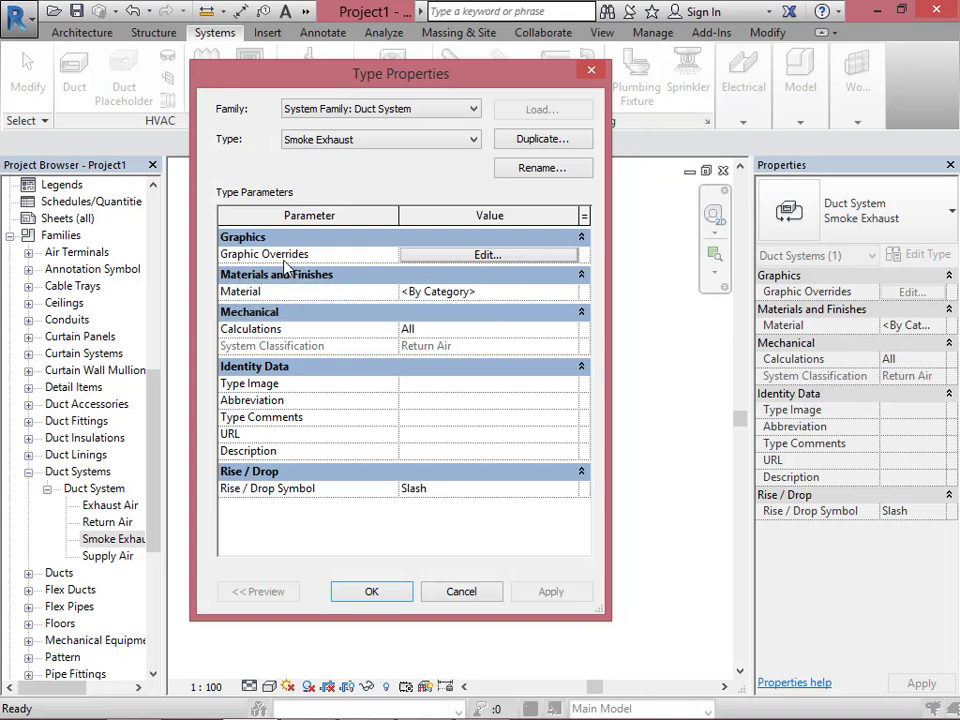
{"action": "left_click", "coordinate": [437, 257]}
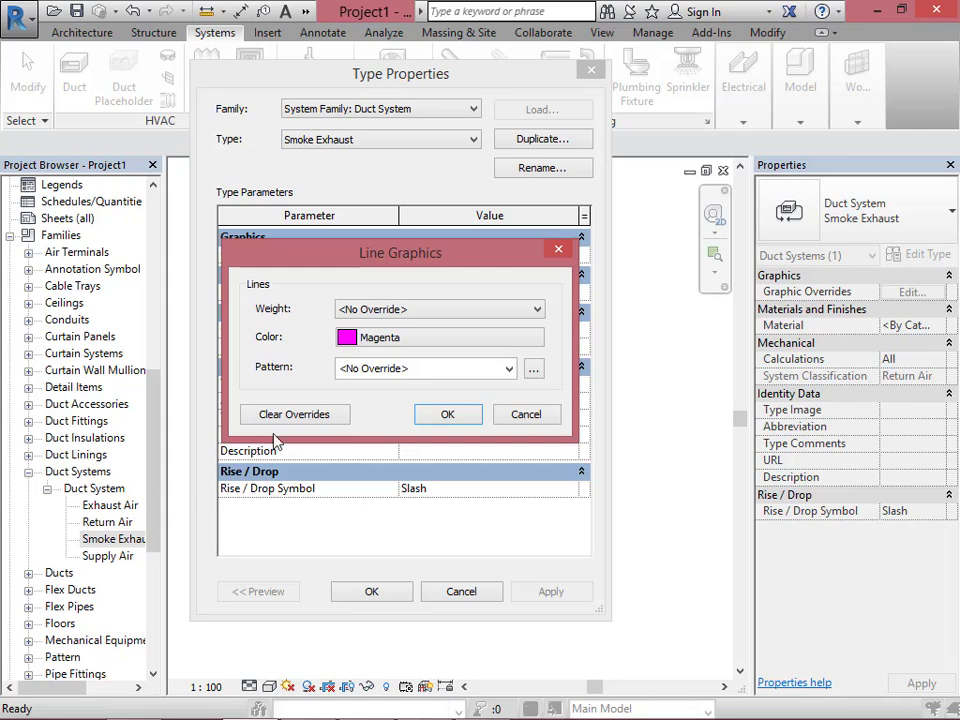
{"action": "left_click", "coordinate": [389, 340]}
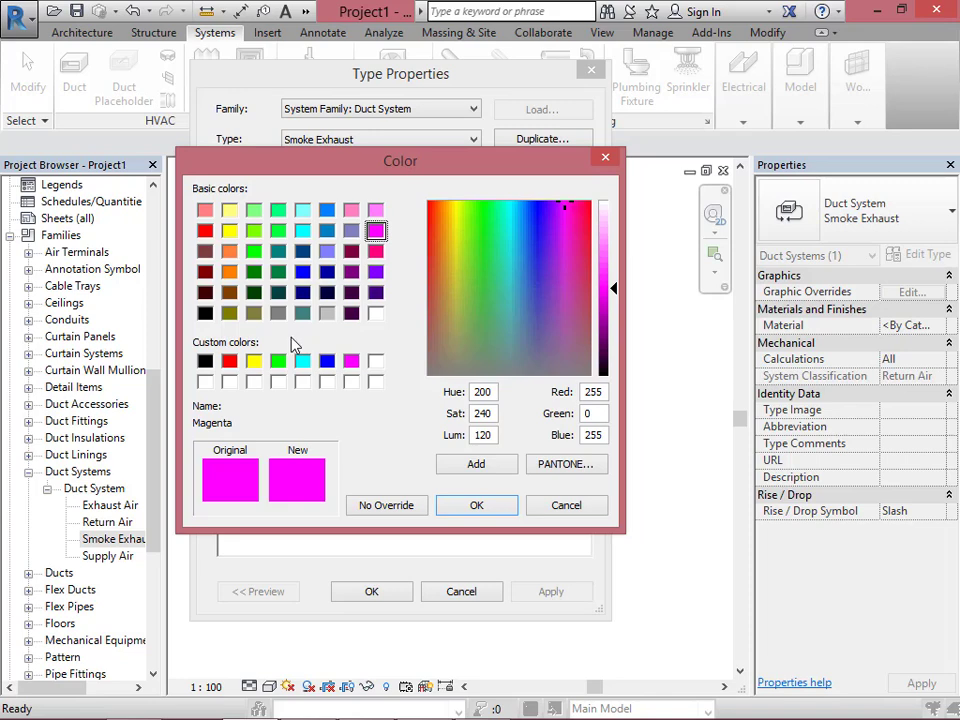
{"action": "left_click", "coordinate": [229, 251]}
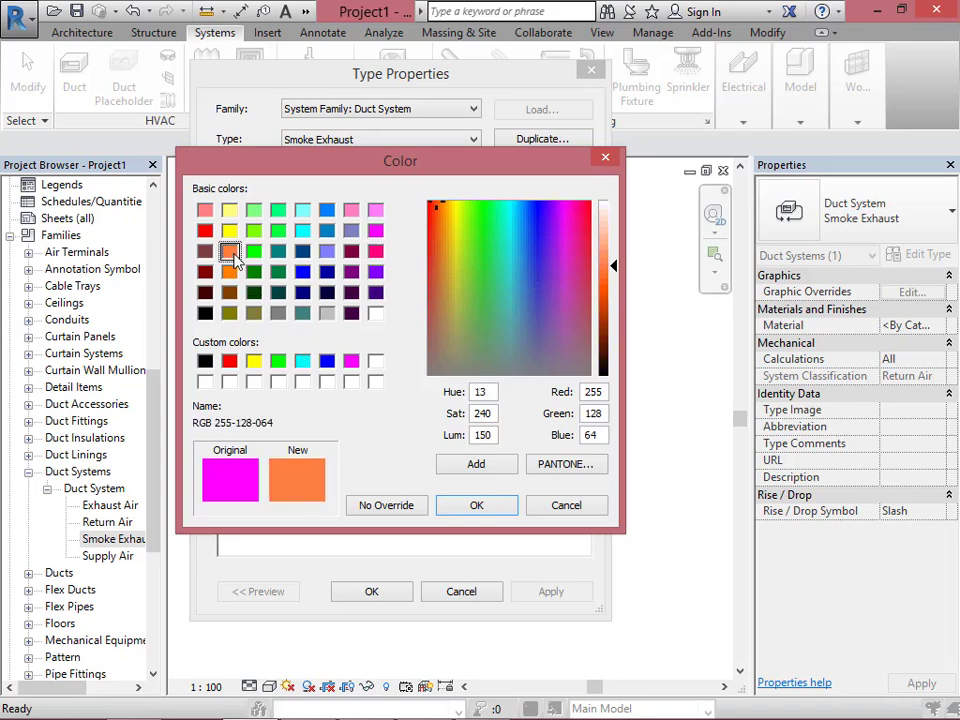
{"action": "left_click", "coordinate": [477, 506]}
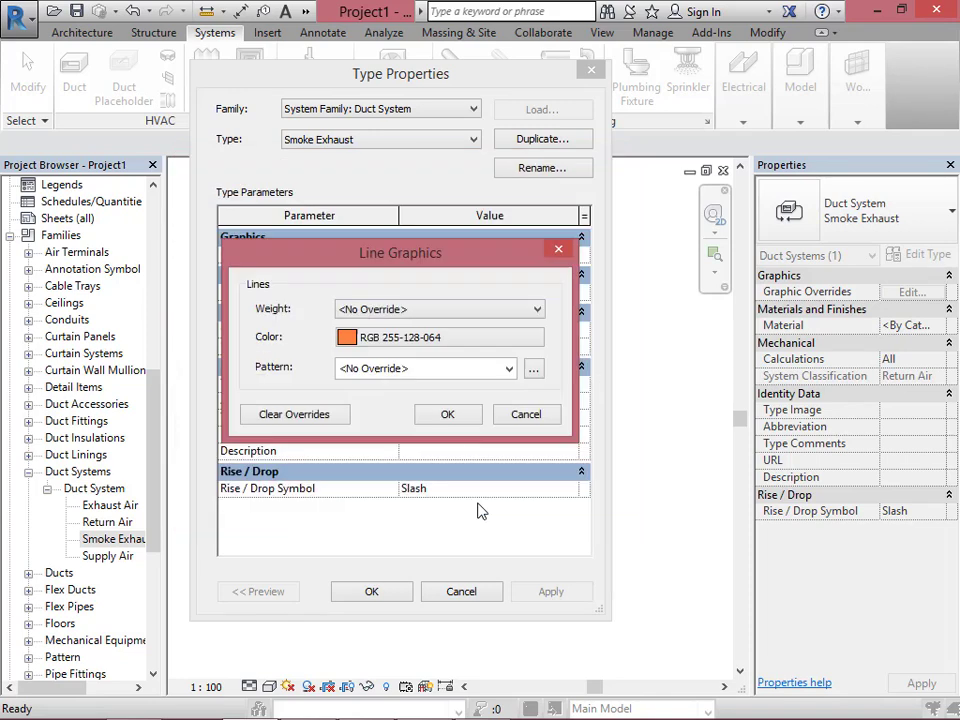
{"action": "left_click", "coordinate": [443, 414]}
{"action": "left_click", "coordinate": [372, 592]}
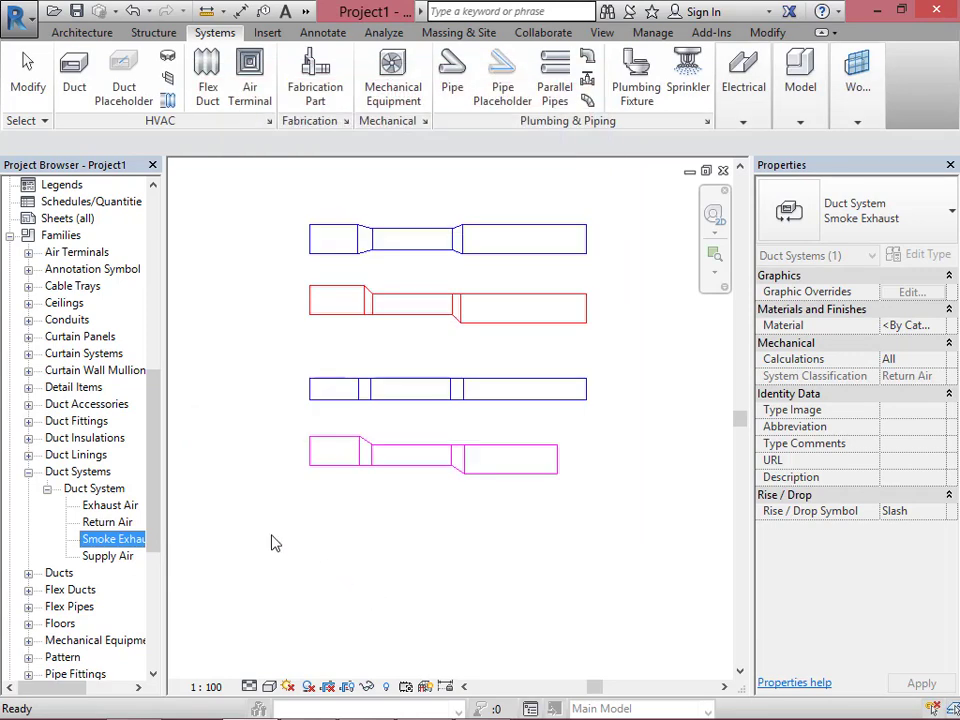
Collapse the Duct System, Duct Systems and Families branches and bring the project's list of views back into sight.
{"action": "left_click", "coordinate": [47, 489]}
{"action": "left_click", "coordinate": [28, 472]}
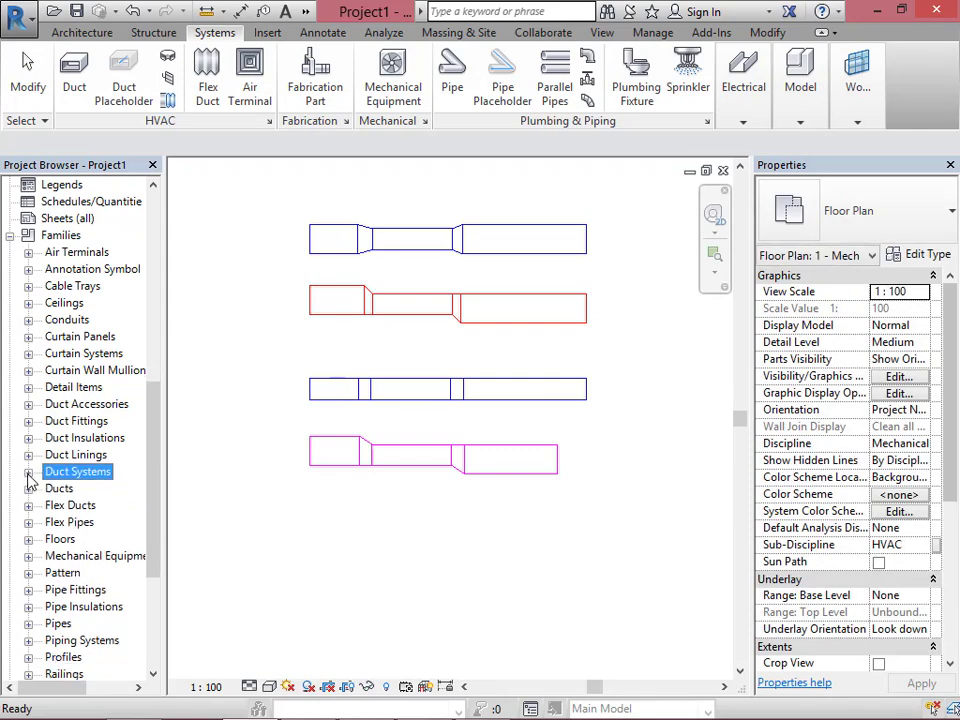
{"action": "left_click", "coordinate": [10, 236]}
{"action": "scroll", "coordinate": [150, 380], "scroll_direction": "up", "scroll_amount": 2}
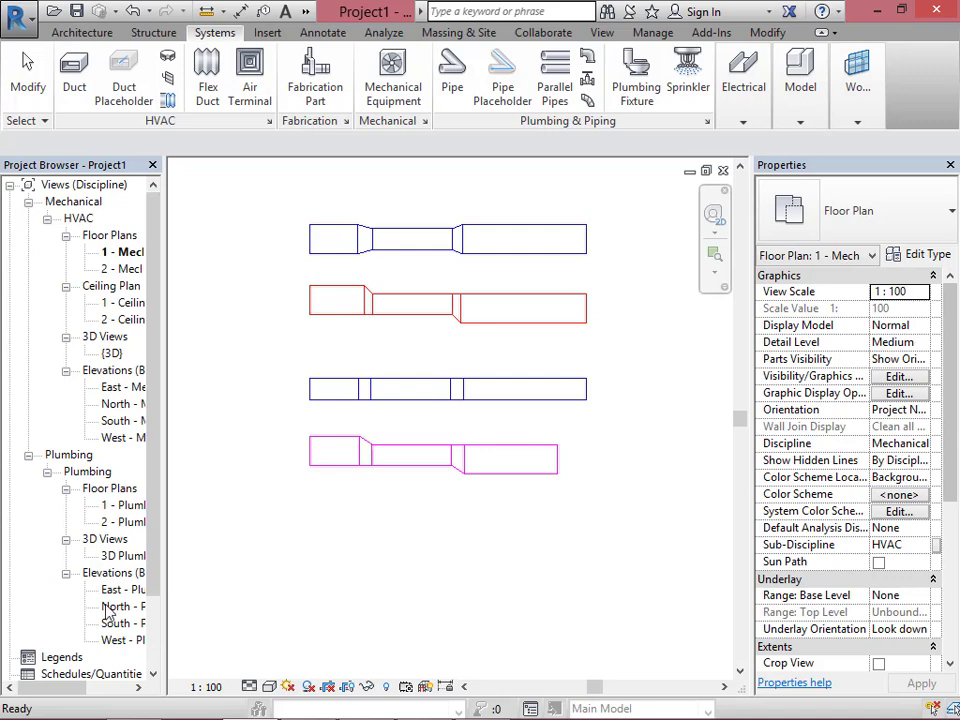
{"action": "left_click_drag", "start_coordinate": [75, 700], "coordinate": [108, 697]}
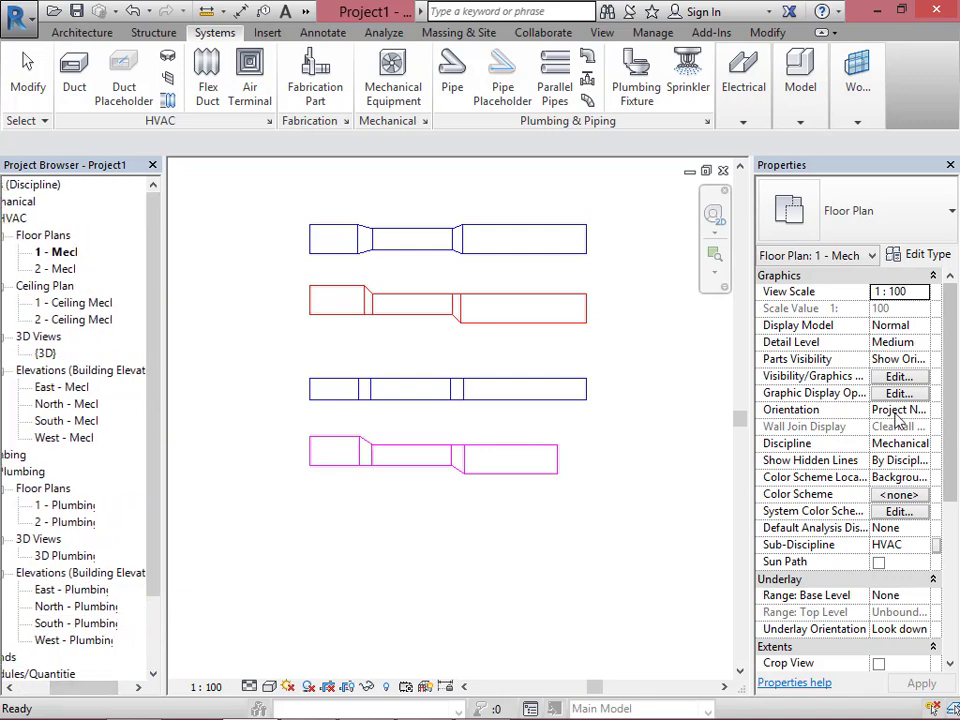
{"action": "scroll", "coordinate": [952, 458], "scroll_direction": "down", "scroll_amount": 1}
{"action": "scroll", "coordinate": [952, 458], "scroll_direction": "up", "scroll_amount": 1}
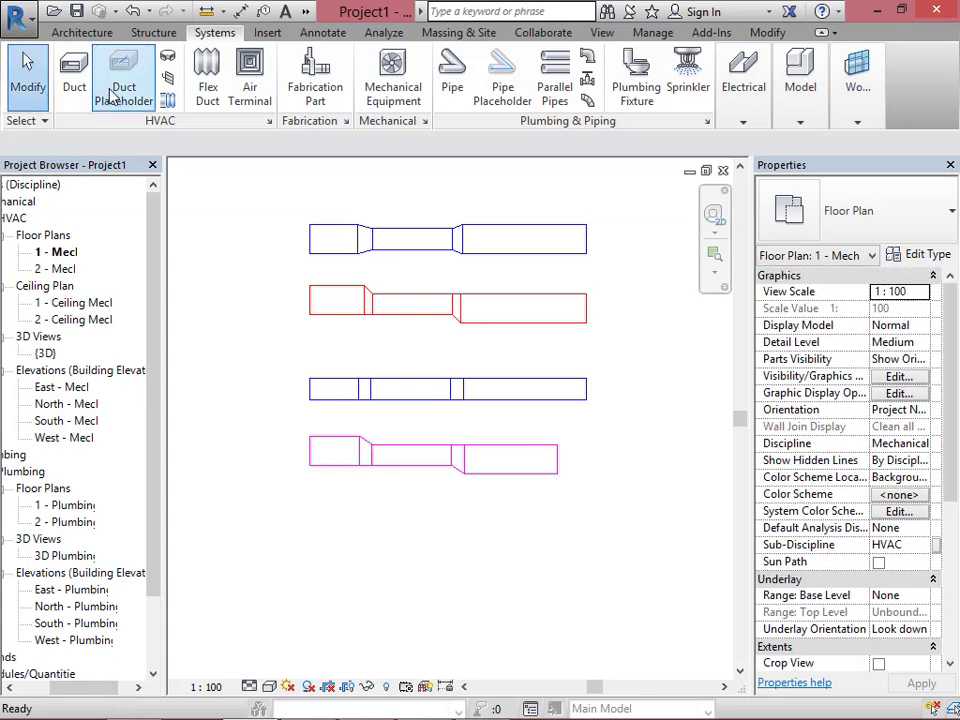
Draw a straight horizontal rectangular duct with the Smoke Exhaust system type below the magenta run, matching that run's overall length.
{"action": "left_click", "coordinate": [74, 75]}
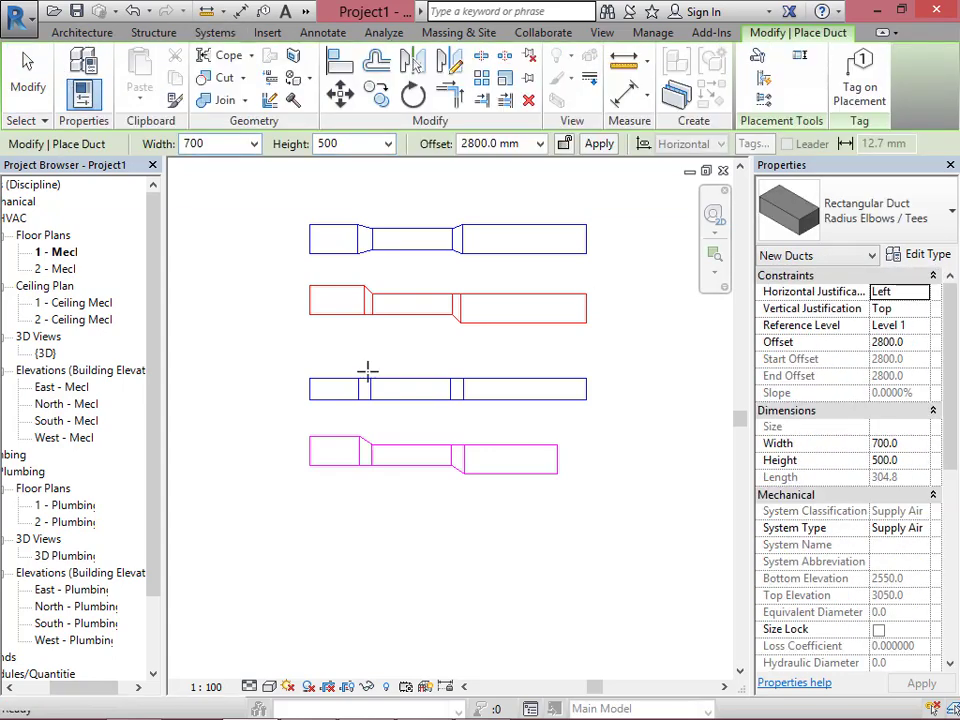
{"action": "left_click", "coordinate": [921, 529]}
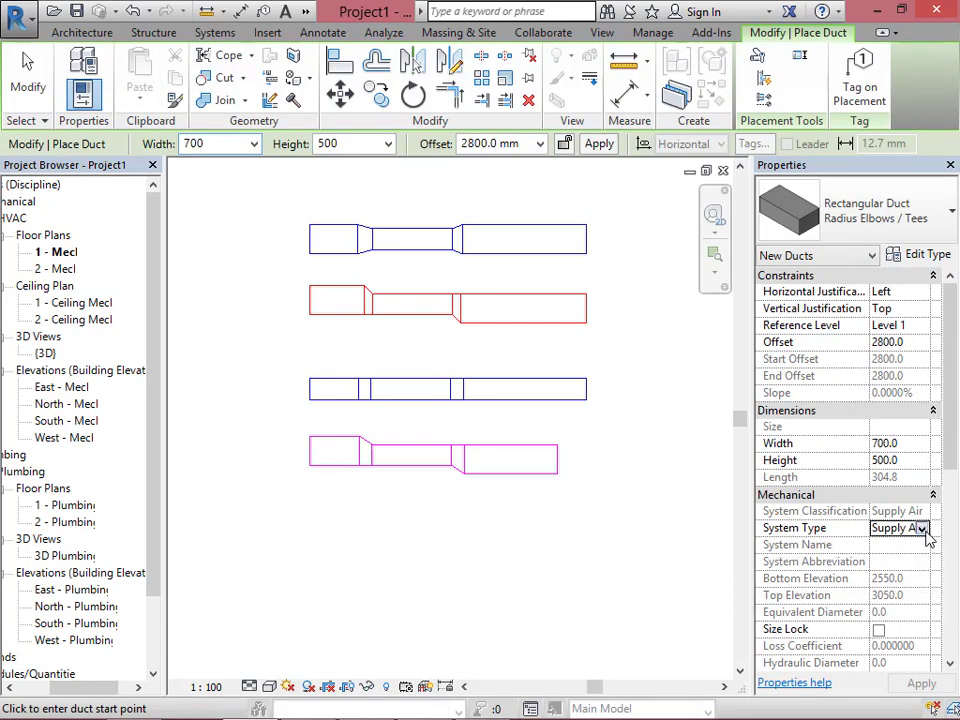
{"action": "left_click", "coordinate": [921, 529]}
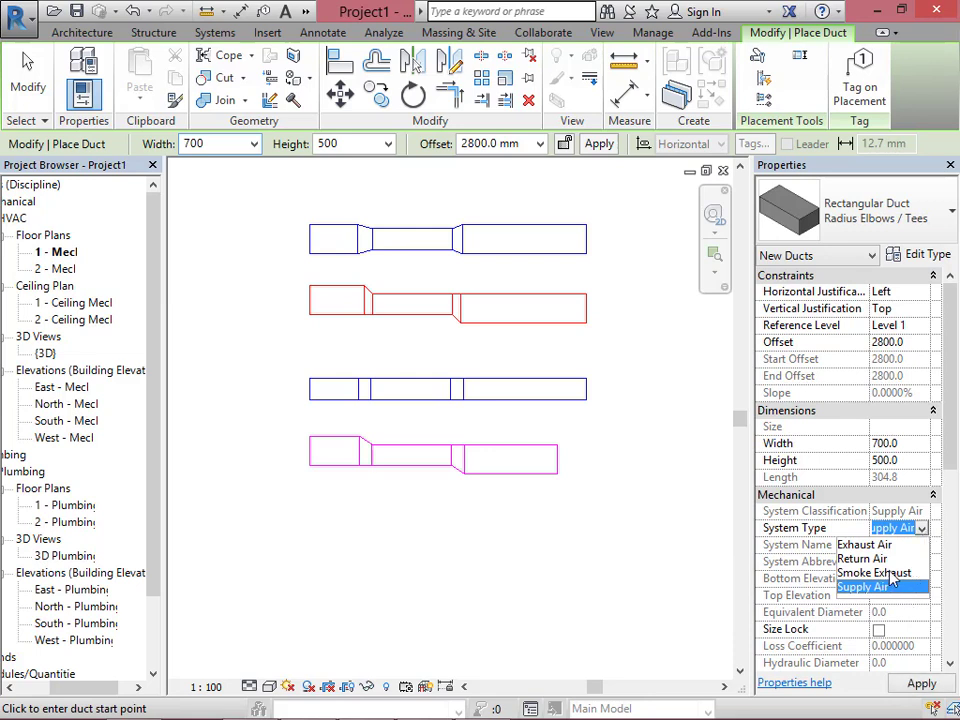
{"action": "left_click", "coordinate": [905, 572]}
{"action": "left_click", "coordinate": [309, 531]}
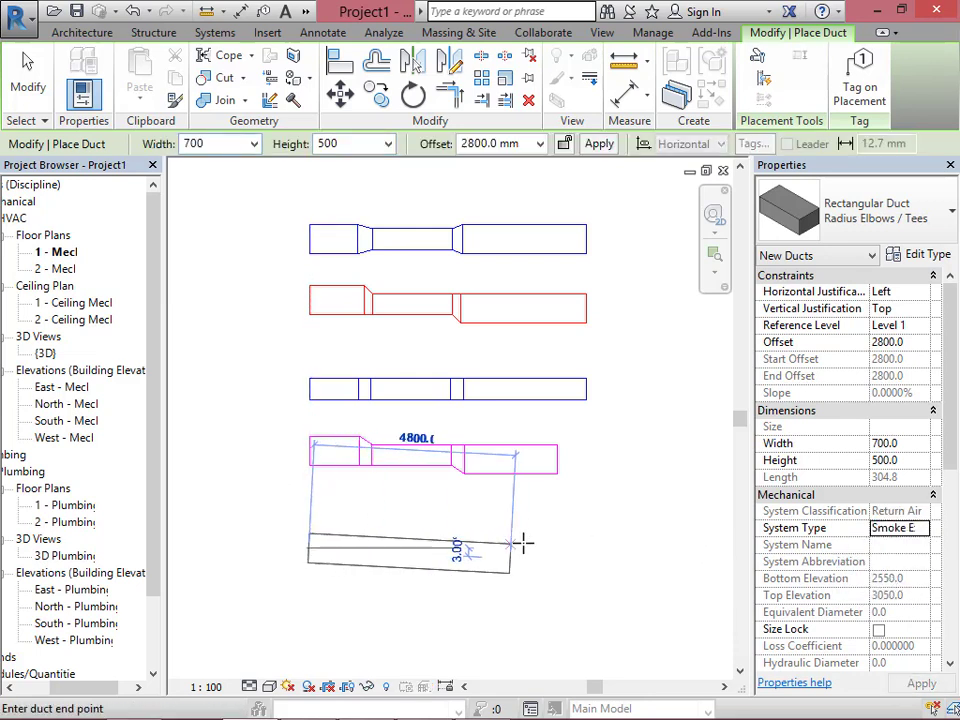
{"action": "left_click", "coordinate": [557, 547]}
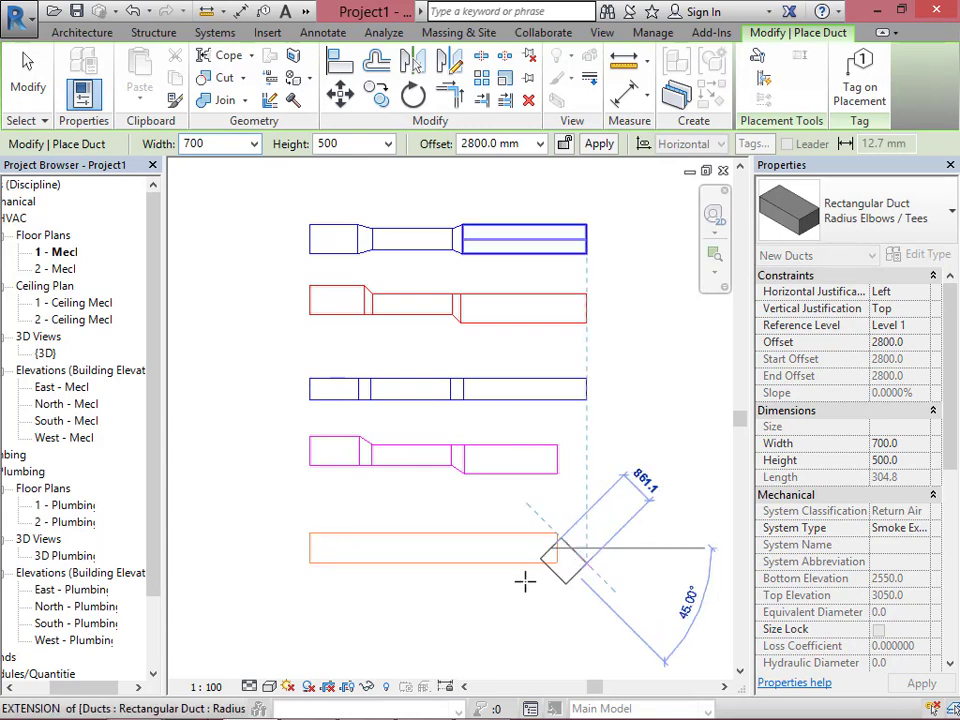
{"action": "key", "text": "Escape"}
{"action": "scroll", "coordinate": [398, 563], "scroll_direction": "up", "scroll_amount": 3}
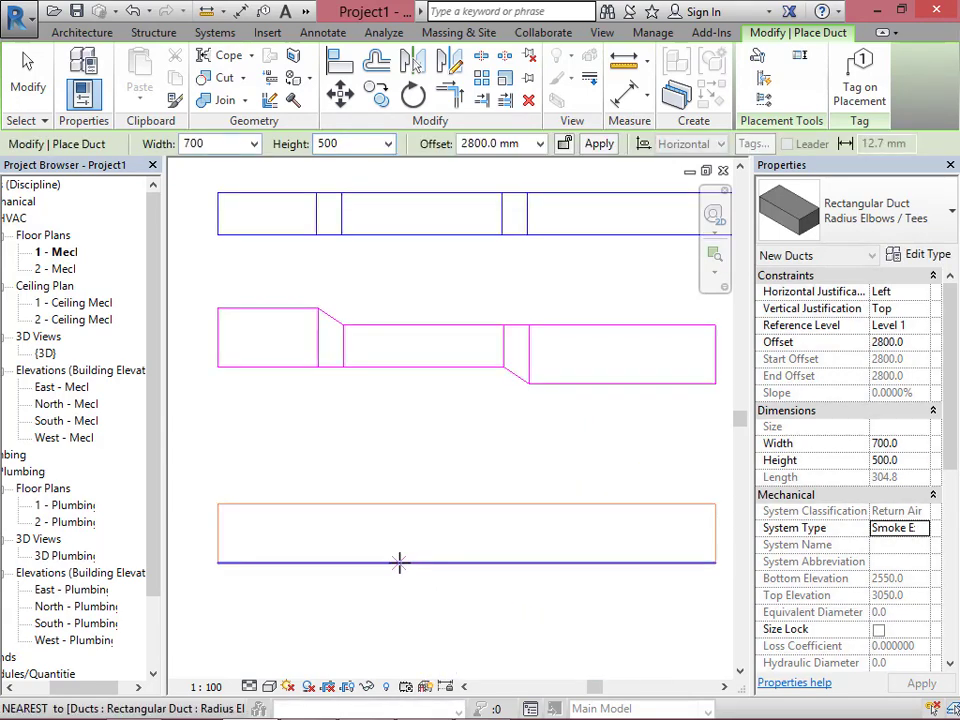
{"action": "scroll", "coordinate": [413, 454], "scroll_direction": "down", "scroll_amount": 4}
{"action": "scroll", "coordinate": [441, 497], "scroll_direction": "down", "scroll_amount": 2}
{"action": "key", "text": "Escape"}
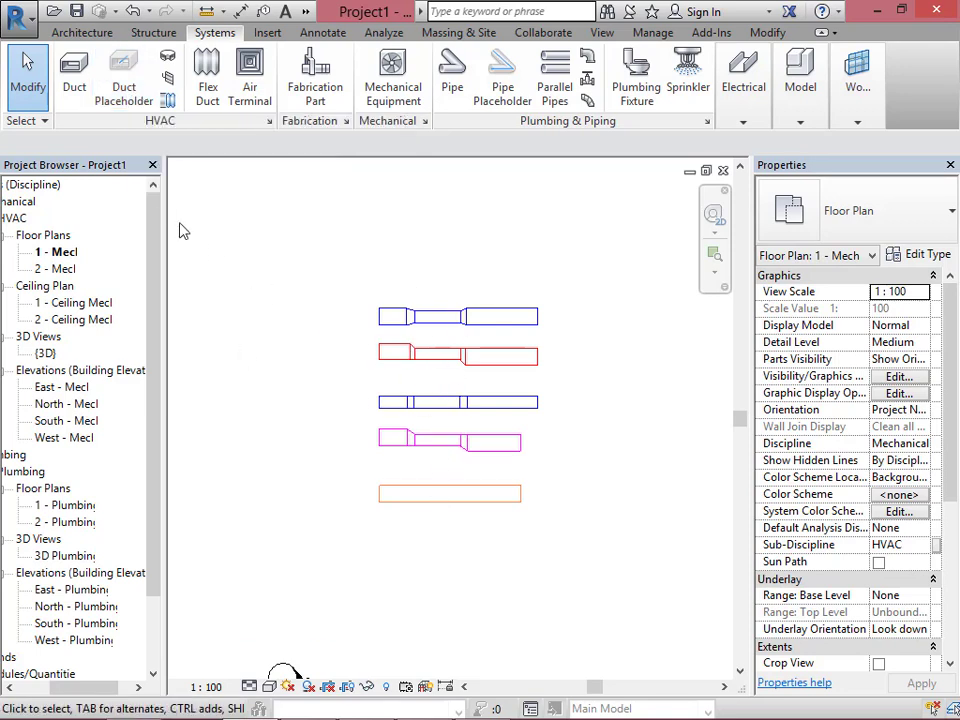
Draw a four-segment rectangular duct placeholder looping above the existing runs and descending beside them in a leg about 12750 mm long.
{"action": "left_click", "coordinate": [124, 92]}
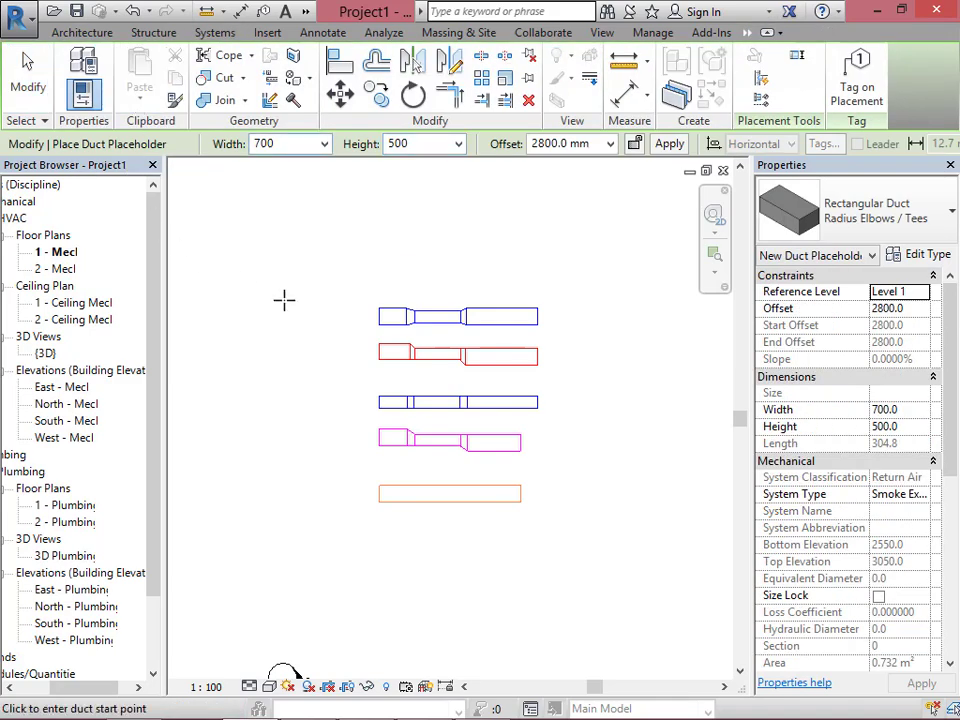
{"action": "left_click", "coordinate": [334, 244]}
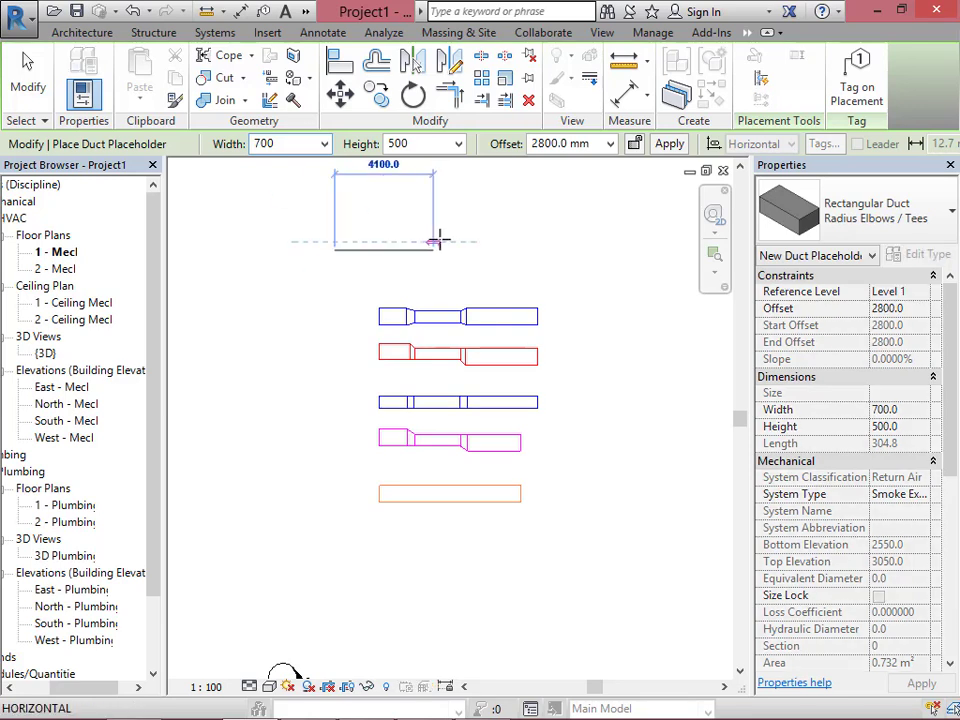
{"action": "left_click", "coordinate": [537, 238]}
{"action": "left_click", "coordinate": [538, 180]}
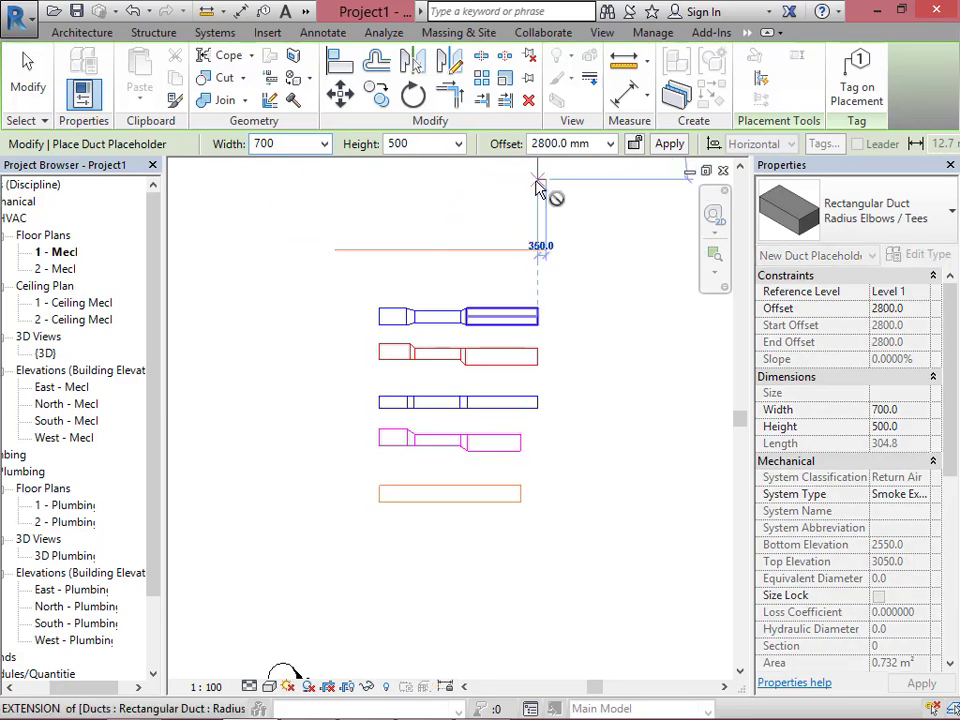
{"action": "left_click", "coordinate": [250, 179]}
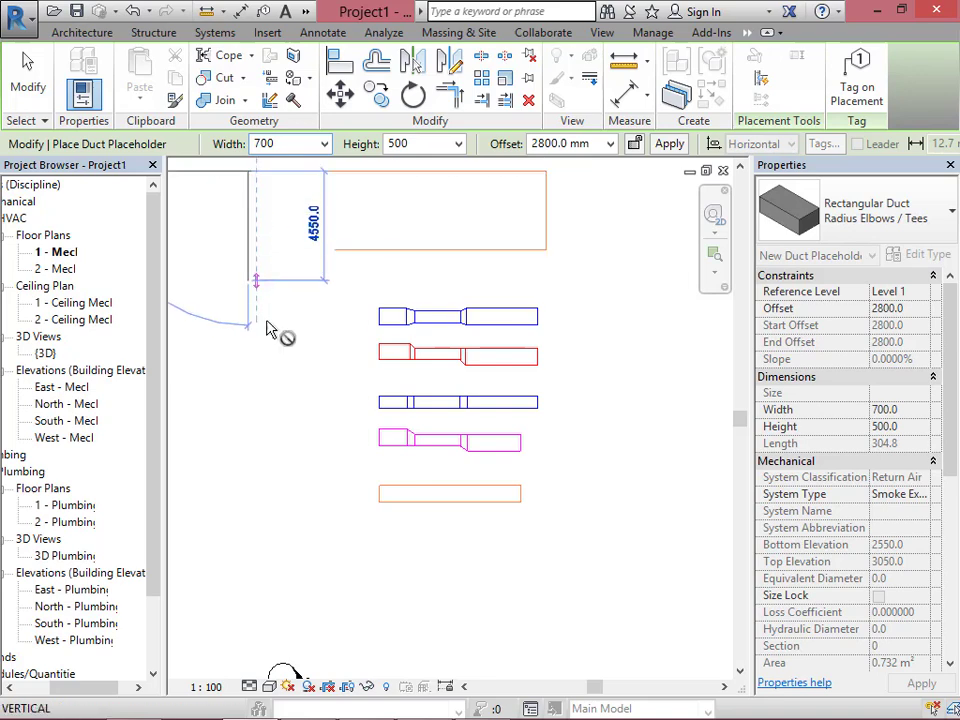
{"action": "left_click", "coordinate": [251, 481]}
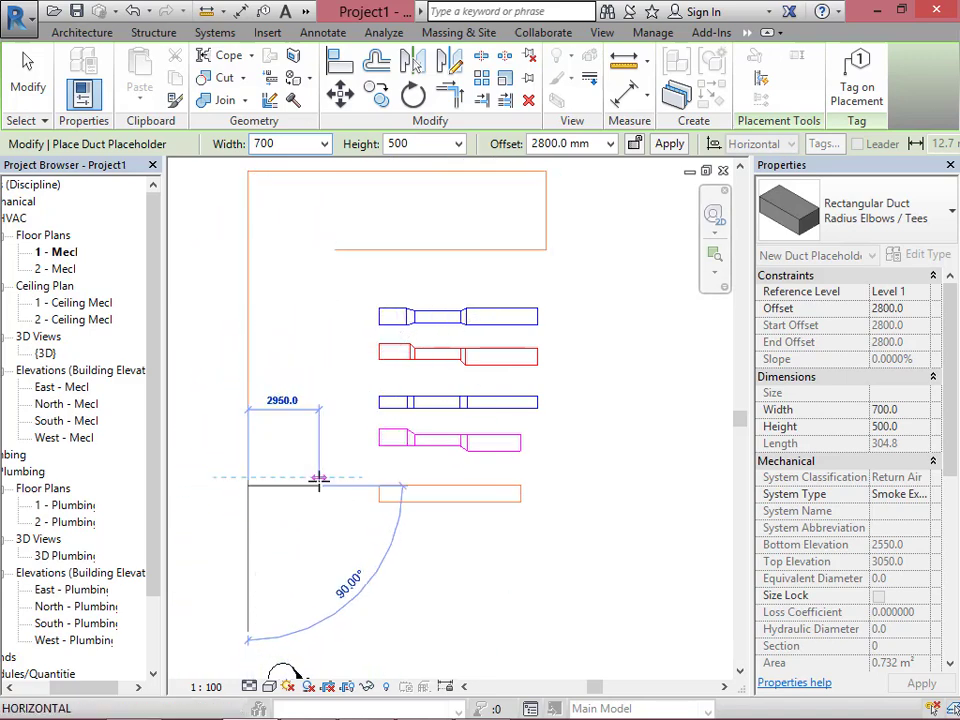
{"action": "key", "text": "Escape"}
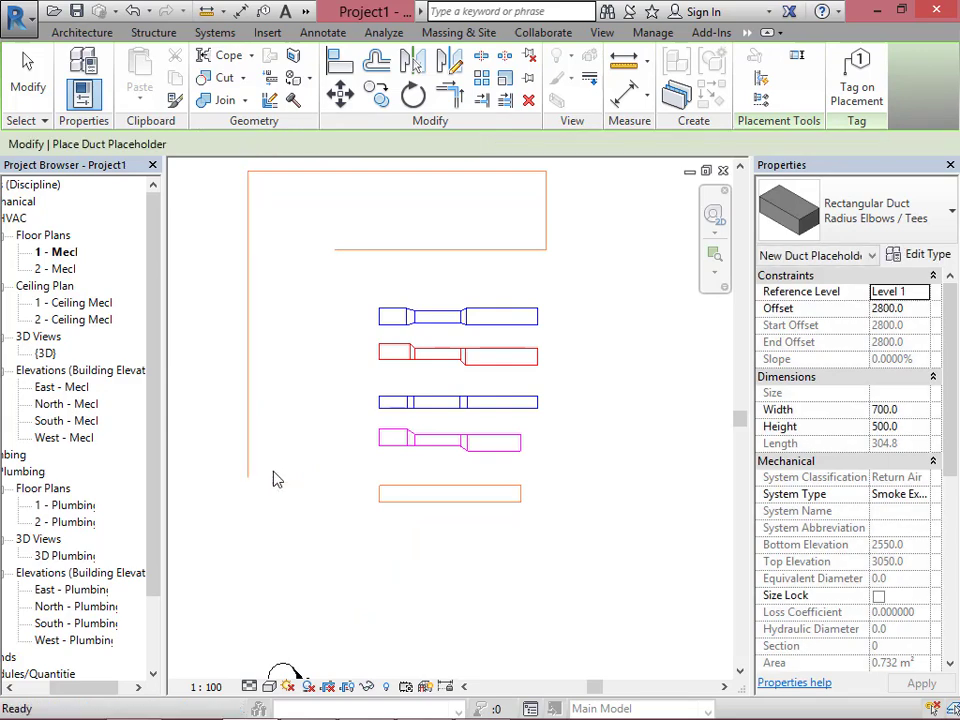
{"action": "key", "text": "Escape"}
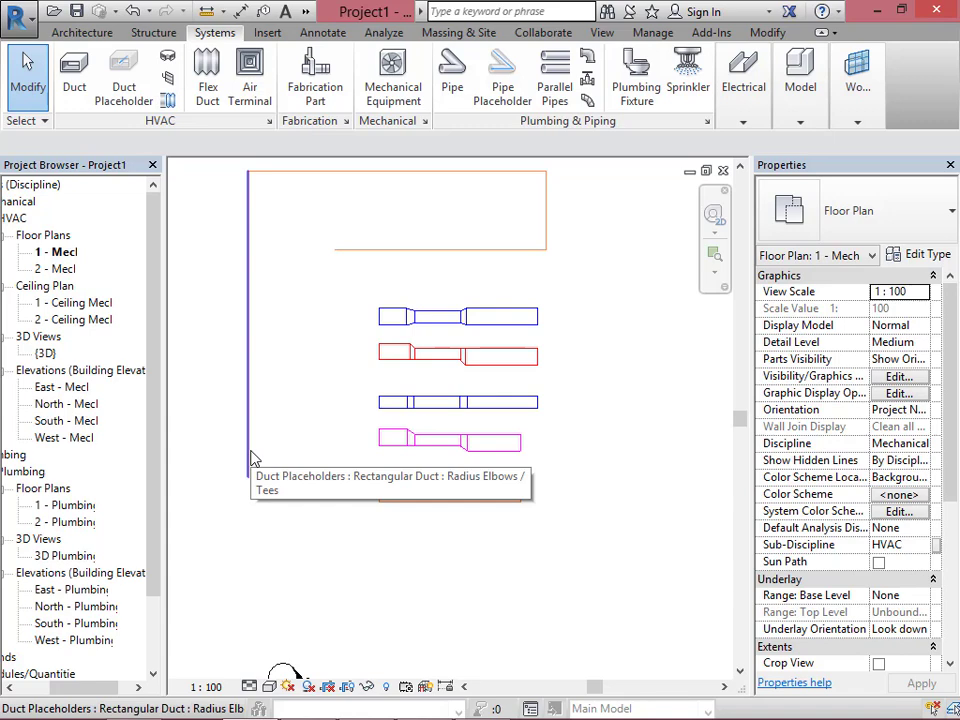
Select the whole connected duct placeholder network and convert it into actual ducts.
{"action": "left_click", "coordinate": [253, 459]}
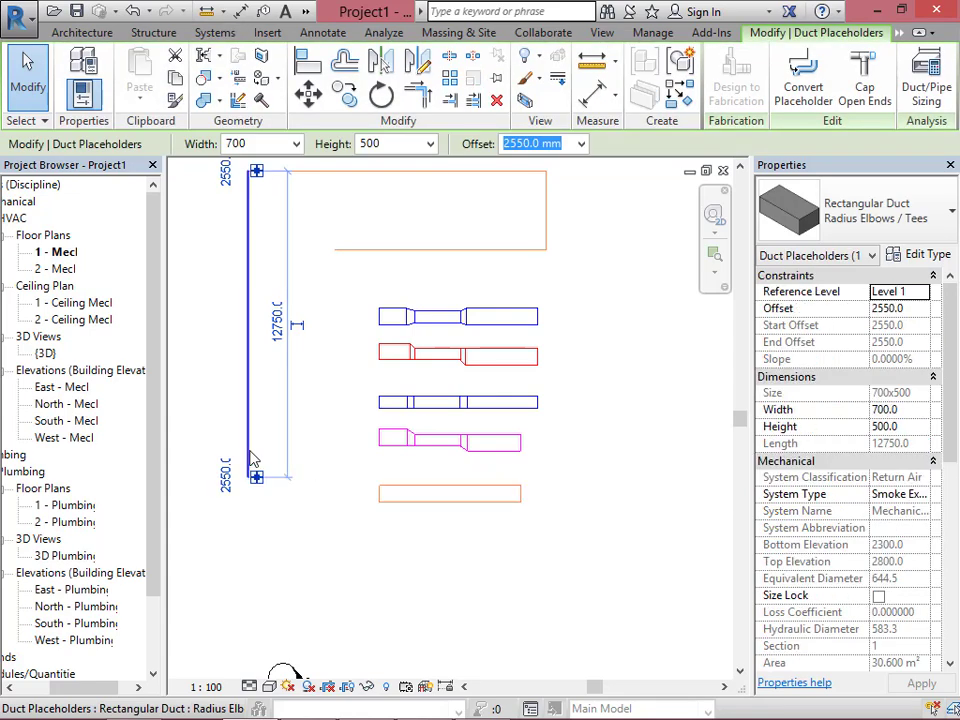
{"action": "key", "text": "Escape"}
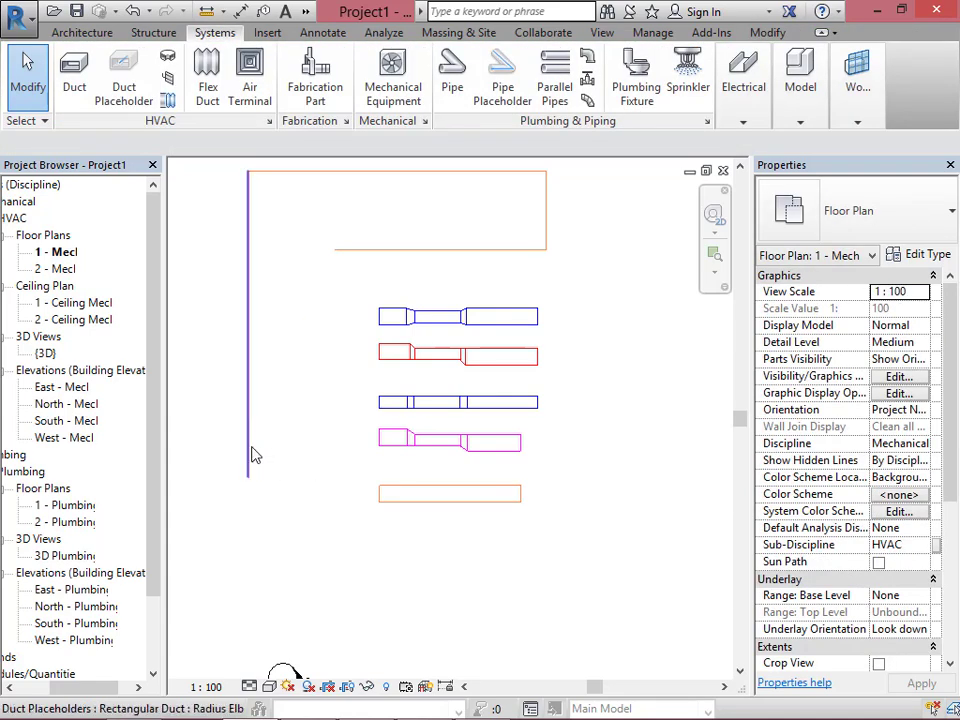
{"action": "key", "text": "Tab"}
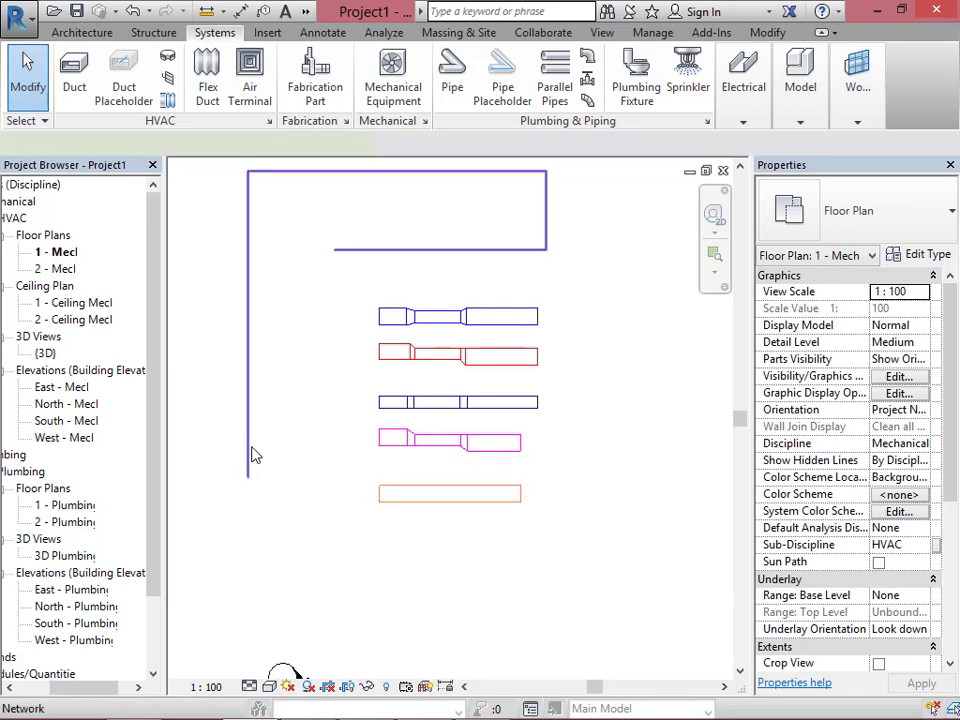
{"action": "left_click", "coordinate": [253, 455]}
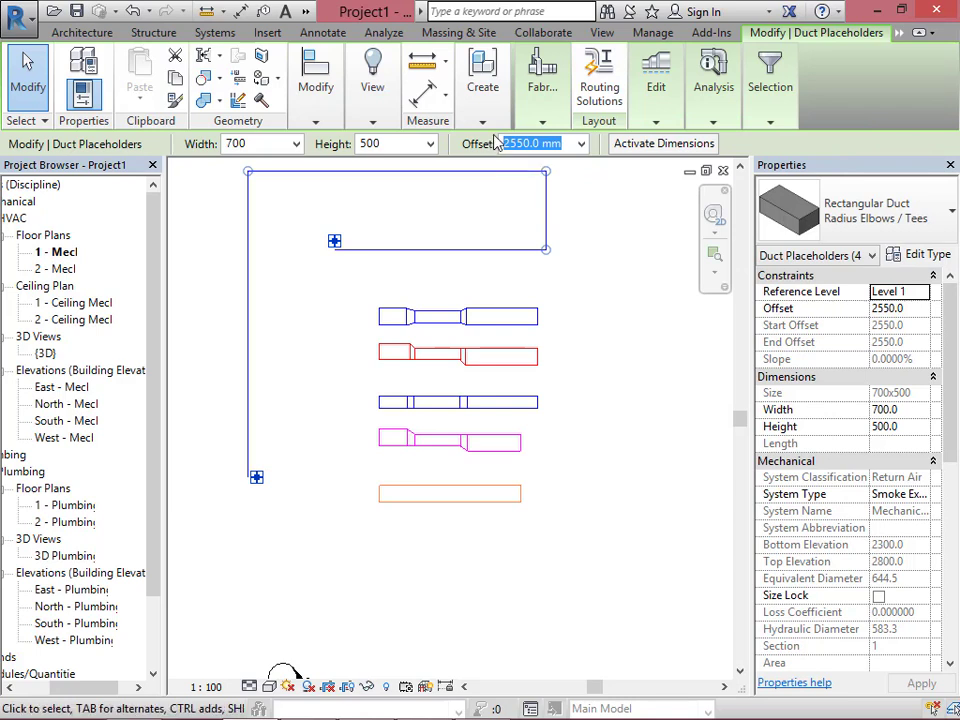
{"action": "mouse_move", "coordinate": [772, 72]}
{"action": "mouse_move", "coordinate": [668, 115]}
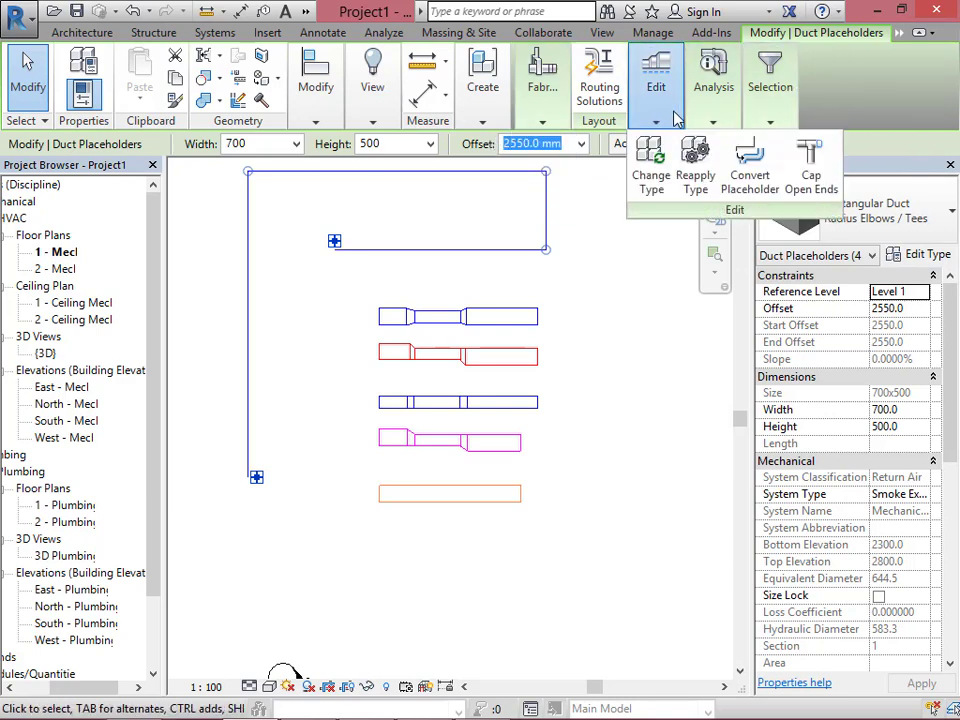
{"action": "left_click", "coordinate": [750, 190]}
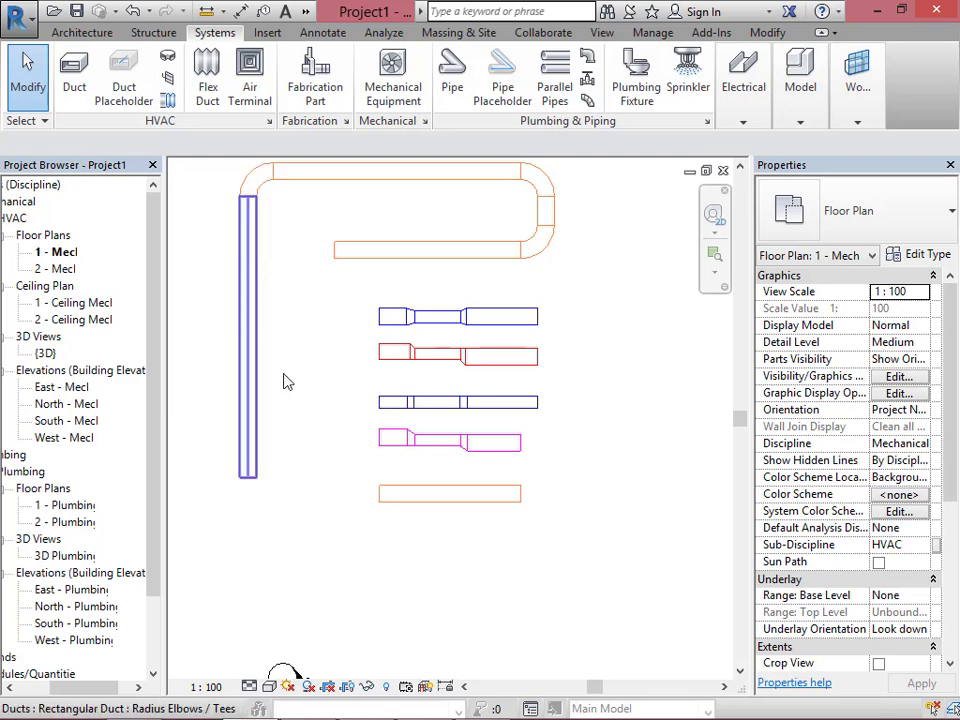
Draw an L-shaped Supply Air duct placeholder inside the orange loop, turning down into a vertical leg about 12069 mm long.
{"action": "left_click", "coordinate": [124, 72]}
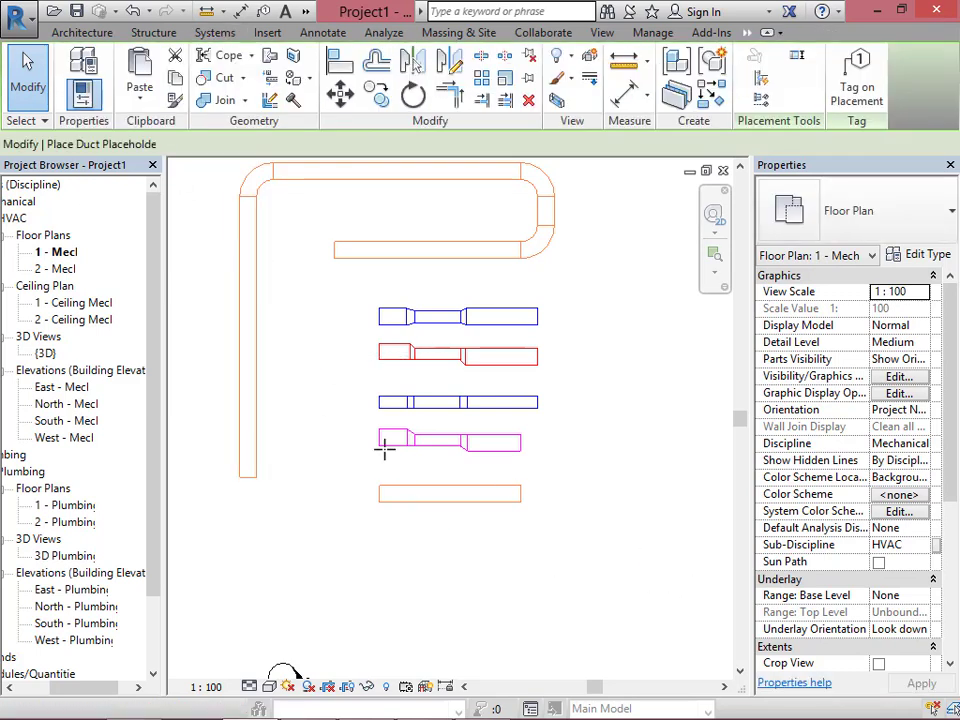
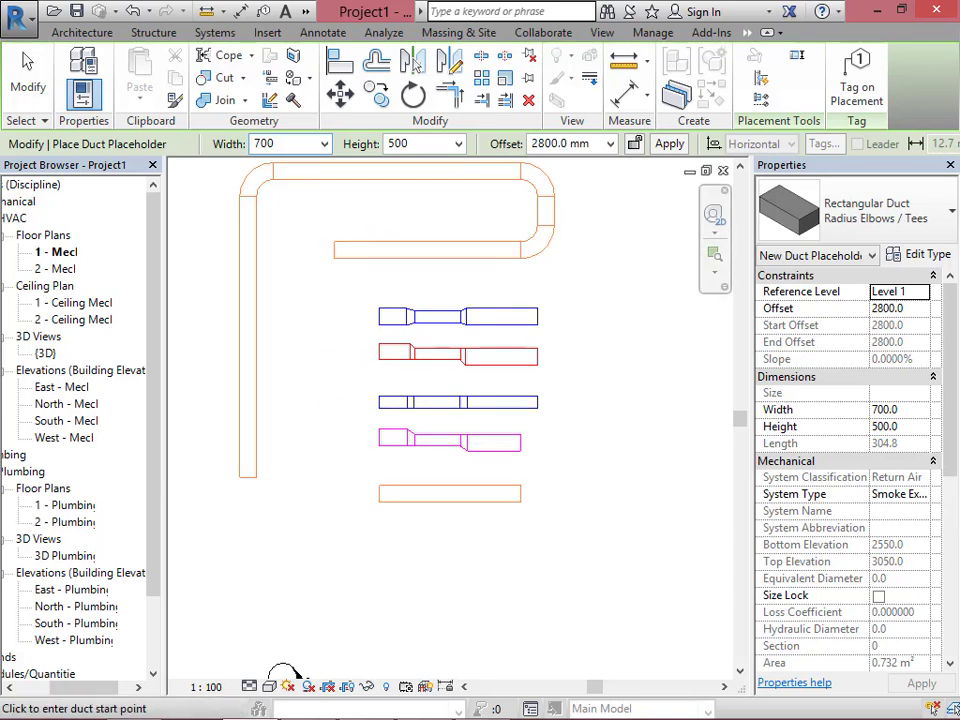
{"action": "left_click_drag", "start_coordinate": [955, 384], "coordinate": [955, 436]}
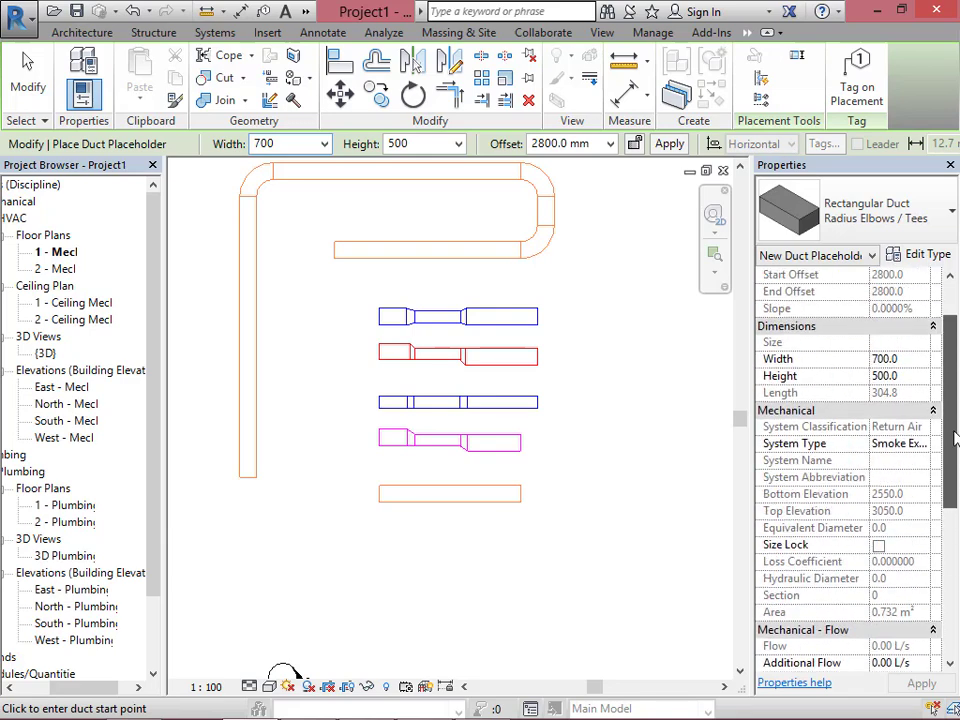
{"action": "left_click", "coordinate": [900, 443]}
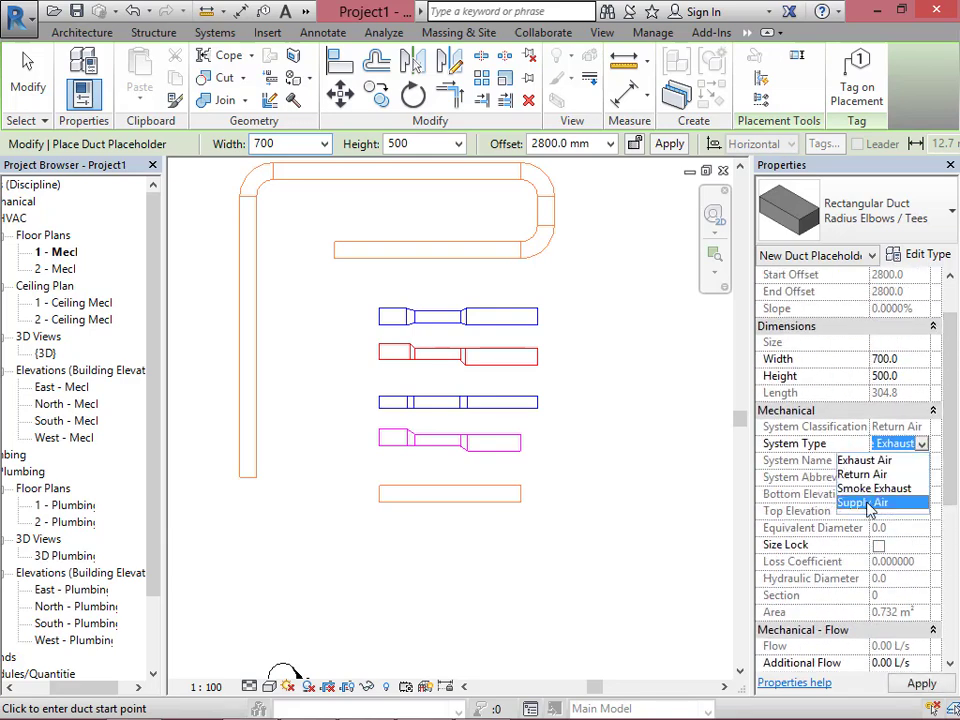
{"action": "left_click", "coordinate": [875, 502]}
{"action": "left_click", "coordinate": [488, 205]}
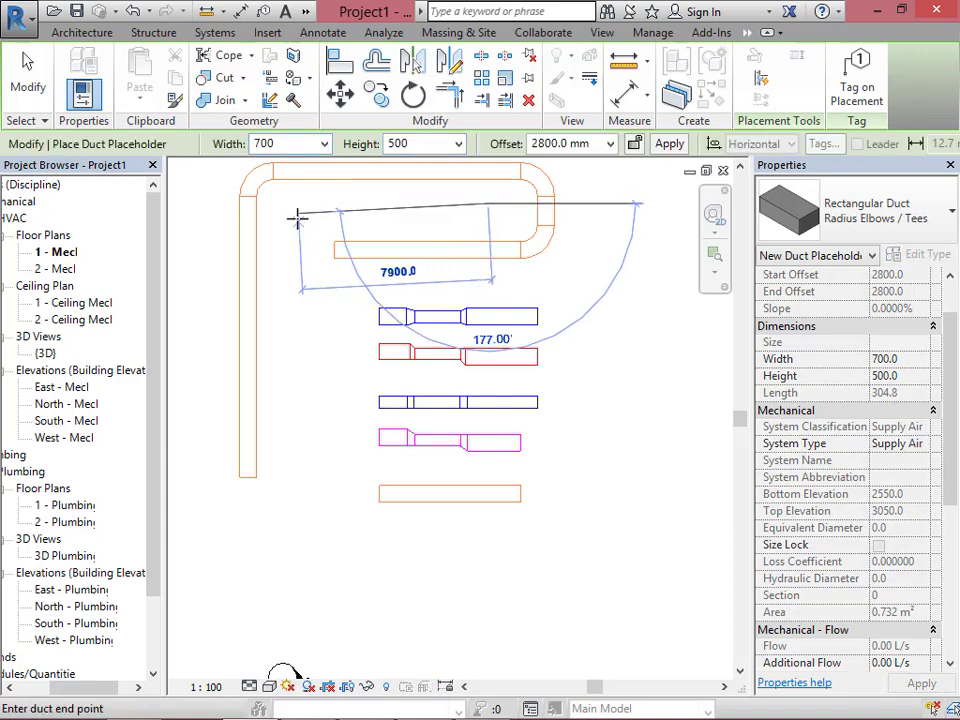
{"action": "left_click", "coordinate": [290, 205]}
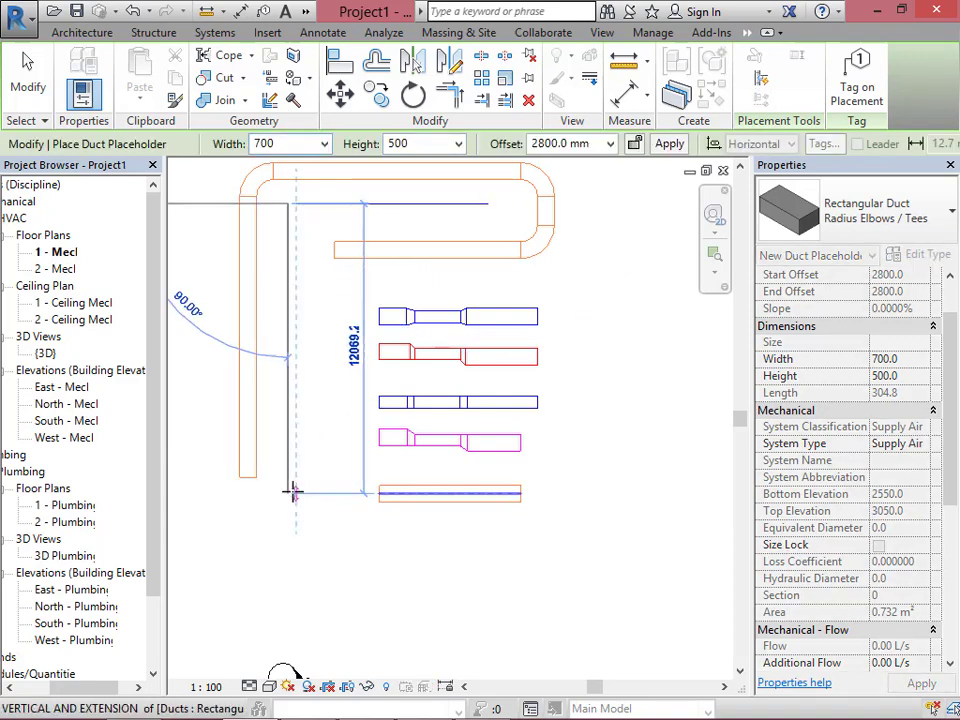
{"action": "left_click", "coordinate": [290, 492]}
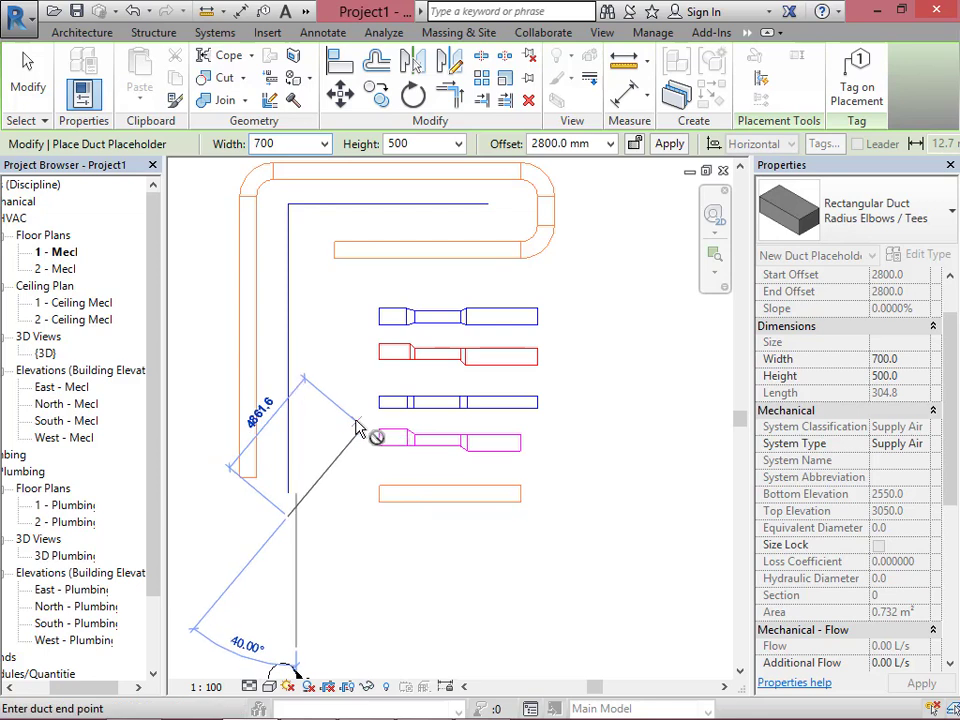
{"action": "key", "text": "Escape"}
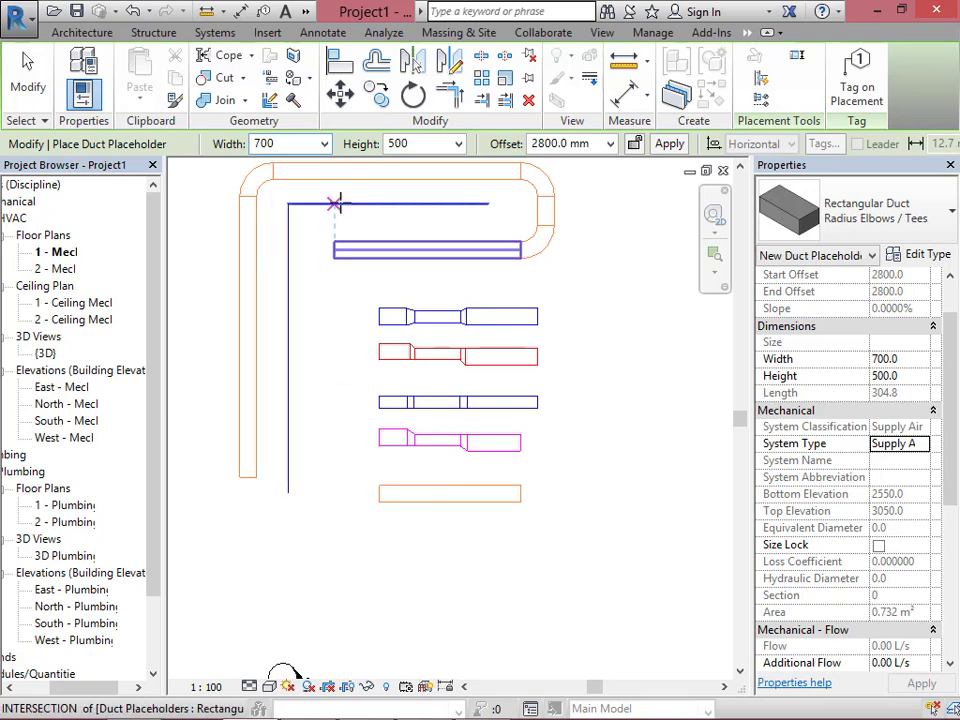
{"action": "key", "text": "Escape"}
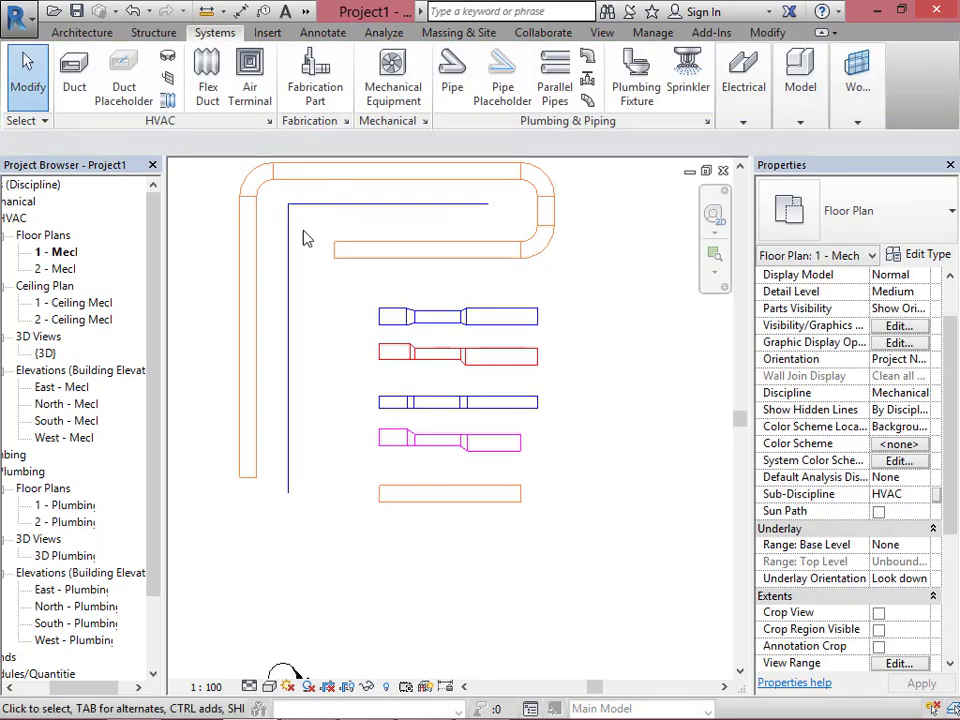
Select the whole L-shaped Supply Air placeholder run and convert it into actual ducts.
{"action": "key", "text": "Tab"}
{"action": "left_click", "coordinate": [288, 369]}
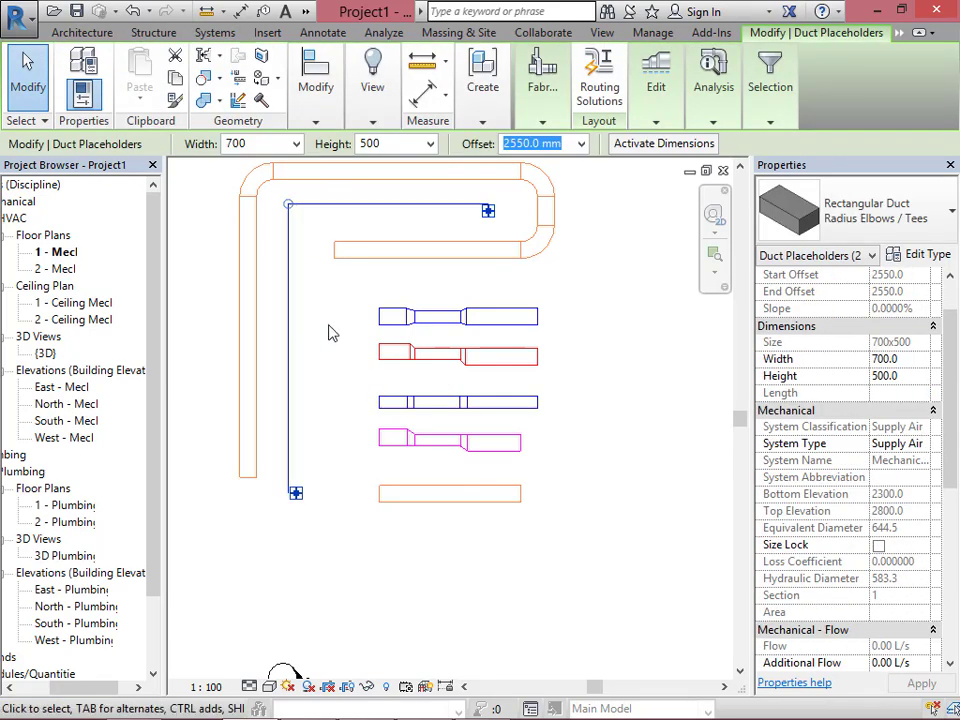
{"action": "left_click", "coordinate": [656, 87]}
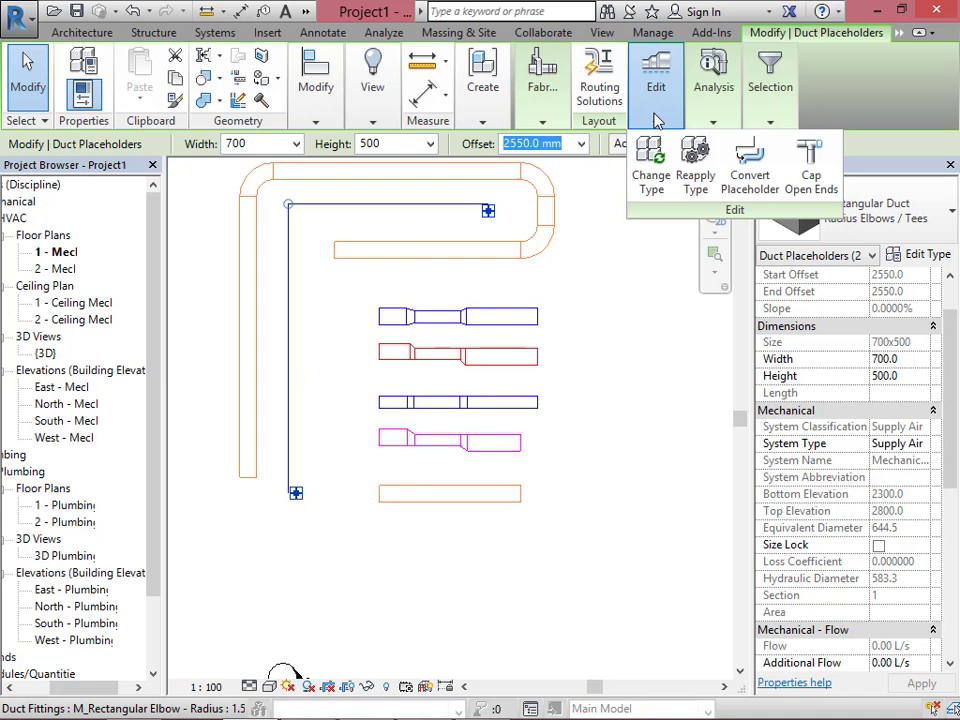
{"action": "left_click", "coordinate": [754, 158]}
{"action": "left_click", "coordinate": [417, 302]}
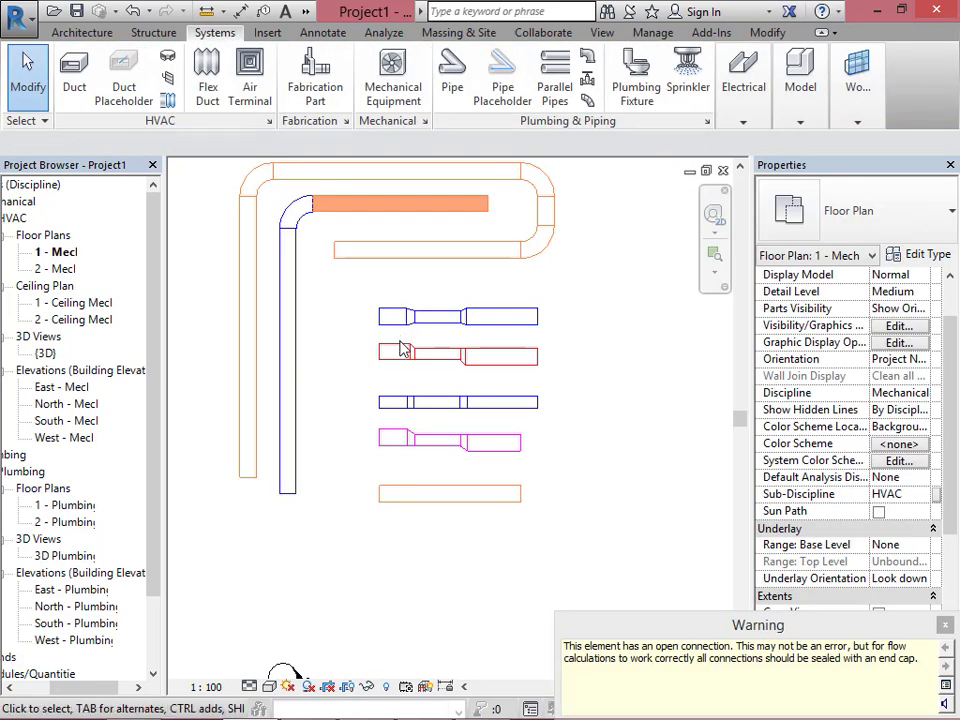
Select the entire converted supply duct run to check that its parts are connected, and clear the selection.
{"action": "middle_click_drag", "start_coordinate": [307, 343], "coordinate": [300, 386]}
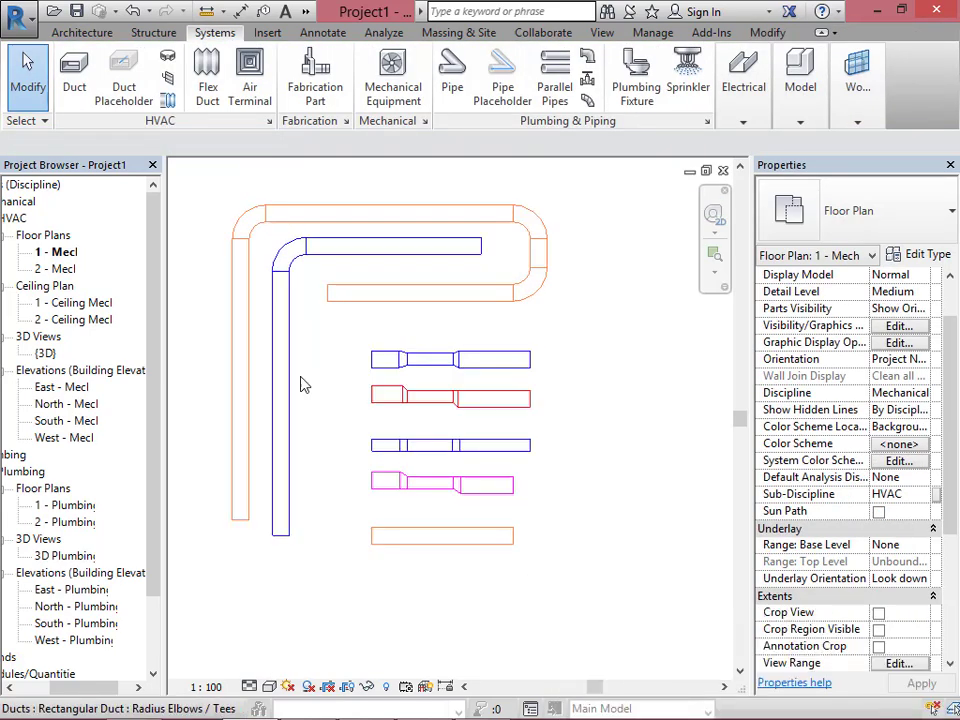
{"action": "key", "text": "Tab"}
{"action": "left_click", "coordinate": [290, 467]}
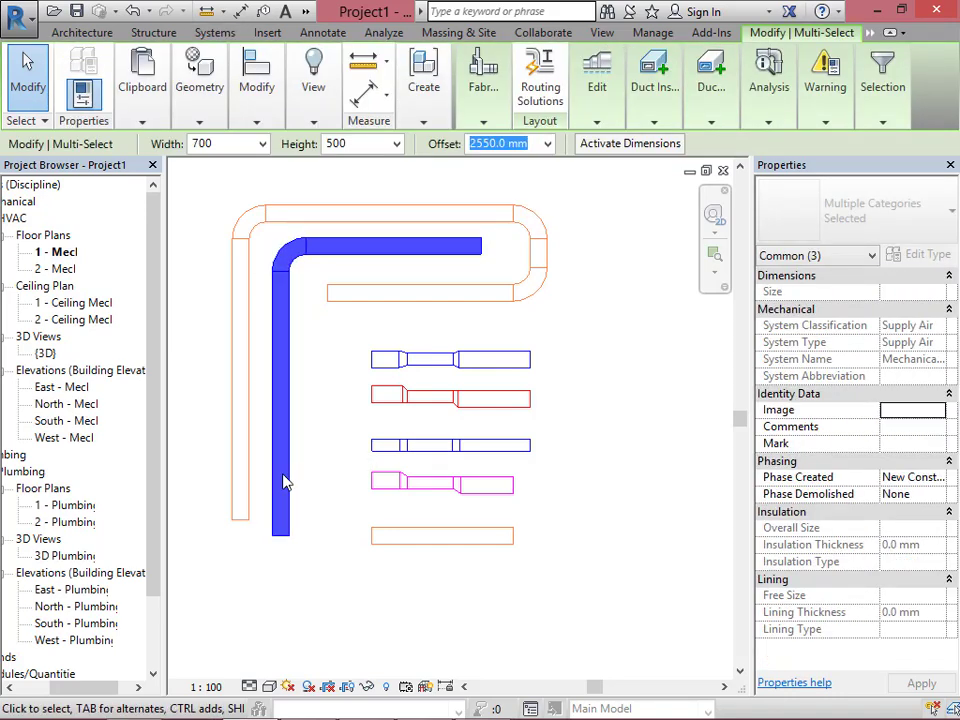
{"action": "scroll", "coordinate": [465, 407], "scroll_direction": "down", "scroll_amount": 4}
{"action": "key", "text": "Escape"}
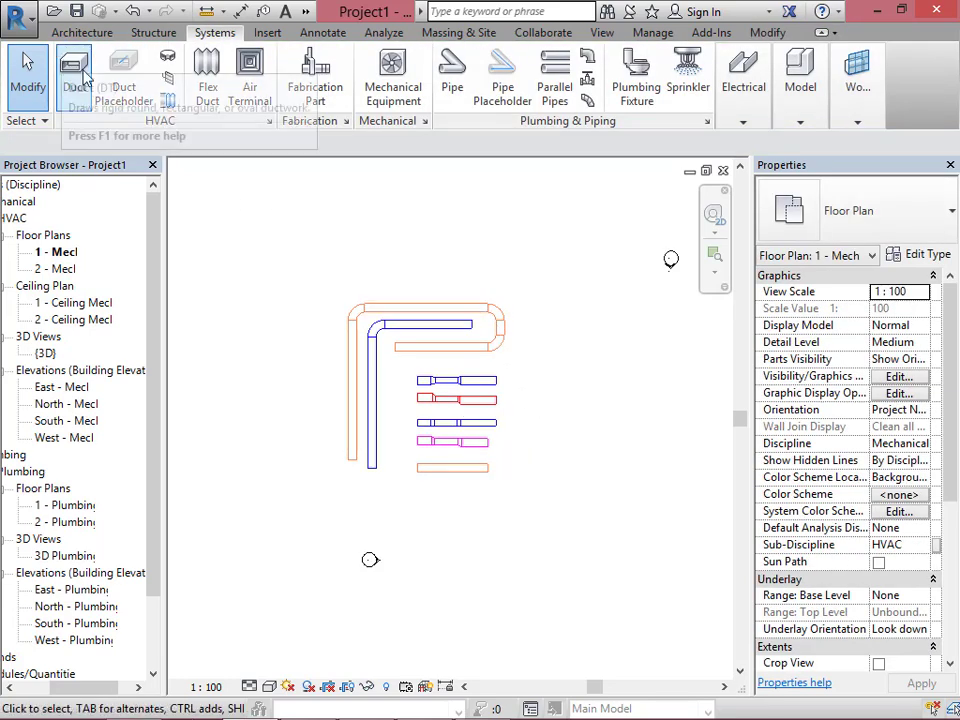
Start placing a duct fitting and choose the Standard type of M_Rectangular to Oval Transition - Length.
{"action": "left_click", "coordinate": [170, 59]}
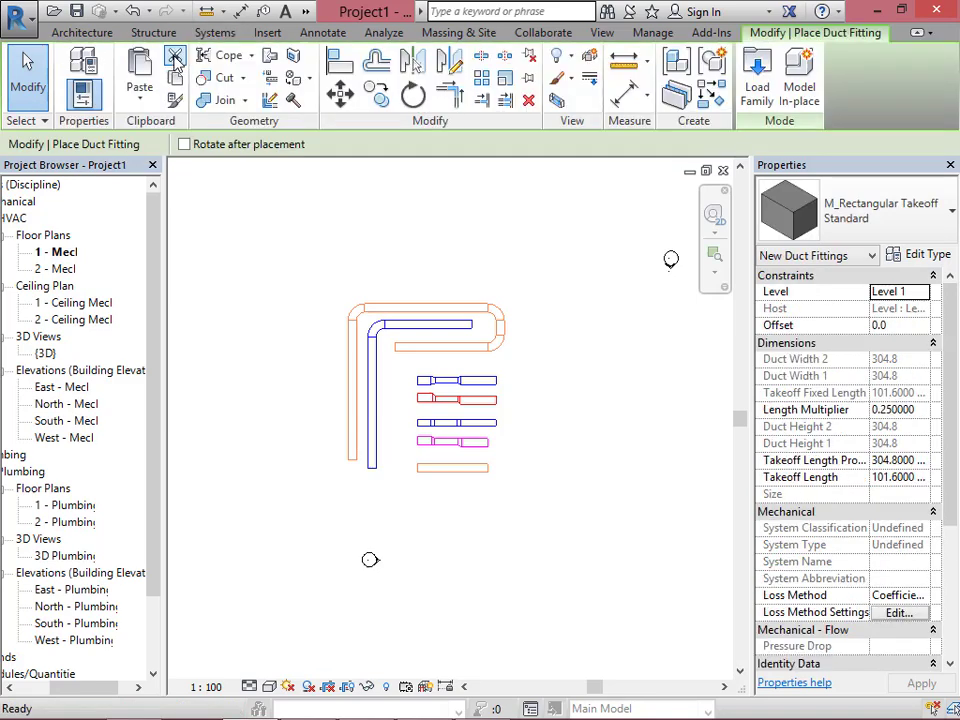
{"action": "left_click", "coordinate": [918, 229]}
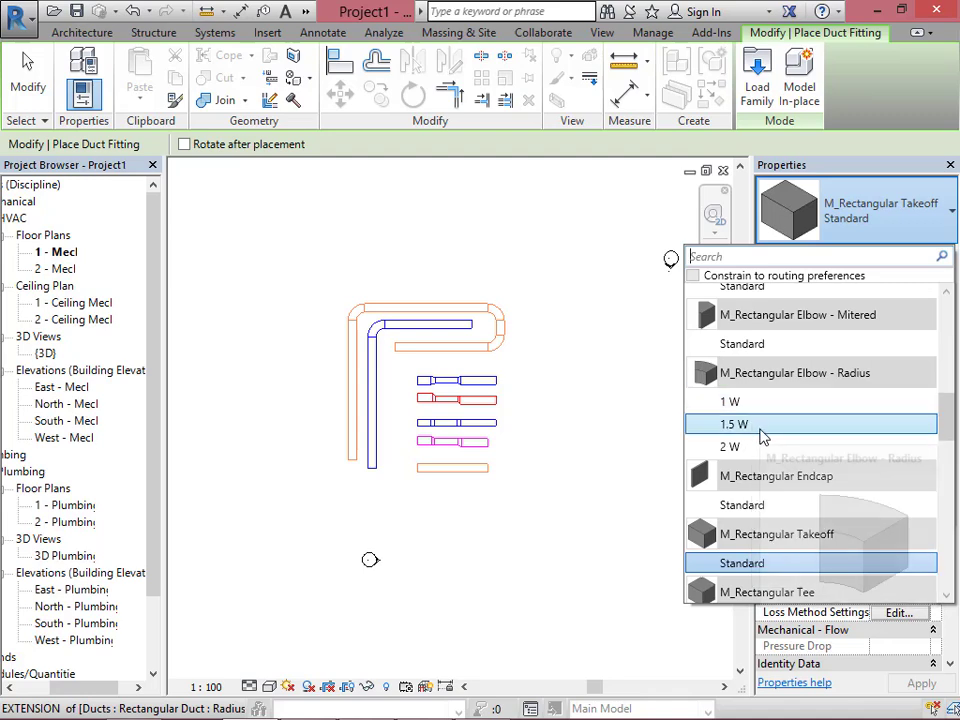
{"action": "left_click_drag", "start_coordinate": [945, 421], "coordinate": [952, 384]}
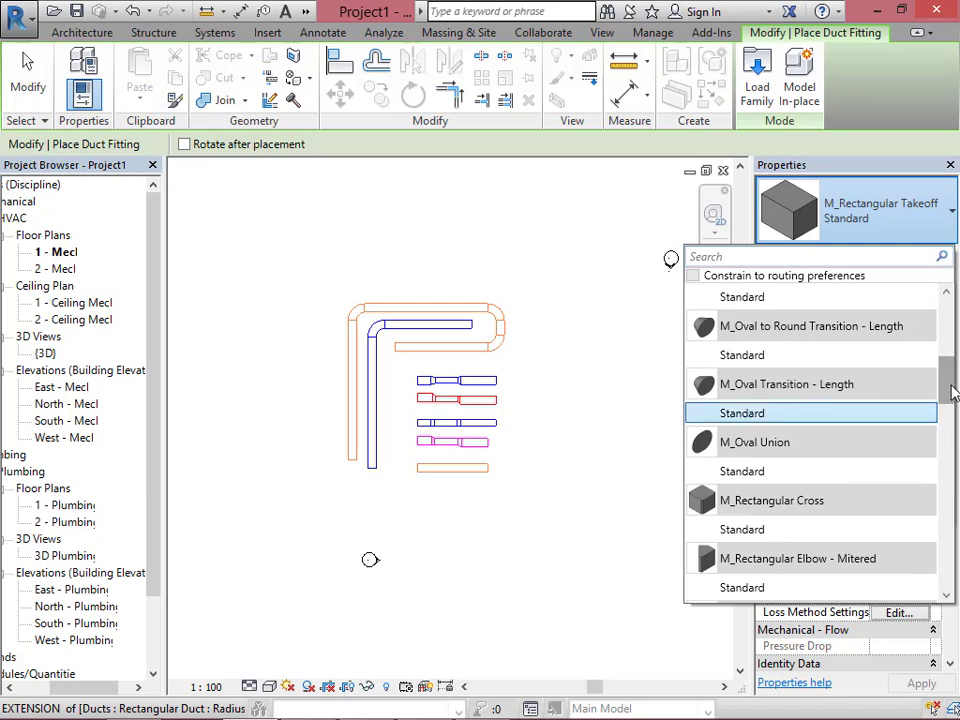
{"action": "left_click_drag", "start_coordinate": [952, 390], "coordinate": [955, 458]}
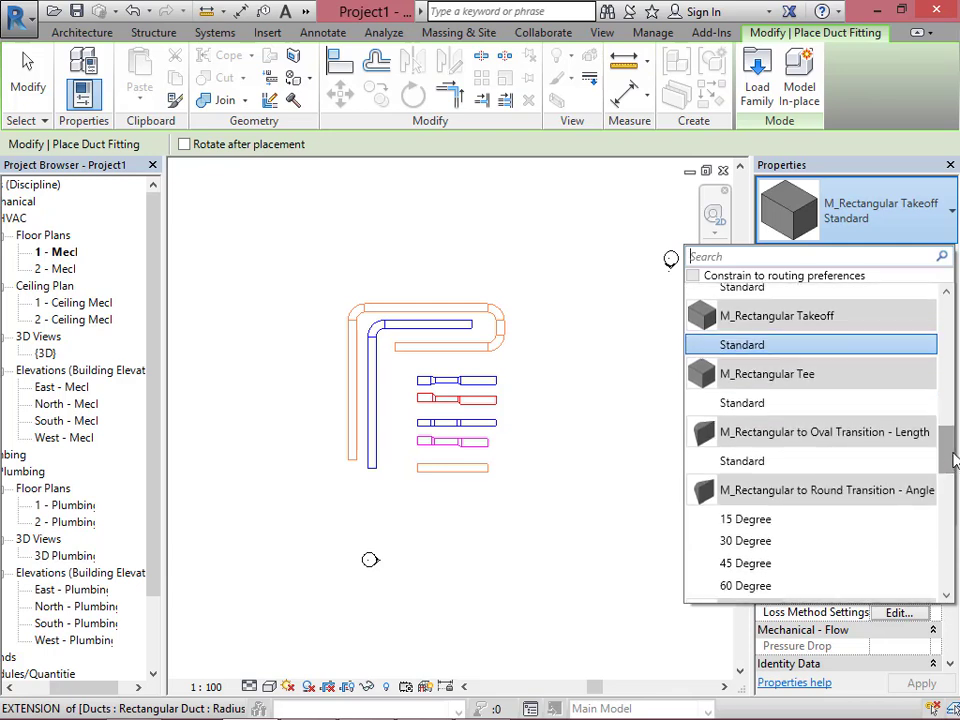
{"action": "mouse_move", "coordinate": [757, 462]}
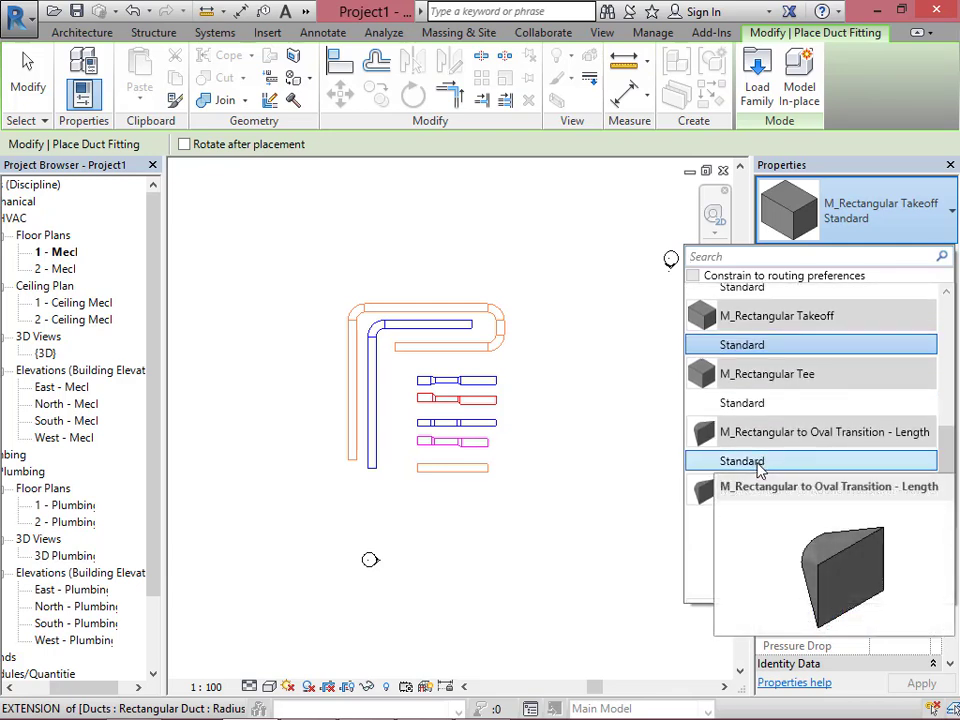
{"action": "left_click", "coordinate": [757, 462]}
Place the rectangular-to-oval transition at the open end of the L-shaped supply duct's horizontal leg and finish placing fittings.
{"action": "scroll", "coordinate": [481, 319], "scroll_direction": "up", "scroll_amount": 2}
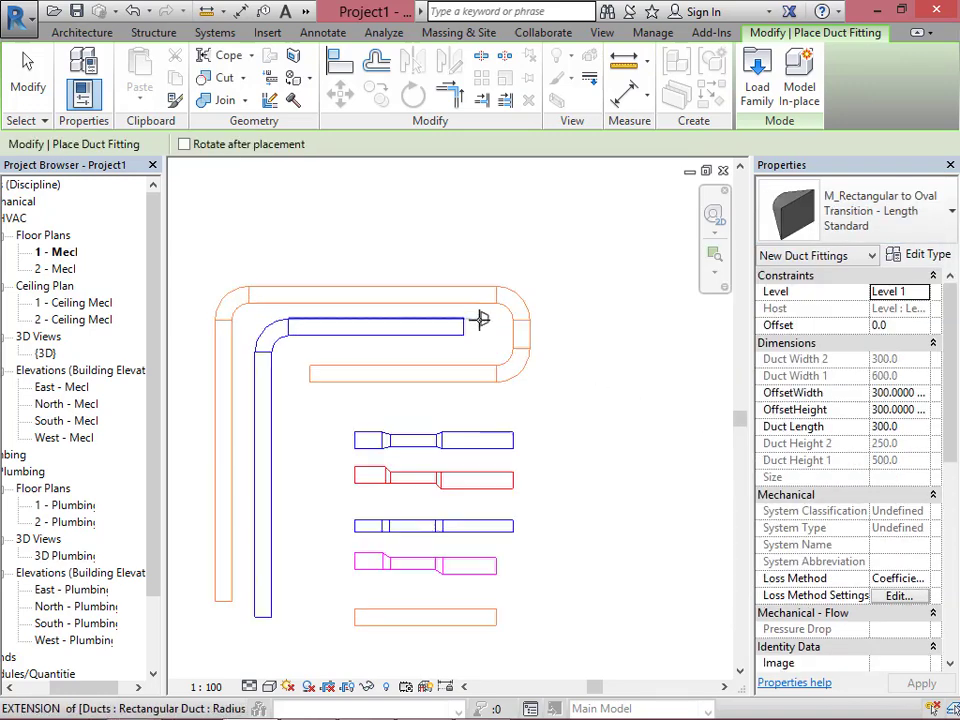
{"action": "scroll", "coordinate": [463, 325], "scroll_direction": "up", "scroll_amount": 3}
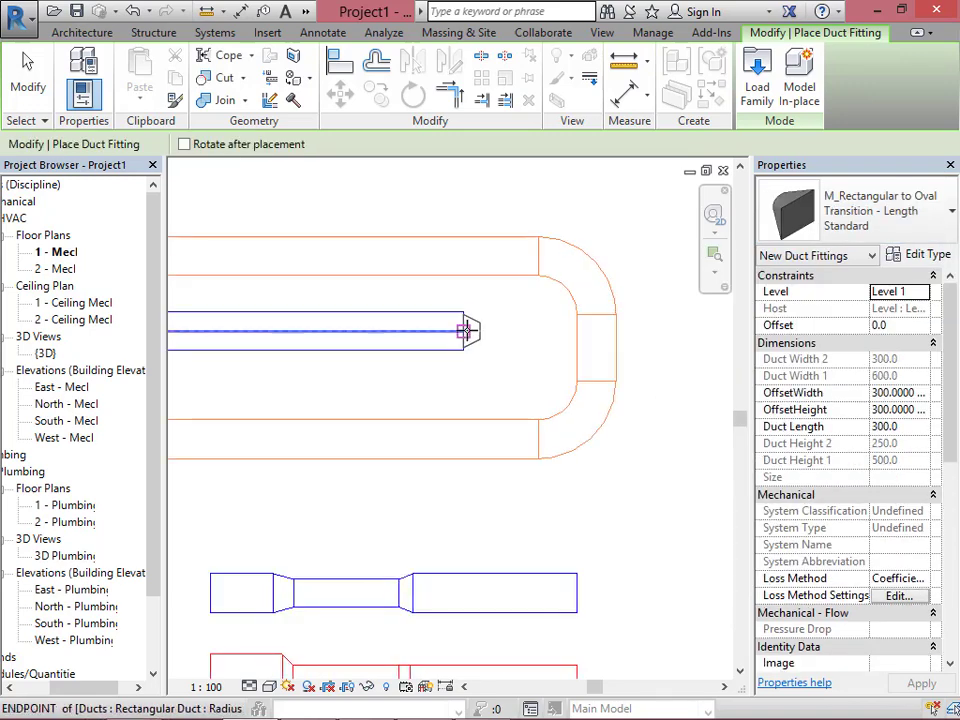
{"action": "left_click", "coordinate": [463, 325]}
{"action": "scroll", "coordinate": [466, 436], "scroll_direction": "up", "scroll_amount": 2}
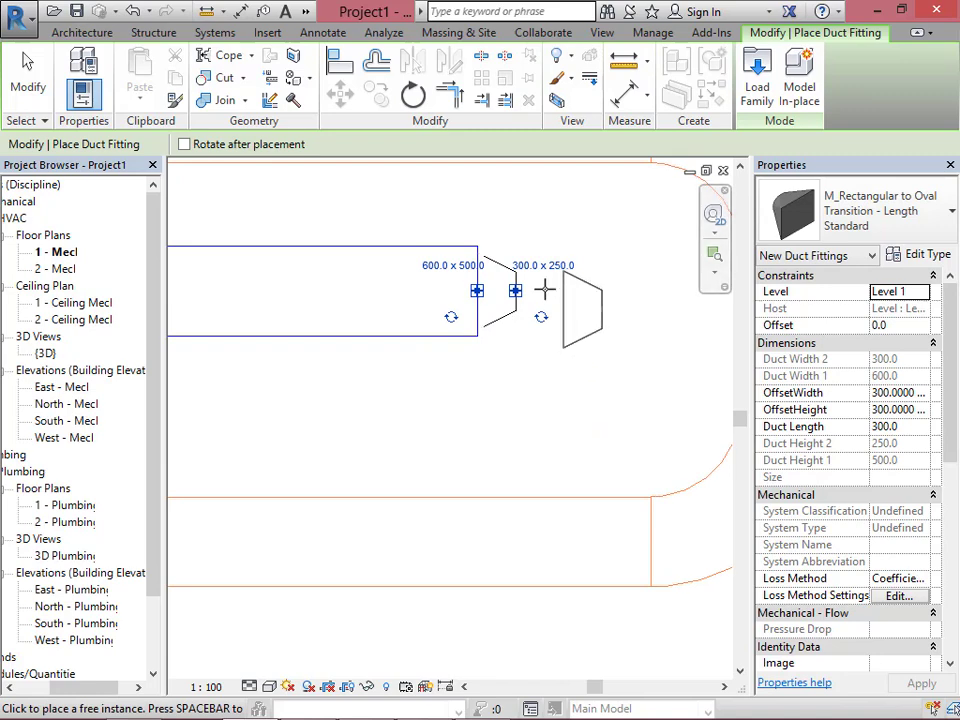
{"action": "scroll", "coordinate": [555, 295], "scroll_direction": "down", "scroll_amount": 3}
{"action": "key", "text": "Escape"}
{"action": "key", "text": "Escape"}
Adjust the placed transition on the duct end so that it matches the 700 x 500 duct size.
{"action": "scroll", "coordinate": [540, 305], "scroll_direction": "up", "scroll_amount": 2}
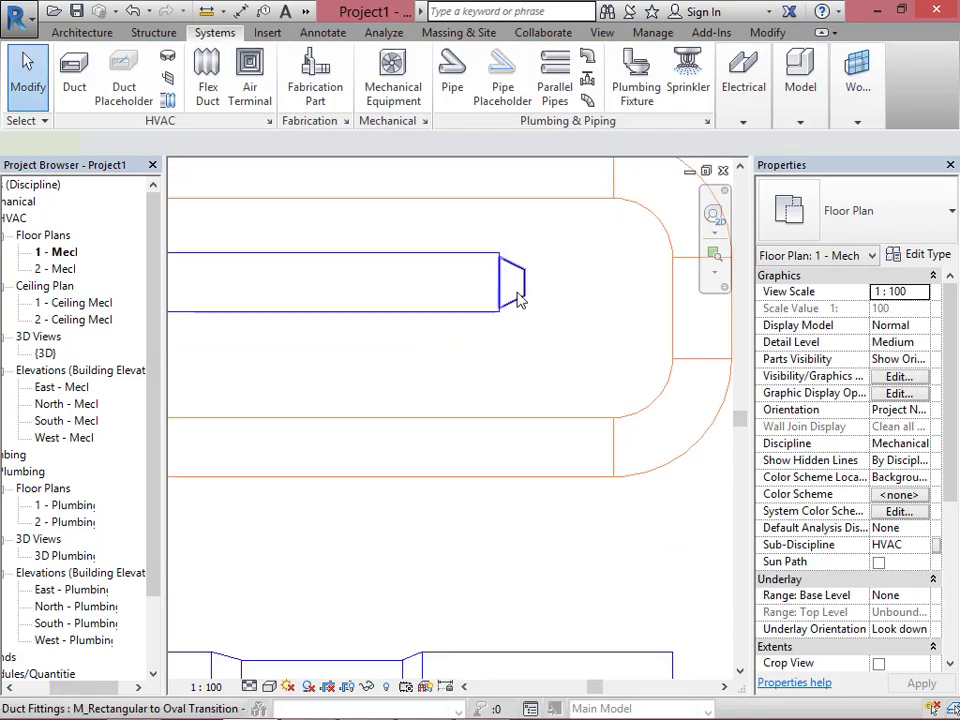
{"action": "left_click", "coordinate": [507, 284]}
{"action": "left_click_drag", "start_coordinate": [507, 284], "coordinate": [503, 288]}
{"action": "left_click", "coordinate": [545, 300]}
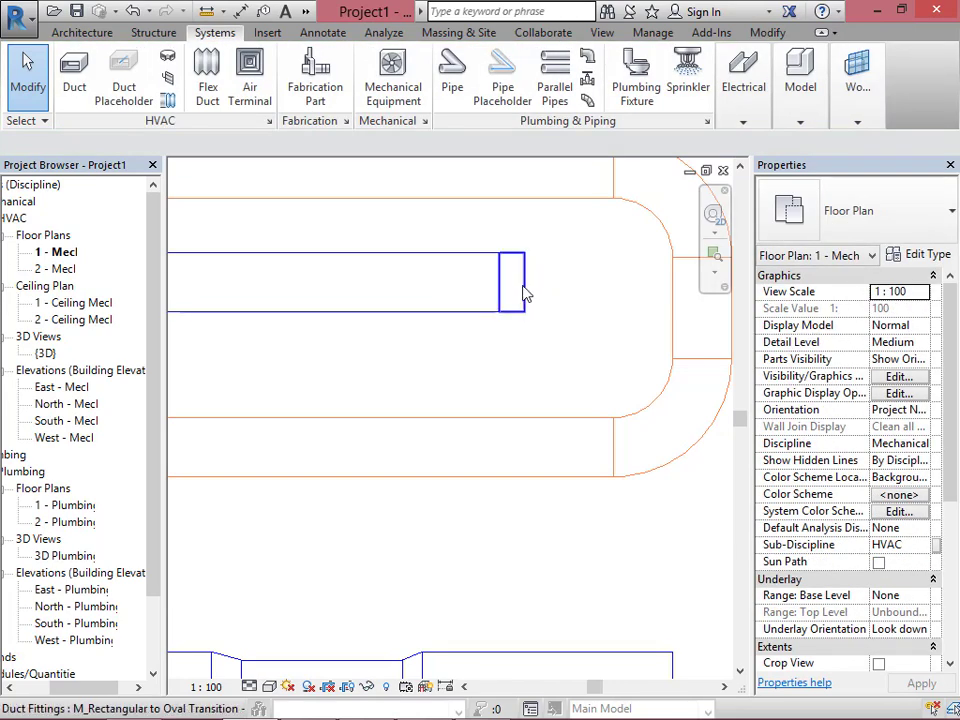
{"action": "left_click_drag", "start_coordinate": [512, 294], "coordinate": [502, 288]}
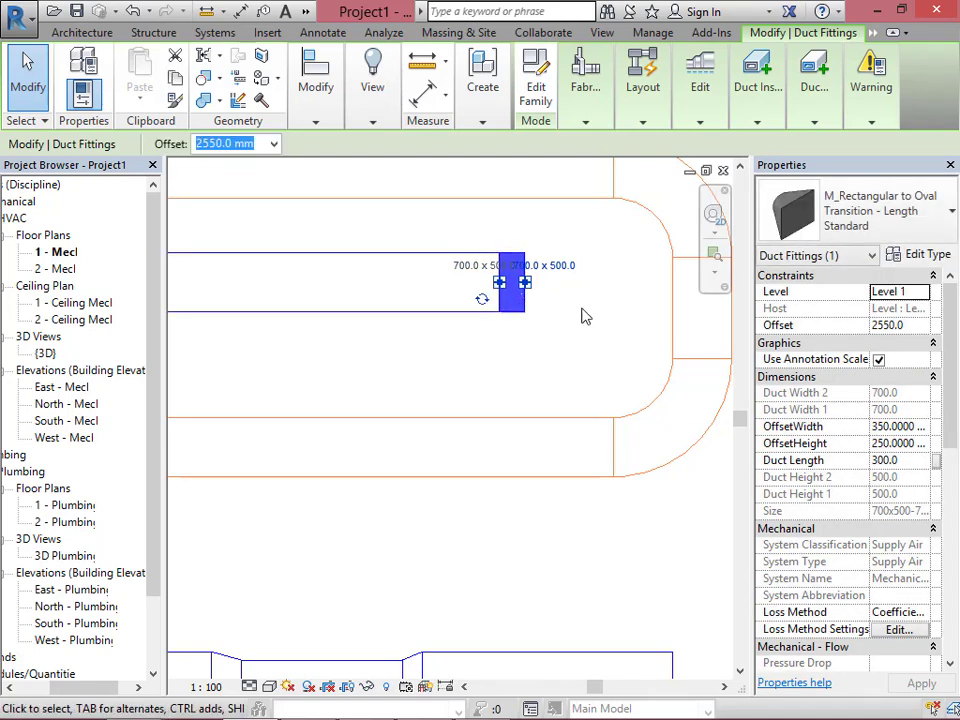
{"action": "left_click", "coordinate": [585, 316]}
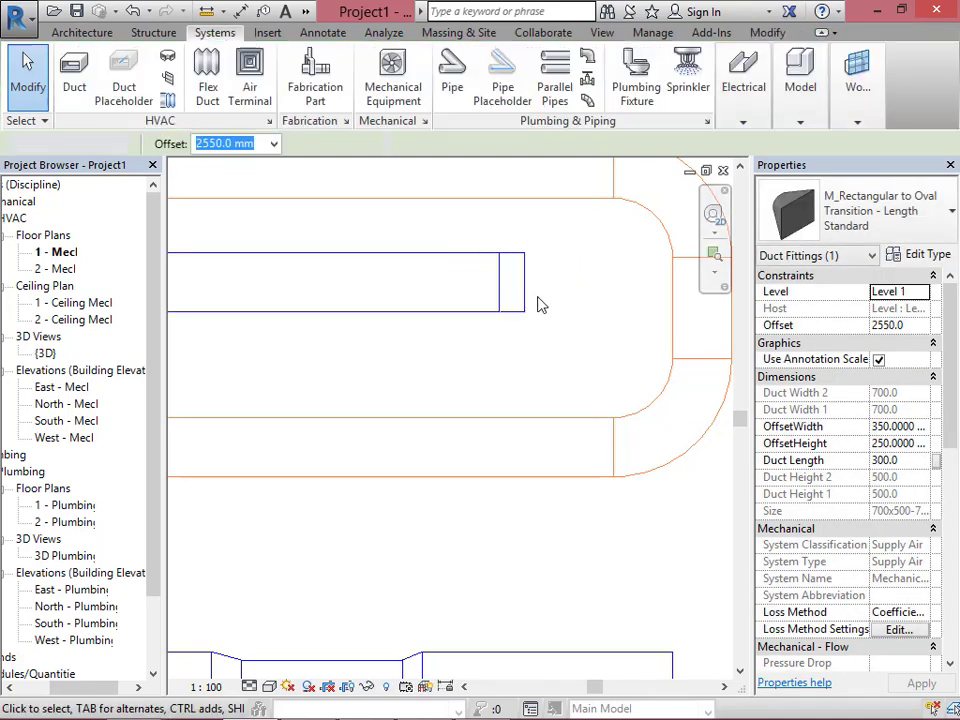
Open the default 3D view, examine the oval transition at the duct end from several angles, and close the view to return to the plan.
{"action": "left_click", "coordinate": [310, 15]}
{"action": "left_click", "coordinate": [318, 32]}
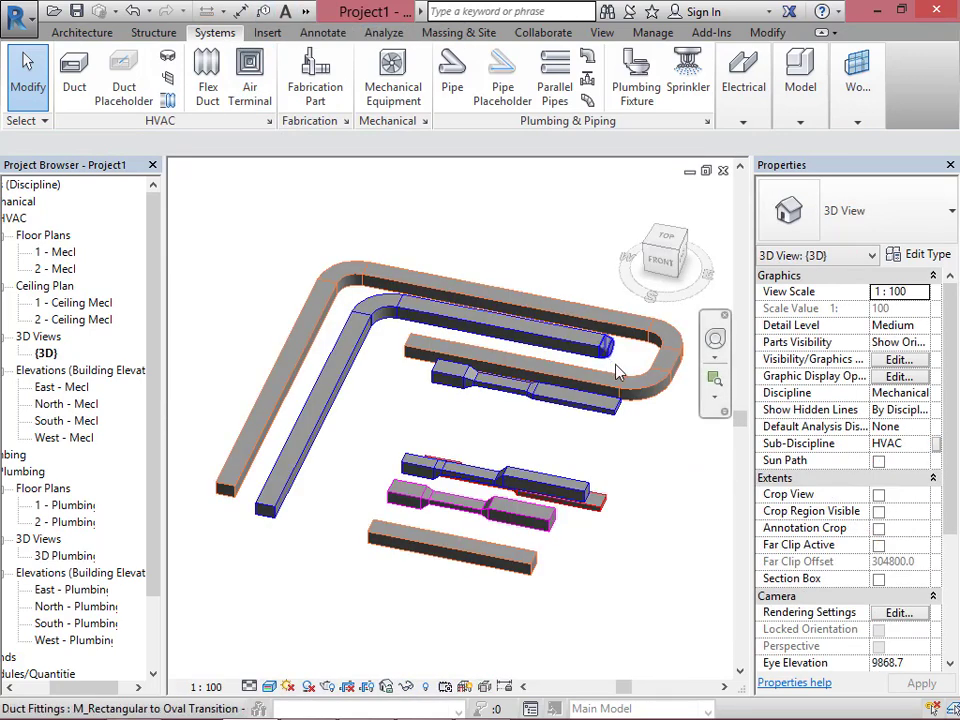
{"action": "scroll", "coordinate": [620, 325], "scroll_direction": "up", "scroll_amount": 5}
{"action": "scroll", "coordinate": [620, 325], "scroll_direction": "up", "scroll_amount": 3}
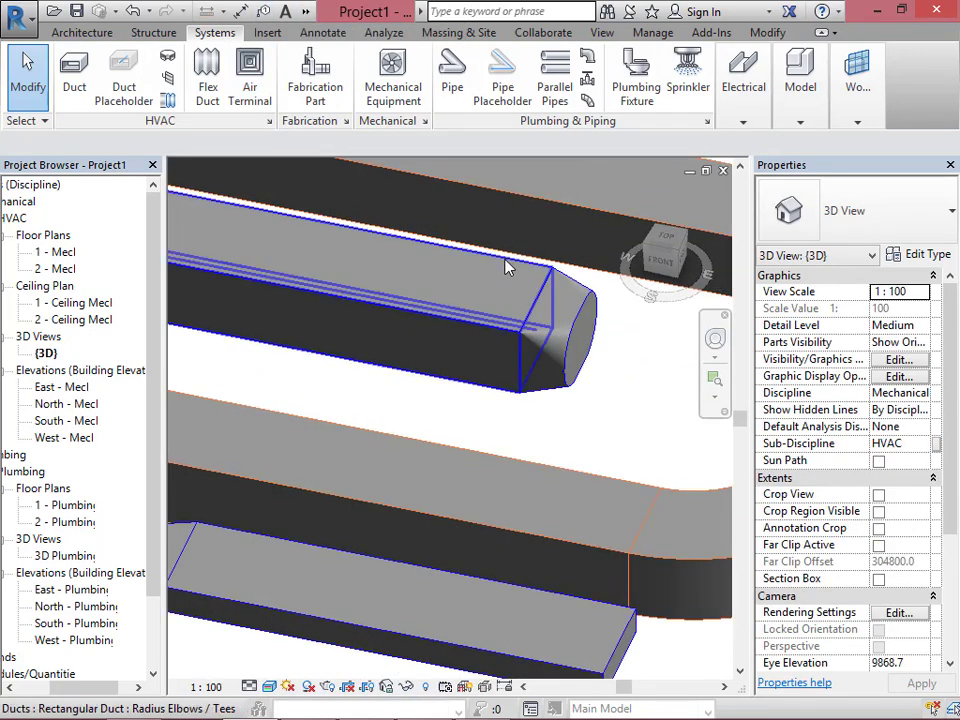
{"action": "scroll", "coordinate": [377, 321], "scroll_direction": "down", "scroll_amount": 3}
{"action": "scroll", "coordinate": [332, 289], "scroll_direction": "up", "scroll_amount": 3}
{"action": "scroll", "coordinate": [420, 300], "scroll_direction": "down", "scroll_amount": 1}
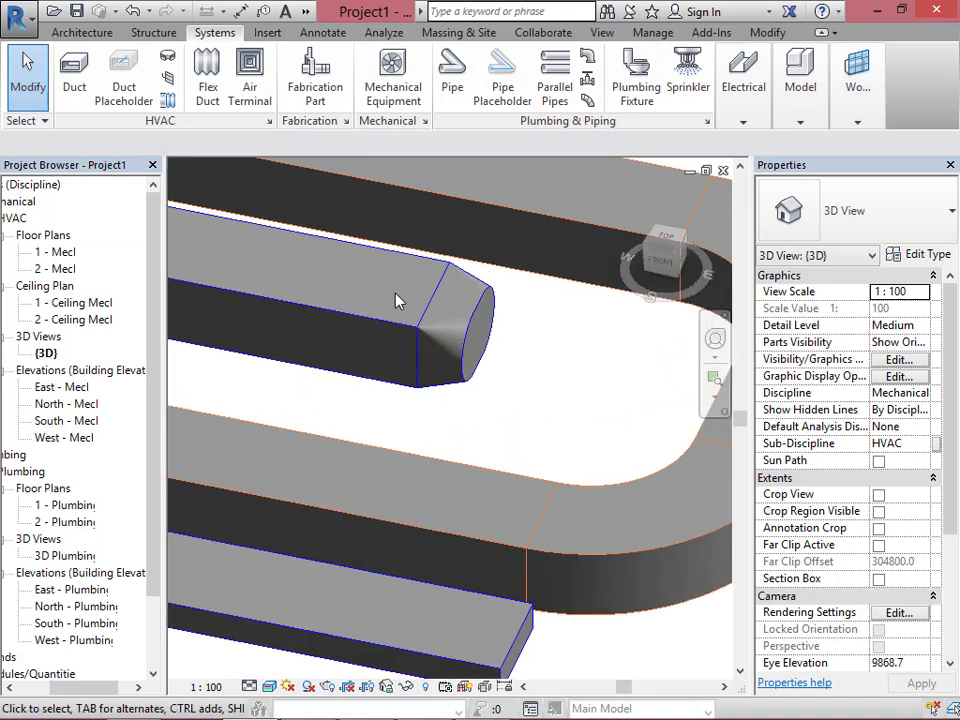
{"action": "middle_click_drag", "start_coordinate": [514, 379], "coordinate": [414, 302], "text": "shift"}
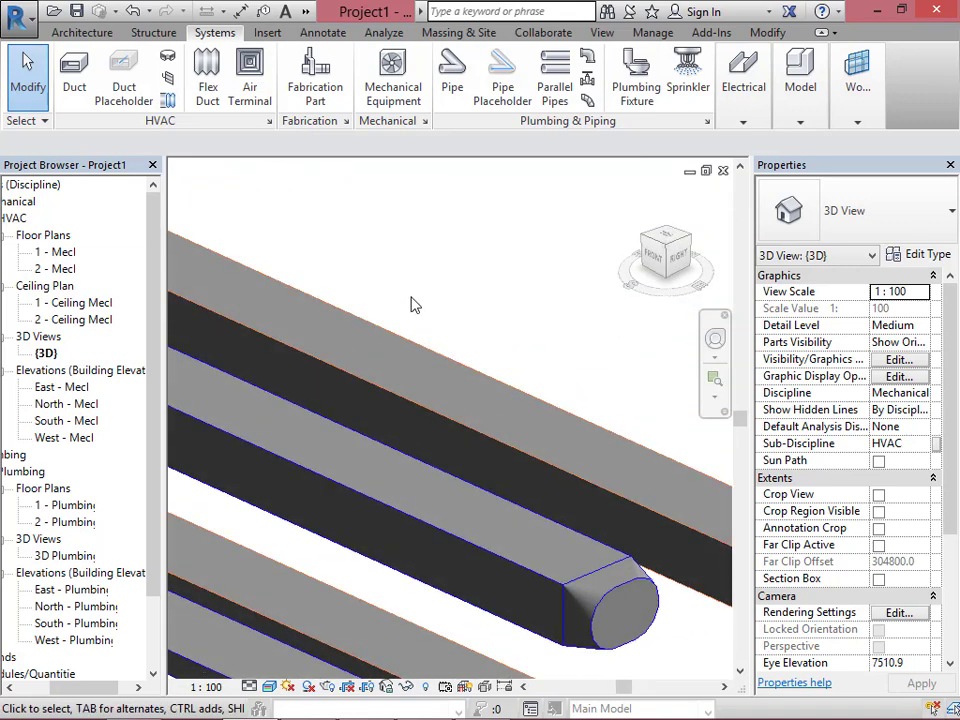
{"action": "scroll", "coordinate": [604, 523], "scroll_direction": "down", "scroll_amount": 2}
{"action": "scroll", "coordinate": [604, 523], "scroll_direction": "up", "scroll_amount": 2}
{"action": "middle_click_drag", "start_coordinate": [585, 546], "coordinate": [551, 484], "text": "shift"}
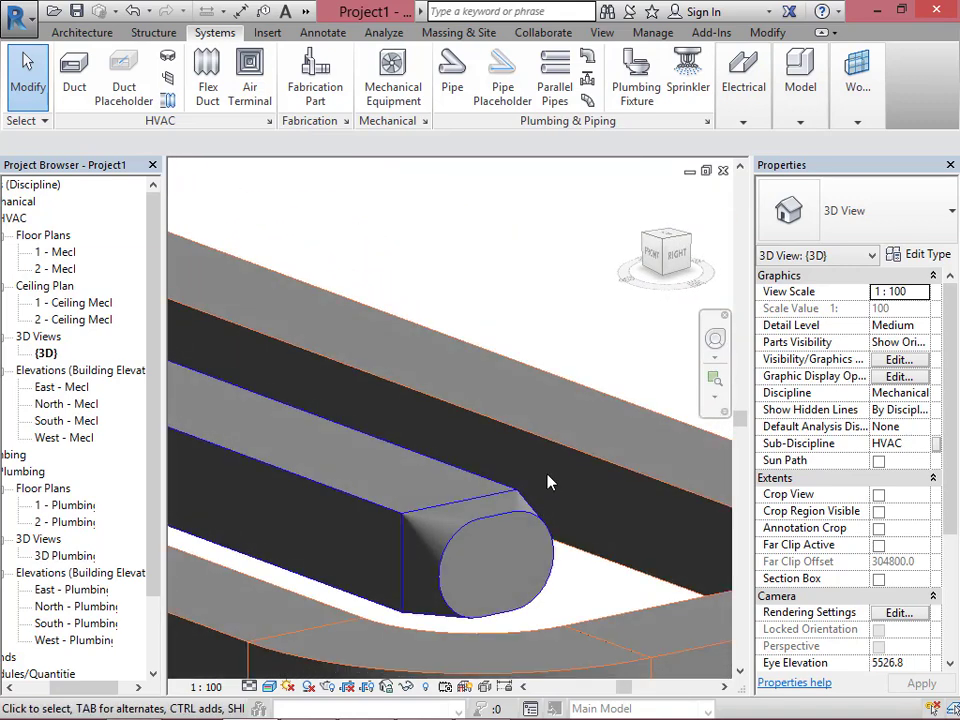
{"action": "scroll", "coordinate": [557, 540], "scroll_direction": "up", "scroll_amount": 1}
{"action": "scroll", "coordinate": [525, 407], "scroll_direction": "down", "scroll_amount": 3}
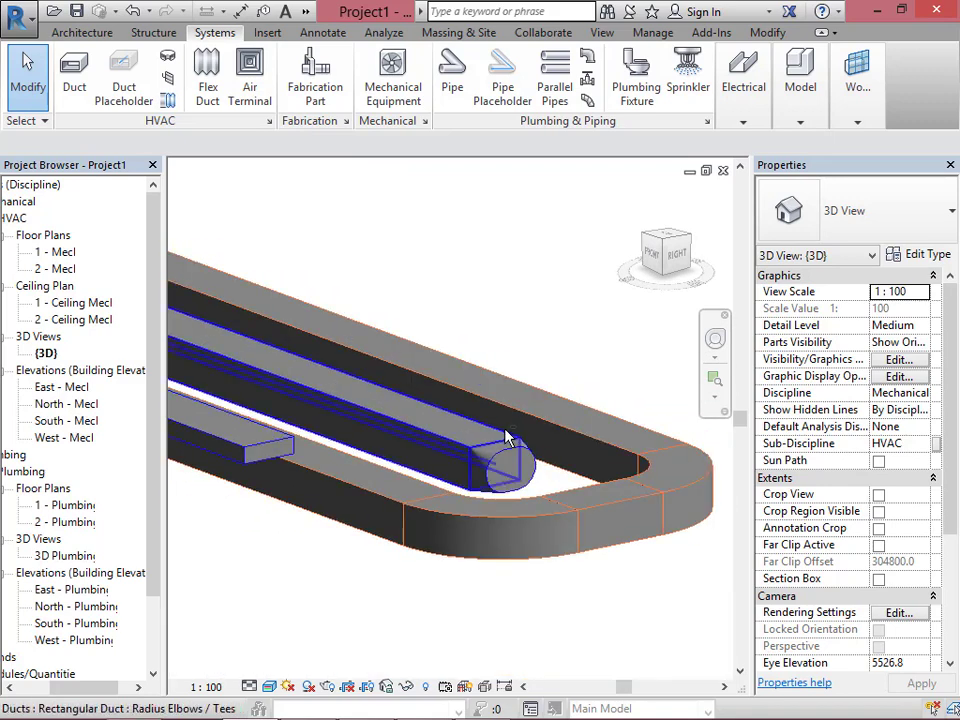
{"action": "scroll", "coordinate": [510, 381], "scroll_direction": "up", "scroll_amount": 1}
{"action": "middle_click_drag", "start_coordinate": [510, 381], "coordinate": [617, 499], "text": "shift"}
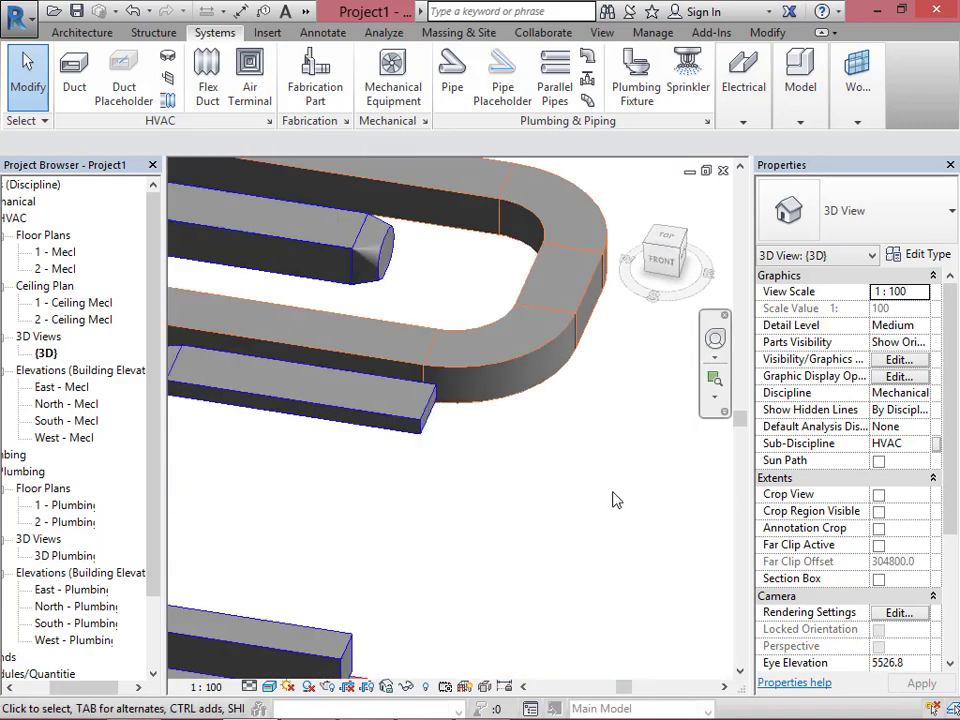
{"action": "left_click", "coordinate": [723, 170]}
{"action": "scroll", "coordinate": [530, 340], "scroll_direction": "down", "scroll_amount": 3}
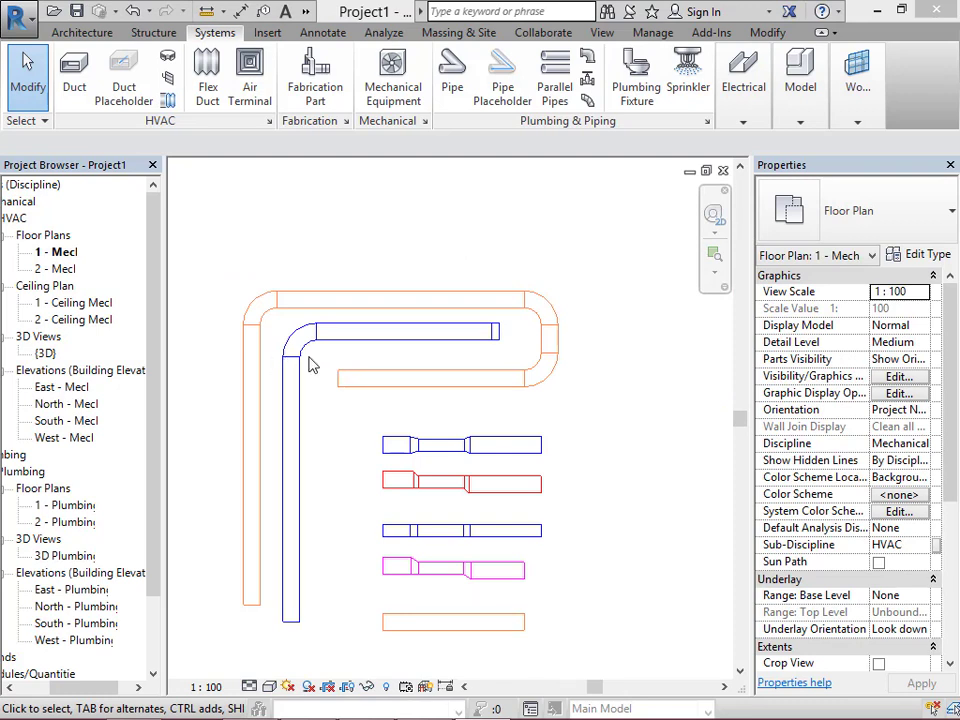
Delete the 700 x 500 radius elbow that joins the vertical and horizontal legs of the L-shaped supply duct.
{"action": "scroll", "coordinate": [309, 365], "scroll_direction": "up", "scroll_amount": 2}
{"action": "scroll", "coordinate": [390, 293], "scroll_direction": "down", "scroll_amount": 2}
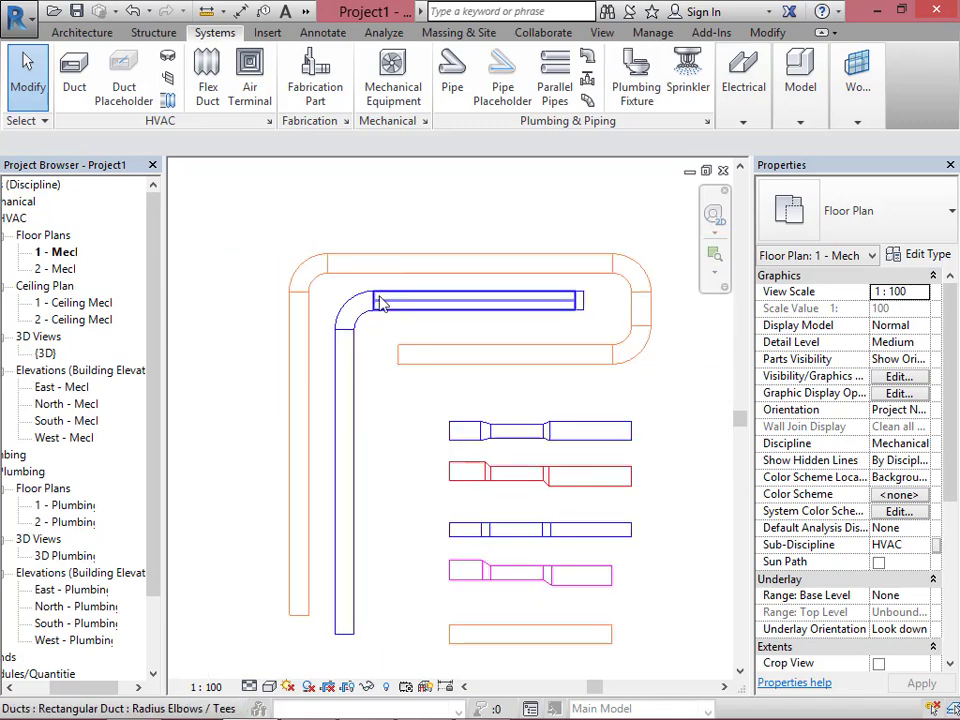
{"action": "scroll", "coordinate": [350, 303], "scroll_direction": "up", "scroll_amount": 2}
{"action": "scroll", "coordinate": [330, 322], "scroll_direction": "up", "scroll_amount": 1}
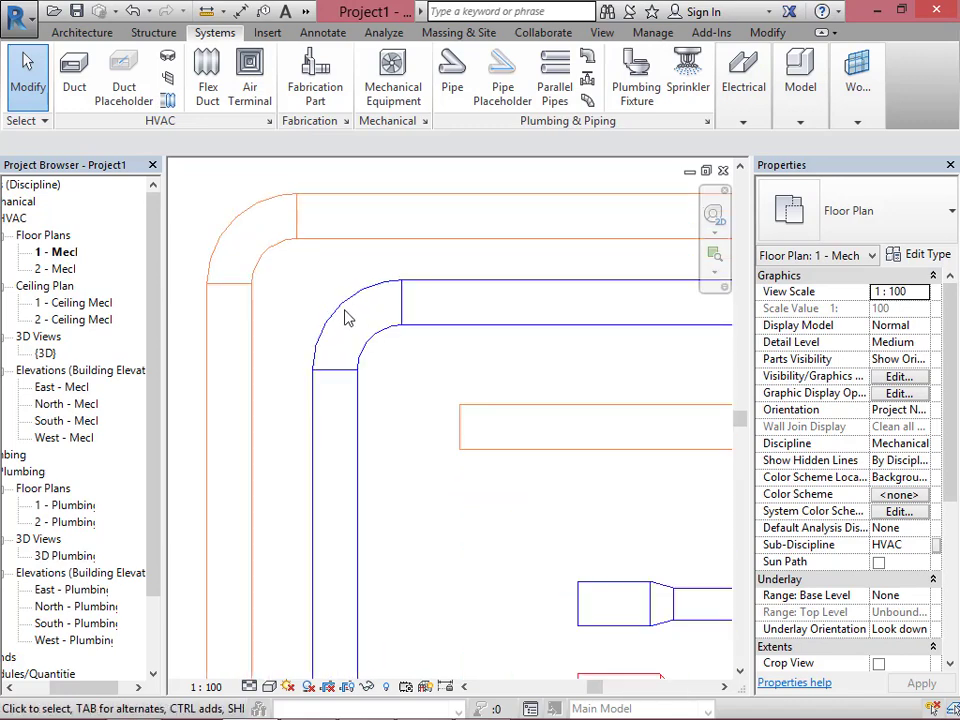
{"action": "left_click", "coordinate": [338, 312]}
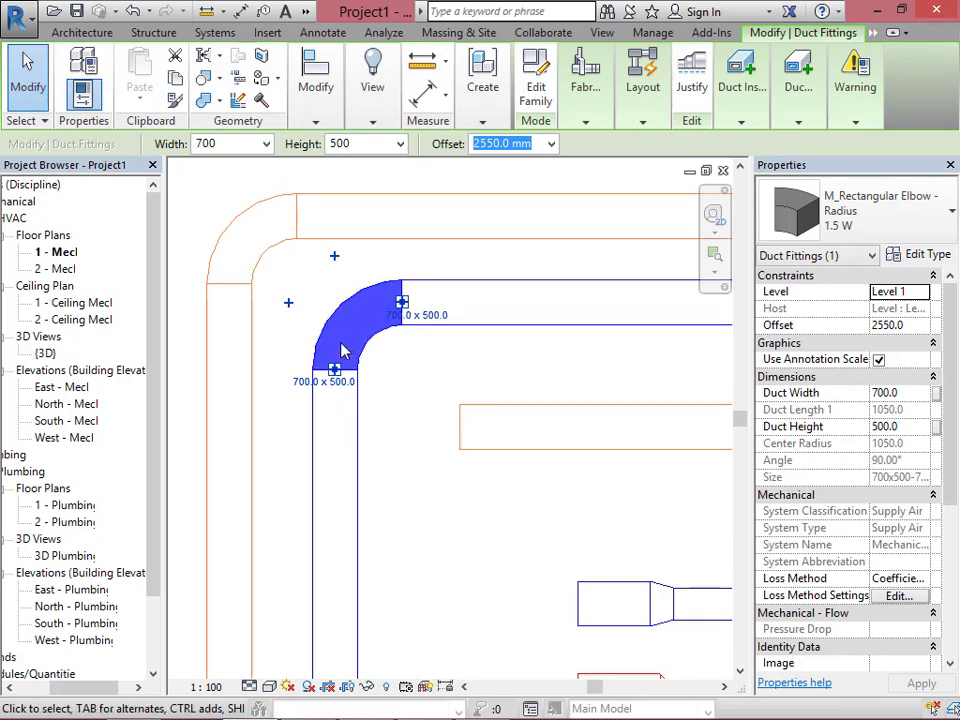
{"action": "mouse_move", "coordinate": [316, 122]}
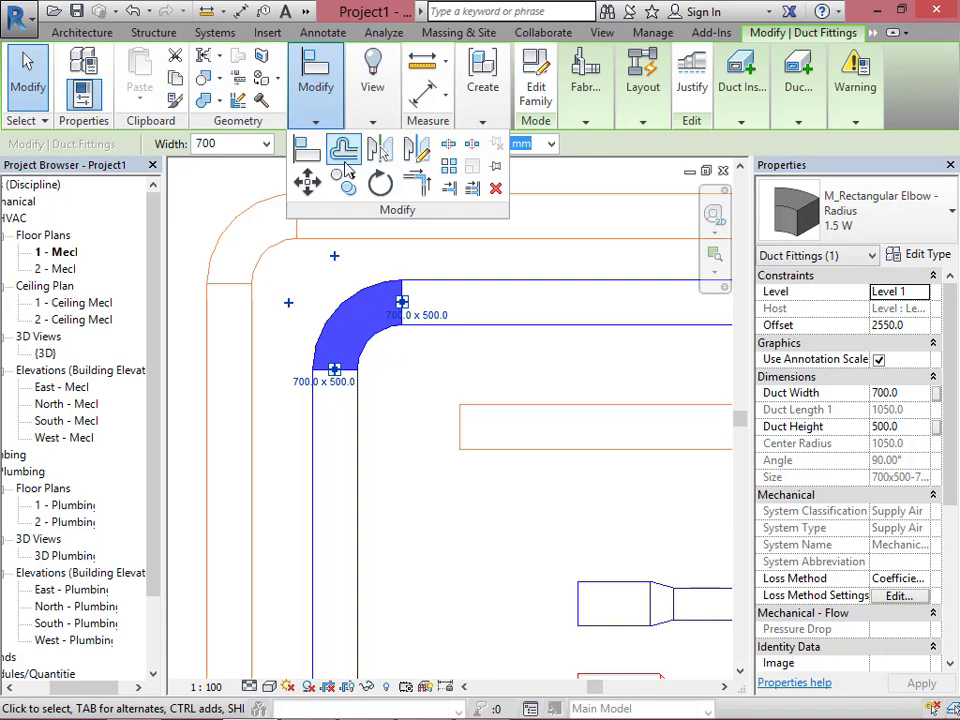
{"action": "left_click", "coordinate": [496, 190]}
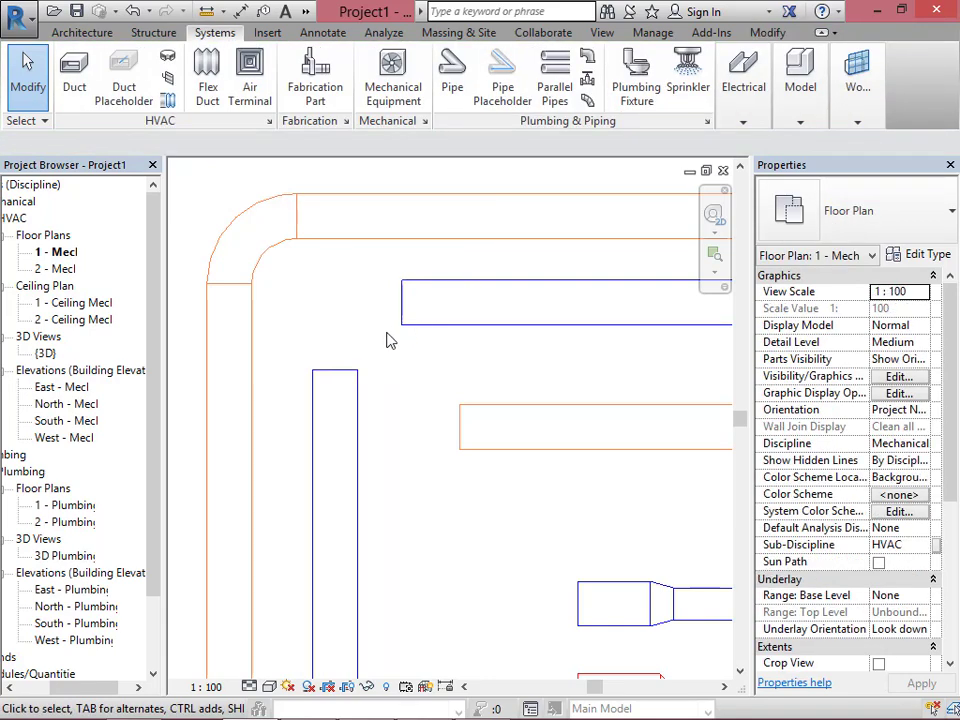
{"action": "key", "text": "d"}
{"action": "key", "text": "e"}
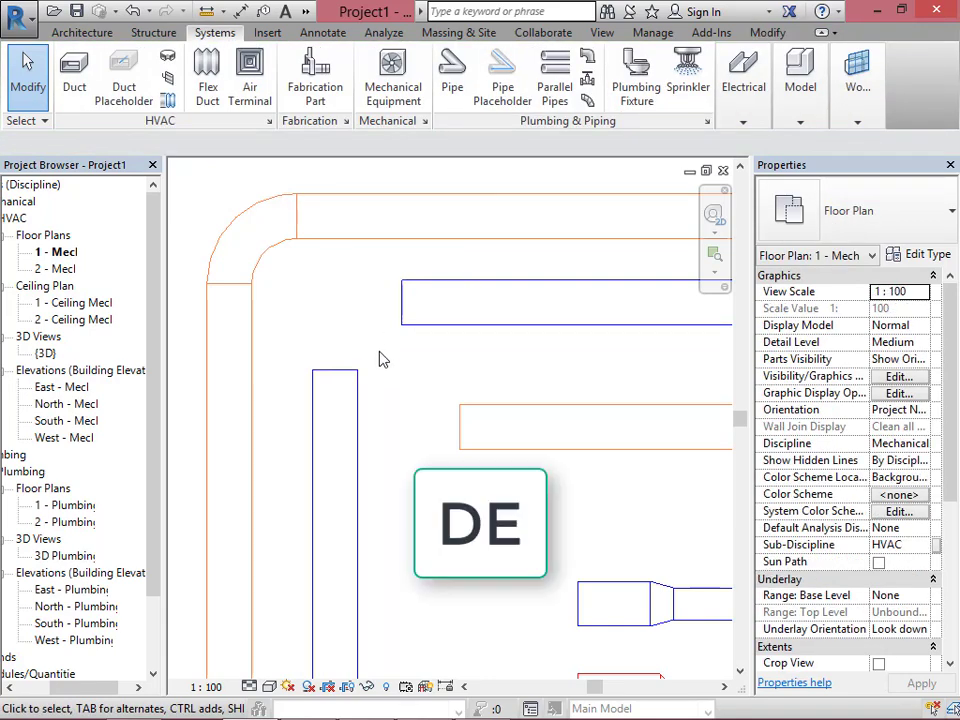
Start placing a duct fitting and choose the 1 W type of M_Rectangular Elbow - Radius.
{"action": "scroll", "coordinate": [360, 364], "scroll_direction": "down", "scroll_amount": 2}
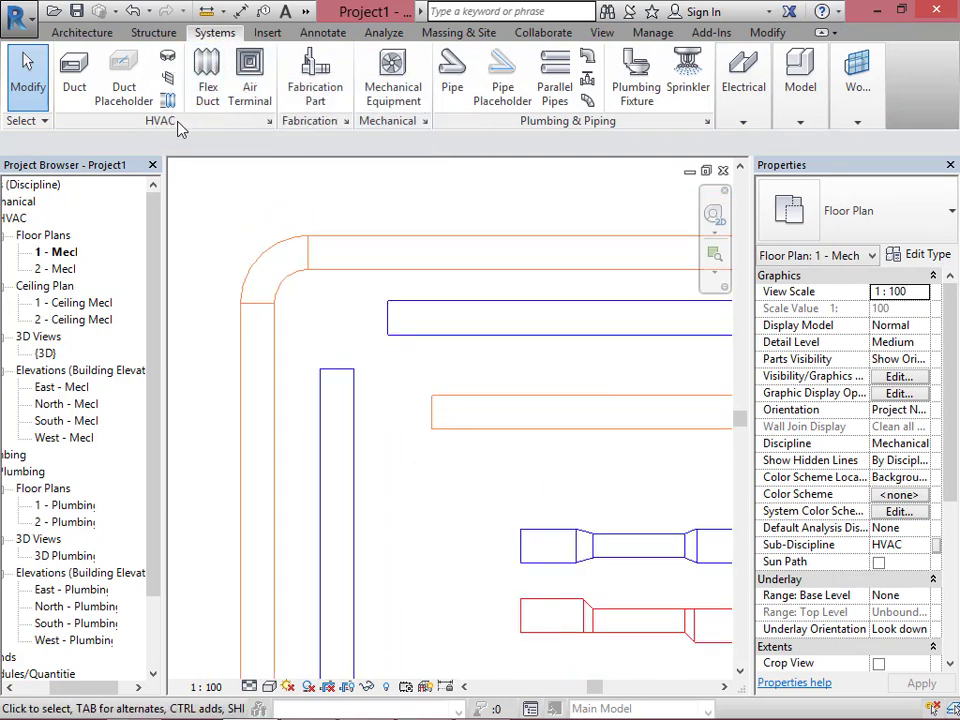
{"action": "left_click", "coordinate": [167, 64]}
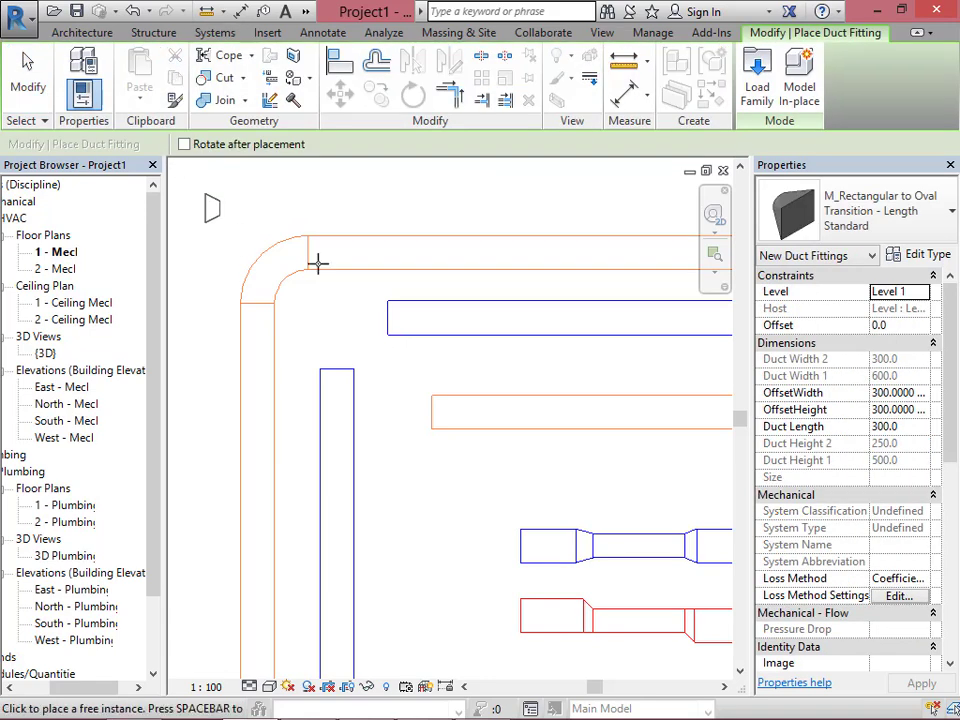
{"action": "left_click", "coordinate": [940, 233]}
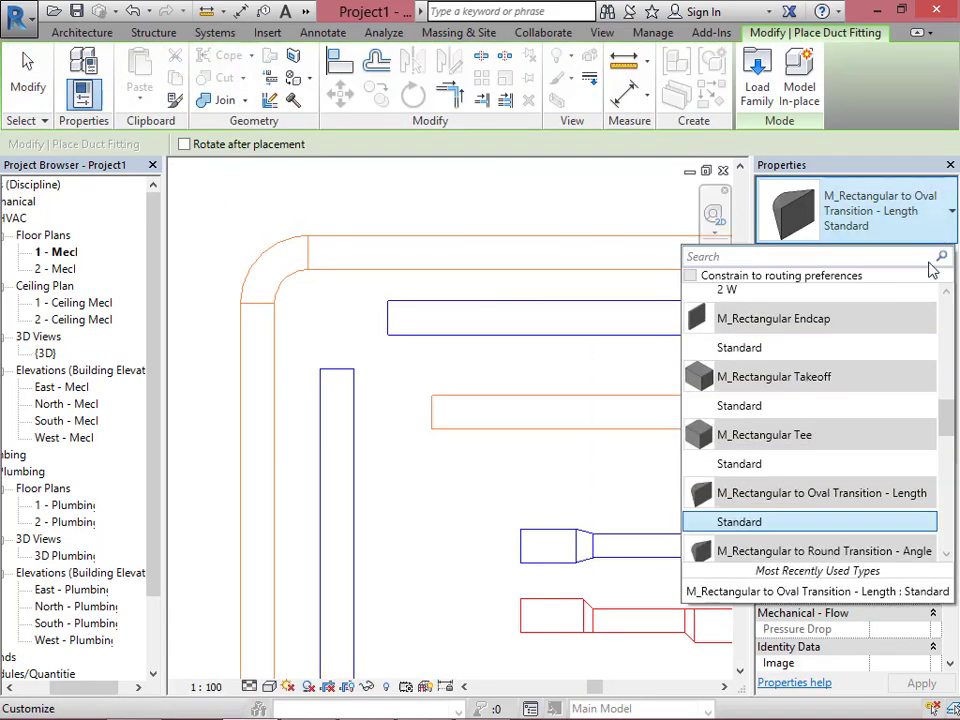
{"action": "left_click_drag", "start_coordinate": [948, 424], "coordinate": [953, 398]}
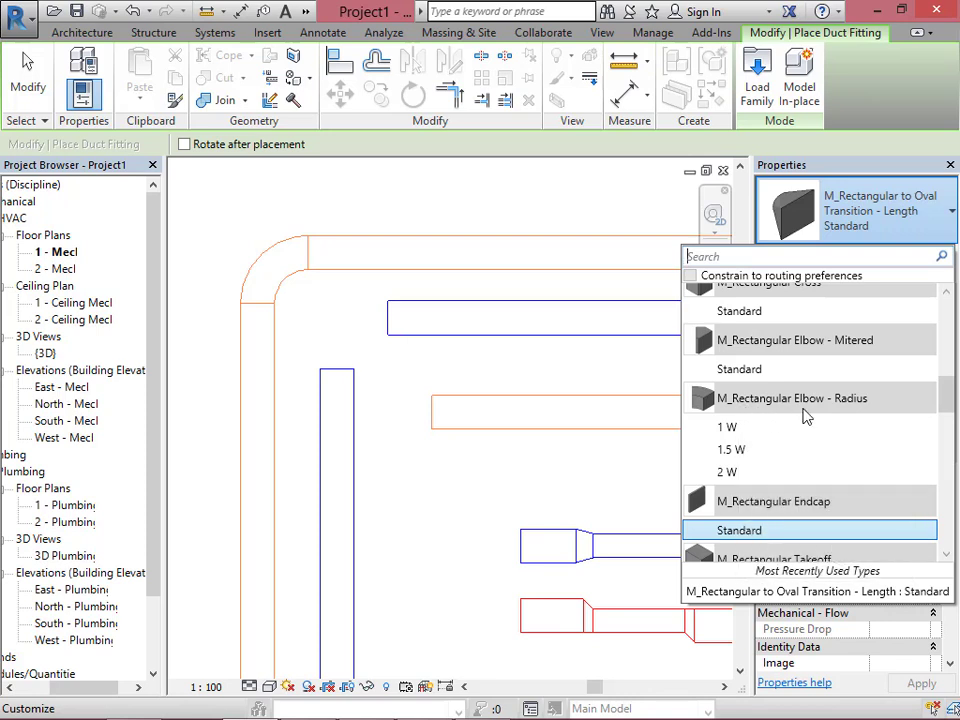
{"action": "left_click", "coordinate": [755, 429]}
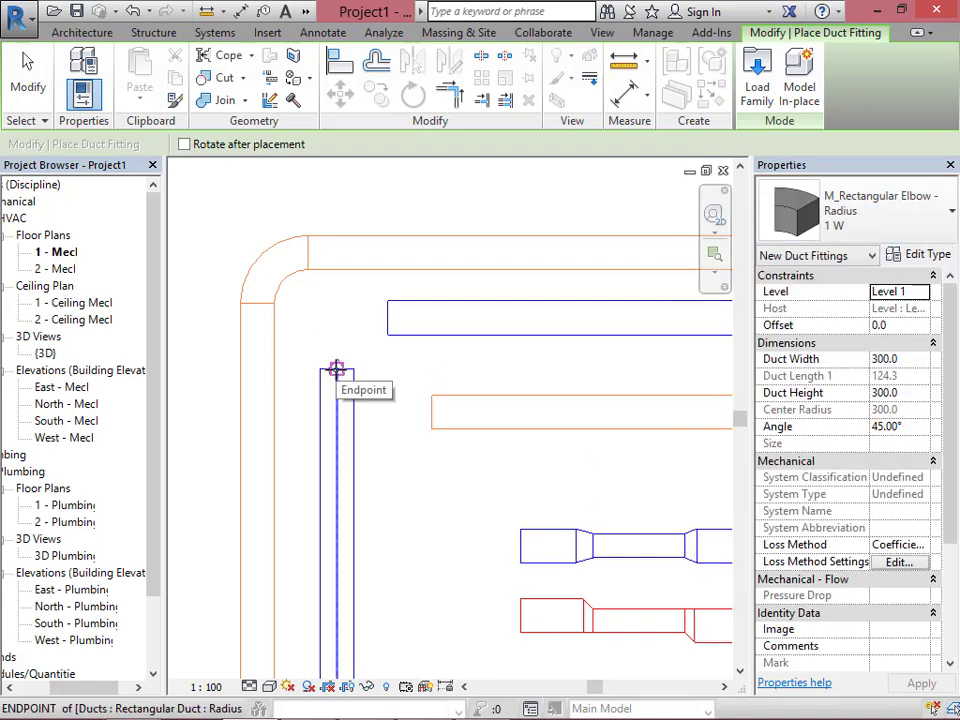
Place the radius elbow on the upper endpoint of the vertical supply duct and finish placing fittings.
{"action": "scroll", "coordinate": [336, 370], "scroll_direction": "up", "scroll_amount": 3}
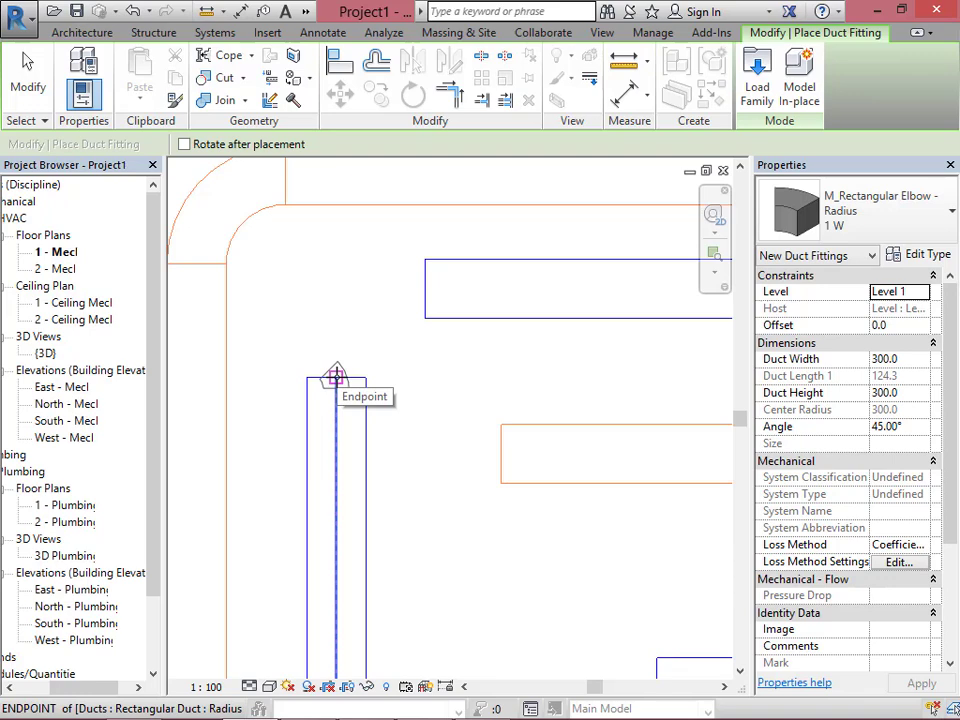
{"action": "left_click", "coordinate": [336, 376]}
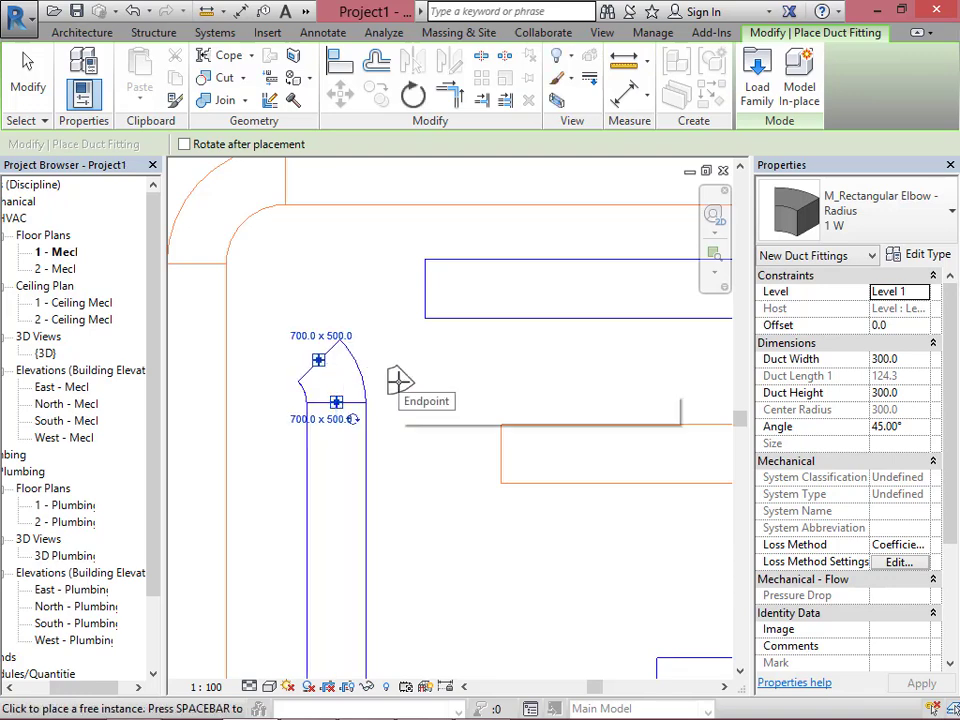
{"action": "key", "text": "Escape"}
{"action": "key", "text": "Escape"}
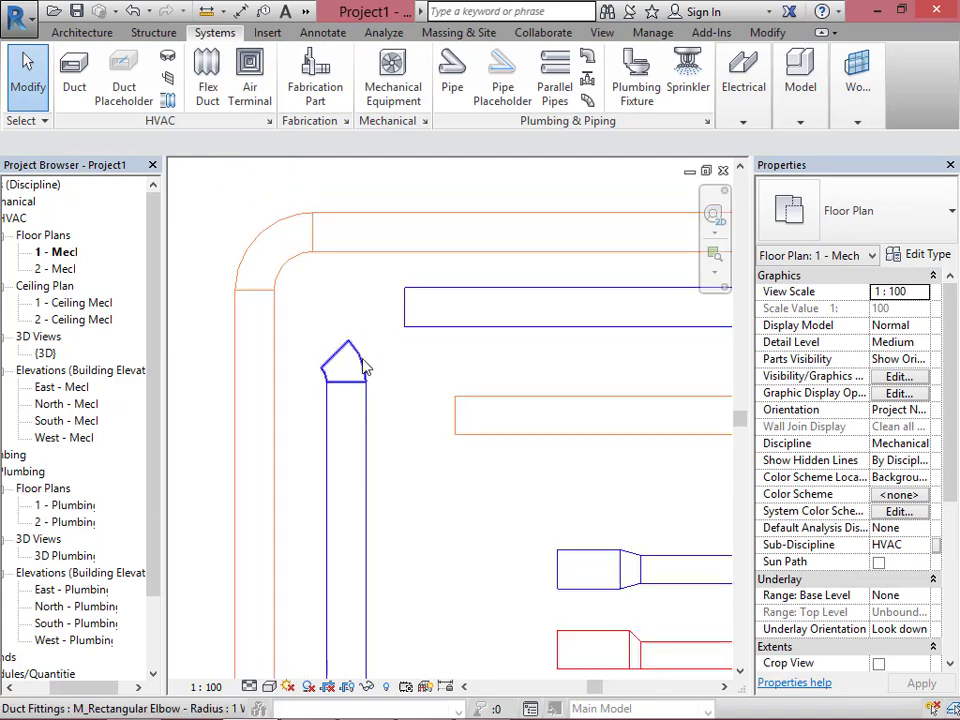
Rotate the placed elbow twice about the vertical duct's axis so that it bends to the right.
{"action": "left_click", "coordinate": [366, 368]}
{"action": "scroll", "coordinate": [343, 375], "scroll_direction": "up", "scroll_amount": 2}
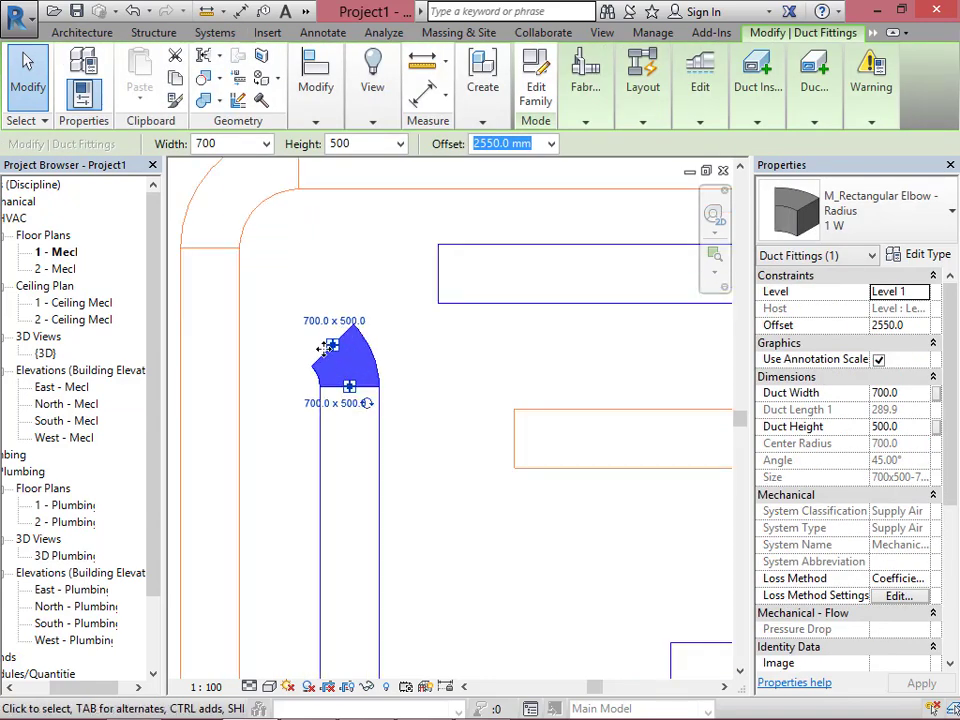
{"action": "scroll", "coordinate": [369, 410], "scroll_direction": "up", "scroll_amount": 5}
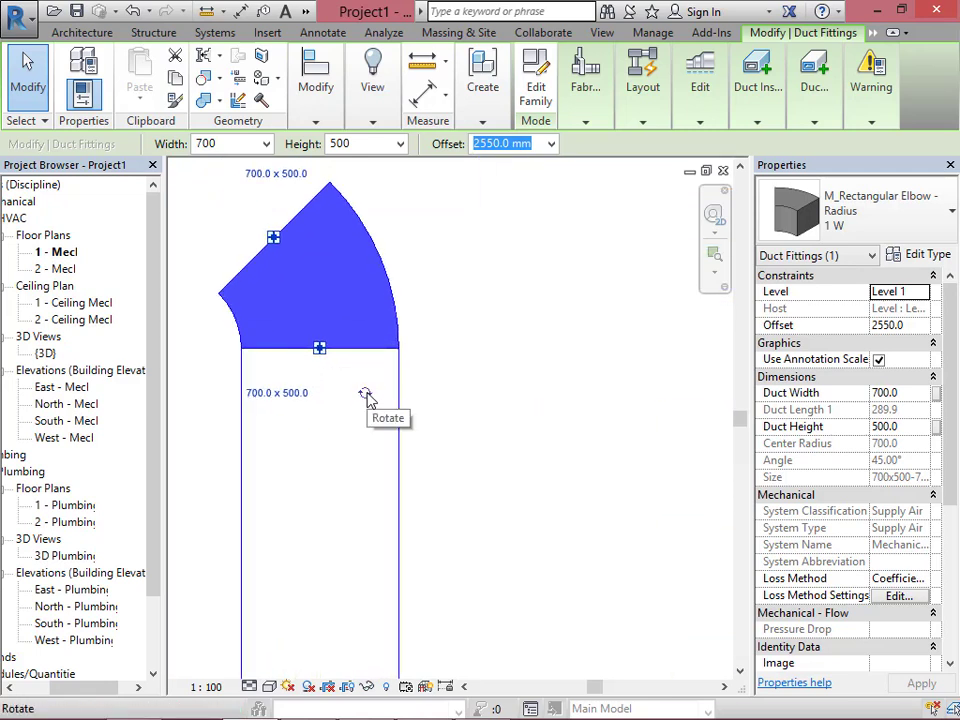
{"action": "left_click", "coordinate": [365, 395]}
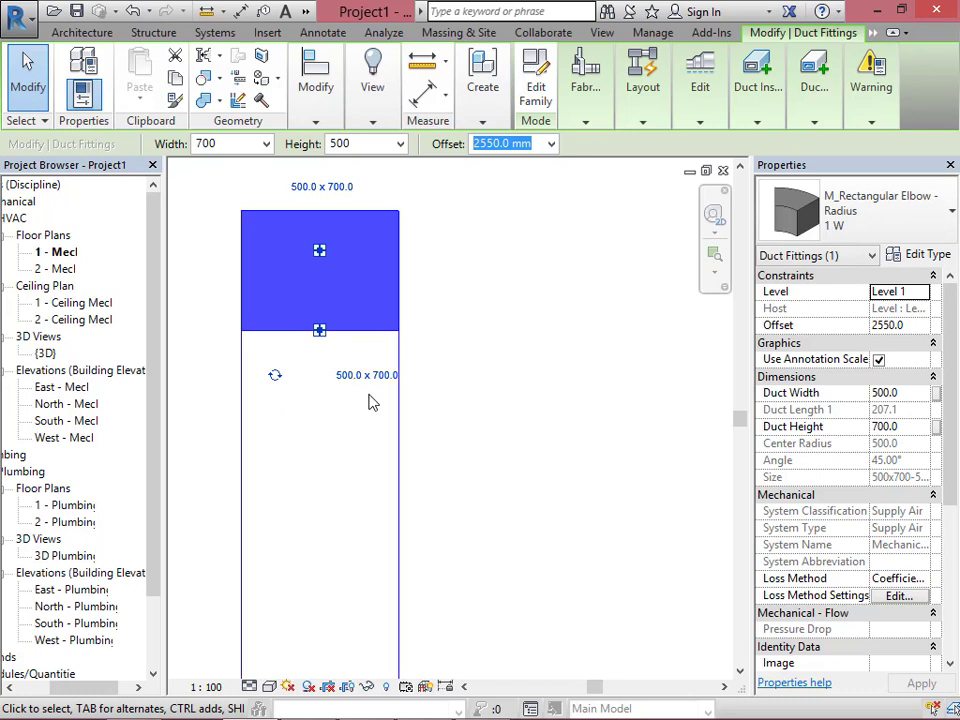
{"action": "left_click", "coordinate": [278, 378]}
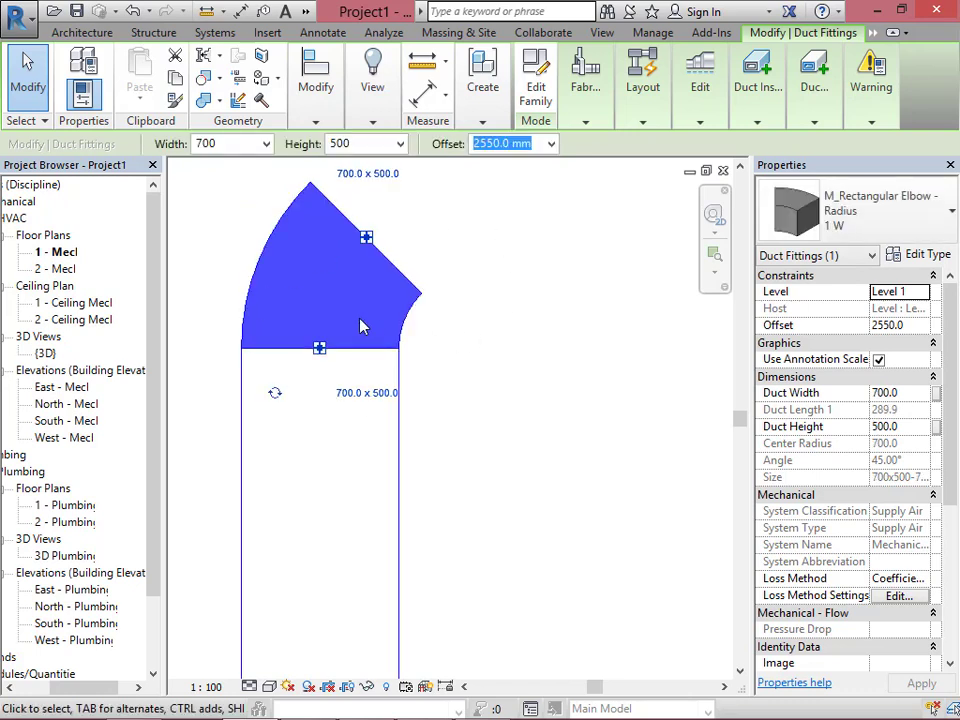
Draw a horizontal 700 x 500 duct at offset 2550 mm from the elbow's open end, ending above the orange return duct.
{"action": "scroll", "coordinate": [362, 327], "scroll_direction": "down", "scroll_amount": 2}
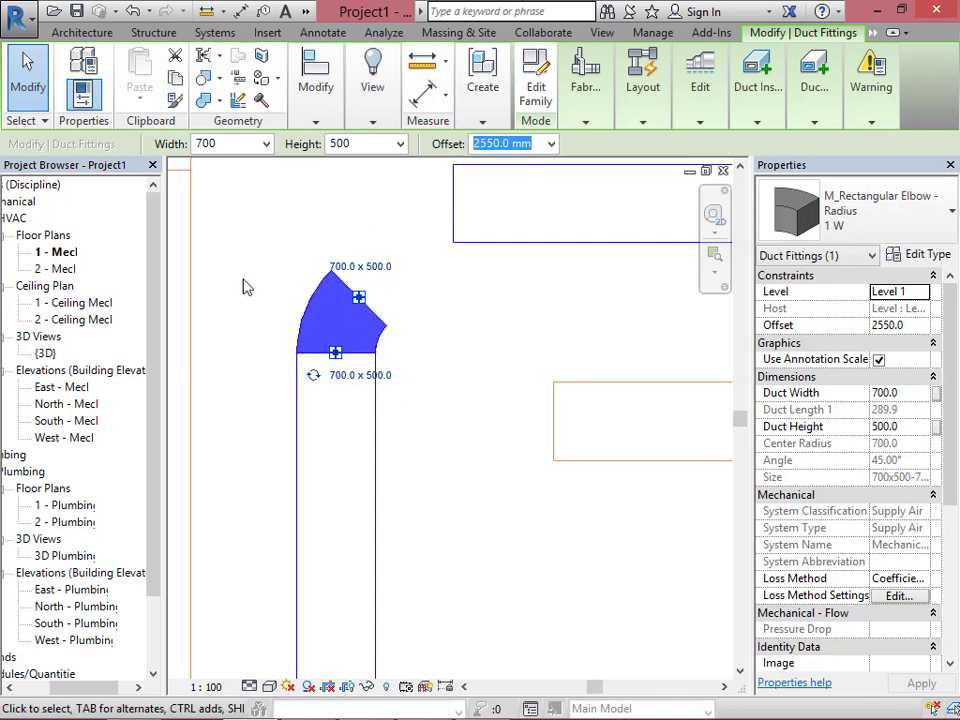
{"action": "scroll", "coordinate": [246, 285], "scroll_direction": "down", "scroll_amount": 2}
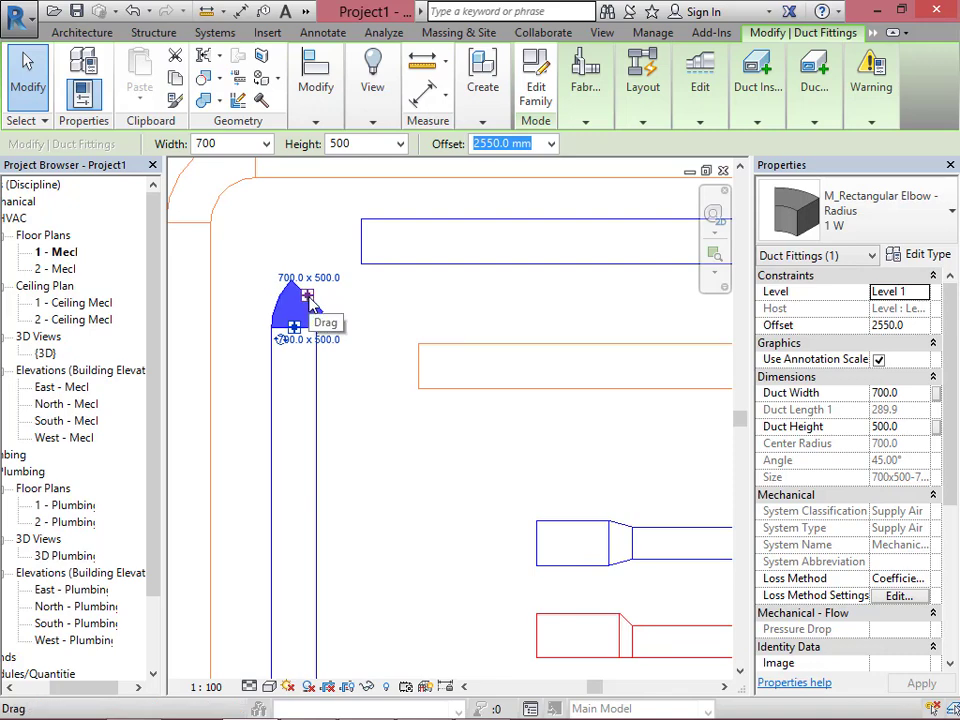
{"action": "right_click", "coordinate": [308, 298]}
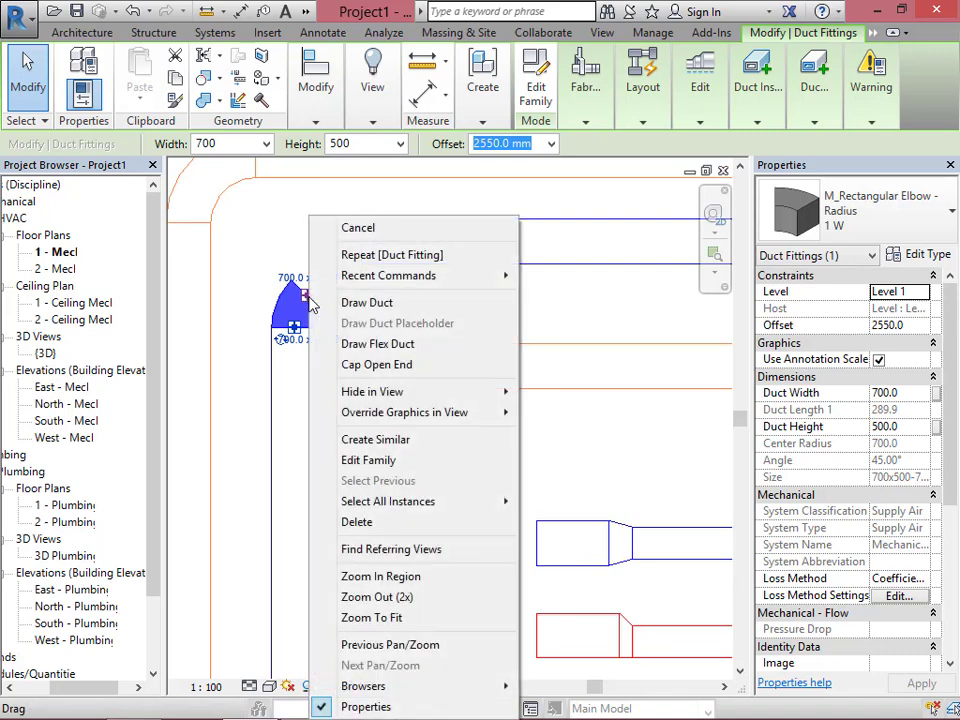
{"action": "left_click", "coordinate": [367, 303]}
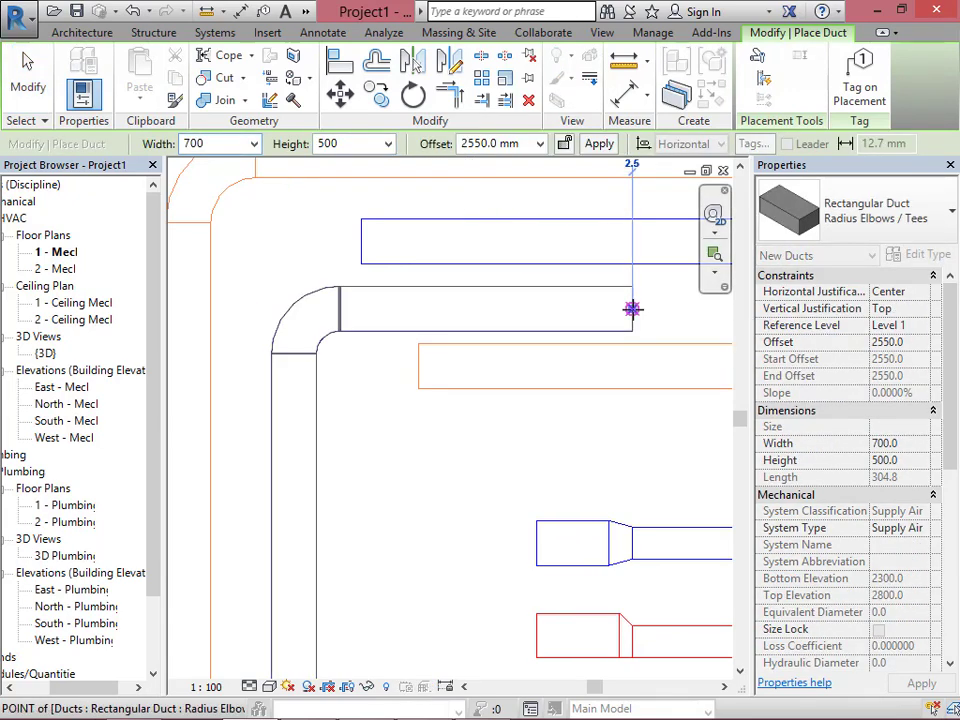
{"action": "left_click", "coordinate": [632, 309]}
{"action": "key", "text": "Escape"}
{"action": "key", "text": "Escape"}
Examine the joint between the elbow and the new duct and check the type of the thin fitting there.
{"action": "scroll", "coordinate": [326, 336], "scroll_direction": "up", "scroll_amount": 5}
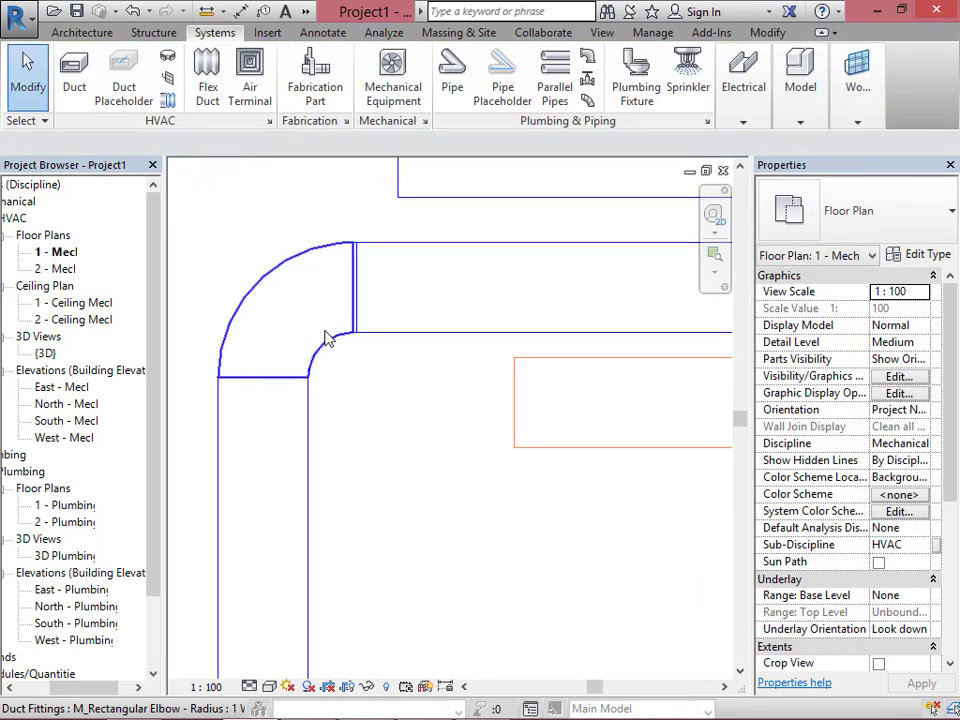
{"action": "scroll", "coordinate": [360, 270], "scroll_direction": "down", "scroll_amount": 3}
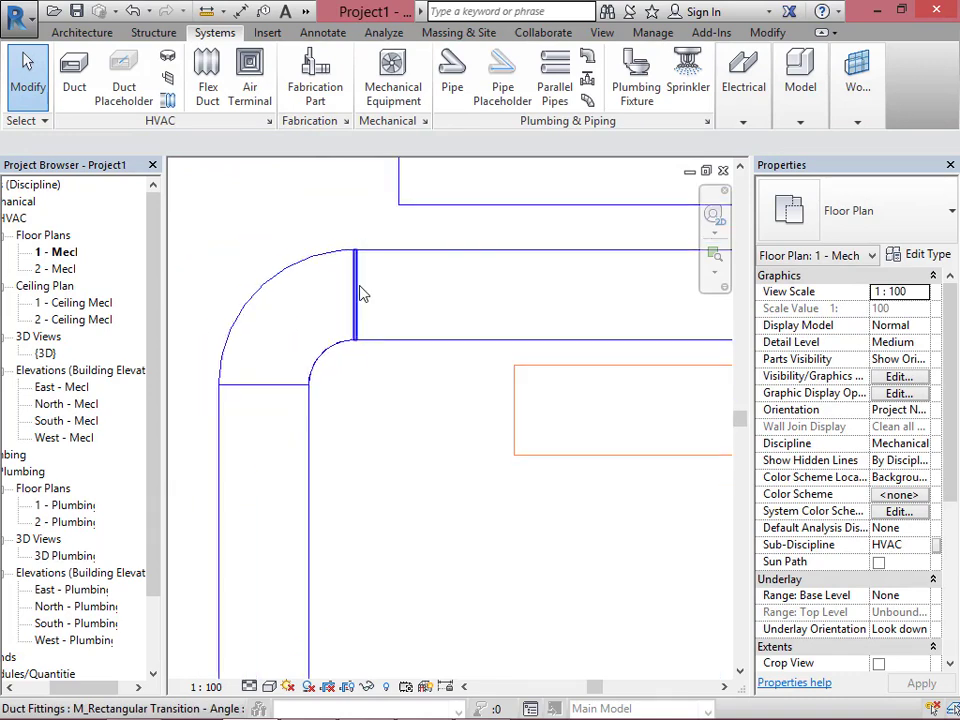
{"action": "scroll", "coordinate": [362, 263], "scroll_direction": "up", "scroll_amount": 3}
{"action": "left_click", "coordinate": [352, 258]}
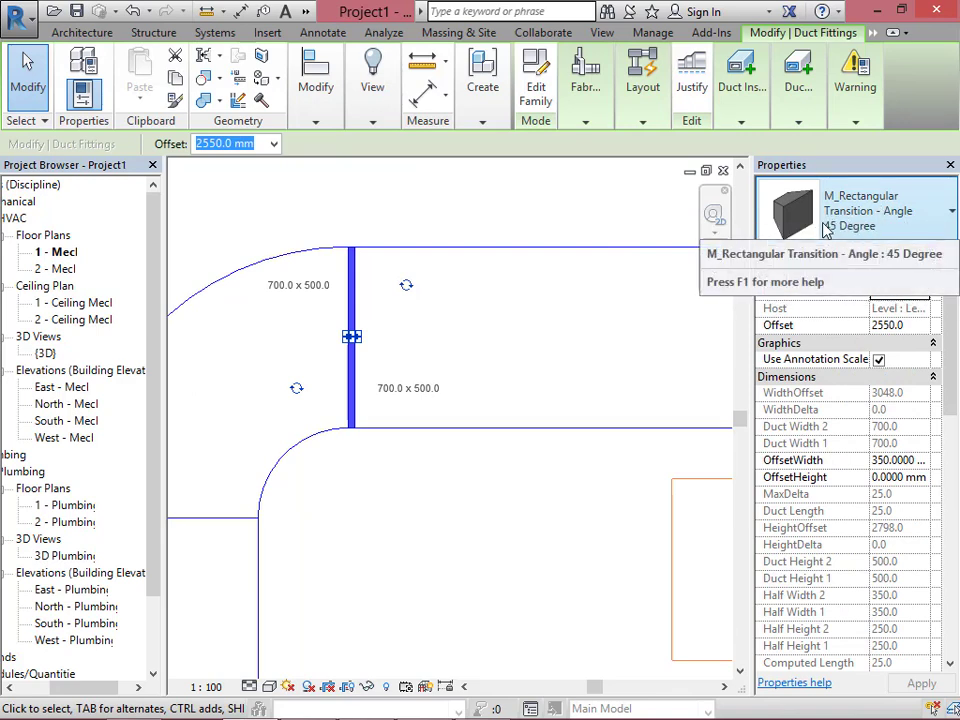
{"action": "key", "text": "Escape"}
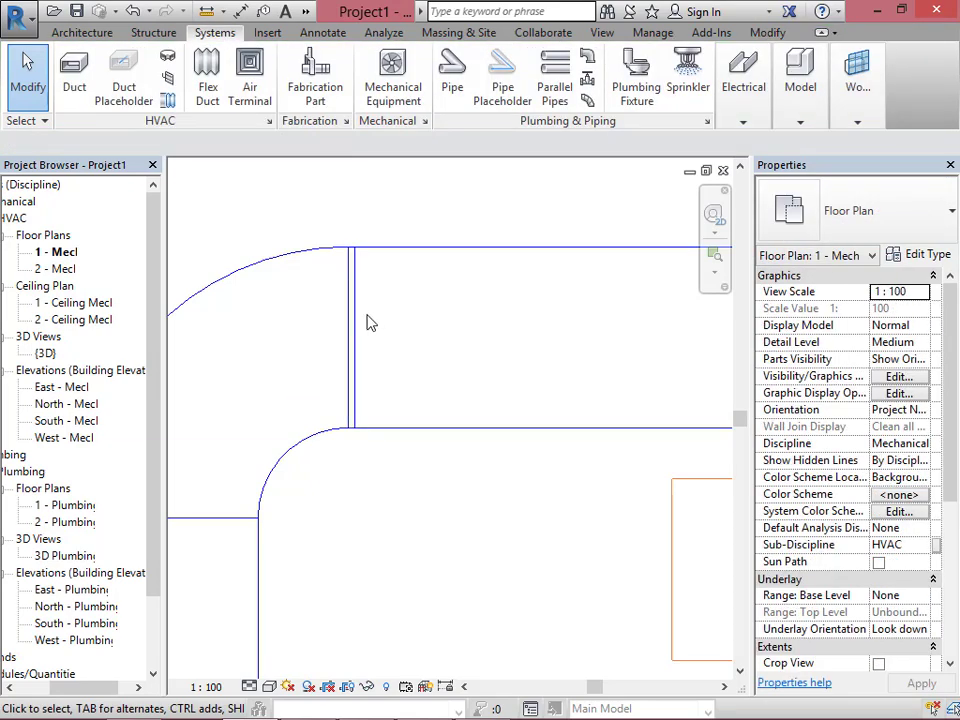
{"action": "scroll", "coordinate": [400, 280], "scroll_direction": "down", "scroll_amount": 2}
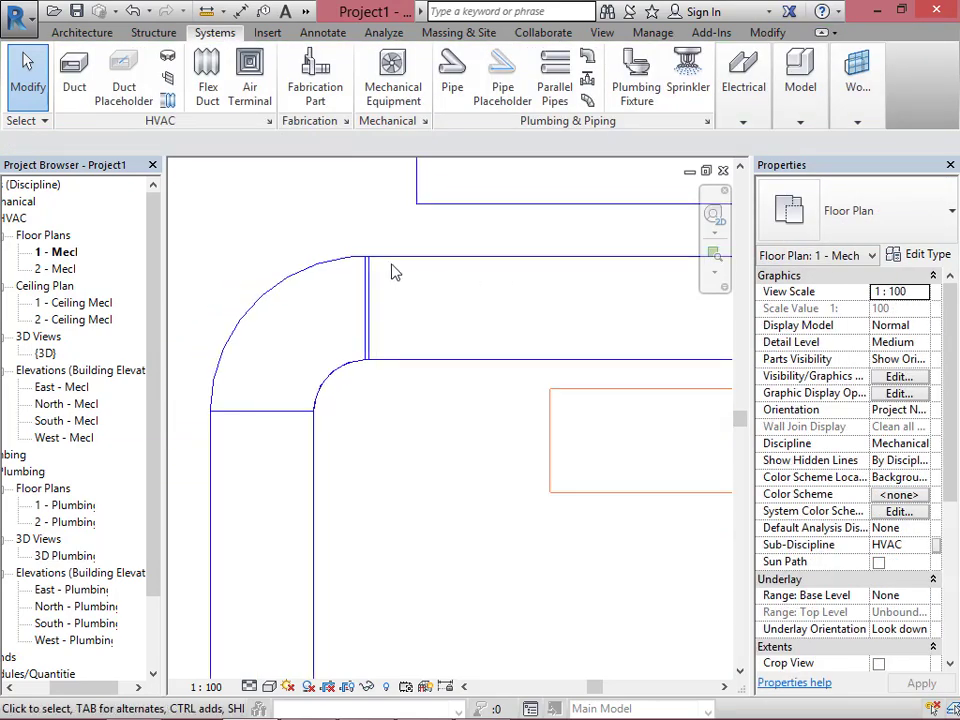
{"action": "scroll", "coordinate": [380, 268], "scroll_direction": "up", "scroll_amount": 2}
{"action": "scroll", "coordinate": [368, 265], "scroll_direction": "down", "scroll_amount": 2}
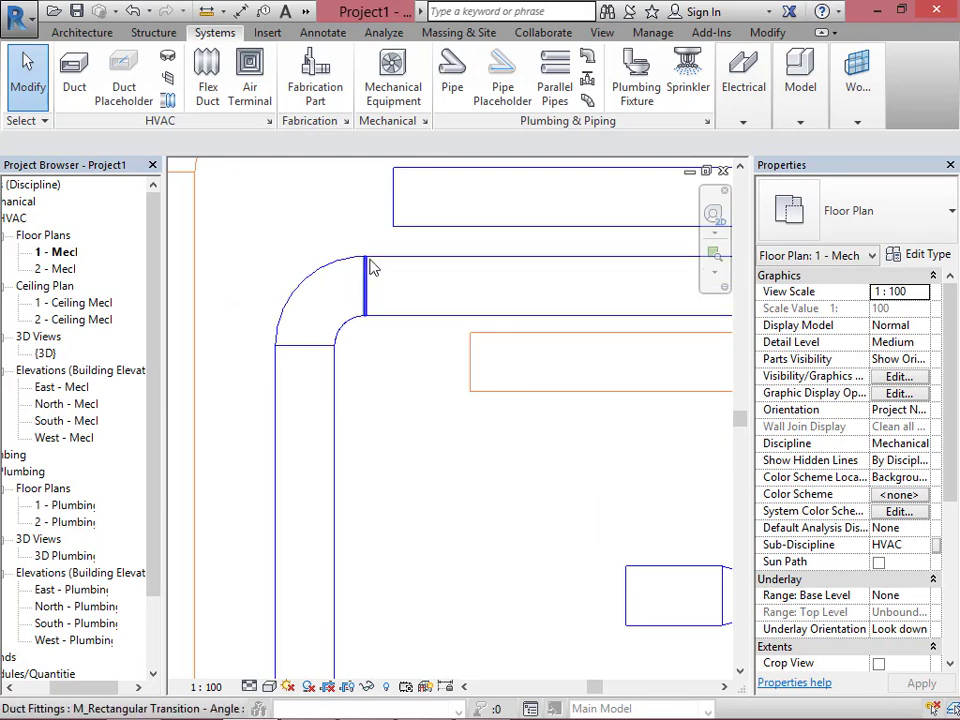
{"action": "scroll", "coordinate": [372, 270], "scroll_direction": "up", "scroll_amount": 2}
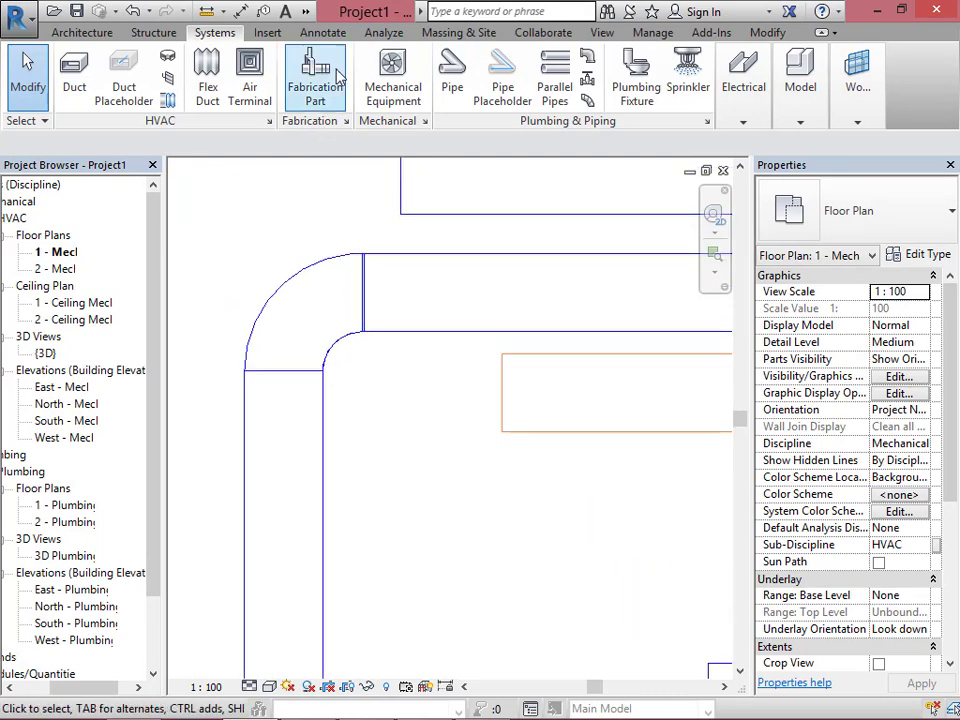
Open the default 3D view without saving the project and examine the elbow and its joint to the new duct from several angles.
{"action": "left_click", "coordinate": [306, 11]}
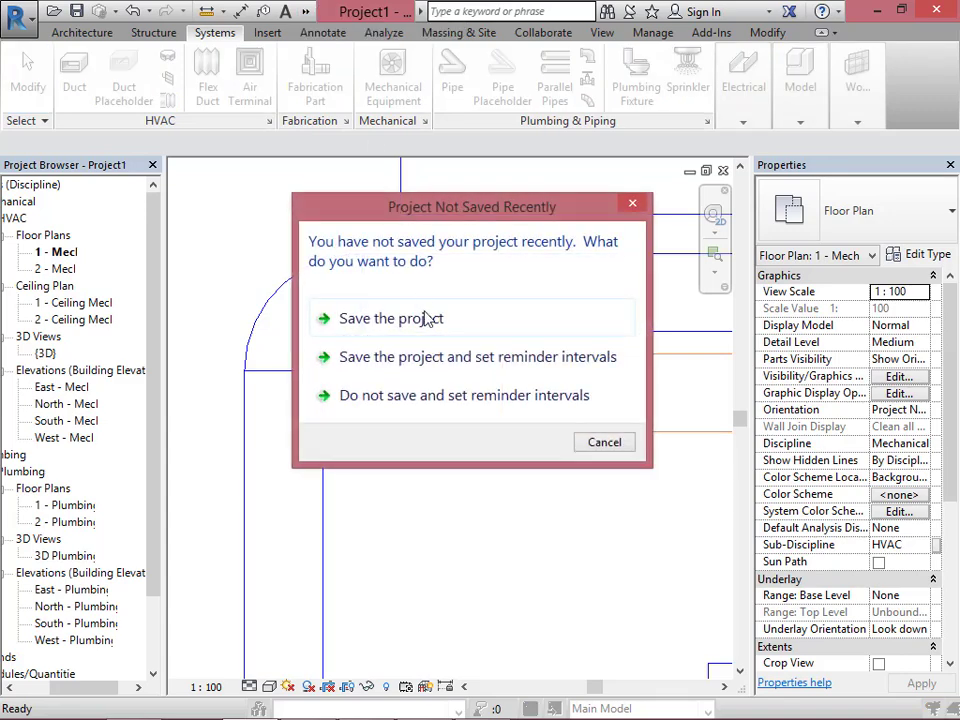
{"action": "left_click", "coordinate": [594, 452]}
{"action": "scroll", "coordinate": [296, 354], "scroll_direction": "up", "scroll_amount": 5}
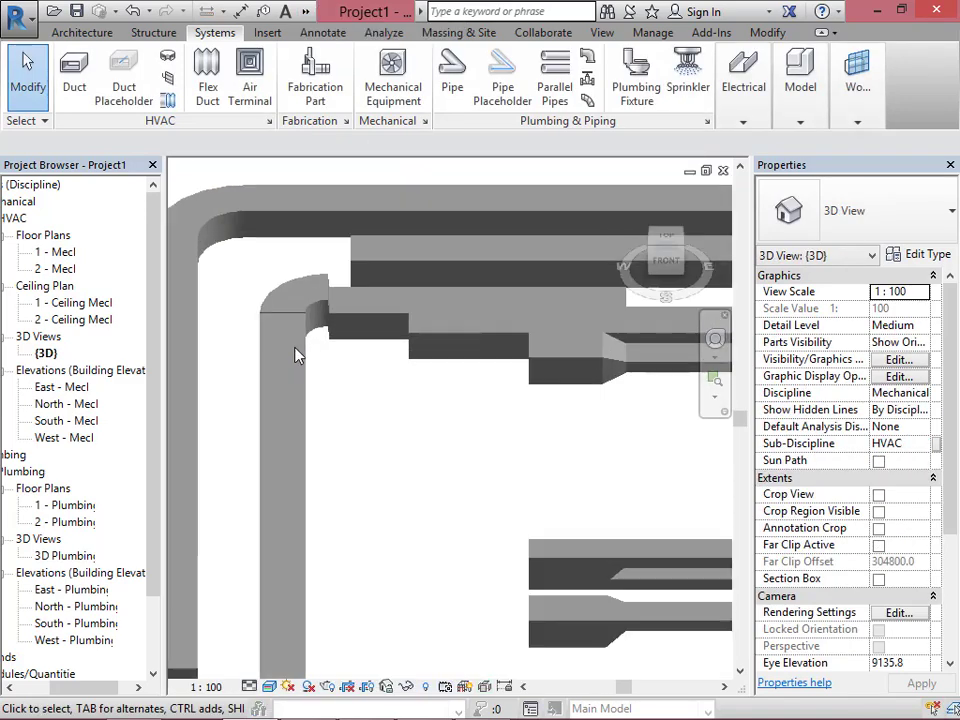
{"action": "scroll", "coordinate": [353, 323], "scroll_direction": "down", "scroll_amount": 5}
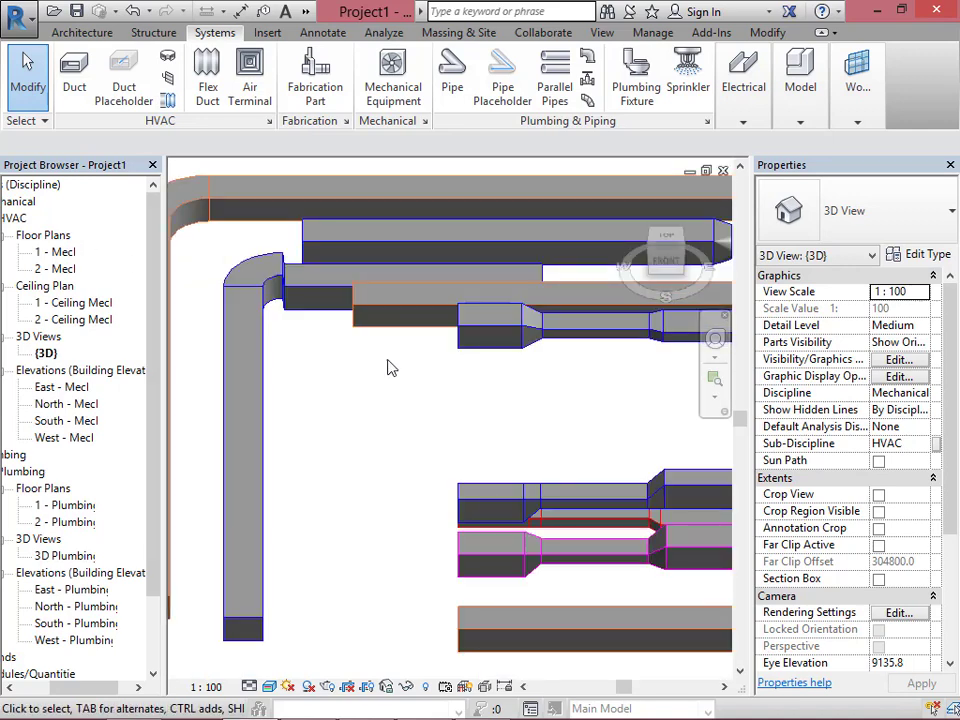
{"action": "scroll", "coordinate": [300, 290], "scroll_direction": "up", "scroll_amount": 4}
{"action": "middle_click_drag", "start_coordinate": [339, 414], "coordinate": [416, 424], "text": "shift"}
{"action": "scroll", "coordinate": [444, 259], "scroll_direction": "up", "scroll_amount": 4}
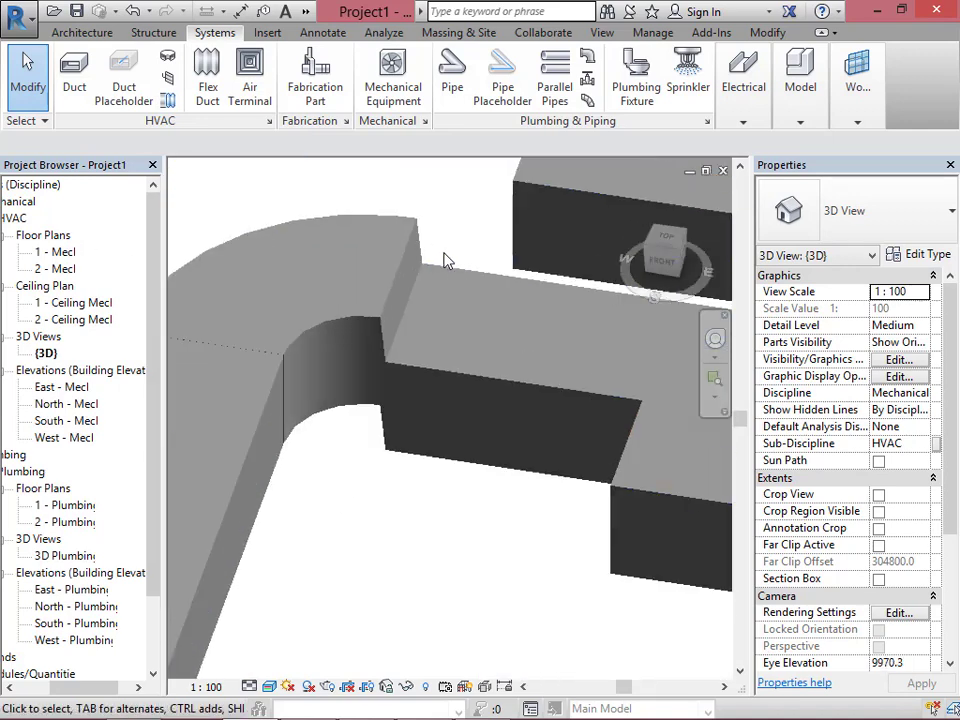
{"action": "scroll", "coordinate": [448, 251], "scroll_direction": "down", "scroll_amount": 2}
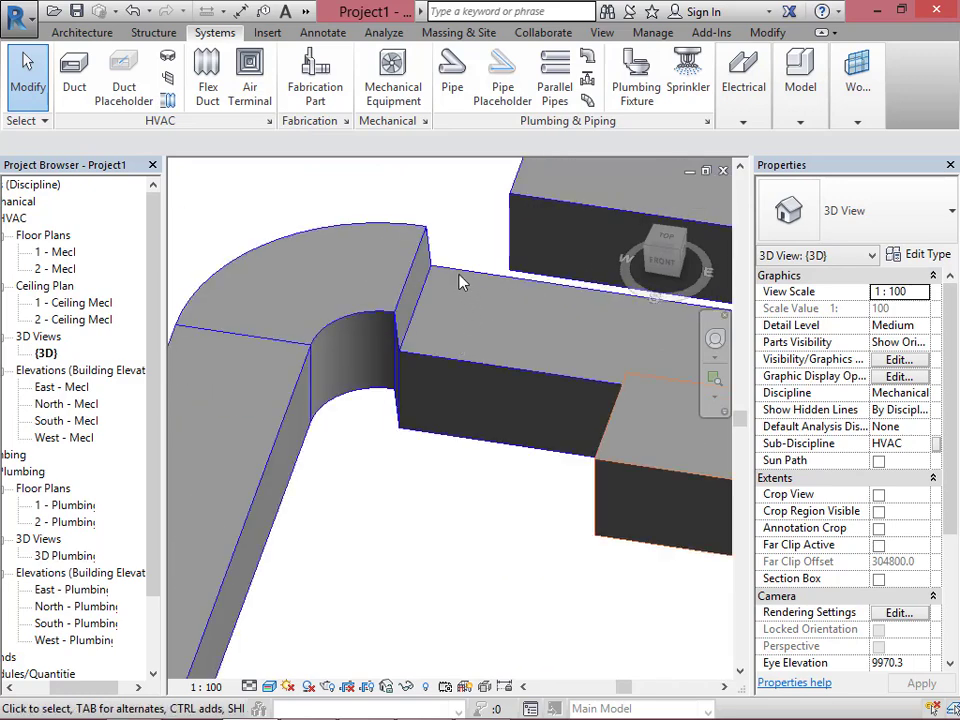
{"action": "middle_click_drag", "start_coordinate": [460, 283], "coordinate": [306, 399], "text": "shift"}
{"action": "scroll", "coordinate": [456, 388], "scroll_direction": "down", "scroll_amount": 4}
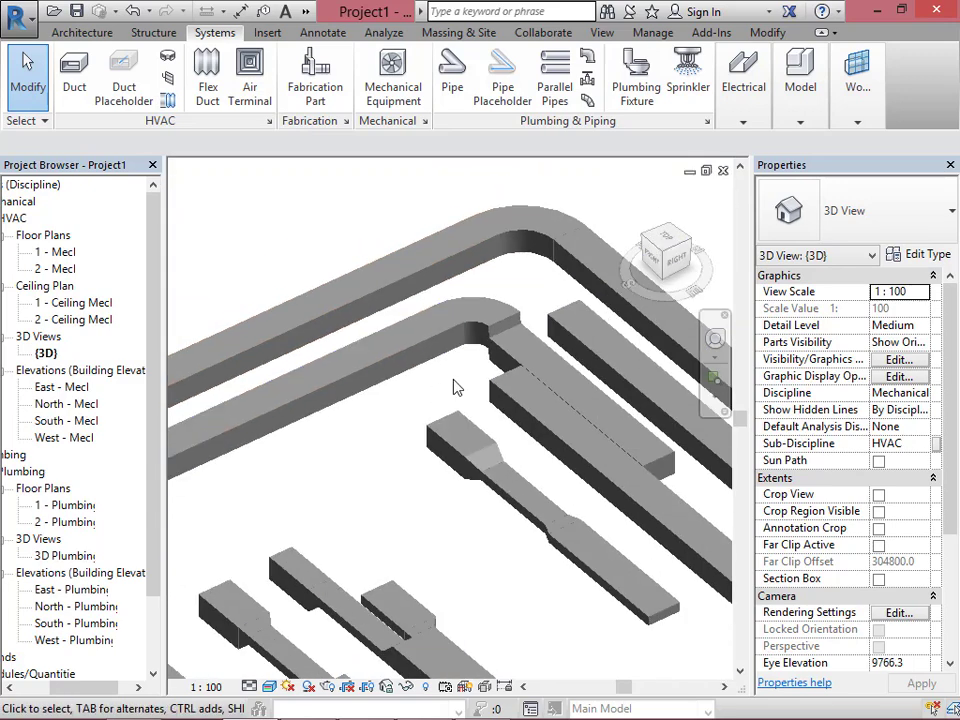
Close the 3D view and return to the Level 1 mechanical floor plan around the elbow's joint with the new duct.
{"action": "scroll", "coordinate": [536, 330], "scroll_direction": "up", "scroll_amount": 3}
{"action": "scroll", "coordinate": [536, 330], "scroll_direction": "down", "scroll_amount": 3}
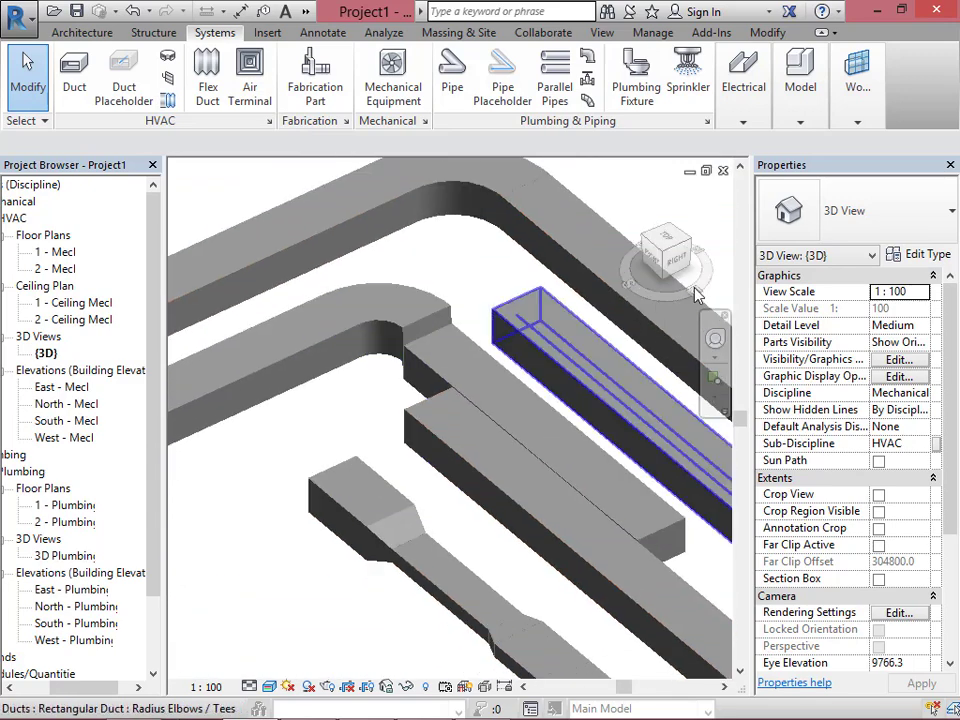
{"action": "left_click", "coordinate": [723, 172]}
{"action": "scroll", "coordinate": [354, 253], "scroll_direction": "up", "scroll_amount": 5}
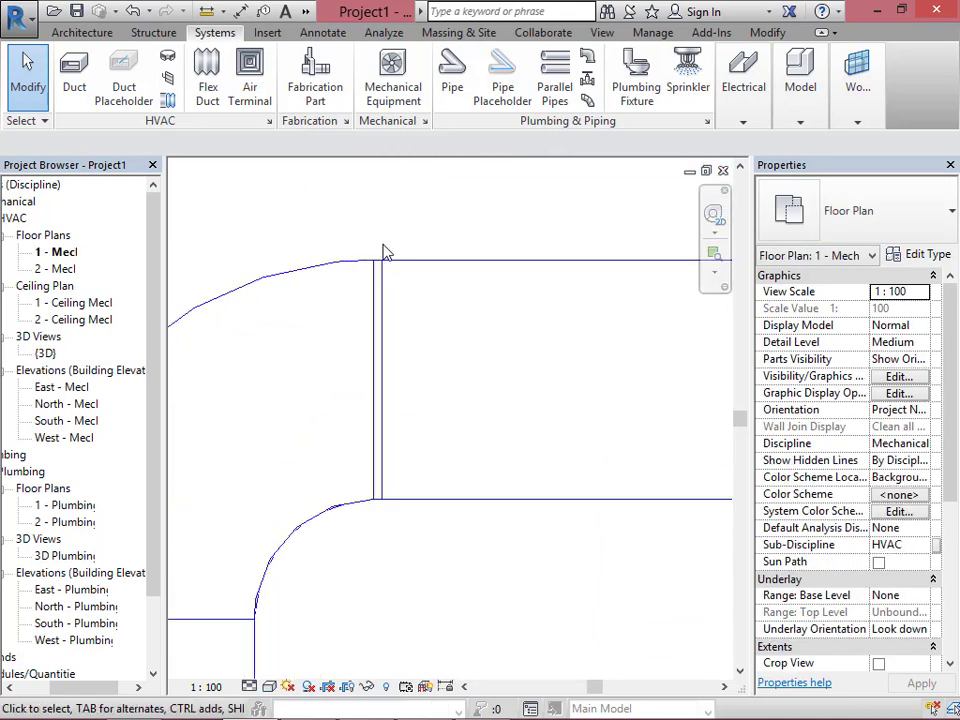
{"action": "scroll", "coordinate": [382, 254], "scroll_direction": "down", "scroll_amount": 2}
{"action": "scroll", "coordinate": [372, 262], "scroll_direction": "down", "scroll_amount": 2}
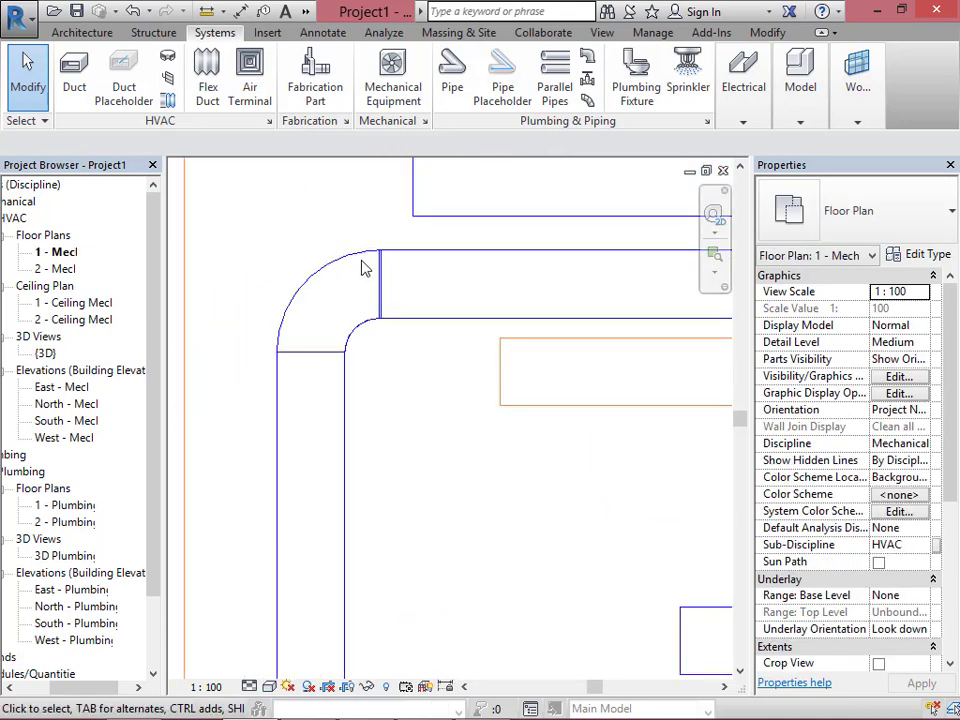
Compare the offset of the radius elbow with the offset of the horizontal duct joined to it.
{"action": "left_click", "coordinate": [334, 270]}
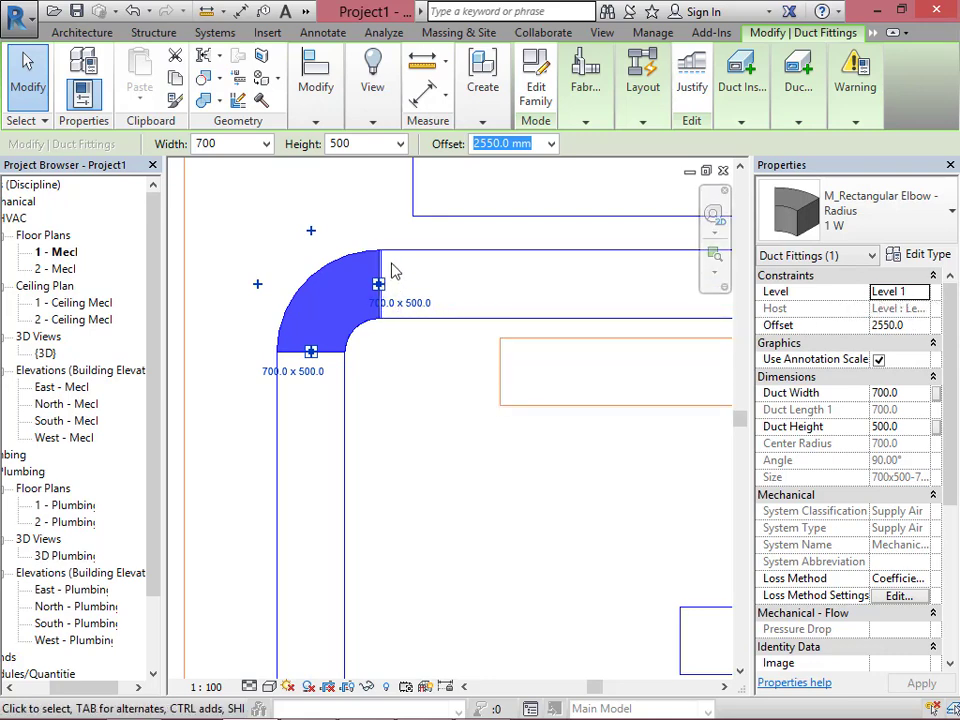
{"action": "key", "text": "Escape"}
{"action": "scroll", "coordinate": [391, 268], "scroll_direction": "up", "scroll_amount": 3}
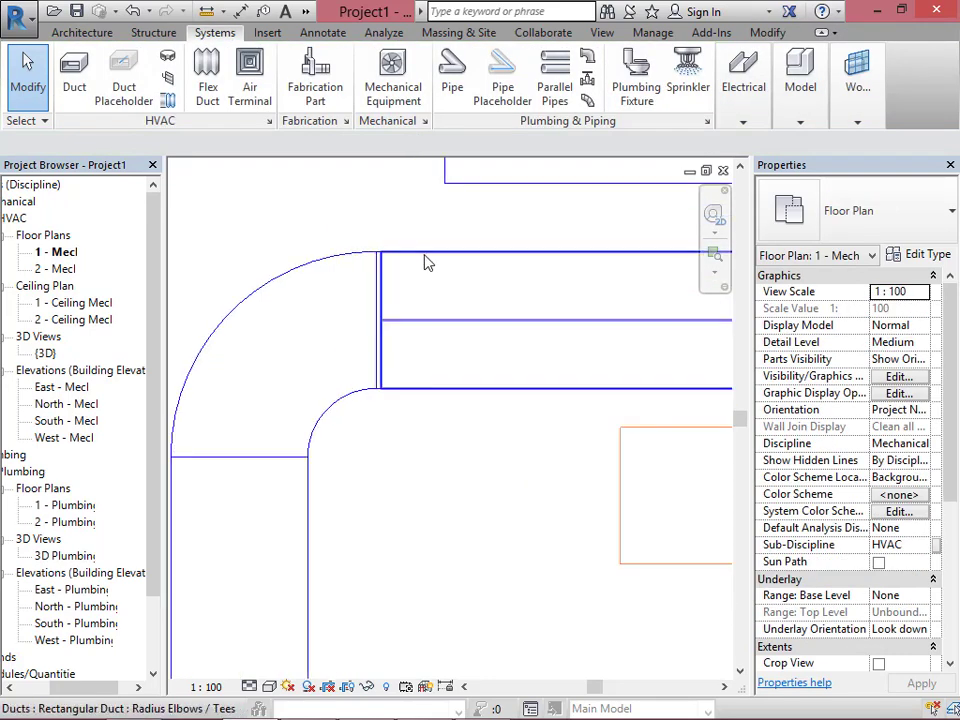
{"action": "left_click", "coordinate": [426, 264]}
{"action": "scroll", "coordinate": [332, 360], "scroll_direction": "down", "scroll_amount": 3}
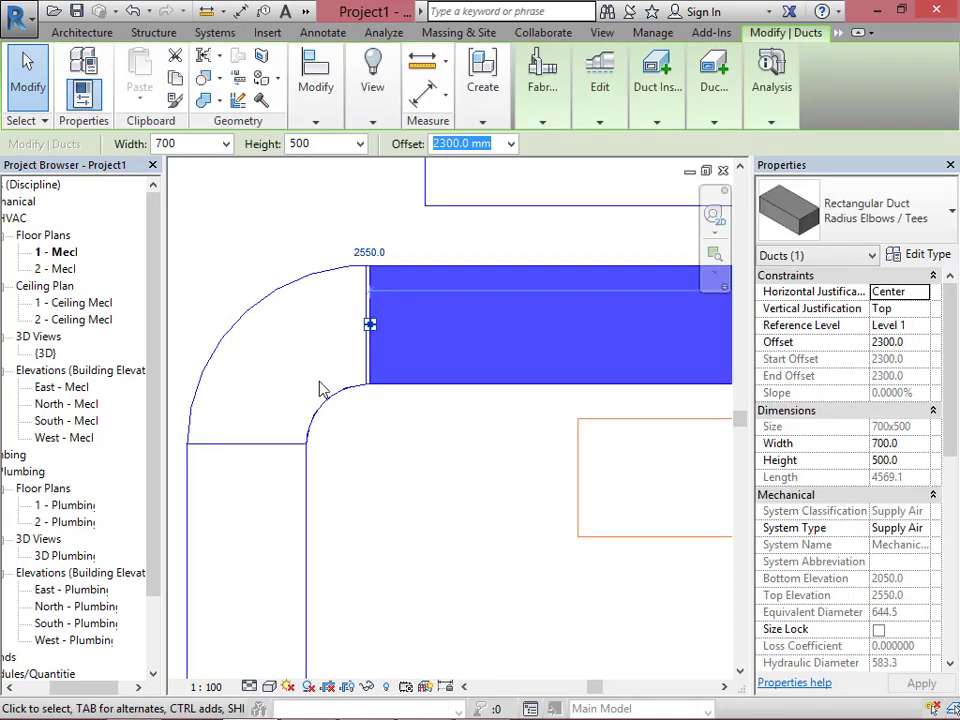
{"action": "key", "text": "Escape"}
{"action": "scroll", "coordinate": [350, 311], "scroll_direction": "up", "scroll_amount": 3}
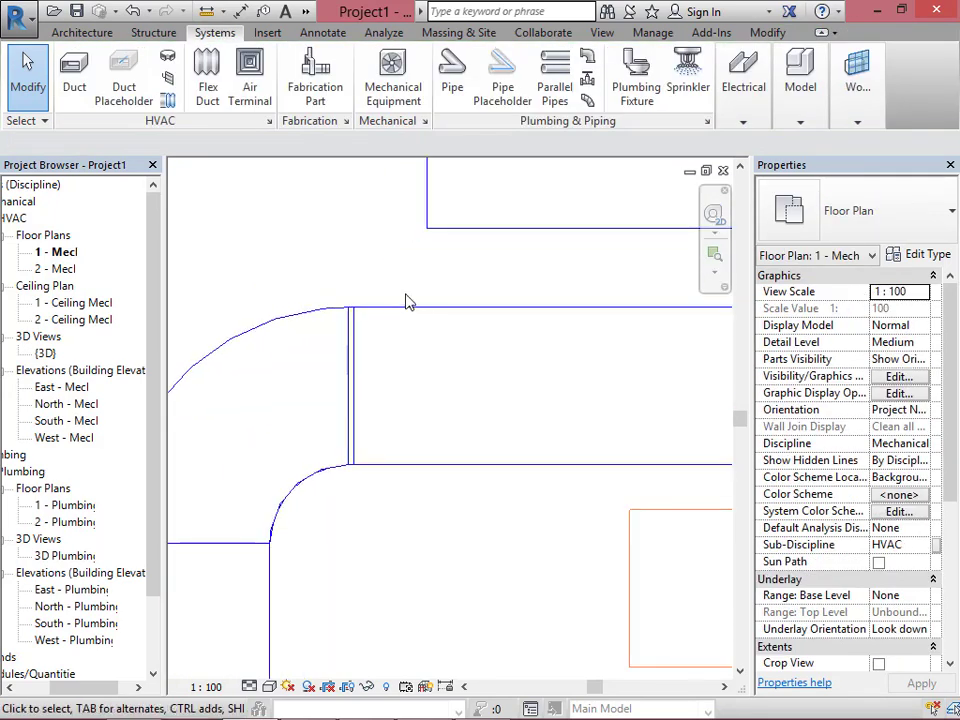
Delete the horizontal duct joined to the elbow together with the thin fitting between them.
{"action": "left_click", "coordinate": [386, 347]}
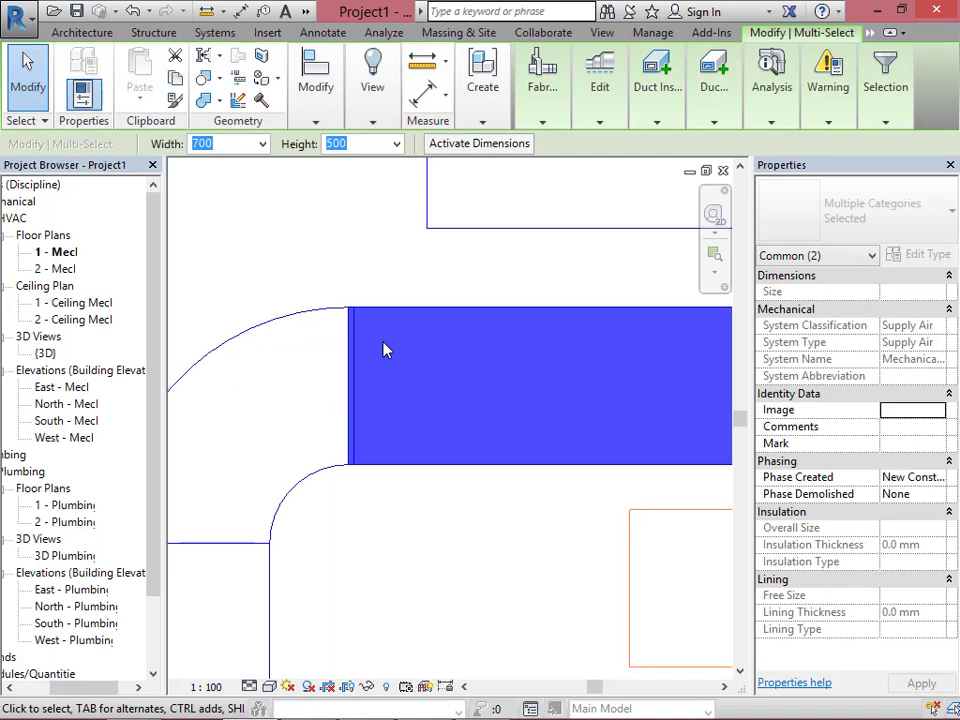
{"action": "key", "text": "t"}
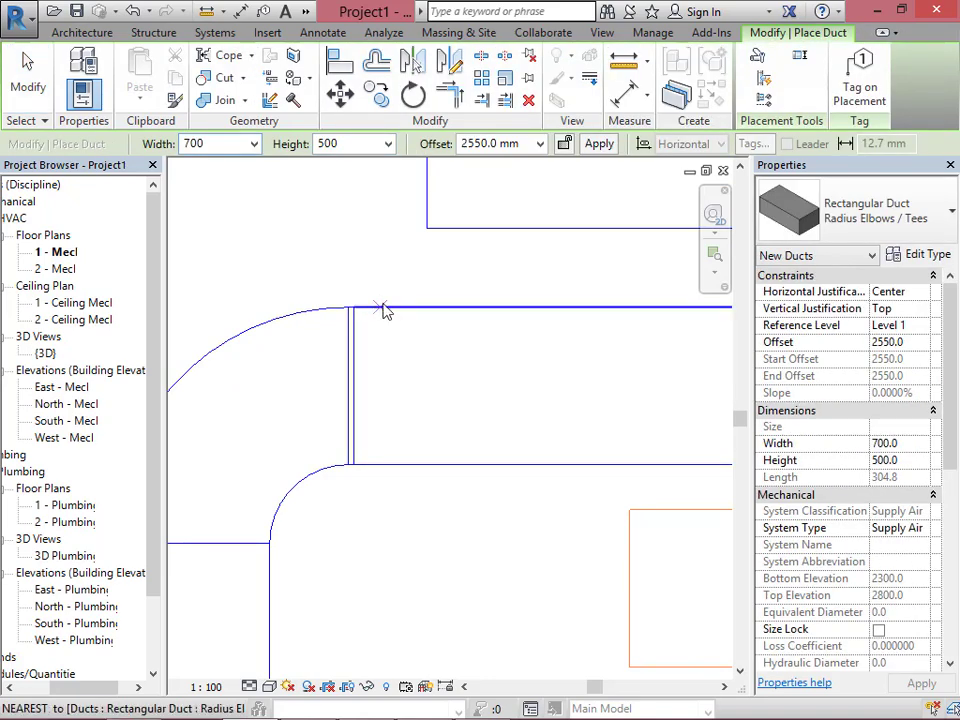
{"action": "key", "text": "Escape"}
{"action": "left_click_drag", "start_coordinate": [388, 277], "coordinate": [347, 328]}
{"action": "key", "text": "d"}
{"action": "key", "text": "e"}
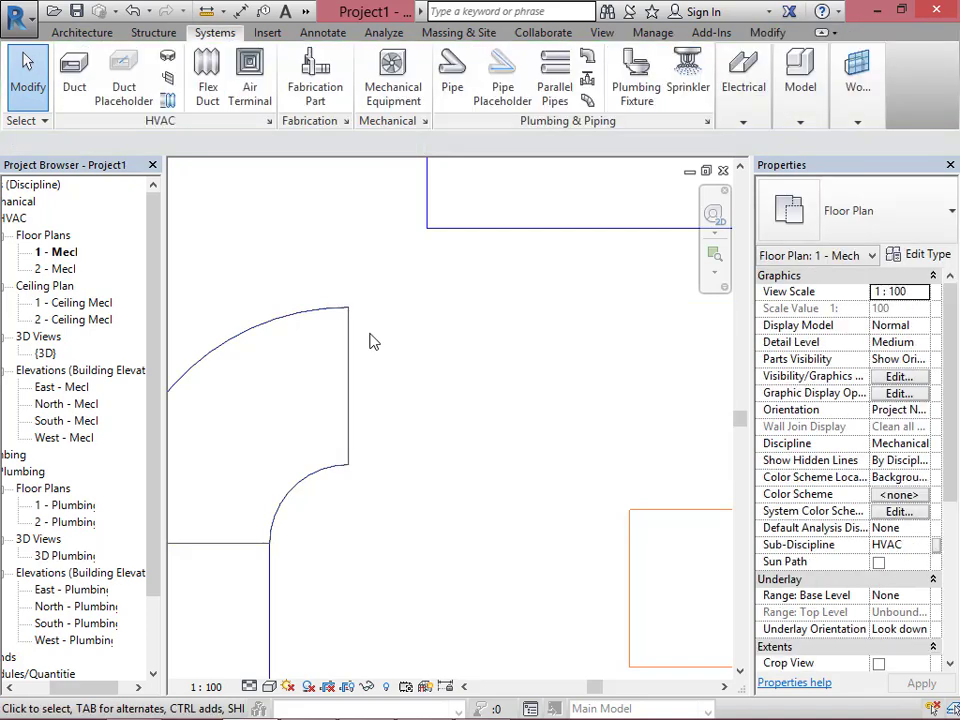
{"action": "scroll", "coordinate": [388, 337], "scroll_direction": "down", "scroll_amount": 2}
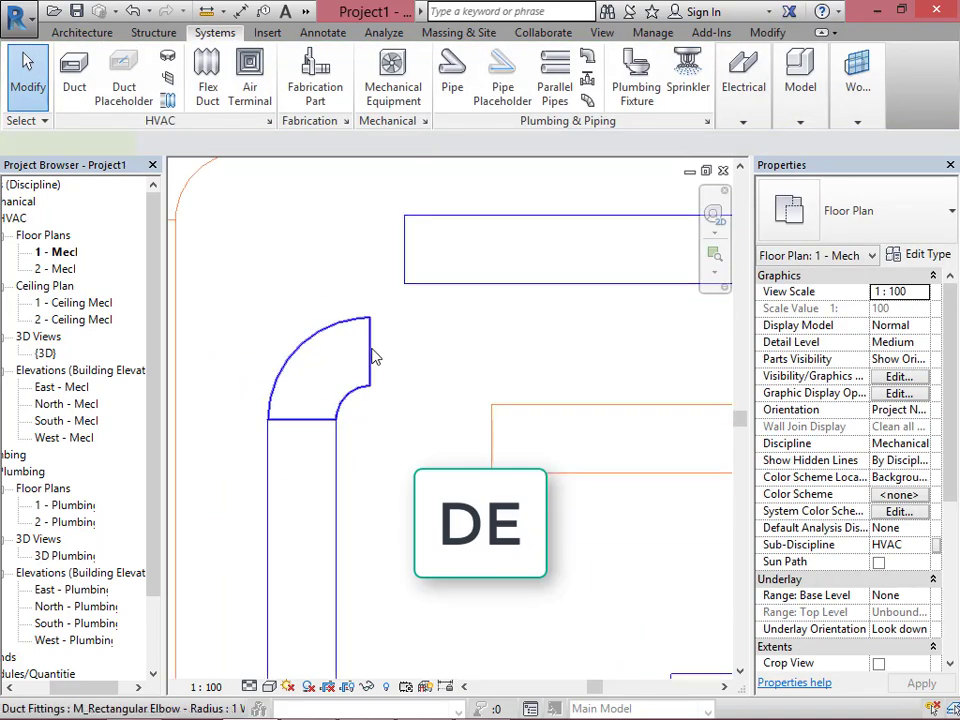
{"action": "left_click", "coordinate": [371, 355]}
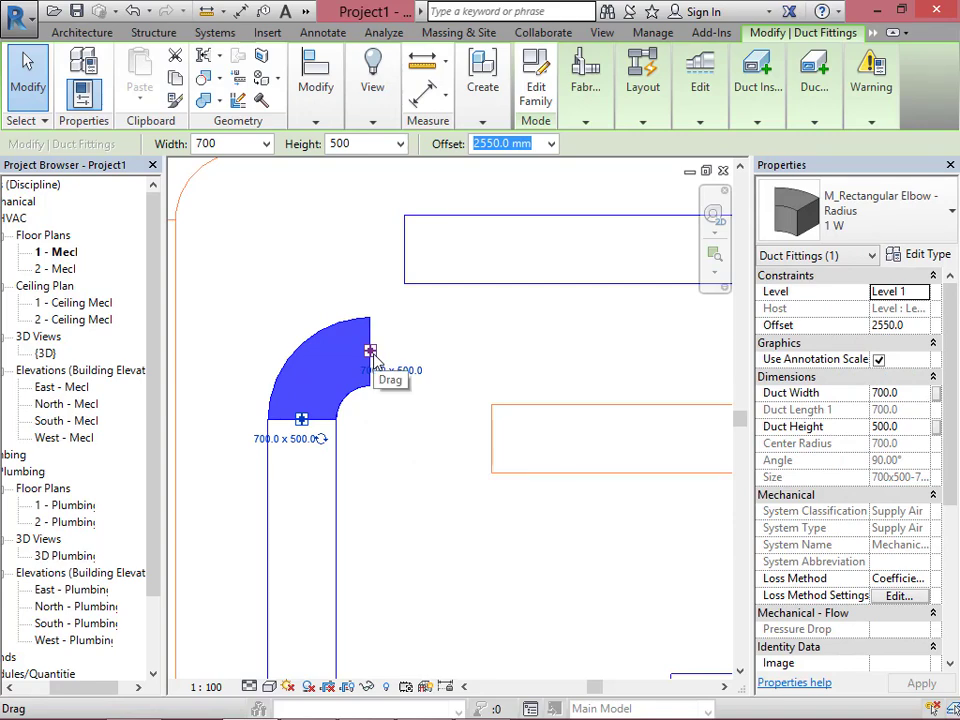
{"action": "right_click", "coordinate": [371, 356]}
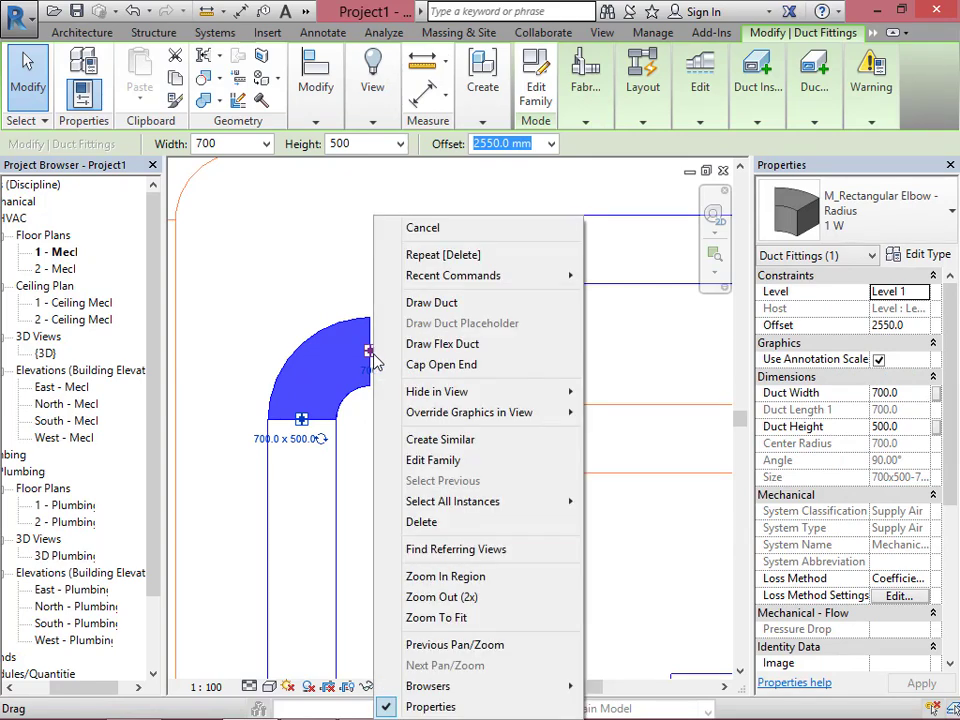
{"action": "left_click", "coordinate": [455, 305]}
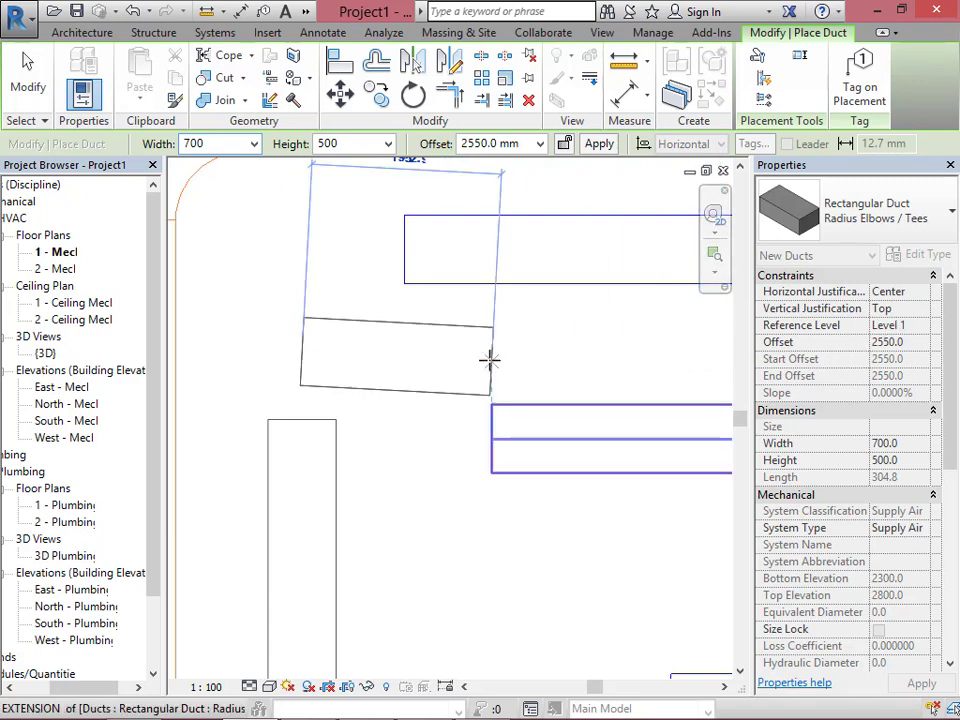
{"action": "left_click", "coordinate": [384, 332]}
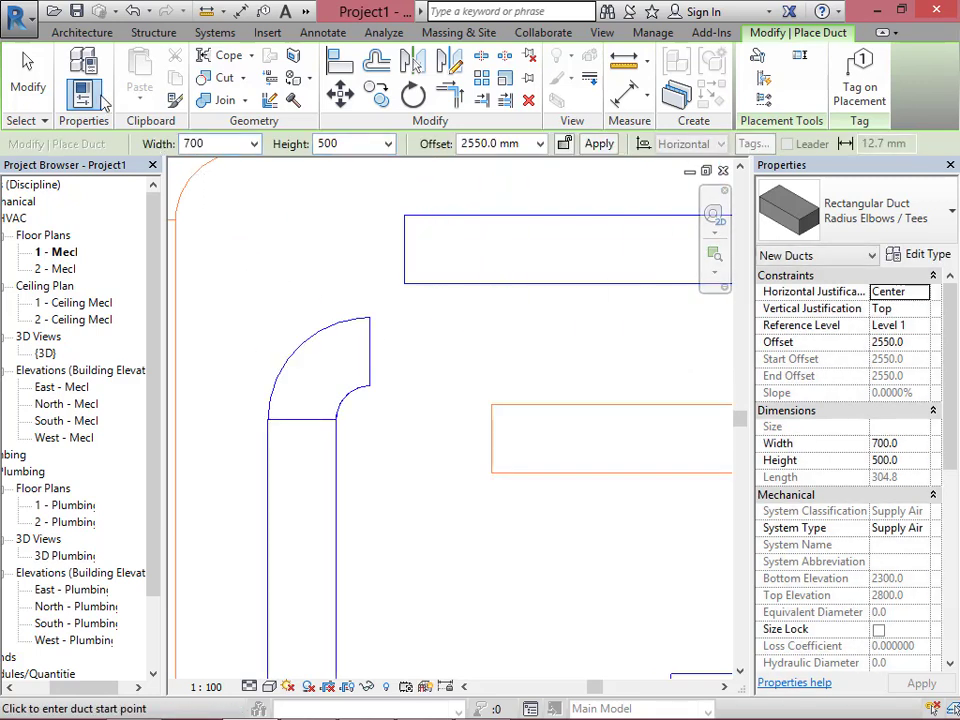
{"action": "key", "text": "Escape"}
{"action": "key", "text": "Escape"}
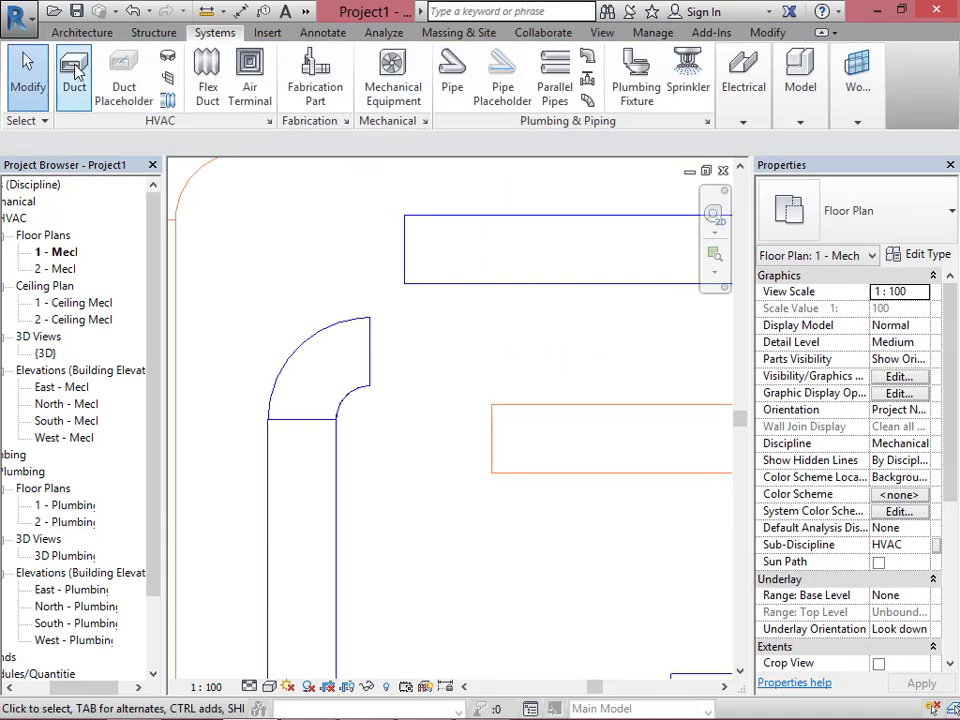
Draw a horizontal 700 x 500 duct with Middle vertical justification at offset 2550 mm from the elbow's open end, ending above the orange return duct.
{"action": "left_click", "coordinate": [76, 68]}
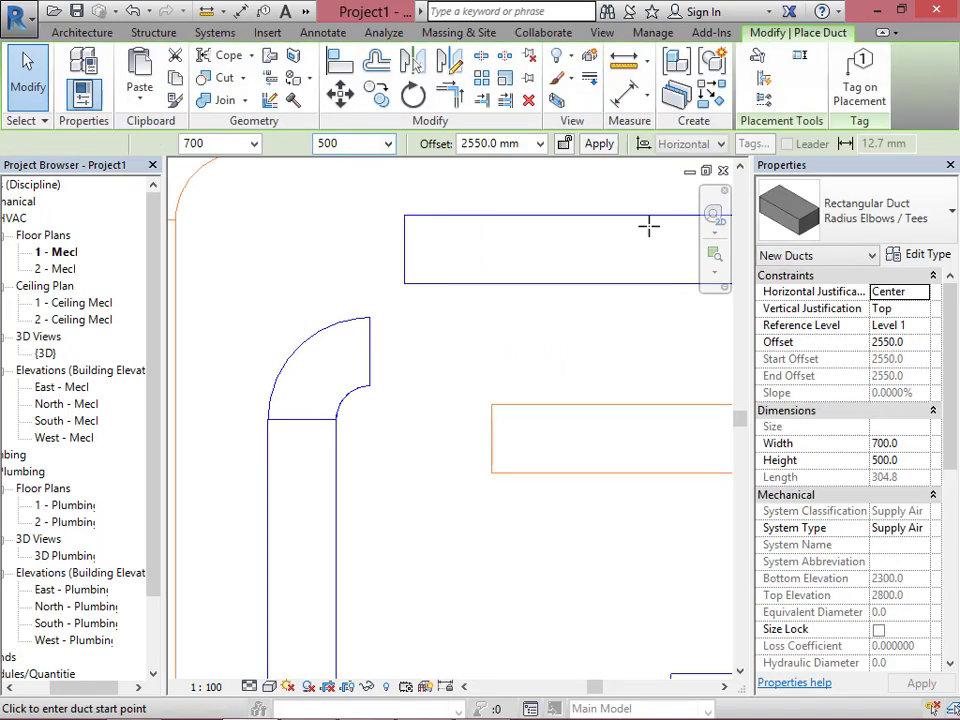
{"action": "left_click", "coordinate": [926, 311]}
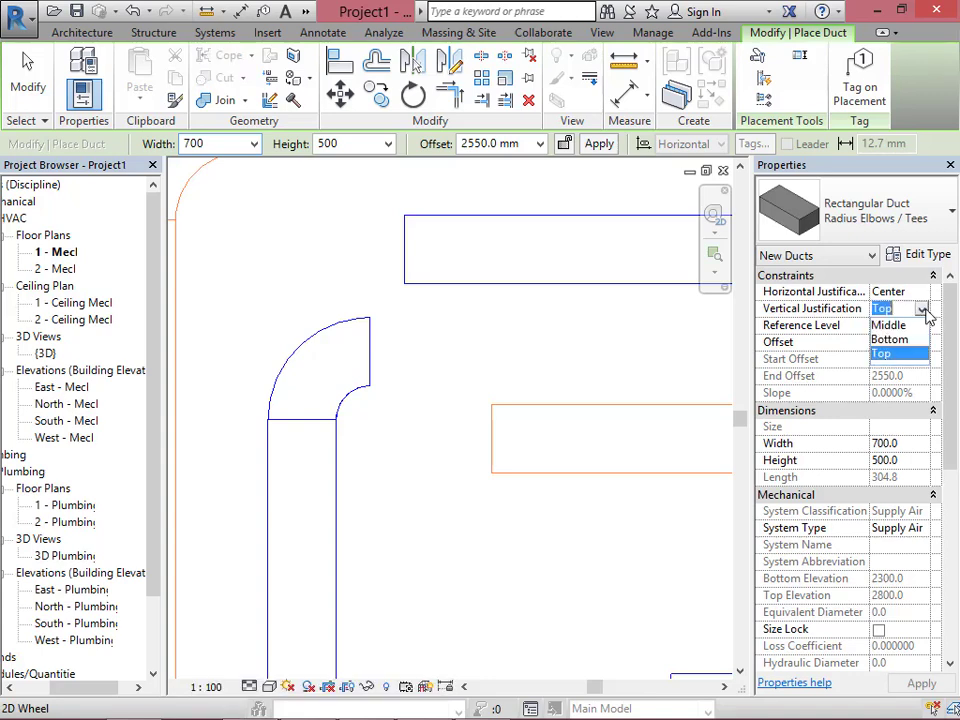
{"action": "left_click", "coordinate": [903, 327]}
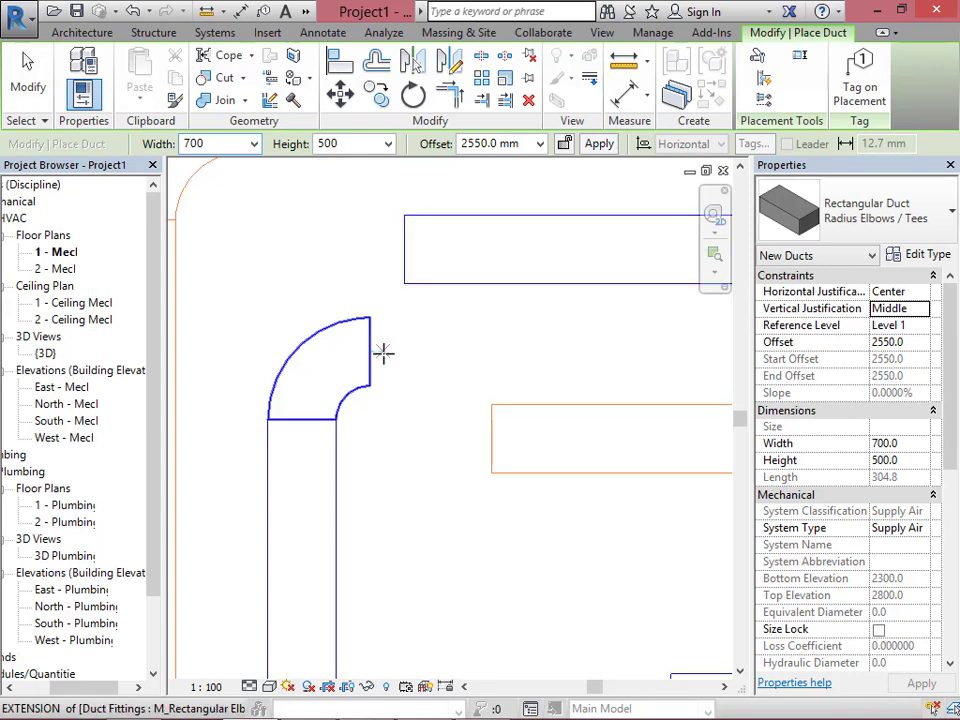
{"action": "left_click", "coordinate": [378, 352]}
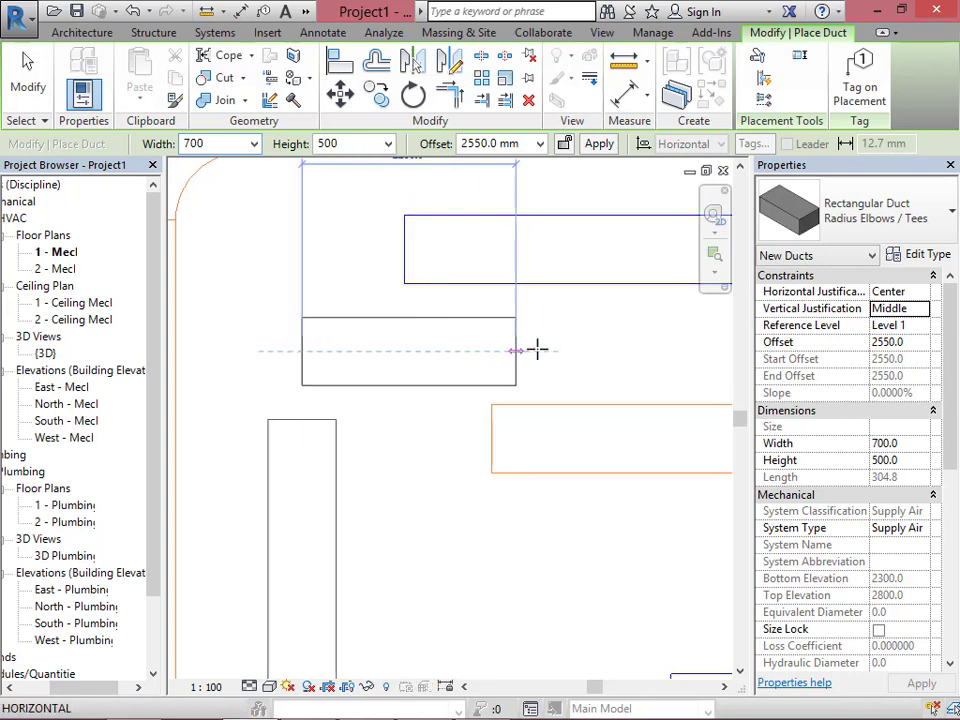
{"action": "left_click", "coordinate": [562, 352]}
{"action": "key", "text": "Escape"}
{"action": "key", "text": "Escape"}
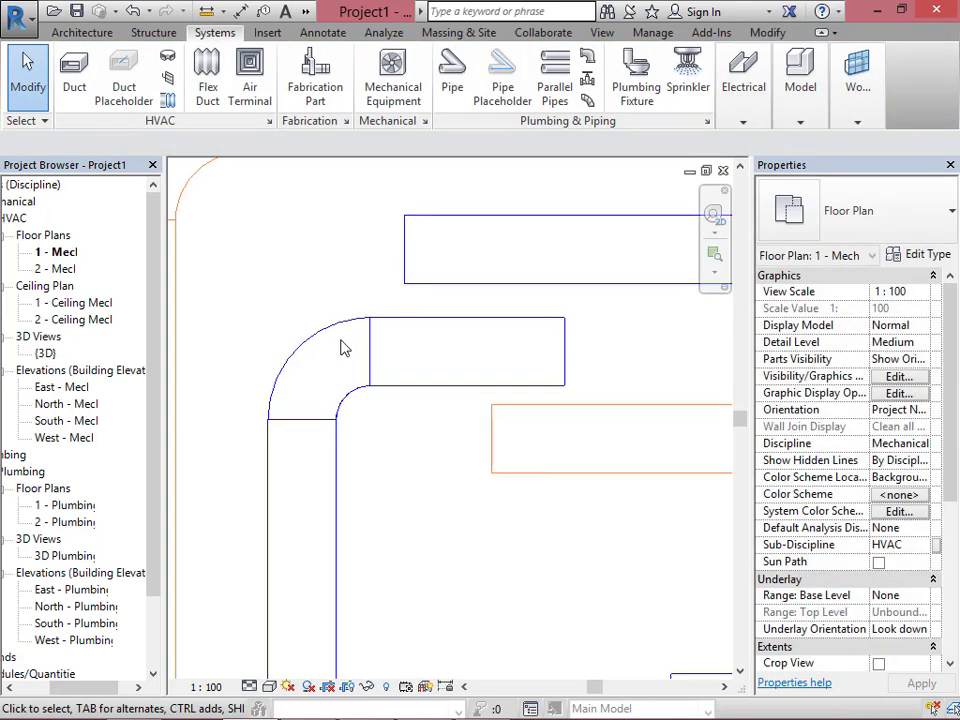
Examine the elbow's joint with the redrawn duct in the default 3D view and return to the floor plan.
{"action": "left_click", "coordinate": [305, 11]}
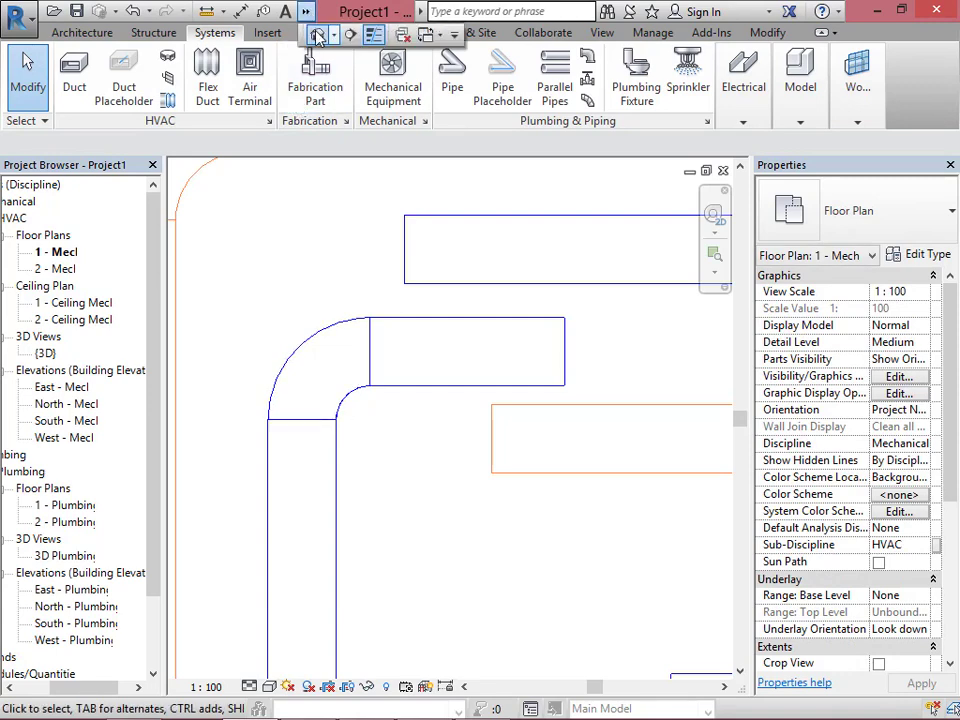
{"action": "left_click", "coordinate": [318, 12]}
{"action": "scroll", "coordinate": [395, 313], "scroll_direction": "up", "scroll_amount": 5}
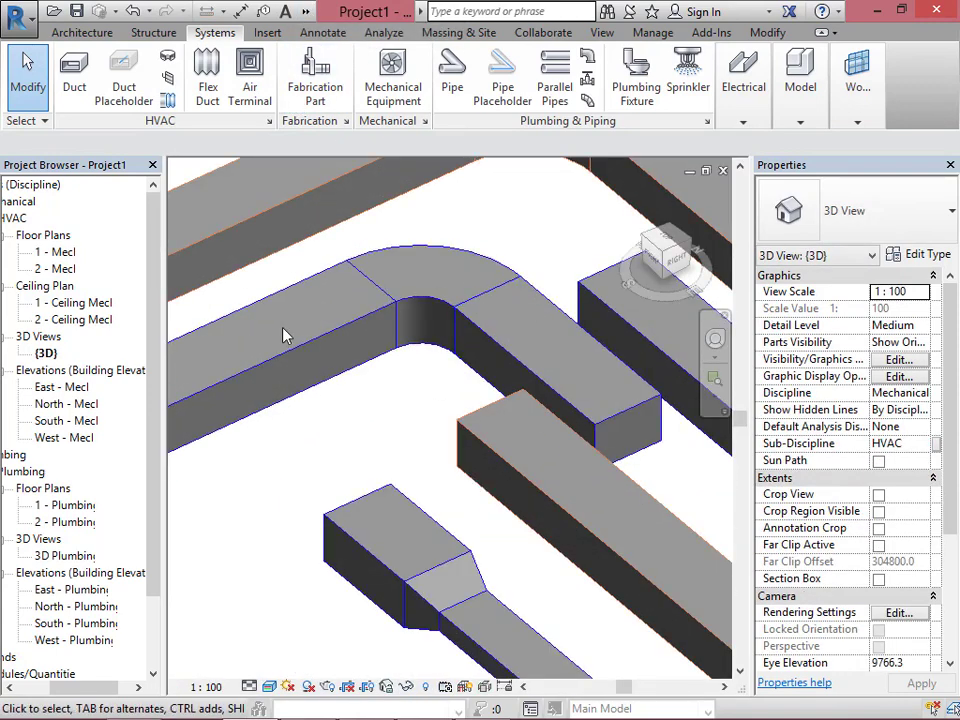
{"action": "scroll", "coordinate": [285, 335], "scroll_direction": "down", "scroll_amount": 4}
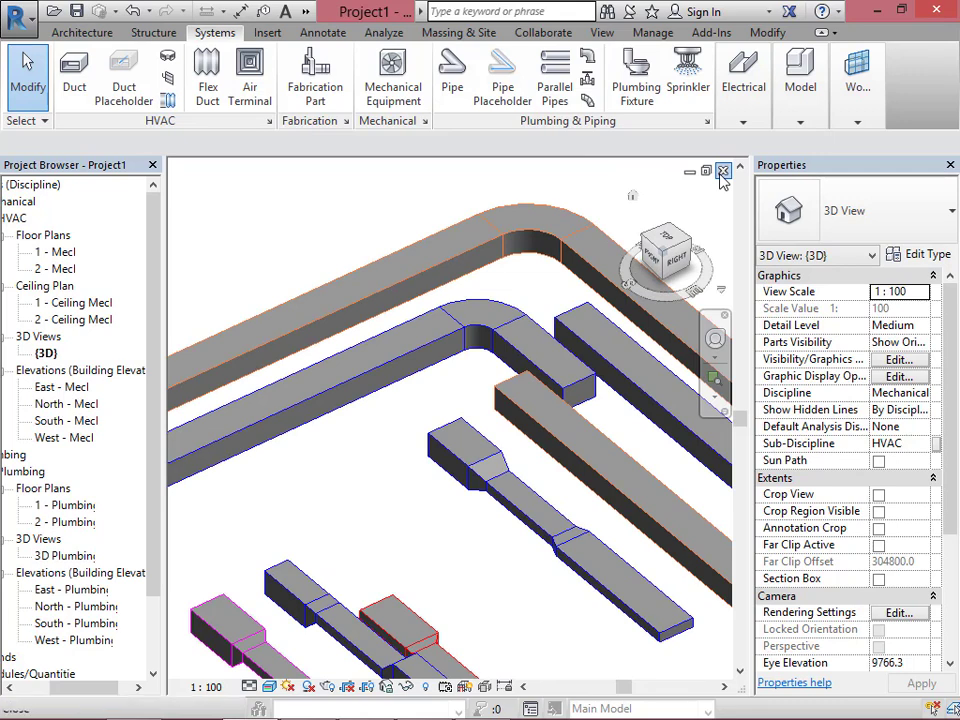
{"action": "left_click", "coordinate": [722, 173]}
{"action": "scroll", "coordinate": [294, 339], "scroll_direction": "down", "scroll_amount": 3}
{"action": "scroll", "coordinate": [407, 326], "scroll_direction": "down", "scroll_amount": 2}
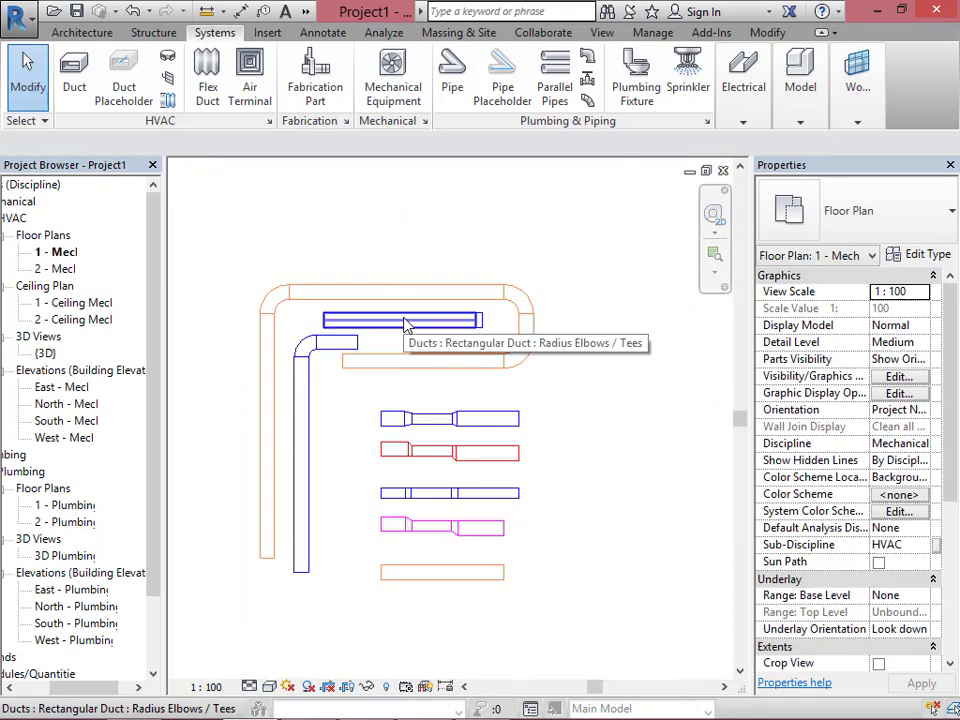
{"action": "scroll", "coordinate": [505, 315], "scroll_direction": "up", "scroll_amount": 2}
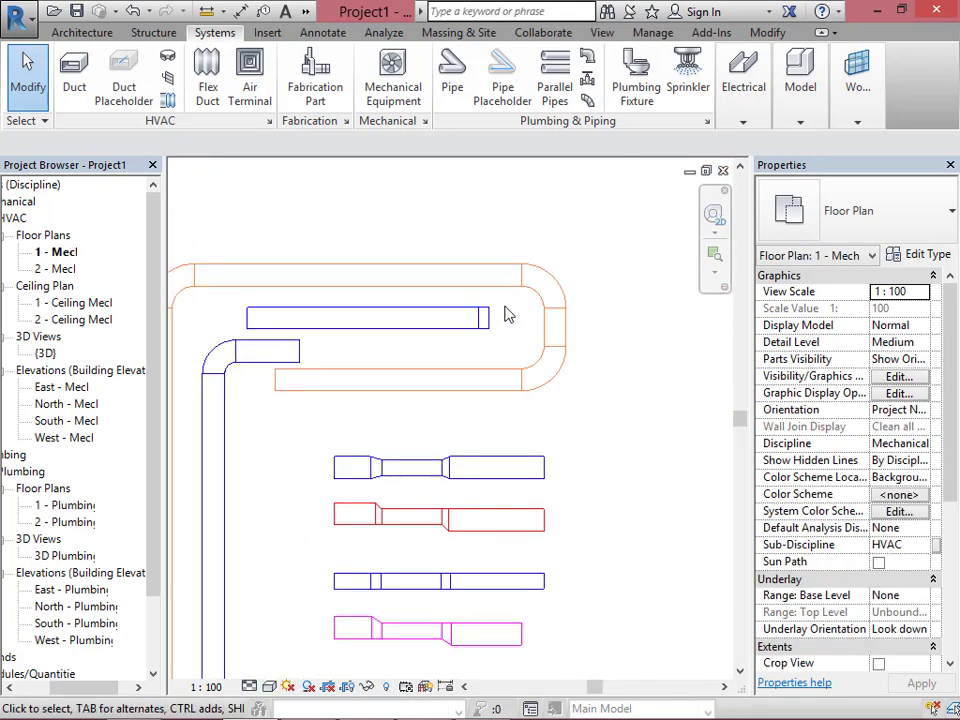
{"action": "scroll", "coordinate": [411, 334], "scroll_direction": "down", "scroll_amount": 2}
{"action": "scroll", "coordinate": [328, 336], "scroll_direction": "up", "scroll_amount": 2}
{"action": "scroll", "coordinate": [399, 268], "scroll_direction": "down", "scroll_amount": 2}
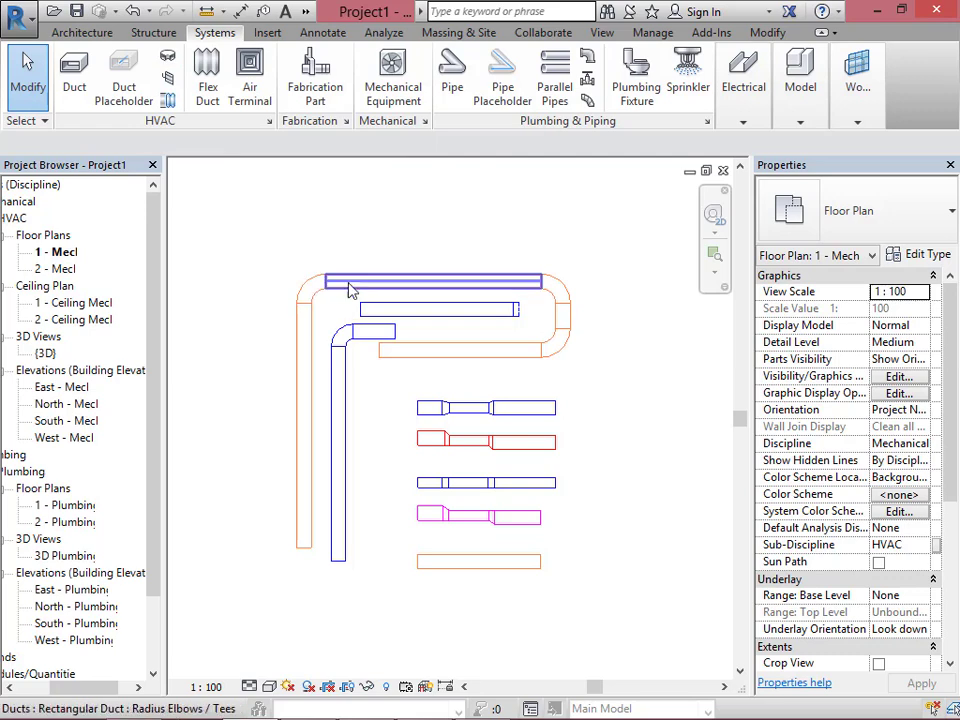
Start a 700 x 500 duct placeholder run at offset 2550 mm with a vertical leg going up beside the orange return duct.
{"action": "key", "text": "d"}
{"action": "key", "text": "t"}
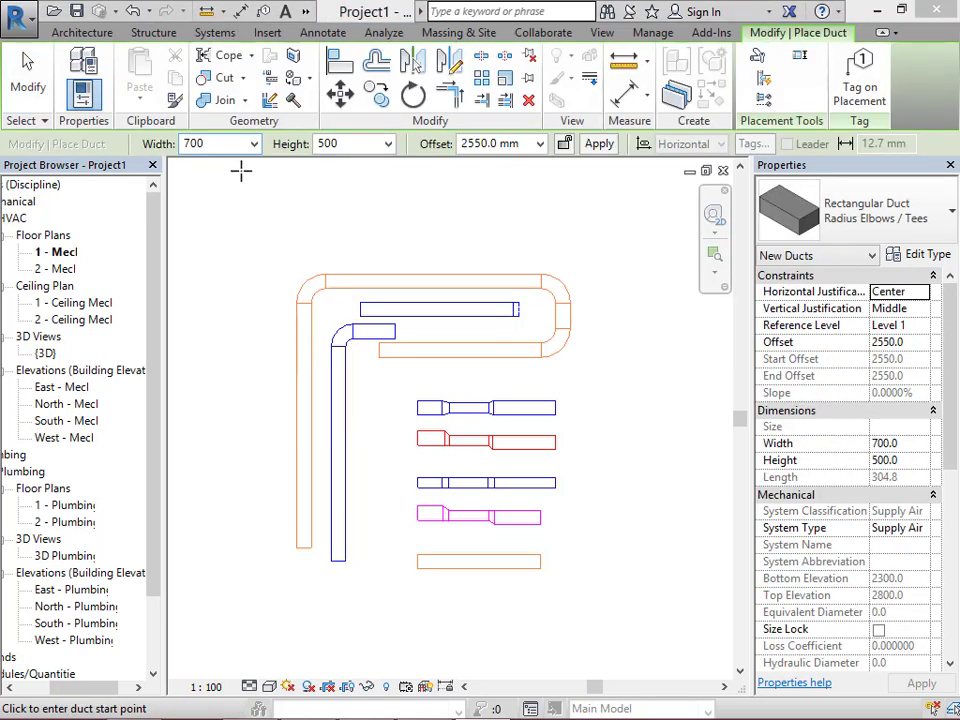
{"action": "scroll", "coordinate": [150, 42], "scroll_direction": "up", "scroll_amount": 9}
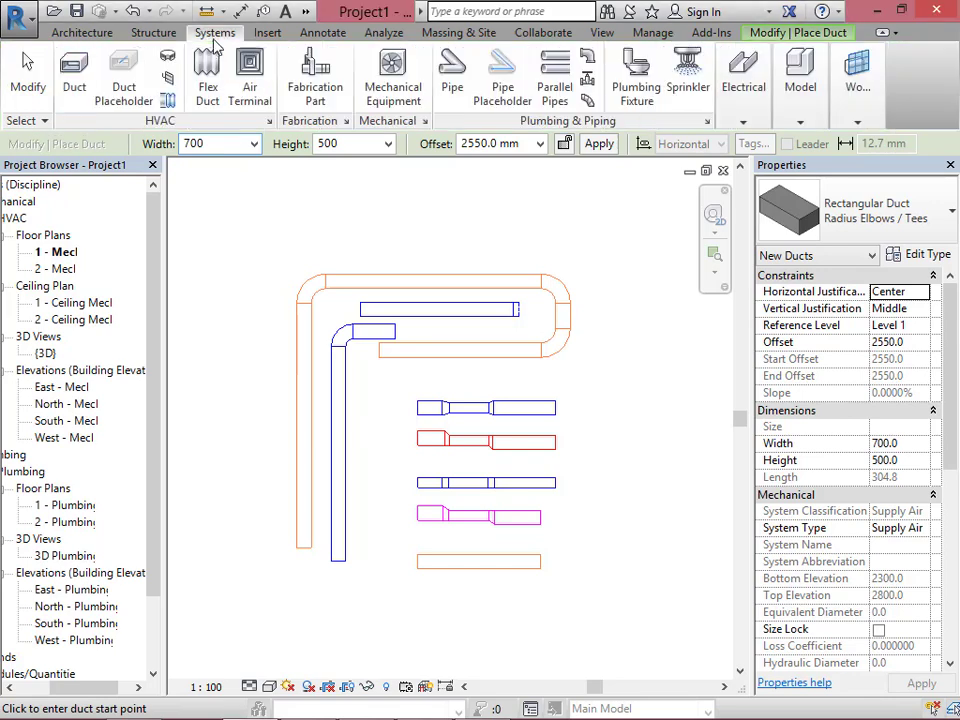
{"action": "left_click", "coordinate": [125, 88]}
{"action": "left_click", "coordinate": [222, 482]}
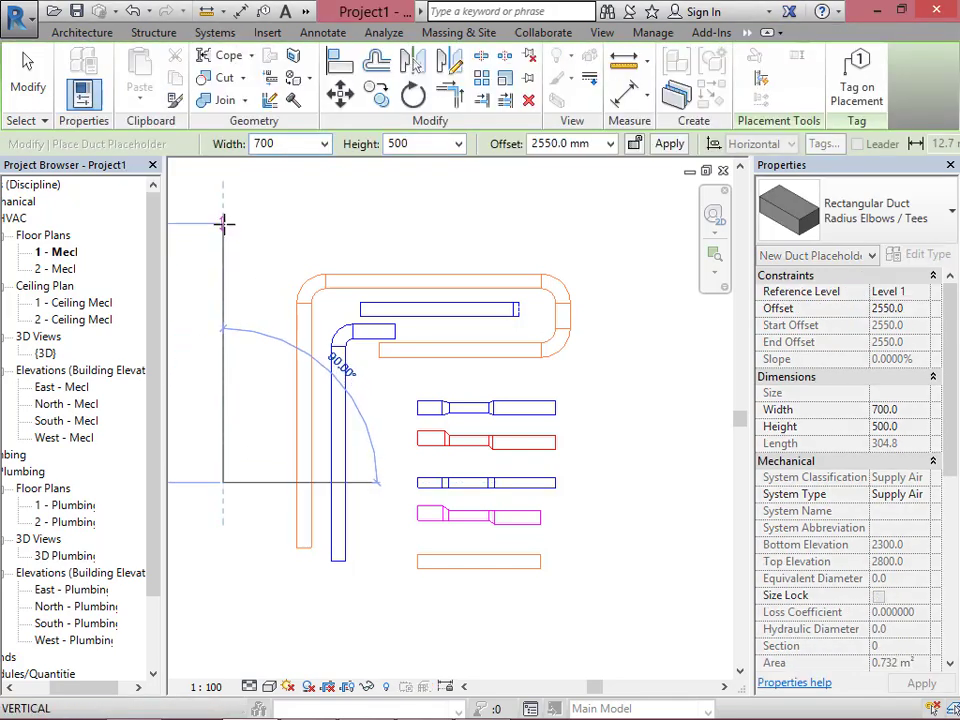
{"action": "left_click", "coordinate": [223, 222]}
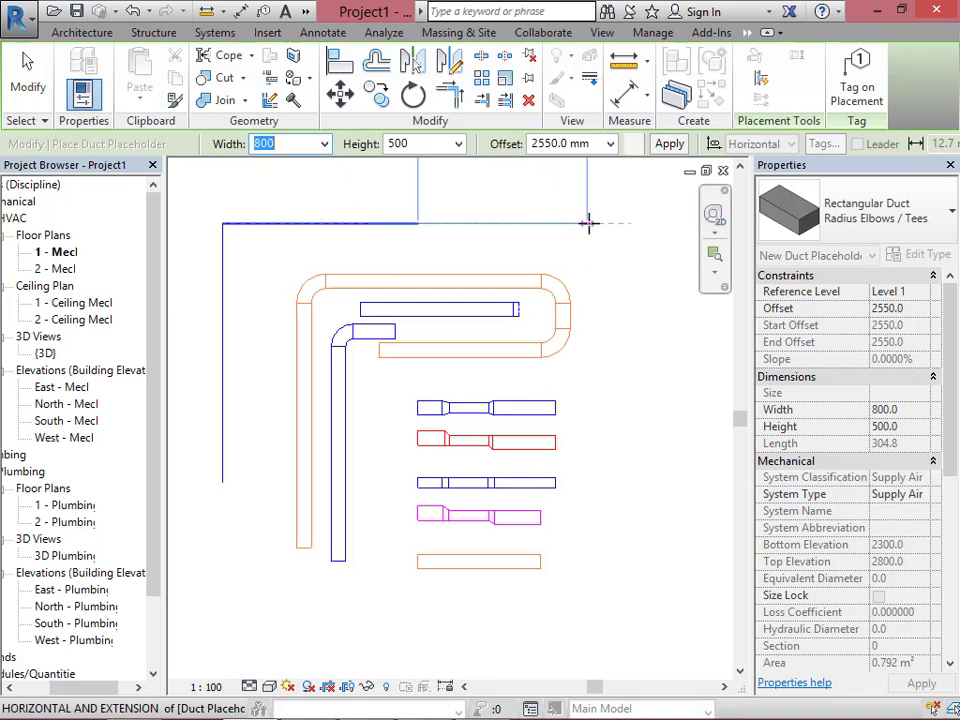
Continue the placeholder run at 800 x 500 to the right above the existing ducts and turn it down beyond the orange loop.
{"action": "left_click", "coordinate": [590, 222]}
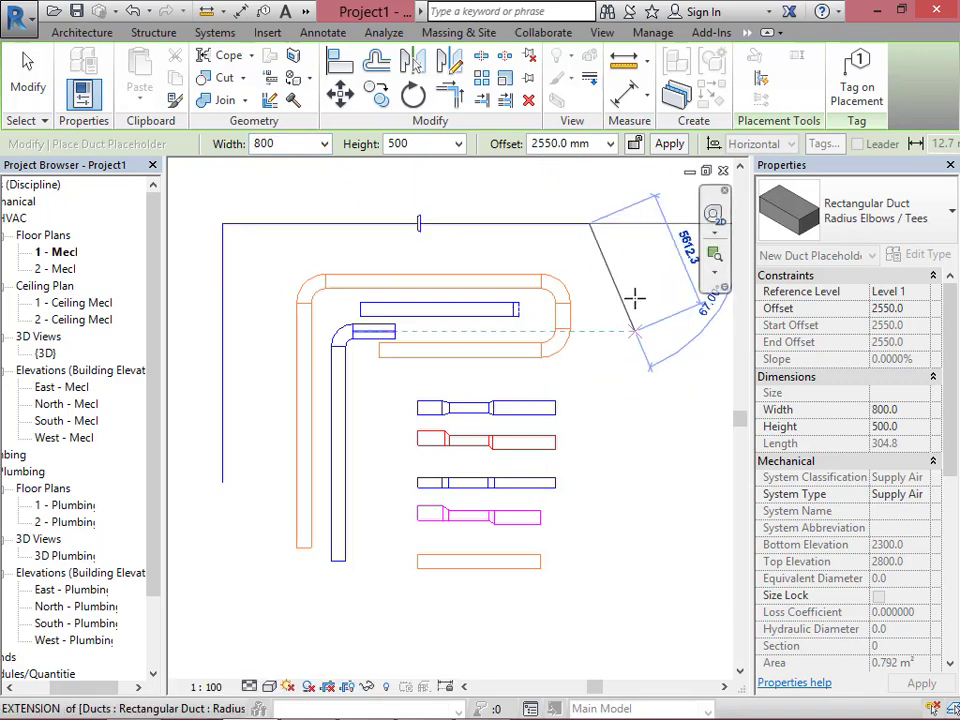
{"action": "left_click", "coordinate": [655, 222]}
{"action": "left_click", "coordinate": [655, 330]}
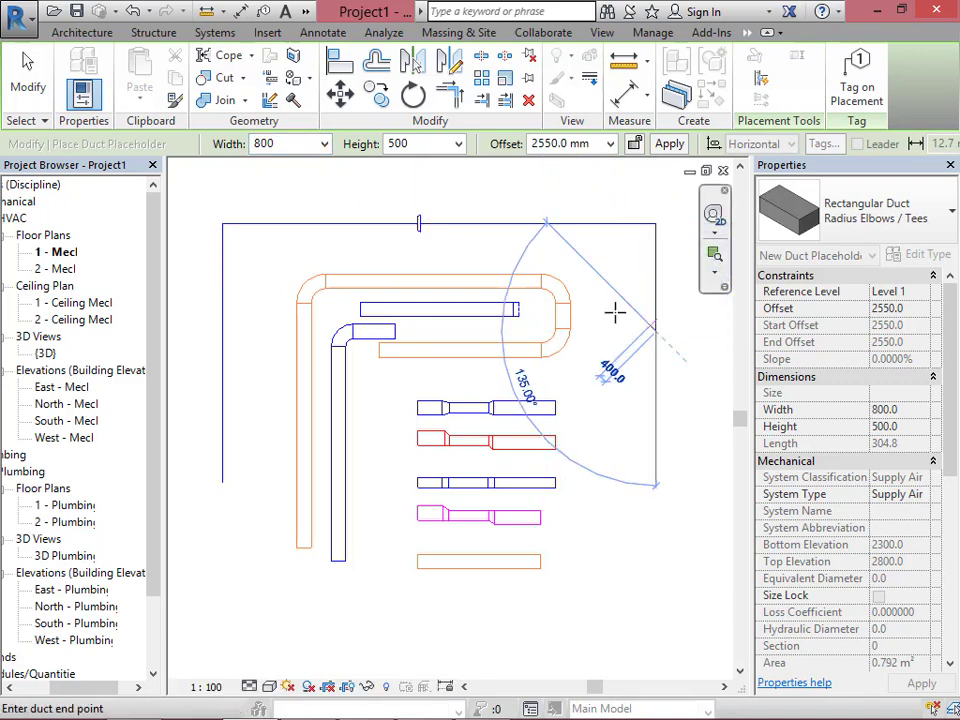
Set the placeholder width to 1000 and continue the run straight down beside the existing duct samples.
{"action": "left_click", "coordinate": [292, 145]}
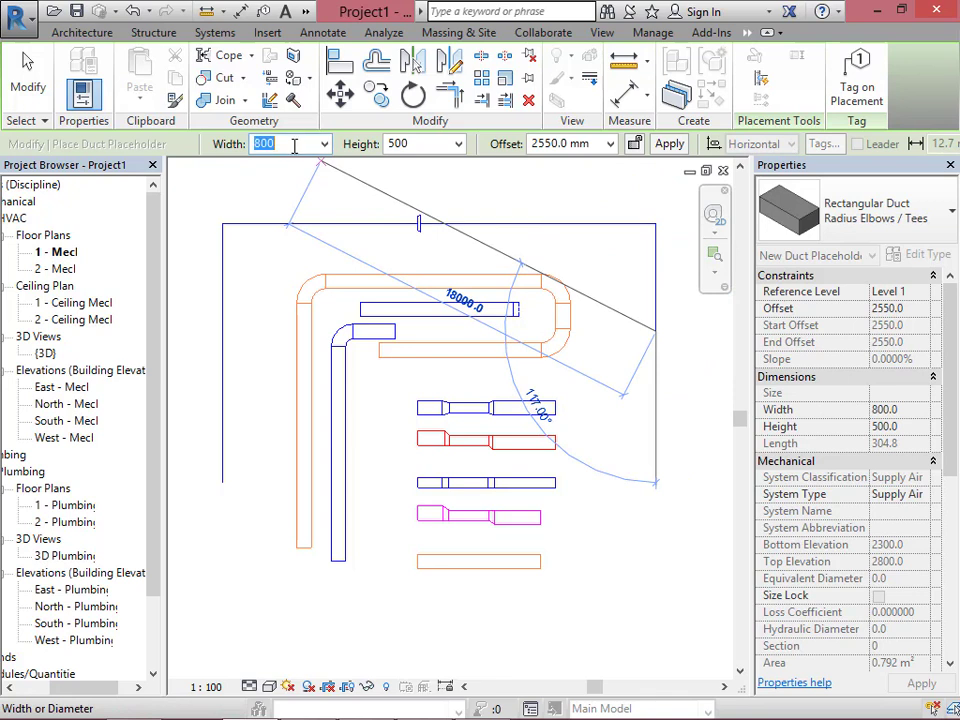
{"action": "type", "text": "1000"}
{"action": "key", "text": "Return"}
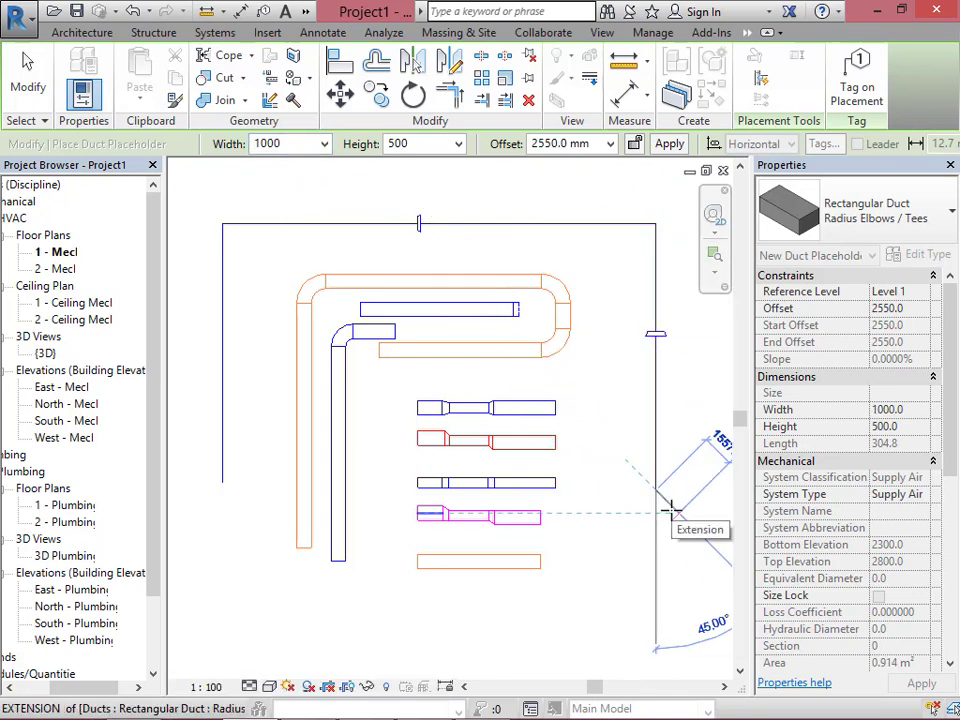
End the placeholder run, select its entire connected network and convert the placeholders into rectangular ducts with fittings.
{"action": "left_click", "coordinate": [676, 505]}
{"action": "key", "text": "Escape"}
{"action": "key", "text": "Escape"}
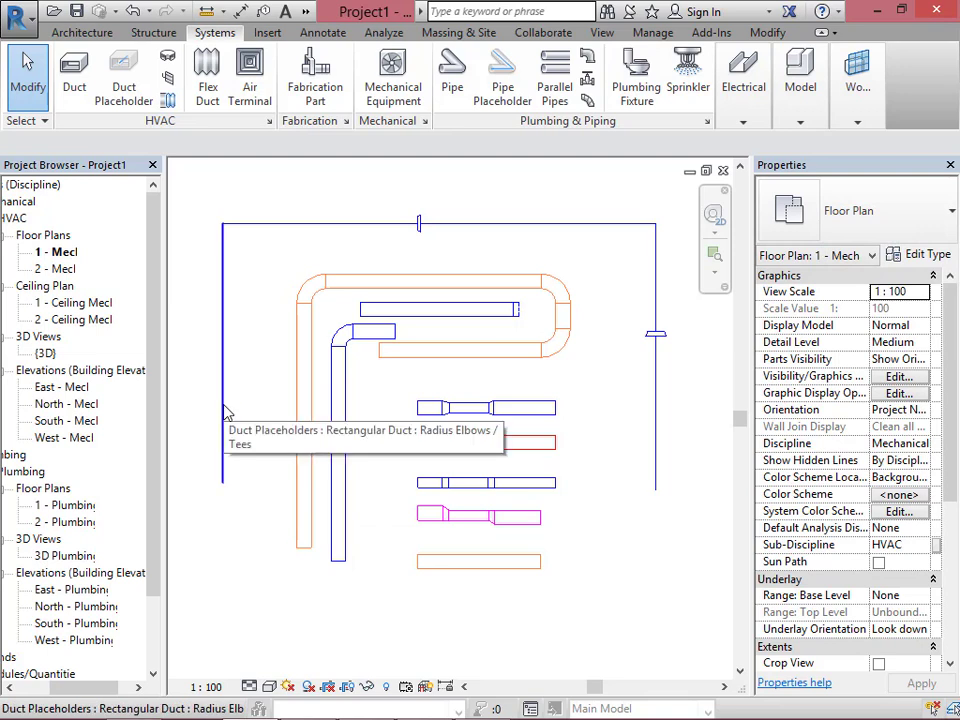
{"action": "key", "text": "Tab"}
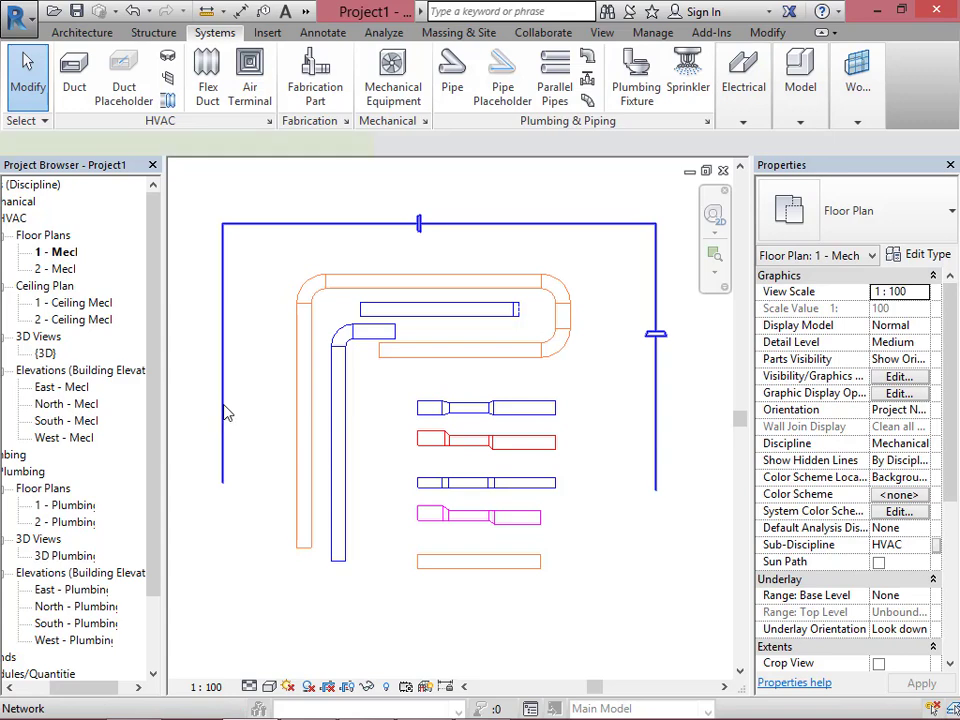
{"action": "left_click", "coordinate": [227, 413]}
{"action": "left_click", "coordinate": [656, 90]}
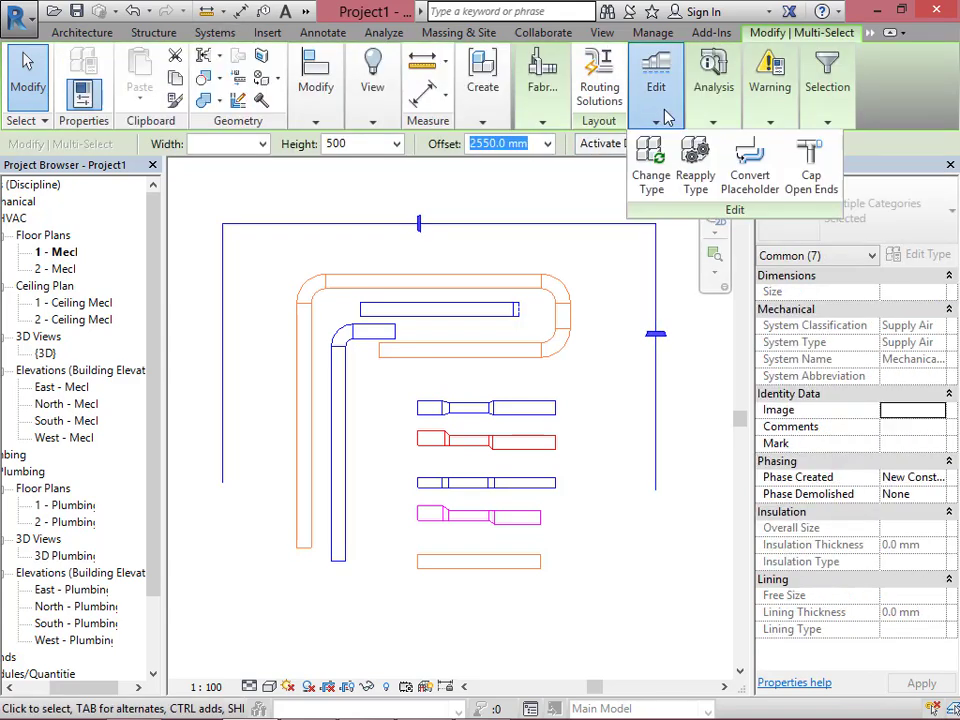
{"action": "left_click", "coordinate": [748, 182]}
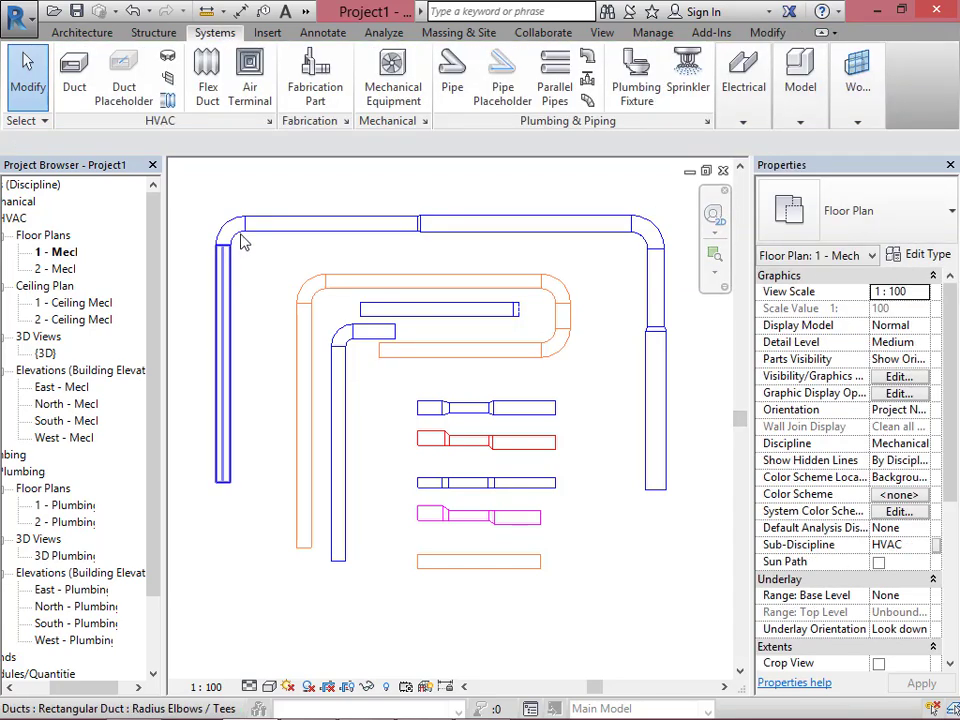
Examine the converted ducts, elbows and transitions in the default 3D view and return to the floor plan.
{"action": "scroll", "coordinate": [430, 225], "scroll_direction": "up", "scroll_amount": 2}
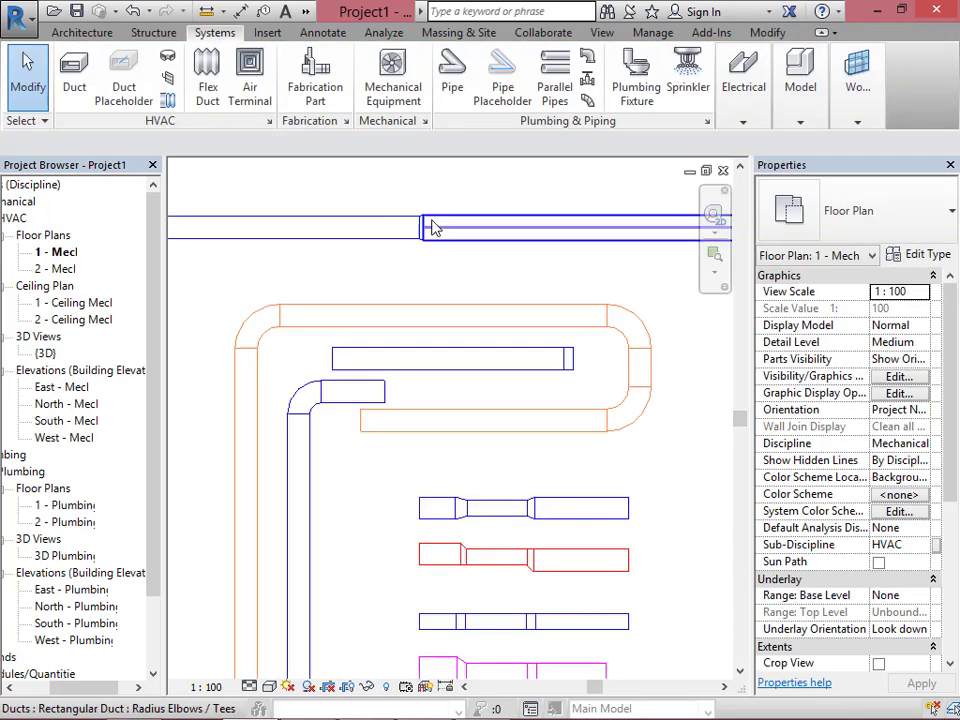
{"action": "scroll", "coordinate": [428, 224], "scroll_direction": "down", "scroll_amount": 4}
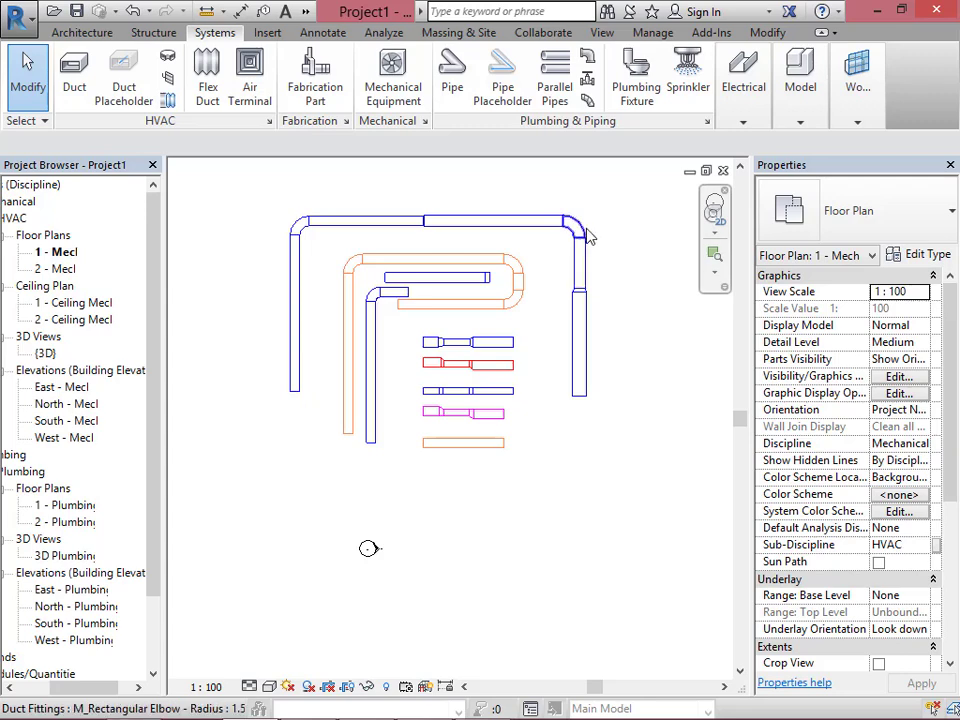
{"action": "left_click", "coordinate": [305, 11]}
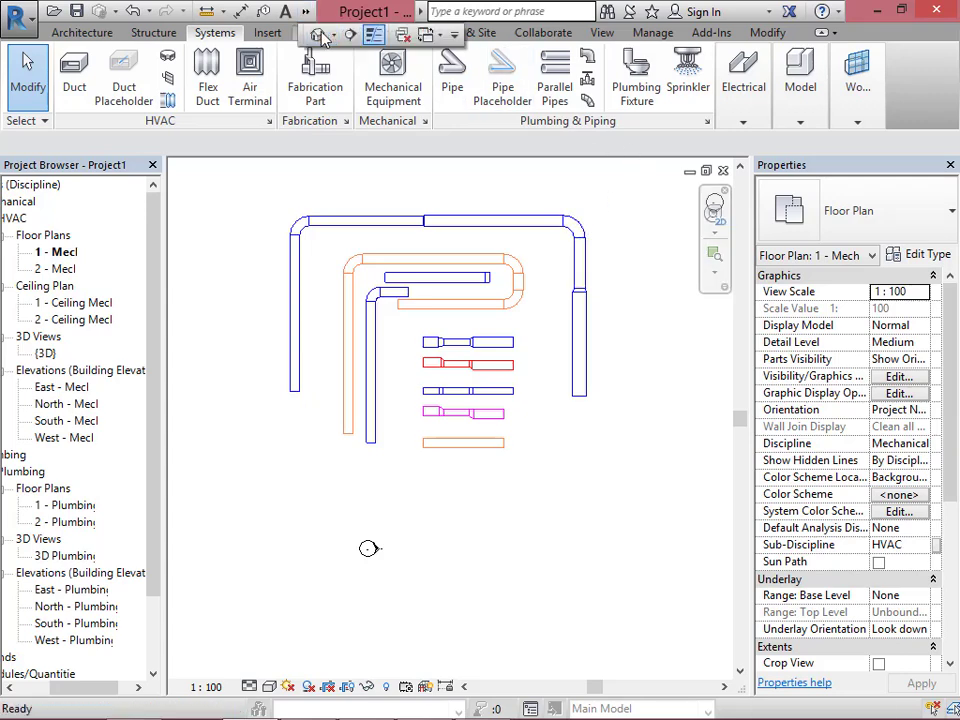
{"action": "left_click", "coordinate": [318, 36]}
{"action": "scroll", "coordinate": [549, 294], "scroll_direction": "up", "scroll_amount": 5}
{"action": "scroll", "coordinate": [439, 270], "scroll_direction": "down", "scroll_amount": 3}
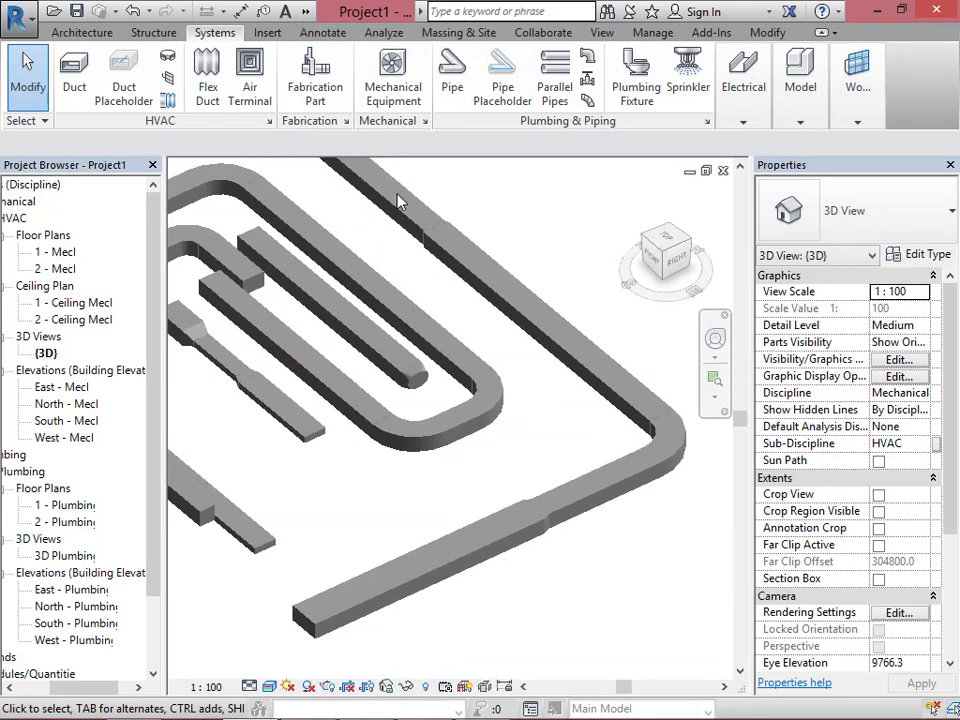
{"action": "scroll", "coordinate": [499, 414], "scroll_direction": "down", "scroll_amount": 3}
{"action": "scroll", "coordinate": [570, 450], "scroll_direction": "up", "scroll_amount": 3}
{"action": "scroll", "coordinate": [404, 338], "scroll_direction": "down", "scroll_amount": 4}
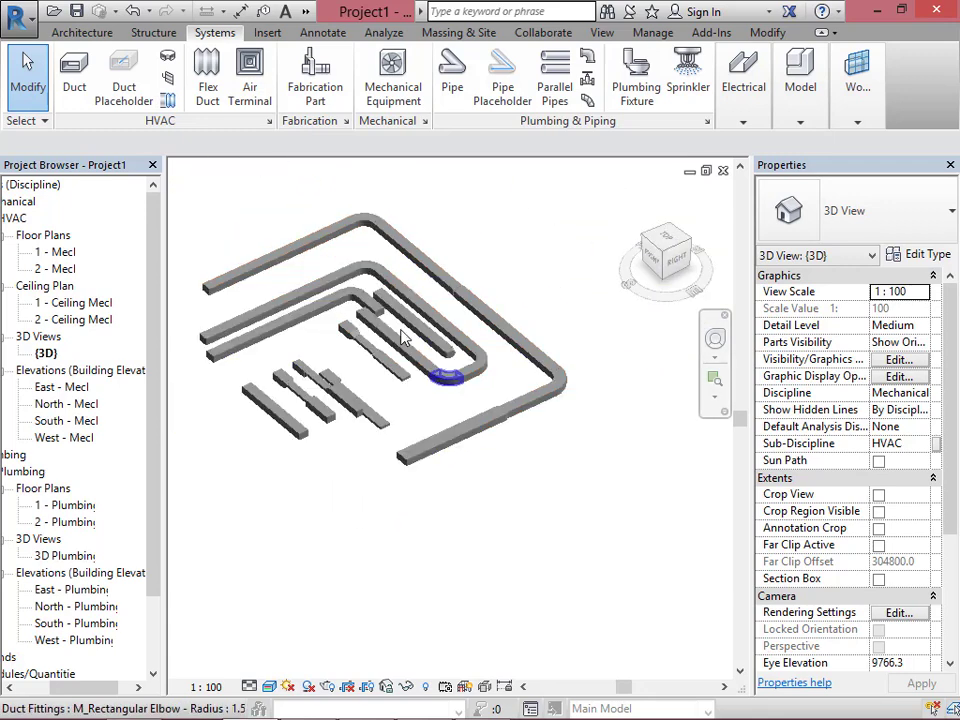
{"action": "scroll", "coordinate": [404, 338], "scroll_direction": "up", "scroll_amount": 4}
{"action": "scroll", "coordinate": [351, 279], "scroll_direction": "down", "scroll_amount": 3}
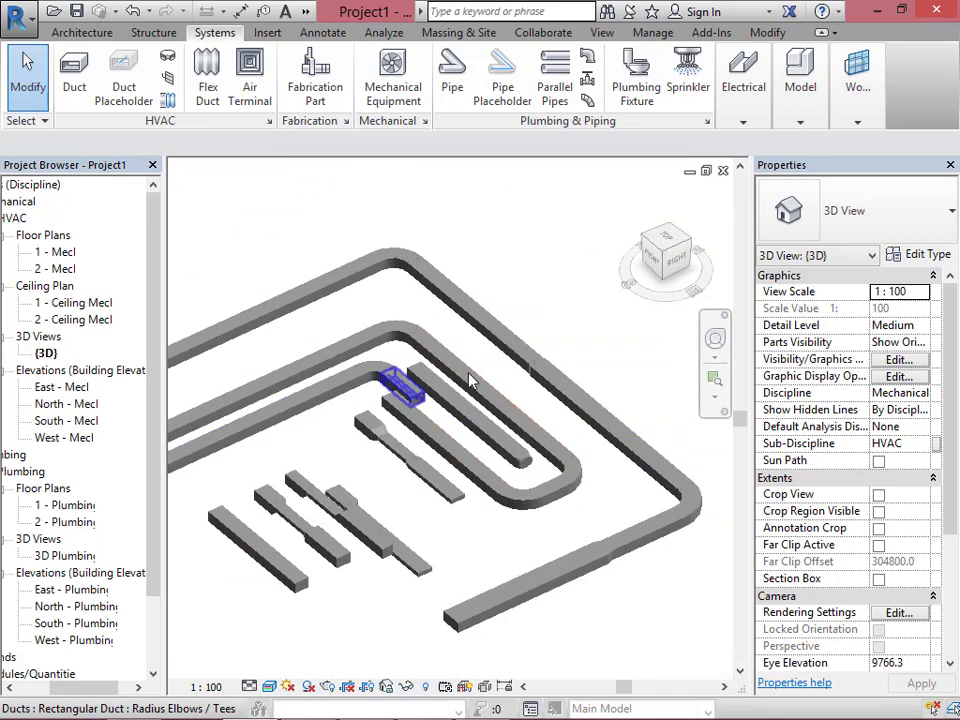
{"action": "left_click", "coordinate": [723, 171]}
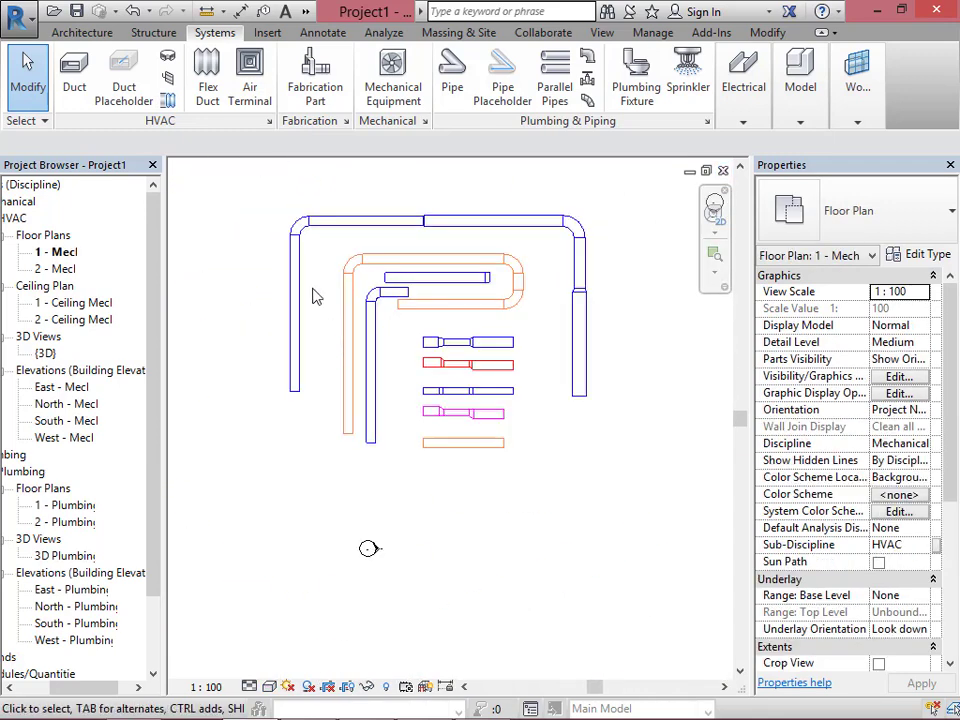
Draw a horizontal 1000 x 500 duct about 9200 mm long at offset 2550 mm below the existing duct samples.
{"action": "left_click", "coordinate": [74, 75]}
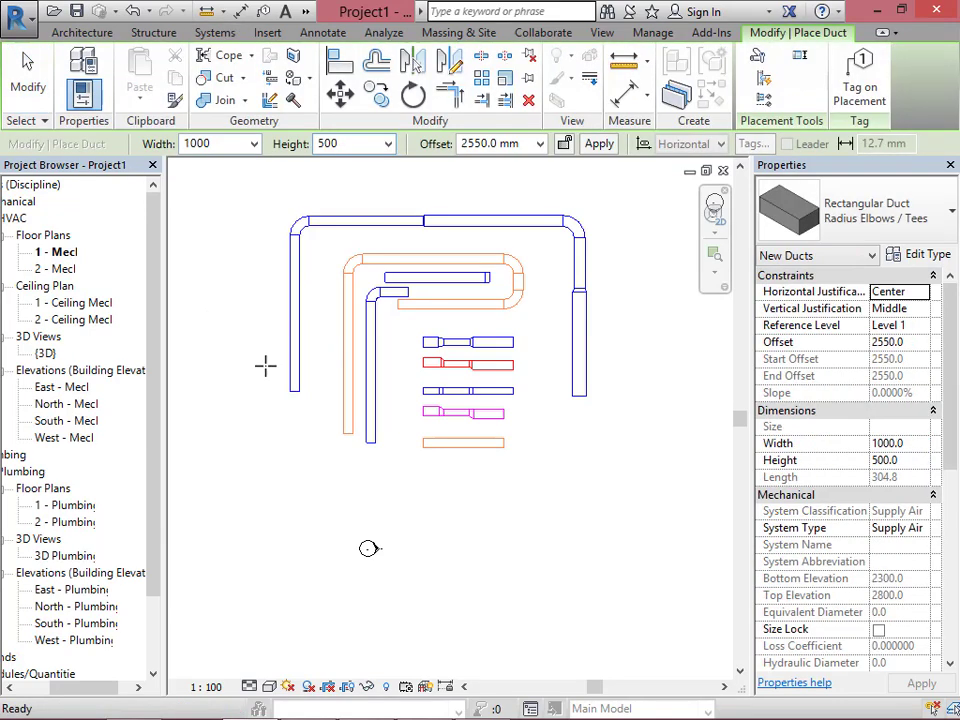
{"action": "left_click", "coordinate": [281, 502]}
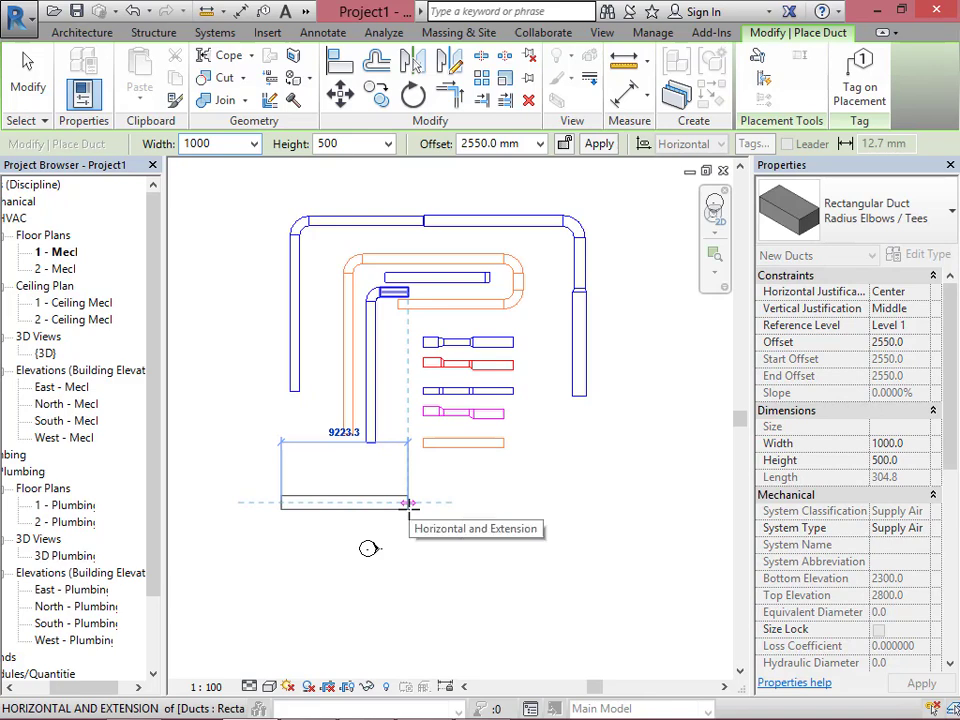
{"action": "left_click", "coordinate": [408, 502]}
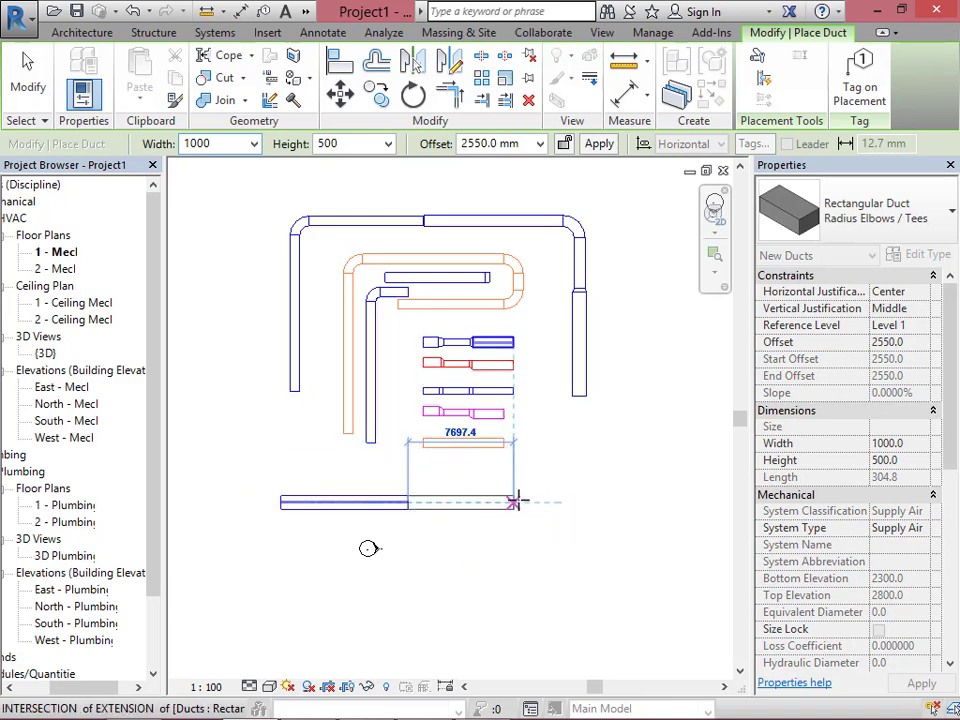
Continue the horizontal duct to the right at width 1600 for about 10000 mm, end the run and check its transition.
{"action": "left_click", "coordinate": [254, 143]}
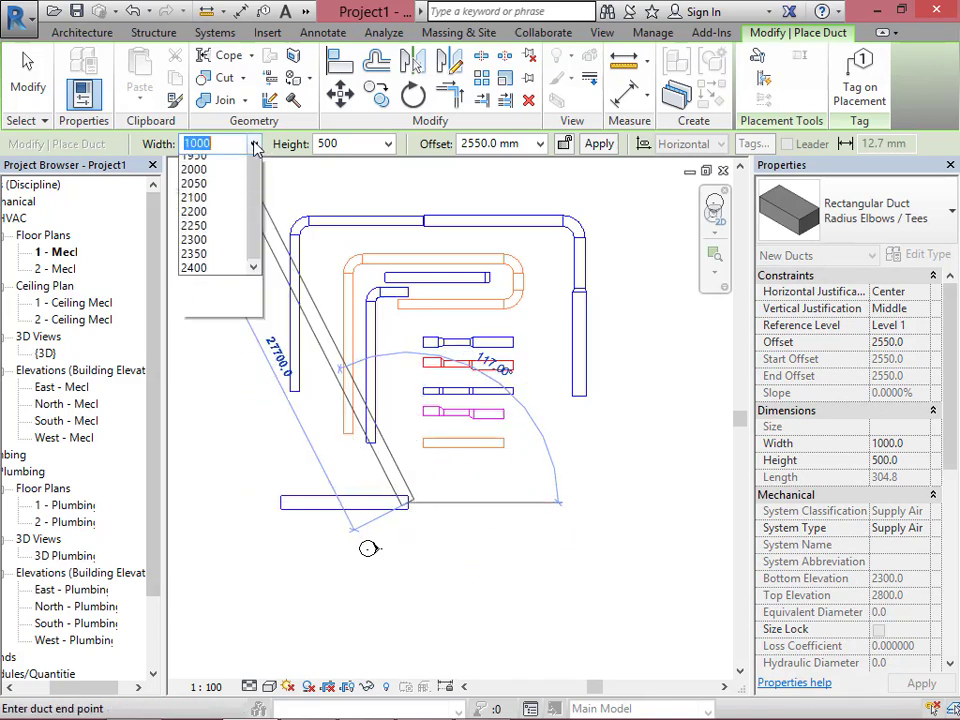
{"action": "left_click", "coordinate": [195, 359]}
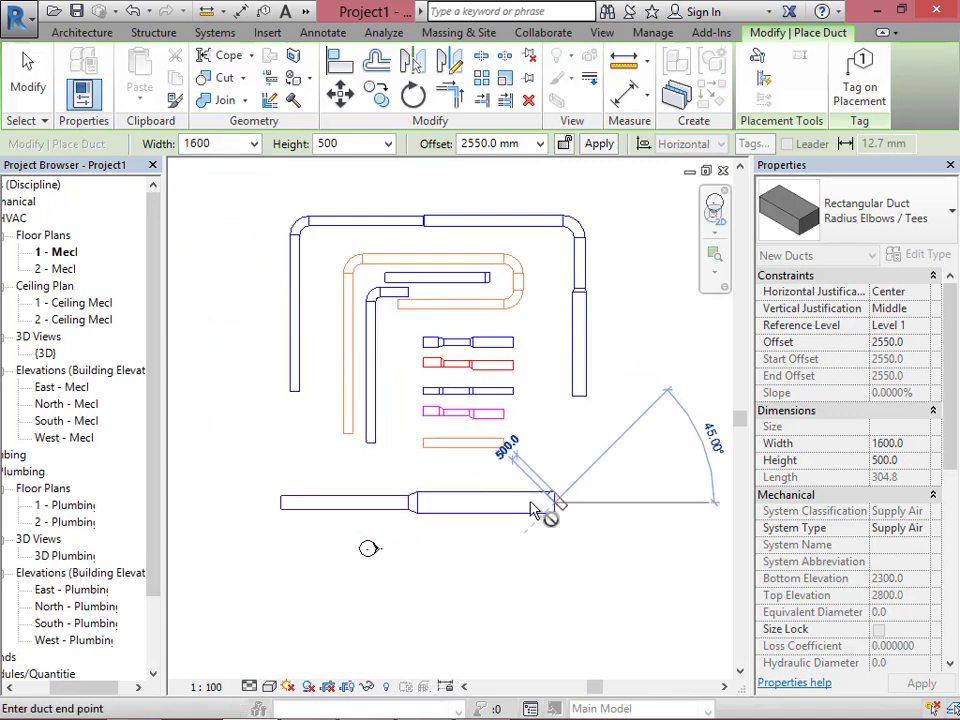
{"action": "scroll", "coordinate": [423, 510], "scroll_direction": "up", "scroll_amount": 3}
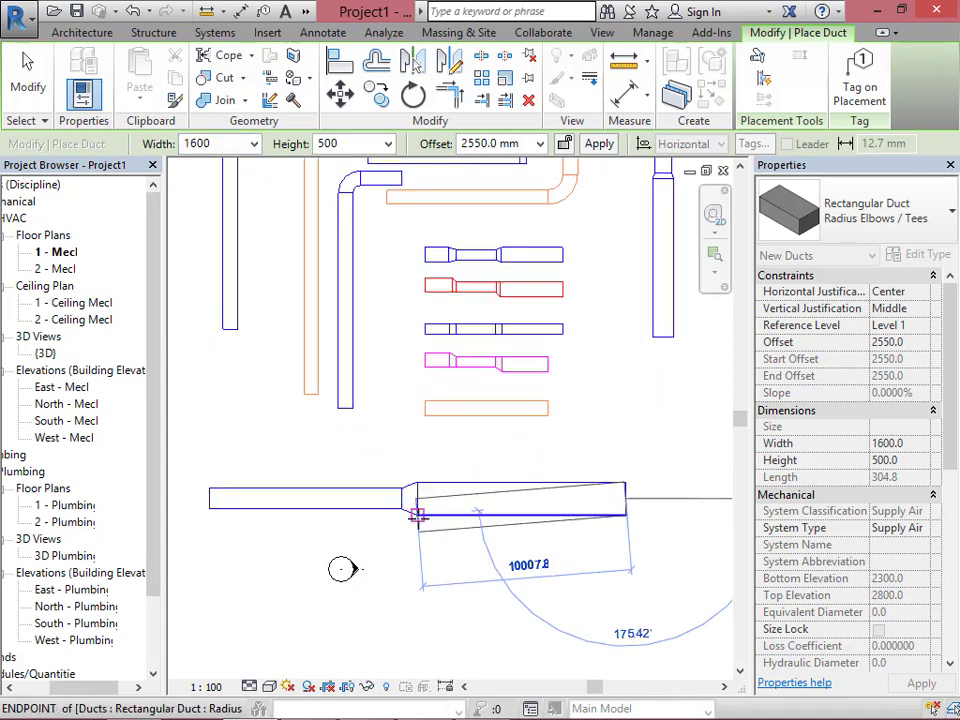
{"action": "scroll", "coordinate": [378, 492], "scroll_direction": "down", "scroll_amount": 4}
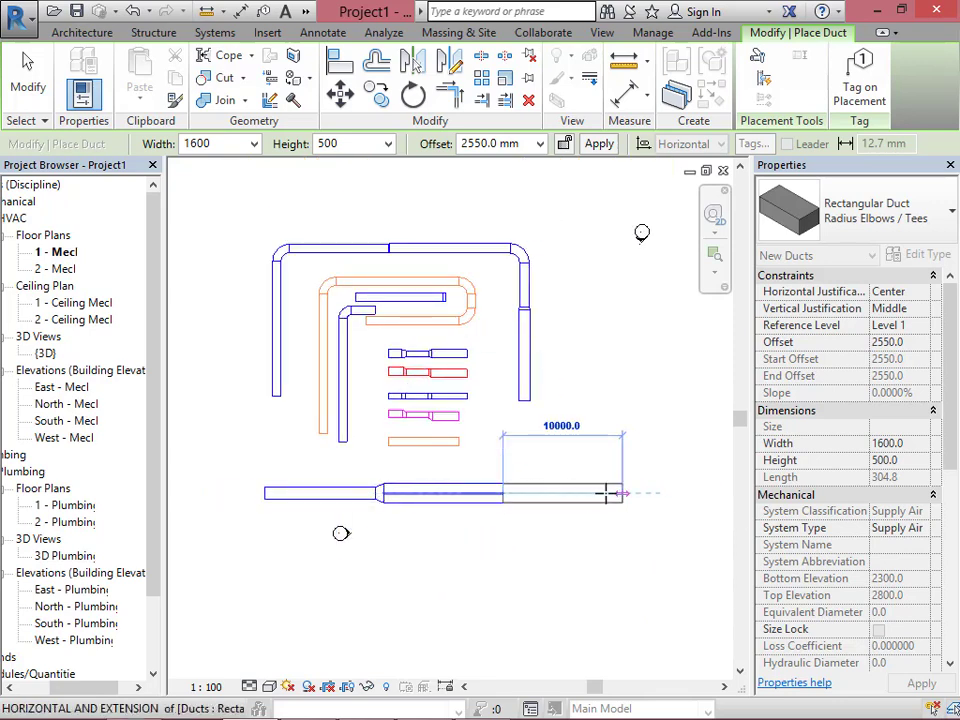
{"action": "left_click", "coordinate": [500, 495]}
{"action": "key", "text": "Escape"}
{"action": "key", "text": "Escape"}
{"action": "scroll", "coordinate": [345, 485], "scroll_direction": "up", "scroll_amount": 2}
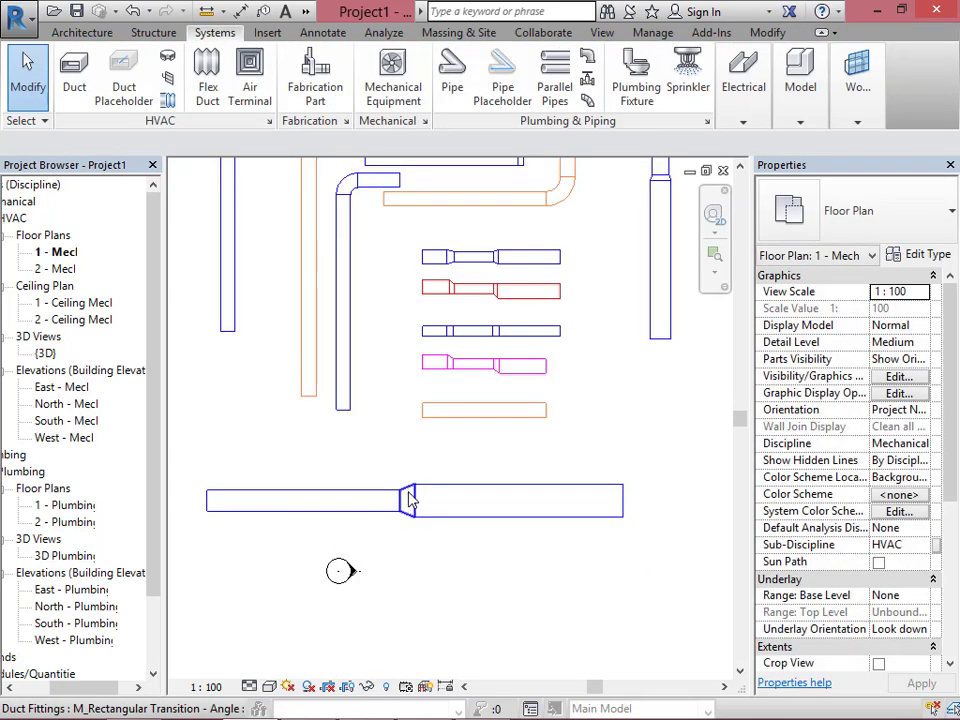
{"action": "left_click", "coordinate": [410, 500]}
{"action": "left_click", "coordinate": [671, 608]}
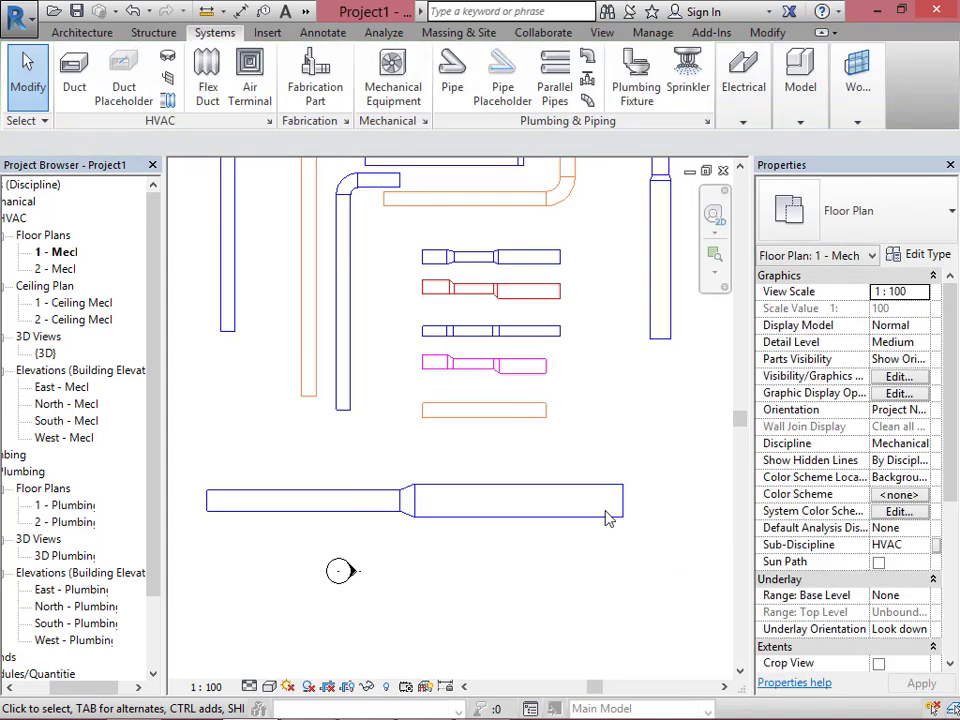
Draw a 1600 x 500 duct about 13000 mm straight down from the wide duct's open right end.
{"action": "left_click", "coordinate": [620, 519]}
{"action": "right_click", "coordinate": [621, 517]}
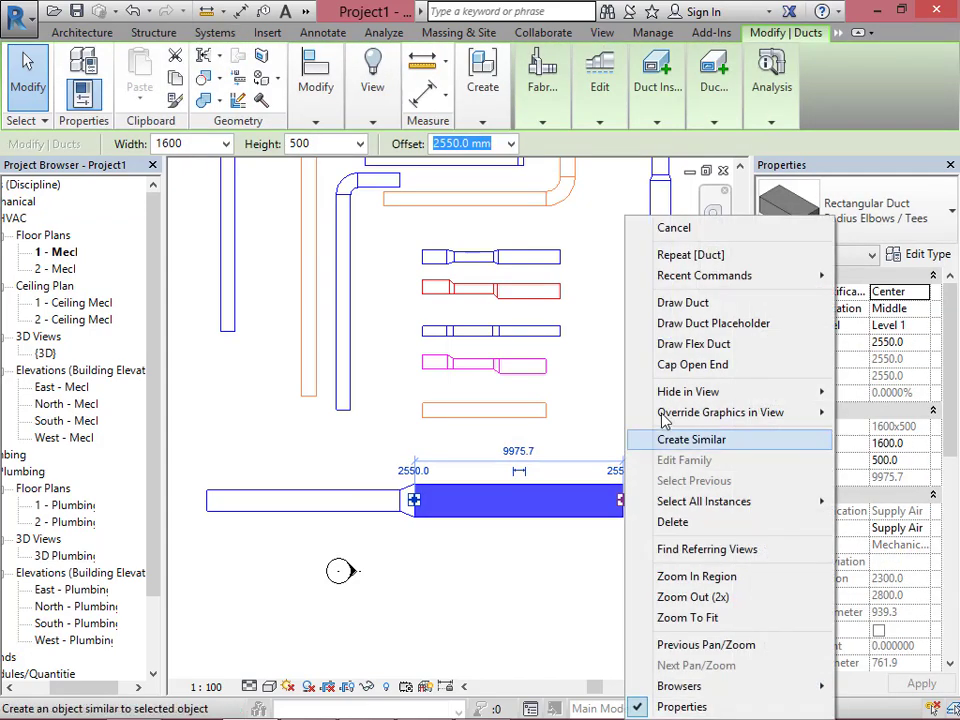
{"action": "left_click", "coordinate": [690, 303]}
{"action": "scroll", "coordinate": [677, 296], "scroll_direction": "down", "scroll_amount": 2}
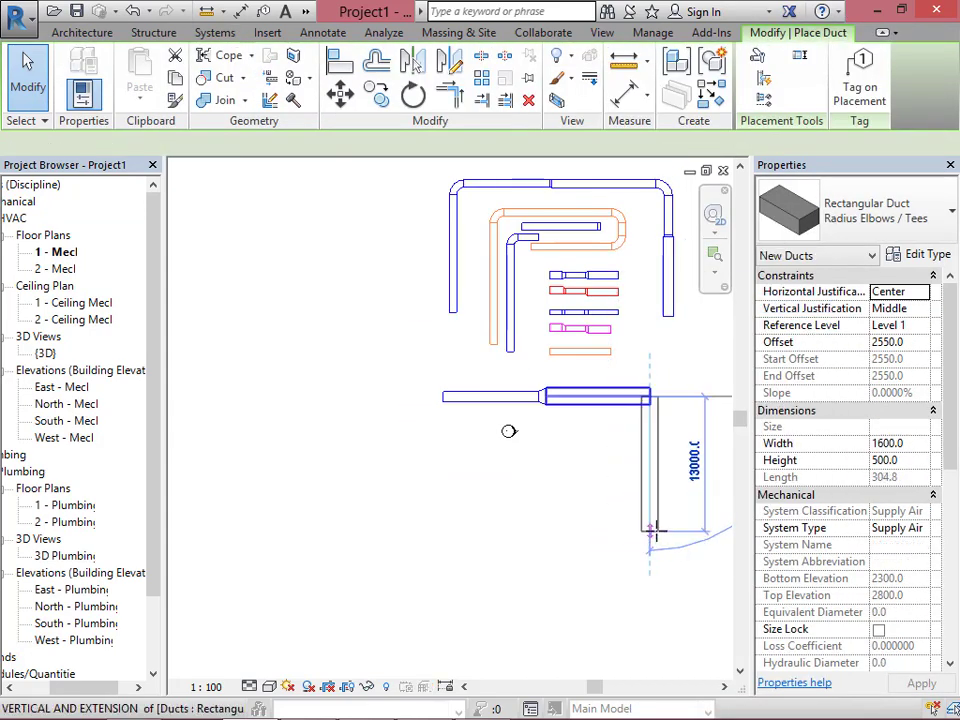
{"action": "left_click", "coordinate": [657, 536]}
{"action": "key", "text": "Escape"}
{"action": "key", "text": "Escape"}
Change the new corner elbow's type to M_Rectangular Elbow - Radius 1 W.
{"action": "scroll", "coordinate": [648, 410], "scroll_direction": "up", "scroll_amount": 3}
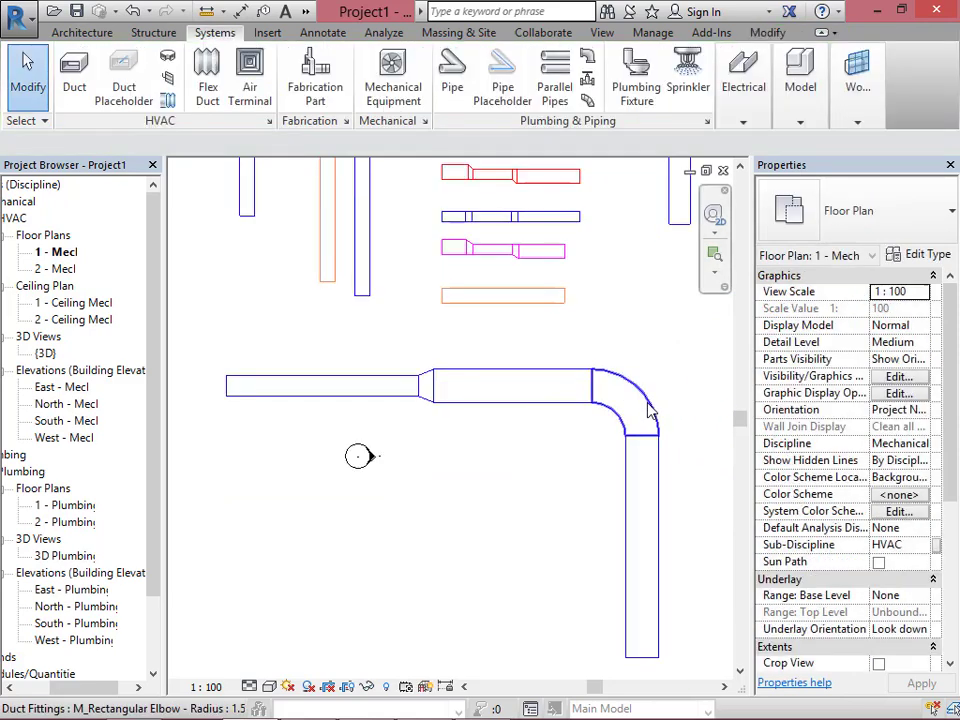
{"action": "left_click", "coordinate": [647, 409]}
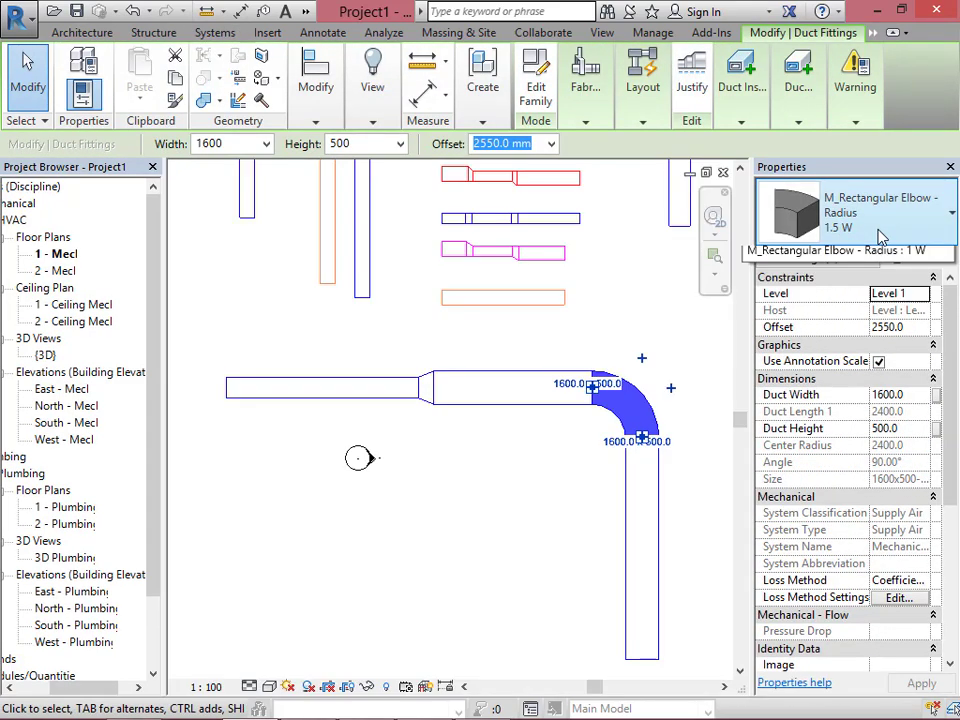
{"action": "left_click", "coordinate": [845, 210]}
{"action": "left_click", "coordinate": [814, 403]}
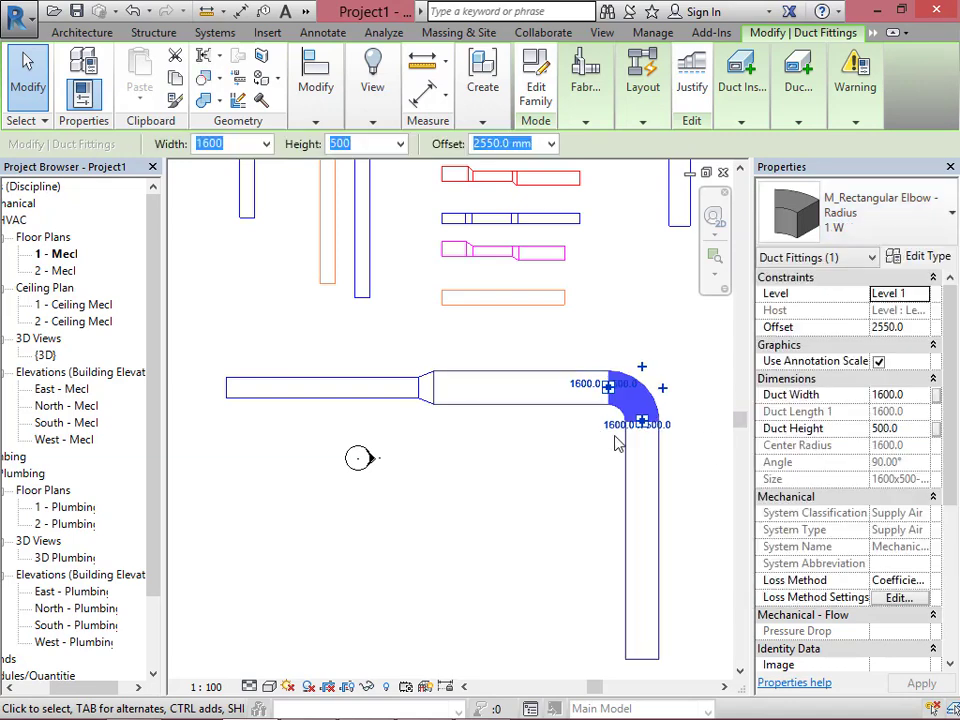
{"action": "left_click", "coordinate": [690, 377]}
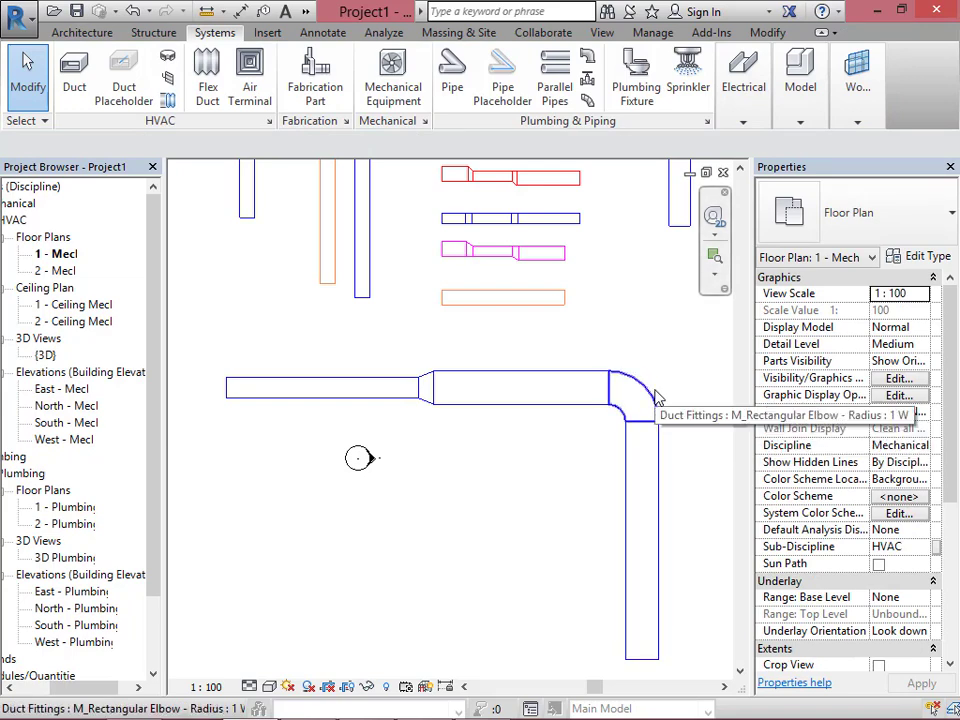
Try the 15 Degree type on the transition between the 1000 and 1600 wide ducts and set it to 30 Degree.
{"action": "left_click", "coordinate": [427, 402]}
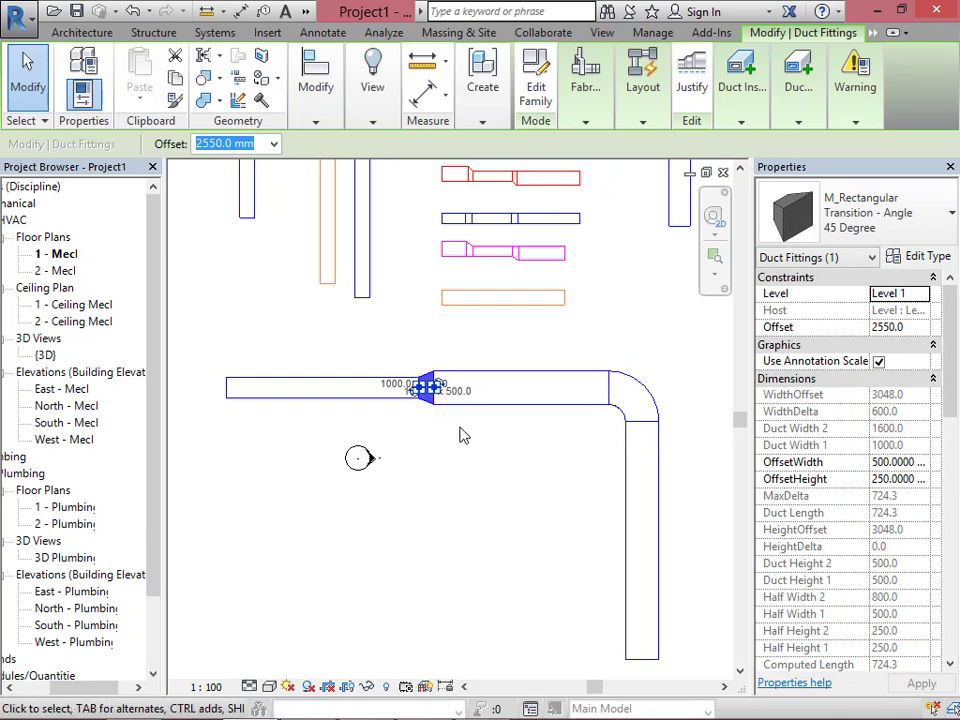
{"action": "scroll", "coordinate": [427, 392], "scroll_direction": "up", "scroll_amount": 3}
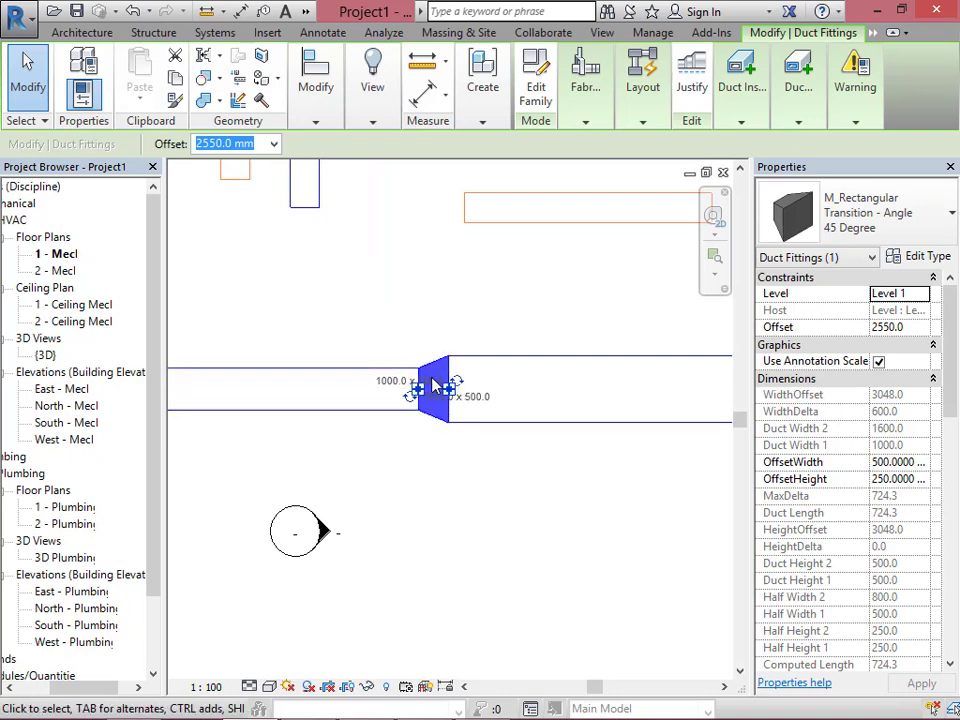
{"action": "left_click", "coordinate": [945, 216]}
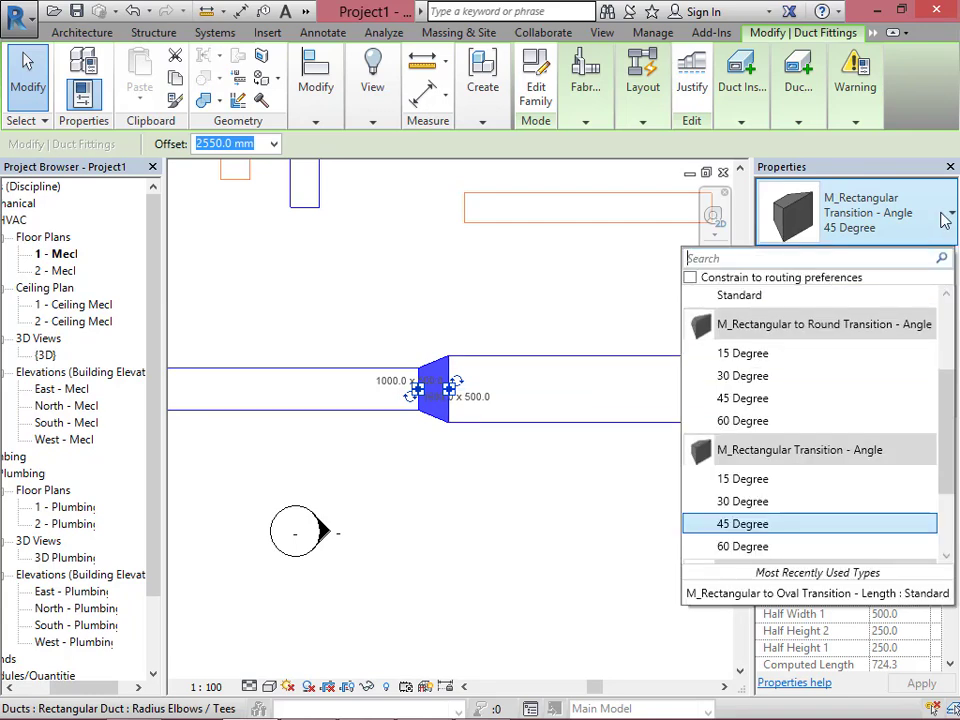
{"action": "left_click", "coordinate": [758, 481]}
{"action": "left_click", "coordinate": [870, 215]}
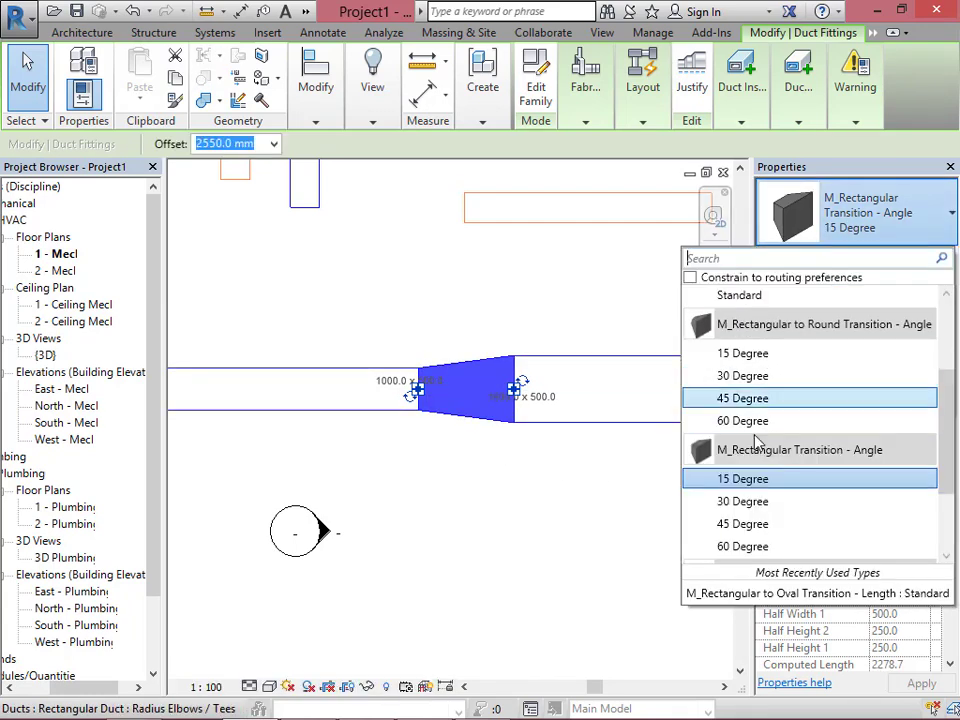
{"action": "left_click", "coordinate": [722, 504]}
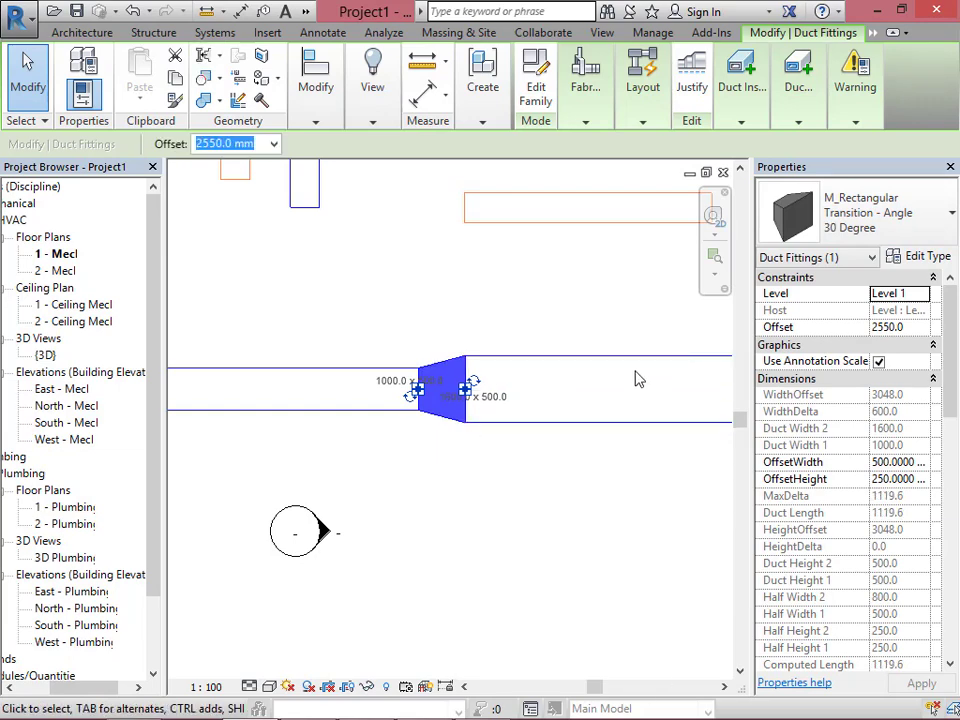
{"action": "scroll", "coordinate": [366, 344], "scroll_direction": "down", "scroll_amount": 2}
{"action": "key", "text": "Escape"}
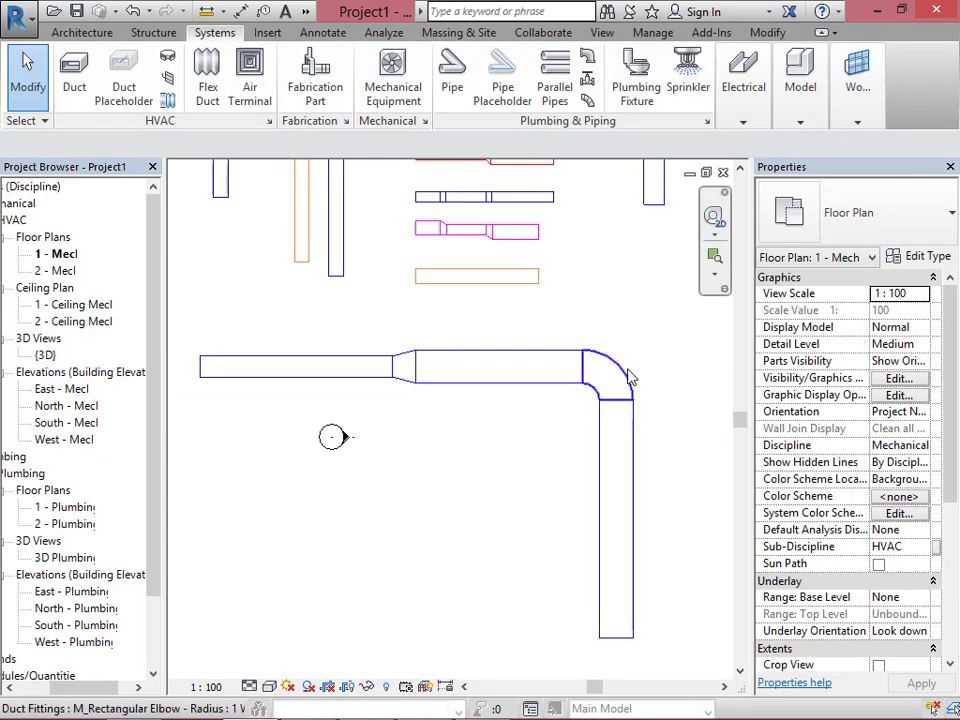
Start a new duct and open the type properties of Rectangular Duct Radius Elbows / Tees.
{"action": "scroll", "coordinate": [630, 377], "scroll_direction": "down", "scroll_amount": 4}
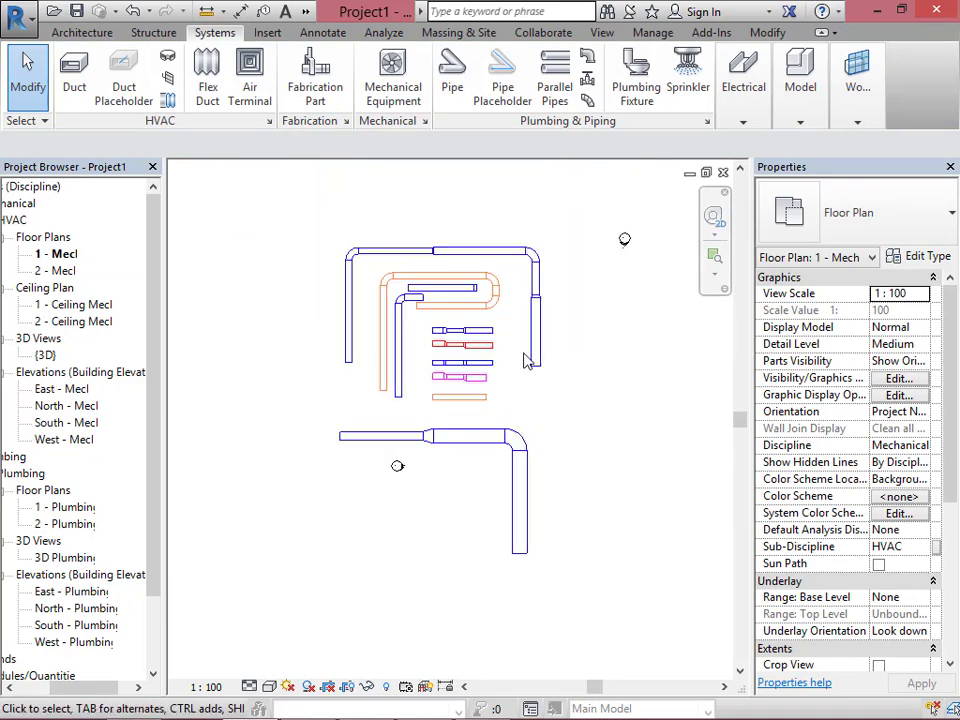
{"action": "scroll", "coordinate": [524, 360], "scroll_direction": "up", "scroll_amount": 2}
{"action": "scroll", "coordinate": [557, 373], "scroll_direction": "down", "scroll_amount": 2}
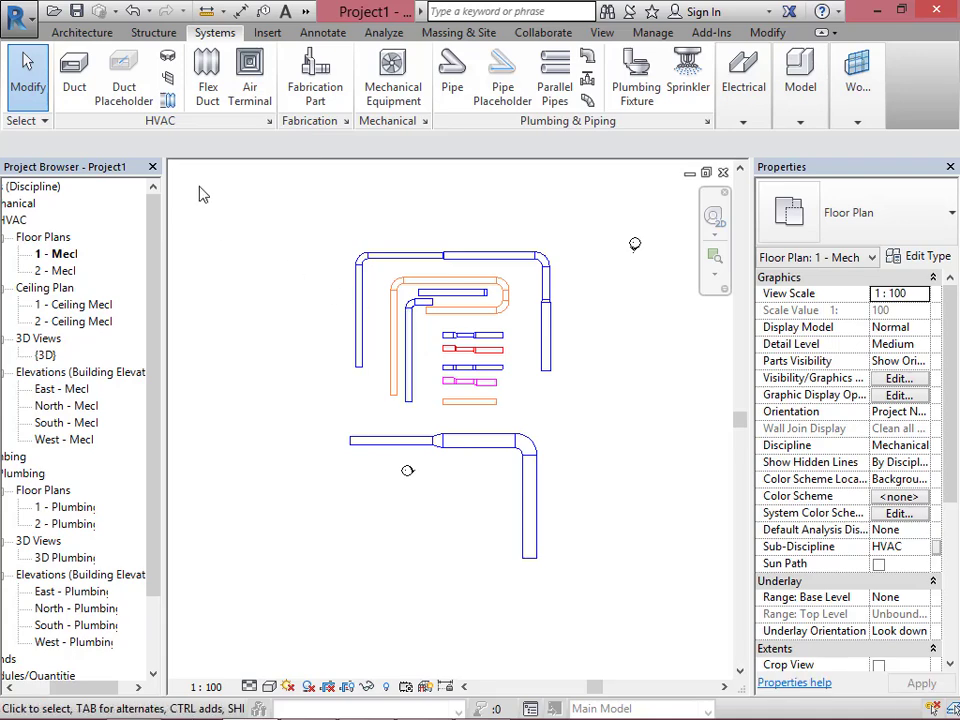
{"action": "left_click", "coordinate": [85, 88]}
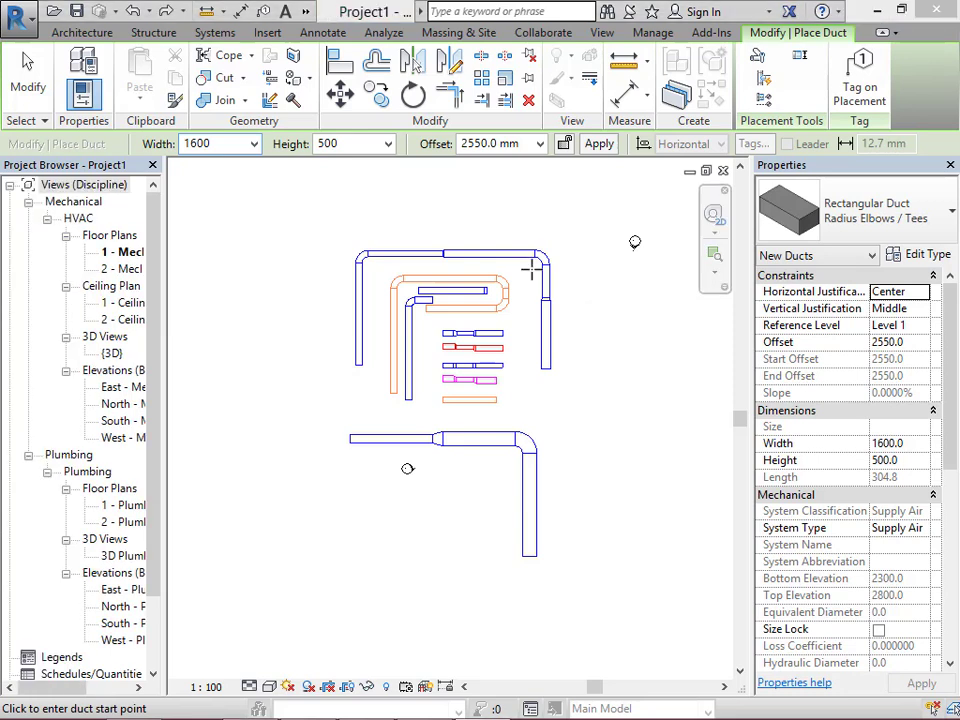
{"action": "left_click", "coordinate": [929, 256]}
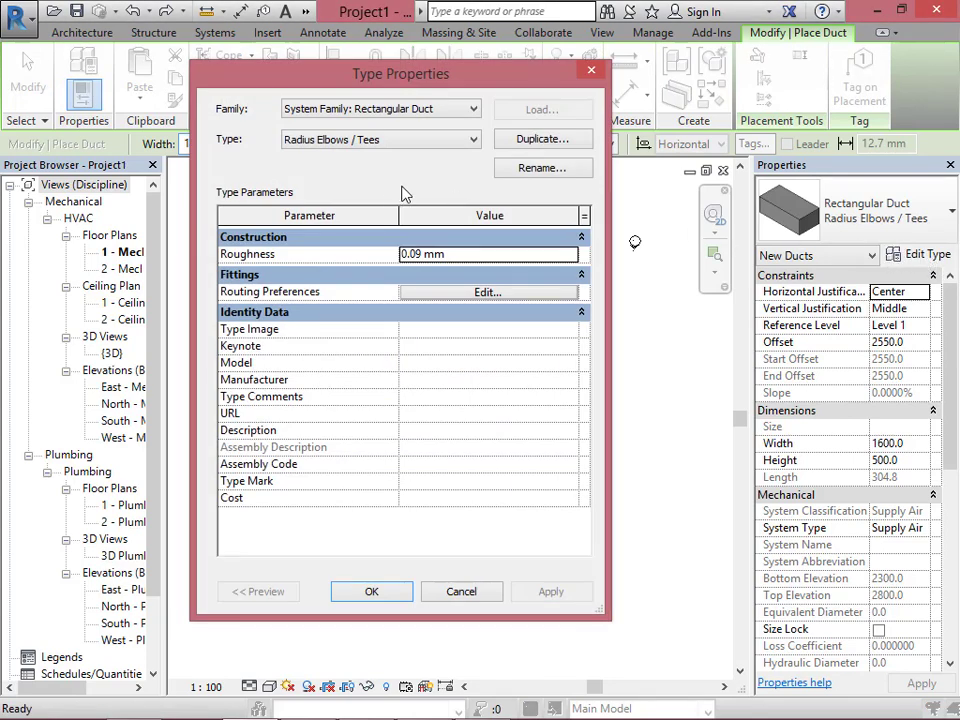
Review the available rectangular duct sizes from the duct type's routing preferences, and close the dialogs without changes.
{"action": "left_click", "coordinate": [486, 292]}
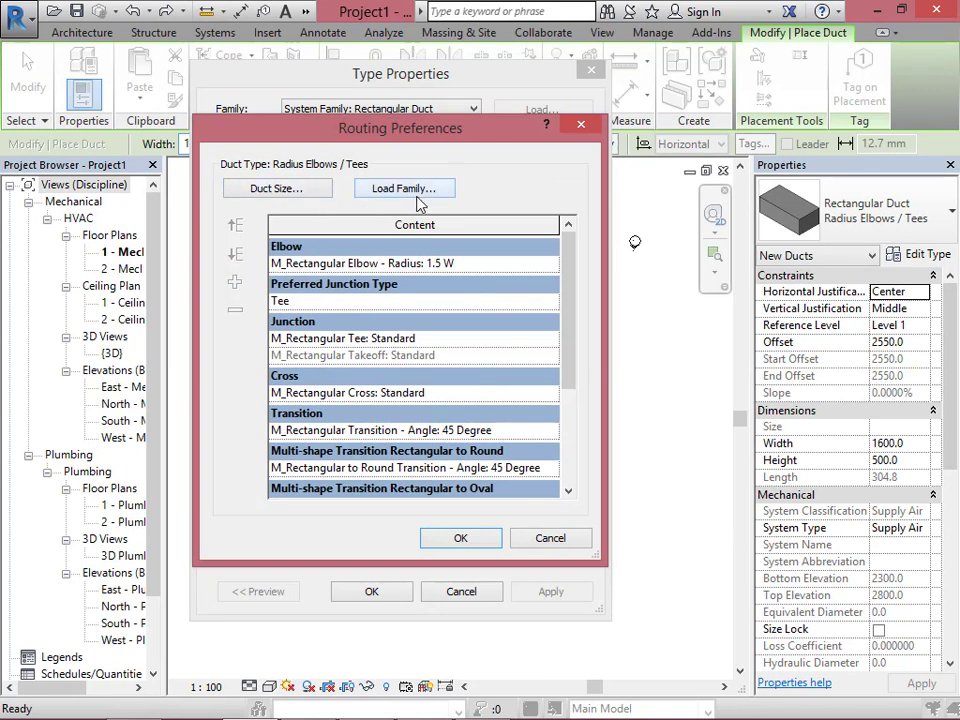
{"action": "left_click", "coordinate": [279, 189]}
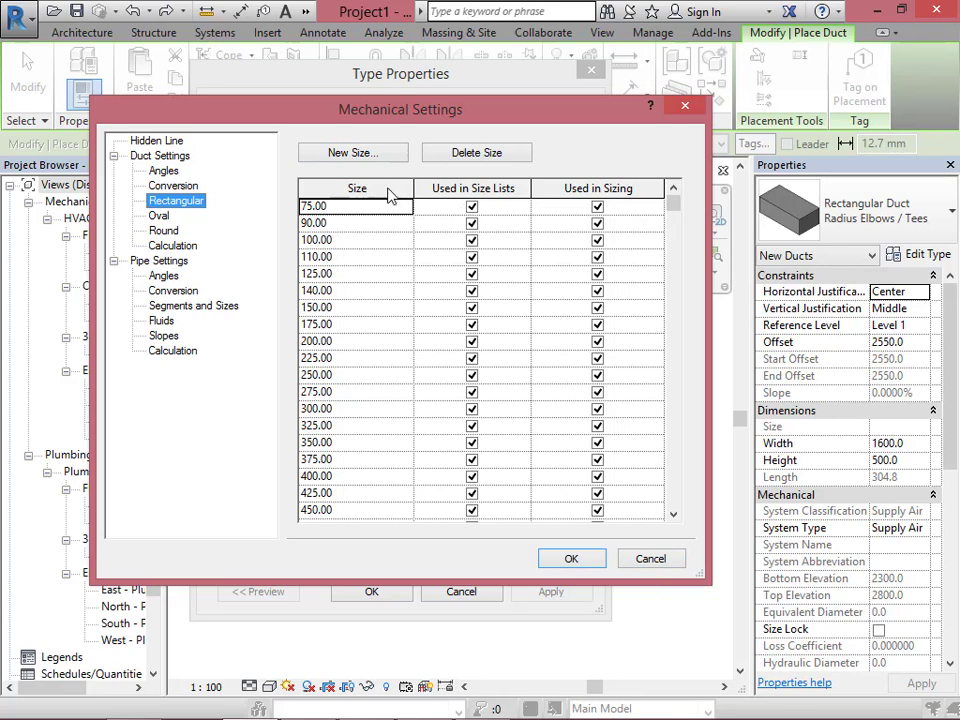
{"action": "left_click_drag", "start_coordinate": [672, 203], "coordinate": [676, 548]}
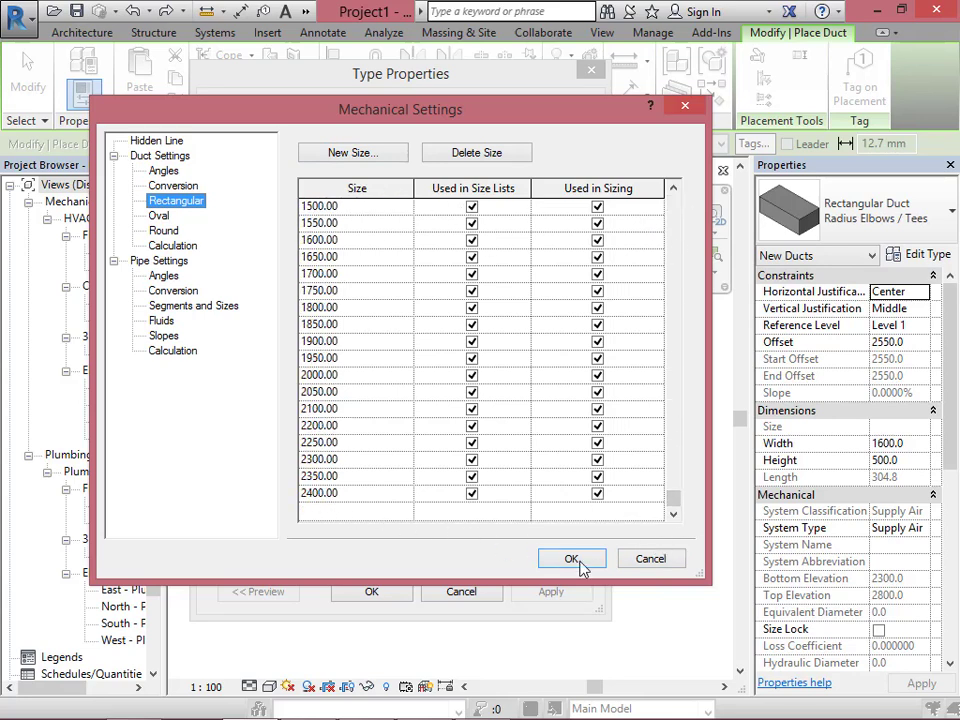
{"action": "left_click", "coordinate": [640, 562]}
{"action": "left_click", "coordinate": [553, 541]}
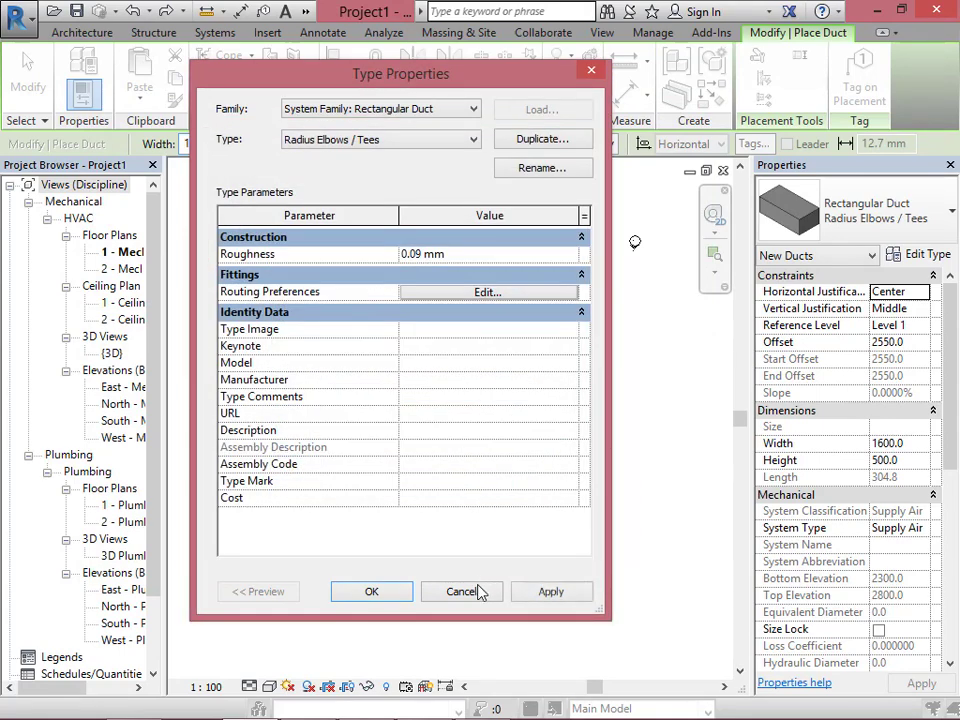
{"action": "left_click", "coordinate": [478, 591]}
Look through the full list of available duct widths, and leave duct placement without choosing one.
{"action": "left_click", "coordinate": [254, 144]}
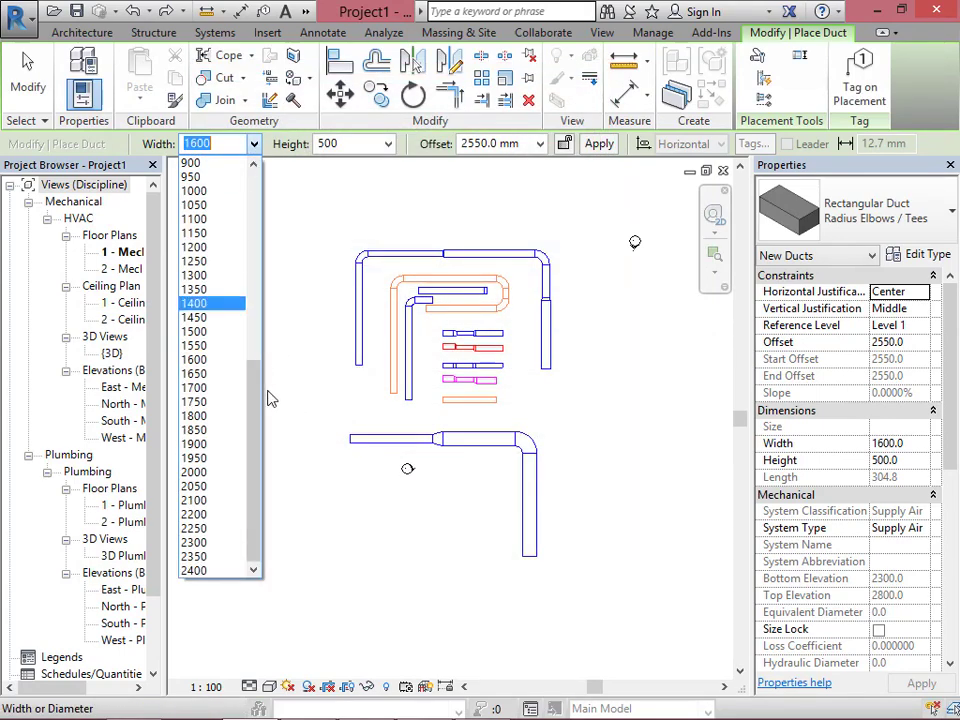
{"action": "scroll", "coordinate": [266, 396], "scroll_direction": "up", "scroll_amount": 9}
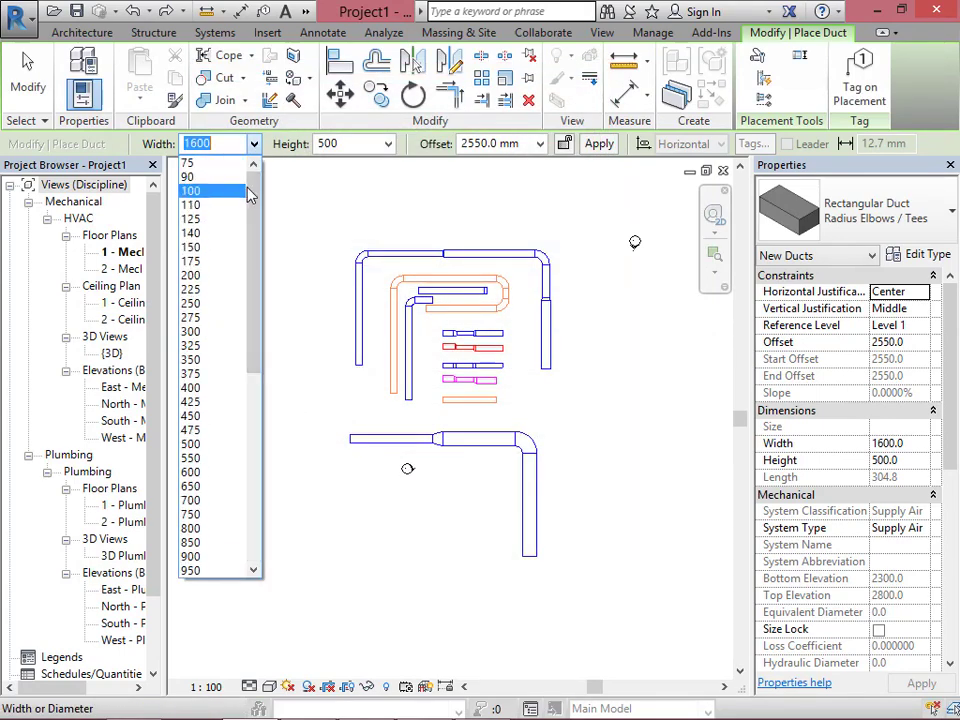
{"action": "scroll", "coordinate": [272, 469], "scroll_direction": "down", "scroll_amount": 9}
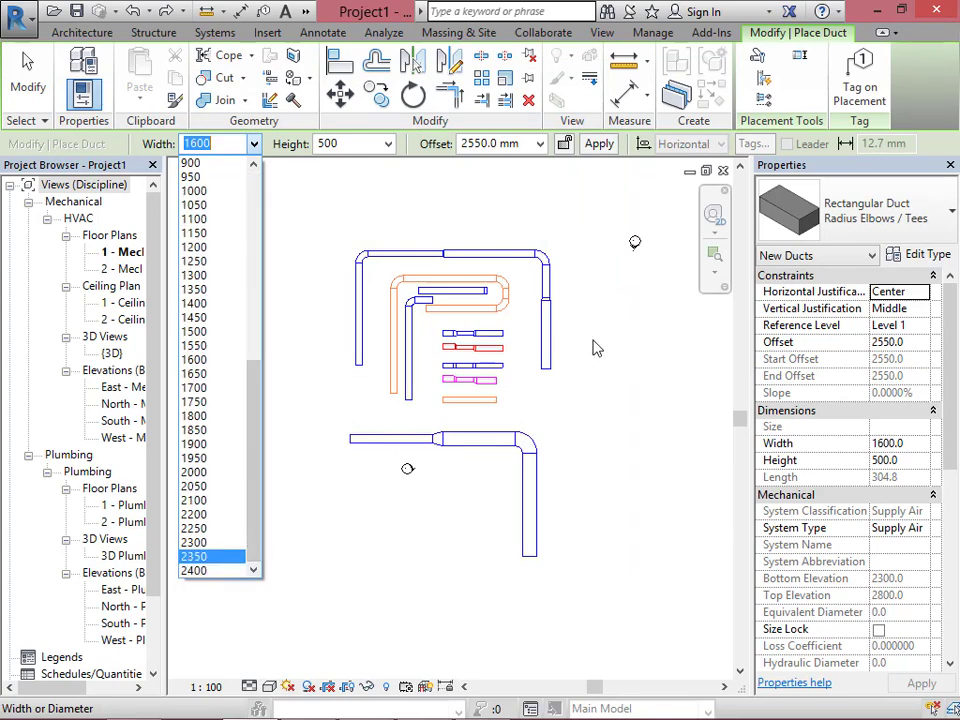
{"action": "key", "text": "Escape"}
{"action": "key", "text": "Escape"}
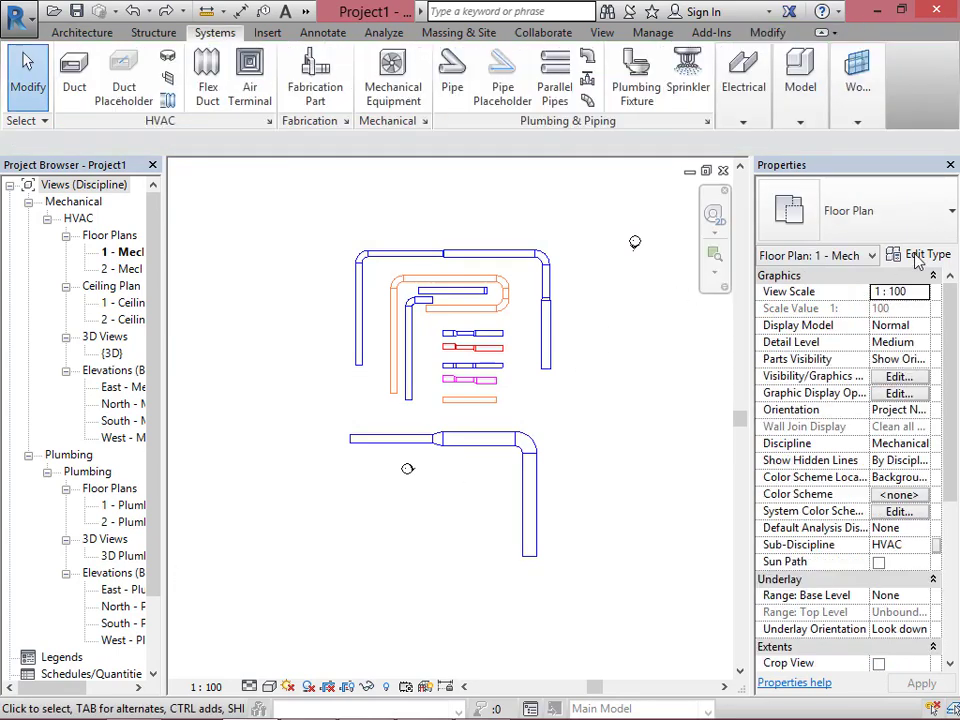
Open the rectangular duct type's routing preferences again and set the elbow to M_Rectangular Elbow - Mitered: Standard.
{"action": "left_click", "coordinate": [75, 88]}
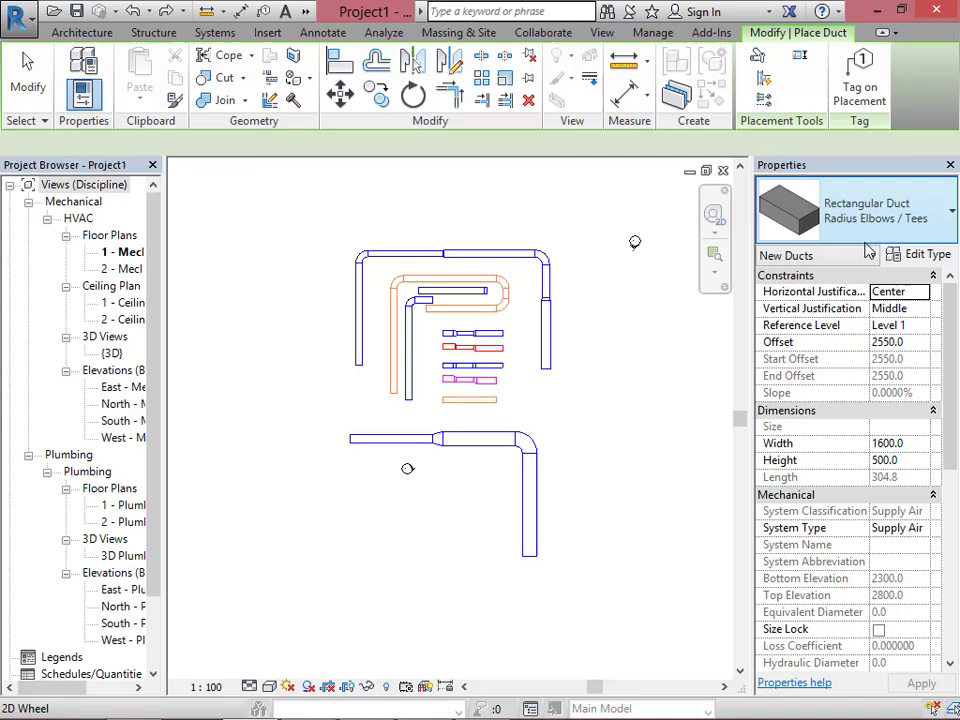
{"action": "left_click", "coordinate": [920, 254]}
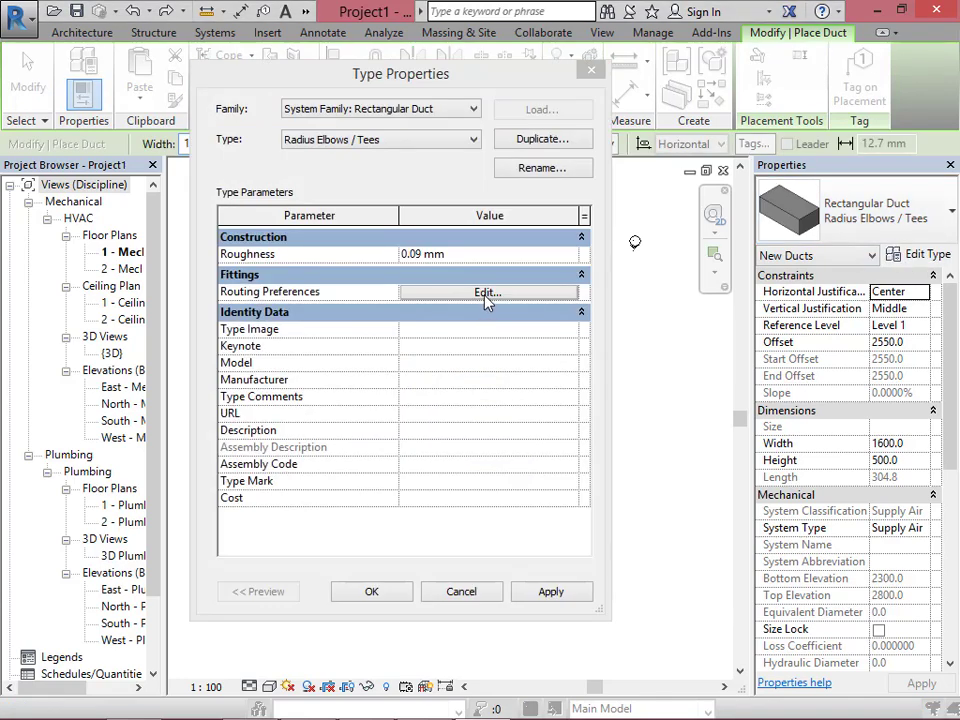
{"action": "left_click", "coordinate": [487, 293]}
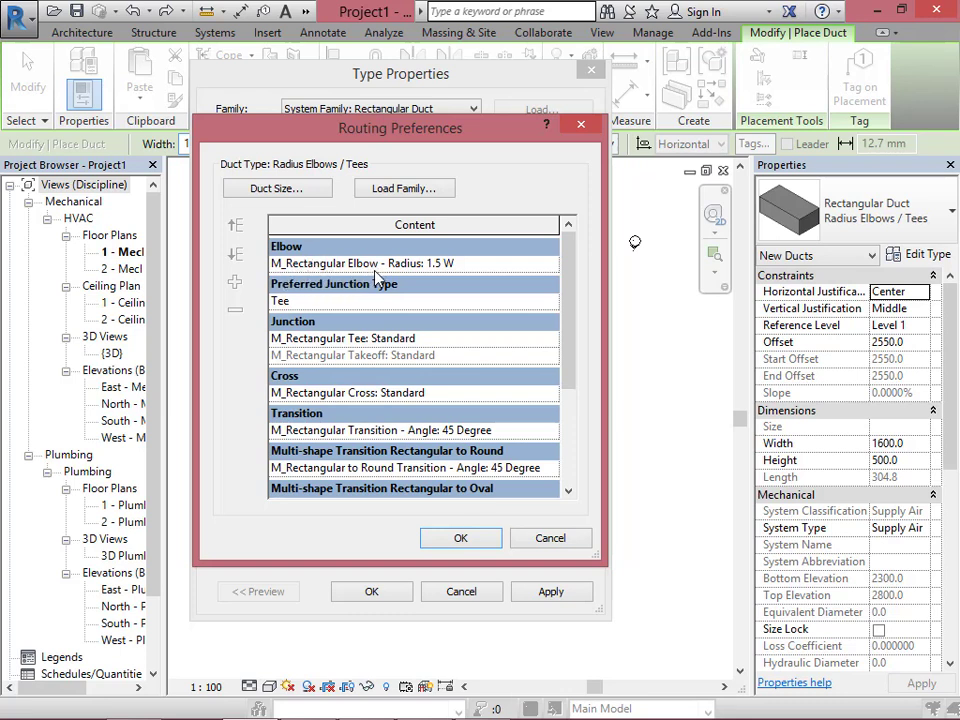
{"action": "left_click", "coordinate": [550, 263]}
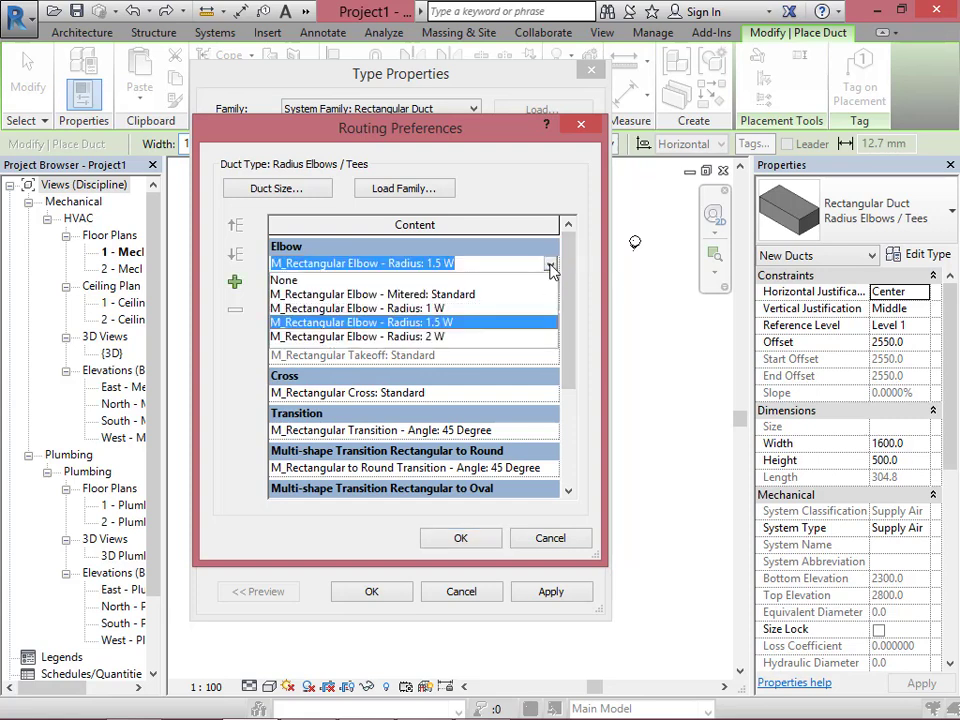
{"action": "left_click", "coordinate": [550, 264]}
{"action": "left_click", "coordinate": [550, 264]}
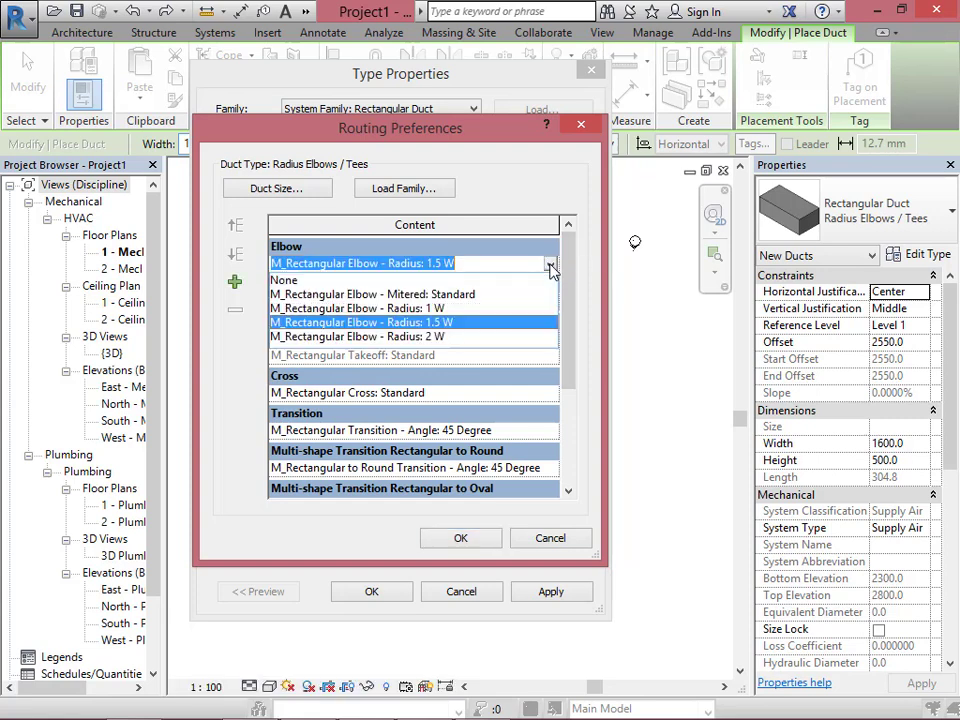
{"action": "left_click", "coordinate": [437, 293]}
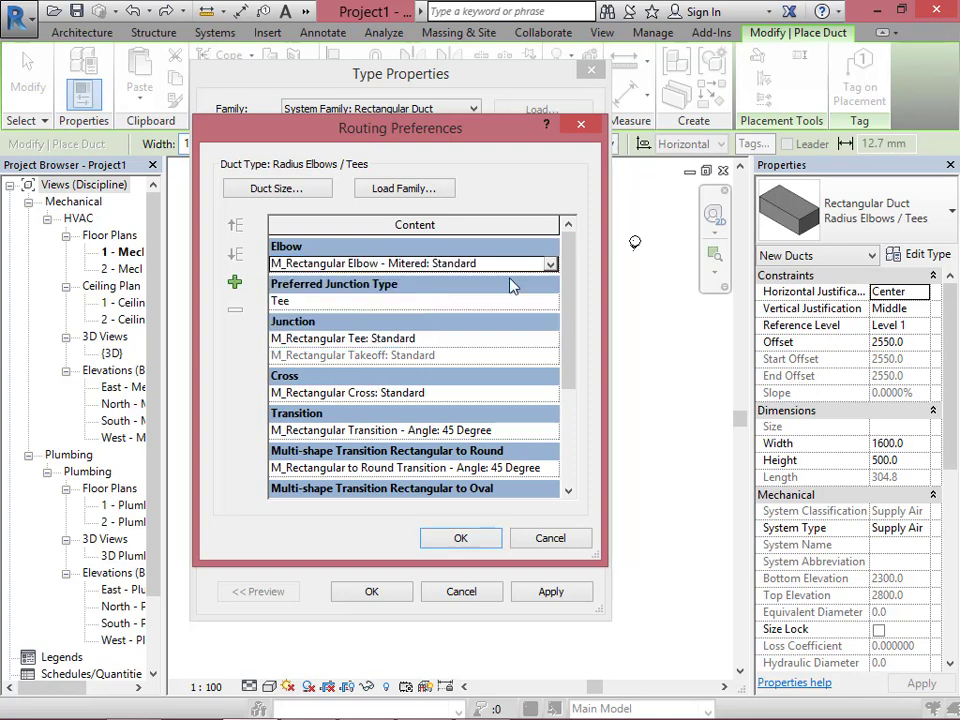
Try the 1.5 W and 1 W radius elbows, and set the elbow to M_Rectangular Elbow - Radius: 2 W.
{"action": "left_click", "coordinate": [550, 264]}
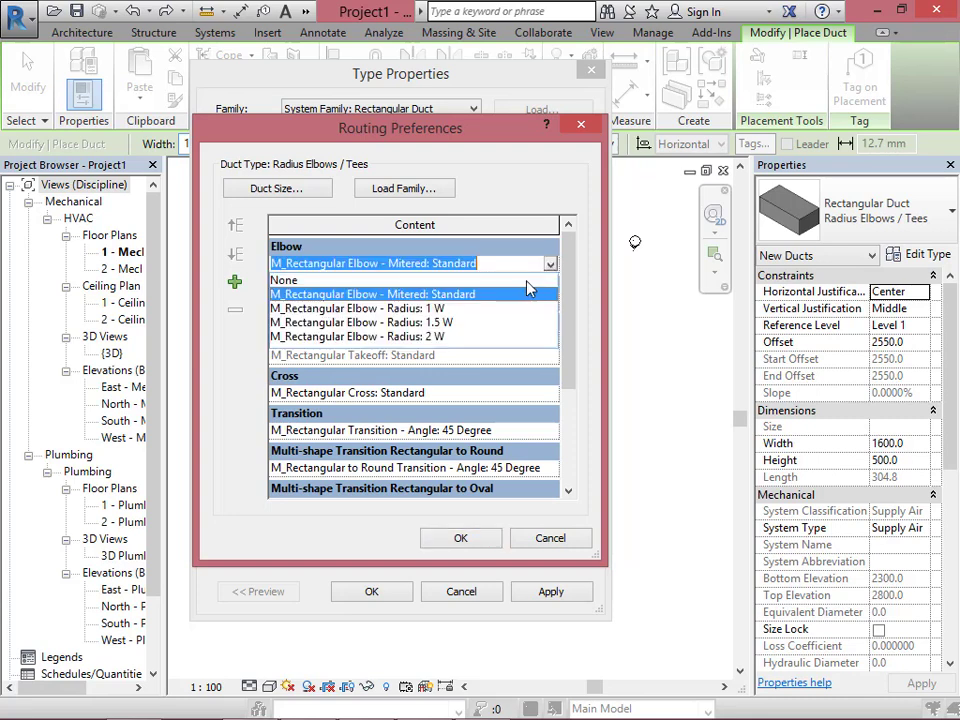
{"action": "left_click", "coordinate": [445, 323]}
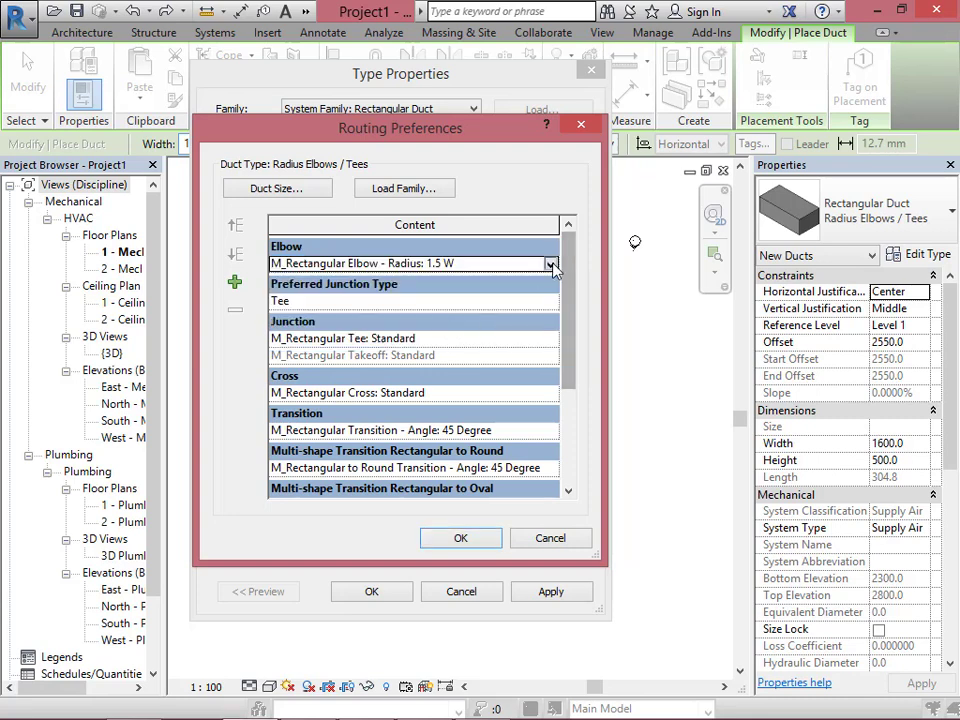
{"action": "left_click", "coordinate": [550, 264]}
{"action": "left_click", "coordinate": [418, 308]}
{"action": "left_click", "coordinate": [550, 264]}
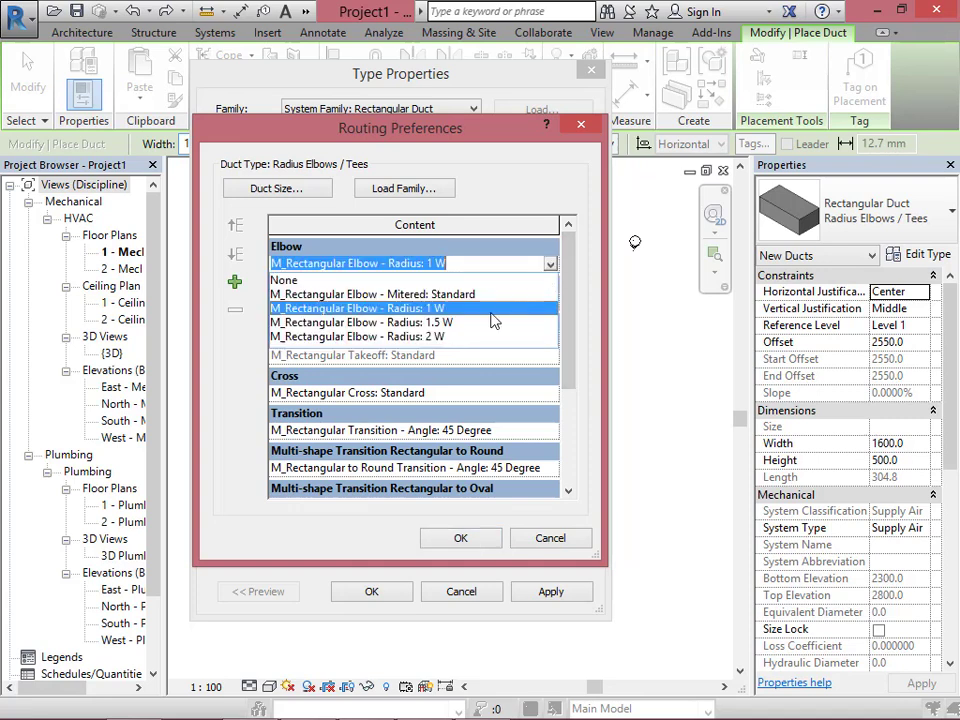
{"action": "left_click", "coordinate": [428, 340]}
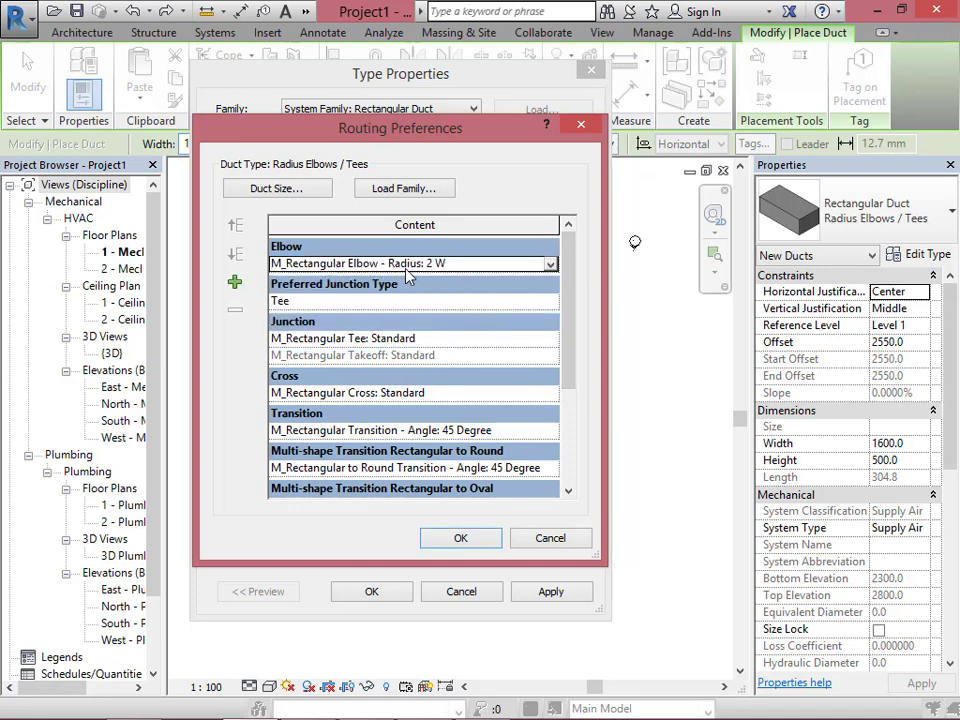
Try M_Rectangular Elbow - Radius: 1 W as the elbow, and set it back to Radius: 2 W.
{"action": "left_click", "coordinate": [550, 265]}
{"action": "left_click", "coordinate": [550, 265]}
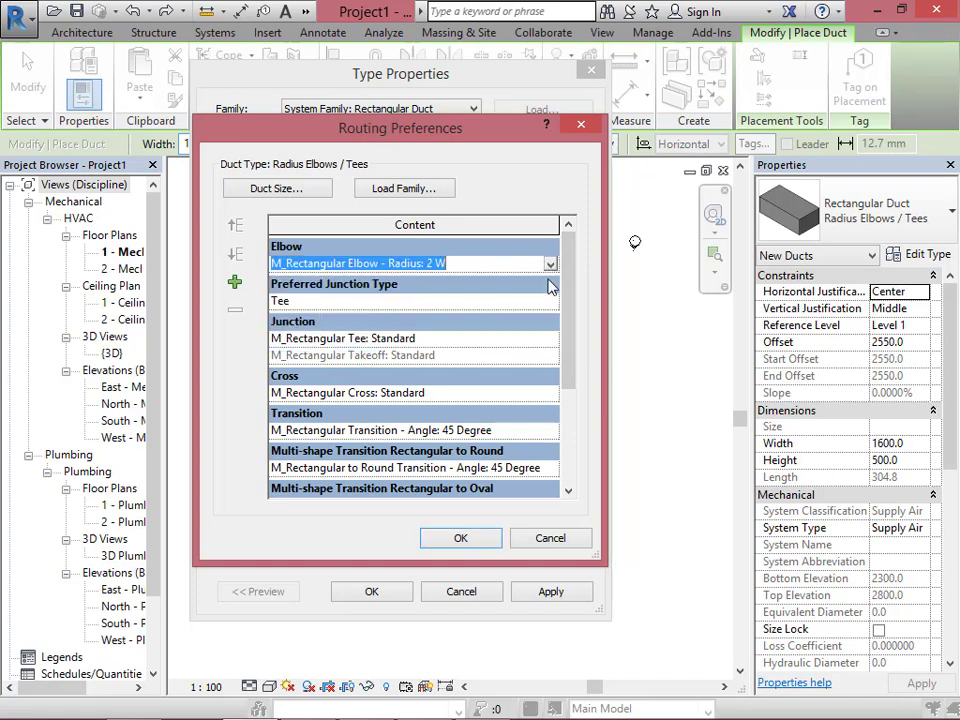
{"action": "left_click", "coordinate": [550, 265]}
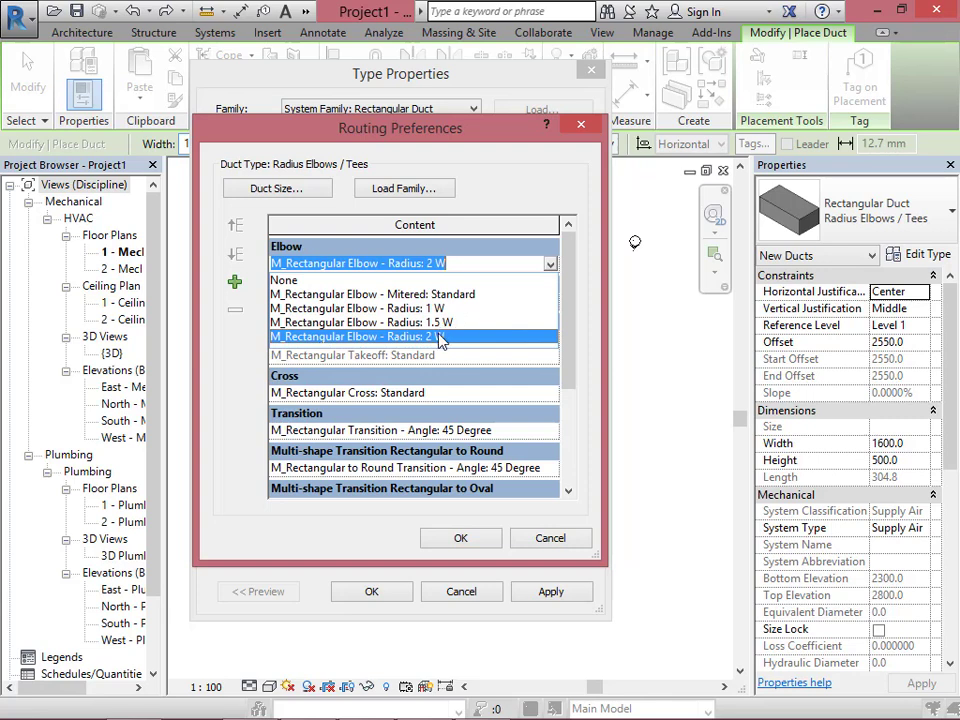
{"action": "left_click", "coordinate": [440, 311]}
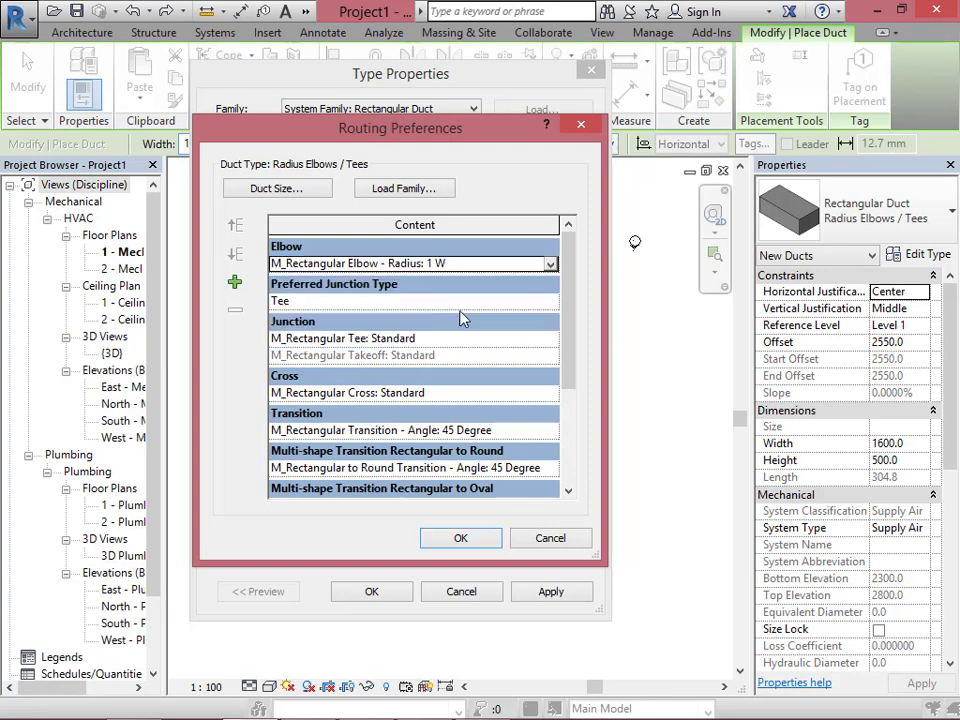
{"action": "left_click", "coordinate": [550, 264]}
{"action": "left_click", "coordinate": [443, 337]}
Switch the preferred junction type between Tap and Tee, and leave it set to Tap.
{"action": "left_click", "coordinate": [552, 304]}
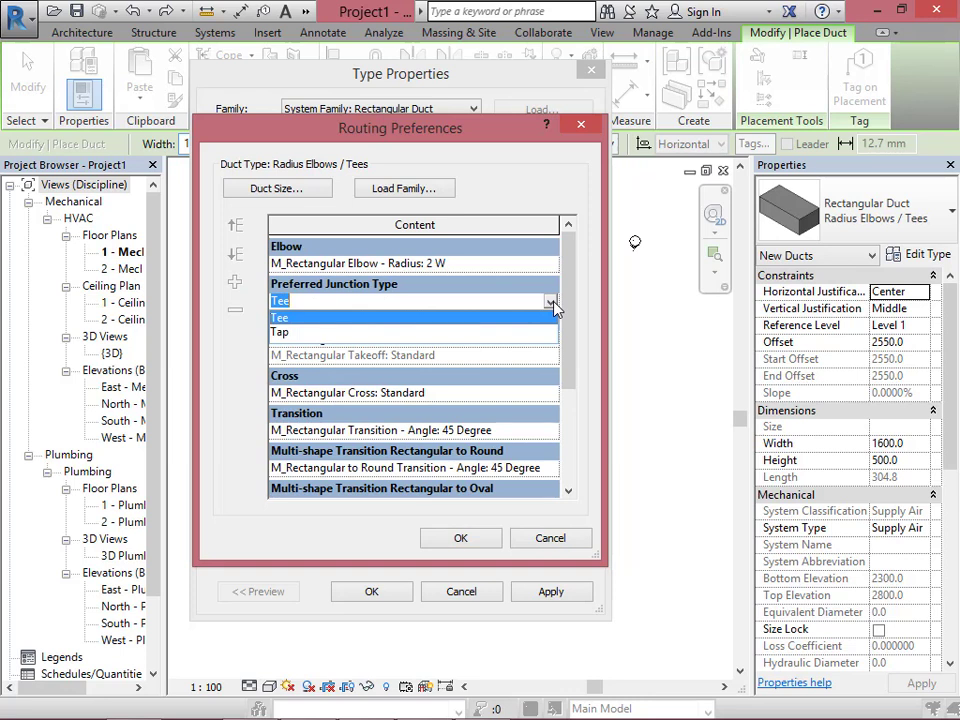
{"action": "left_click", "coordinate": [331, 336]}
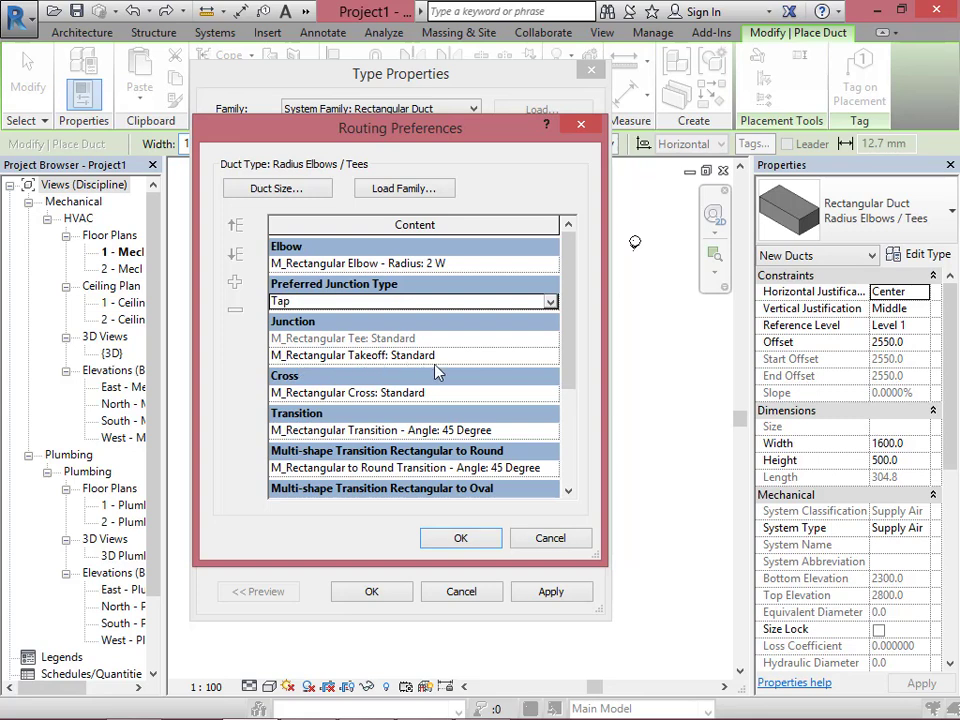
{"action": "left_click", "coordinate": [550, 302]}
{"action": "left_click", "coordinate": [295, 317]}
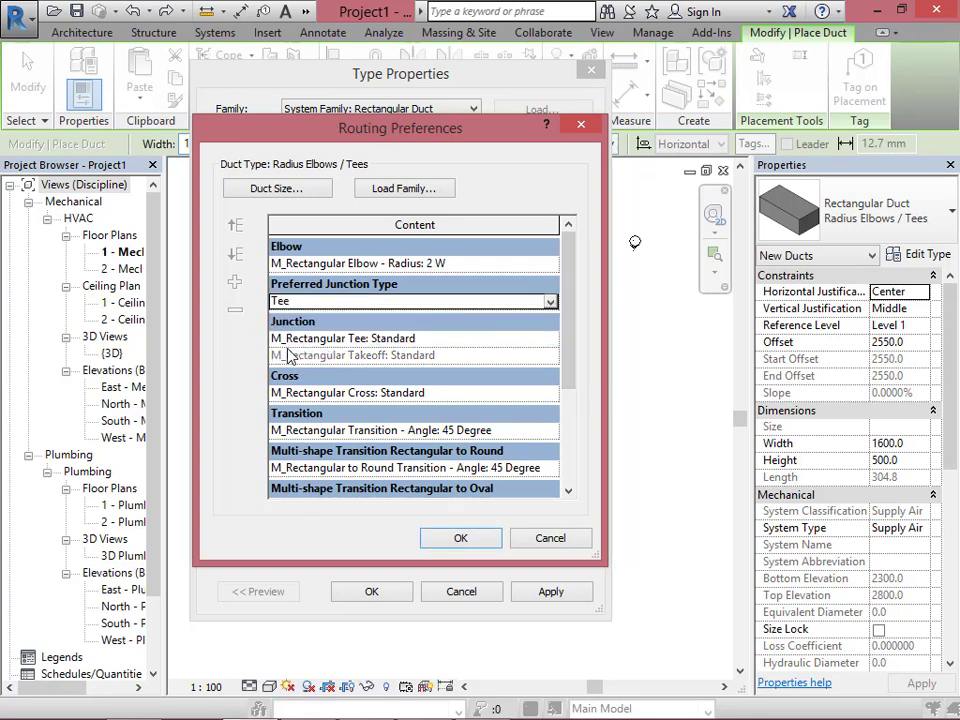
{"action": "left_click", "coordinate": [549, 302]}
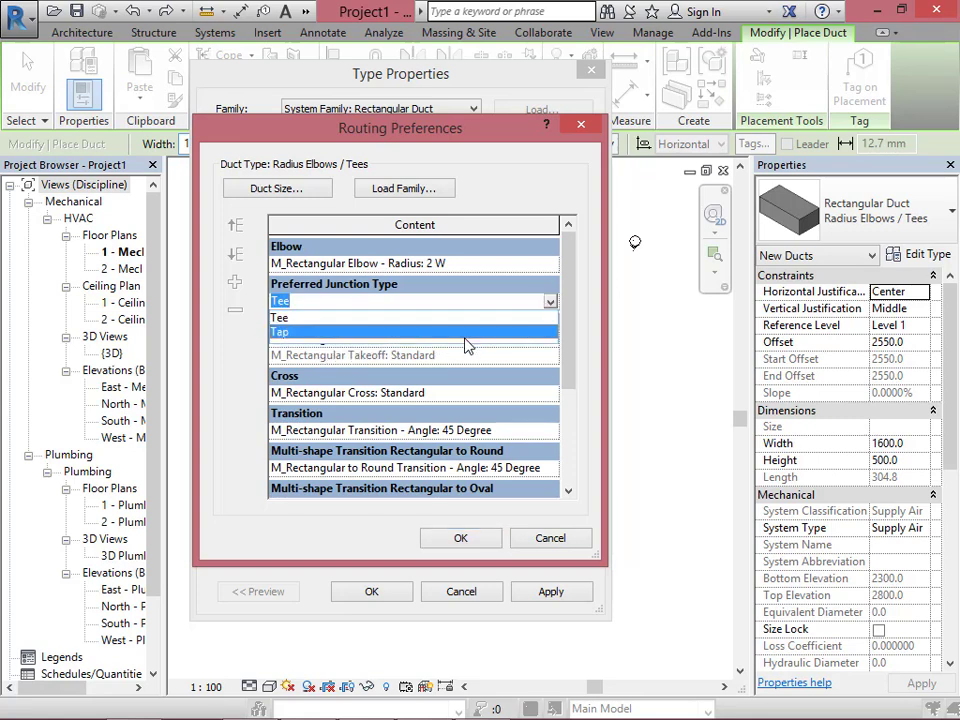
{"action": "left_click", "coordinate": [466, 334]}
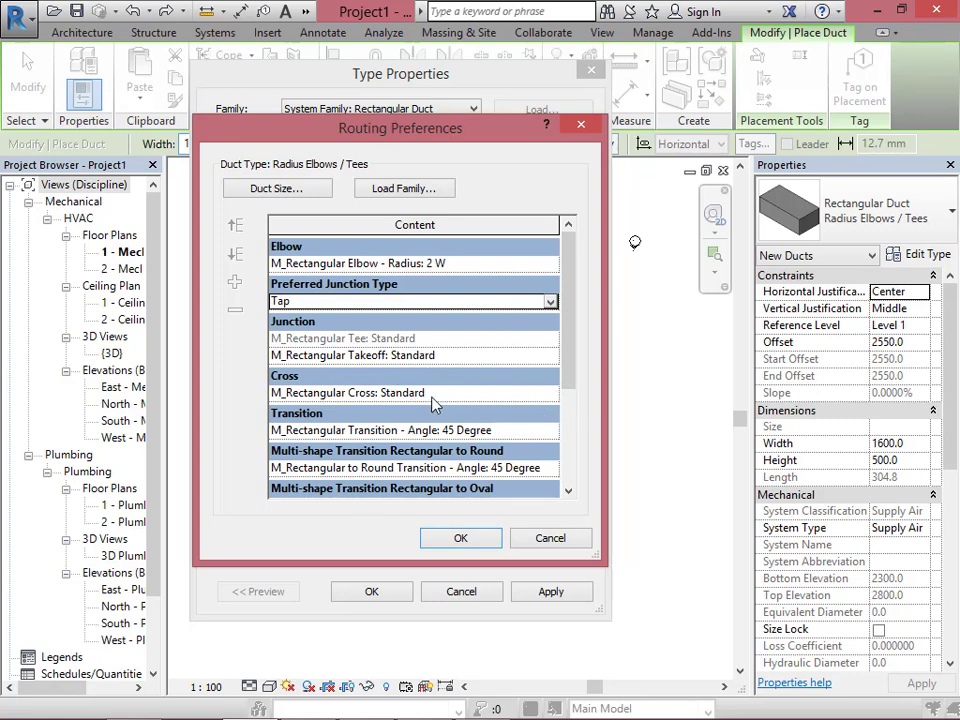
Check the cross fitting choices and set the transition to M_Rectangular Transition - Angle: 15 Degree.
{"action": "left_click", "coordinate": [550, 396]}
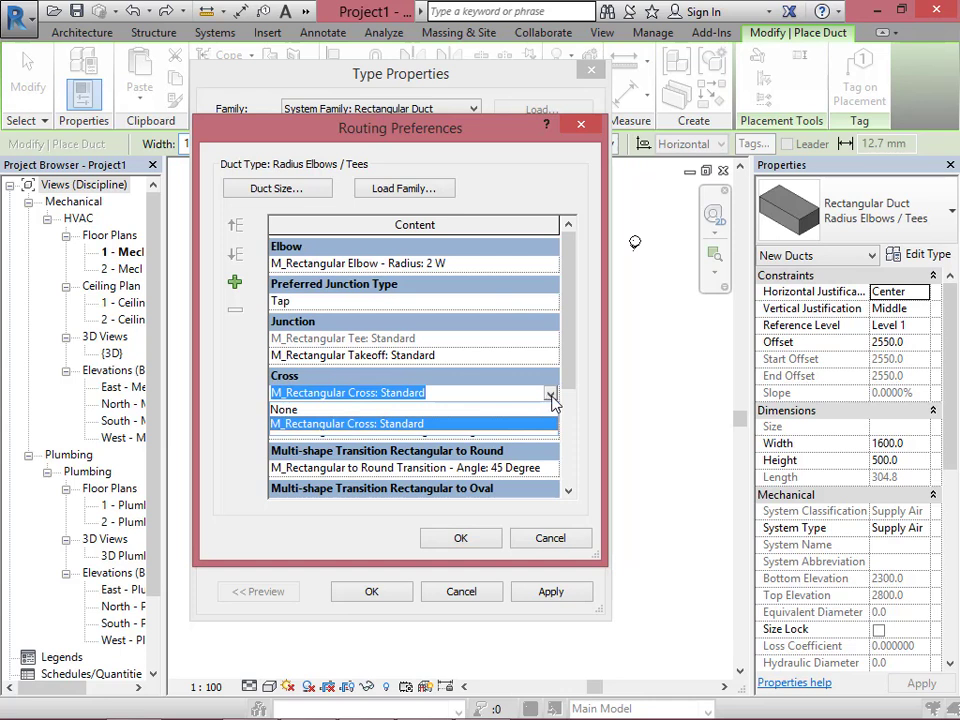
{"action": "left_click", "coordinate": [551, 396]}
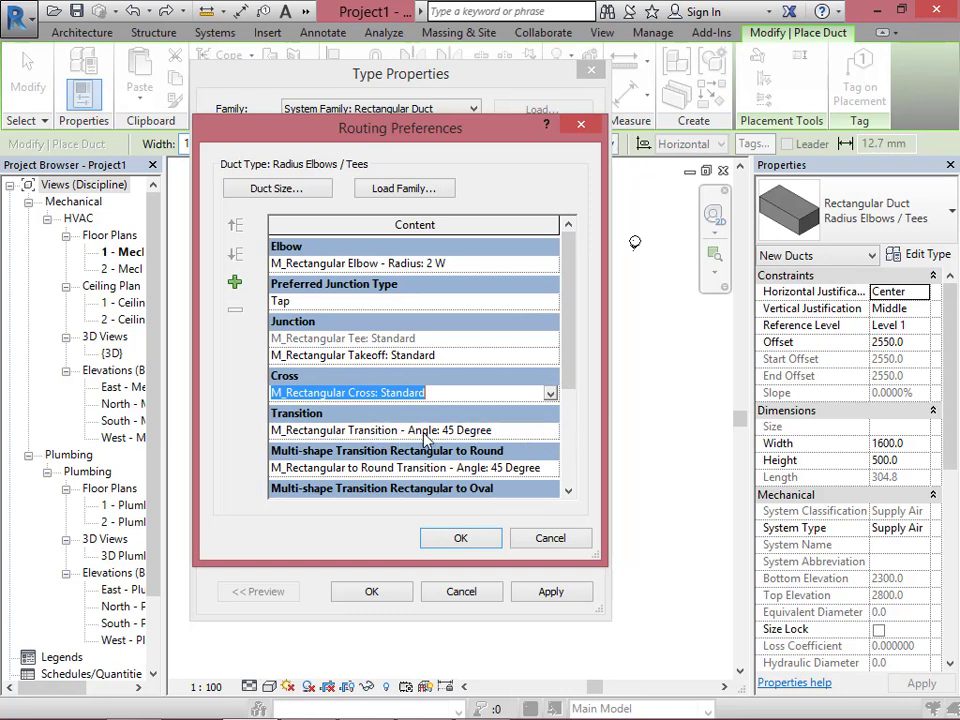
{"action": "left_click", "coordinate": [550, 432]}
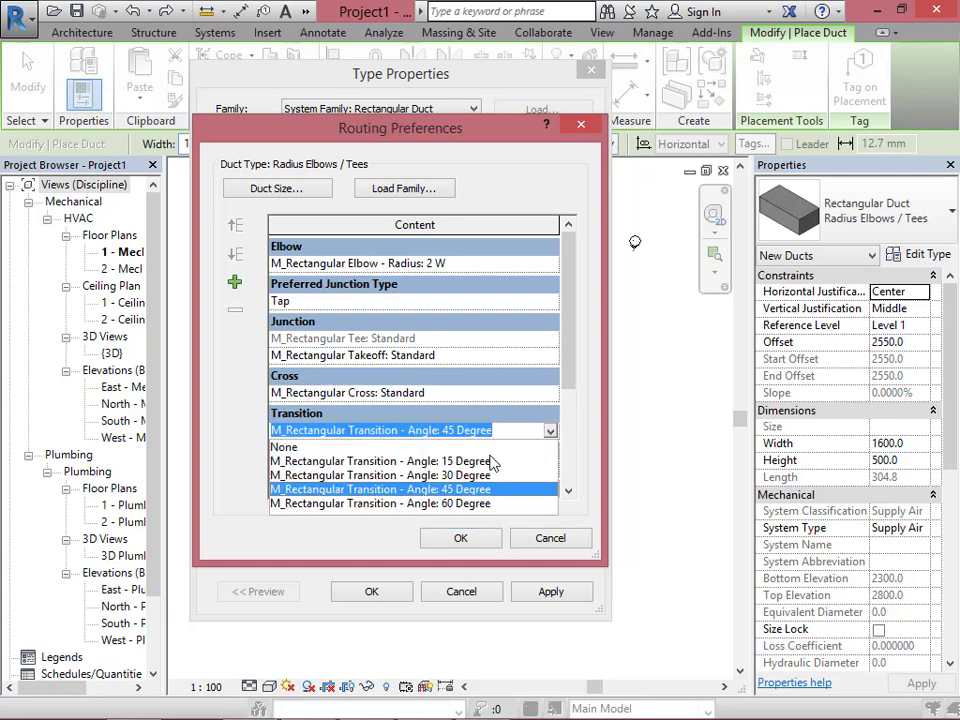
{"action": "left_click", "coordinate": [492, 461]}
{"action": "left_click", "coordinate": [550, 431]}
{"action": "left_click", "coordinate": [480, 461]}
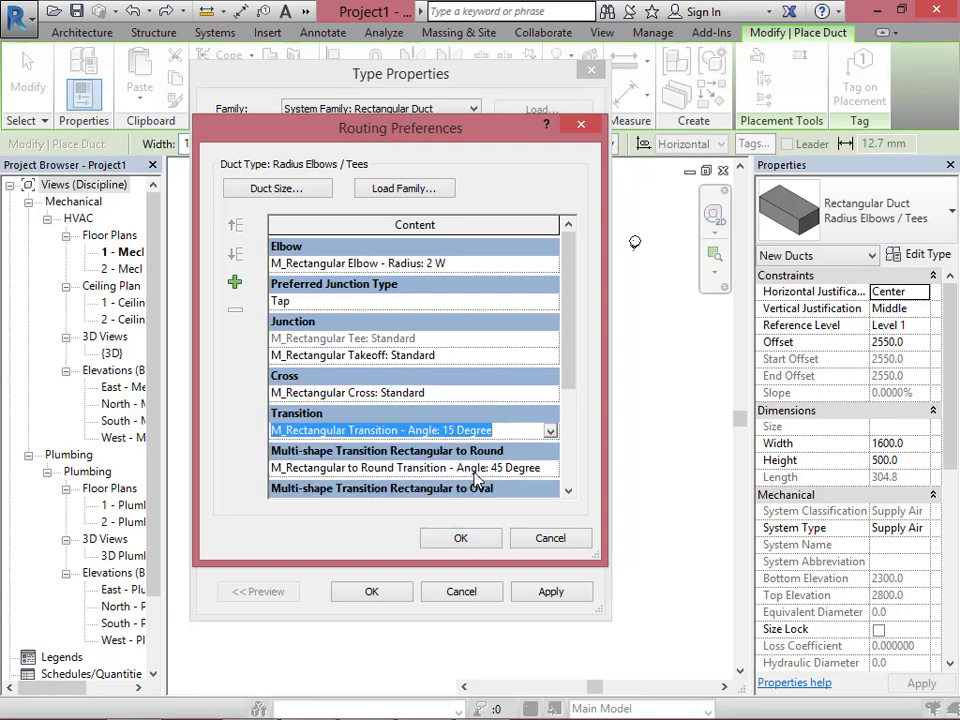
Try the 30 Degree and 60 Degree rectangular transitions, and set the transition back to 15 Degree.
{"action": "left_click", "coordinate": [550, 431]}
{"action": "left_click", "coordinate": [480, 478]}
{"action": "left_click", "coordinate": [550, 431]}
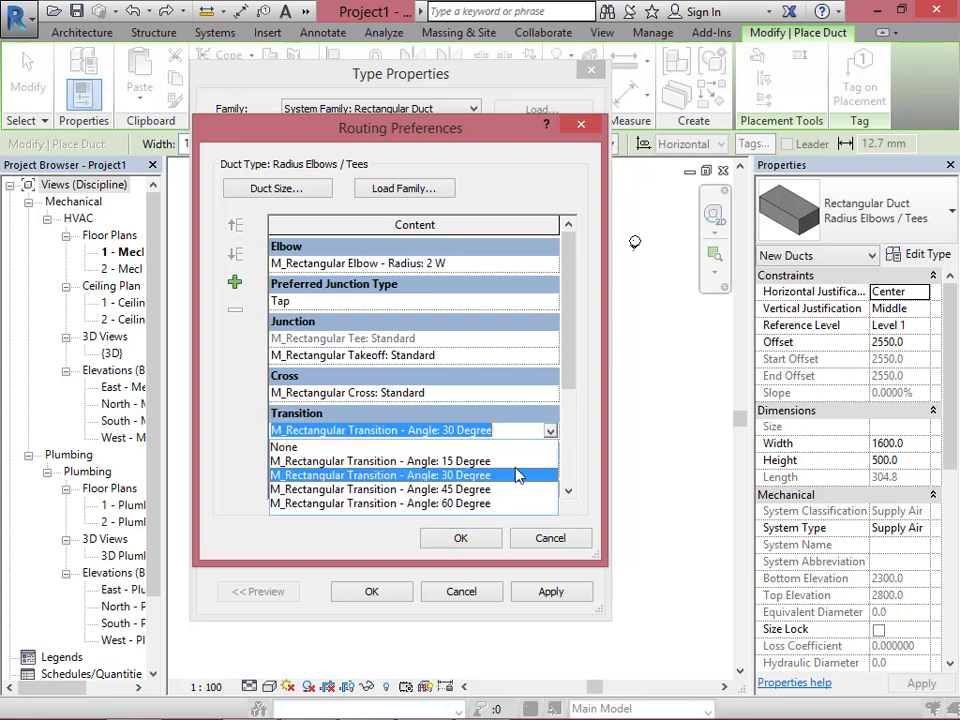
{"action": "left_click", "coordinate": [478, 505]}
{"action": "left_click", "coordinate": [550, 431]}
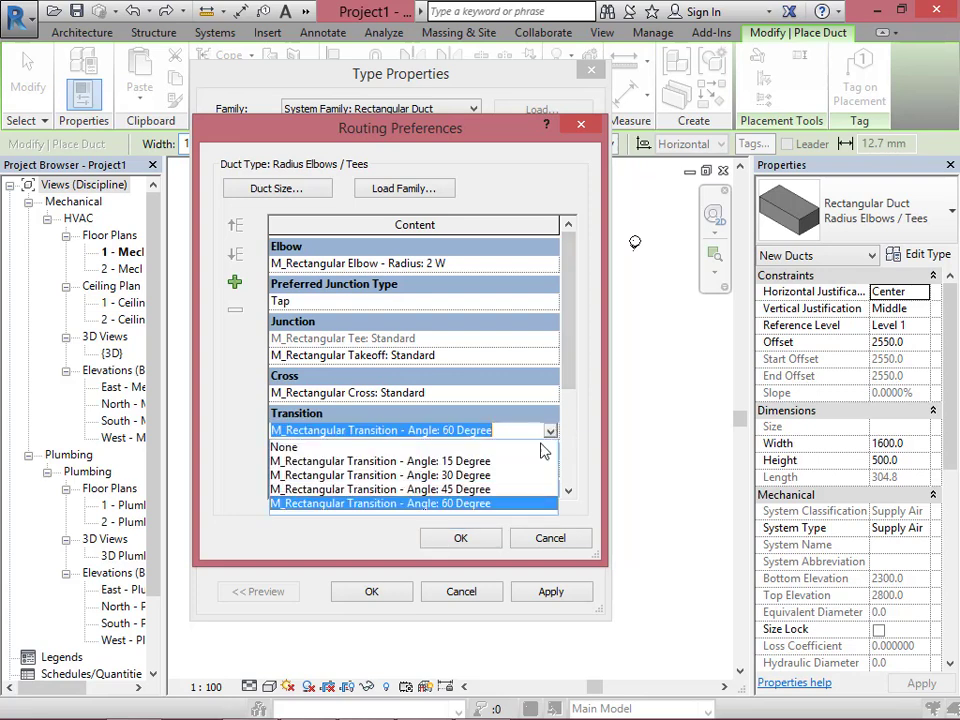
{"action": "left_click", "coordinate": [470, 470]}
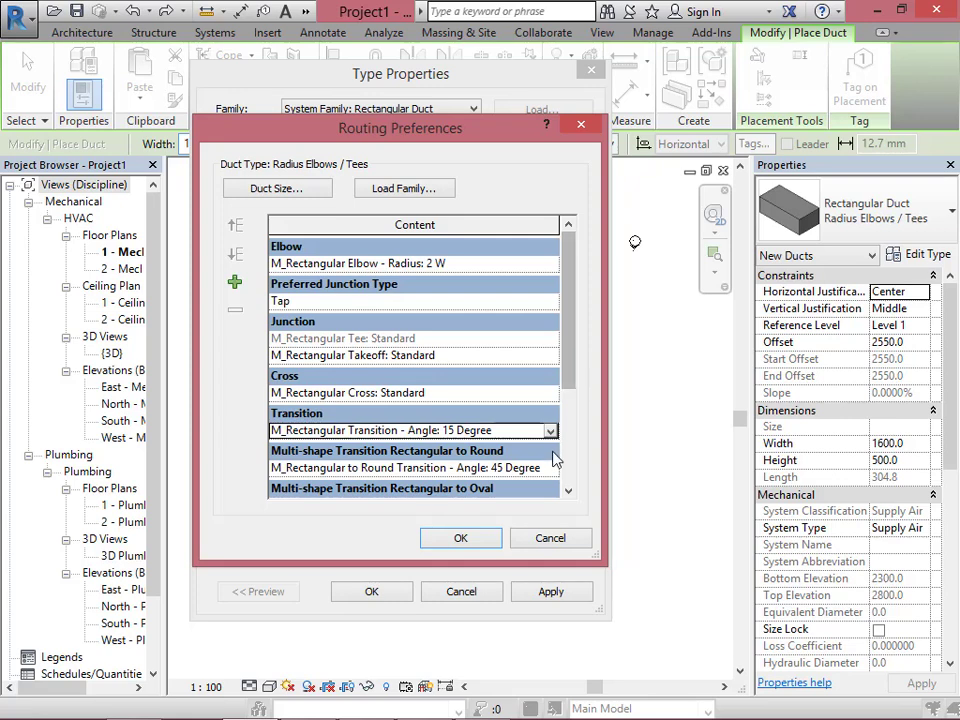
Review the remaining routing preferences for multi-shape transitions, union and cap fittings.
{"action": "scroll", "coordinate": [516, 435], "scroll_direction": "down", "scroll_amount": 3}
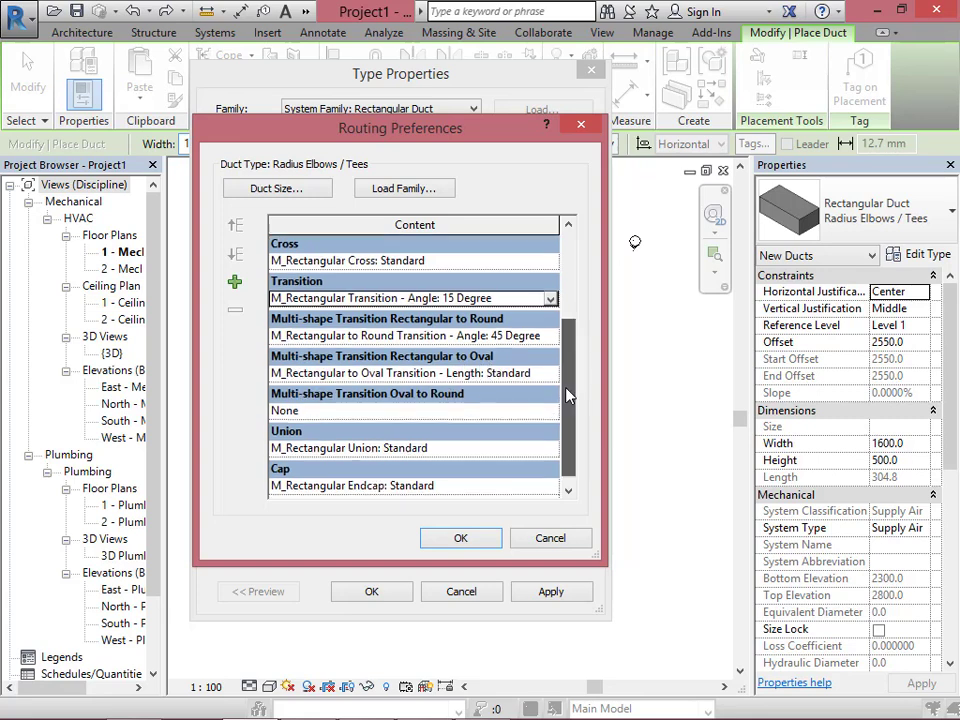
{"action": "scroll", "coordinate": [564, 405], "scroll_direction": "down", "scroll_amount": 1}
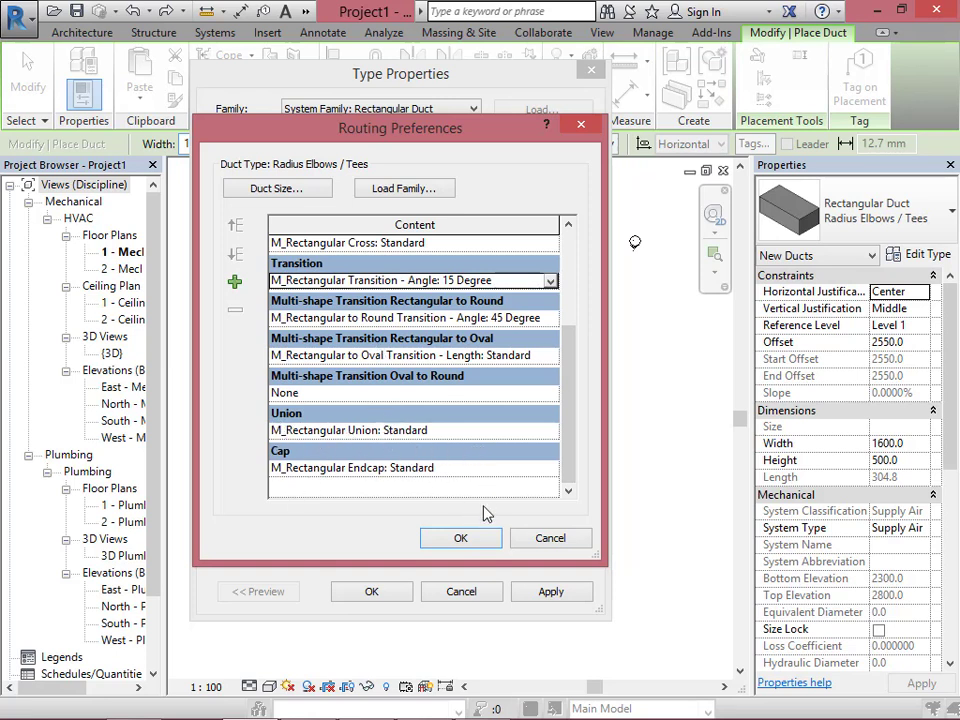
Recheck the listed fittings, accept the routing preferences, and apply the Radius Elbows / Tees type properties.
{"action": "left_click_drag", "start_coordinate": [575, 443], "coordinate": [574, 315]}
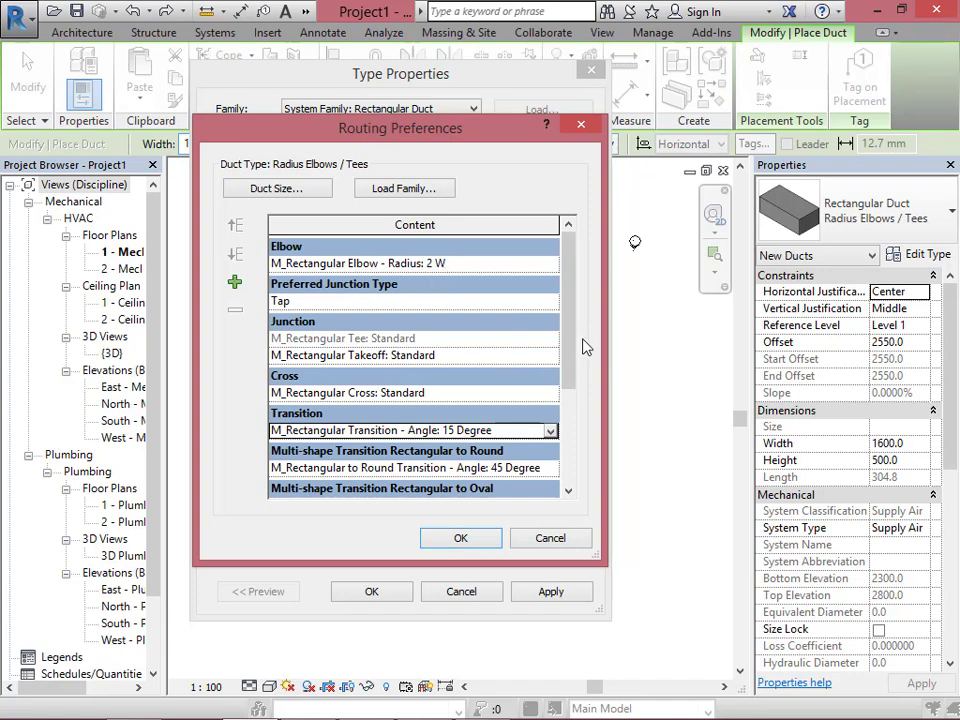
{"action": "left_click_drag", "start_coordinate": [572, 343], "coordinate": [573, 372]}
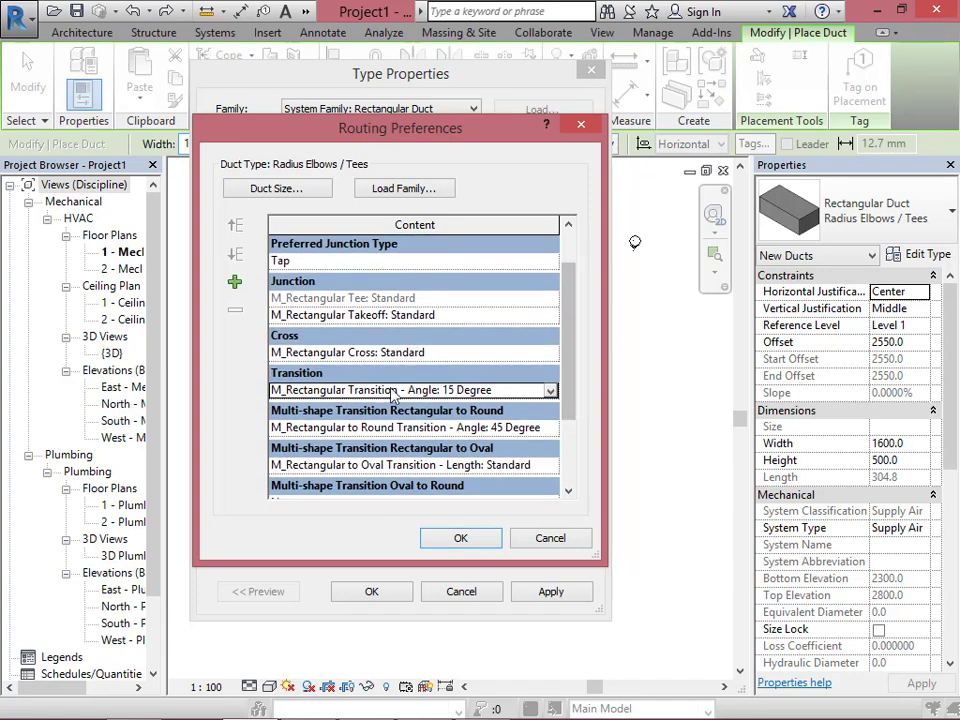
{"action": "left_click", "coordinate": [478, 541]}
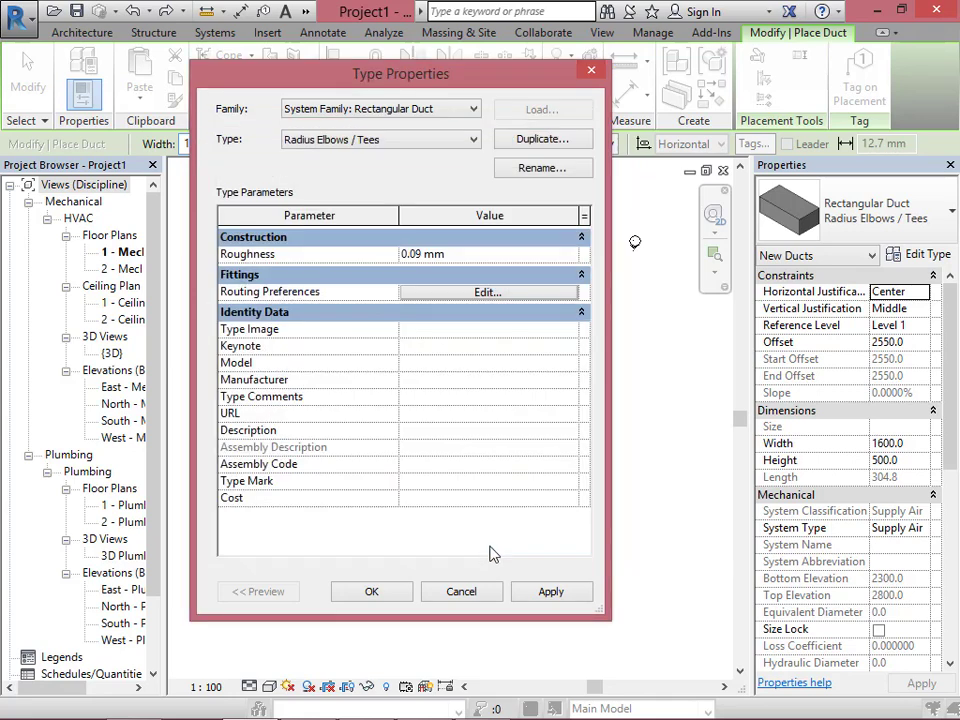
{"action": "left_click", "coordinate": [555, 598]}
{"action": "left_click", "coordinate": [391, 594]}
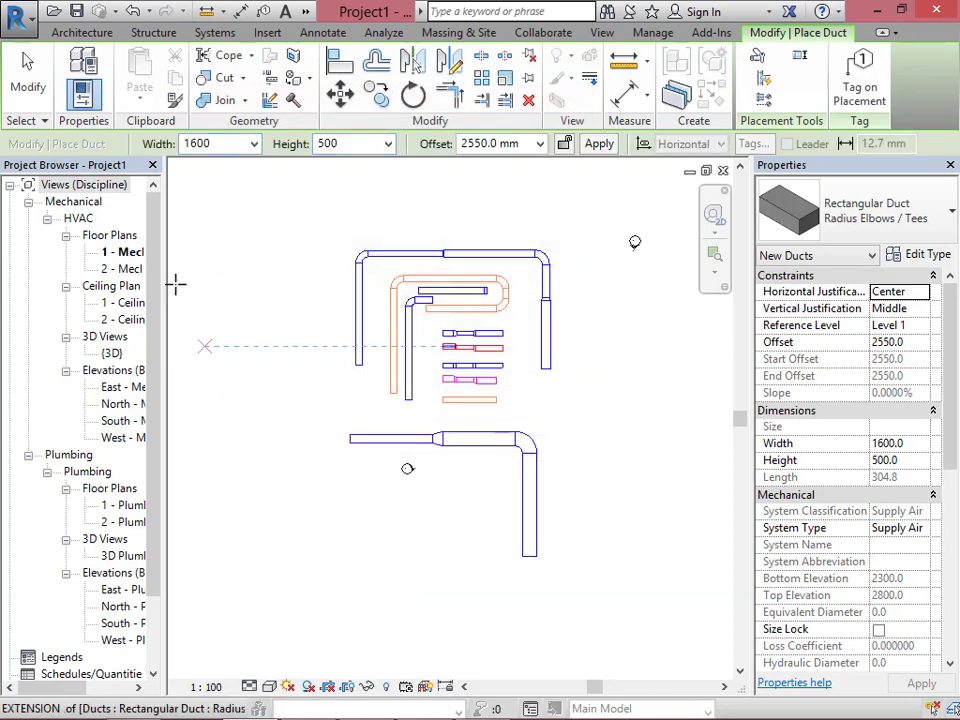
Draw a 1600 x 500 mm duct run around the existing ducts: down the west side, about 37000 mm east, and a short leg north.
{"action": "left_click", "coordinate": [256, 246]}
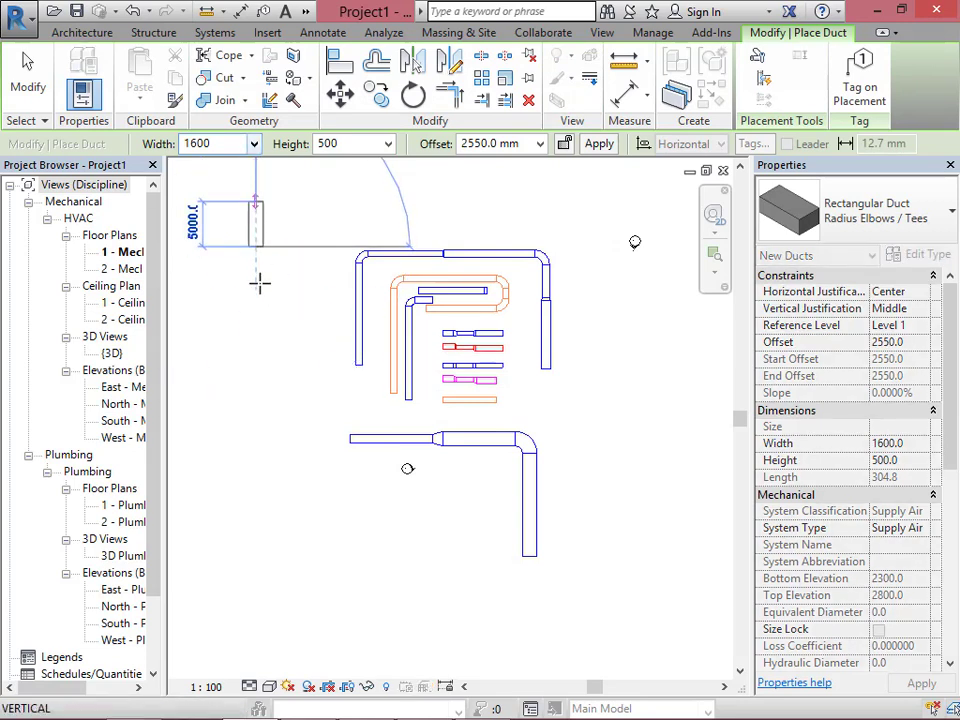
{"action": "left_click", "coordinate": [256, 615]}
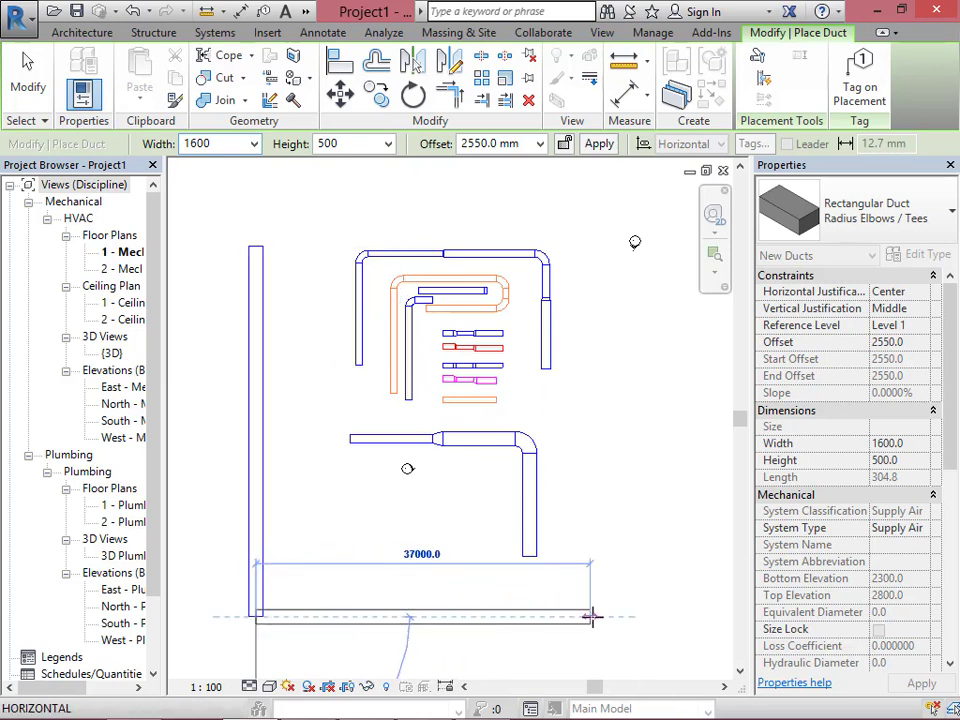
{"action": "left_click", "coordinate": [590, 614]}
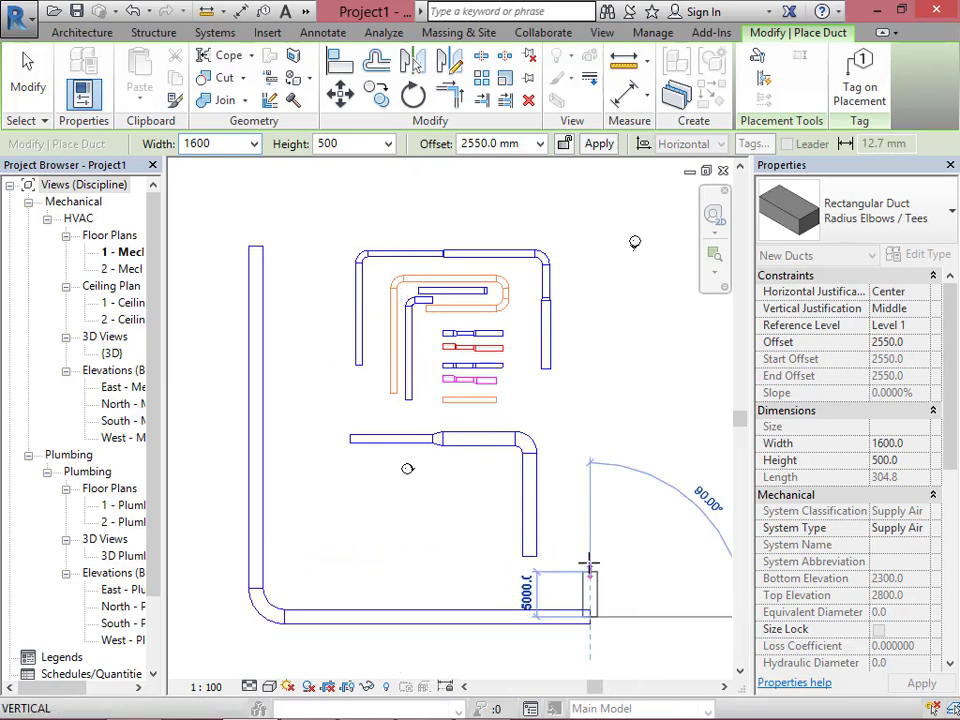
{"action": "left_click", "coordinate": [590, 526]}
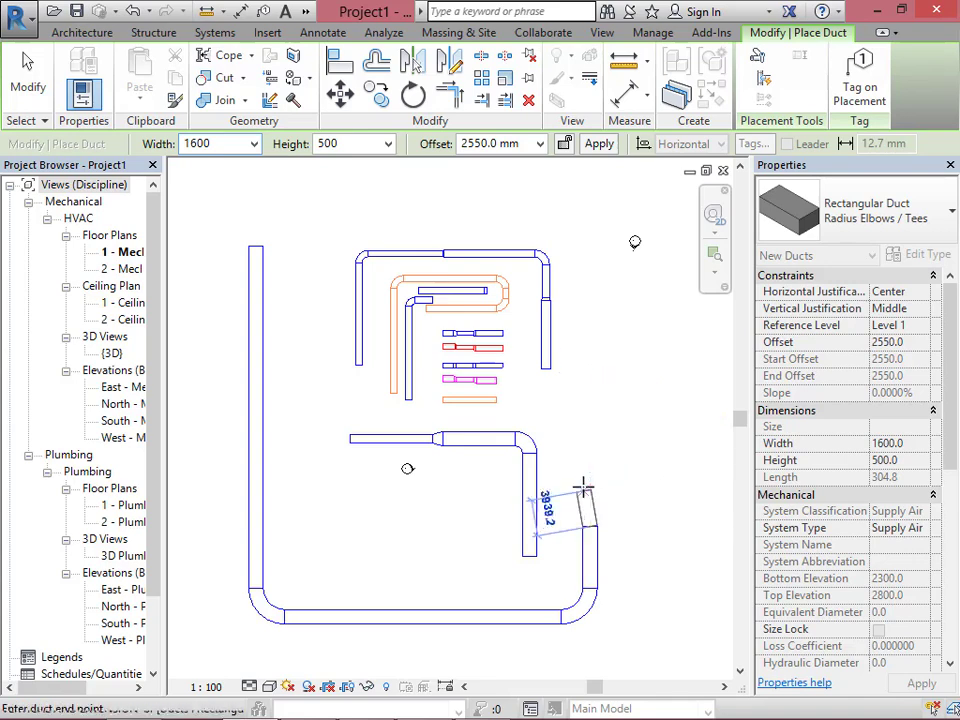
Continue the run at 2400 mm width north along the east side and west above the existing ducts, and end it there.
{"action": "left_click", "coordinate": [255, 144]}
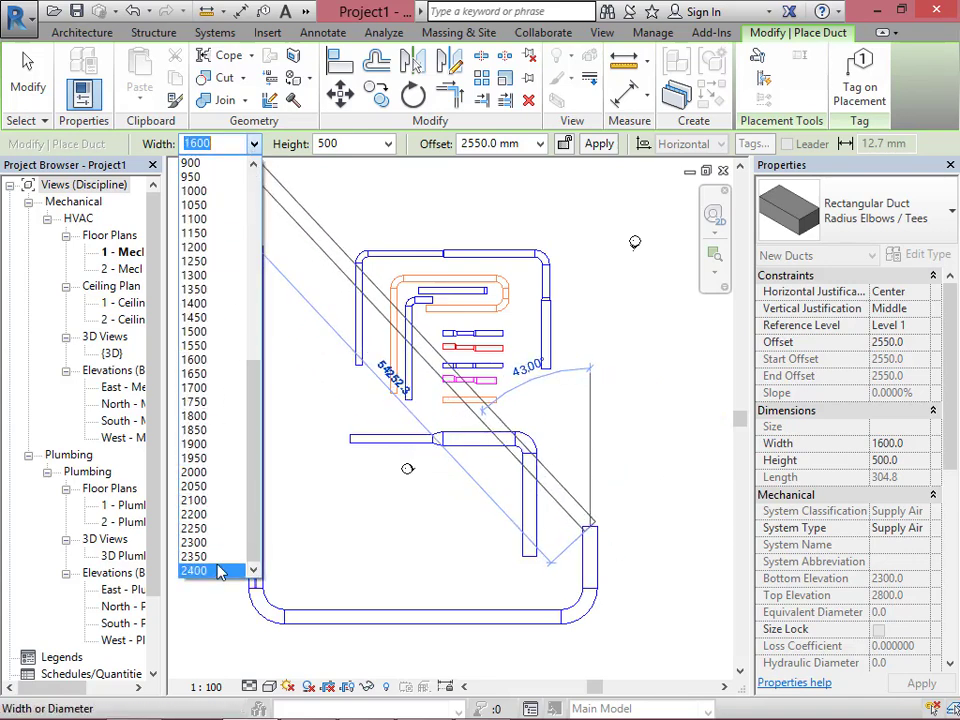
{"action": "key", "text": "Escape"}
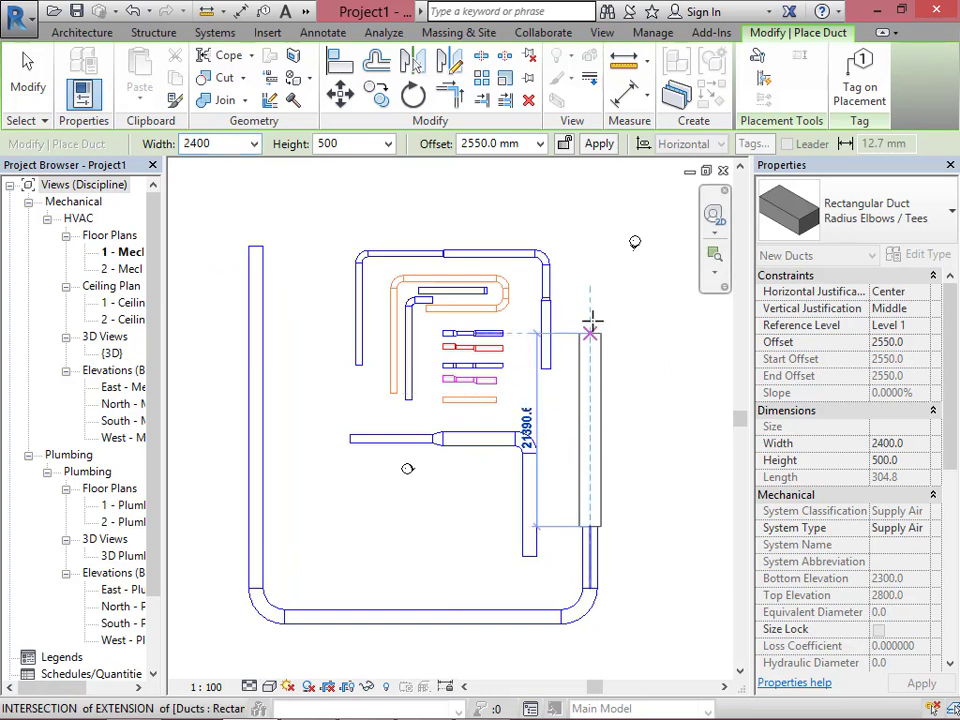
{"action": "left_click", "coordinate": [591, 307]}
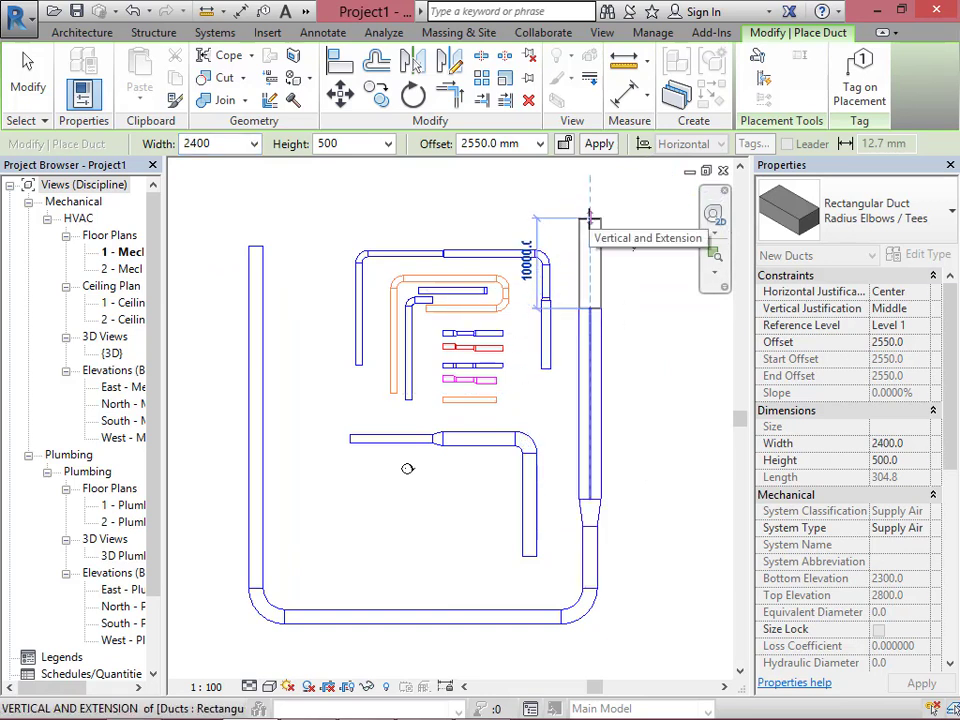
{"action": "left_click", "coordinate": [590, 218]}
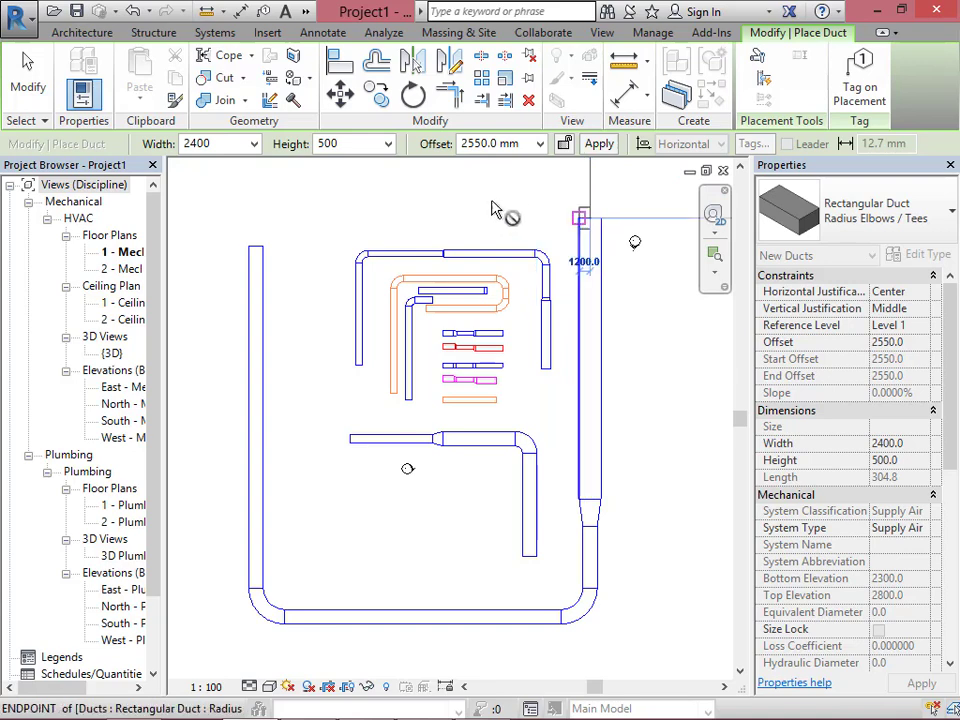
{"action": "left_click", "coordinate": [295, 218]}
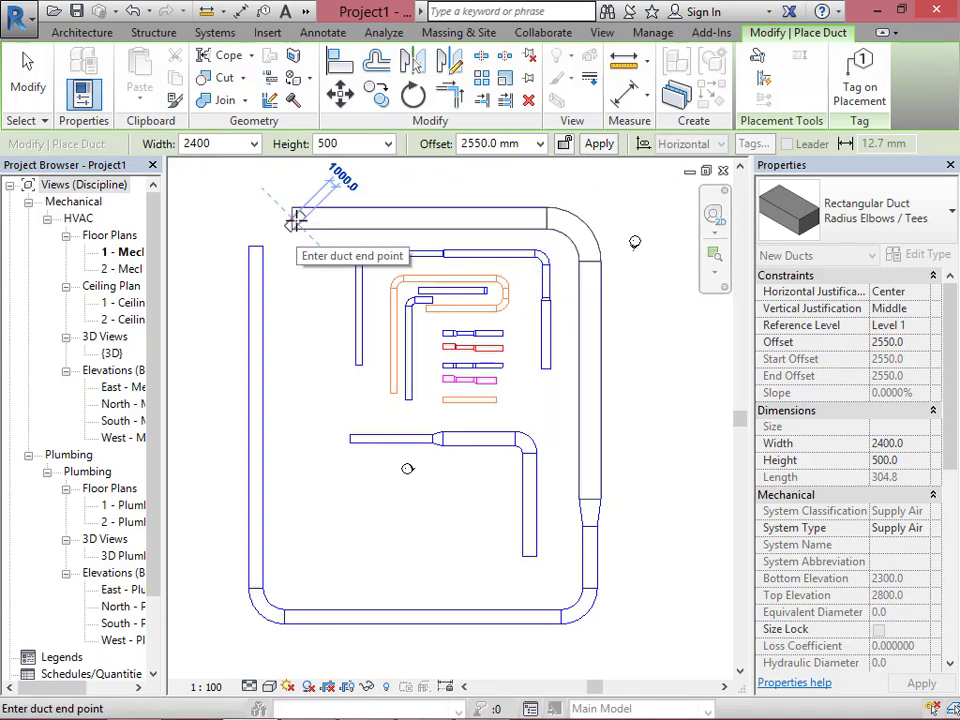
{"action": "key", "text": "Escape"}
{"action": "key", "text": "Escape"}
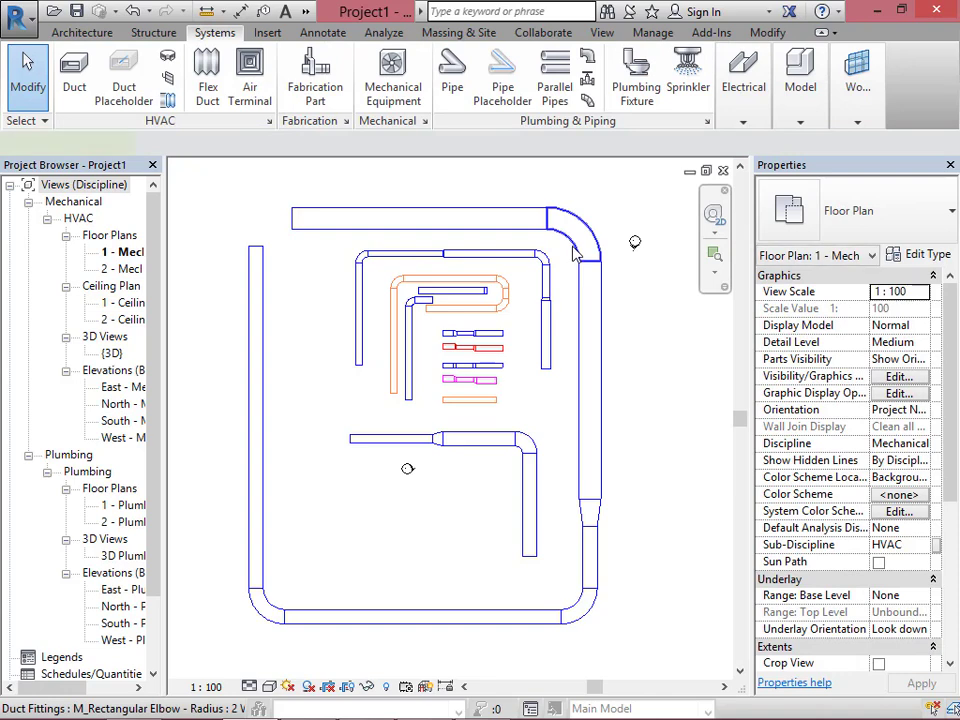
Inspect the upper elbow and the 1600 to 2400 mm transition to check which fitting types the new run uses.
{"action": "left_click", "coordinate": [575, 255]}
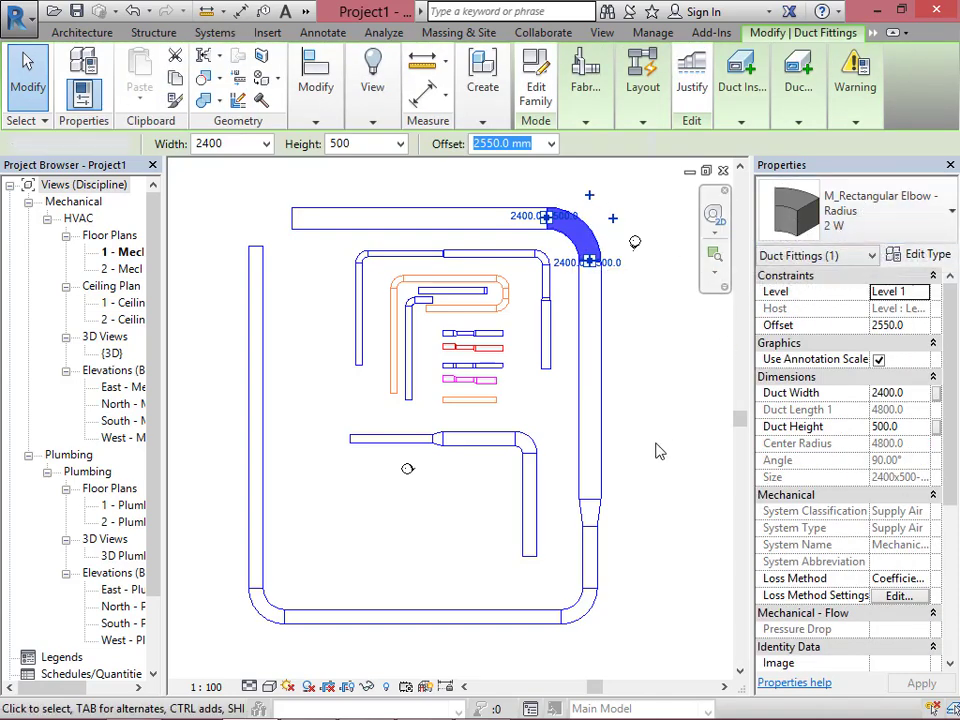
{"action": "left_click", "coordinate": [611, 514]}
{"action": "left_click", "coordinate": [598, 514]}
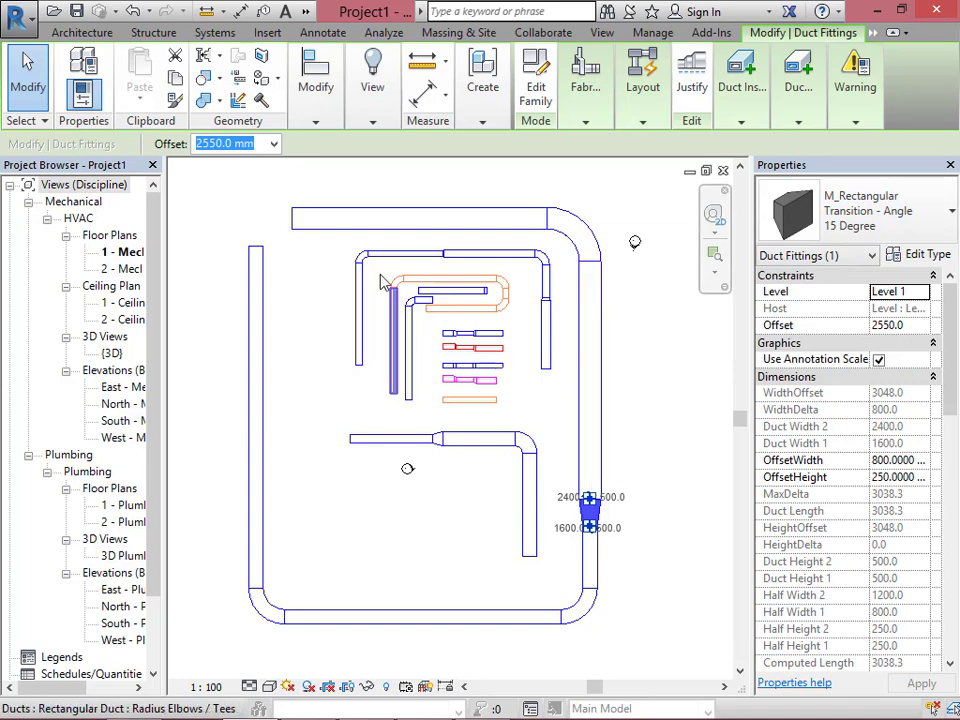
{"action": "key", "text": "Escape"}
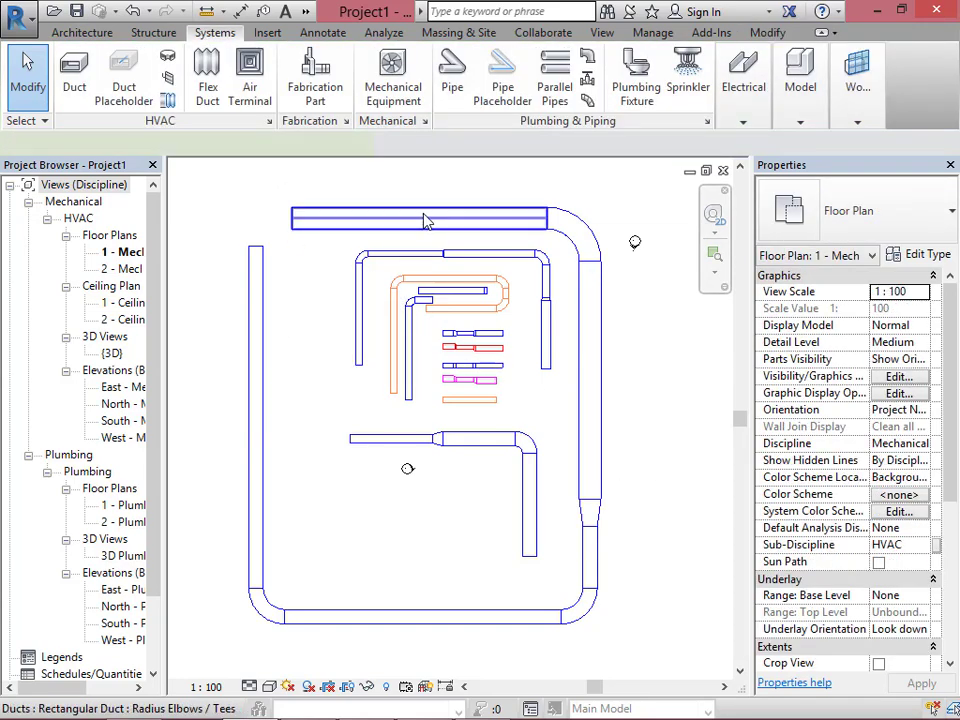
Start a similar duct from the upper 2400 mm duct, with width 1000 mm and height 425 mm.
{"action": "left_click", "coordinate": [425, 220]}
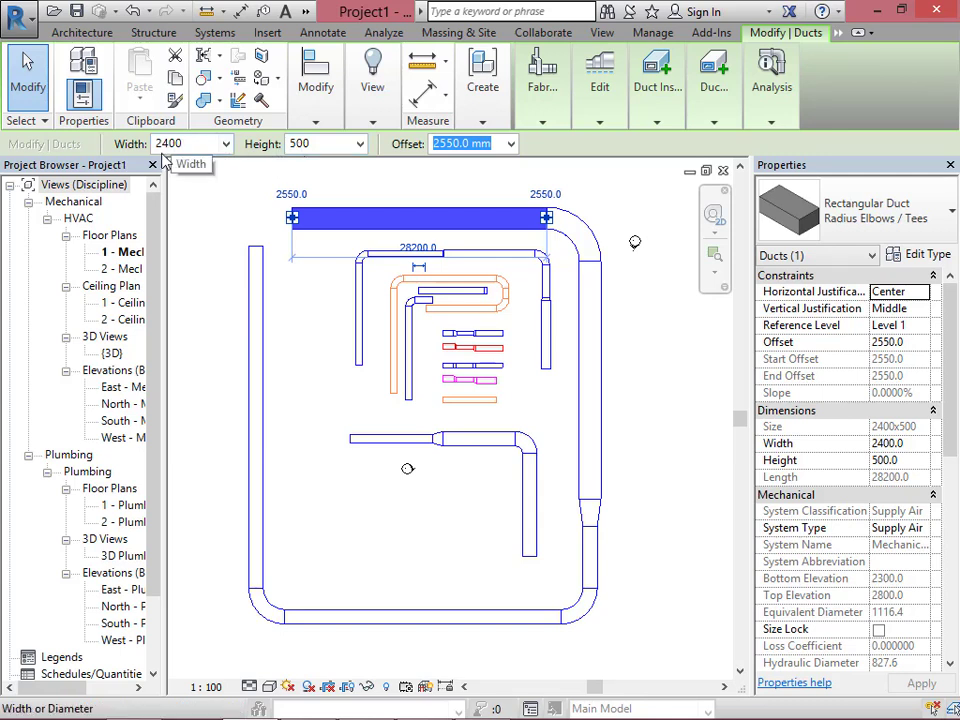
{"action": "right_click", "coordinate": [354, 218]}
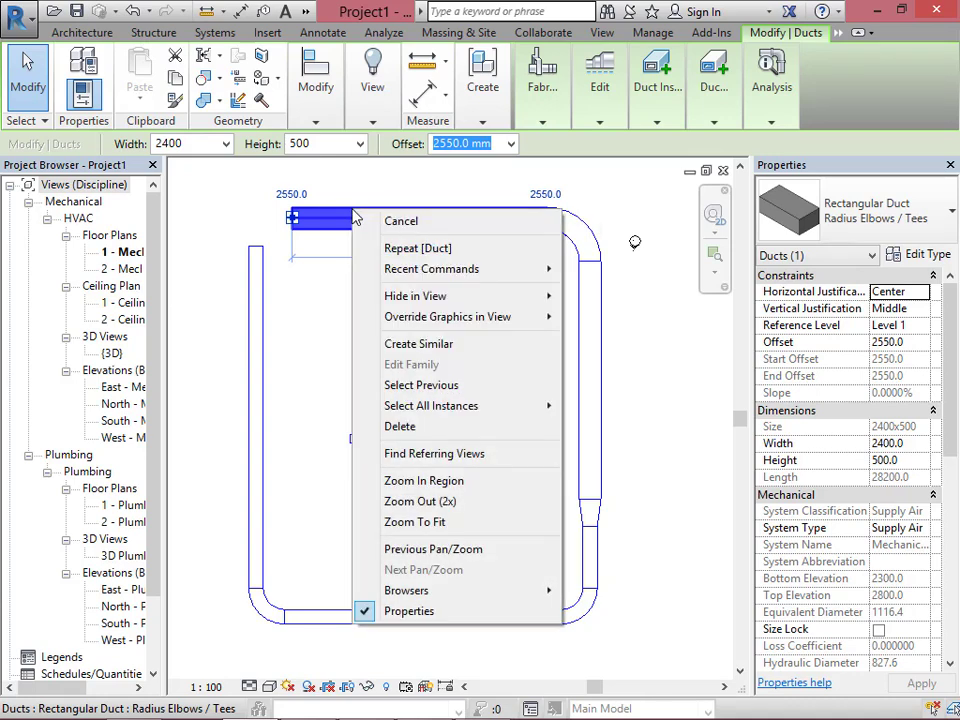
{"action": "left_click", "coordinate": [434, 345]}
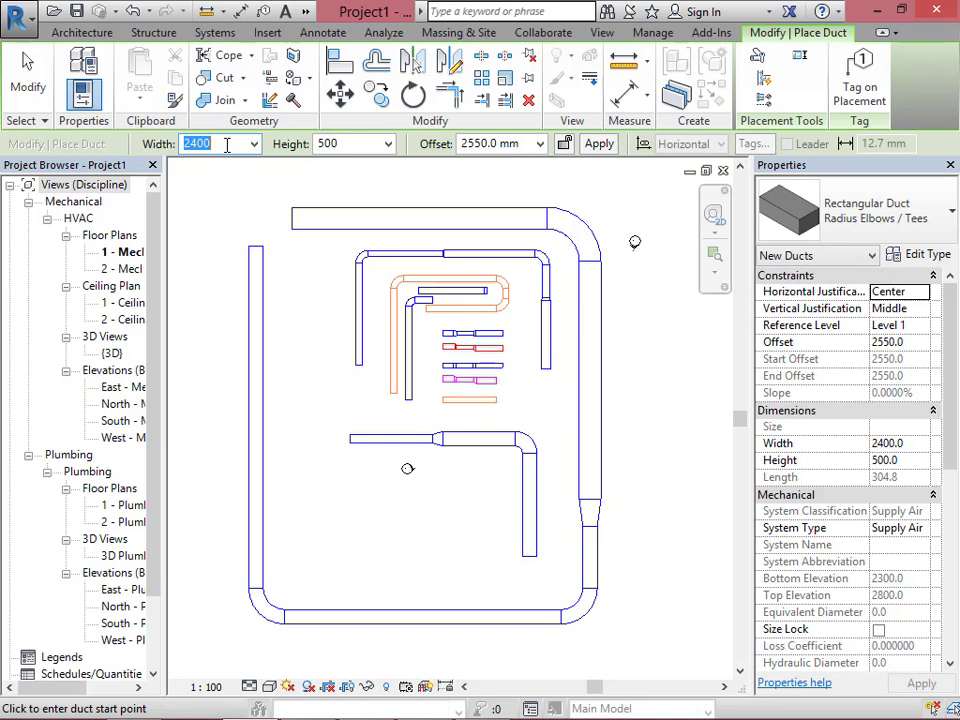
{"action": "type", "text": "1000"}
{"action": "key", "text": "Return"}
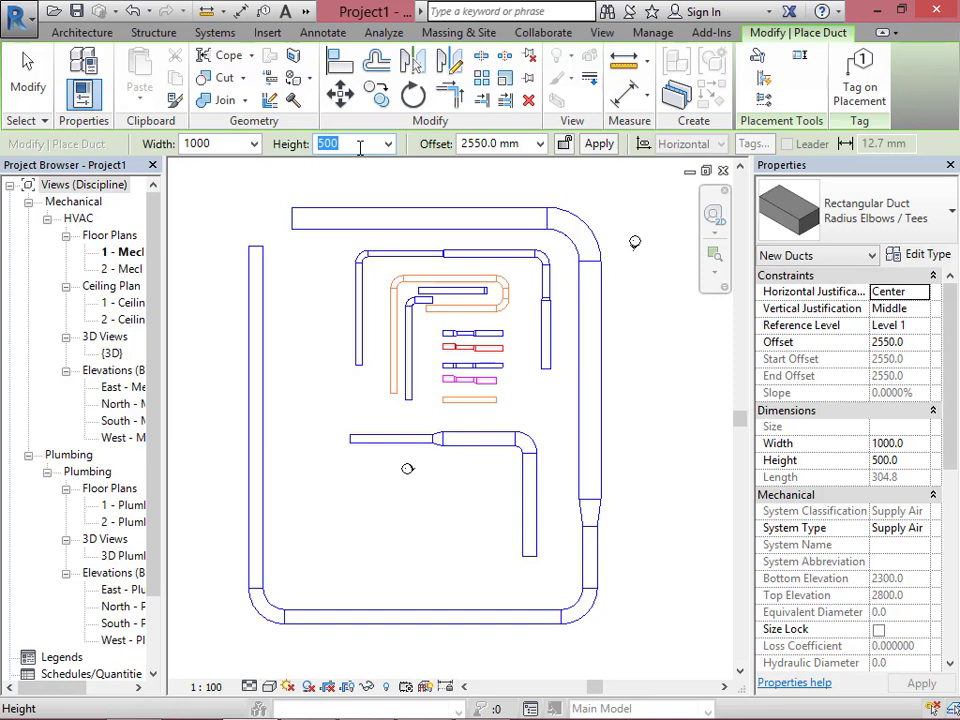
{"action": "type", "text": "400425"}
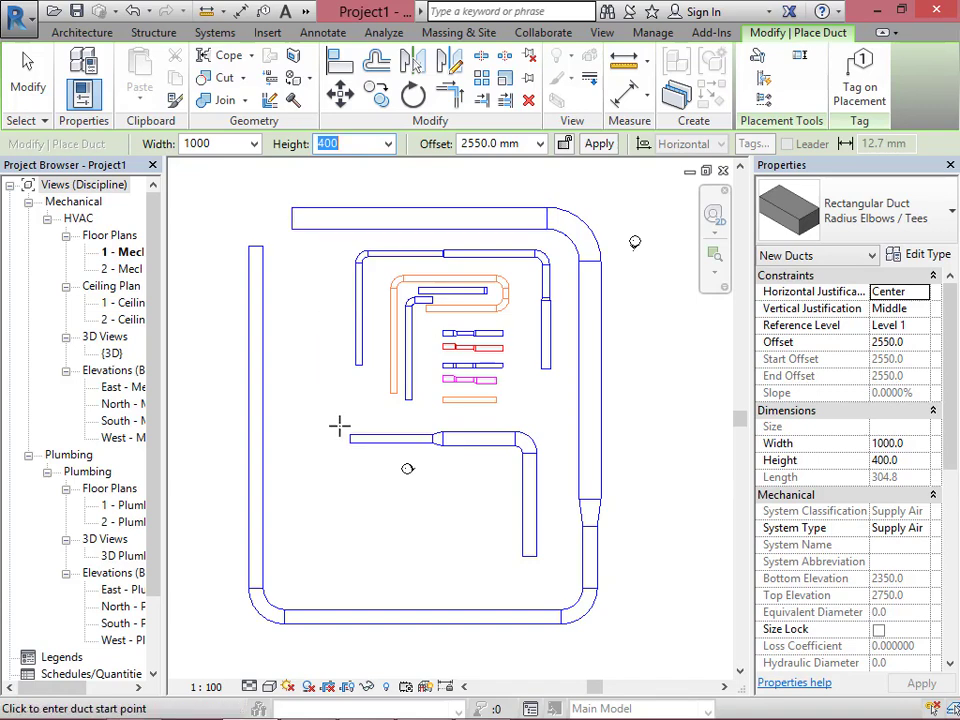
{"action": "key", "text": "Return"}
Draw a vertical branch duct about 6300 mm long, going north from the upper edge of the 2400 mm duct.
{"action": "scroll", "coordinate": [339, 424], "scroll_direction": "down", "scroll_amount": 1}
{"action": "scroll", "coordinate": [400, 221], "scroll_direction": "up", "scroll_amount": 2}
{"action": "left_click", "coordinate": [427, 276]}
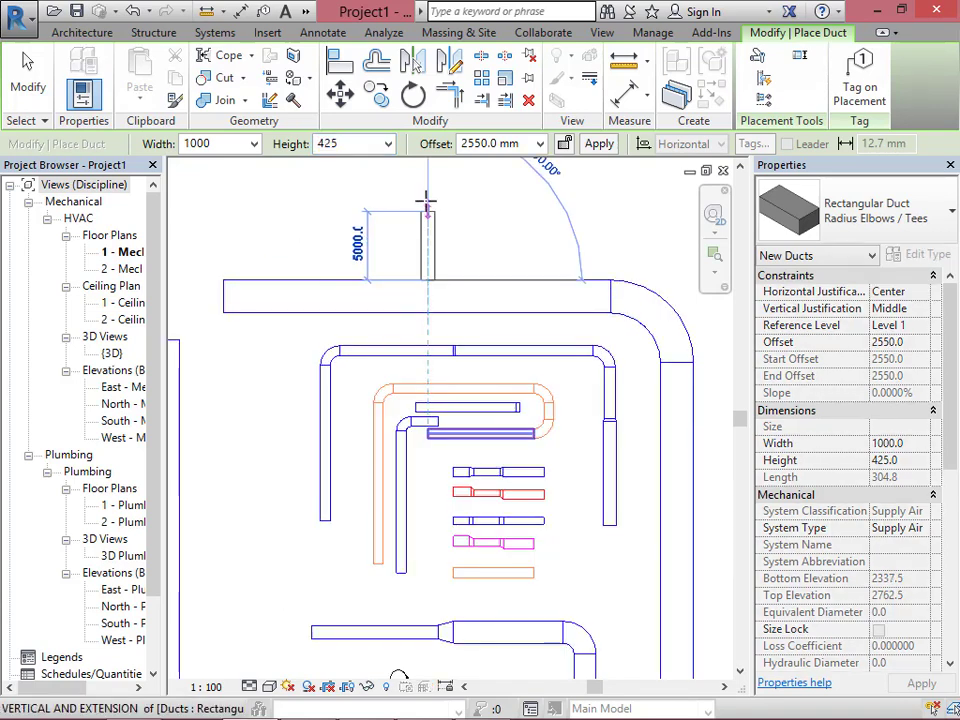
{"action": "left_click", "coordinate": [428, 194]}
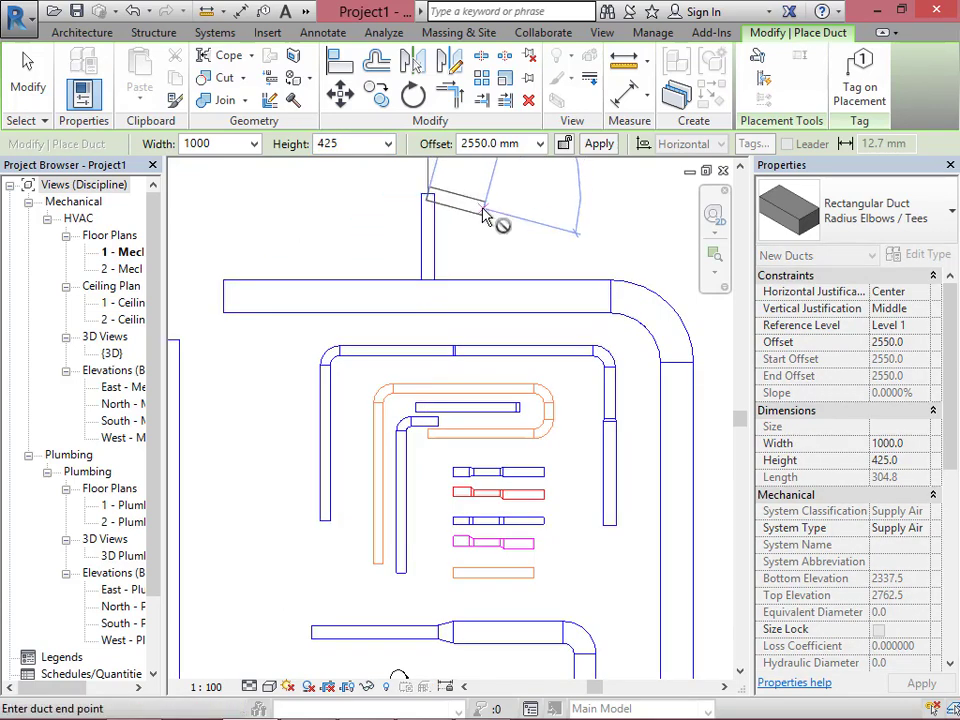
{"action": "key", "text": "Escape"}
{"action": "key", "text": "Escape"}
Pull the branch duct's lower end off the 2400 mm duct and back onto its edge to connect the two.
{"action": "left_click", "coordinate": [432, 262]}
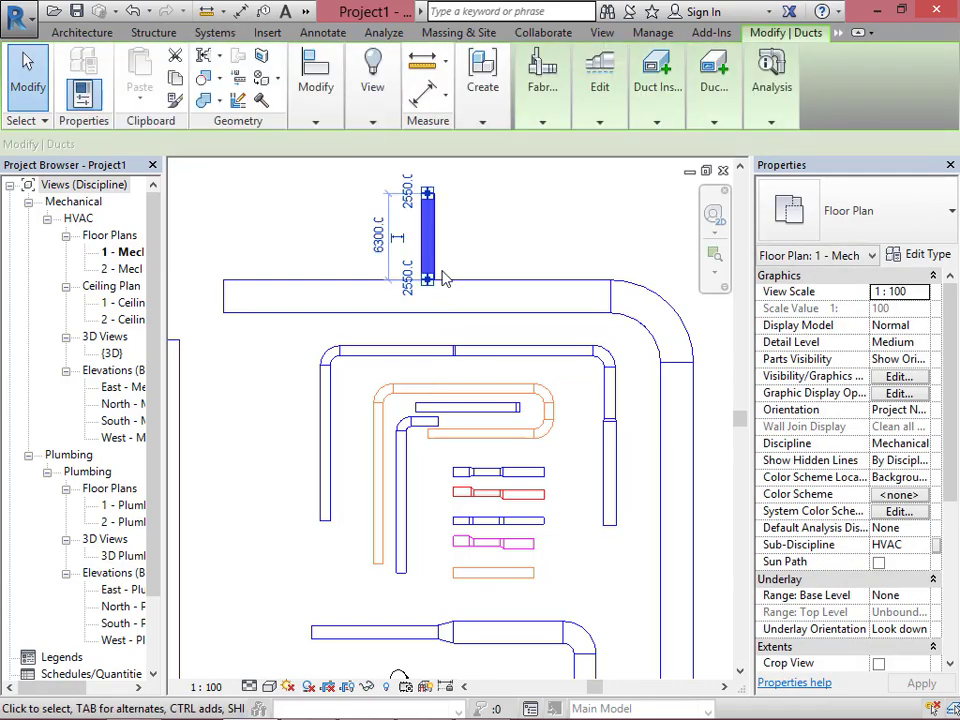
{"action": "key", "text": "Escape"}
{"action": "left_click", "coordinate": [430, 279]}
{"action": "mouse_move", "coordinate": [430, 281]}
{"action": "left_mouse_down"}
{"action": "mouse_move", "coordinate": [428, 250]}
{"action": "mouse_move", "coordinate": [428, 350]}
{"action": "mouse_move", "coordinate": [428, 280]}
{"action": "left_mouse_up"}
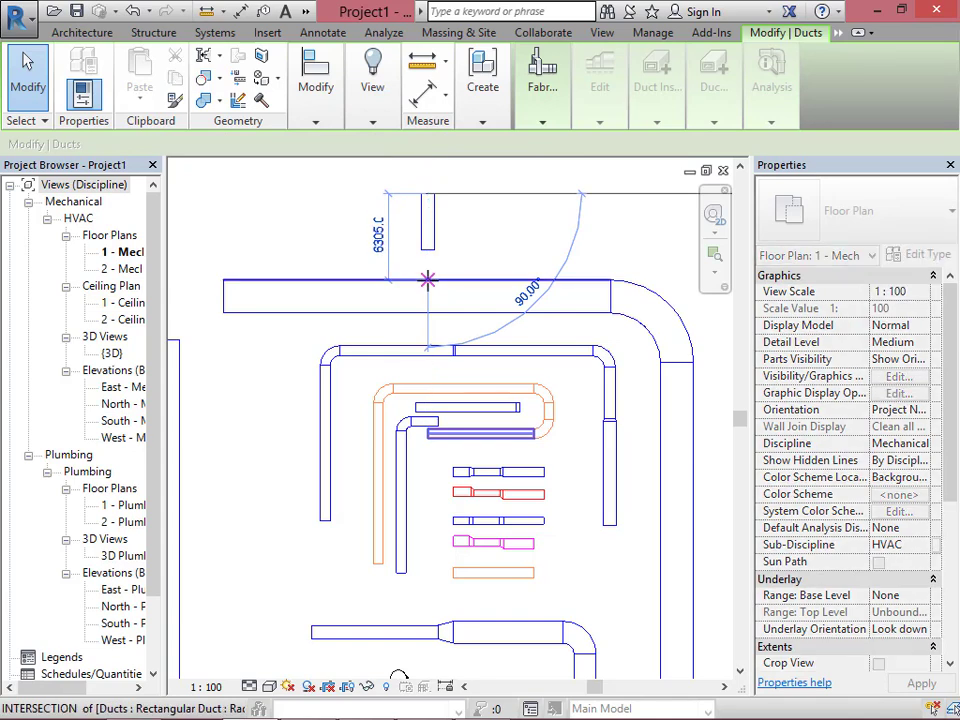
{"action": "left_click_drag", "start_coordinate": [482, 260], "coordinate": [488, 266]}
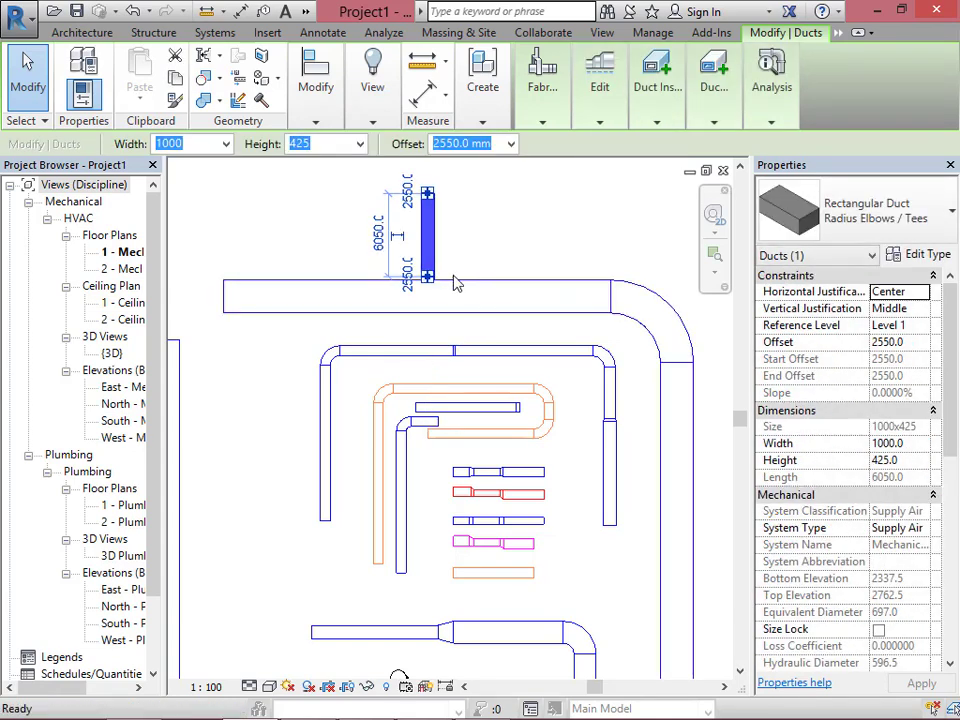
{"action": "key", "text": "Escape"}
Inspect the fitting joining the branch duct to the 2400 mm duct and check its type and properties.
{"action": "scroll", "coordinate": [445, 291], "scroll_direction": "up", "scroll_amount": 6}
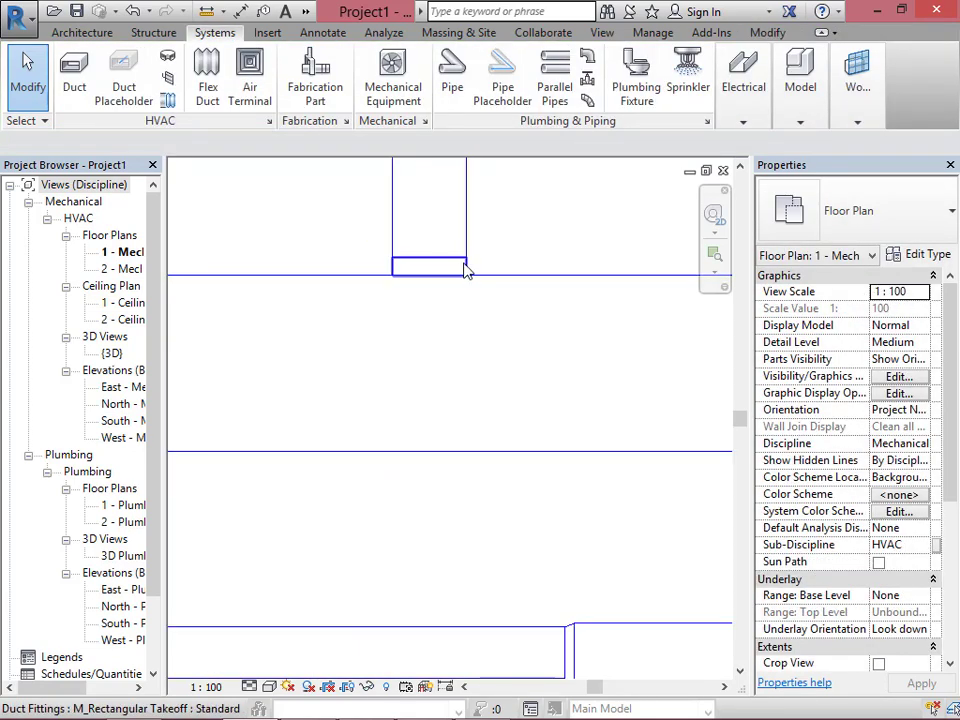
{"action": "scroll", "coordinate": [440, 275], "scroll_direction": "down", "scroll_amount": 3}
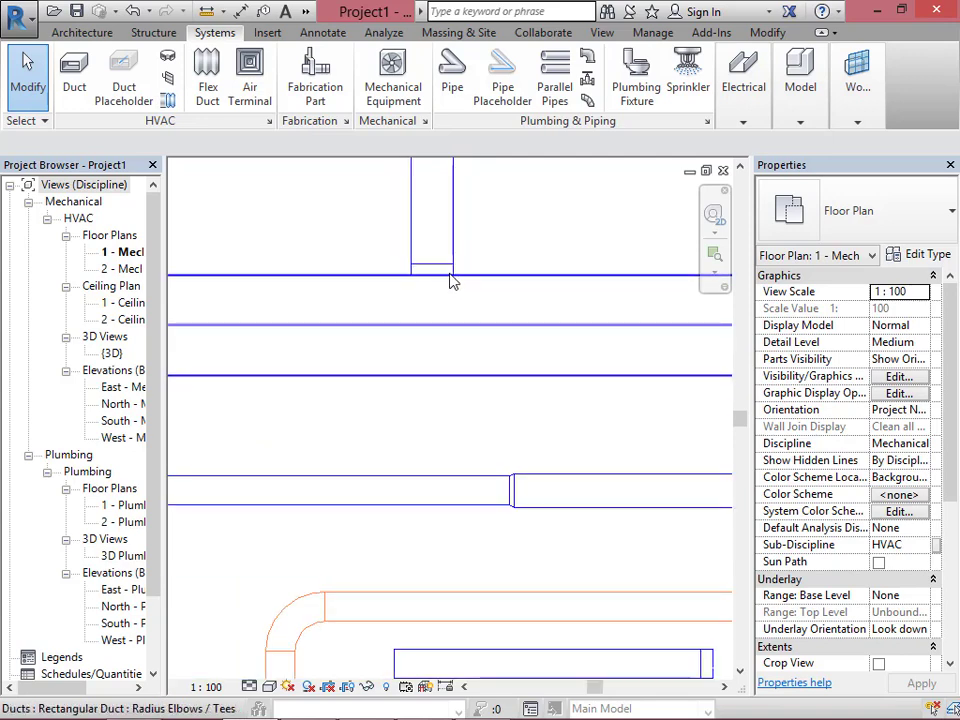
{"action": "scroll", "coordinate": [455, 275], "scroll_direction": "up", "scroll_amount": 3}
{"action": "left_click", "coordinate": [455, 270]}
{"action": "scroll", "coordinate": [400, 293], "scroll_direction": "down", "scroll_amount": 3}
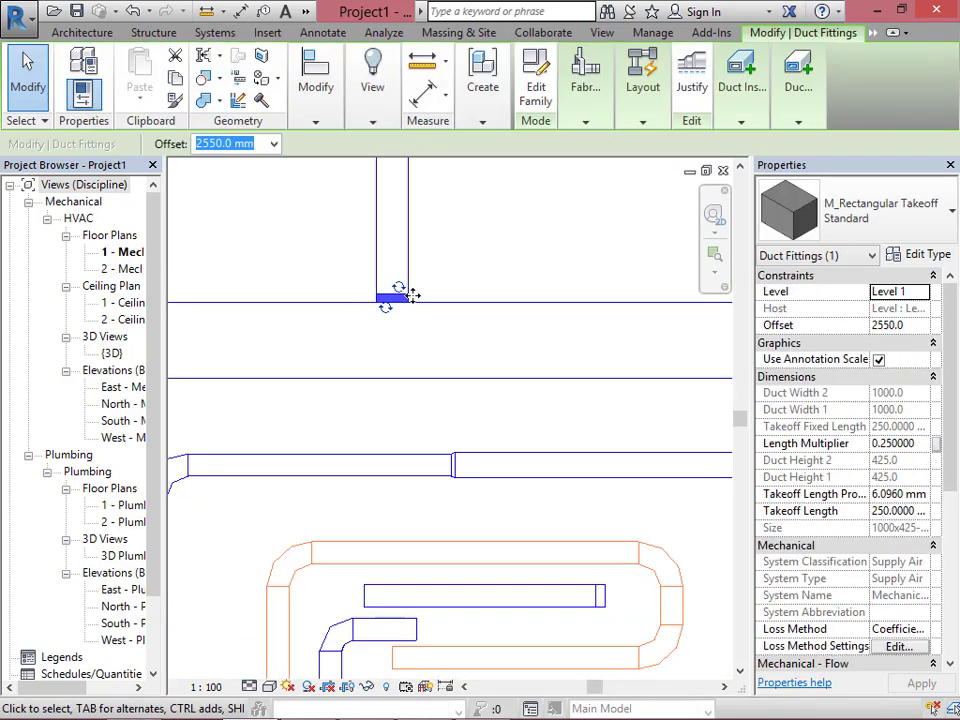
{"action": "key", "text": "Escape"}
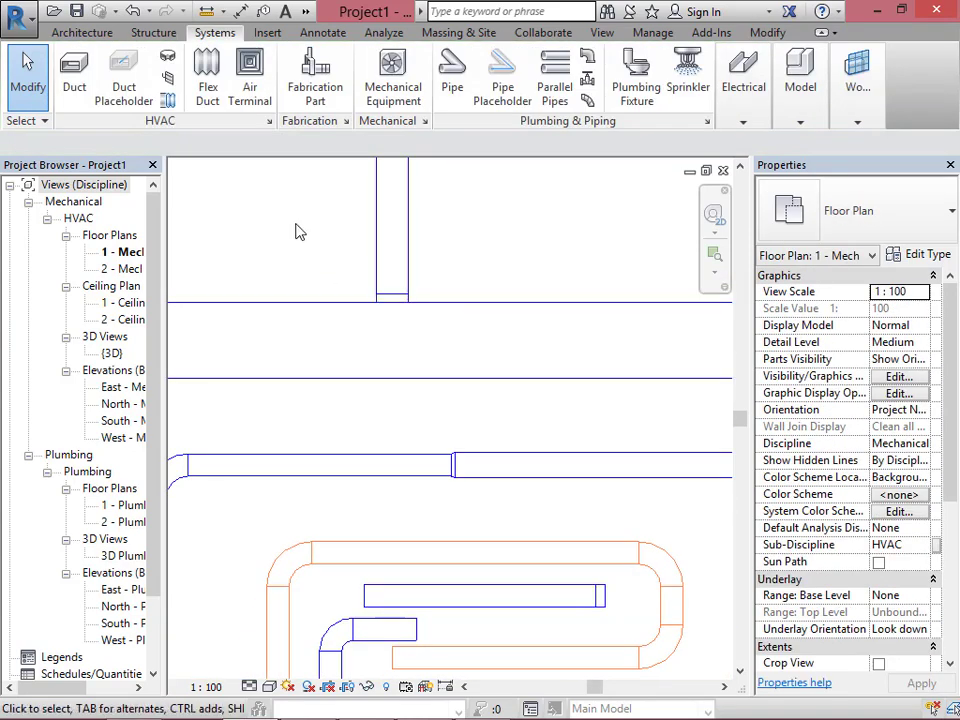
{"action": "scroll", "coordinate": [300, 235], "scroll_direction": "down", "scroll_amount": 3}
{"action": "scroll", "coordinate": [386, 272], "scroll_direction": "up", "scroll_amount": 3}
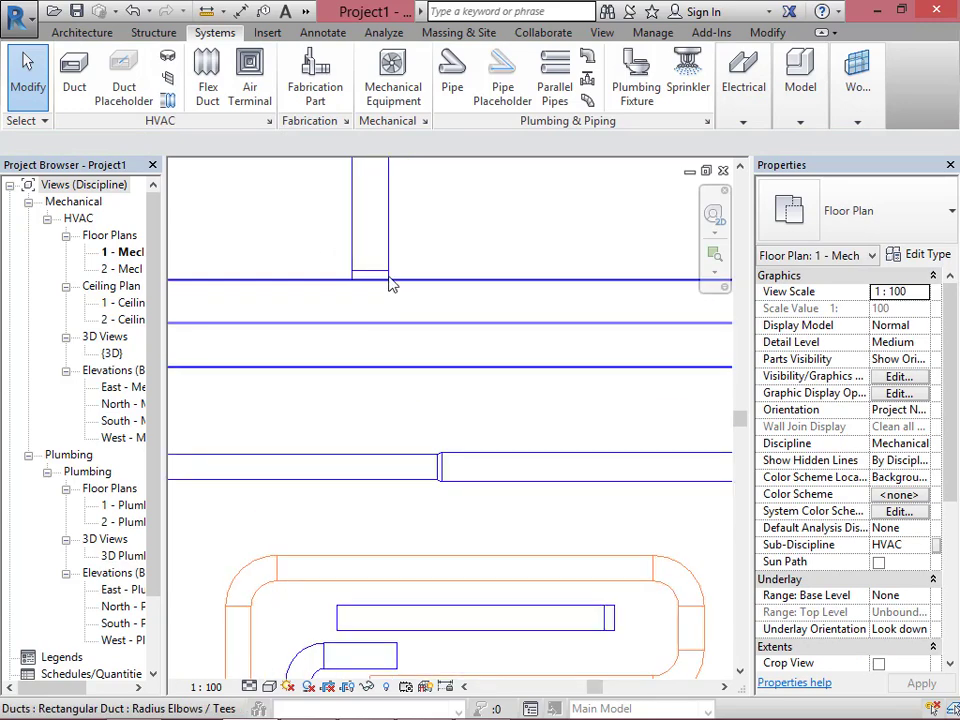
{"action": "left_click", "coordinate": [388, 282]}
{"action": "scroll", "coordinate": [368, 344], "scroll_direction": "down", "scroll_amount": 3}
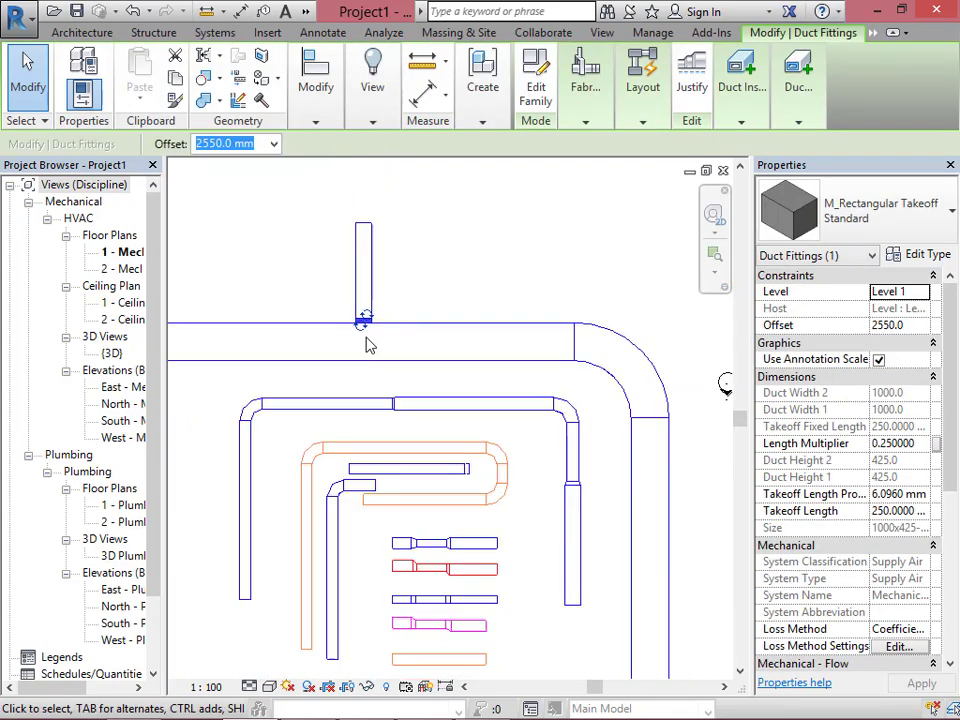
{"action": "key", "text": "Escape"}
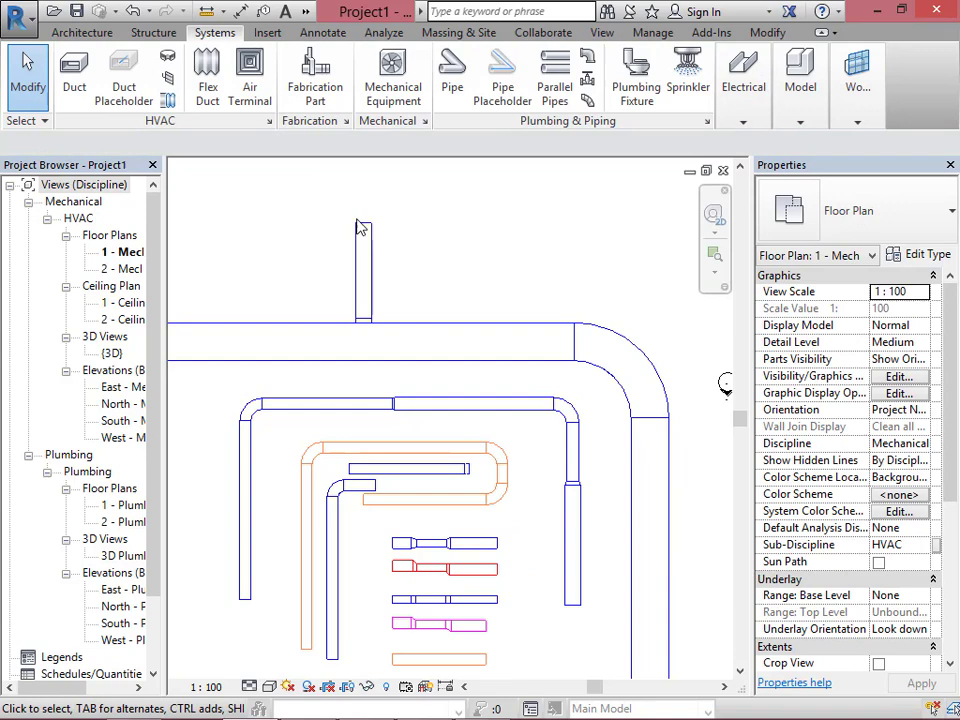
Open the default 3D view of the duct layout.
{"action": "left_click", "coordinate": [306, 11]}
{"action": "left_click", "coordinate": [316, 37]}
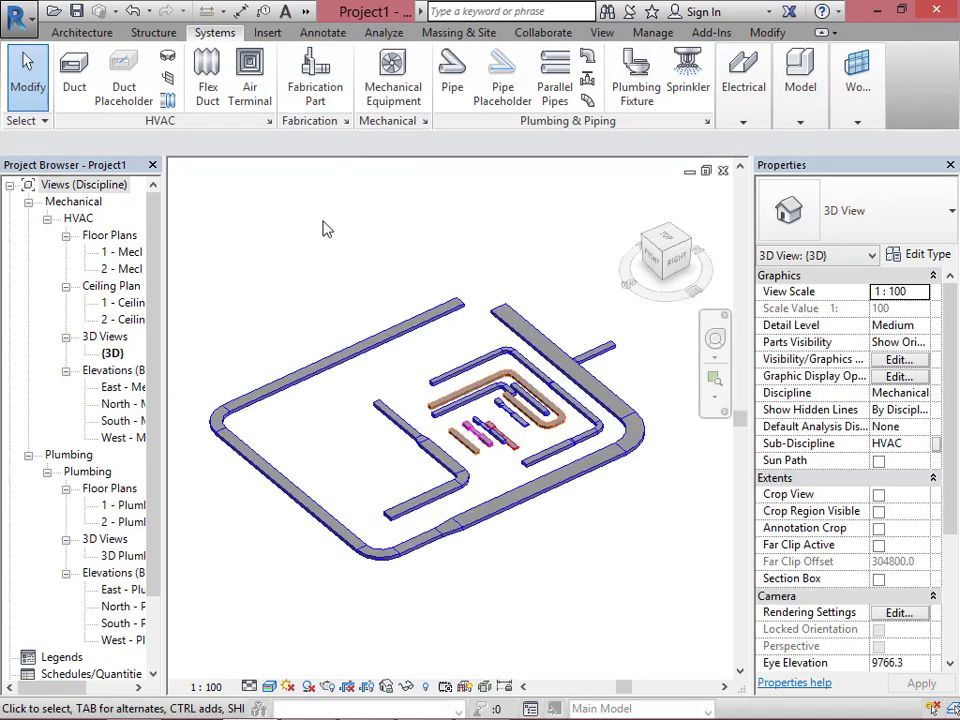
Examine the connection between the branch duct and the 2400 mm duct up close in 3D, and close the 3D view.
{"action": "scroll", "coordinate": [573, 365], "scroll_direction": "up", "scroll_amount": 5}
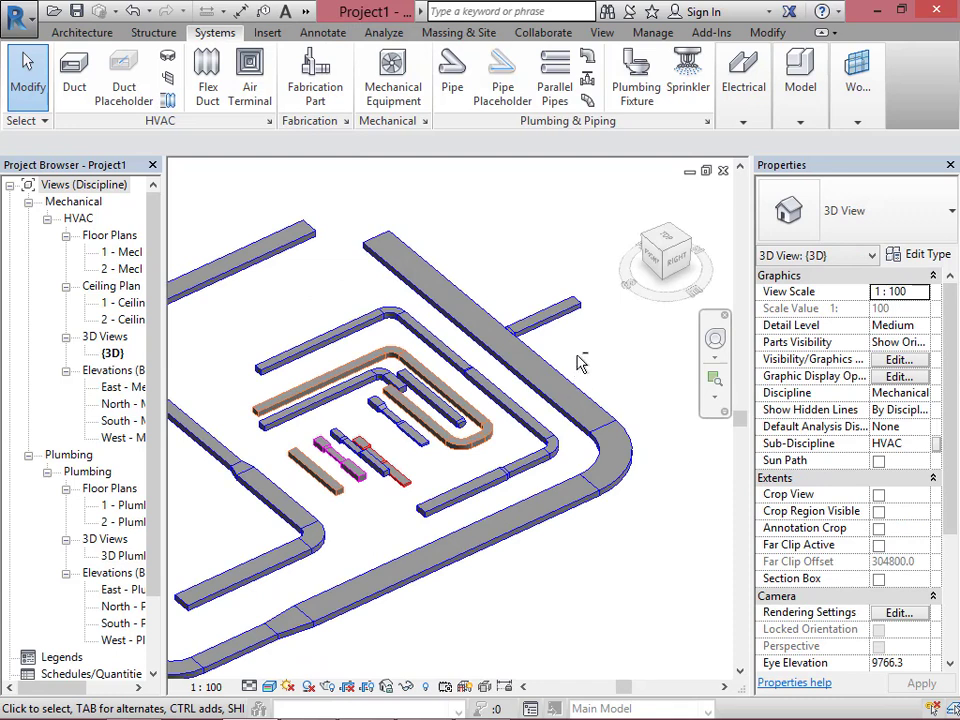
{"action": "middle_click_drag", "start_coordinate": [580, 362], "coordinate": [508, 396]}
{"action": "scroll", "coordinate": [568, 470], "scroll_direction": "up", "scroll_amount": 6}
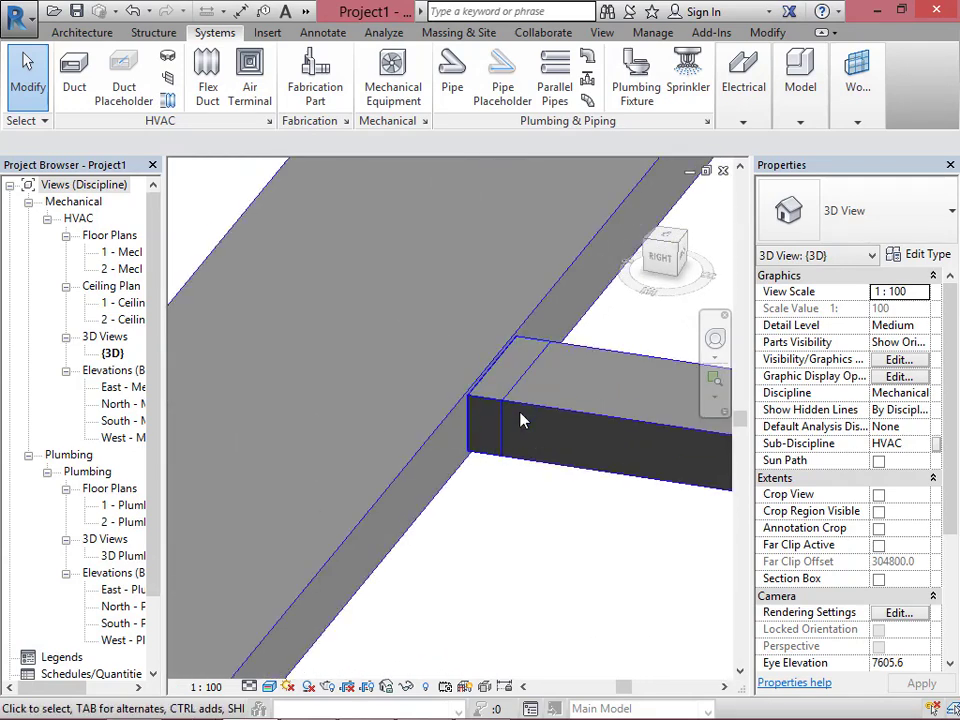
{"action": "scroll", "coordinate": [487, 408], "scroll_direction": "down", "scroll_amount": 8}
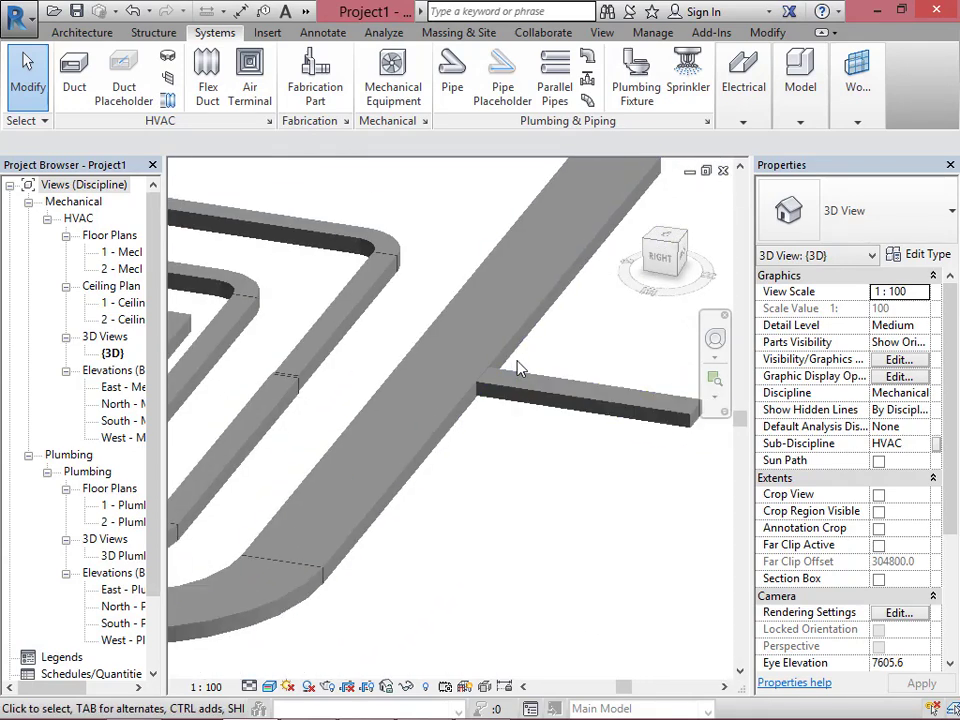
{"action": "scroll", "coordinate": [601, 347], "scroll_direction": "down", "scroll_amount": 3}
{"action": "left_click", "coordinate": [723, 170]}
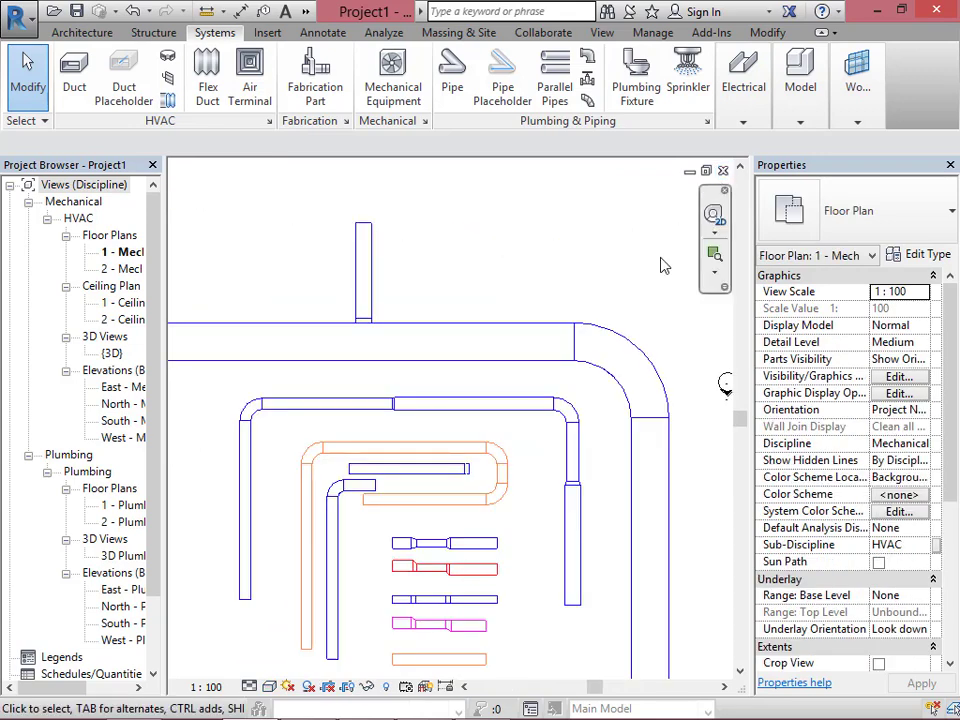
Open the routing preferences of the Radius Elbows / Tees duct type and check which junction fittings can be chosen.
{"action": "scroll", "coordinate": [575, 368], "scroll_direction": "down", "scroll_amount": 1}
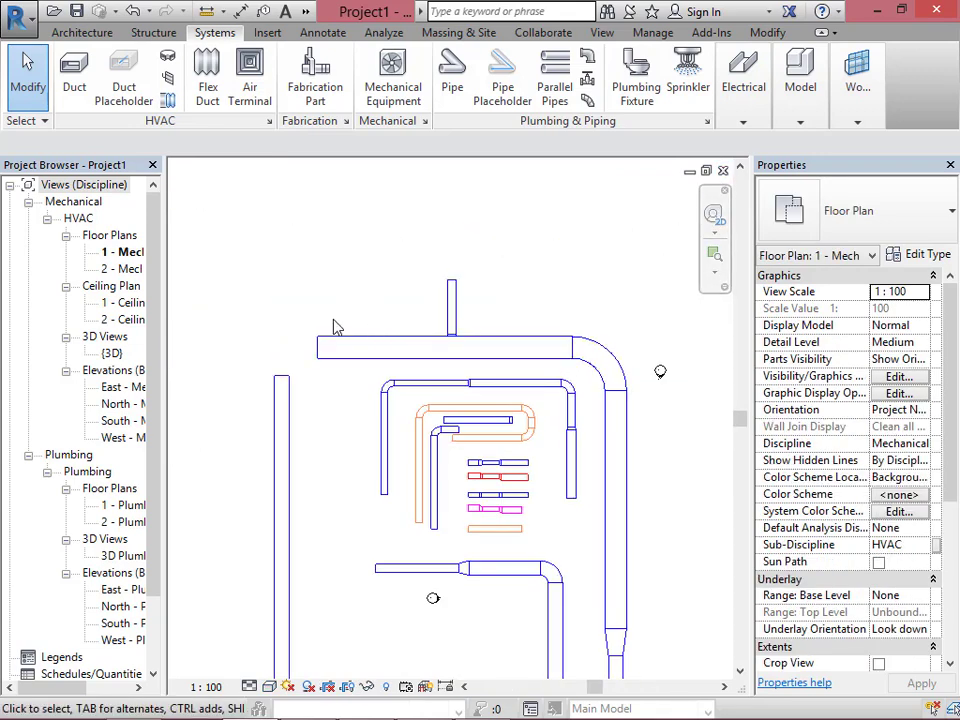
{"action": "left_click", "coordinate": [74, 72]}
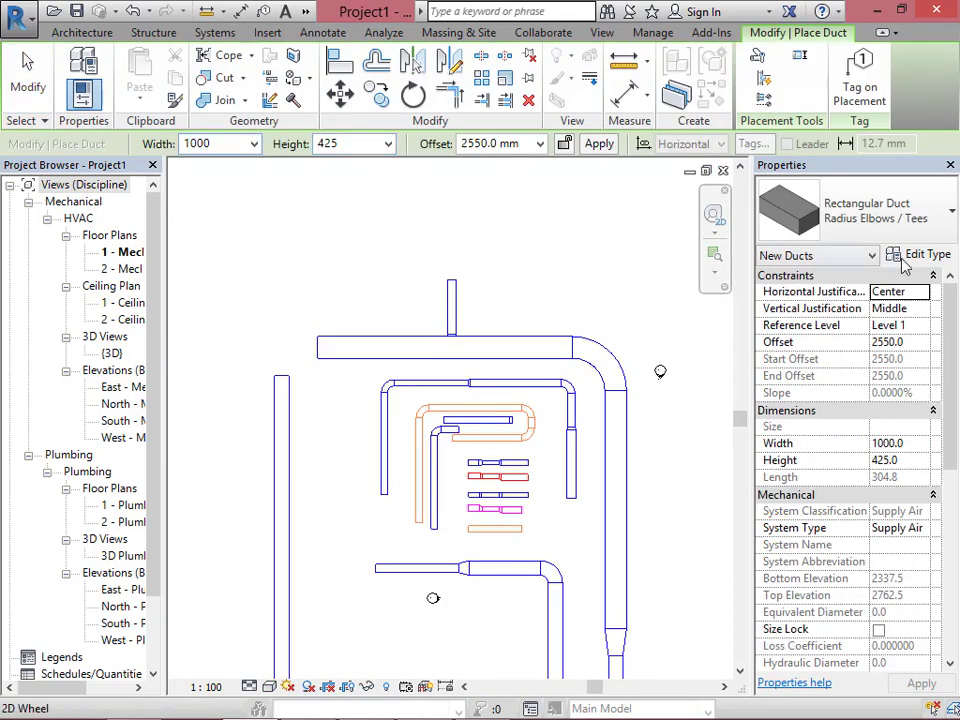
{"action": "left_click", "coordinate": [922, 256]}
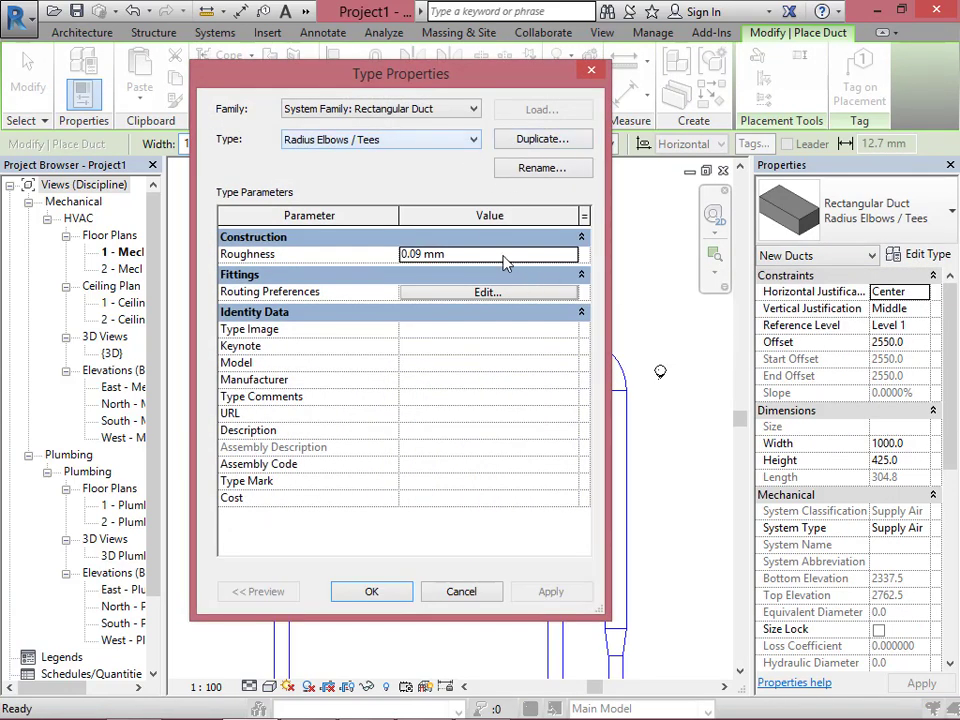
{"action": "left_click", "coordinate": [467, 296]}
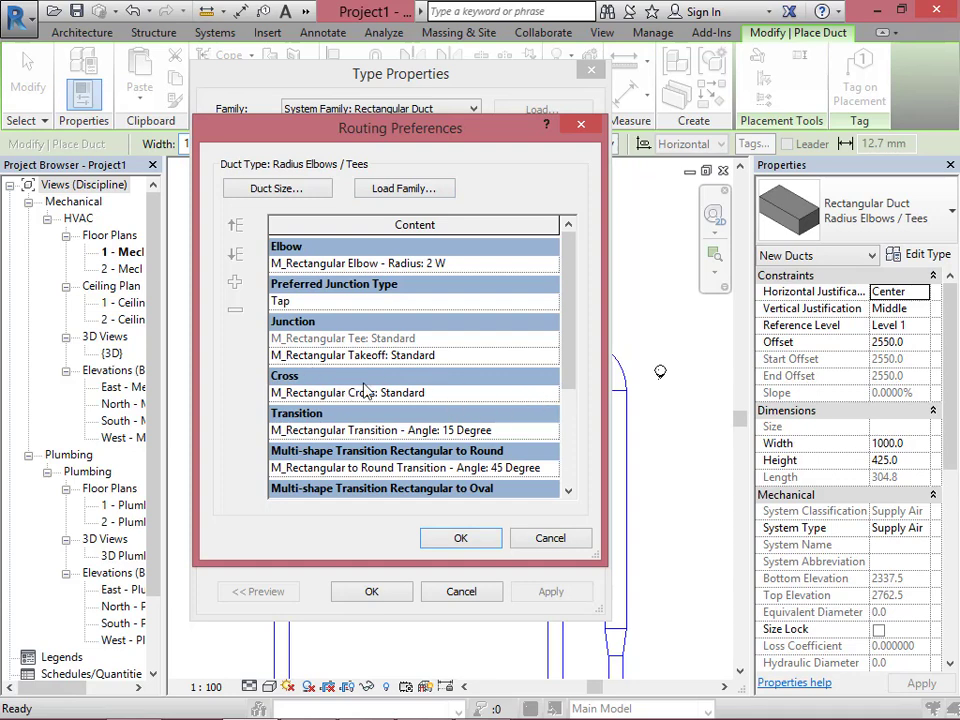
{"action": "left_click", "coordinate": [549, 357]}
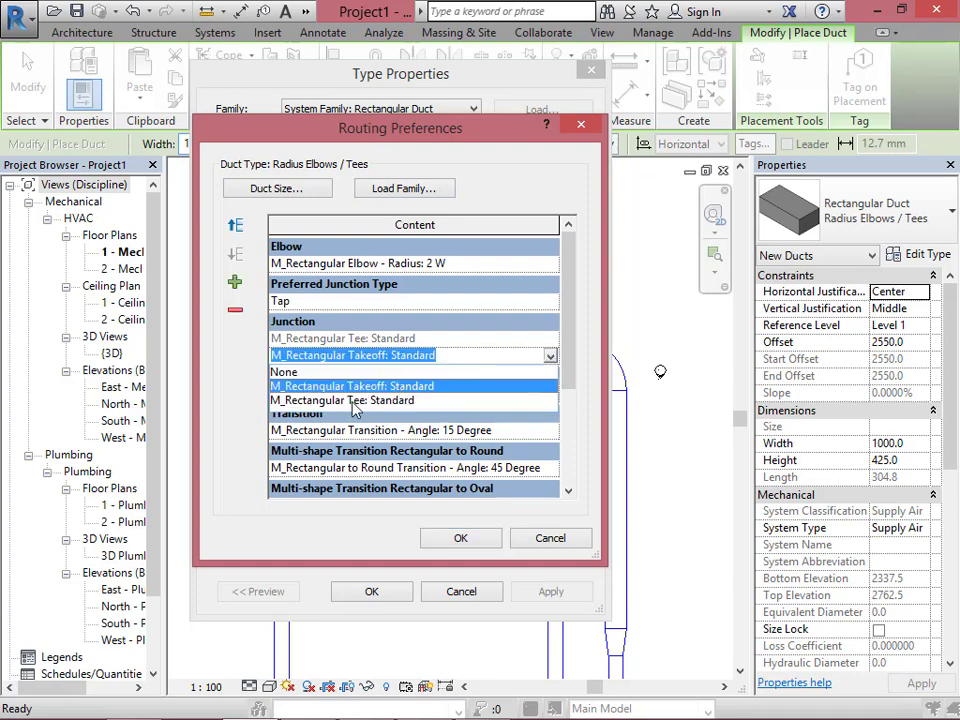
{"action": "left_click", "coordinate": [551, 358]}
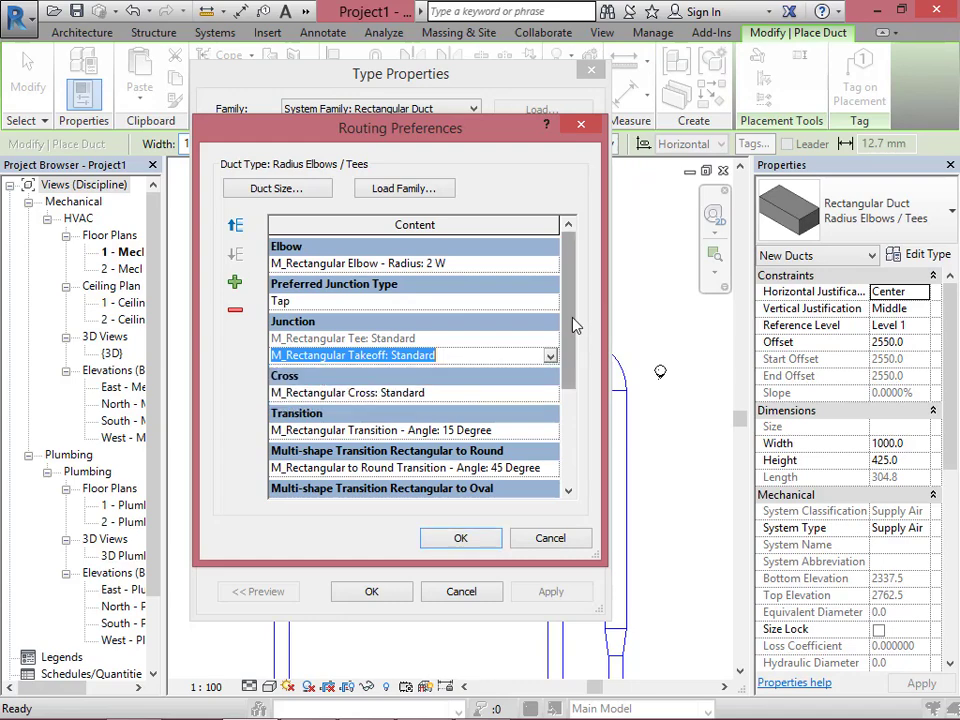
Start loading a family and browse on drive C: to ProgramData\Autodesk\RVT 2017\Libraries\Egypt.
{"action": "left_click", "coordinate": [431, 190]}
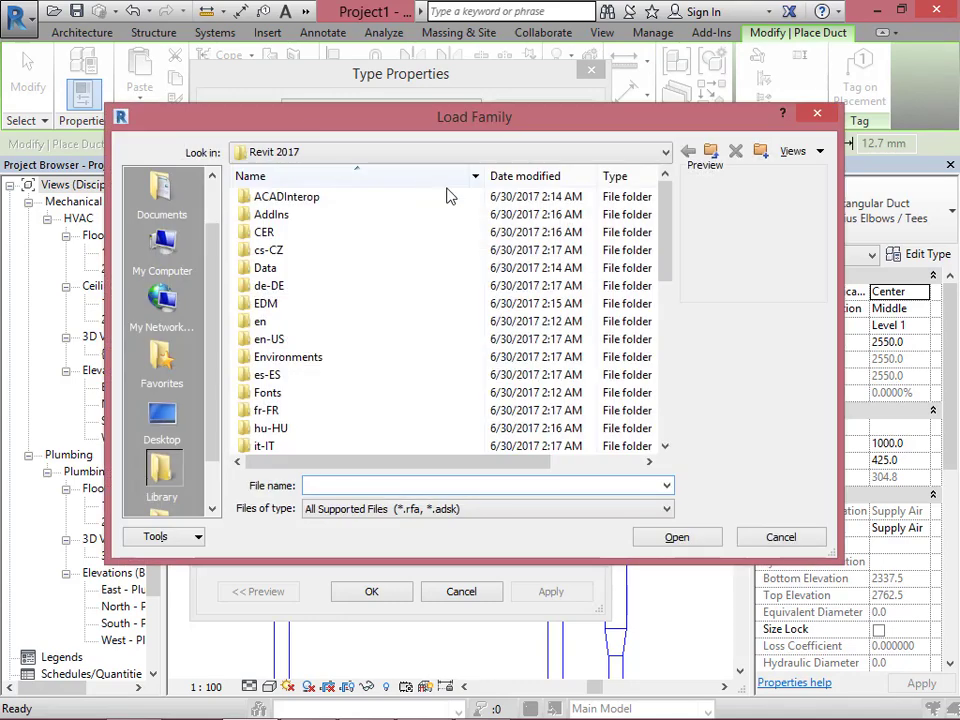
{"action": "key", "text": "Escape"}
{"action": "left_click", "coordinate": [411, 190]}
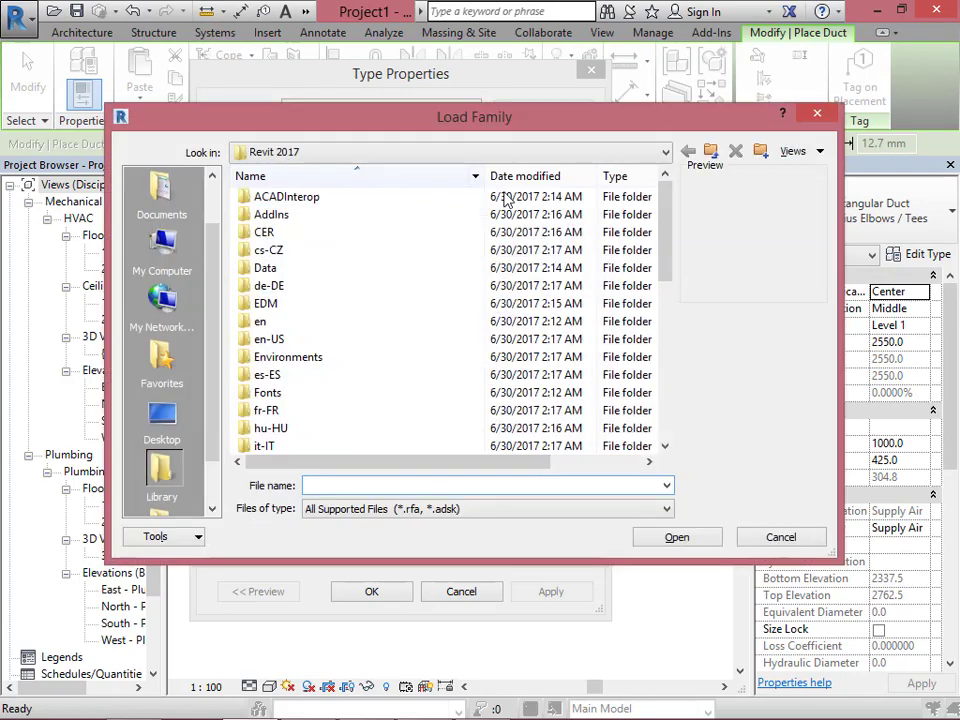
{"action": "left_click", "coordinate": [664, 155]}
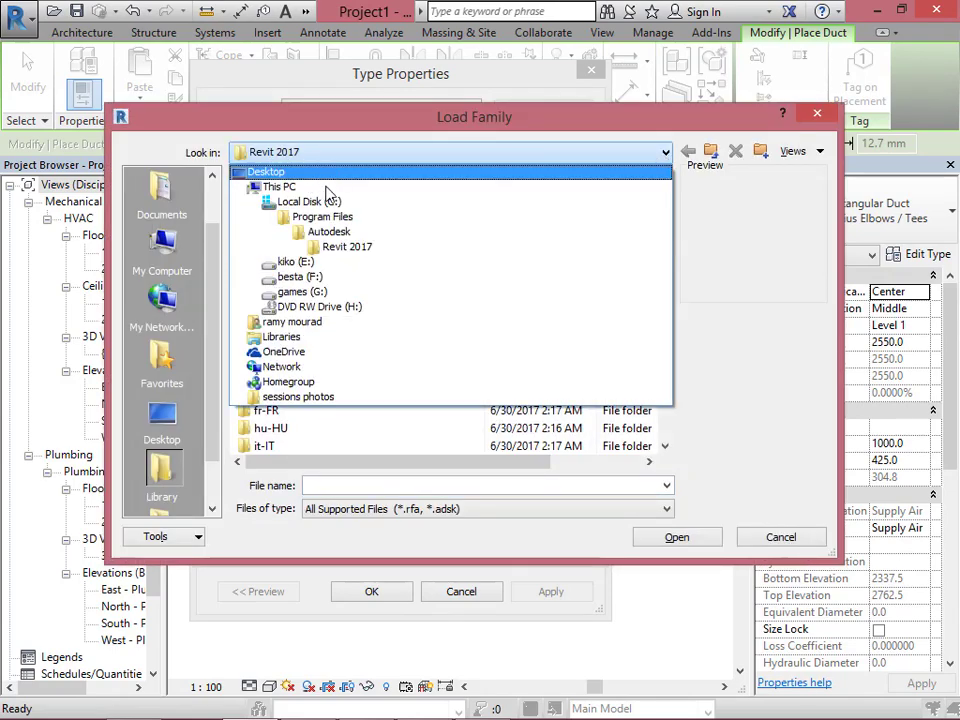
{"action": "left_click", "coordinate": [326, 201]}
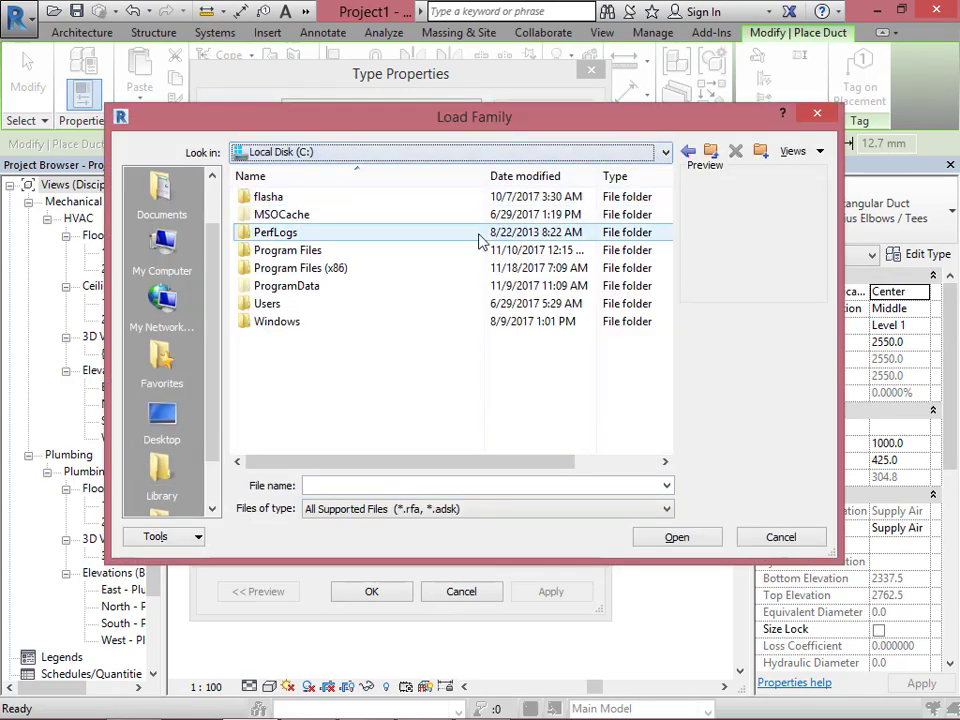
{"action": "double_click", "coordinate": [313, 289]}
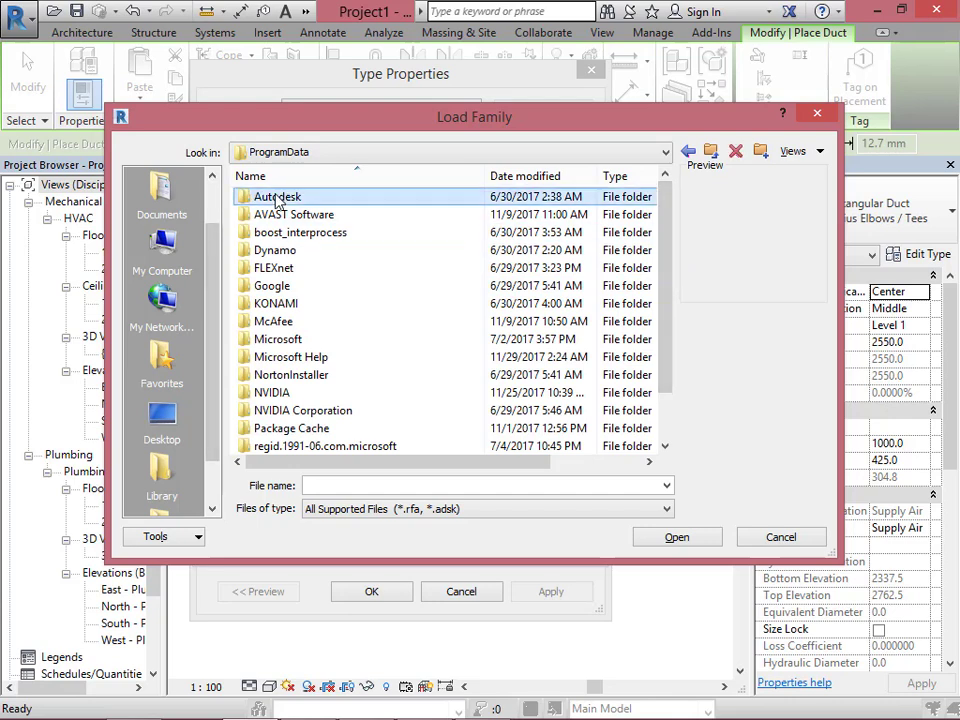
{"action": "double_click", "coordinate": [278, 200]}
{"action": "scroll", "coordinate": [649, 242], "scroll_direction": "down", "scroll_amount": 4}
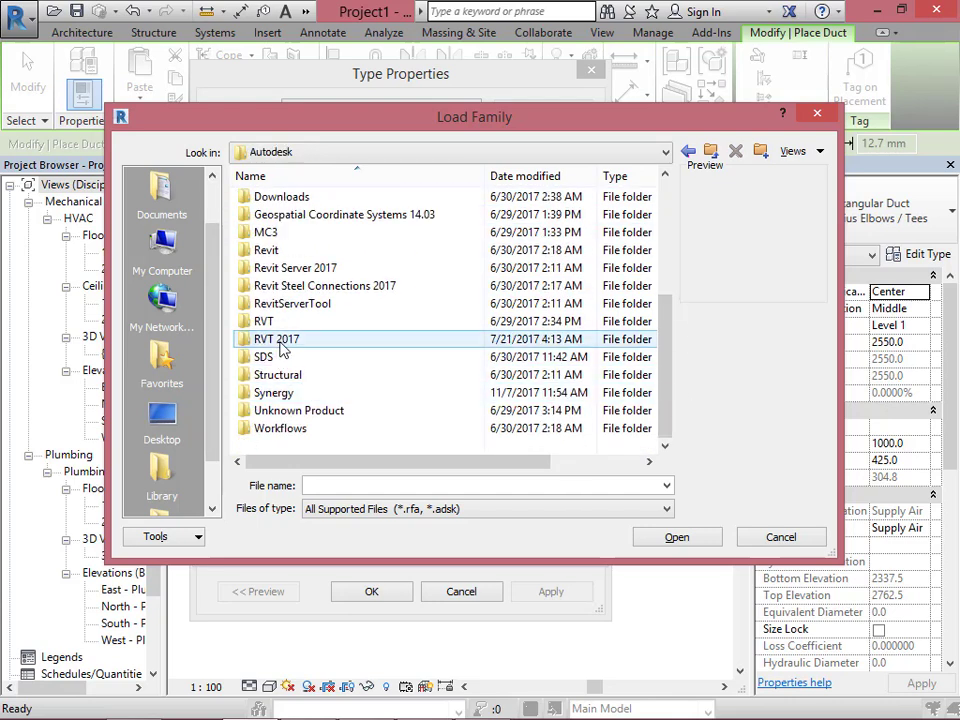
{"action": "double_click", "coordinate": [281, 343]}
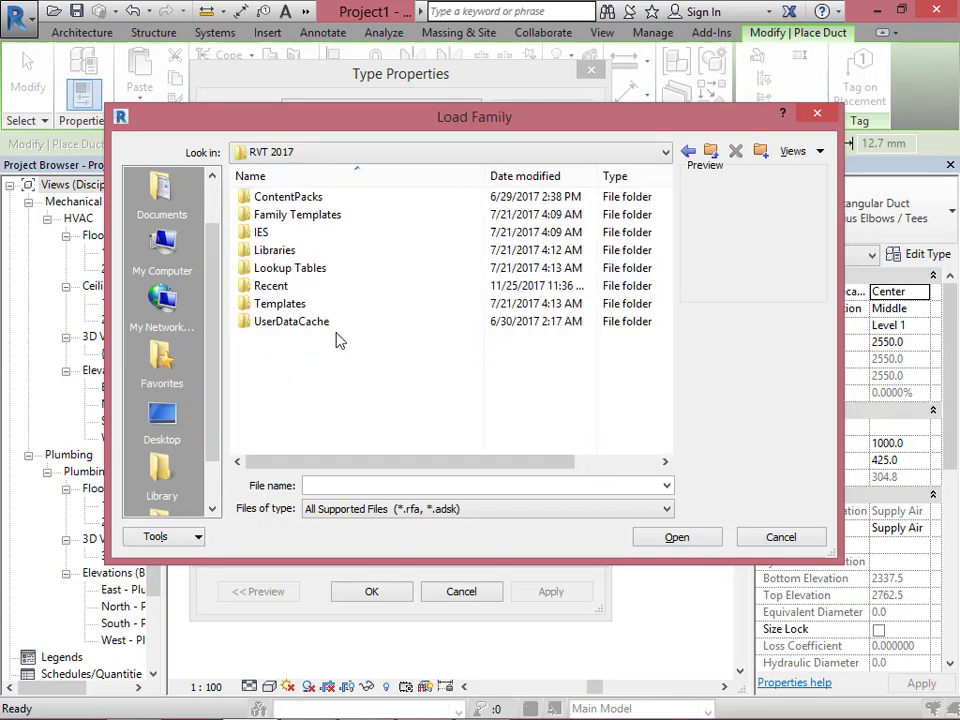
{"action": "double_click", "coordinate": [275, 251]}
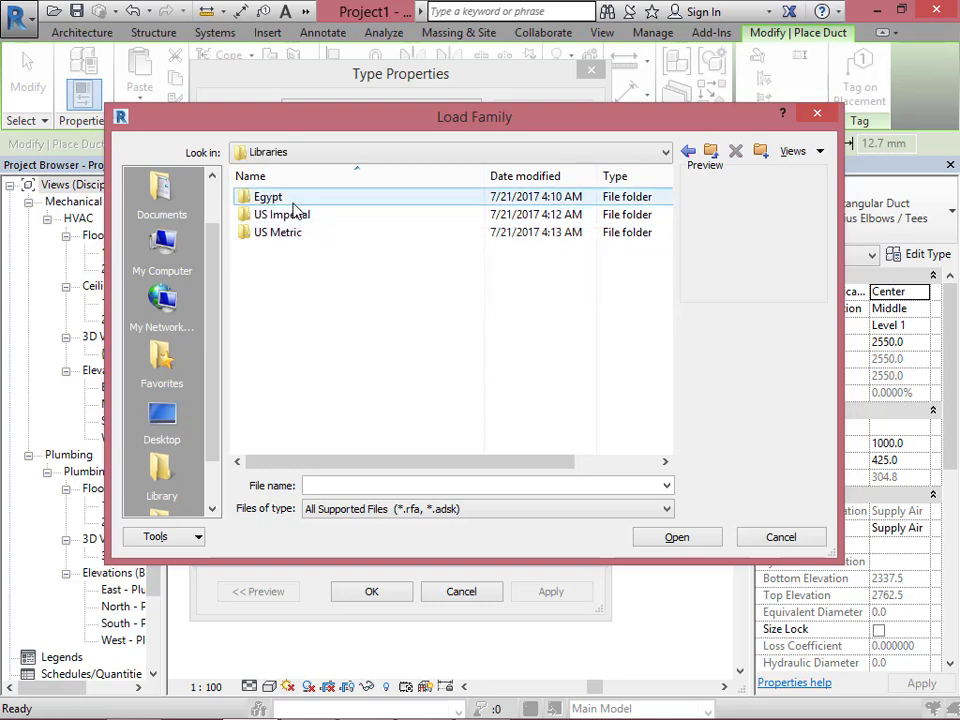
{"action": "double_click", "coordinate": [295, 204]}
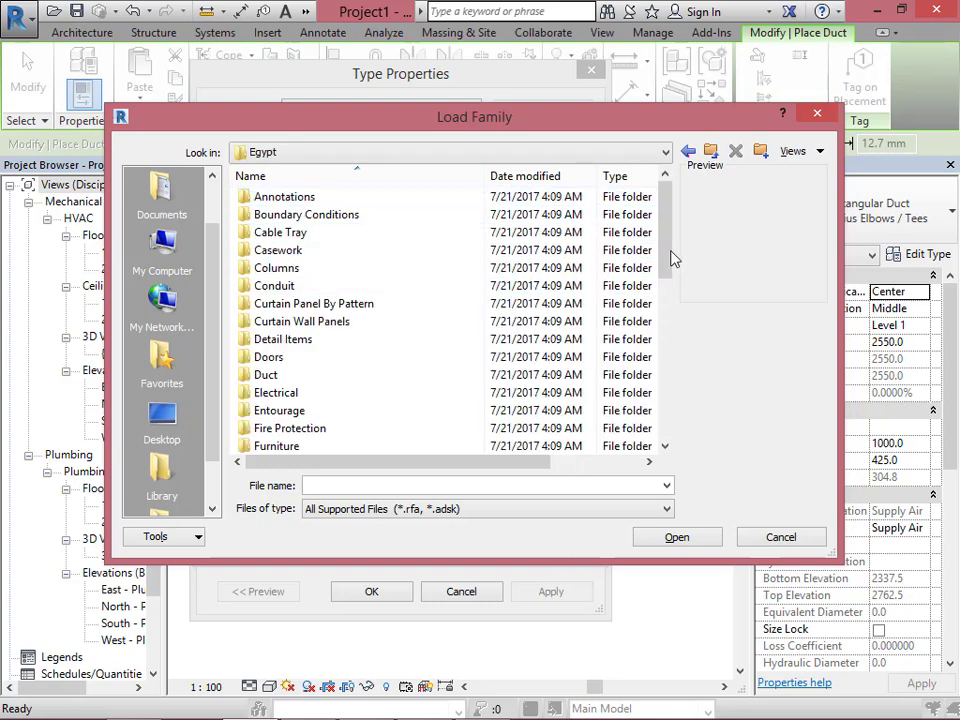
Load the M_Rectangular Tap - Beveled family from the Duct\Fittings\Rectangular\Taps folder.
{"action": "left_click_drag", "start_coordinate": [669, 254], "coordinate": [669, 289]}
{"action": "left_click_drag", "start_coordinate": [665, 320], "coordinate": [665, 268]}
{"action": "double_click", "coordinate": [262, 339]}
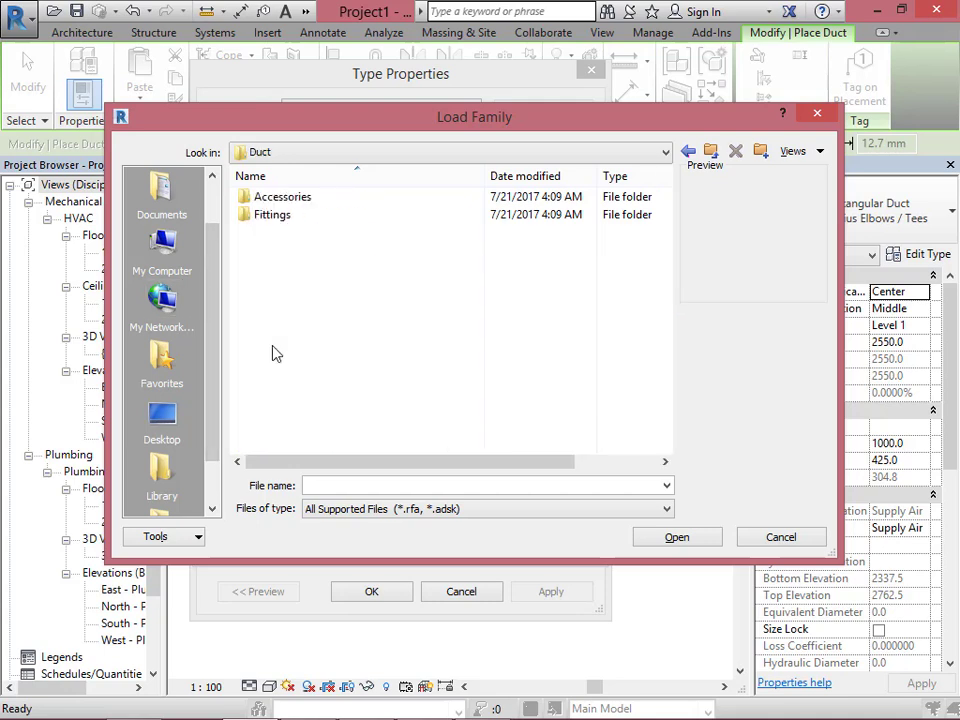
{"action": "double_click", "coordinate": [290, 216]}
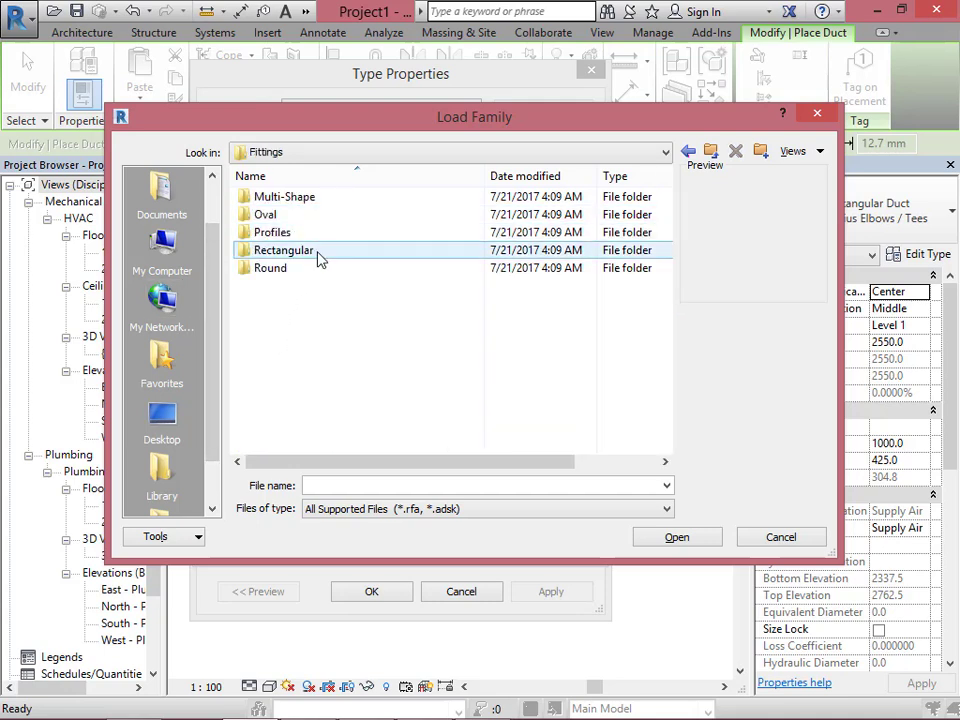
{"action": "double_click", "coordinate": [313, 256]}
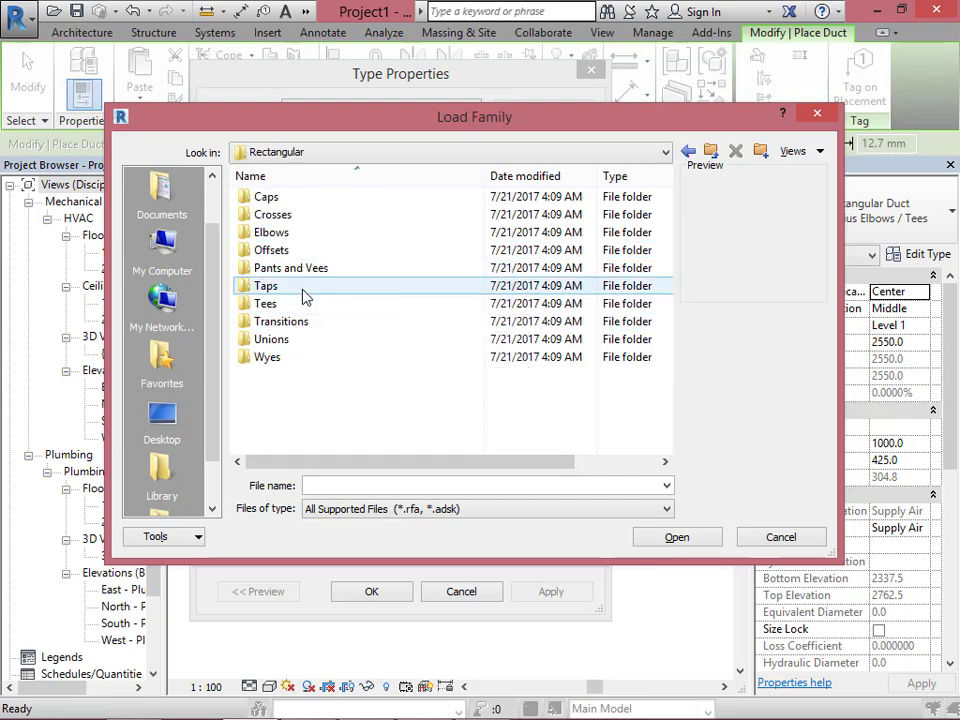
{"action": "double_click", "coordinate": [305, 289]}
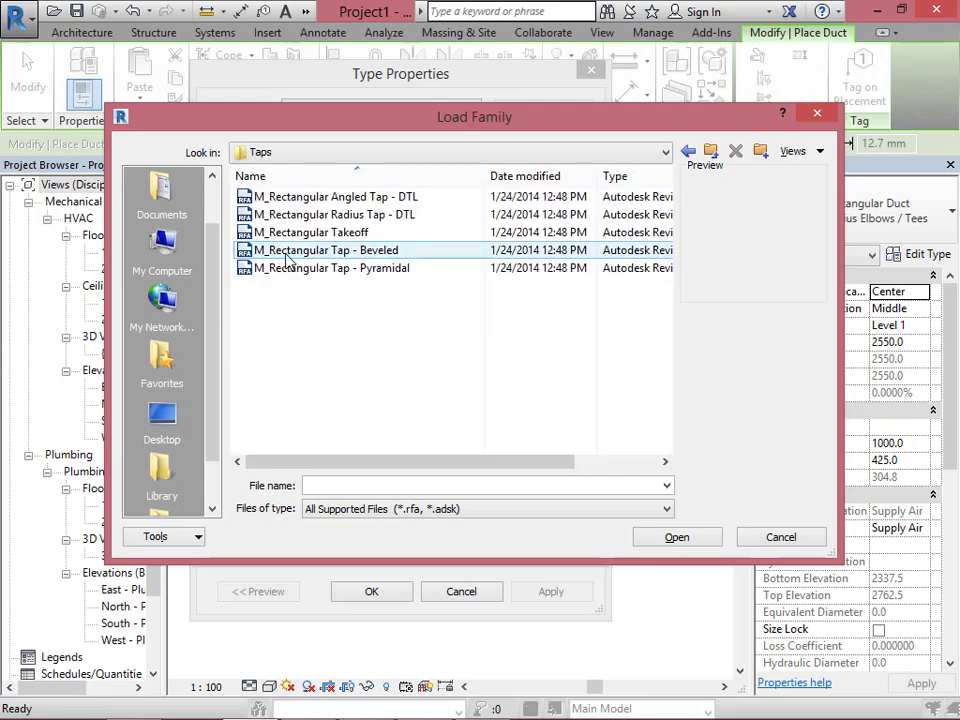
{"action": "left_click", "coordinate": [312, 252]}
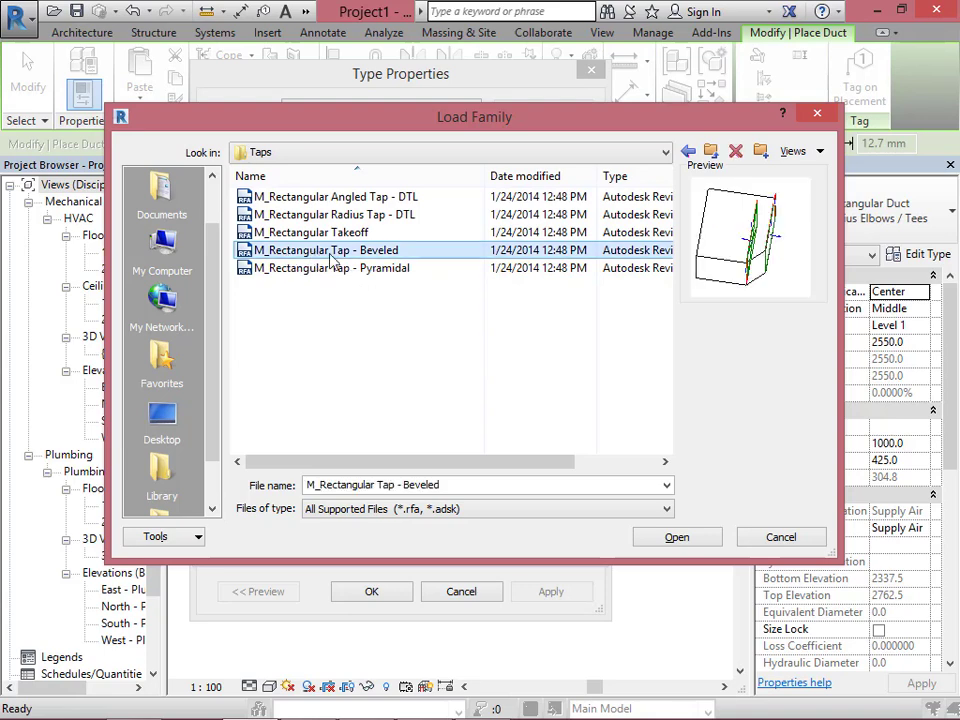
{"action": "left_click", "coordinate": [710, 540]}
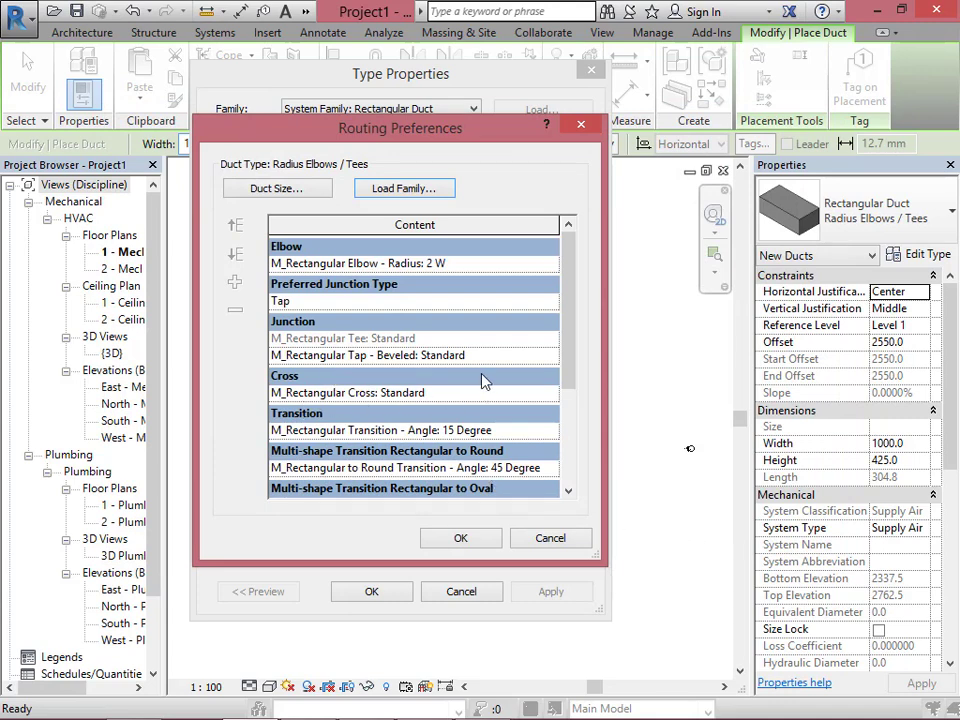
Set the tap junction to M_Rectangular Tap - Beveled: Standard and accept the routing preferences and type properties.
{"action": "left_click", "coordinate": [556, 358]}
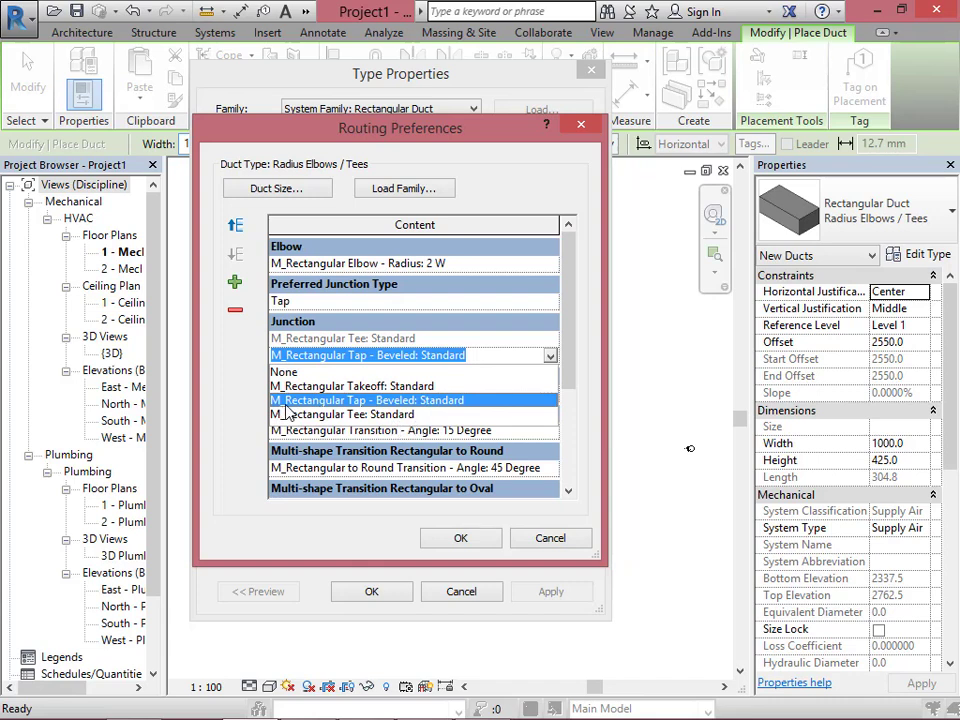
{"action": "left_click", "coordinate": [407, 401]}
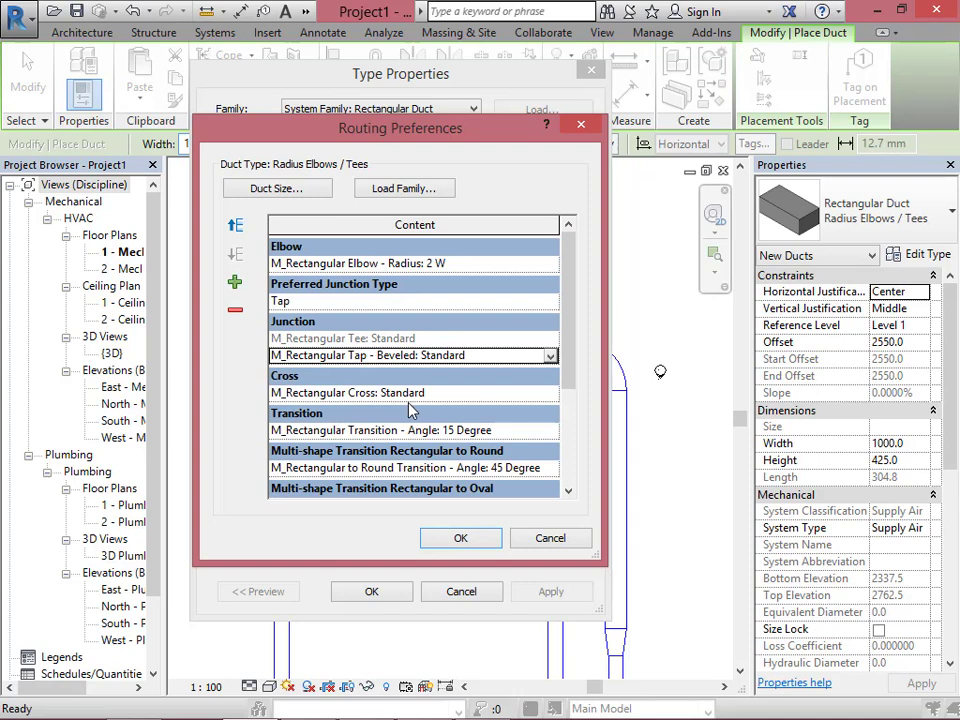
{"action": "left_click", "coordinate": [489, 537]}
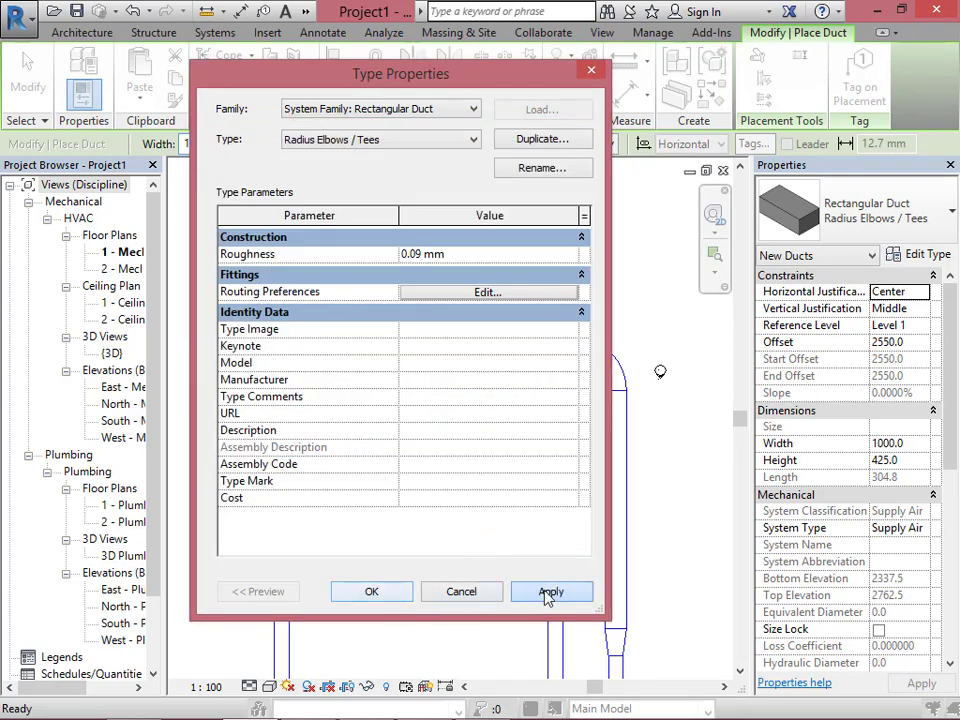
{"action": "left_click", "coordinate": [392, 594]}
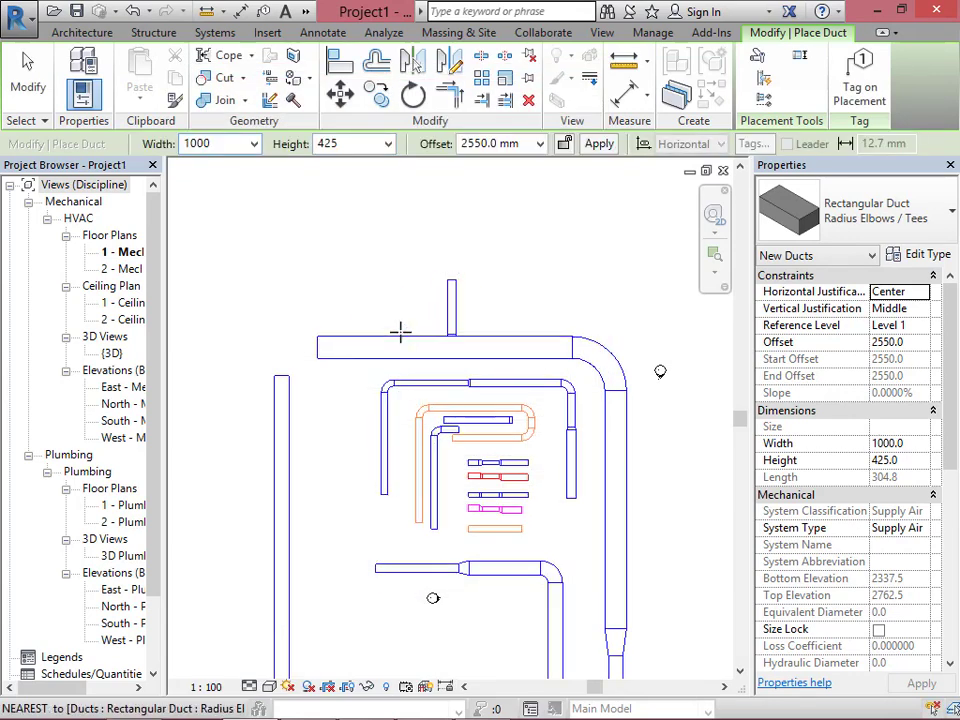
Draw a second 1000 x 425 branch duct about 6300 mm long, going north from the 2400 mm duct, west of the first branch.
{"action": "left_click", "coordinate": [399, 334]}
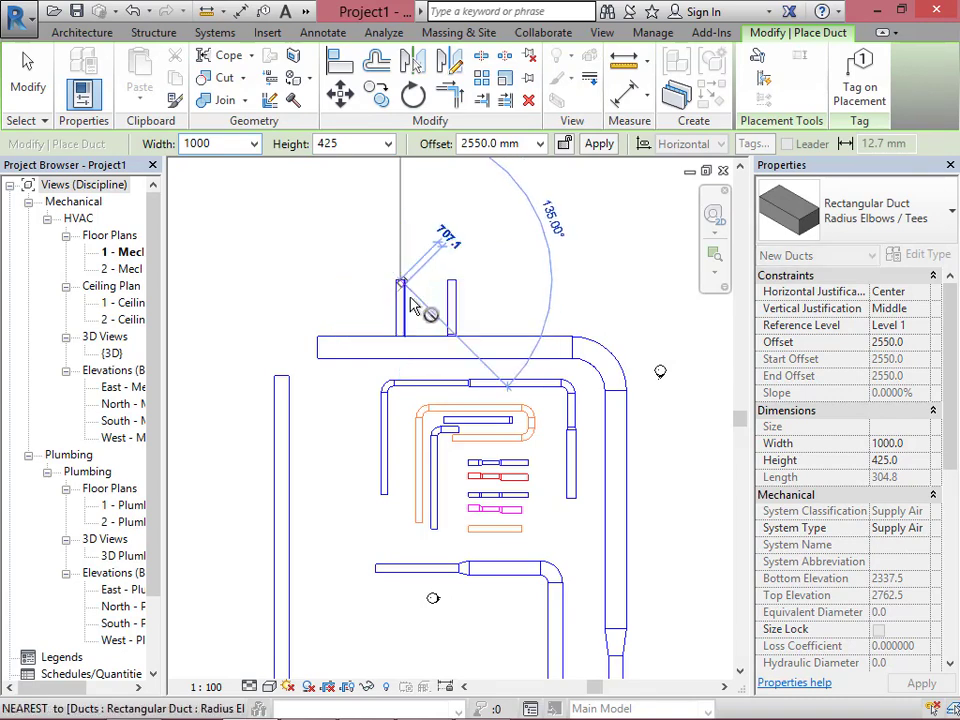
{"action": "scroll", "coordinate": [407, 321], "scroll_direction": "up", "scroll_amount": 3}
{"action": "key", "text": "Escape"}
{"action": "scroll", "coordinate": [407, 390], "scroll_direction": "down", "scroll_amount": 5}
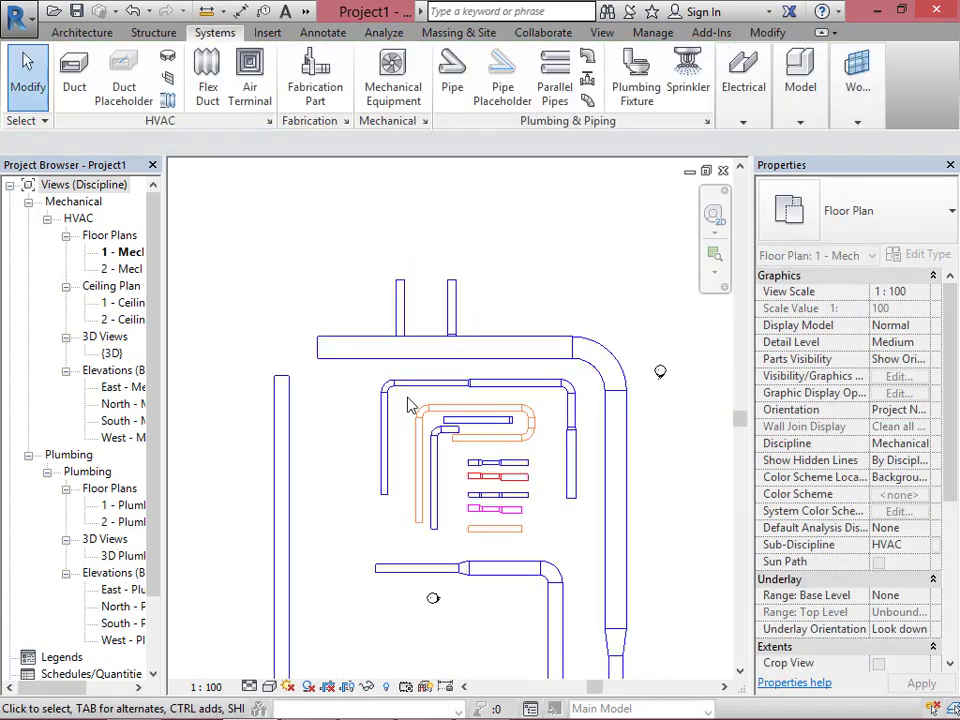
Pull the new branch duct's lower end off the 2400 mm duct and back onto its edge to connect the two.
{"action": "left_click", "coordinate": [403, 378]}
{"action": "scroll", "coordinate": [403, 380], "scroll_direction": "up", "scroll_amount": 3}
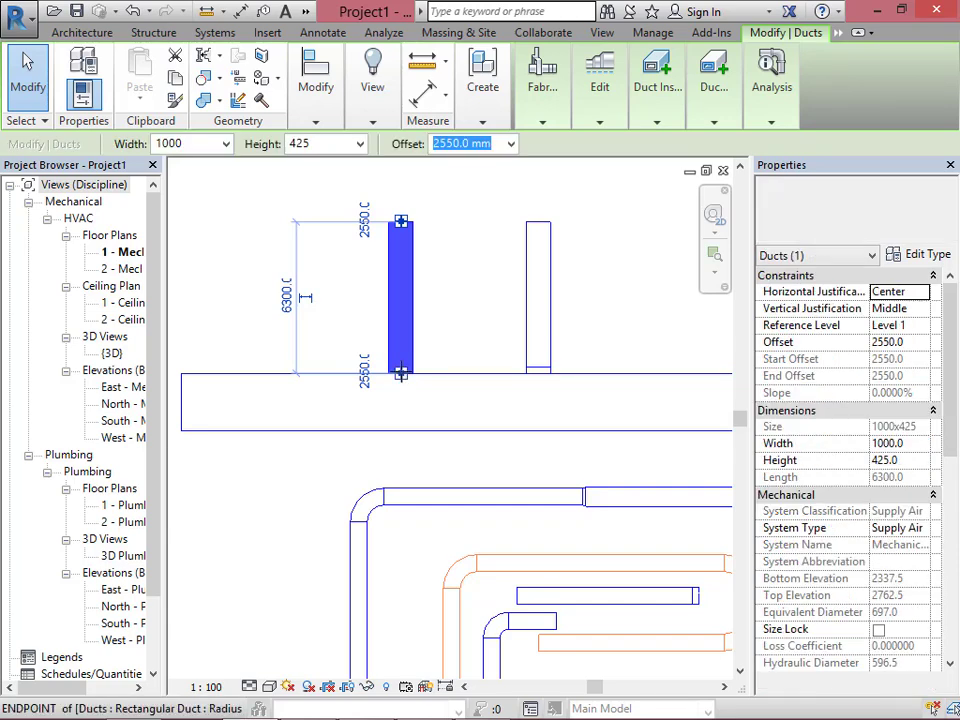
{"action": "left_click_drag", "start_coordinate": [401, 374], "coordinate": [431, 388]}
{"action": "scroll", "coordinate": [429, 390], "scroll_direction": "up", "scroll_amount": 5}
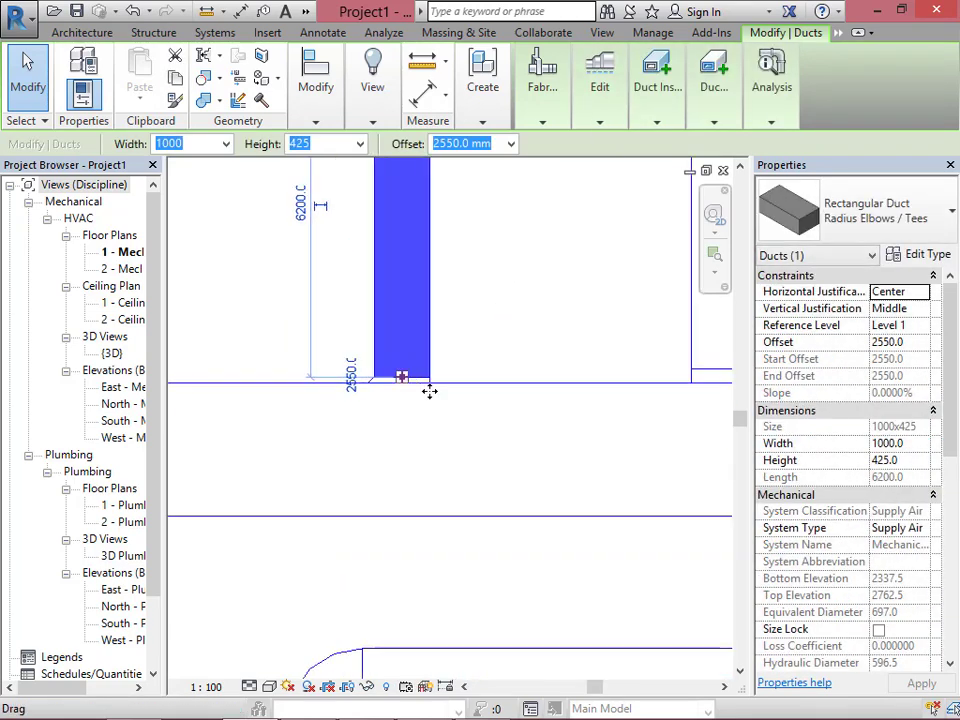
{"action": "key", "text": "Escape"}
Inspect the fitting joining the new branch duct to the 2400 mm duct and check its type and properties.
{"action": "scroll", "coordinate": [279, 369], "scroll_direction": "up", "scroll_amount": 1}
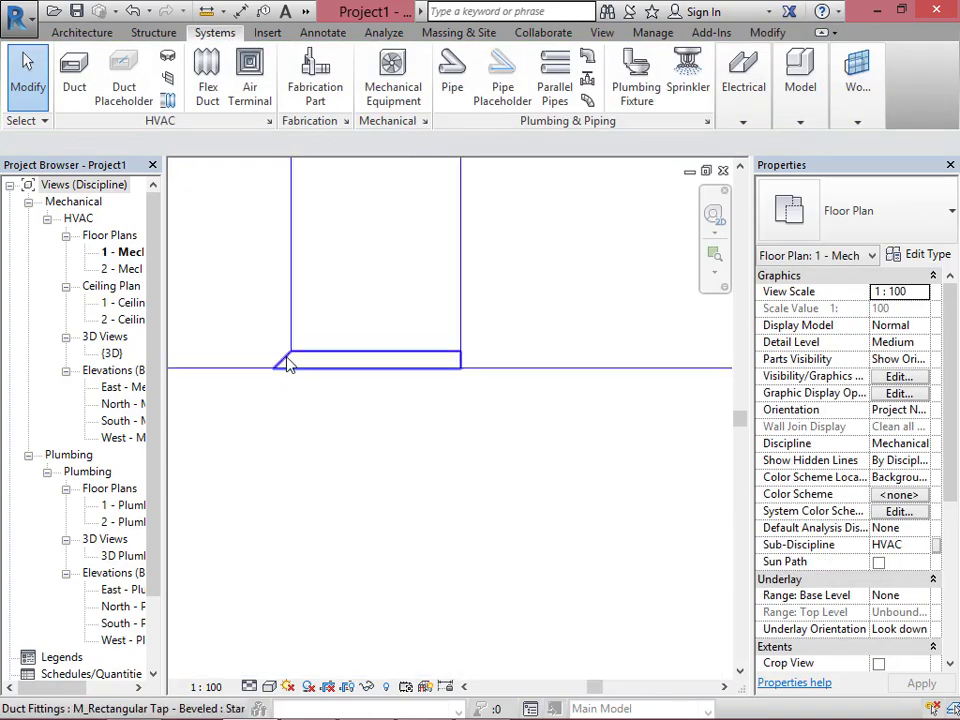
{"action": "left_click", "coordinate": [283, 365]}
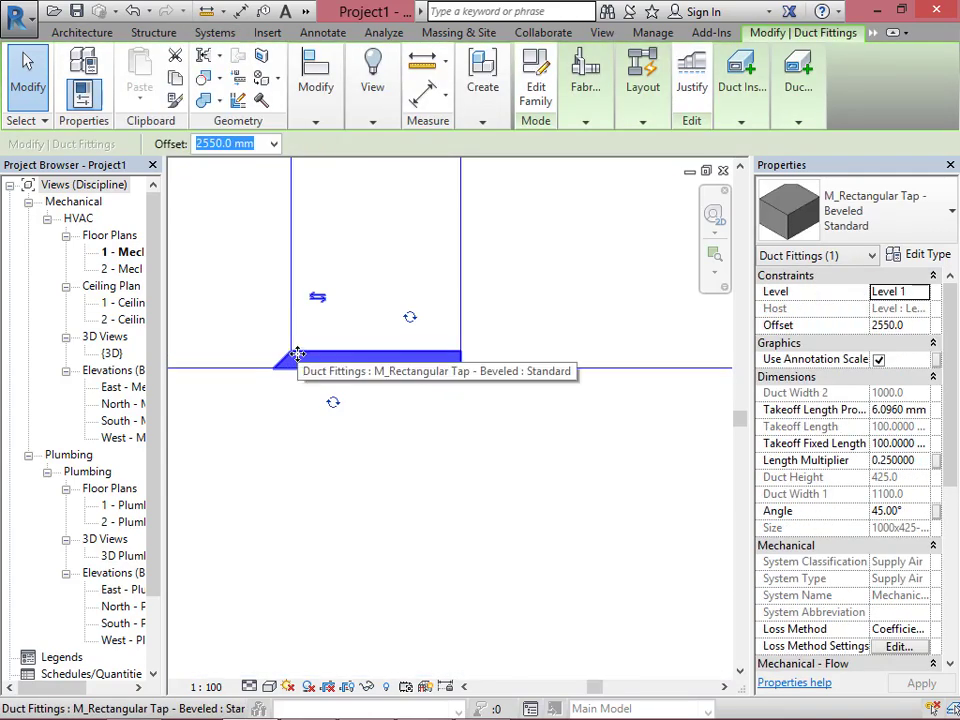
Flip the beveled tap on the west branch duct so that its bevel faces east, and check its new orientation.
{"action": "scroll", "coordinate": [306, 394], "scroll_direction": "down", "scroll_amount": 2}
{"action": "scroll", "coordinate": [302, 387], "scroll_direction": "up", "scroll_amount": 1}
{"action": "key", "text": "Escape"}
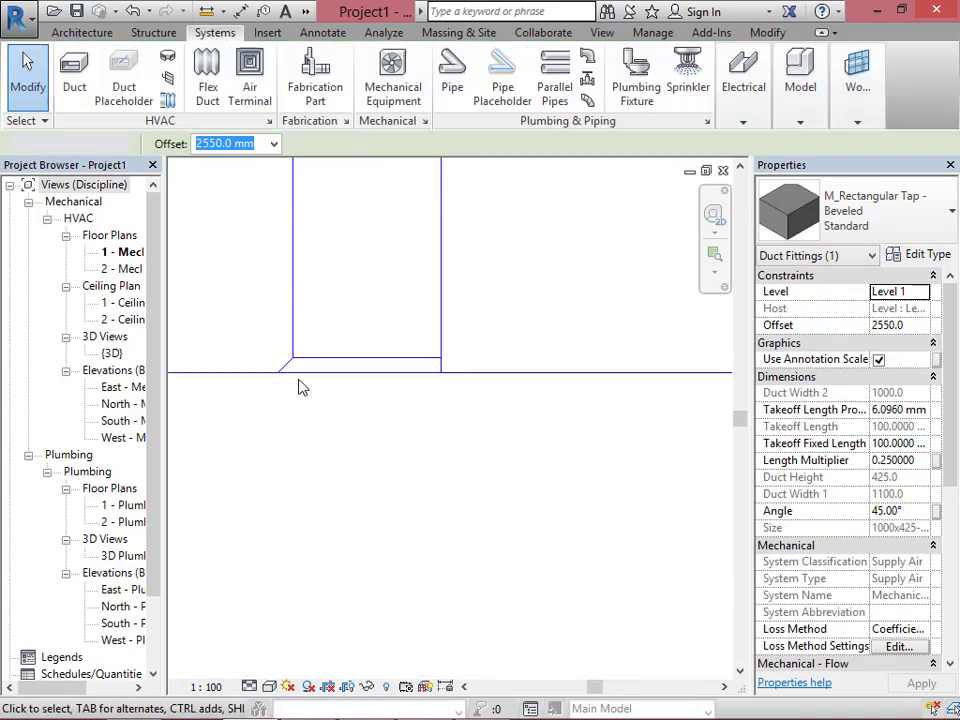
{"action": "scroll", "coordinate": [285, 364], "scroll_direction": "up", "scroll_amount": 1}
{"action": "left_click", "coordinate": [285, 364]}
{"action": "scroll", "coordinate": [288, 368], "scroll_direction": "down", "scroll_amount": 2}
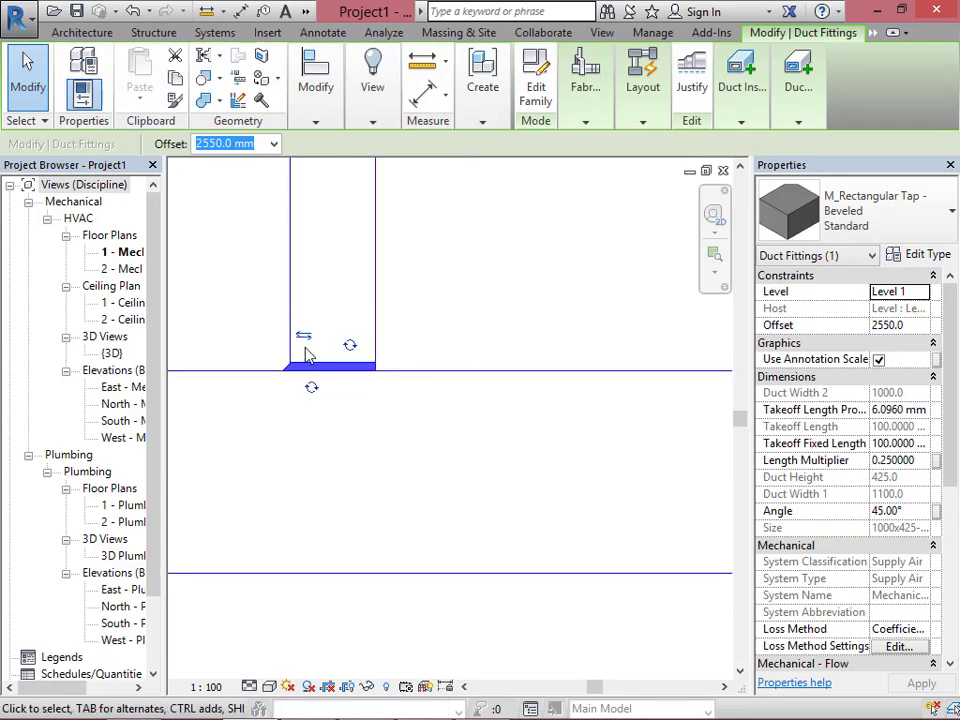
{"action": "scroll", "coordinate": [306, 350], "scroll_direction": "up", "scroll_amount": 2}
{"action": "left_click", "coordinate": [306, 334]}
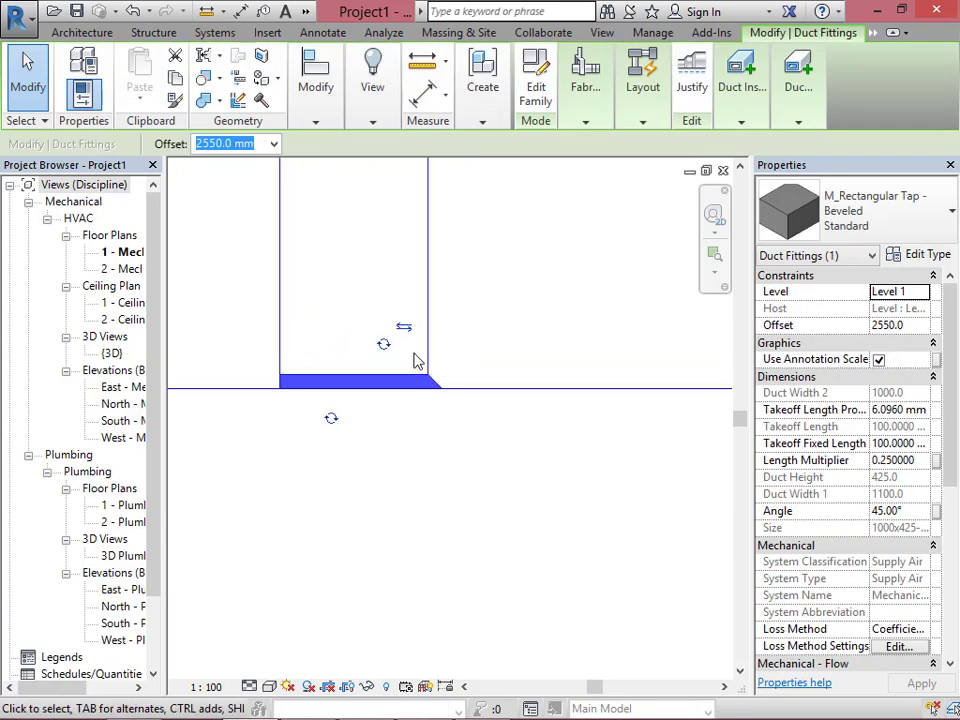
{"action": "scroll", "coordinate": [306, 366], "scroll_direction": "down", "scroll_amount": 2}
{"action": "scroll", "coordinate": [378, 378], "scroll_direction": "up", "scroll_amount": 2}
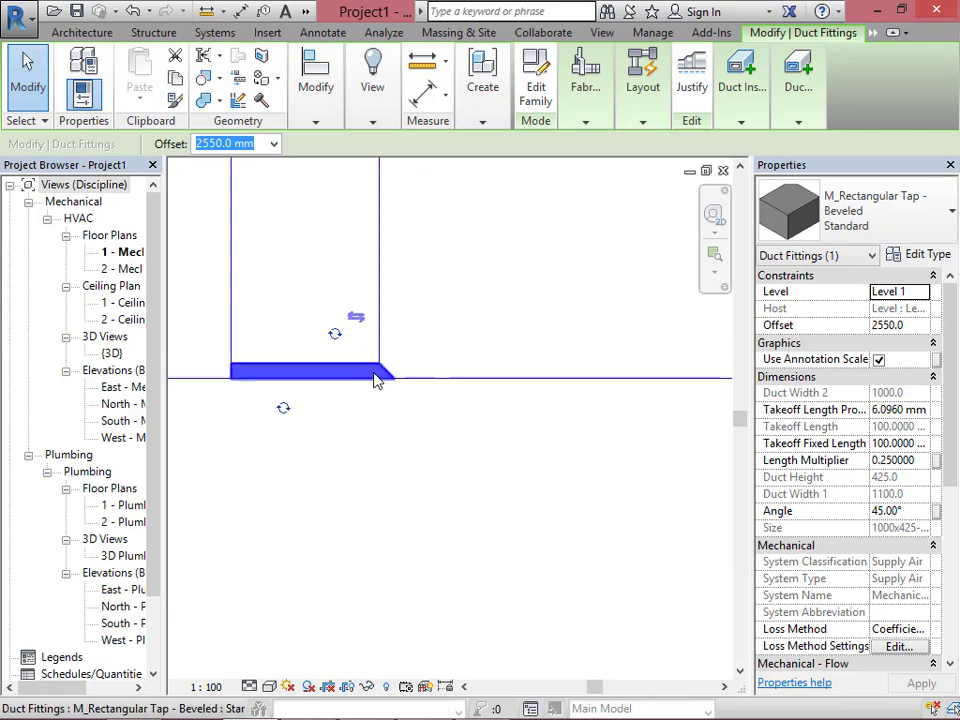
{"action": "left_click", "coordinate": [383, 380]}
{"action": "left_click", "coordinate": [385, 370]}
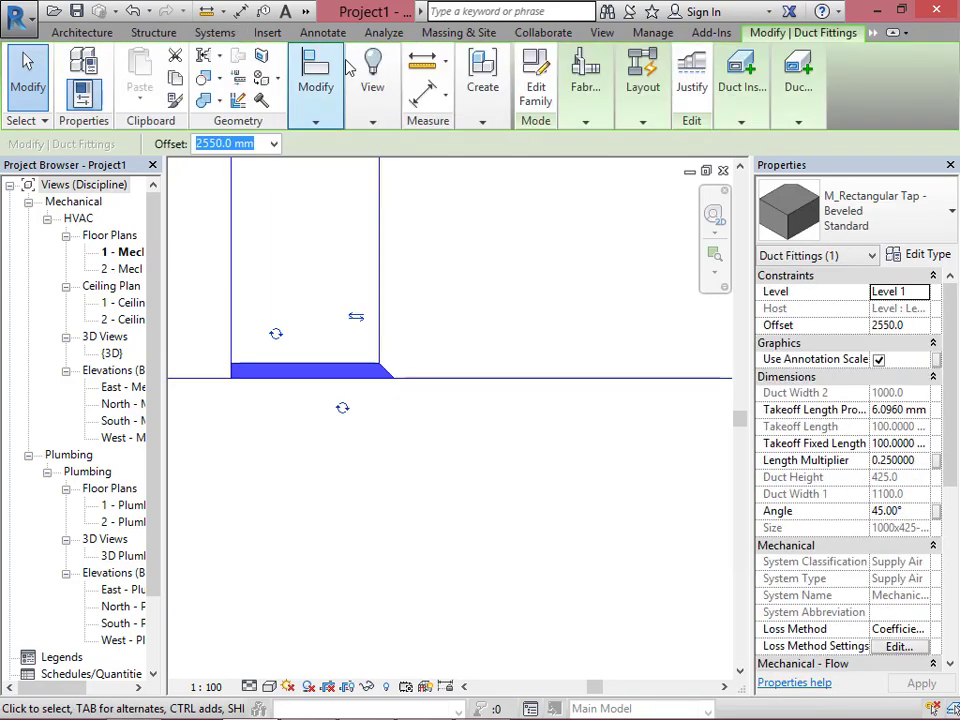
{"action": "key", "text": "Escape"}
Measure the beveled tap's depth between the branch duct's lower end and the main duct's edge with an Aligned Dimension.
{"action": "left_click", "coordinate": [241, 11]}
{"action": "key", "text": "d"}
{"action": "key", "text": "i"}
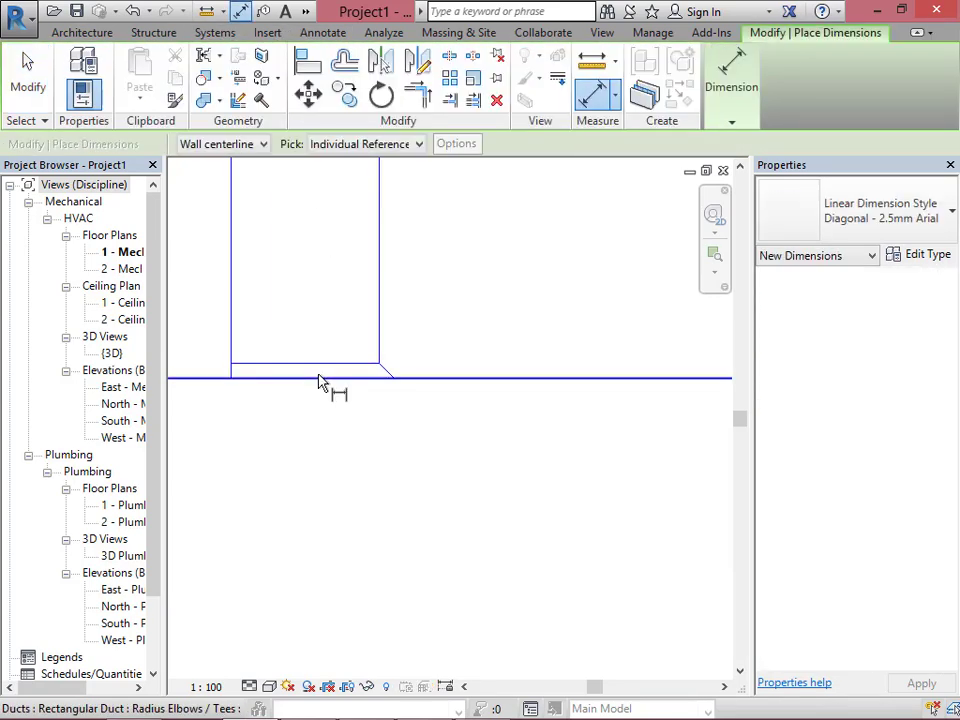
{"action": "left_click", "coordinate": [348, 373]}
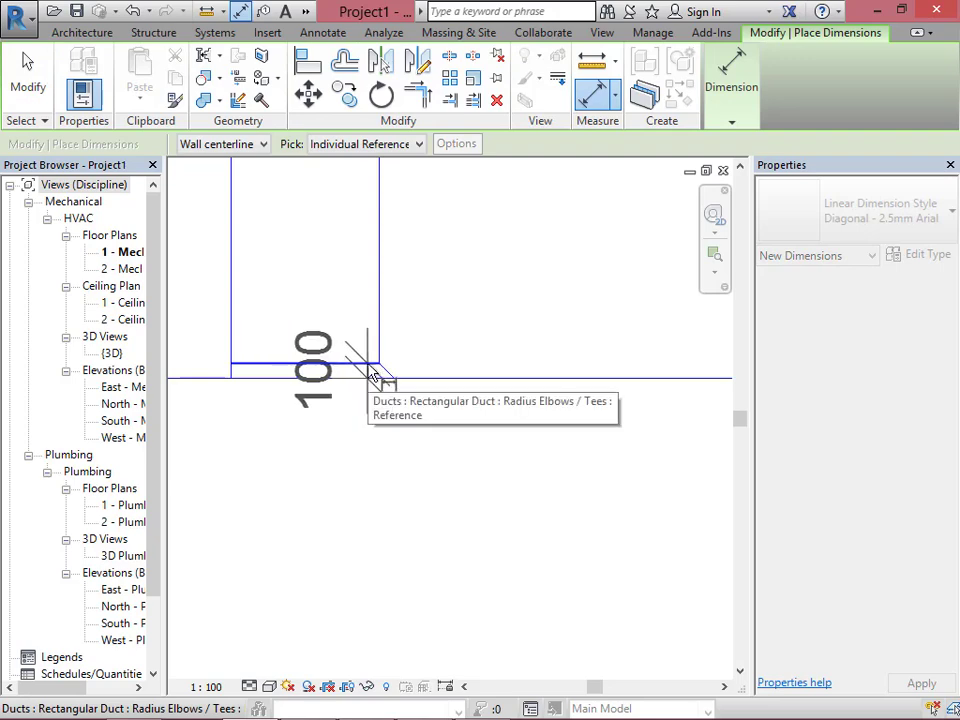
{"action": "key", "text": "Escape"}
{"action": "key", "text": "Escape"}
Set the beveled tap's Takeoff Fixed Length to 200 mm.
{"action": "left_click", "coordinate": [386, 376]}
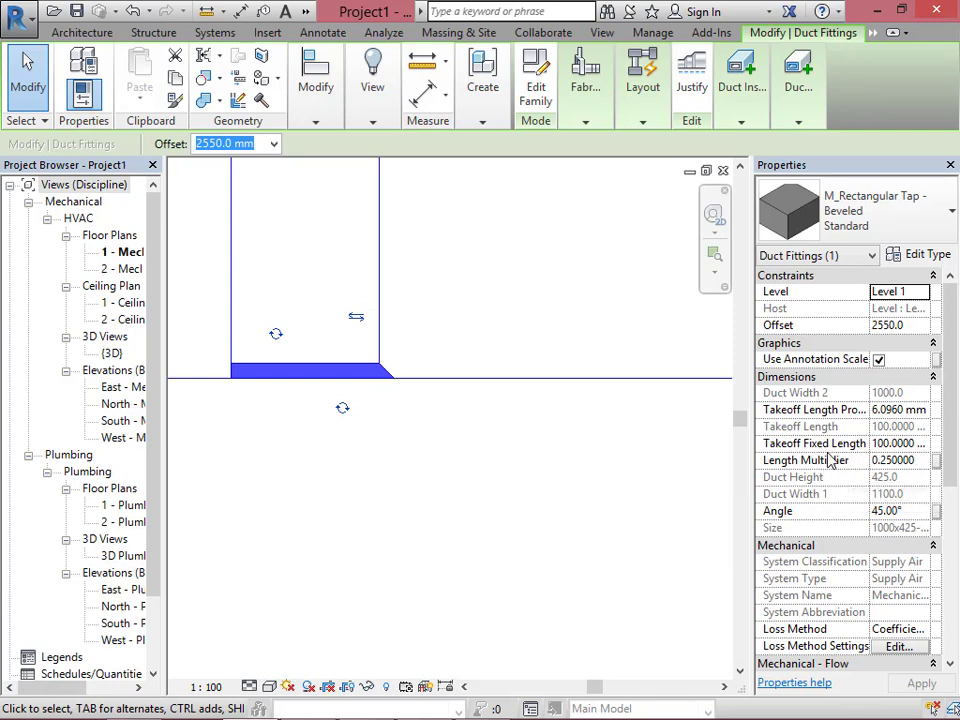
{"action": "left_click", "coordinate": [885, 444]}
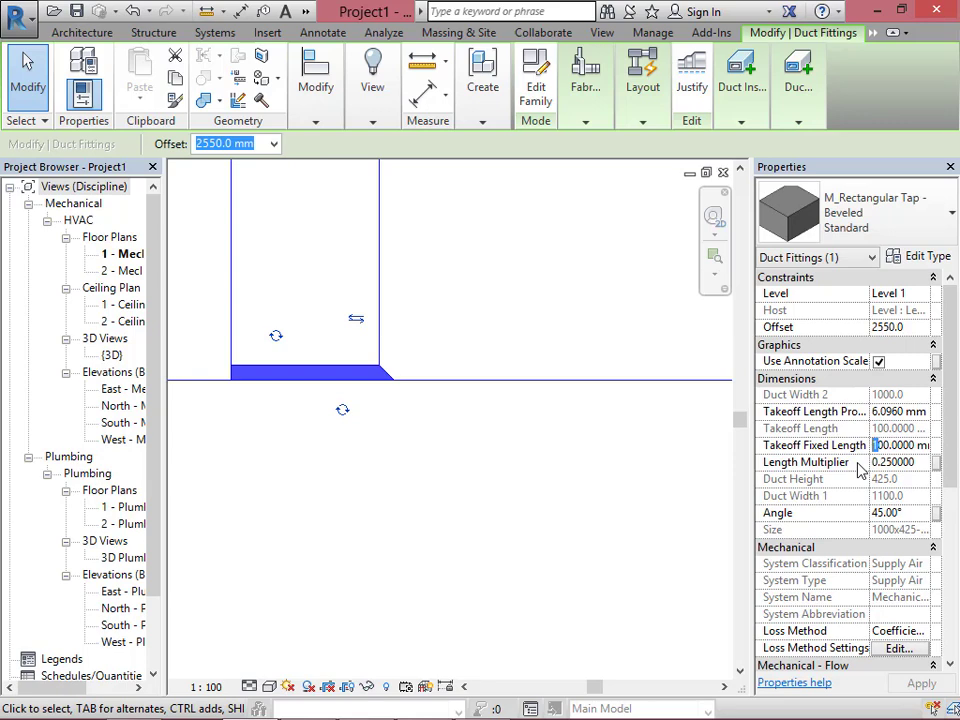
{"action": "type", "text": "2"}
{"action": "left_click", "coordinate": [378, 410]}
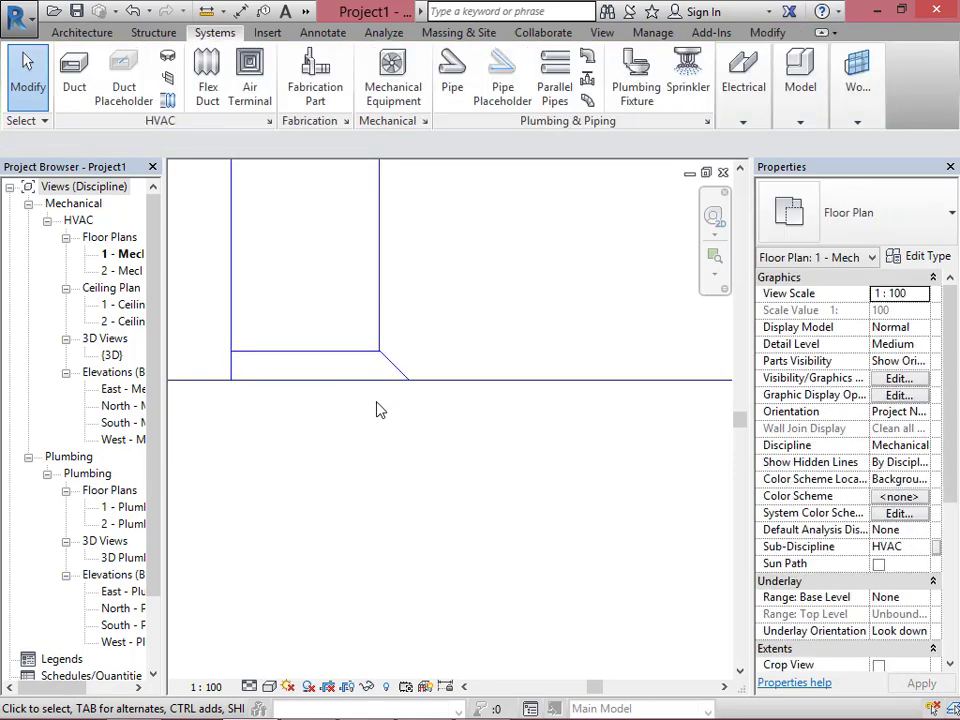
Examine the two branch connections on the 2400 mm duct and the overall duct layout in the floor plan.
{"action": "scroll", "coordinate": [378, 410], "scroll_direction": "down", "scroll_amount": 5}
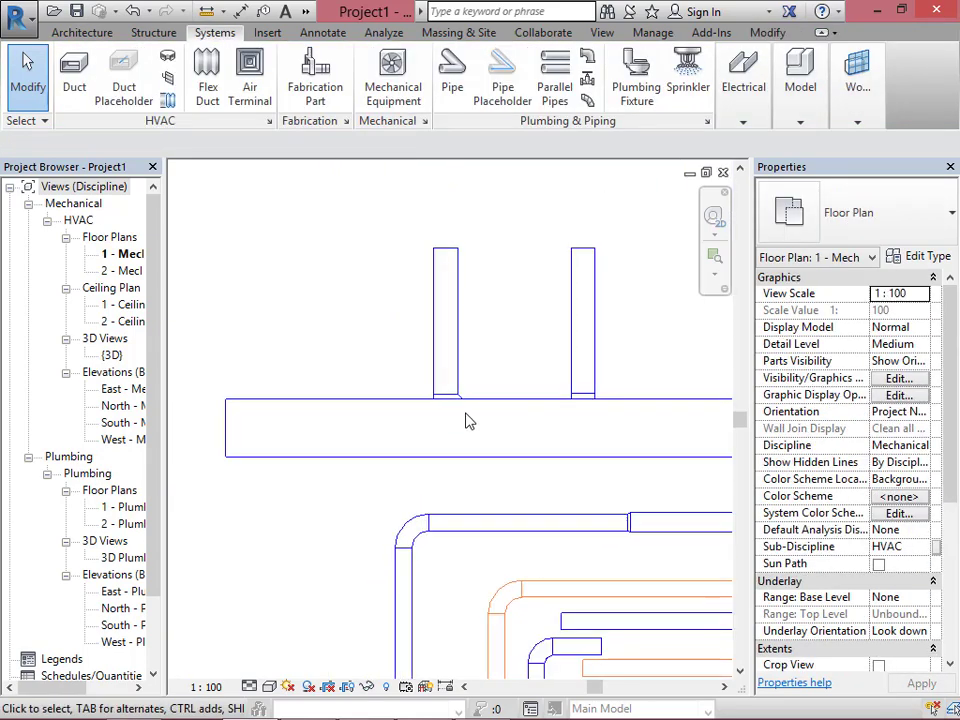
{"action": "scroll", "coordinate": [405, 415], "scroll_direction": "down", "scroll_amount": 2}
{"action": "scroll", "coordinate": [456, 429], "scroll_direction": "up", "scroll_amount": 5}
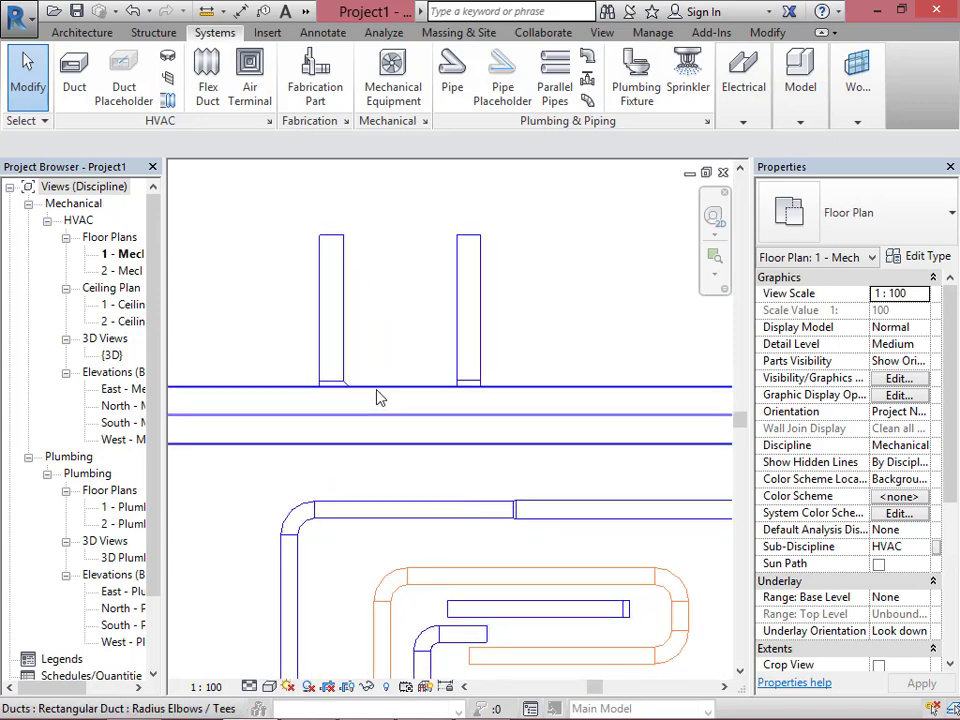
{"action": "scroll", "coordinate": [413, 386], "scroll_direction": "down", "scroll_amount": 2}
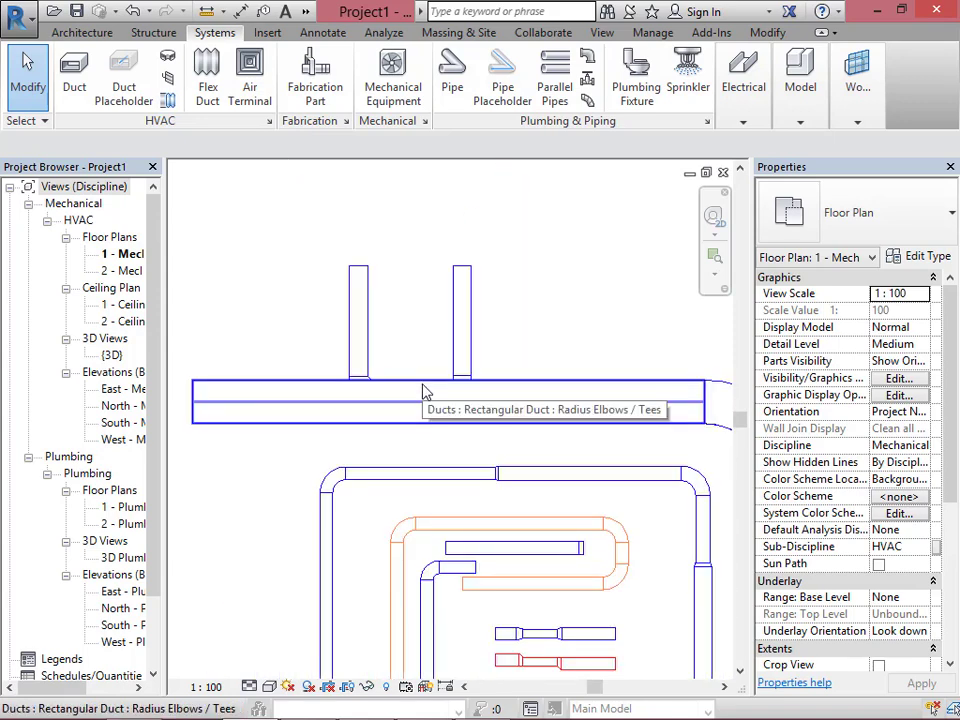
{"action": "scroll", "coordinate": [418, 393], "scroll_direction": "down", "scroll_amount": 2}
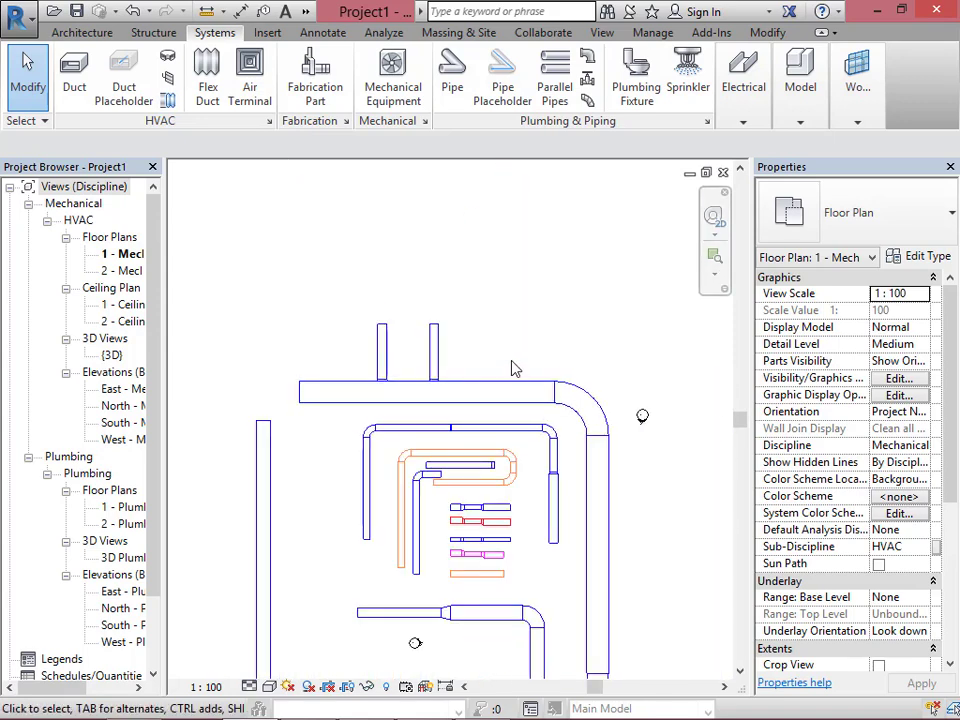
{"action": "scroll", "coordinate": [475, 410], "scroll_direction": "down", "scroll_amount": 2}
{"action": "scroll", "coordinate": [445, 350], "scroll_direction": "up", "scroll_amount": 5}
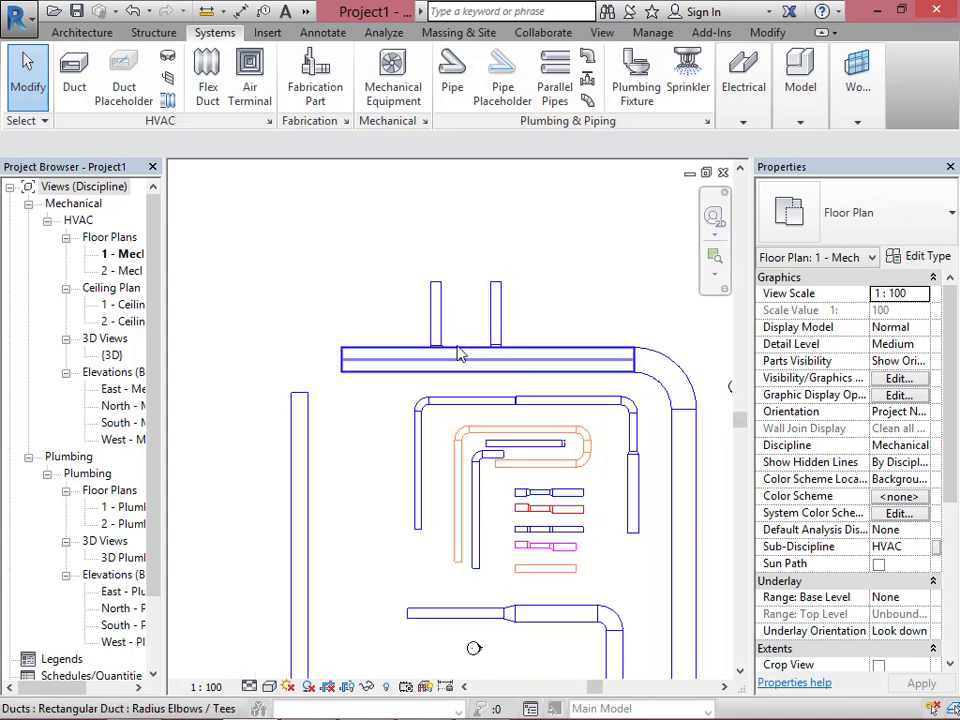
{"action": "scroll", "coordinate": [400, 340], "scroll_direction": "down", "scroll_amount": 5}
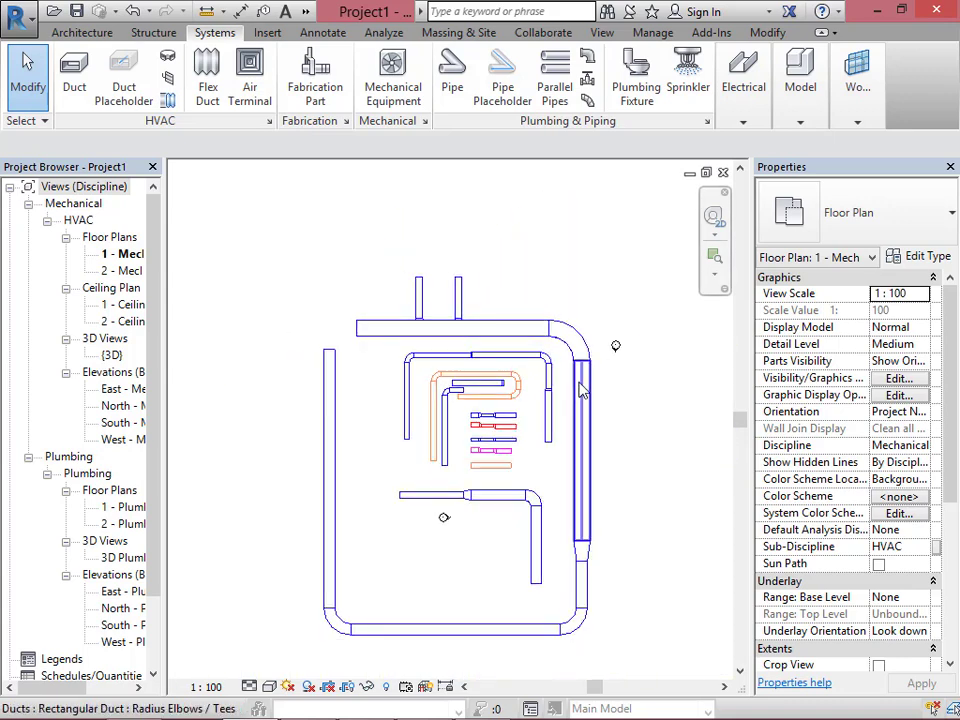
{"action": "scroll", "coordinate": [590, 368], "scroll_direction": "up", "scroll_amount": 2}
{"action": "scroll", "coordinate": [592, 352], "scroll_direction": "down", "scroll_amount": 3}
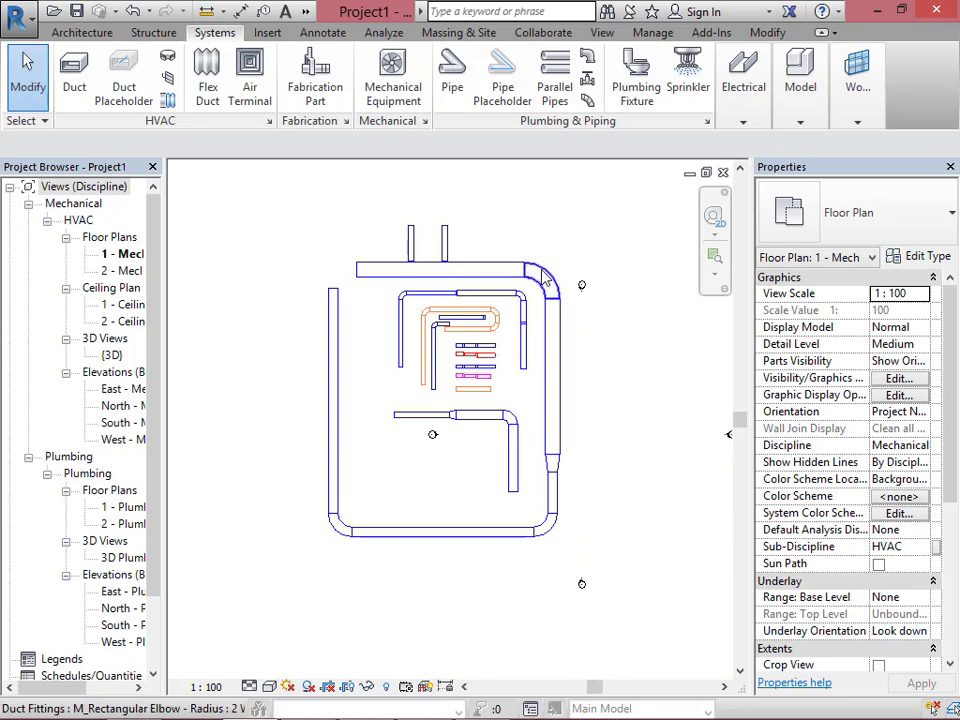
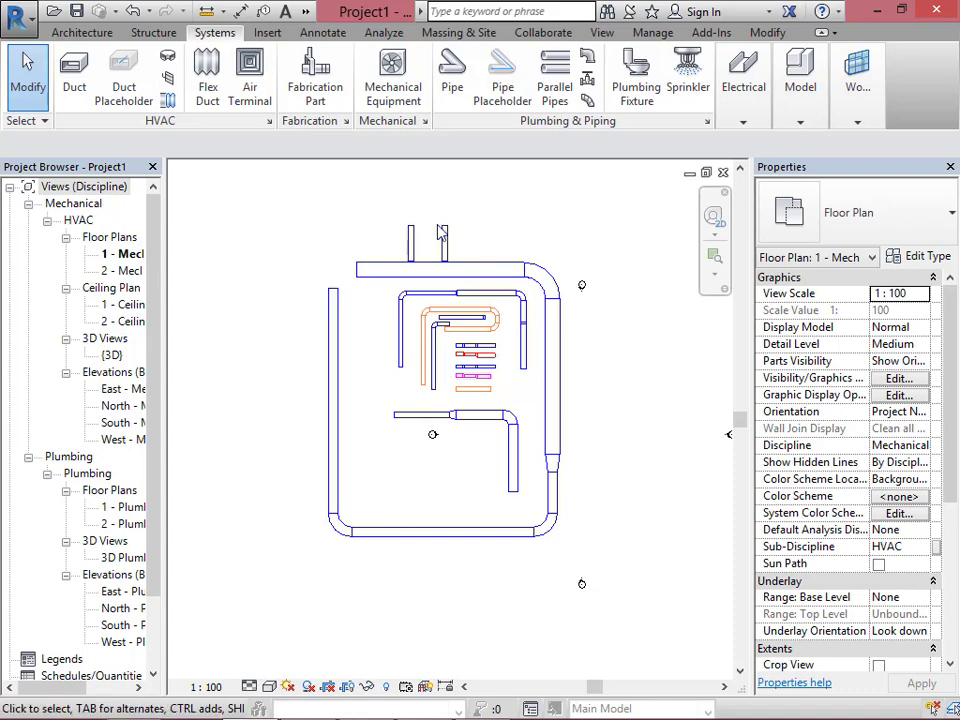
{"action": "scroll", "coordinate": [440, 232], "scroll_direction": "up", "scroll_amount": 4}
{"action": "scroll", "coordinate": [412, 292], "scroll_direction": "down", "scroll_amount": 3}
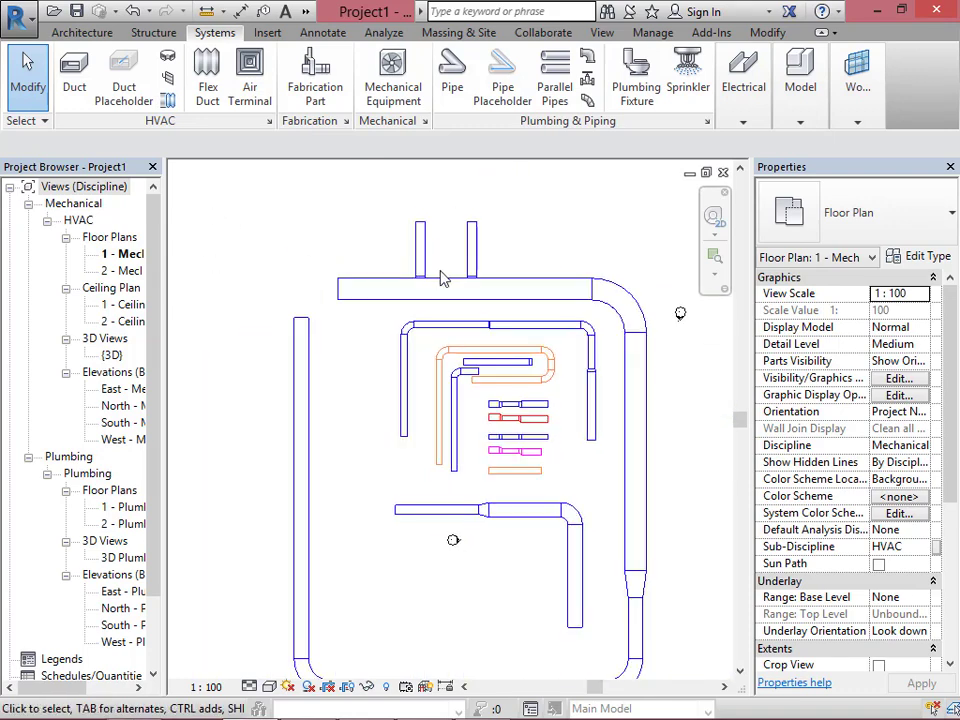
{"action": "scroll", "coordinate": [444, 279], "scroll_direction": "down", "scroll_amount": 3}
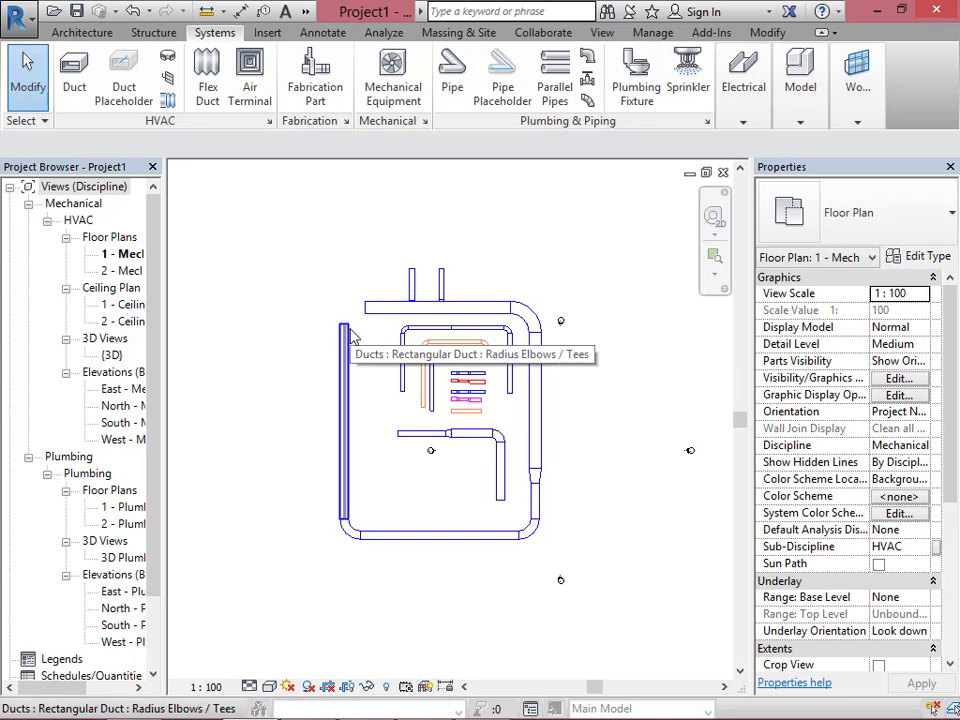
{"action": "scroll", "coordinate": [350, 335], "scroll_direction": "up", "scroll_amount": 3}
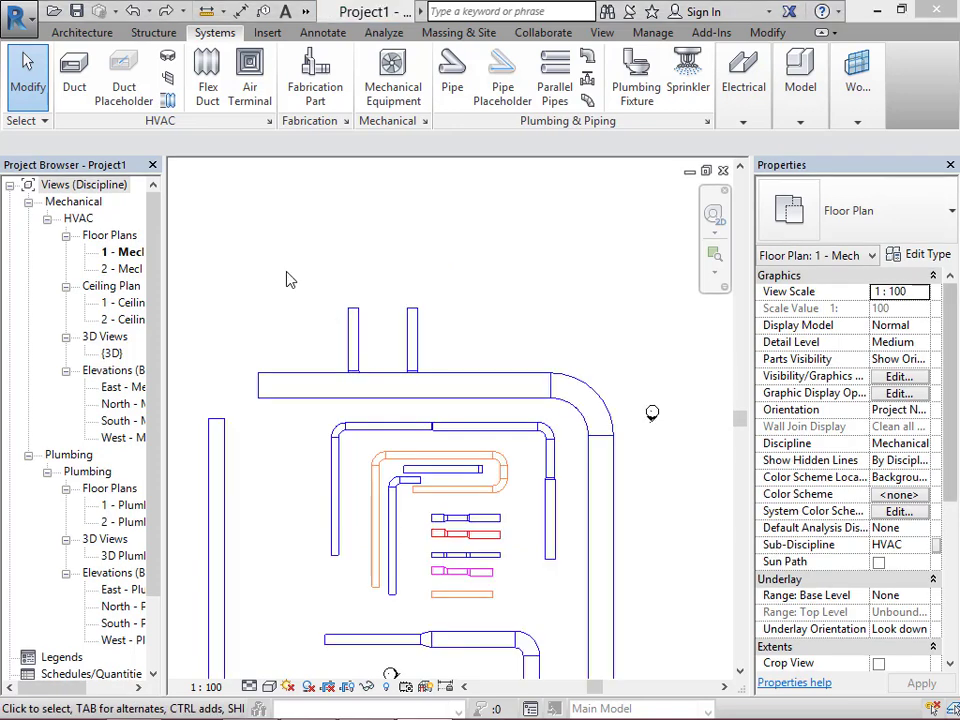
Place an M_Fire Damper - Rectangular - Simple: Standard accessory on each of the two branch ducts, just north of the main duct.
{"action": "left_click", "coordinate": [169, 82]}
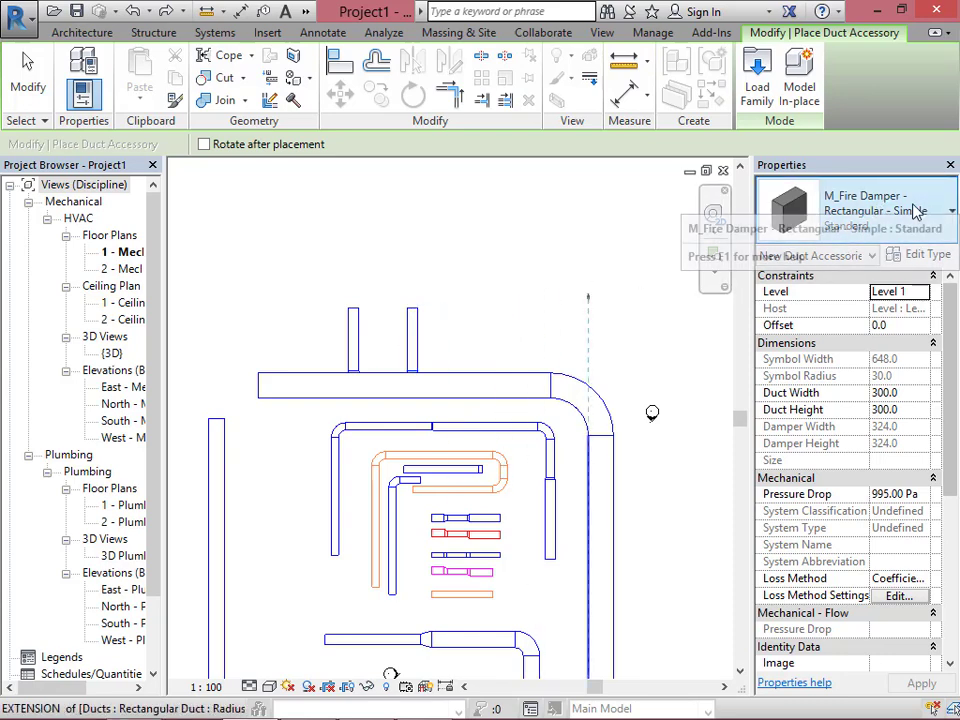
{"action": "scroll", "coordinate": [412, 359], "scroll_direction": "up", "scroll_amount": 5}
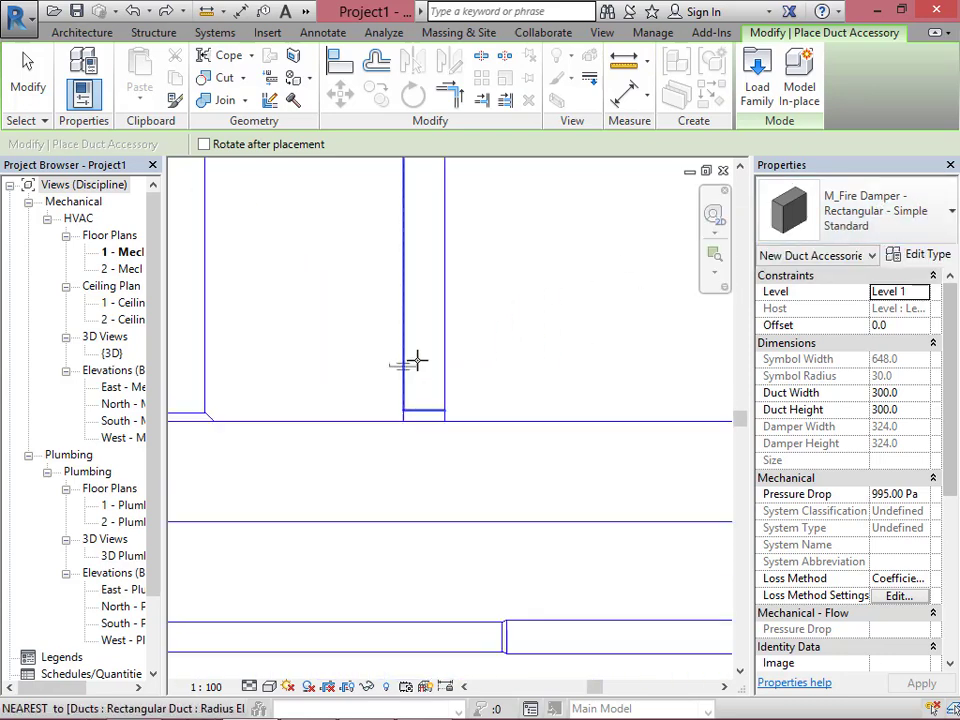
{"action": "left_click", "coordinate": [424, 356]}
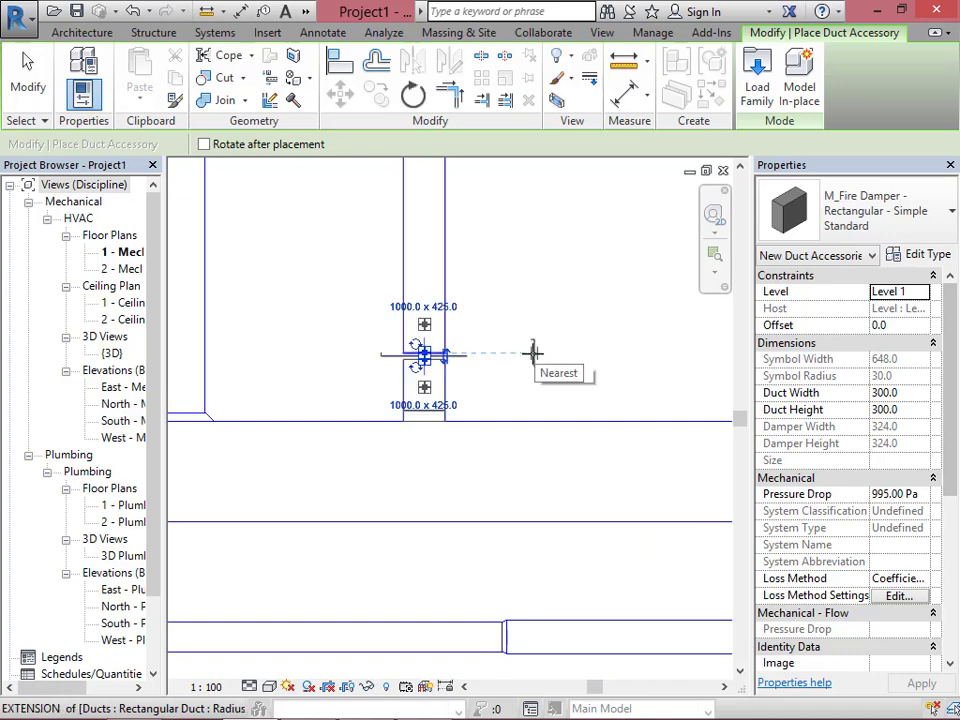
{"action": "scroll", "coordinate": [540, 355], "scroll_direction": "down", "scroll_amount": 3}
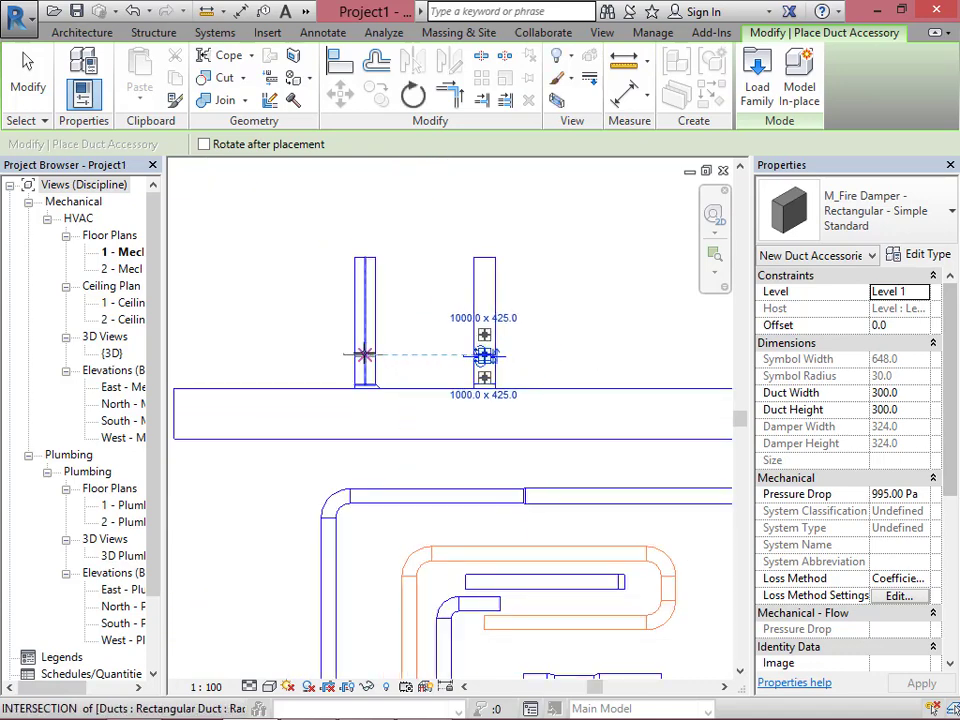
{"action": "left_click", "coordinate": [364, 355]}
Place another simple rectangular fire damper on the 2400 mm main duct, west of both branches, and end the placement.
{"action": "scroll", "coordinate": [615, 360], "scroll_direction": "down", "scroll_amount": 1}
{"action": "left_click", "coordinate": [340, 400]}
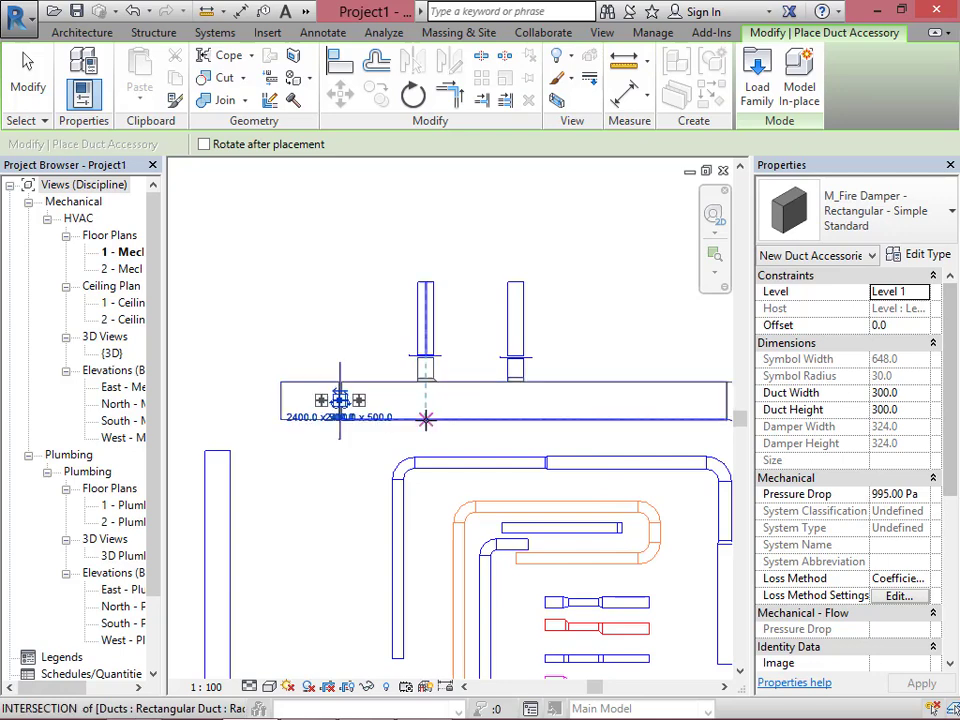
{"action": "key", "text": "Escape"}
{"action": "key", "text": "Escape"}
{"action": "scroll", "coordinate": [401, 422], "scroll_direction": "down", "scroll_amount": 1}
{"action": "scroll", "coordinate": [377, 435], "scroll_direction": "up", "scroll_amount": 2}
{"action": "scroll", "coordinate": [415, 457], "scroll_direction": "down", "scroll_amount": 1}
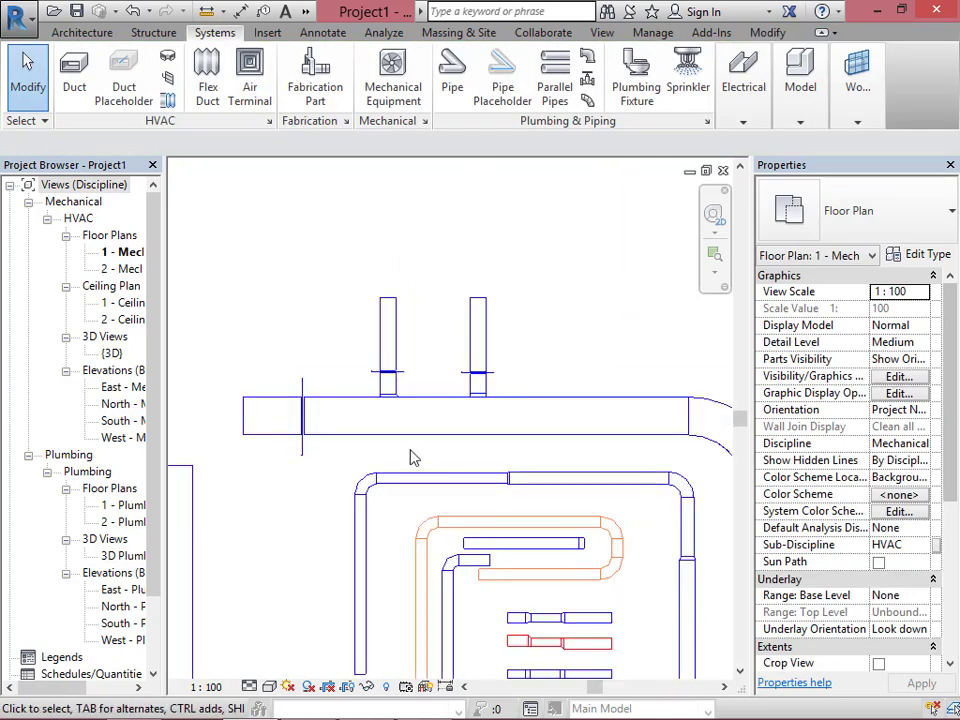
{"action": "scroll", "coordinate": [468, 385], "scroll_direction": "up", "scroll_amount": 3}
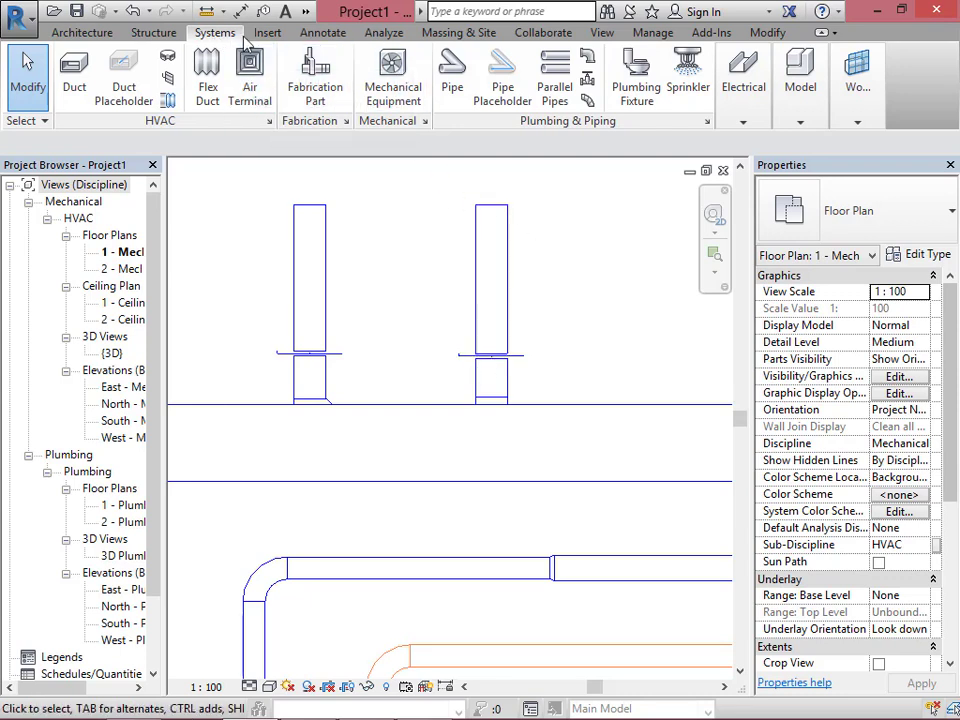
Start loading a duct accessory family and browse the library to C:\ProgramData\Autodesk\RVT 2017\Libraries\Egypt\Duct.
{"action": "left_click", "coordinate": [169, 80]}
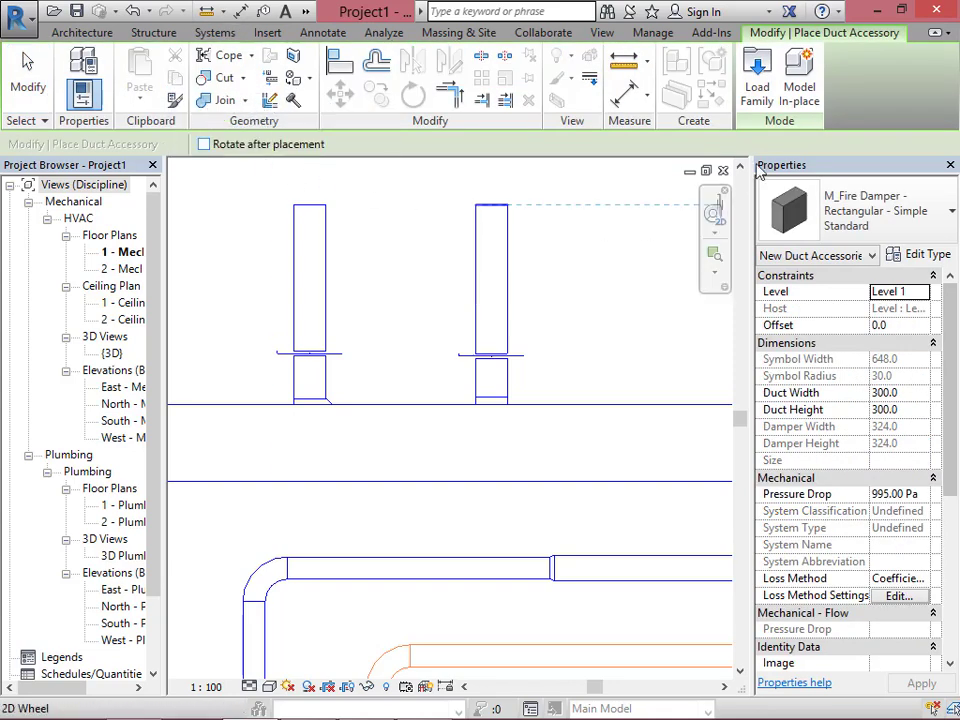
{"action": "left_click", "coordinate": [758, 91]}
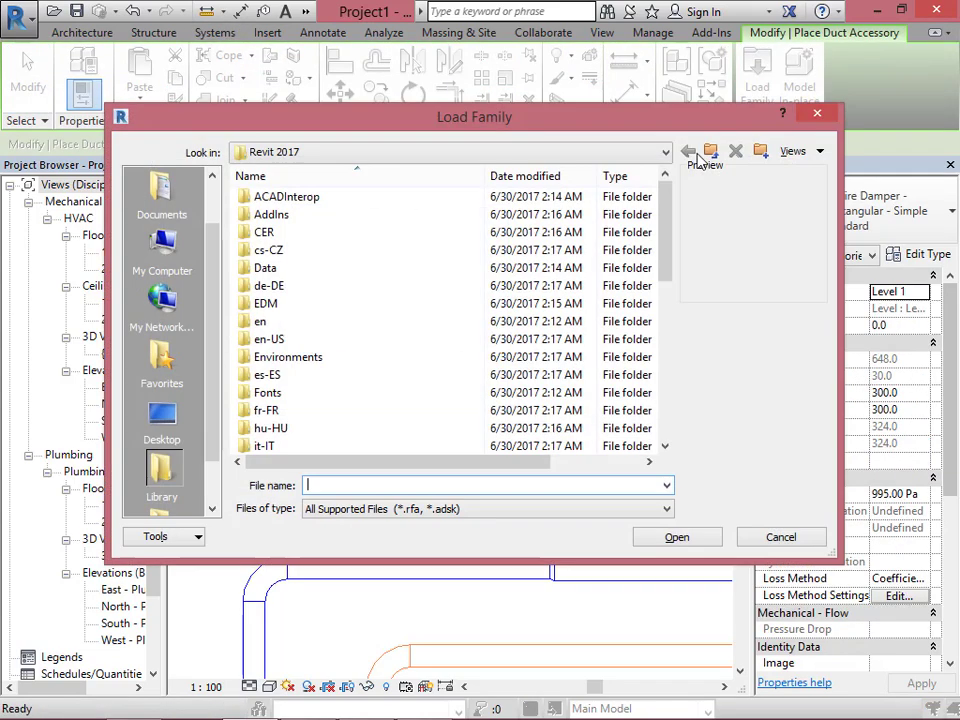
{"action": "left_click", "coordinate": [665, 153]}
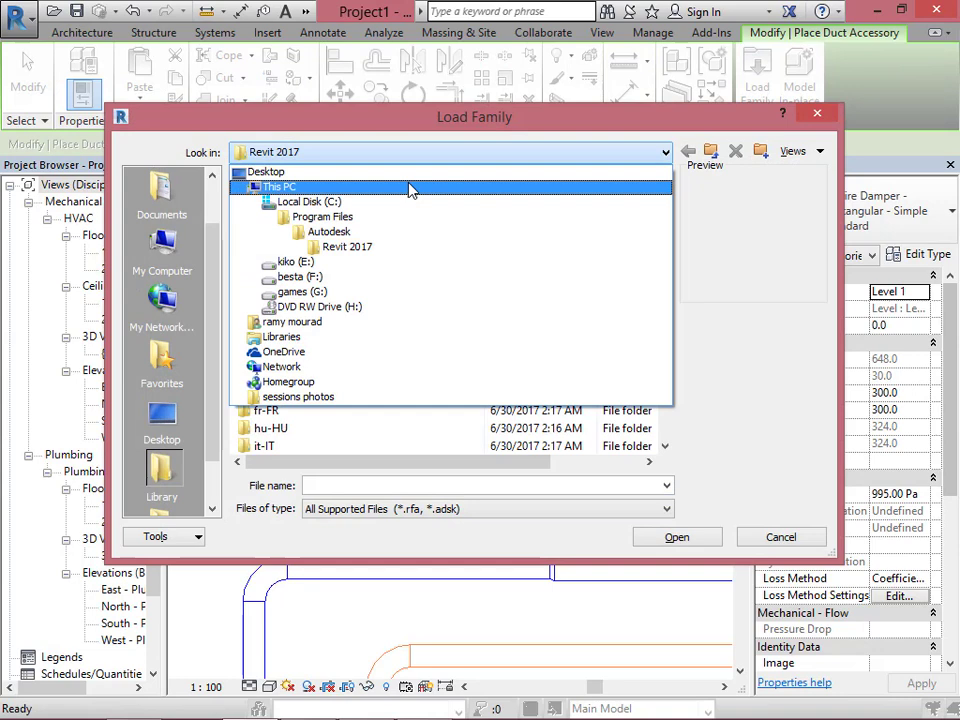
{"action": "left_click", "coordinate": [335, 205]}
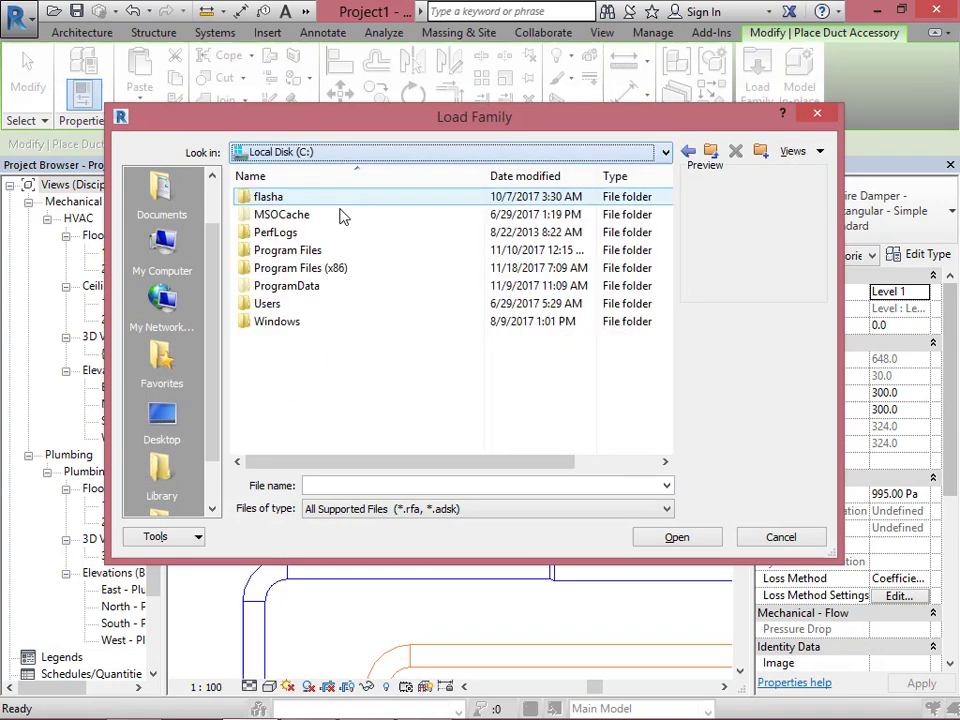
{"action": "double_click", "coordinate": [289, 294]}
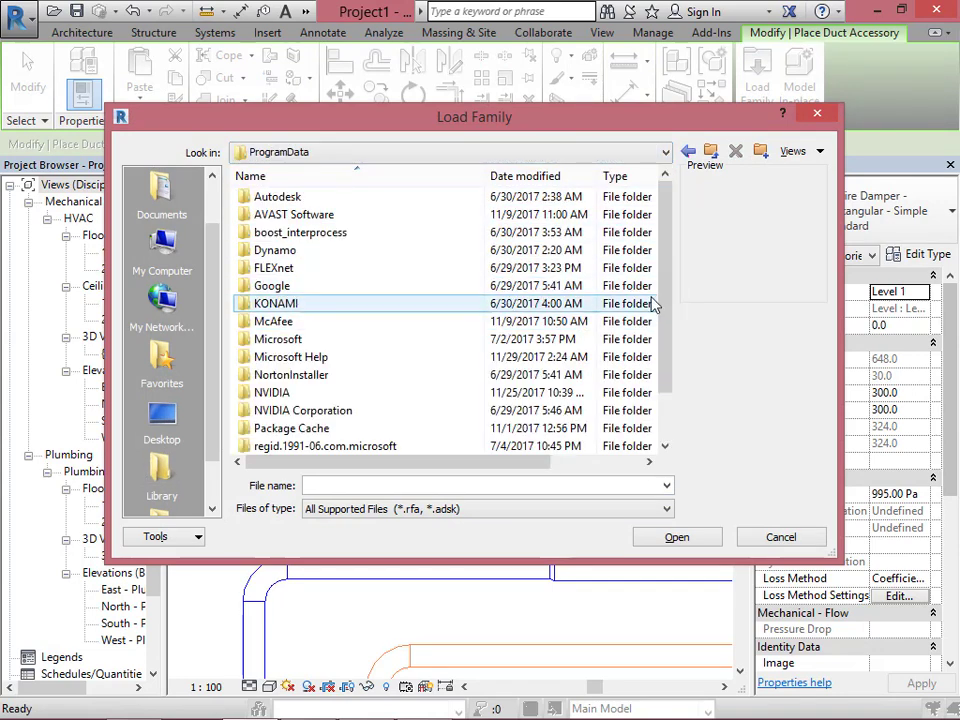
{"action": "double_click", "coordinate": [318, 197]}
{"action": "left_click_drag", "start_coordinate": [668, 261], "coordinate": [679, 368]}
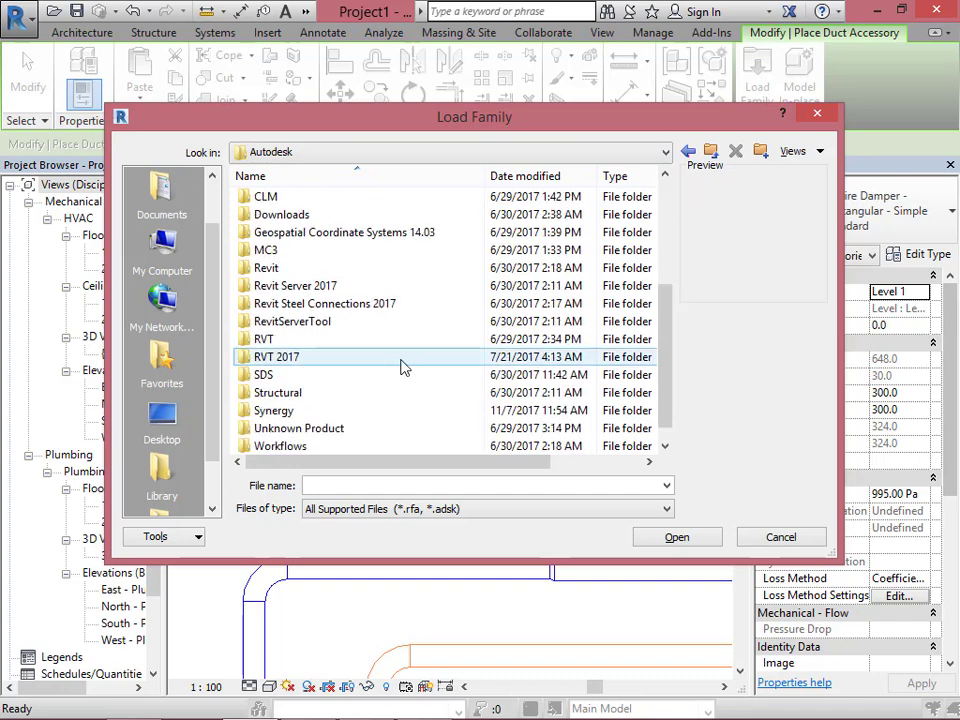
{"action": "double_click", "coordinate": [352, 358]}
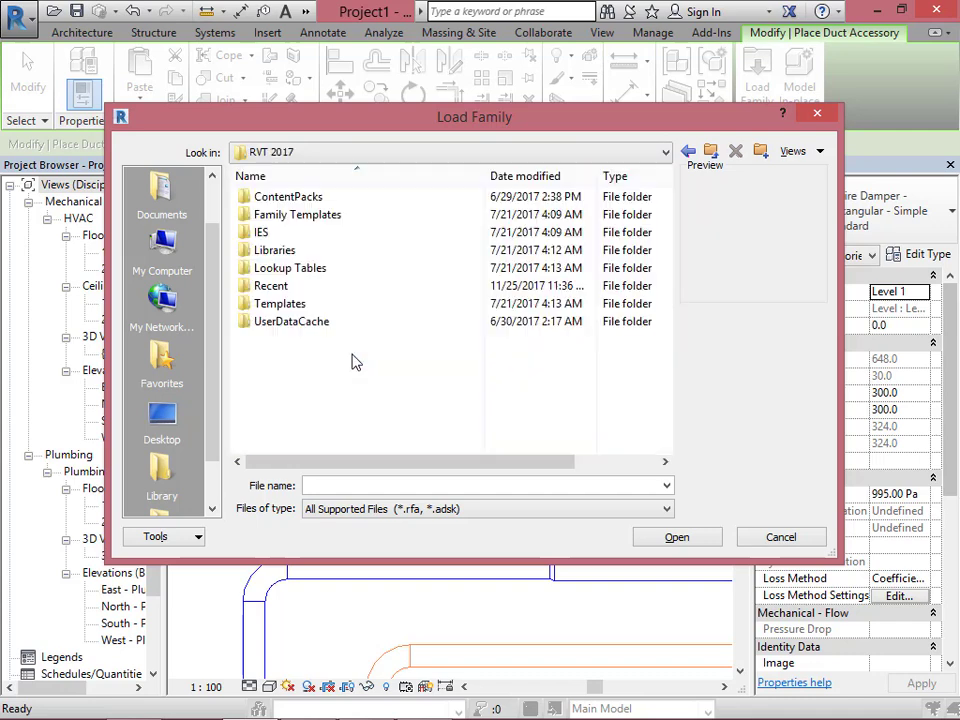
{"action": "double_click", "coordinate": [296, 251]}
{"action": "double_click", "coordinate": [268, 197]}
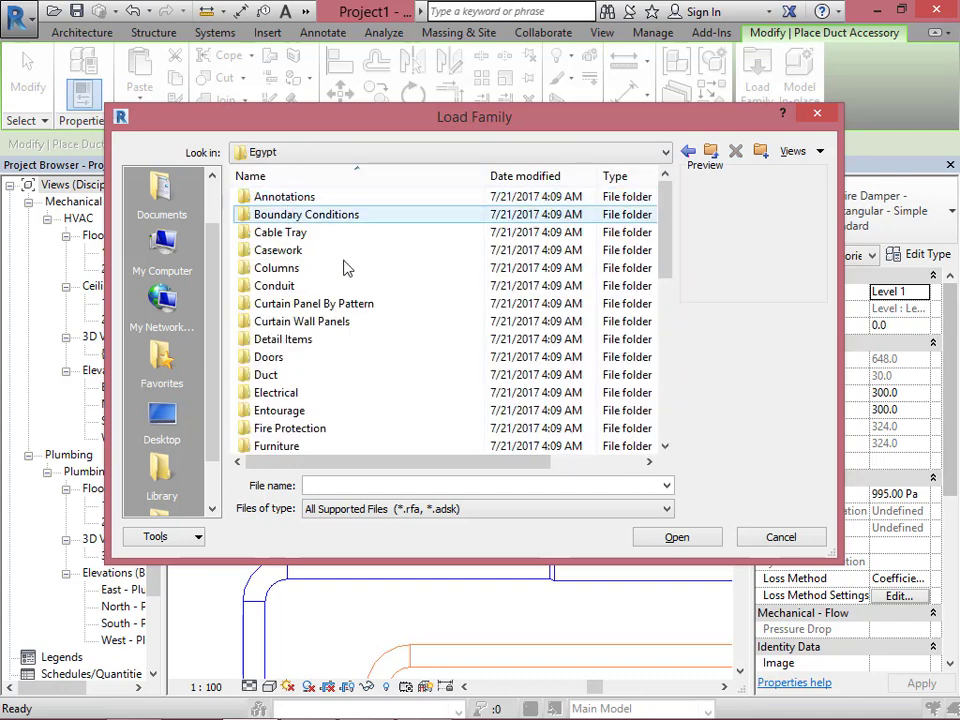
{"action": "double_click", "coordinate": [292, 378]}
Look through the family categories in the Rectangular folder of the duct fittings library.
{"action": "double_click", "coordinate": [289, 216]}
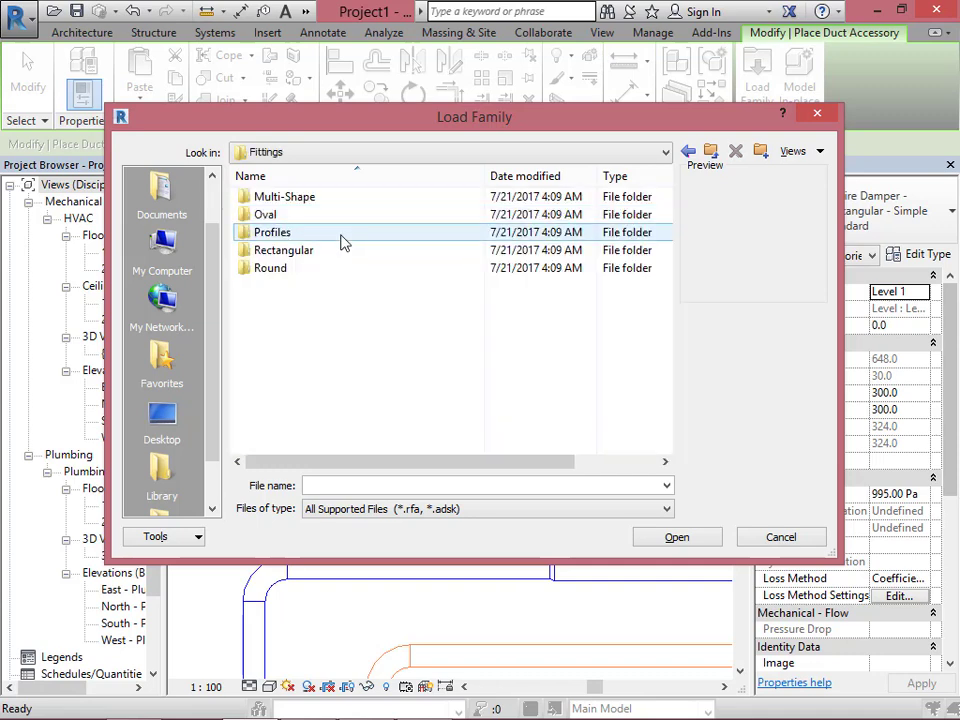
{"action": "double_click", "coordinate": [328, 253]}
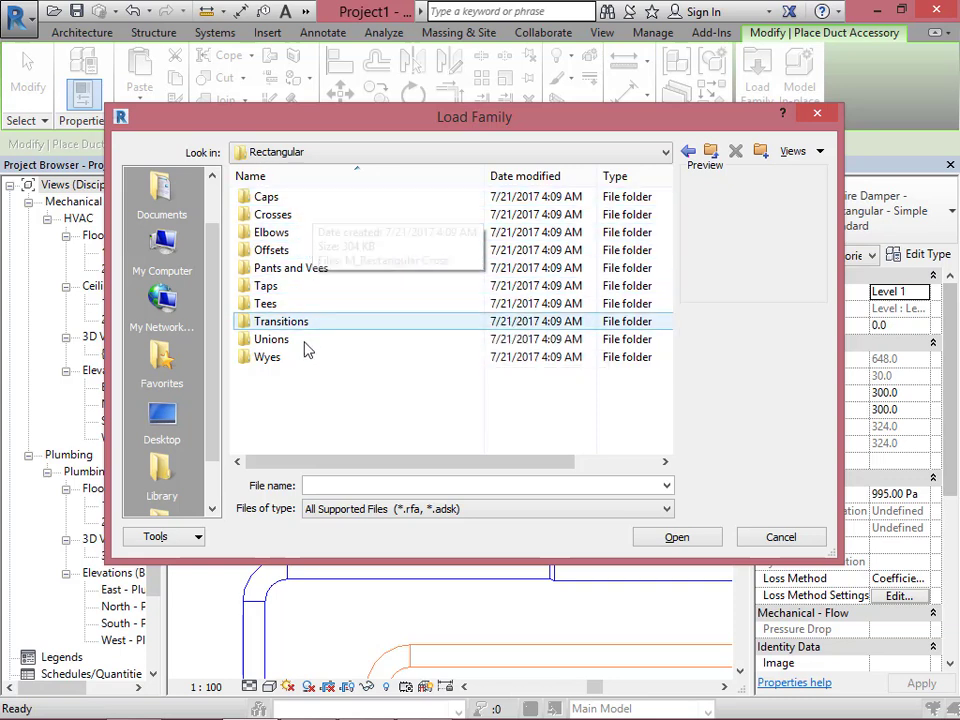
{"action": "left_click", "coordinate": [713, 151]}
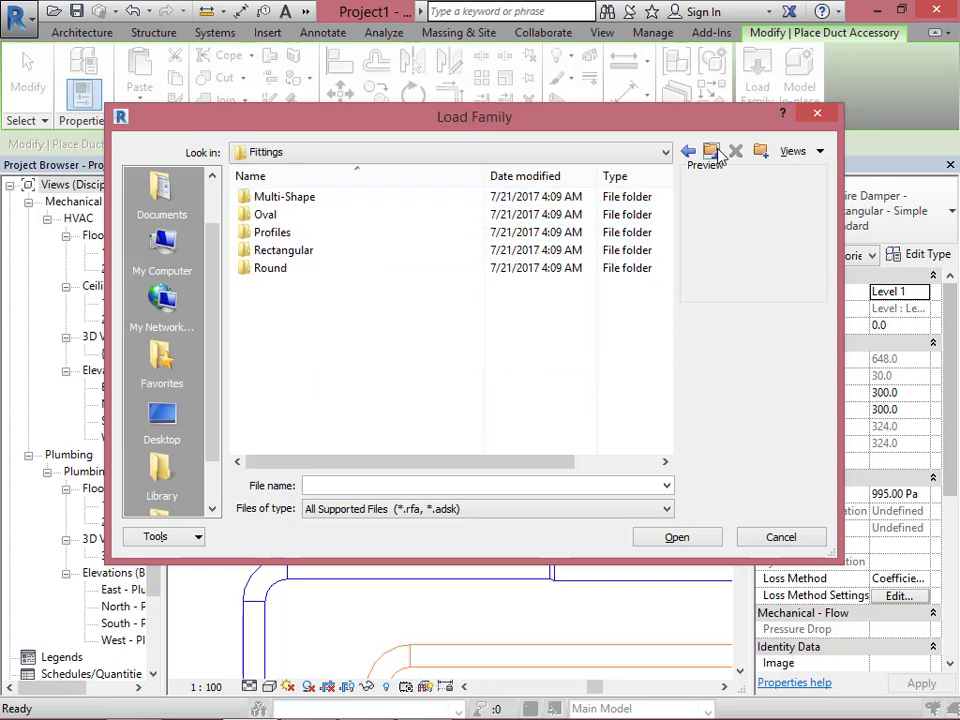
{"action": "left_click", "coordinate": [713, 151]}
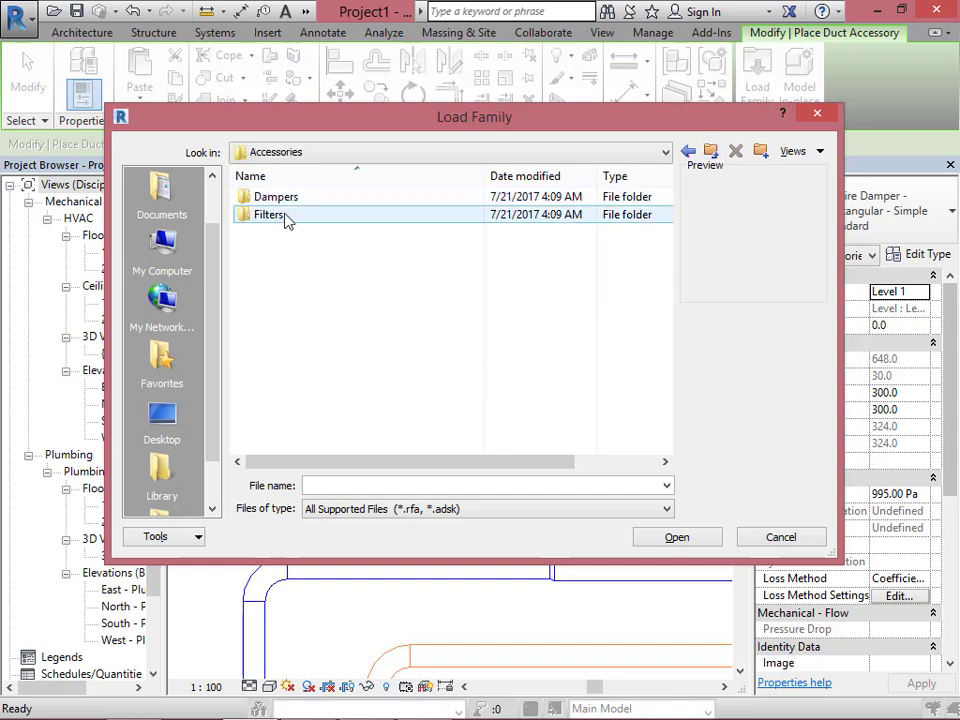
Load the M_Balancing Damper - Rectangular family from the Dampers accessories folder.
{"action": "double_click", "coordinate": [303, 203]}
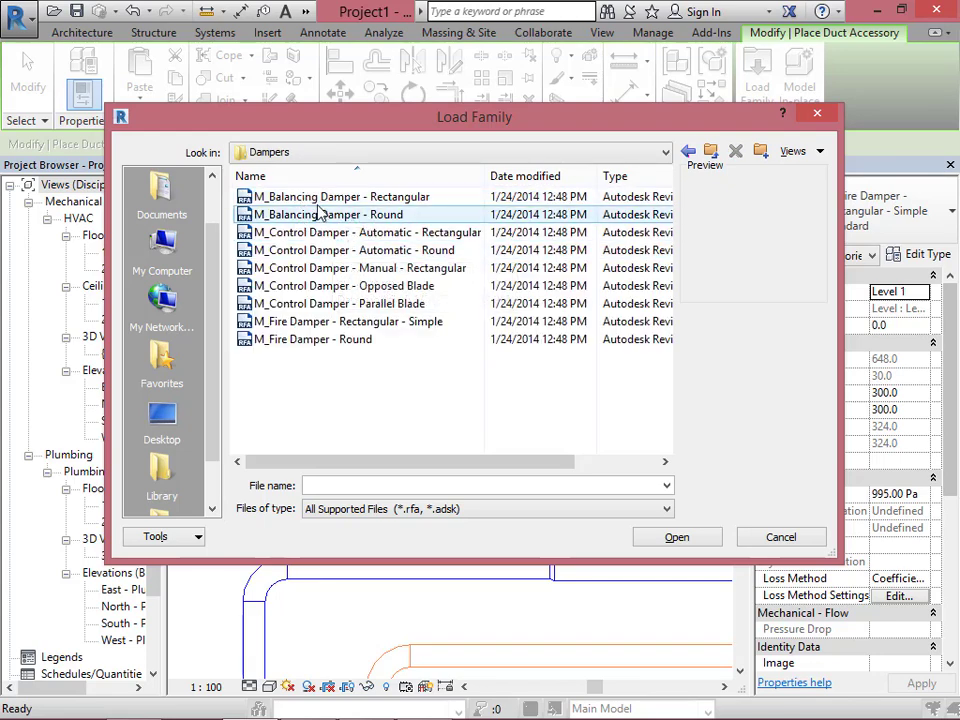
{"action": "left_click", "coordinate": [318, 195]}
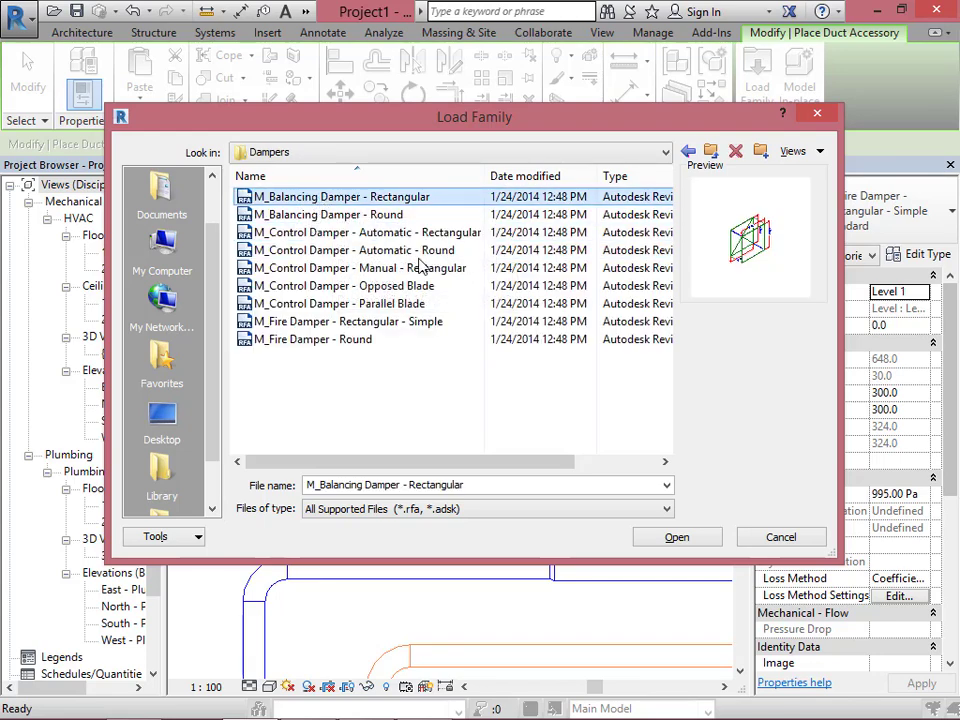
{"action": "left_click", "coordinate": [672, 542]}
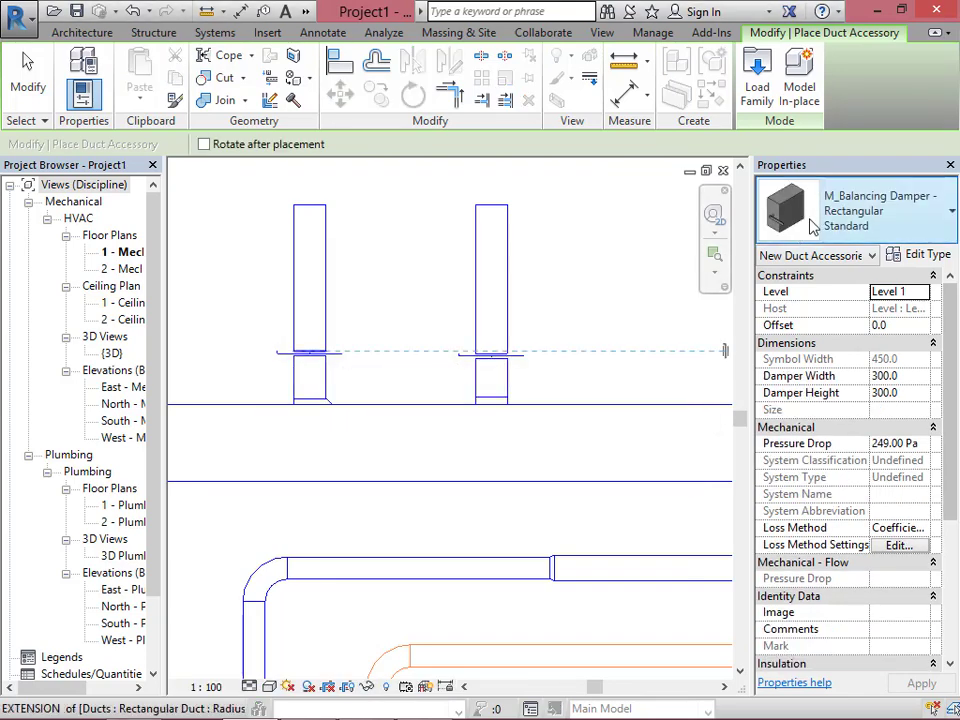
Place a rectangular balancing damper on the east branch north of its fire damper and another on the 2400 mm main duct between the branches.
{"action": "left_click", "coordinate": [493, 308]}
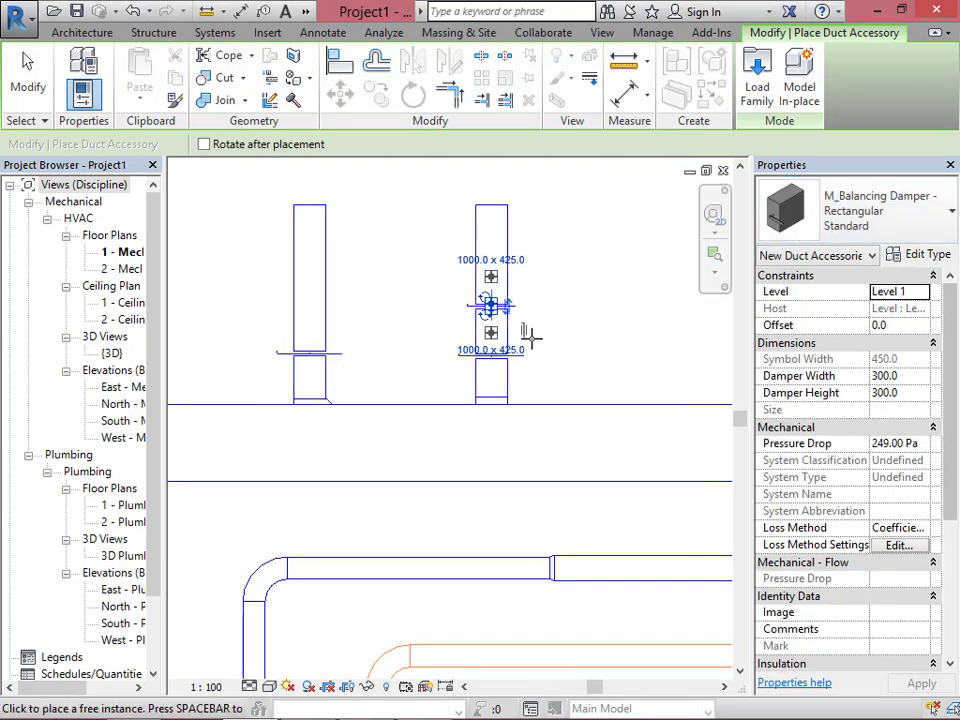
{"action": "scroll", "coordinate": [414, 388], "scroll_direction": "up", "scroll_amount": 2}
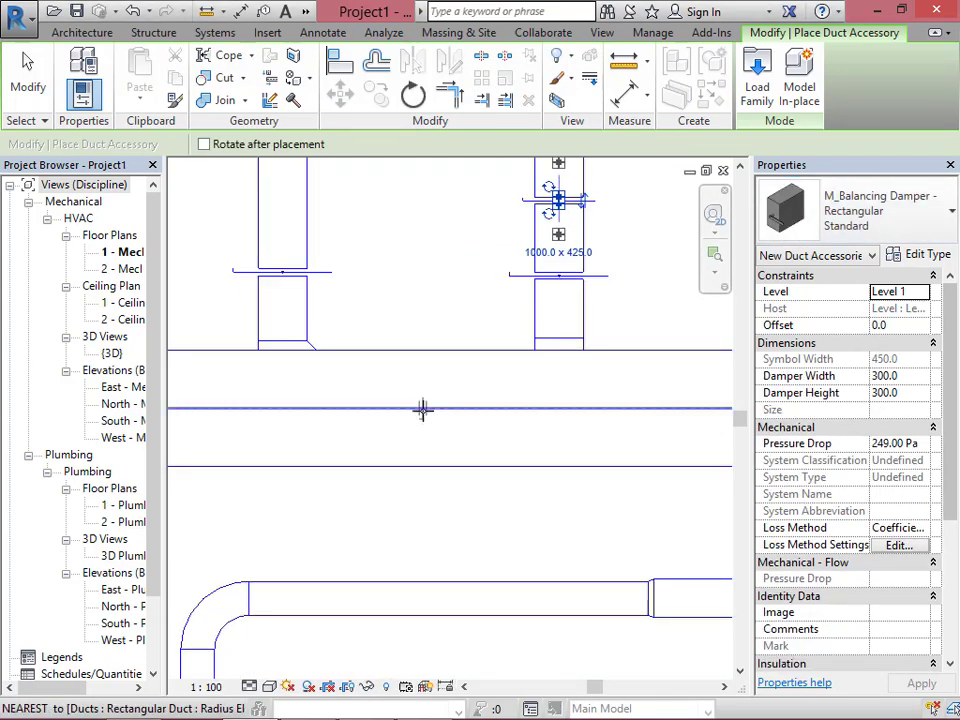
{"action": "left_click", "coordinate": [422, 410]}
{"action": "key", "text": "Escape"}
{"action": "key", "text": "Escape"}
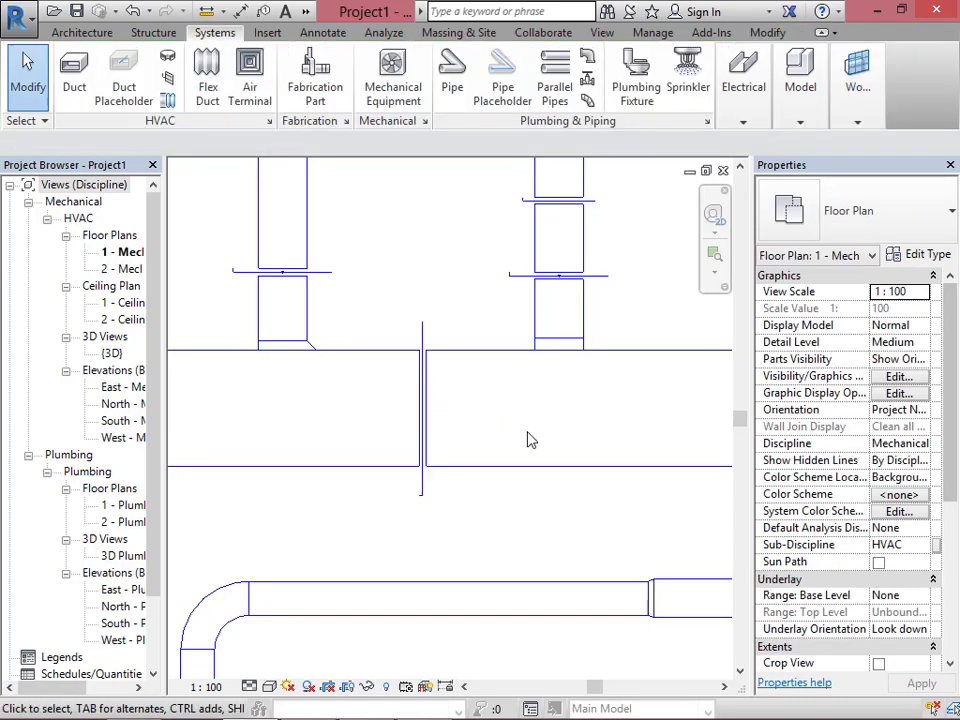
Check the types and properties of the two dampers on the 2400 mm main duct.
{"action": "scroll", "coordinate": [477, 426], "scroll_direction": "down", "scroll_amount": 2}
{"action": "left_click", "coordinate": [448, 456]}
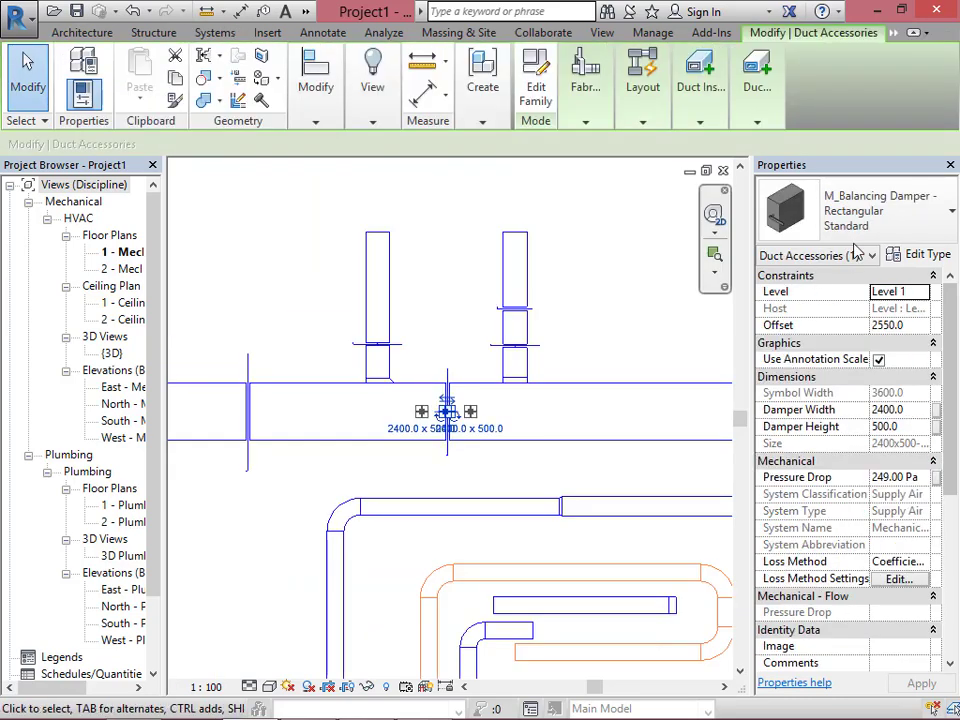
{"action": "key", "text": "Escape"}
{"action": "left_click", "coordinate": [250, 474]}
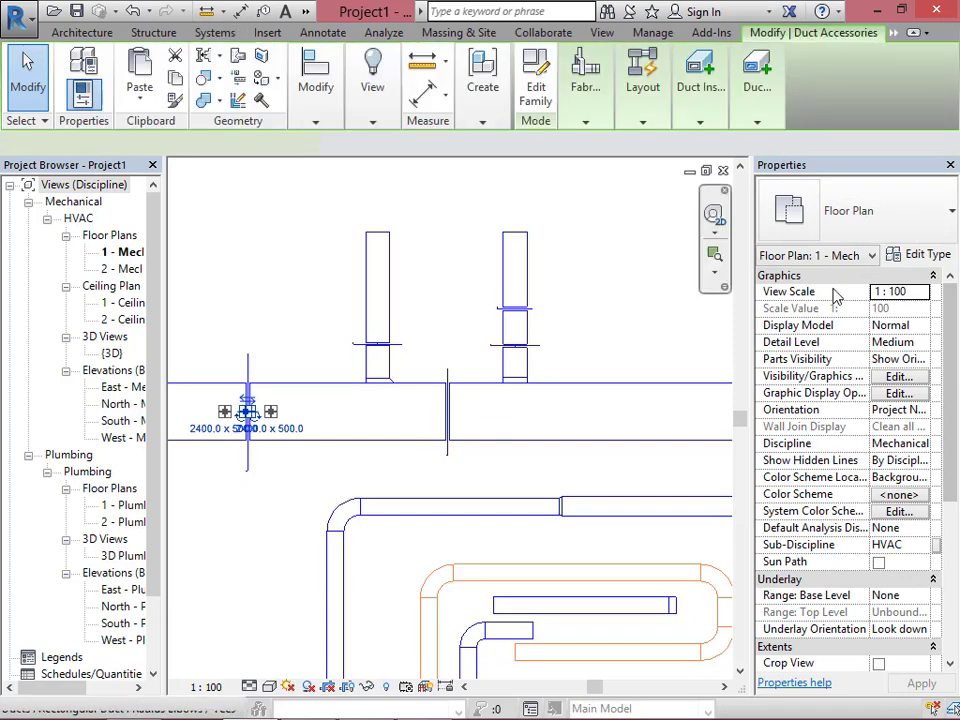
{"action": "key", "text": "Escape"}
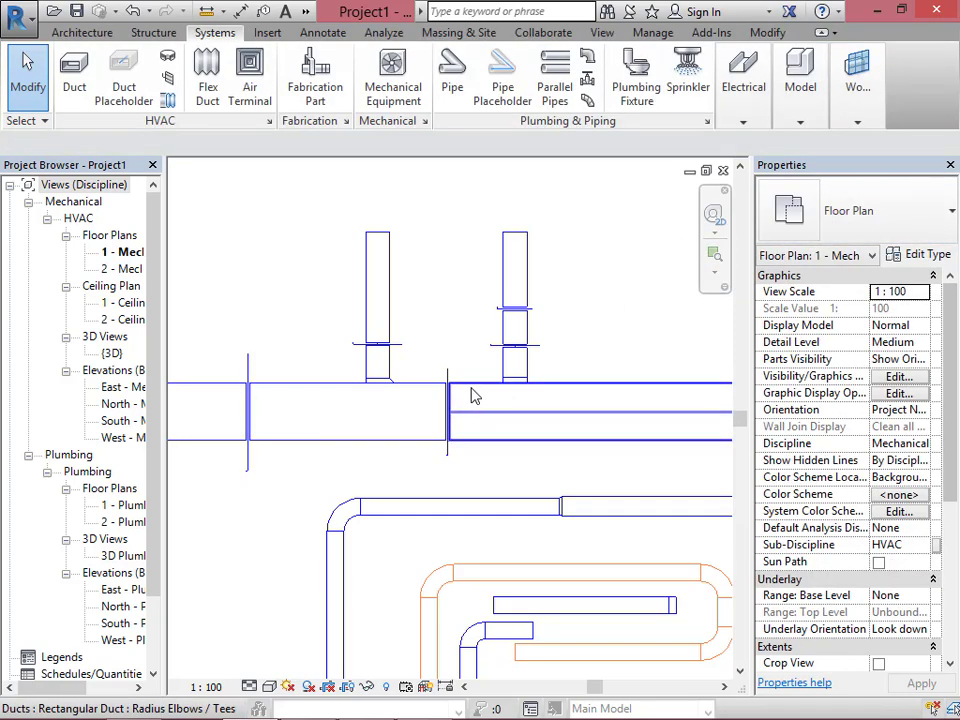
Draw a looping 300 mm round flex duct from the open north end of the east branch, ending it northeast of that branch.
{"action": "scroll", "coordinate": [460, 405], "scroll_direction": "down", "scroll_amount": 2}
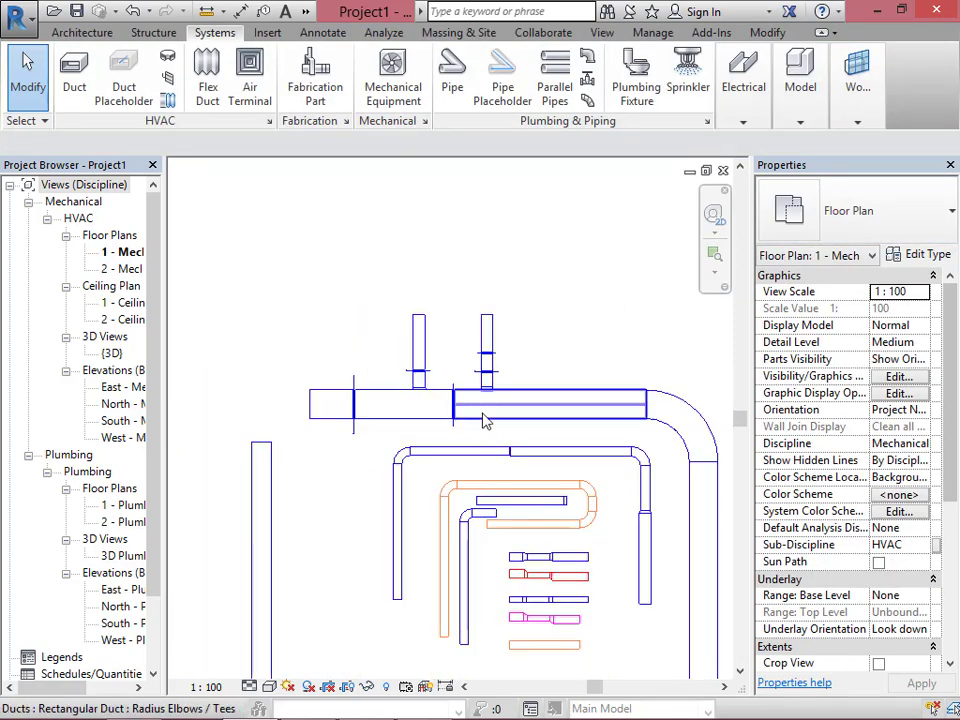
{"action": "scroll", "coordinate": [489, 421], "scroll_direction": "up", "scroll_amount": 2}
{"action": "scroll", "coordinate": [448, 396], "scroll_direction": "down", "scroll_amount": 1}
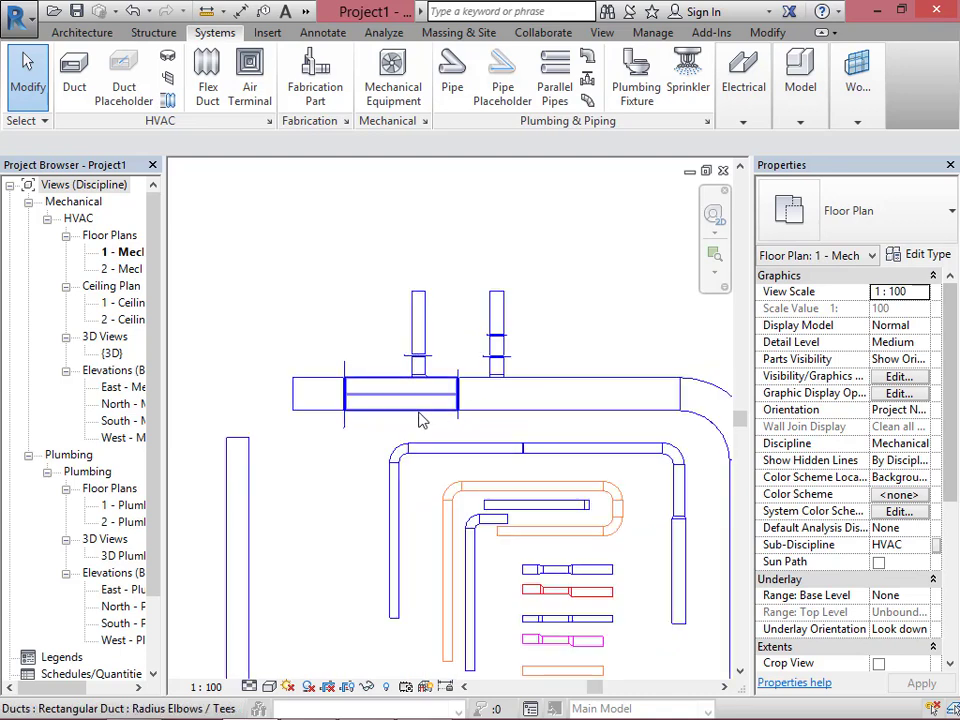
{"action": "scroll", "coordinate": [399, 392], "scroll_direction": "down", "scroll_amount": 1}
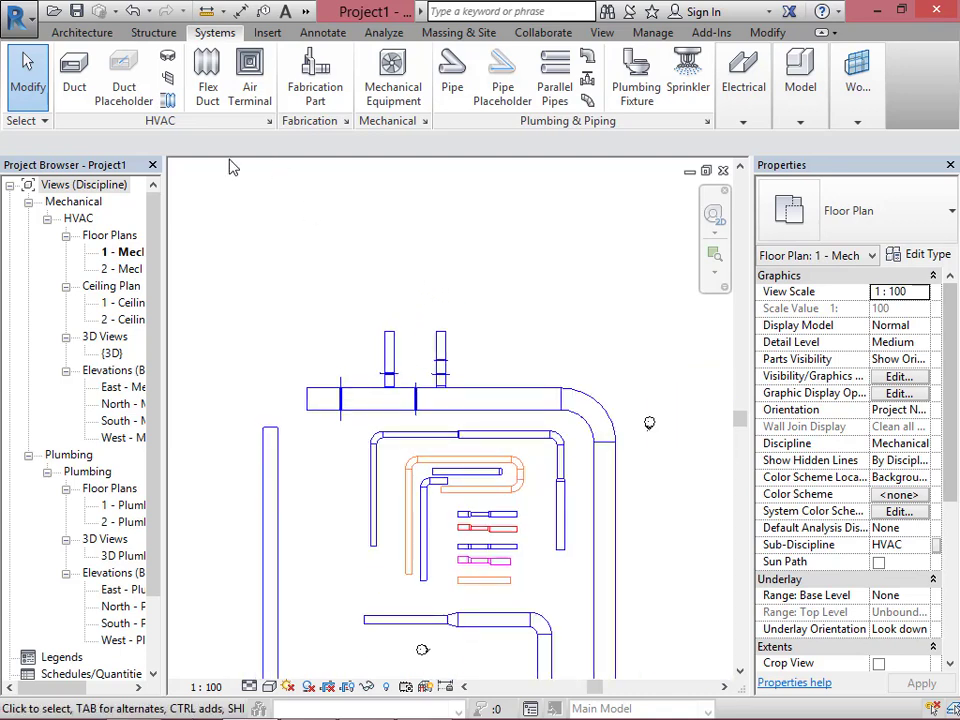
{"action": "scroll", "coordinate": [185, 143], "scroll_direction": "up", "scroll_amount": 1}
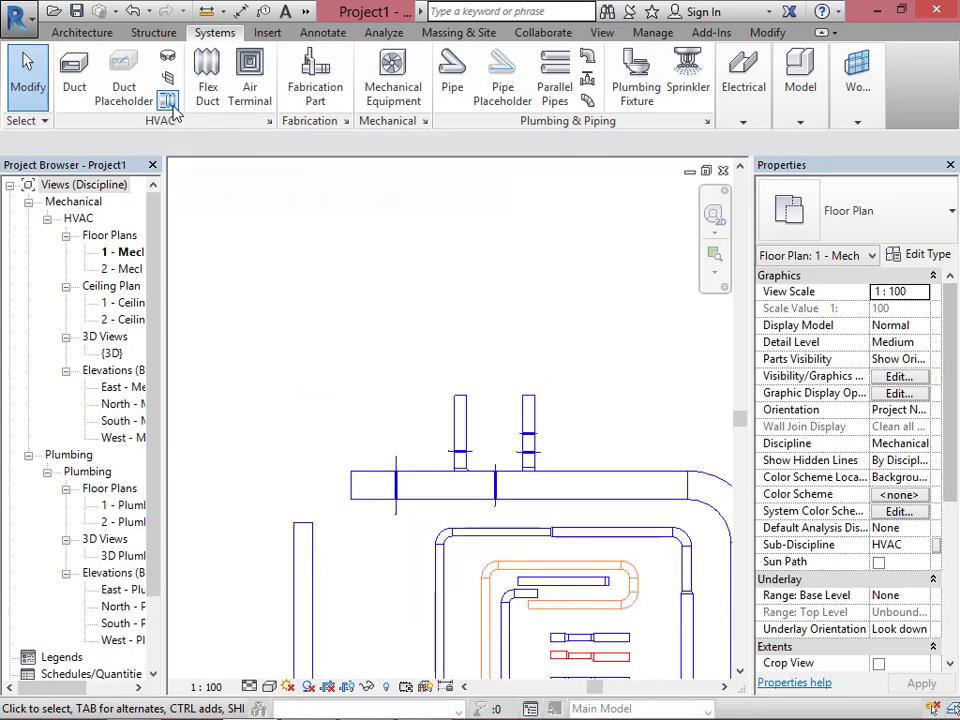
{"action": "left_click", "coordinate": [207, 90]}
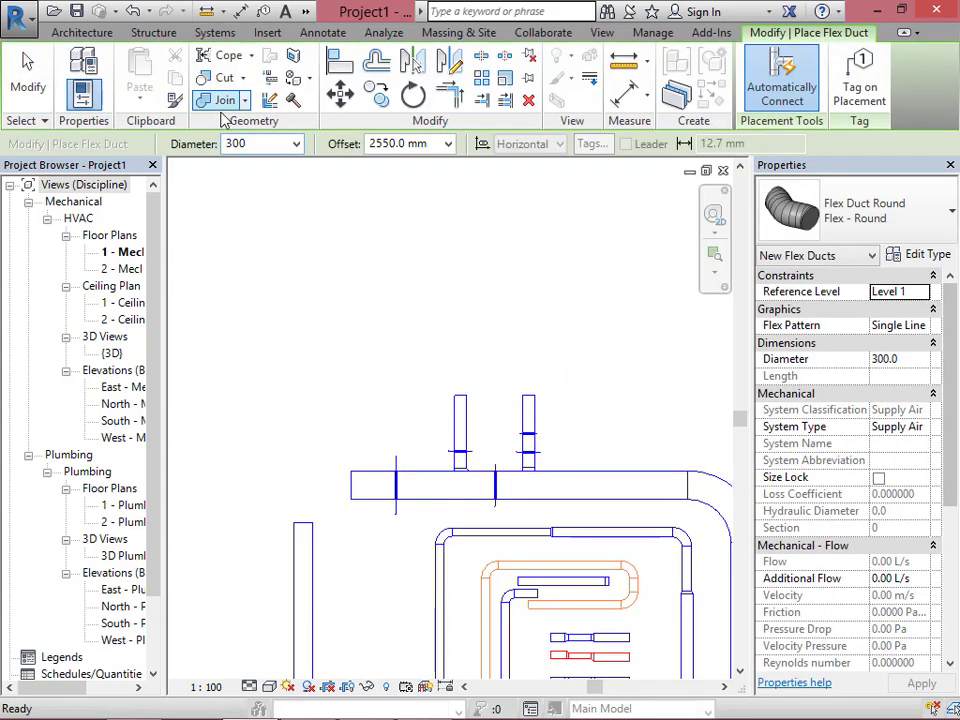
{"action": "left_click", "coordinate": [529, 394]}
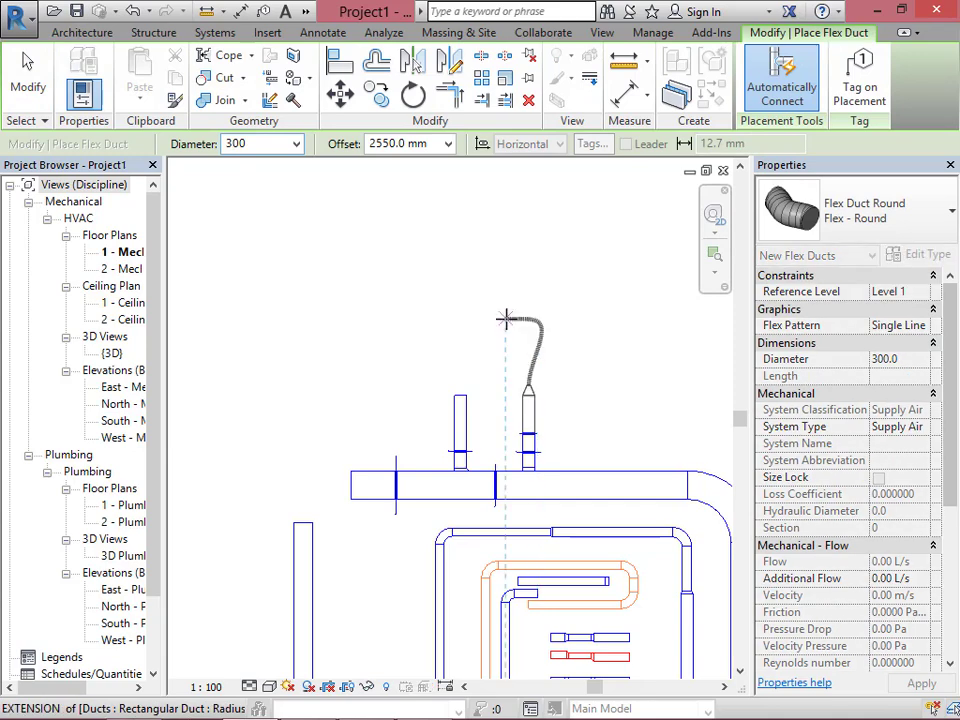
{"action": "left_click", "coordinate": [500, 326]}
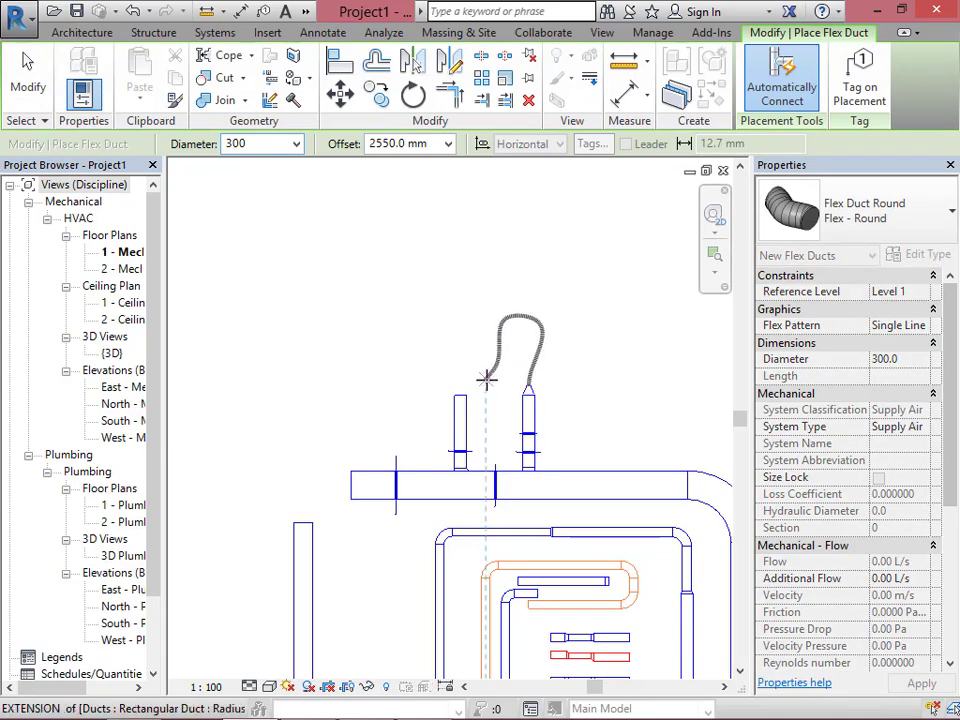
{"action": "left_click", "coordinate": [486, 378]}
{"action": "scroll", "coordinate": [551, 386], "scroll_direction": "up", "scroll_amount": 3}
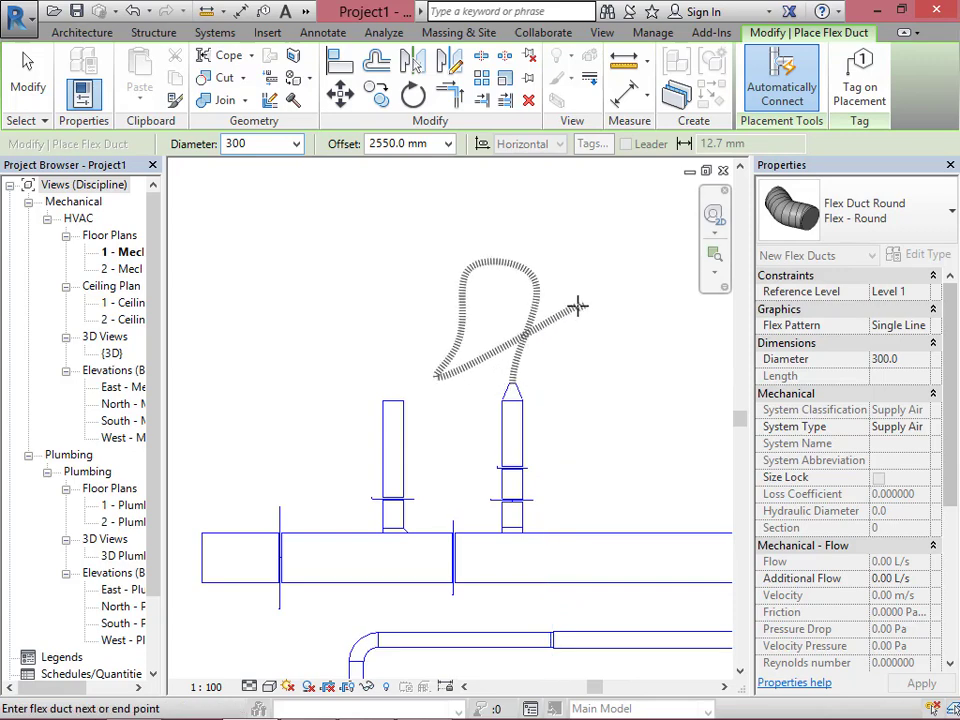
{"action": "left_click", "coordinate": [578, 305]}
{"action": "key", "text": "Escape"}
{"action": "key", "text": "Escape"}
Reshape the flex duct in plan by moving its free end between the two branch ducts.
{"action": "scroll", "coordinate": [536, 352], "scroll_direction": "up", "scroll_amount": 2}
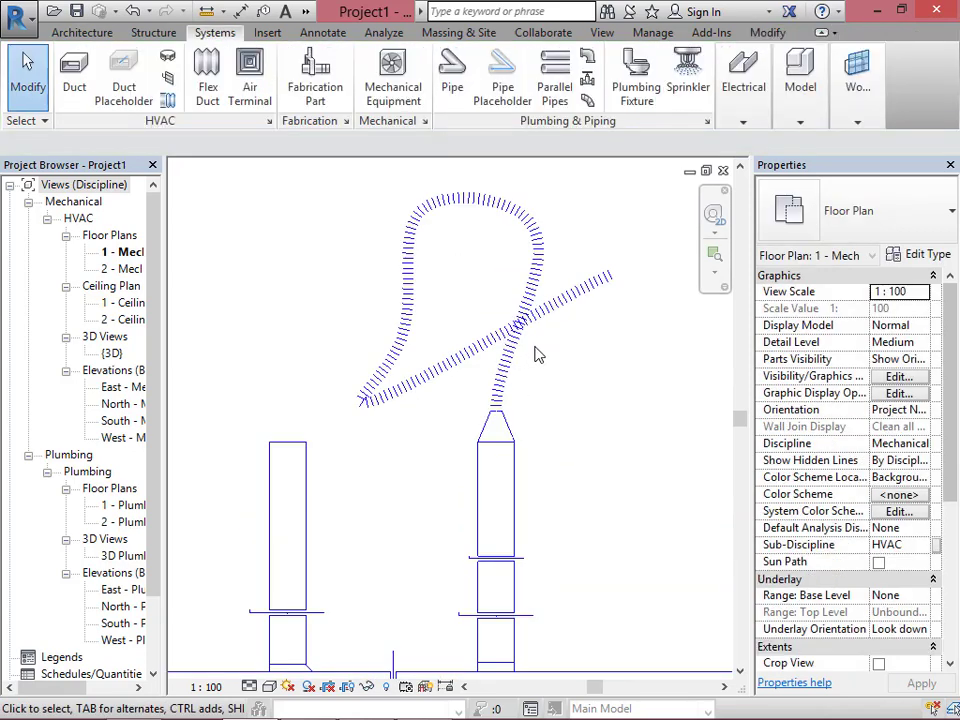
{"action": "left_click", "coordinate": [600, 285]}
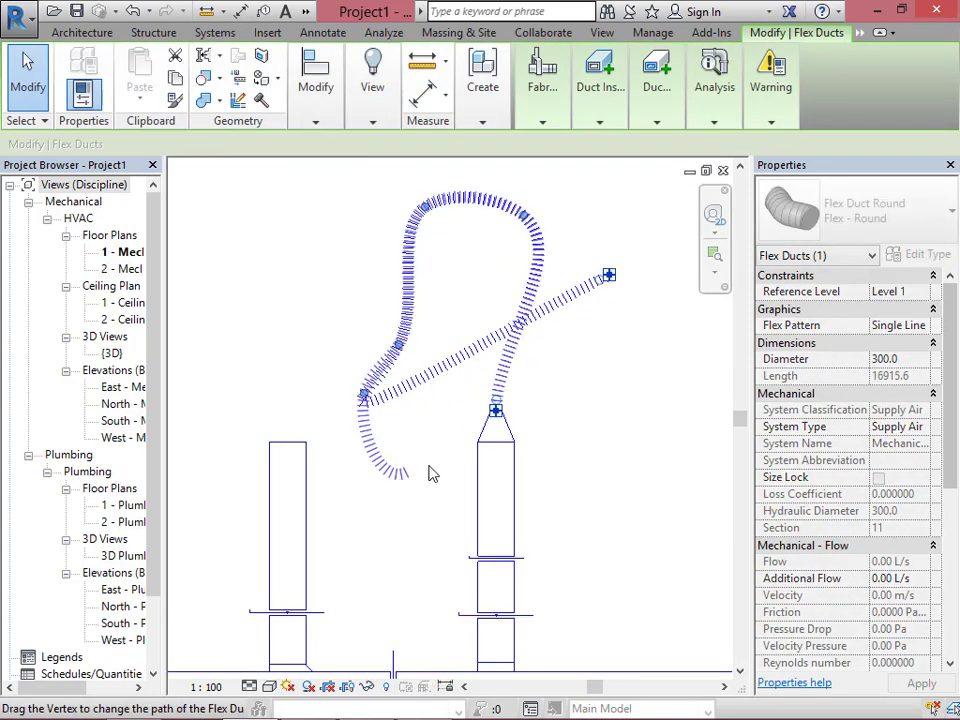
{"action": "key", "text": "Delete"}
In the default 3D view, reshape the flex duct by relocating its free end and two intermediate vertices.
{"action": "left_click", "coordinate": [305, 12]}
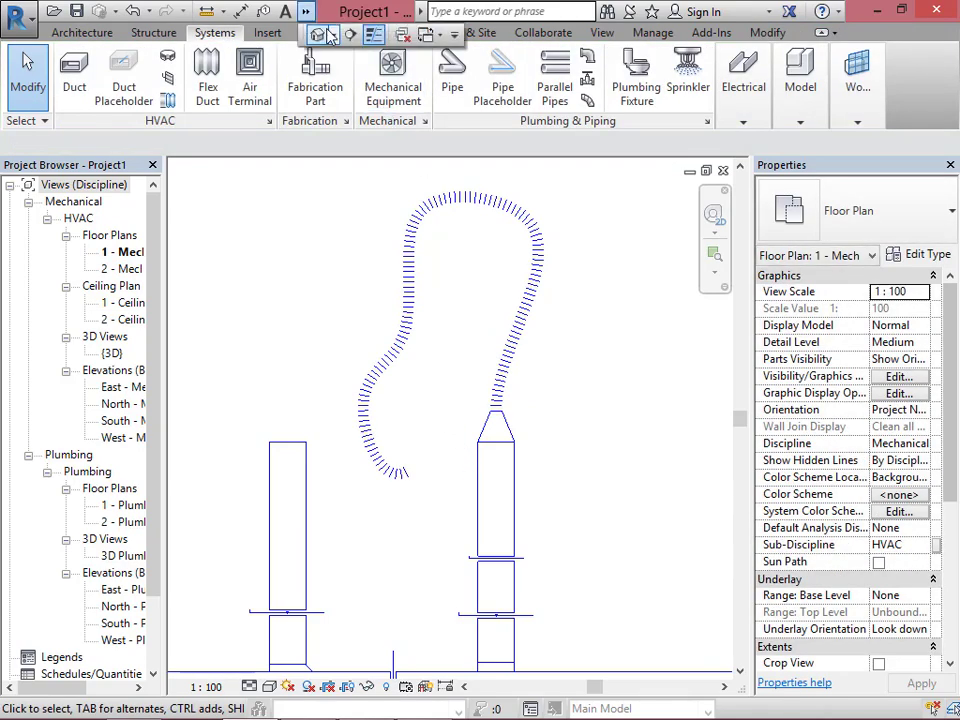
{"action": "left_click", "coordinate": [322, 38]}
{"action": "scroll", "coordinate": [212, 338], "scroll_direction": "up", "scroll_amount": 5}
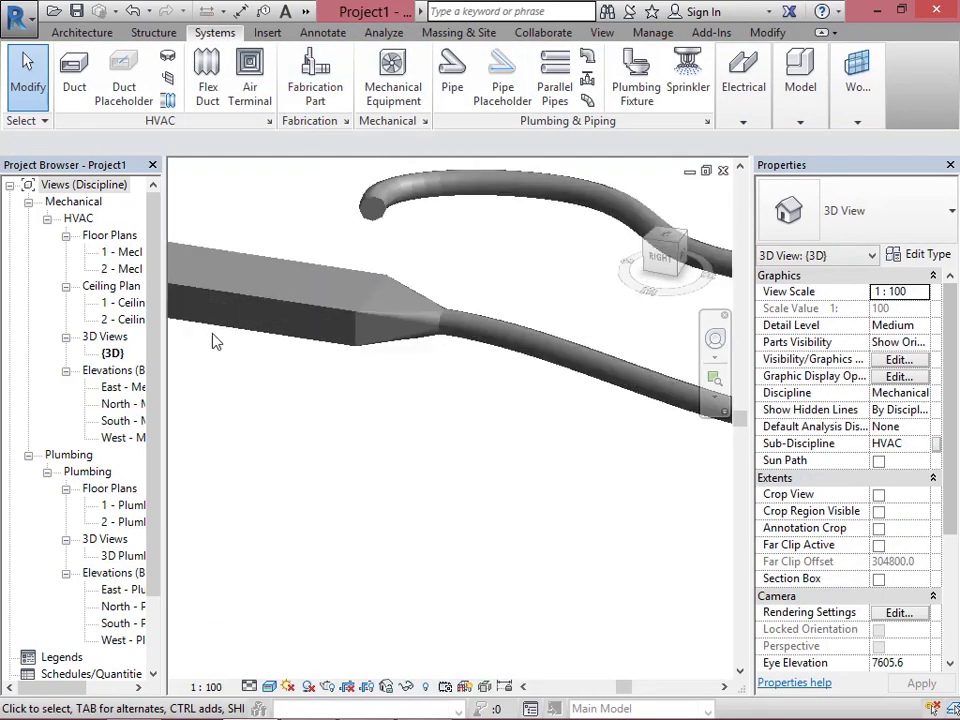
{"action": "scroll", "coordinate": [208, 231], "scroll_direction": "down", "scroll_amount": 3}
{"action": "left_click", "coordinate": [220, 252]}
{"action": "left_click_drag", "start_coordinate": [220, 257], "coordinate": [337, 502]}
{"action": "left_click_drag", "start_coordinate": [345, 257], "coordinate": [412, 180]}
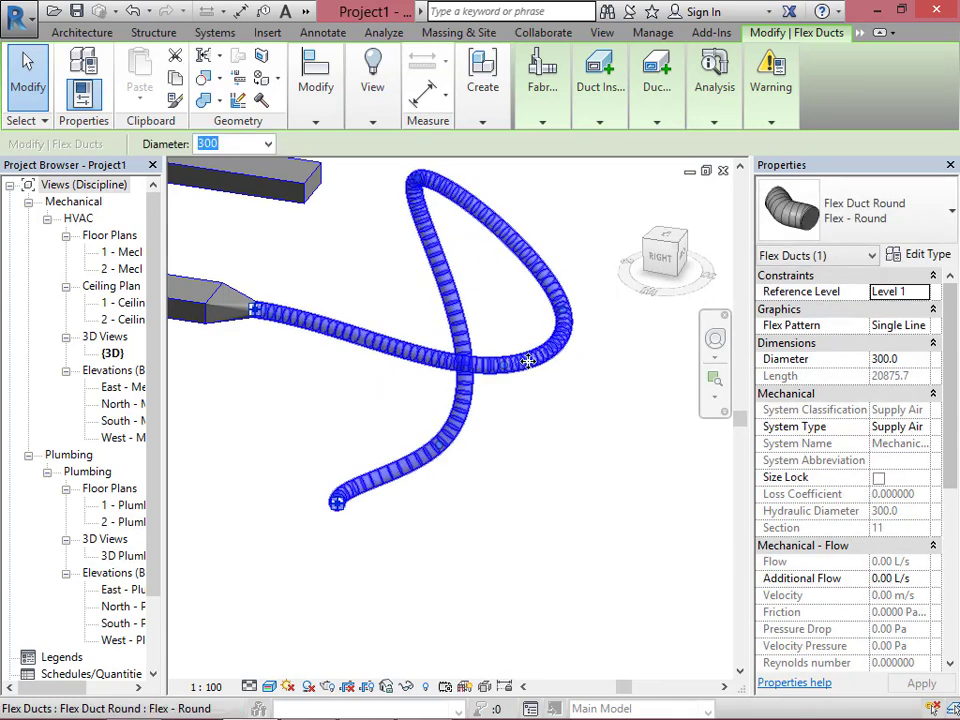
{"action": "left_click_drag", "start_coordinate": [507, 375], "coordinate": [529, 420]}
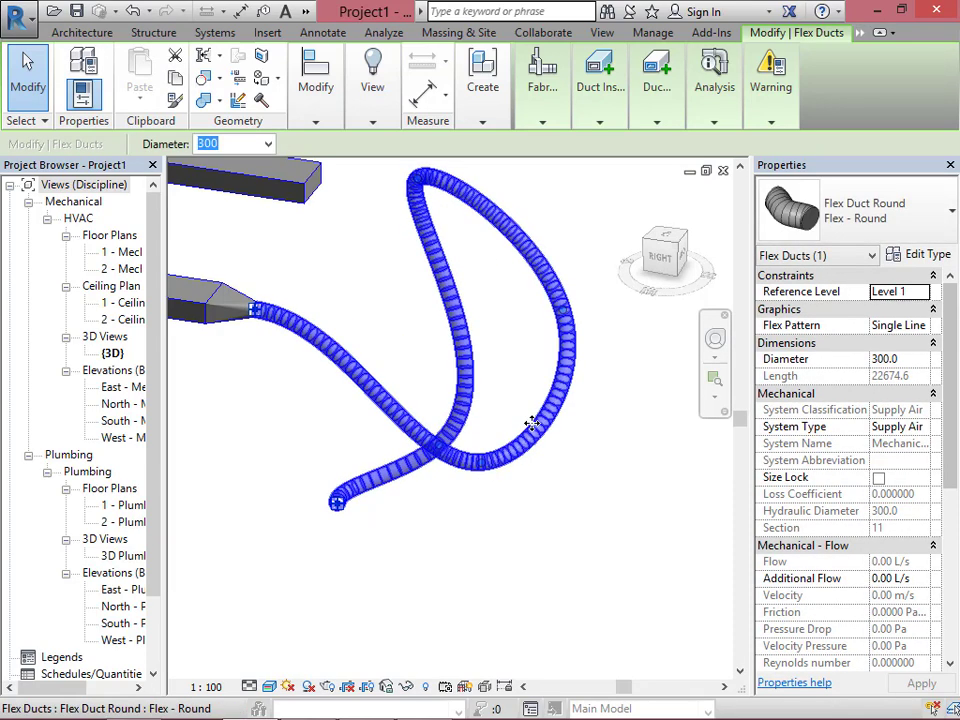
Return to the Level 1 mechanical floor plan and place a 600 x 600 supply diffuser on the west branch duct.
{"action": "key", "text": "Escape"}
{"action": "left_click_drag", "start_coordinate": [665, 255], "coordinate": [700, 215]}
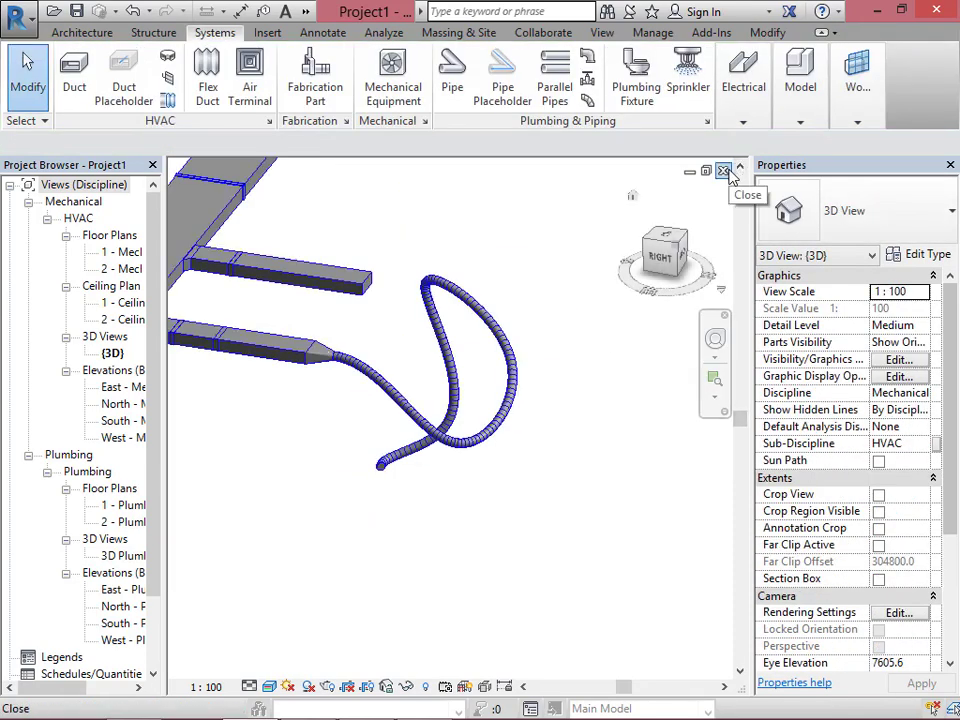
{"action": "left_click", "coordinate": [729, 173]}
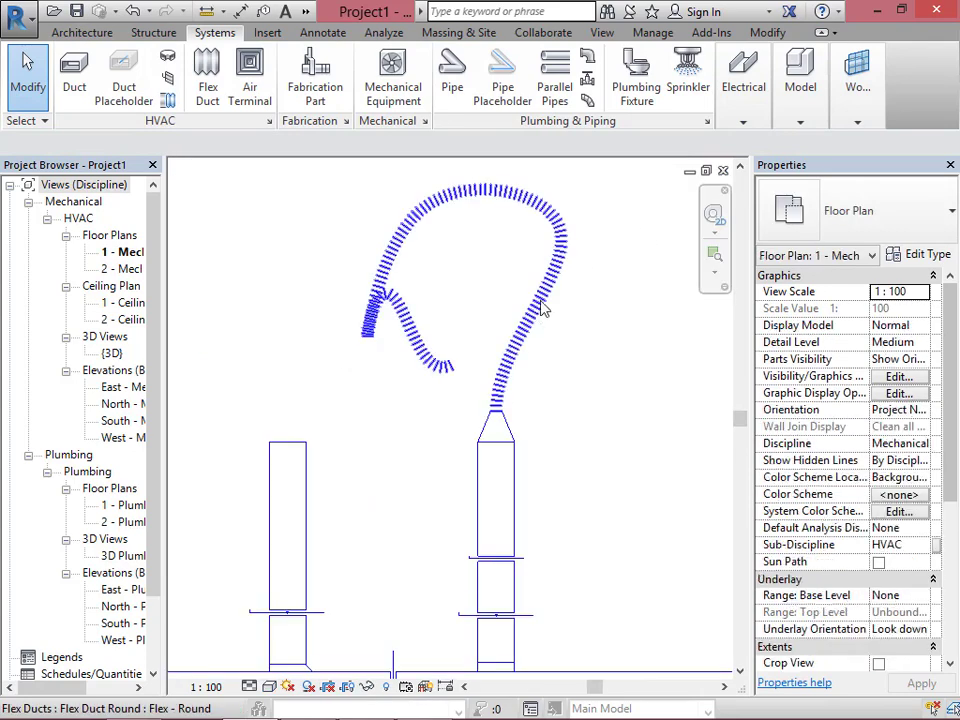
{"action": "left_click", "coordinate": [240, 78]}
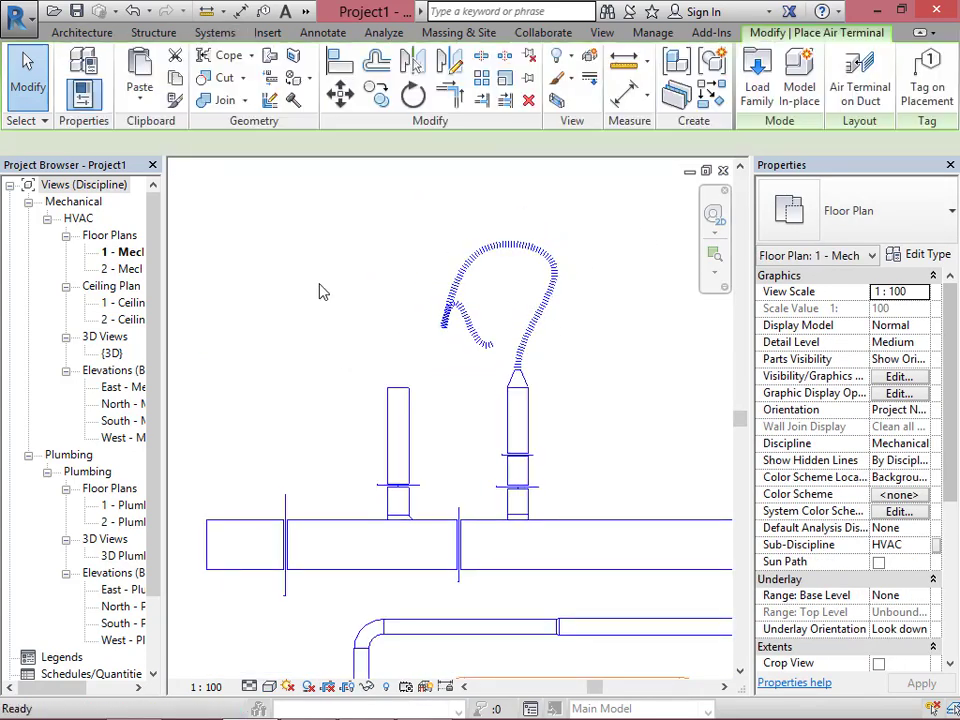
{"action": "left_click", "coordinate": [398, 425]}
{"action": "key", "text": "Escape"}
{"action": "key", "text": "Escape"}
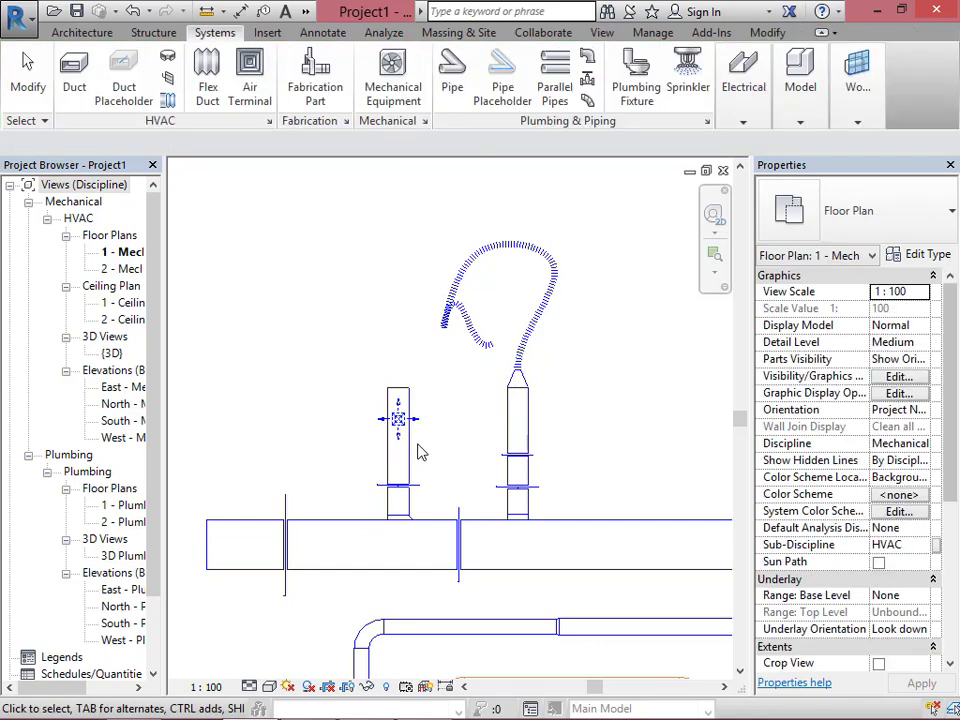
Examine the diffuser and its vertical connecting duct beneath the west branch in the default 3D view.
{"action": "scroll", "coordinate": [420, 431], "scroll_direction": "up", "scroll_amount": 3}
{"action": "scroll", "coordinate": [229, 307], "scroll_direction": "down", "scroll_amount": 2}
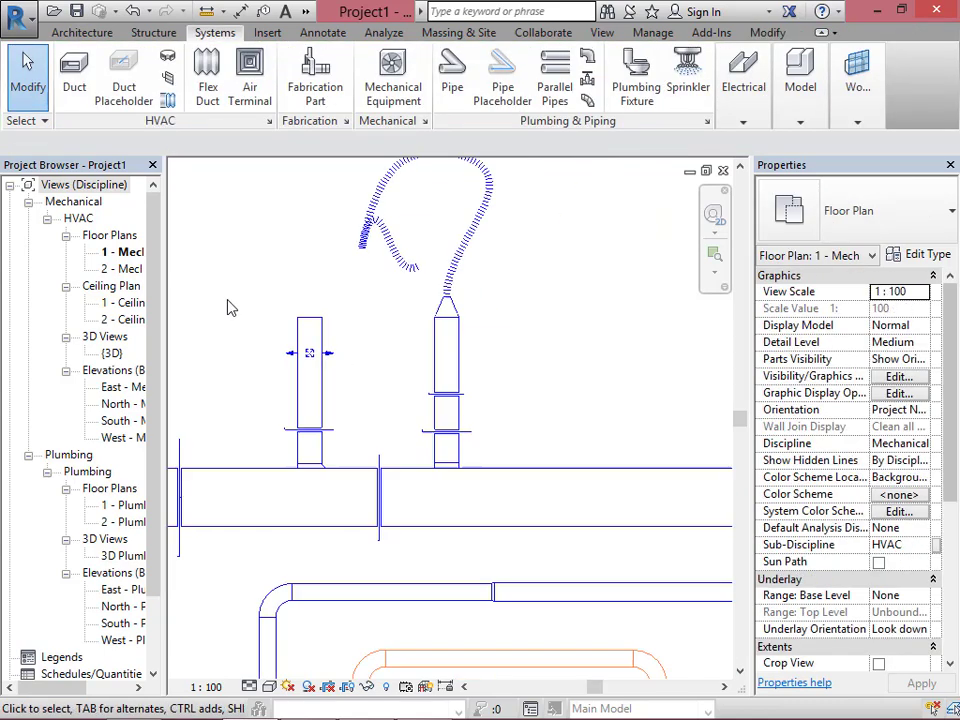
{"action": "left_click", "coordinate": [308, 12]}
{"action": "left_click", "coordinate": [317, 35]}
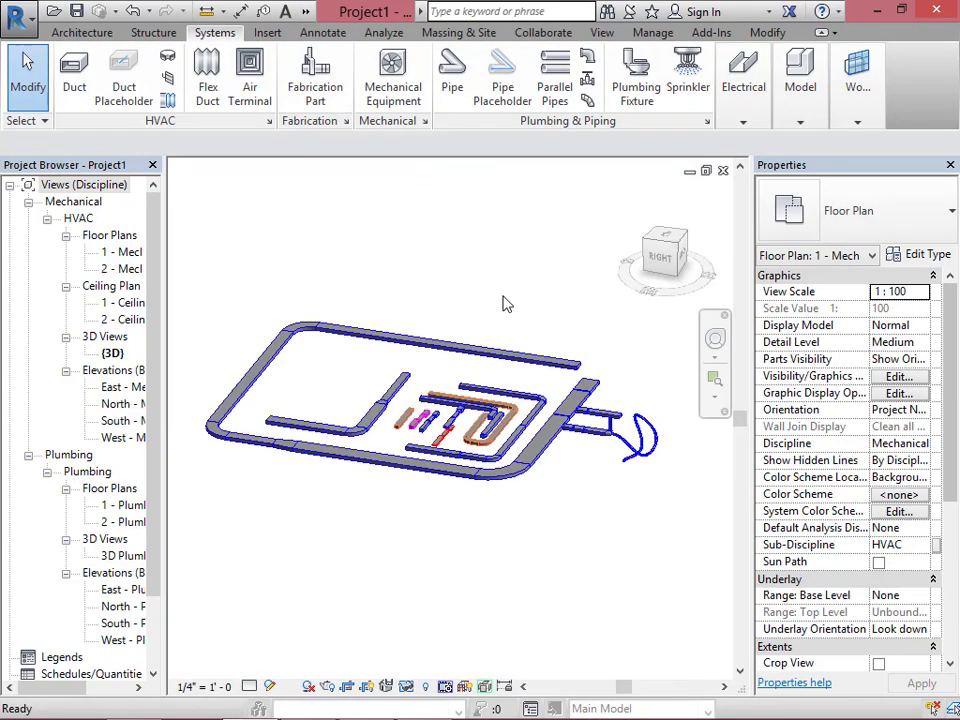
{"action": "scroll", "coordinate": [503, 304], "scroll_direction": "up", "scroll_amount": 5}
{"action": "scroll", "coordinate": [536, 386], "scroll_direction": "up", "scroll_amount": 3}
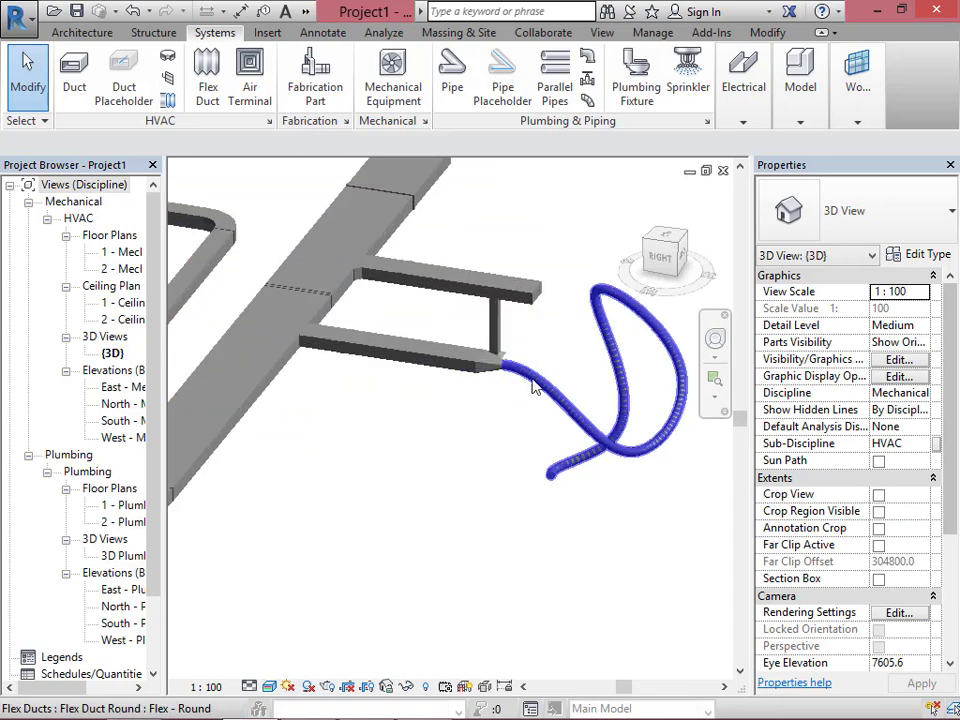
{"action": "scroll", "coordinate": [536, 382], "scroll_direction": "down", "scroll_amount": 4}
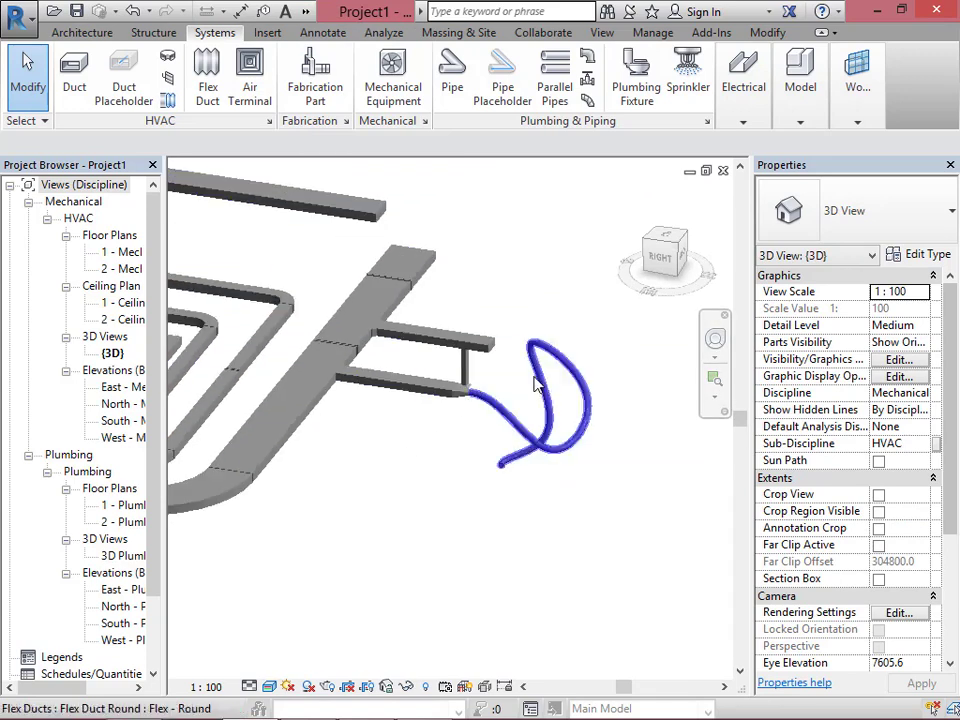
{"action": "left_click", "coordinate": [659, 237]}
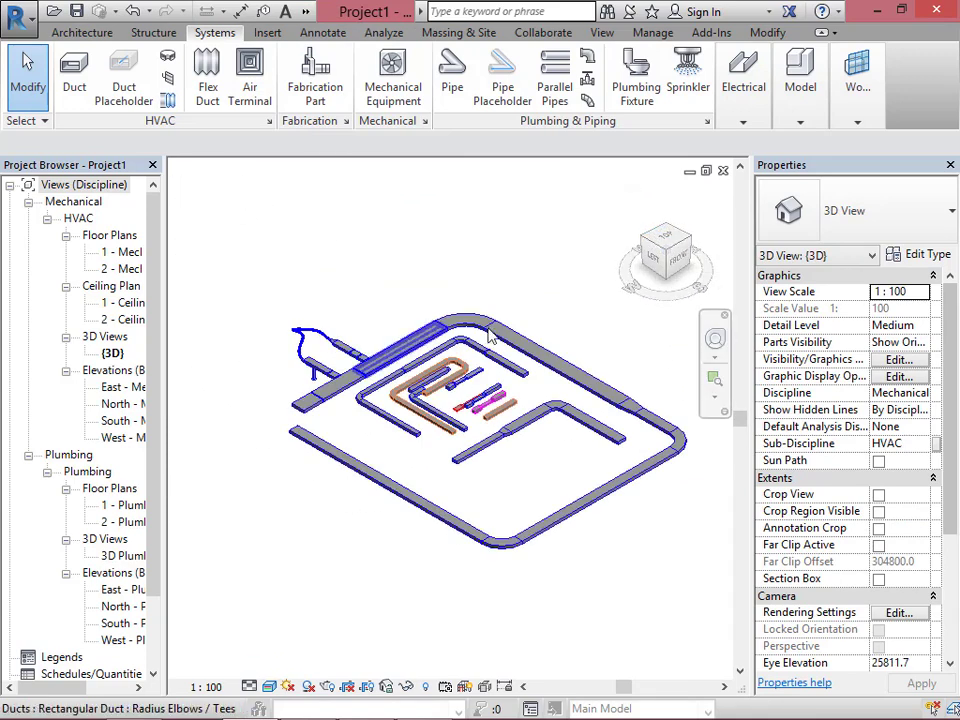
{"action": "left_click_drag", "start_coordinate": [645, 245], "coordinate": [546, 364]}
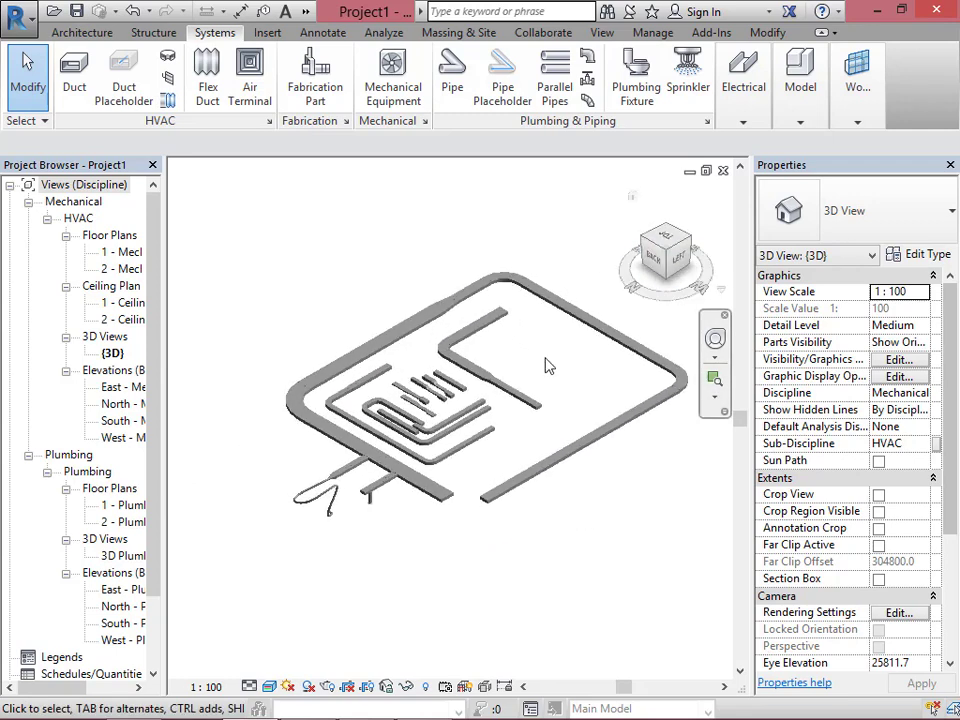
{"action": "scroll", "coordinate": [369, 538], "scroll_direction": "up", "scroll_amount": 5}
{"action": "middle_click_drag", "start_coordinate": [326, 606], "coordinate": [528, 369]}
{"action": "scroll", "coordinate": [418, 444], "scroll_direction": "up", "scroll_amount": 6}
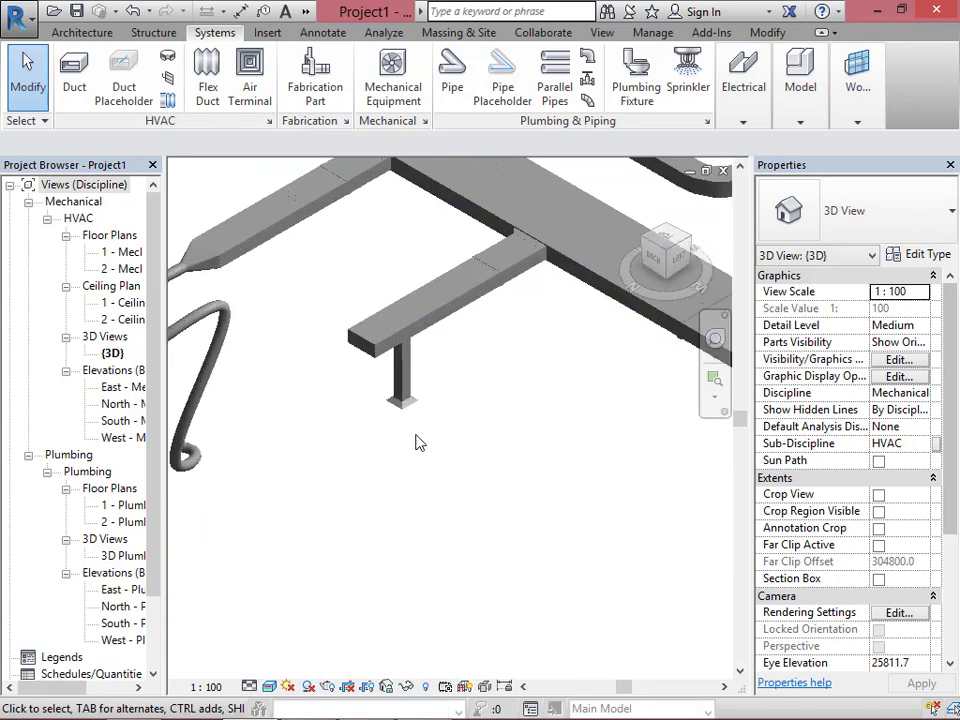
{"action": "scroll", "coordinate": [333, 404], "scroll_direction": "down", "scroll_amount": 2}
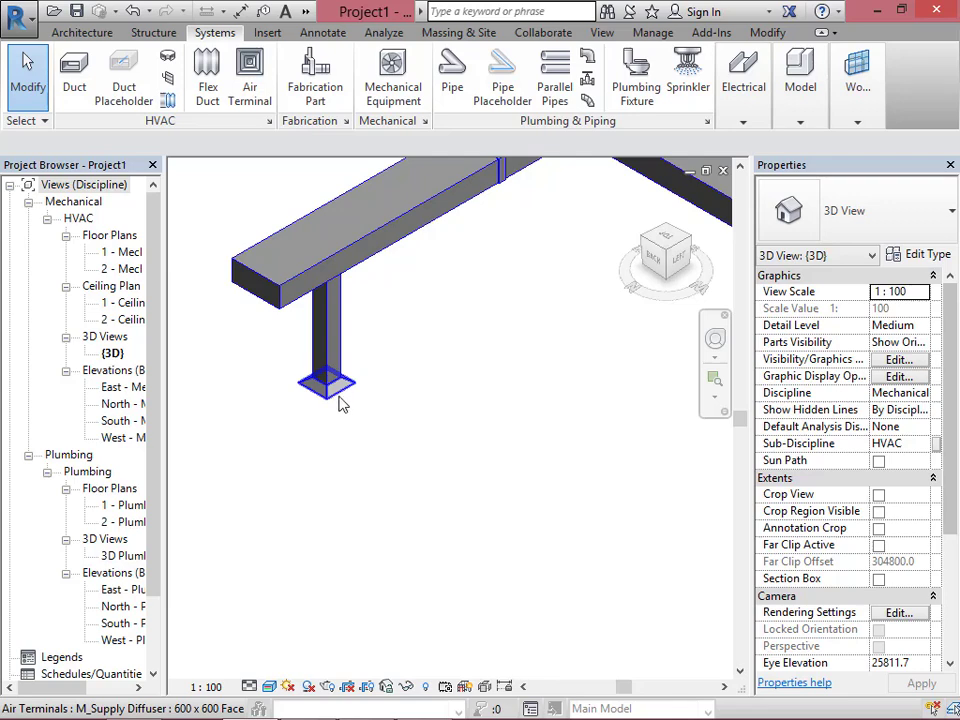
{"action": "scroll", "coordinate": [337, 410], "scroll_direction": "down", "scroll_amount": 3}
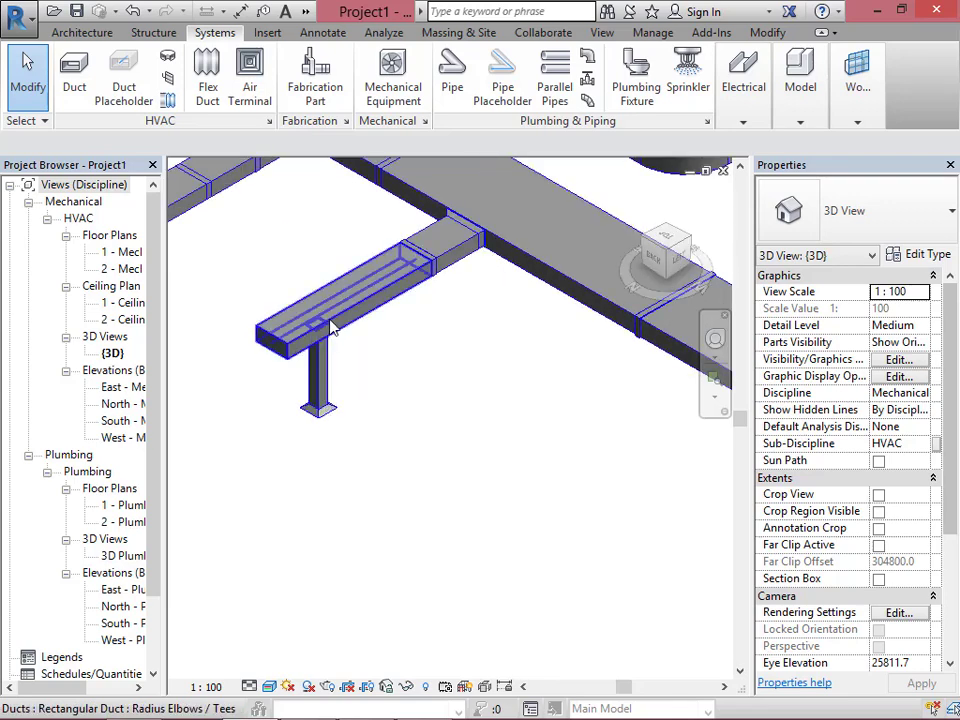
{"action": "scroll", "coordinate": [313, 446], "scroll_direction": "down", "scroll_amount": 2}
{"action": "scroll", "coordinate": [317, 444], "scroll_direction": "up", "scroll_amount": 2}
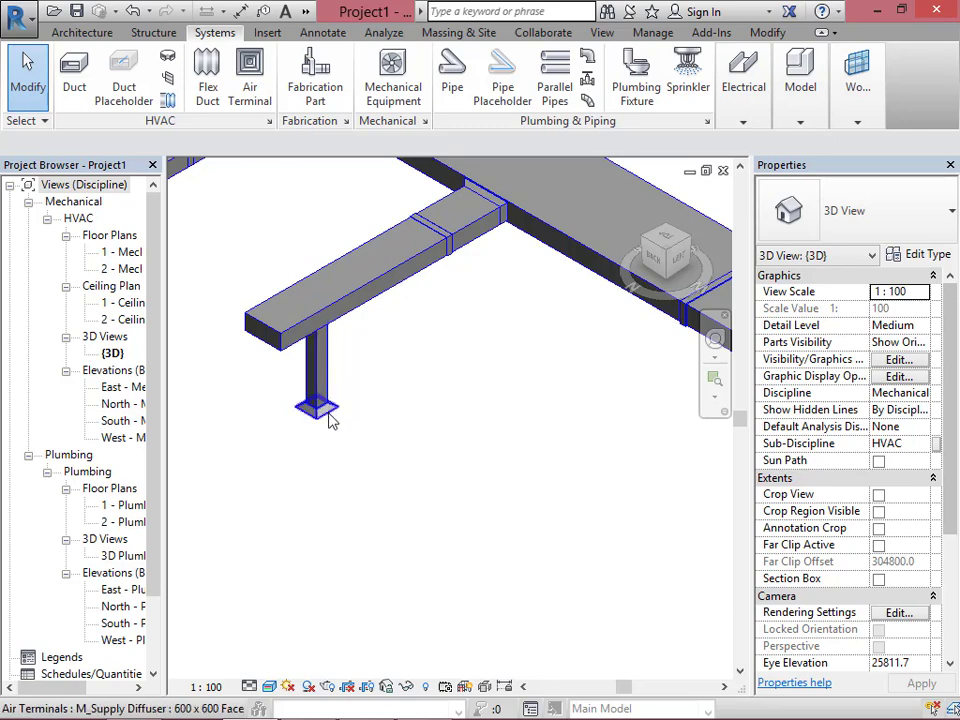
{"action": "left_click", "coordinate": [331, 416]}
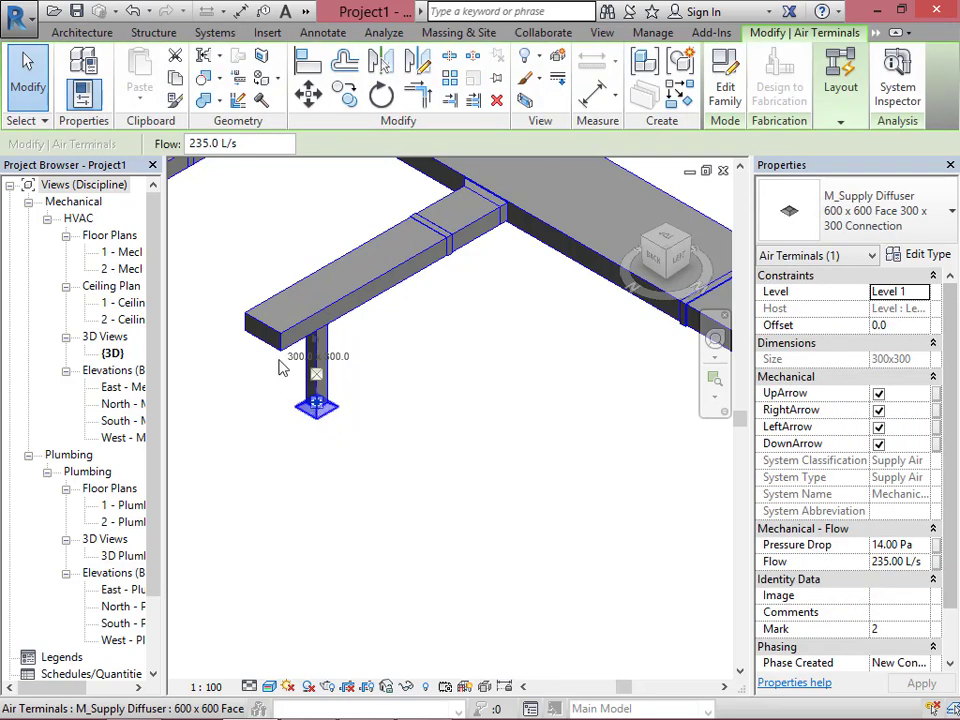
Convert the diffuser's rigid connecting duct to round flex duct with a maximum length of 1828.8.
{"action": "left_click", "coordinate": [215, 33]}
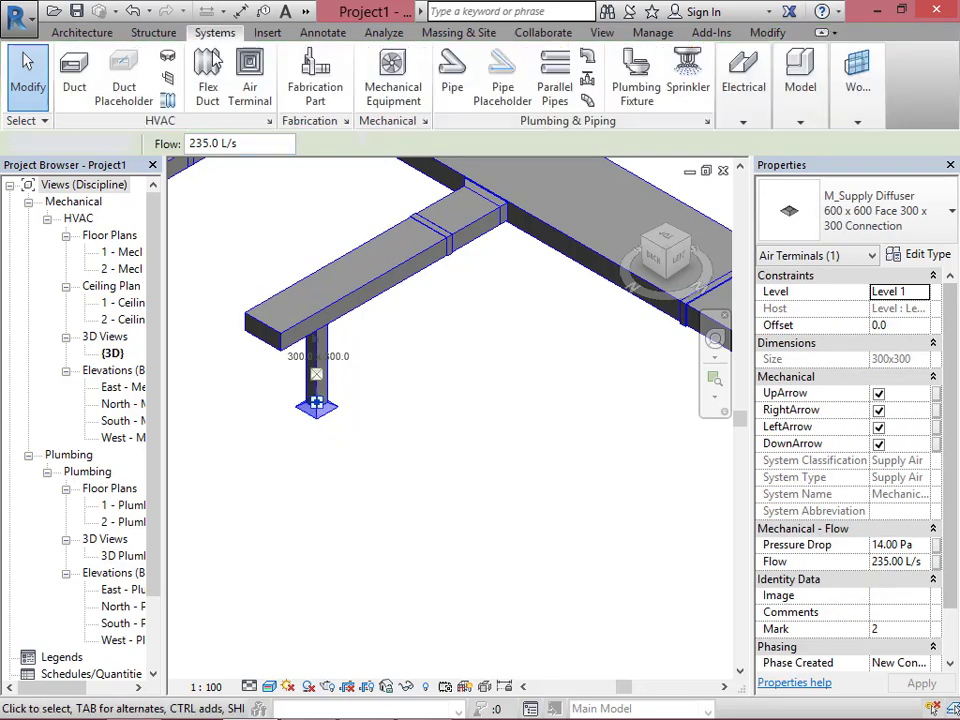
{"action": "key", "text": "Escape"}
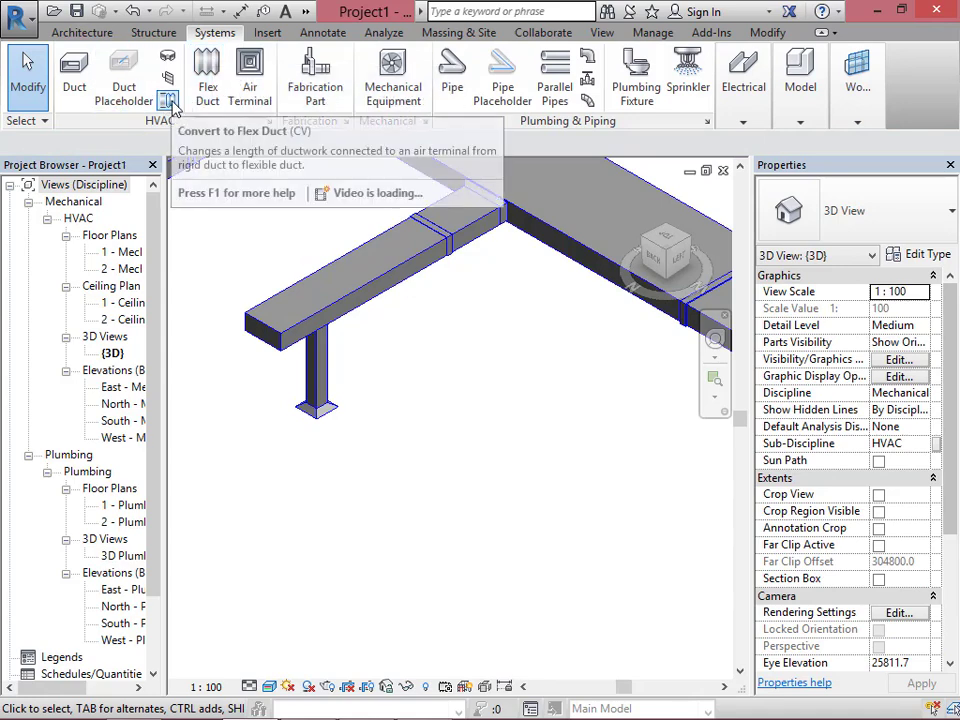
{"action": "left_click", "coordinate": [170, 102]}
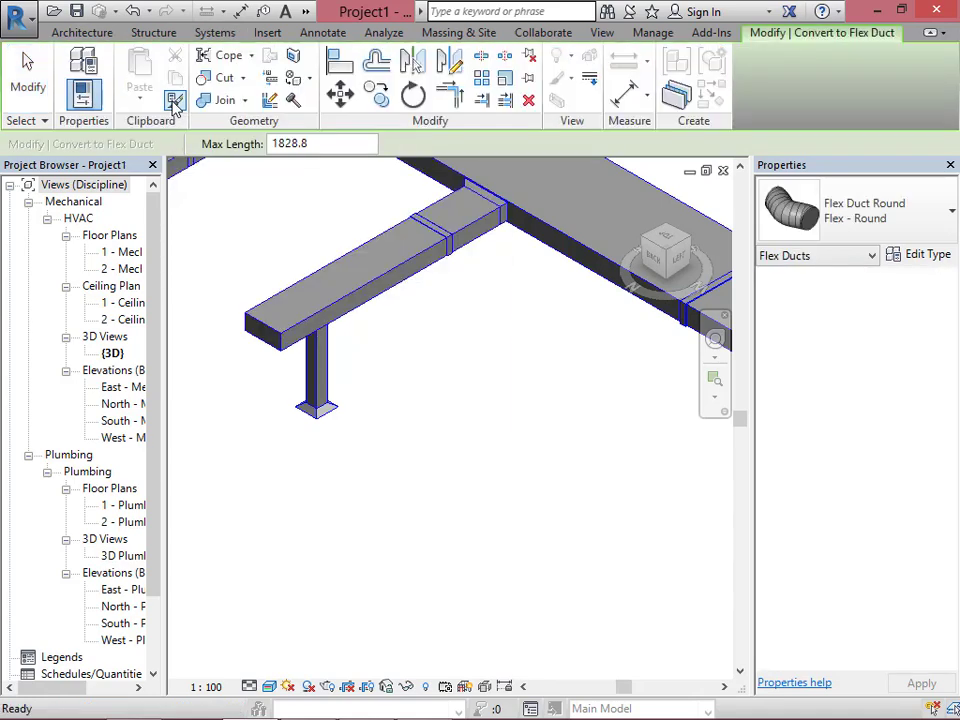
{"action": "left_click", "coordinate": [322, 418]}
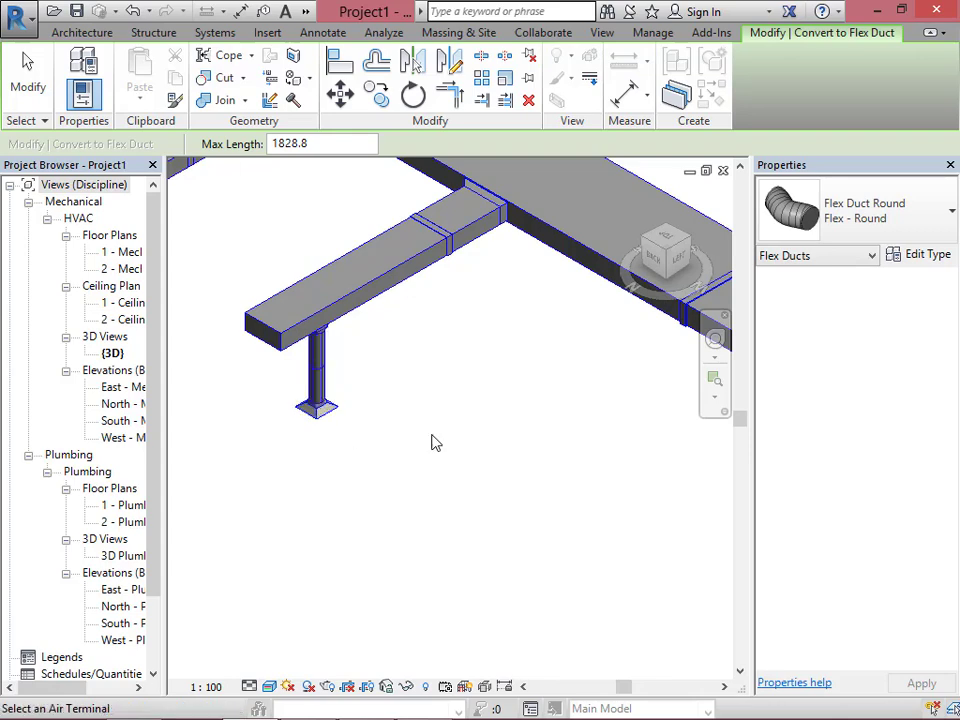
{"action": "scroll", "coordinate": [342, 401], "scroll_direction": "up", "scroll_amount": 3}
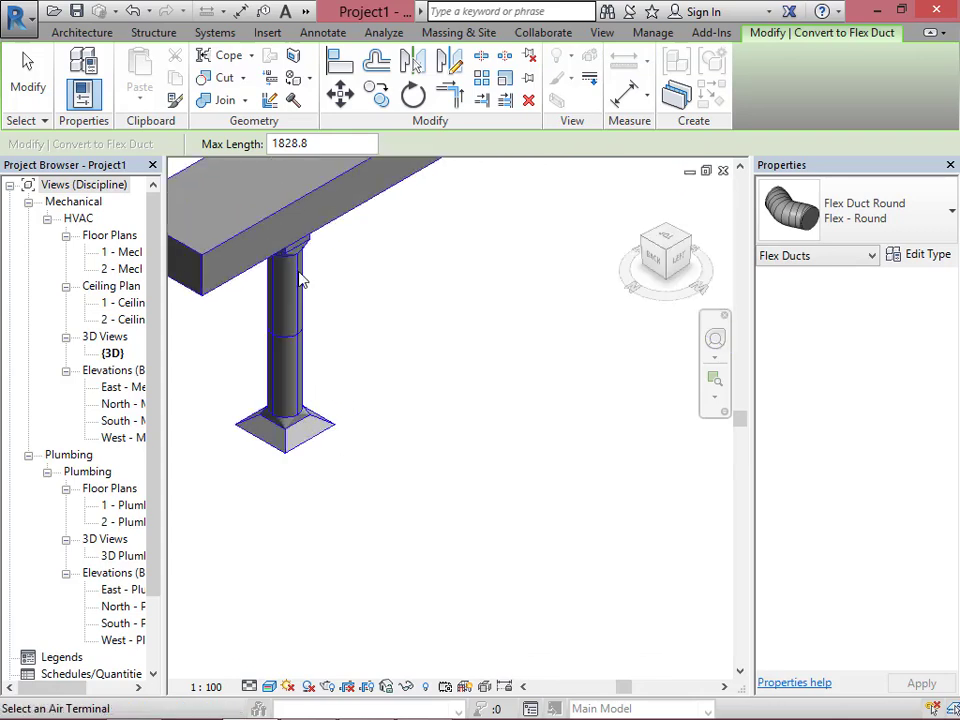
{"action": "key", "text": "Escape"}
Try to move the diffuser sideways from beneath the branch duct, and undo the move.
{"action": "left_click", "coordinate": [318, 442]}
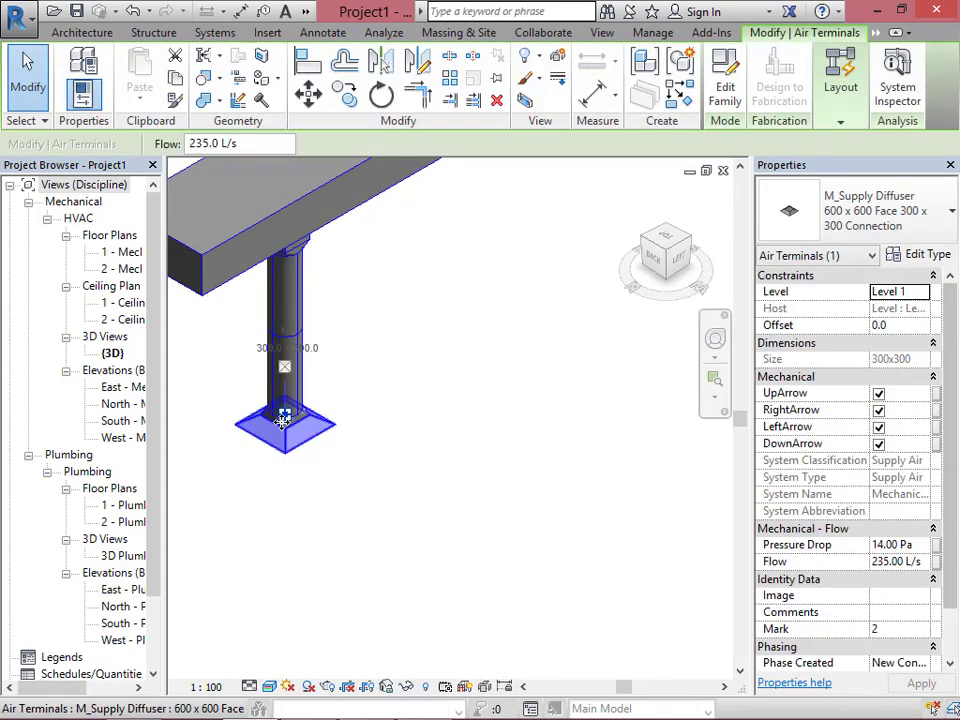
{"action": "left_click_drag", "start_coordinate": [285, 420], "coordinate": [437, 450]}
{"action": "key", "text": "ctrl+z"}
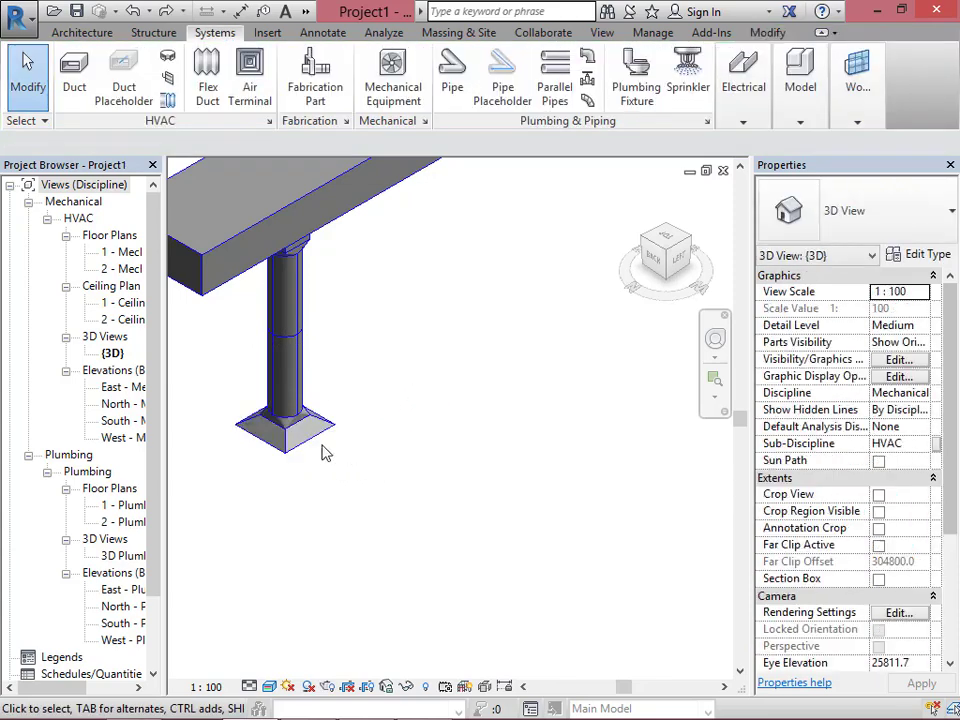
Shift the diffuser westward to the edge of the branch duct, keeping its flex duct connected.
{"action": "left_click", "coordinate": [316, 446]}
{"action": "left_click_drag", "start_coordinate": [316, 446], "coordinate": [317, 446]}
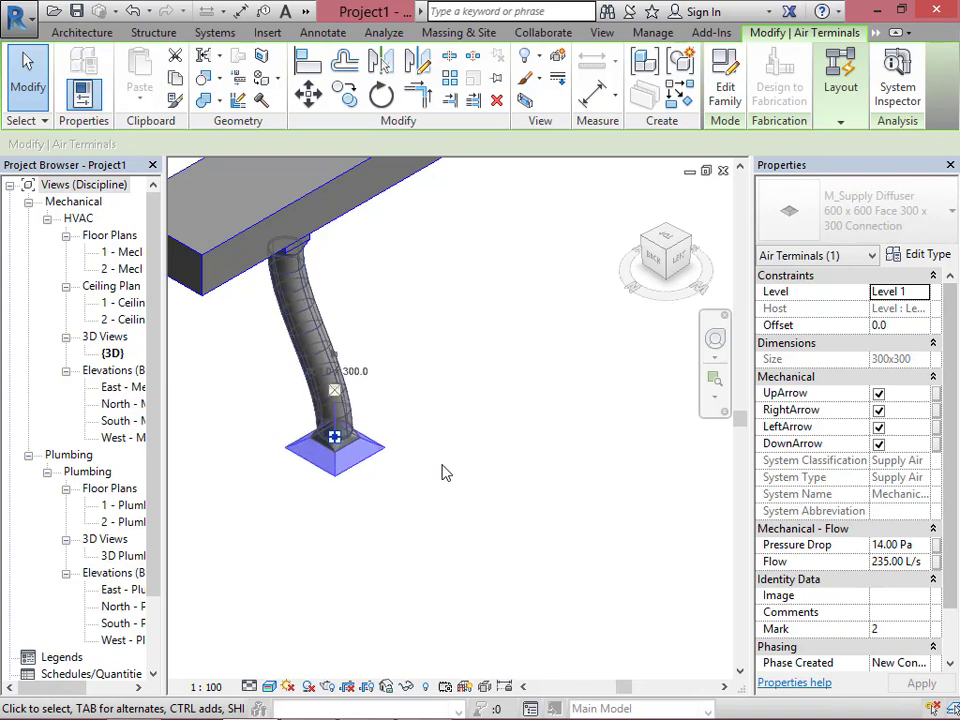
{"action": "key", "text": "Right"}
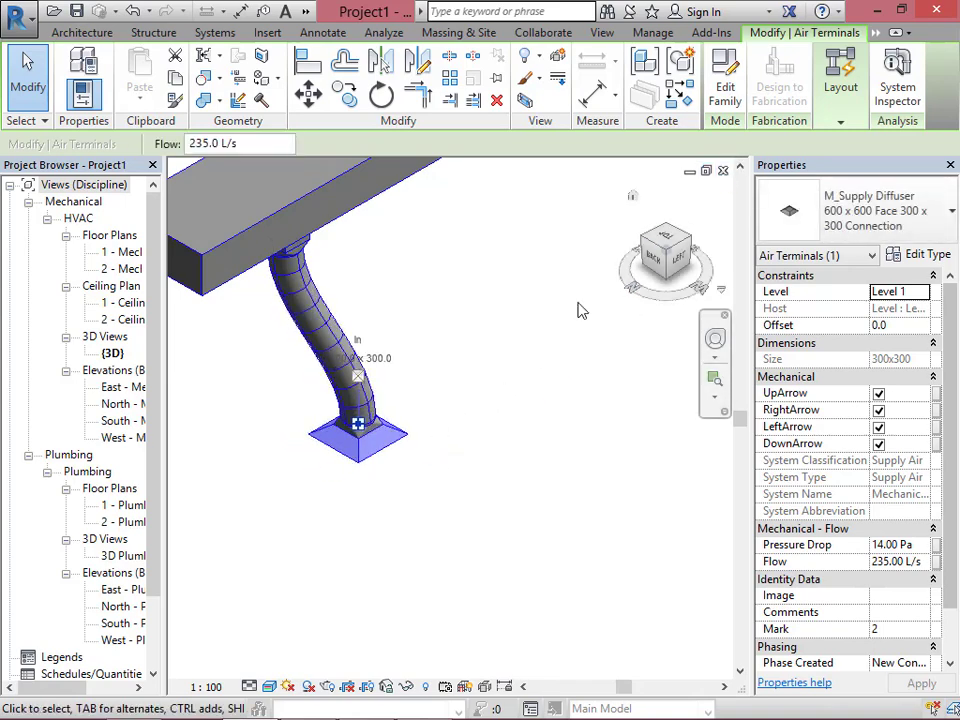
{"action": "scroll", "coordinate": [397, 457], "scroll_direction": "down", "scroll_amount": 2}
{"action": "scroll", "coordinate": [397, 457], "scroll_direction": "down", "scroll_amount": 2}
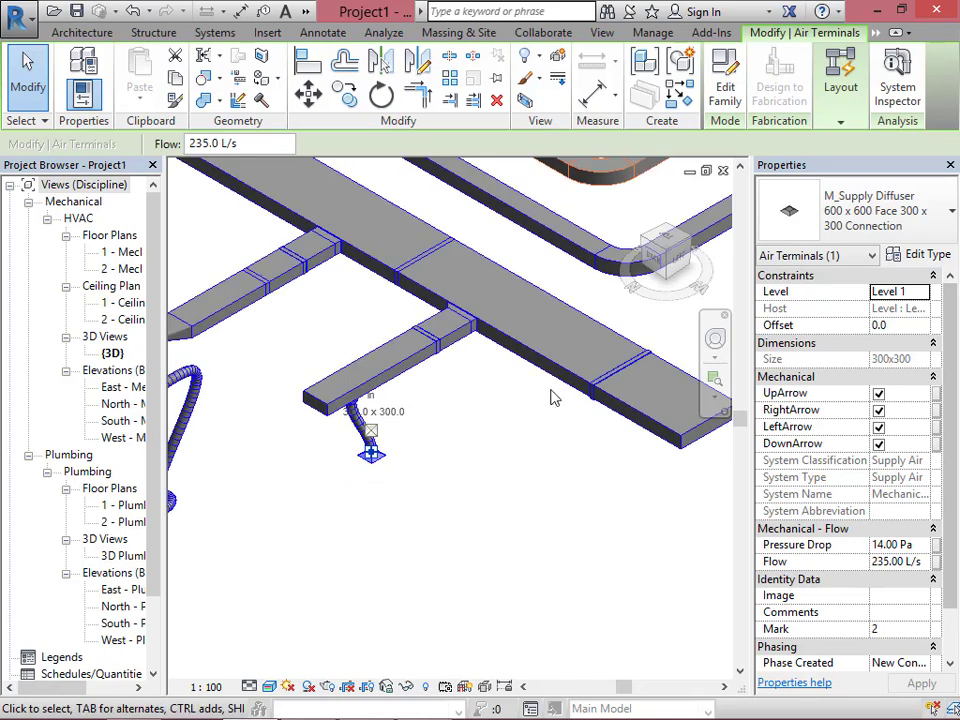
Cap the open north end of the west branch duct in the floor plan.
{"action": "left_click", "coordinate": [723, 171]}
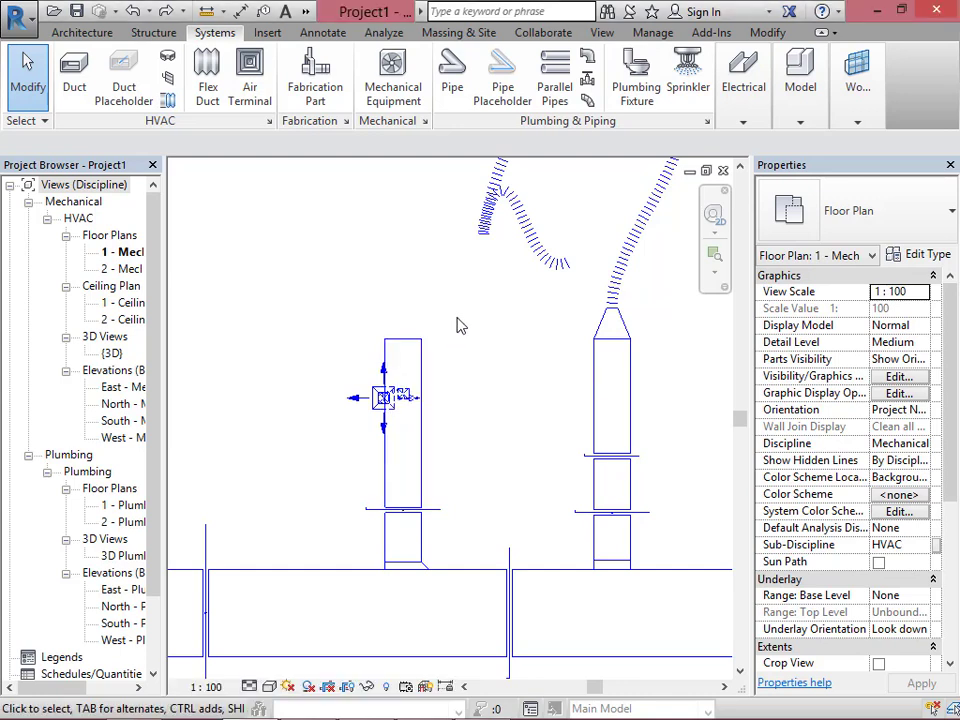
{"action": "left_click", "coordinate": [422, 370]}
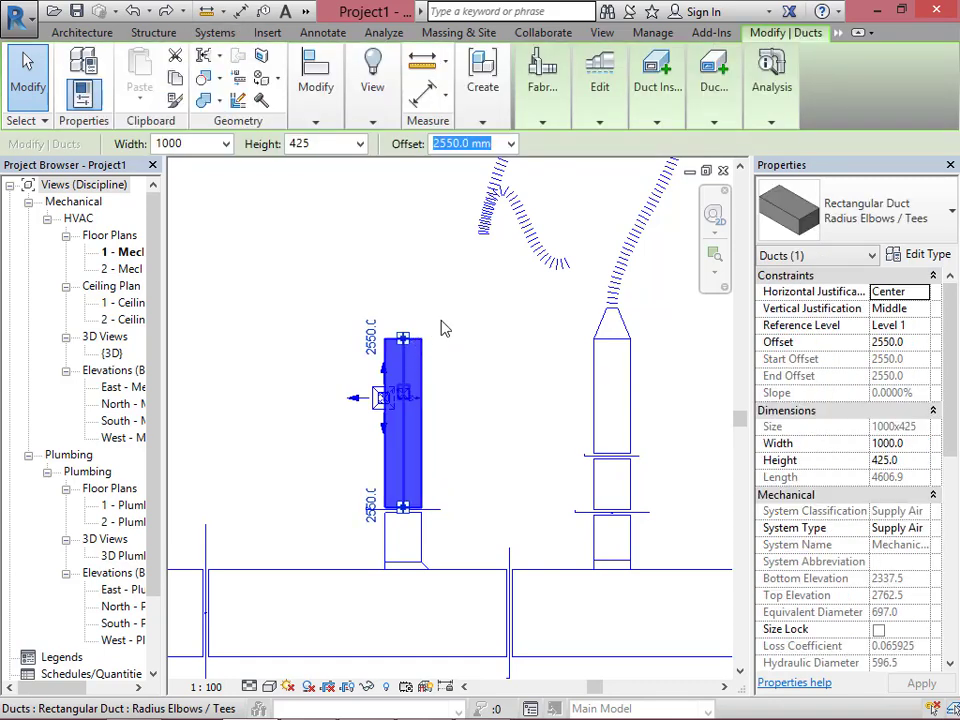
{"action": "mouse_move", "coordinate": [604, 113]}
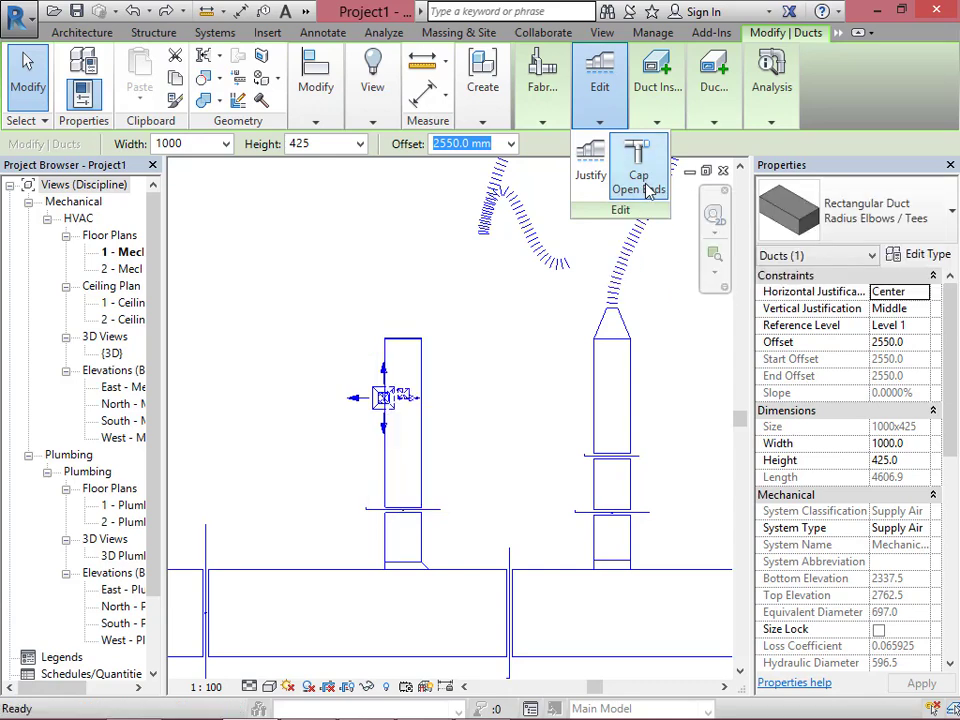
{"action": "scroll", "coordinate": [400, 350], "scroll_direction": "up", "scroll_amount": 5}
{"action": "scroll", "coordinate": [384, 379], "scroll_direction": "up", "scroll_amount": 3}
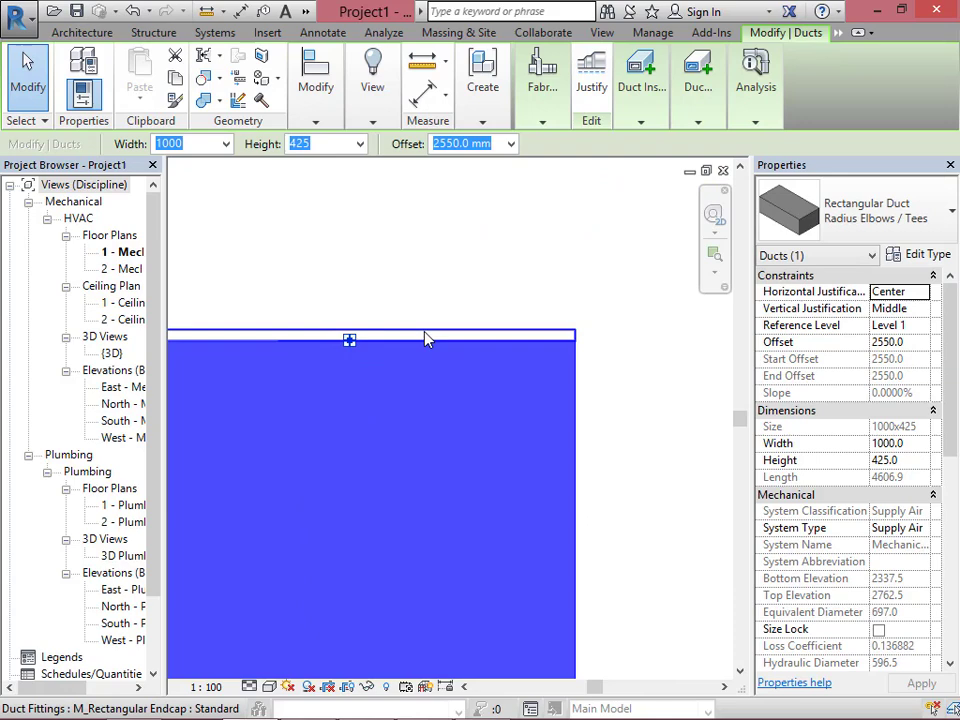
Check the type and properties of the end cap on the west branch duct.
{"action": "left_click", "coordinate": [471, 274]}
{"action": "left_click", "coordinate": [452, 336]}
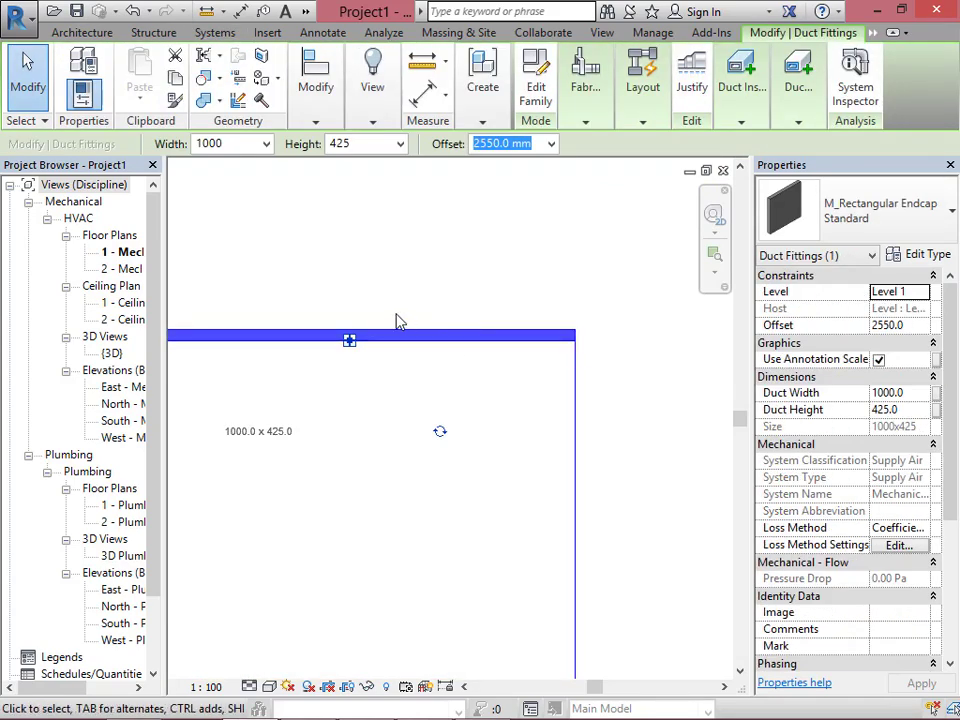
{"action": "scroll", "coordinate": [414, 300], "scroll_direction": "down", "scroll_amount": 6}
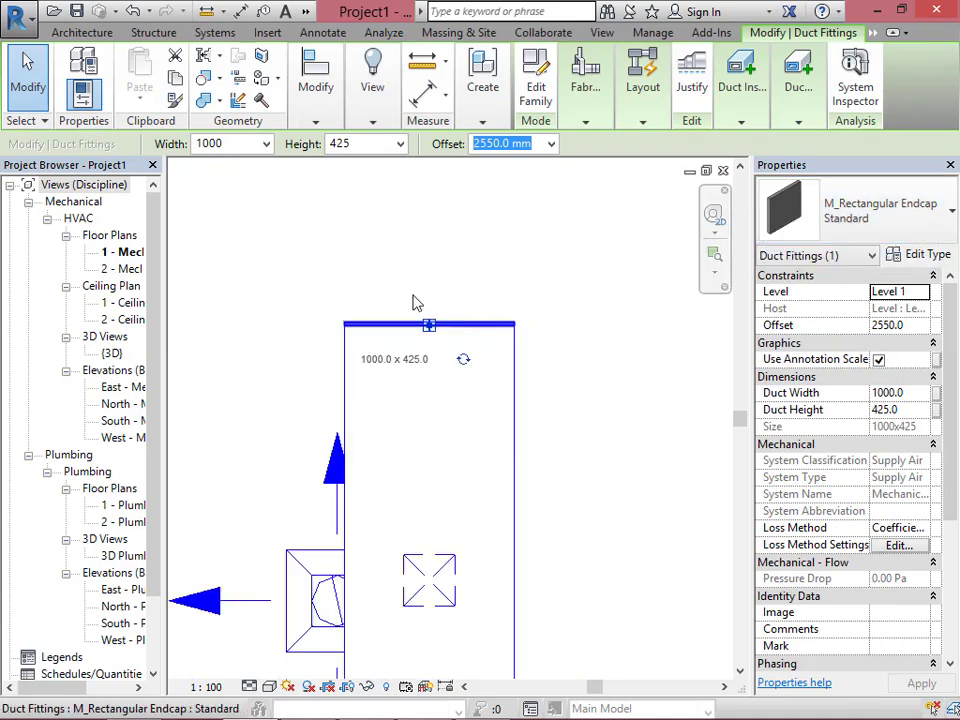
{"action": "left_click", "coordinate": [265, 295]}
{"action": "scroll", "coordinate": [270, 300], "scroll_direction": "down", "scroll_amount": 4}
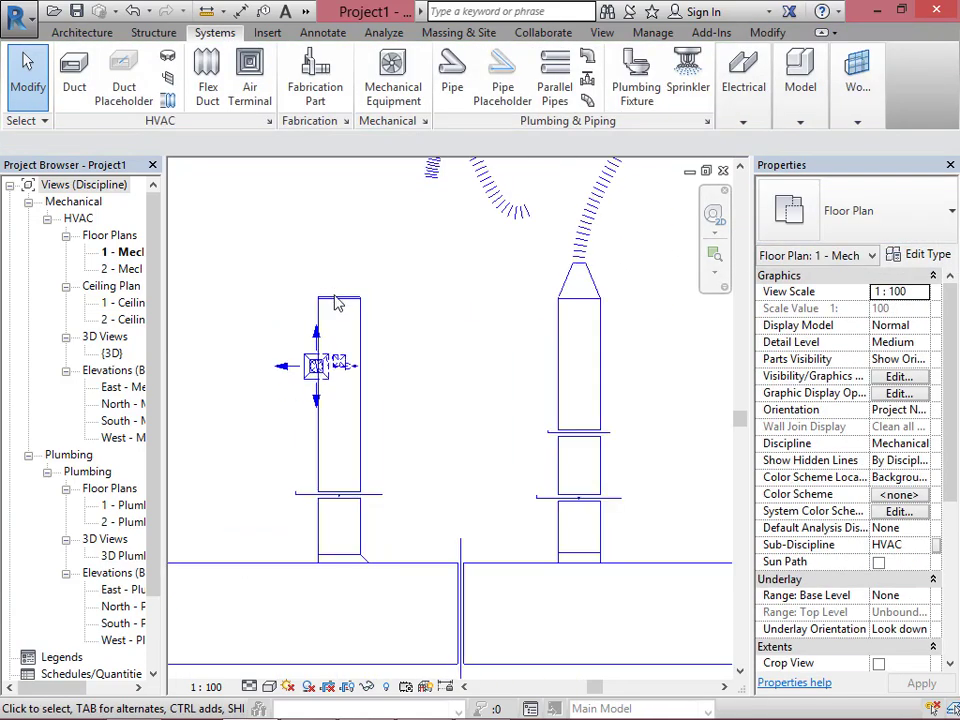
Add 25 mm Duct Wrap insulation to the long vertical 1600x500 duct on the west side of the floor plan.
{"action": "scroll", "coordinate": [443, 328], "scroll_direction": "down", "scroll_amount": 3}
{"action": "scroll", "coordinate": [480, 318], "scroll_direction": "down", "scroll_amount": 2}
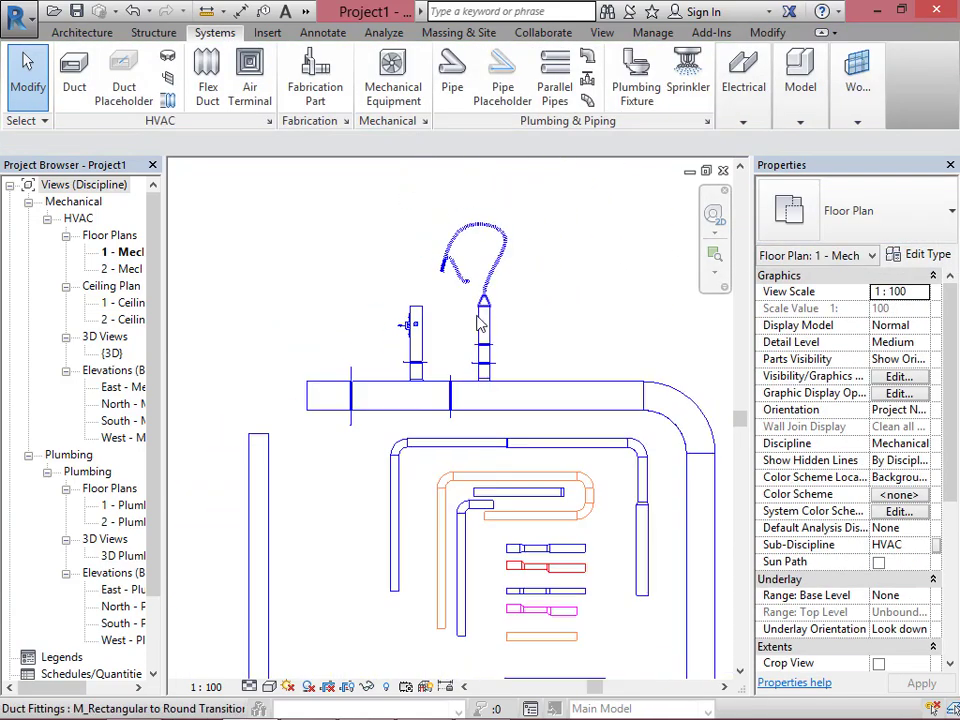
{"action": "scroll", "coordinate": [311, 489], "scroll_direction": "down", "scroll_amount": 2}
{"action": "scroll", "coordinate": [293, 486], "scroll_direction": "up", "scroll_amount": 4}
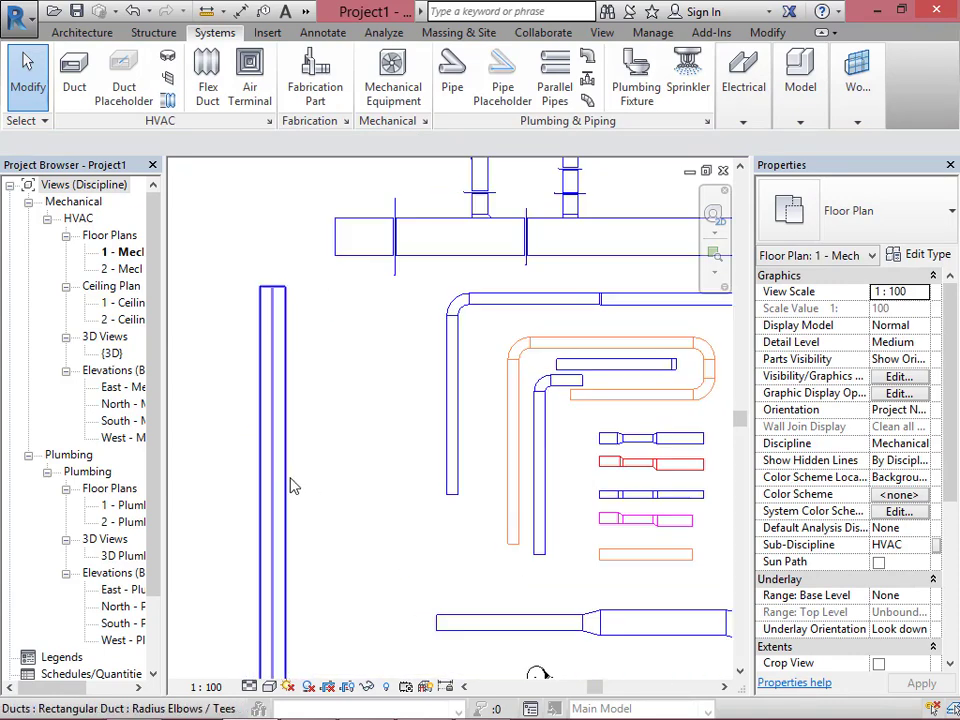
{"action": "left_click", "coordinate": [289, 486]}
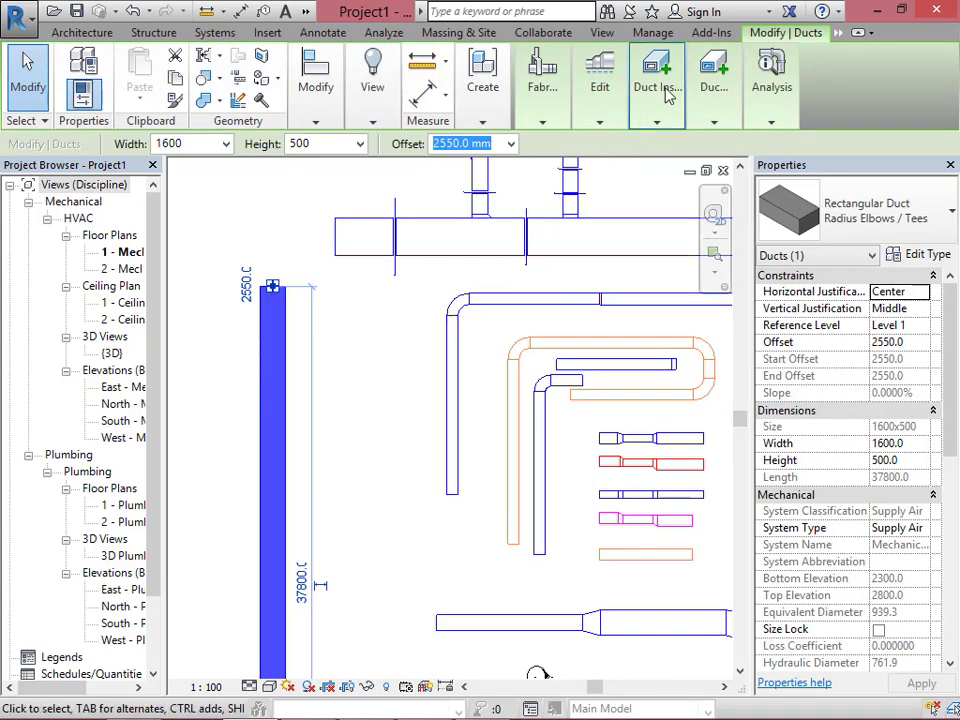
{"action": "mouse_move", "coordinate": [668, 74]}
{"action": "left_click", "coordinate": [656, 168]}
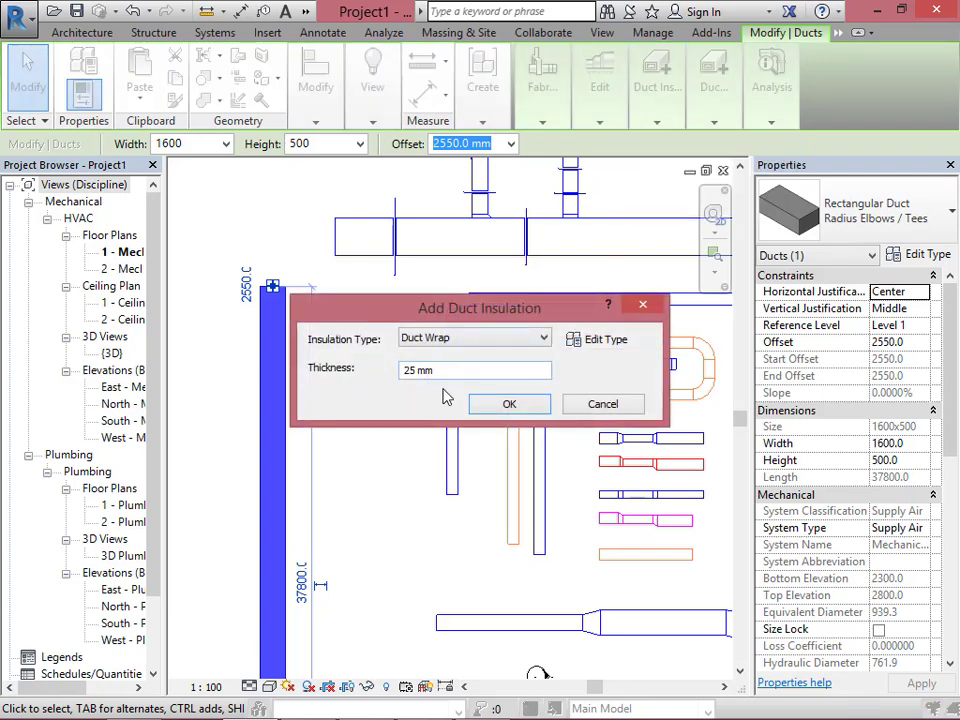
{"action": "left_click", "coordinate": [509, 405]}
{"action": "scroll", "coordinate": [261, 339], "scroll_direction": "up", "scroll_amount": 4}
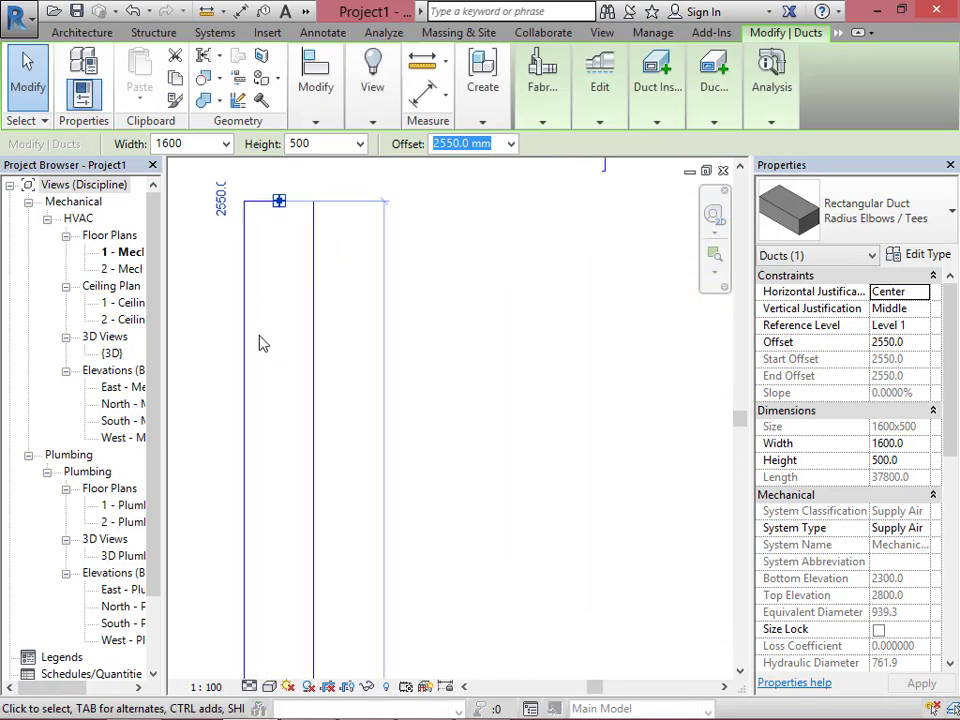
{"action": "scroll", "coordinate": [249, 339], "scroll_direction": "up", "scroll_amount": 4}
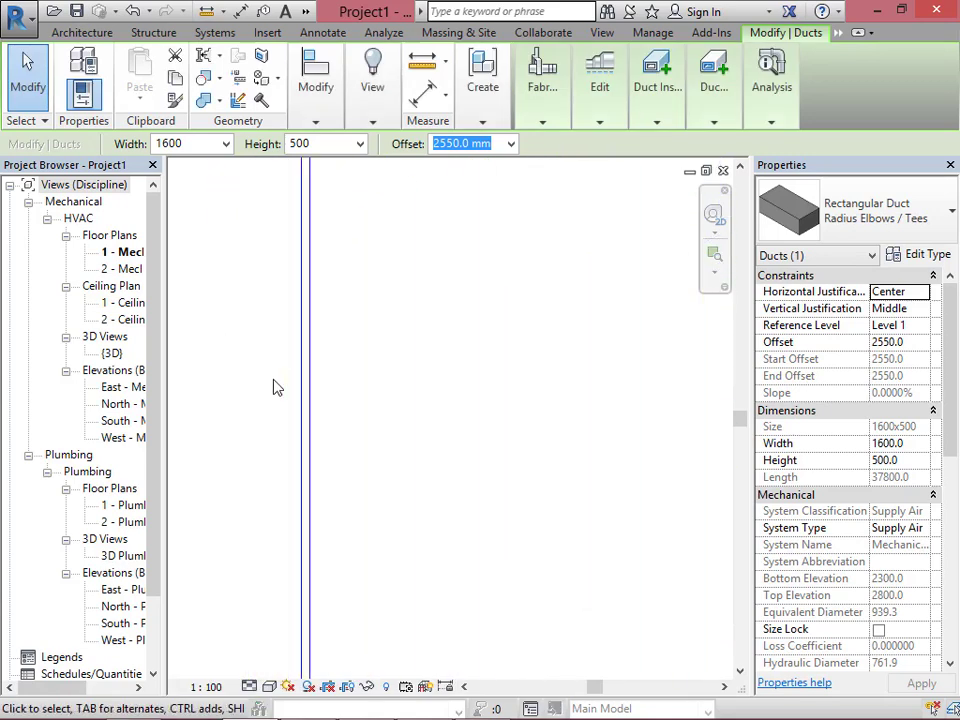
{"action": "scroll", "coordinate": [308, 390], "scroll_direction": "down", "scroll_amount": 5}
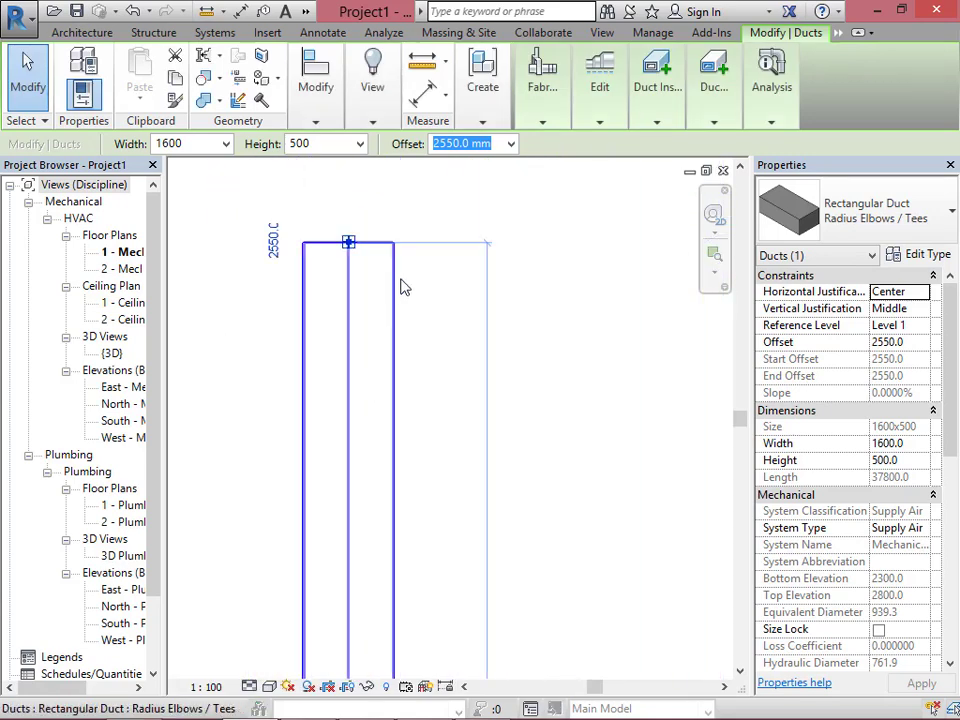
{"action": "key", "text": "Escape"}
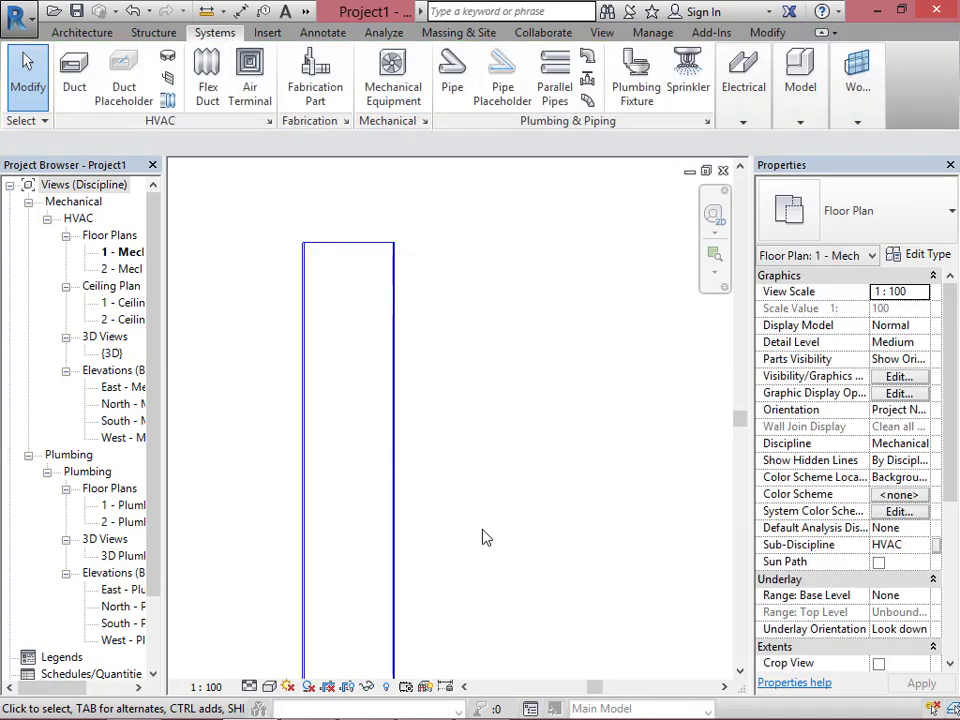
Add a 25 mm Fiberglass Board lining to the main horizontal duct segment just west of the large elbow.
{"action": "scroll", "coordinate": [487, 538], "scroll_direction": "down", "scroll_amount": 2}
{"action": "scroll", "coordinate": [332, 272], "scroll_direction": "down", "scroll_amount": 4}
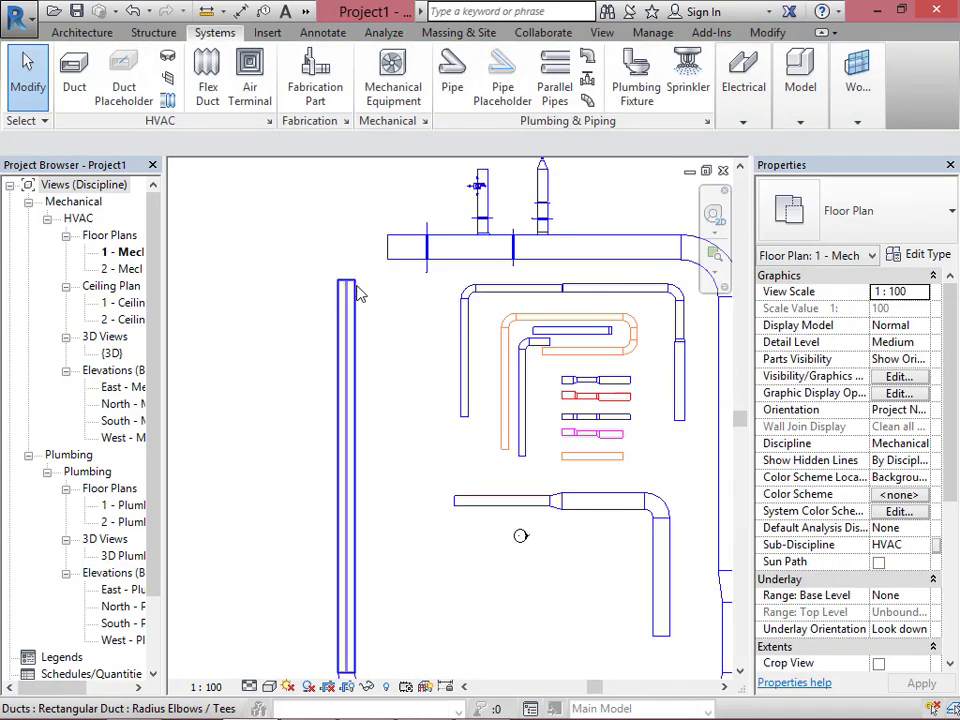
{"action": "scroll", "coordinate": [361, 294], "scroll_direction": "down", "scroll_amount": 3}
{"action": "scroll", "coordinate": [381, 298], "scroll_direction": "up", "scroll_amount": 5}
{"action": "scroll", "coordinate": [285, 274], "scroll_direction": "down", "scroll_amount": 3}
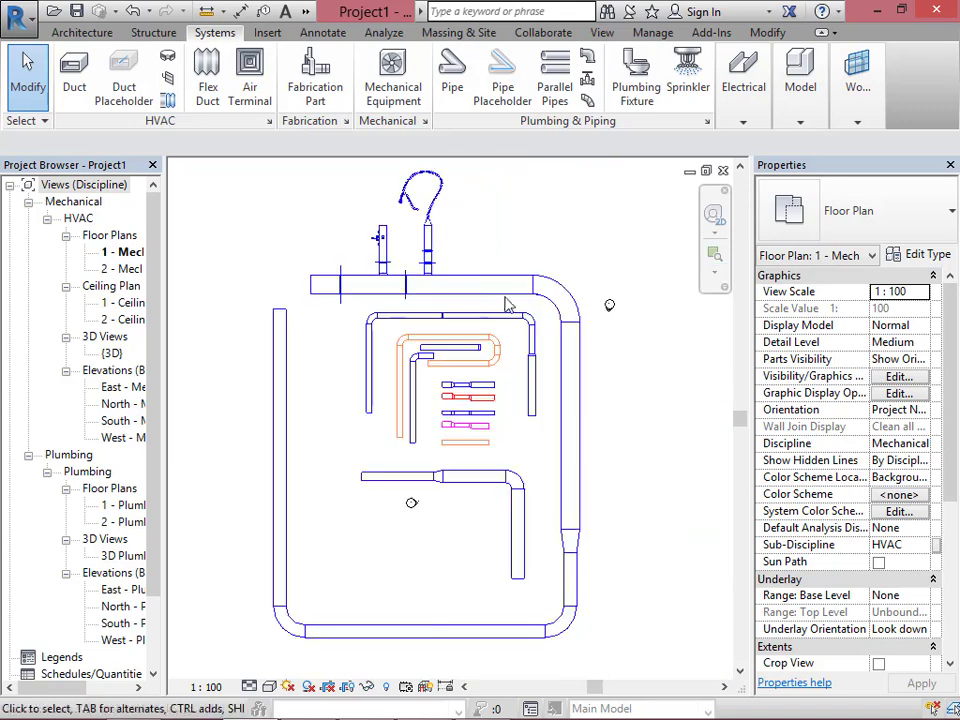
{"action": "scroll", "coordinate": [507, 304], "scroll_direction": "up", "scroll_amount": 4}
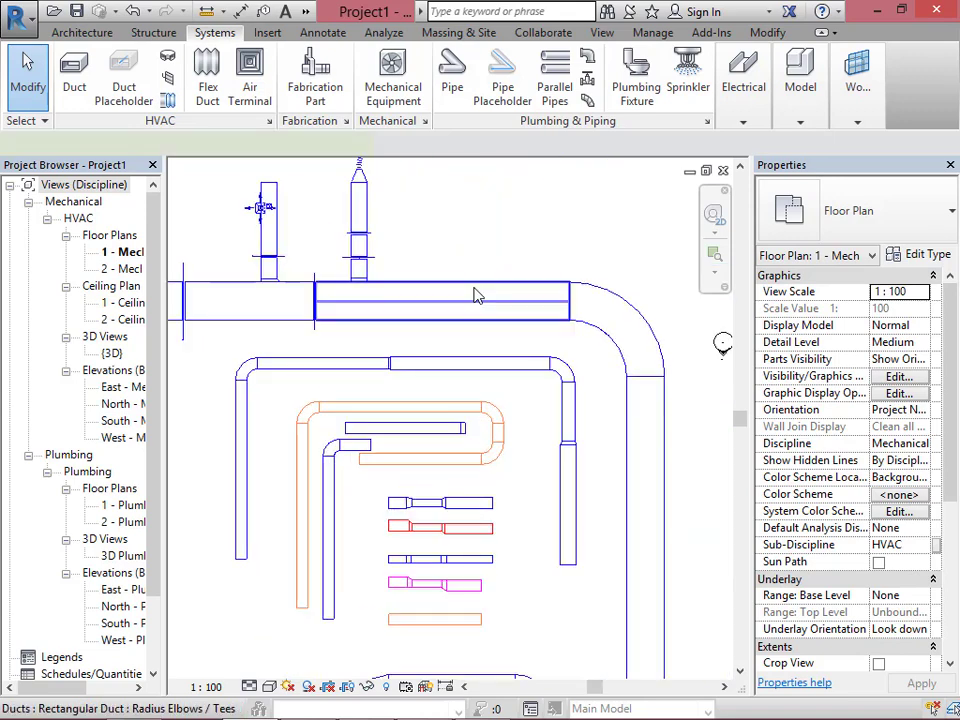
{"action": "left_click", "coordinate": [477, 295]}
{"action": "left_click", "coordinate": [640, 80]}
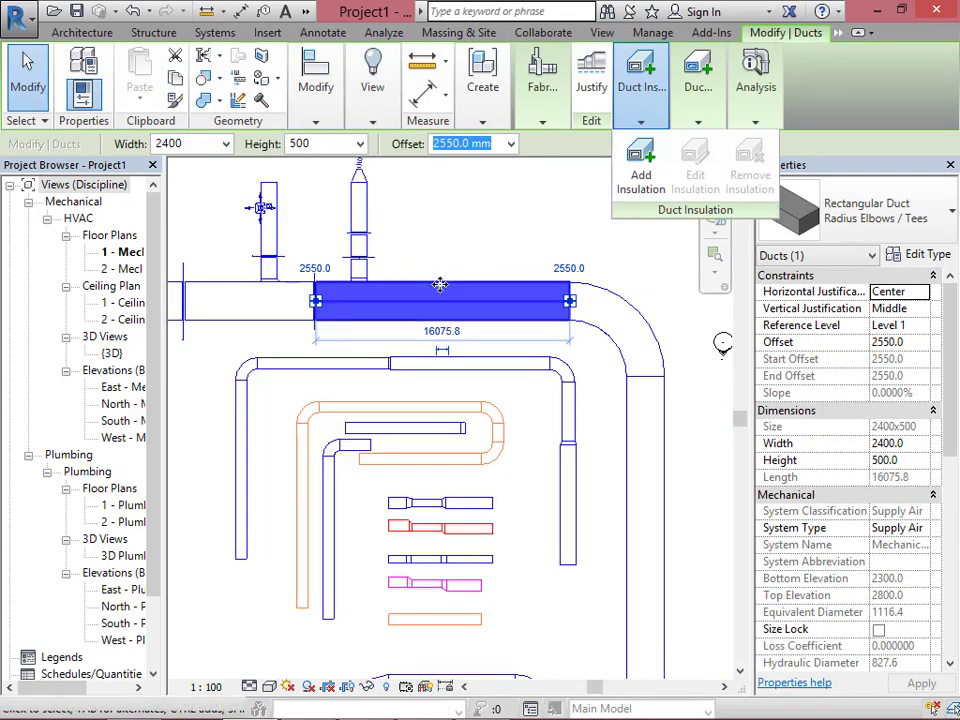
{"action": "mouse_move", "coordinate": [713, 127]}
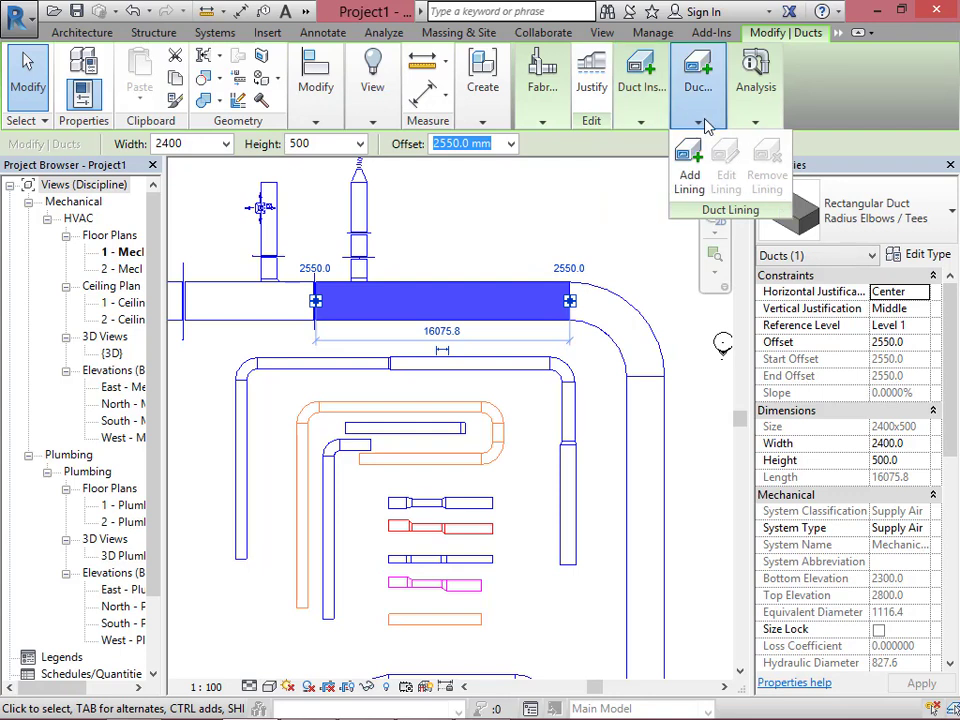
{"action": "left_click", "coordinate": [690, 180]}
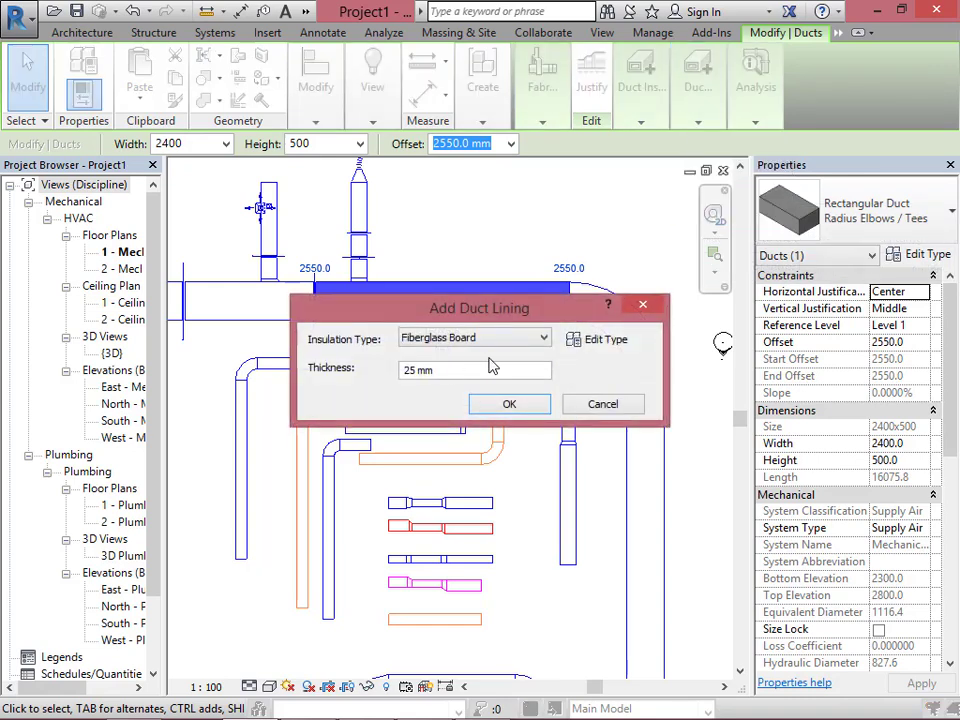
{"action": "left_click", "coordinate": [509, 404]}
Examine how the lining is drawn along both edges of the main horizontal duct.
{"action": "scroll", "coordinate": [541, 275], "scroll_direction": "up", "scroll_amount": 3}
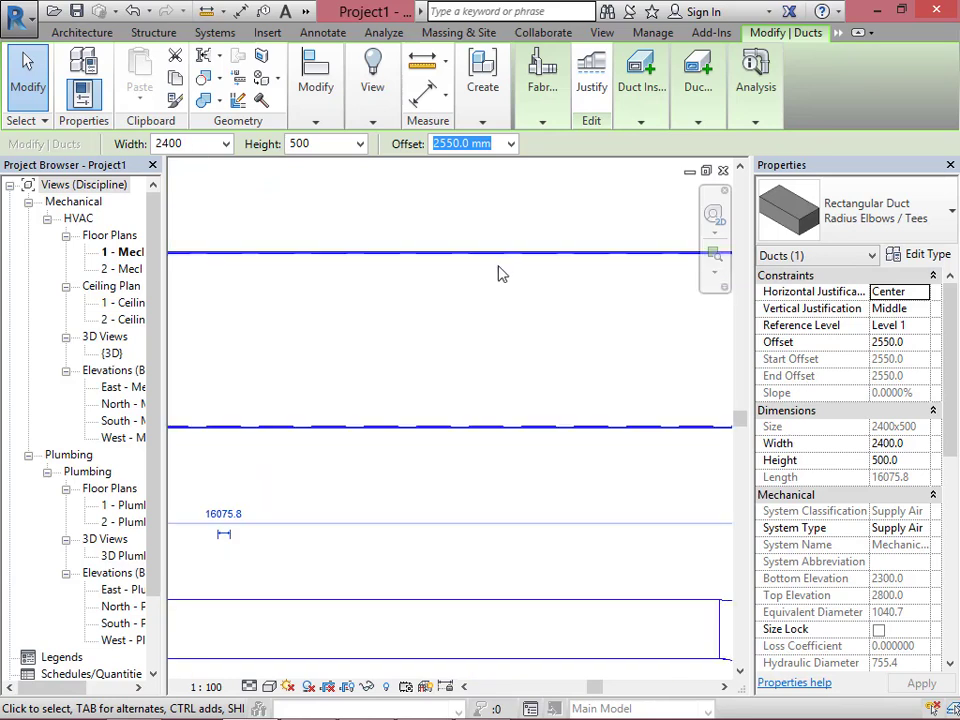
{"action": "scroll", "coordinate": [500, 380], "scroll_direction": "up", "scroll_amount": 3}
{"action": "key", "text": "Escape"}
{"action": "scroll", "coordinate": [514, 491], "scroll_direction": "down", "scroll_amount": 5}
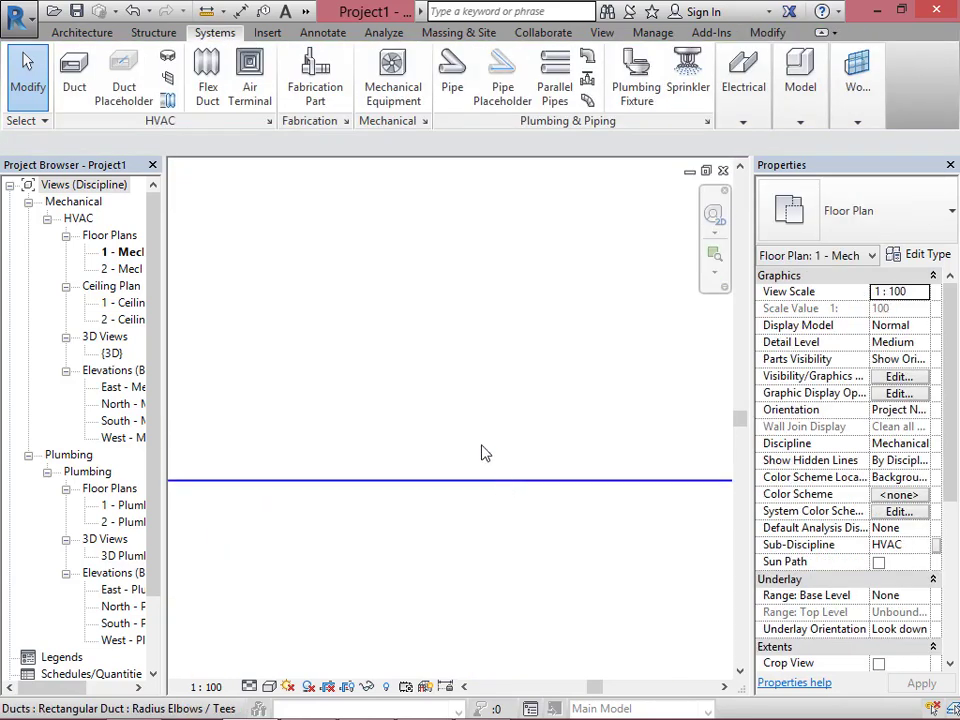
{"action": "scroll", "coordinate": [472, 438], "scroll_direction": "down", "scroll_amount": 4}
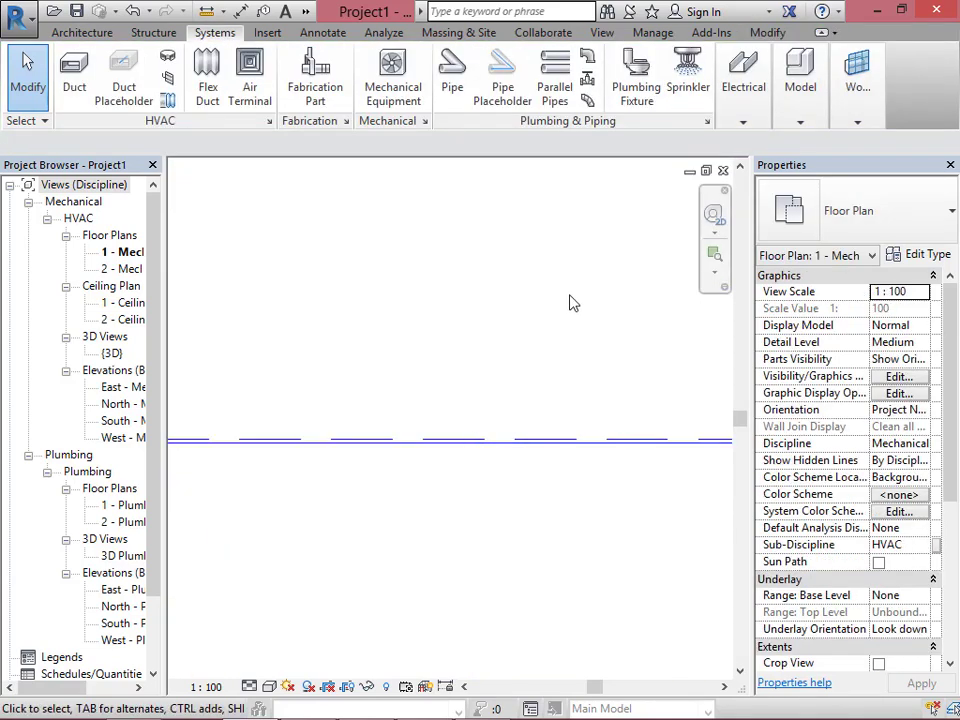
{"action": "scroll", "coordinate": [574, 300], "scroll_direction": "up", "scroll_amount": 2}
{"action": "middle_click_drag", "start_coordinate": [424, 491], "coordinate": [476, 274]}
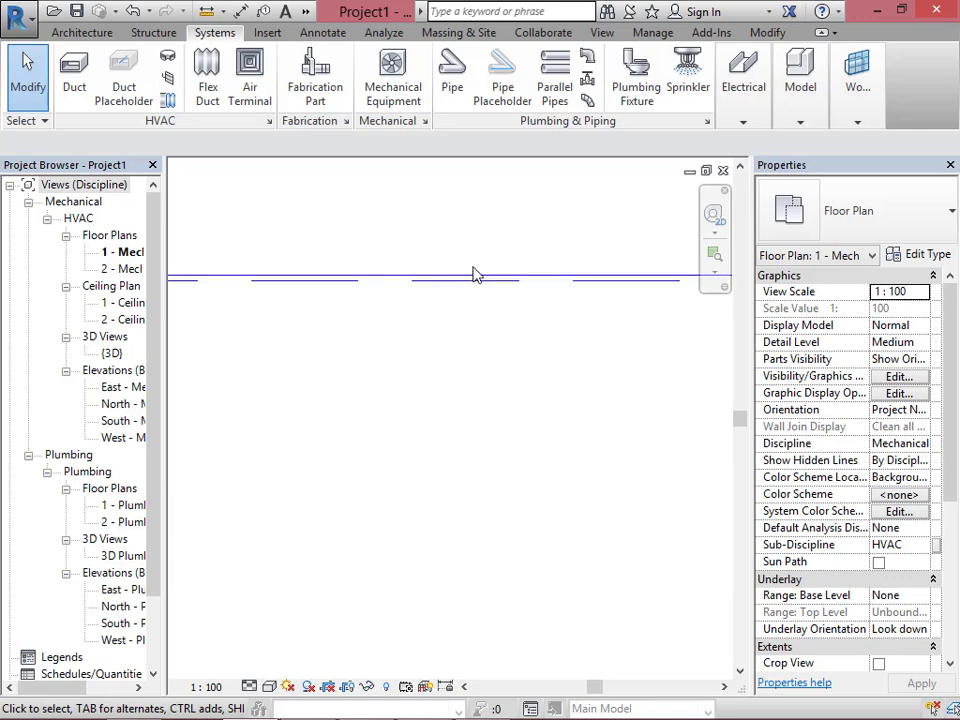
{"action": "scroll", "coordinate": [424, 339], "scroll_direction": "down", "scroll_amount": 5}
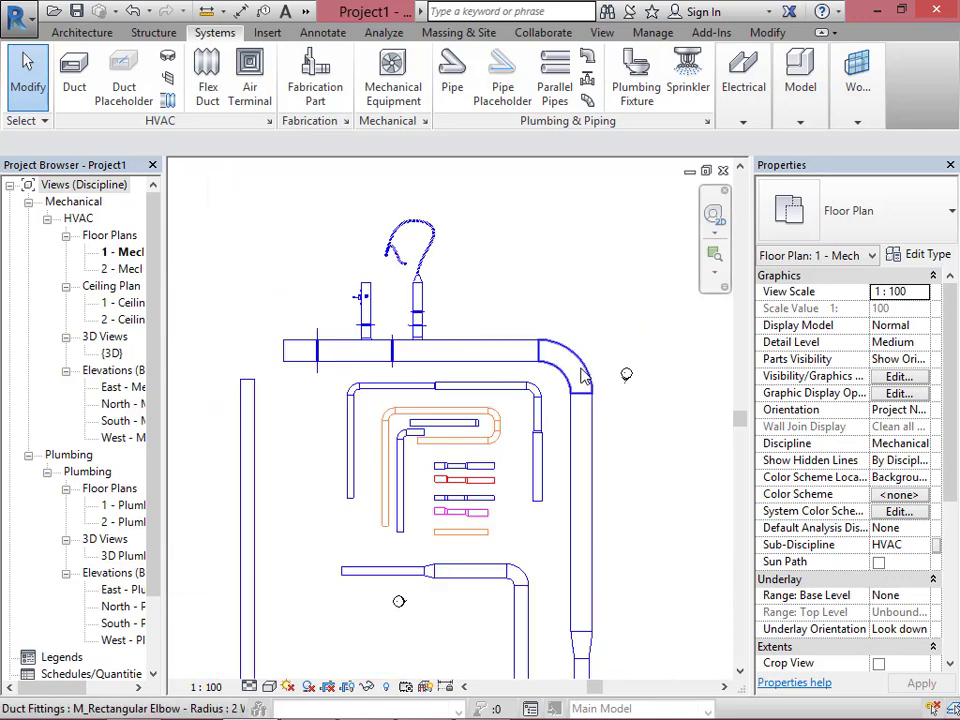
Try to size the main duct's west end segment using the Velocity method only, at 5.1 m/s with Calculated Size Only branch sizing.
{"action": "scroll", "coordinate": [585, 377], "scroll_direction": "down", "scroll_amount": 1}
{"action": "left_click", "coordinate": [341, 366]}
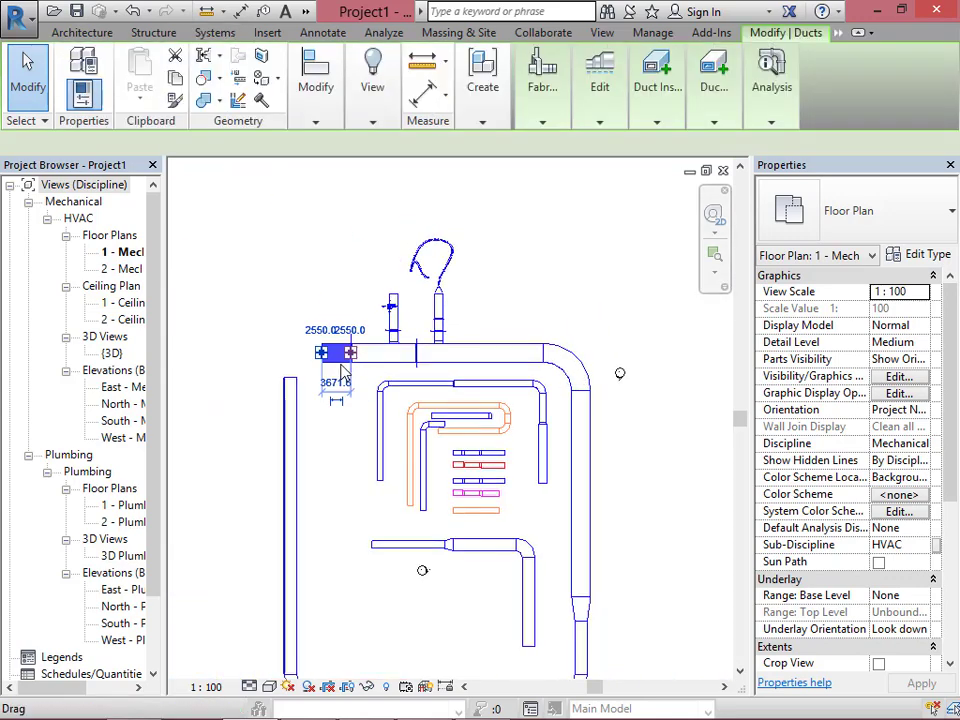
{"action": "mouse_move", "coordinate": [708, 122]}
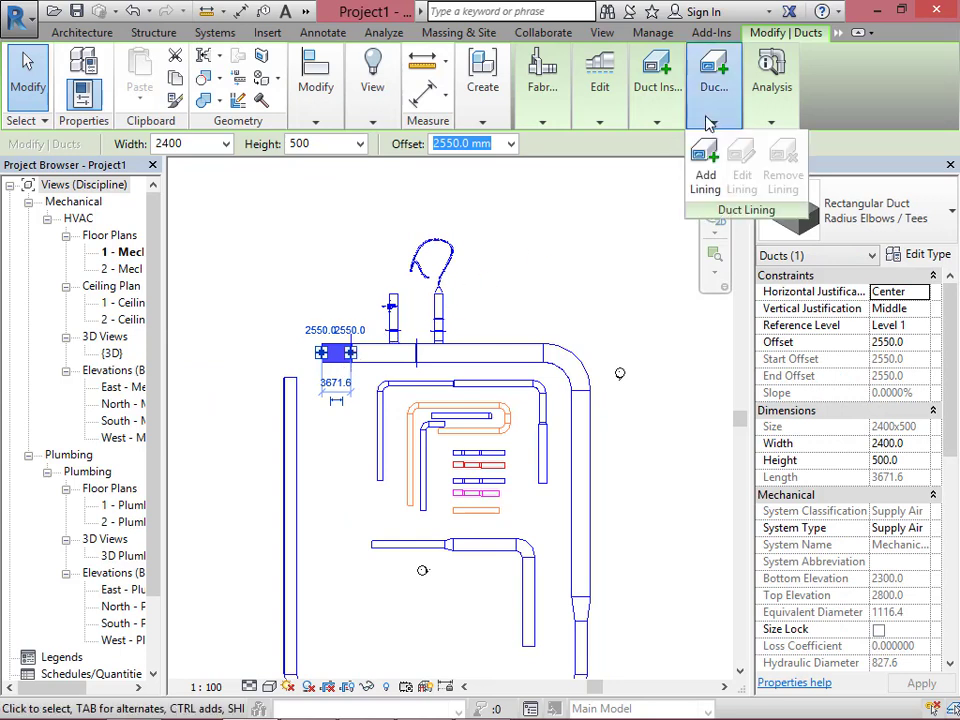
{"action": "mouse_move", "coordinate": [765, 122]}
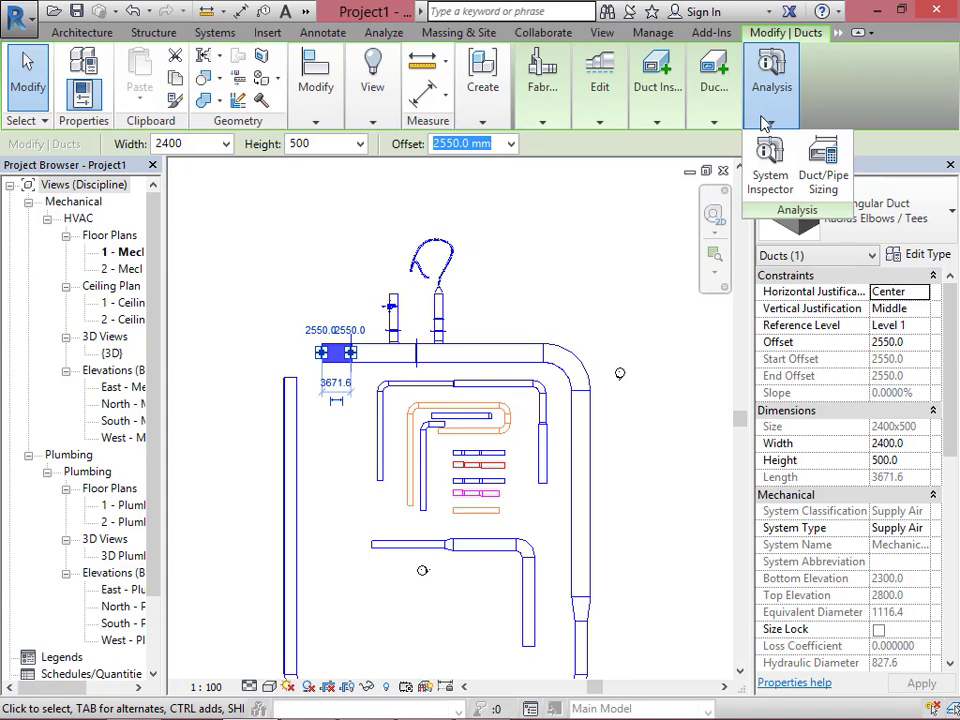
{"action": "left_click", "coordinate": [822, 176]}
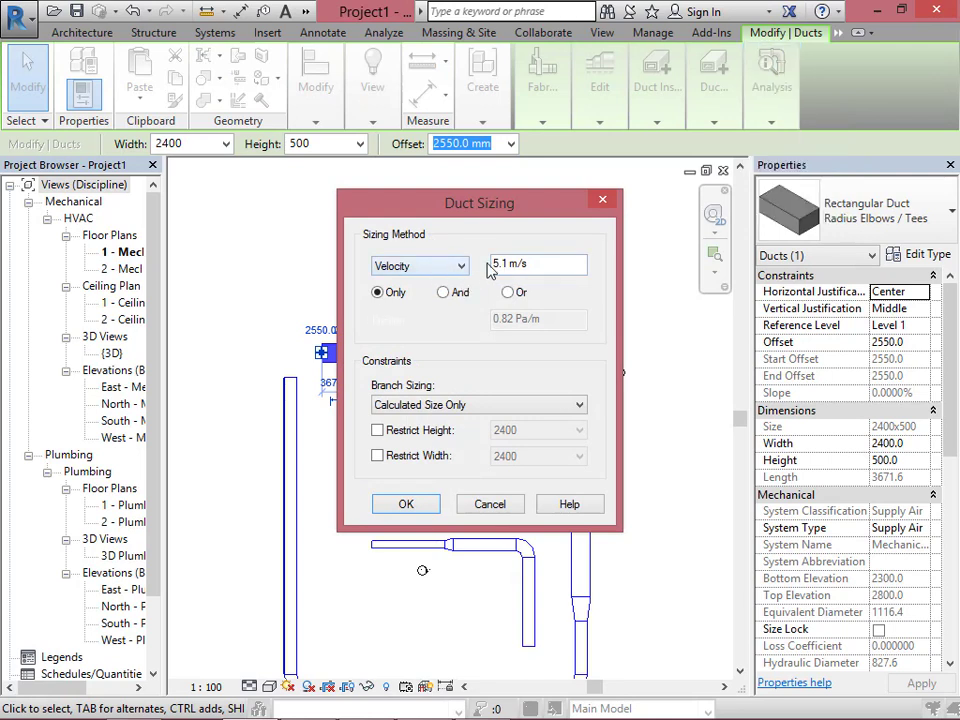
{"action": "left_click", "coordinate": [431, 509]}
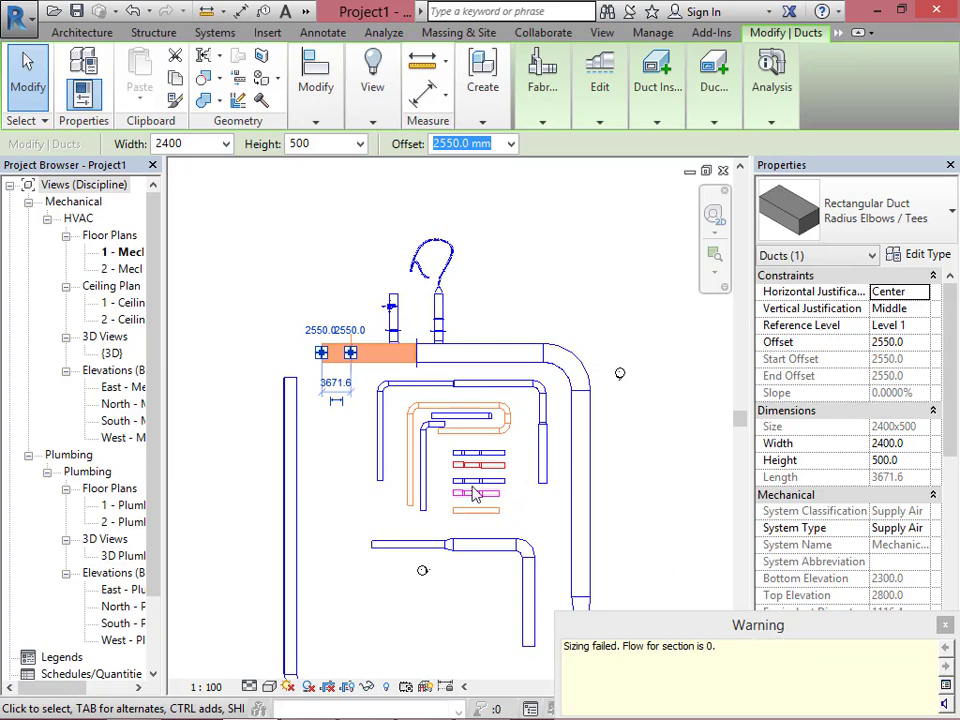
{"action": "left_click", "coordinate": [360, 368]}
Try to justify the main duct's west end segment with the Middle Left alignment in the Justification Editor.
{"action": "scroll", "coordinate": [331, 357], "scroll_direction": "up", "scroll_amount": 3}
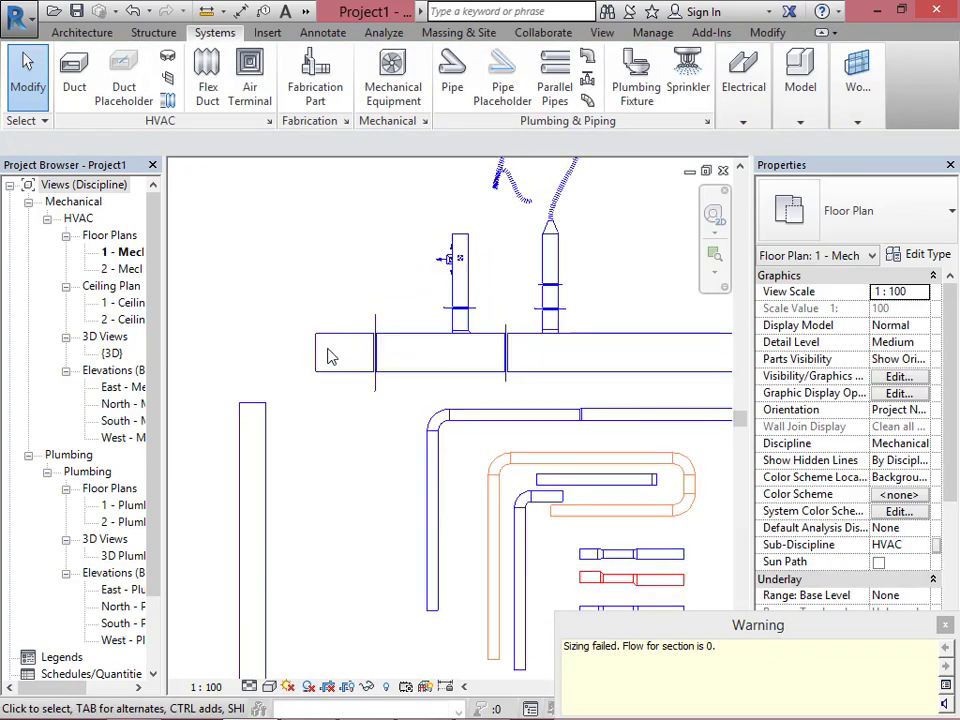
{"action": "scroll", "coordinate": [293, 350], "scroll_direction": "down", "scroll_amount": 2}
{"action": "scroll", "coordinate": [280, 345], "scroll_direction": "up", "scroll_amount": 2}
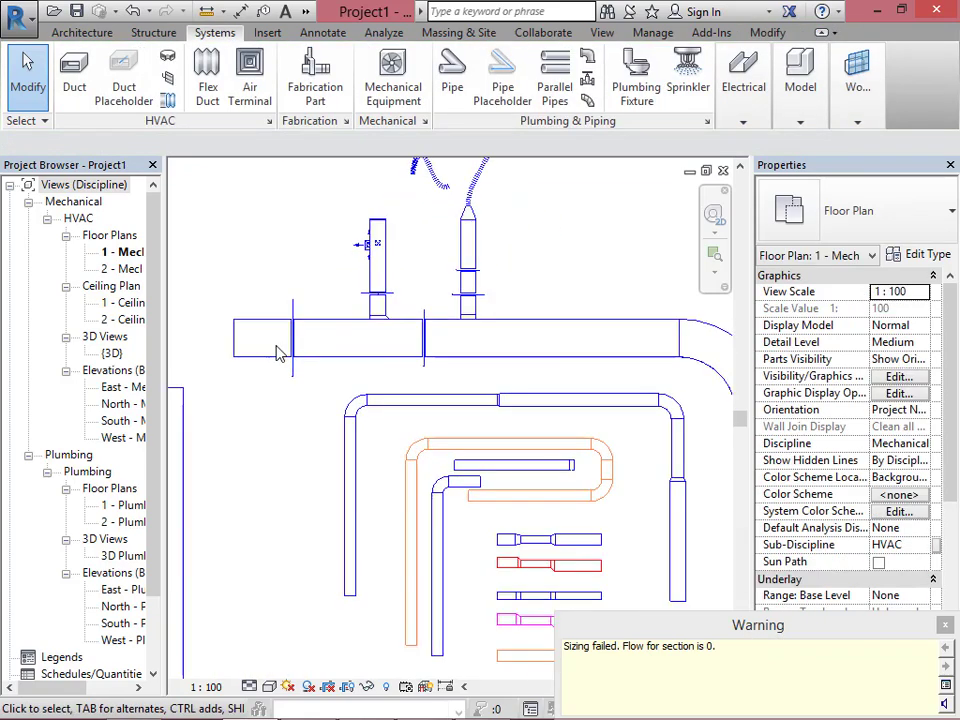
{"action": "scroll", "coordinate": [392, 328], "scroll_direction": "down", "scroll_amount": 2}
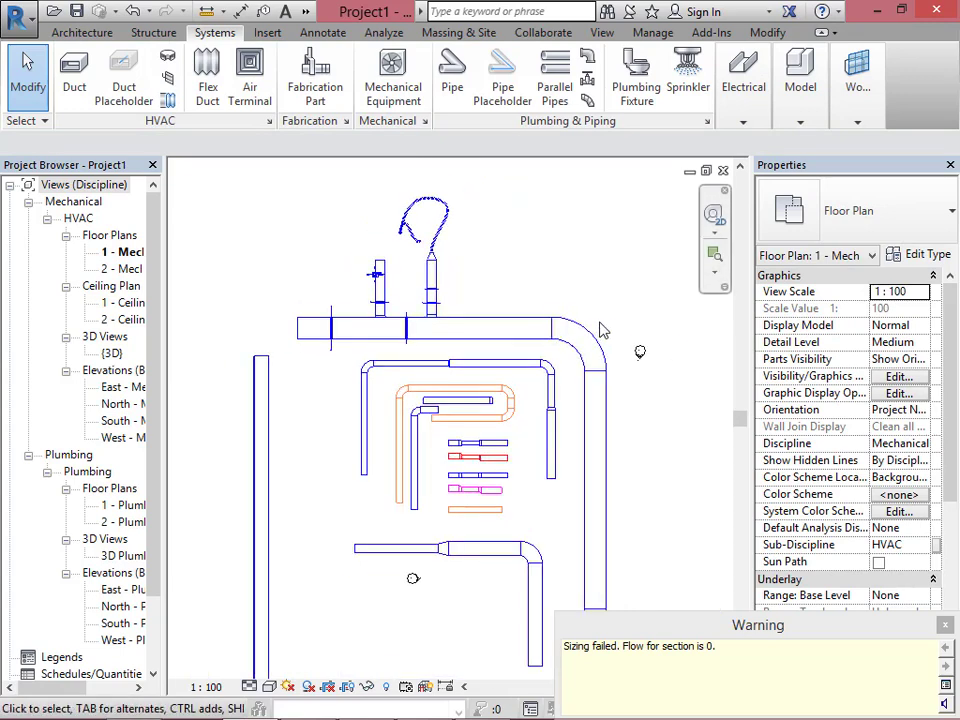
{"action": "scroll", "coordinate": [421, 450], "scroll_direction": "down", "scroll_amount": 2}
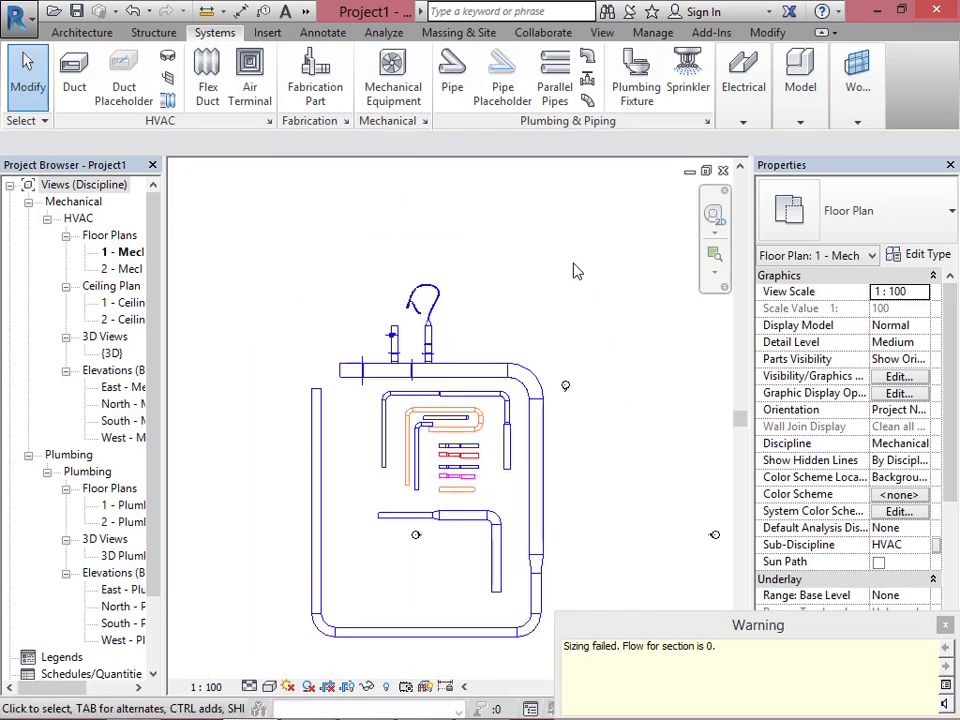
{"action": "left_click", "coordinate": [350, 376]}
{"action": "mouse_move", "coordinate": [596, 124]}
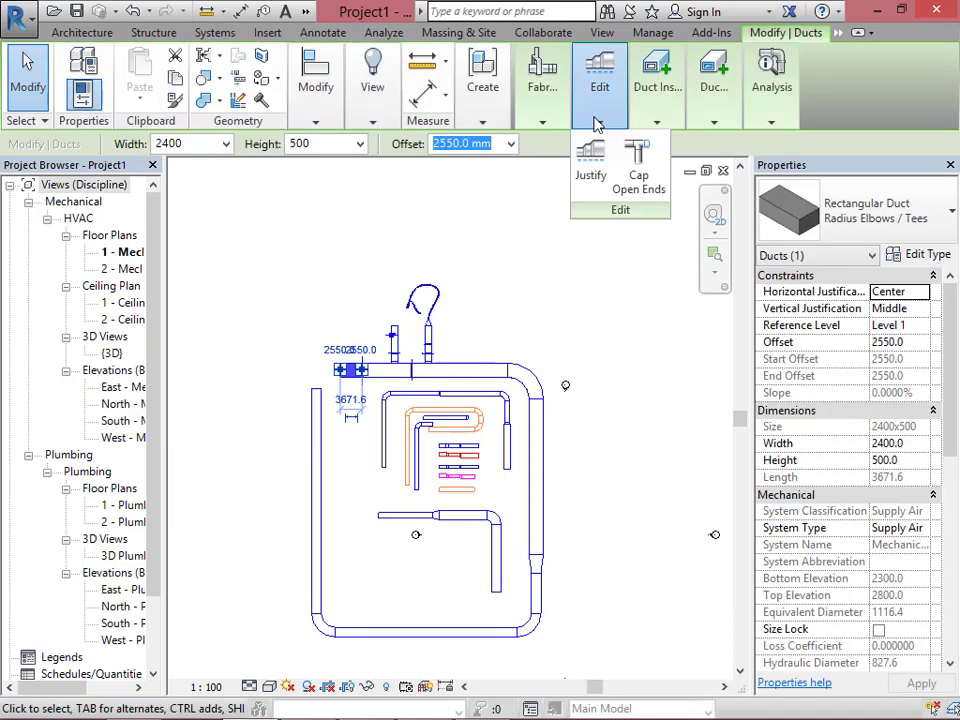
{"action": "left_click", "coordinate": [598, 190]}
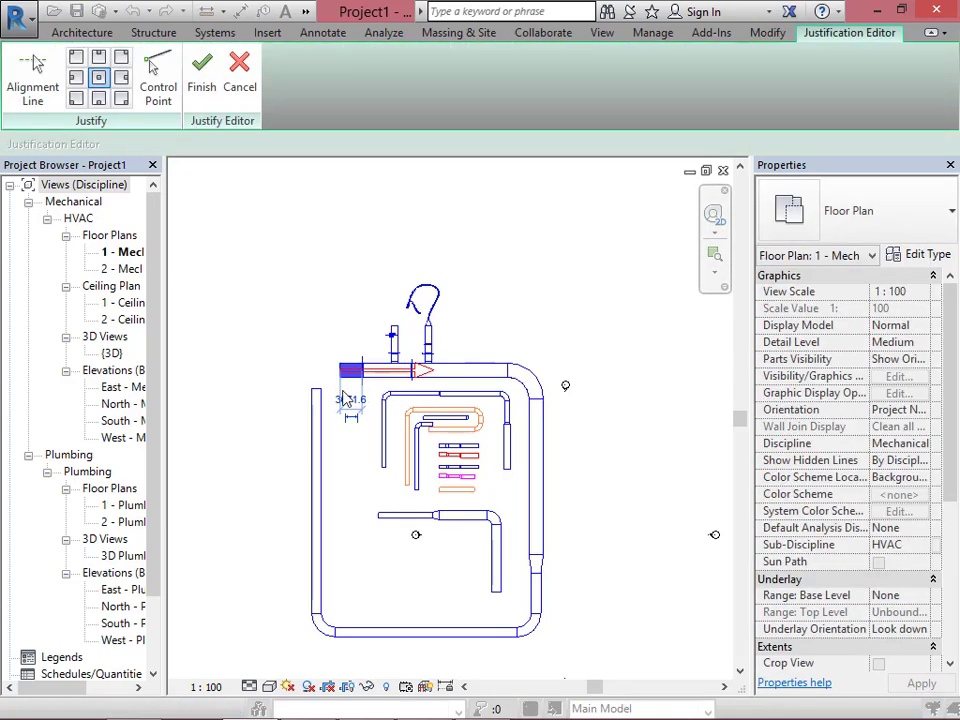
{"action": "scroll", "coordinate": [345, 399], "scroll_direction": "up", "scroll_amount": 1}
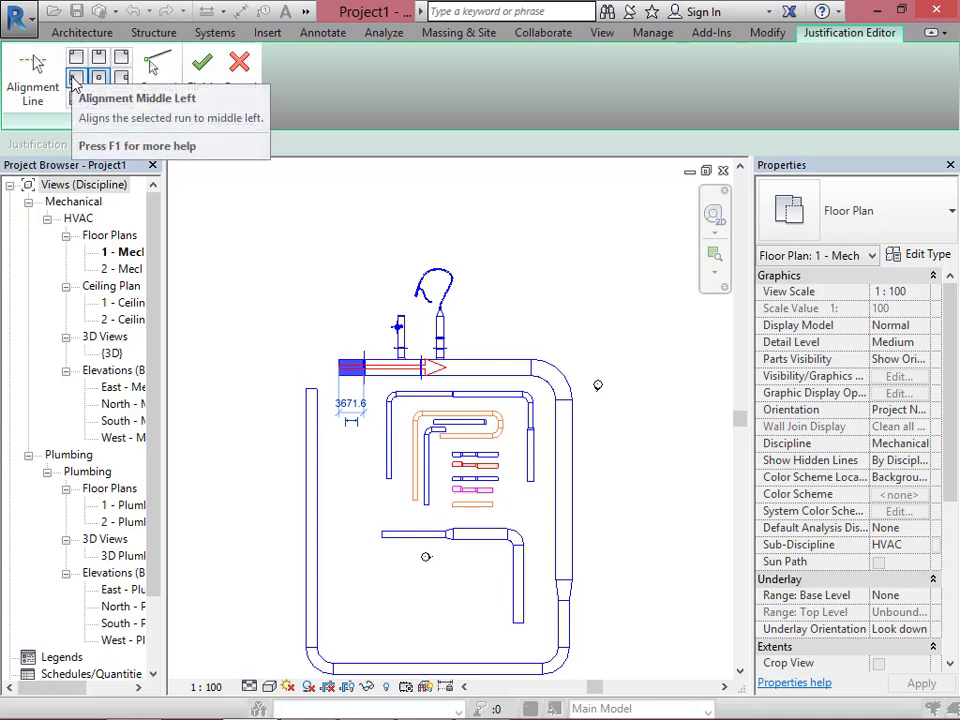
{"action": "left_click", "coordinate": [72, 85]}
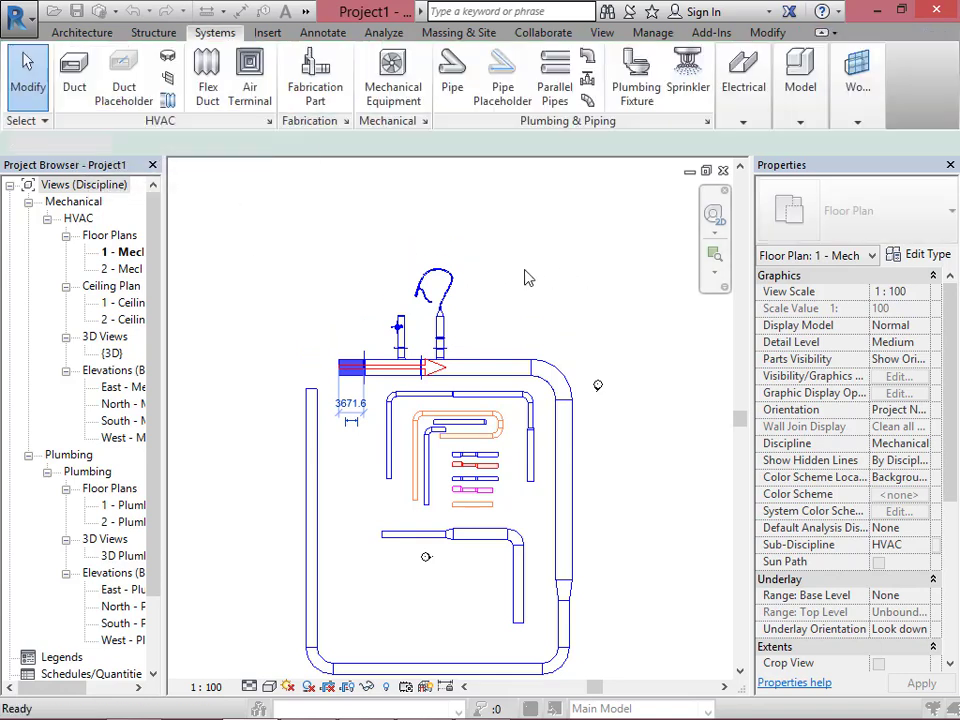
Draw a straight horizontal rectangular duct north of the flex duct, at 2550 mm offset, starting at 1000 x 425 mm and continuing at 1300 x 700 mm.
{"action": "left_click", "coordinate": [104, 88]}
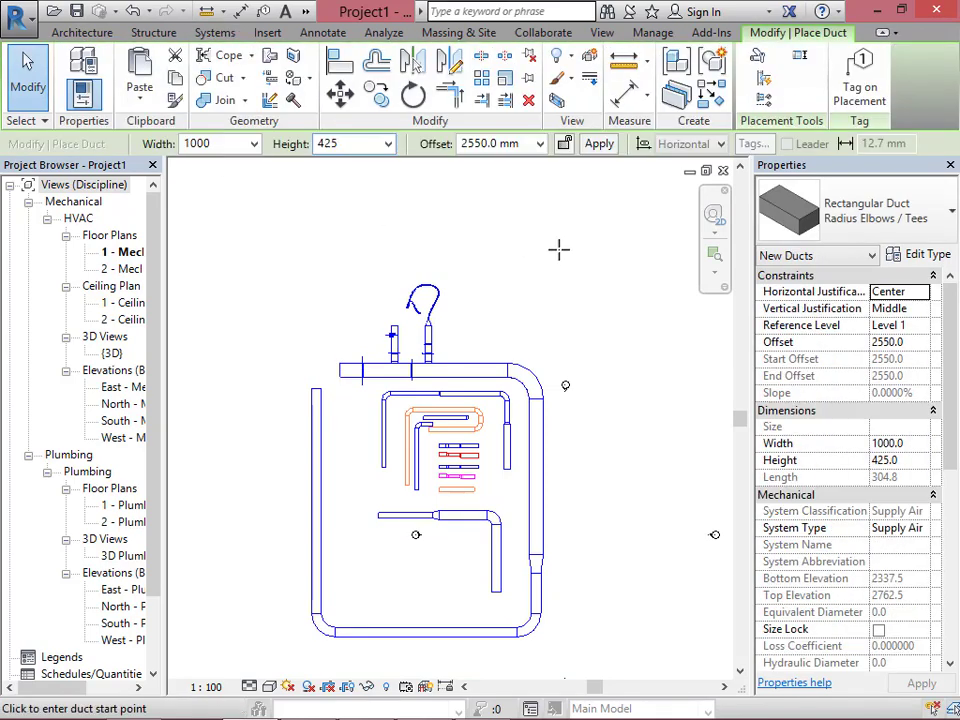
{"action": "left_click", "coordinate": [262, 222]}
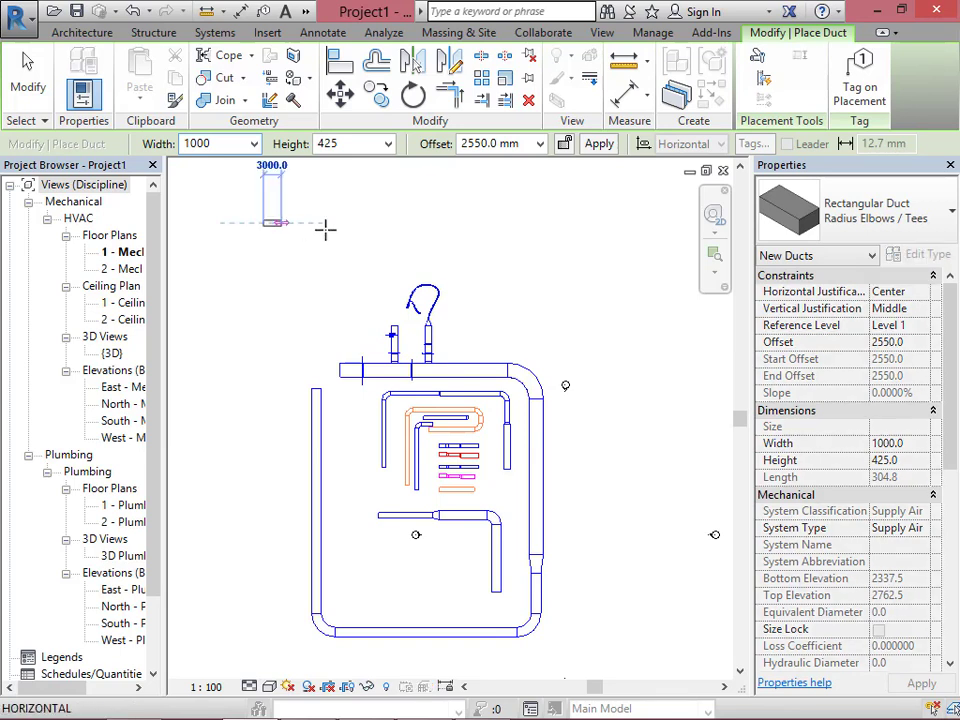
{"action": "left_click", "coordinate": [254, 143]}
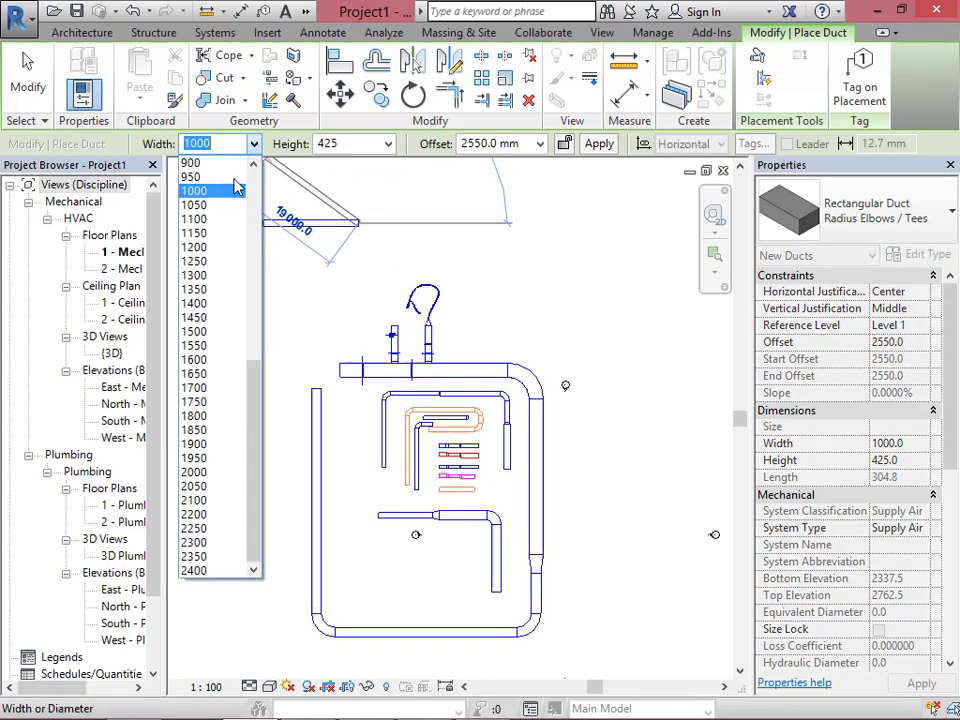
{"action": "left_click", "coordinate": [200, 276]}
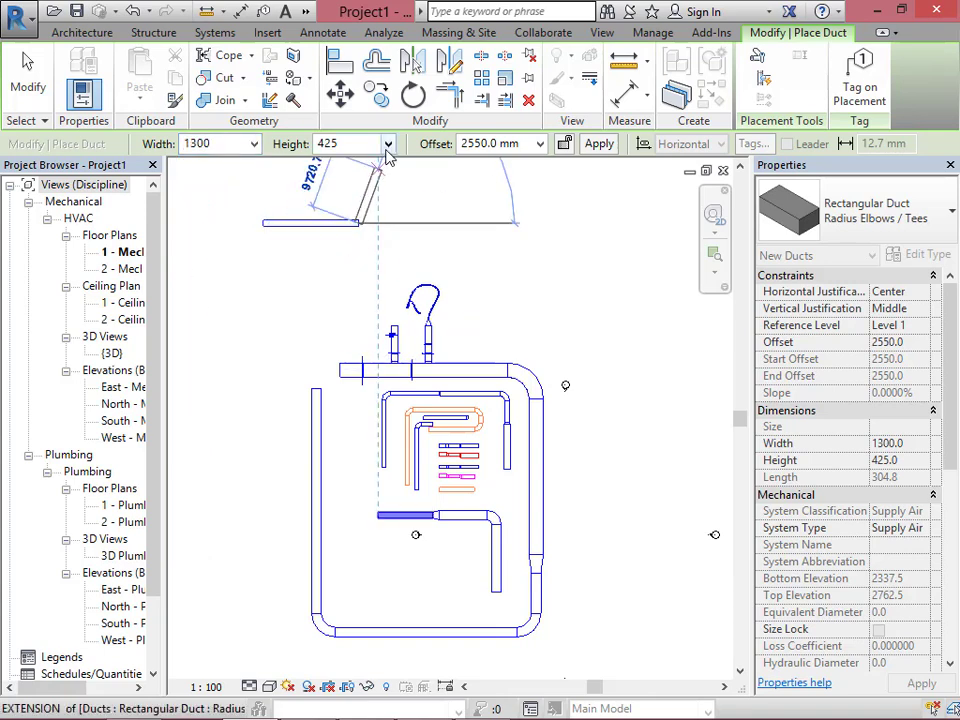
{"action": "left_click", "coordinate": [388, 143]}
{"action": "left_click", "coordinate": [332, 262]}
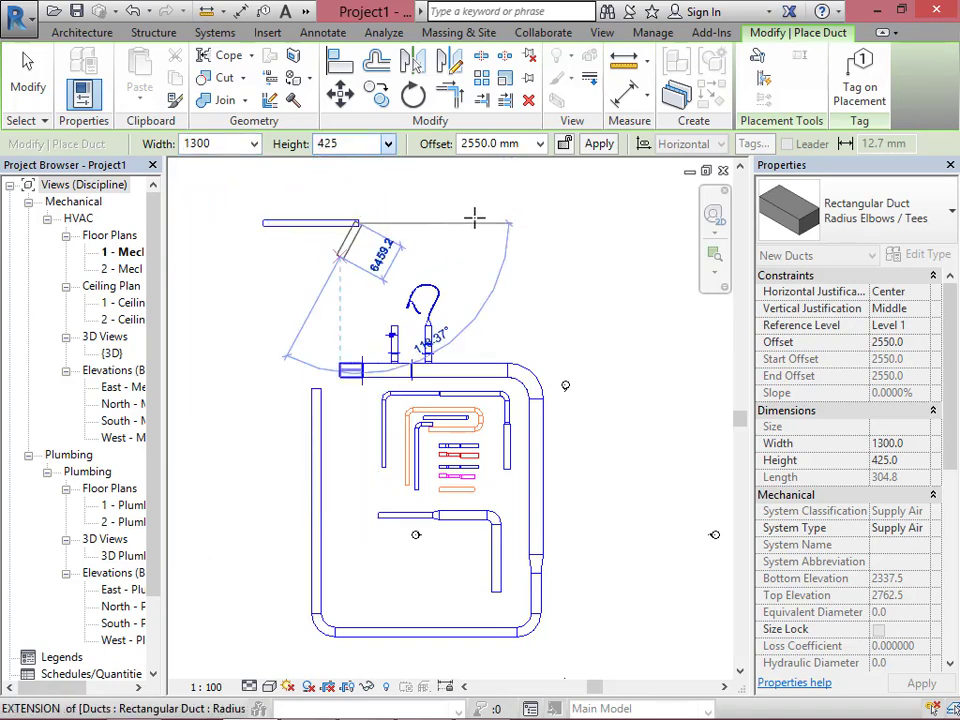
{"action": "left_click", "coordinate": [483, 217]}
{"action": "key", "text": "Escape"}
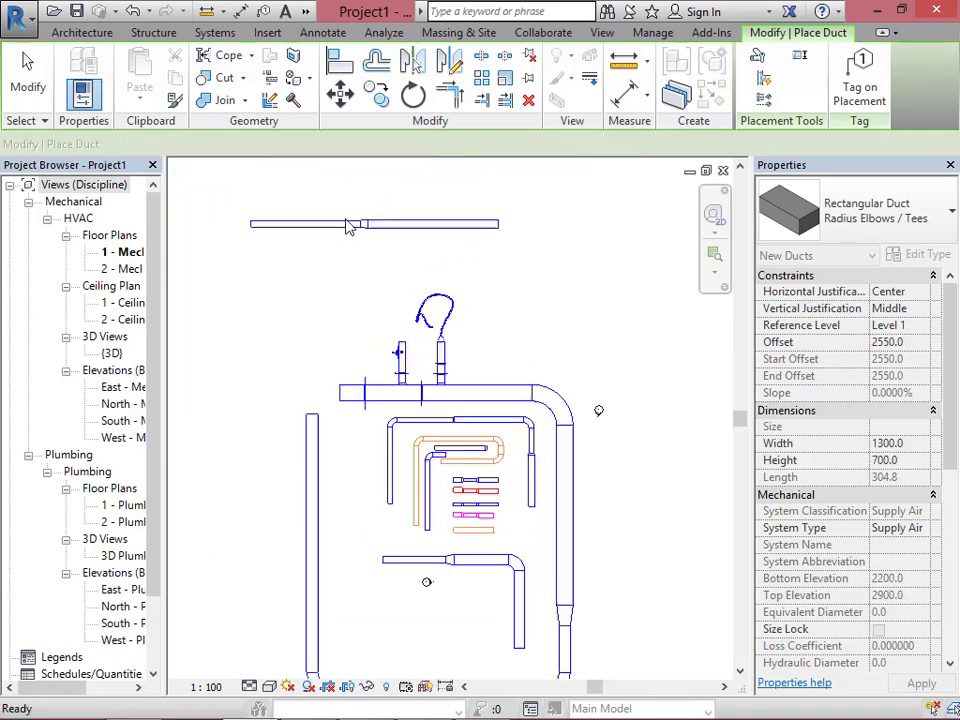
{"action": "key", "text": "Escape"}
Justify the whole new duct run, including its transition, with the Top Left alignment in the Justification Editor.
{"action": "scroll", "coordinate": [456, 281], "scroll_direction": "up", "scroll_amount": 3}
{"action": "scroll", "coordinate": [527, 304], "scroll_direction": "down", "scroll_amount": 2}
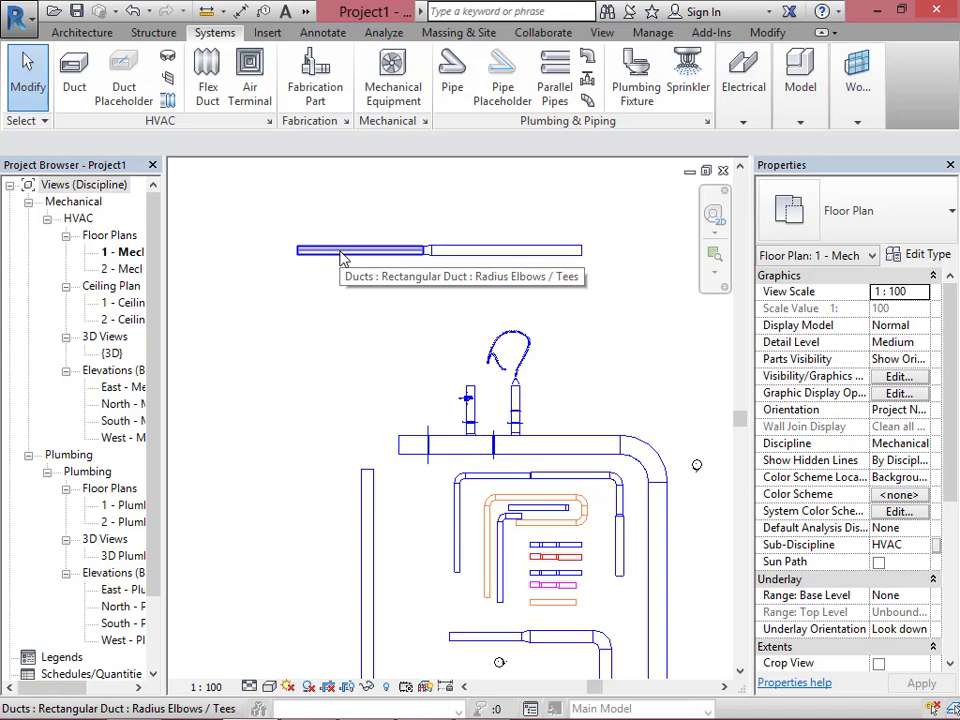
{"action": "key", "text": "Tab"}
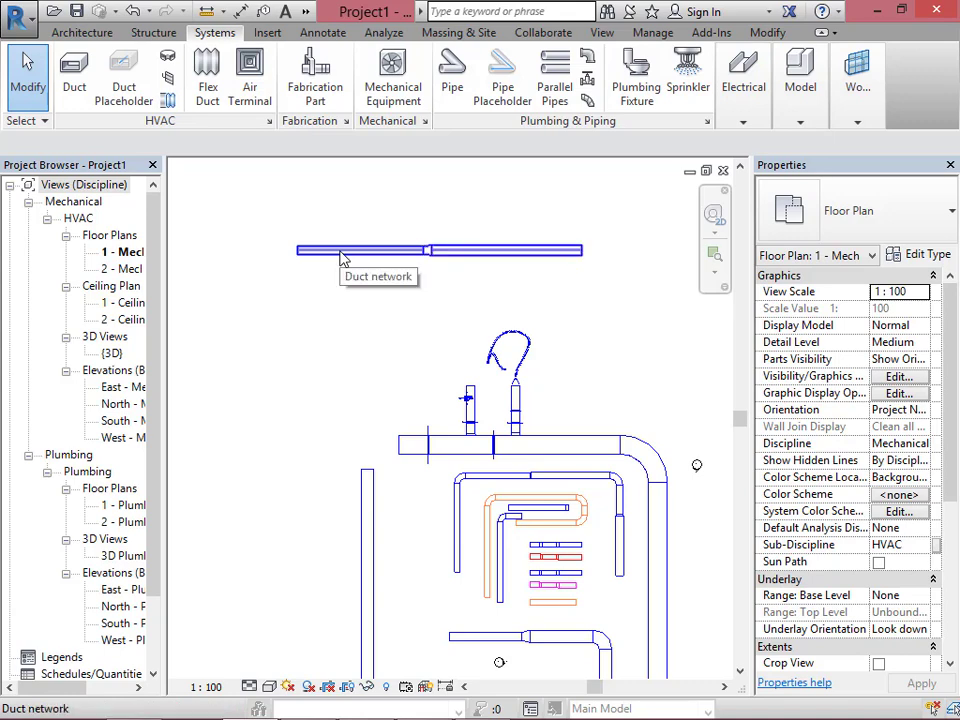
{"action": "left_click", "coordinate": [340, 258]}
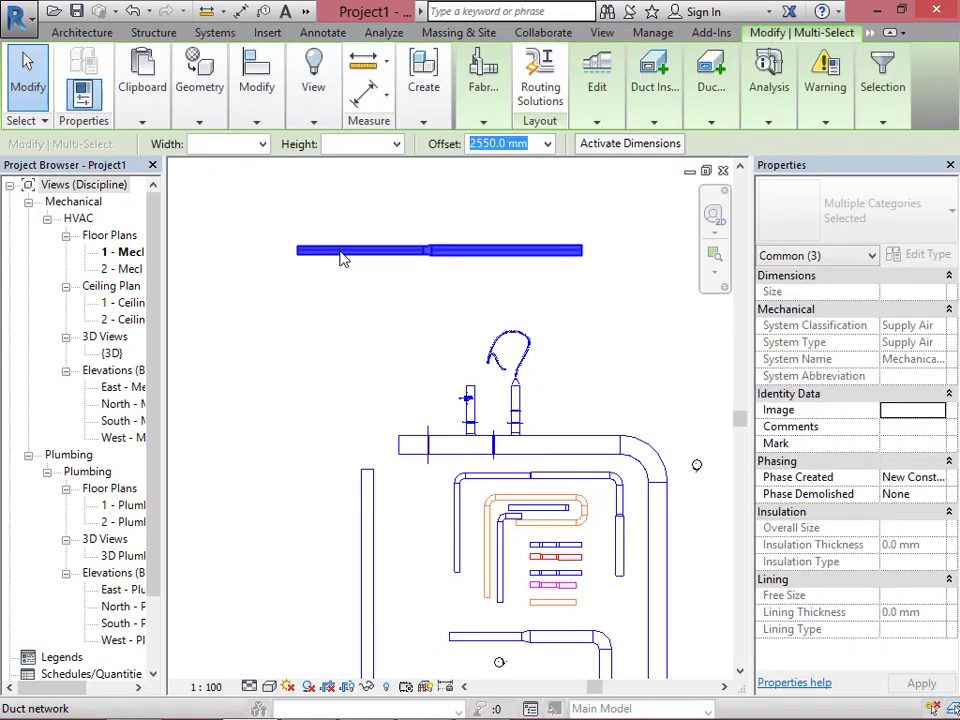
{"action": "left_click", "coordinate": [632, 118]}
{"action": "left_click", "coordinate": [606, 124]}
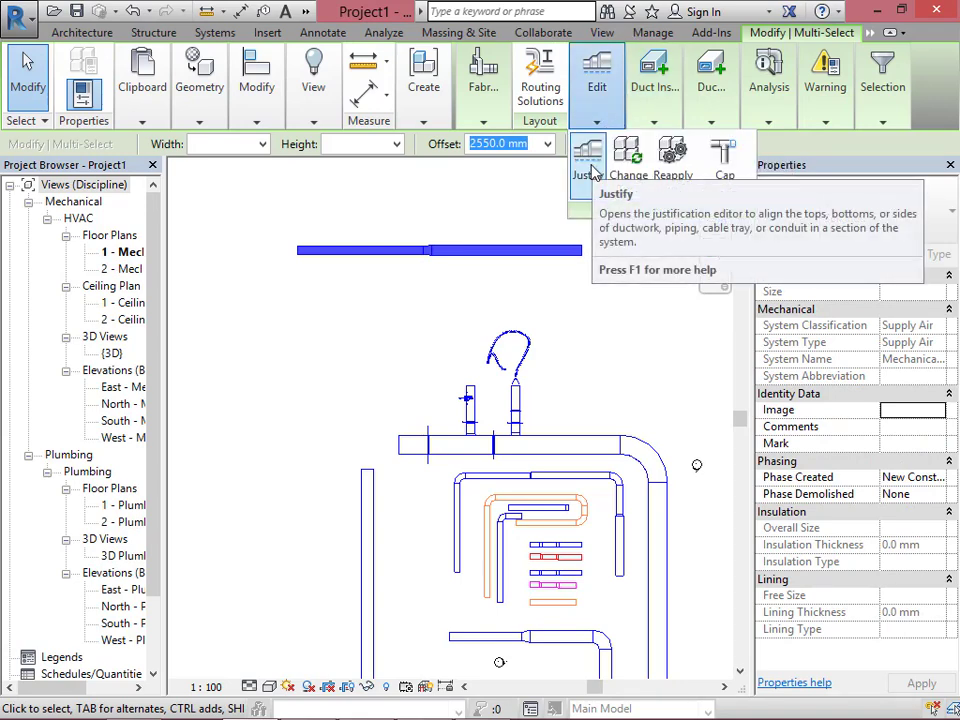
{"action": "left_click", "coordinate": [586, 156]}
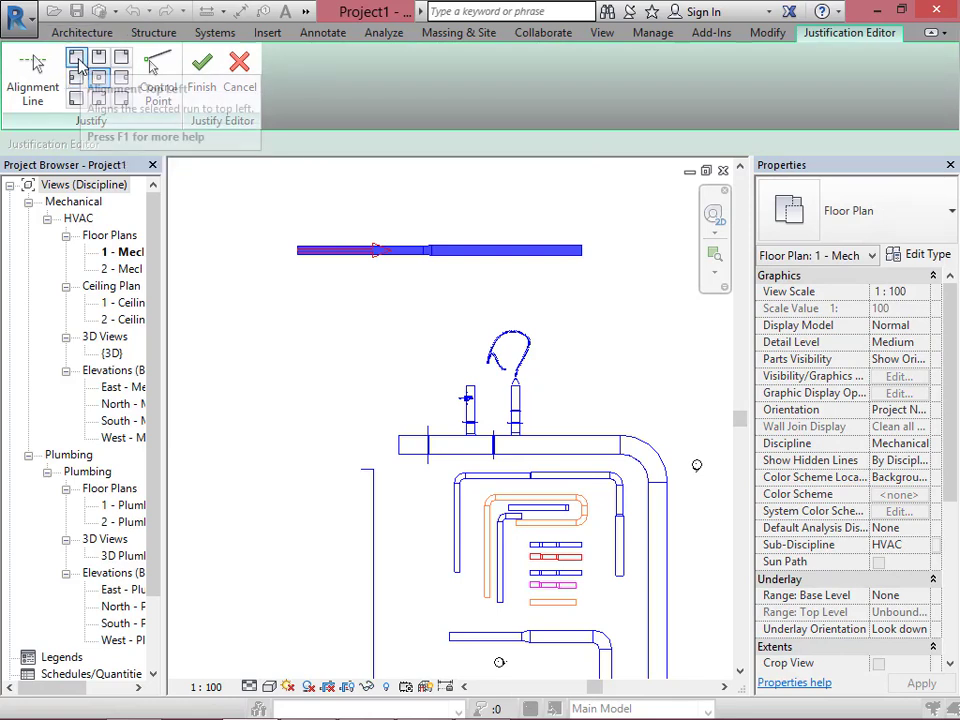
{"action": "left_click", "coordinate": [77, 59]}
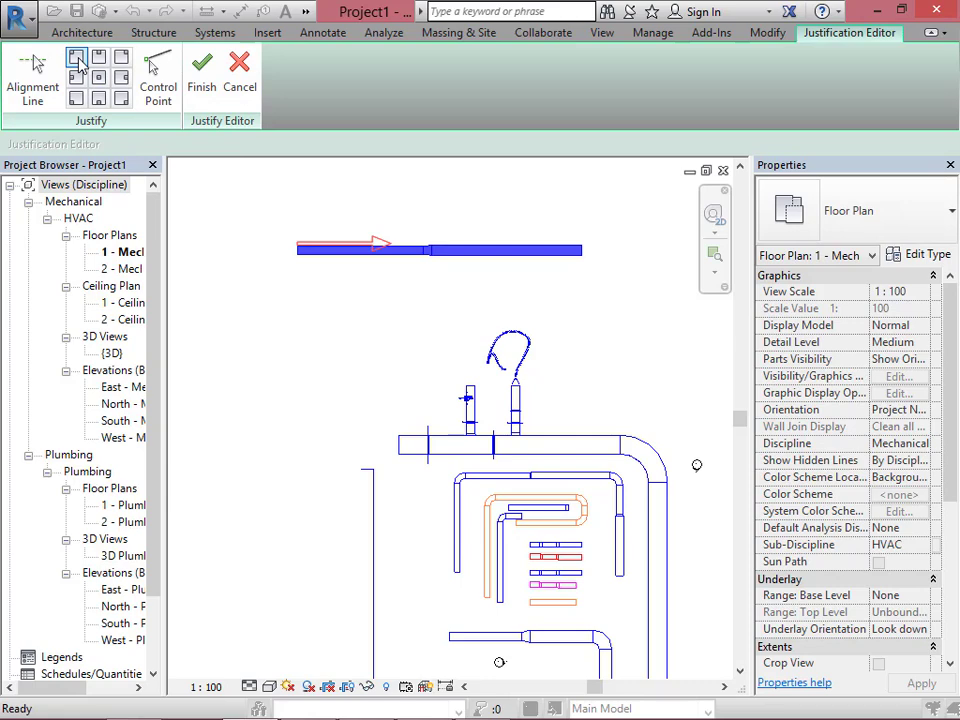
{"action": "left_click", "coordinate": [200, 80]}
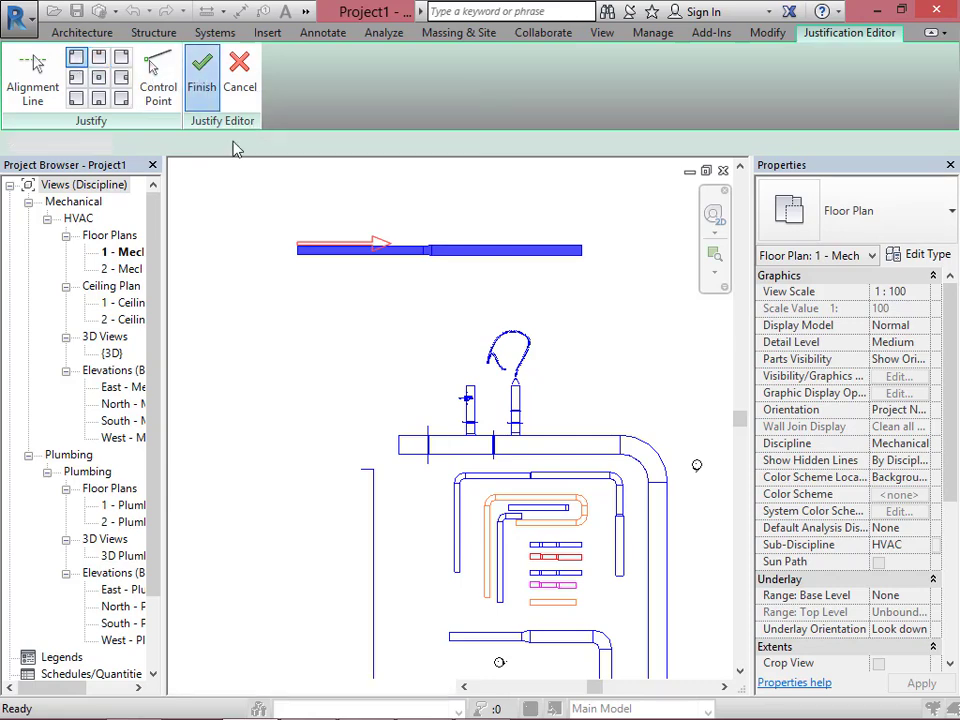
{"action": "left_click", "coordinate": [431, 287]}
Examine the justified duct run's transition in plan and from several angles in the 3D view, and return to the floor plan.
{"action": "scroll", "coordinate": [420, 253], "scroll_direction": "up", "scroll_amount": 4}
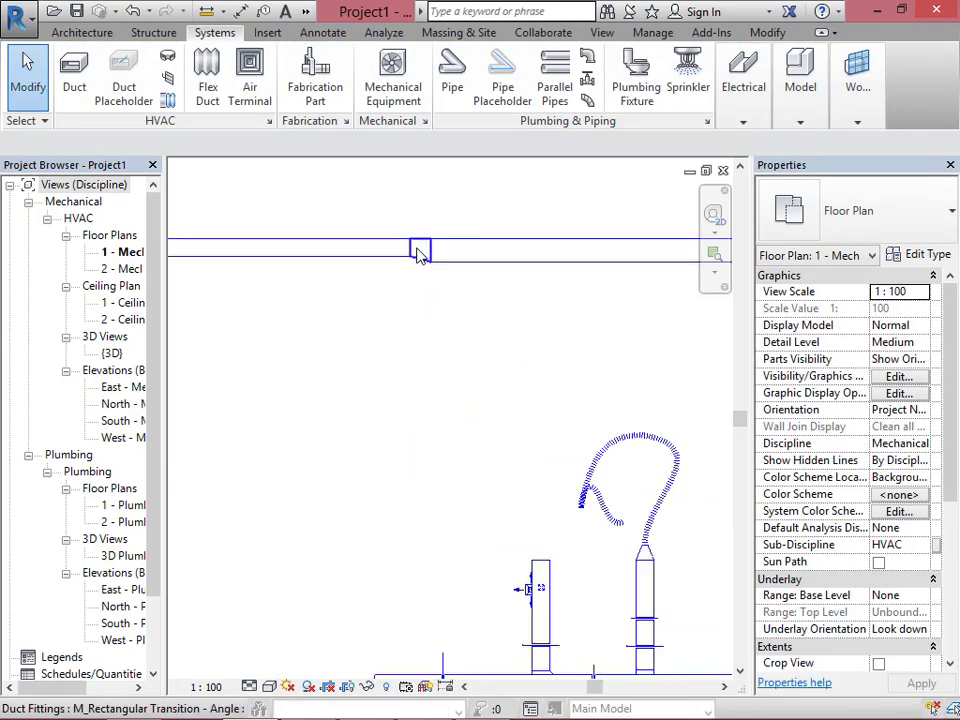
{"action": "scroll", "coordinate": [420, 253], "scroll_direction": "up", "scroll_amount": 3}
{"action": "scroll", "coordinate": [350, 214], "scroll_direction": "down", "scroll_amount": 3}
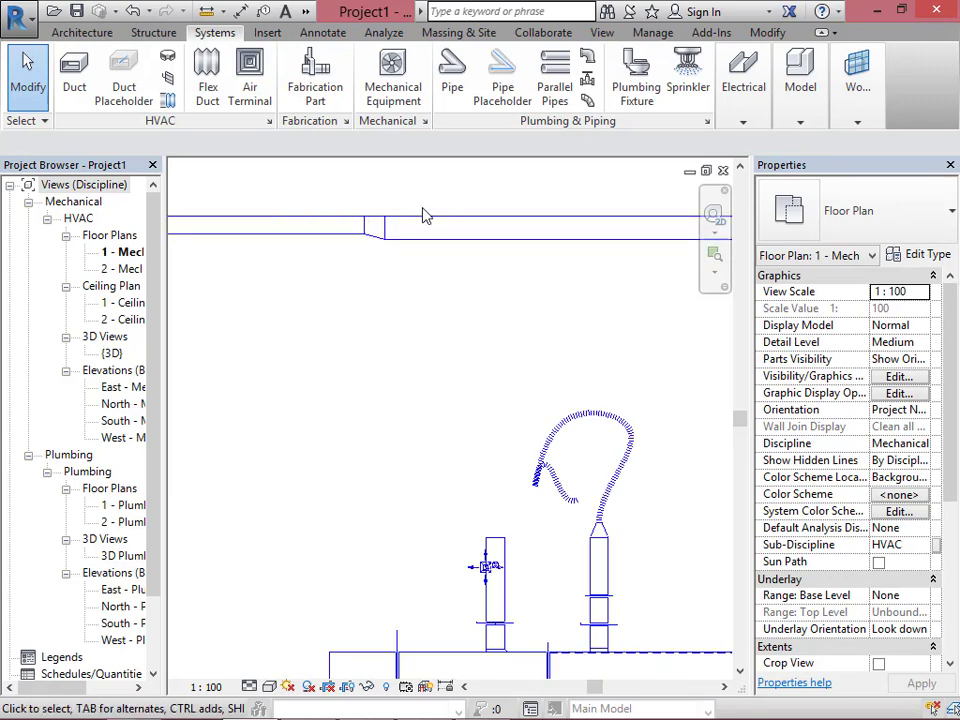
{"action": "scroll", "coordinate": [410, 280], "scroll_direction": "down", "scroll_amount": 4}
{"action": "scroll", "coordinate": [414, 266], "scroll_direction": "up", "scroll_amount": 2}
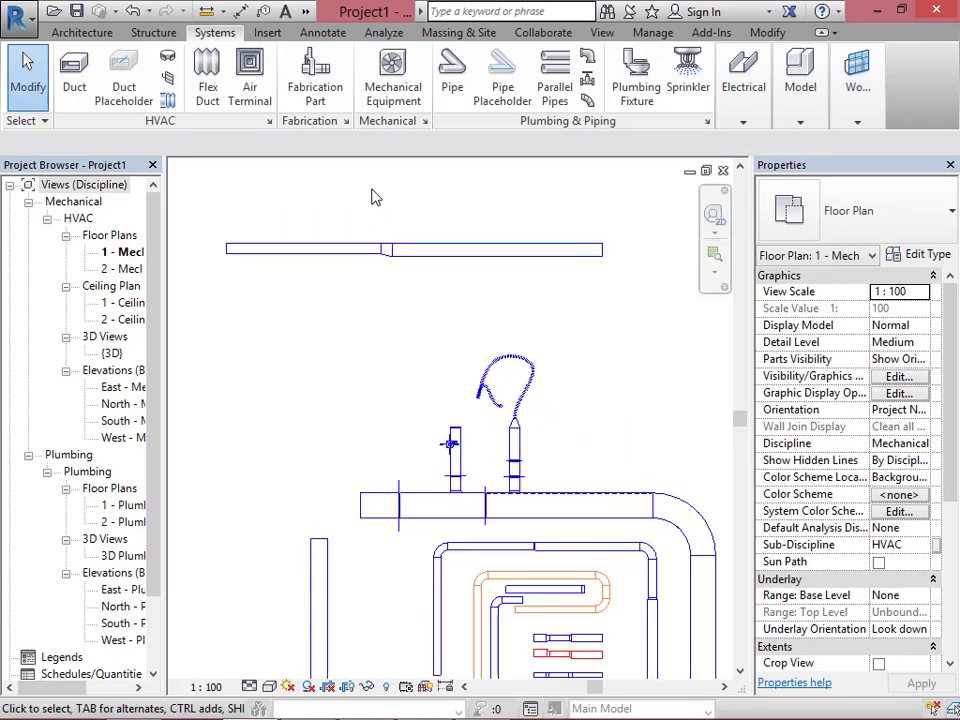
{"action": "left_click", "coordinate": [305, 11]}
{"action": "left_click", "coordinate": [318, 35]}
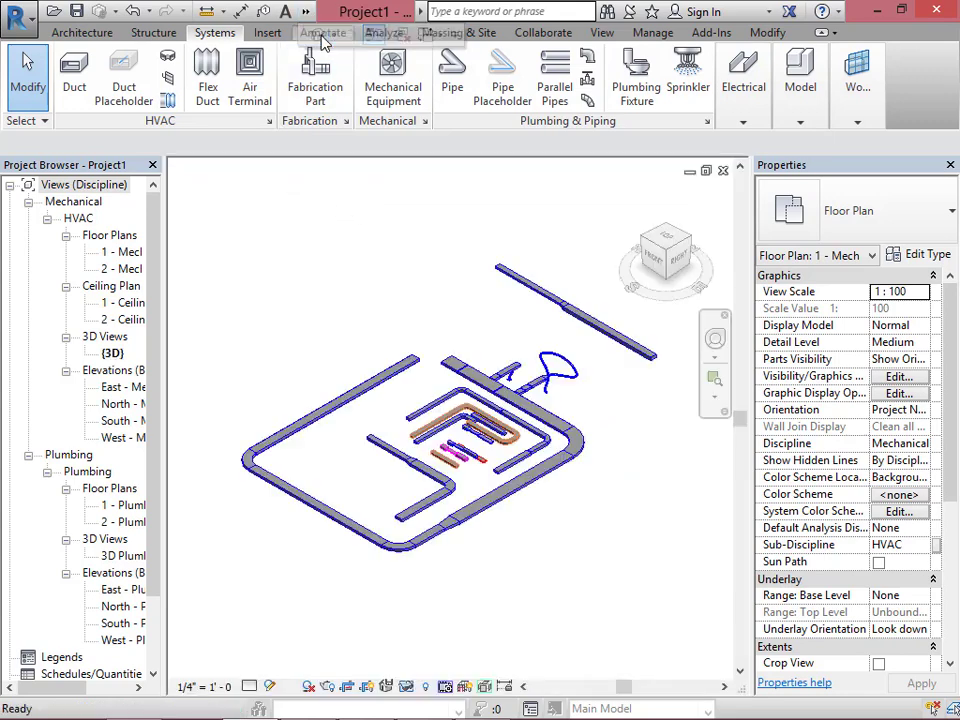
{"action": "scroll", "coordinate": [500, 340], "scroll_direction": "up", "scroll_amount": 8}
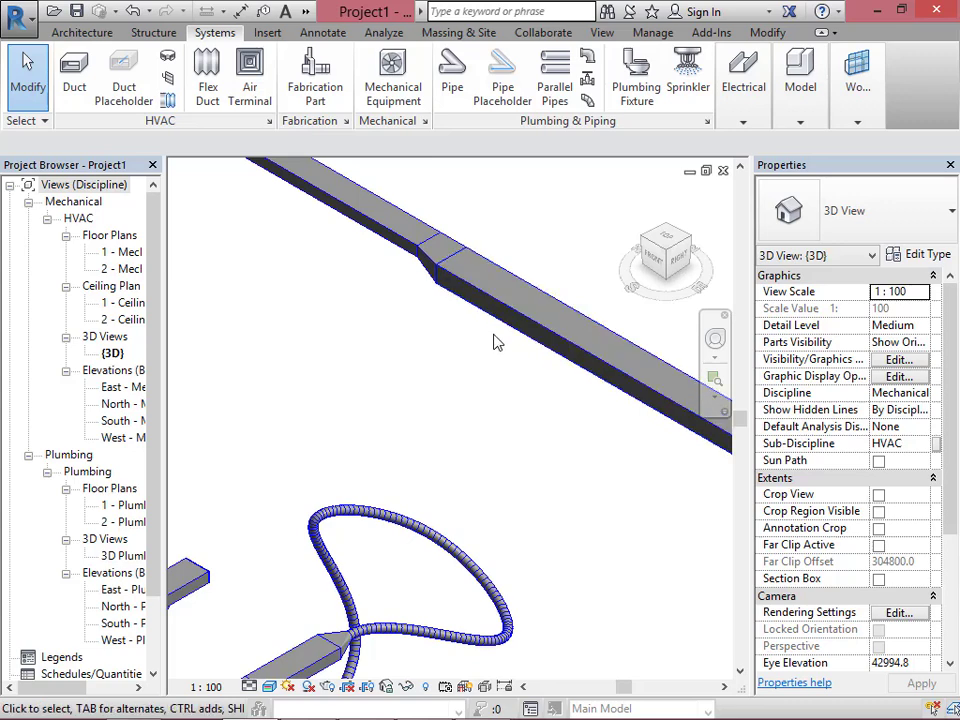
{"action": "scroll", "coordinate": [493, 342], "scroll_direction": "down", "scroll_amount": 5}
{"action": "left_click", "coordinate": [450, 285]}
{"action": "middle_click_drag", "start_coordinate": [450, 285], "coordinate": [510, 516], "text": "shift"}
{"action": "scroll", "coordinate": [576, 576], "scroll_direction": "up", "scroll_amount": 4}
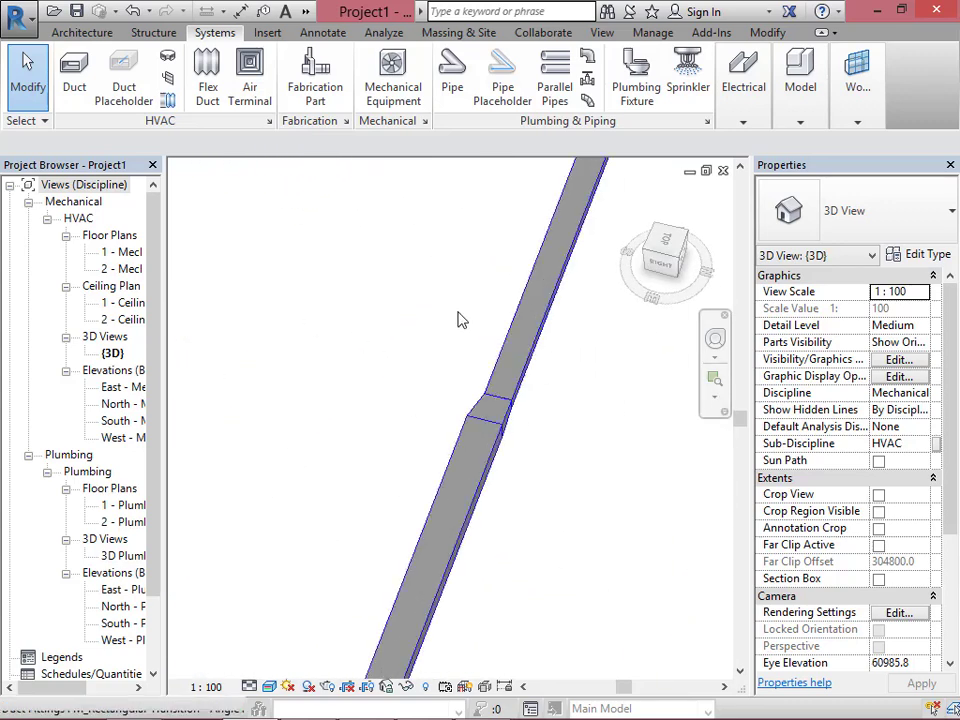
{"action": "scroll", "coordinate": [461, 320], "scroll_direction": "down", "scroll_amount": 4}
{"action": "middle_click_drag", "start_coordinate": [540, 446], "coordinate": [444, 291], "text": "shift"}
{"action": "scroll", "coordinate": [369, 339], "scroll_direction": "up", "scroll_amount": 4}
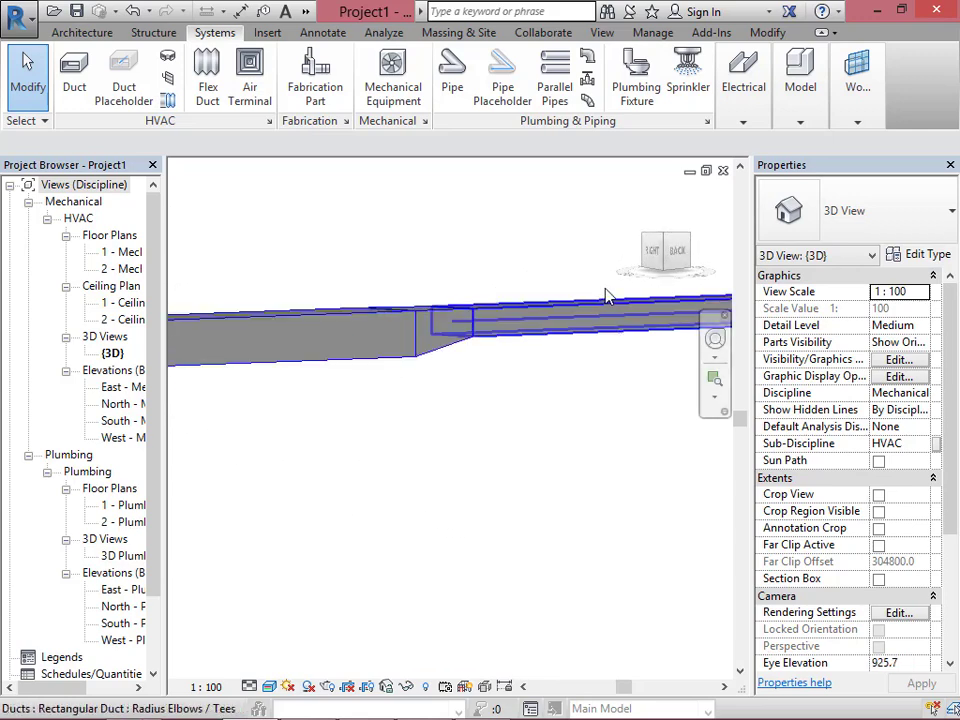
{"action": "scroll", "coordinate": [482, 401], "scroll_direction": "down", "scroll_amount": 3}
{"action": "middle_click_drag", "start_coordinate": [482, 401], "coordinate": [583, 498], "text": "shift"}
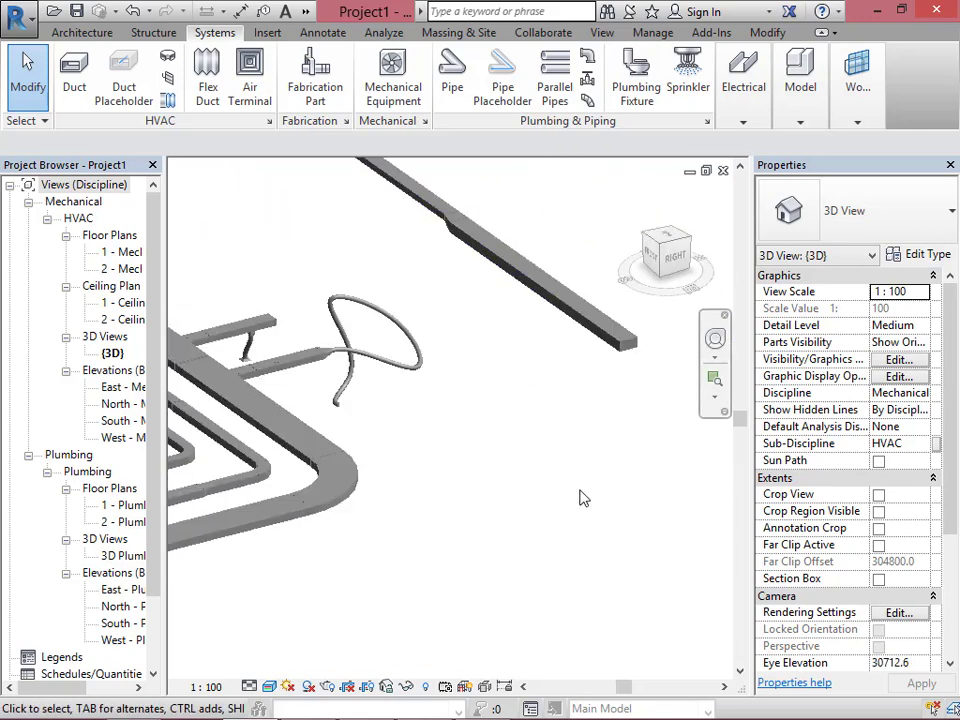
{"action": "scroll", "coordinate": [450, 195], "scroll_direction": "up", "scroll_amount": 3}
{"action": "scroll", "coordinate": [495, 255], "scroll_direction": "up", "scroll_amount": 3}
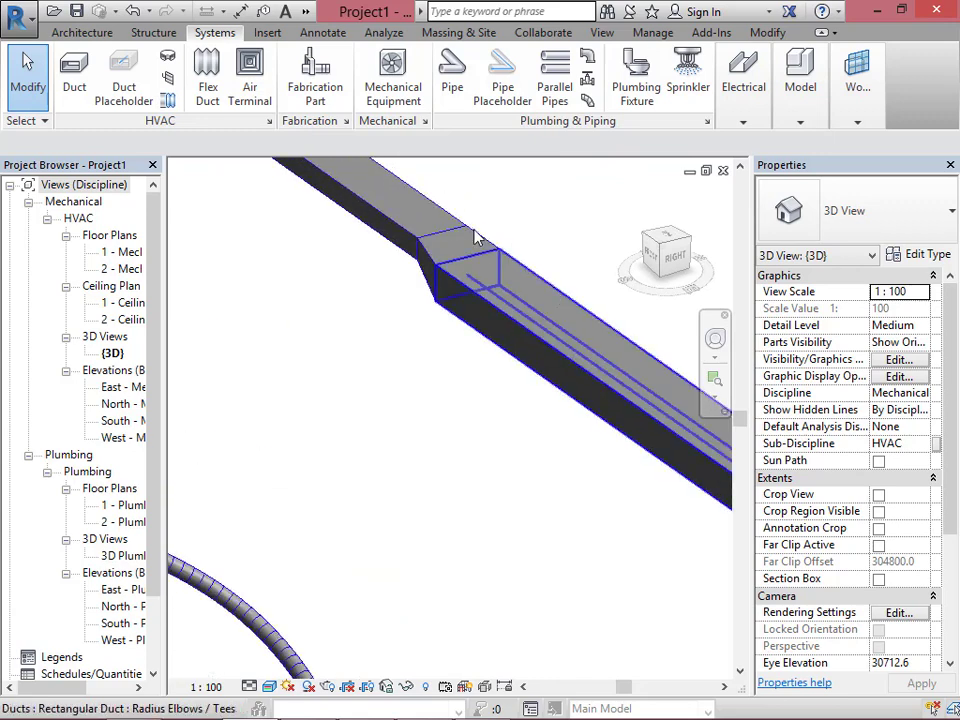
{"action": "scroll", "coordinate": [477, 237], "scroll_direction": "down", "scroll_amount": 2}
{"action": "left_click", "coordinate": [723, 171]}
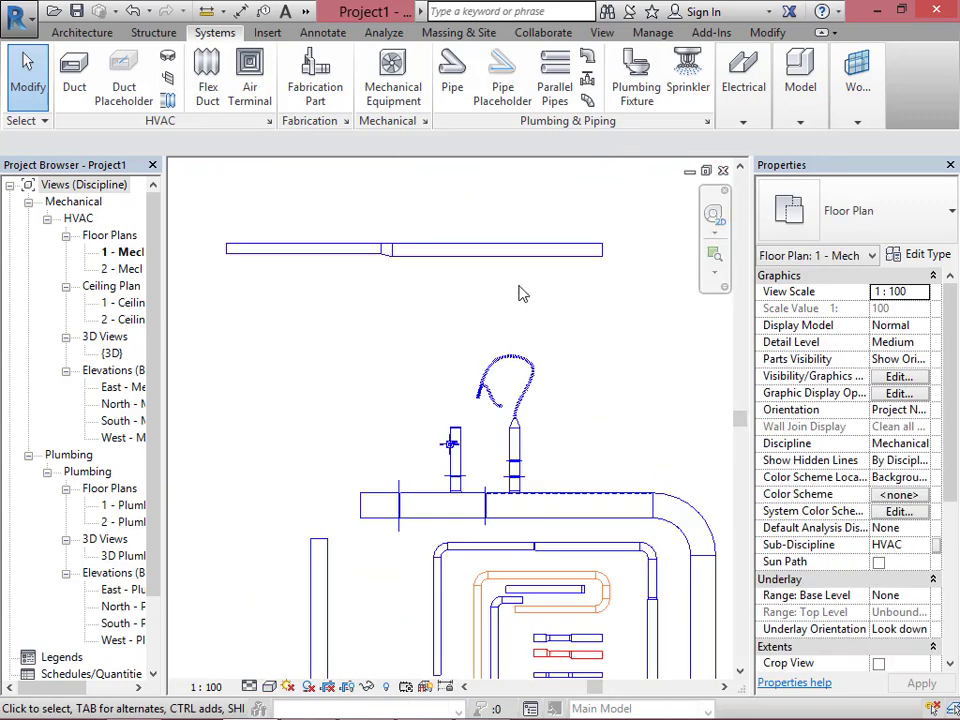
{"action": "scroll", "coordinate": [354, 249], "scroll_direction": "down", "scroll_amount": 2}
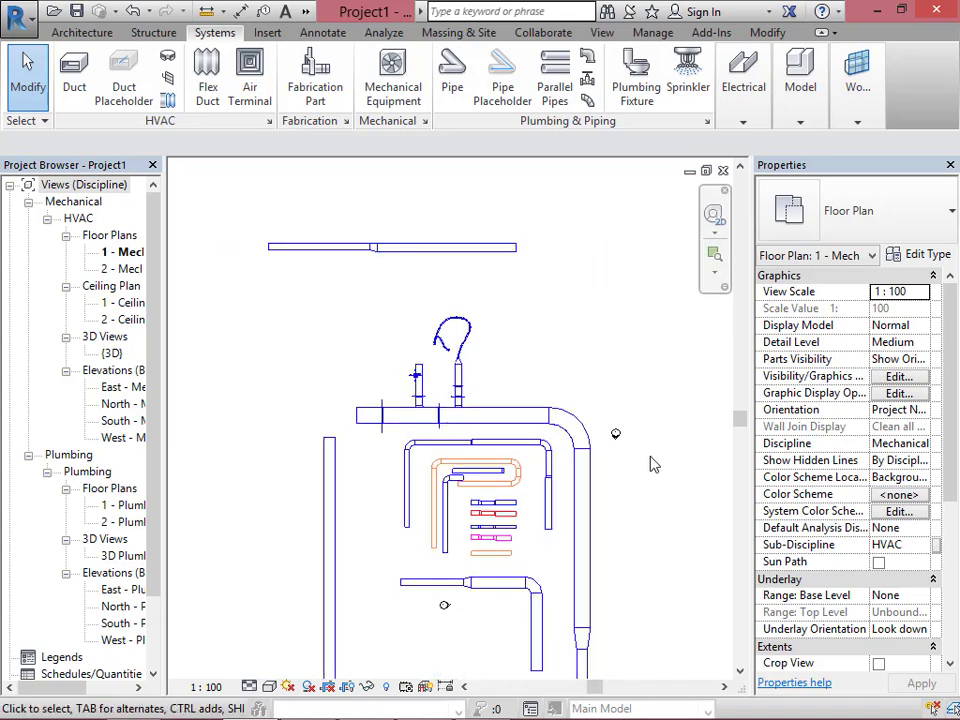
{"action": "scroll", "coordinate": [585, 480], "scroll_direction": "down", "scroll_amount": 2}
{"action": "scroll", "coordinate": [591, 514], "scroll_direction": "up", "scroll_amount": 3}
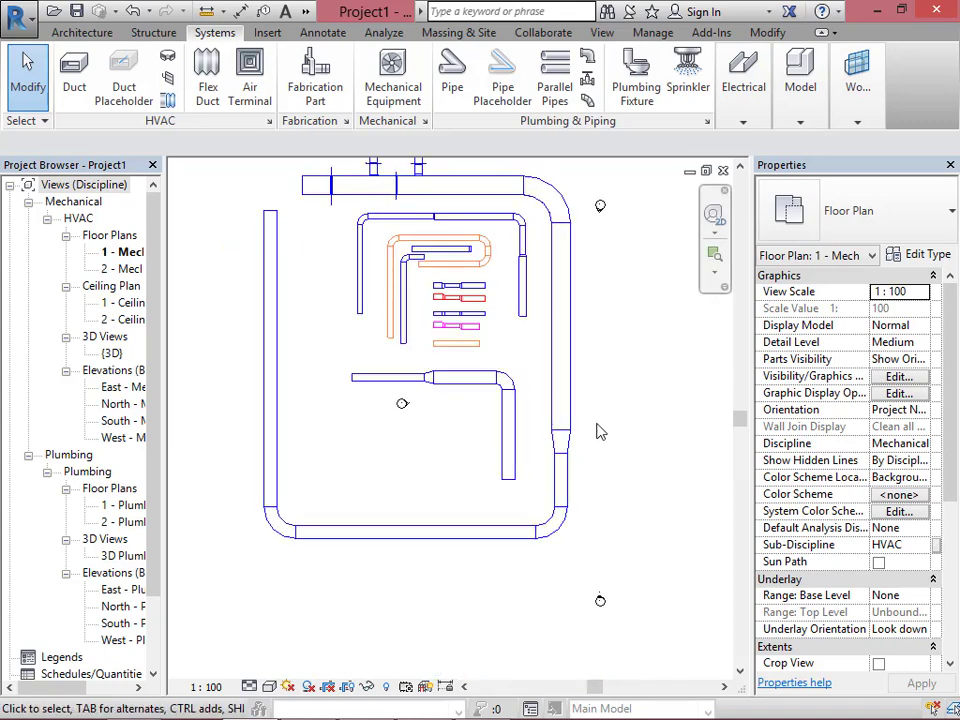
{"action": "scroll", "coordinate": [565, 480], "scroll_direction": "down", "scroll_amount": 1}
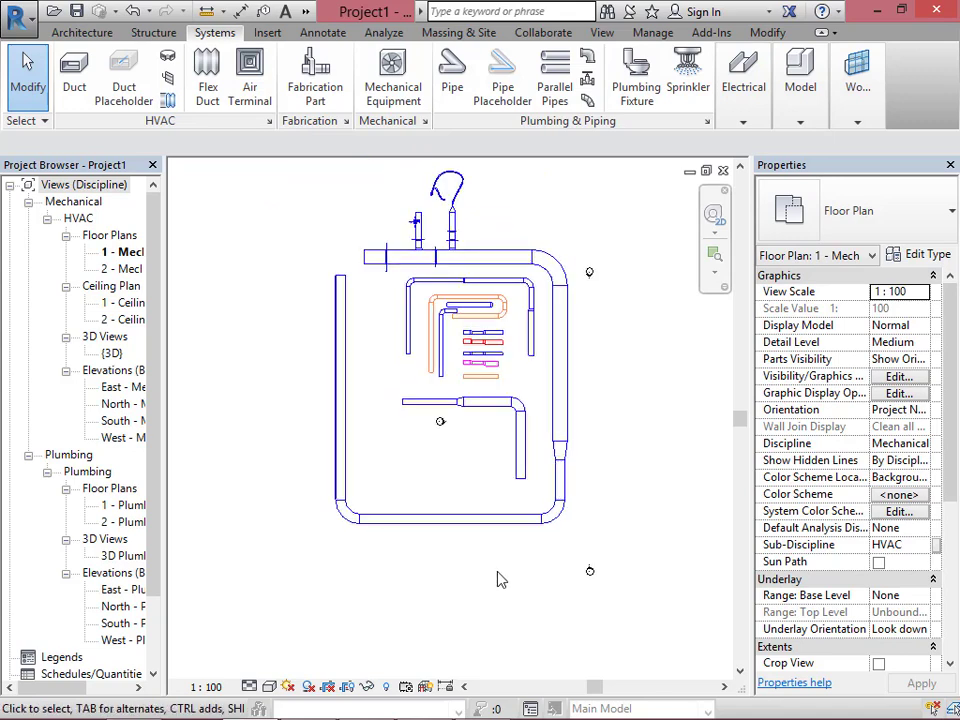
{"action": "scroll", "coordinate": [495, 570], "scroll_direction": "down", "scroll_amount": 2}
{"action": "scroll", "coordinate": [425, 315], "scroll_direction": "up", "scroll_amount": 3}
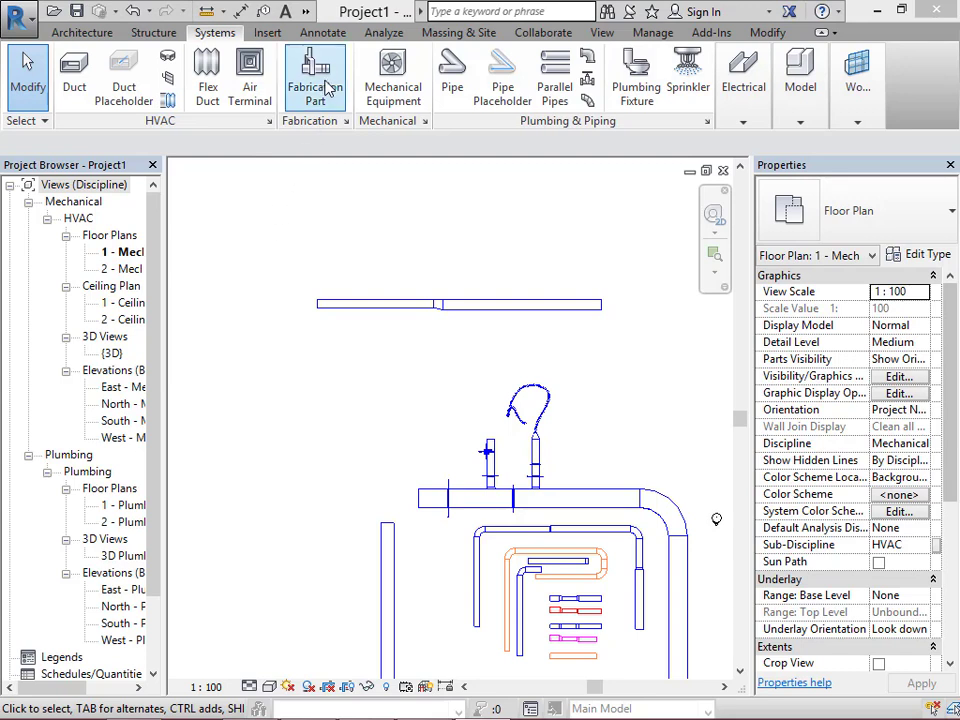
Start placing a fabrication part and set the fabrication configuration to Revit MEP Metric Content V2.0 in the Fabrication Settings.
{"action": "left_click", "coordinate": [322, 88]}
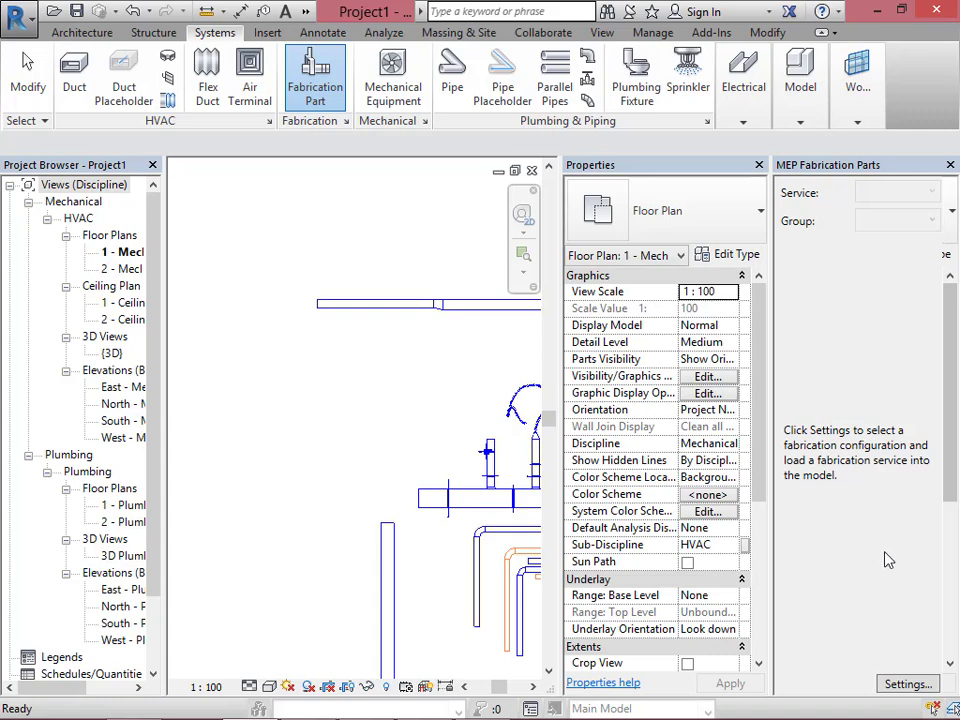
{"action": "left_click", "coordinate": [905, 684]}
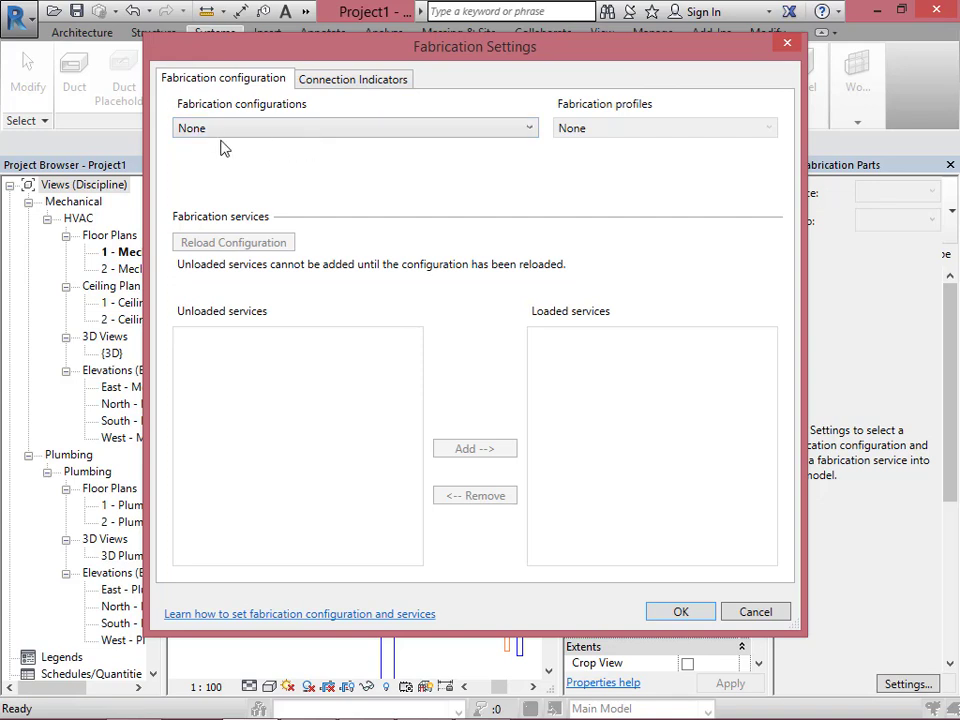
{"action": "left_click", "coordinate": [367, 130]}
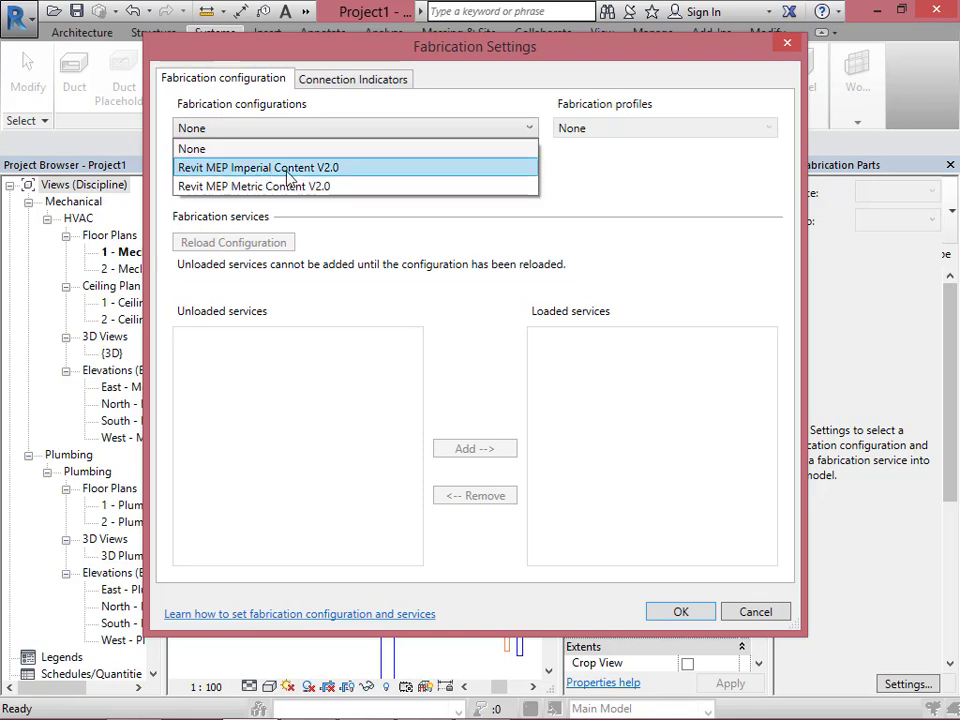
{"action": "left_click", "coordinate": [330, 187]}
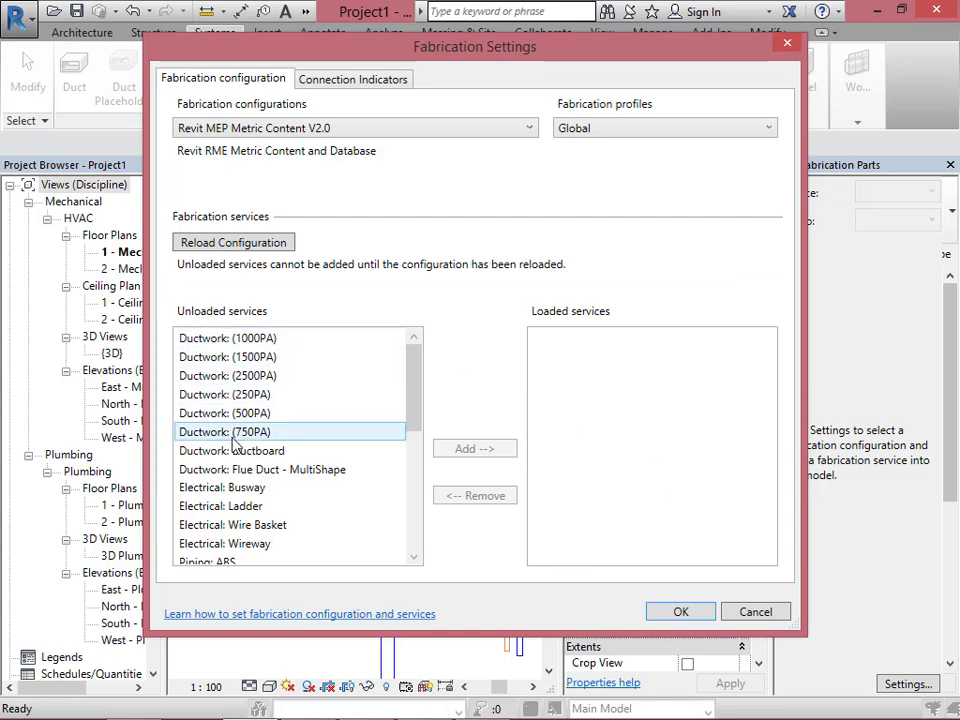
Load the Ductwork: Ductboard fabrication service into the project and accept the Fabrication Settings.
{"action": "left_click", "coordinate": [264, 342]}
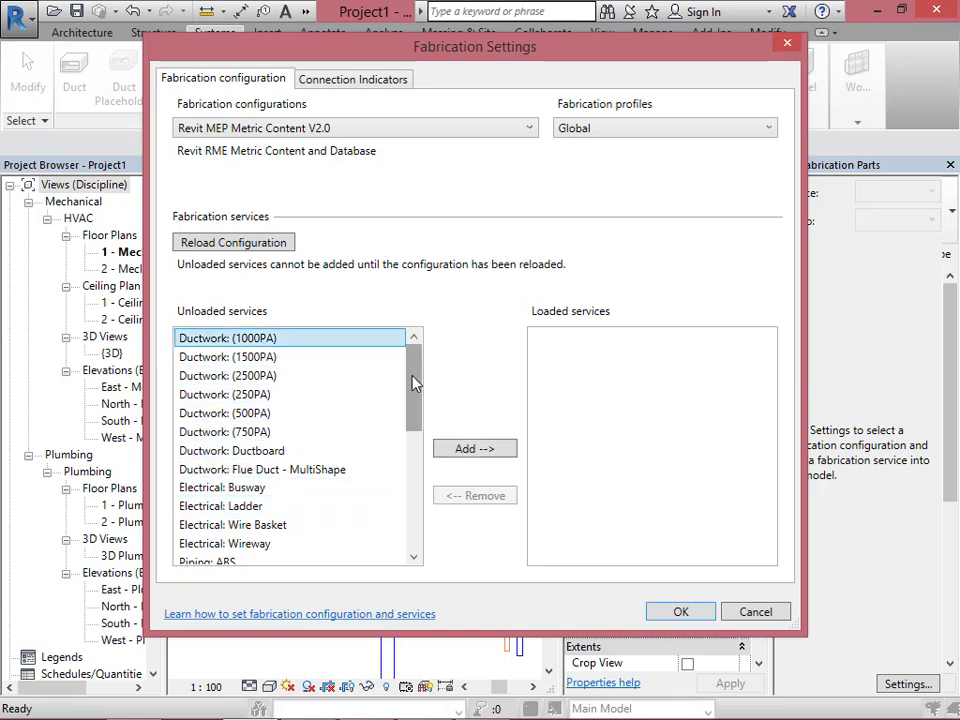
{"action": "scroll", "coordinate": [413, 383], "scroll_direction": "down", "scroll_amount": 1}
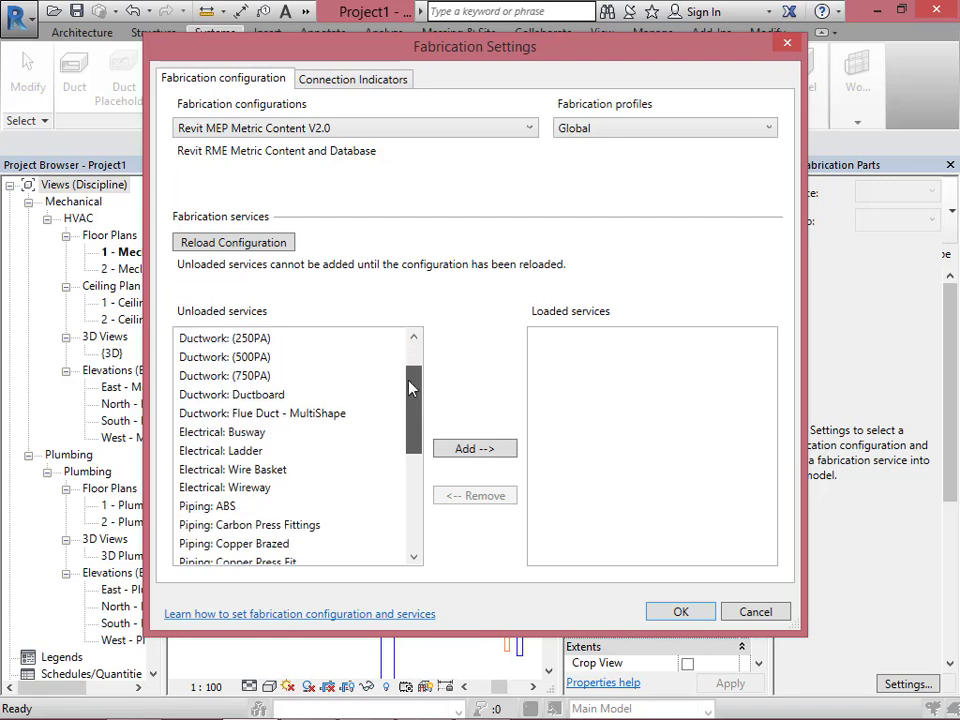
{"action": "scroll", "coordinate": [413, 375], "scroll_direction": "up", "scroll_amount": 1}
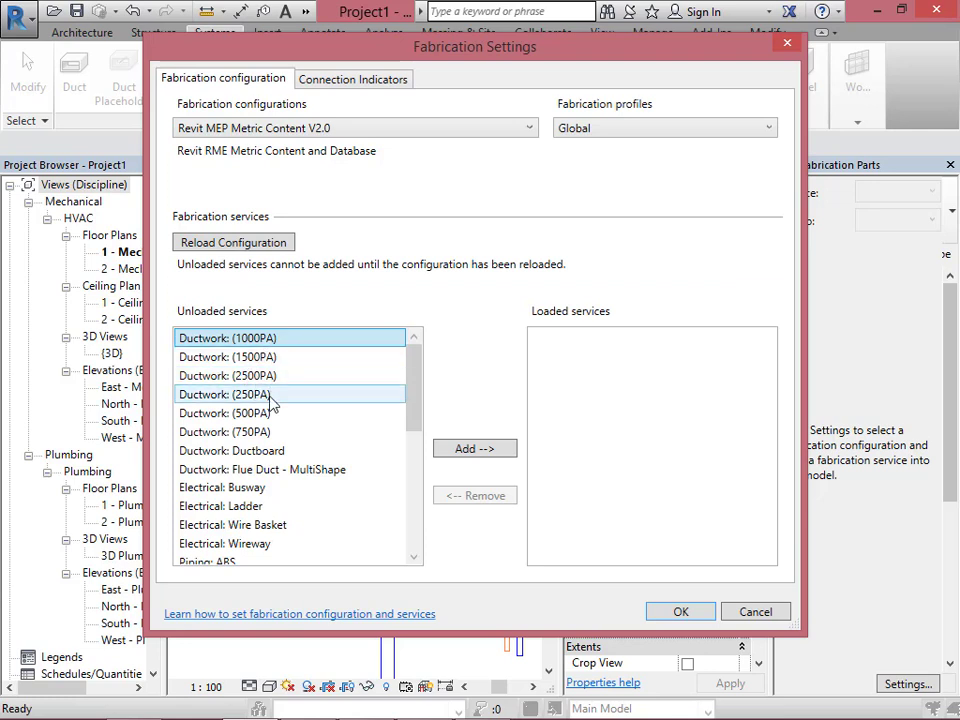
{"action": "left_click", "coordinate": [250, 452]}
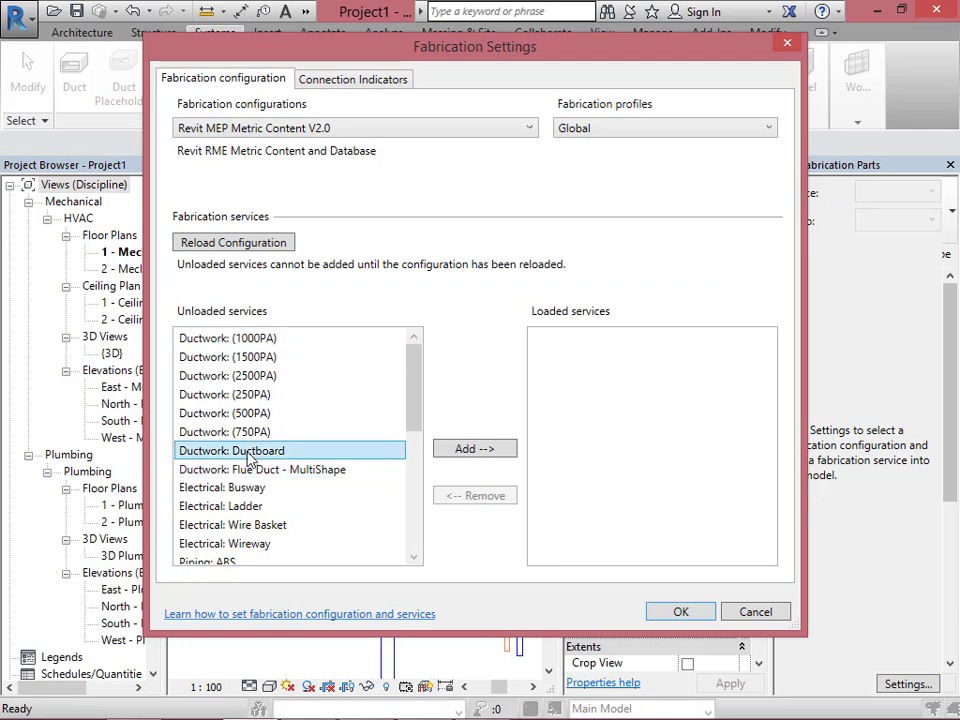
{"action": "left_click", "coordinate": [484, 452]}
{"action": "left_click", "coordinate": [565, 342]}
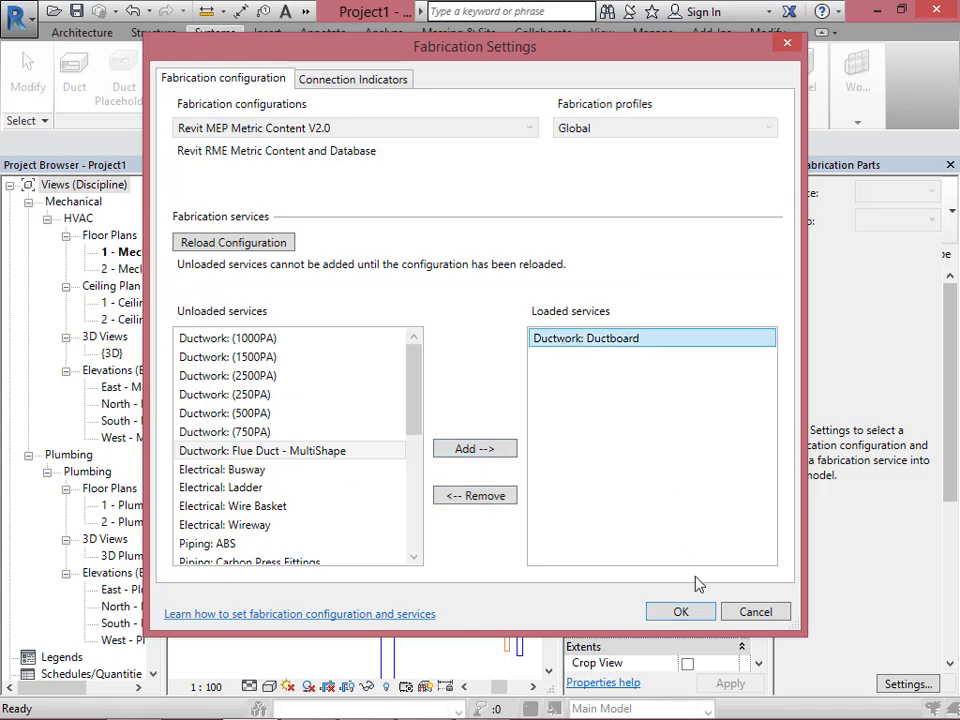
{"action": "left_click", "coordinate": [681, 612]}
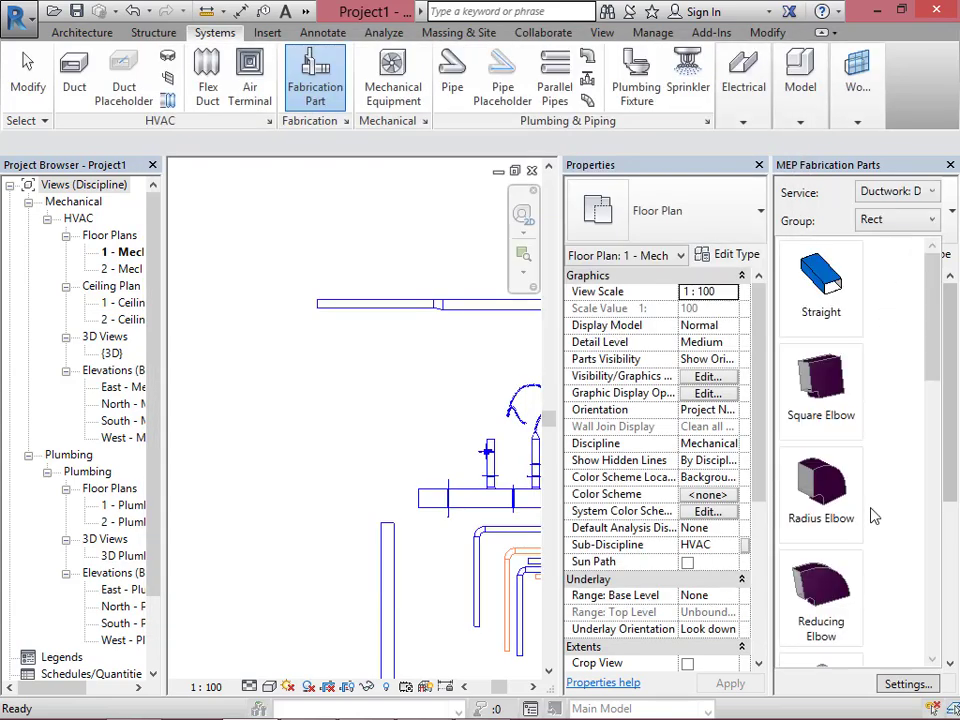
Look through the services, groups and rectangular parts available for the loaded Ductboard service.
{"action": "left_click", "coordinate": [933, 192]}
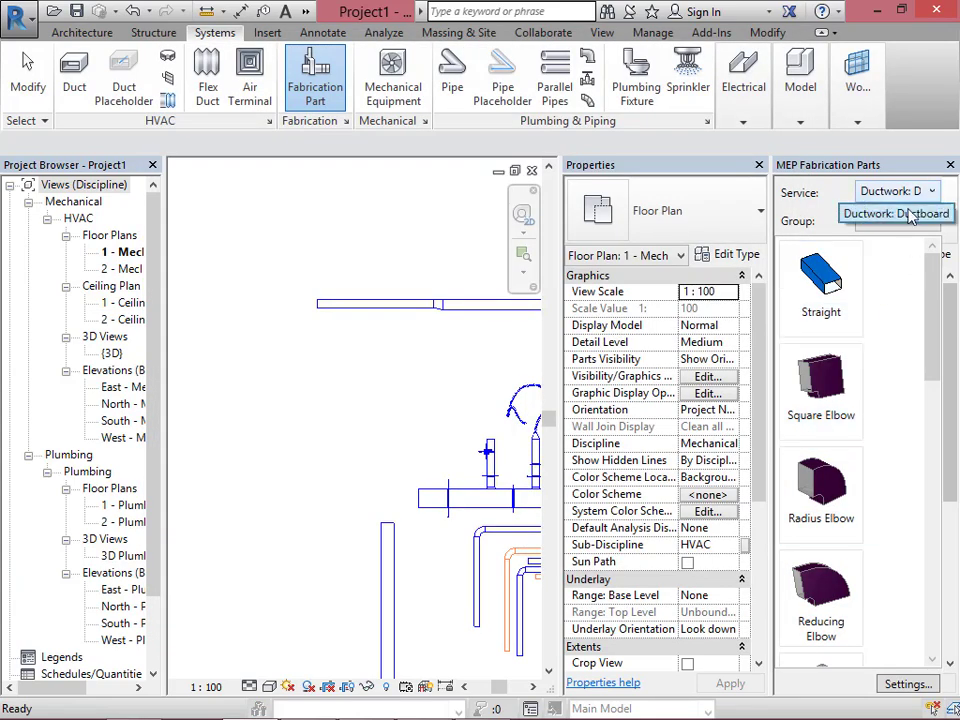
{"action": "left_click", "coordinate": [935, 192]}
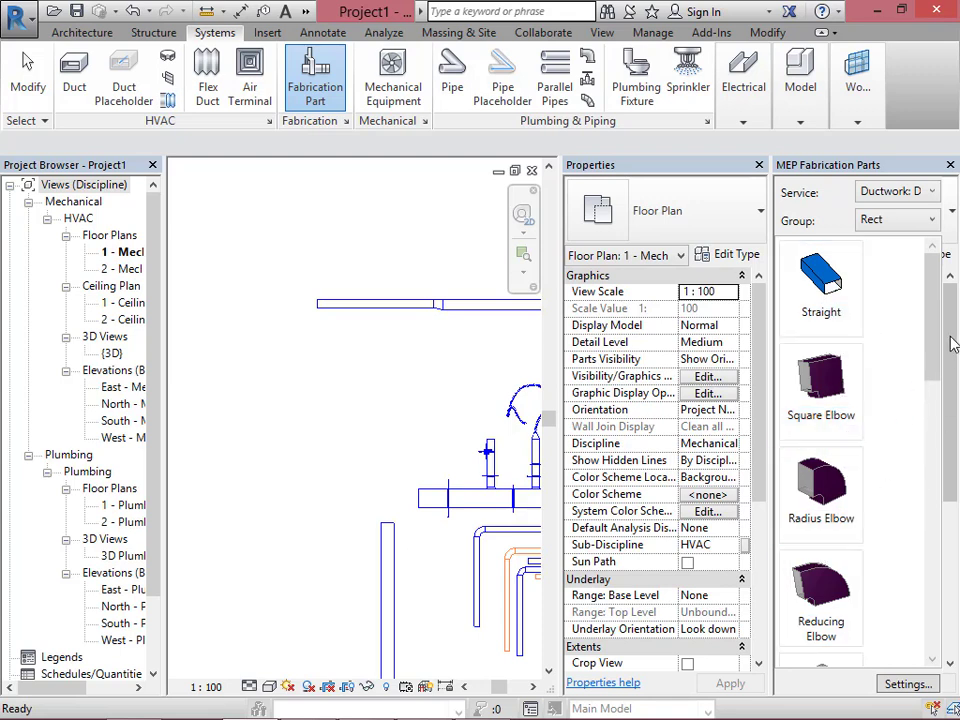
{"action": "left_click_drag", "start_coordinate": [940, 338], "coordinate": [911, 617]}
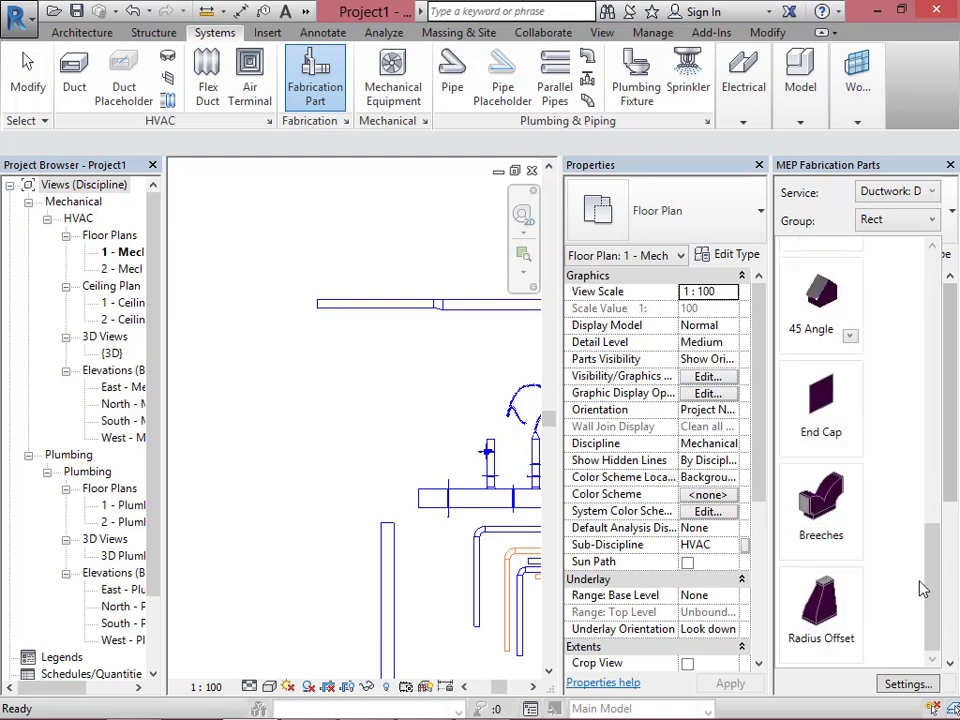
{"action": "left_click_drag", "start_coordinate": [932, 540], "coordinate": [948, 245]}
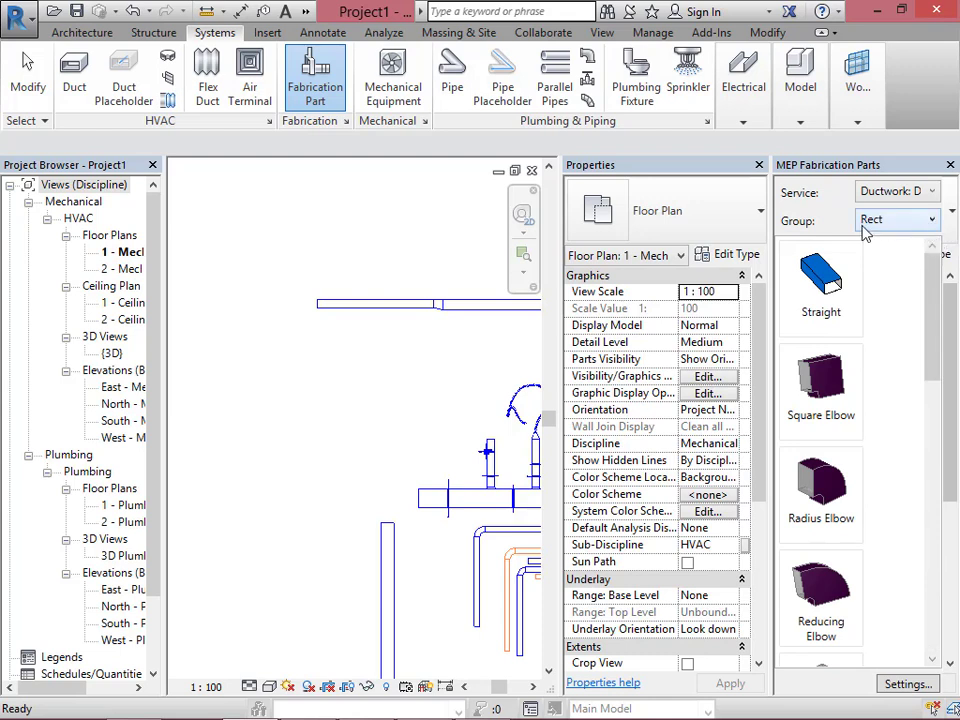
{"action": "left_click", "coordinate": [933, 222]}
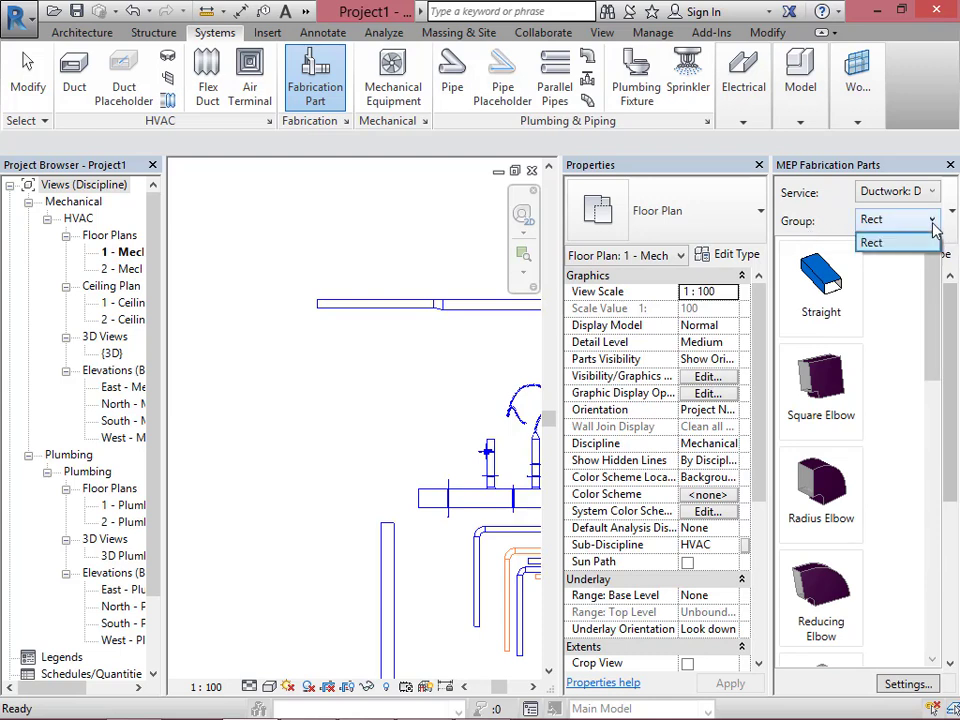
{"action": "left_click", "coordinate": [935, 222]}
{"action": "left_click", "coordinate": [935, 222]}
{"action": "left_click", "coordinate": [925, 193]}
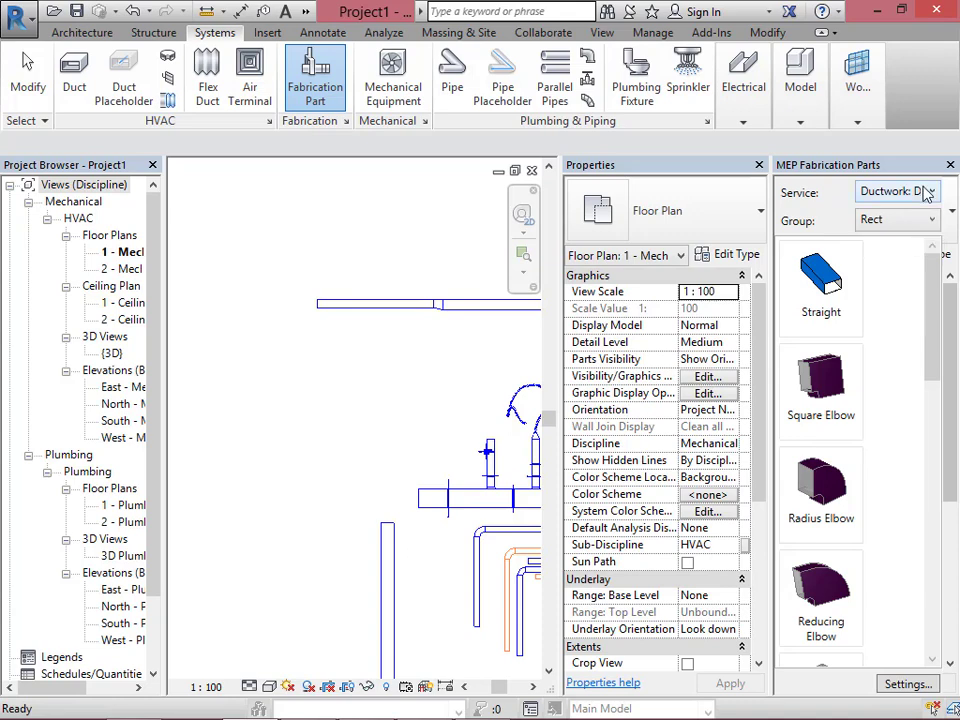
Reload the fabrication configuration and add Ductwork: (1000PA) to the loaded services.
{"action": "left_click", "coordinate": [900, 686]}
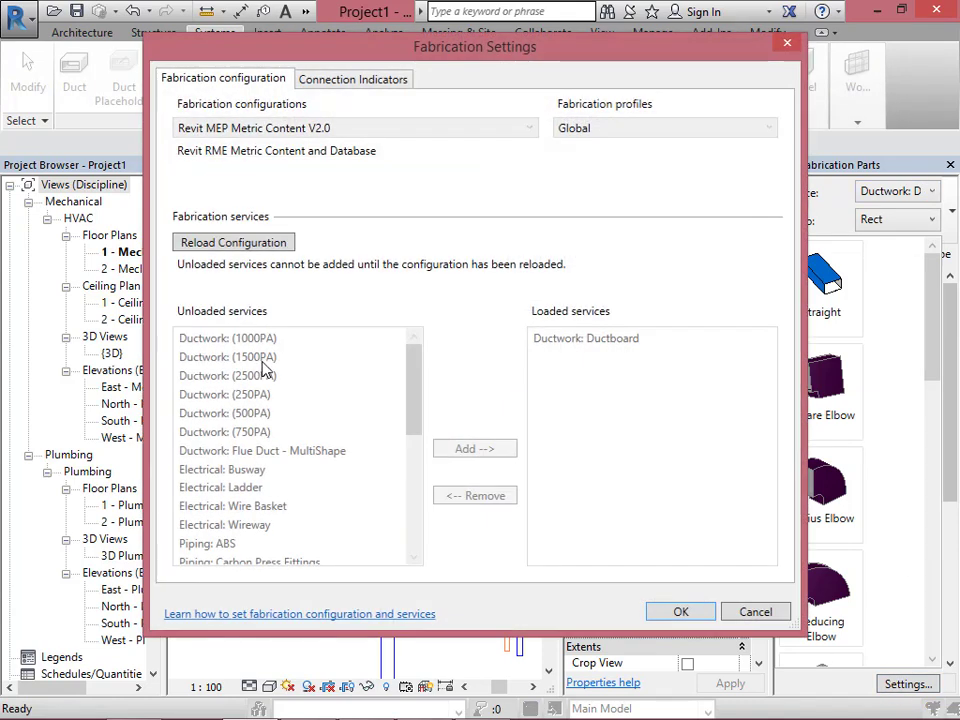
{"action": "left_click", "coordinate": [279, 245]}
{"action": "left_click", "coordinate": [378, 82]}
{"action": "left_click", "coordinate": [265, 79]}
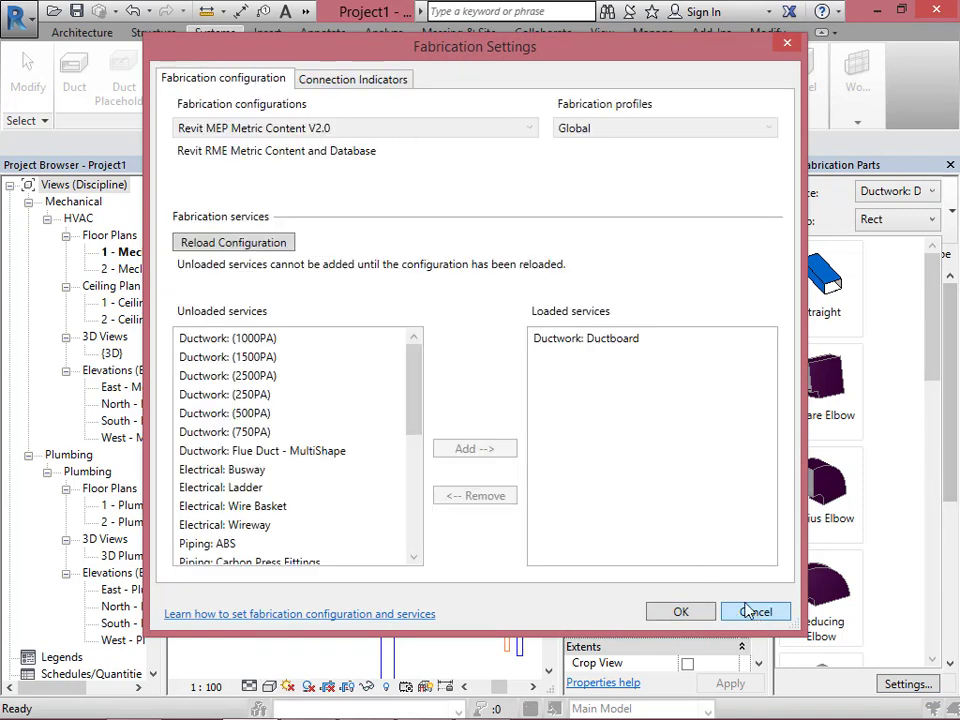
{"action": "left_click", "coordinate": [590, 338]}
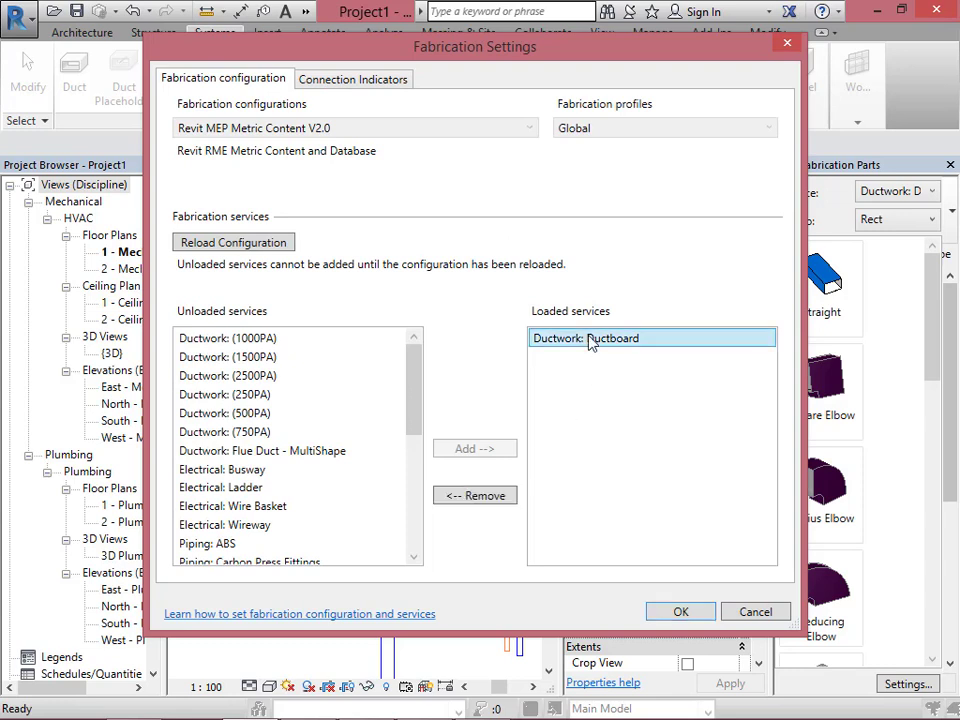
{"action": "left_click", "coordinate": [272, 347]}
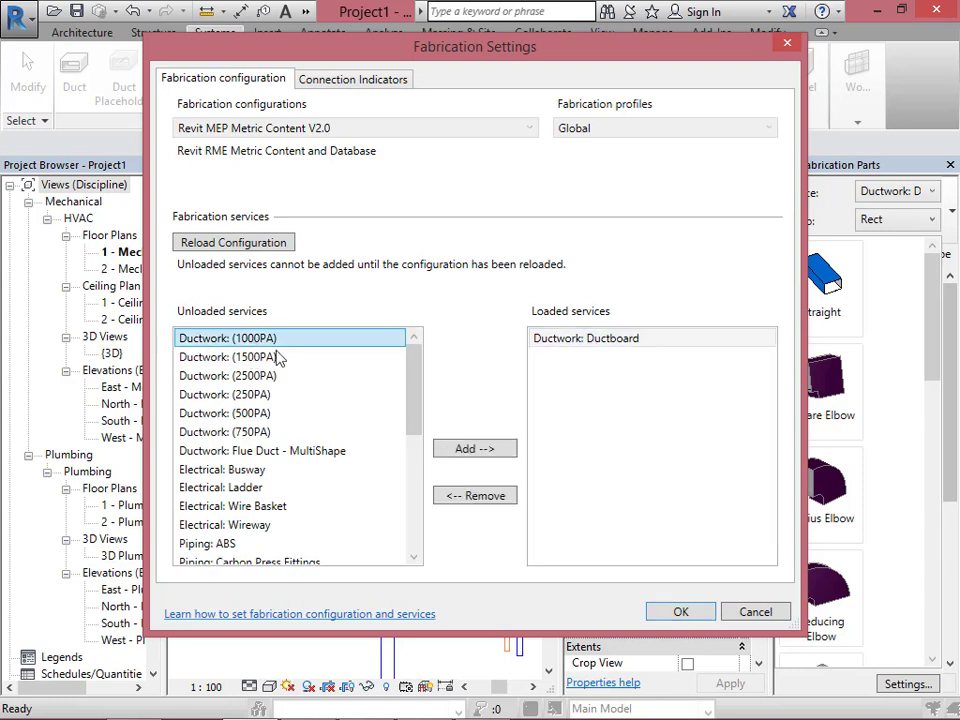
{"action": "left_click", "coordinate": [481, 449]}
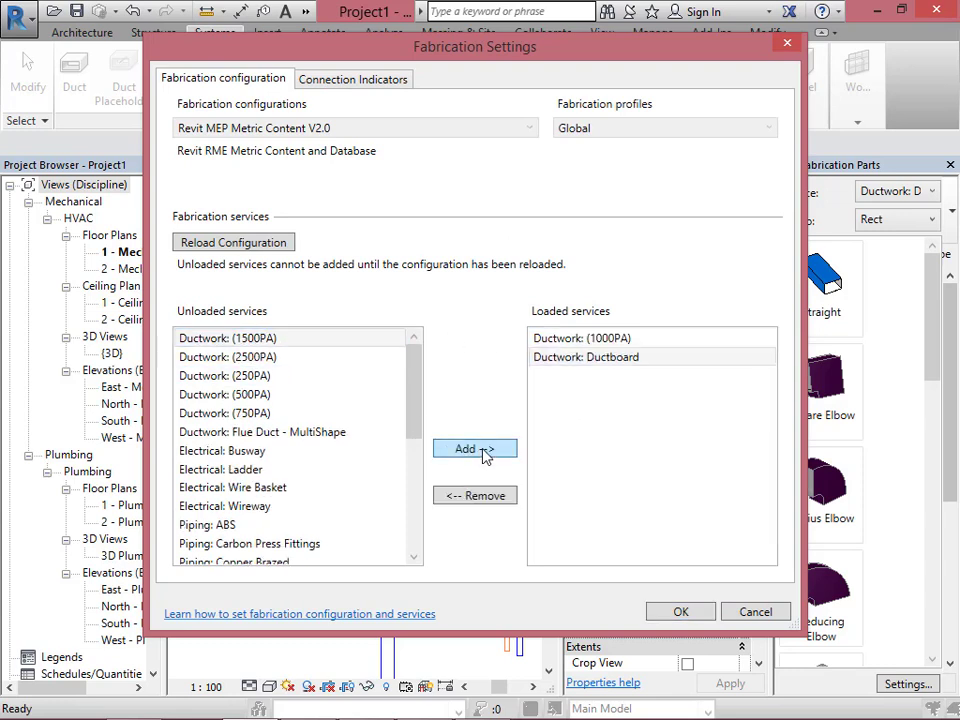
{"action": "left_click", "coordinate": [704, 614]}
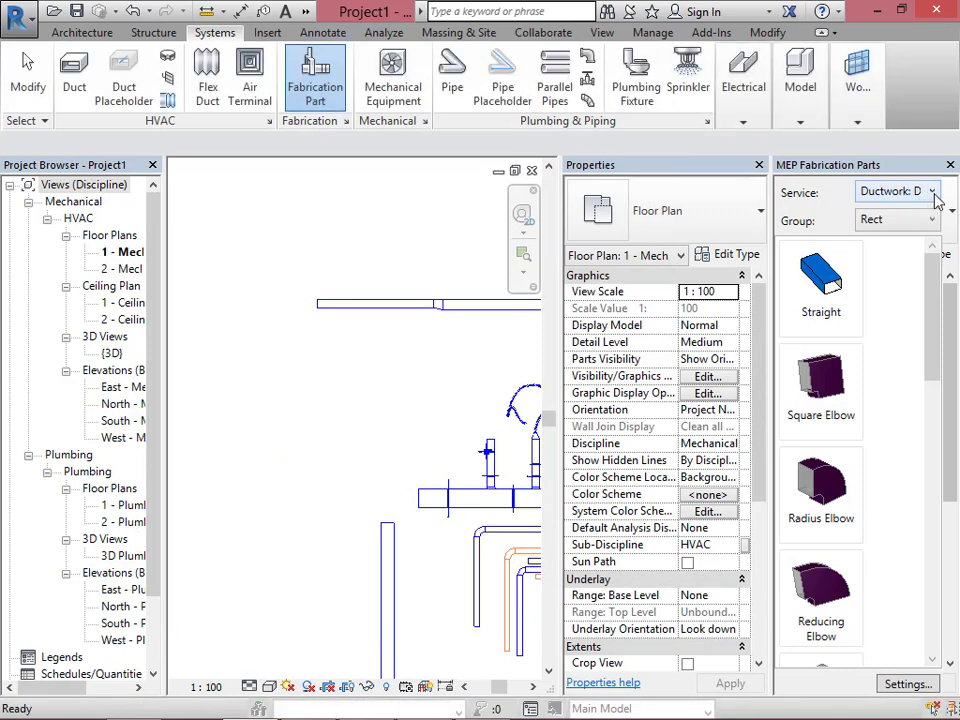
Switch the fabrication parts service to Ductwork: (1000PA).
{"action": "left_click", "coordinate": [933, 193]}
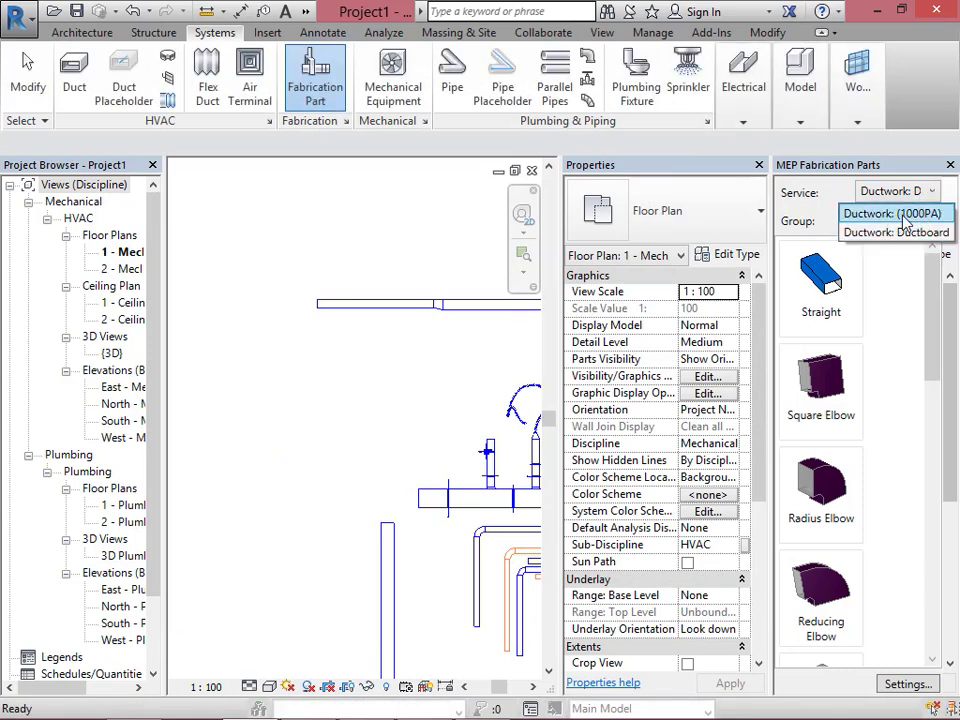
{"action": "left_click", "coordinate": [900, 214]}
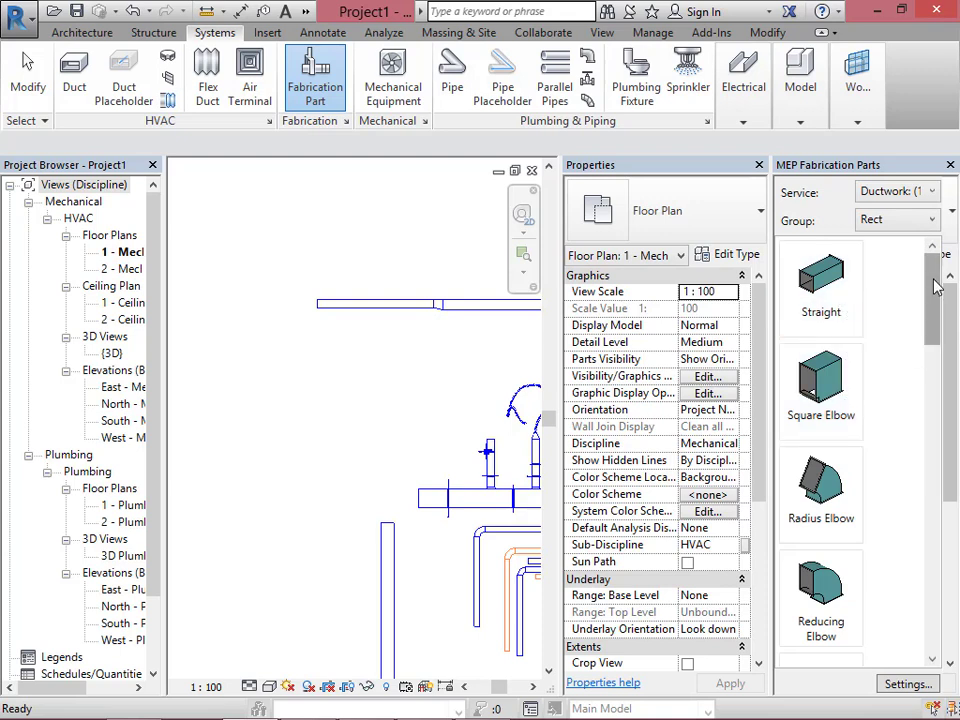
{"action": "mouse_move", "coordinate": [936, 287]}
{"action": "left_mouse_down"}
{"action": "mouse_move", "coordinate": [930, 465]}
{"action": "mouse_move", "coordinate": [902, 632]}
{"action": "mouse_move", "coordinate": [949, 420]}
{"action": "mouse_move", "coordinate": [949, 302]}
{"action": "left_mouse_up"}
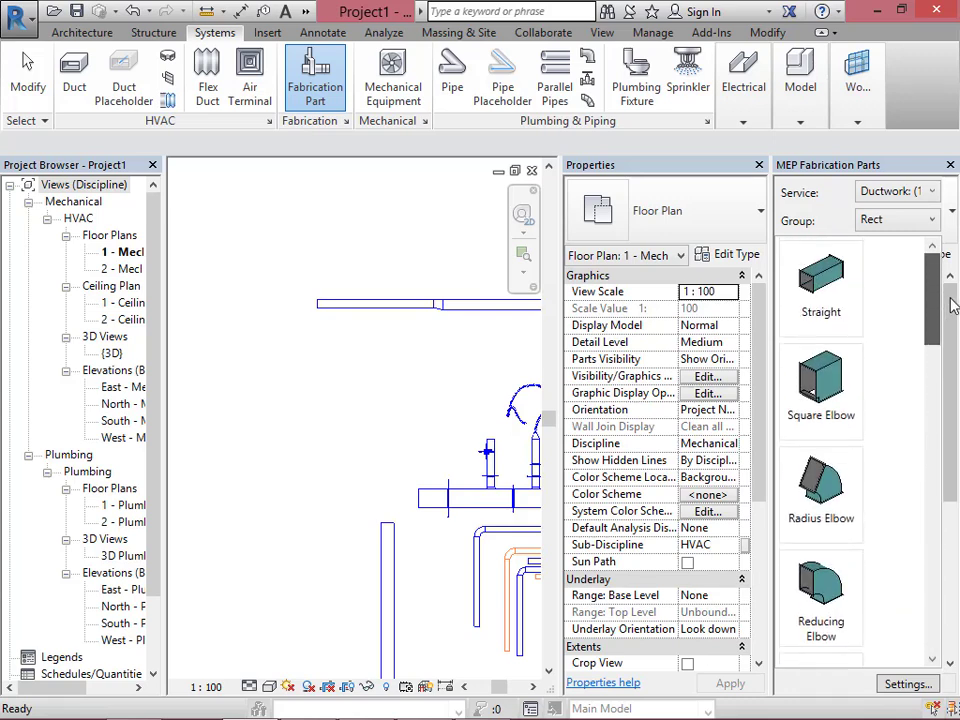
Look at the part groups of the 1000PA service, view its Hangers, and return to the Rect group.
{"action": "left_click", "coordinate": [936, 224]}
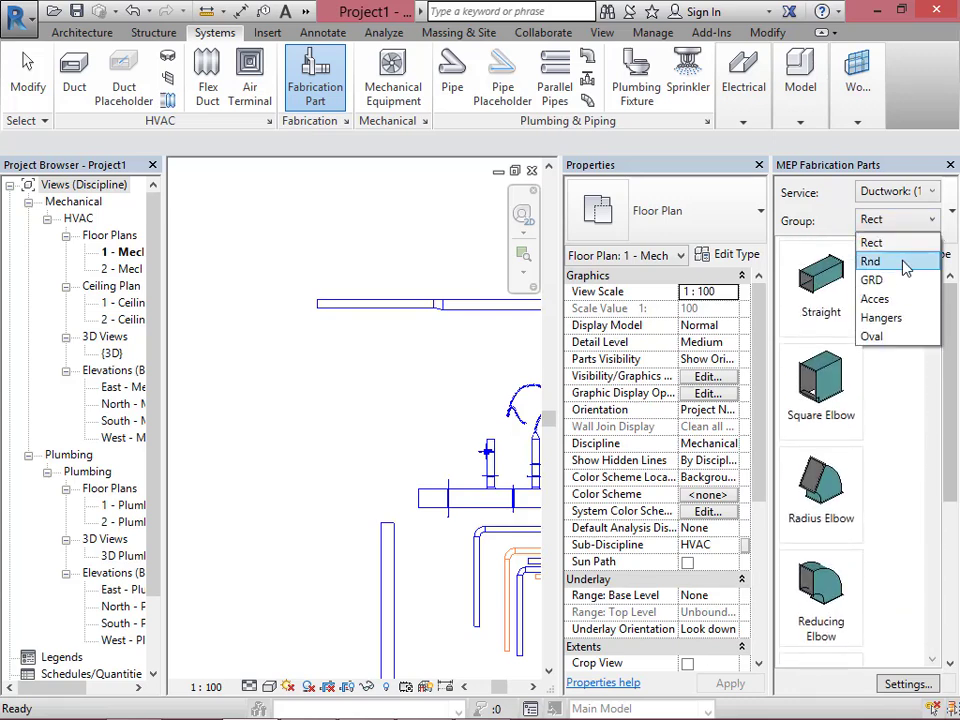
{"action": "left_click", "coordinate": [910, 318]}
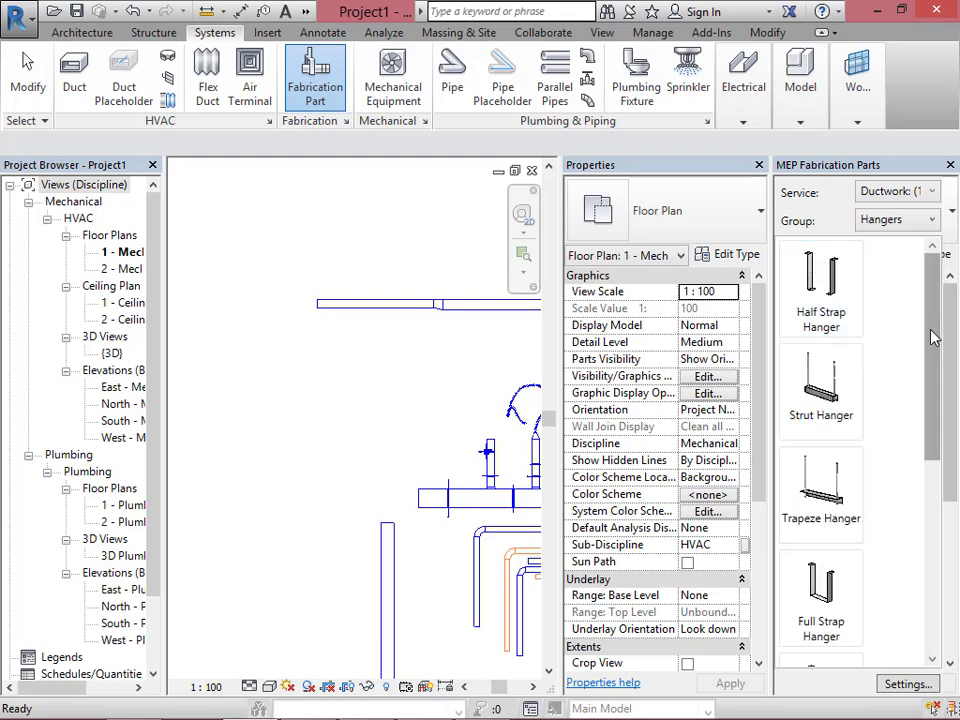
{"action": "left_click", "coordinate": [903, 191]}
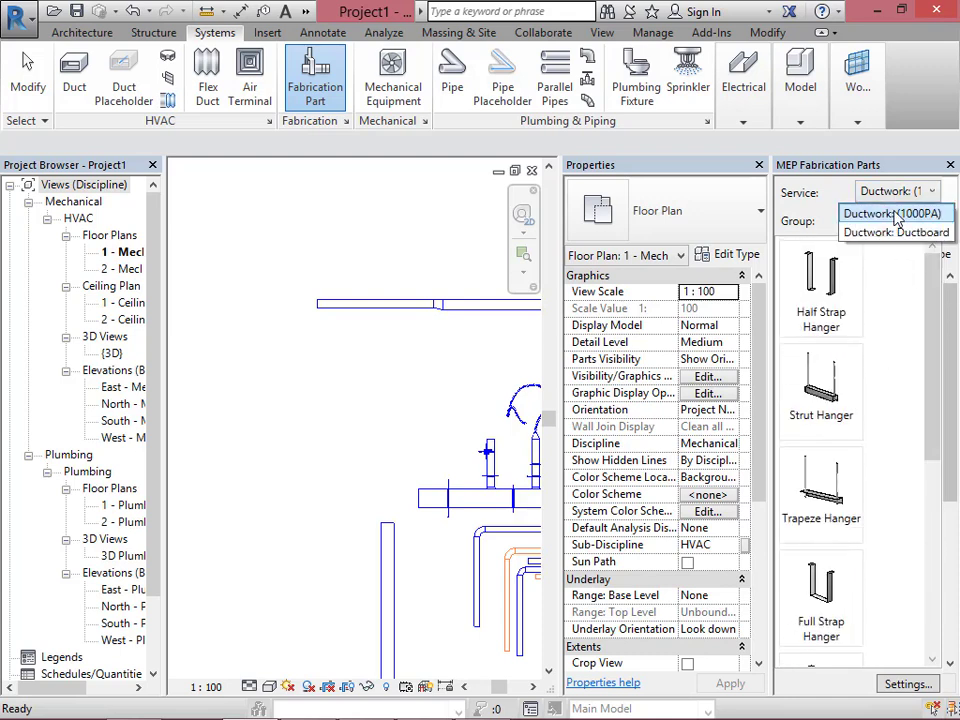
{"action": "left_click", "coordinate": [891, 214]}
{"action": "left_click", "coordinate": [910, 224]}
{"action": "left_click", "coordinate": [866, 242]}
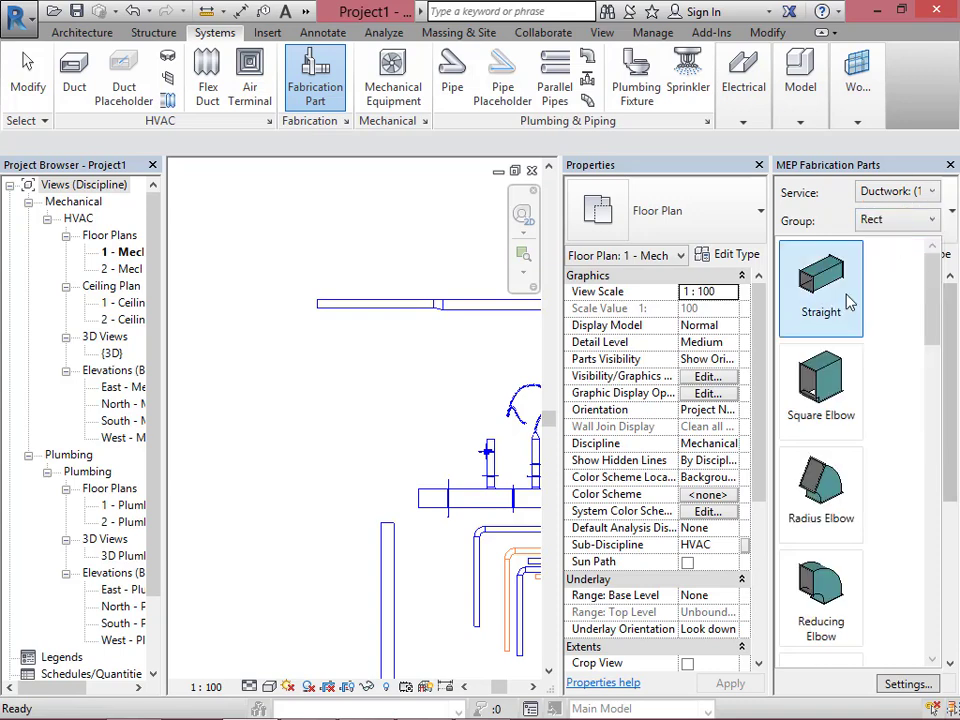
Place four 600x400 Straight fabrication ducts end to end in a horizontal run, southwest of the northern duct's west end.
{"action": "left_click", "coordinate": [851, 300]}
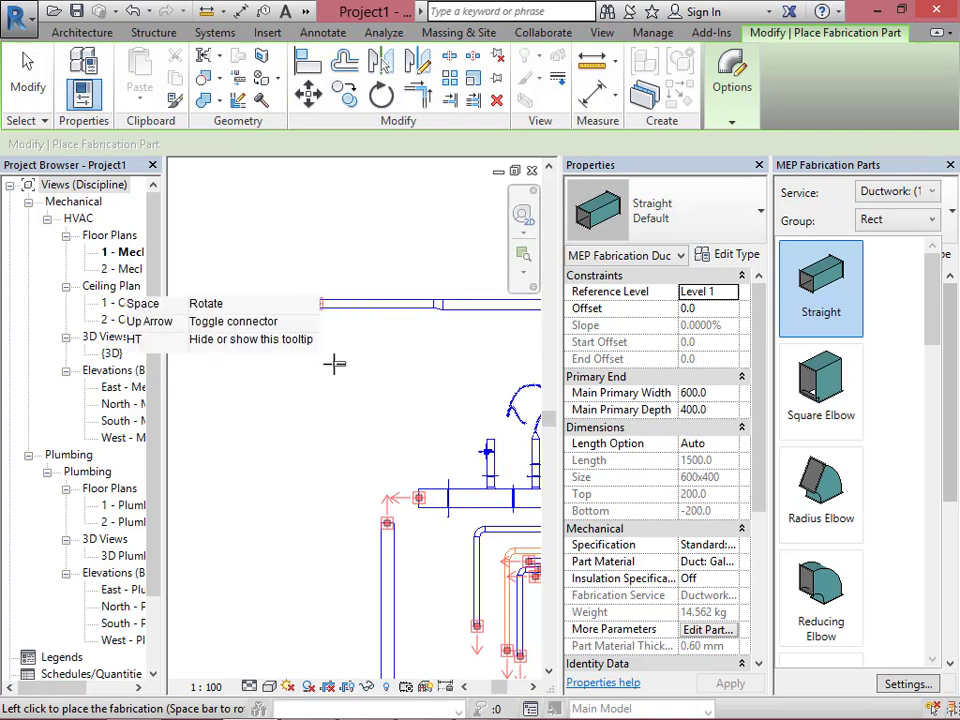
{"action": "left_click", "coordinate": [250, 366]}
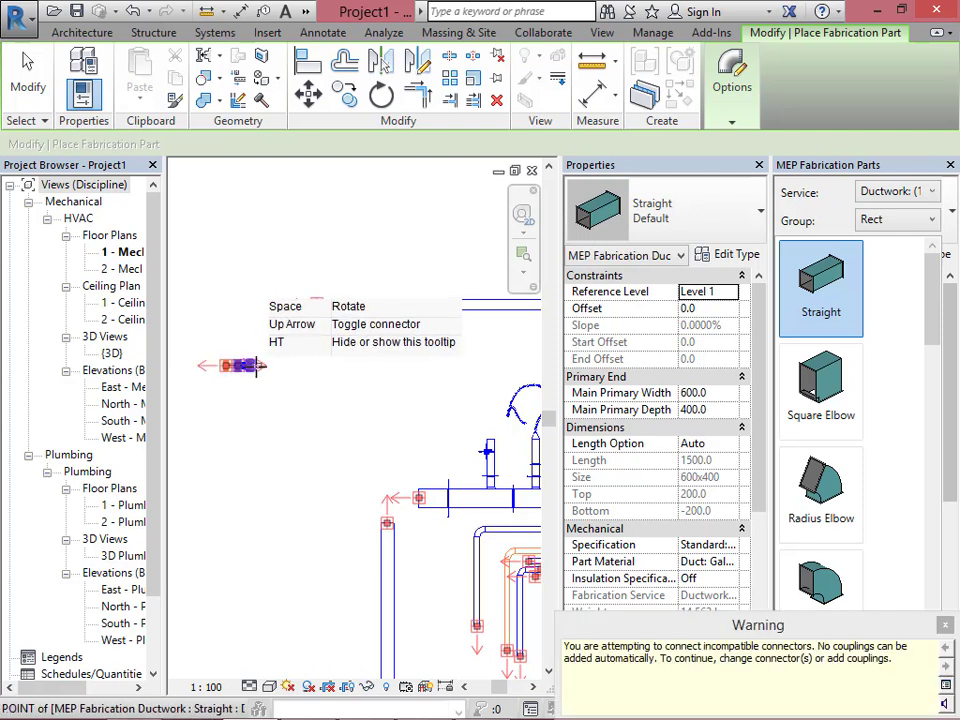
{"action": "scroll", "coordinate": [255, 366], "scroll_direction": "up", "scroll_amount": 2}
{"action": "scroll", "coordinate": [255, 366], "scroll_direction": "up", "scroll_amount": 1}
{"action": "left_click", "coordinate": [288, 366]}
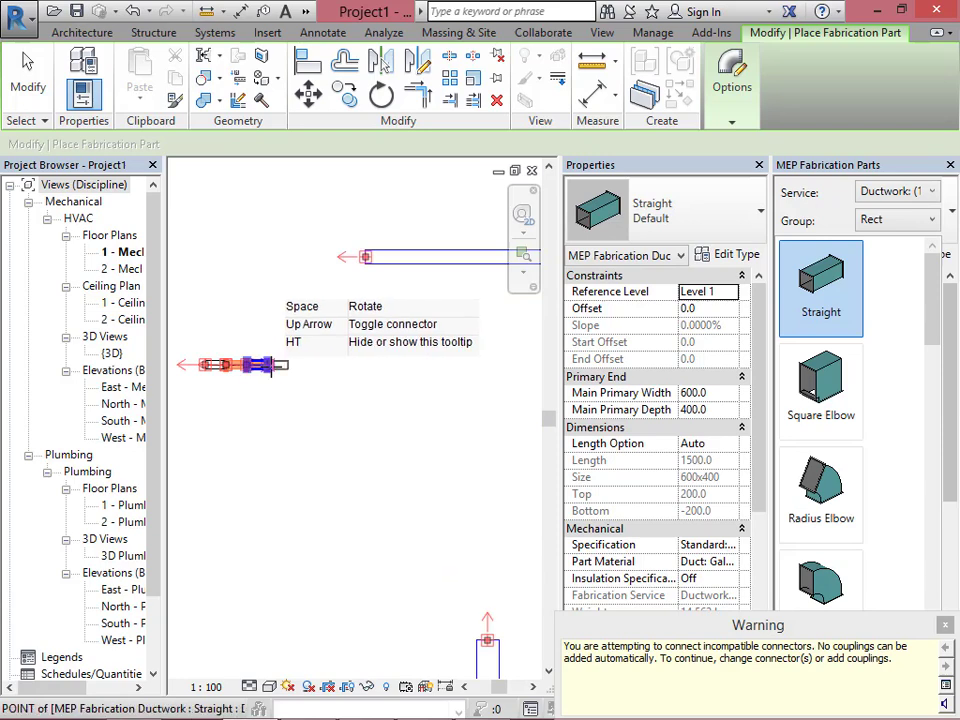
{"action": "key", "text": "Escape"}
{"action": "key", "text": "Escape"}
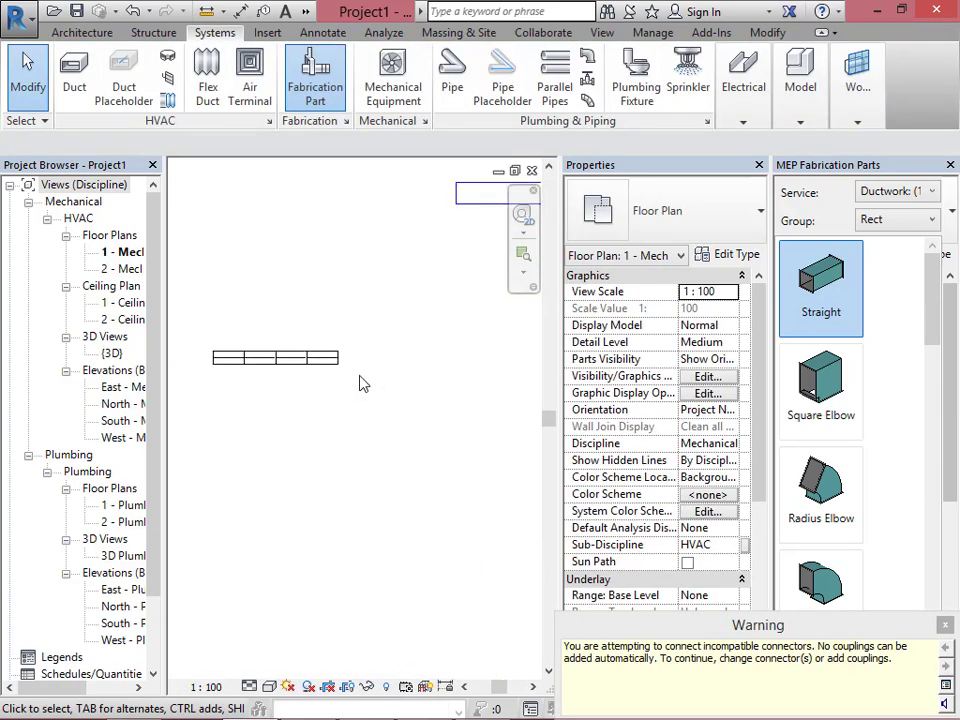
Place a Strut Hanger from the Hangers group near the middle of each of the four straight fabrication ducts.
{"action": "left_click", "coordinate": [928, 220]}
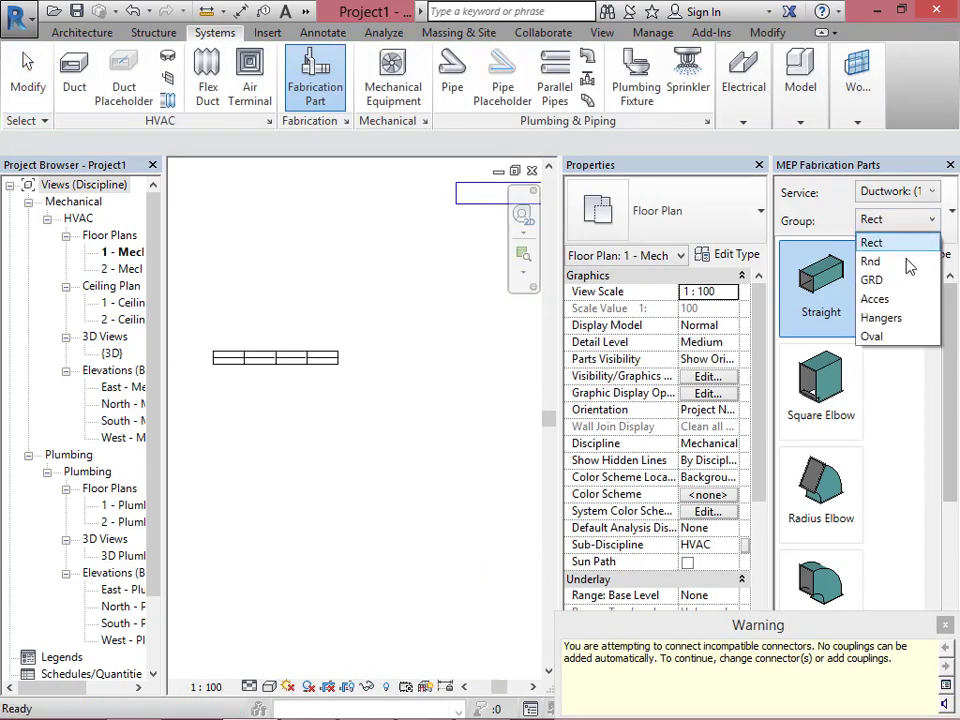
{"action": "left_click", "coordinate": [882, 318]}
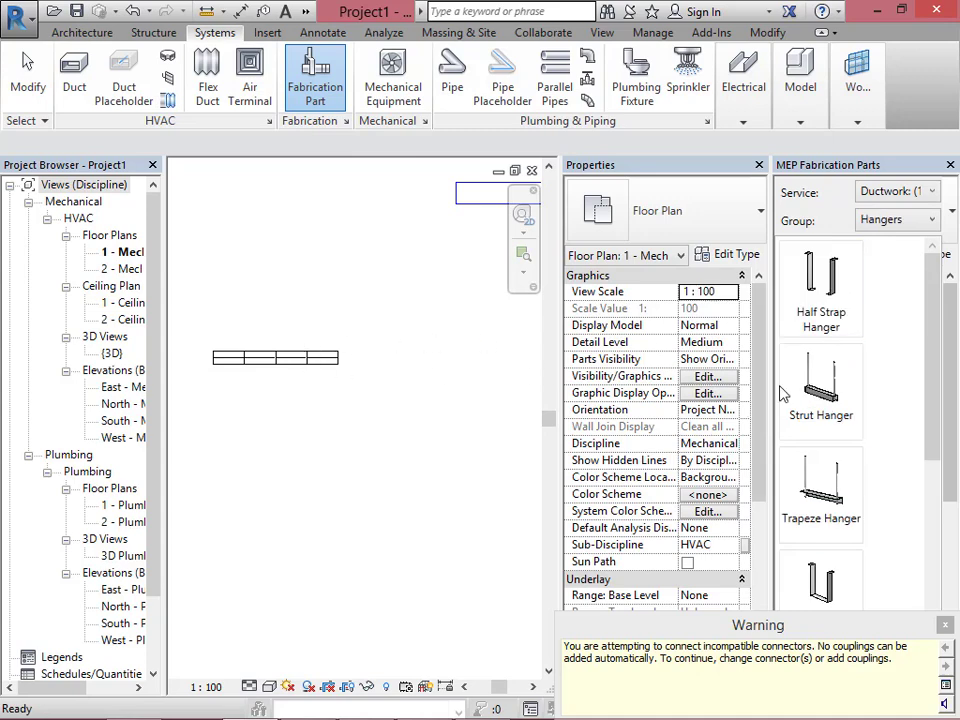
{"action": "left_click", "coordinate": [818, 395]}
{"action": "left_click", "coordinate": [292, 360]}
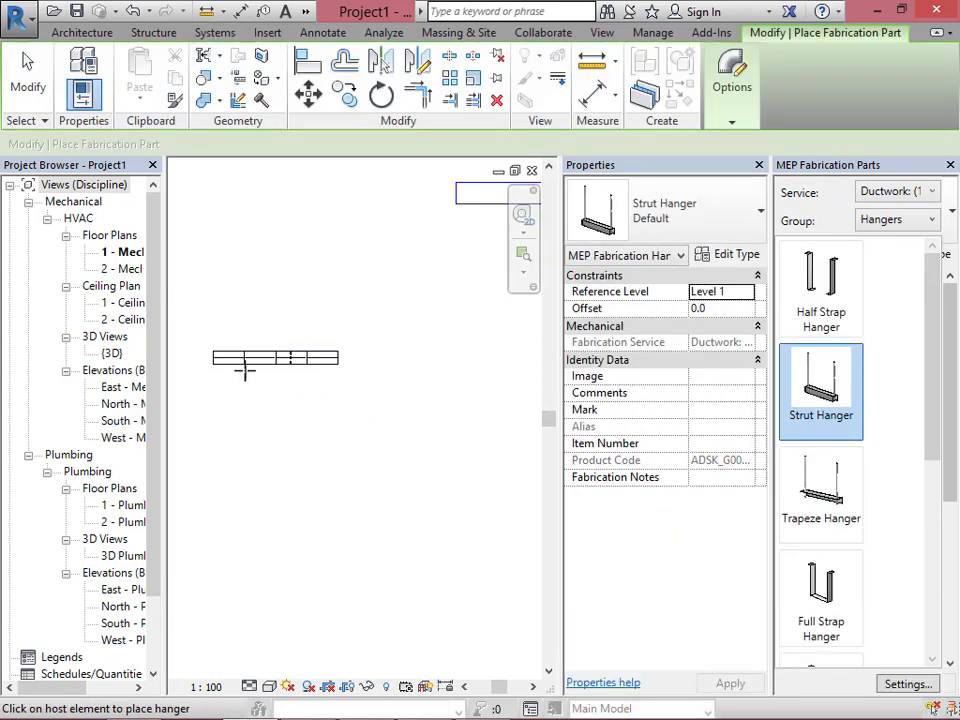
{"action": "left_click", "coordinate": [260, 360]}
{"action": "left_click", "coordinate": [228, 360]}
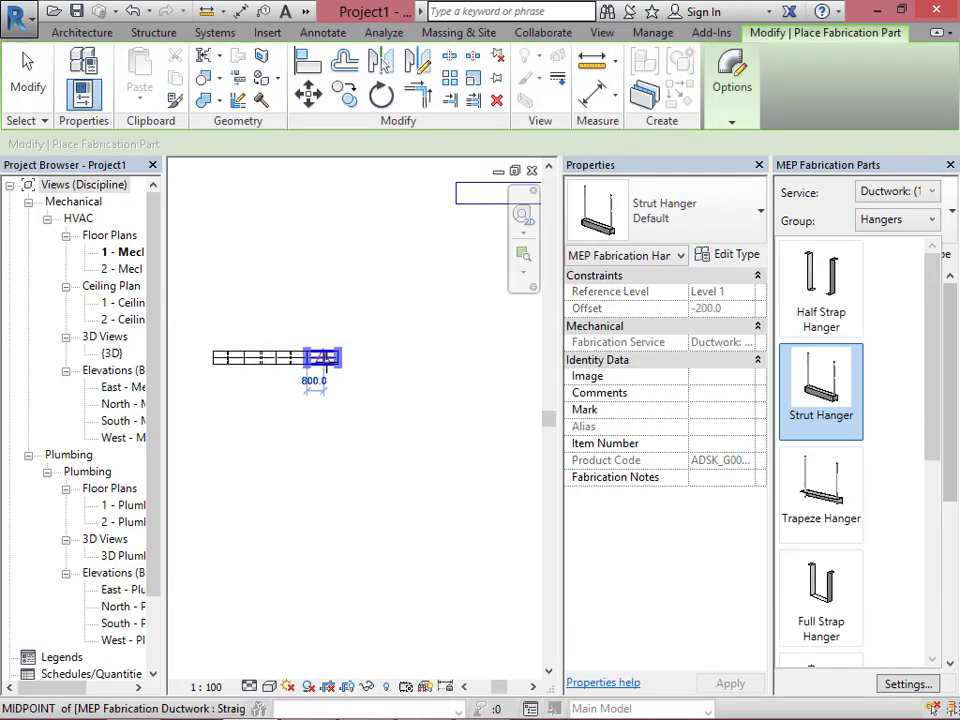
{"action": "key", "text": "Escape"}
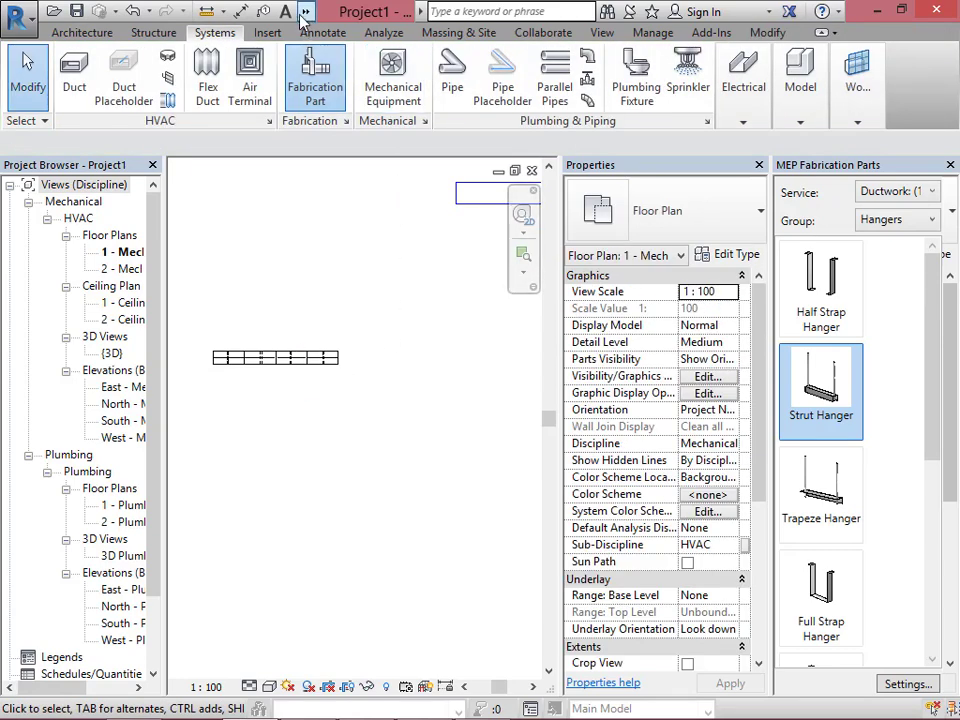
Open the default 3D view and examine the strut hangers along the run of four straight fabrication ducts.
{"action": "left_click", "coordinate": [303, 18]}
{"action": "left_click", "coordinate": [250, 32]}
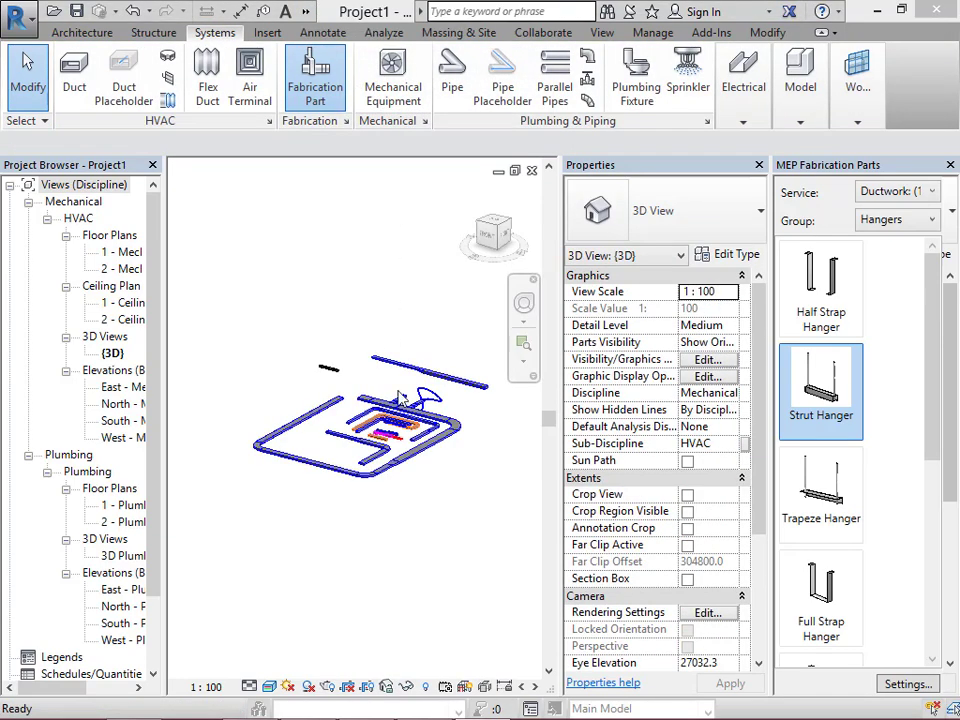
{"action": "scroll", "coordinate": [310, 375], "scroll_direction": "up", "scroll_amount": 10}
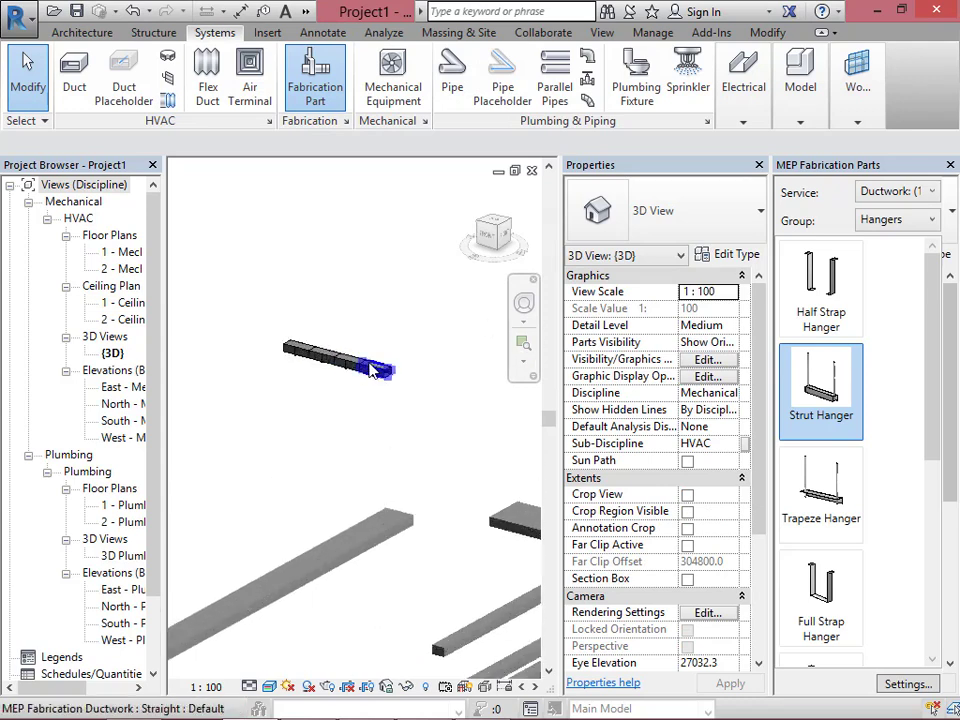
{"action": "scroll", "coordinate": [332, 455], "scroll_direction": "up", "scroll_amount": 5}
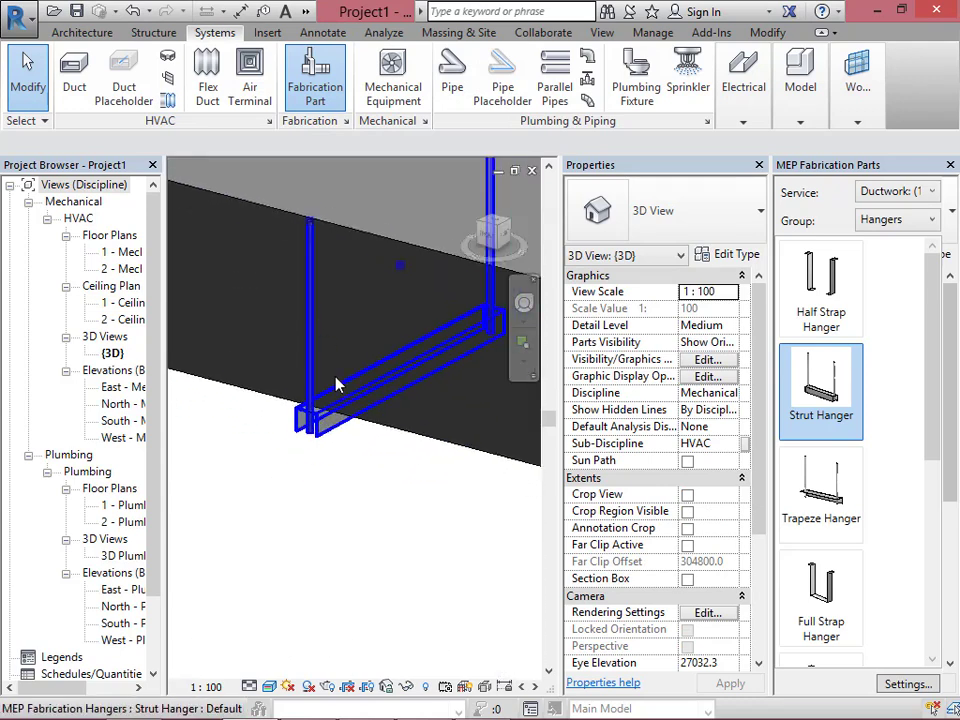
{"action": "scroll", "coordinate": [398, 388], "scroll_direction": "down", "scroll_amount": 5}
{"action": "scroll", "coordinate": [398, 388], "scroll_direction": "down", "scroll_amount": 5}
{"action": "scroll", "coordinate": [401, 372], "scroll_direction": "up", "scroll_amount": 4}
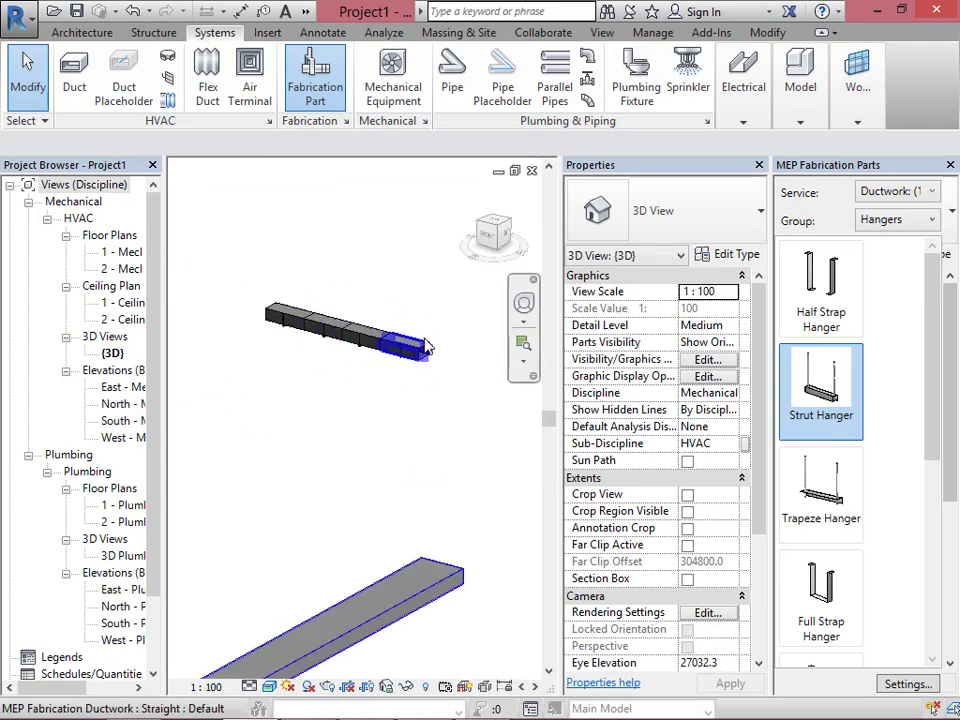
{"action": "scroll", "coordinate": [350, 365], "scroll_direction": "down", "scroll_amount": 6}
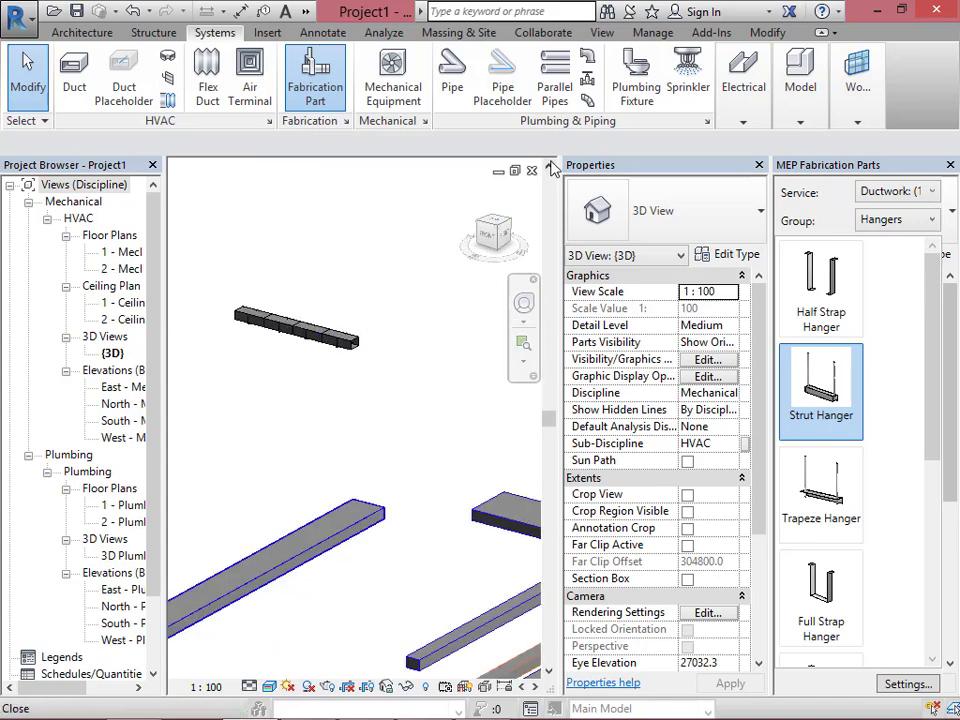
Close the MEP Fabrication Parts palette and return to the 1 - Mech floor plan.
{"action": "left_click", "coordinate": [951, 165]}
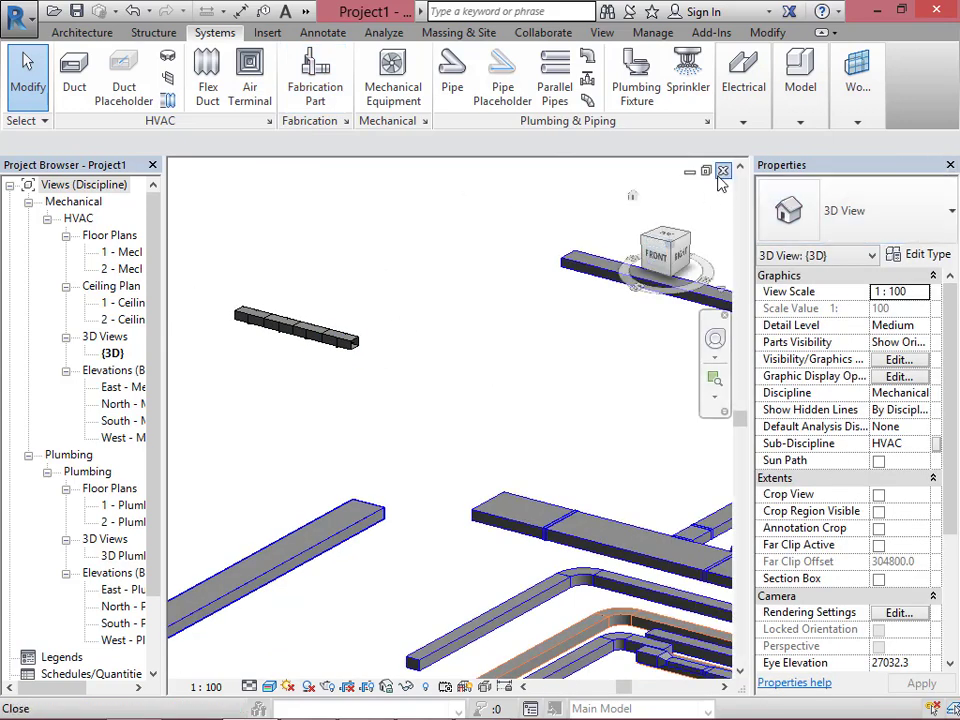
{"action": "key", "text": "ctrl+Tab"}
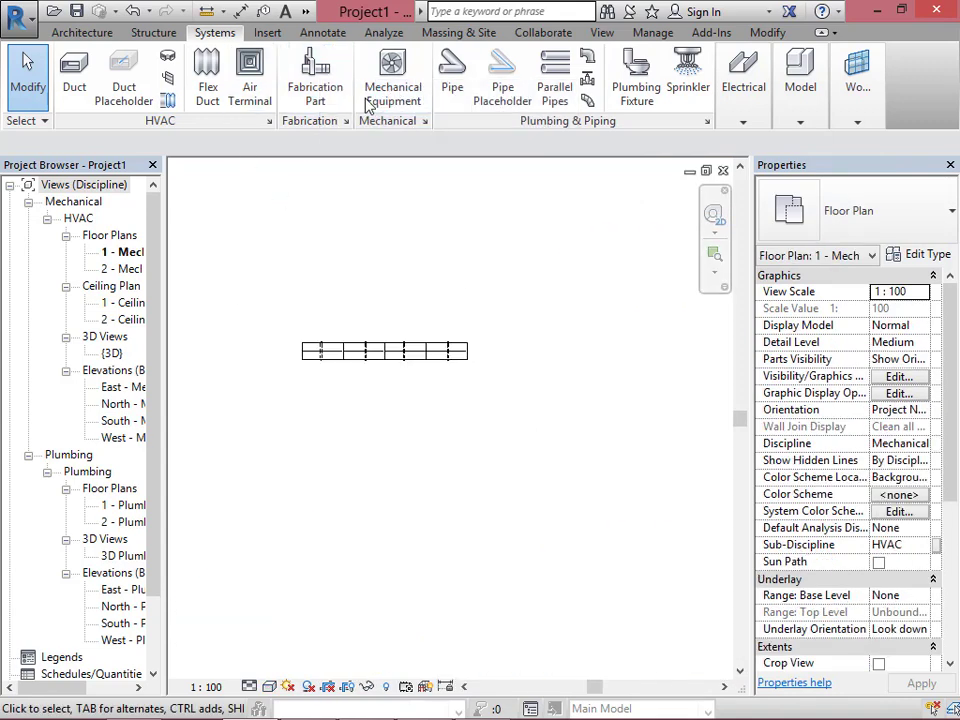